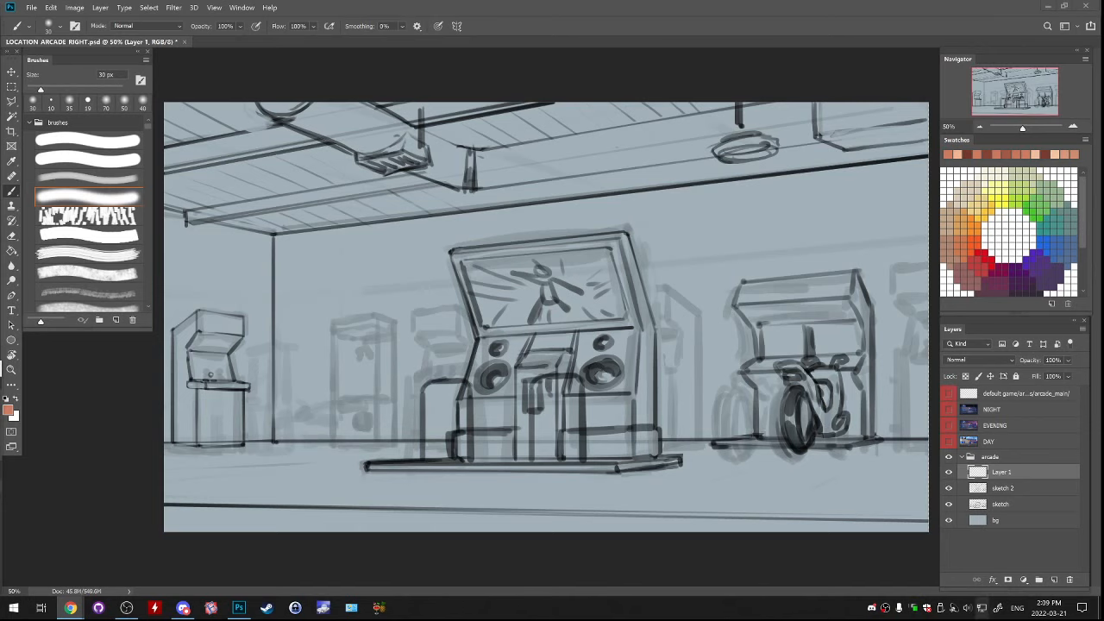
Lower the system speaker volume slightly
click(967, 608)
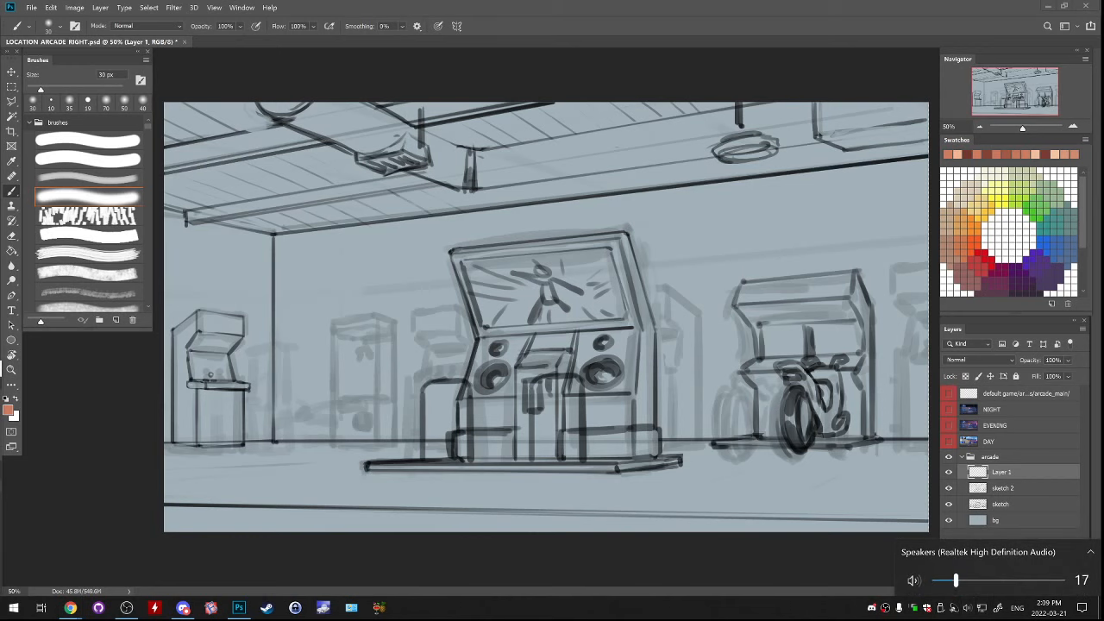
drag(955, 581, 949, 580)
key(Escape)
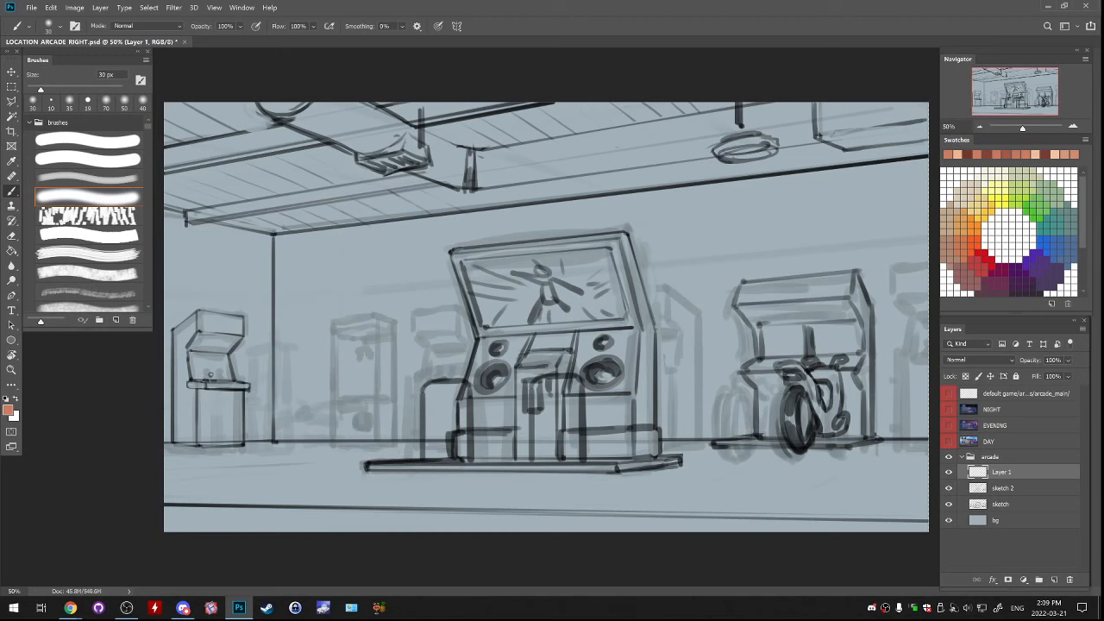
Outline the tall box-shaped claw machine over its faint sketch using a hard round brush in black, up to 25 px
click(88, 140)
key(d)
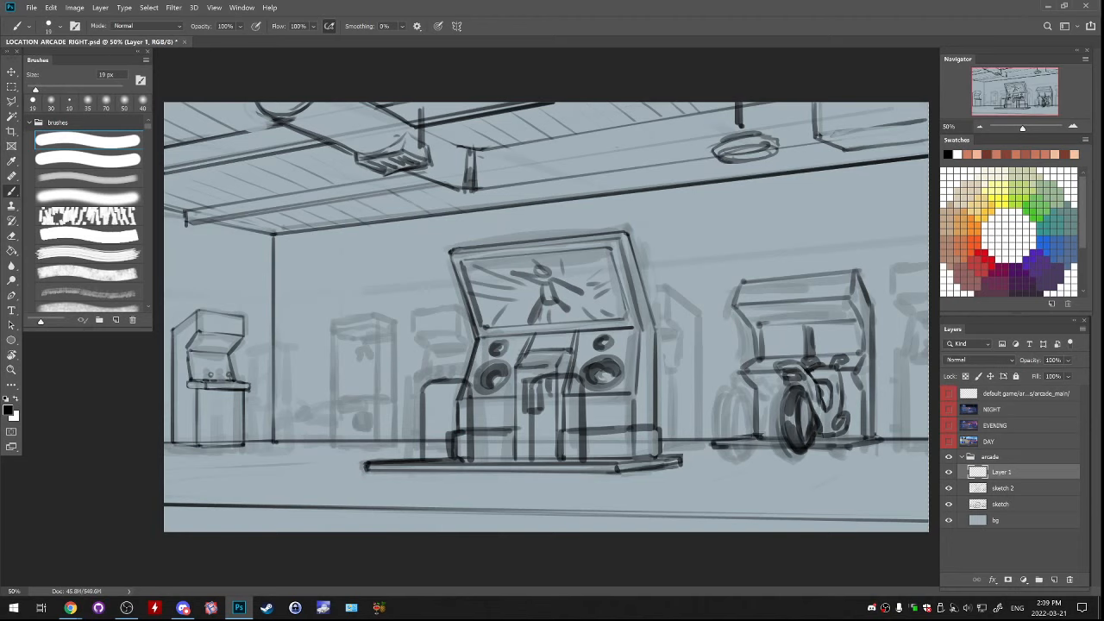
mouse_move(335, 319)
mouse_down()
mouse_move(336, 442)
mouse_move(367, 445)
mouse_up()
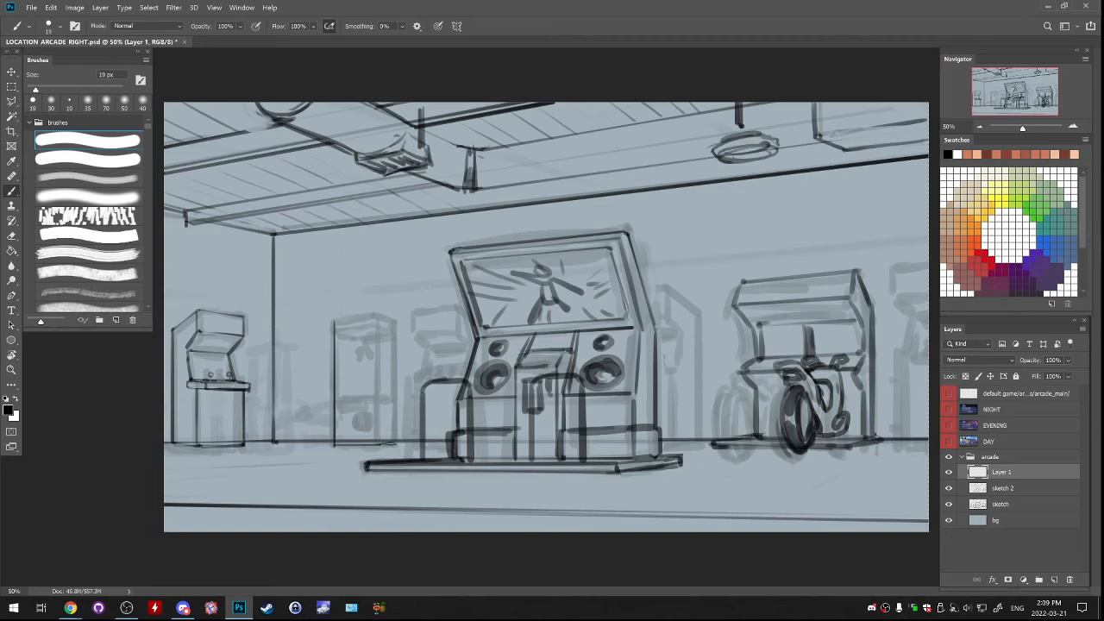
drag(396, 441, 396, 326)
key(bracketright)
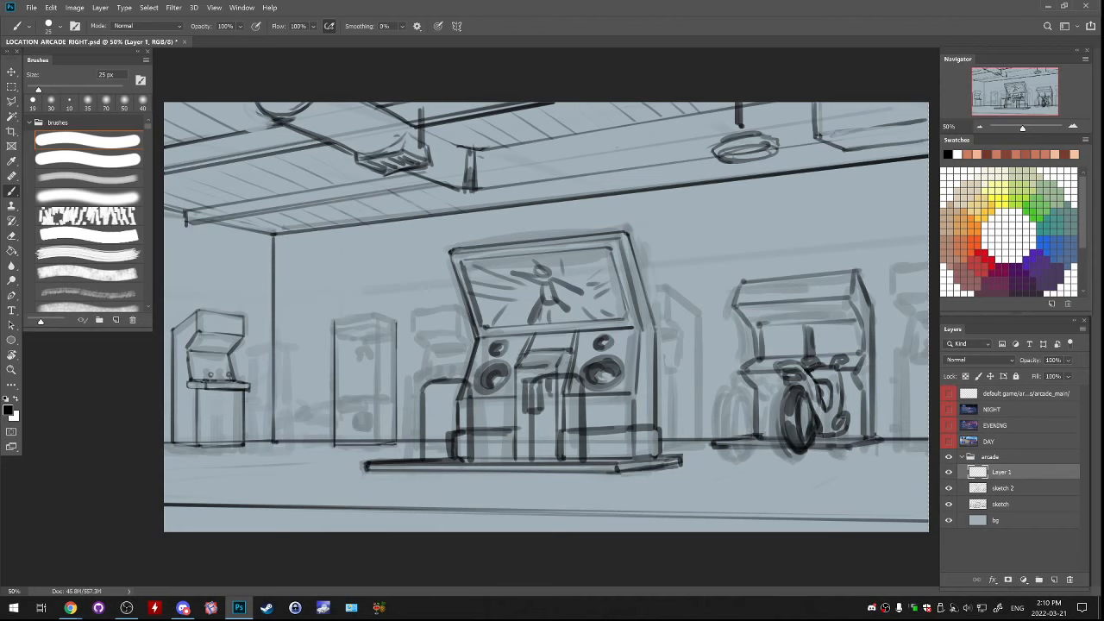
drag(348, 330, 364, 326)
drag(359, 319, 378, 317)
Redraw the claw machine's top edge and add the vertical edges of its glass case
key(ctrl+z)
drag(359, 318, 378, 317)
drag(335, 329, 377, 325)
key(ctrl+z)
drag(378, 318, 378, 438)
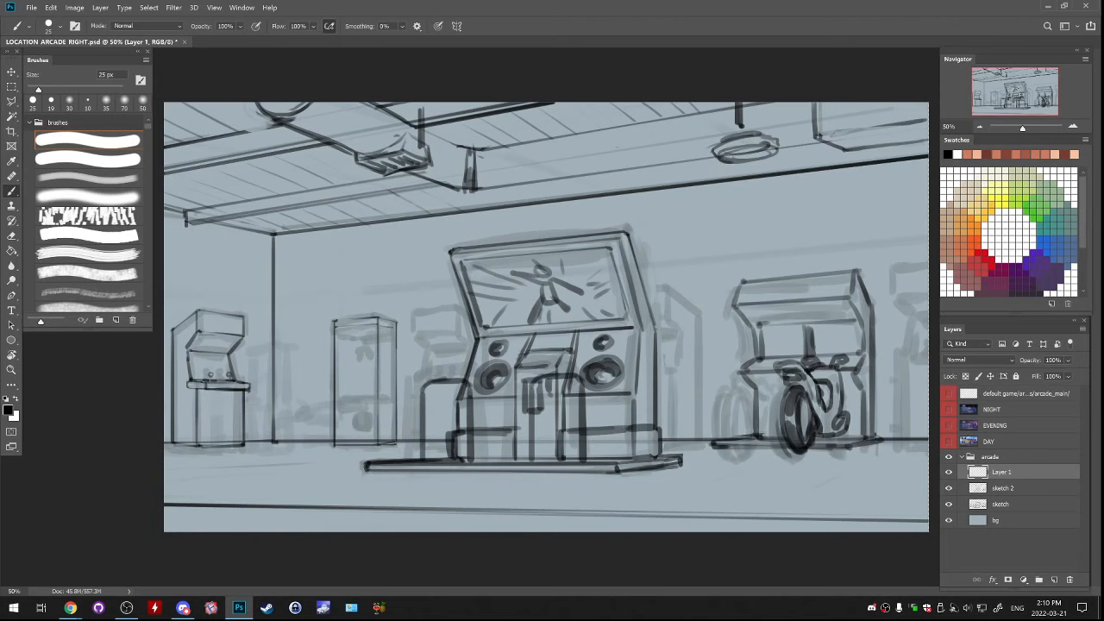
drag(360, 345, 360, 438)
key(ctrl+z)
drag(361, 341, 361, 393)
Draw the claw machine's mid-height shelf line with a rounded pile of prizes inside the glass case
drag(337, 329, 391, 327)
key(ctrl+z)
drag(338, 403, 376, 394)
key(ctrl+z)
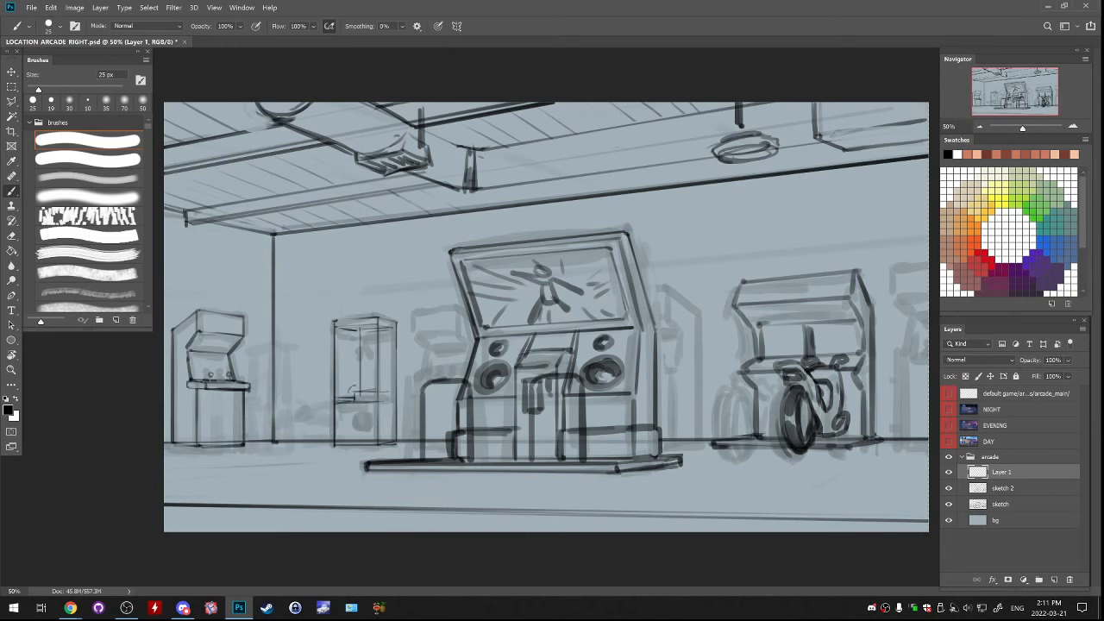
drag(350, 388, 386, 389)
Add the prize chute and coin panel to the claw machine and a small coin door to the leftmost arcade cabinet
drag(395, 333, 395, 433)
drag(338, 406, 339, 419)
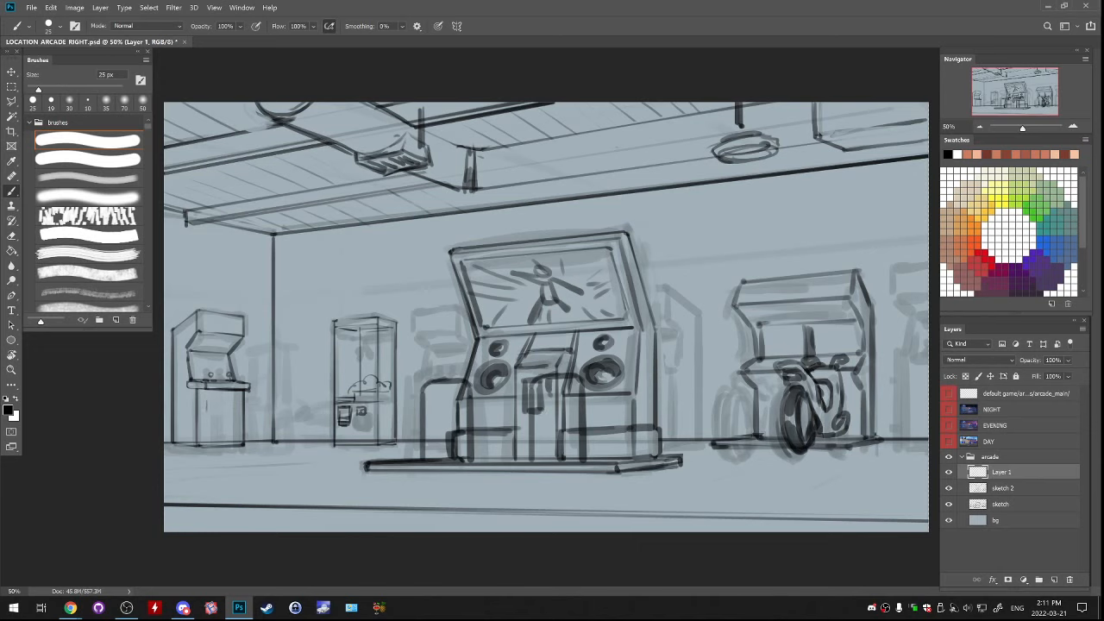
mouse_move(207, 398)
mouse_down()
mouse_move(223, 398)
mouse_move(215, 411)
mouse_up()
drag(255, 406, 262, 427)
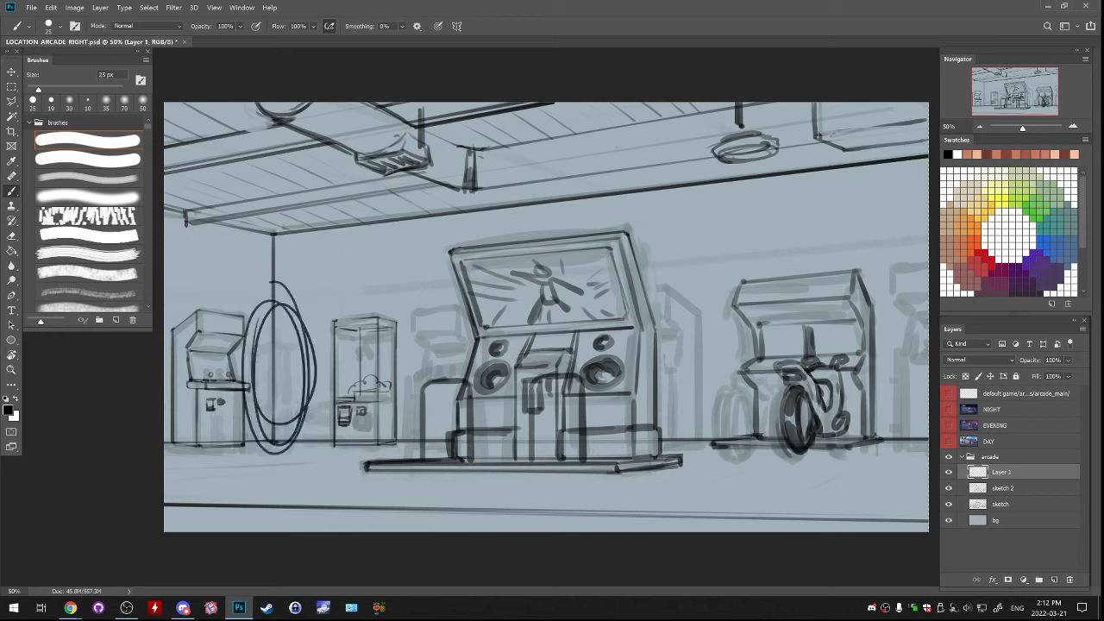
key(ctrl+z)
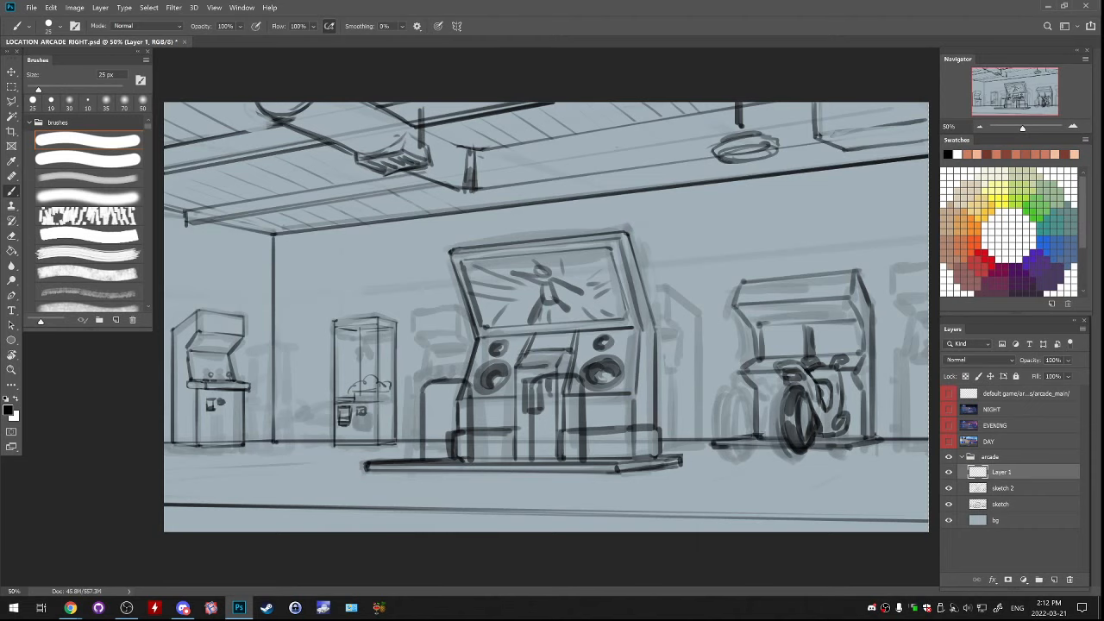
key(ctrl+z)
drag(215, 239, 212, 301)
key(ctrl+z)
drag(204, 282, 218, 281)
key(ctrl+z)
key(ctrl+z)
mouse_move(271, 325)
mouse_down()
mouse_move(288, 309)
mouse_move(302, 441)
mouse_move(261, 330)
mouse_up()
key(ctrl+z)
drag(215, 290, 220, 405)
key(ctrl+z)
drag(207, 260, 244, 244)
key(ctrl+z)
mouse_move(231, 286)
mouse_down()
mouse_move(241, 280)
mouse_move(218, 300)
mouse_move(247, 282)
mouse_up()
key(ctrl+z)
mouse_move(333, 250)
mouse_down()
mouse_move(333, 319)
mouse_move(298, 381)
mouse_up()
key(ctrl+z)
key(ctrl+z)
drag(302, 300, 265, 435)
key(ctrl+z)
key(ctrl+z)
drag(422, 259, 443, 319)
key(ctrl+z)
key(ctrl+z)
key(ctrl+z)
drag(877, 206, 894, 266)
key(ctrl+z)
key(ctrl+z)
mouse_move(763, 266)
mouse_down()
mouse_move(716, 314)
mouse_move(730, 285)
mouse_up()
mouse_move(667, 407)
mouse_down()
mouse_move(692, 498)
mouse_move(747, 519)
mouse_up()
key(ctrl+z)
key(ctrl+z)
mouse_move(786, 253)
mouse_down()
mouse_move(715, 347)
mouse_move(805, 456)
mouse_up()
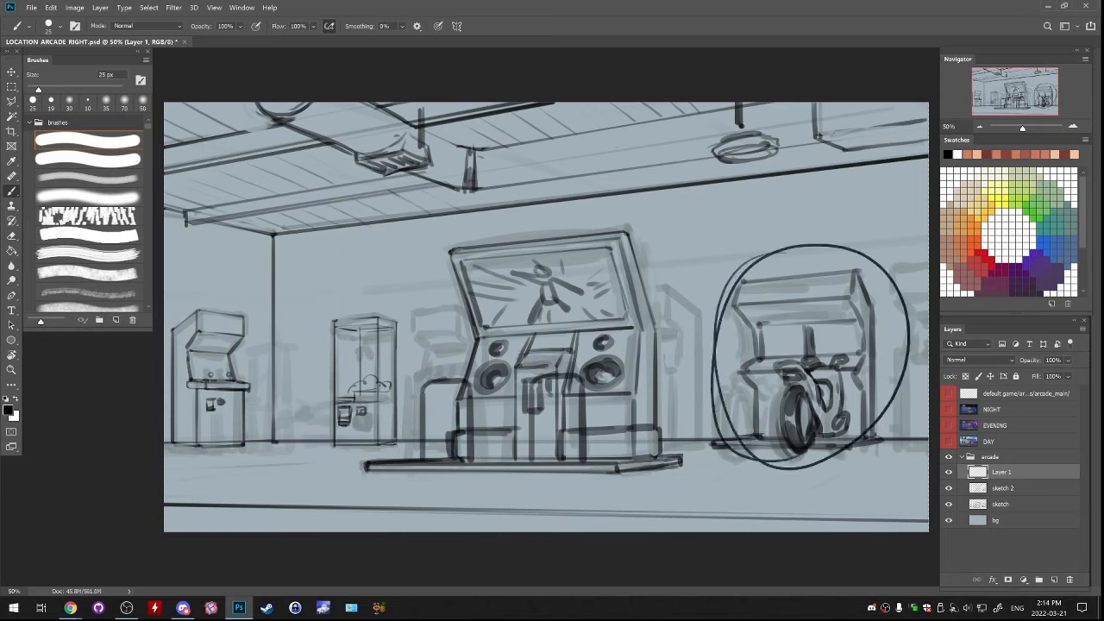
key(ctrl+z)
mouse_move(456, 259)
mouse_down()
mouse_move(665, 394)
mouse_move(483, 215)
mouse_up()
key(ctrl+z)
drag(359, 283, 373, 286)
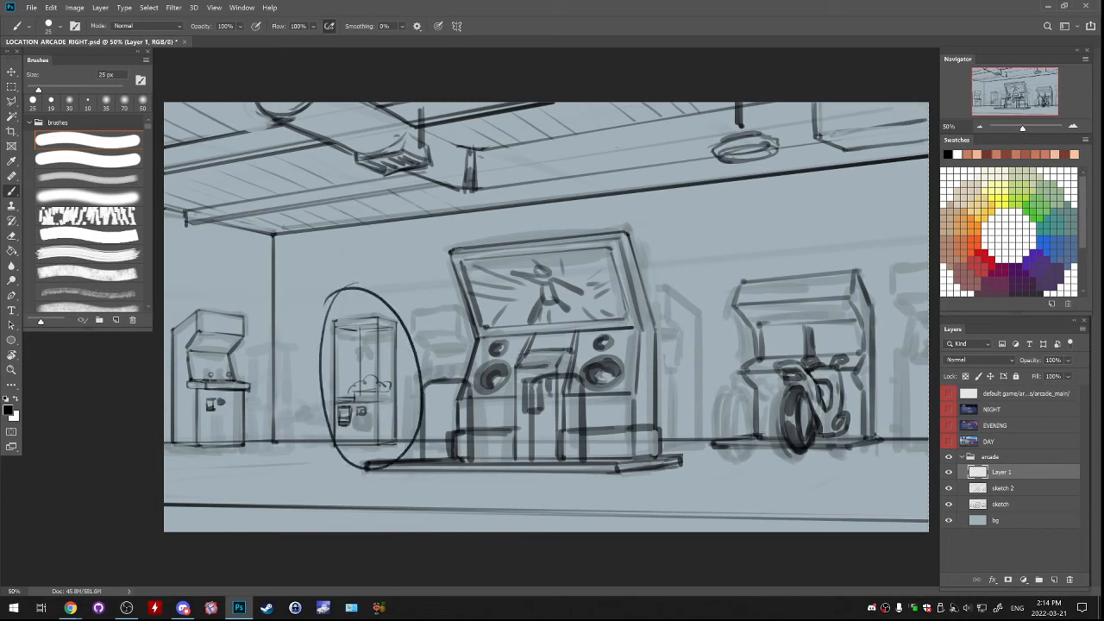
key(ctrl+z)
mouse_move(203, 293)
mouse_down()
mouse_move(171, 321)
mouse_move(257, 336)
mouse_move(197, 291)
mouse_move(220, 333)
mouse_up()
key(ctrl+z)
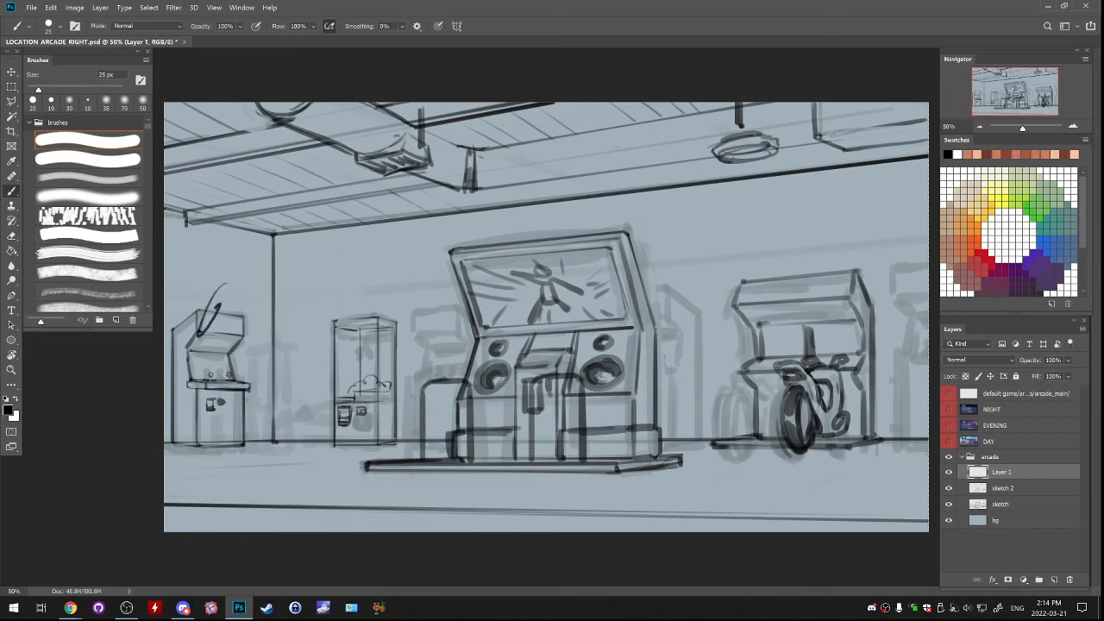
key(ctrl+z)
mouse_move(270, 340)
mouse_down()
mouse_move(303, 441)
mouse_move(257, 362)
mouse_move(284, 302)
mouse_up()
key(ctrl+z)
Select the leftmost arcade cabinet on Layer 1 with a rectangular marquee, move it slightly to the right and deselect
key(m)
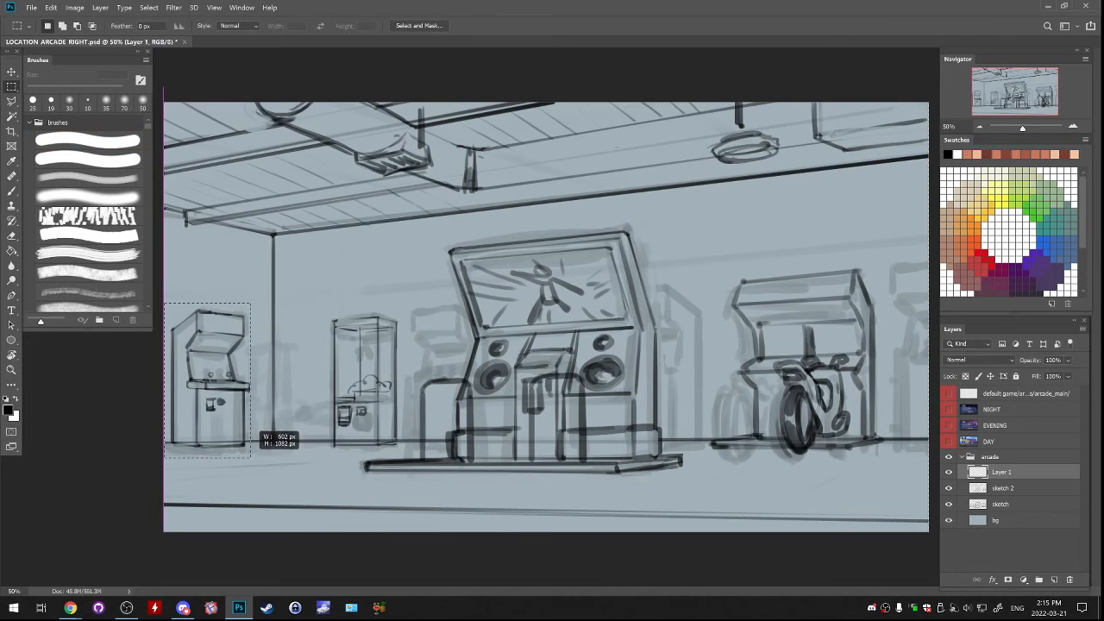
drag(165, 302, 256, 457)
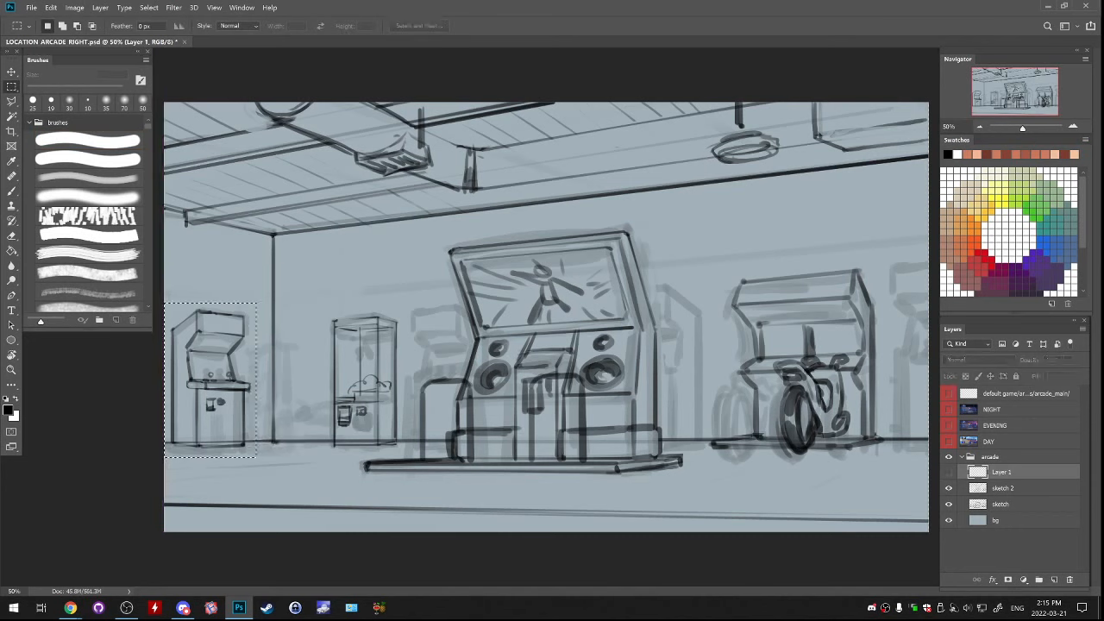
drag(208, 403, 244, 403)
key(ctrl+d)
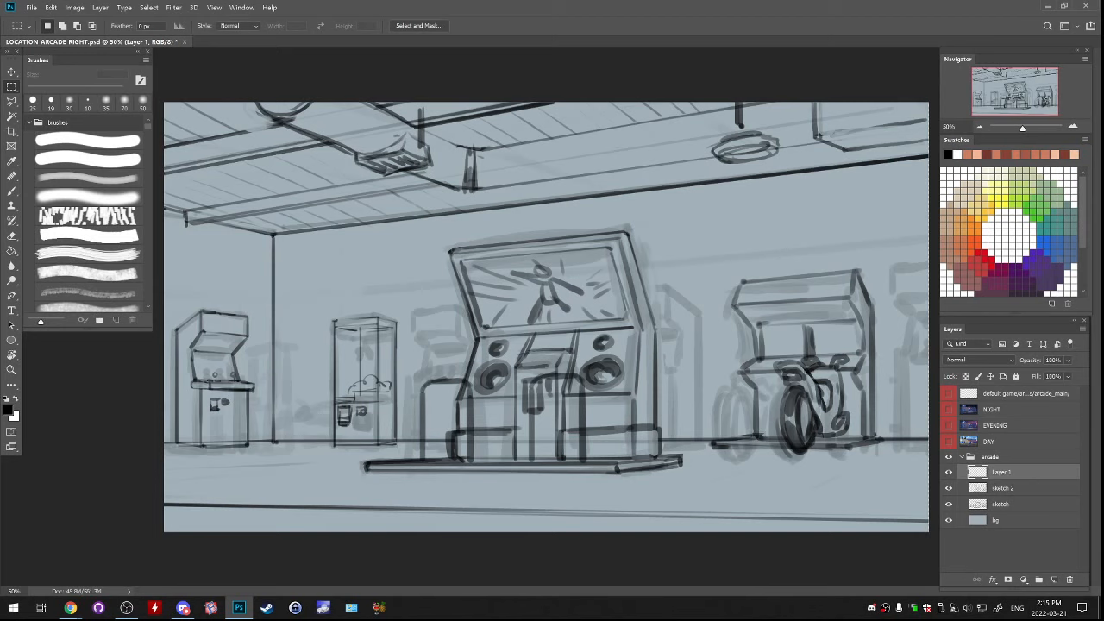
Toggle Layer 1's visibility to compare the linework, and add a new empty layer at the top of the arcade group
key(b)
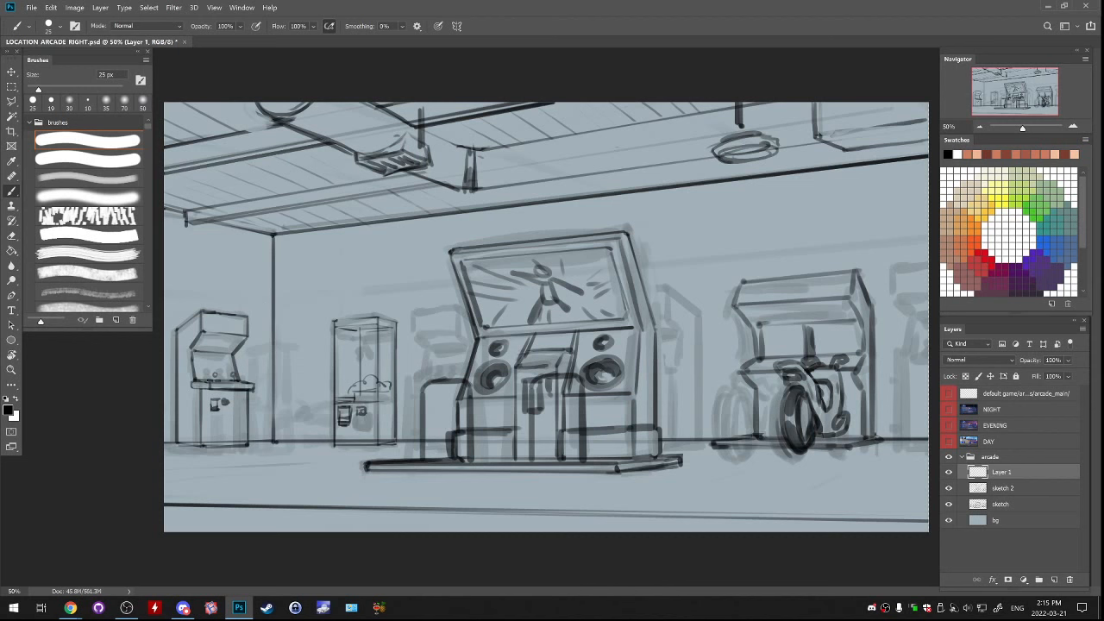
click(949, 472)
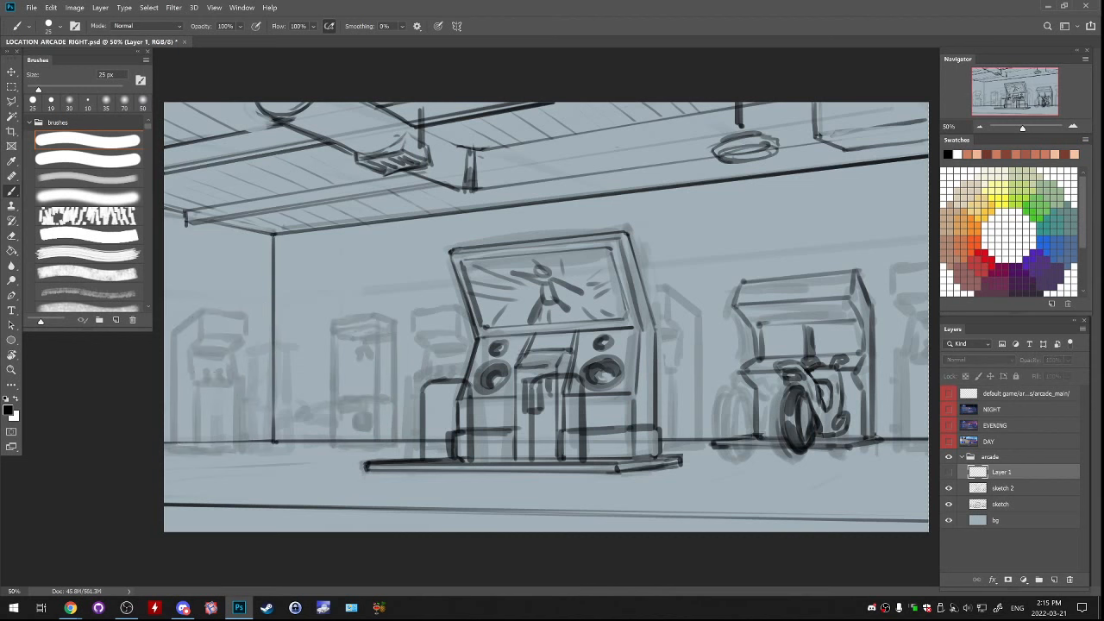
click(949, 488)
click(949, 488)
click(949, 472)
click(948, 472)
click(949, 472)
click(990, 457)
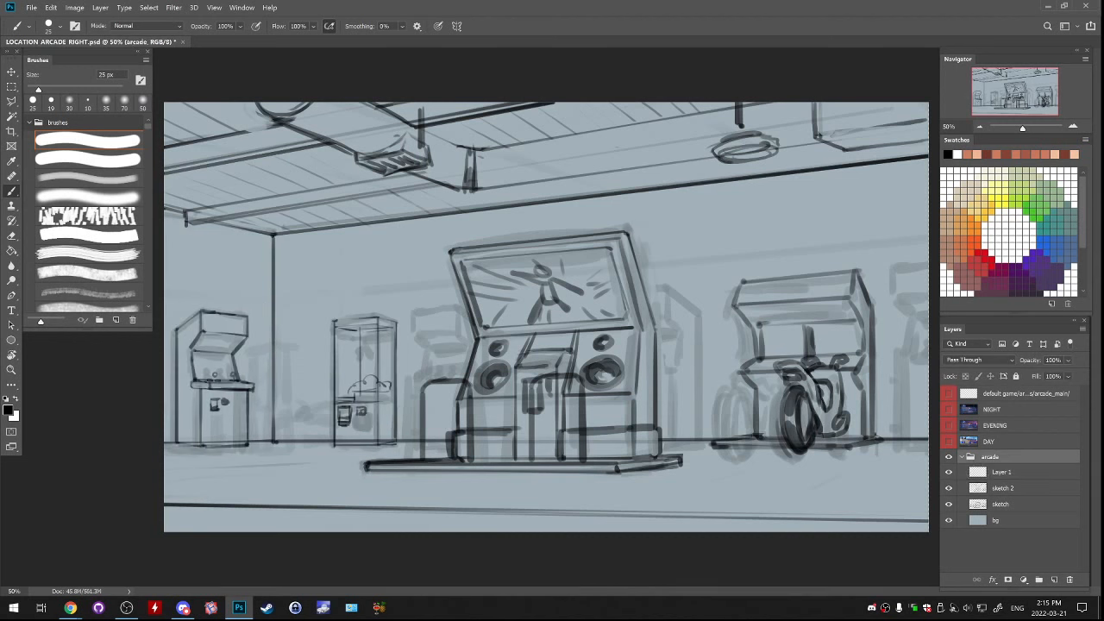
click(1054, 579)
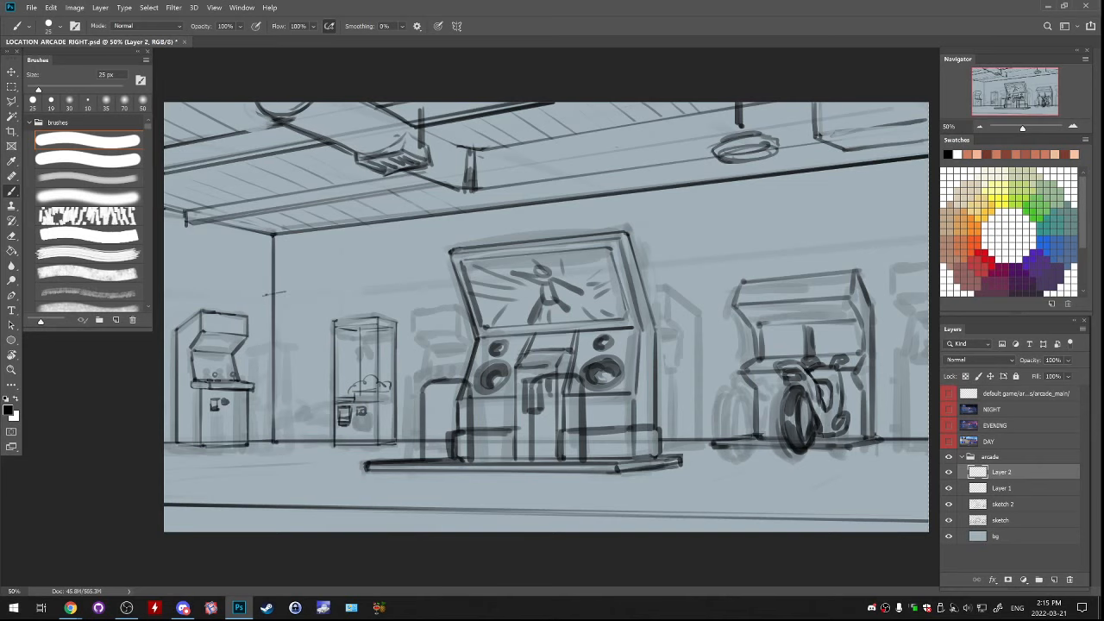
Sketch the backboard and overhead platform of a punching-bag machine between the leftmost cabinet and the claw machine
mouse_move(267, 294)
mouse_down()
mouse_move(267, 329)
mouse_move(281, 337)
mouse_move(283, 293)
mouse_move(302, 330)
mouse_move(262, 328)
mouse_move(316, 336)
mouse_up()
key(ctrl+z)
key(ctrl+z)
key(ctrl+z)
key(ctrl+z)
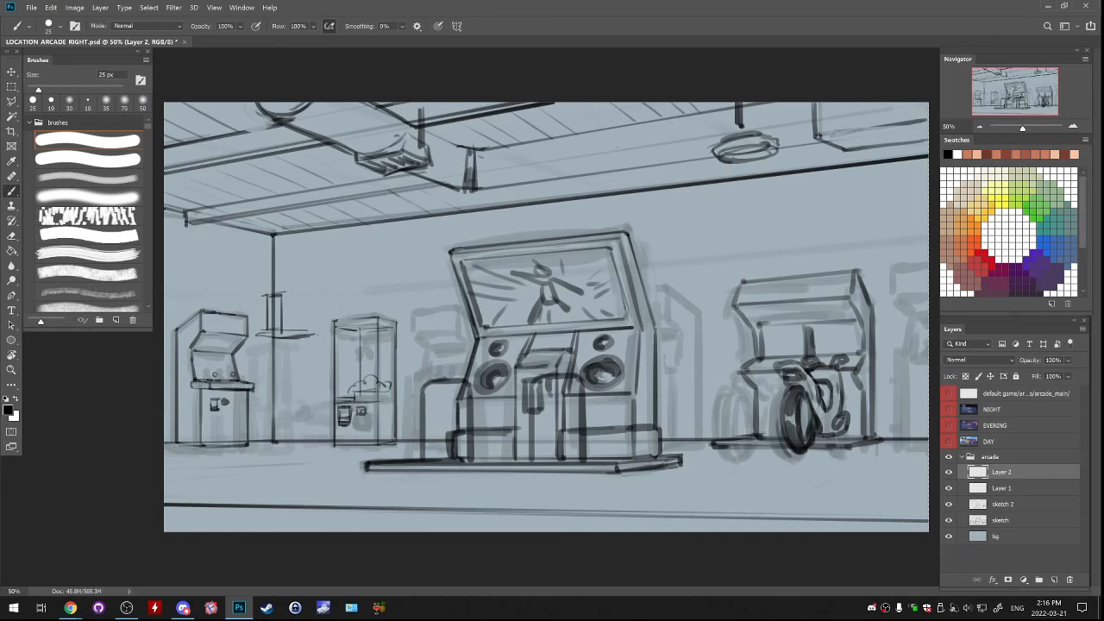
Draw the backboard's right side and a pear-shaped punching bag hanging beneath the platform
mouse_move(283, 301)
mouse_down()
mouse_move(309, 299)
mouse_move(313, 392)
mouse_up()
key(ctrl+z)
mouse_move(277, 351)
mouse_down()
mouse_move(273, 366)
mouse_move(289, 372)
mouse_up()
key(ctrl+z)
drag(284, 350, 287, 393)
key(ctrl+z)
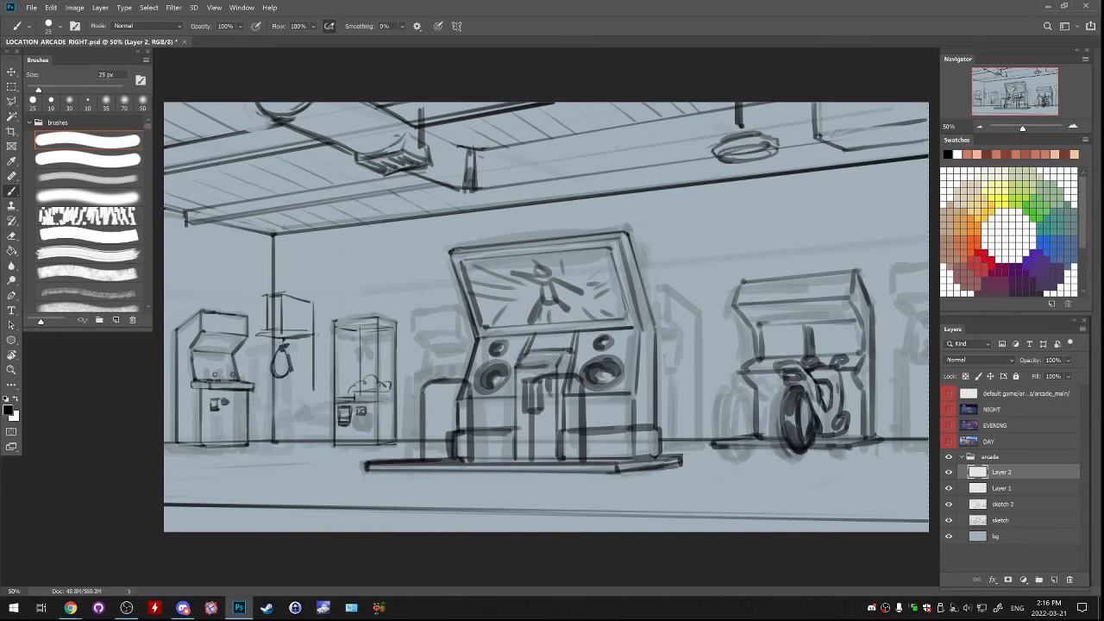
Draw the vertical support post to the right of the punching bag
drag(309, 337, 308, 396)
mouse_move(298, 337)
mouse_down()
mouse_move(298, 394)
mouse_move(286, 377)
mouse_move(300, 351)
mouse_move(300, 402)
mouse_up()
key(e)
key(b)
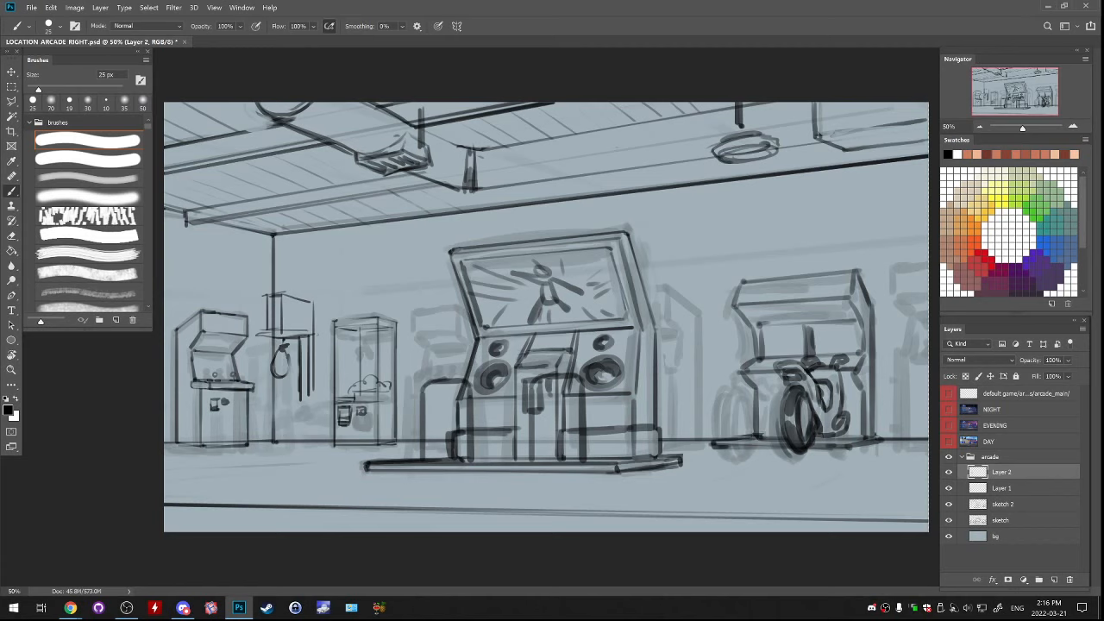
Extend the punching machine's post down to the floor and draw its flared base with feet
mouse_move(301, 400)
mouse_down()
mouse_move(325, 396)
mouse_move(281, 411)
mouse_move(310, 422)
mouse_move(302, 396)
mouse_move(309, 423)
mouse_up()
key(ctrl+z)
key(ctrl+z)
key(ctrl+z)
key(ctrl+z)
key(ctrl+z)
mouse_move(281, 420)
mouse_down()
mouse_move(308, 420)
mouse_move(281, 433)
mouse_move(314, 431)
mouse_move(263, 445)
mouse_move(321, 443)
mouse_up()
key(ctrl+z)
key(ctrl+z)
key(ctrl+z)
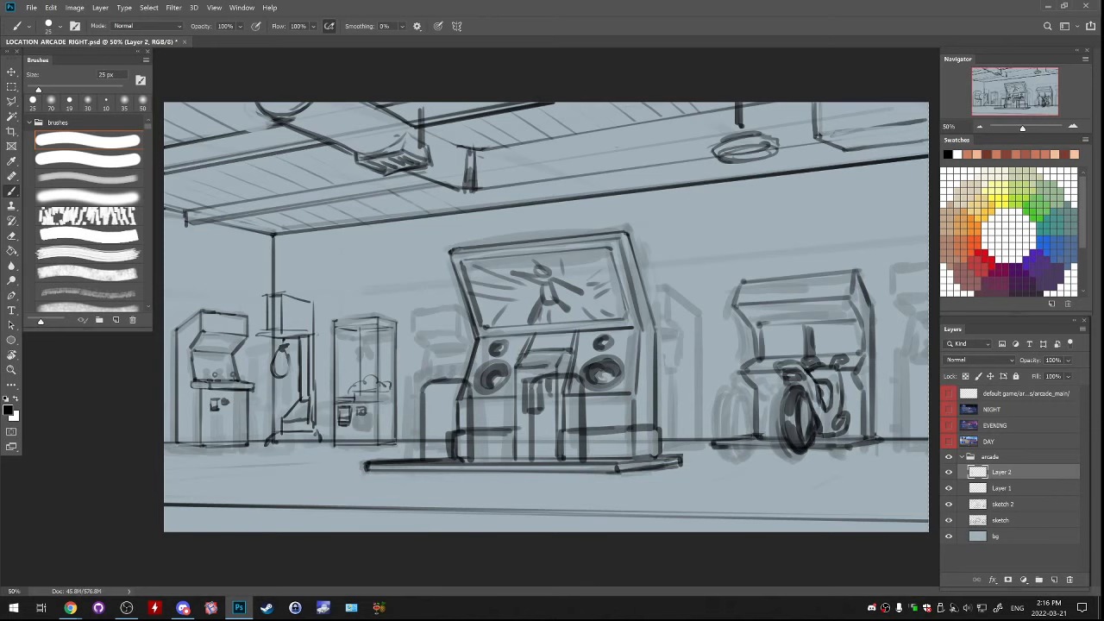
Add a bracket around the upper part of the punching machine's post and reinforce the bag's outline
drag(290, 336, 316, 334)
mouse_move(295, 344)
mouse_down()
mouse_move(317, 343)
mouse_move(295, 357)
mouse_move(318, 359)
mouse_up()
key(e)
mouse_move(312, 349)
mouse_down()
mouse_move(294, 359)
mouse_move(313, 347)
mouse_up()
key(b)
key(ctrl+z)
mouse_move(291, 346)
mouse_down()
mouse_move(294, 360)
mouse_move(272, 360)
mouse_move(273, 376)
mouse_move(289, 359)
mouse_up()
key(ctrl+z)
key(ctrl+z)
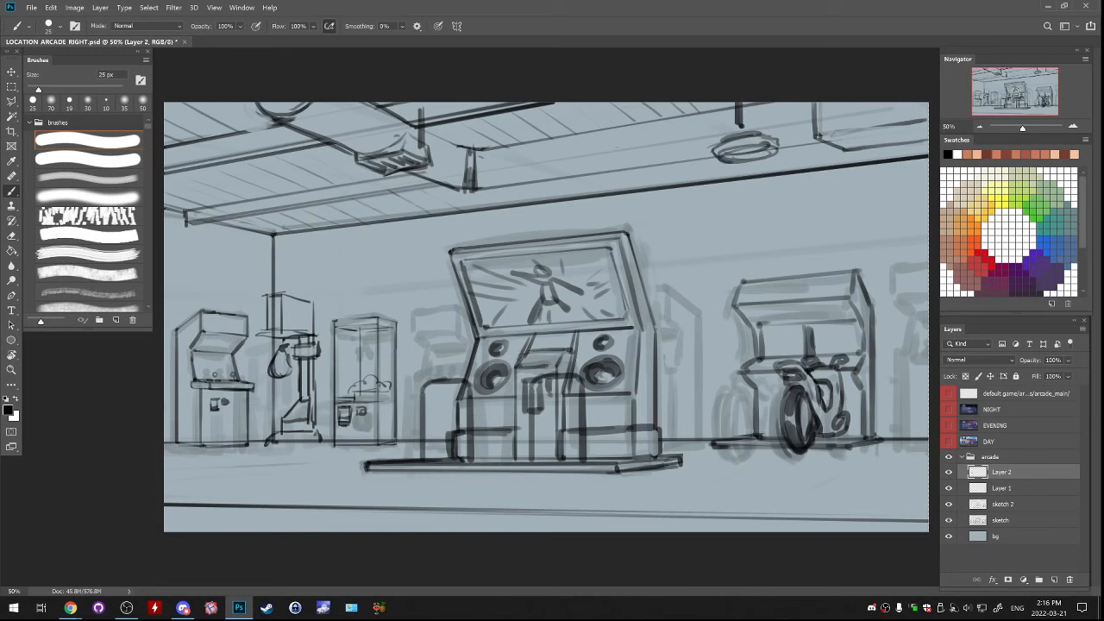
Shift the claw machine on Layer 1 slightly to the right, deselect it and make Layer 2 active
click(949, 472)
click(1003, 488)
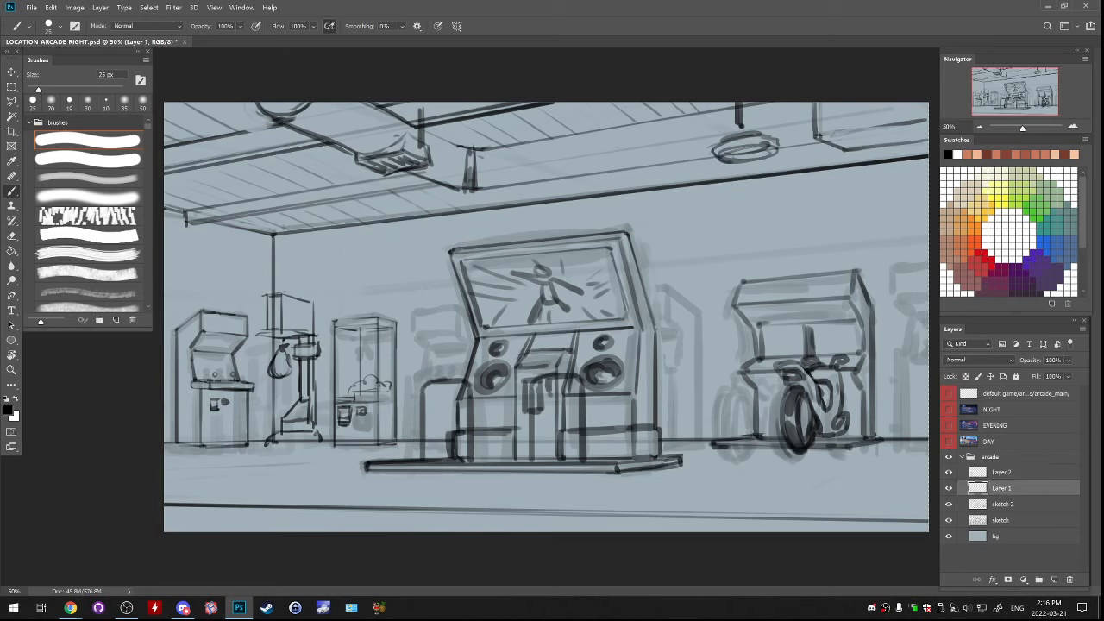
key(m)
mouse_move(328, 302)
mouse_down()
mouse_move(406, 452)
mouse_move(386, 418)
mouse_up()
key(ctrl+d)
key(alt+bracketright)
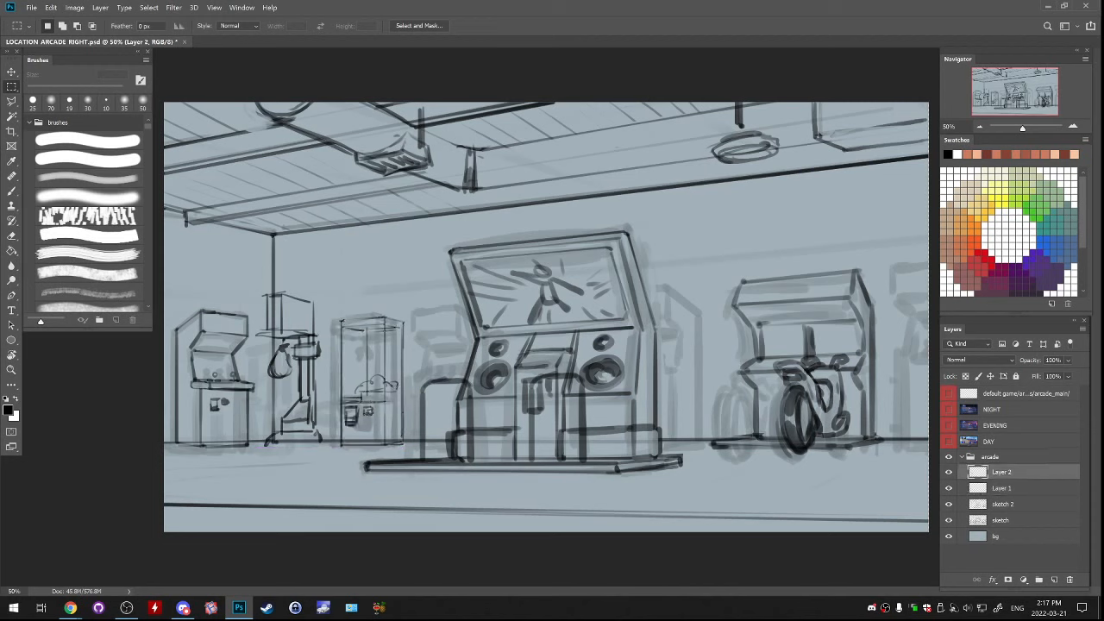
Select the punching-bag machine on Layer 2, nudge it slightly to the right and deselect it
drag(257, 272, 330, 472)
drag(291, 403, 293, 404)
click(148, 307)
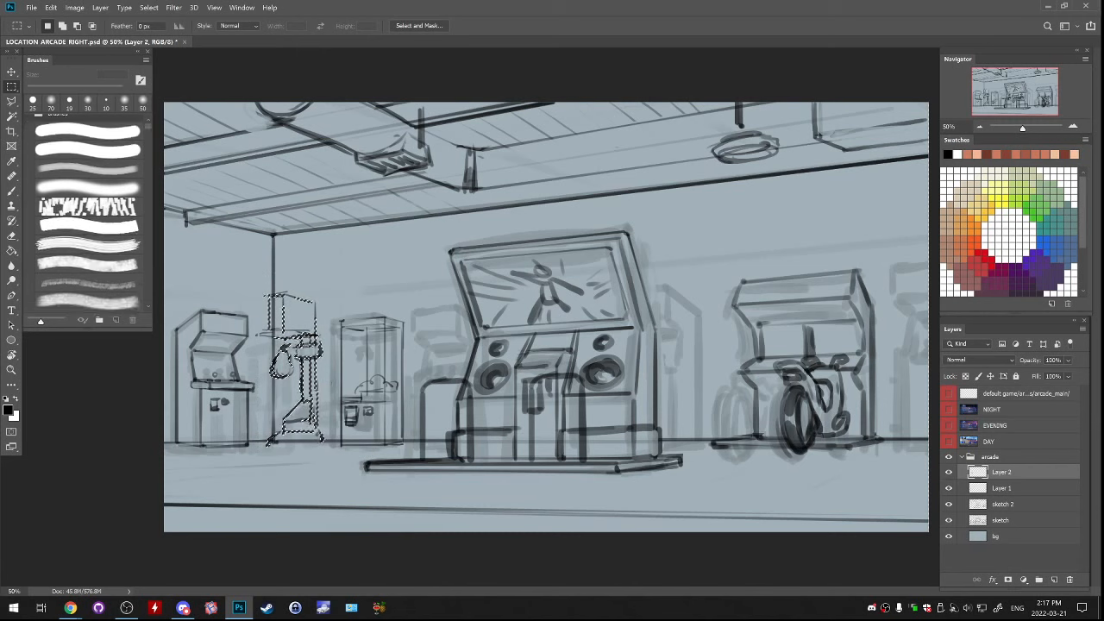
key(ctrl+d)
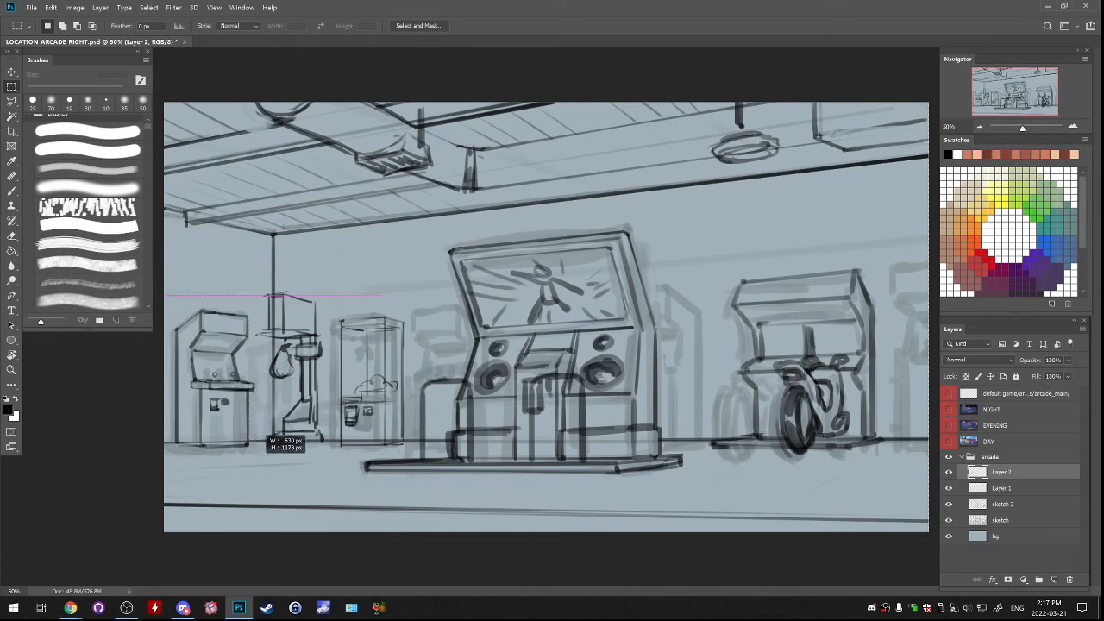
Merge Layer 2 down into Layer 1 and clear the selection around the leftmost cabinet
drag(245, 341, 256, 296)
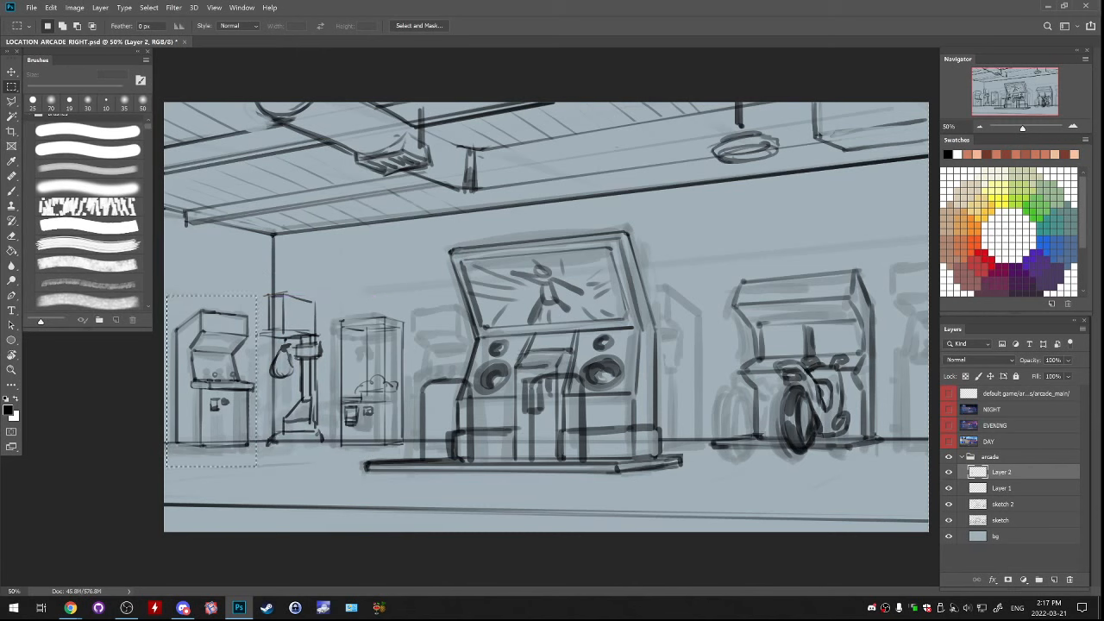
key(ctrl+e)
key(ctrl+d)
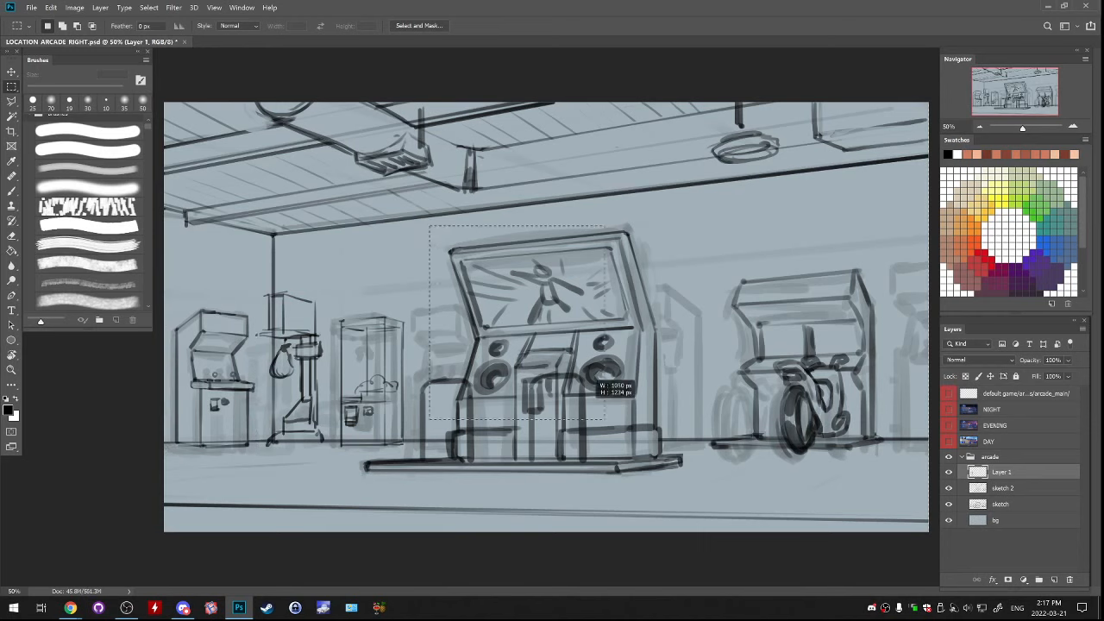
drag(679, 253, 892, 477)
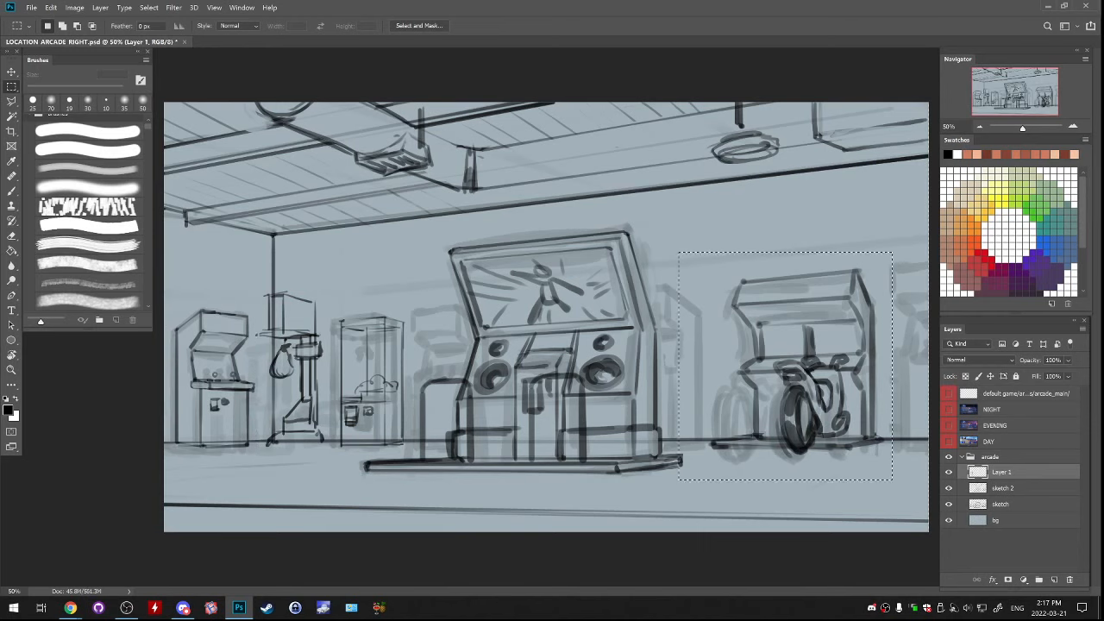
key(ctrl+d)
key(b)
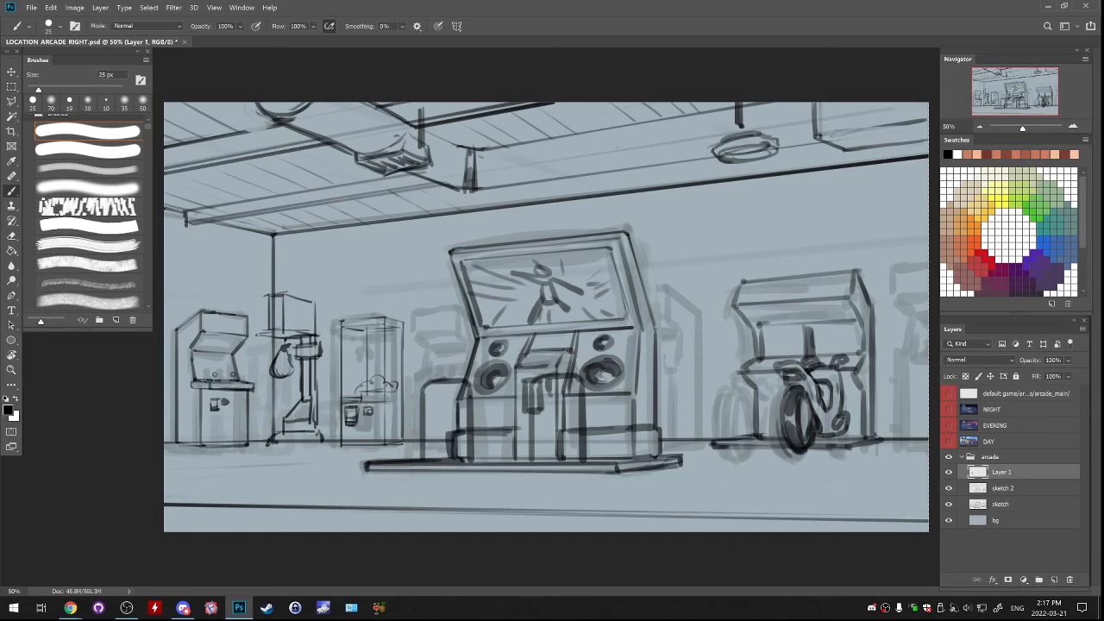
mouse_move(386, 312)
mouse_down()
mouse_move(404, 424)
mouse_move(379, 442)
mouse_up()
key(ctrl+z)
mouse_move(220, 298)
mouse_down()
mouse_move(198, 449)
mouse_move(246, 328)
mouse_move(186, 388)
mouse_up()
key(ctrl+z)
mouse_move(226, 290)
mouse_down()
mouse_move(200, 431)
mouse_move(235, 456)
mouse_up()
key(ctrl+z)
mouse_move(223, 340)
mouse_down()
mouse_move(212, 393)
mouse_move(229, 330)
mouse_up()
key(ctrl+z)
drag(213, 370, 225, 360)
key(ctrl+z)
key(ctrl+z)
key(ctrl+z)
Erase the top of the punching machine's backboard and redraw its upper edge lower down
key(e)
drag(269, 291, 288, 294)
key(b)
key(e)
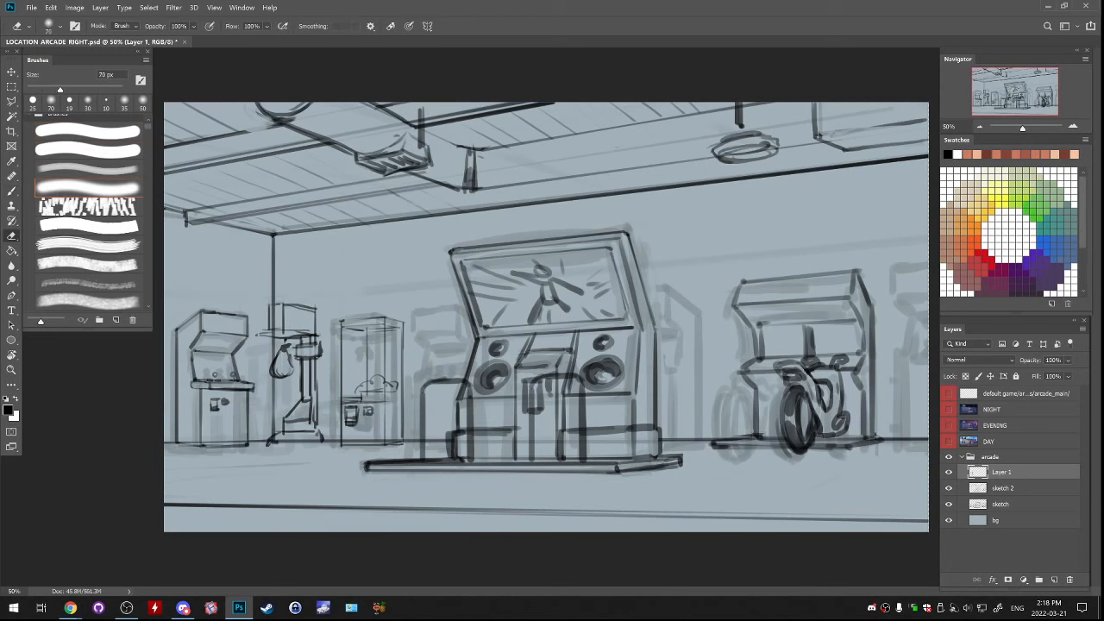
key(b)
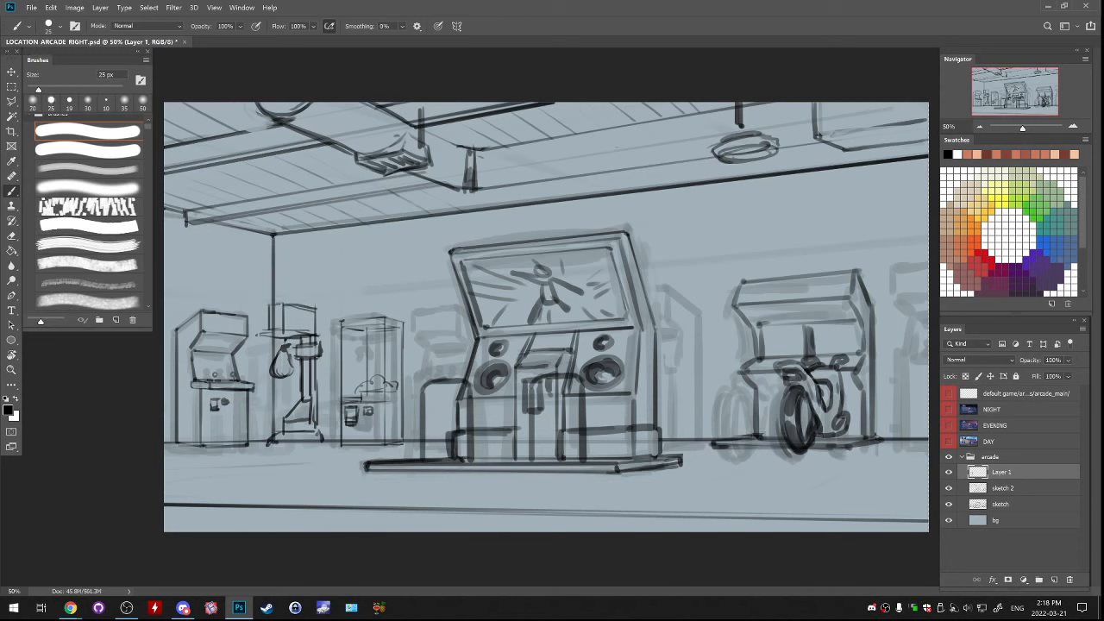
mouse_move(216, 403)
mouse_down()
mouse_move(239, 315)
mouse_move(207, 330)
mouse_move(220, 404)
mouse_up()
key(ctrl+z)
key(ctrl+z)
key(ctrl+z)
mouse_move(760, 351)
mouse_down()
mouse_move(803, 333)
mouse_move(781, 315)
mouse_move(766, 388)
mouse_move(780, 312)
mouse_move(761, 397)
mouse_move(776, 294)
mouse_up()
key(ctrl+z)
key(ctrl+z)
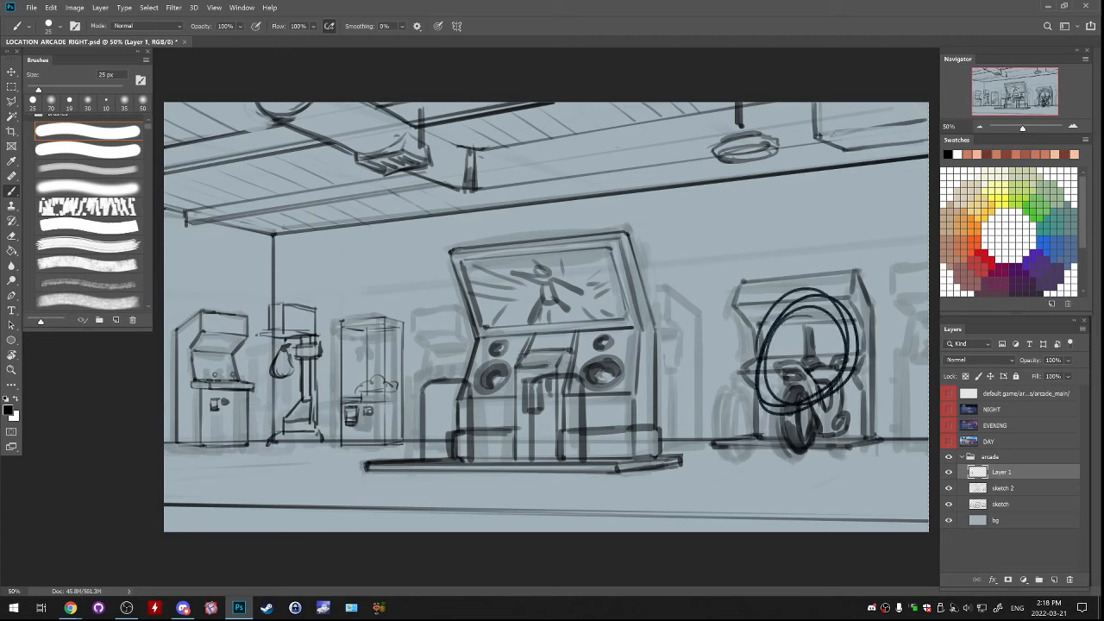
key(ctrl+z)
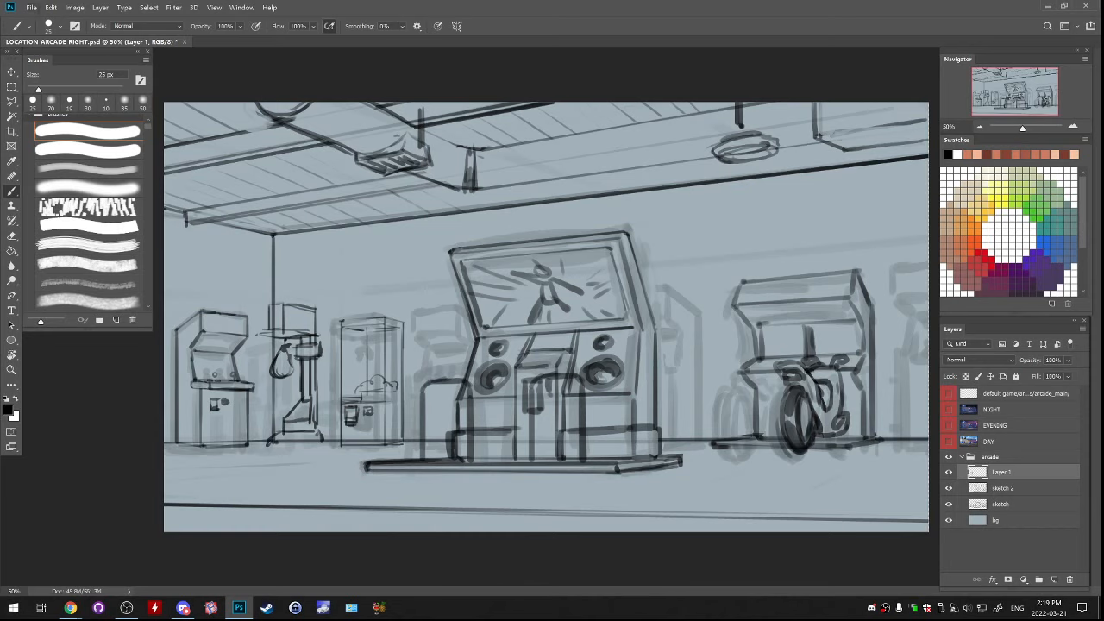
Open LOCATION_ARCADE_LOBBY, display its top sketch layer and add a new layer above it
click(31, 8)
click(43, 30)
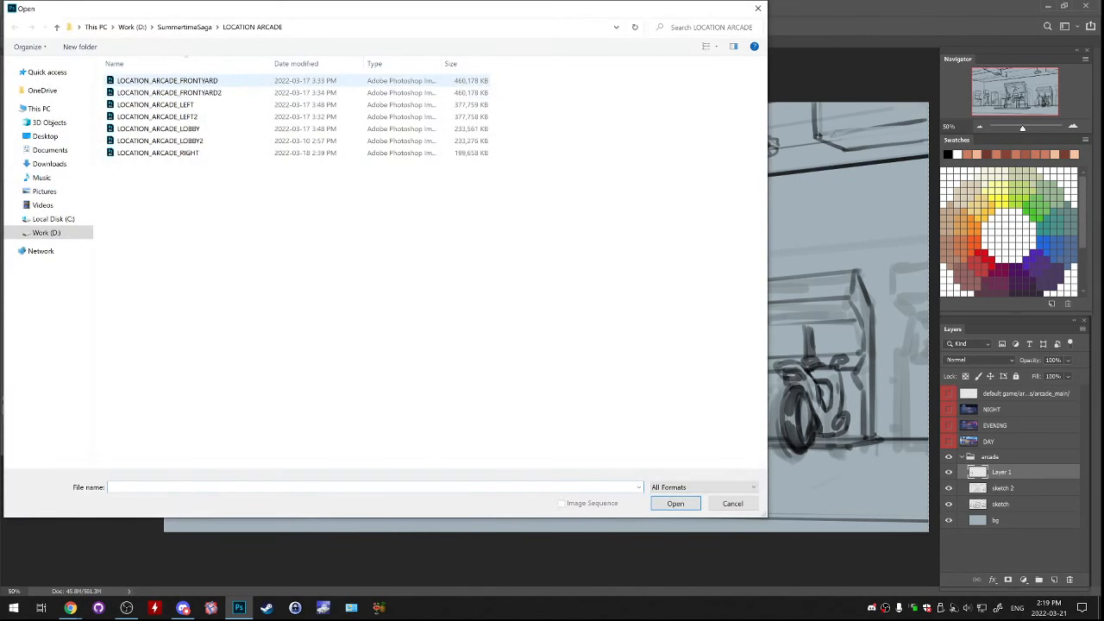
double_click(214, 128)
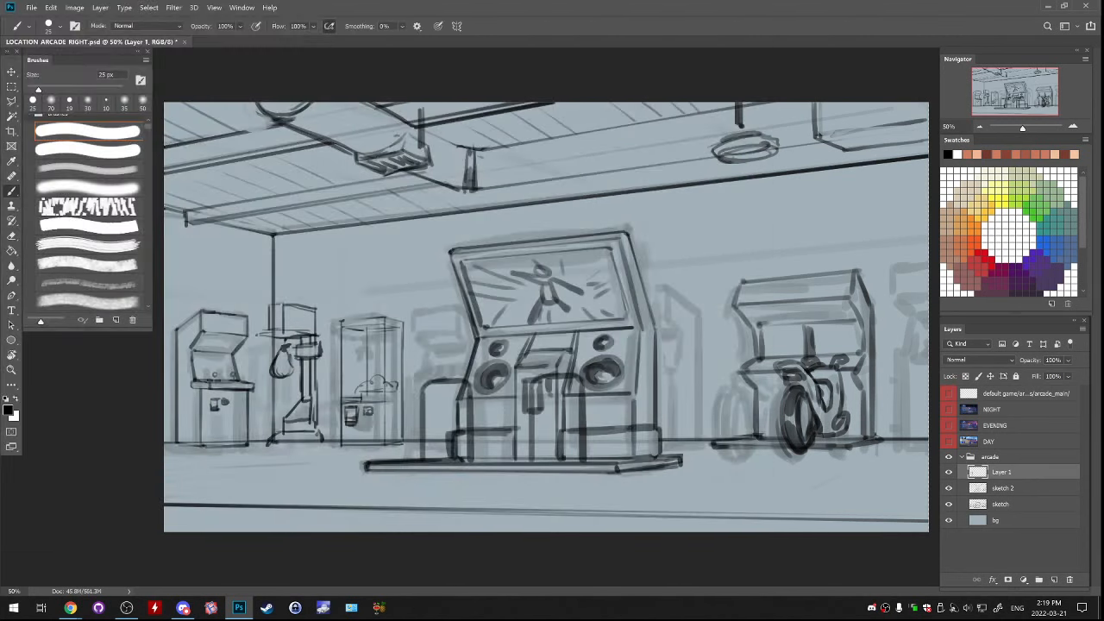
click(949, 472)
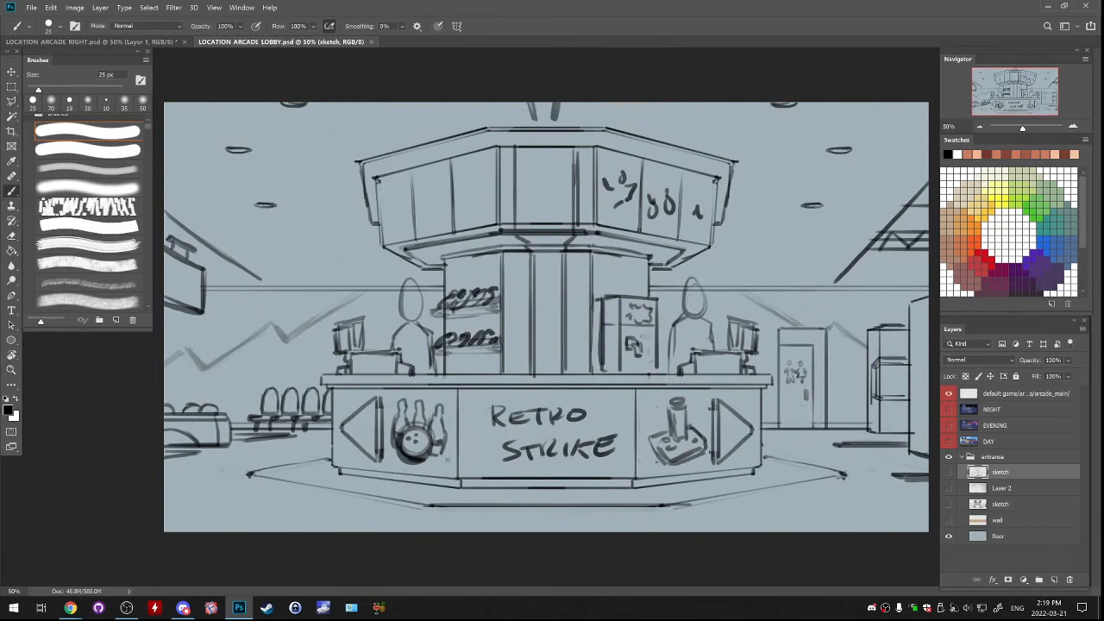
click(949, 472)
click(1054, 579)
mouse_move(769, 274)
mouse_down()
mouse_move(756, 269)
mouse_move(880, 345)
mouse_move(759, 483)
mouse_up()
key(ctrl+z)
mouse_move(369, 259)
mouse_down()
mouse_move(315, 442)
mouse_move(371, 220)
mouse_up()
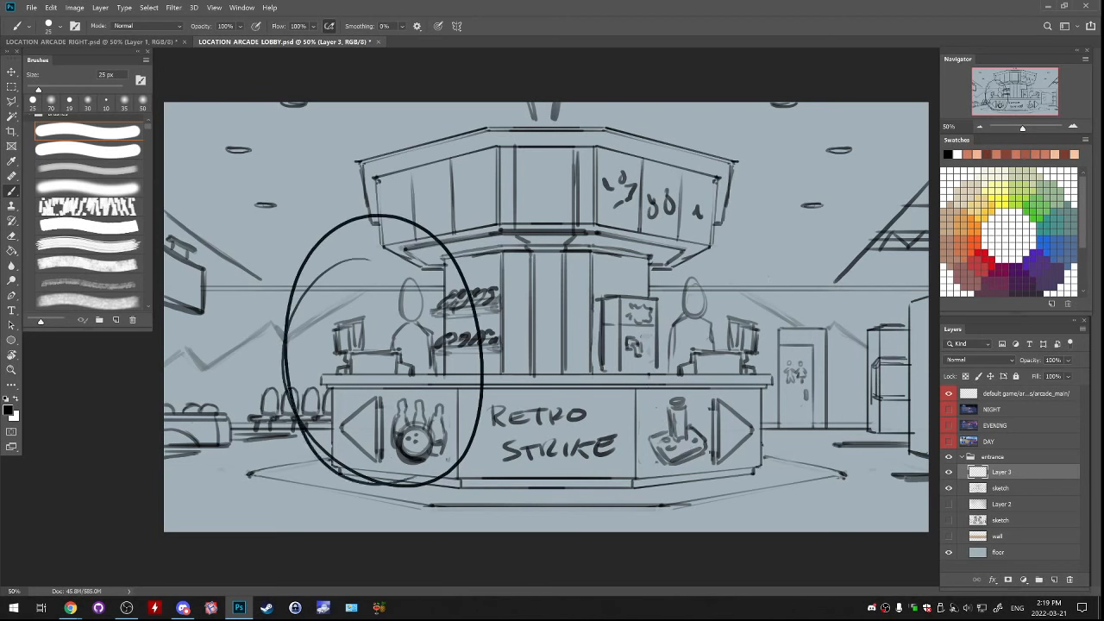
key(ctrl+z)
Open LOCATION_ARCADE_LEFT to view the bowling scene and return to the LOCATION ARCADE RIGHT document
click(31, 7)
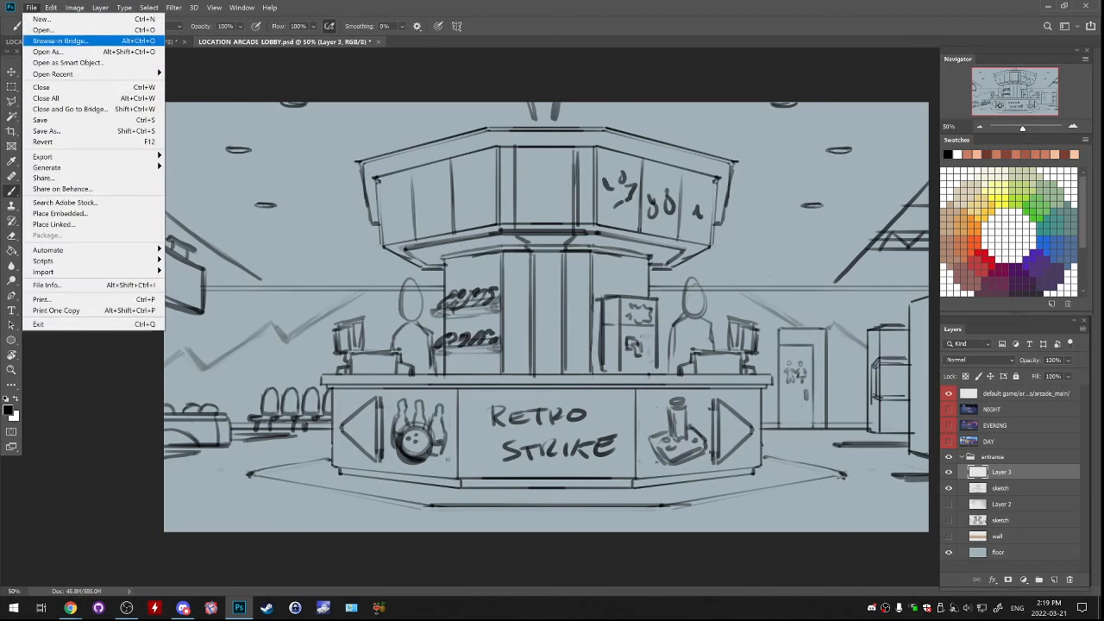
click(43, 29)
key(Escape)
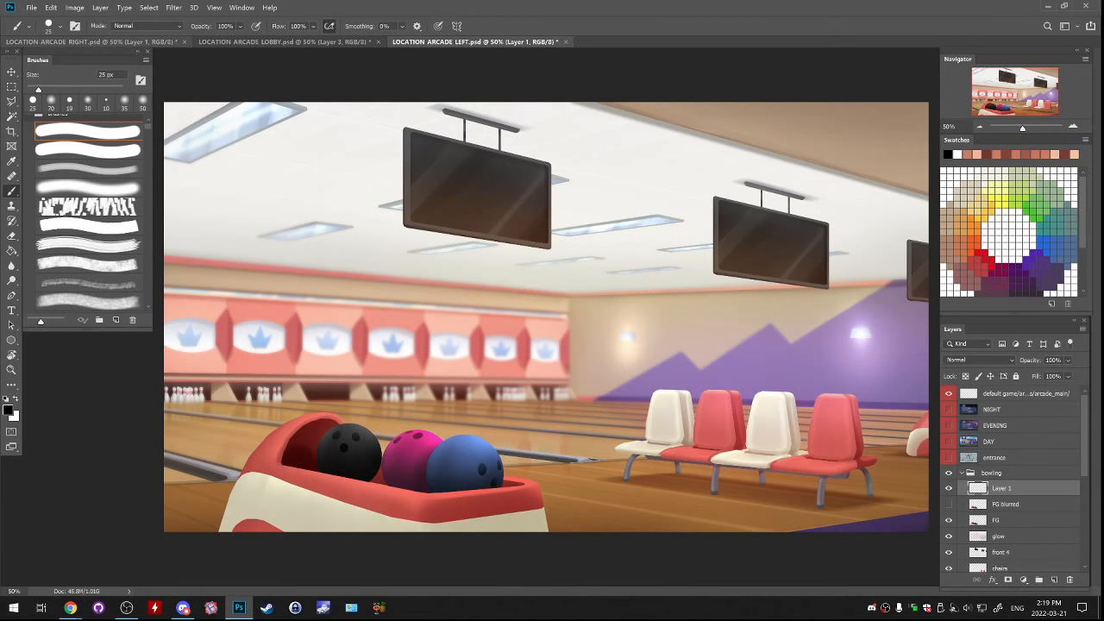
key(ctrl+Tab)
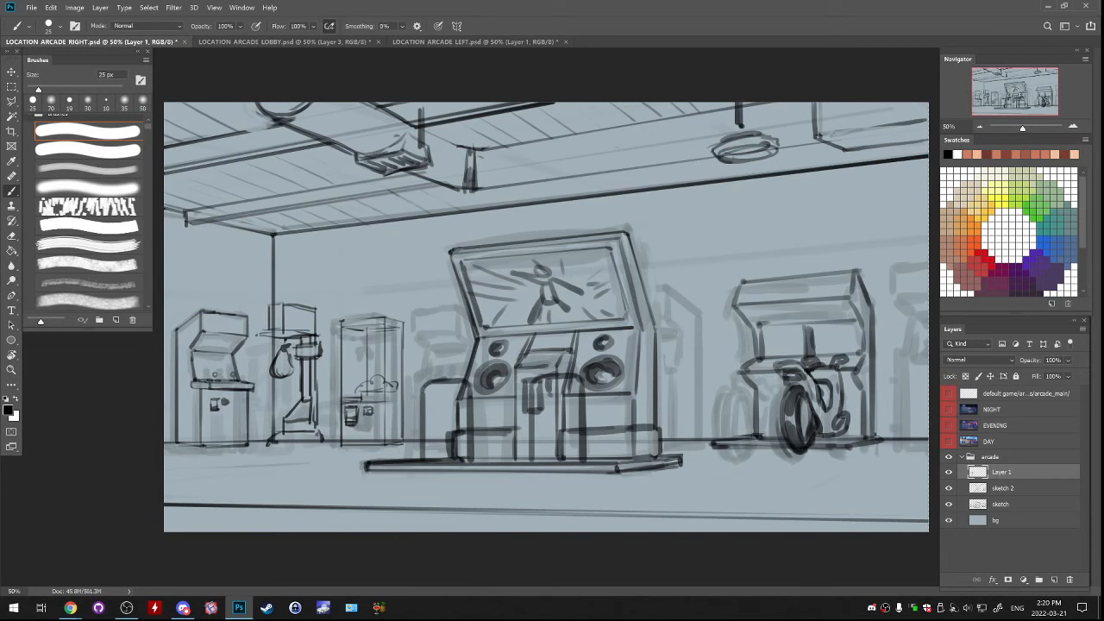
key(e)
key(bracketright)
key(bracketright)
key(bracketright)
key(bracketright)
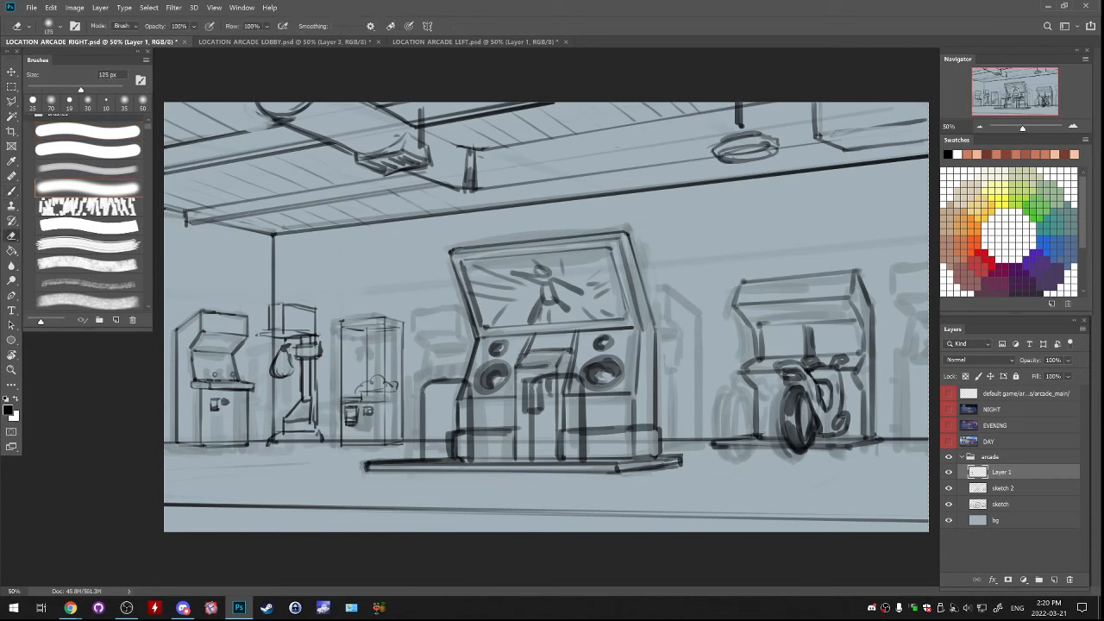
mouse_move(366, 332)
mouse_down()
mouse_move(396, 345)
mouse_move(354, 402)
mouse_up()
key(ctrl+z)
key(b)
mouse_move(364, 298)
mouse_down()
mouse_move(350, 298)
mouse_move(385, 305)
mouse_move(342, 304)
mouse_move(354, 444)
mouse_move(368, 448)
mouse_move(371, 313)
mouse_move(362, 326)
mouse_move(371, 301)
mouse_move(412, 406)
mouse_move(350, 444)
mouse_up()
key(ctrl+z)
key(ctrl+z)
key(ctrl+z)
key(ctrl+z)
mouse_move(348, 406)
mouse_down()
mouse_move(344, 366)
mouse_move(370, 371)
mouse_move(375, 386)
mouse_move(384, 378)
mouse_up()
key(ctrl+z)
key(ctrl+z)
key(ctrl+z)
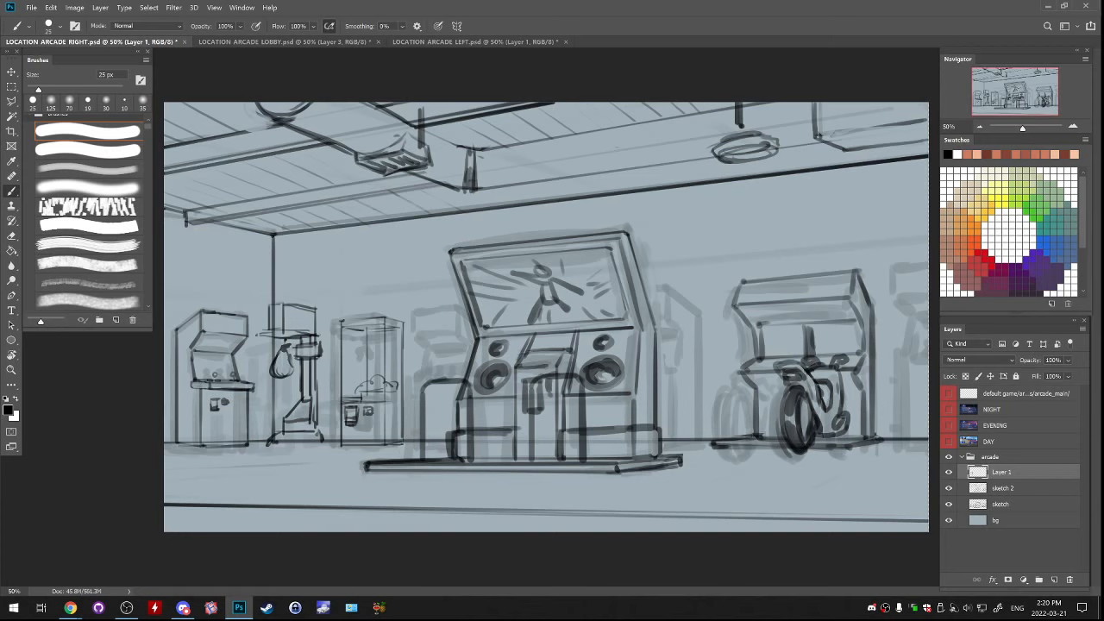
key(e)
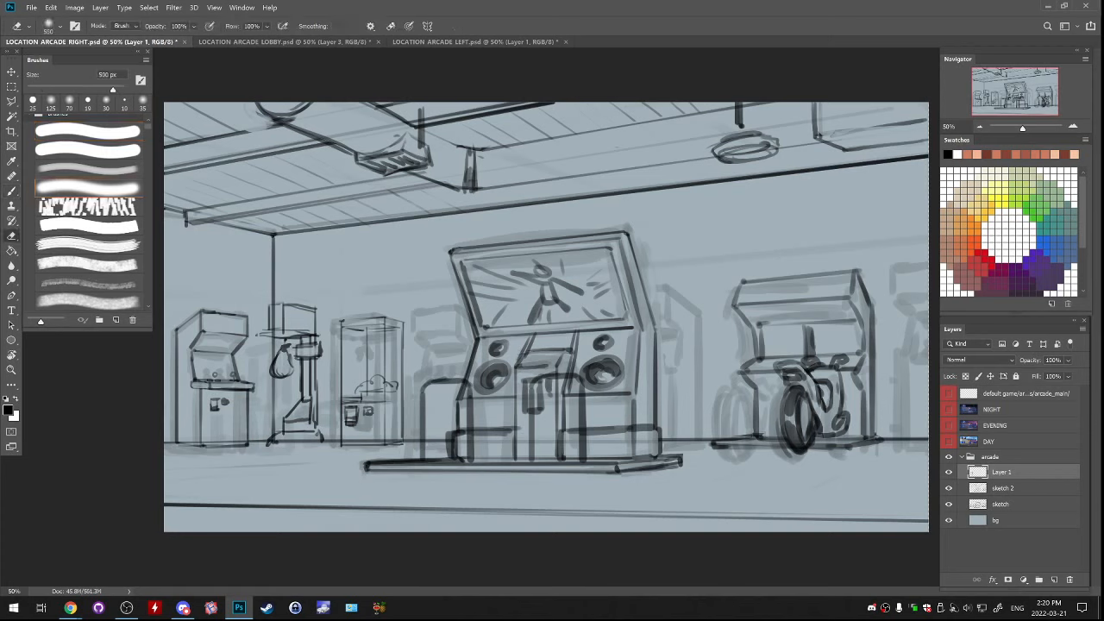
key(b)
mouse_move(319, 246)
mouse_down()
mouse_move(304, 294)
mouse_move(315, 276)
mouse_up()
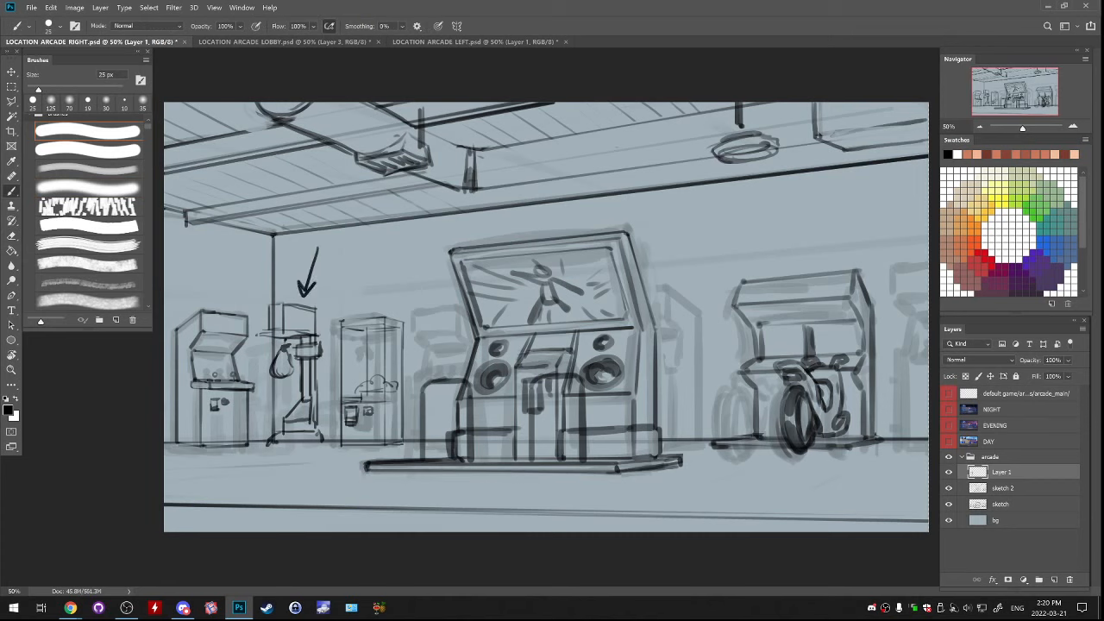
key(ctrl+z)
key(ctrl+z)
mouse_move(204, 261)
mouse_down()
mouse_move(218, 310)
mouse_move(228, 285)
mouse_up()
key(ctrl+z)
key(ctrl+z)
mouse_move(337, 269)
mouse_down()
mouse_move(314, 445)
mouse_move(363, 449)
mouse_move(288, 431)
mouse_move(327, 274)
mouse_move(324, 457)
mouse_move(337, 283)
mouse_up()
key(ctrl+z)
key(ctrl+z)
key(ctrl+z)
key(ctrl+z)
mouse_move(302, 286)
mouse_down()
mouse_move(273, 389)
mouse_move(279, 379)
mouse_up()
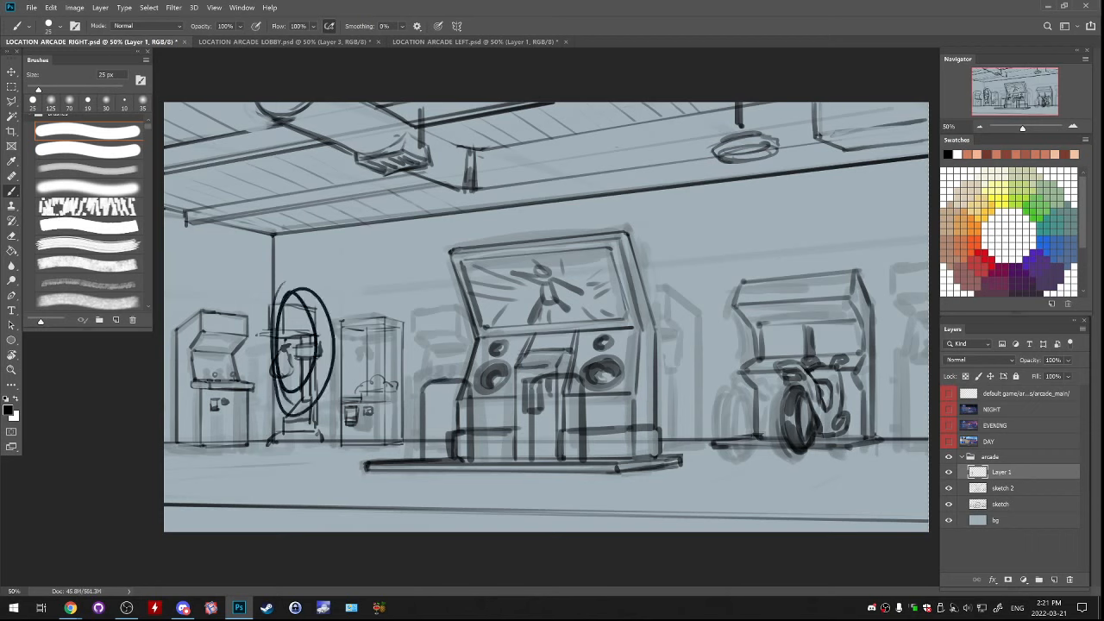
key(ctrl+z)
mouse_move(355, 292)
mouse_down()
mouse_move(344, 366)
mouse_move(349, 298)
mouse_up()
key(ctrl+z)
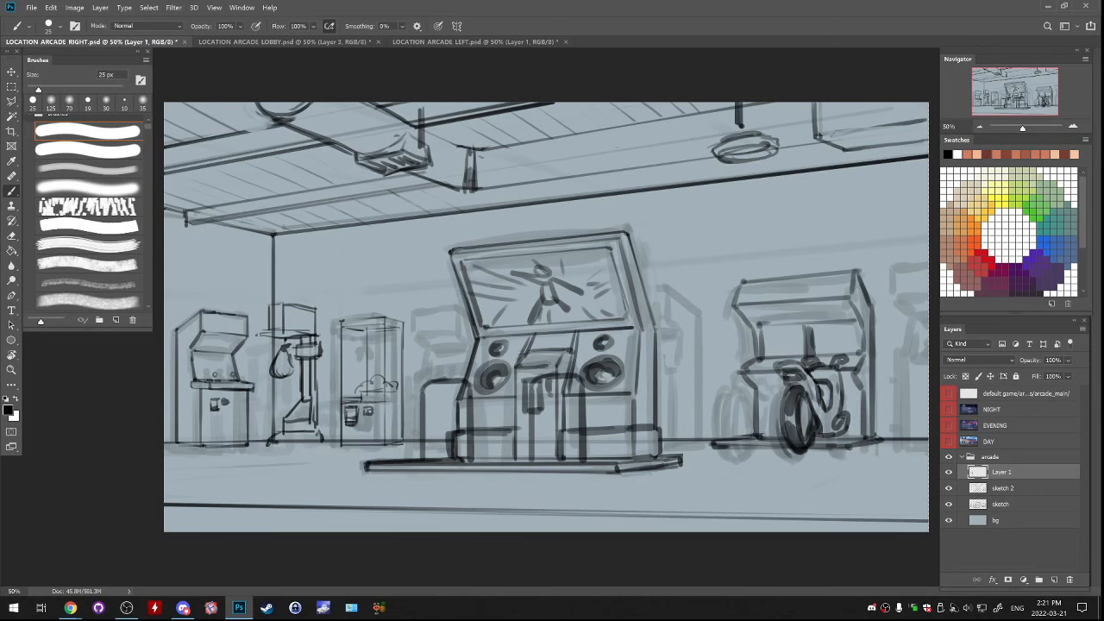
mouse_move(384, 313)
mouse_down()
mouse_move(362, 345)
mouse_move(393, 376)
mouse_up()
key(ctrl+z)
Erase the claw machine between the punching-bag machine and the large central cabinet on Layer 1
key(e)
mouse_move(373, 332)
mouse_down()
mouse_move(376, 405)
mouse_move(354, 419)
mouse_move(366, 438)
mouse_move(395, 438)
mouse_up()
key(b)
mouse_move(356, 315)
mouse_down()
mouse_move(356, 387)
mouse_move(348, 371)
mouse_up()
key(ctrl+z)
key(ctrl+z)
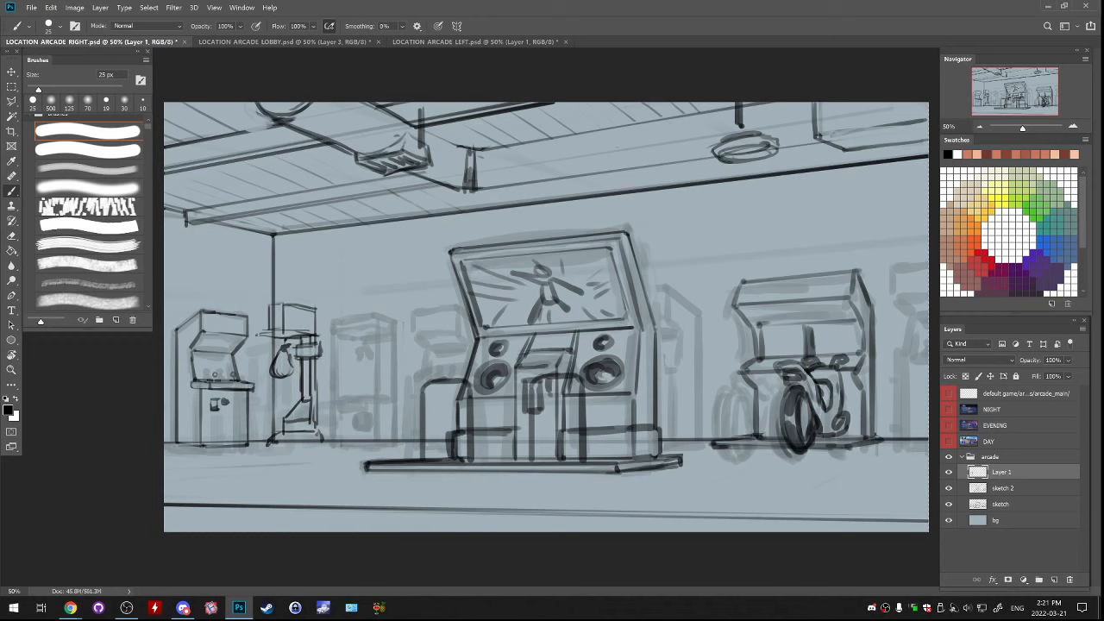
drag(388, 241, 389, 310)
key(ctrl+z)
mouse_move(317, 251)
mouse_down()
mouse_move(295, 293)
mouse_move(317, 279)
mouse_up()
key(ctrl+z)
key(ctrl+z)
key(ctrl+z)
mouse_move(219, 253)
mouse_down()
mouse_move(211, 308)
mouse_move(226, 280)
mouse_up()
key(ctrl+z)
key(ctrl+z)
mouse_move(226, 279)
mouse_down()
mouse_move(235, 282)
mouse_move(218, 316)
mouse_move(226, 292)
mouse_move(219, 302)
mouse_up()
key(ctrl+z)
key(ctrl+z)
key(ctrl+z)
key(ctrl+z)
mouse_move(301, 224)
mouse_down()
mouse_move(298, 290)
mouse_move(310, 269)
mouse_move(288, 281)
mouse_move(310, 293)
mouse_up()
key(ctrl+z)
key(ctrl+z)
key(ctrl+z)
key(ctrl+z)
drag(484, 210, 472, 318)
key(ctrl+z)
drag(377, 280, 382, 389)
key(ctrl+z)
drag(345, 311, 341, 326)
key(ctrl+z)
click(949, 489)
click(949, 488)
drag(372, 217, 349, 286)
key(ctrl+z)
drag(326, 241, 302, 302)
key(ctrl+z)
drag(321, 216, 303, 279)
key(ctrl+z)
drag(307, 229, 301, 290)
key(ctrl+z)
Toggle the visibility of Layer 1 and sketch 2 to compare the detailed drawings with the rough layout
click(949, 472)
click(949, 472)
click(949, 472)
click(948, 489)
click(949, 472)
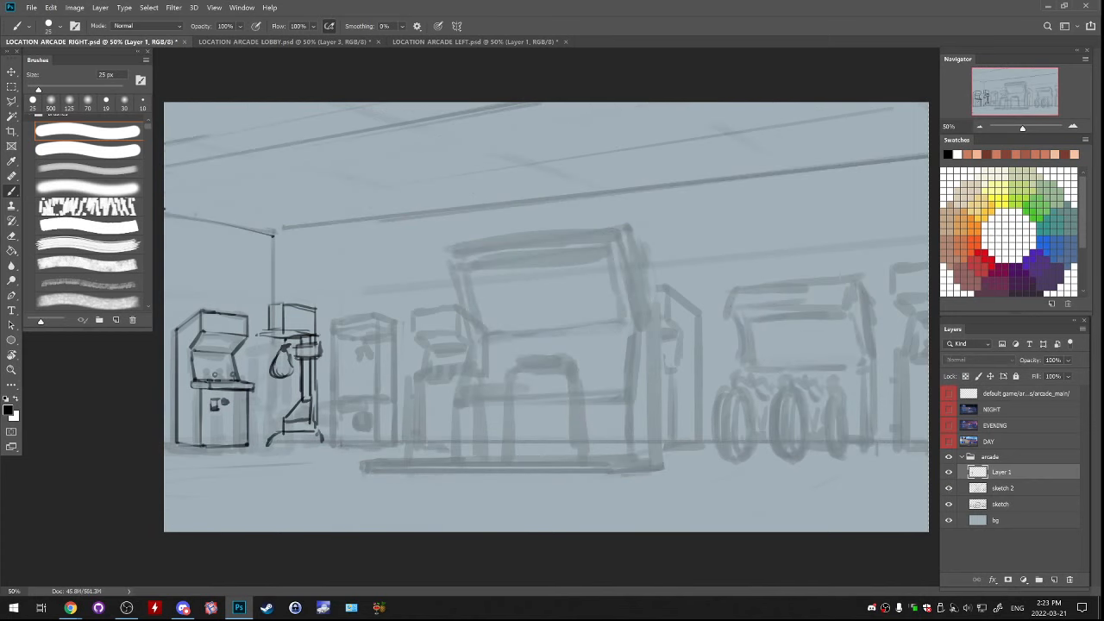
click(948, 488)
click(949, 472)
Add a new layer above Layer 1 and undo the trial strokes over the faded cabinet
click(1054, 580)
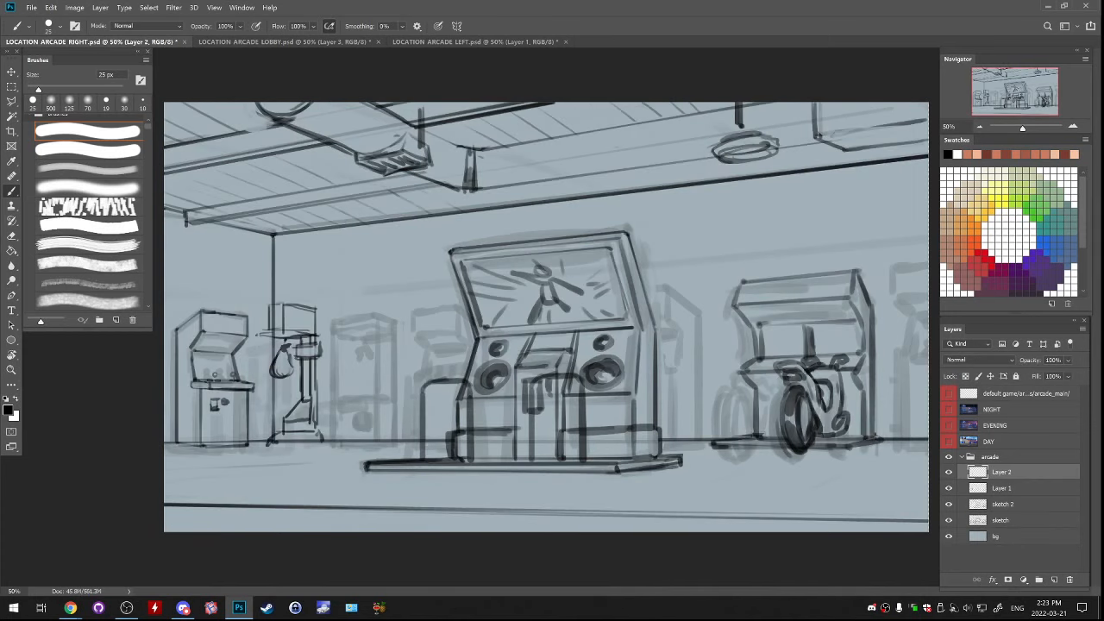
drag(414, 320, 415, 430)
key(ctrl+z)
drag(354, 299, 355, 415)
key(ctrl+z)
key(bracketright)
key(bracketright)
key(bracketright)
Select the leftmost arcade cabinet on Layer 1 and duplicate it onto its own layer
key(m)
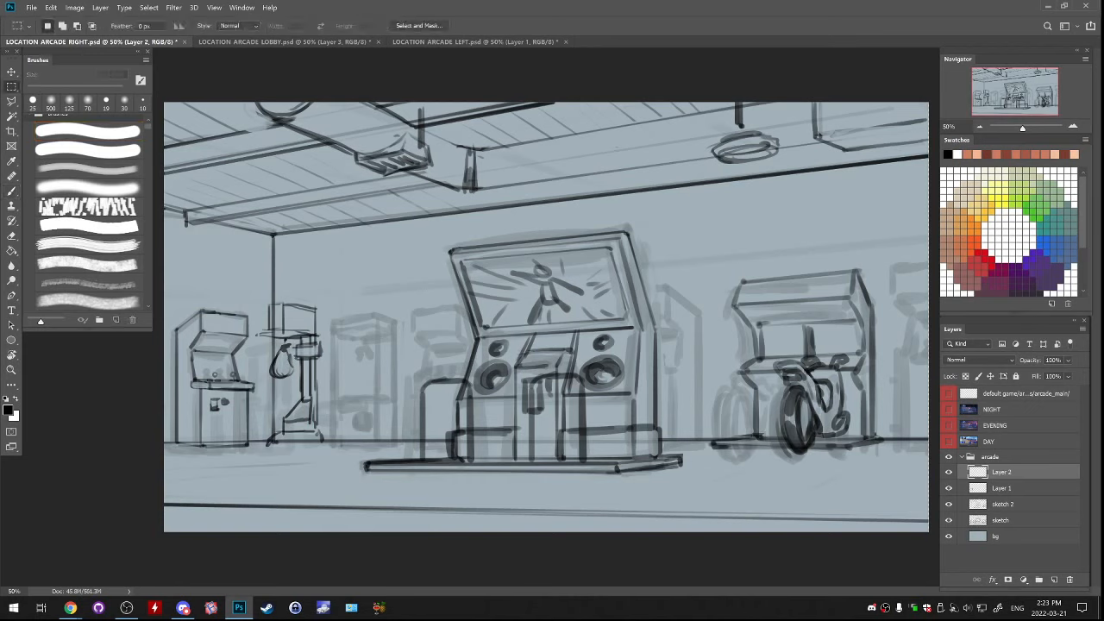
click(949, 471)
click(949, 472)
click(1002, 488)
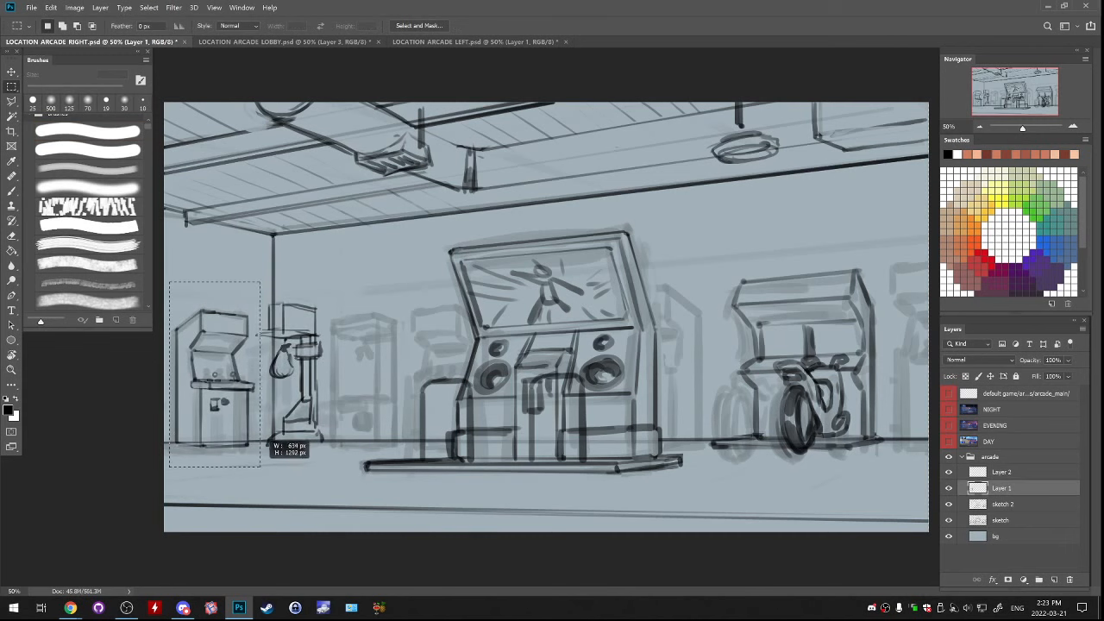
drag(169, 281, 254, 468)
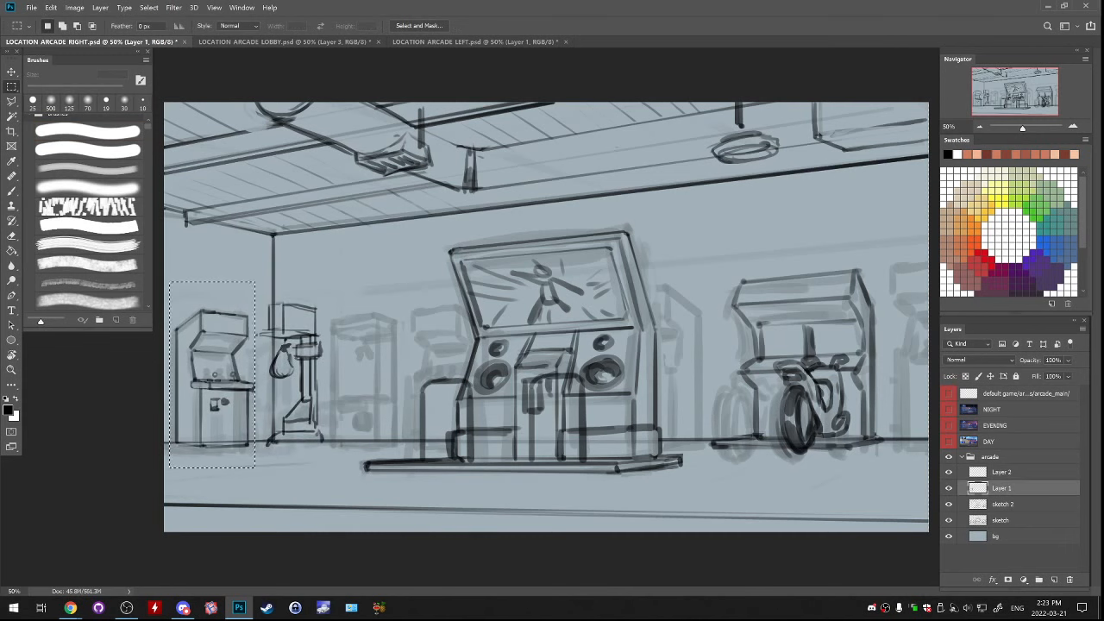
key(ctrl+j)
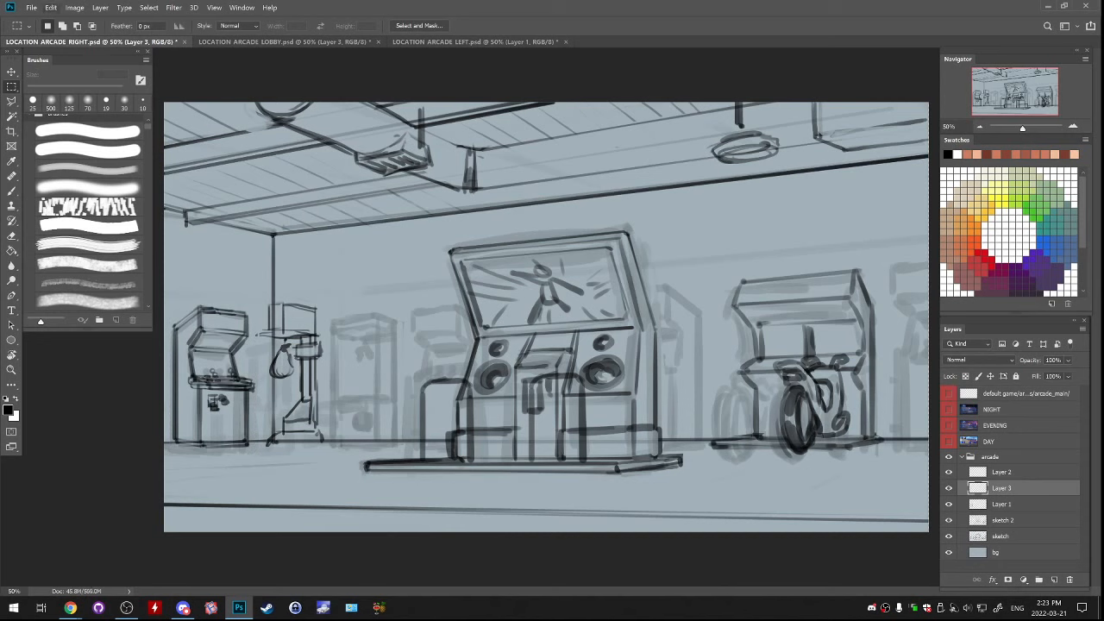
click(51, 7)
click(78, 251)
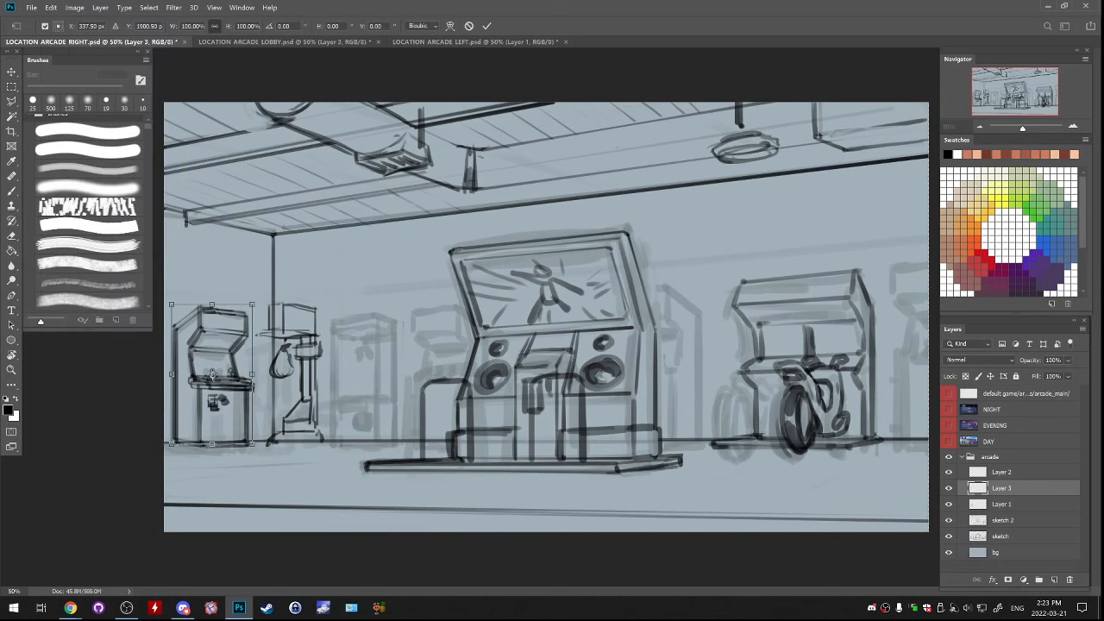
key(m)
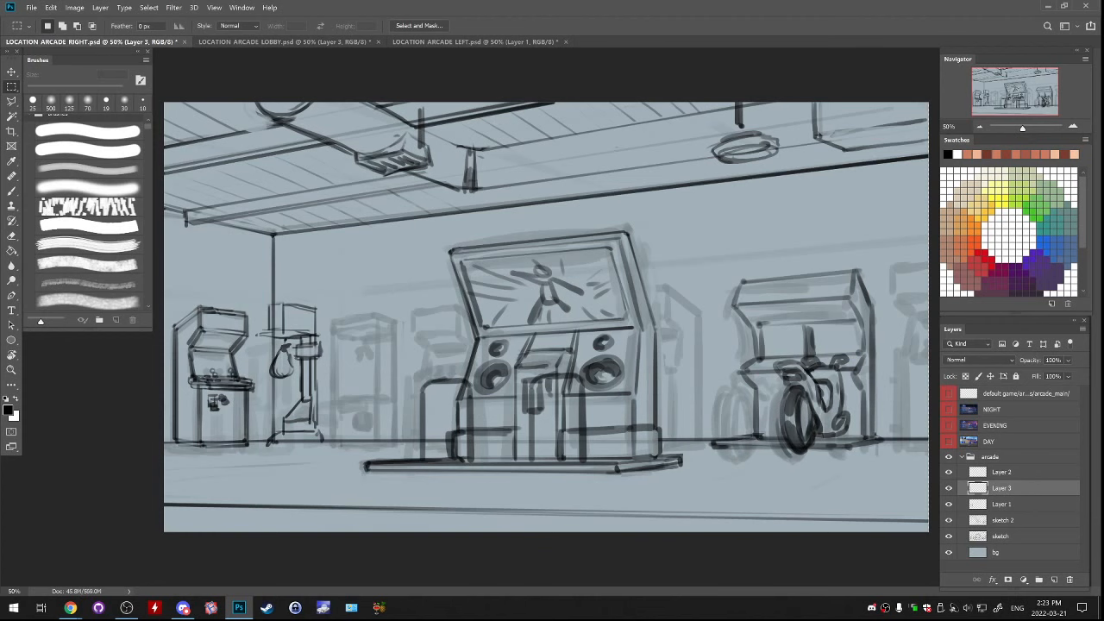
Flip the copied cabinet horizontally and move it into the gap between the punching-bag machine and the central cabinet
click(51, 7)
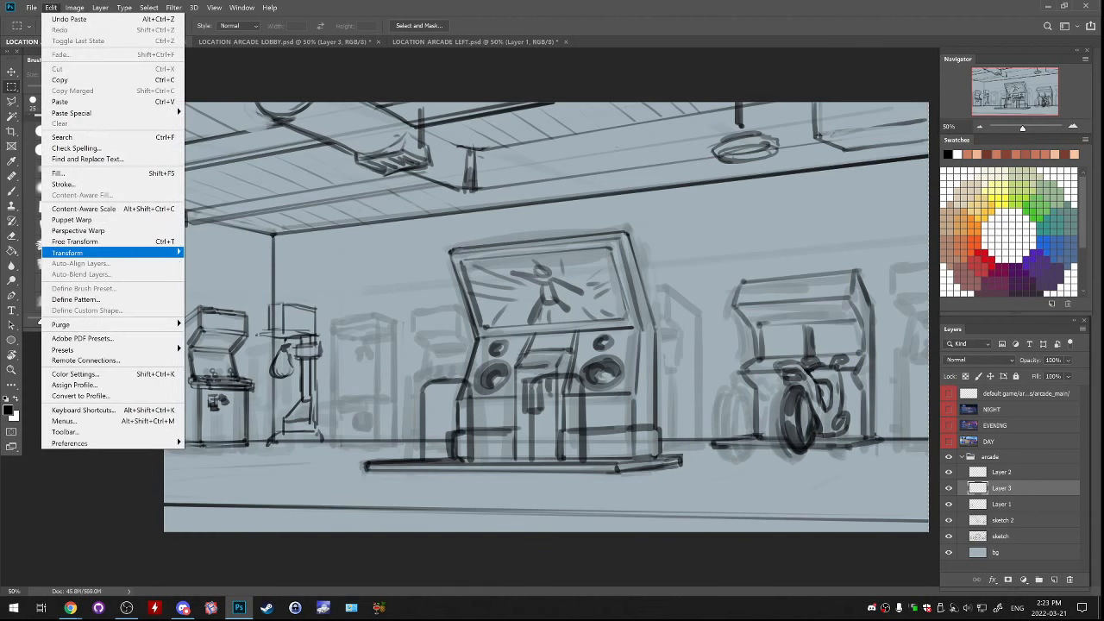
mouse_move(86, 252)
click(226, 371)
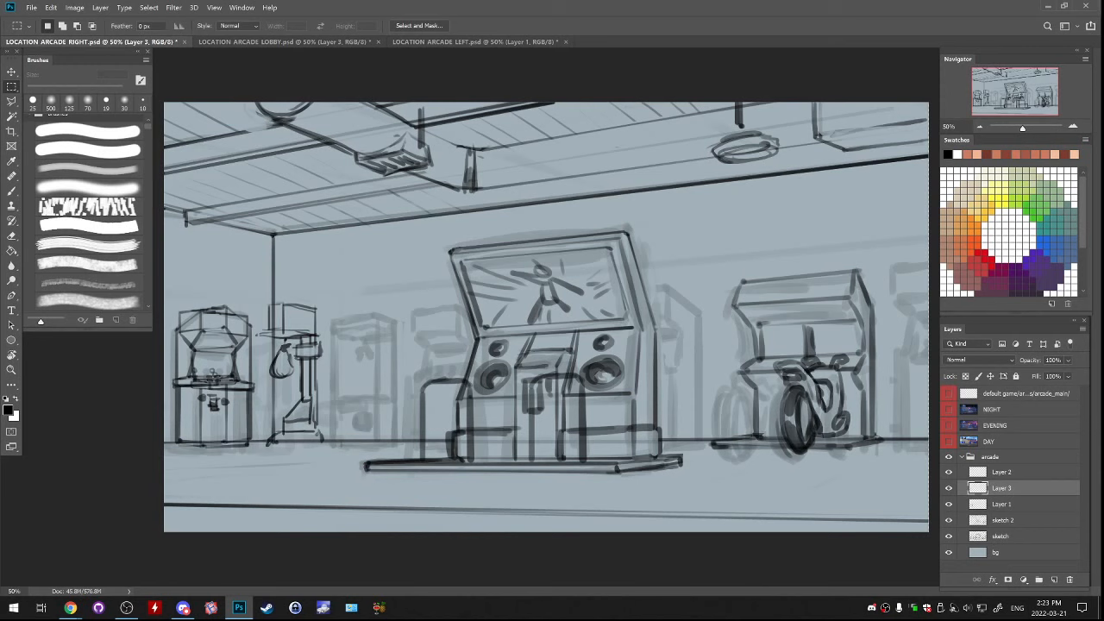
drag(498, 407, 636, 406)
drag(549, 427, 568, 431)
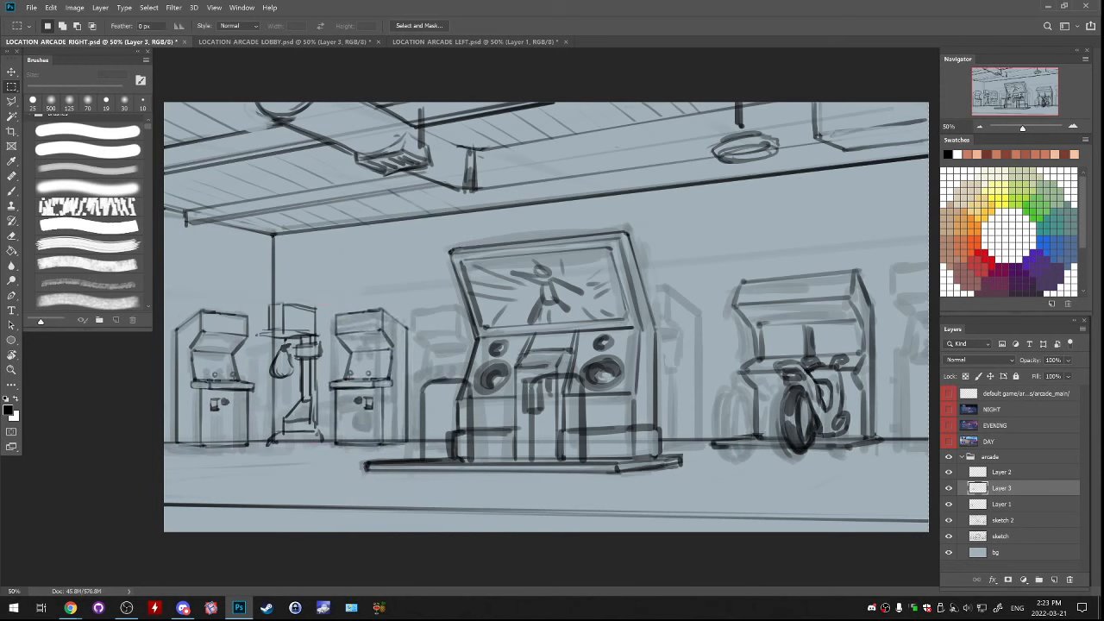
Resize the mirrored cabinet slightly with Free Transform to fit the gap beside the punching-bag machine
key(ctrl+t)
drag(408, 306, 411, 302)
key(Return)
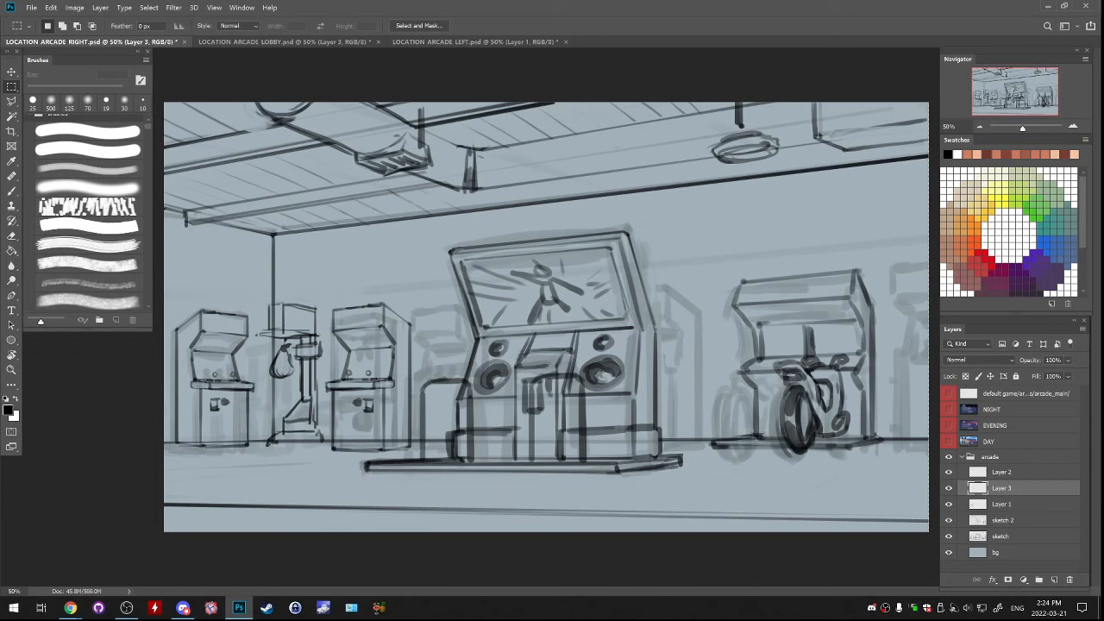
key(ctrl+t)
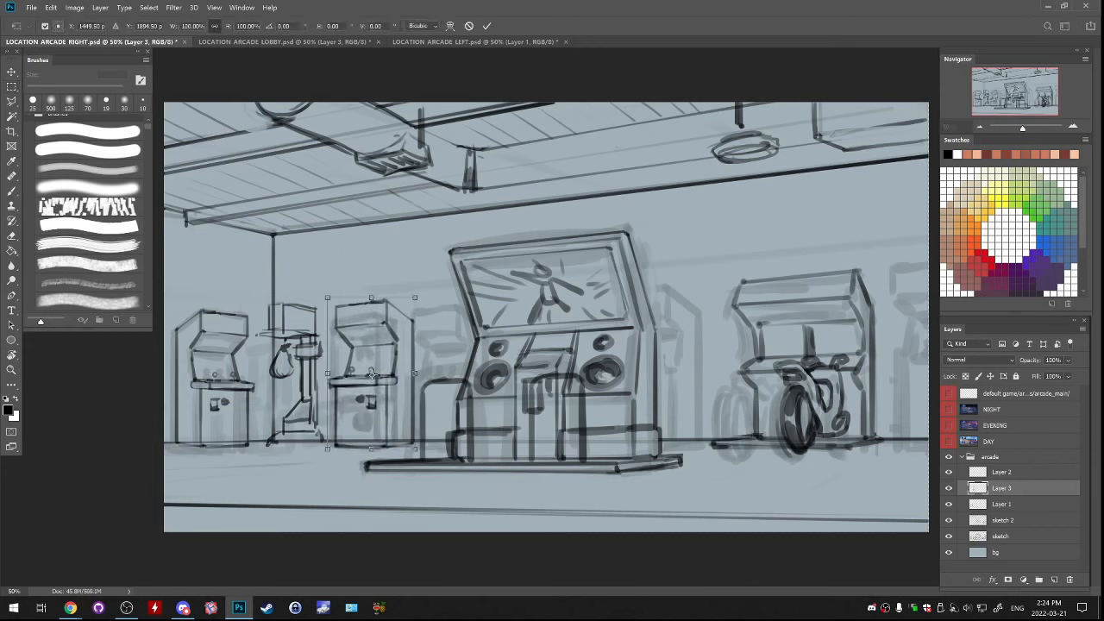
drag(414, 298, 401, 330)
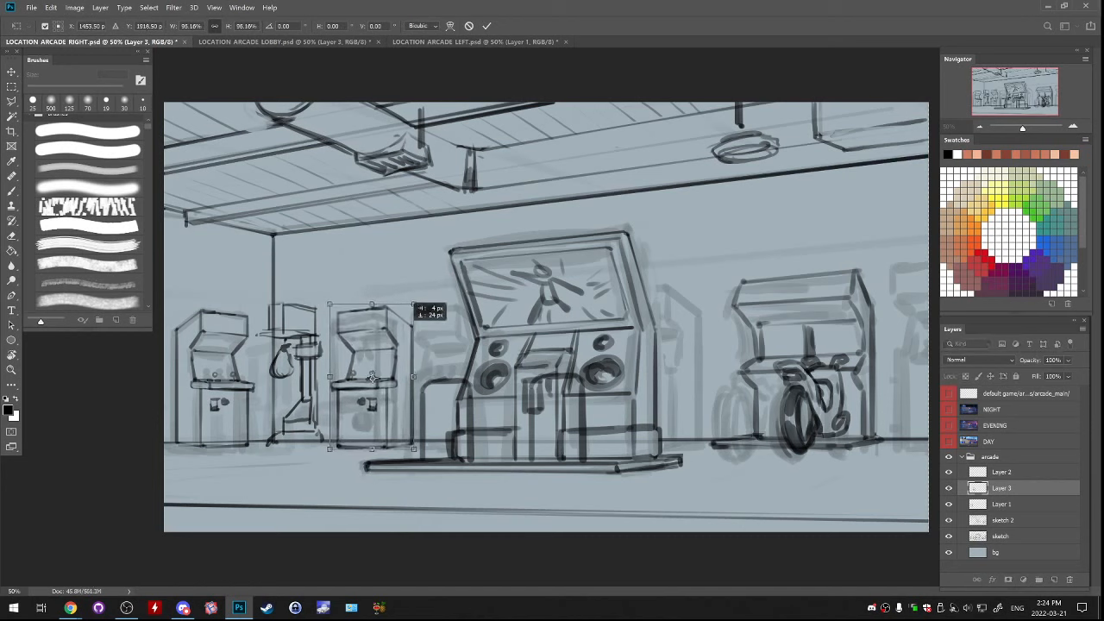
key(Return)
Select the mirrored cabinet's front face, skew it vertically by about 3° and adjust its lower corners to fit the perspective
key(m)
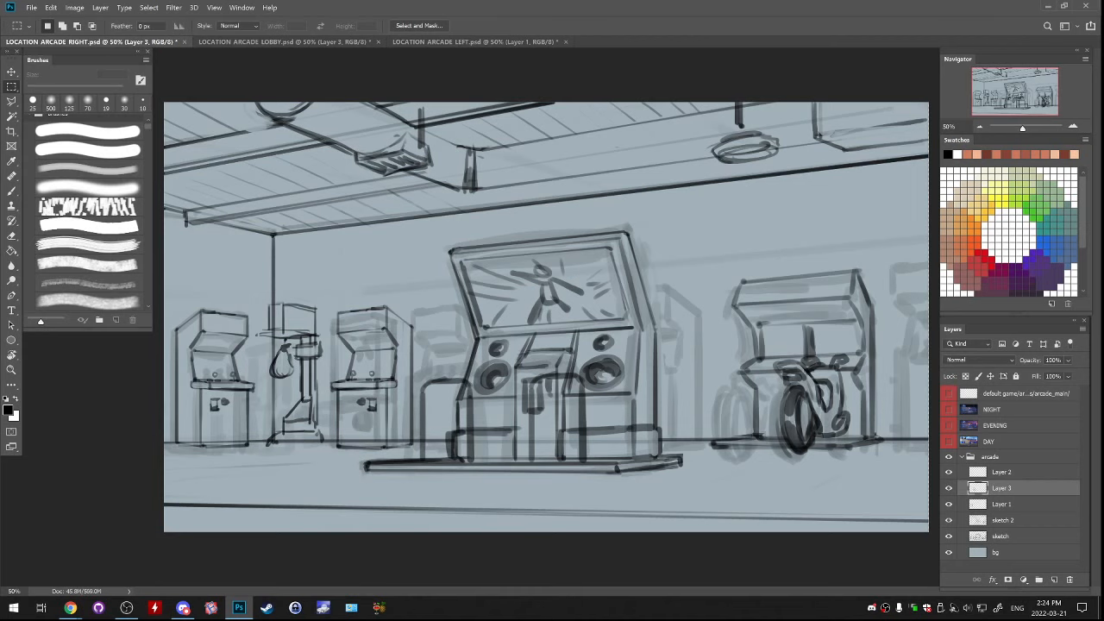
drag(321, 283, 393, 458)
key(ctrl+t)
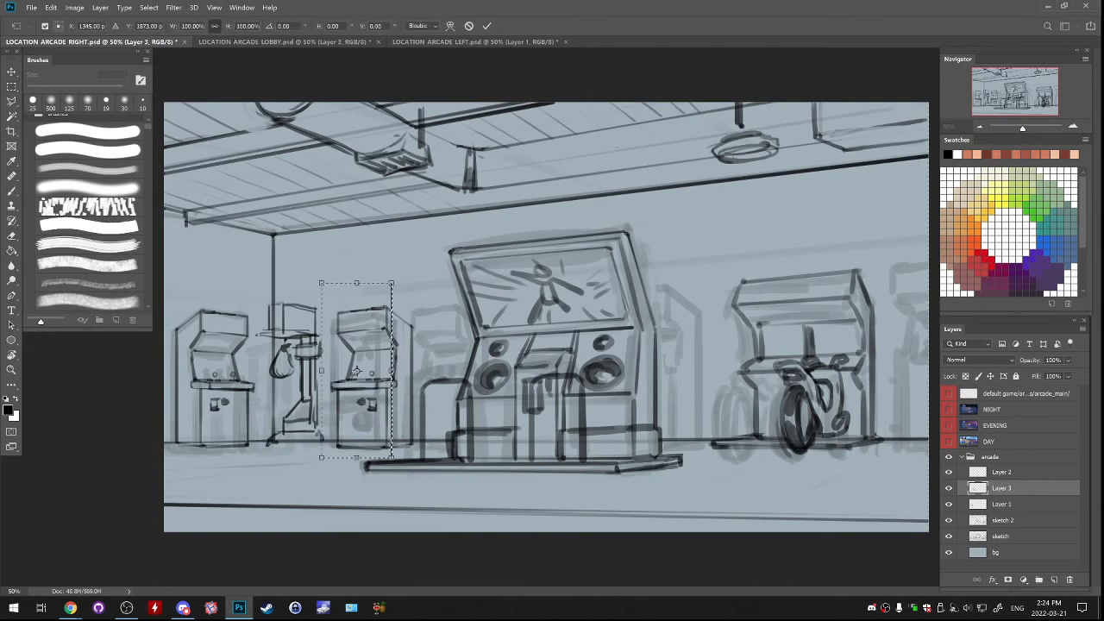
drag(393, 370, 393, 362)
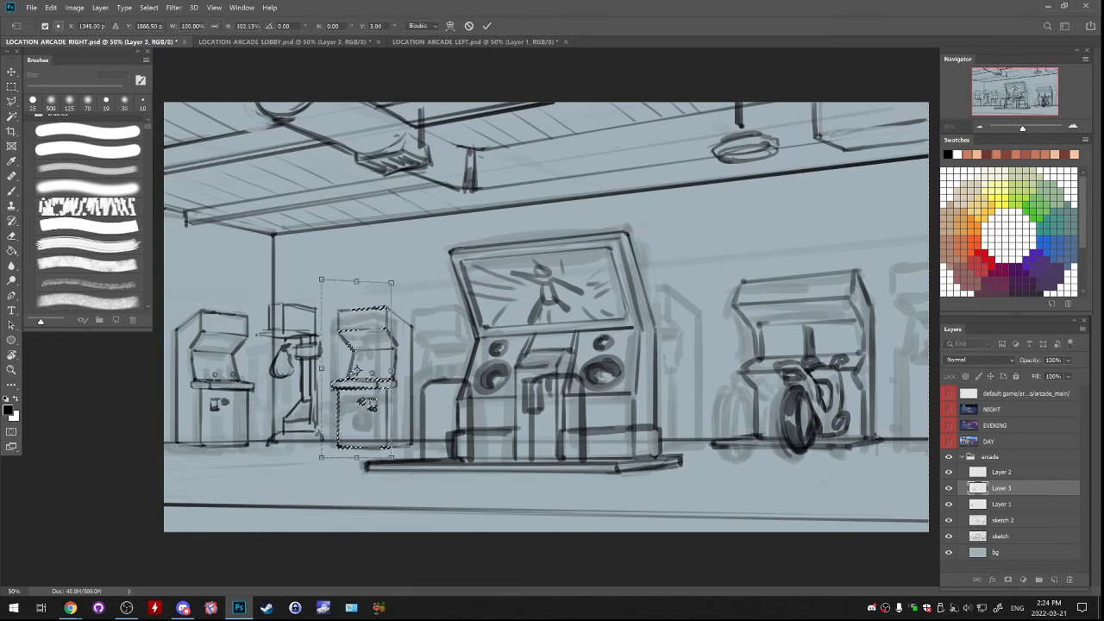
drag(322, 458, 322, 461)
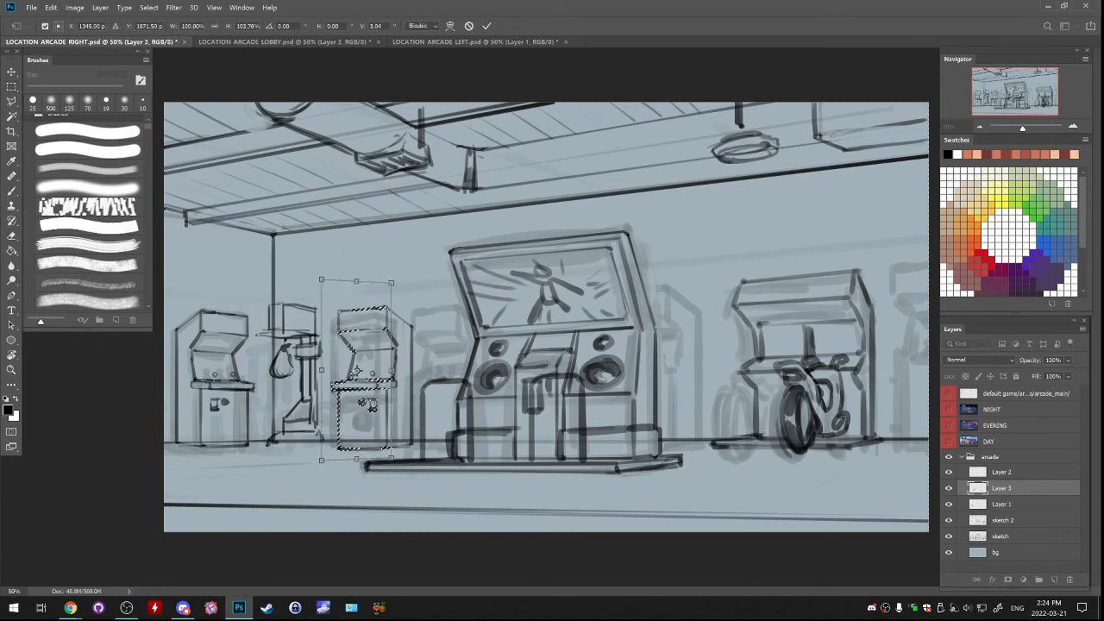
drag(392, 458, 390, 455)
key(Return)
key(m)
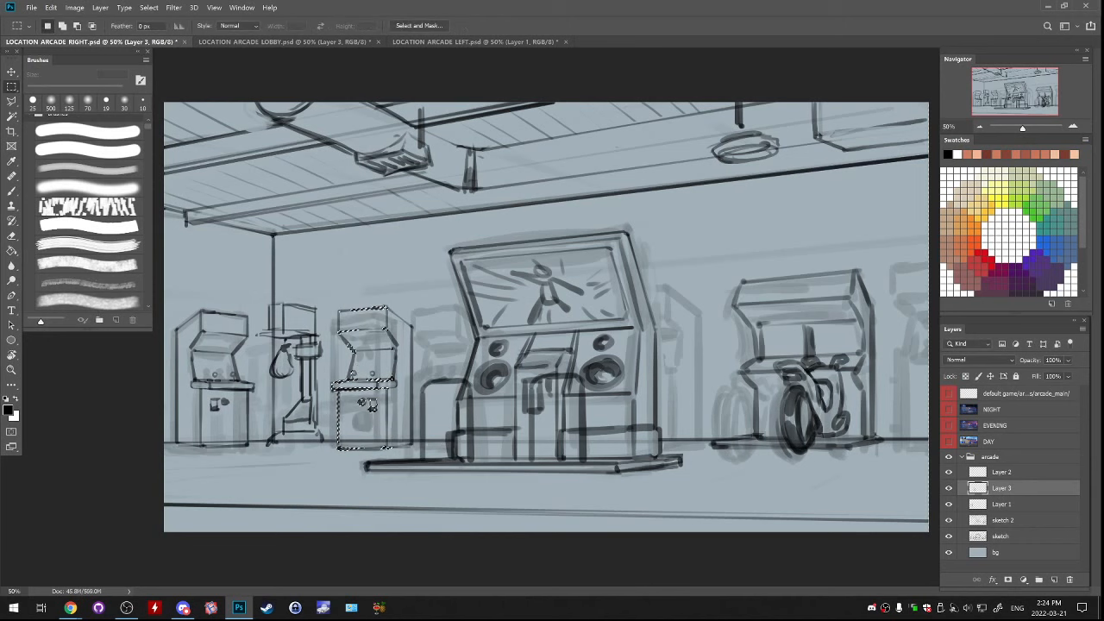
Deselect the front face and fine-tune the mirrored cabinet's size and placement with Free Transform
key(ctrl+d)
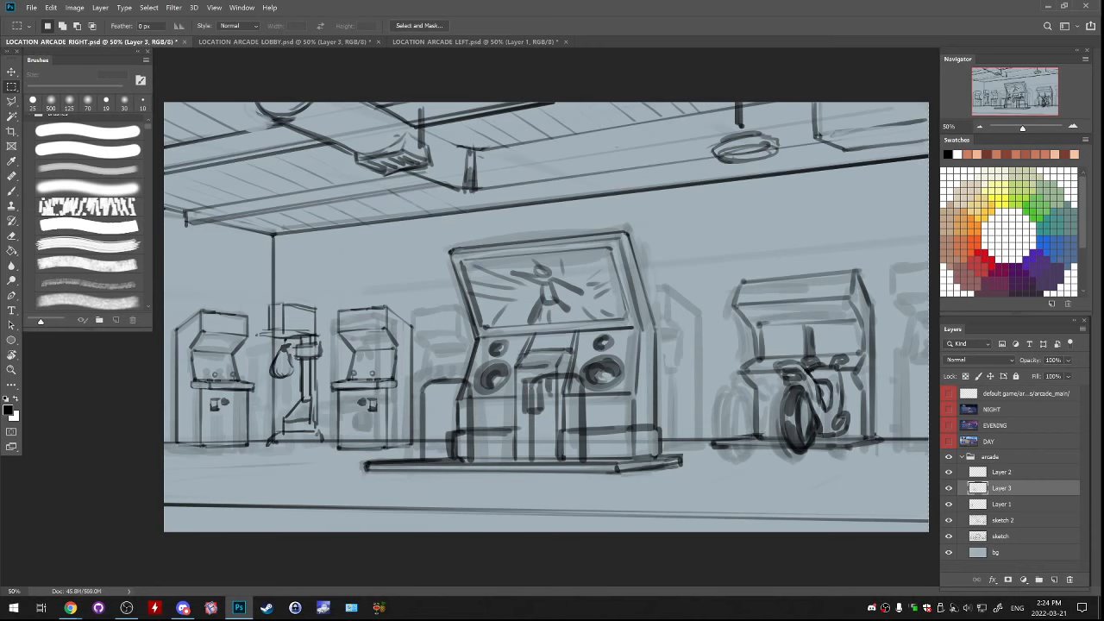
drag(409, 439, 405, 432)
key(ctrl+t)
key(Return)
key(m)
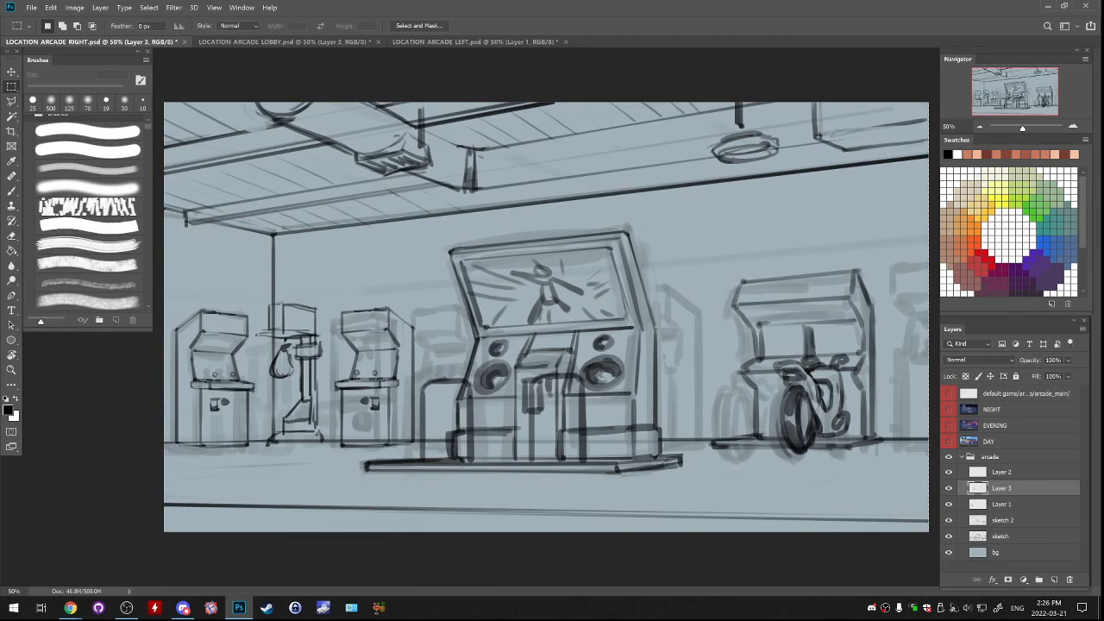
Toggle Layer 3's visibility to compare the drawing with and without the mirrored cabinet
click(948, 488)
click(948, 488)
click(949, 488)
click(949, 488)
click(1000, 472)
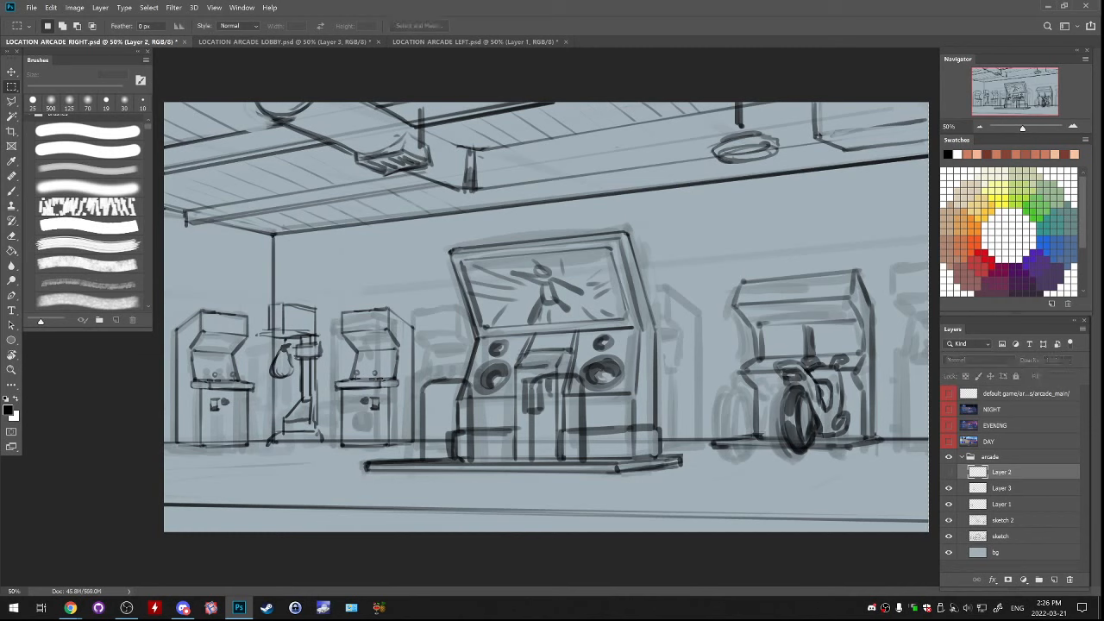
click(1018, 488)
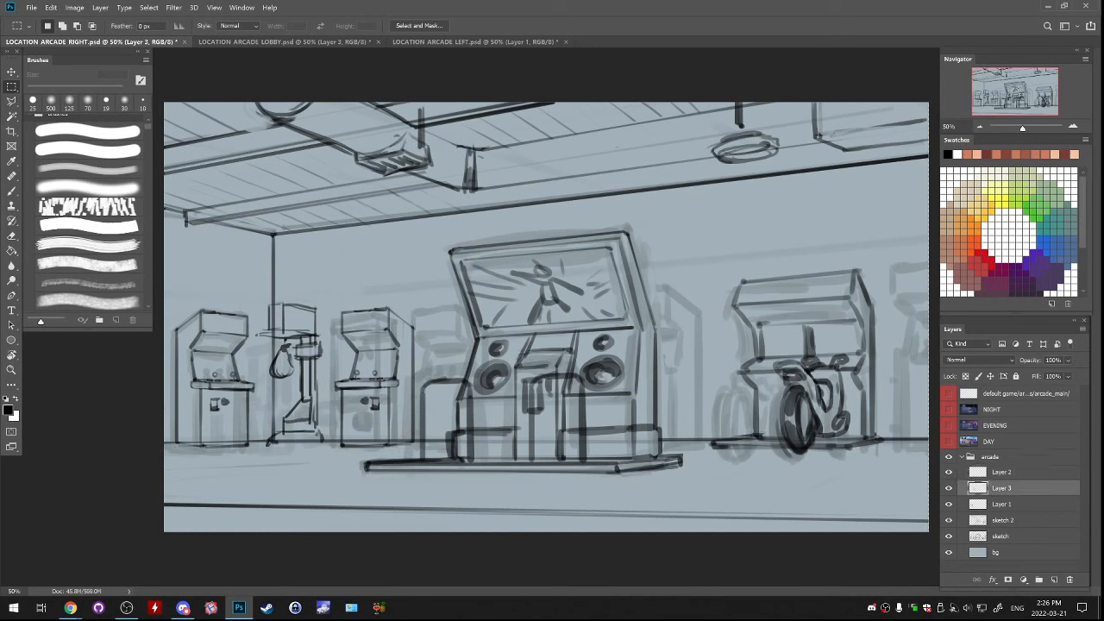
drag(1018, 489, 1069, 579)
key(ctrl+z)
Erase the copied coin-slot details on the mirrored cabinet's lower front and redraw them with a 40 px brush
key(b)
key(bracketleft)
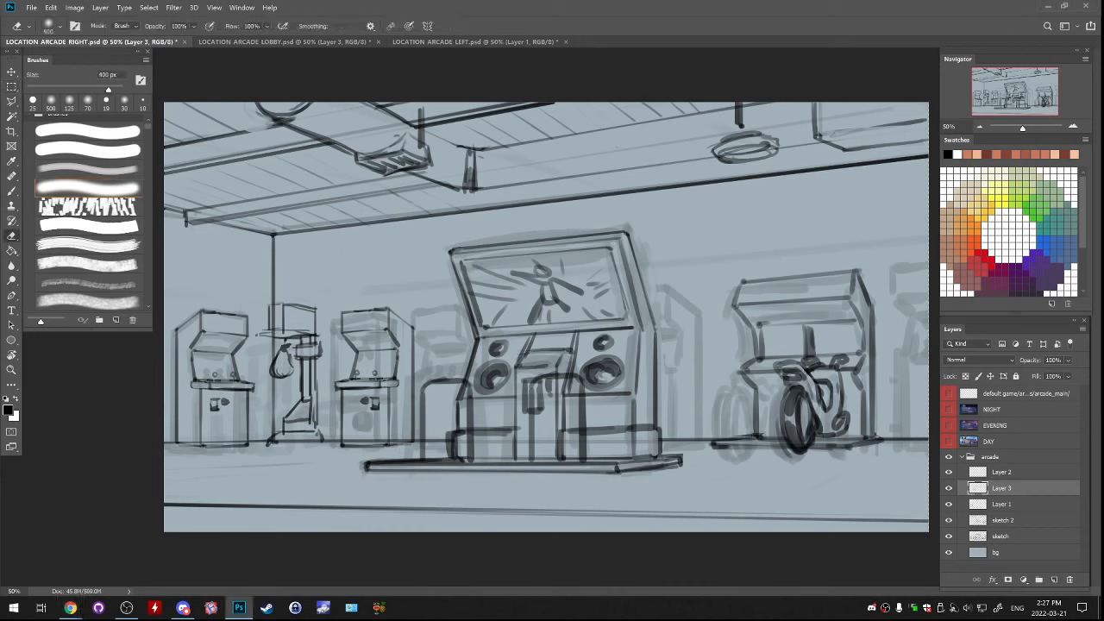
key(b)
drag(348, 412, 353, 397)
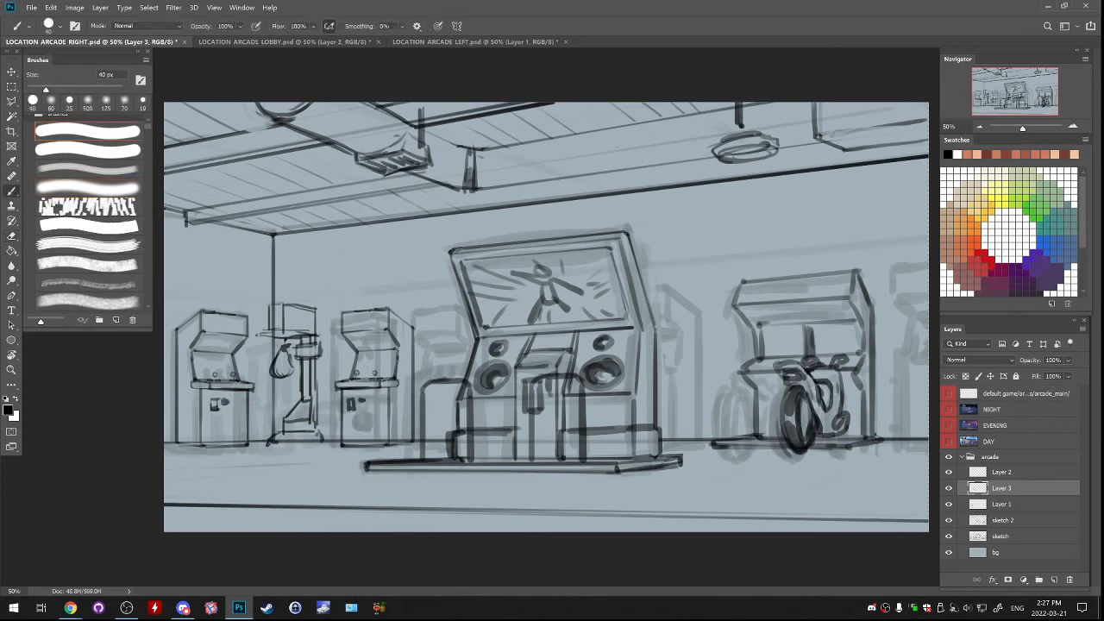
Sketch temporary arrows above the two small cabinets and undo them
key(e)
key(b)
drag(200, 355, 228, 356)
drag(259, 197, 229, 291)
key(ctrl+z)
mouse_move(226, 248)
mouse_down()
mouse_move(214, 306)
mouse_move(225, 307)
mouse_up()
key(ctrl+z)
drag(230, 255, 225, 304)
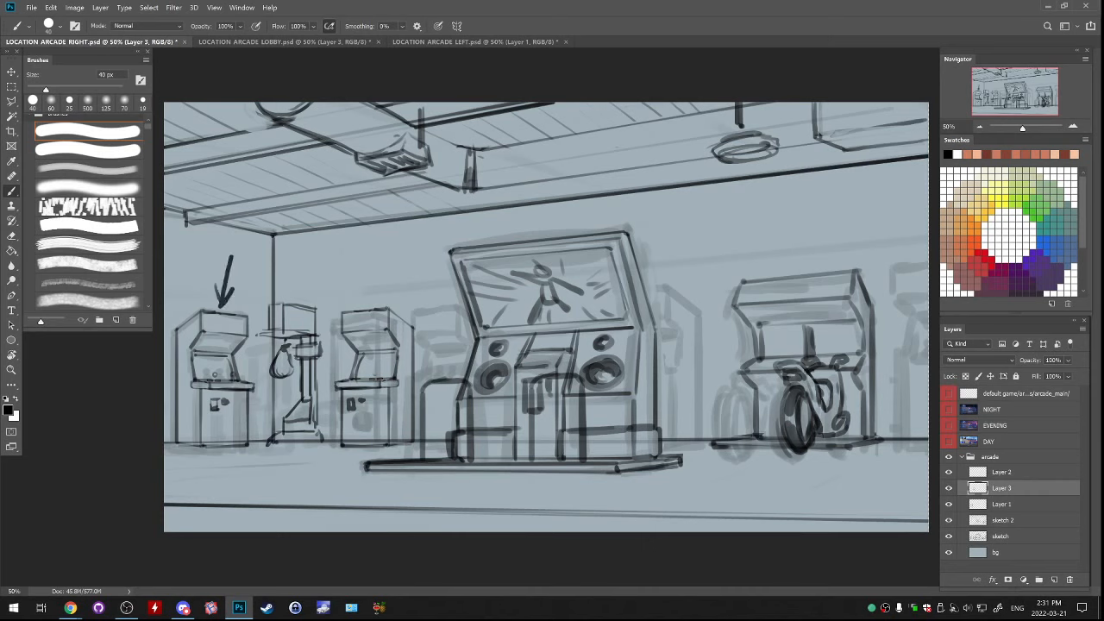
drag(360, 257, 359, 303)
drag(370, 285, 360, 306)
key(ctrl+z)
key(ctrl+z)
key(ctrl+z)
key(ctrl+z)
key(ctrl+z)
mouse_move(240, 264)
mouse_down()
mouse_move(225, 305)
mouse_move(236, 298)
mouse_up()
key(ctrl+z)
key(ctrl+z)
Merge Layer 2 and the mirrored cabinet's Layer 3 down into Layer 1
key(e)
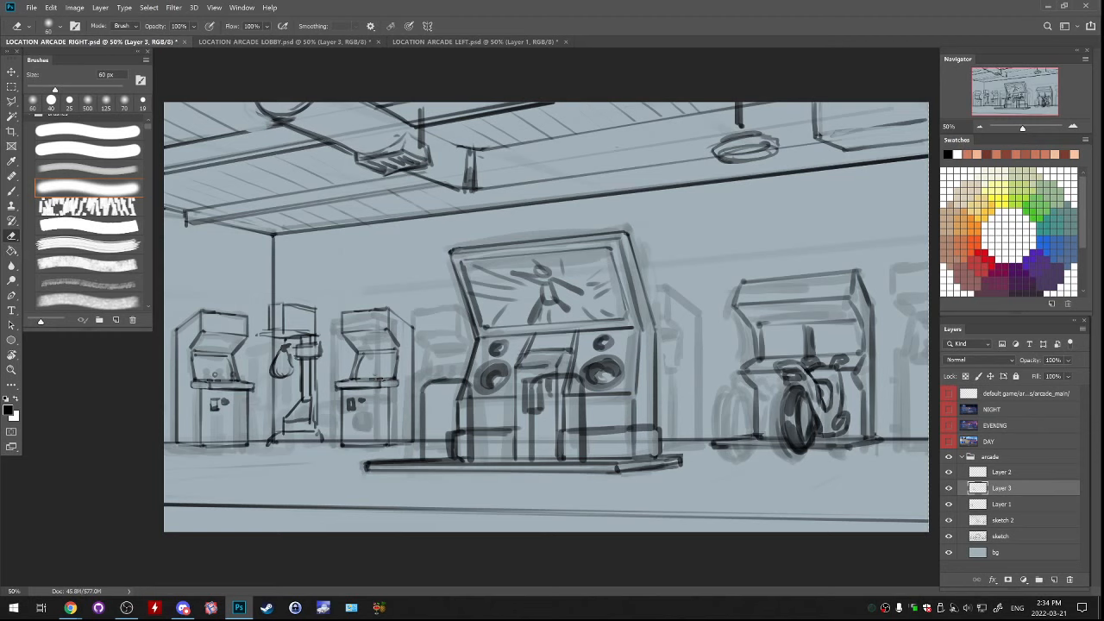
key(b)
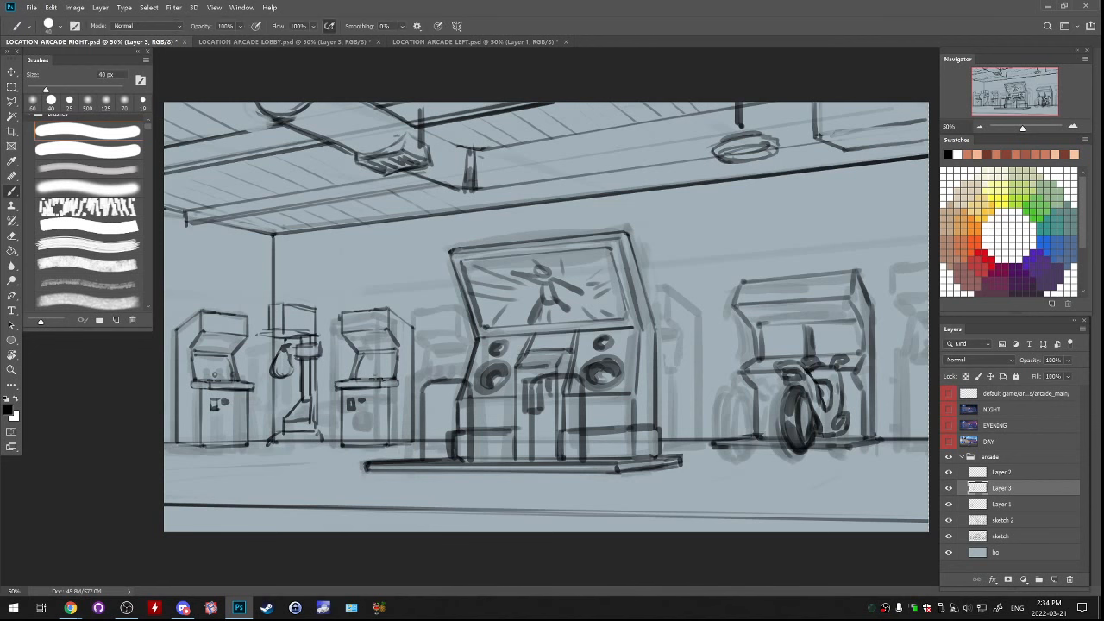
key(ctrl+plus)
key(ctrl+plus)
drag(371, 345, 743, 226)
click(949, 488)
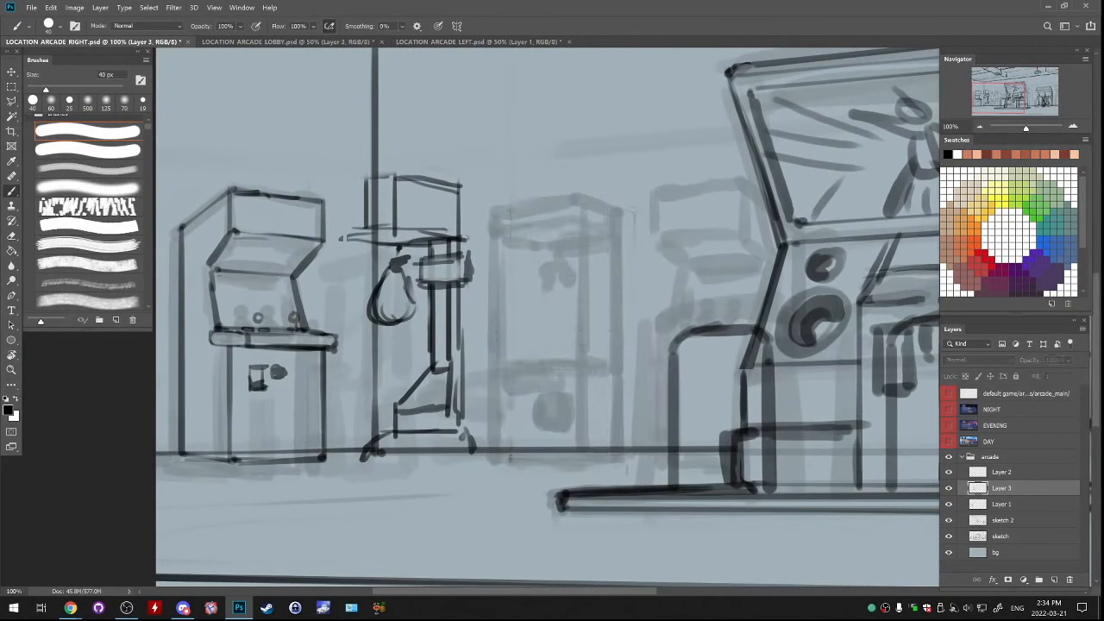
click(948, 488)
click(1002, 472)
key(ctrl+e)
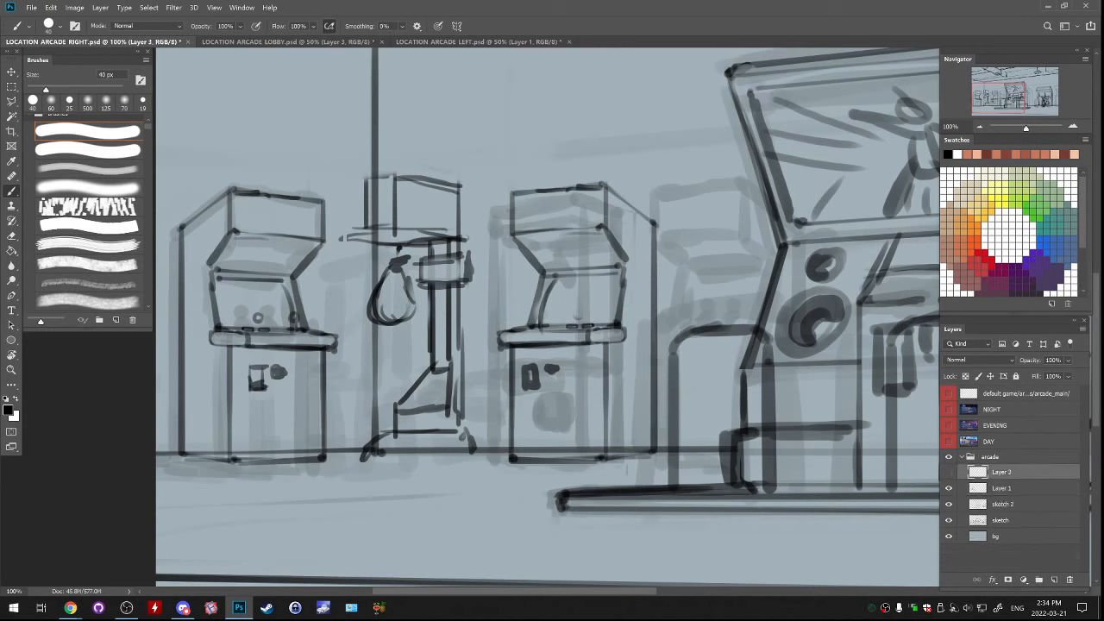
key(ctrl+e)
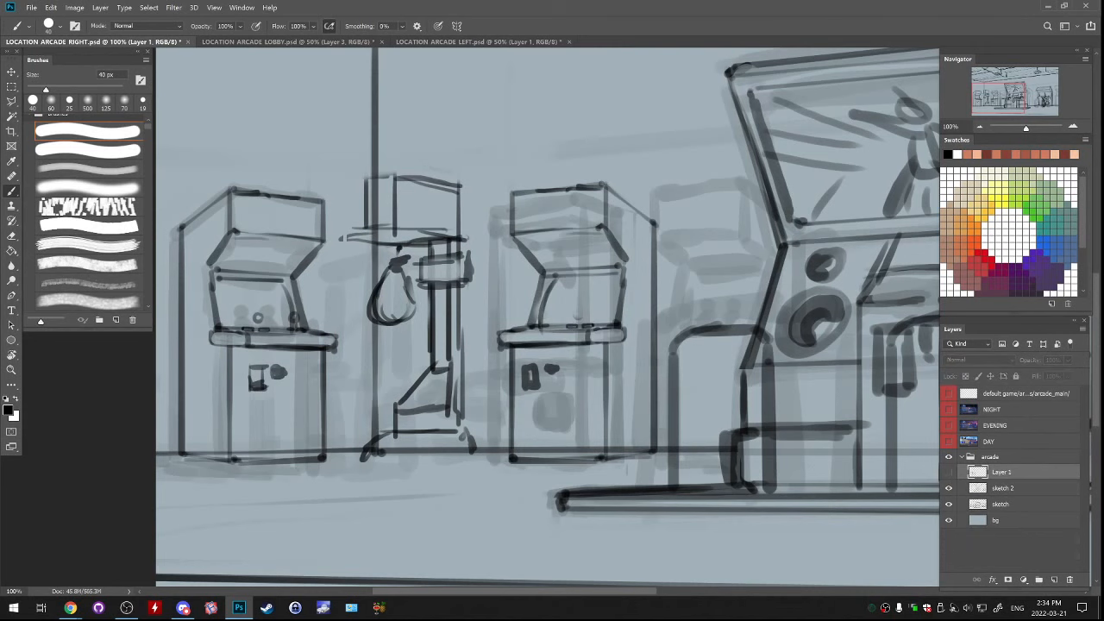
Erase part of the mirrored cabinet's screen edge just above the control panel
key(e)
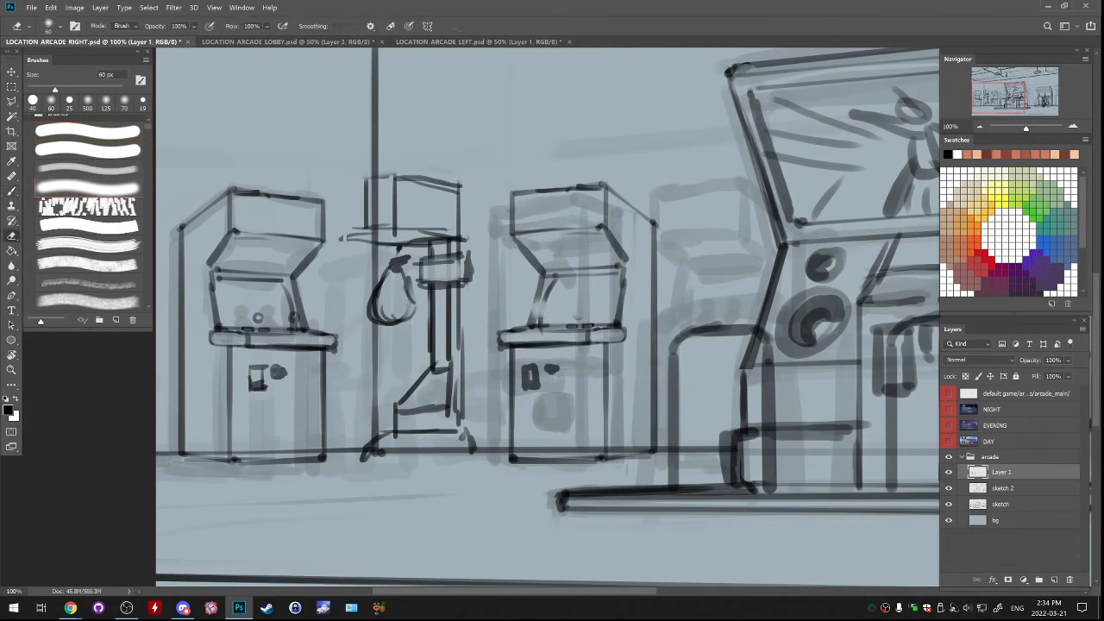
key(b)
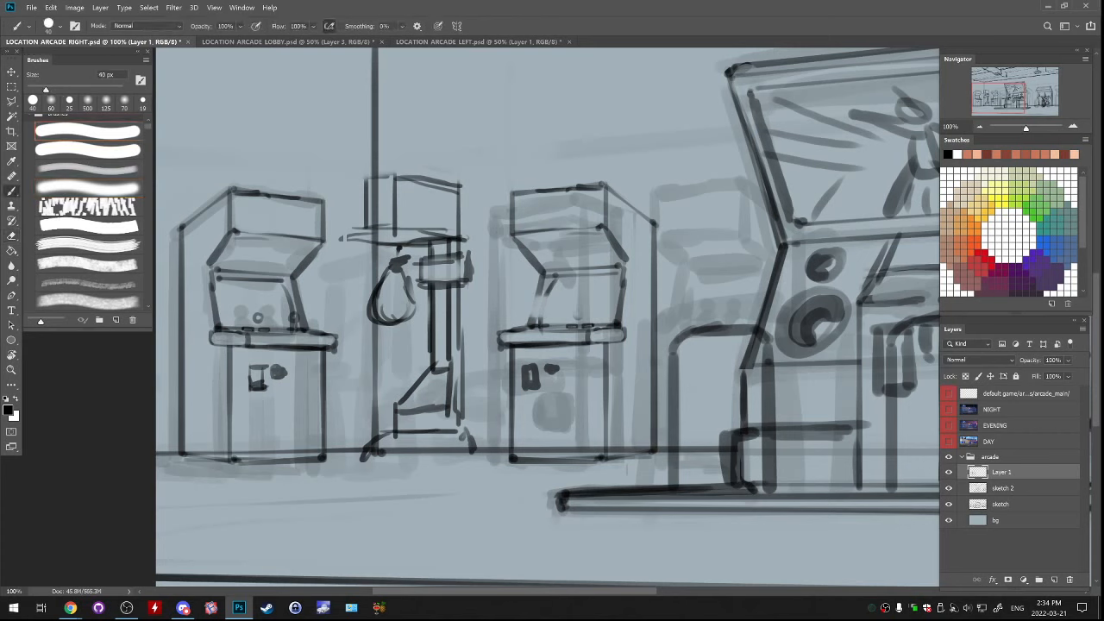
Try sketching a small light gun on the mirrored cabinet's control panel, undoing each version
mouse_move(510, 315)
mouse_down()
mouse_move(515, 299)
mouse_move(511, 320)
mouse_up()
key(ctrl+z)
key(ctrl+z)
key(ctrl+z)
key(ctrl+z)
key(ctrl+z)
mouse_move(515, 299)
mouse_down()
mouse_move(508, 317)
mouse_move(529, 299)
mouse_move(509, 320)
mouse_move(523, 303)
mouse_move(530, 319)
mouse_move(558, 302)
mouse_move(525, 302)
mouse_up()
key(ctrl+z)
key(ctrl+z)
key(ctrl+z)
key(ctrl+z)
key(ctrl+z)
key(ctrl+z)
key(ctrl+z)
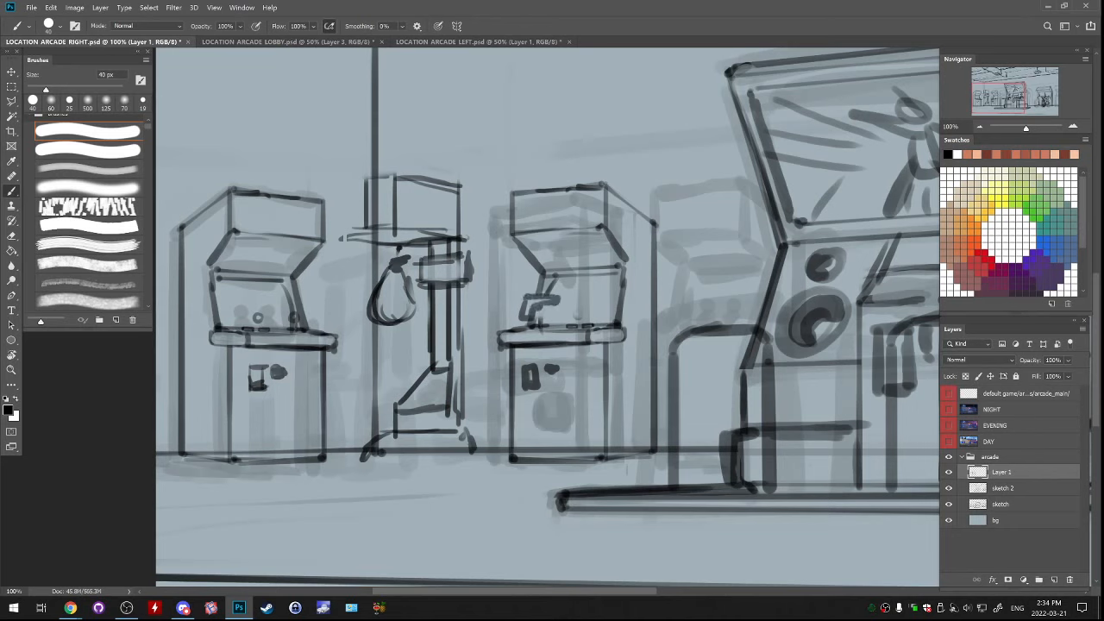
key(ctrl+z)
key(ctrl+z)
key(ctrl+z)
key(ctrl+z)
mouse_move(512, 311)
mouse_down()
mouse_move(517, 299)
mouse_move(539, 299)
mouse_move(535, 312)
mouse_move(561, 303)
mouse_move(539, 300)
mouse_up()
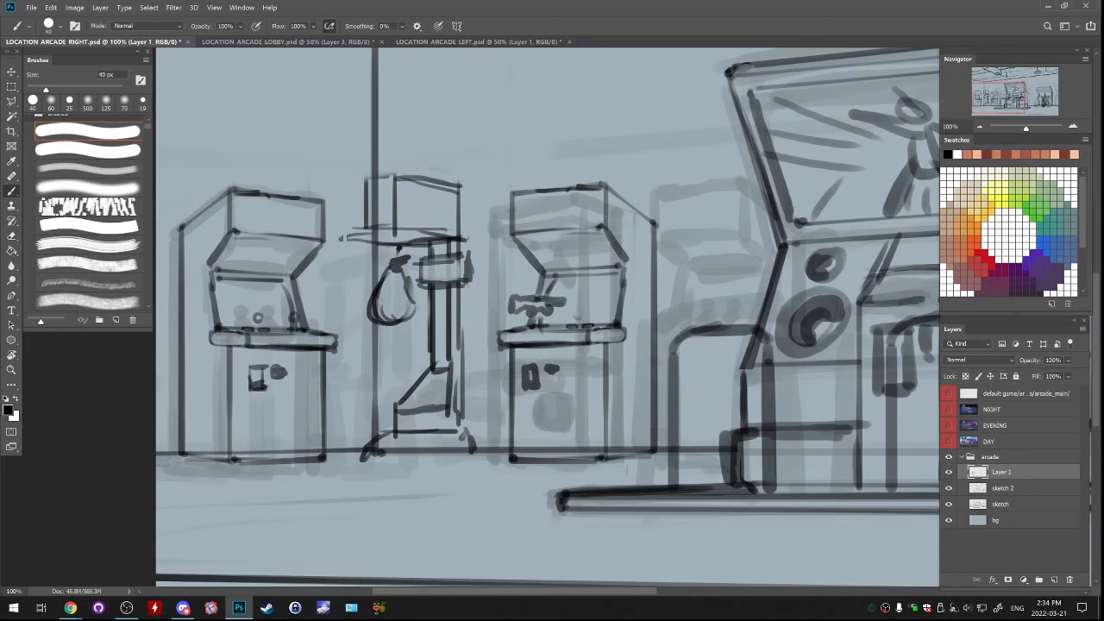
key(ctrl+z)
key(ctrl+z)
key(ctrl+z)
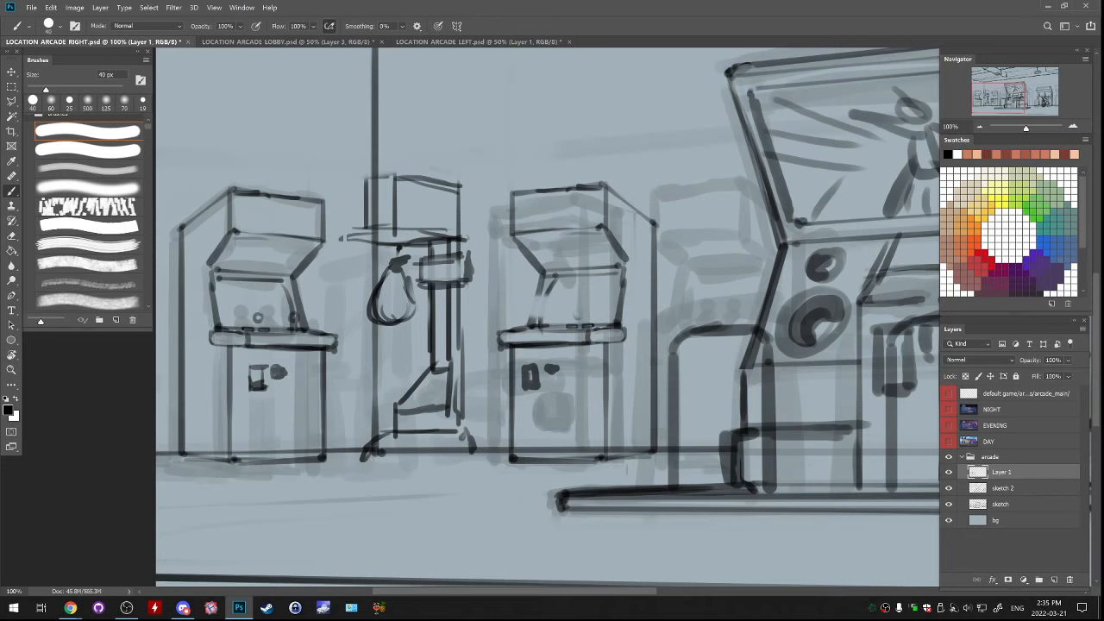
Sketch two light guns side by side on the mirrored cabinet's control panel, redoing strokes until their shapes read clearly
mouse_move(526, 302)
mouse_down()
mouse_move(521, 319)
mouse_move(549, 294)
mouse_up()
mouse_move(545, 298)
mouse_down()
mouse_move(556, 292)
mouse_move(523, 321)
mouse_move(528, 306)
mouse_move(571, 323)
mouse_move(576, 303)
mouse_up()
key(ctrl+z)
key(ctrl+z)
key(ctrl+z)
mouse_move(576, 304)
mouse_down()
mouse_move(573, 318)
mouse_move(575, 299)
mouse_move(595, 297)
mouse_move(585, 303)
mouse_up()
key(ctrl+z)
key(ctrl+z)
key(ctrl+z)
key(ctrl+z)
key(ctrl+z)
key(ctrl+z)
mouse_move(532, 302)
mouse_down()
mouse_move(521, 322)
mouse_move(535, 300)
mouse_move(542, 316)
mouse_move(530, 323)
mouse_move(550, 321)
mouse_move(530, 321)
mouse_move(529, 301)
mouse_move(524, 314)
mouse_move(551, 296)
mouse_move(525, 311)
mouse_move(526, 324)
mouse_move(556, 300)
mouse_move(598, 297)
mouse_move(585, 309)
mouse_up()
key(ctrl+z)
key(ctrl+z)
key(ctrl+z)
key(ctrl+z)
key(ctrl+z)
key(ctrl+z)
mouse_move(564, 300)
mouse_down()
mouse_move(574, 321)
mouse_move(597, 304)
mouse_move(573, 294)
mouse_up()
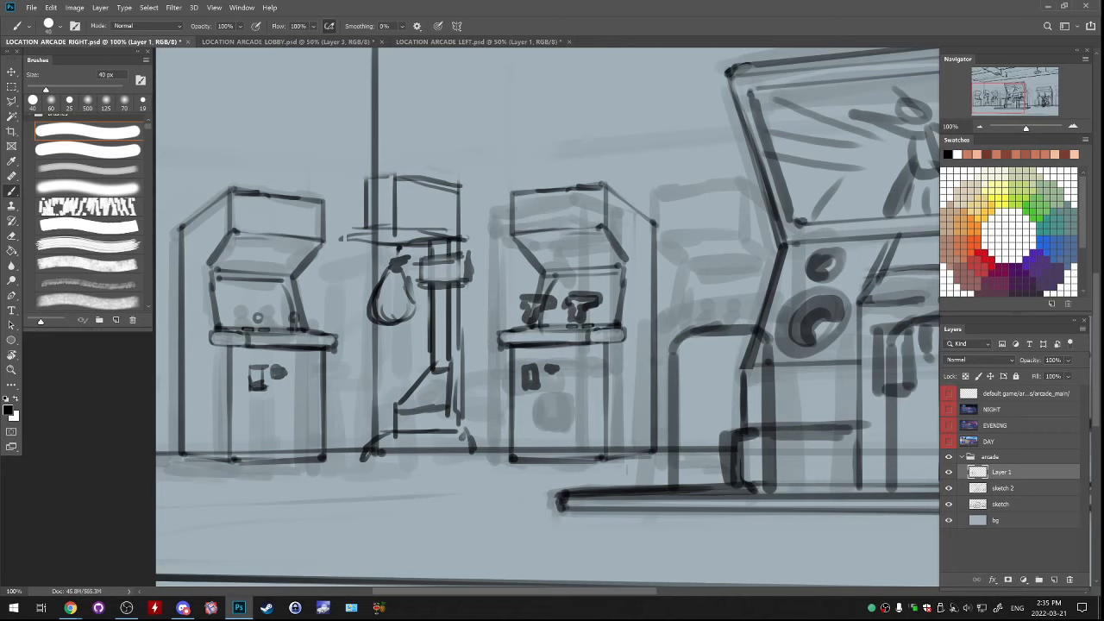
Redraw the lower edge of the mirrored cabinet's marquee as a darker horizontal line
drag(511, 230, 521, 226)
key(ctrl+z)
click(603, 230)
drag(556, 232, 604, 229)
key(w)
click(661, 235)
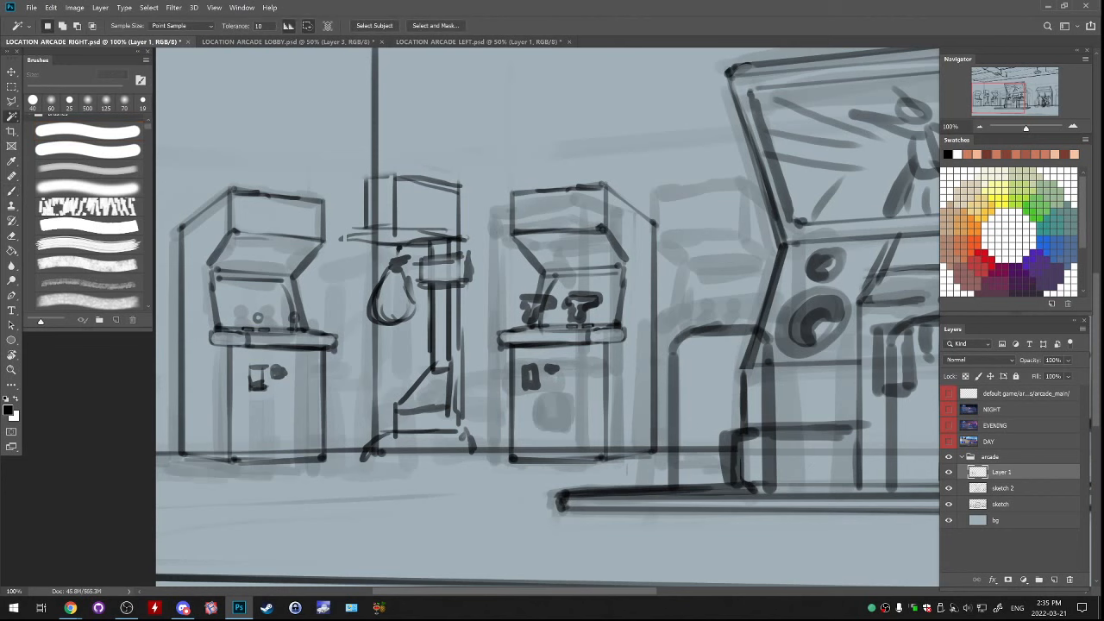
right_click(661, 234)
key(Escape)
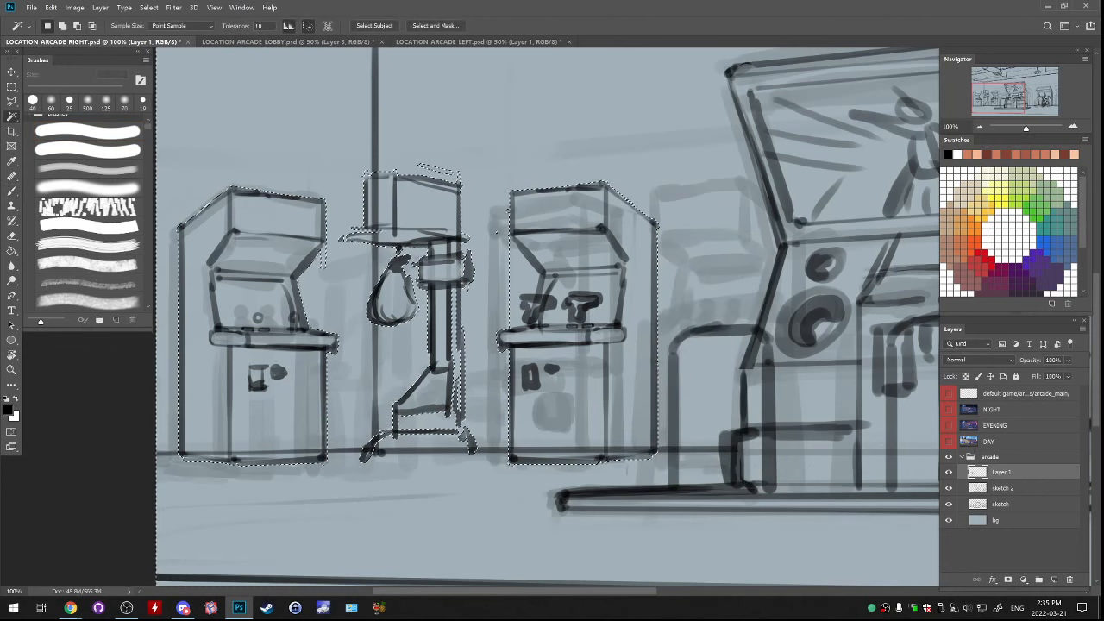
key(ctrl+d)
On the sketch 2 layer, erase the floor line where it crosses the two small cabinets and the punching-bag machine
key(e)
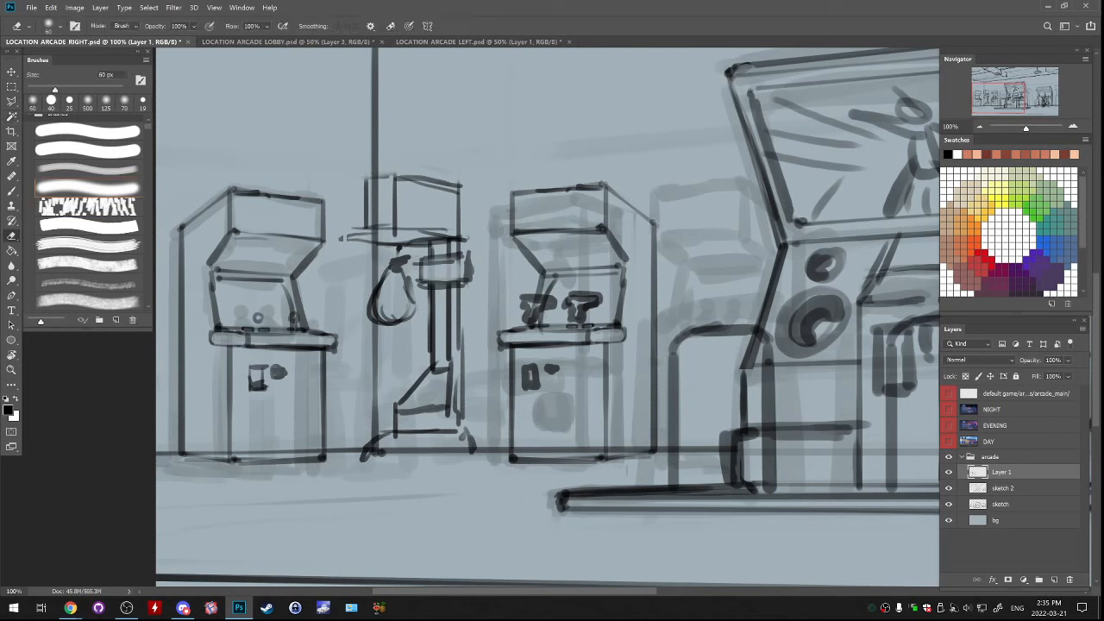
key(ctrl+z)
click(1002, 488)
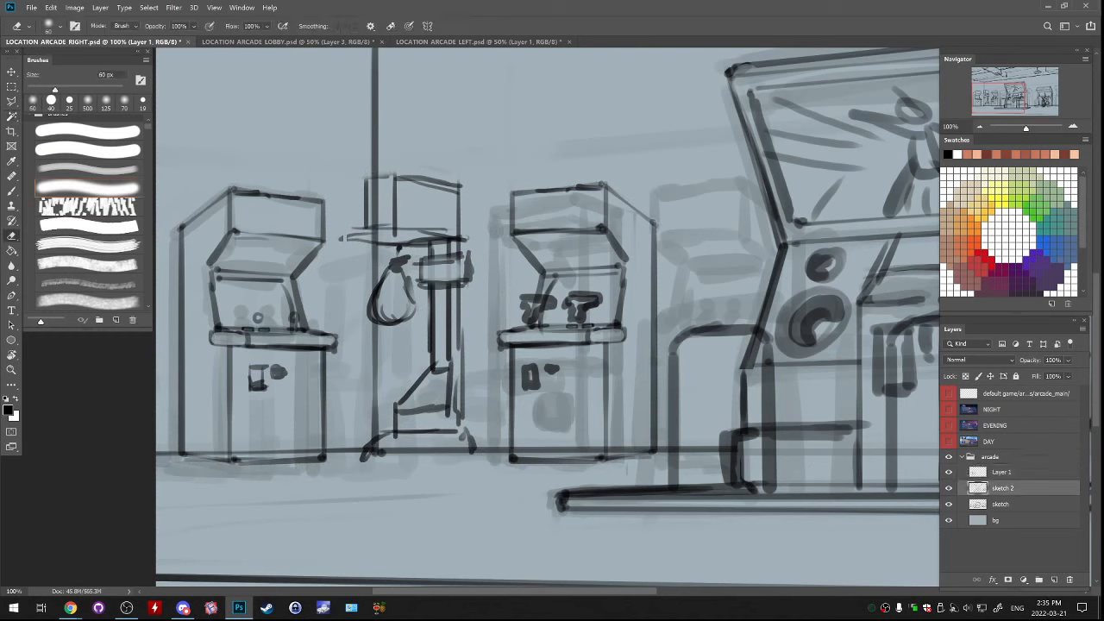
drag(528, 449, 647, 450)
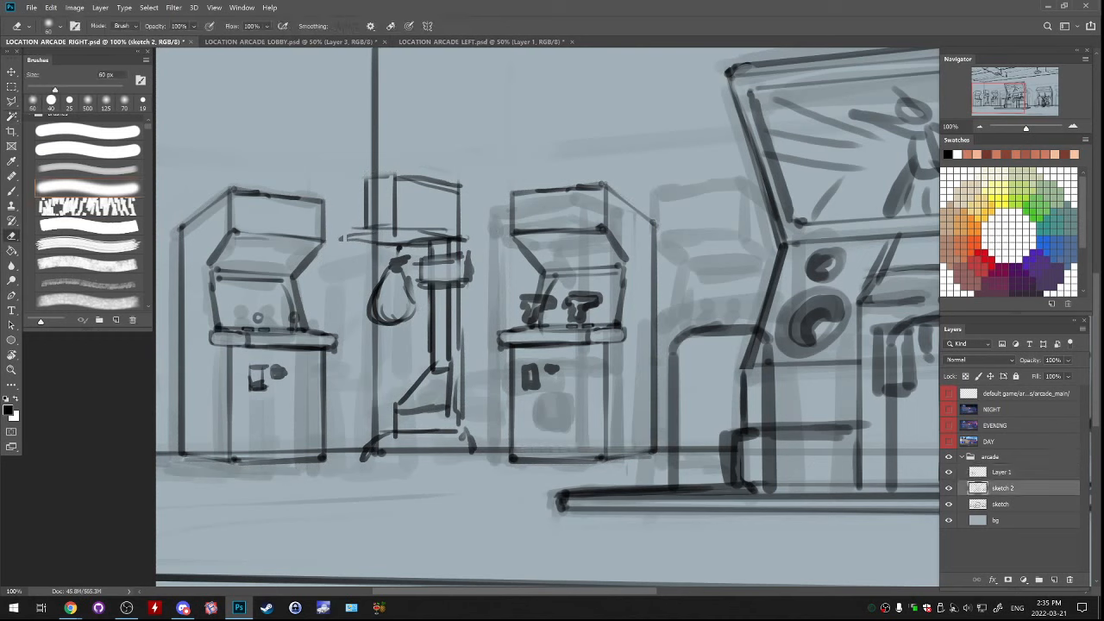
drag(383, 449, 457, 449)
drag(198, 452, 331, 452)
key(ctrl+minus)
key(ctrl+minus)
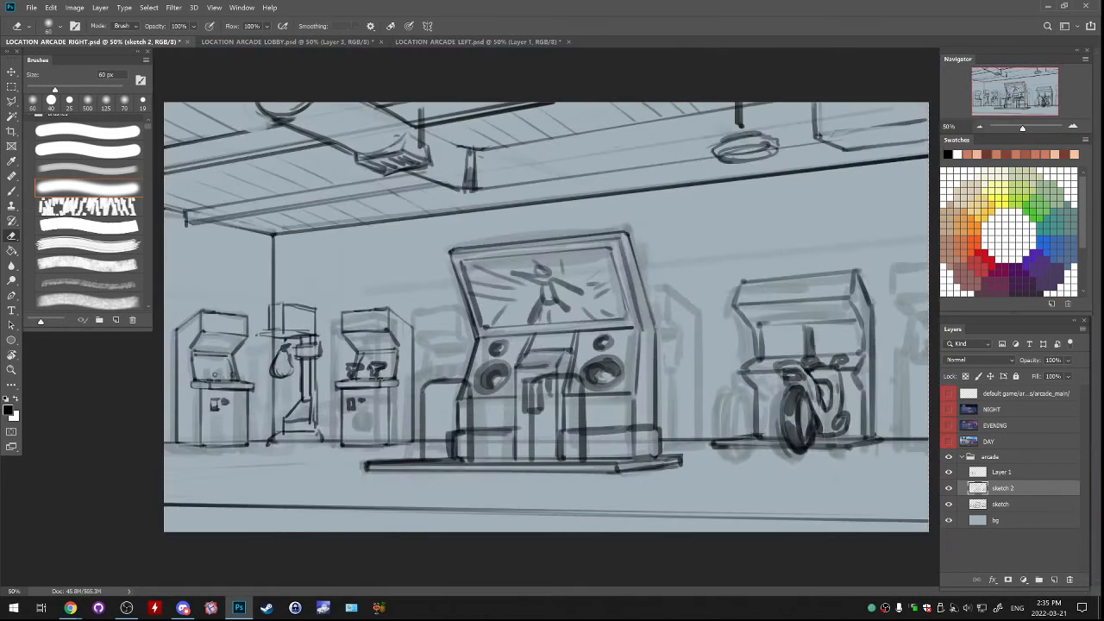
drag(749, 450, 869, 446)
key(ctrl+z)
key(ctrl+z)
key(ctrl+z)
Draw a flat base plate under the punching-bag machine with the 40 px brush
key(b)
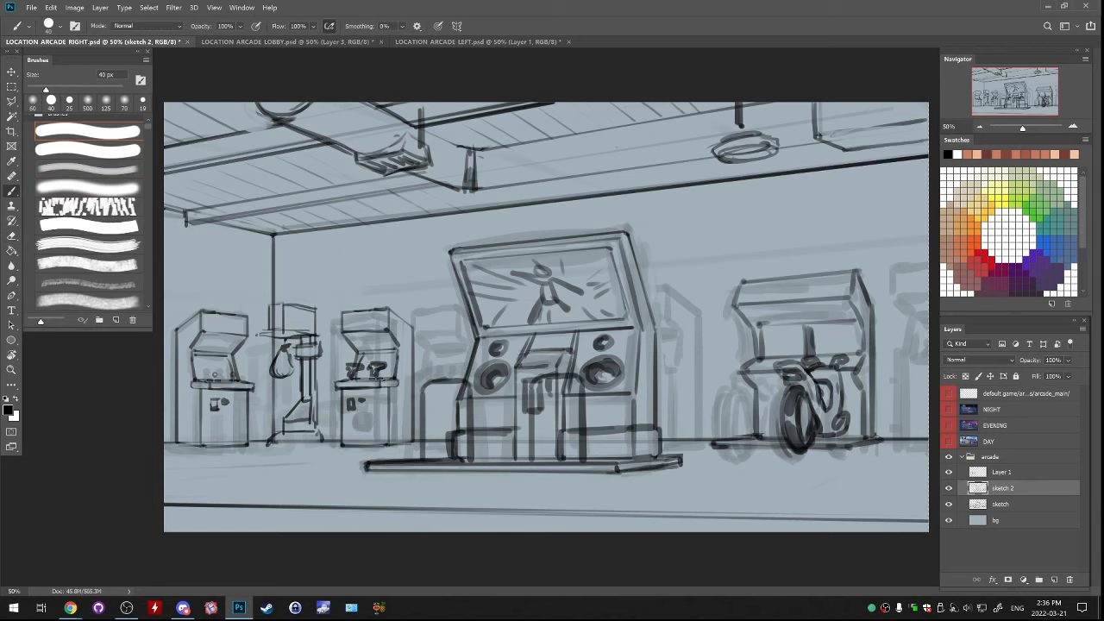
drag(269, 444, 323, 444)
key(ctrl+z)
key(ctrl+z)
key(ctrl+z)
key(ctrl+z)
Erase the wall corner line running through the punching-bag machine and merge Layer 1 into sketch 2
key(e)
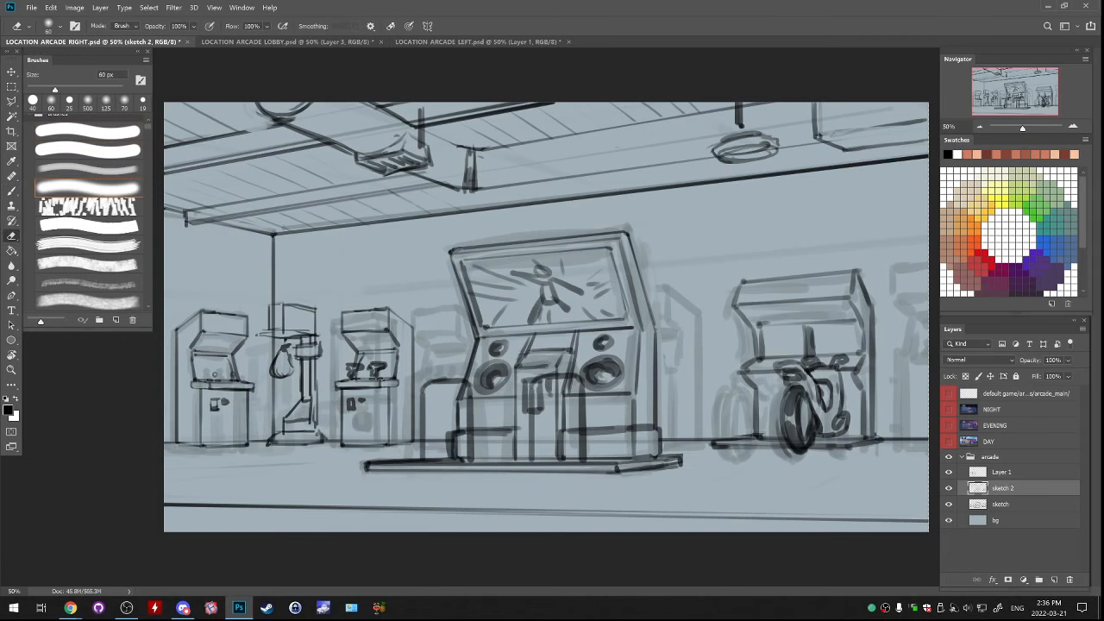
drag(273, 308, 274, 336)
key(alt+bracketright)
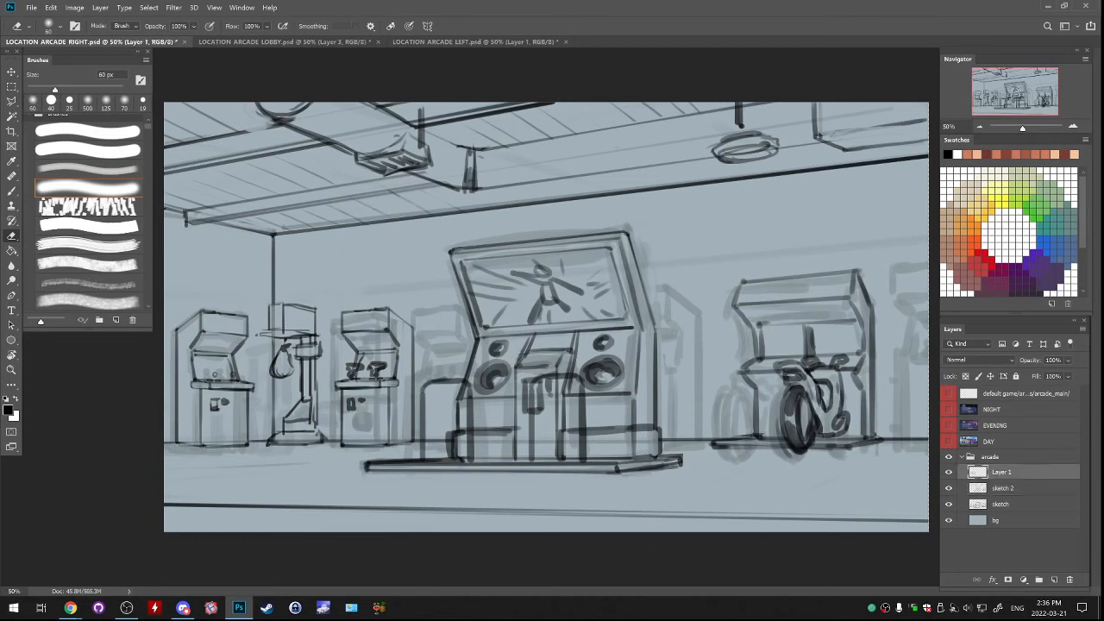
key(Delete)
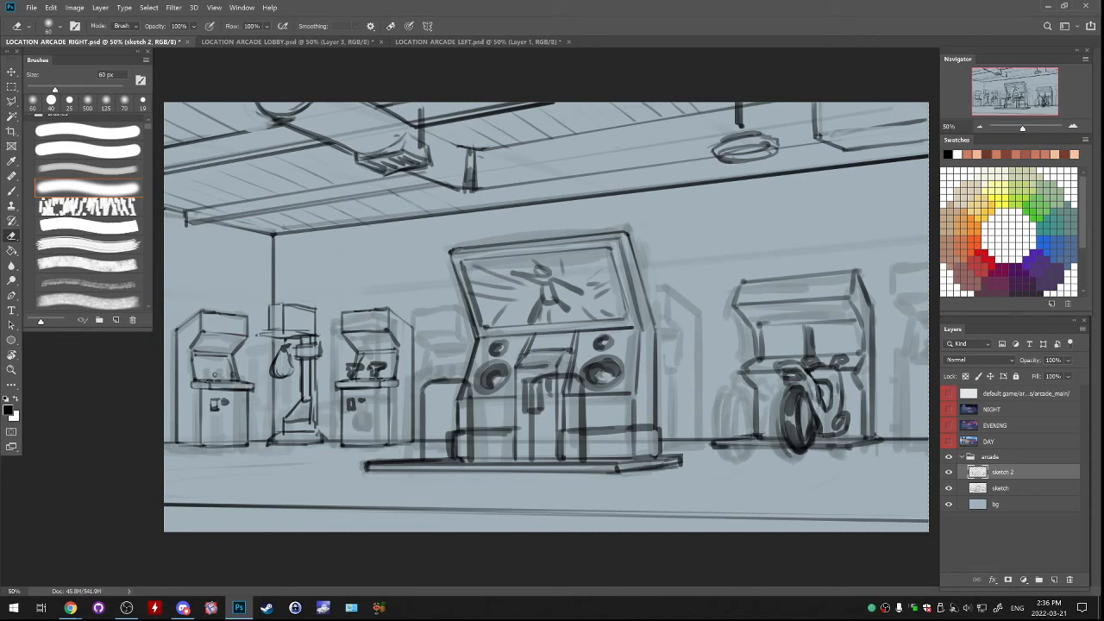
Try outlining the background machine just right of the central cabinet and undo it
key(b)
mouse_move(641, 293)
mouse_down()
mouse_move(699, 314)
mouse_move(695, 428)
mouse_up()
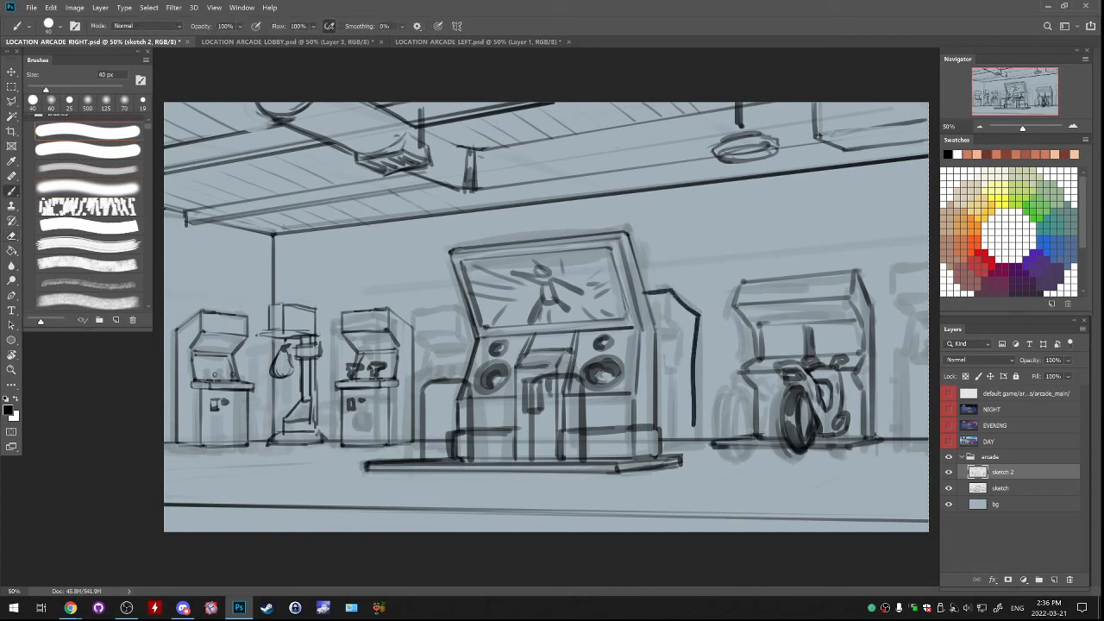
key(ctrl+z)
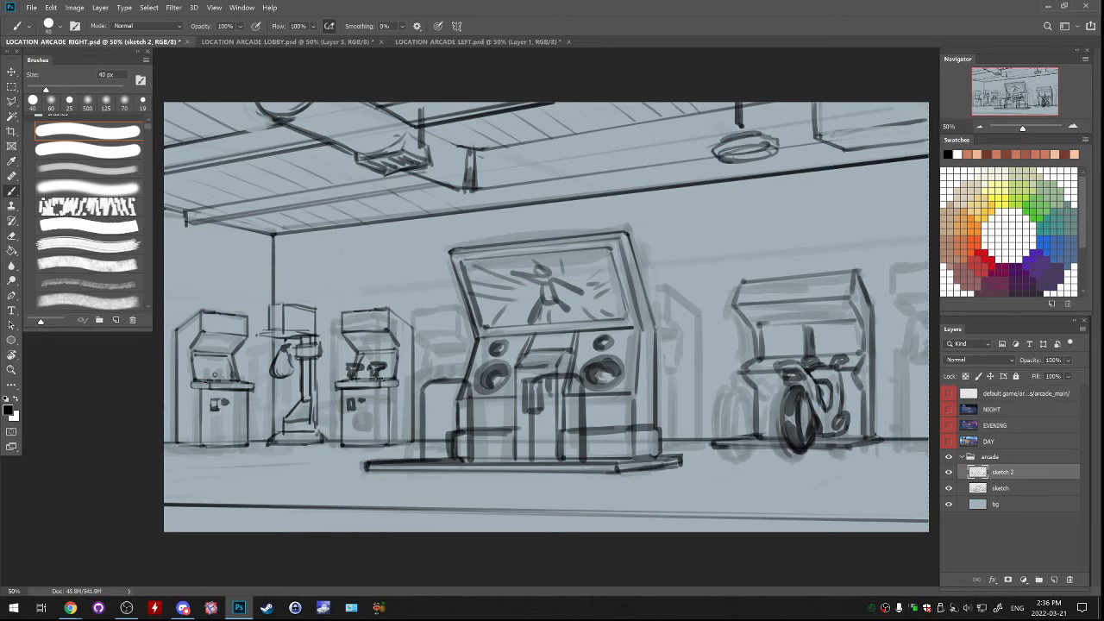
key(ctrl+minus)
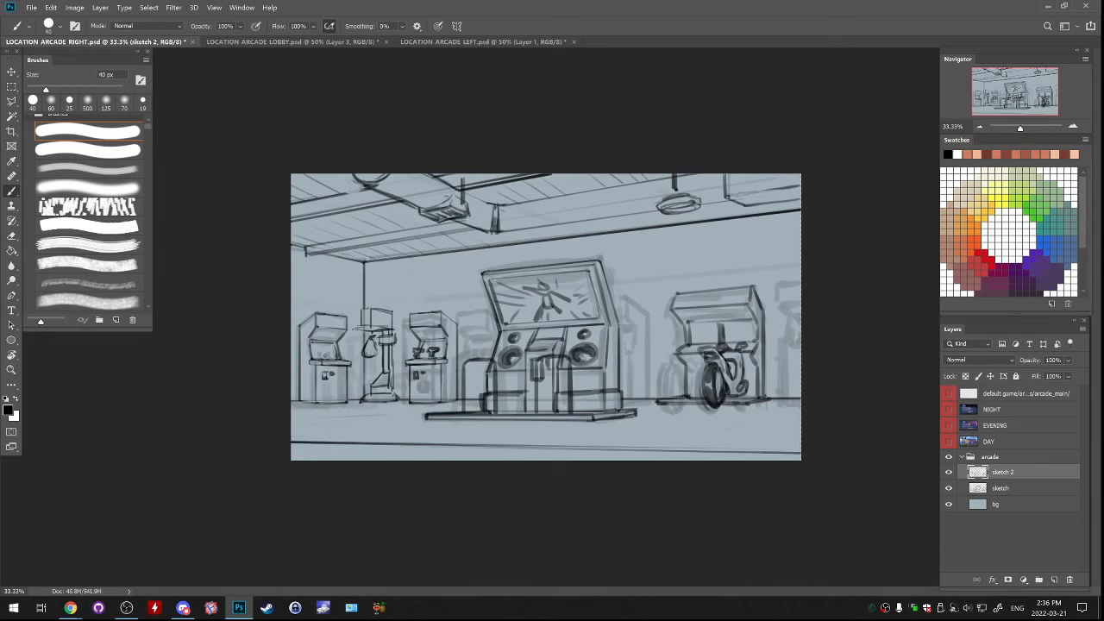
mouse_move(749, 278)
mouse_down()
mouse_move(733, 379)
mouse_move(777, 321)
mouse_up()
key(ctrl+z)
mouse_move(388, 238)
mouse_down()
mouse_move(376, 242)
mouse_move(422, 247)
mouse_up()
drag(604, 207, 639, 202)
key(ctrl+z)
key(ctrl+z)
key(ctrl+z)
mouse_move(417, 419)
mouse_down()
mouse_move(311, 415)
mouse_move(398, 408)
mouse_up()
key(ctrl+z)
mouse_move(299, 419)
mouse_down()
mouse_move(396, 409)
mouse_move(299, 423)
mouse_move(608, 433)
mouse_move(799, 423)
mouse_up()
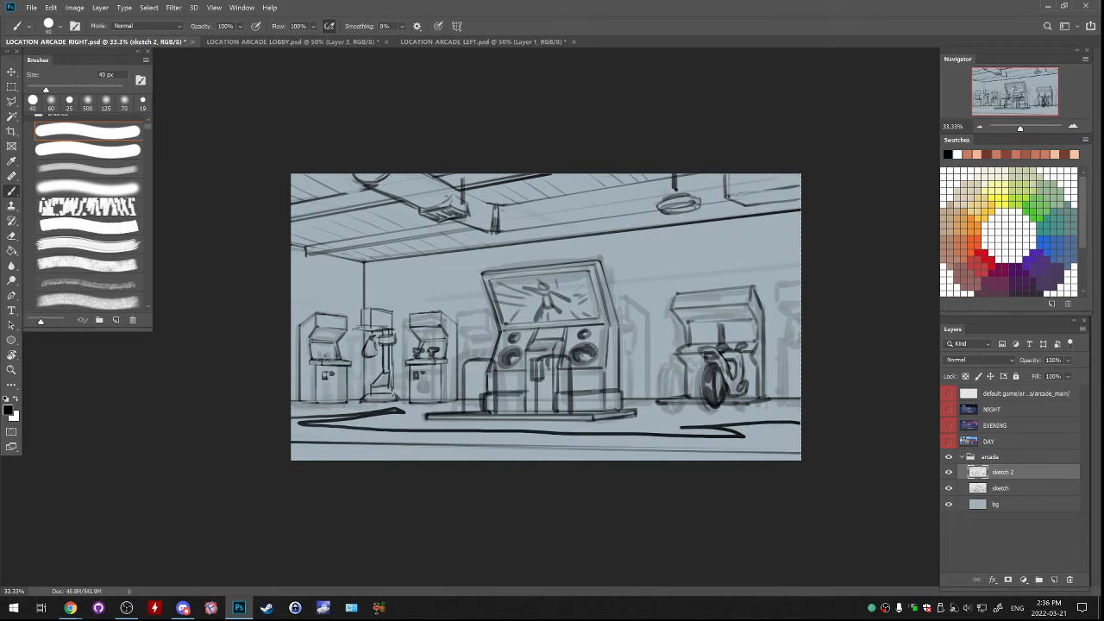
key(ctrl+z)
key(ctrl+z)
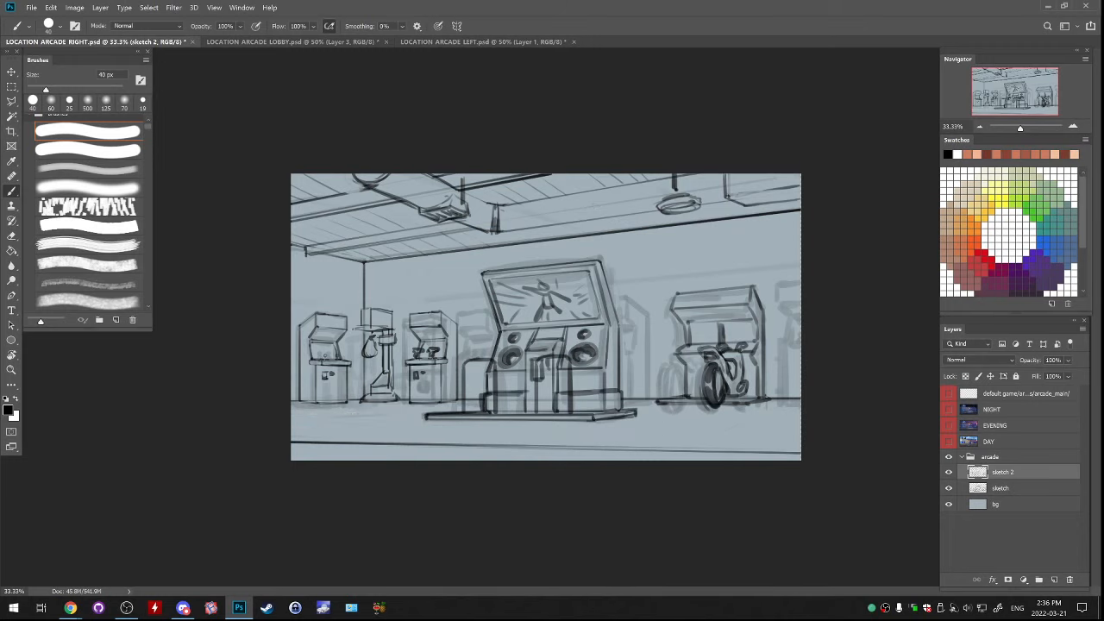
key(ctrl+plus)
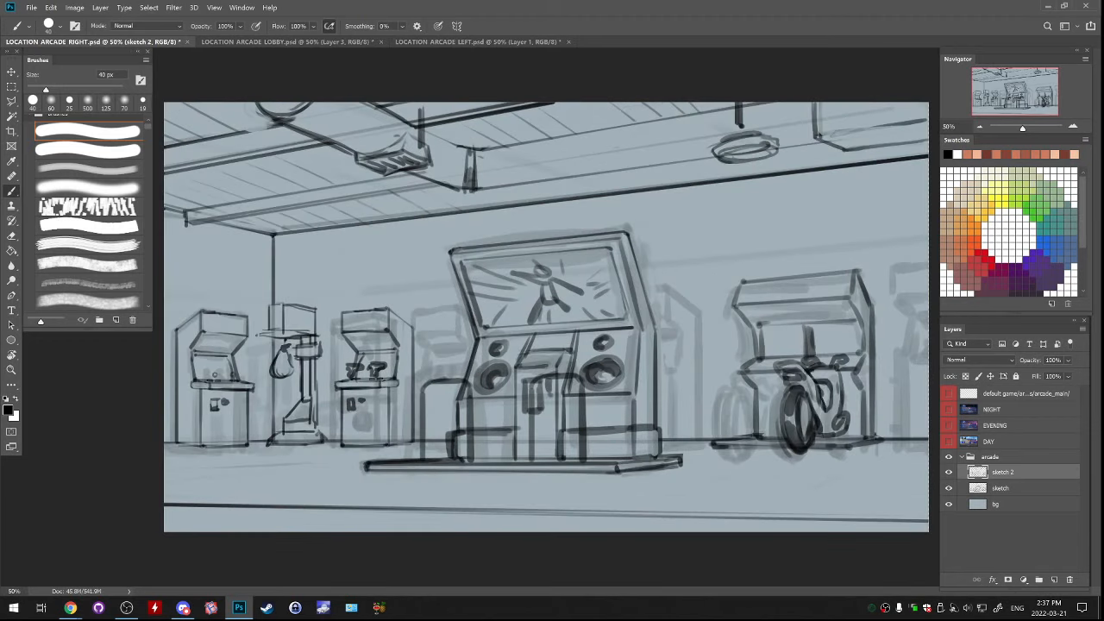
Hide the rough sketch layer and briefly show the NIGHT exterior painting for comparison
click(949, 488)
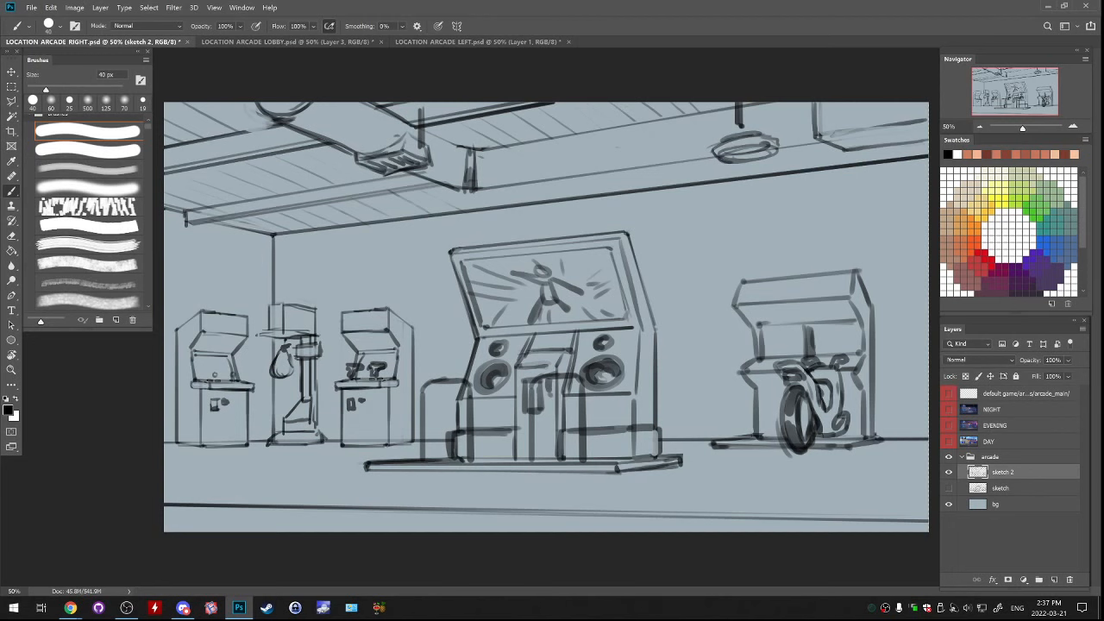
click(949, 410)
click(948, 409)
click(948, 410)
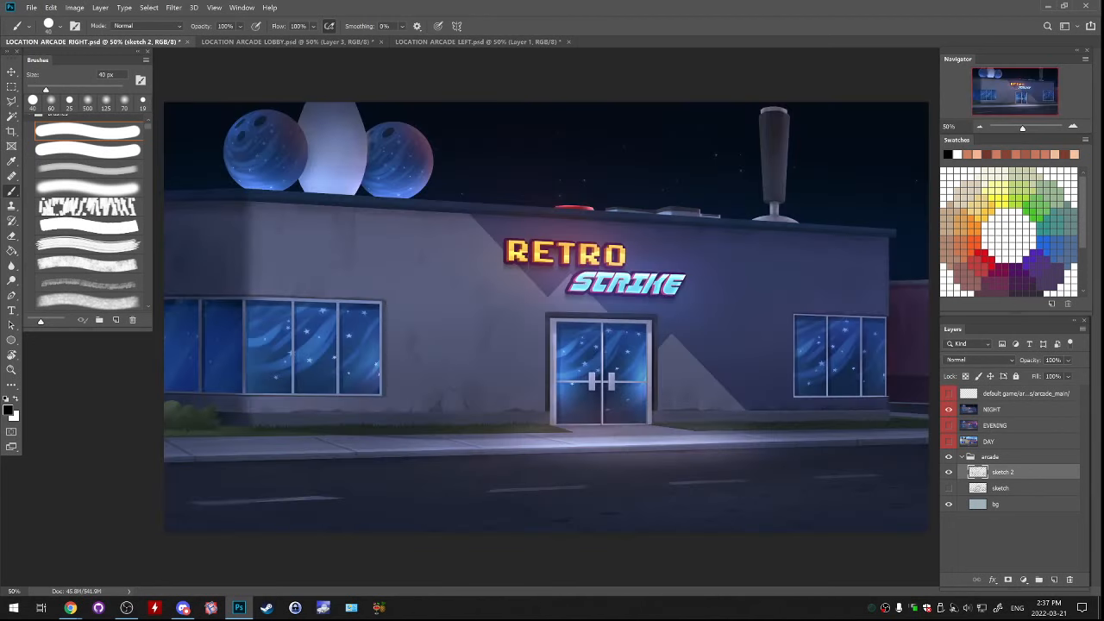
click(949, 410)
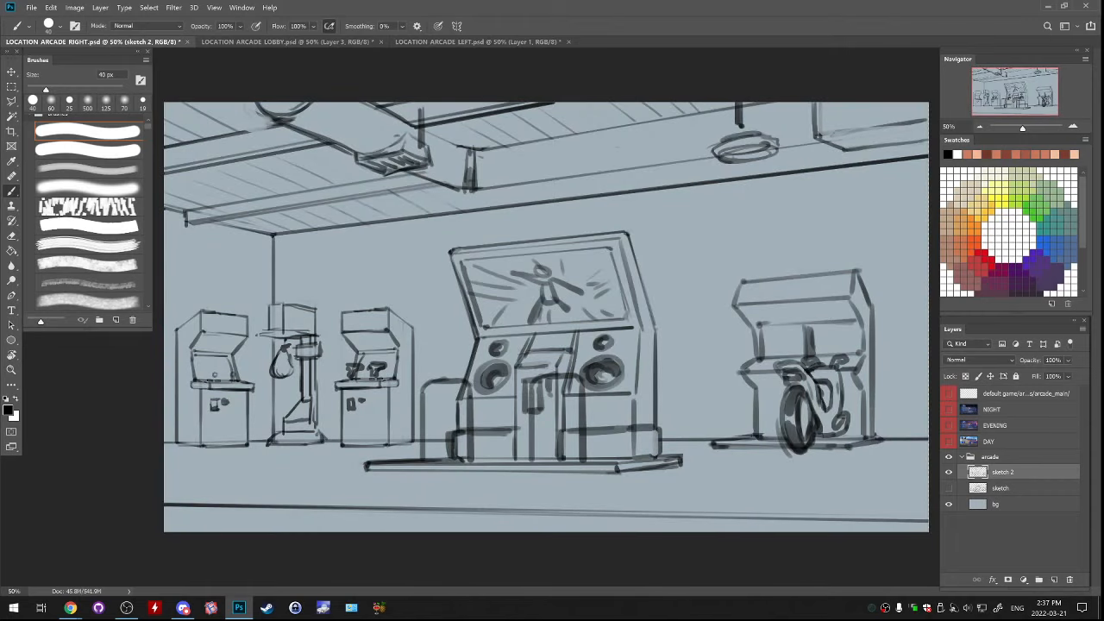
key(ctrl+minus)
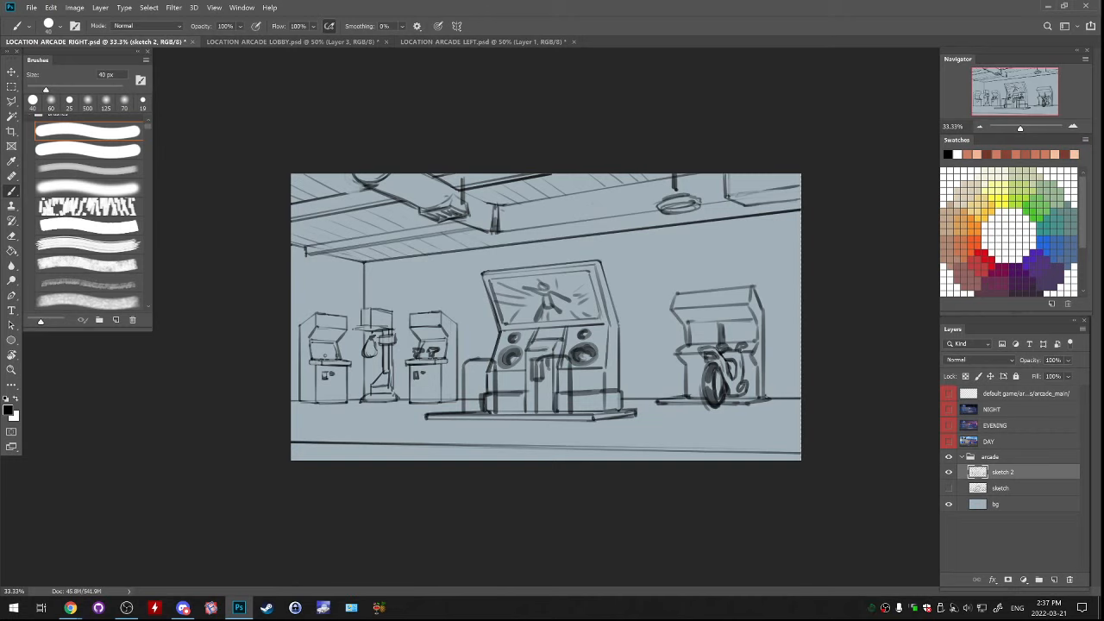
On a new layer, draw curved seam lines along the long straight run of the ceiling duct with the 40 px brush
click(949, 472)
click(948, 472)
click(1054, 580)
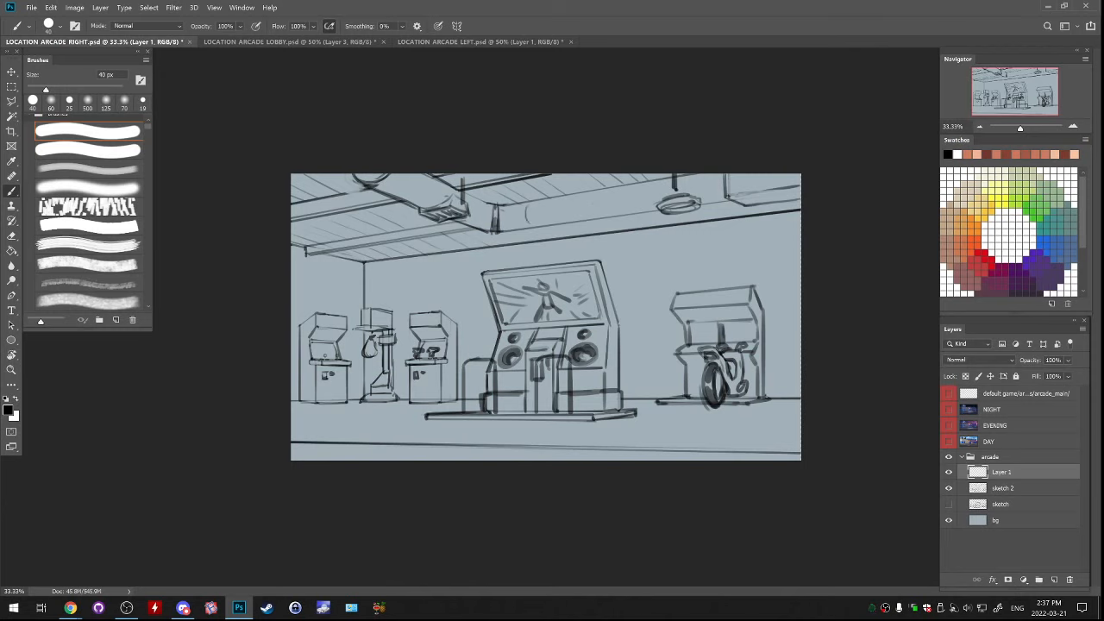
mouse_move(563, 197)
mouse_down()
mouse_move(563, 217)
mouse_move(640, 207)
mouse_up()
key(ctrl+z)
drag(476, 201, 473, 223)
key(ctrl+z)
Add curved seam lines around the ceiling duct's bend and merge Layer 1 into sketch 2
key(ctrl+z)
key(ctrl+z)
mouse_move(441, 186)
mouse_down()
mouse_move(434, 207)
mouse_move(393, 192)
mouse_up()
key(ctrl+z)
drag(476, 200, 470, 224)
mouse_move(542, 218)
mouse_down()
mouse_move(533, 231)
mouse_move(541, 225)
mouse_up()
key(ctrl+z)
key(ctrl+z)
key(Delete)
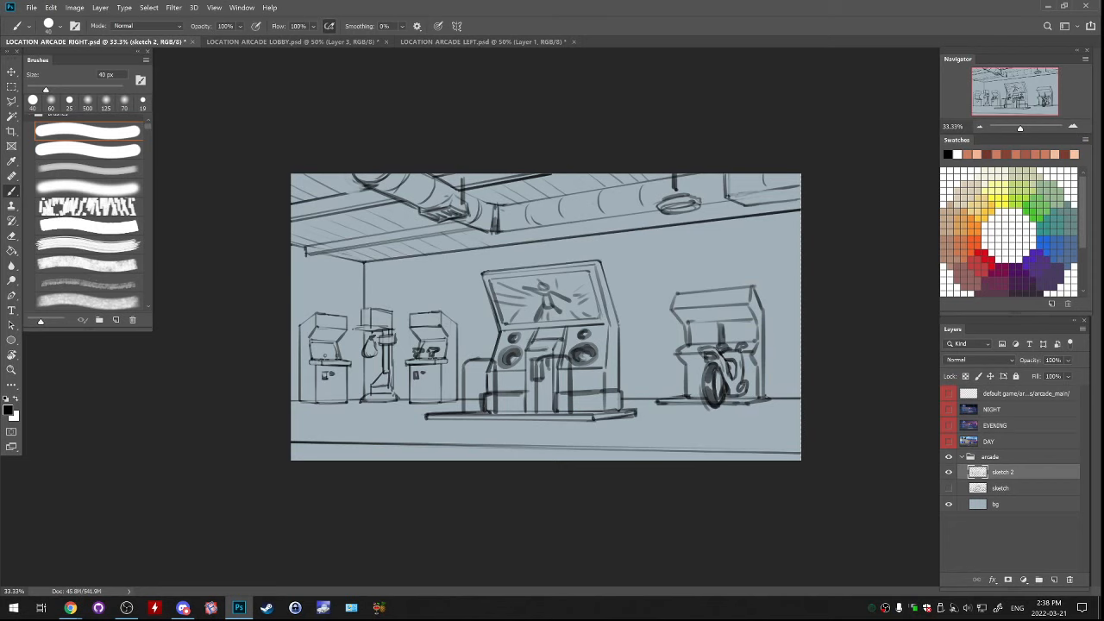
Compare the arcade sketch with the lobby sketch and the finished bowling alley painting in the other open documents
key(ctrl+Tab)
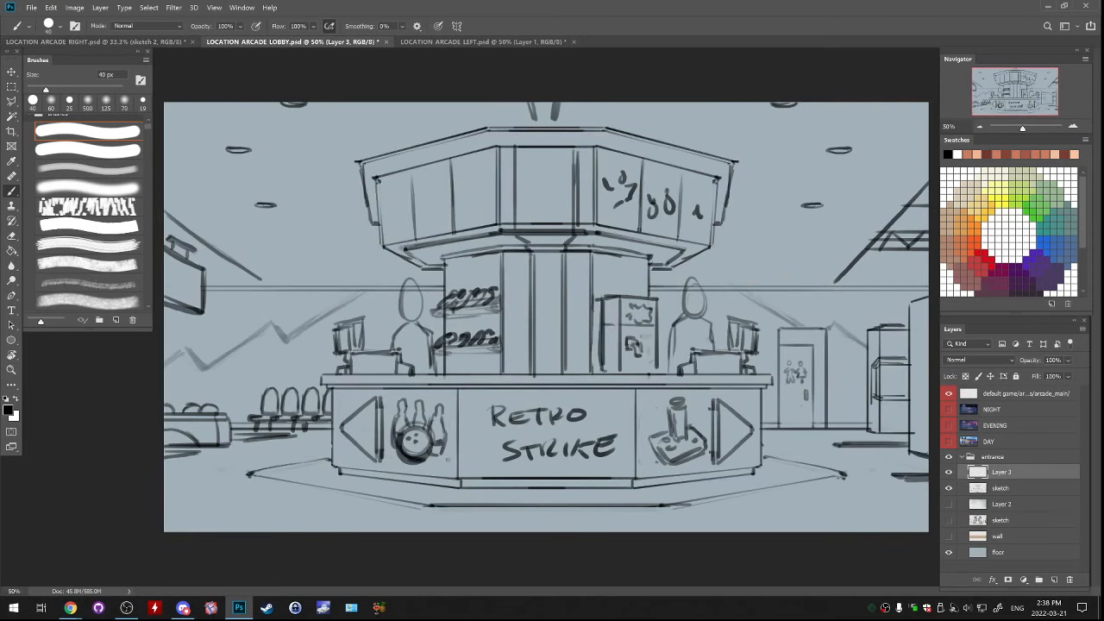
key(ctrl+Tab)
key(ctrl+shift+Tab)
key(ctrl+Tab)
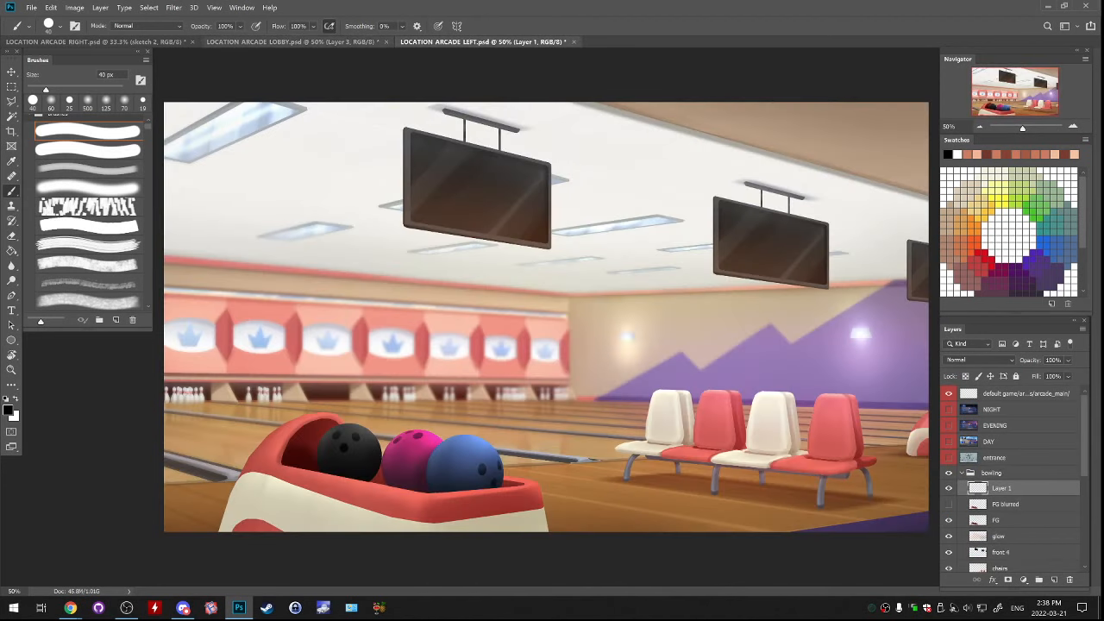
key(ctrl+shift+Tab)
key(ctrl+shift+Tab)
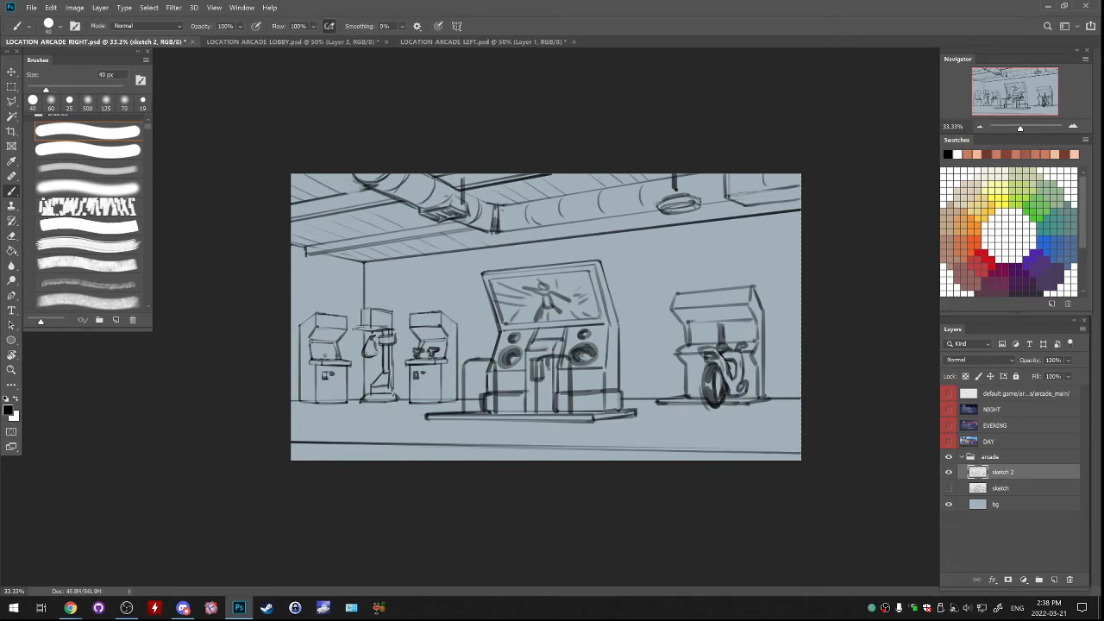
Reinforce the front edge of the central cabinet's platform with the 40 px brush on sketch 2
key(e)
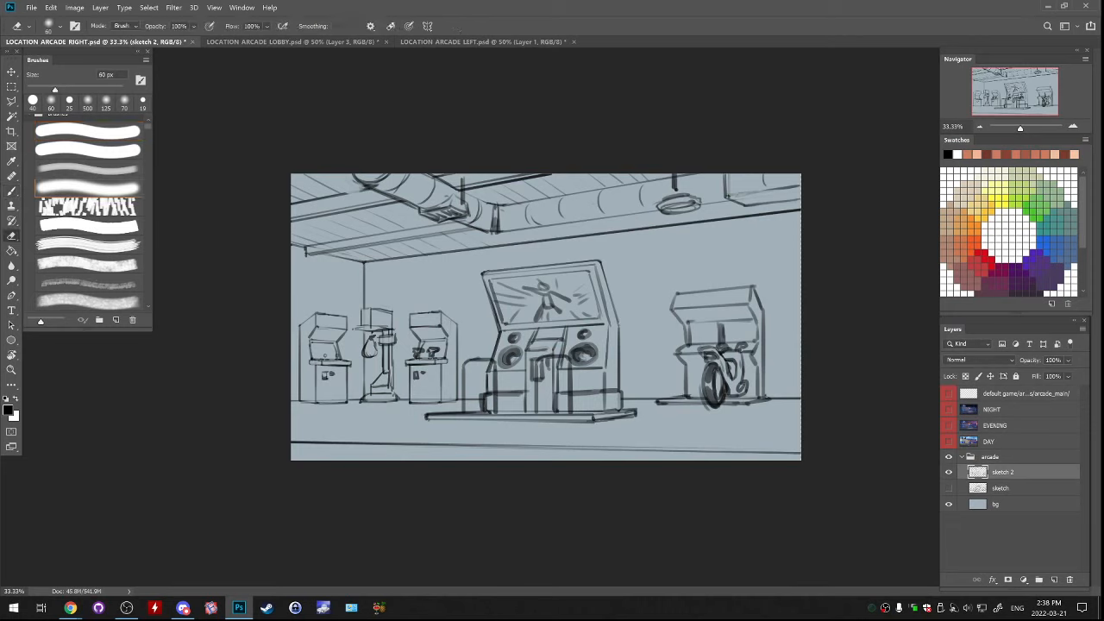
key(b)
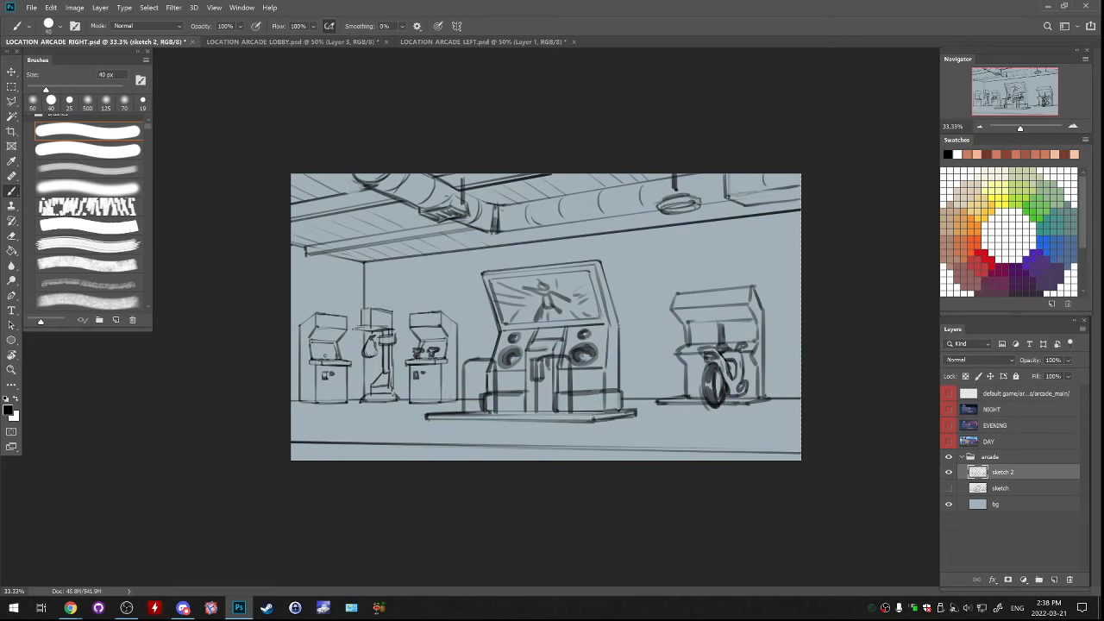
drag(527, 416, 594, 417)
mouse_move(444, 416)
mouse_down()
mouse_move(636, 413)
mouse_move(624, 416)
mouse_up()
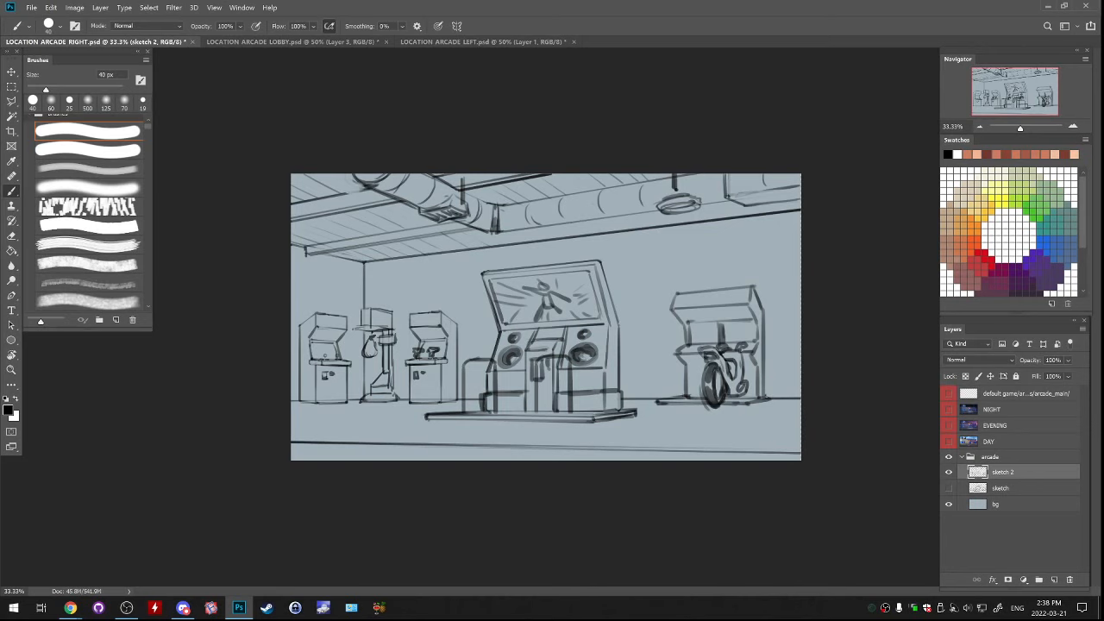
Compare the sketch 2 and rough sketch layers, leave both visible and collapse the arcade group
click(948, 473)
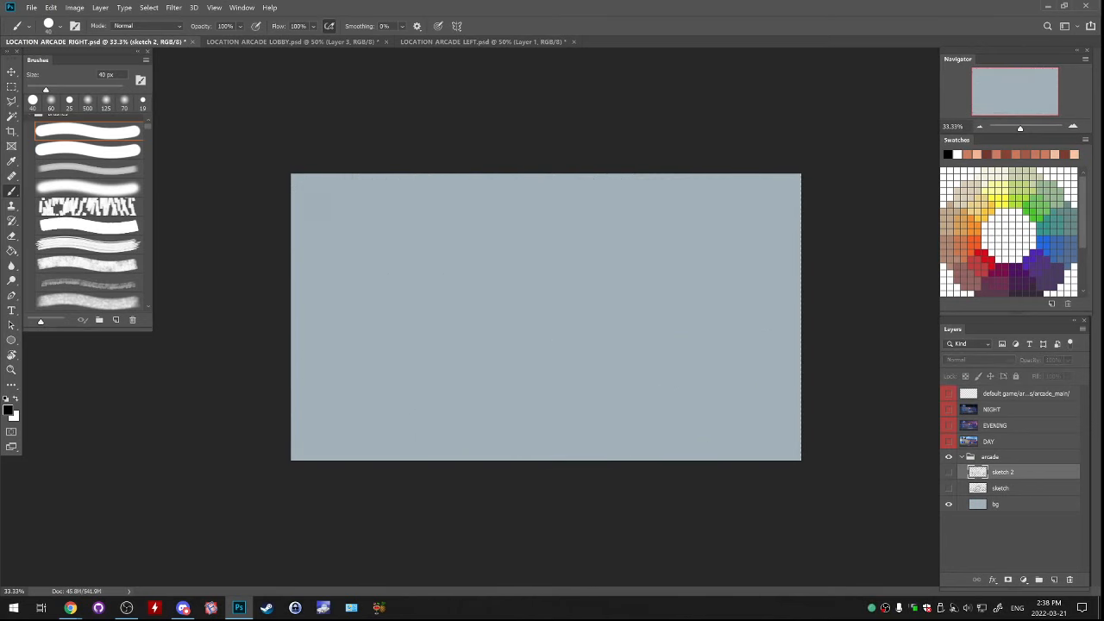
click(948, 488)
click(949, 473)
click(949, 488)
click(949, 473)
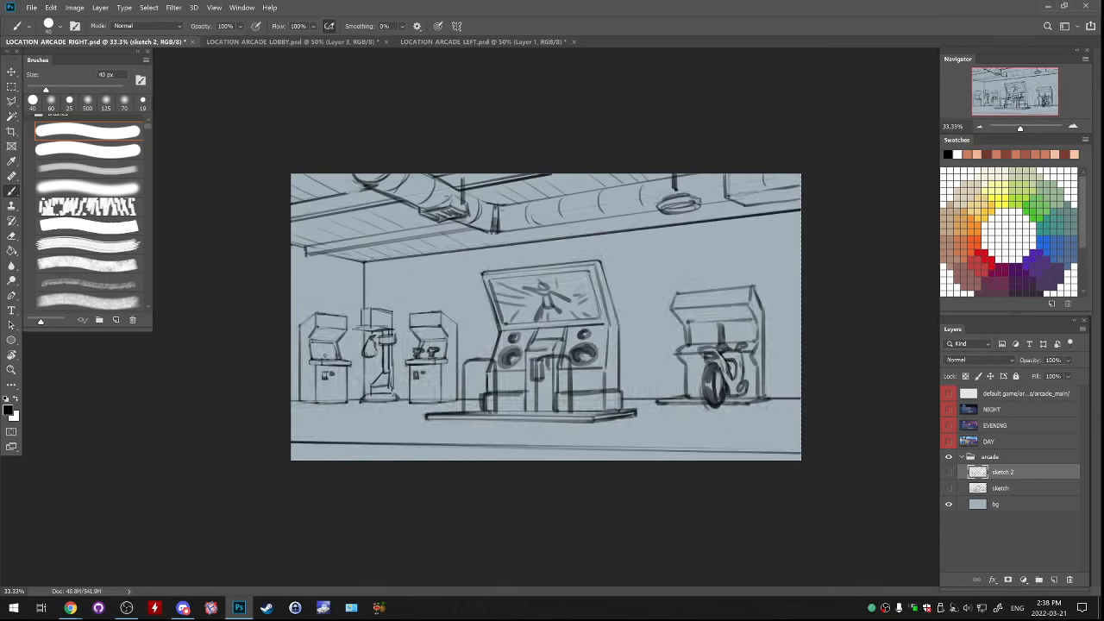
click(948, 473)
click(949, 488)
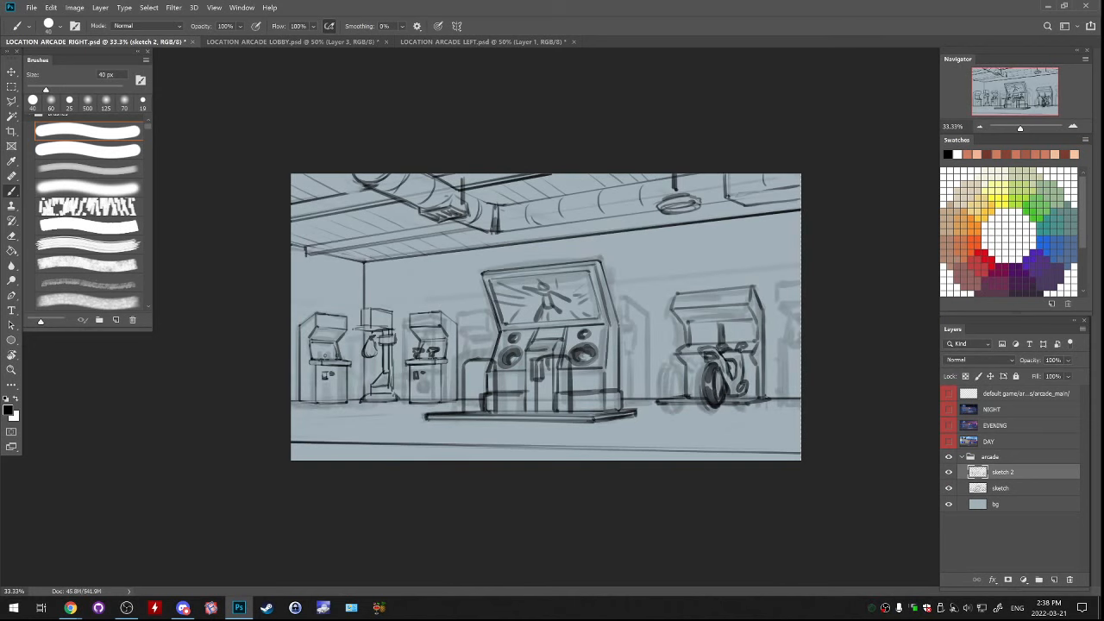
click(962, 457)
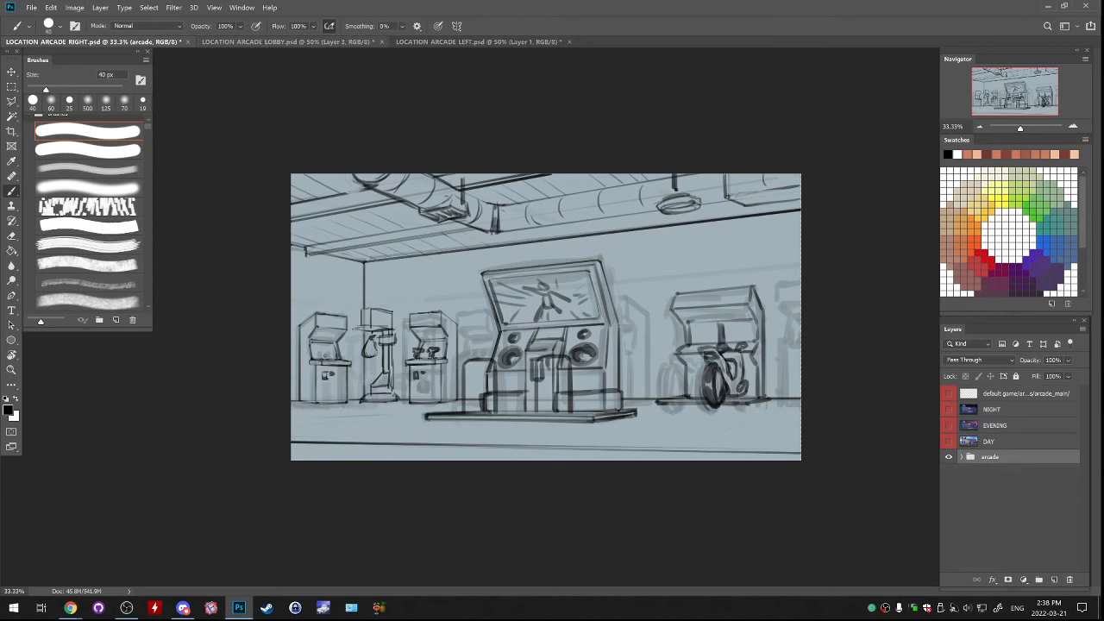
Switch to LOCATION ARCADE LOBBY.psd, try annotation strokes near the figure beside the drinks fridge and the restroom door, and undo them
click(287, 41)
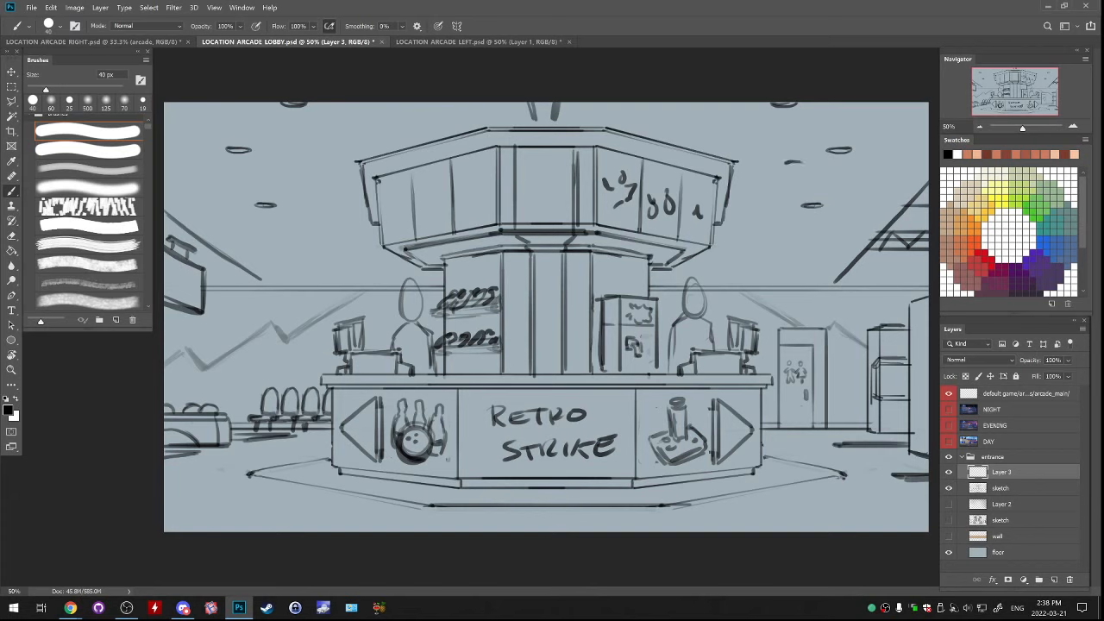
drag(778, 209, 719, 277)
mouse_move(710, 248)
mouse_down()
mouse_move(718, 288)
mouse_move(757, 263)
mouse_up()
key(ctrl+z)
key(ctrl+z)
mouse_move(783, 227)
mouse_down()
mouse_move(729, 284)
mouse_move(886, 278)
mouse_move(852, 298)
mouse_up()
key(ctrl+z)
key(ctrl+z)
key(ctrl+z)
key(ctrl+z)
Try annotation strokes around the figure and shelves on the bowling side of the counter and undo them
mouse_move(388, 414)
mouse_down()
mouse_move(482, 382)
mouse_move(376, 293)
mouse_up()
key(ctrl+z)
drag(467, 267, 412, 298)
key(ctrl+z)
drag(322, 207, 300, 252)
key(ctrl+z)
drag(318, 224, 333, 235)
key(ctrl+z)
key(ctrl+z)
key(ctrl+z)
key(ctrl+z)
mouse_move(509, 286)
mouse_down()
mouse_move(483, 271)
mouse_move(250, 232)
mouse_move(304, 240)
mouse_up()
key(ctrl+z)
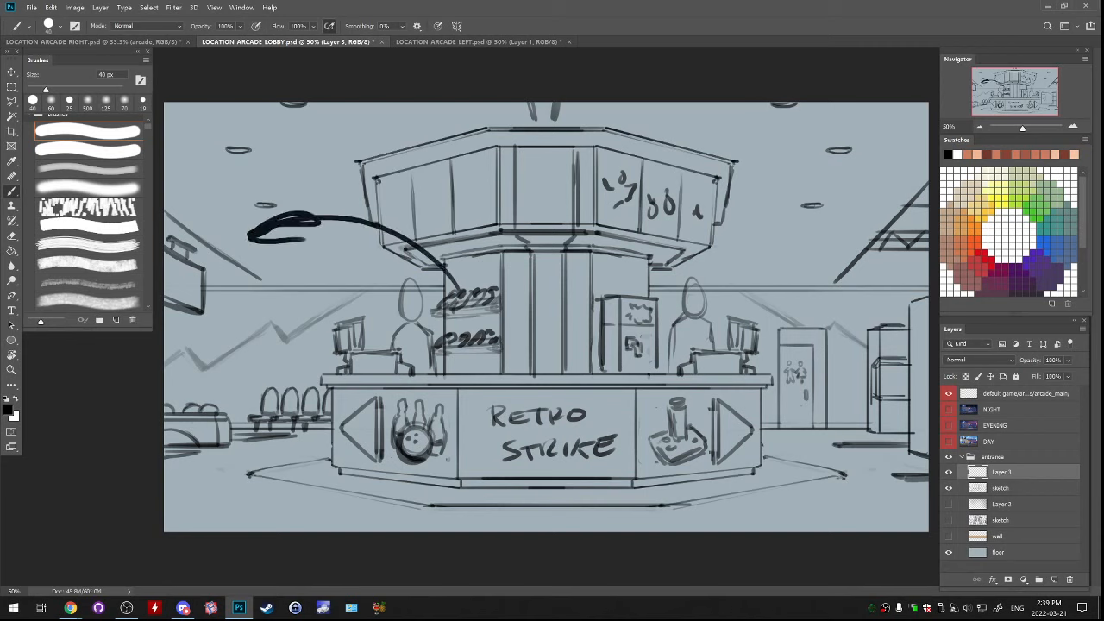
key(ctrl+z)
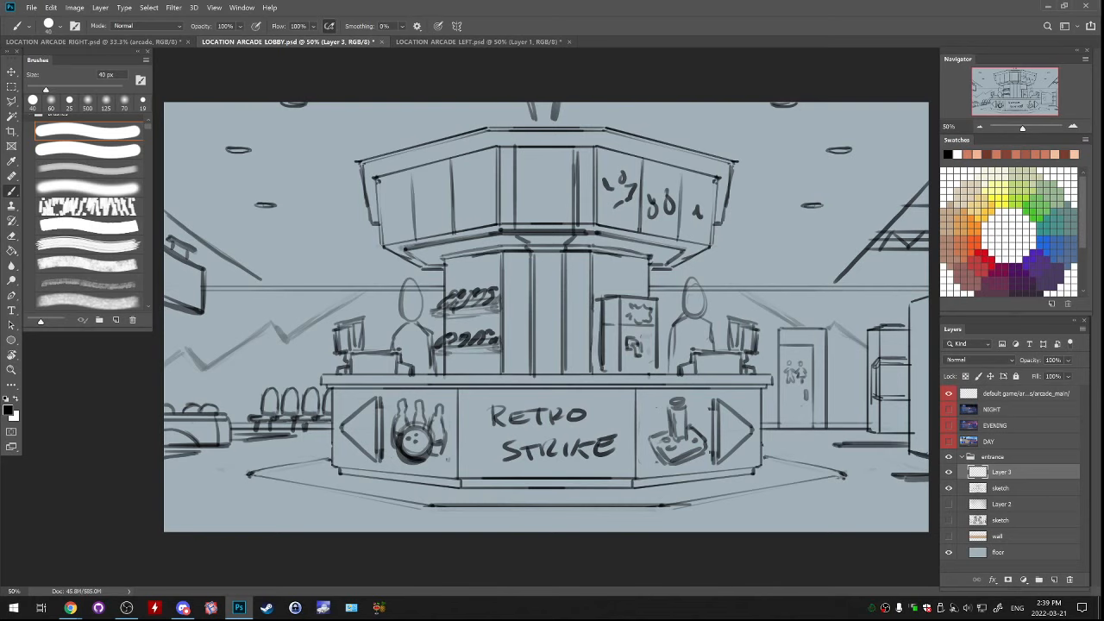
Annotate the figure beside the fridge with a circled 10 and an arrow, and undo the arrow
drag(310, 419, 401, 417)
key(ctrl+z)
mouse_move(755, 233)
mouse_down()
mouse_move(754, 257)
mouse_move(774, 235)
mouse_move(705, 291)
mouse_move(733, 289)
mouse_up()
key(z)
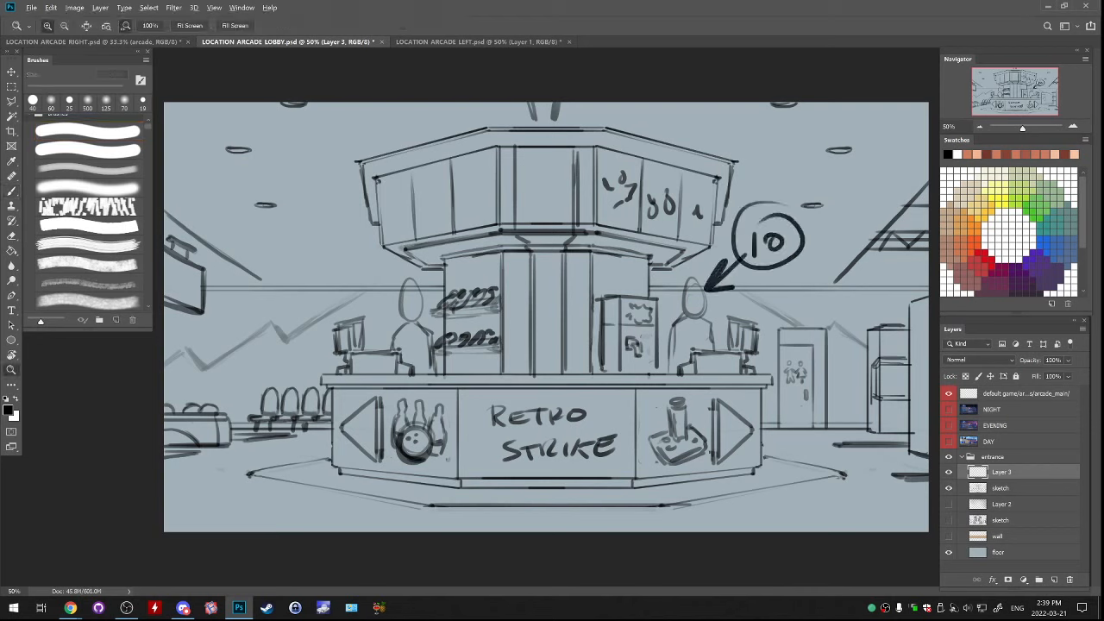
key(ctrl+z)
key(ctrl+z)
key(b)
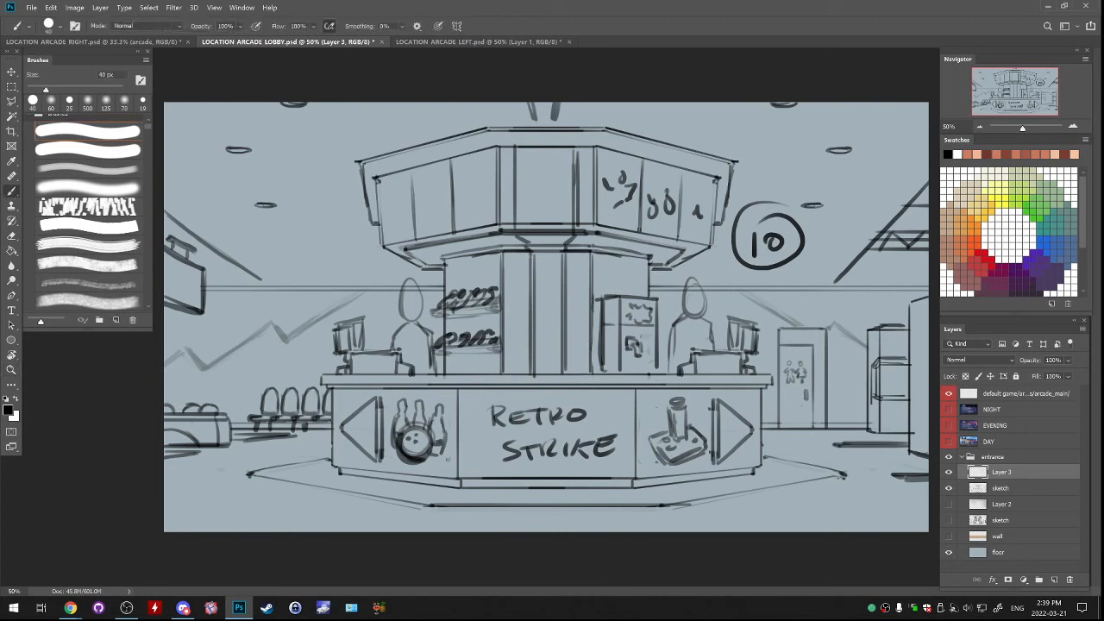
Redraw the arrow from the circled 10 to the figure's head and undo the whole annotation
drag(740, 257, 712, 288)
drag(719, 270, 712, 290)
key(ctrl+z)
key(ctrl+z)
key(ctrl+z)
key(ctrl+z)
key(ctrl+z)
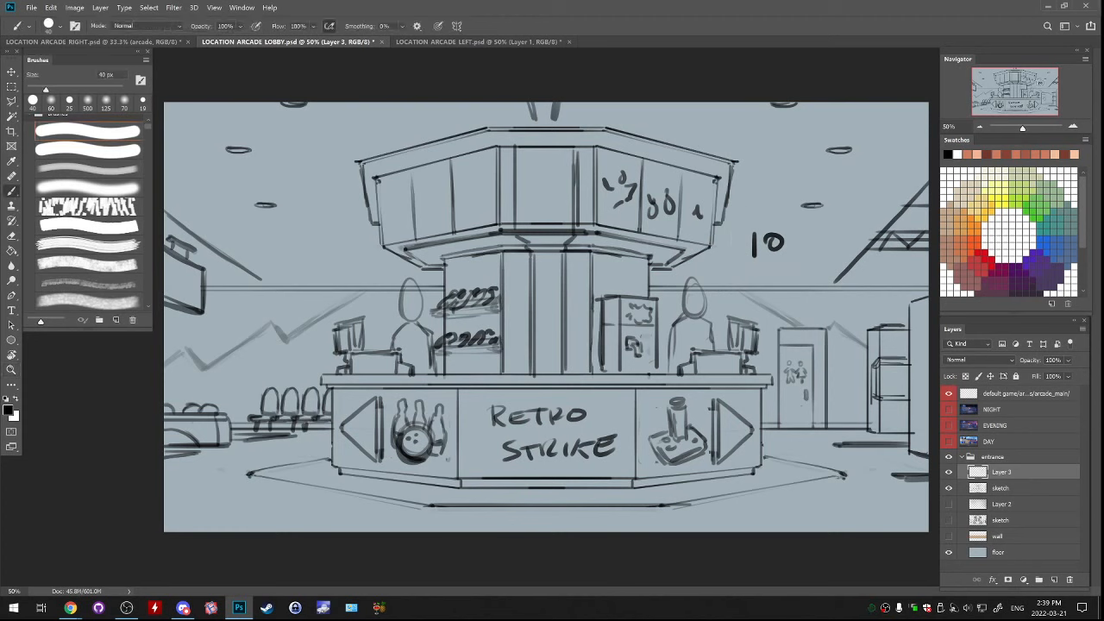
mouse_move(819, 205)
mouse_down()
mouse_move(759, 259)
mouse_move(774, 226)
mouse_move(772, 246)
mouse_move(755, 254)
mouse_move(813, 226)
mouse_move(758, 267)
mouse_up()
key(ctrl+z)
key(ctrl+z)
key(ctrl+z)
Try an arched line above the restroom door in the lobby sketch and undo it
key(ctrl+z)
mouse_move(784, 326)
mouse_down()
mouse_move(878, 328)
mouse_move(870, 312)
mouse_up()
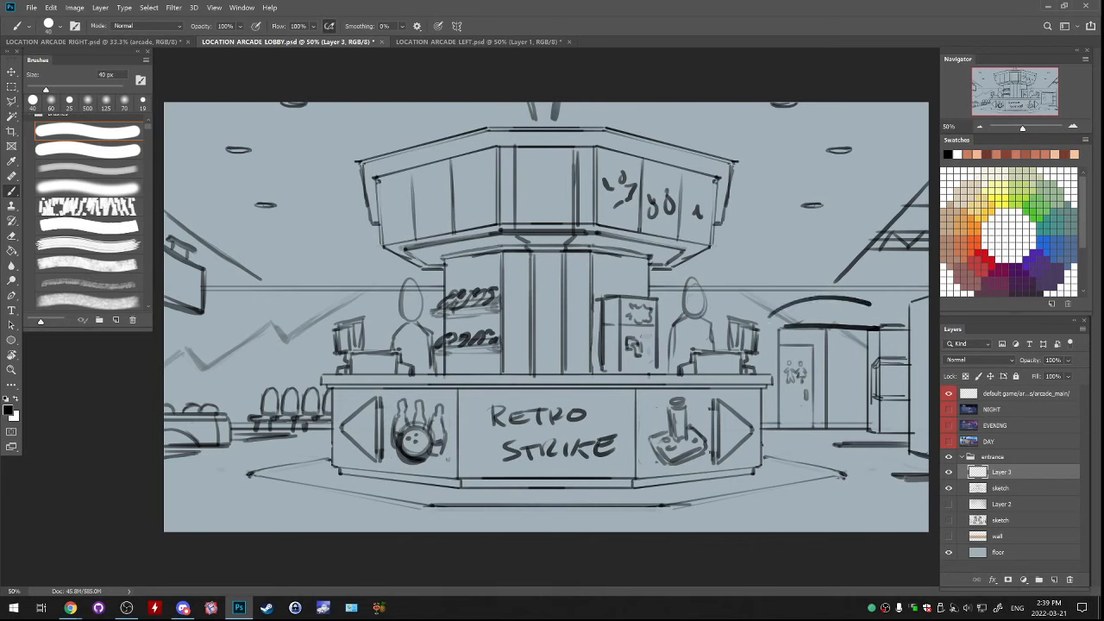
key(ctrl+z)
key(ctrl+z)
drag(778, 312, 878, 312)
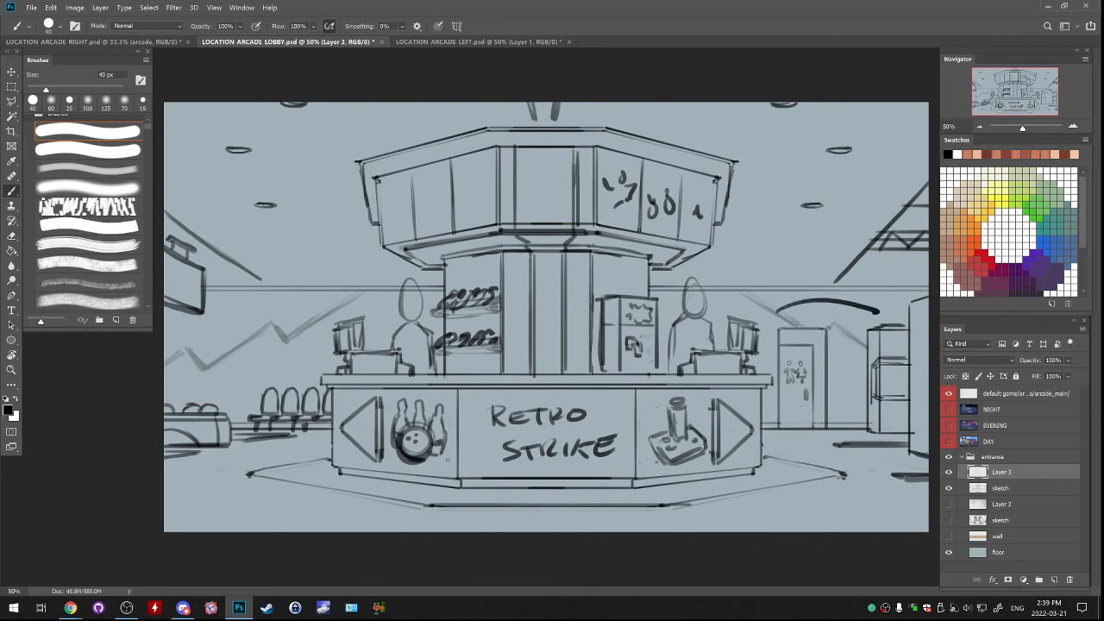
key(ctrl+z)
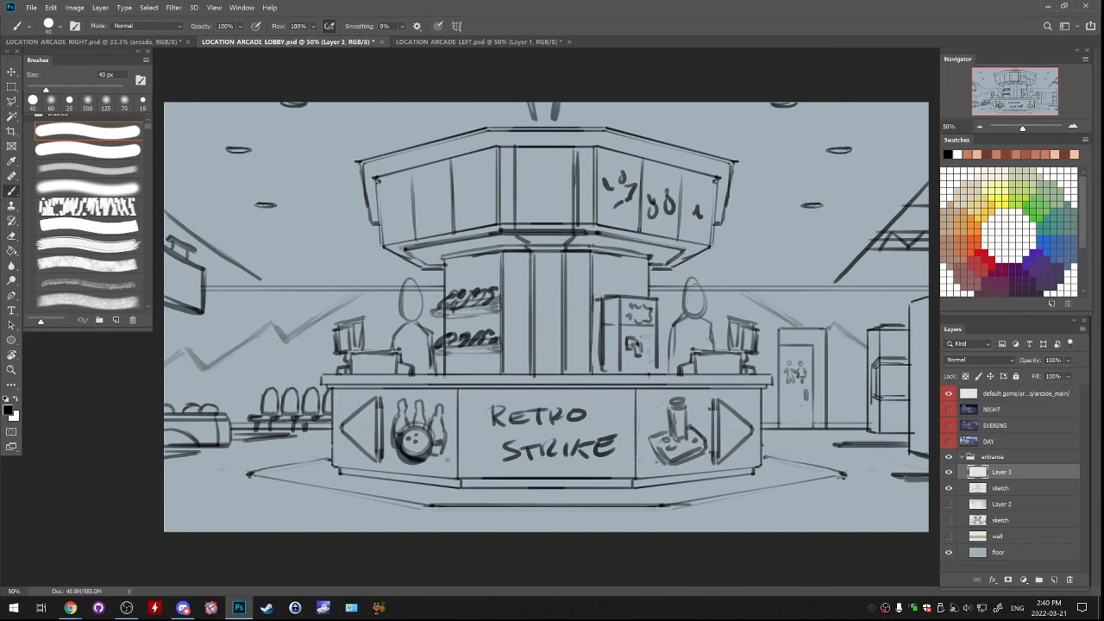
Review the arcade, lobby and bowling alley documents one after another and return to the lobby sketch
key(ctrl+Tab)
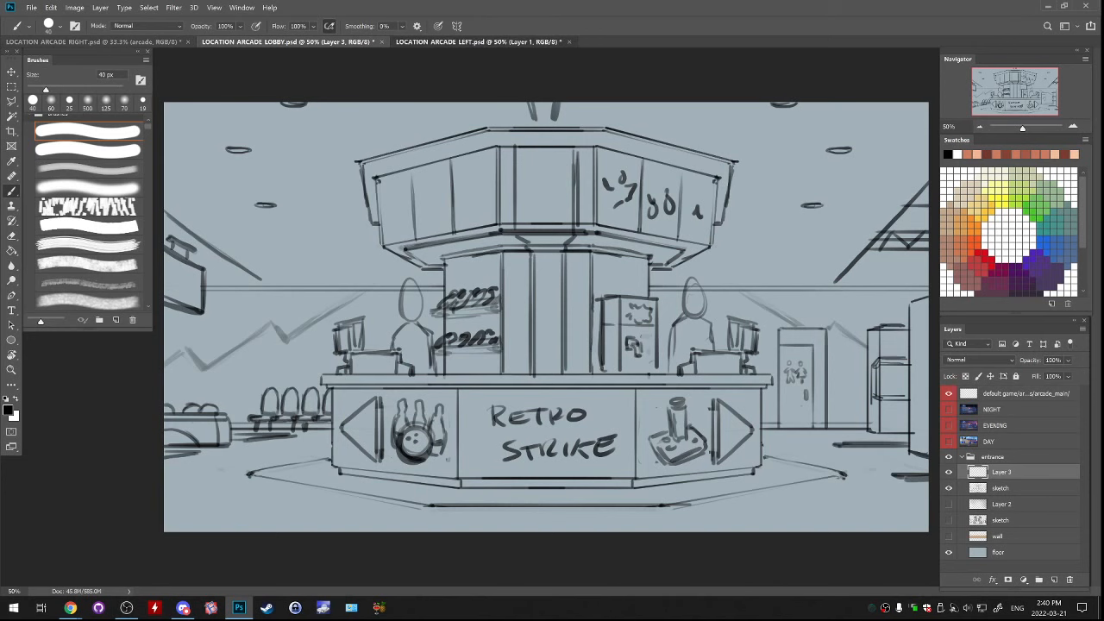
key(ctrl+Tab)
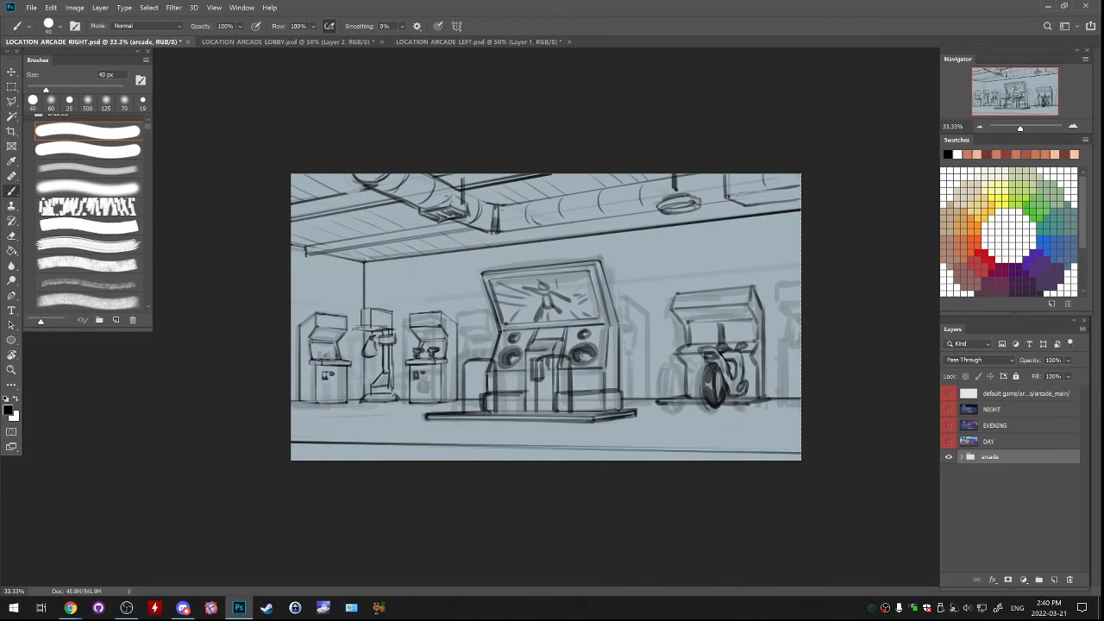
click(288, 42)
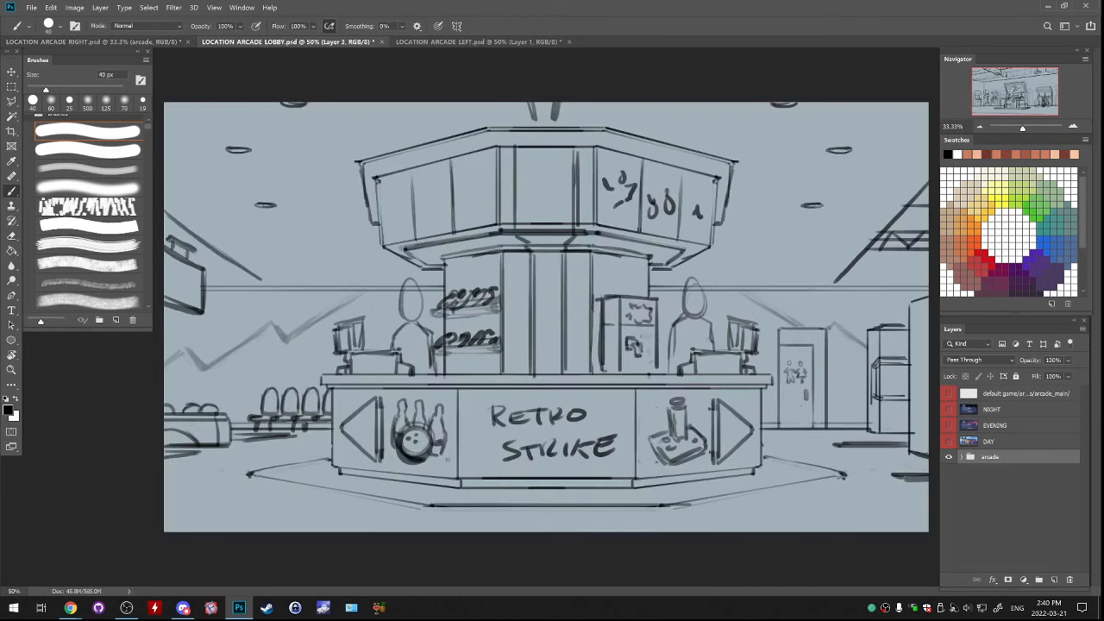
click(474, 41)
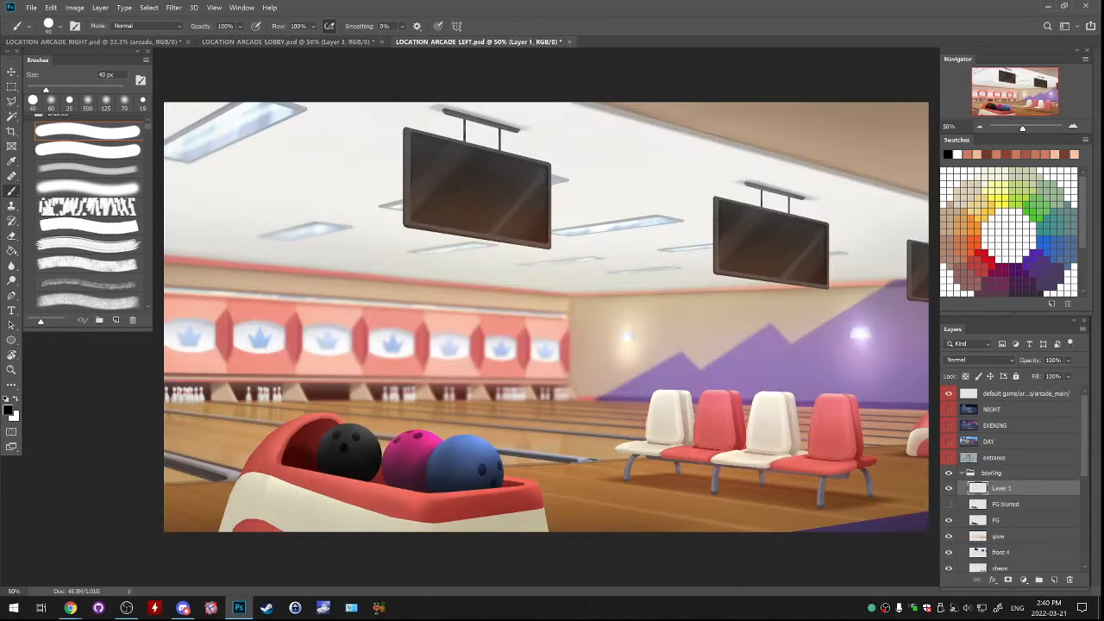
click(362, 42)
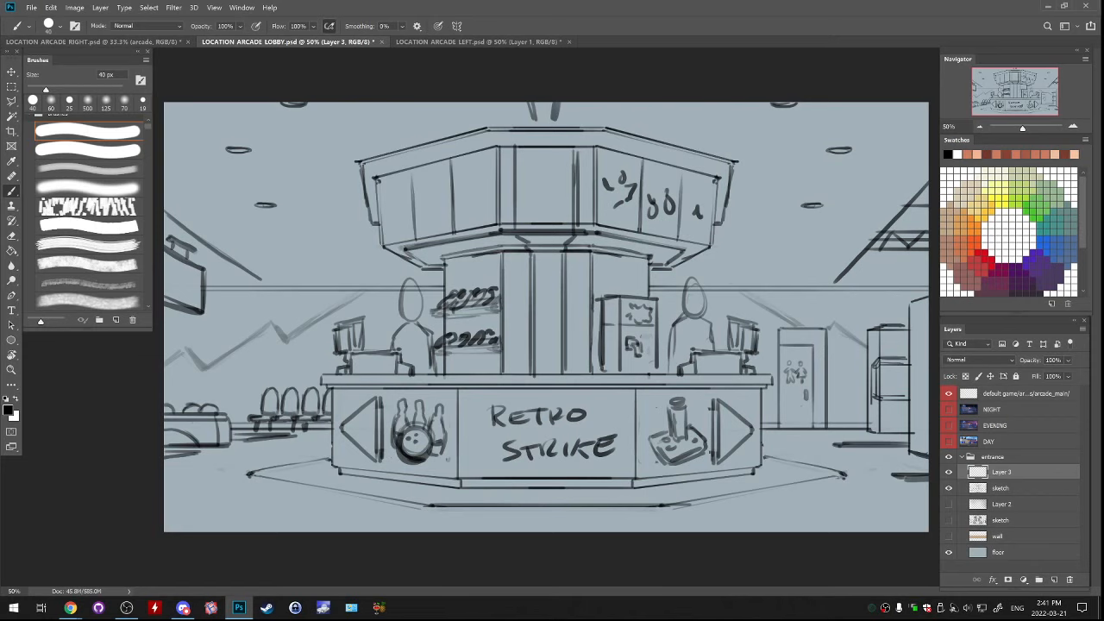
Merge Layer 3 into the lobby's sketch layer and return to the Brush tool
key(z)
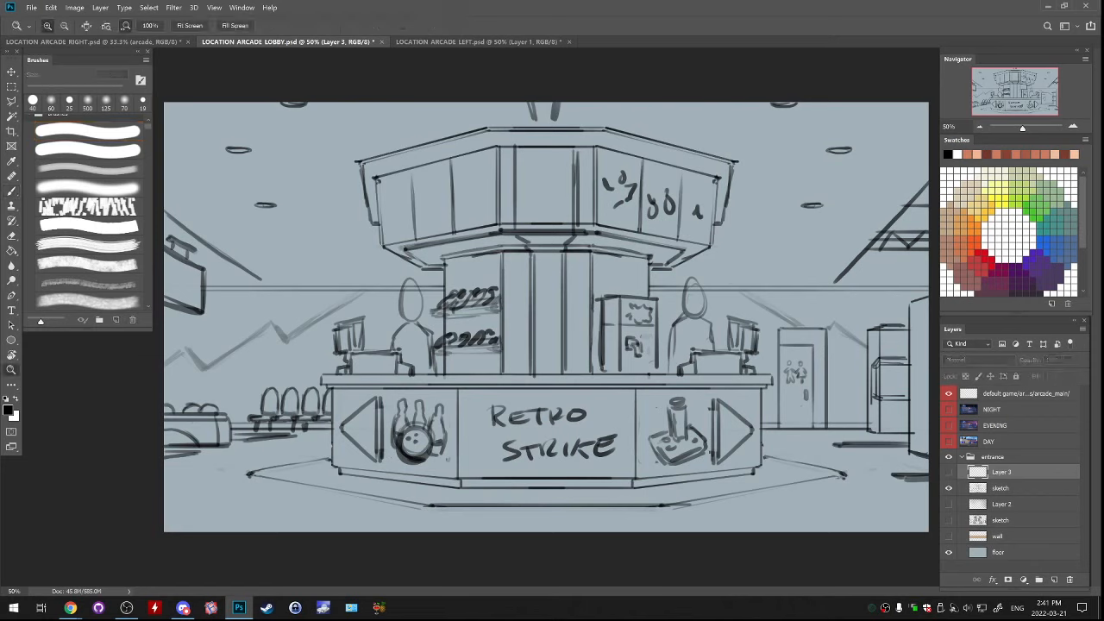
key(ctrl+e)
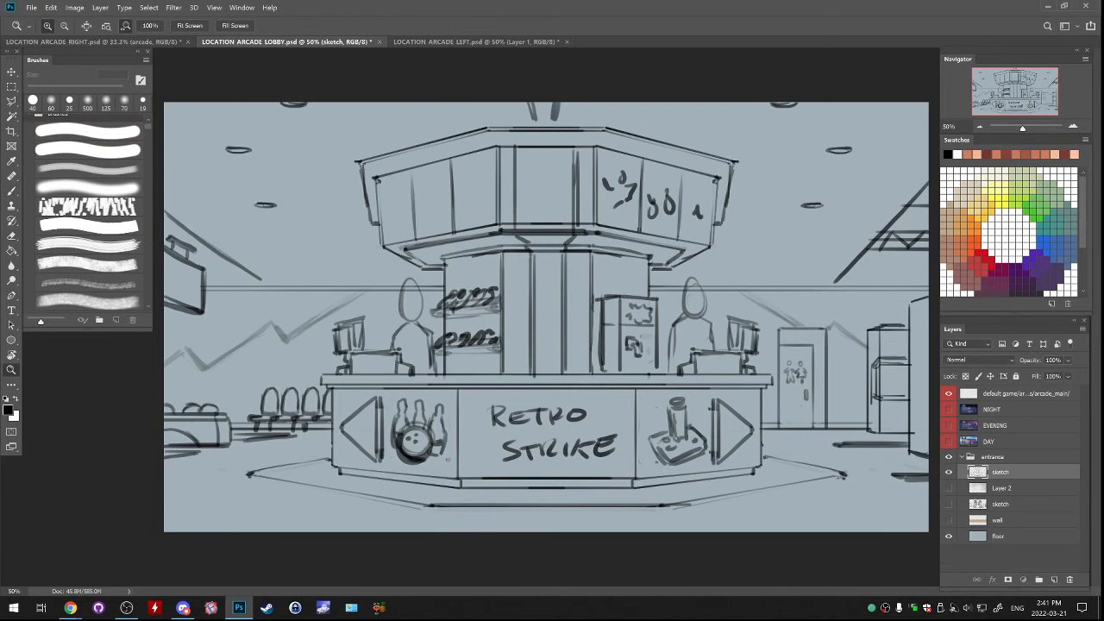
key(b)
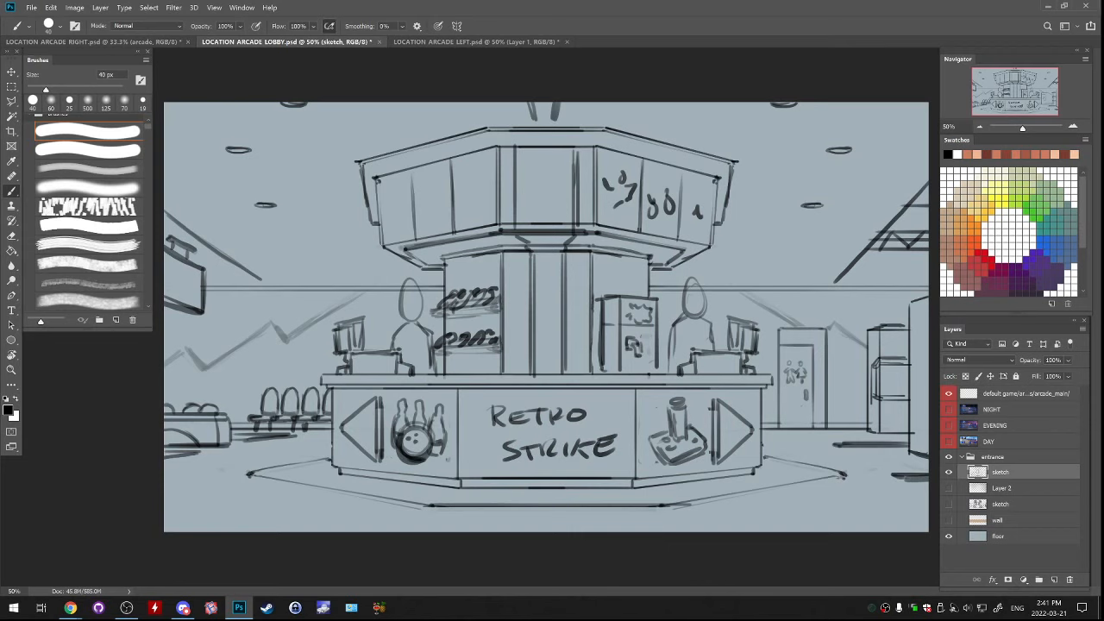
Try a stroke on the head of the figure beside the fridge, undo it and toggle the sketch layer off and on
mouse_move(695, 280)
mouse_down()
mouse_move(679, 308)
mouse_move(707, 277)
mouse_move(689, 278)
mouse_up()
key(ctrl+z)
key(ctrl+z)
click(949, 472)
click(949, 472)
Close LOCATION ARCADE LEFT.psd without saving and switch to LOCATION ARCADE RIGHT.psd
key(ctrl+Tab)
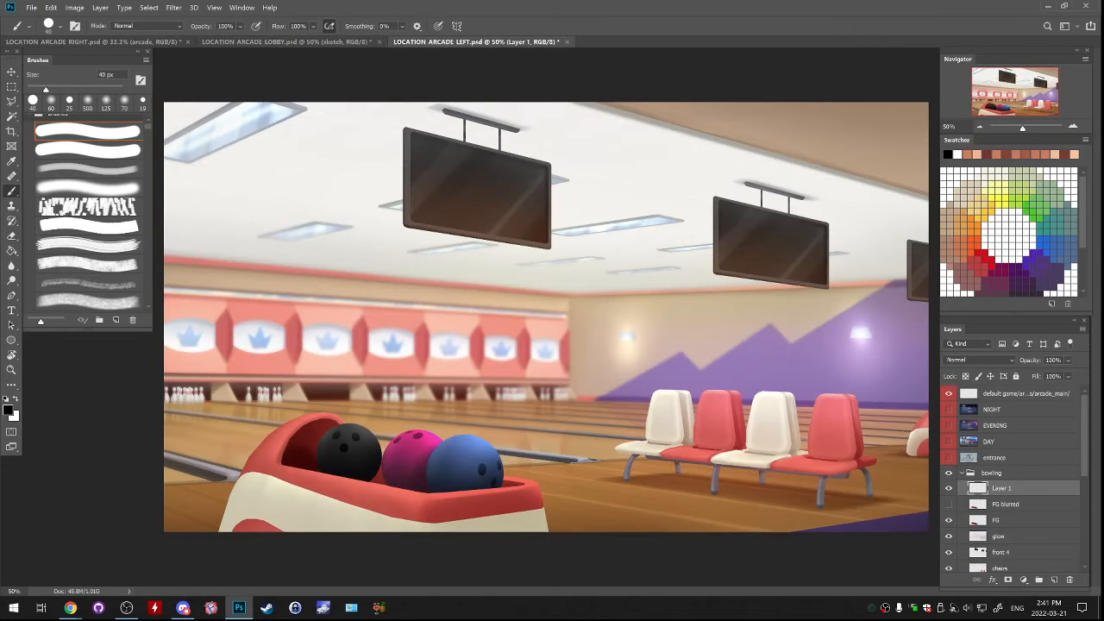
key(ctrl+w)
key(n)
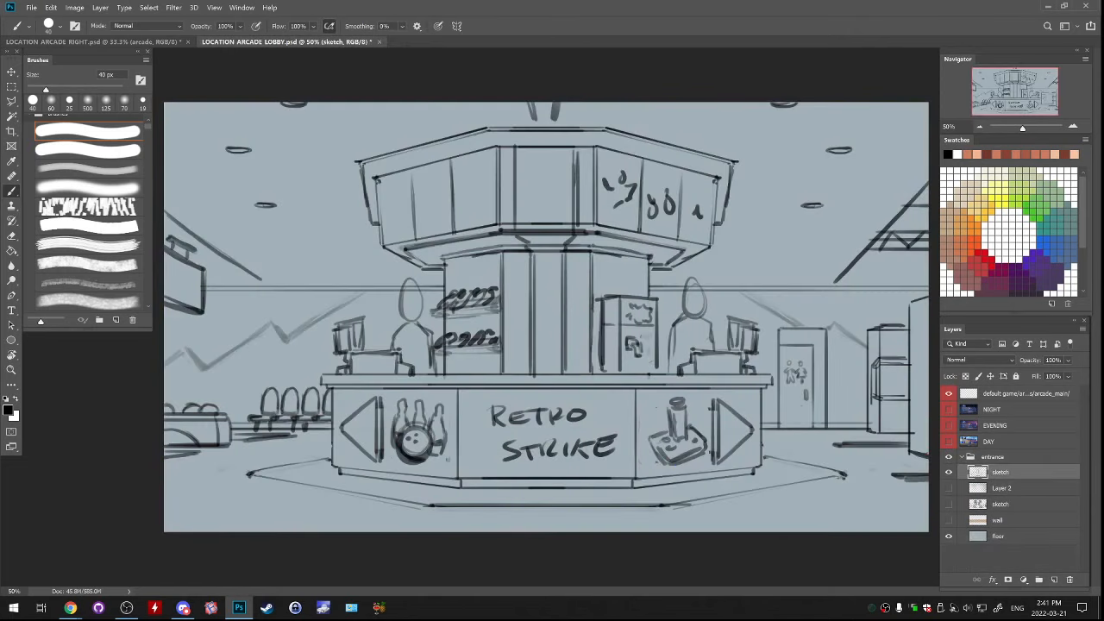
key(ctrl+Tab)
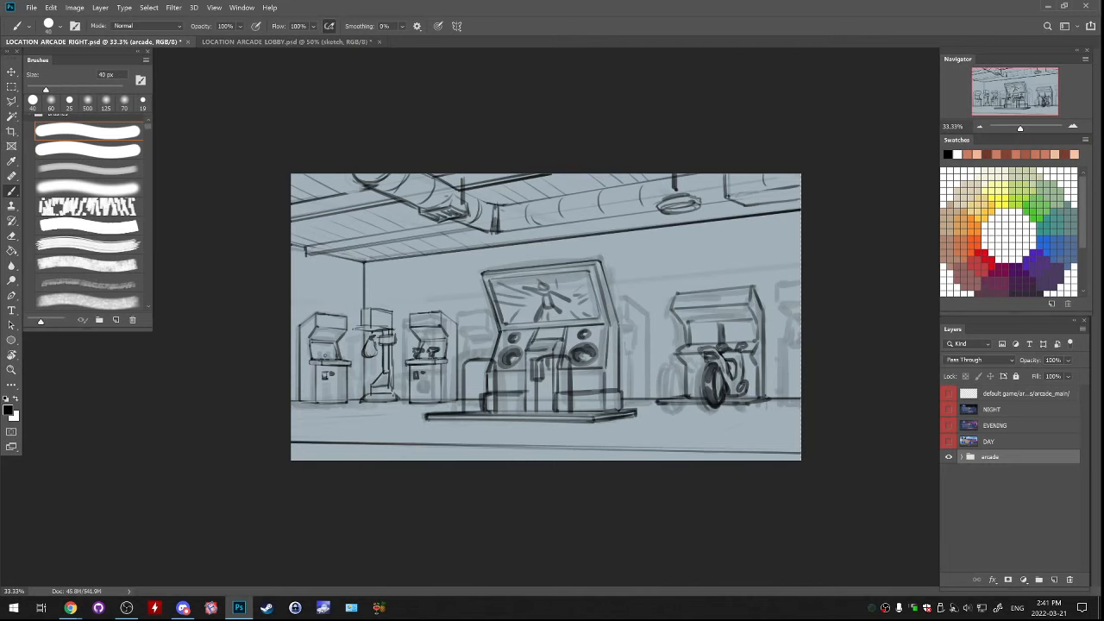
Expand the arcade group and toggle sketch 2 to compare it with the rough sketch beneath
click(962, 457)
click(949, 473)
click(949, 472)
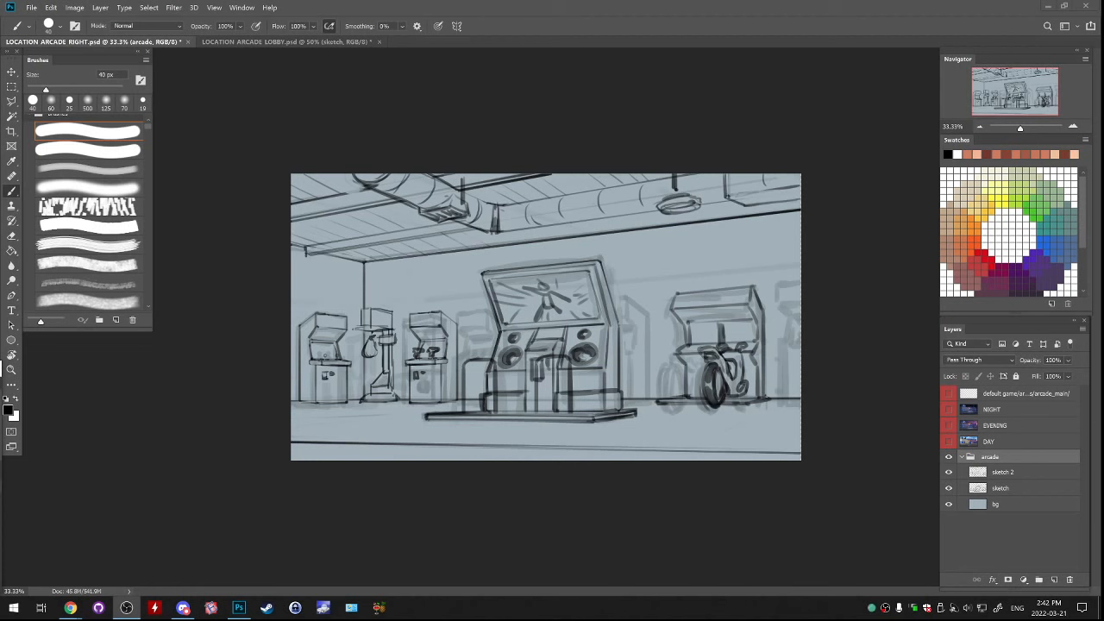
key(ctrl+plus)
key(ctrl+plus)
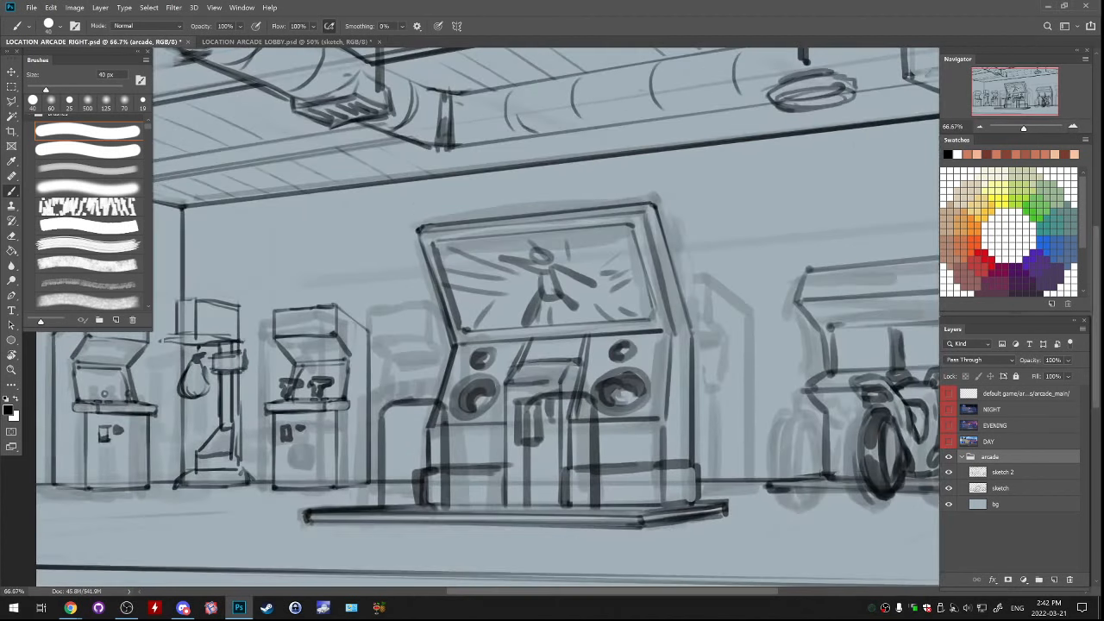
key(ctrl+minus)
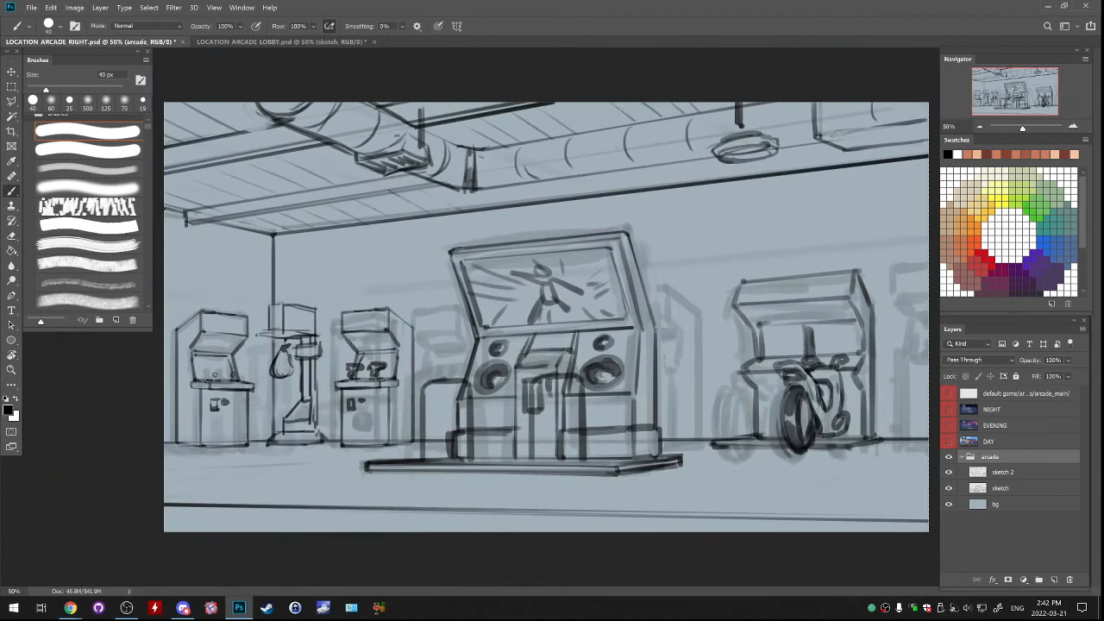
Toggle sketch 2 to compare it with the rough sketch, hide the rough sketch layer and make sketch 2 the active layer
click(949, 471)
click(948, 472)
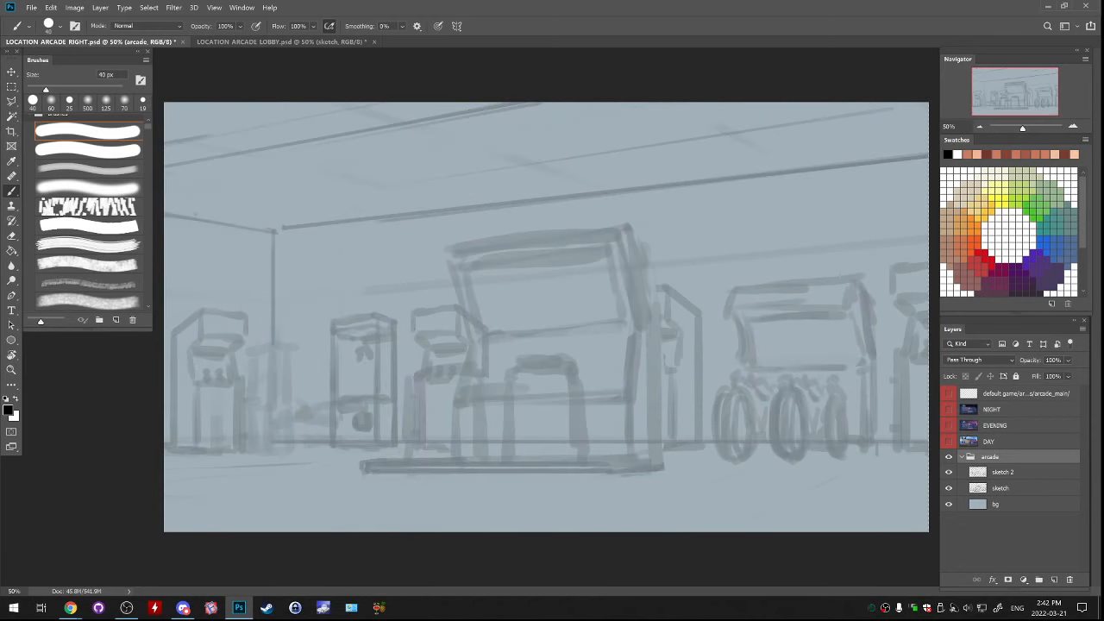
click(949, 472)
click(949, 488)
click(949, 472)
click(1003, 472)
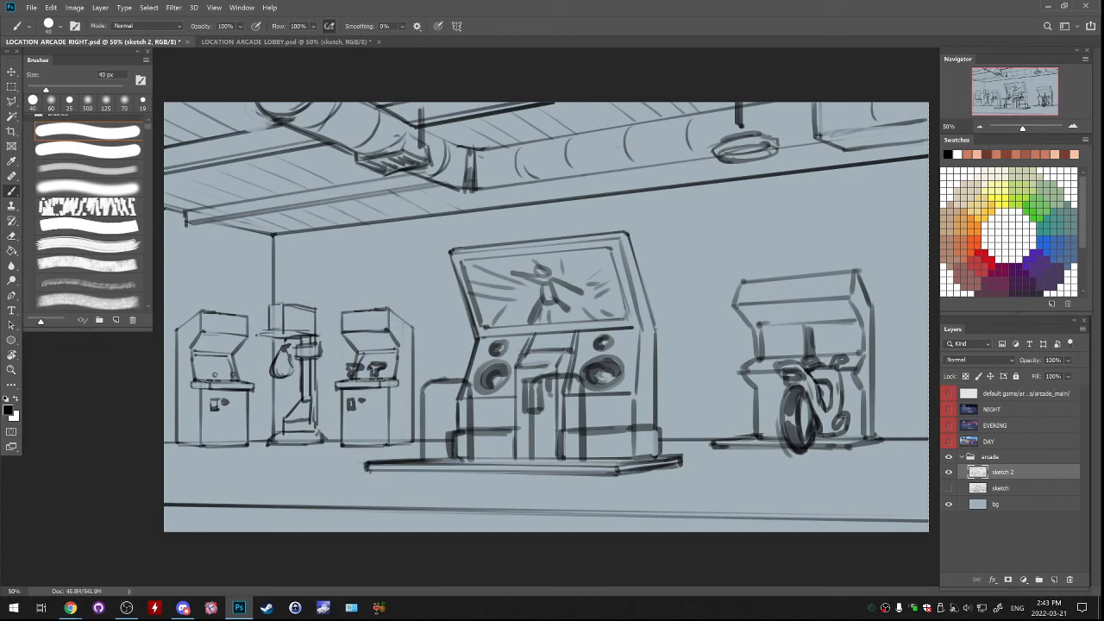
Compare the rough sketch with sketch 2 again by switching their visibility, leaving only sketch 2 shown over the background
click(948, 472)
click(949, 472)
click(949, 488)
click(948, 472)
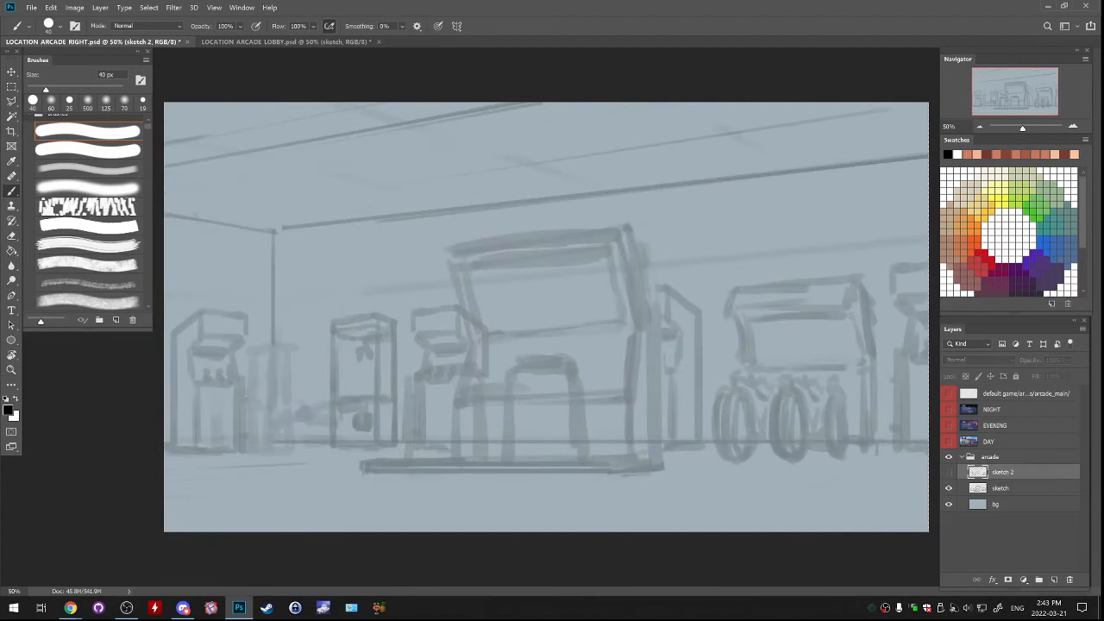
click(949, 472)
click(949, 488)
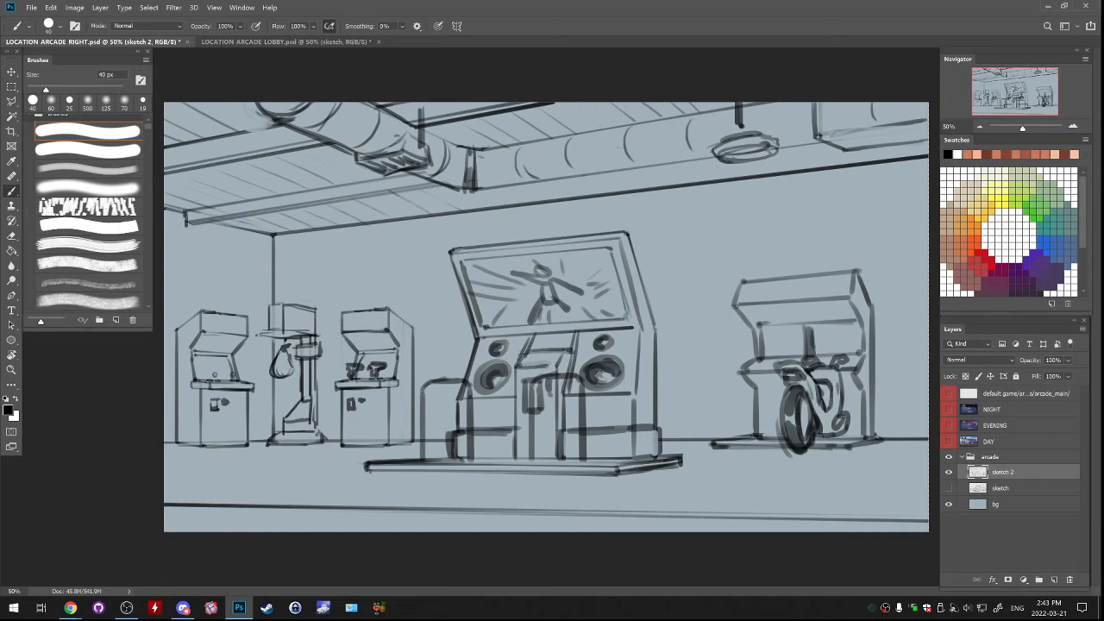
click(949, 488)
click(949, 489)
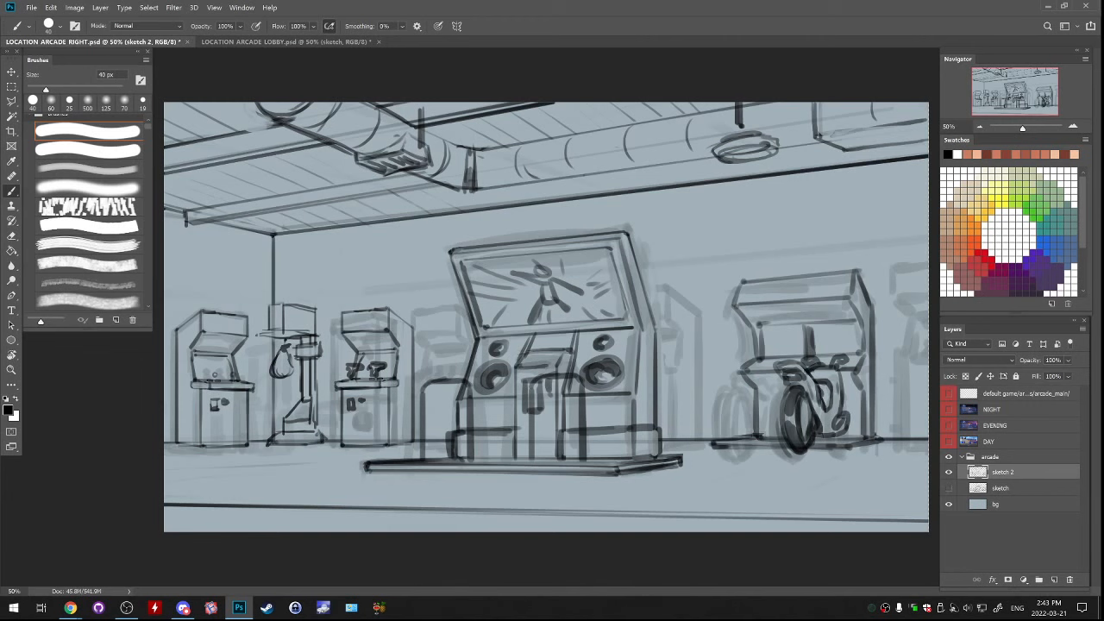
Add a new layer above sketch 2 and brush a baseboard line along the foot of the left wall
click(1054, 580)
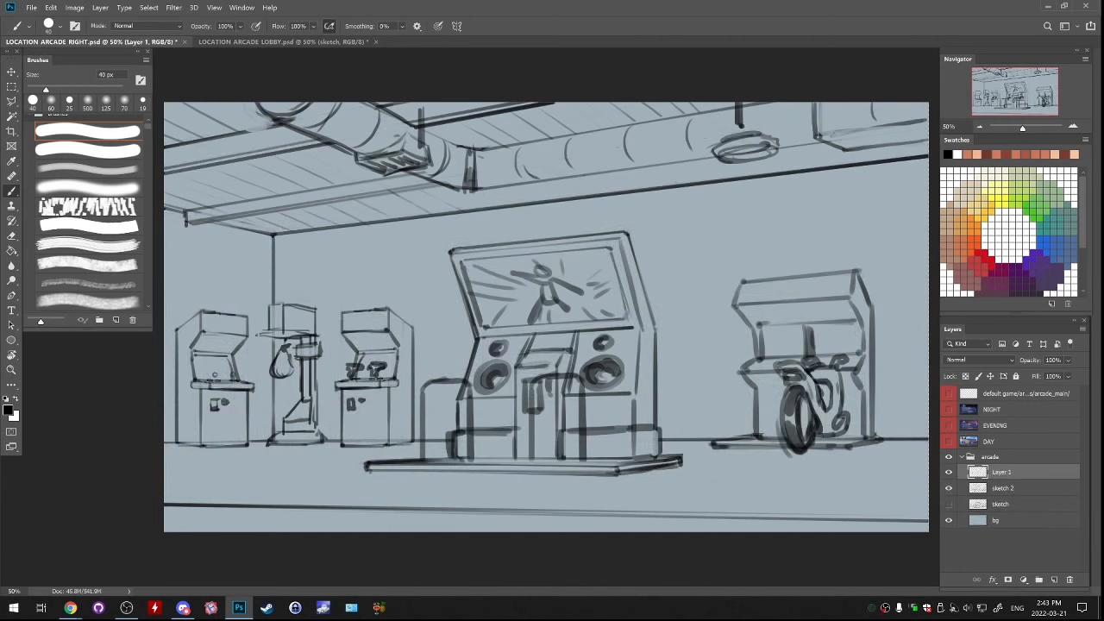
drag(209, 460, 302, 452)
drag(166, 460, 248, 457)
key(ctrl+z)
drag(165, 457, 326, 450)
key(ctrl+z)
Add a second new layer and draw a straight baseboard line along the back wall, from the left corner past the motorbike machine
drag(852, 453, 909, 456)
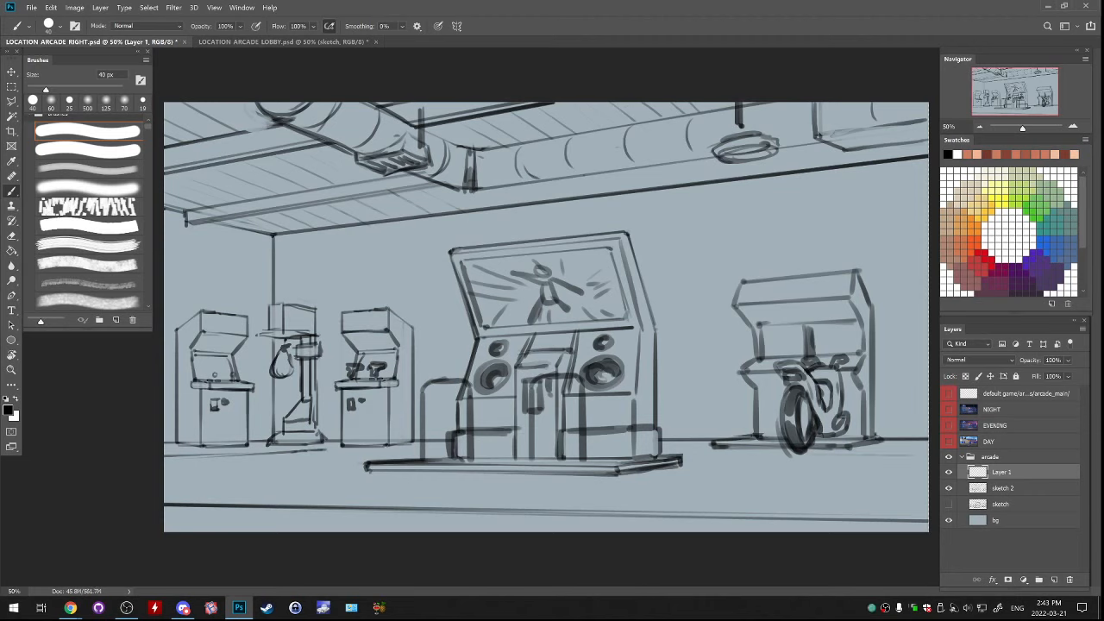
shift+click(326, 451)
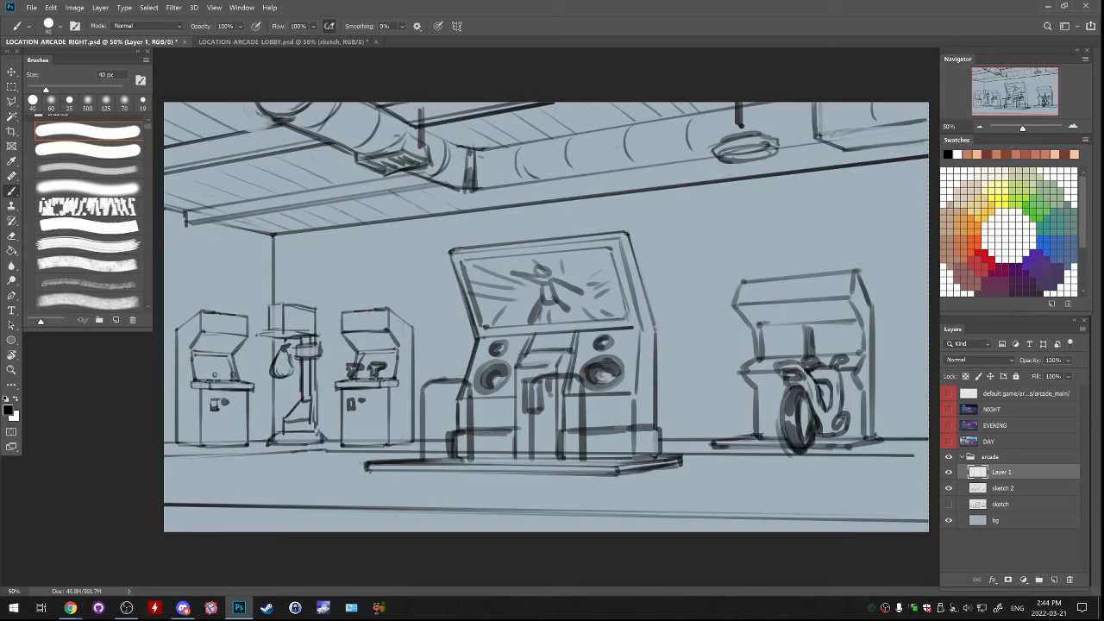
key(ctrl+z)
click(1054, 579)
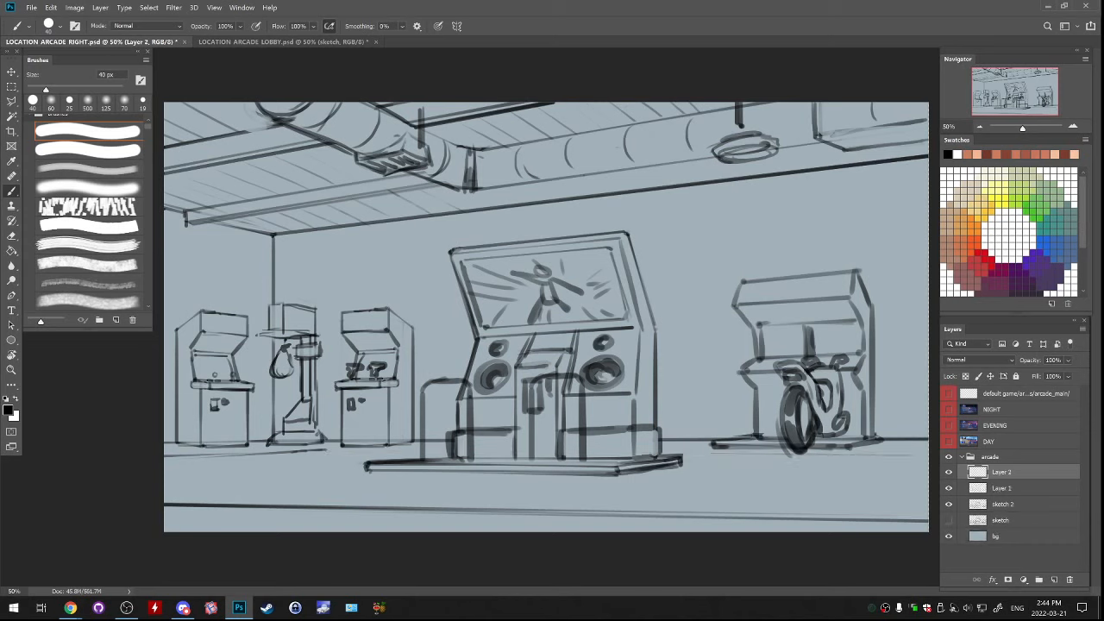
drag(793, 455, 911, 457)
shift+click(327, 449)
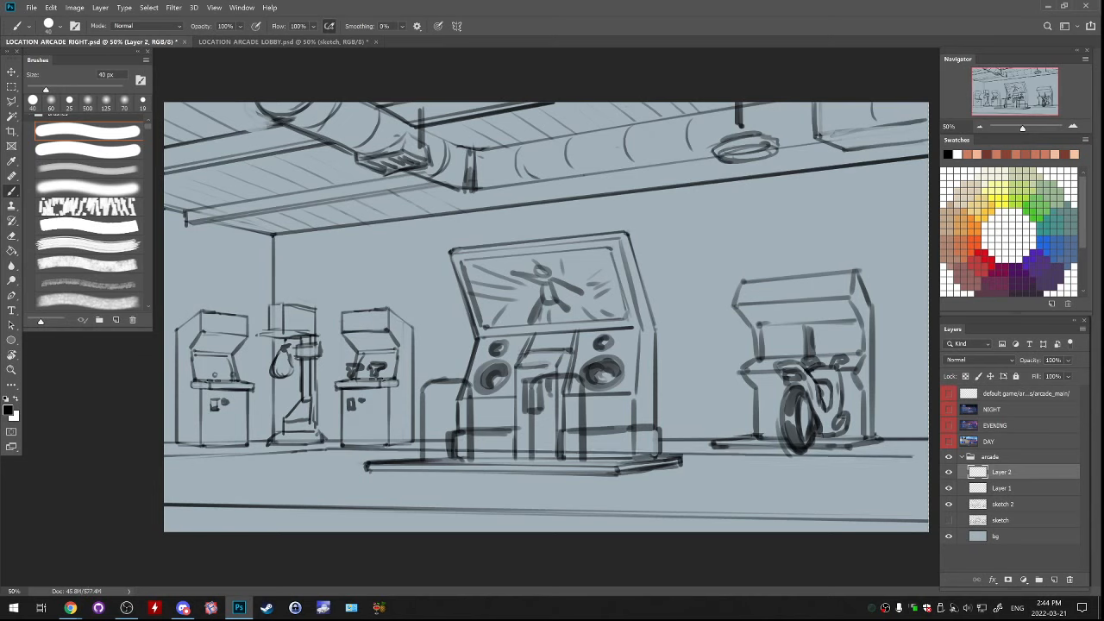
Select Layer 1 and Layer 2 together and shift both baseboard lines slightly lower with Free Transform
shift+click(1005, 488)
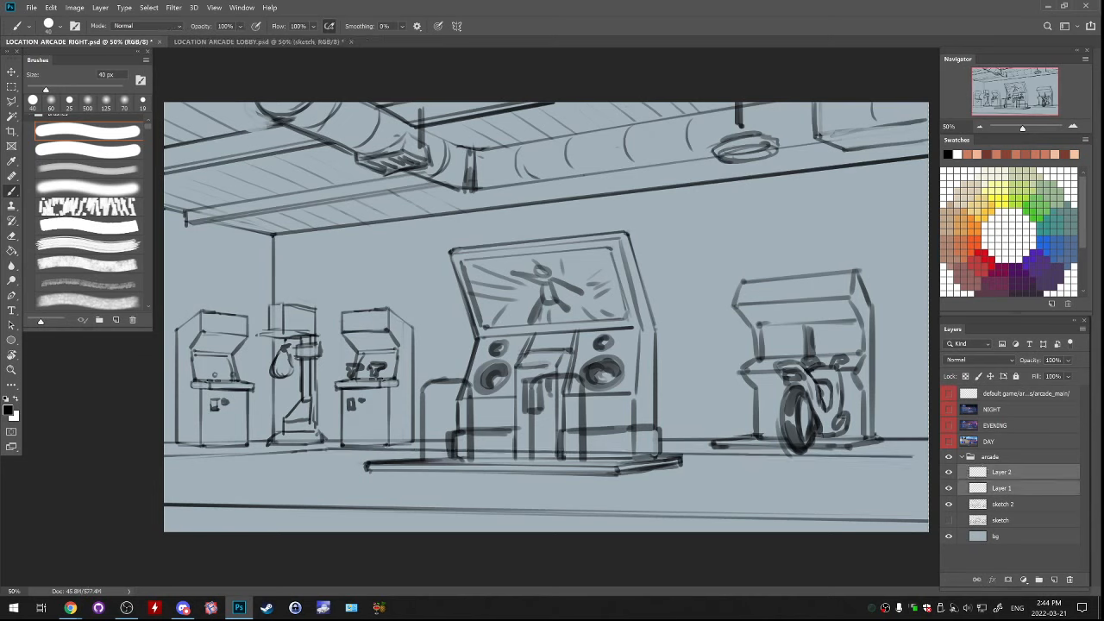
drag(733, 488, 728, 492)
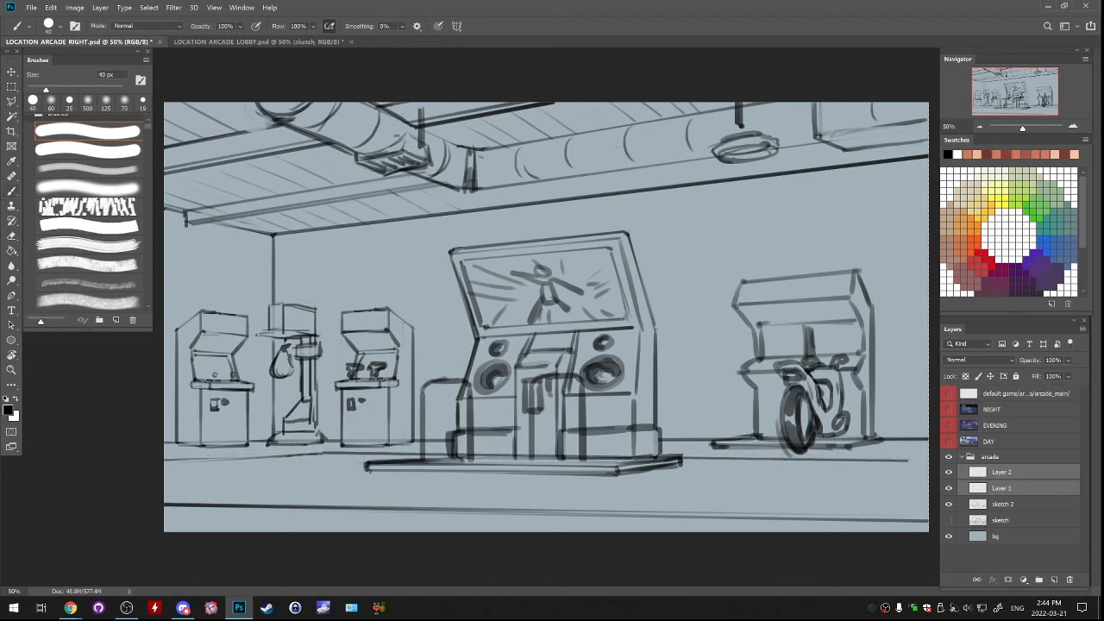
key(ctrl+t)
drag(933, 442, 929, 438)
drag(681, 439, 683, 447)
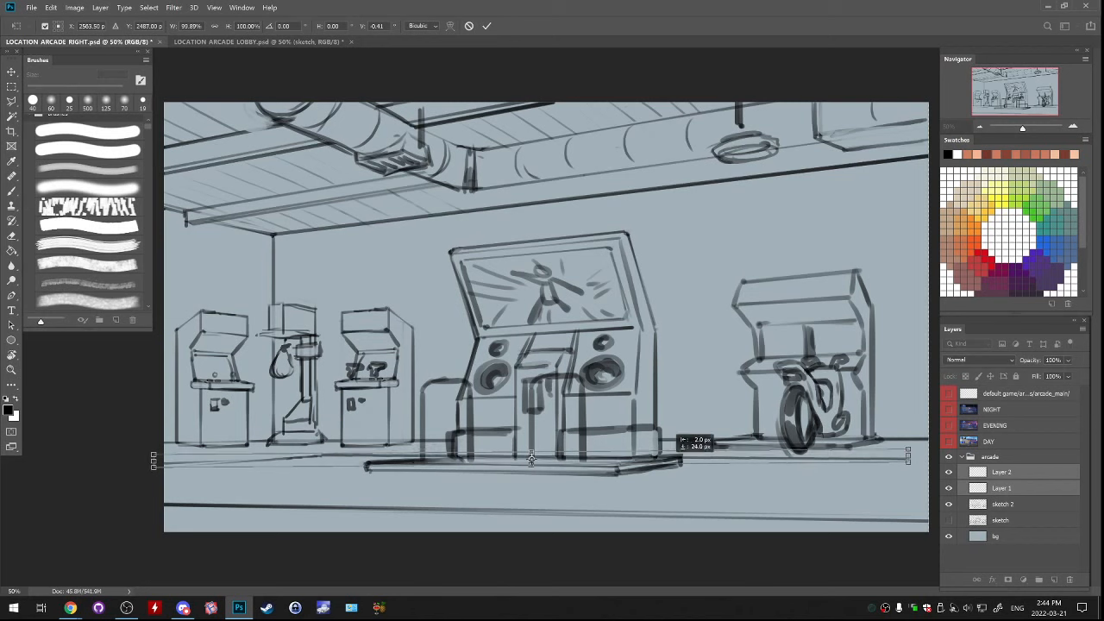
drag(532, 460, 532, 457)
key(Return)
key(b)
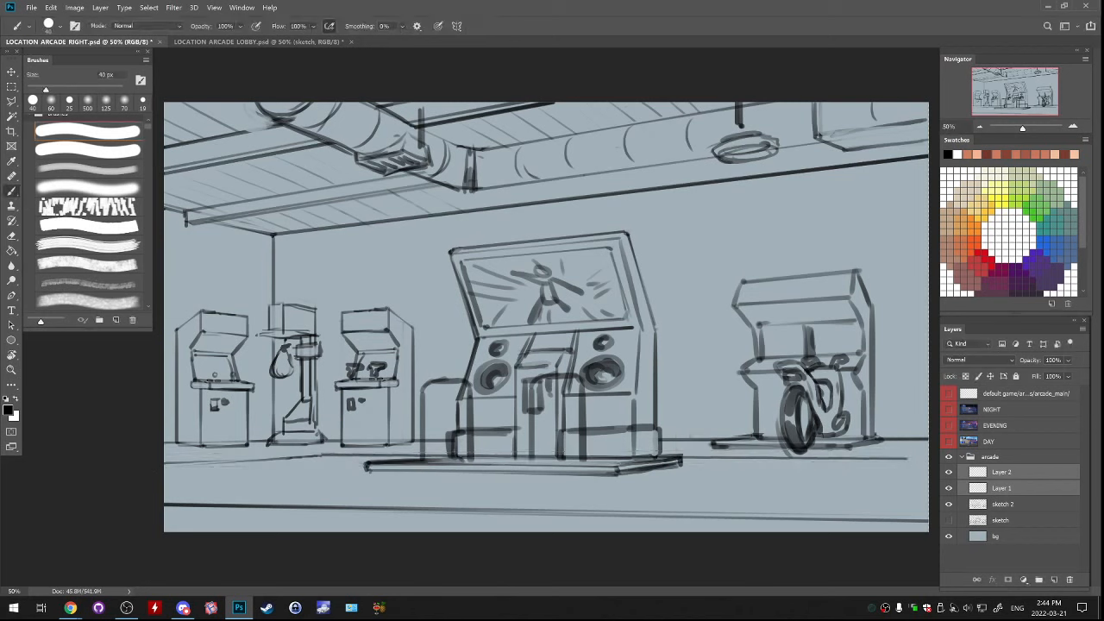
Select the left wall's part of Layer 1 with a marquee and transform its baseboard line to a flatter angle
click(1001, 472)
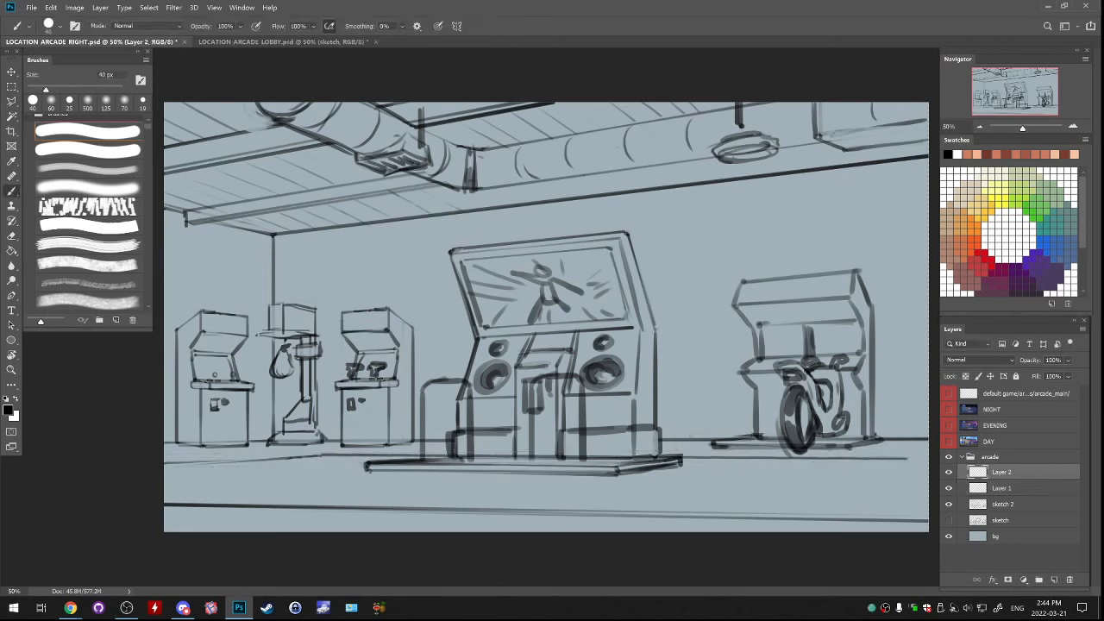
click(949, 472)
click(949, 472)
click(1001, 488)
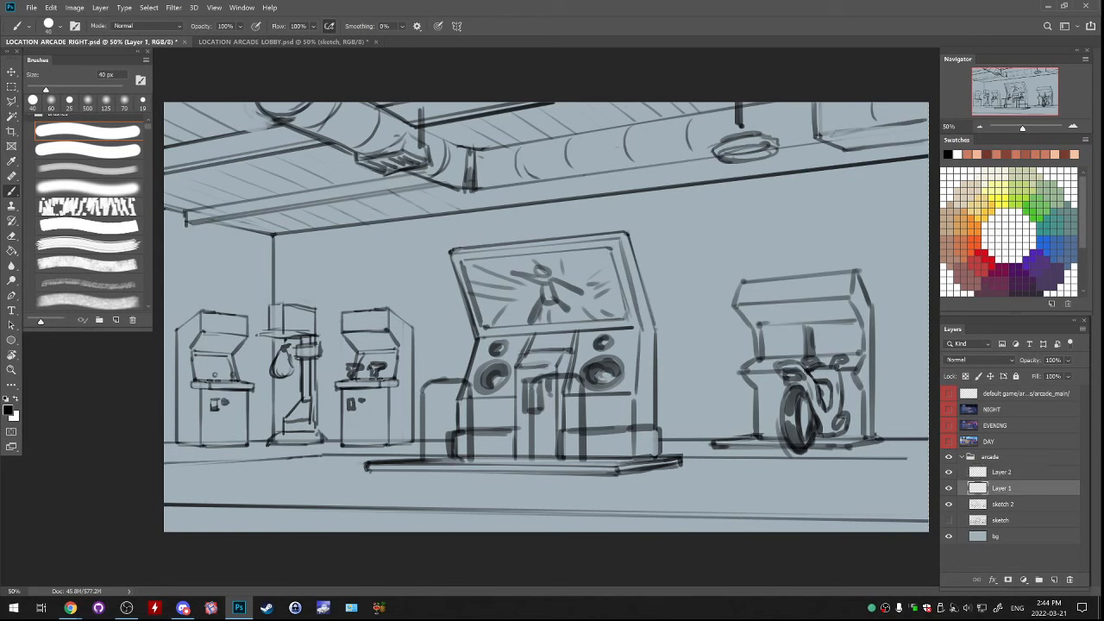
key(m)
mouse_move(164, 421)
mouse_down()
mouse_move(345, 472)
mouse_move(326, 508)
mouse_up()
key(ctrl+t)
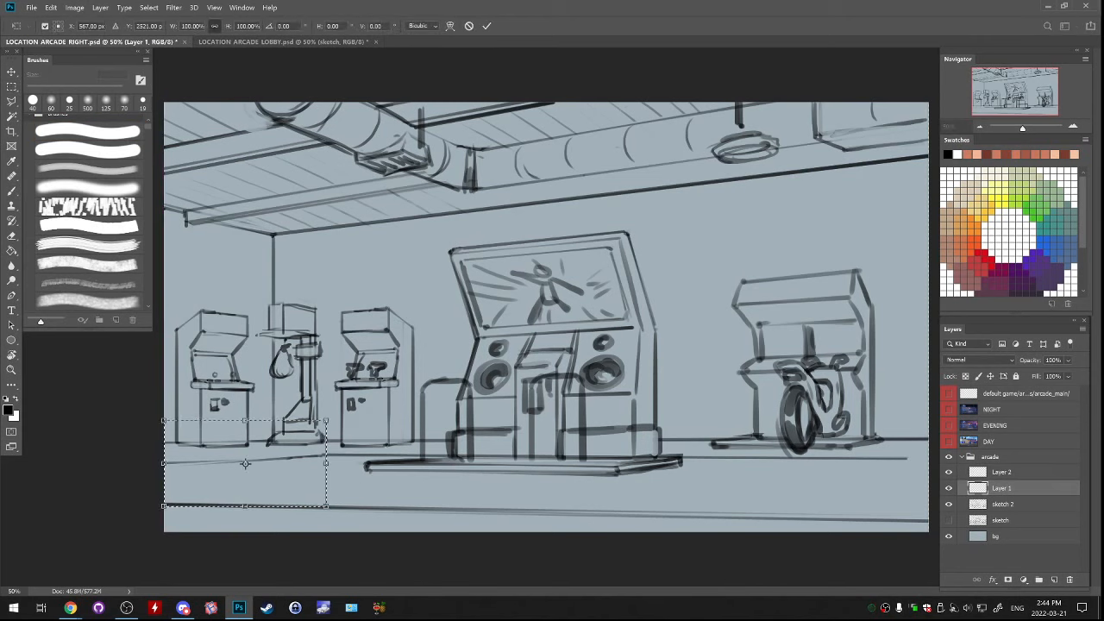
drag(164, 464, 162, 463)
drag(313, 442, 313, 439)
drag(162, 459, 162, 457)
key(Return)
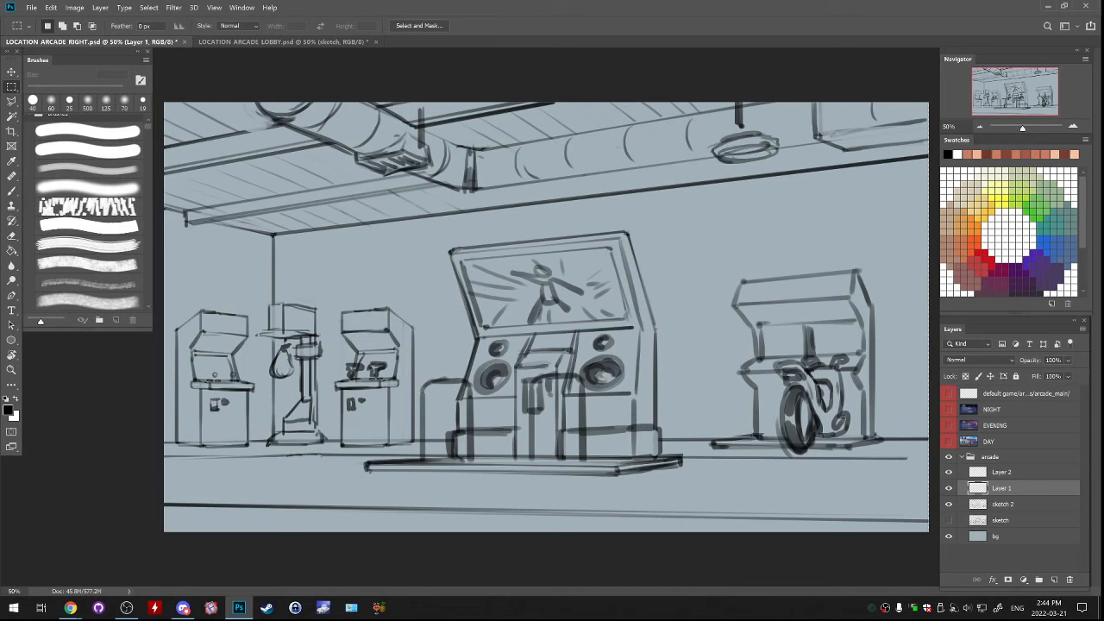
Adjust the back wall's baseboard line on Layer 2 with Free Transform, raising its far right end slightly
click(1001, 472)
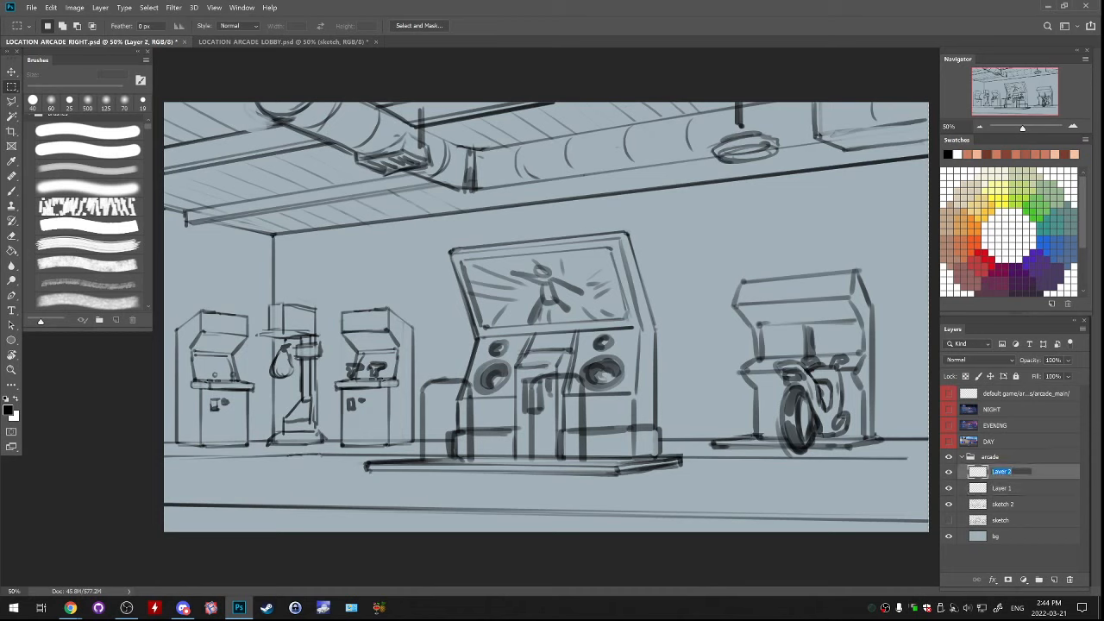
key(ctrl+t)
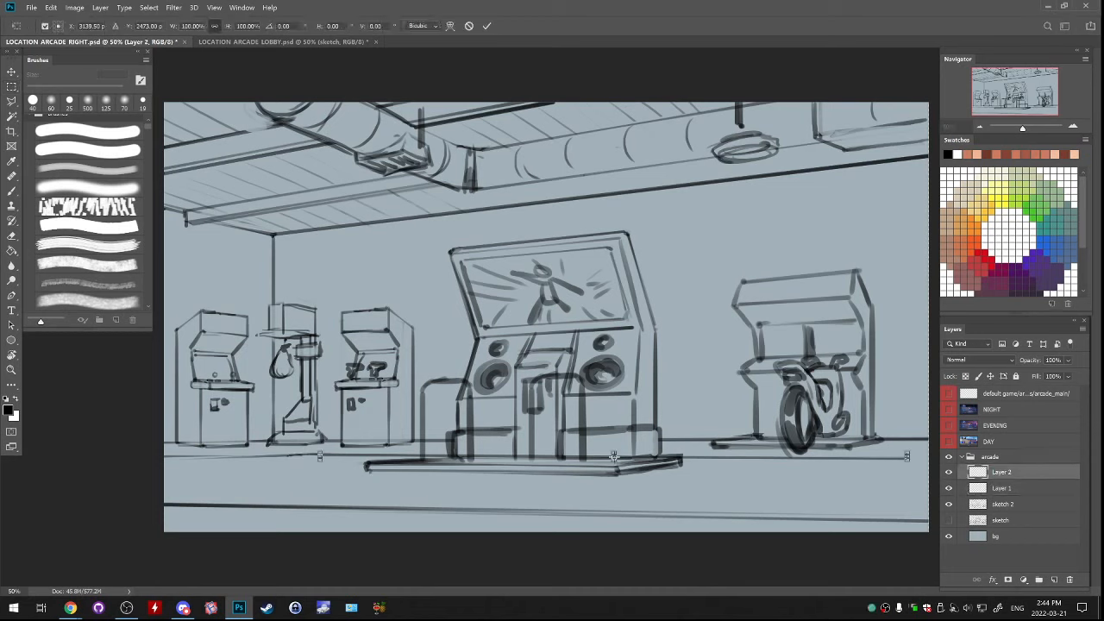
drag(930, 441, 931, 444)
key(Return)
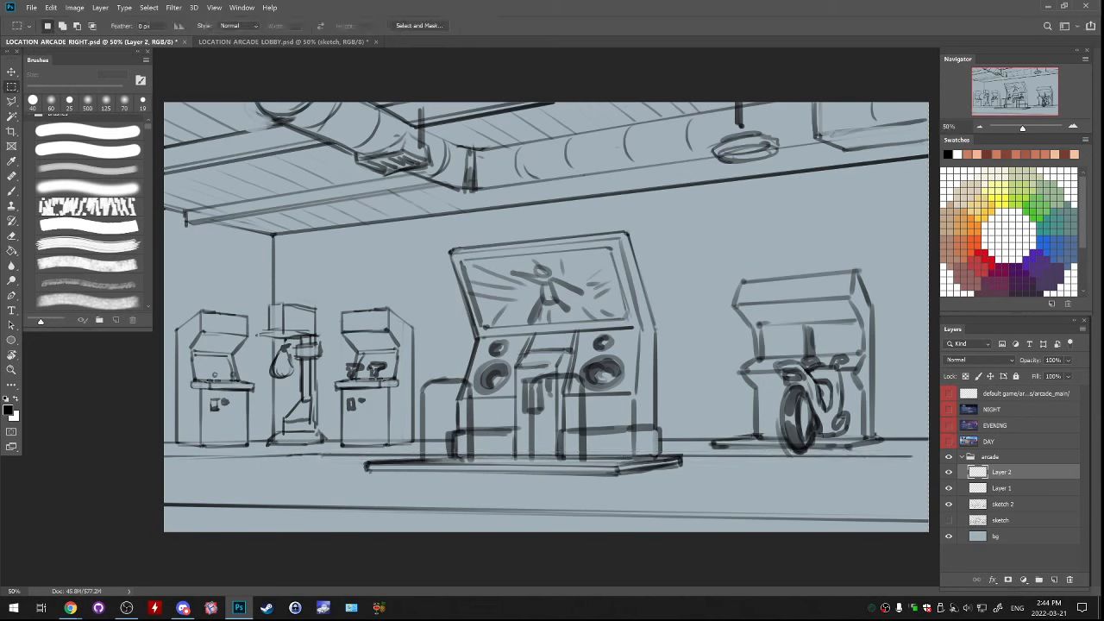
Brush a small perspective panel of diagonal and horizontal lines on the floor below the motorbike machine
key(e)
key(b)
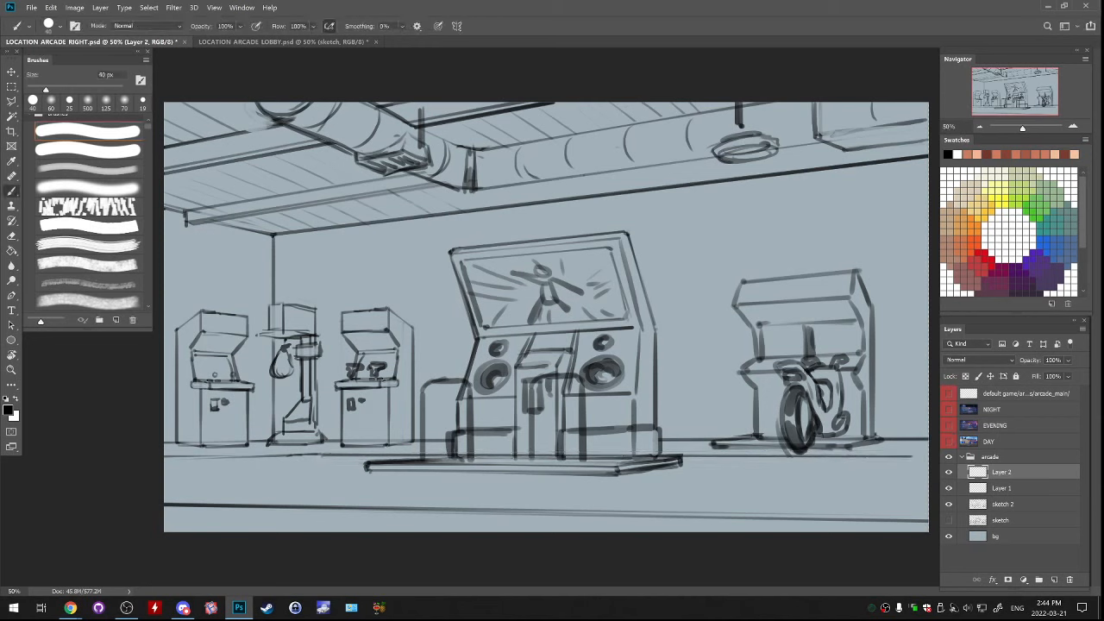
drag(822, 490, 893, 473)
drag(821, 460, 918, 456)
drag(822, 490, 928, 495)
drag(854, 488, 929, 486)
key(ctrl+z)
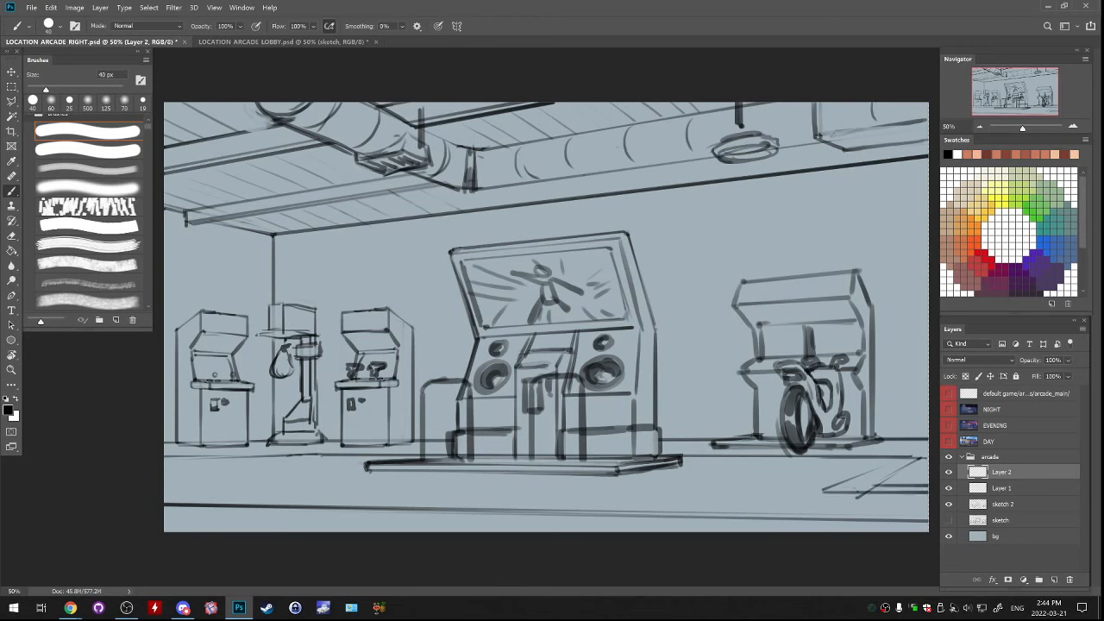
Try long horizontal lines across the foreground floor and undo them
drag(165, 486, 576, 487)
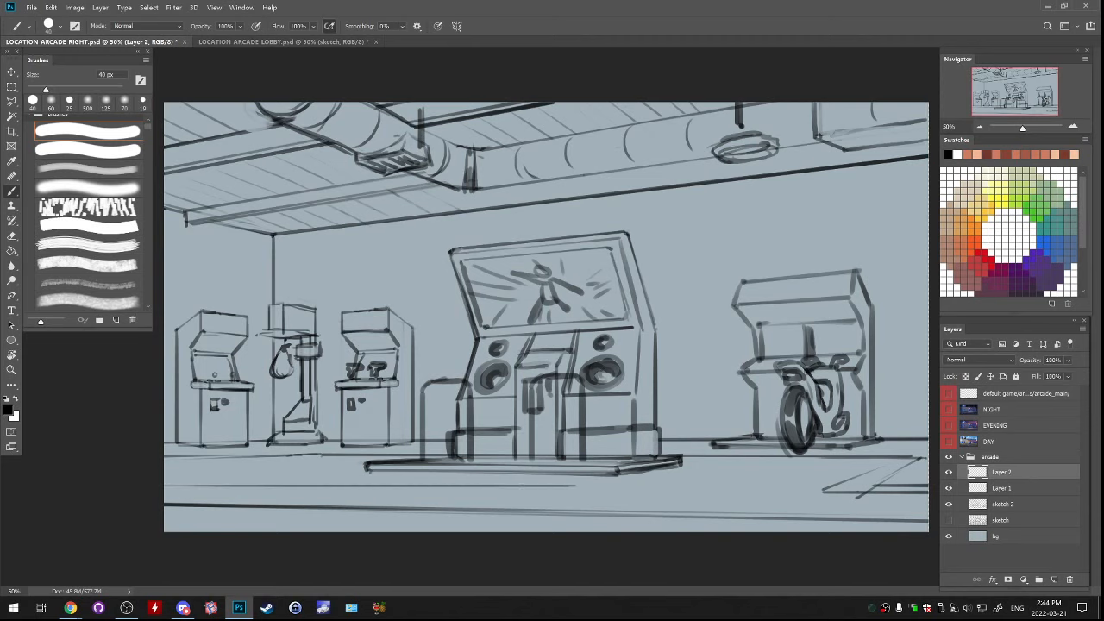
key(ctrl+z)
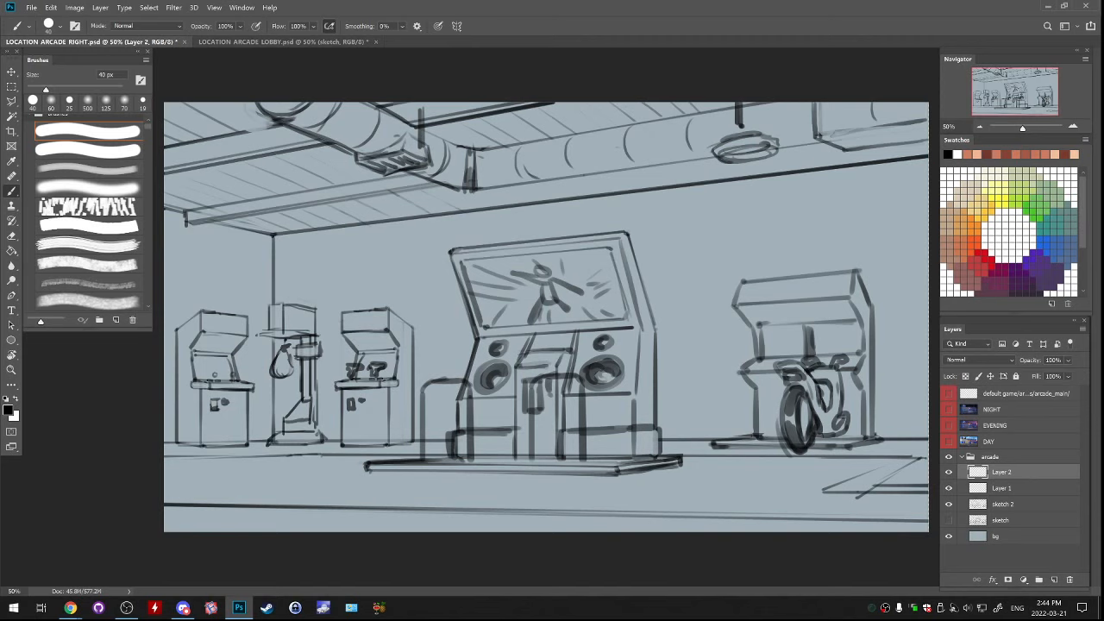
drag(312, 481, 902, 500)
key(ctrl+z)
key(ctrl+z)
Add another diagonal stroke to the floor panel and redraw the straight baseboard line along the back wall
drag(831, 493, 902, 462)
shift+click(307, 456)
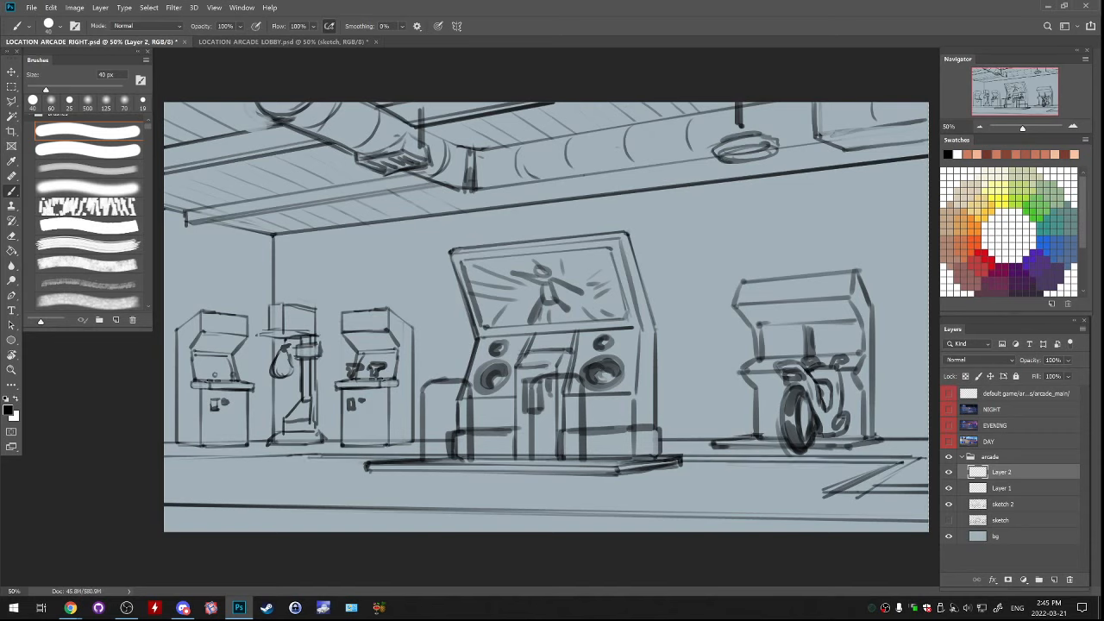
key(ctrl+z)
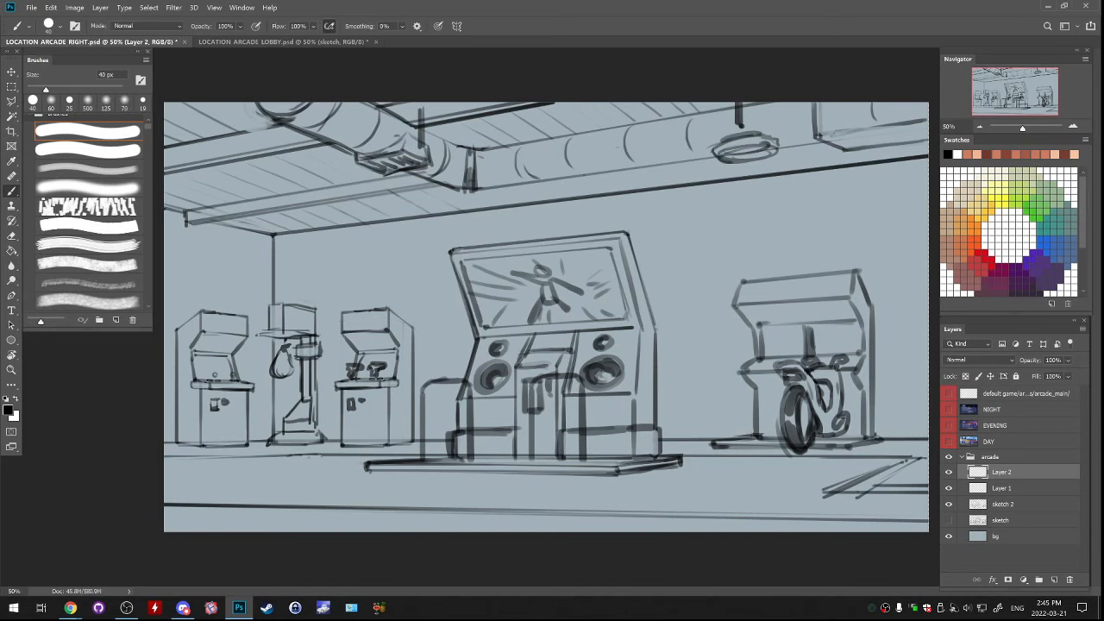
shift+click(308, 454)
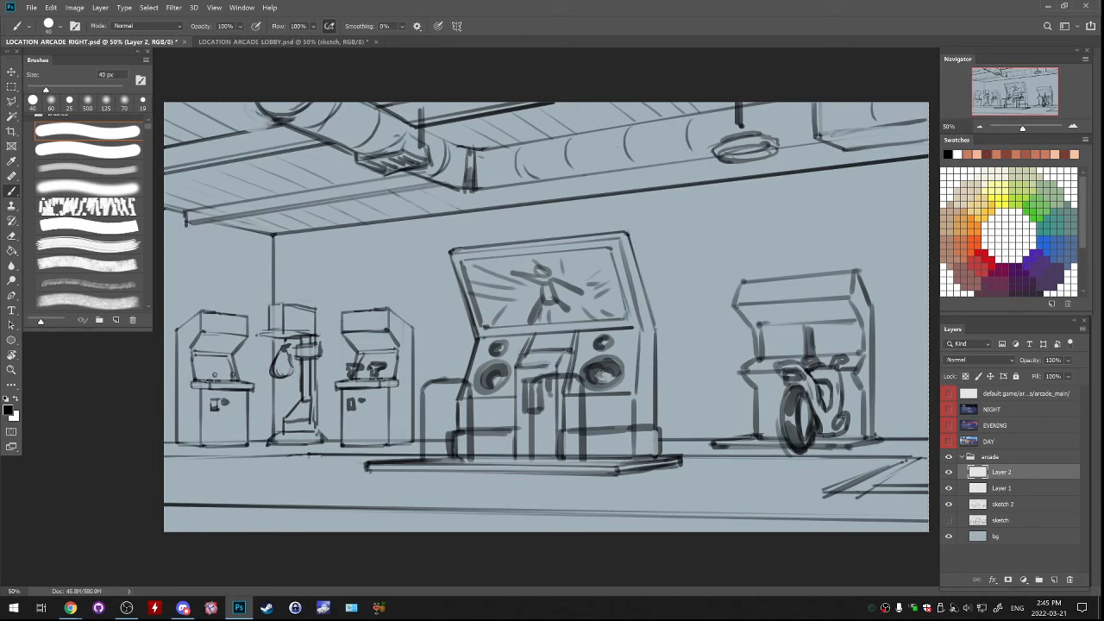
Merge Layer 1 and Layer 2, check the merged lines by toggling their visibility and nudge them slightly upward
key(e)
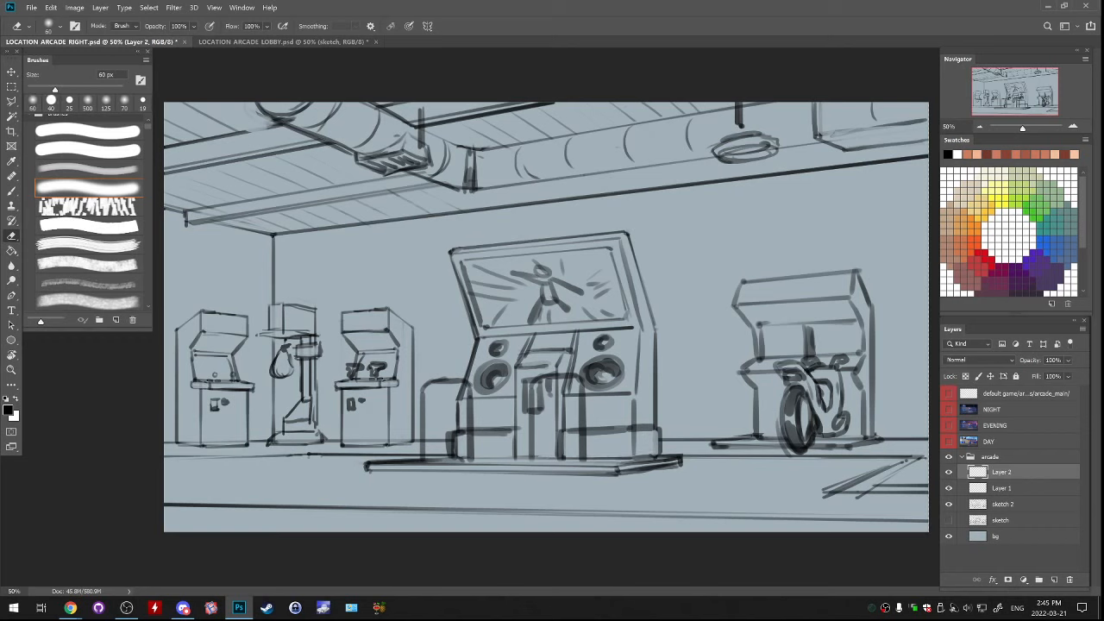
shift+click(1001, 488)
key(ctrl+e)
click(949, 472)
click(949, 472)
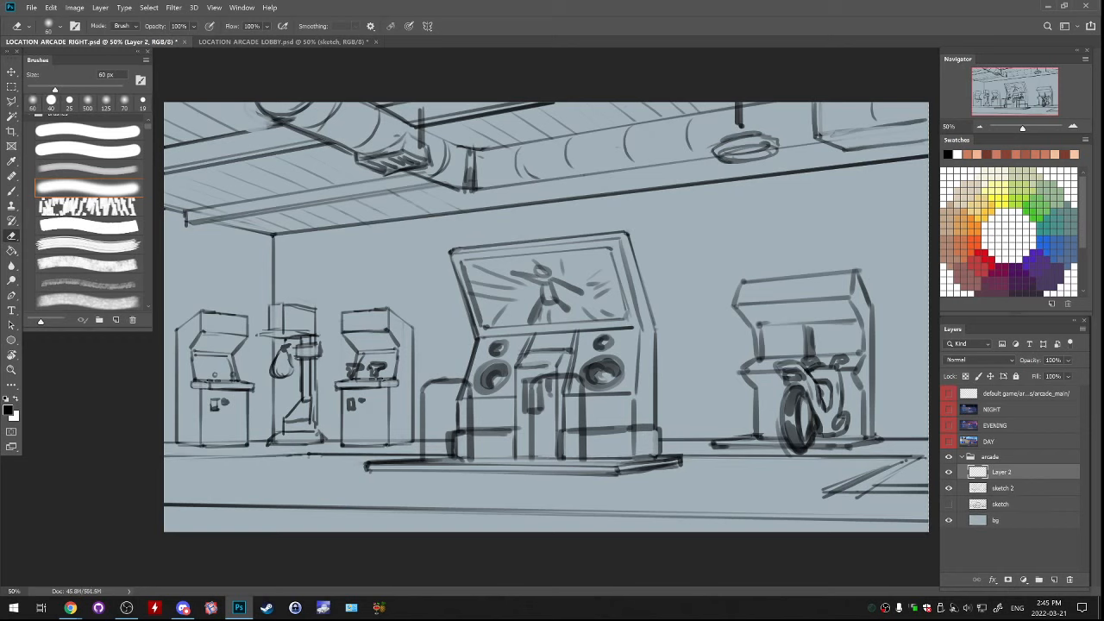
drag(861, 505, 861, 501)
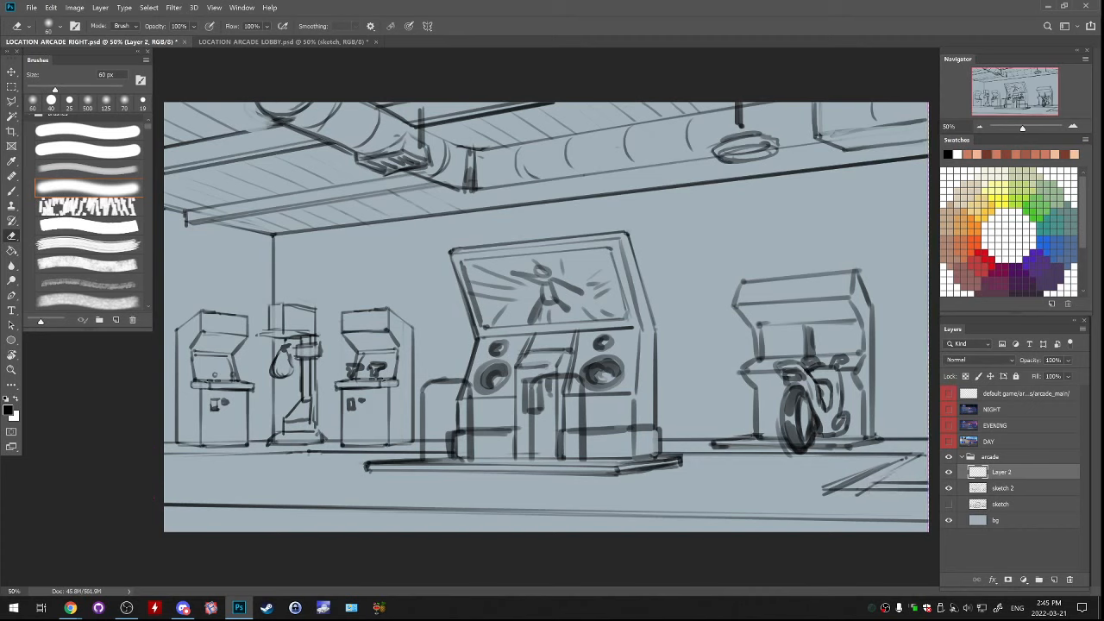
Redraw the left wall's baseboard line with the Brush so it meets the back wall line, undoing the surplus strokes
key(b)
drag(164, 459, 316, 450)
drag(165, 458, 267, 454)
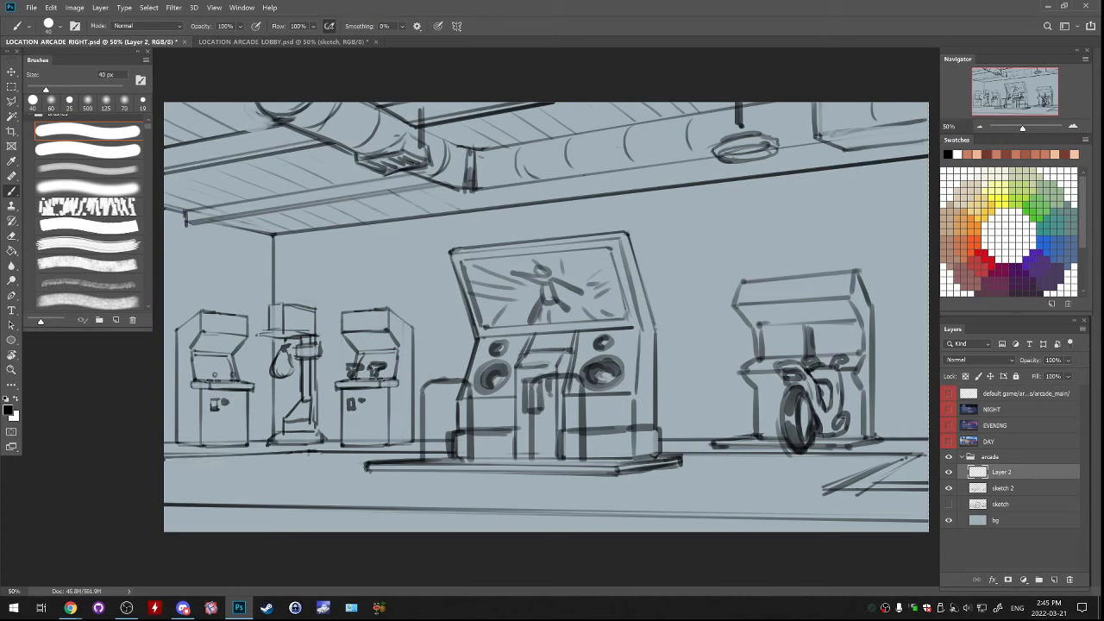
drag(165, 458, 337, 453)
key(e)
key(b)
key(ctrl+z)
key(ctrl+z)
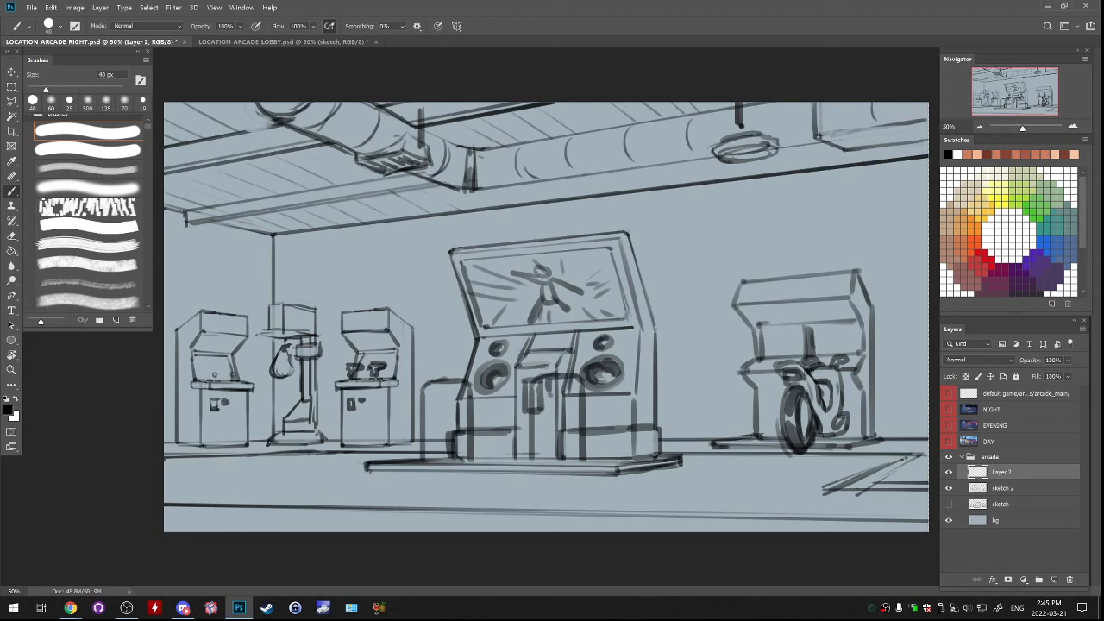
Erase the baseboard line where it crosses the central machine and merge Layer 2 into sketch 2
key(e)
drag(520, 455, 536, 454)
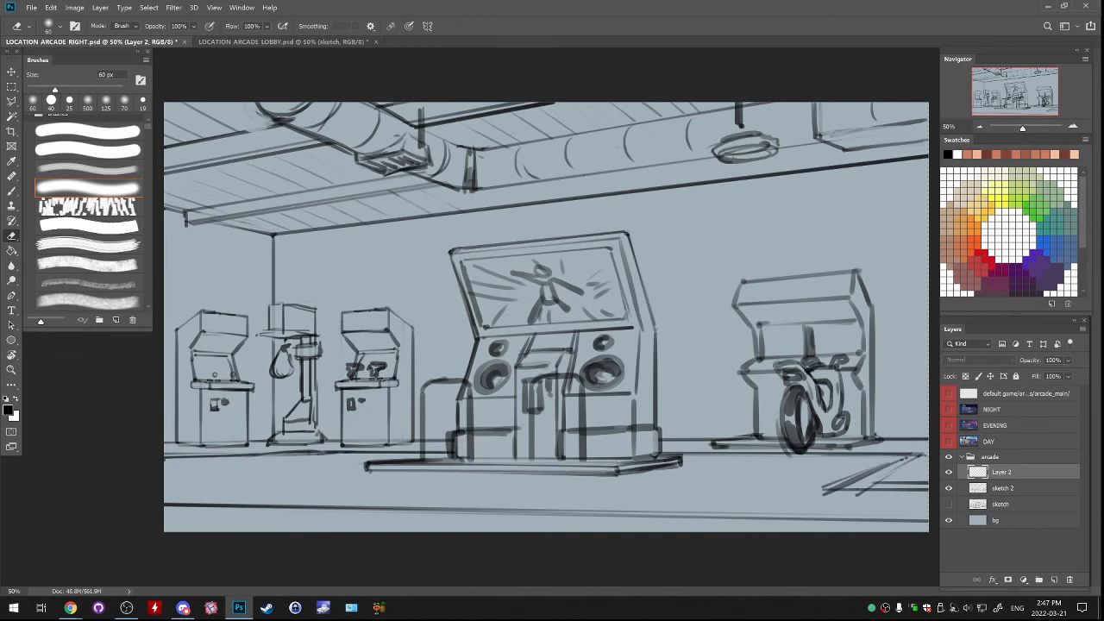
key(Delete)
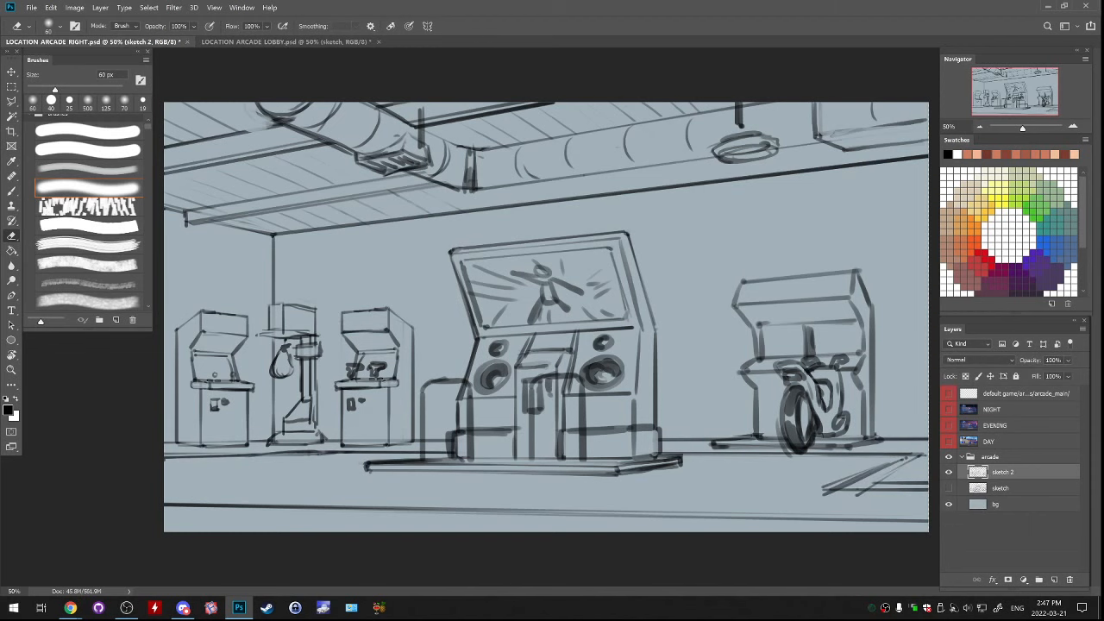
Compare the sketch and sketch 2 layers by toggling their visibility, delete the old sketch layer and make sketch 2 active
click(949, 472)
click(948, 488)
click(949, 488)
click(1000, 488)
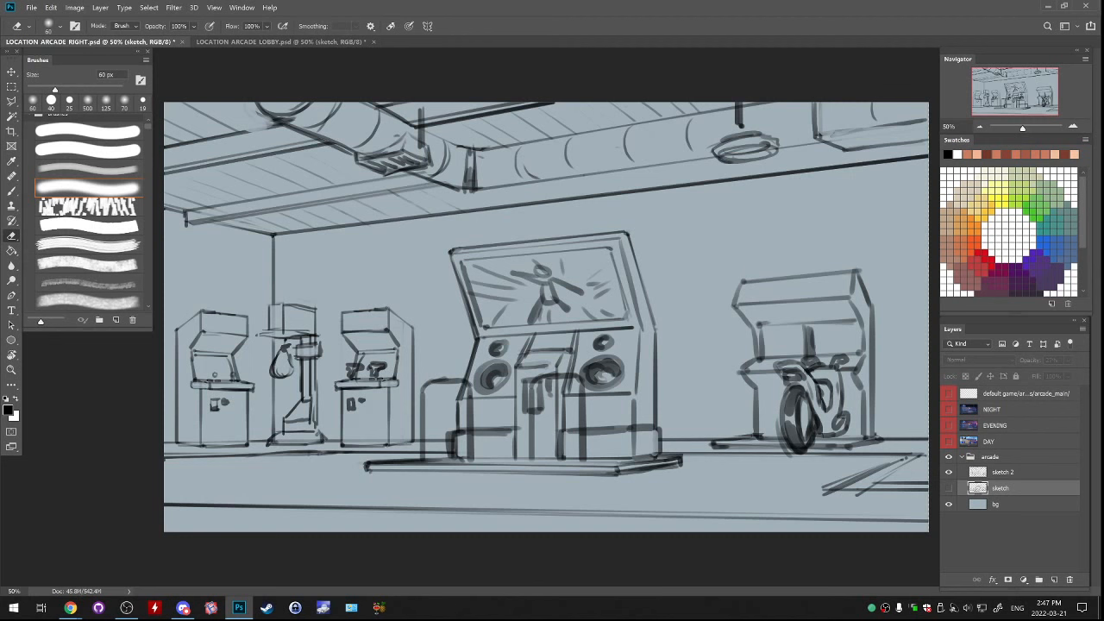
click(948, 473)
click(949, 488)
click(949, 472)
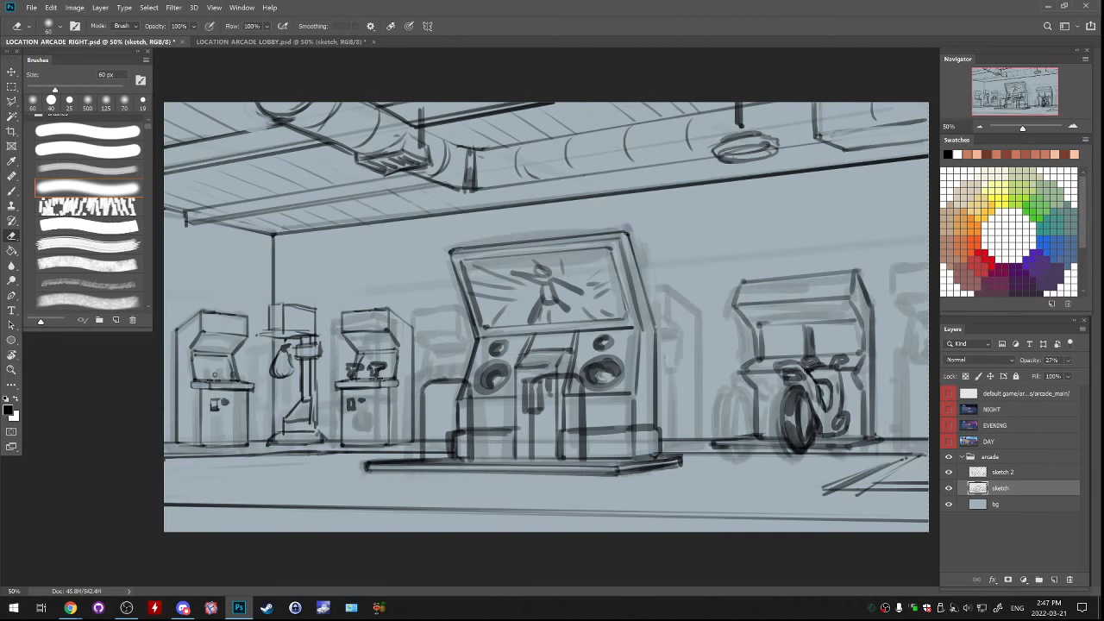
drag(1018, 488, 1069, 580)
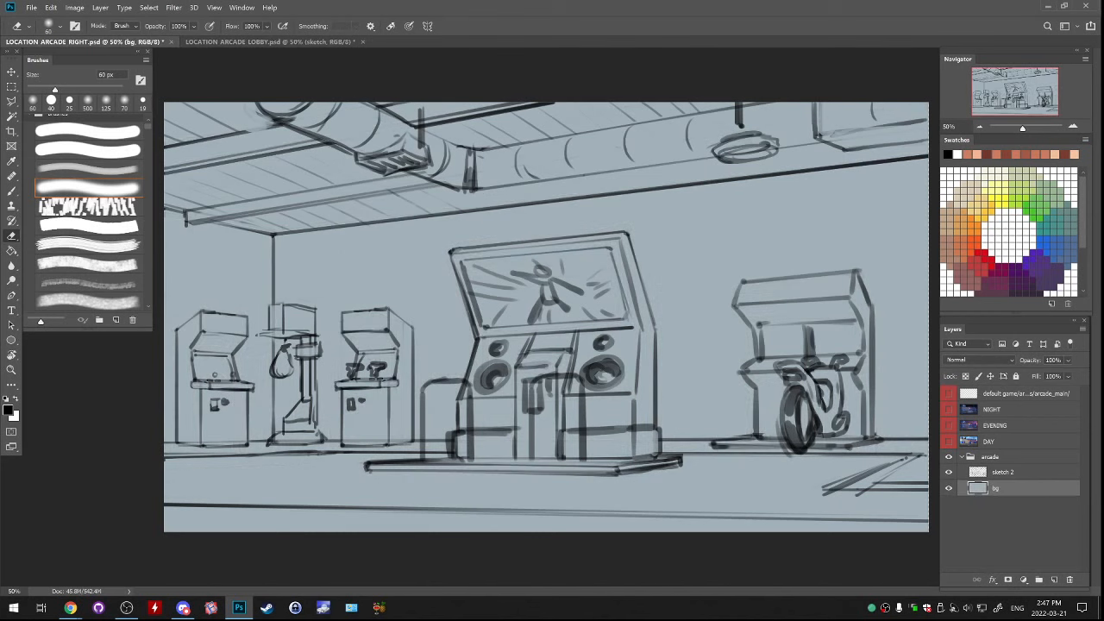
click(1003, 473)
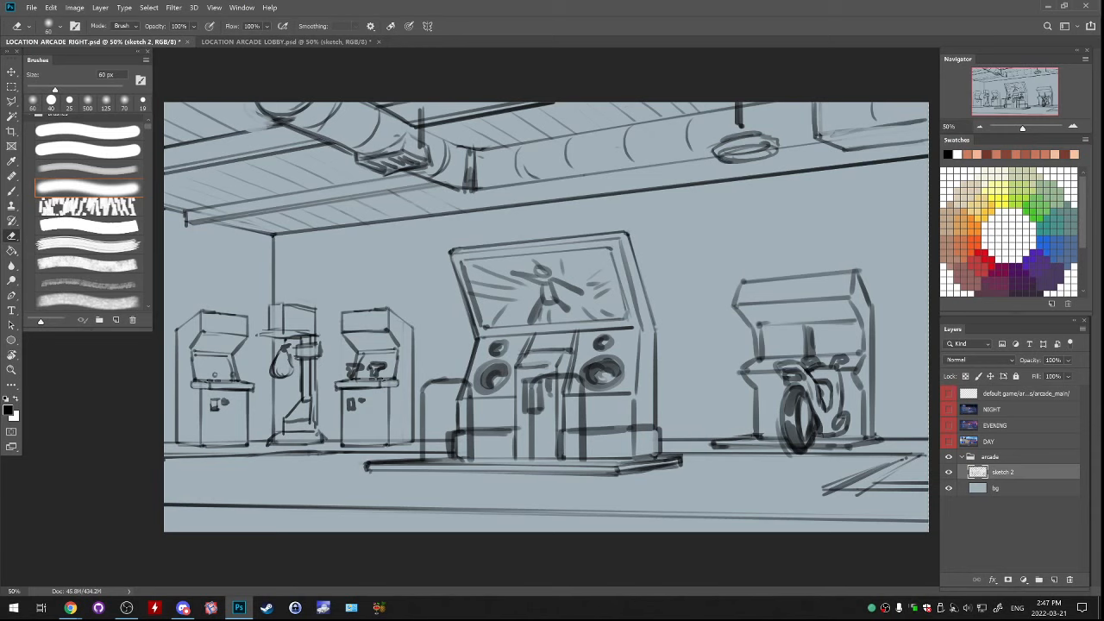
key(b)
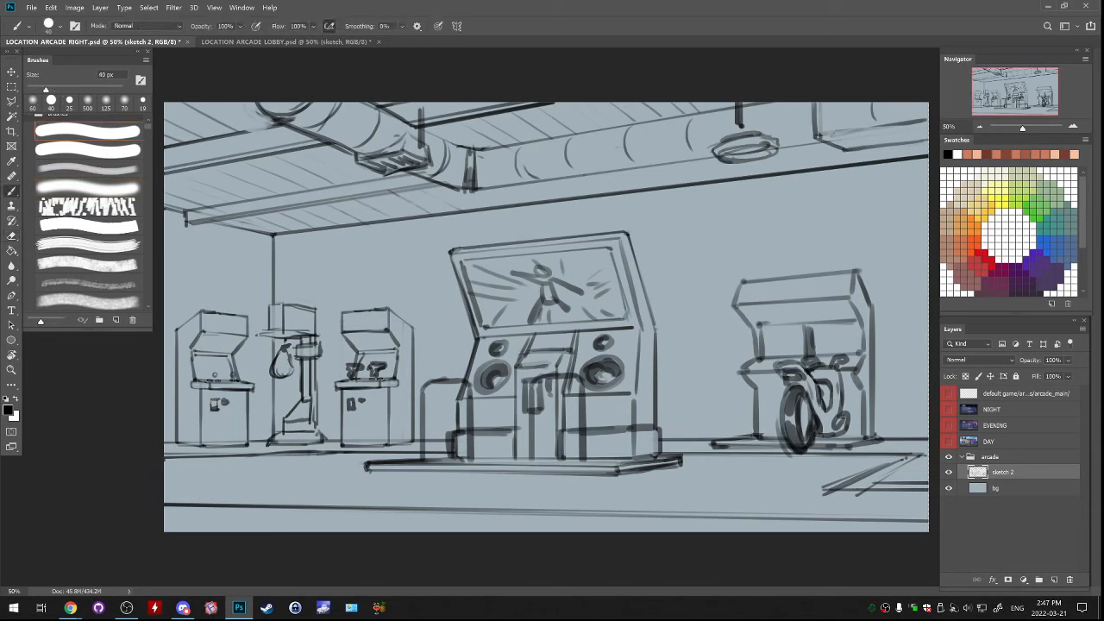
drag(376, 335, 358, 408)
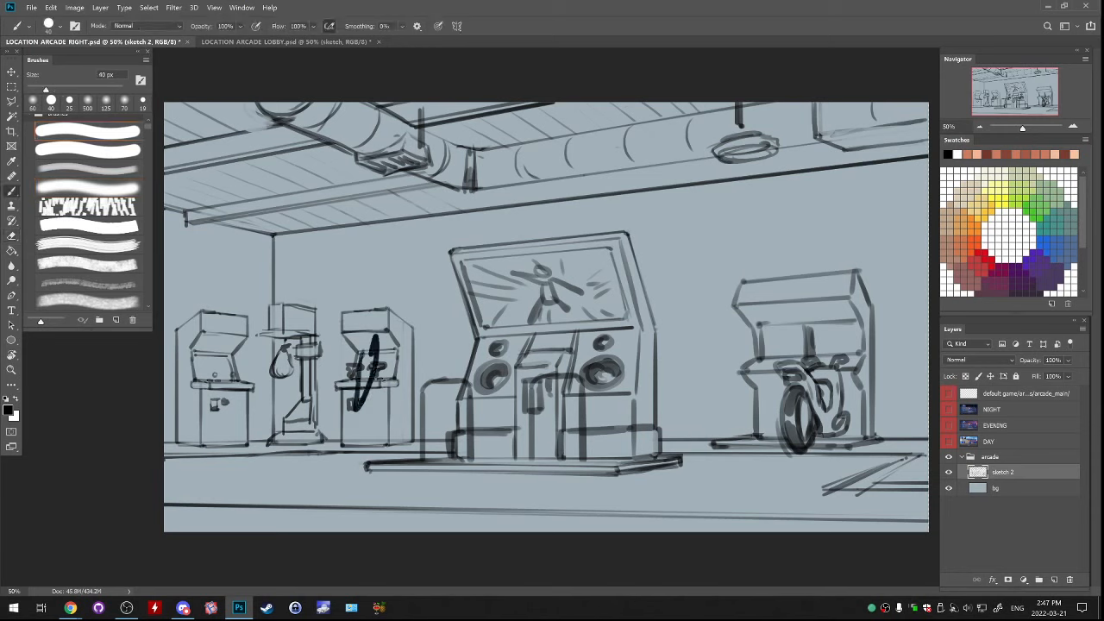
key(ctrl+z)
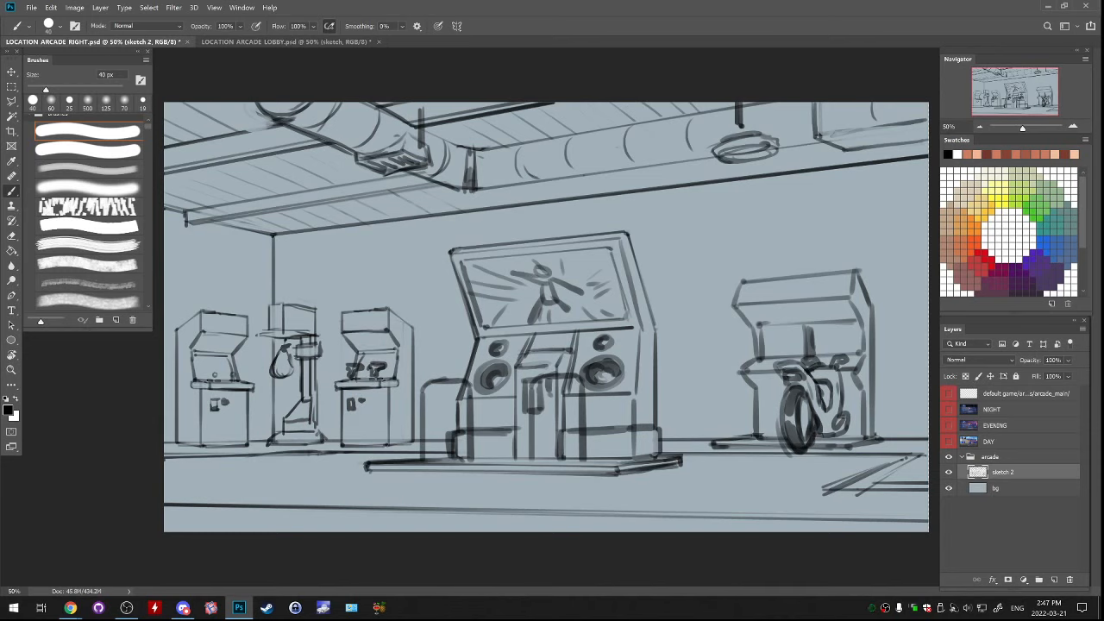
Mark the two small cabinets, the central machine and the motorcycle machine with green check marks on a new layer, using a 60 px brush
key(bracketright)
key(bracketright)
click(1036, 211)
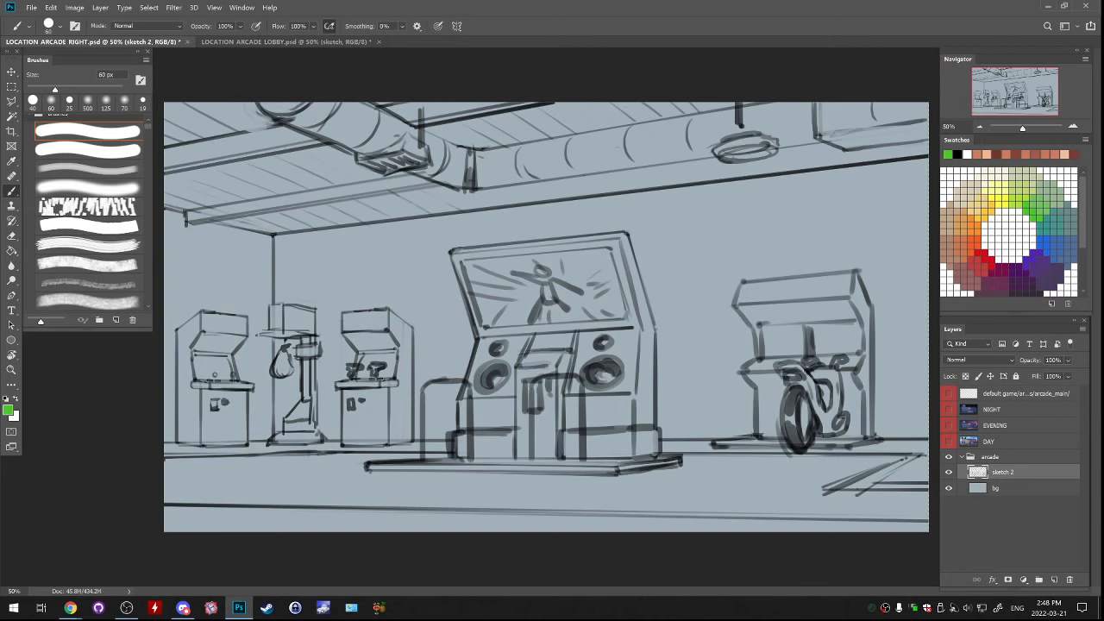
click(1054, 579)
drag(787, 238, 809, 226)
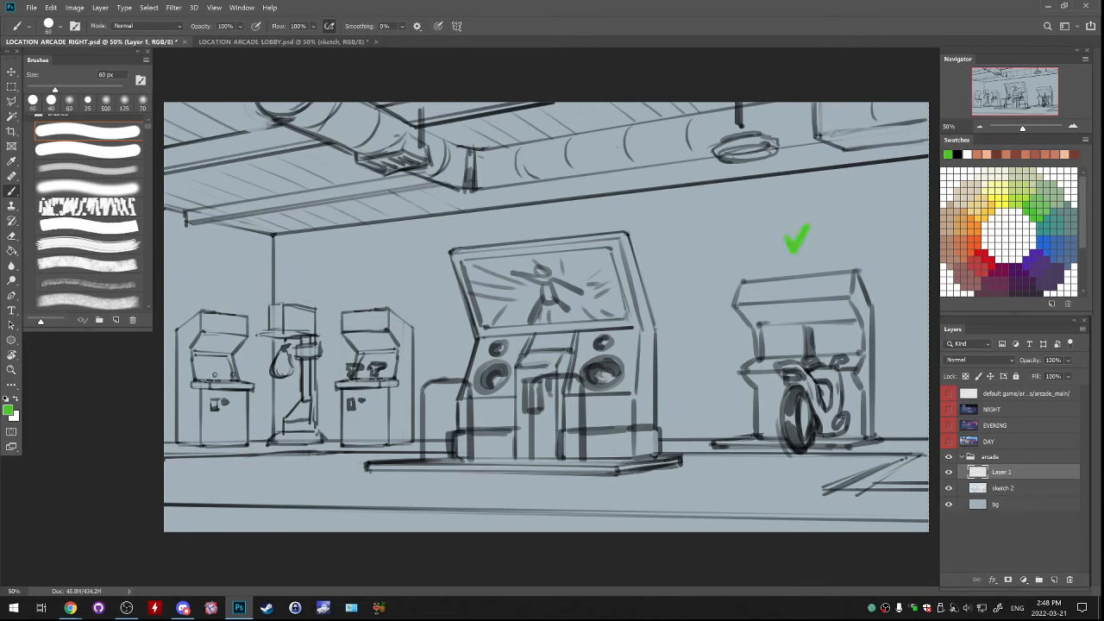
drag(538, 222, 565, 207)
drag(214, 293, 245, 270)
drag(366, 293, 401, 259)
Try marking the punching-bag machine with a red cross, undo it and delete the layer of marks
drag(307, 280, 273, 336)
key(ctrl+z)
click(975, 266)
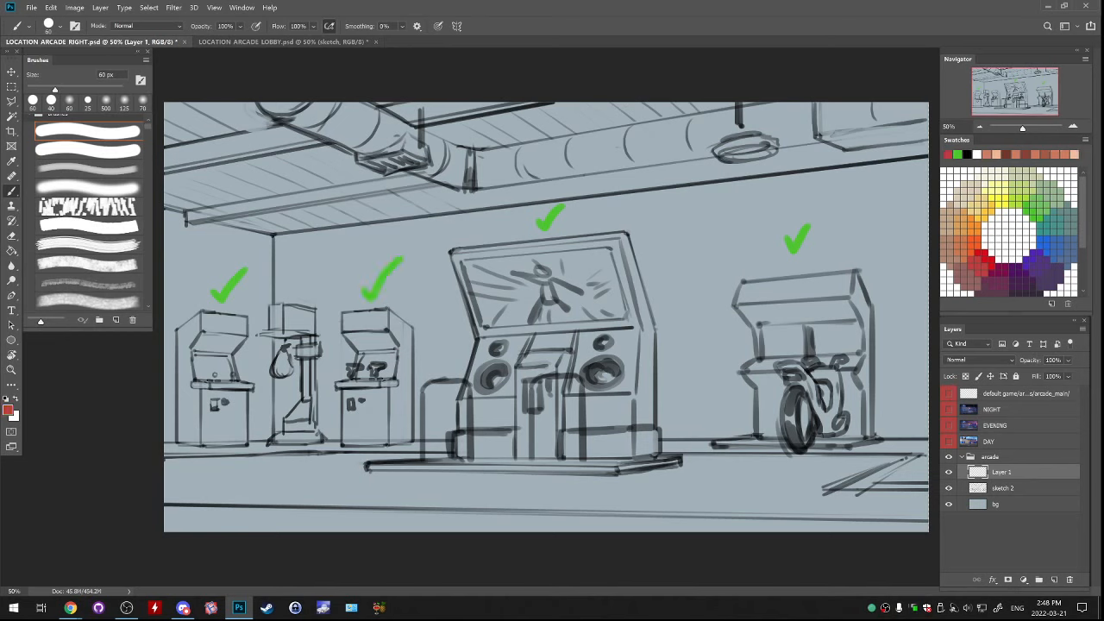
drag(288, 273, 314, 290)
drag(312, 273, 290, 292)
key(ctrl+z)
key(ctrl+z)
key(l)
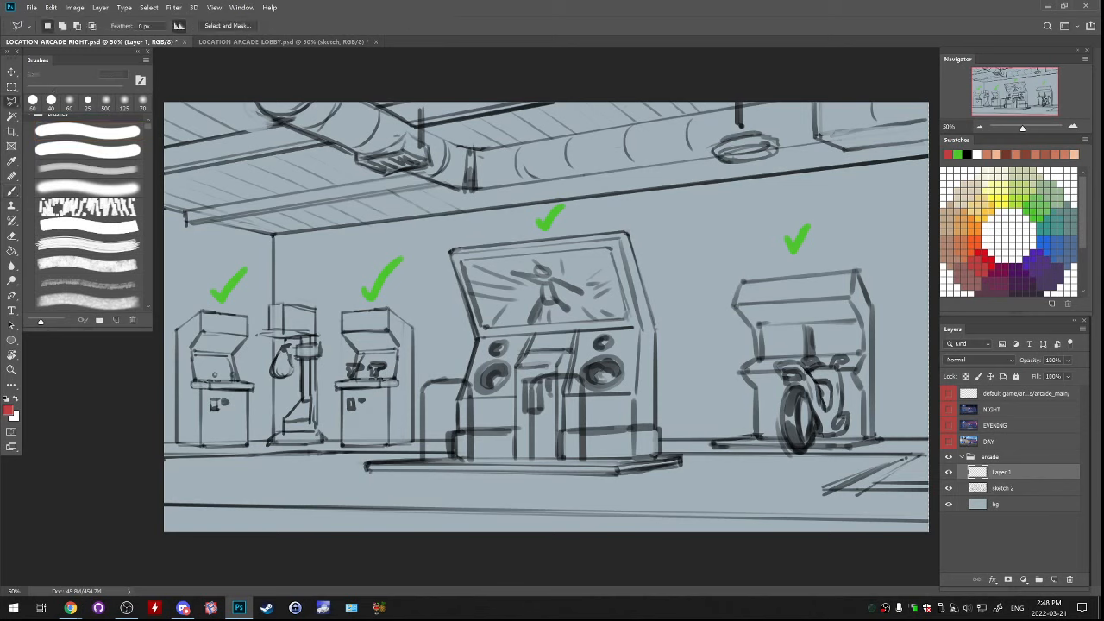
drag(1035, 472, 1069, 580)
Lasso the central dance machine with its base and top corner on sketch 2, move it slightly right and deselect
mouse_move(486, 228)
mouse_down()
mouse_move(441, 235)
mouse_move(417, 455)
mouse_move(355, 466)
mouse_move(396, 481)
mouse_move(667, 483)
mouse_move(687, 459)
mouse_move(668, 447)
mouse_move(666, 319)
mouse_move(558, 221)
mouse_move(488, 226)
mouse_up()
click(440, 235)
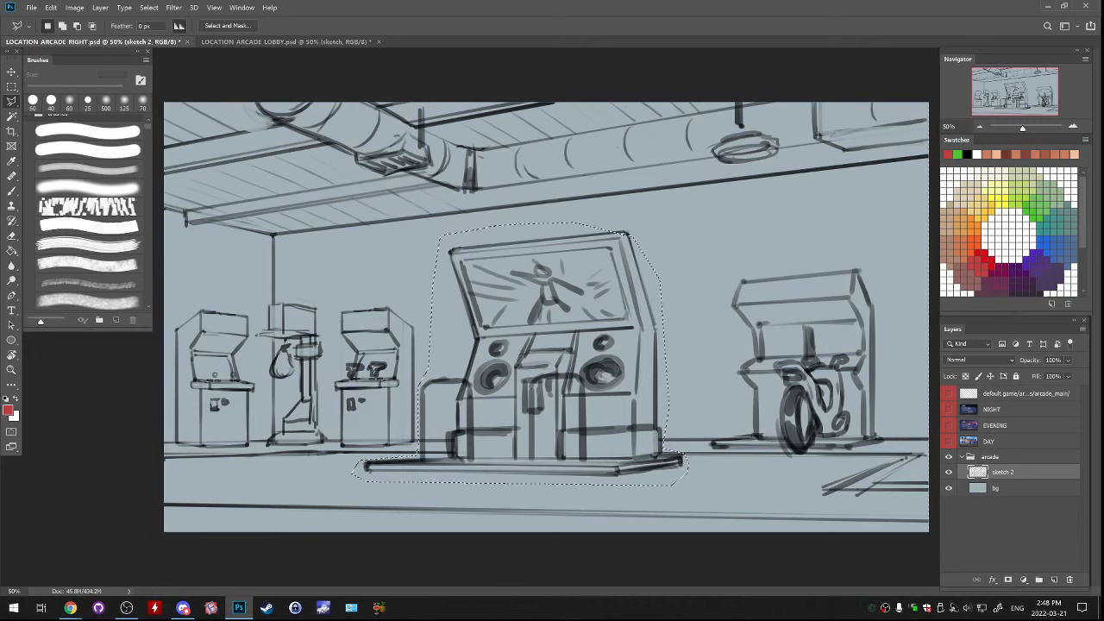
shift+click(573, 226)
click(611, 220)
click(653, 233)
click(646, 261)
click(597, 257)
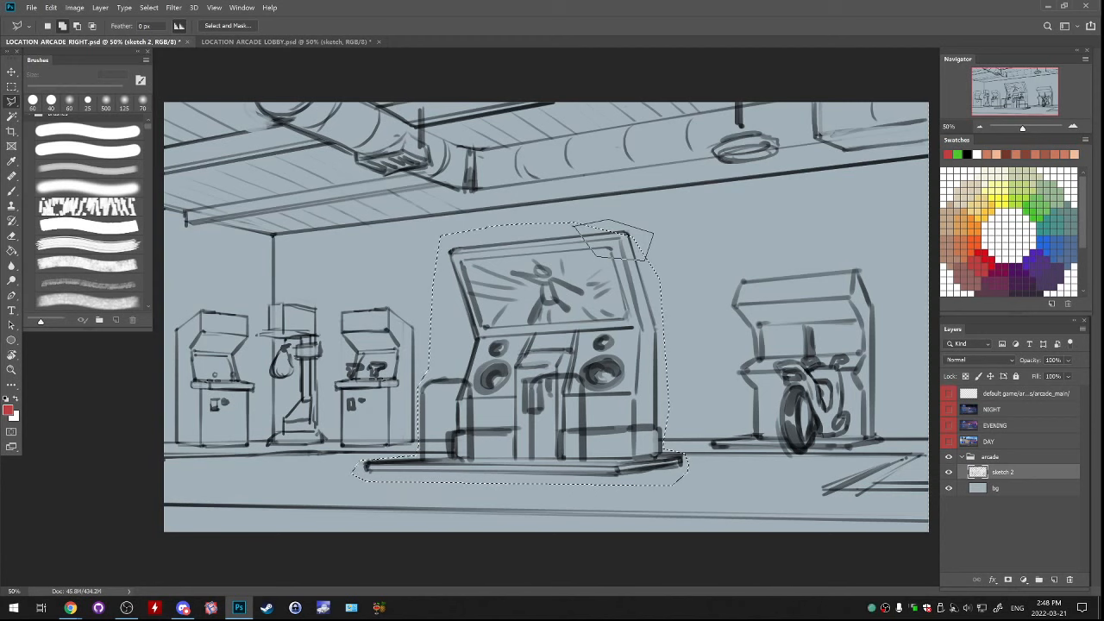
click(574, 226)
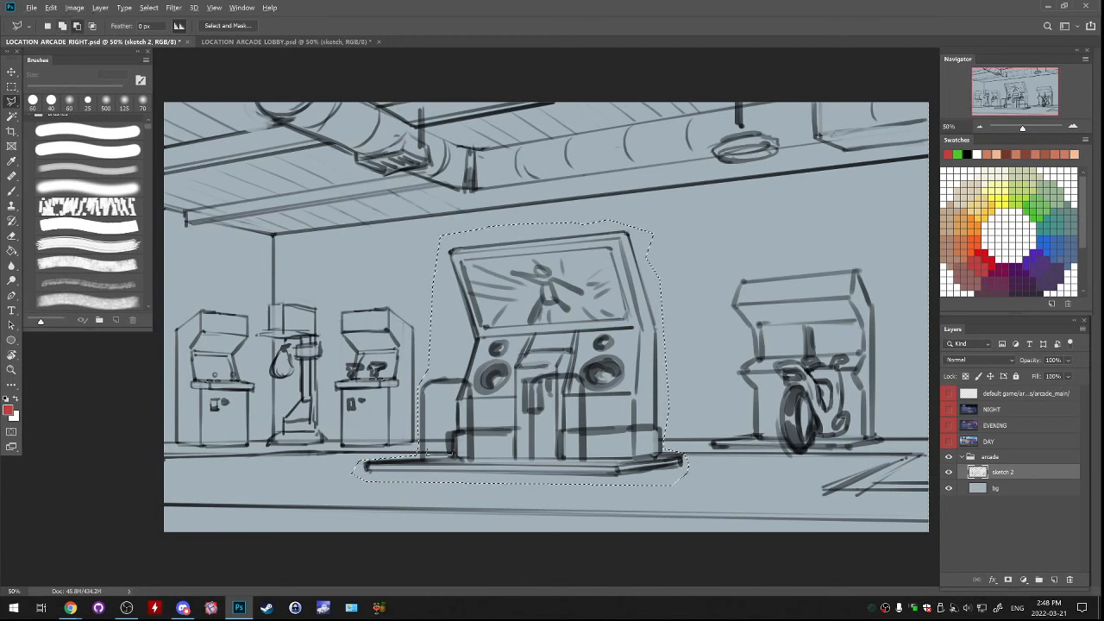
drag(513, 414, 549, 410)
key(ctrl+z)
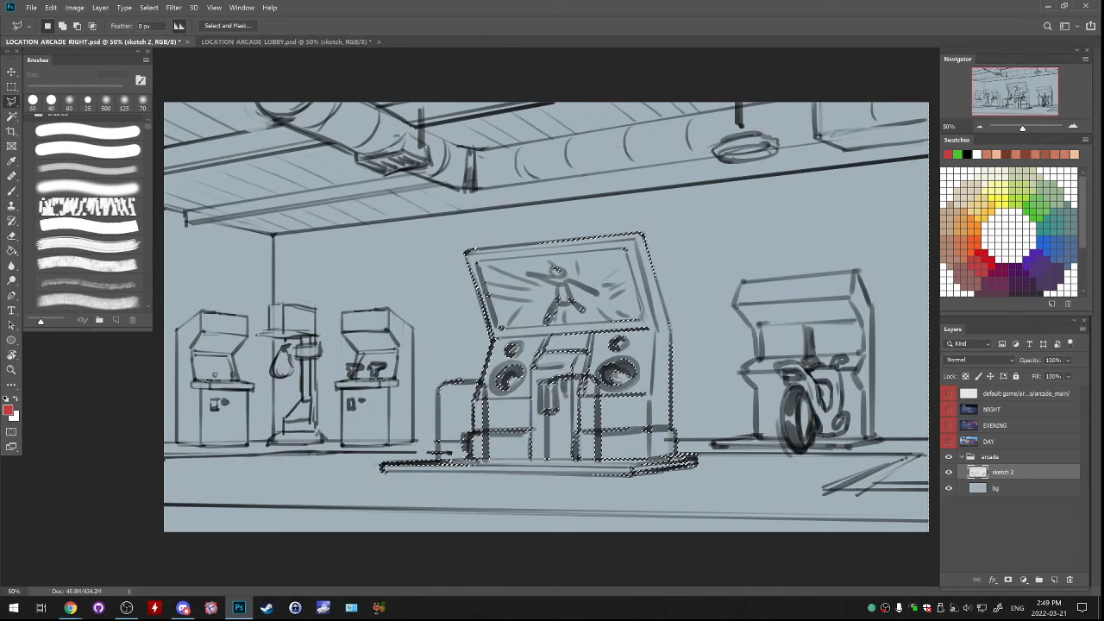
key(ctrl+d)
Try red brush strokes beside the central machine and undo them
key(b)
mouse_move(451, 309)
mouse_down()
mouse_move(488, 308)
mouse_move(447, 359)
mouse_up()
key(ctrl+z)
key(ctrl+z)
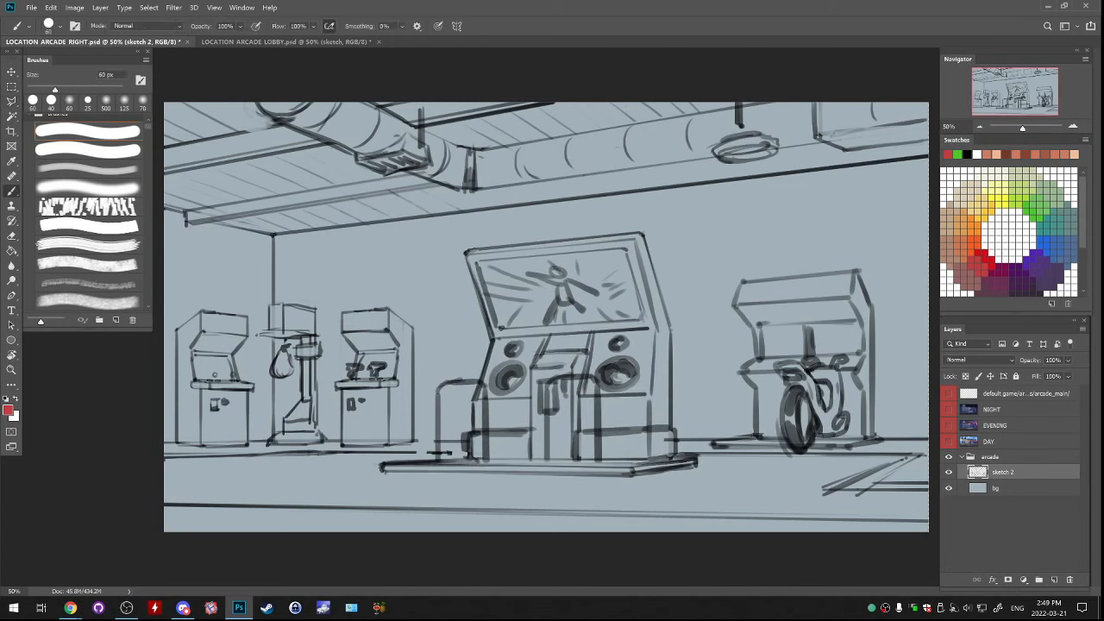
key(ctrl+z)
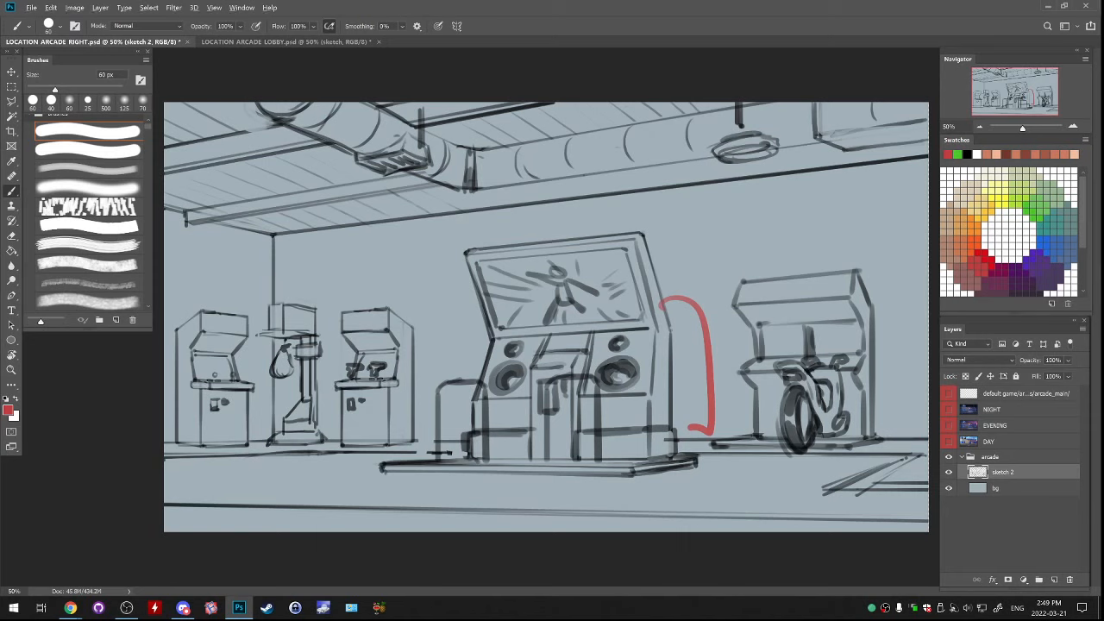
key(ctrl+z)
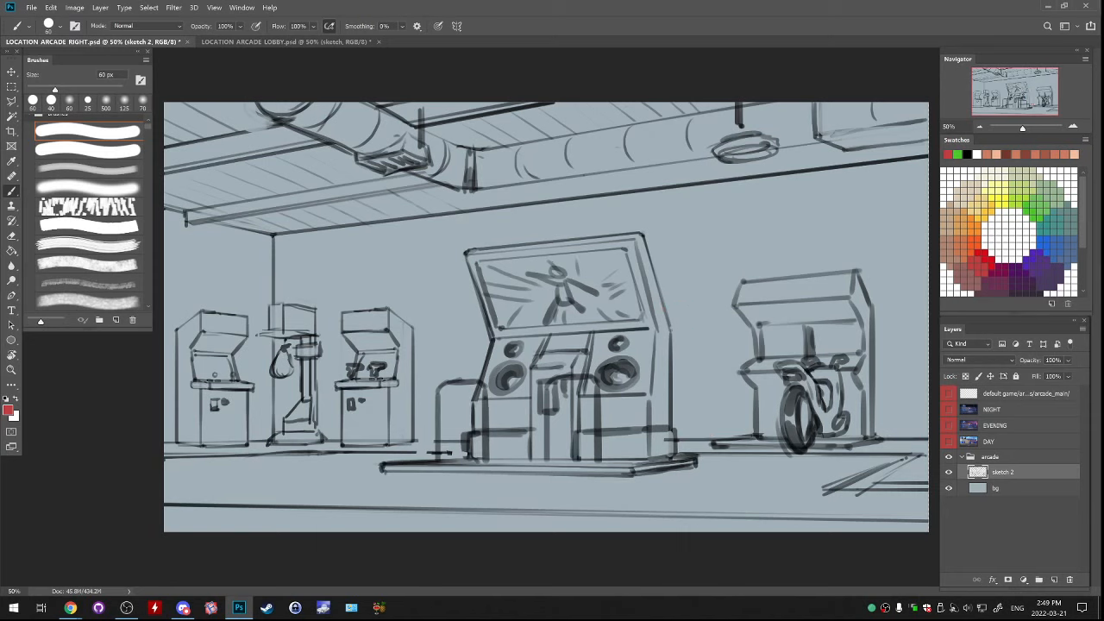
Lasso the small cabinet nearest the central machine, shift it slightly right, deselect and save the document
key(l)
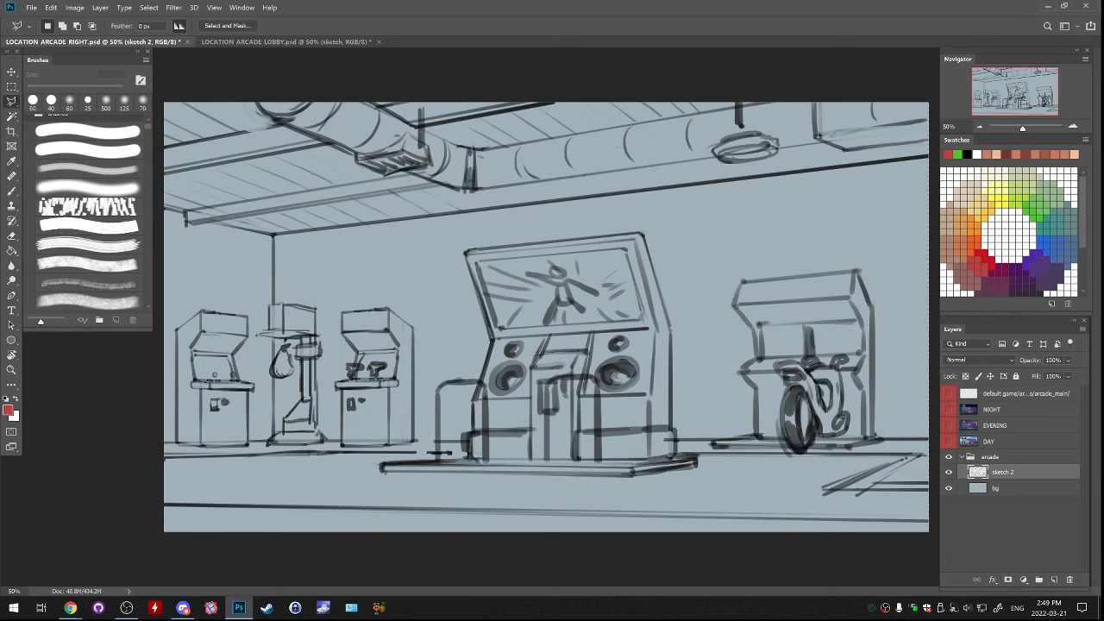
mouse_move(408, 289)
mouse_down()
mouse_move(352, 289)
mouse_move(333, 423)
mouse_up()
mouse_move(413, 449)
mouse_down()
mouse_move(433, 345)
mouse_move(408, 289)
mouse_up()
drag(394, 330, 396, 330)
key(ctrl+d)
key(ctrl+s)
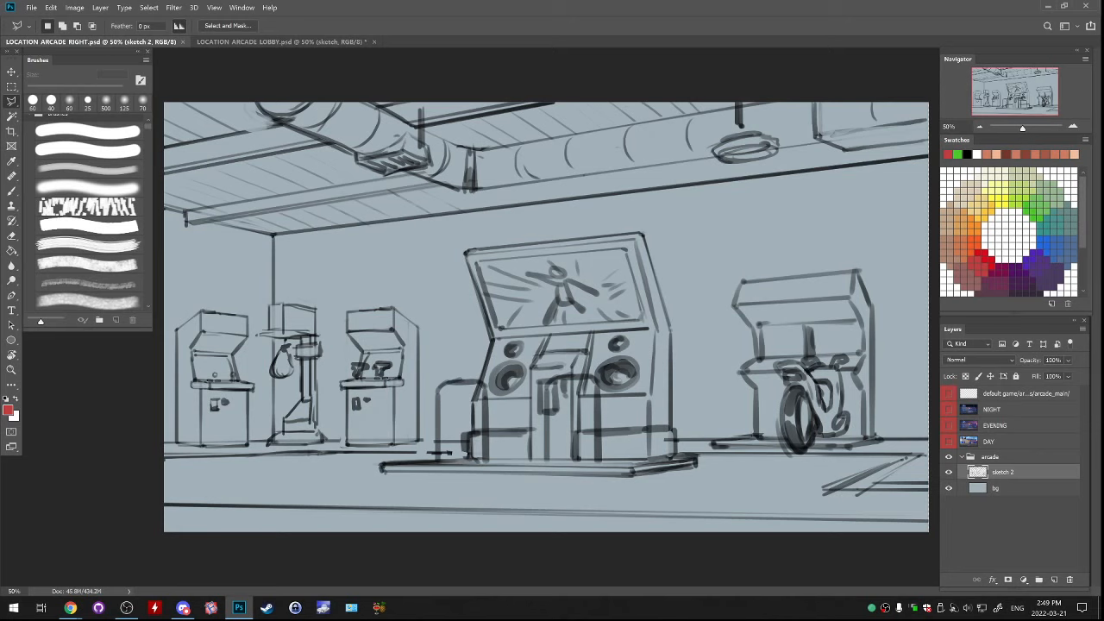
Add a new layer directly above bg and name it walls
click(996, 488)
click(1054, 580)
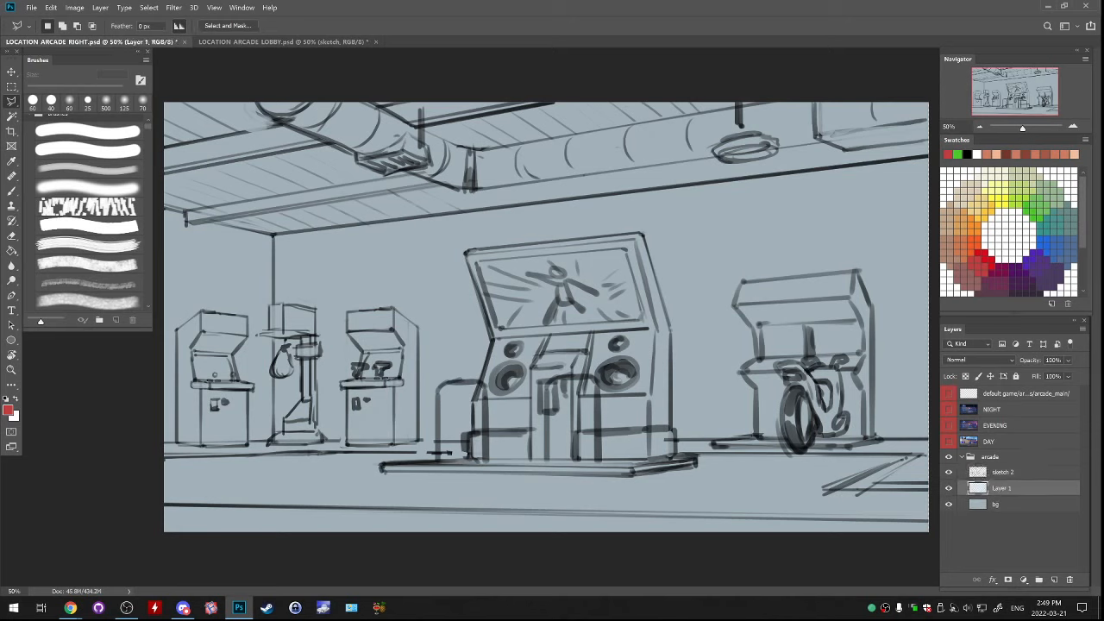
double_click(1001, 488)
text(walls)
key(Return)
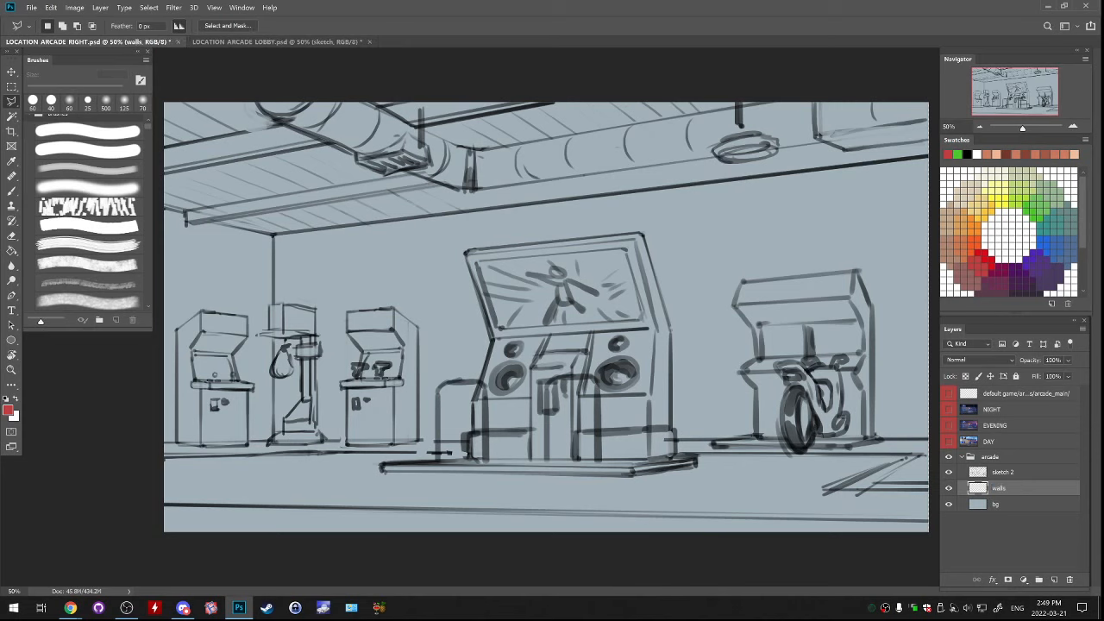
Select both walls between the ceiling edge and the floor with the Polygonal Lasso, fill them with muted terracotta brown and deselect
click(163, 208)
click(274, 233)
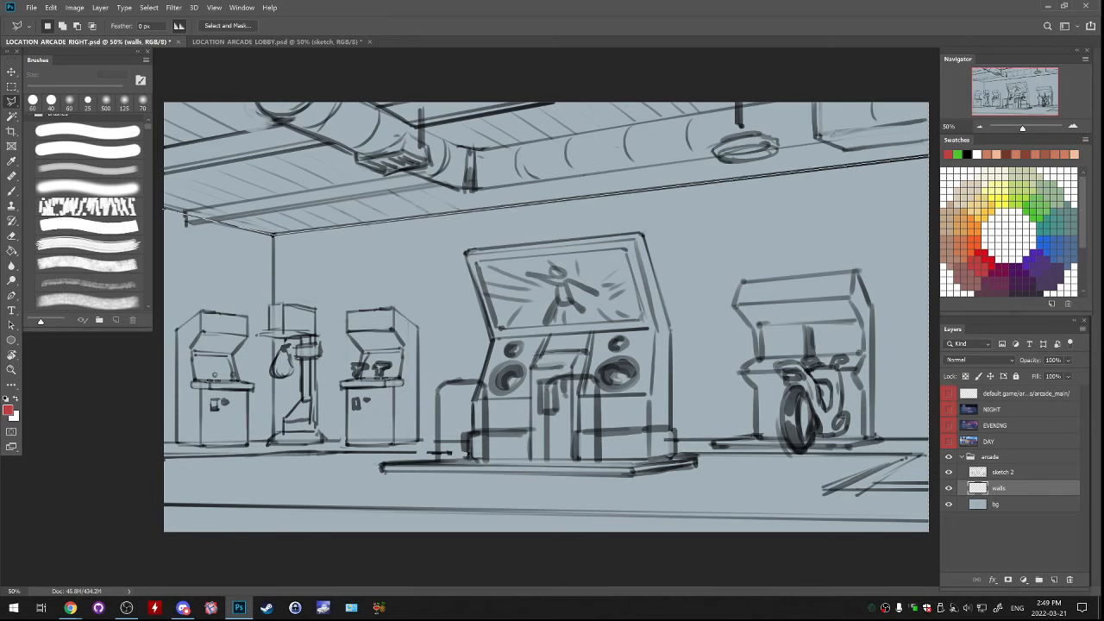
click(930, 157)
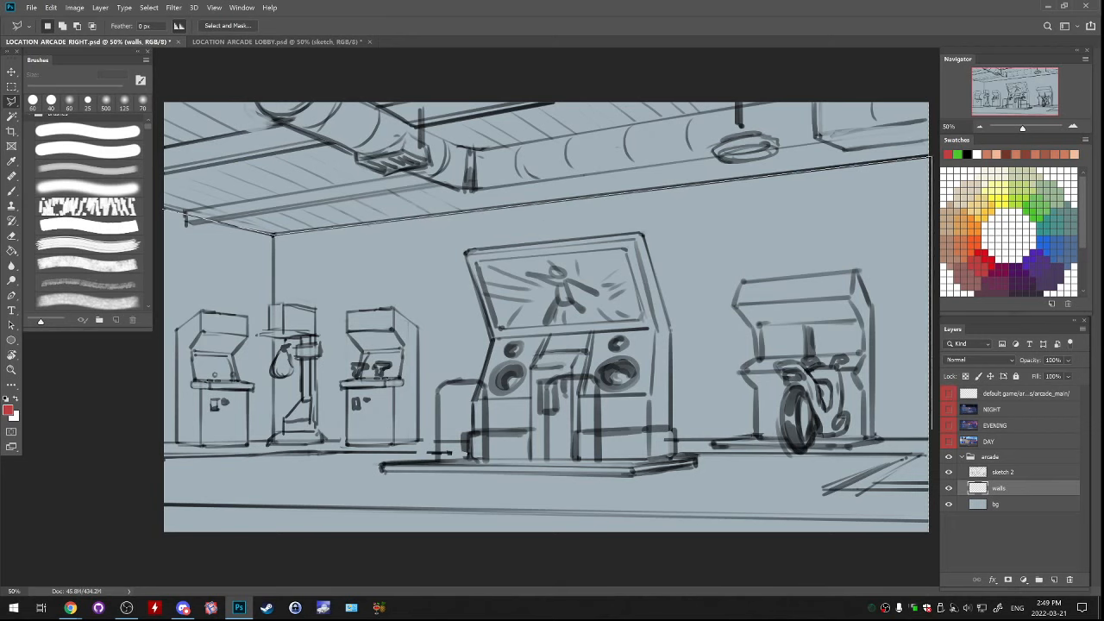
click(930, 438)
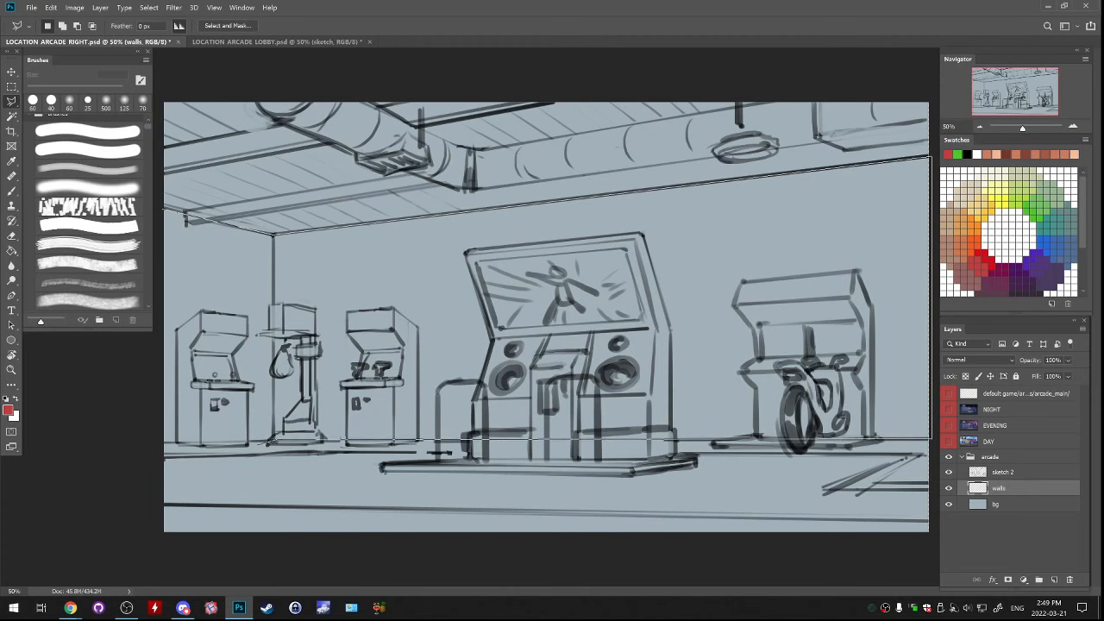
click(127, 442)
click(166, 210)
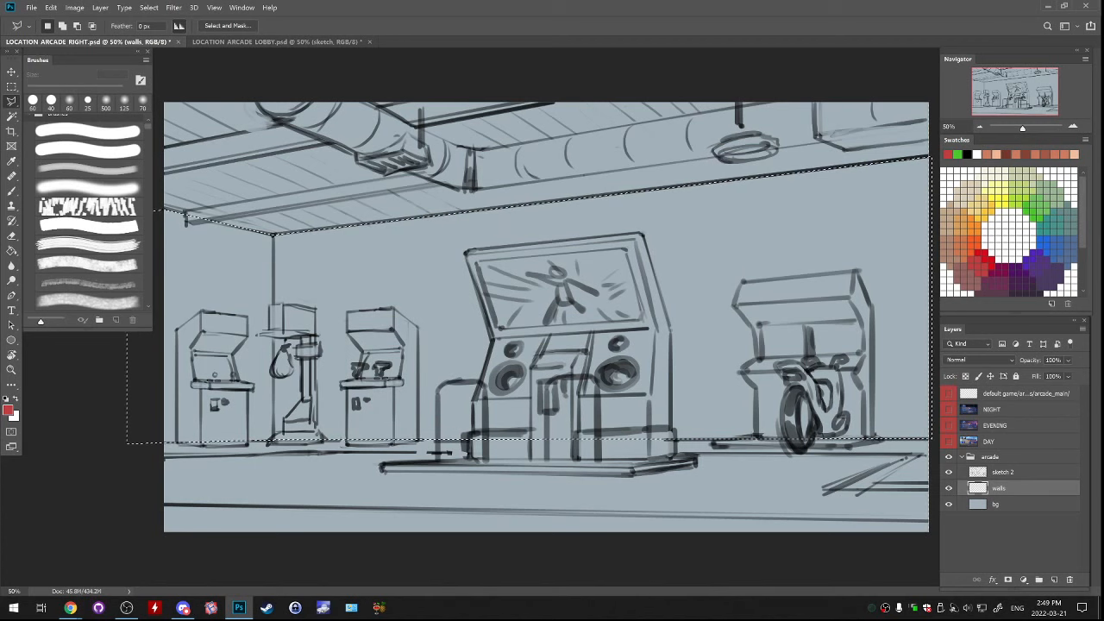
key(ctrl+minus)
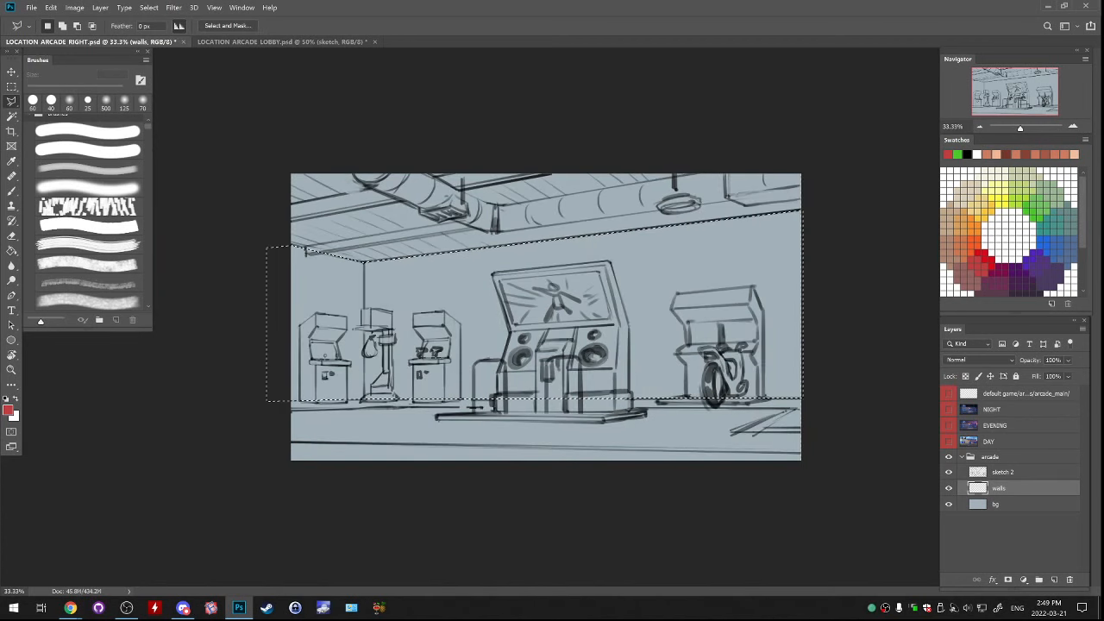
key(g)
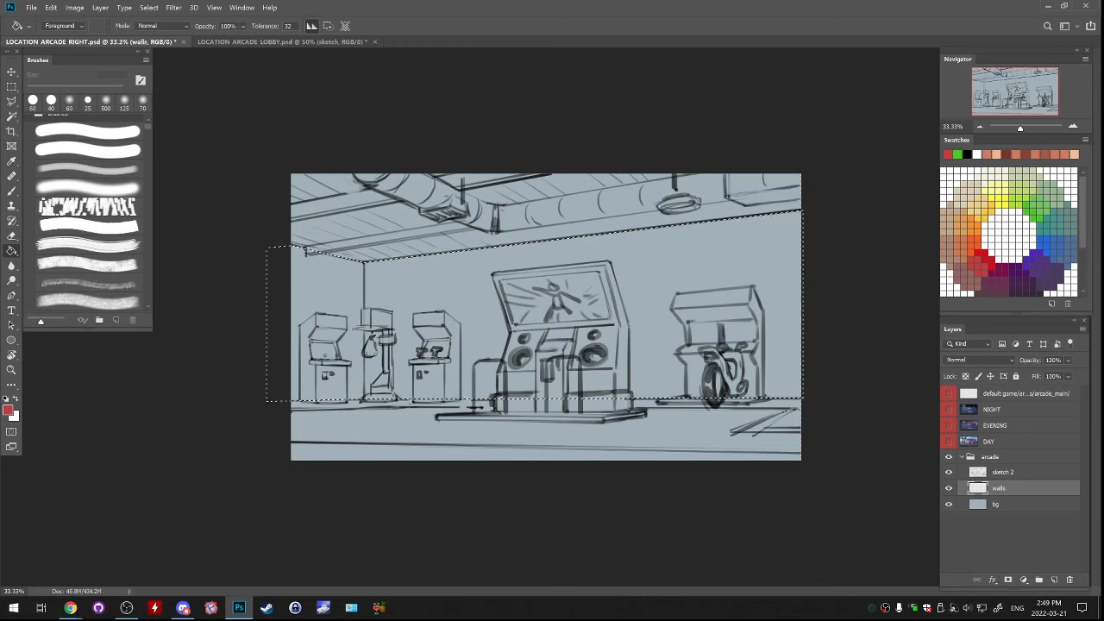
click(948, 250)
click(647, 285)
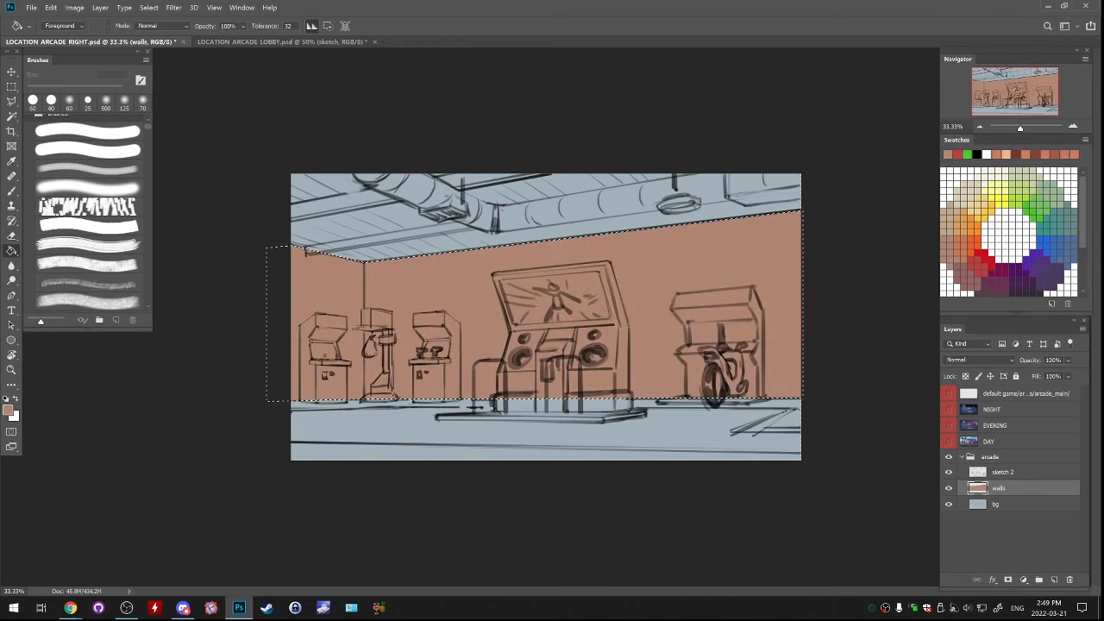
key(ctrl+d)
Add a layer named 1 above walls, fill a thin baseboard strip along the foot of the walls with muted blue and deselect
key(l)
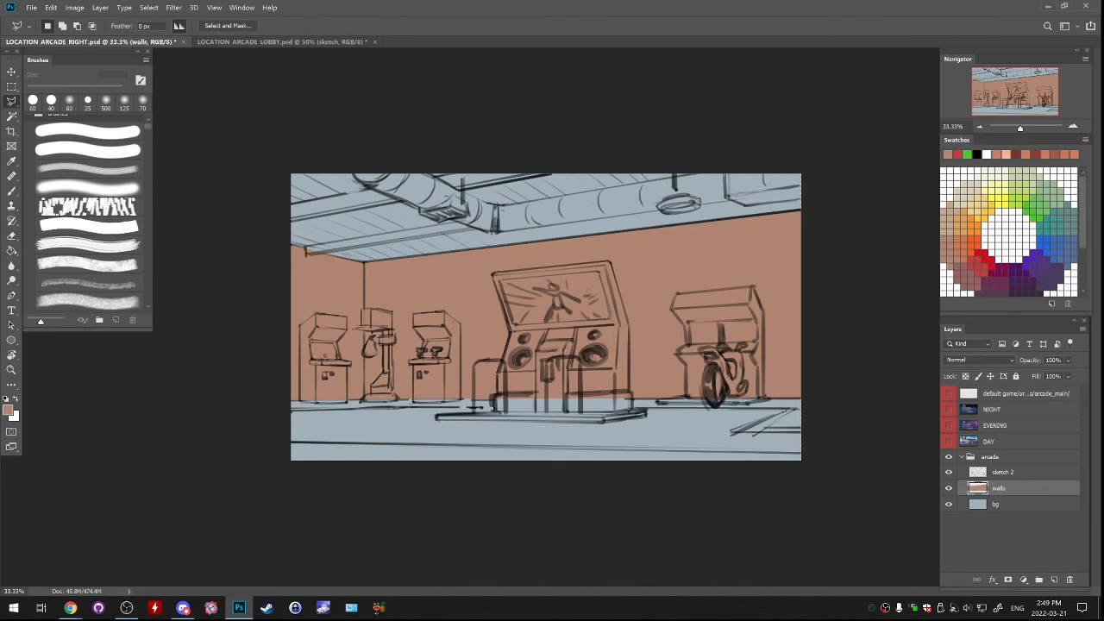
key(ctrl+plus)
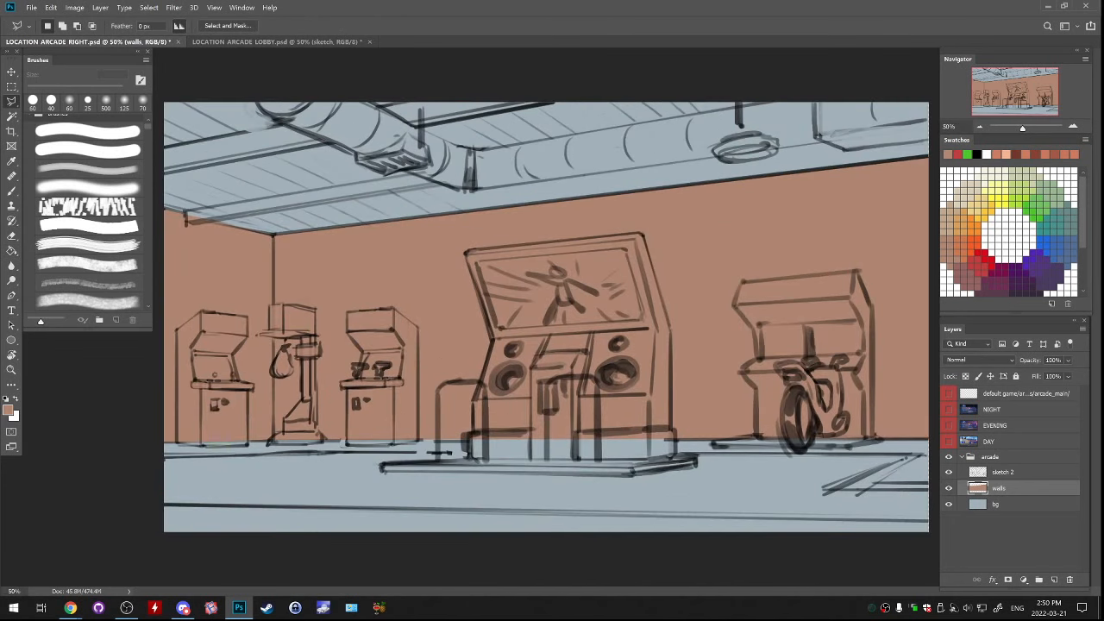
click(1054, 579)
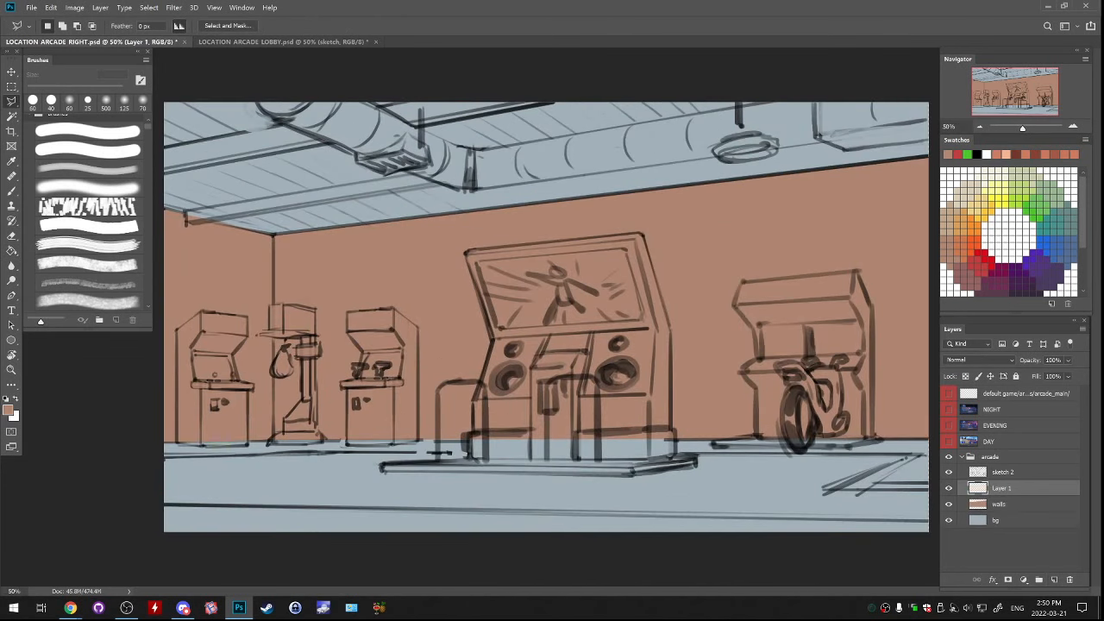
click(164, 437)
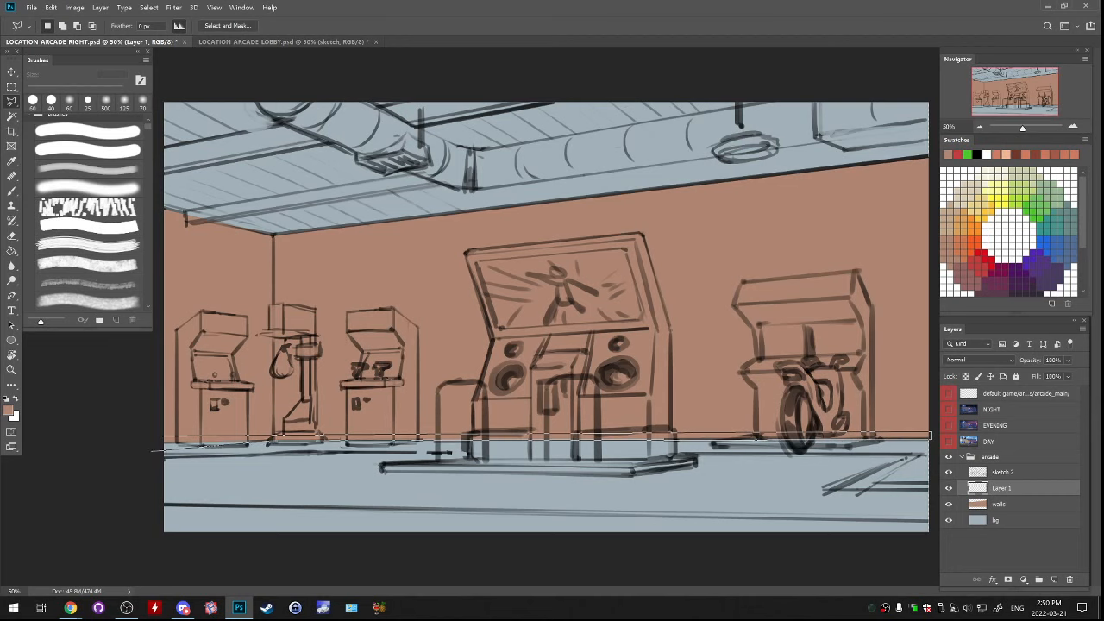
click(158, 441)
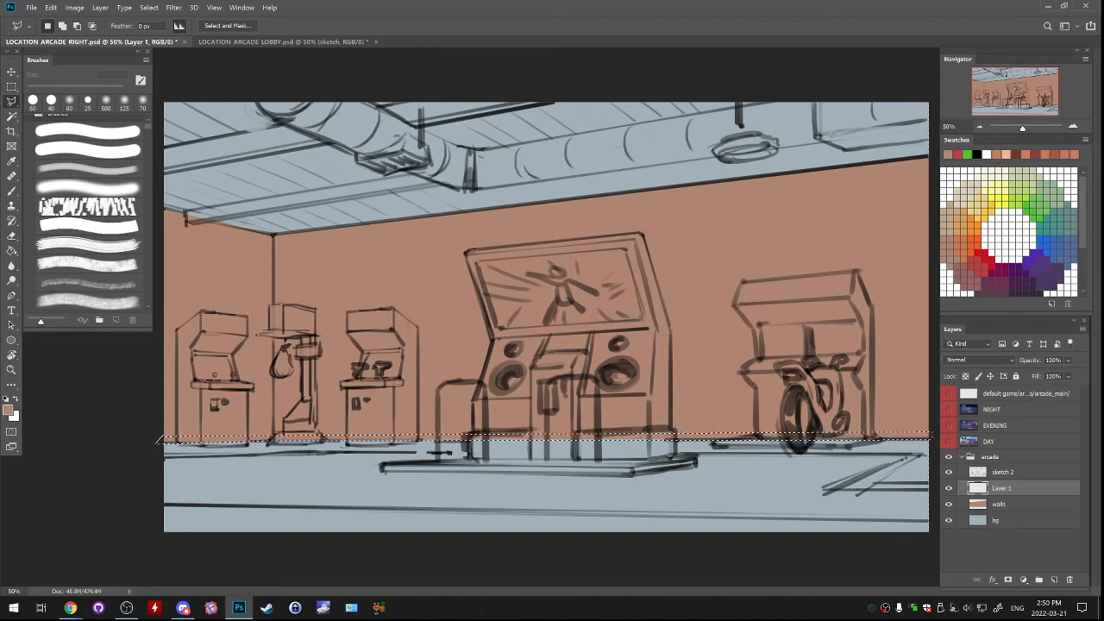
text(g)
text(1)
key(Return)
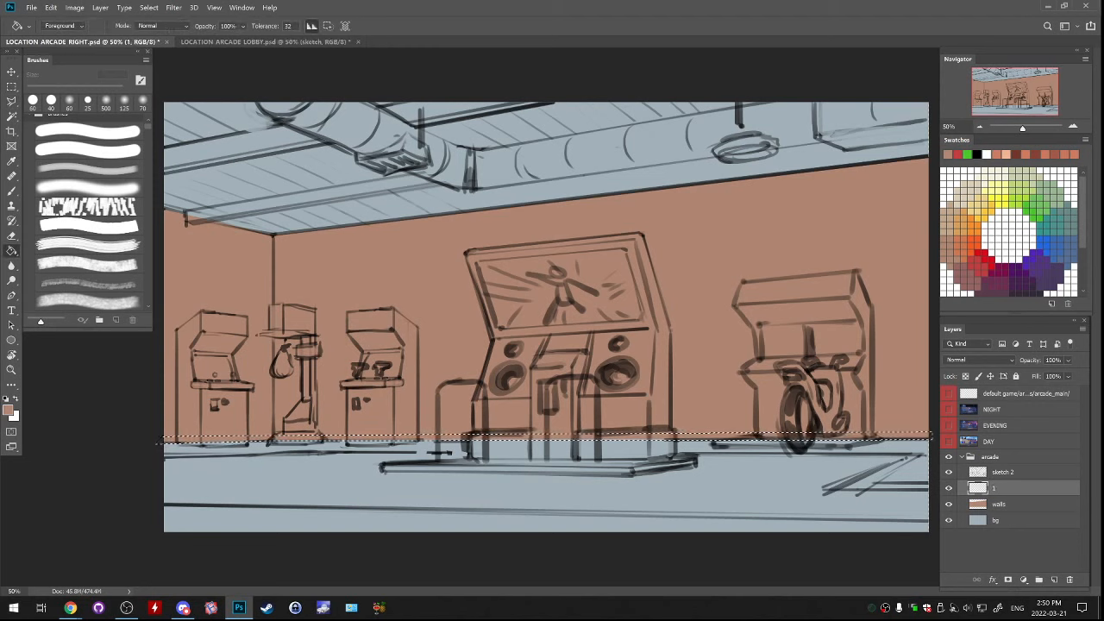
click(552, 436)
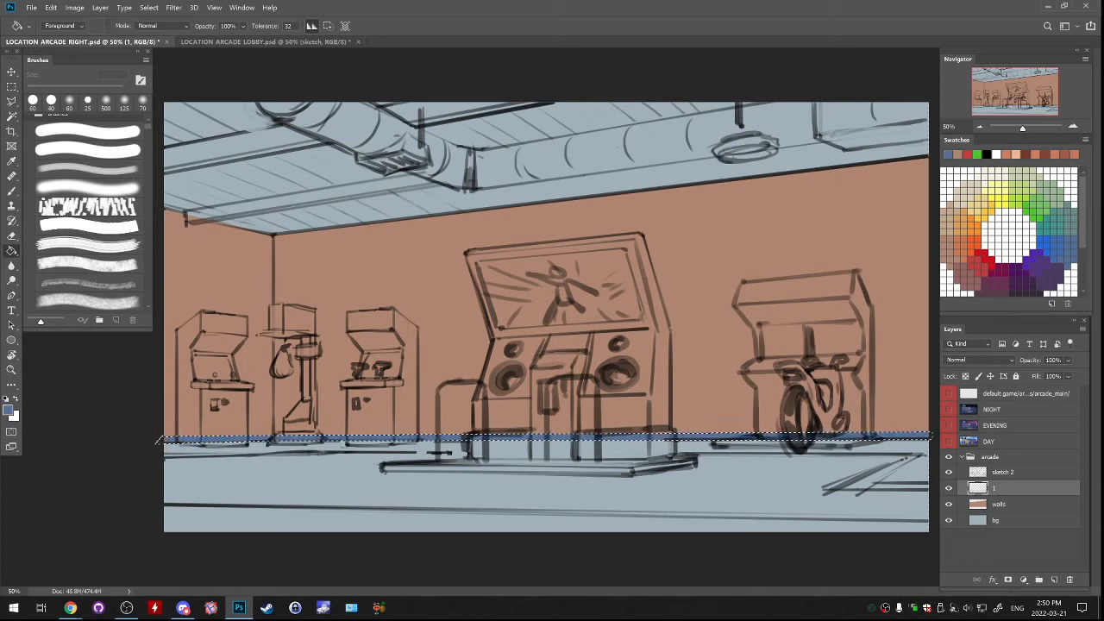
key(ctrl+d)
Select both diagonal ceiling beams with the Polygonal Lasso, fill them with the same muted blue on layer 1 and deselect
key(l)
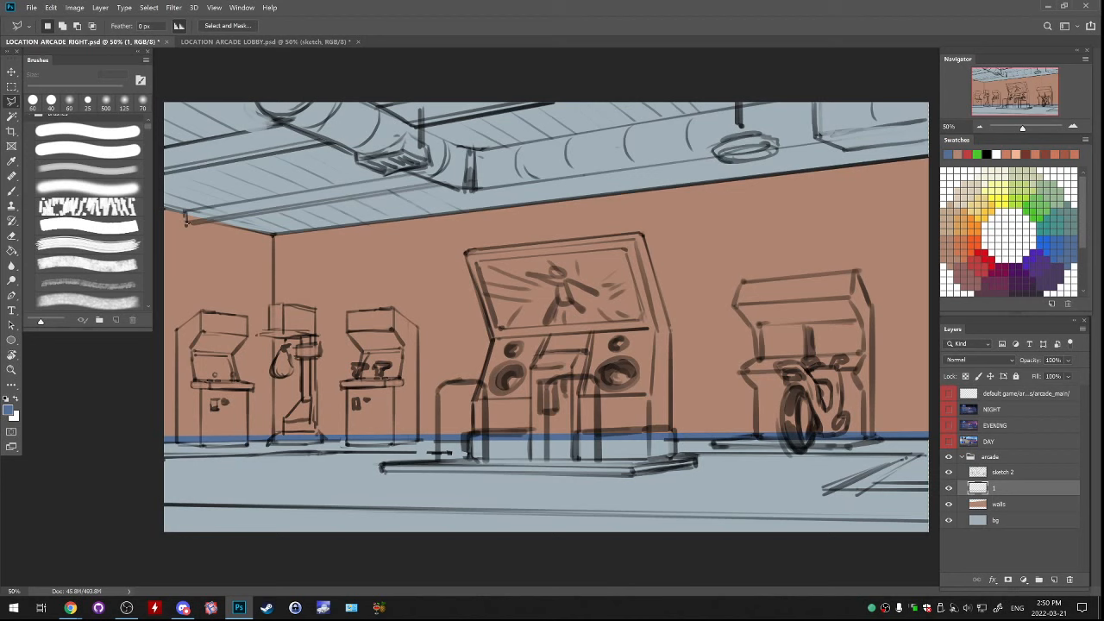
click(185, 220)
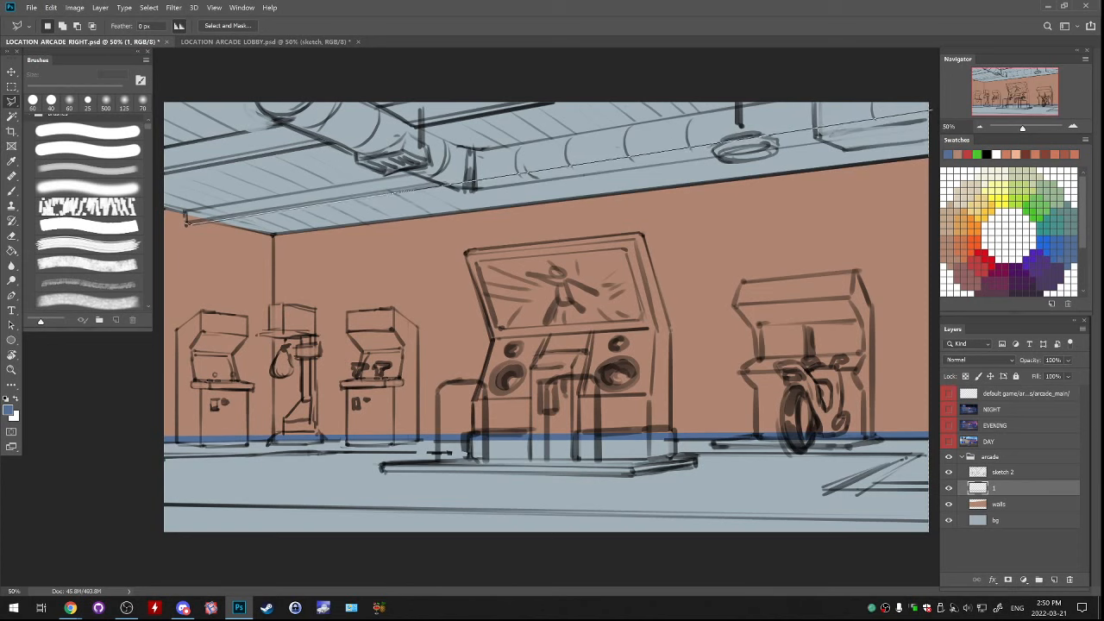
click(934, 93)
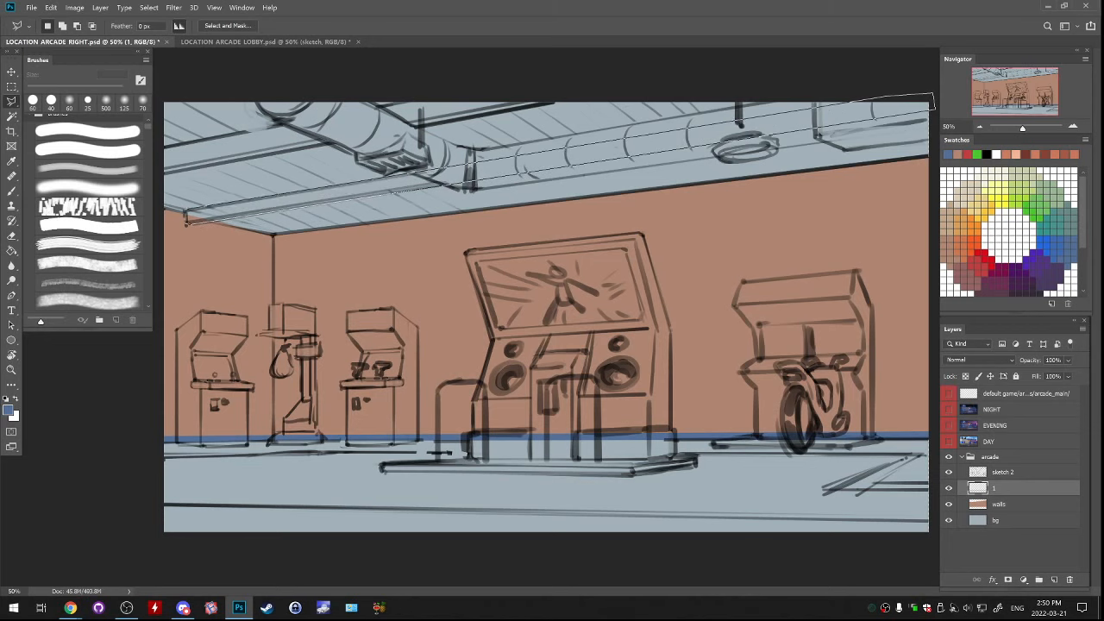
click(186, 221)
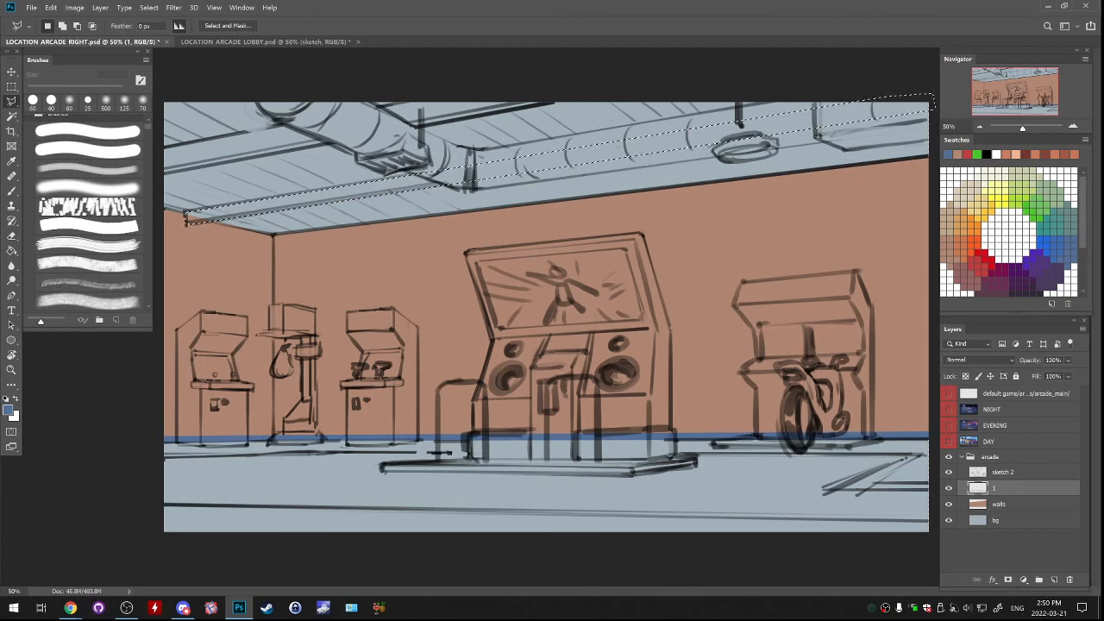
drag(216, 211, 216, 212)
shift+click(163, 174)
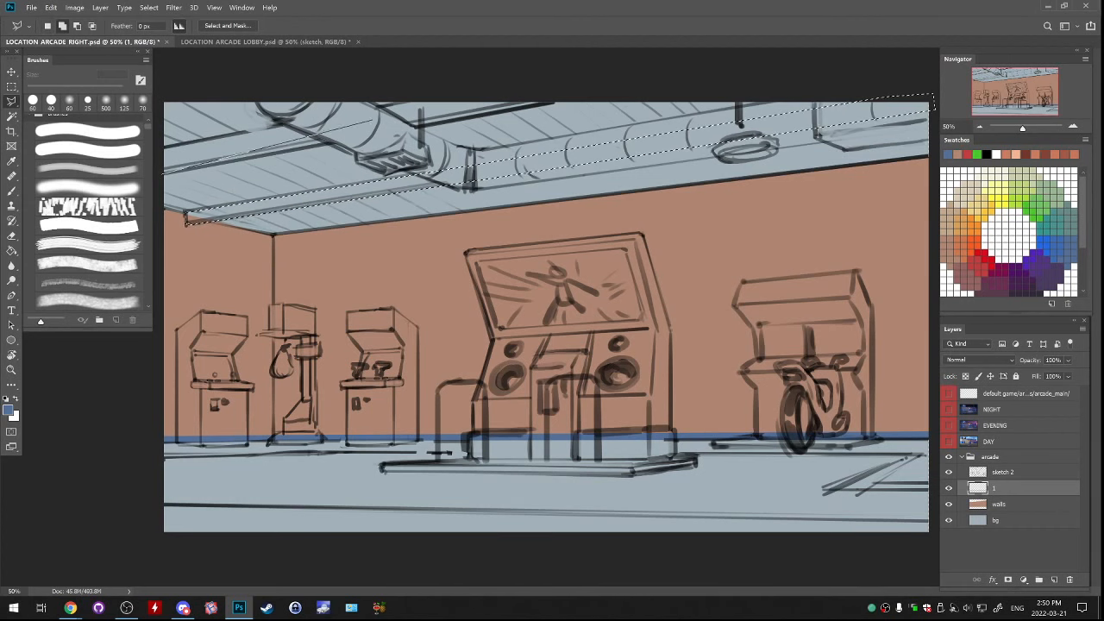
click(578, 98)
click(575, 91)
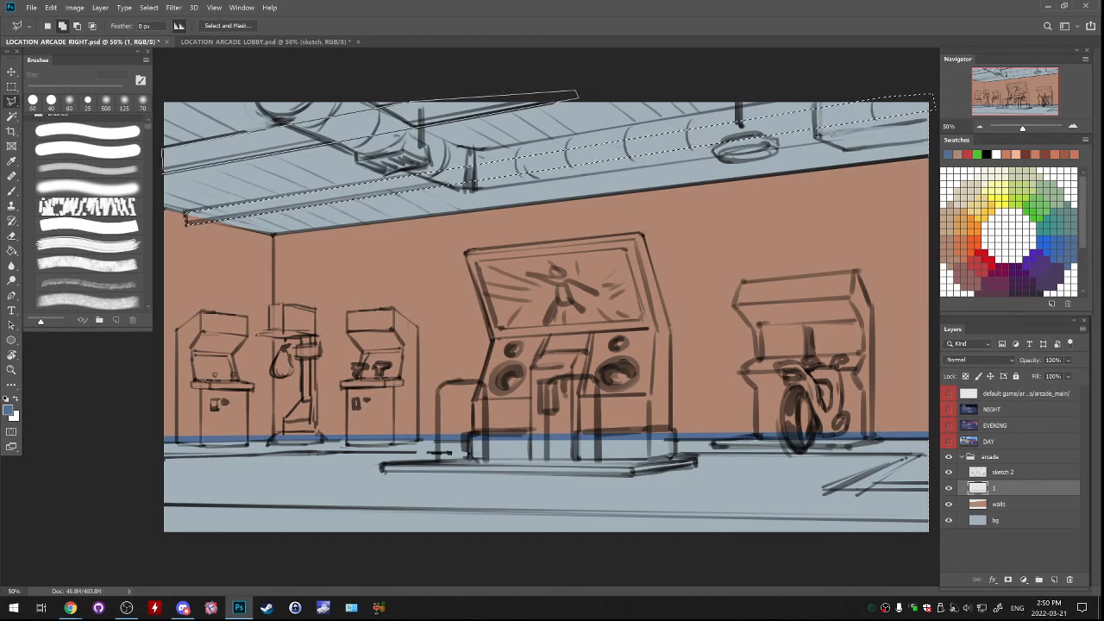
double_click(163, 149)
key(g)
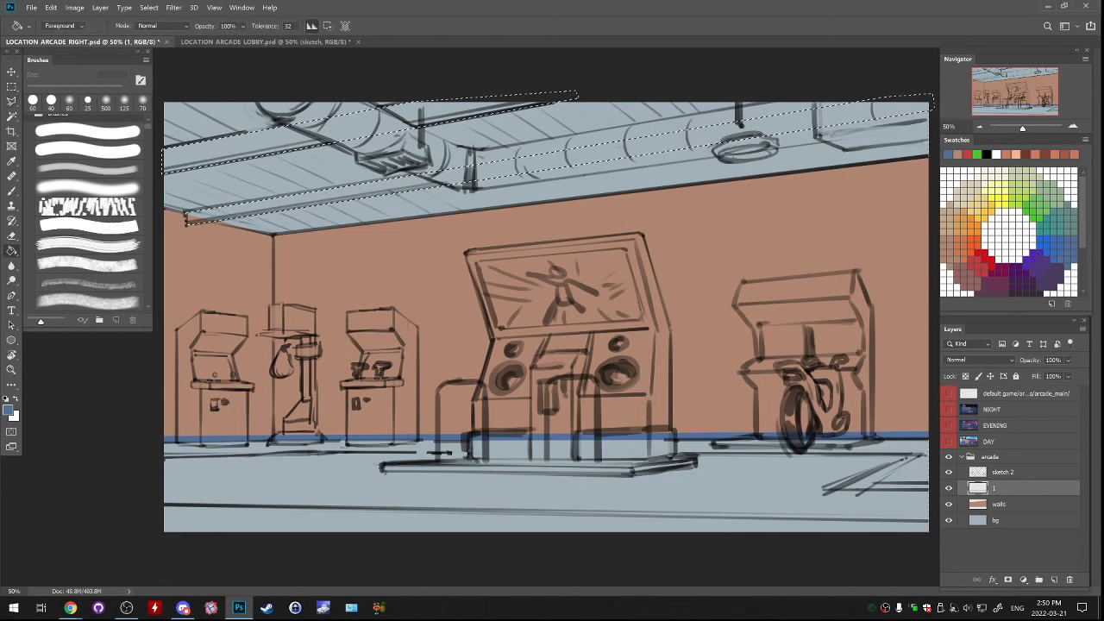
click(362, 129)
key(ctrl+d)
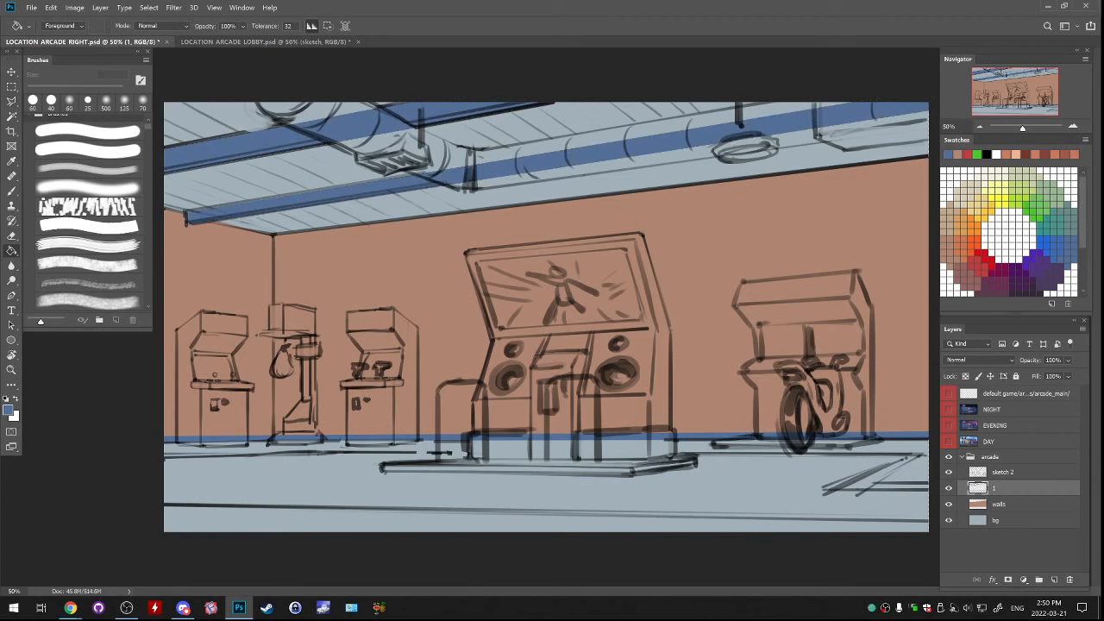
Add a new layer above layer 1 and outline the whole ventilation duct along the ceiling with the Polygonal Lasso
key(l)
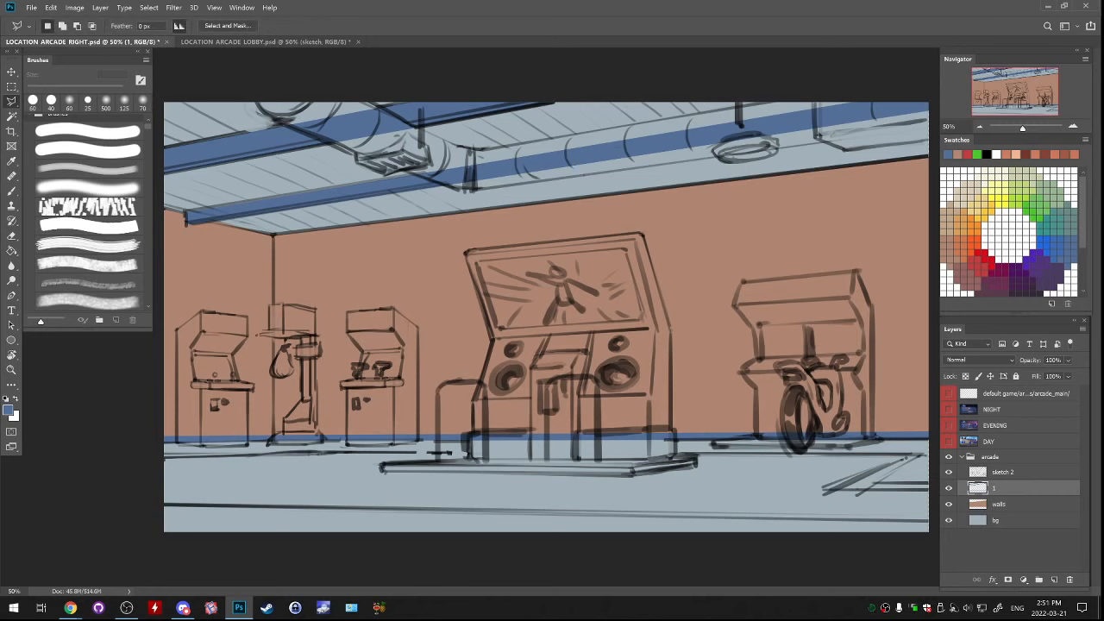
click(1053, 579)
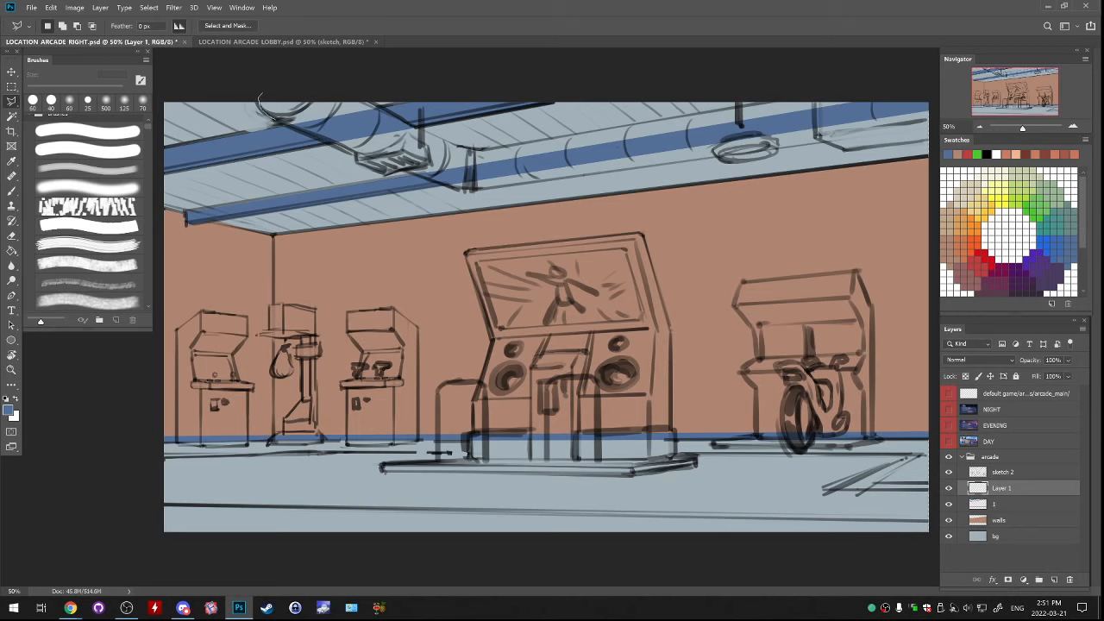
drag(286, 122, 442, 186)
mouse_move(487, 188)
mouse_down()
mouse_move(897, 137)
mouse_move(845, 142)
mouse_up()
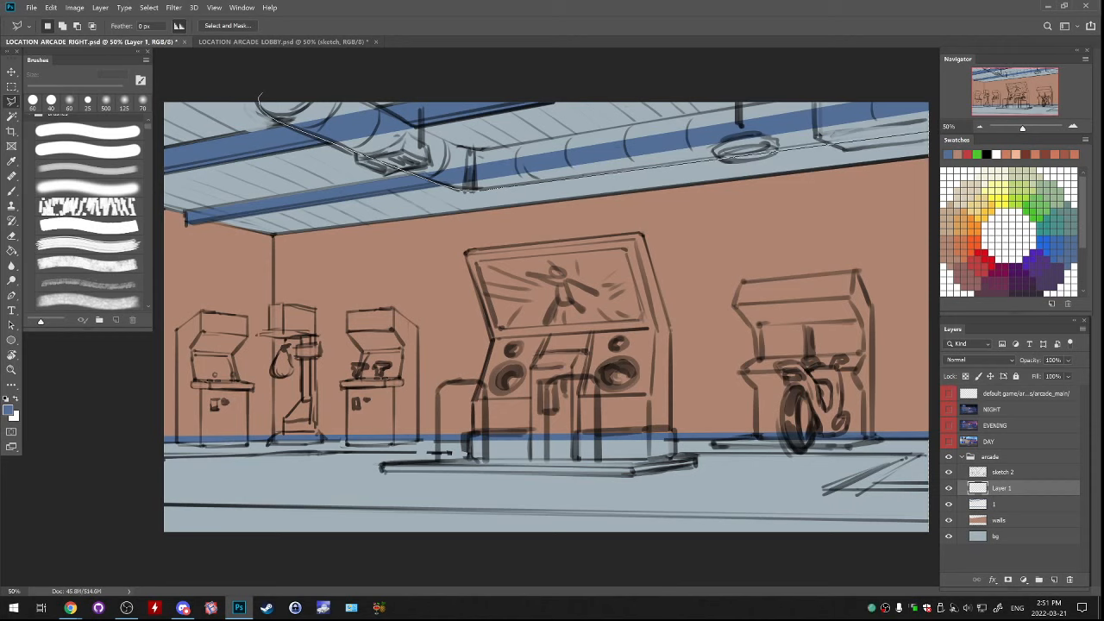
mouse_move(929, 102)
mouse_down()
mouse_move(802, 100)
mouse_move(517, 134)
mouse_move(533, 141)
mouse_up()
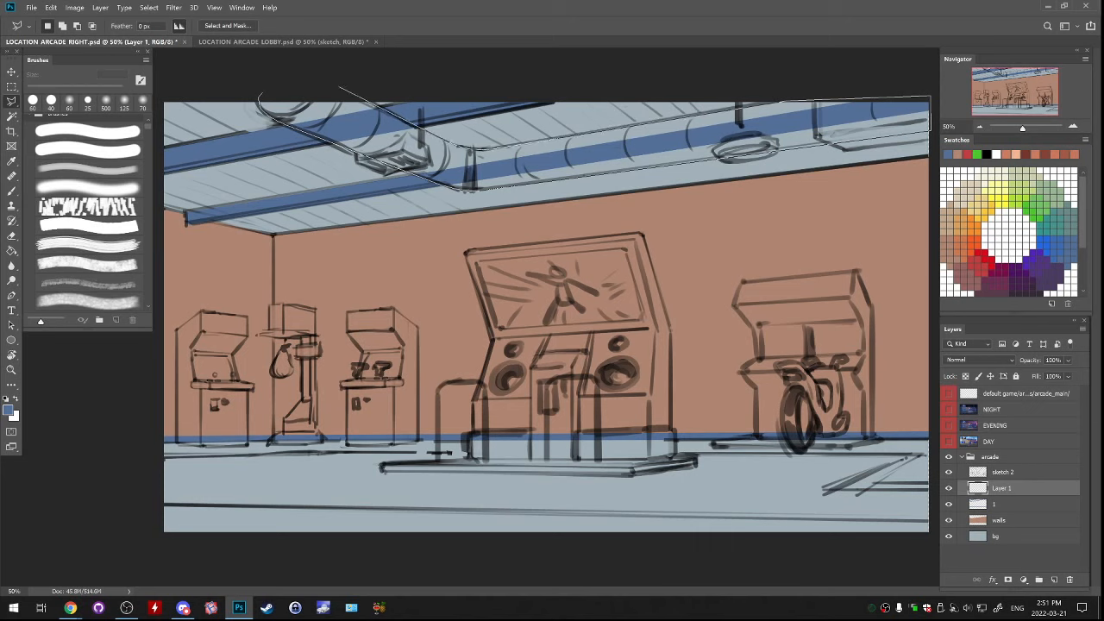
click(338, 85)
key(Return)
Fill the selected ventilation duct with teal green and deselect
key(g)
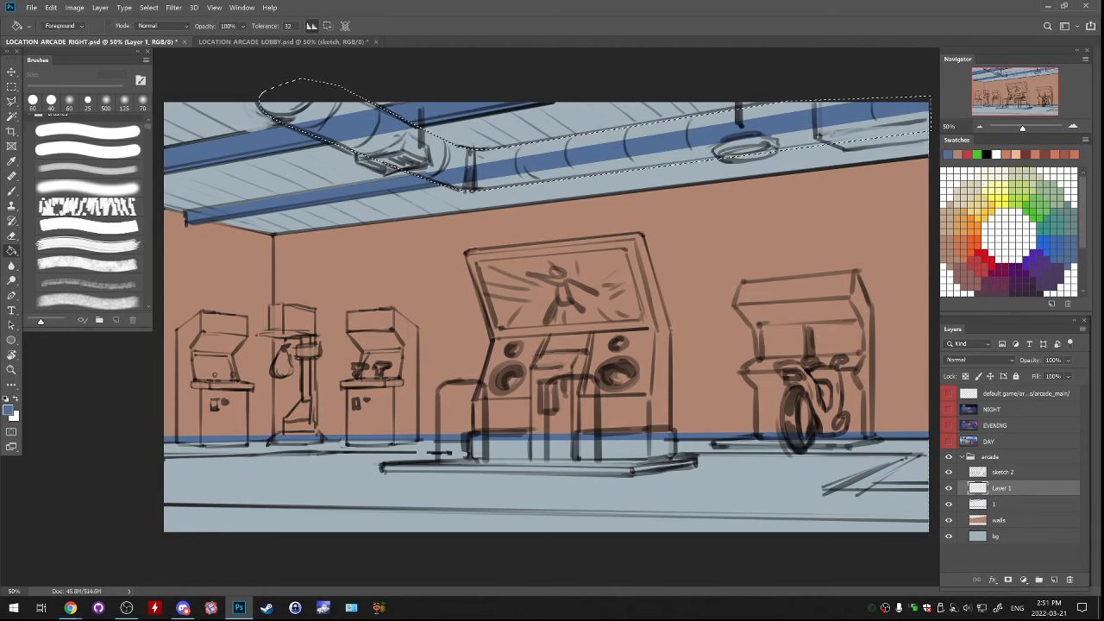
click(965, 229)
click(1047, 226)
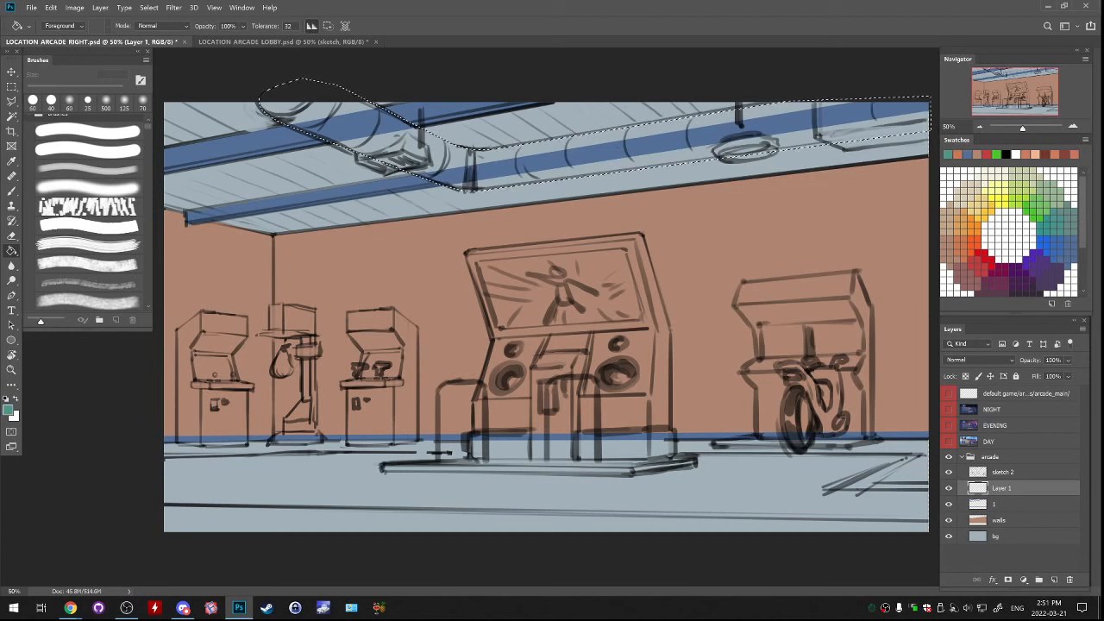
click(802, 128)
key(ctrl+d)
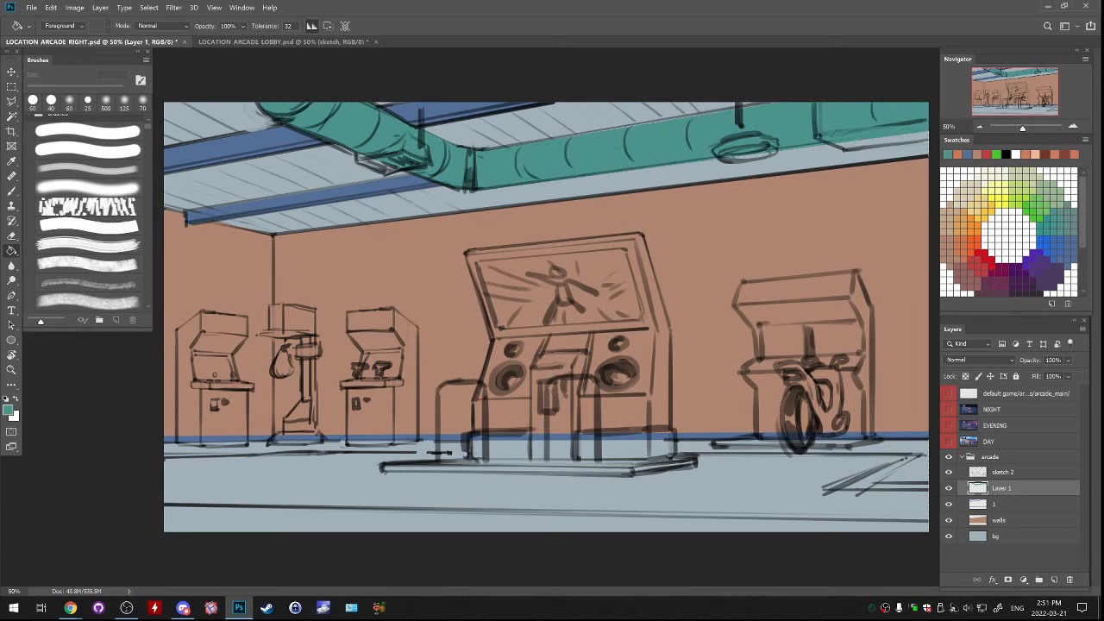
Rename the duct's layer as 2 and the line-art layer as sketch
click(949, 489)
click(949, 488)
double_click(1001, 489)
text(2)
key(Return)
double_click(1003, 472)
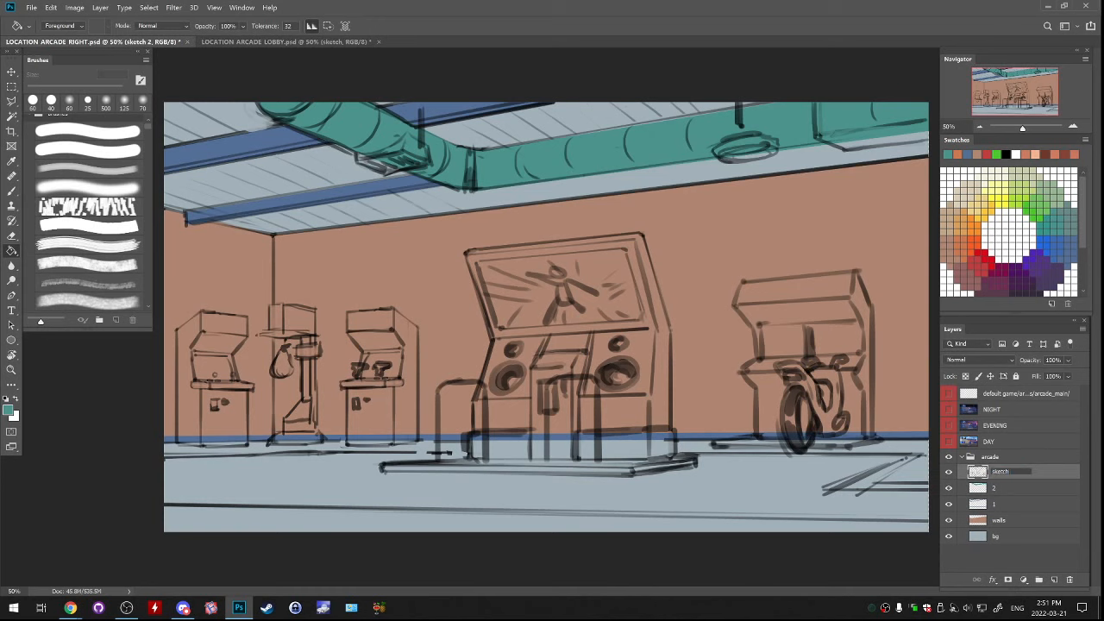
Add a new layer directly above layer 2 and name it 3
click(1004, 488)
click(1054, 579)
double_click(1001, 488)
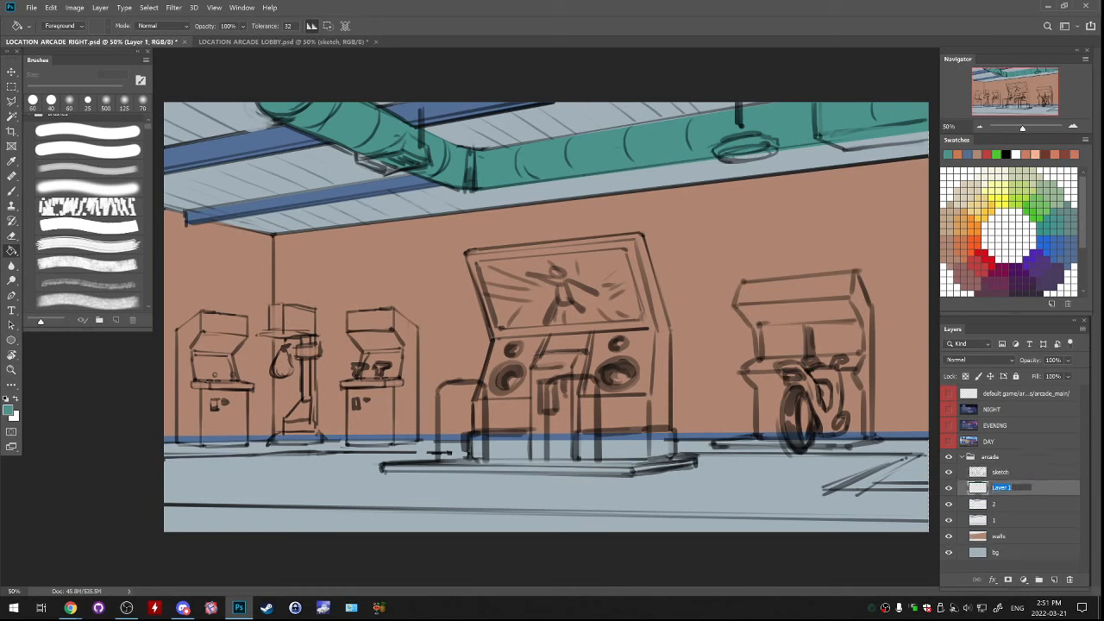
text(3)
key(Return)
Select the boxy ceiling fixture in front of the duct's bend together with its hanging rod using the Polygonal Lasso
key(l)
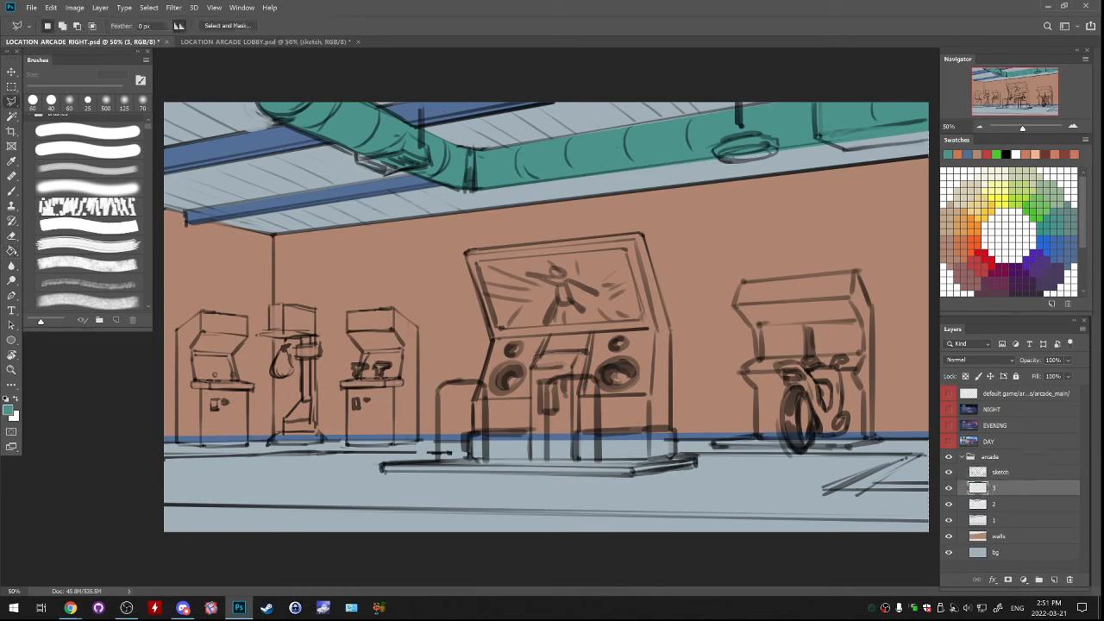
key(ctrl+plus)
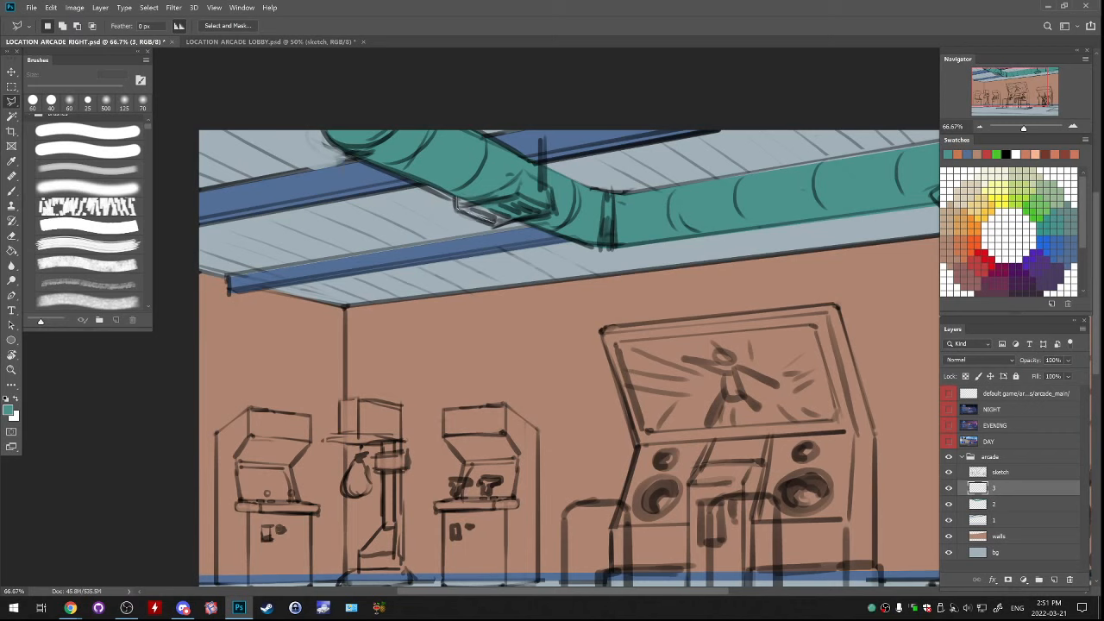
drag(499, 222, 549, 209)
drag(587, 250, 494, 275)
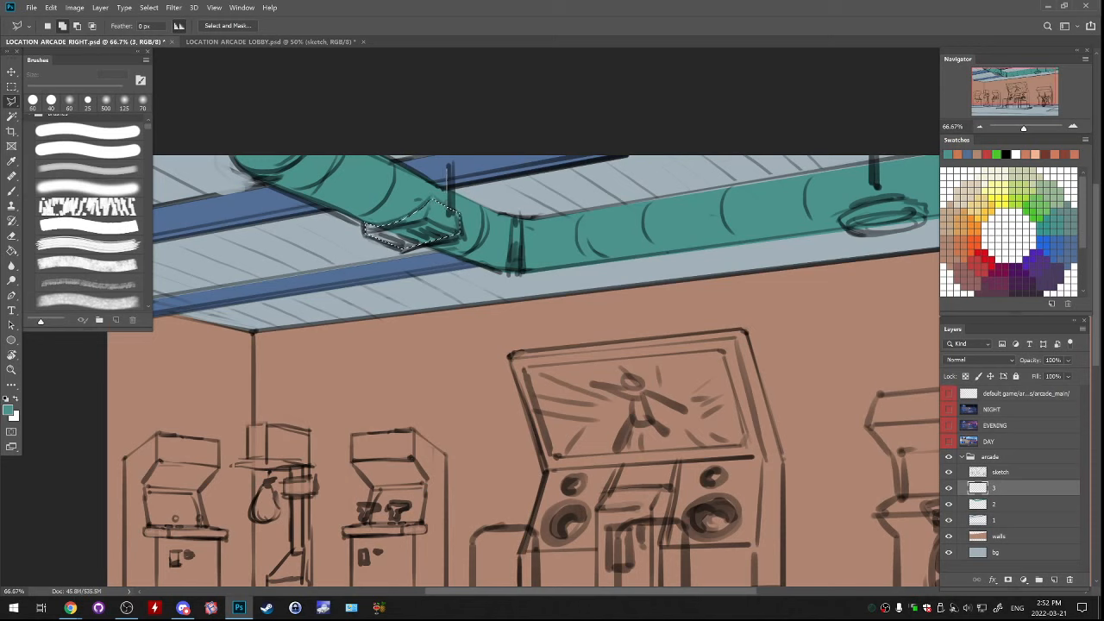
click(448, 164)
click(451, 164)
click(450, 214)
mouse_move(604, 250)
mouse_down()
mouse_move(420, 297)
mouse_move(483, 268)
mouse_up()
Fill the selected boxy fixture and its rod with pale yellow and deselect
key(g)
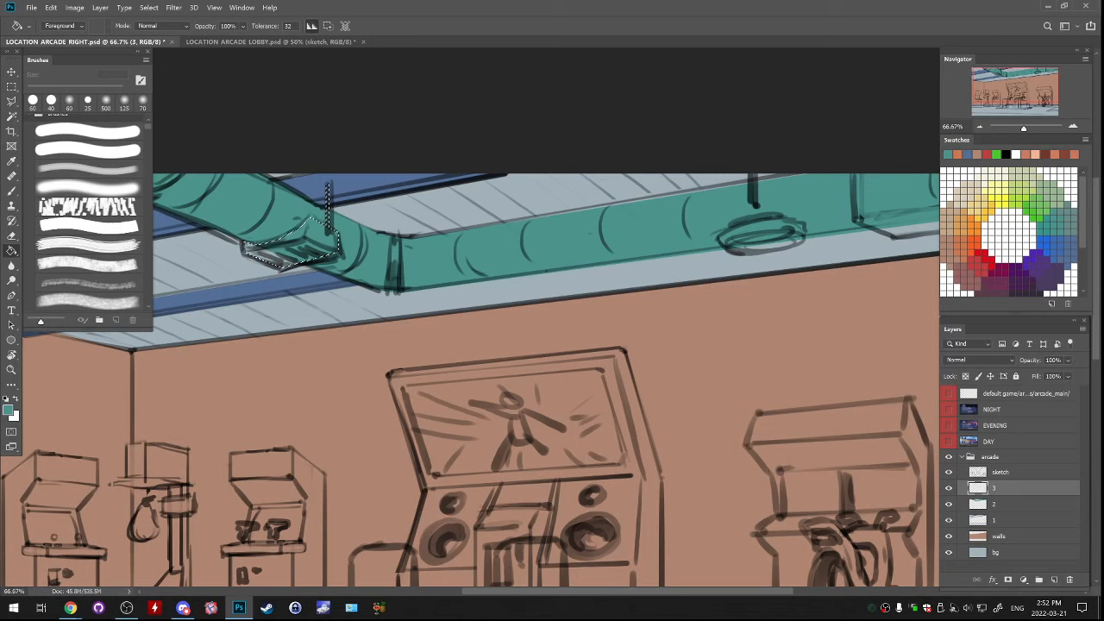
click(985, 185)
click(302, 242)
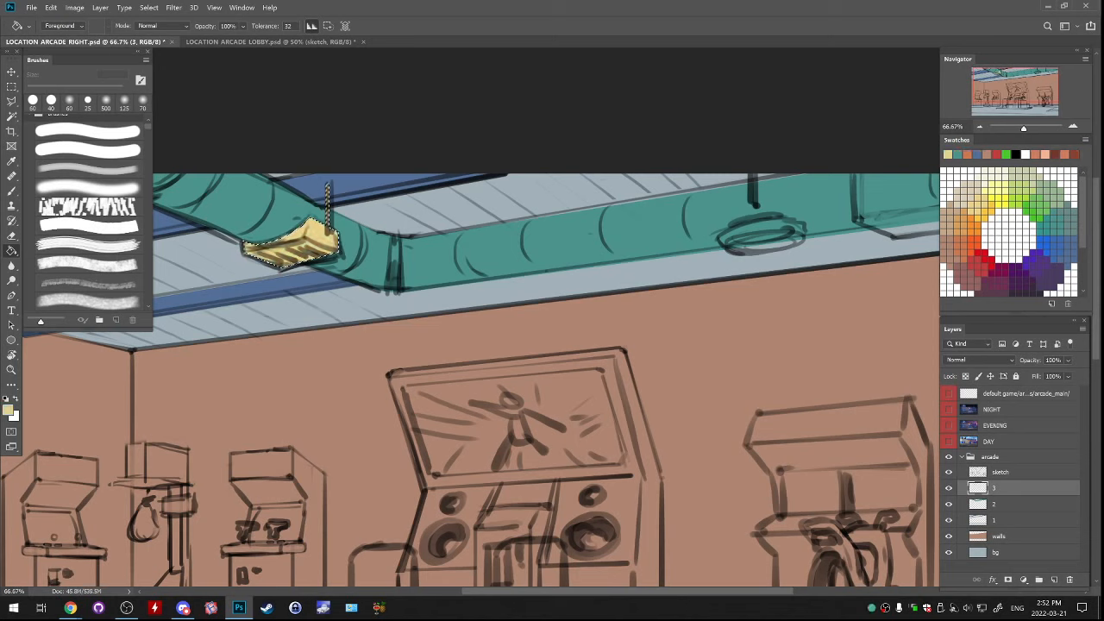
click(11, 102)
key(ctrl+d)
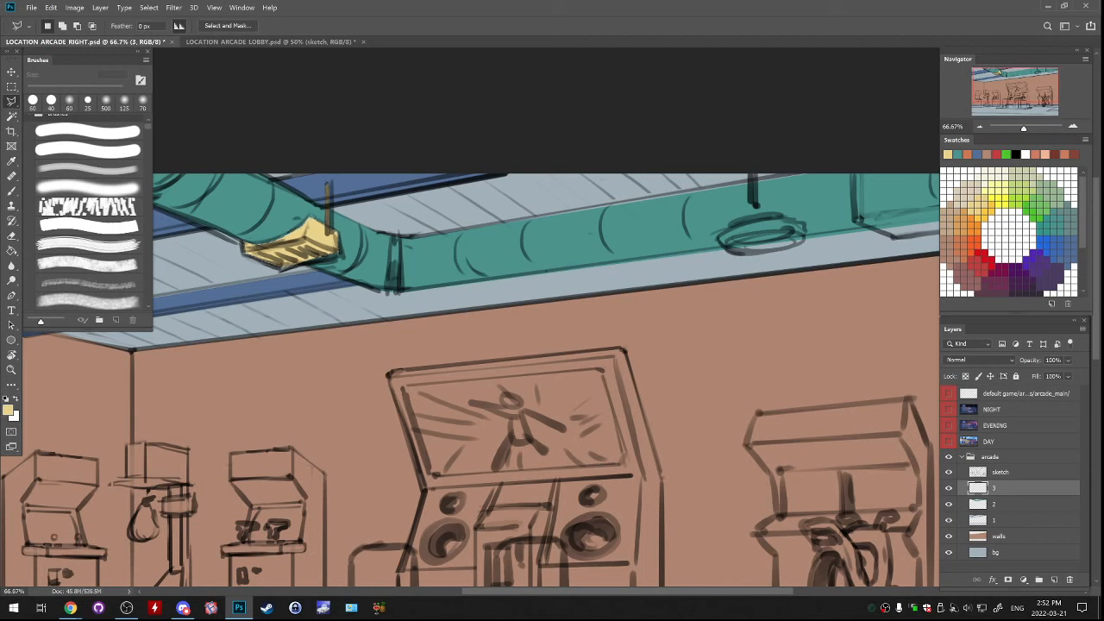
Select the round hanging lamp's lower rim with the Elliptical Marquee and fill it with the same pale yellow on layer 3
click(11, 88)
click(73, 97)
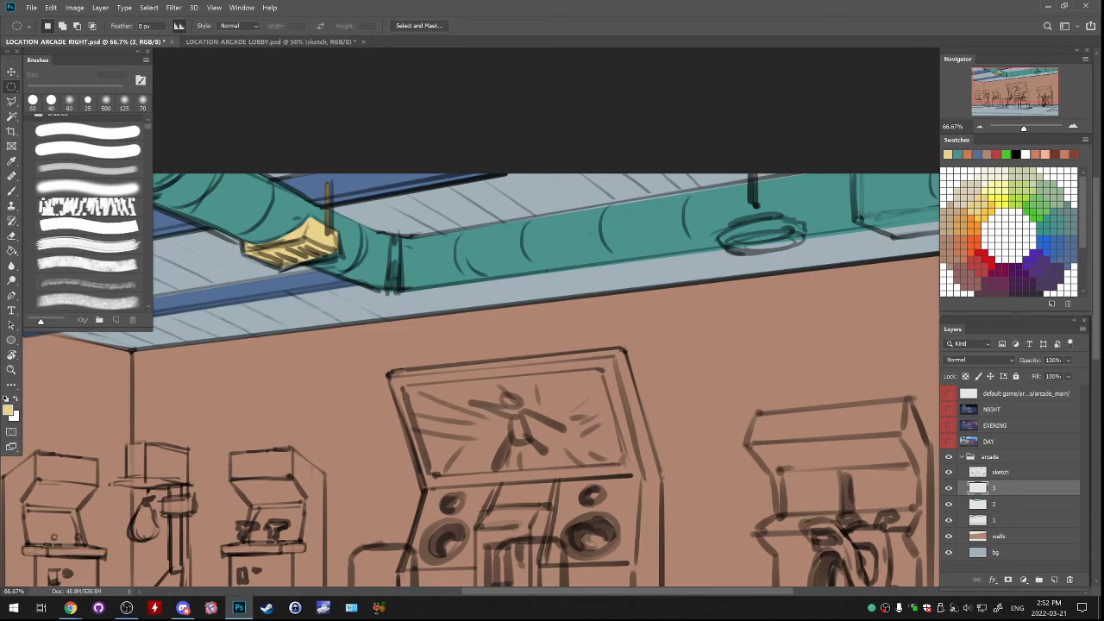
mouse_move(740, 203)
mouse_down()
mouse_move(803, 217)
mouse_move(805, 254)
mouse_move(784, 239)
mouse_up()
key(g)
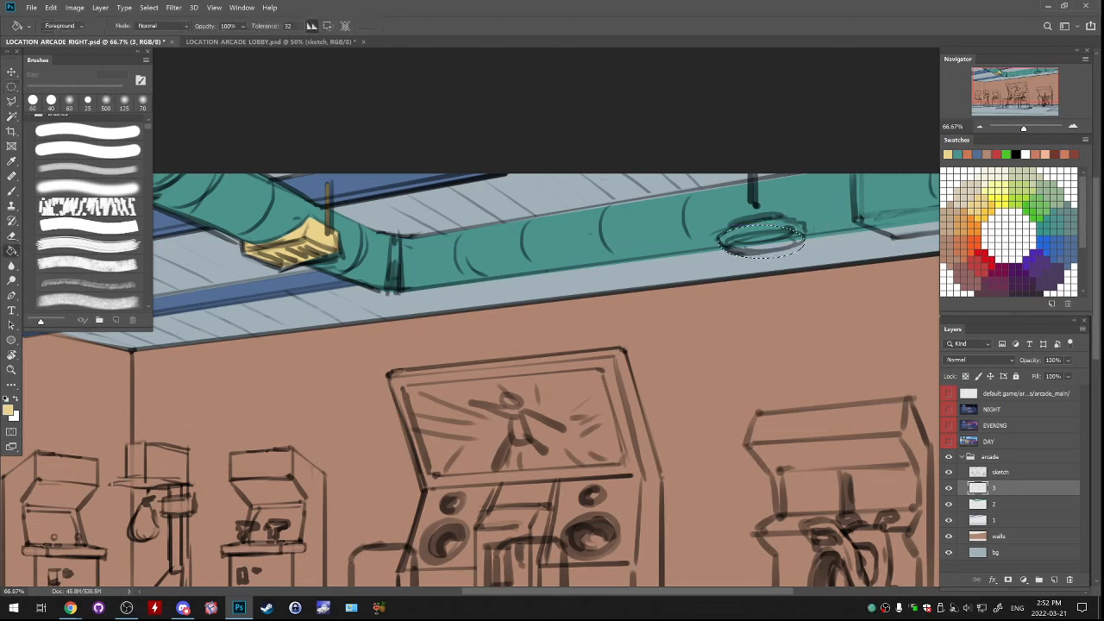
click(761, 242)
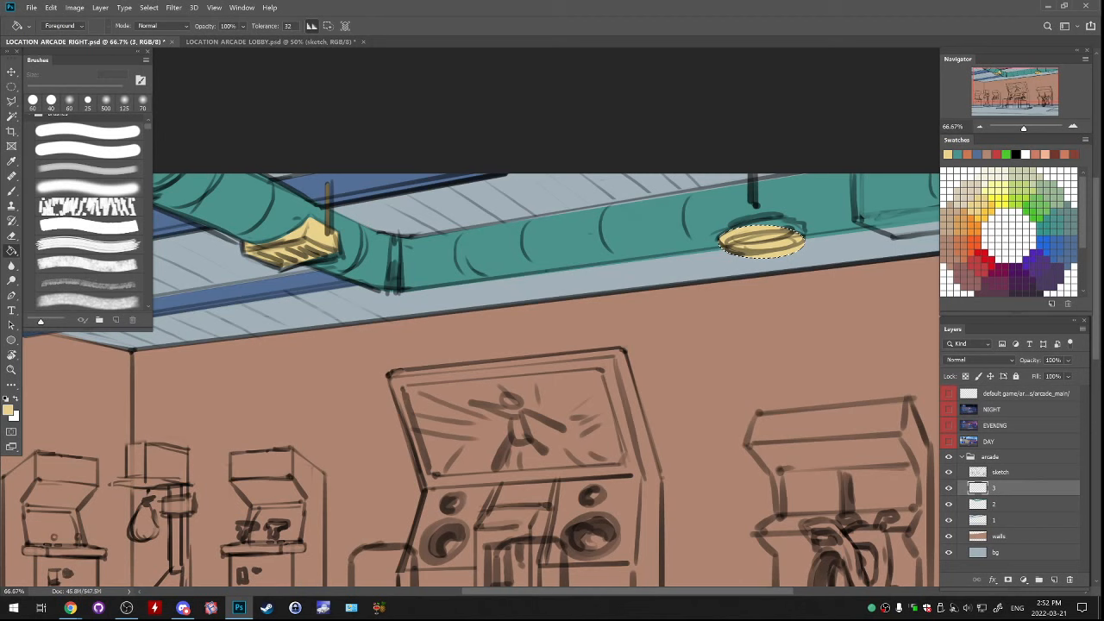
Duplicate the round lamp's yellow ellipse beneath layer 3, scale it to 84.61% as the lamp's upper part and merge it into layer 2
key(alt+bracketleft)
key(ctrl+j)
key(ctrl+t)
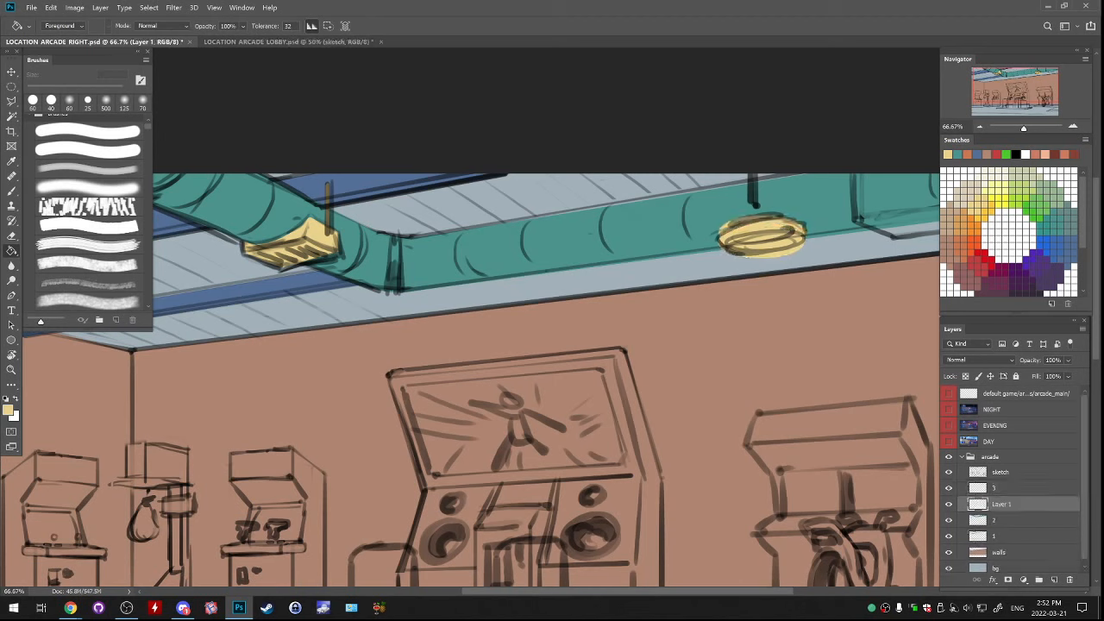
key(Return)
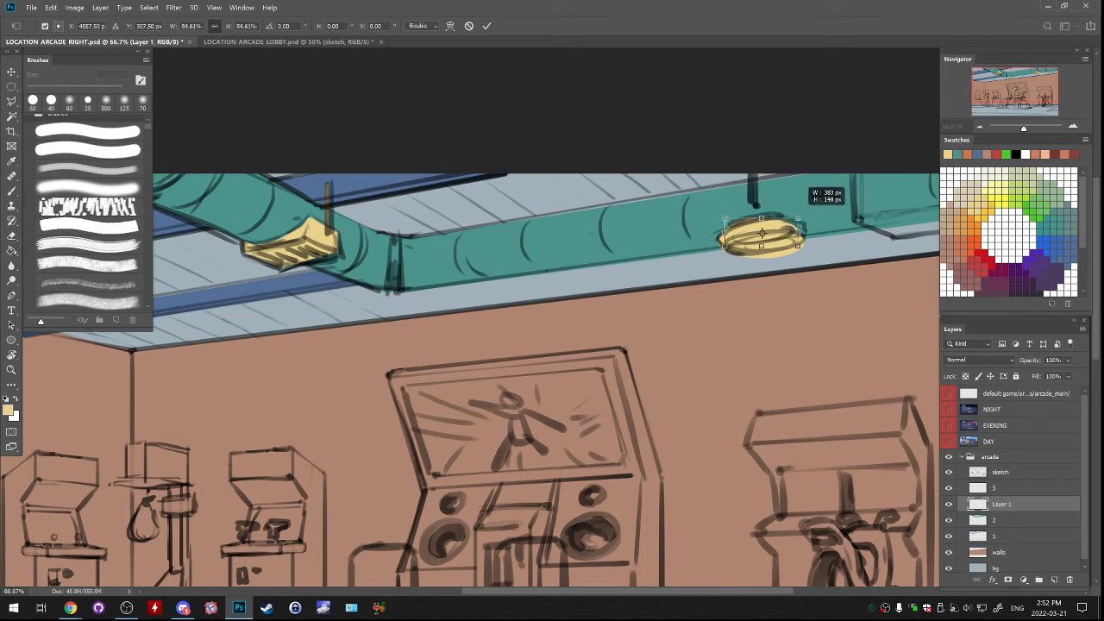
key(g)
drag(821, 252, 837, 237)
key(ctrl+e)
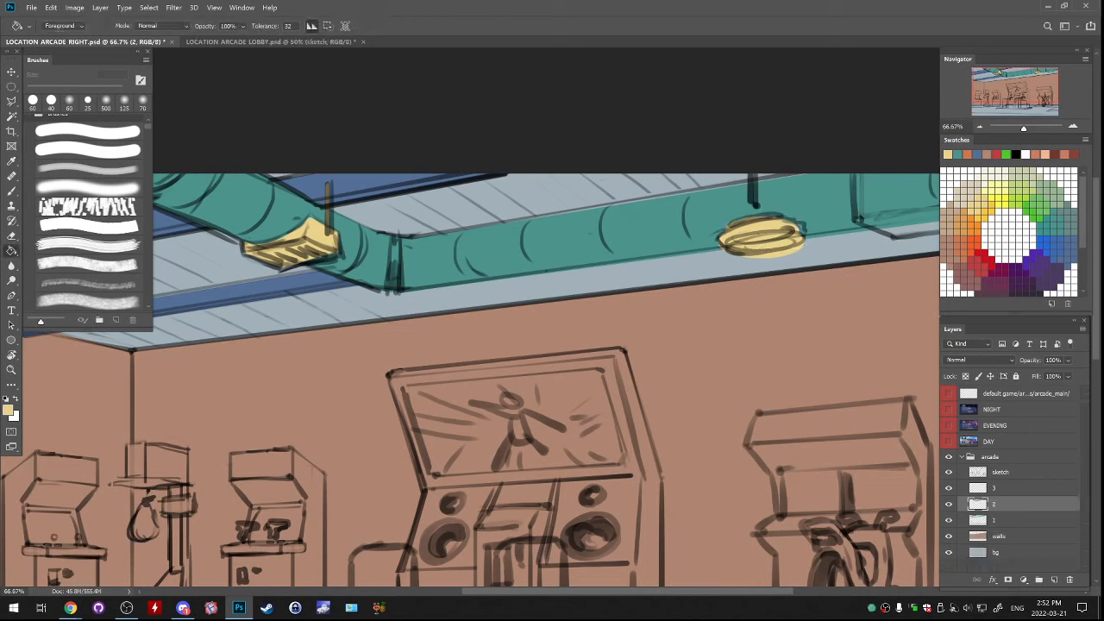
click(949, 472)
click(949, 472)
click(949, 472)
click(948, 472)
On a new layer above layer 3, select the large box at the duct's right end with the Polygonal Lasso and fill it pale yellow
drag(759, 258, 585, 281)
key(l)
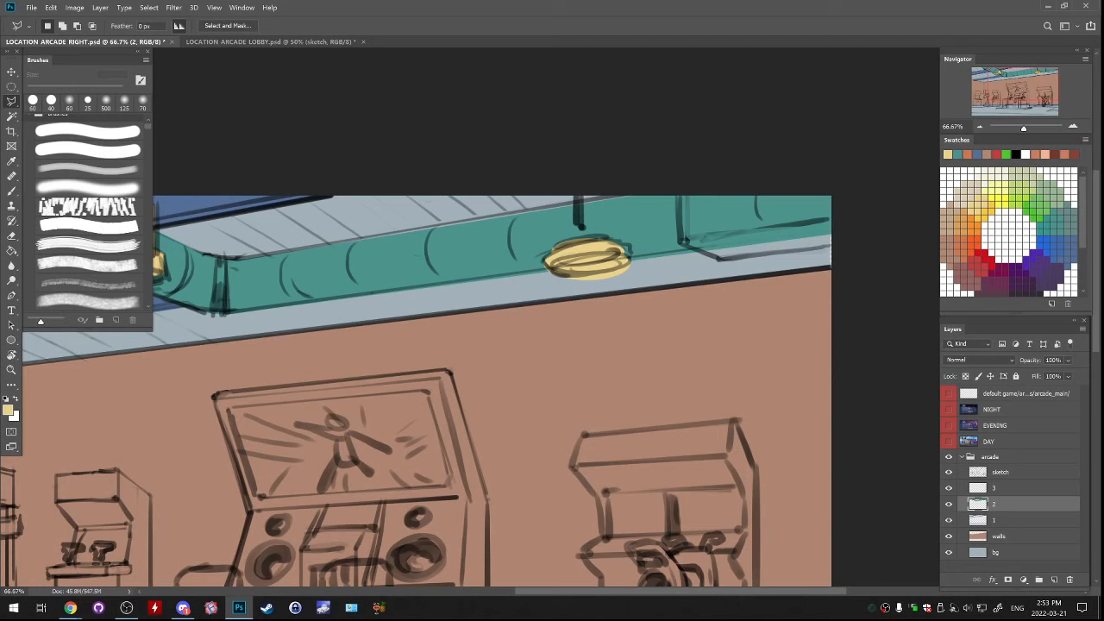
click(949, 504)
click(949, 503)
click(1054, 580)
key(ctrl+z)
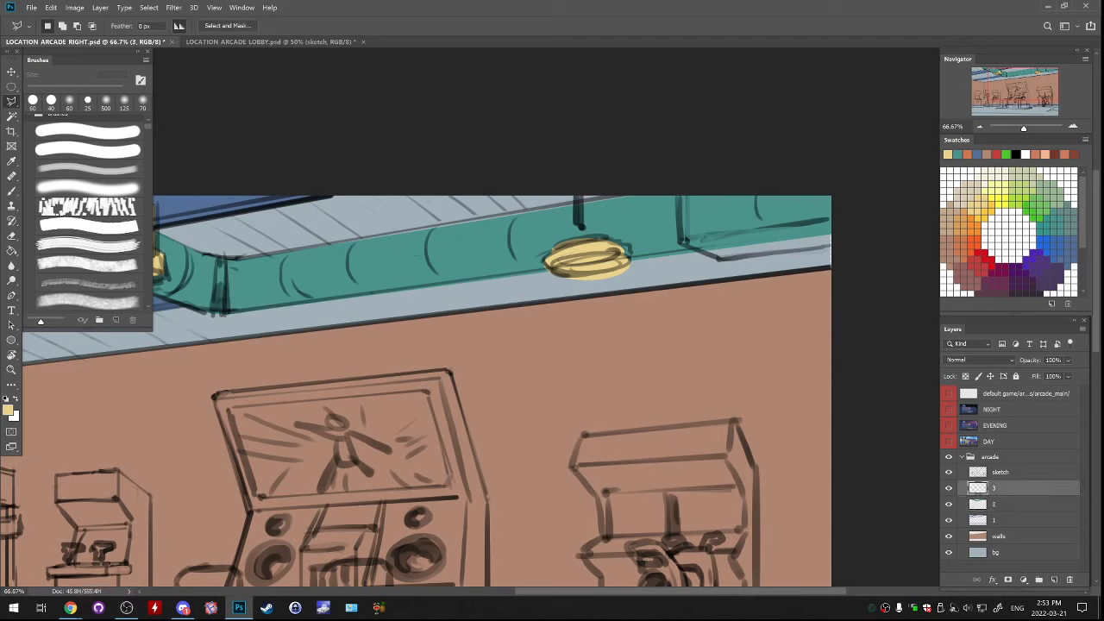
click(1054, 580)
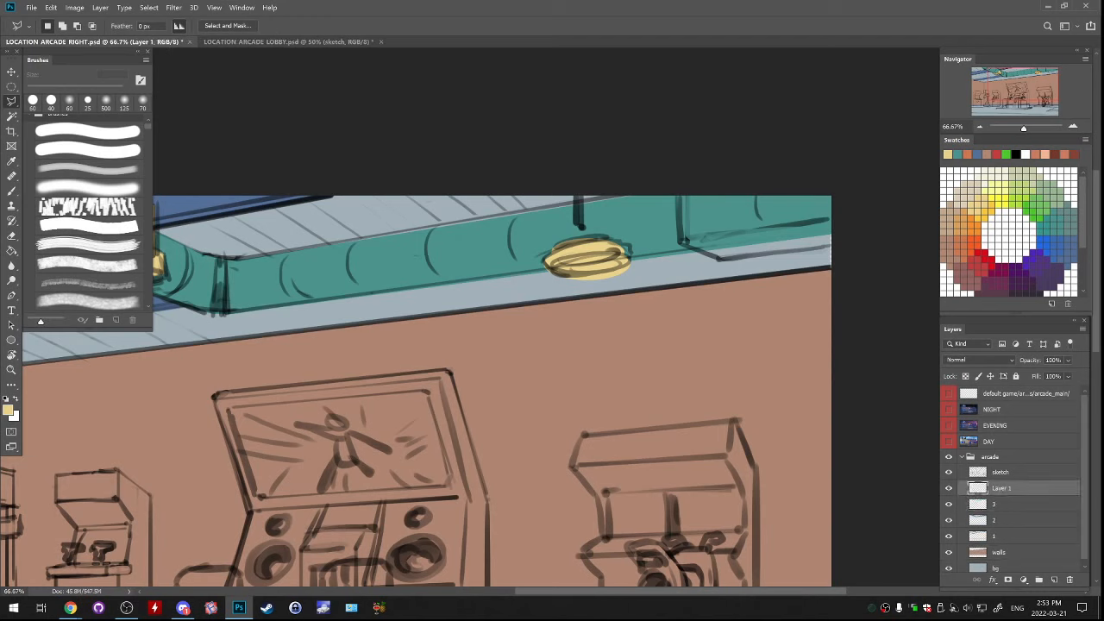
click(680, 190)
click(682, 242)
click(718, 259)
click(849, 247)
click(848, 190)
click(826, 162)
click(733, 161)
click(694, 172)
click(681, 192)
key(g)
click(759, 211)
key(ctrl+d)
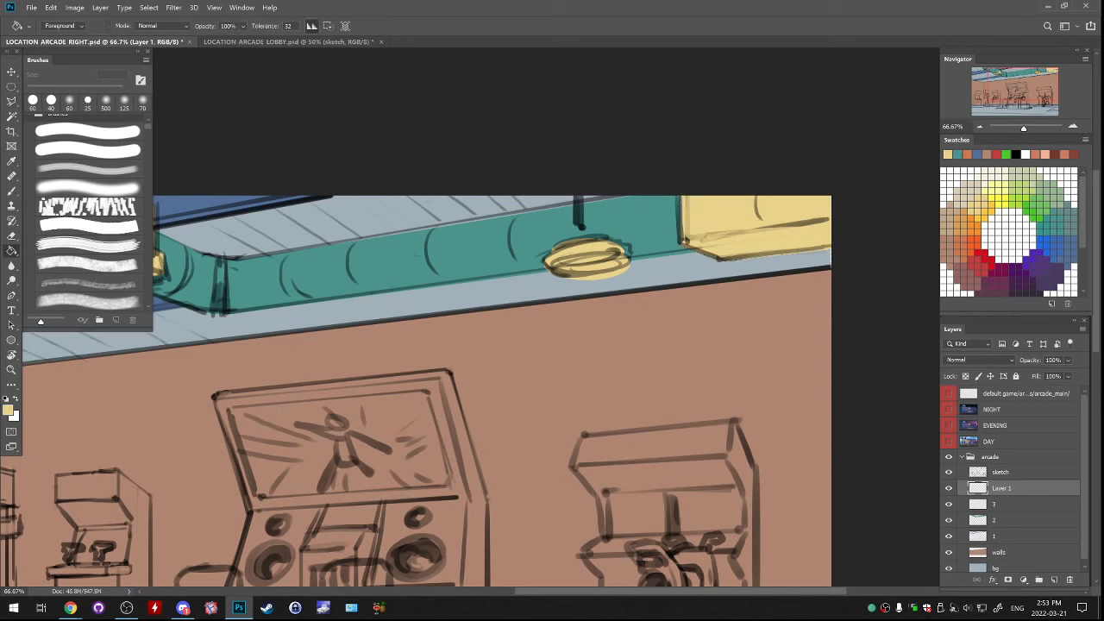
Merge the large box's new layer down into layer 3
key(ctrl+minus)
key(ctrl+minus)
key(ctrl+minus)
key(ctrl+minus)
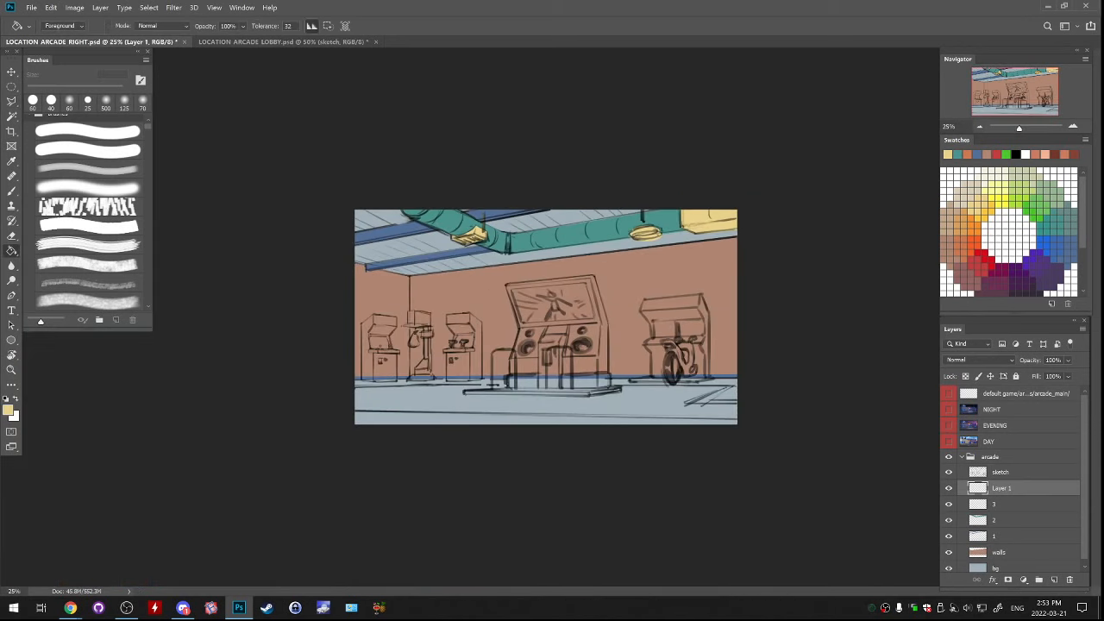
click(1009, 567)
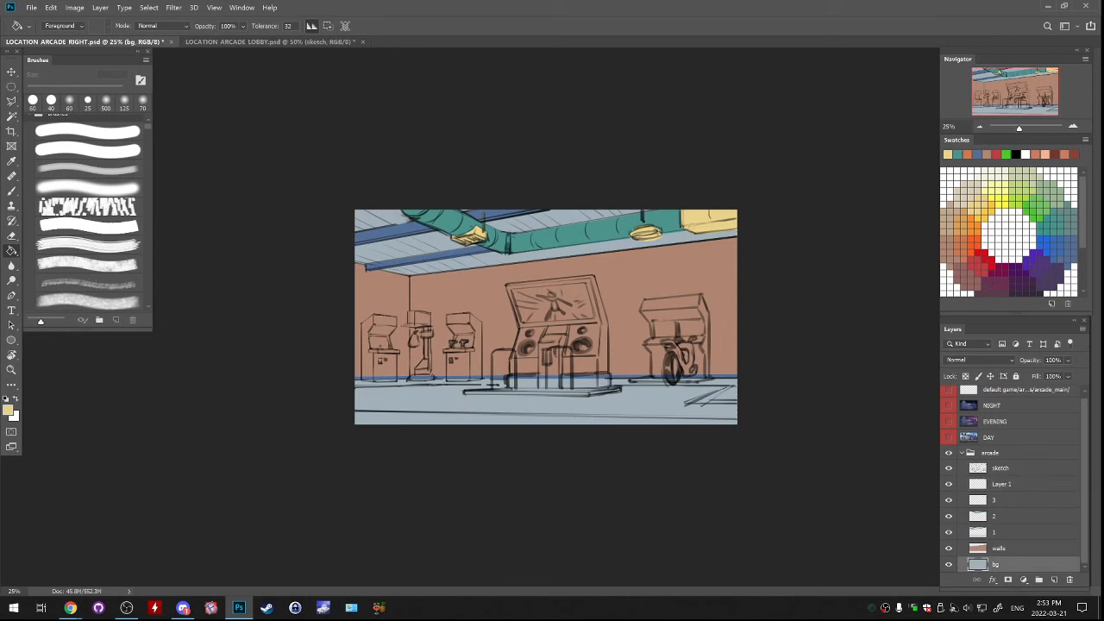
key(v)
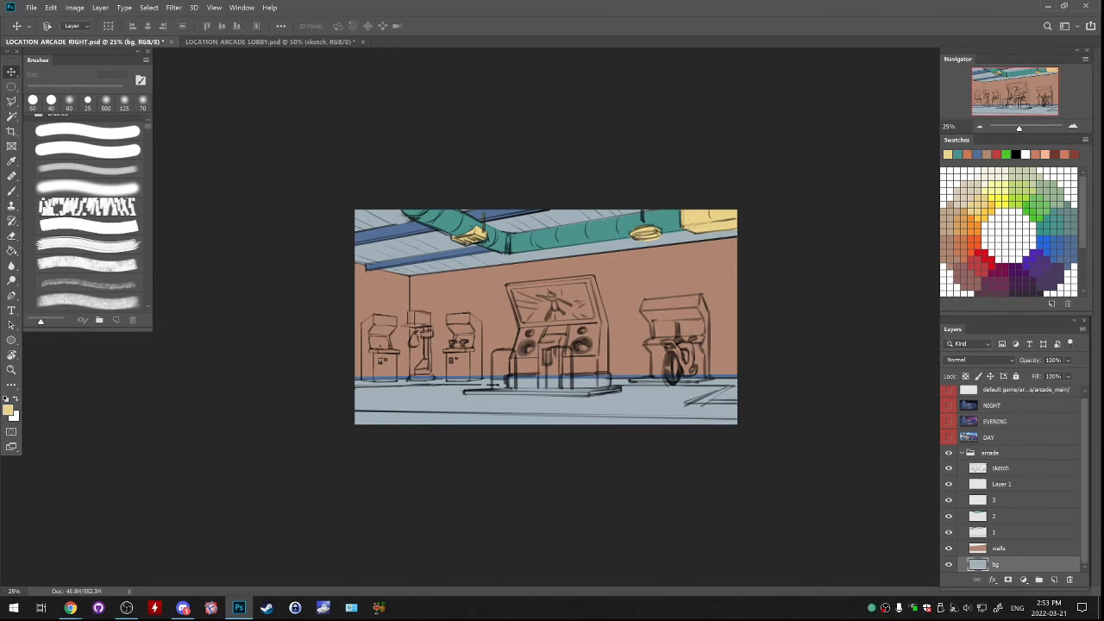
key(ctrl+plus)
key(ctrl+plus)
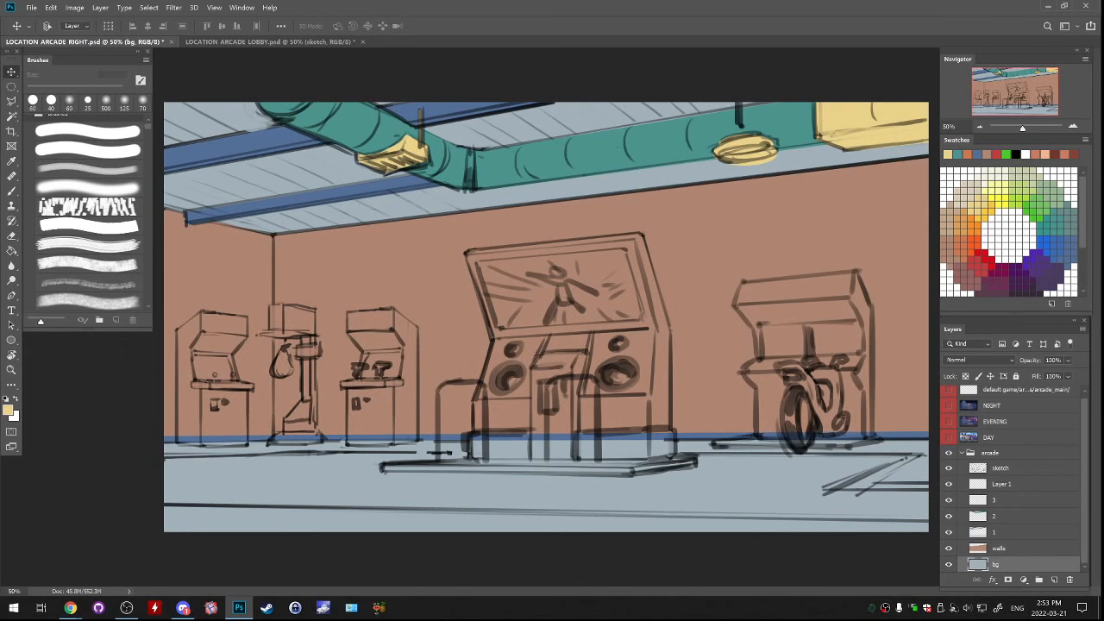
click(1009, 532)
click(1009, 484)
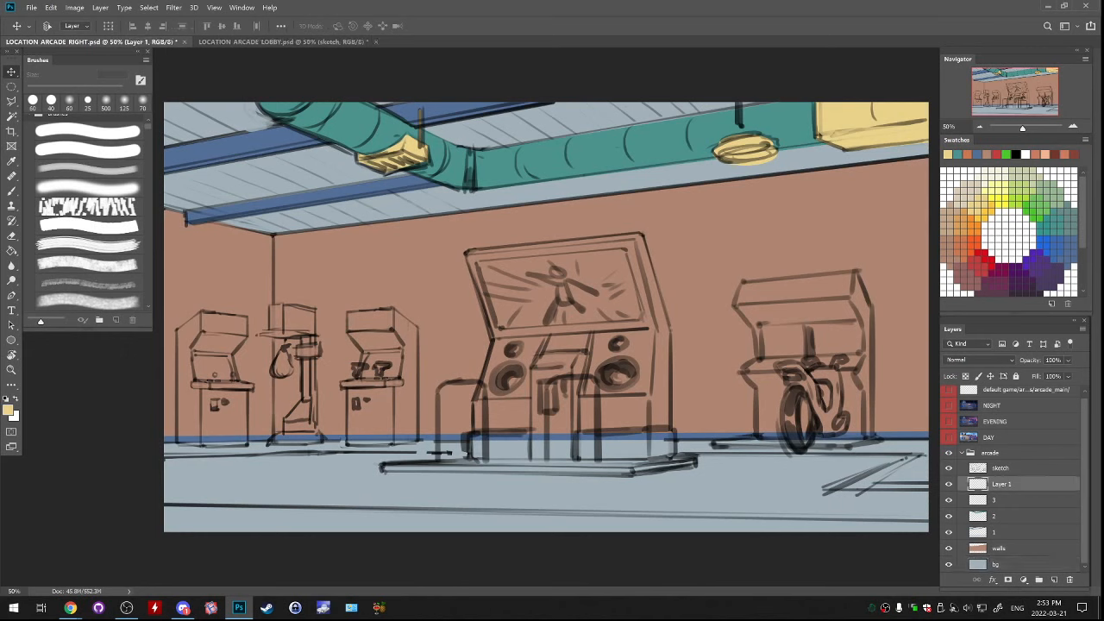
key(Delete)
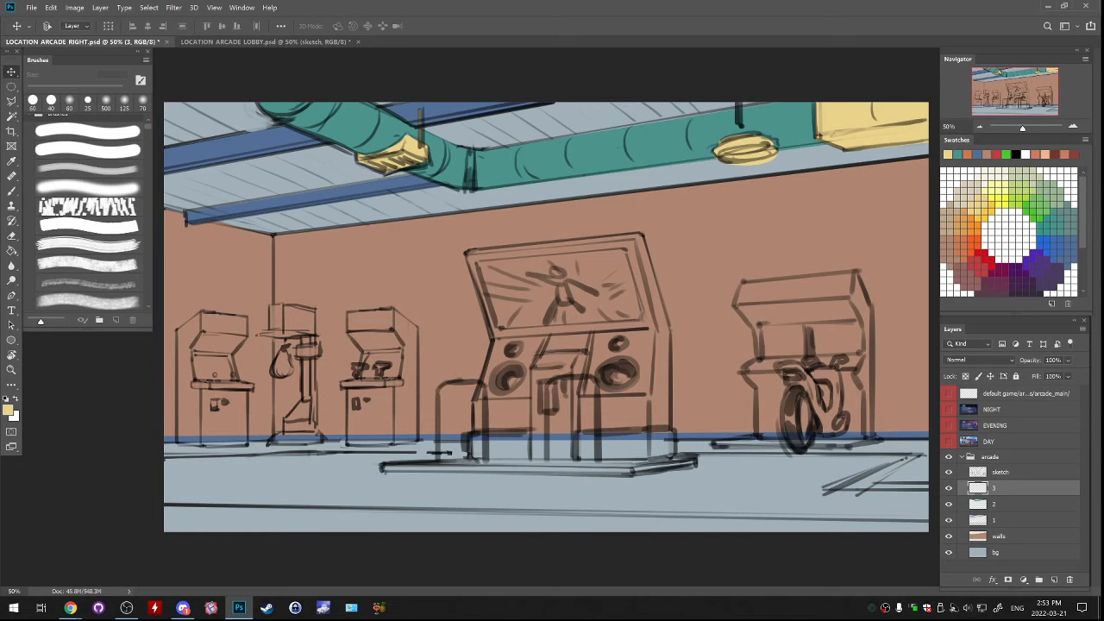
Add a new layer directly above the walls layer and name it 1
key(l)
click(1009, 536)
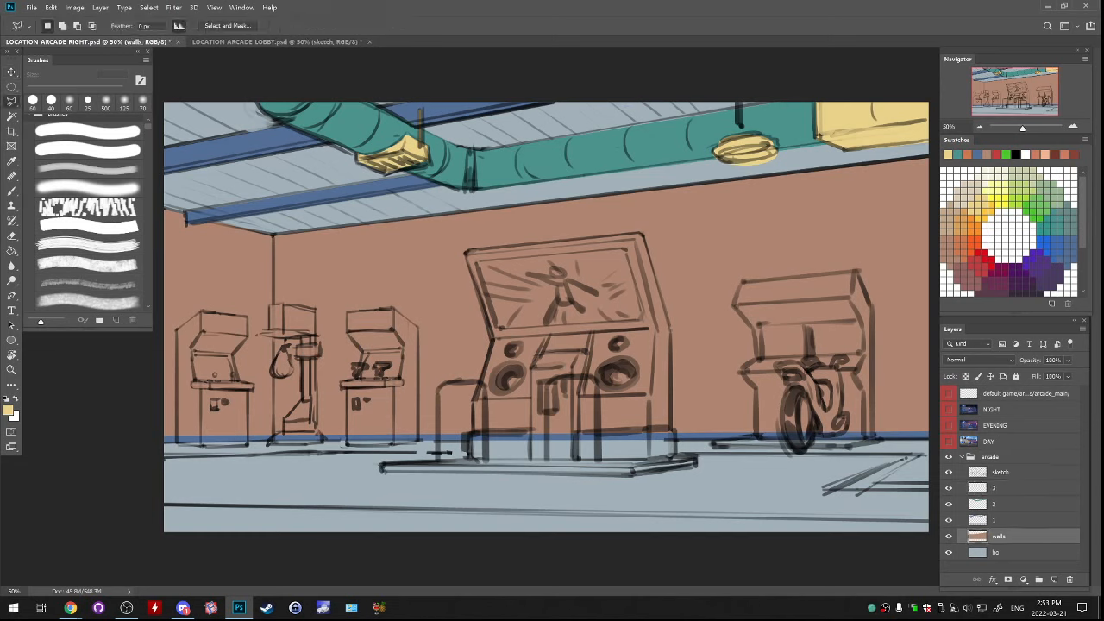
click(949, 537)
click(948, 536)
click(1054, 580)
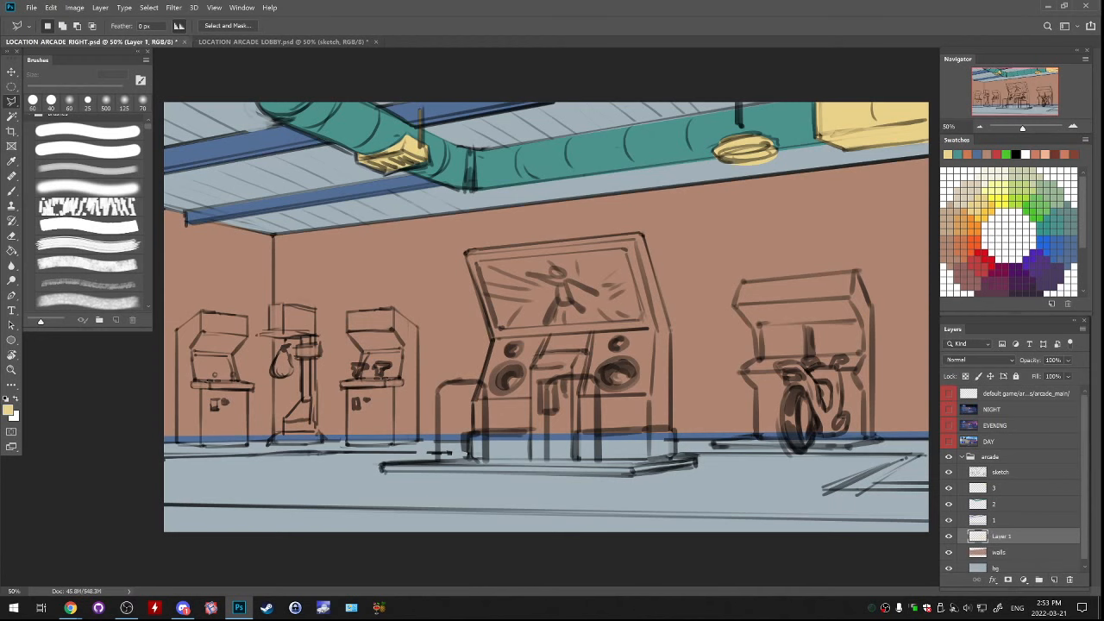
key(ctrl+minus)
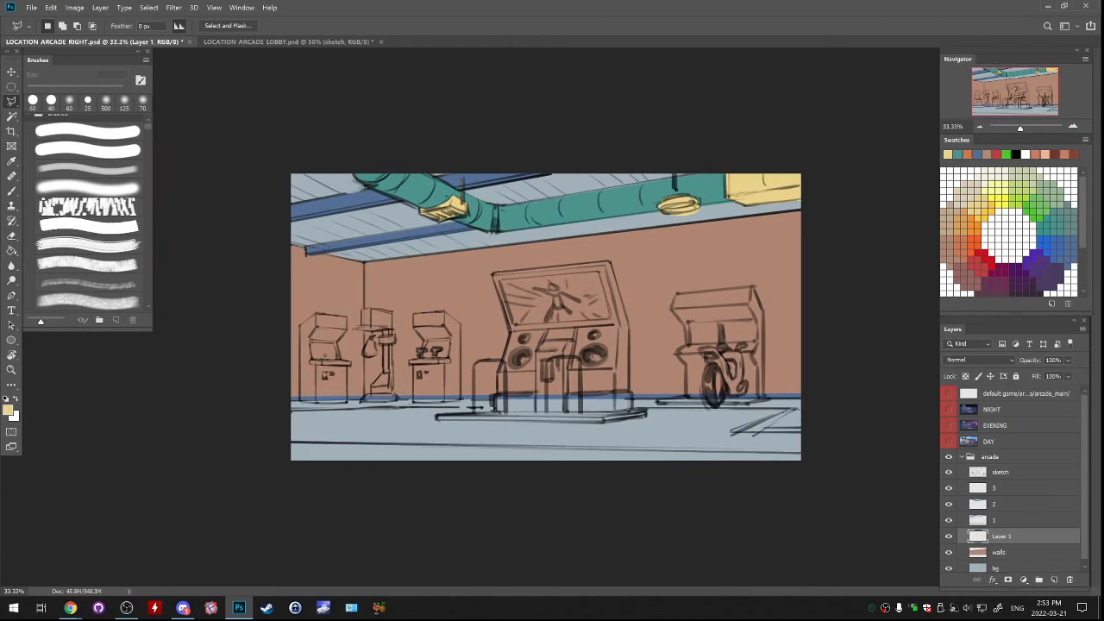
key(ctrl+plus)
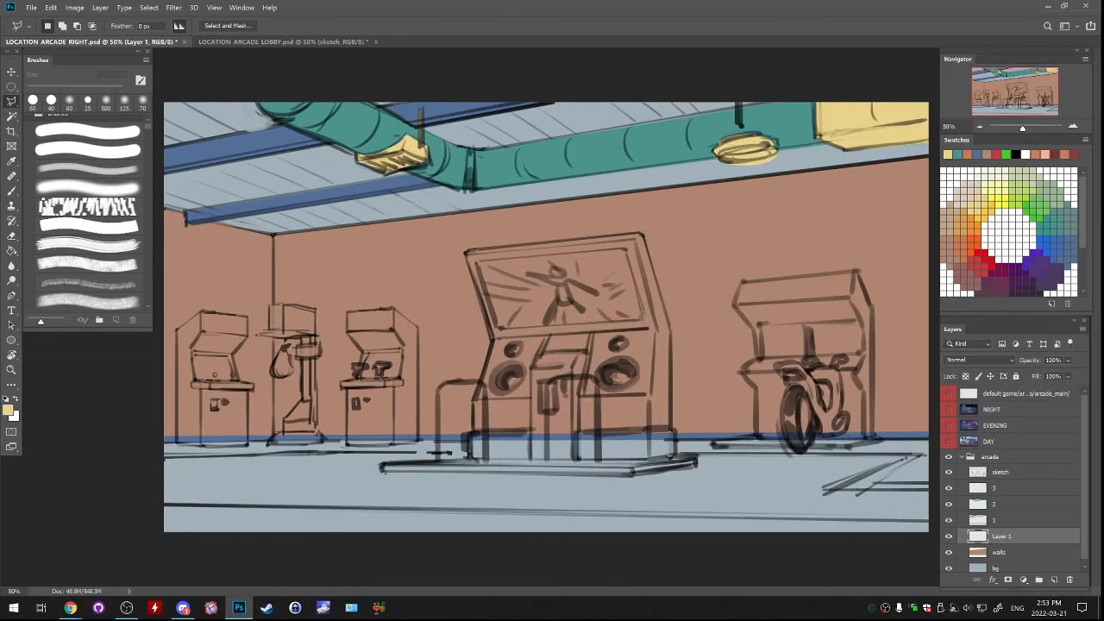
click(949, 520)
click(1001, 520)
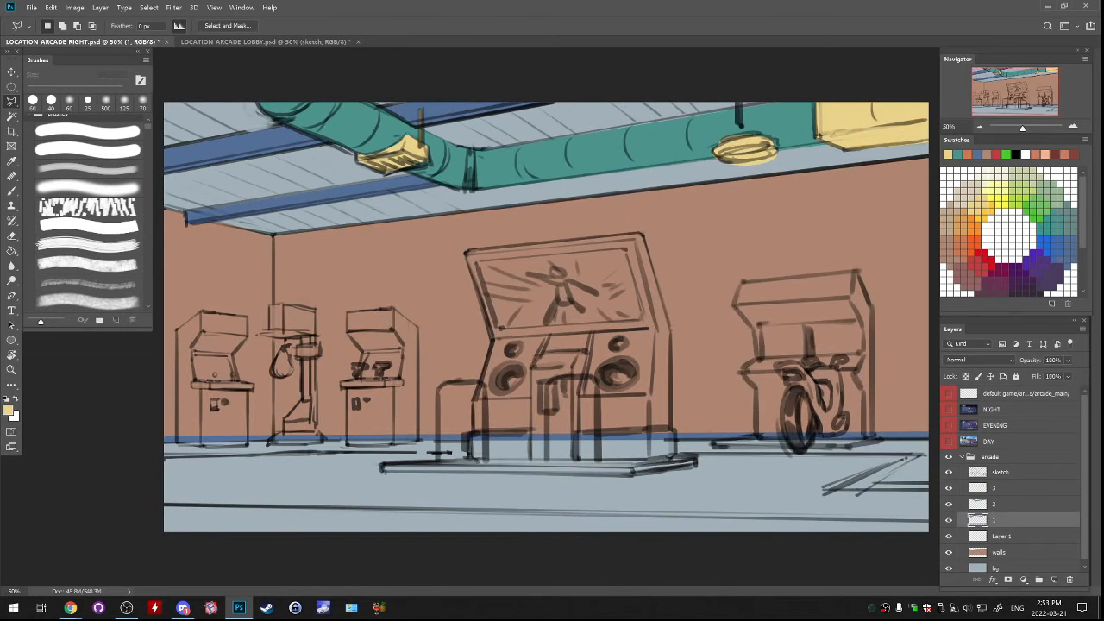
click(1001, 537)
double_click(1001, 536)
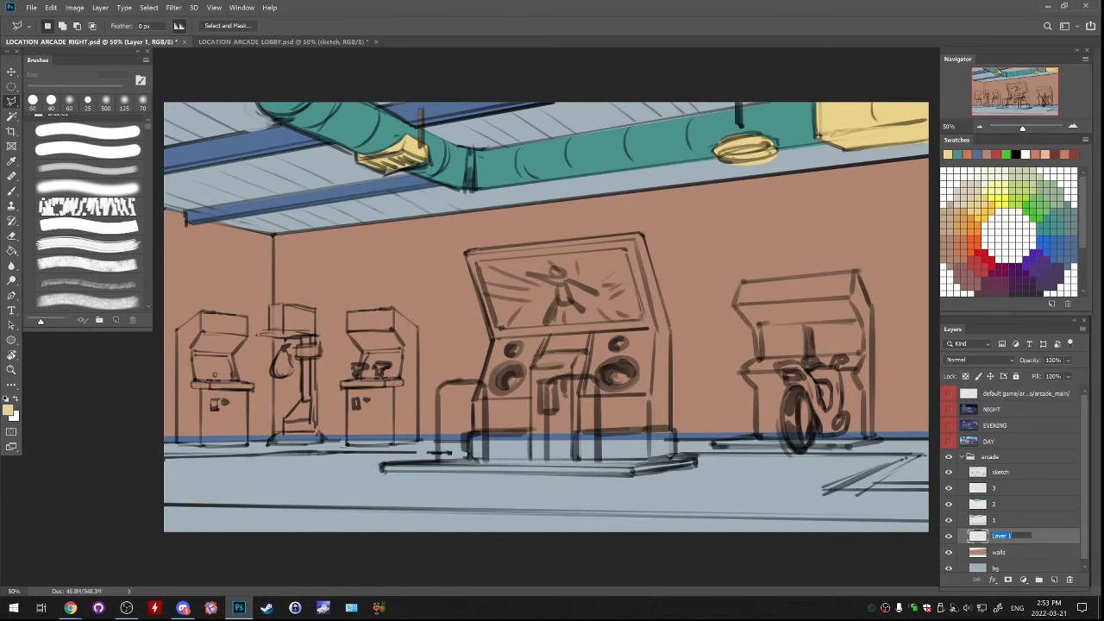
text(1)
Rename the three colour layers above the new layer 1 as 2, 3 and 4, from lowest to highest
click(1001, 520)
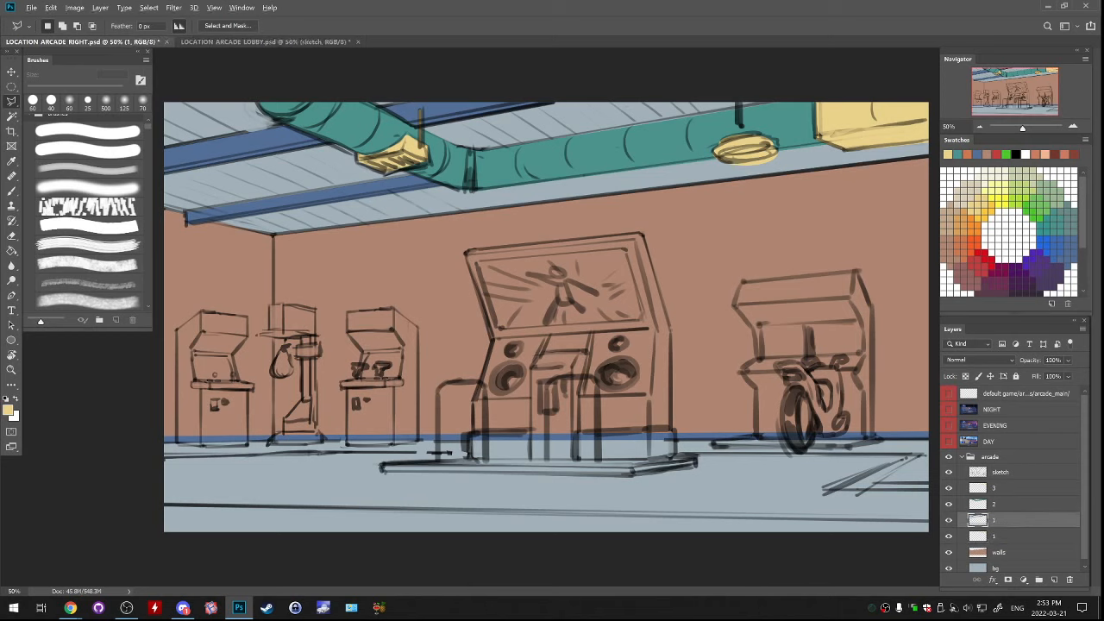
double_click(995, 520)
text(2)
key(Return)
double_click(995, 504)
text(3)
key(Return)
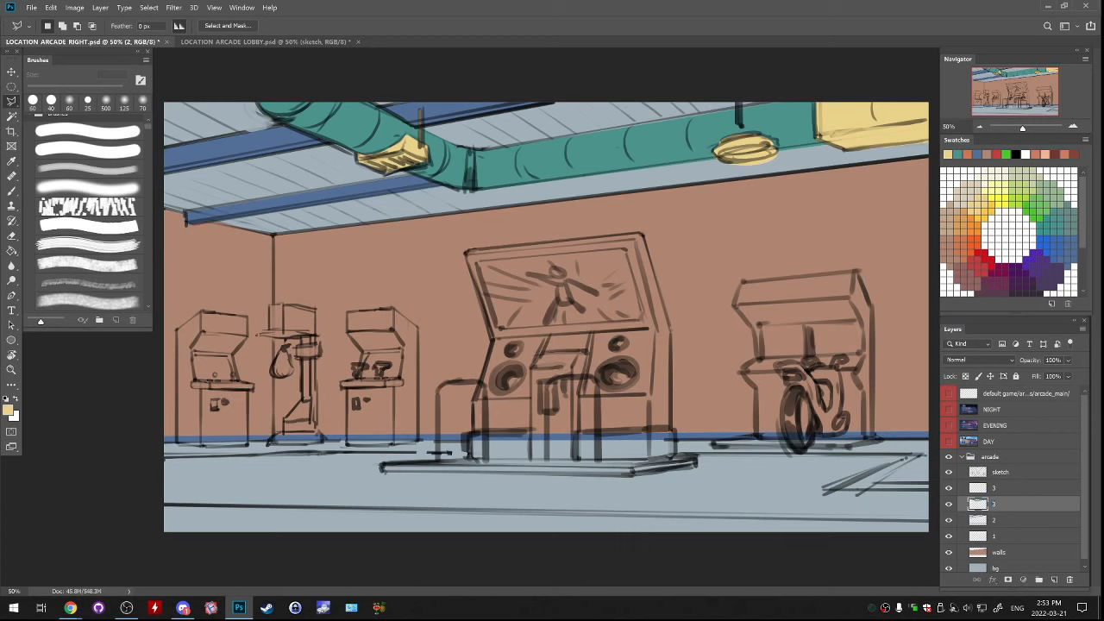
double_click(994, 488)
text(4)
On layer 1, lasso a triangular patch at the base of the left wall, fill it dark brown (RGB 130, 85, 63) and deselect
click(1000, 537)
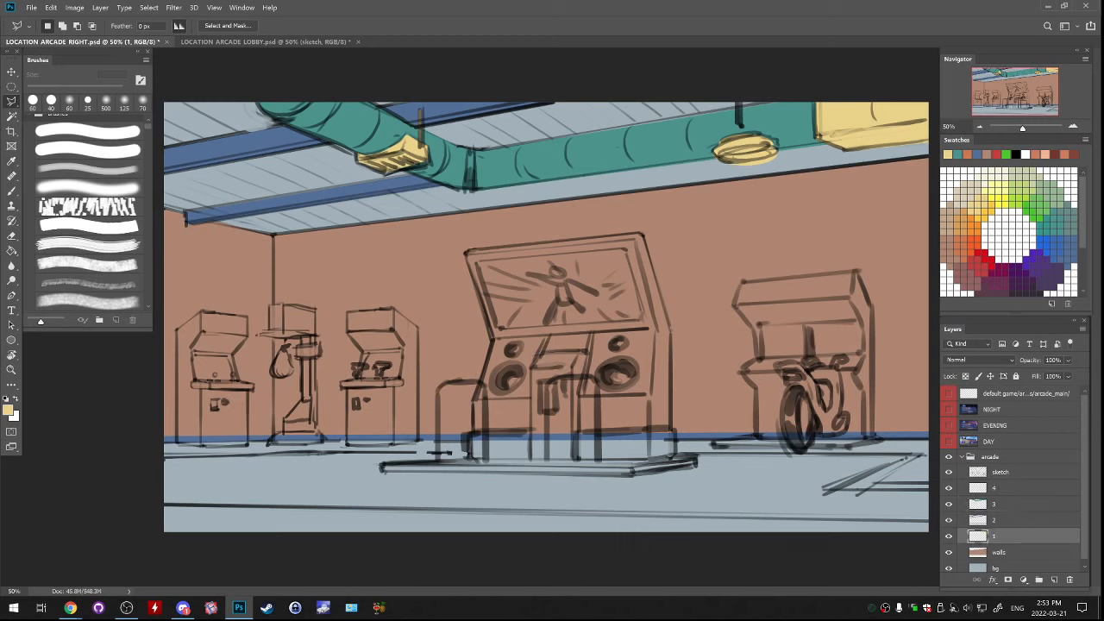
click(158, 356)
click(211, 410)
click(230, 389)
click(272, 437)
click(147, 444)
click(138, 384)
click(159, 356)
key(g)
alt+click(210, 278)
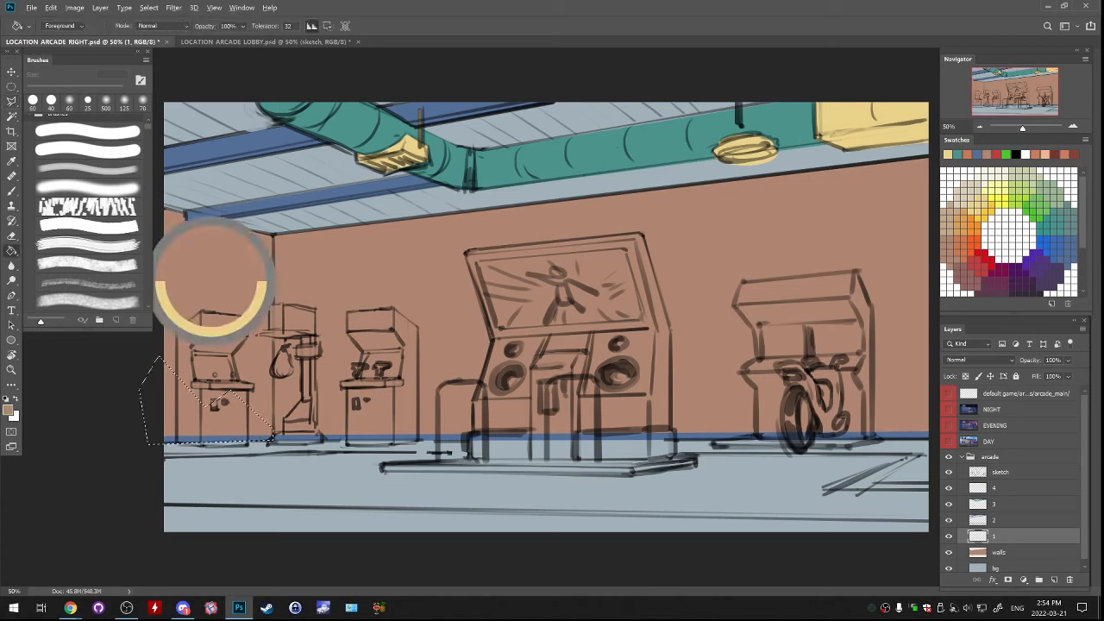
click(10, 411)
click(761, 256)
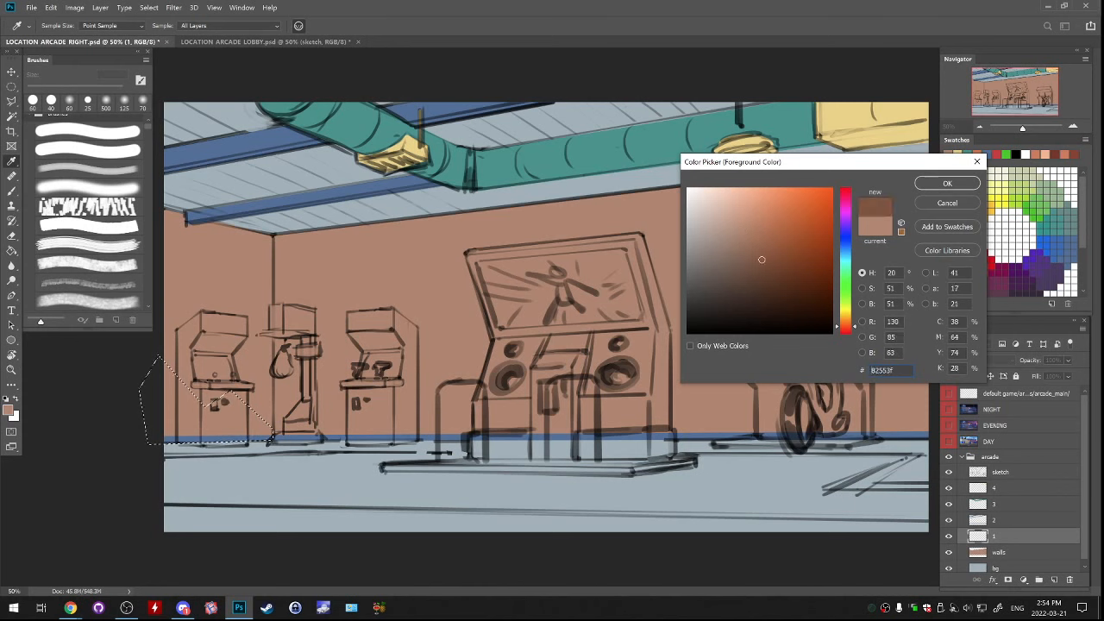
key(Return)
click(222, 397)
key(ctrl+d)
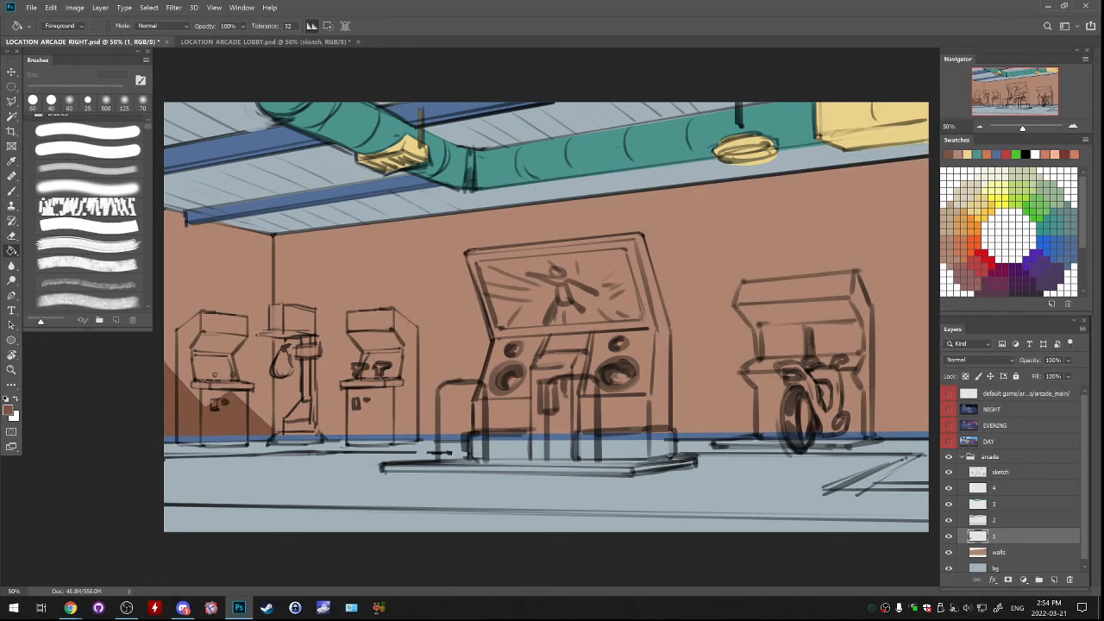
Compare the arcade colour block-in with the LOCATION ARCADE LOBBY sketch and hide the brush presets
click(948, 472)
key(ctrl+Tab)
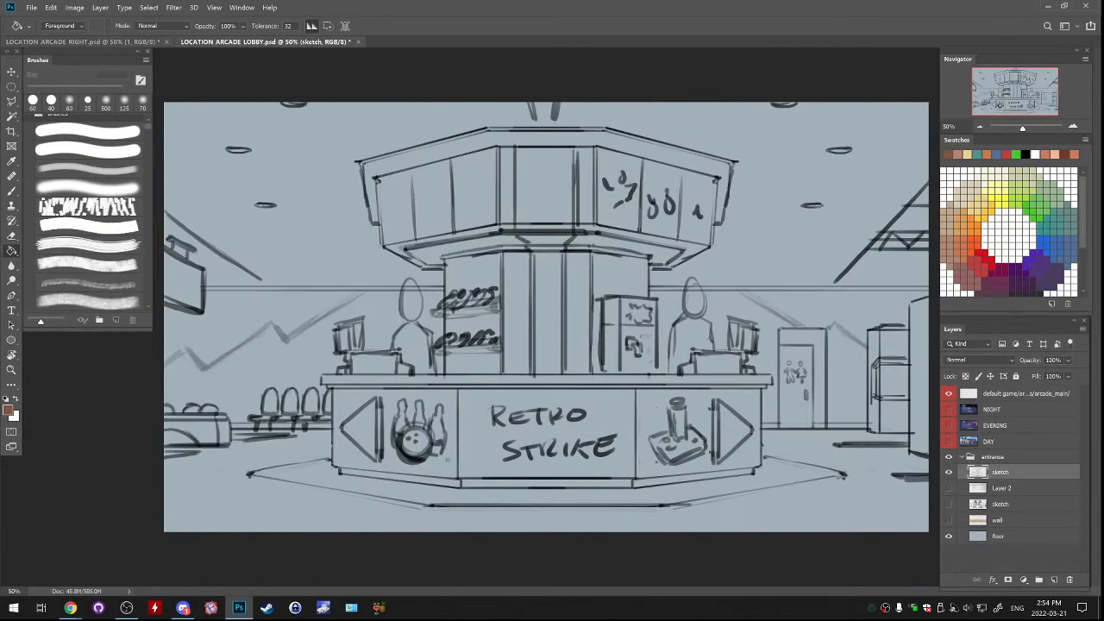
key(ctrl+Tab)
key(ctrl+Tab)
key(F5)
key(ctrl+Tab)
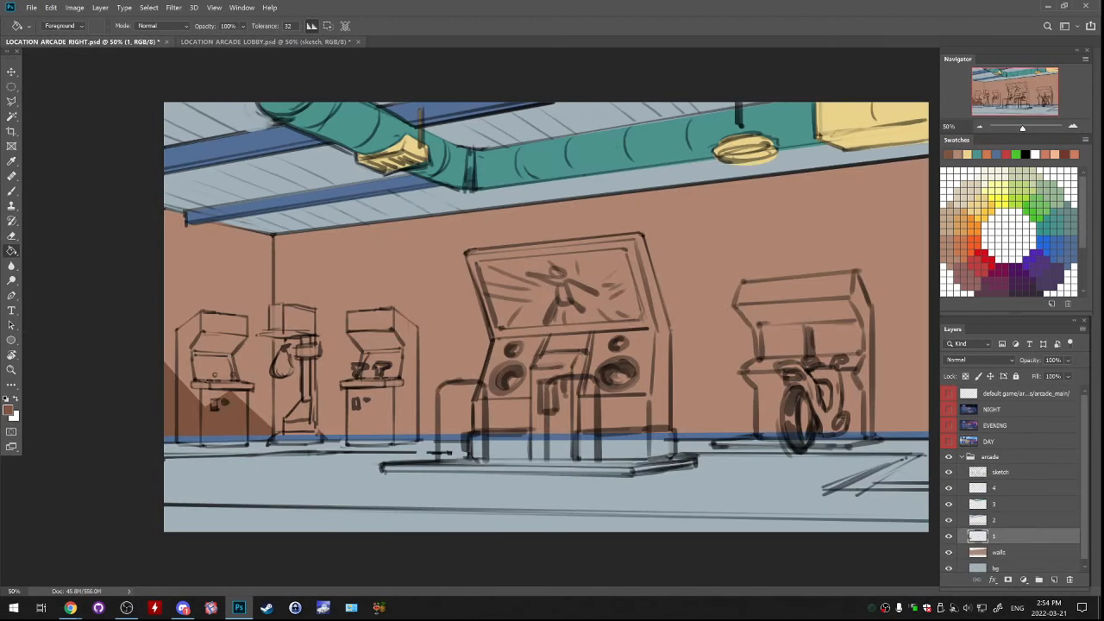
key(ctrl+Tab)
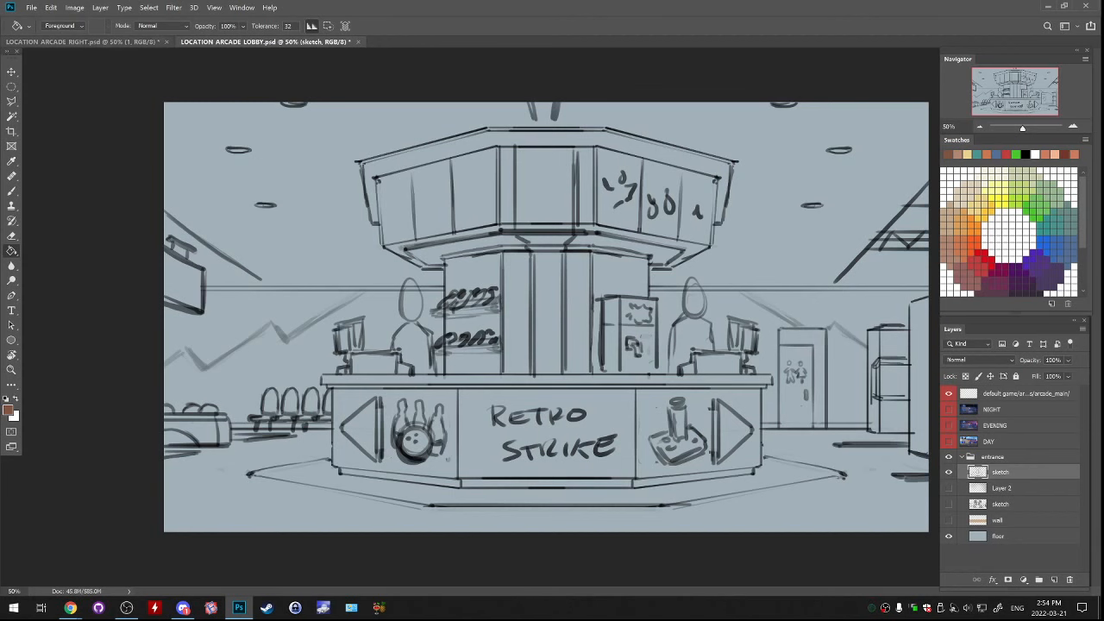
key(ctrl+Tab)
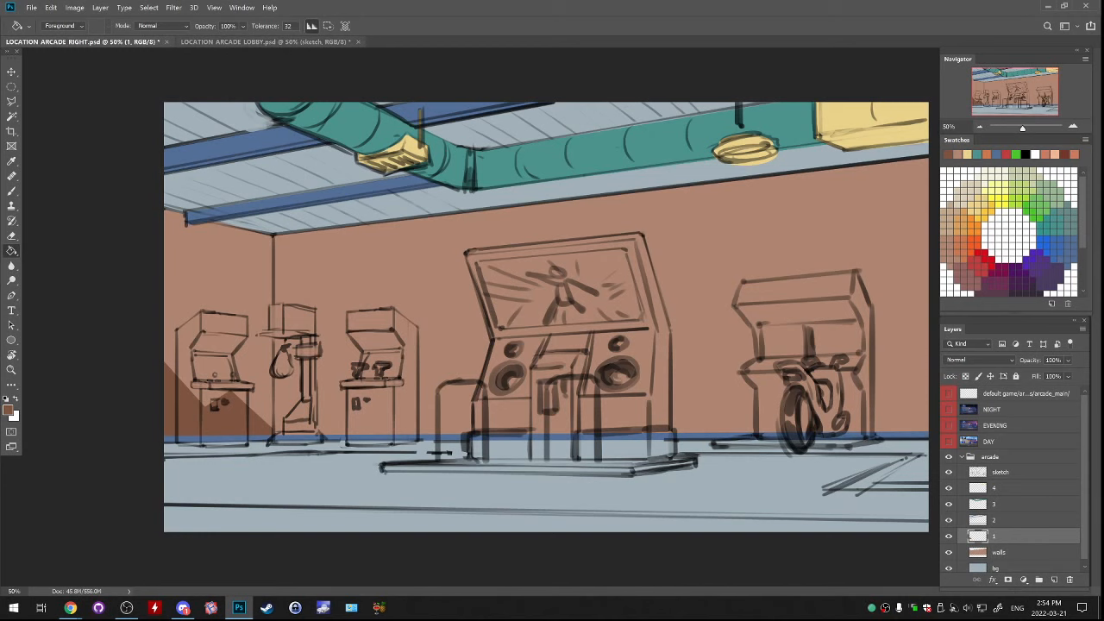
key(ctrl+Tab)
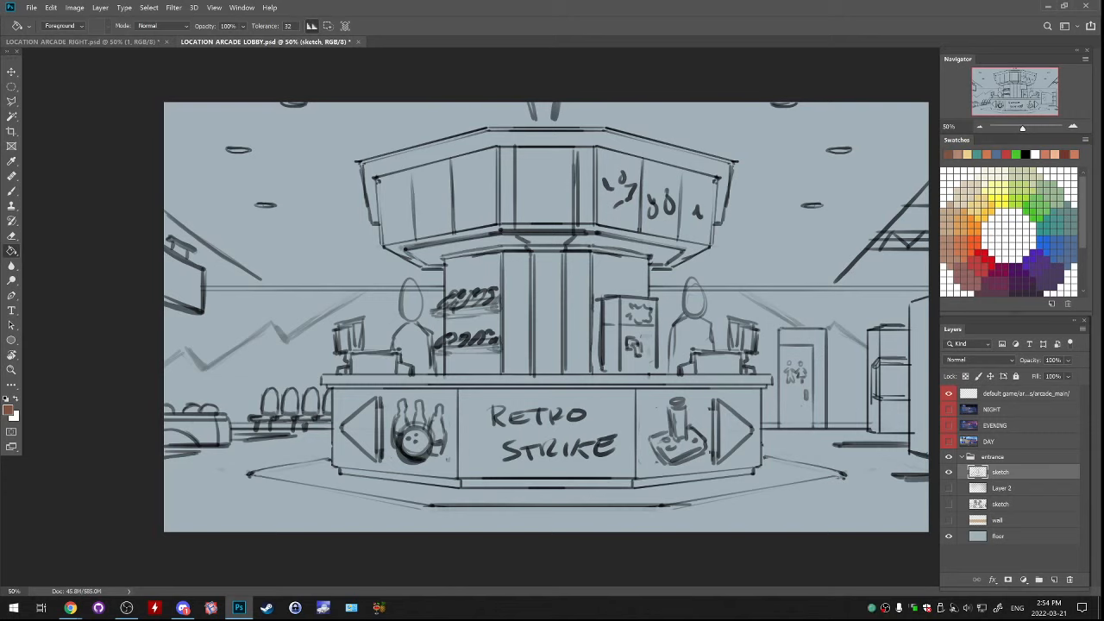
Open LOCATION_ARCADE_LEFT.psd from the LOCATION ARCADE folder as a reference and return to the lobby sketch
click(31, 6)
mouse_move(86, 74)
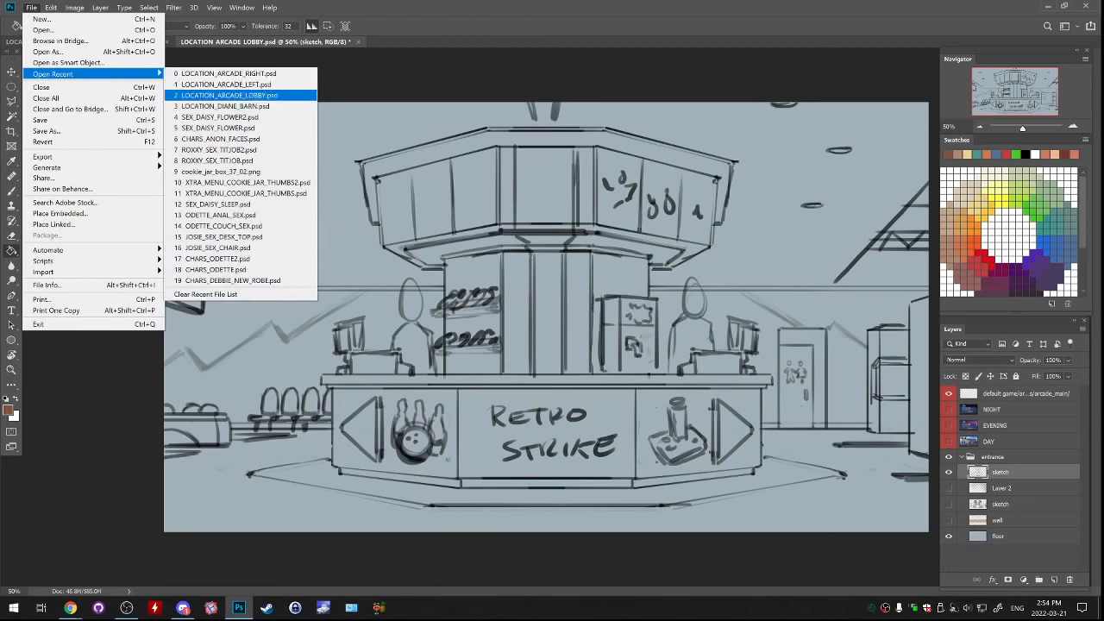
key(Escape)
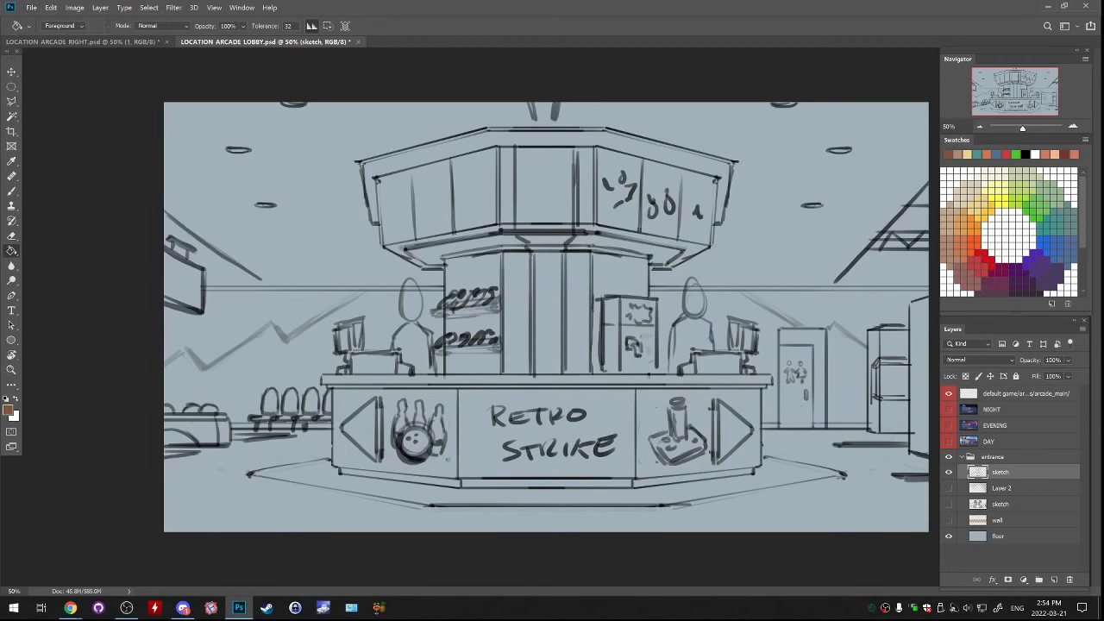
click(31, 7)
click(47, 31)
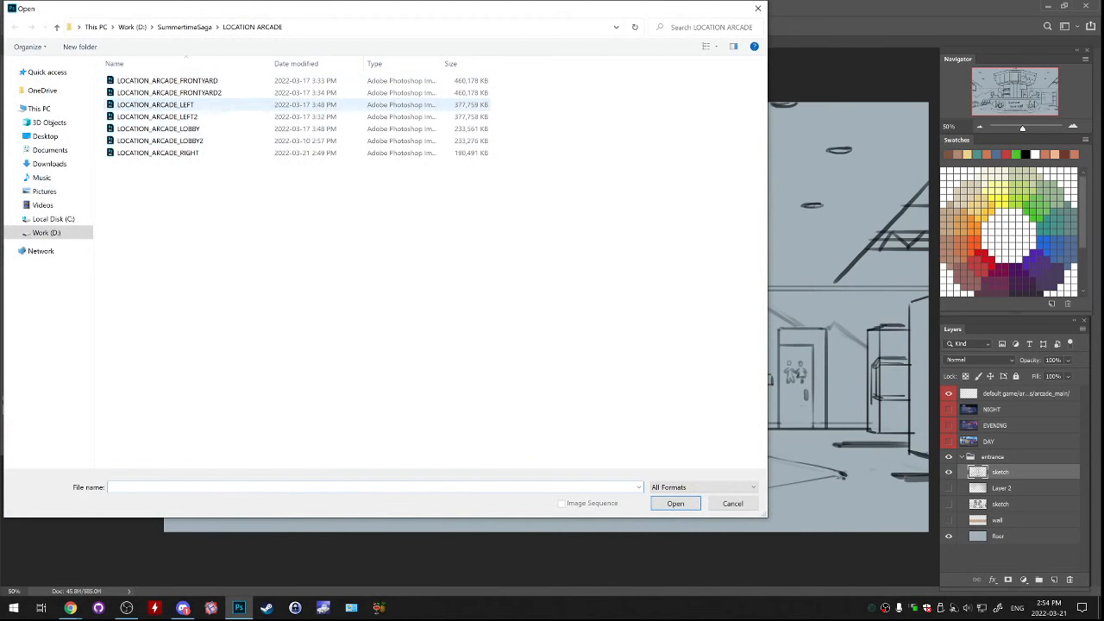
key(Escape)
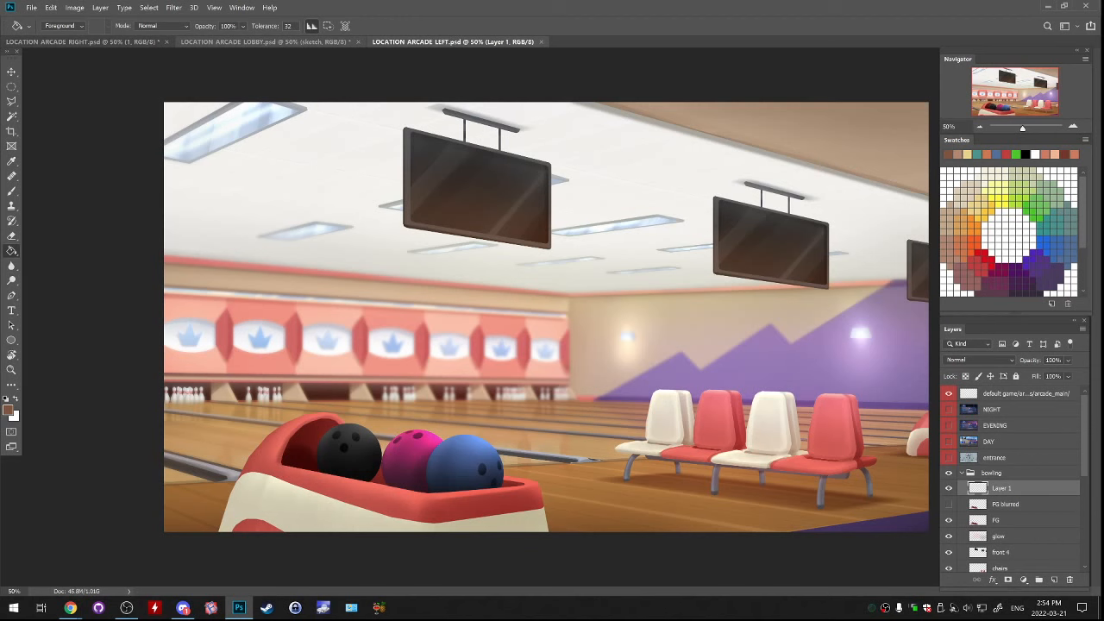
click(265, 41)
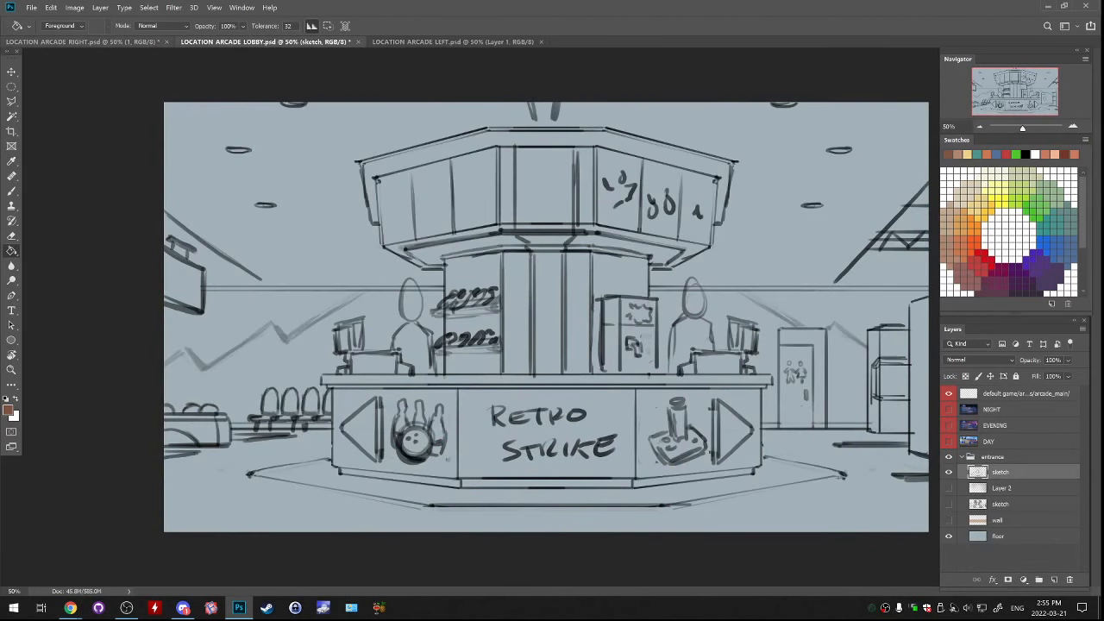
In LOCATION ARCADE RIGHT.psd, delete layer 1 with the triangular wall patch and add an empty layer above the walls layer
click(83, 41)
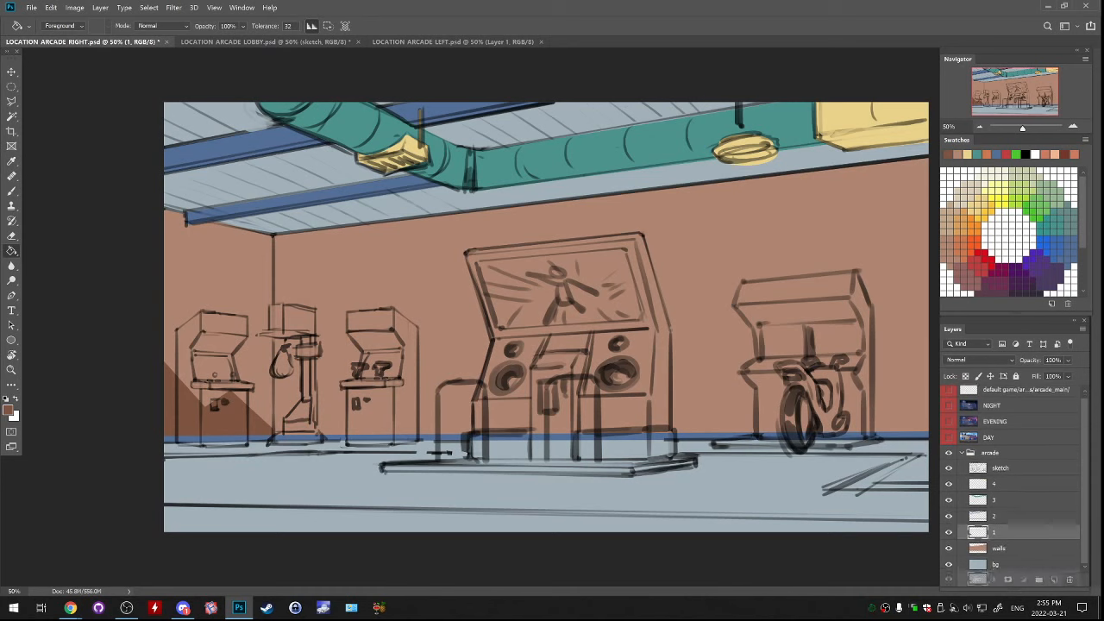
key(Delete)
key(l)
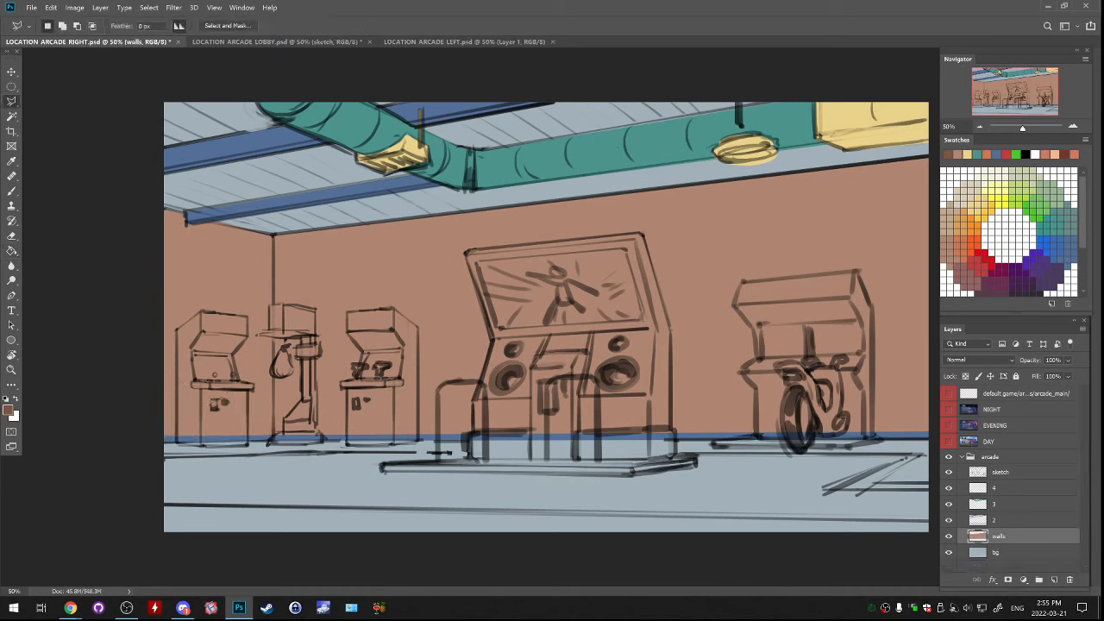
click(1054, 579)
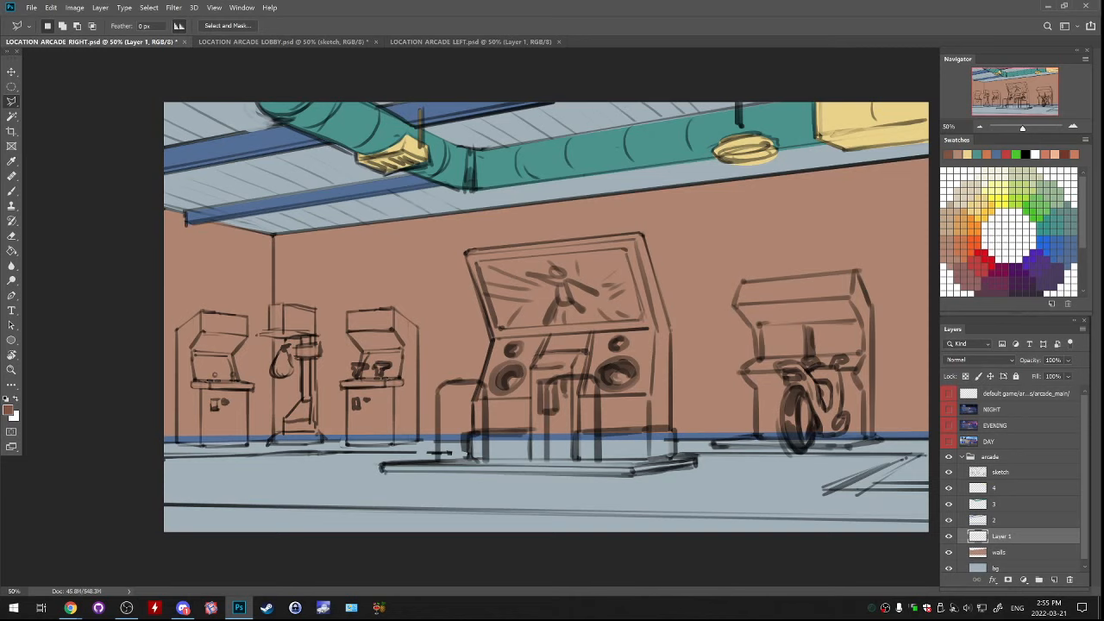
click(136, 326)
click(198, 278)
click(225, 308)
double_click(274, 259)
click(272, 234)
click(220, 264)
click(222, 296)
key(BackSpace)
key(BackSpace)
key(BackSpace)
click(272, 235)
click(239, 265)
click(252, 259)
double_click(261, 242)
key(ctrl+d)
On the new layer, lasso an angular zigzag-edged patch on the upper part of the left wall, fill it dark brown and deselect
click(245, 231)
click(195, 259)
click(207, 297)
click(132, 353)
click(102, 402)
click(129, 208)
click(247, 231)
key(g)
click(183, 262)
key(ctrl+d)
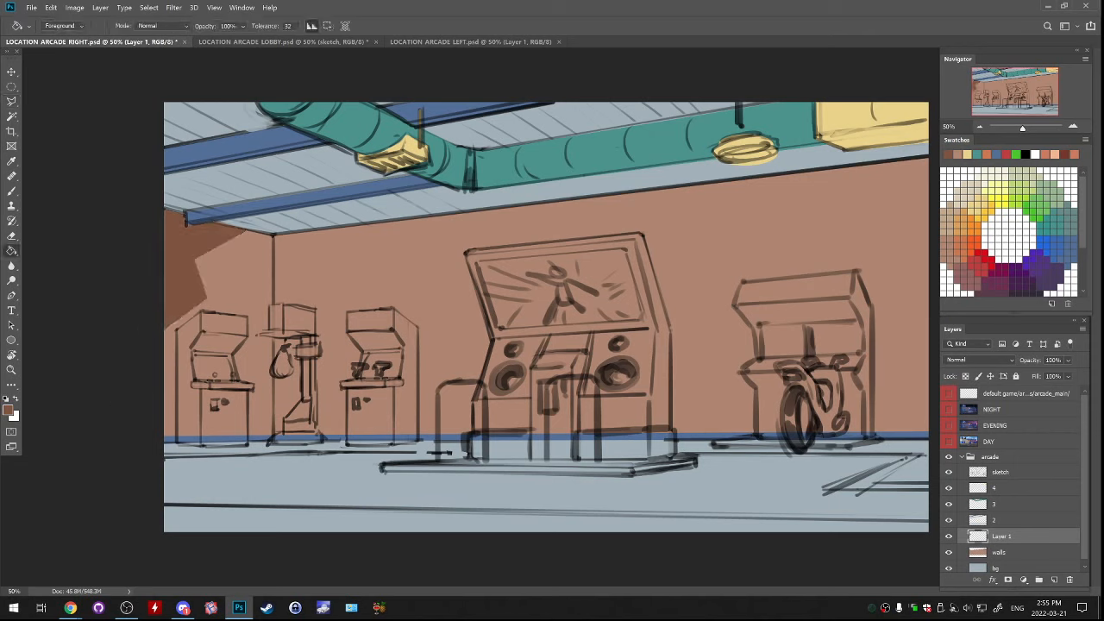
Rename the new layer above walls as 1 and make layer 2 the active layer
double_click(1001, 537)
text(1)
click(1001, 521)
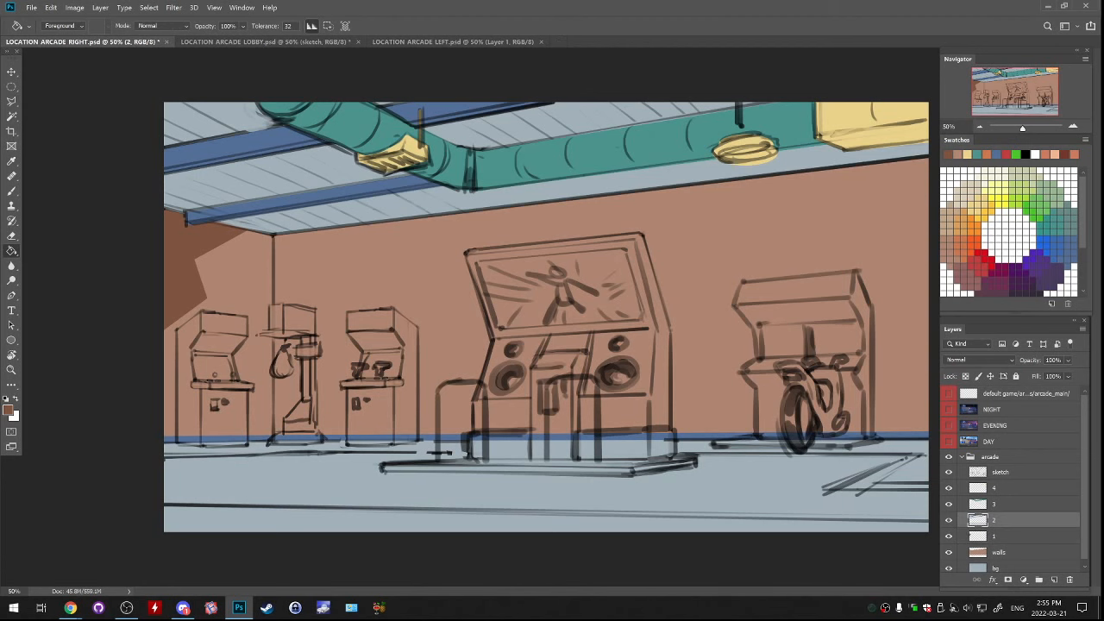
In the LOCATION ARCADE LOBBY sketch, erase the faint wall decoration line around the restroom door
click(293, 42)
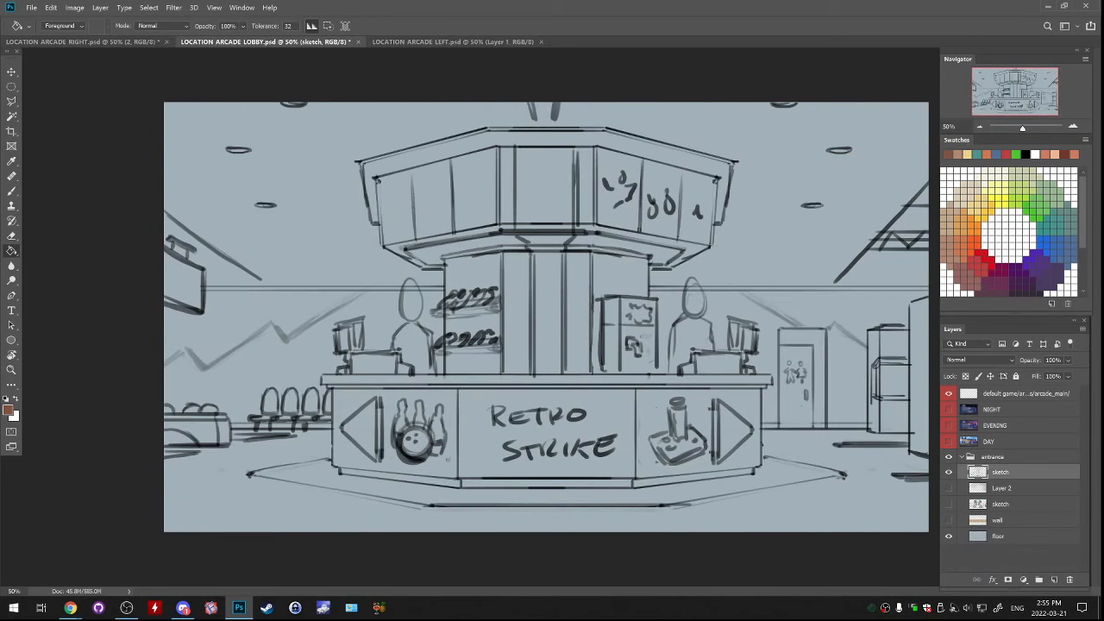
key(b)
key(e)
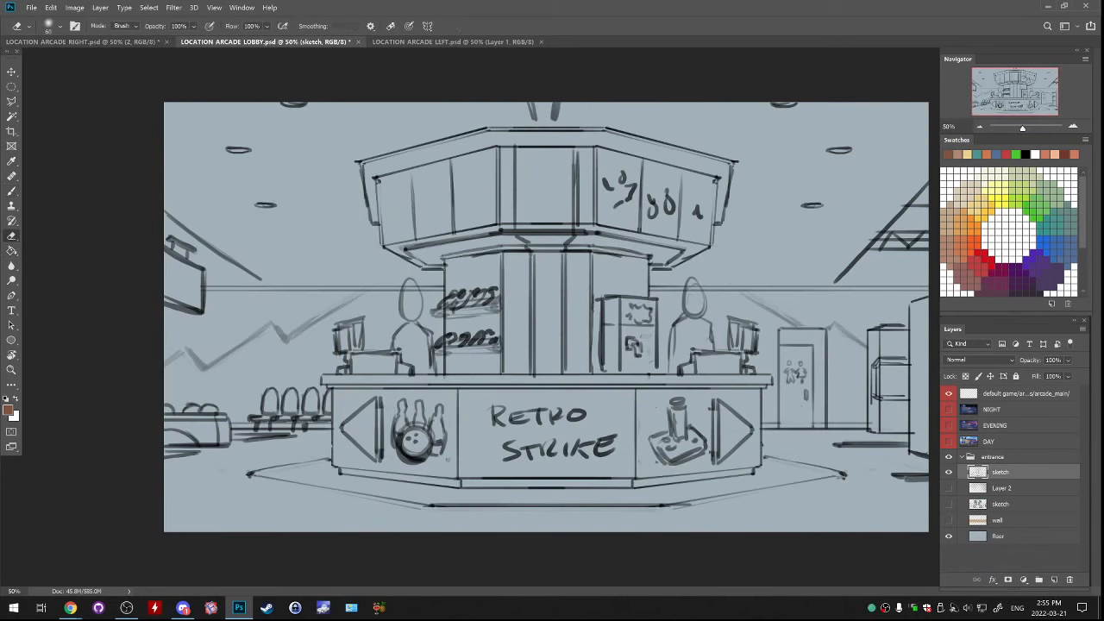
key(b)
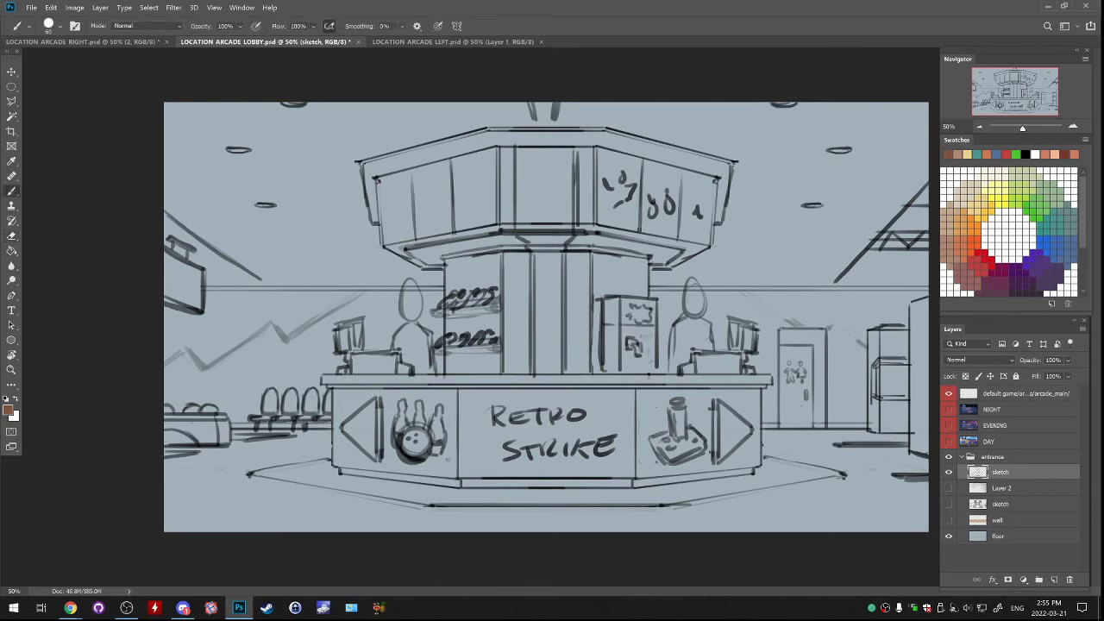
drag(821, 326, 873, 299)
key(ctrl+z)
key(e)
drag(797, 324, 830, 328)
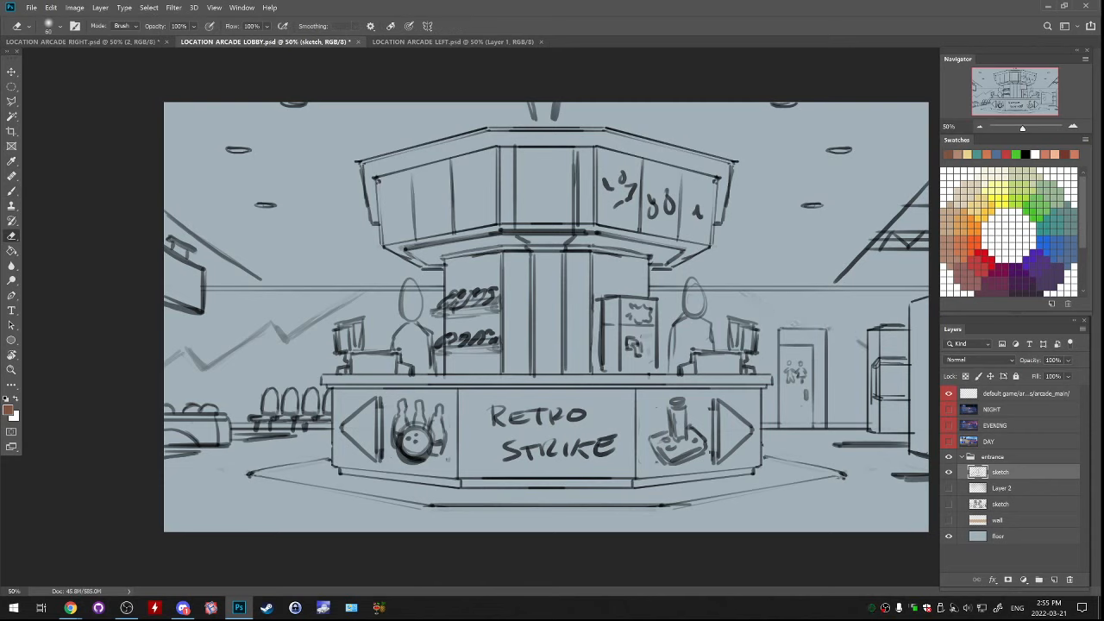
Draw a new black zigzag wall decoration line between the restroom door and the shelves in the lobby sketch
key(d)
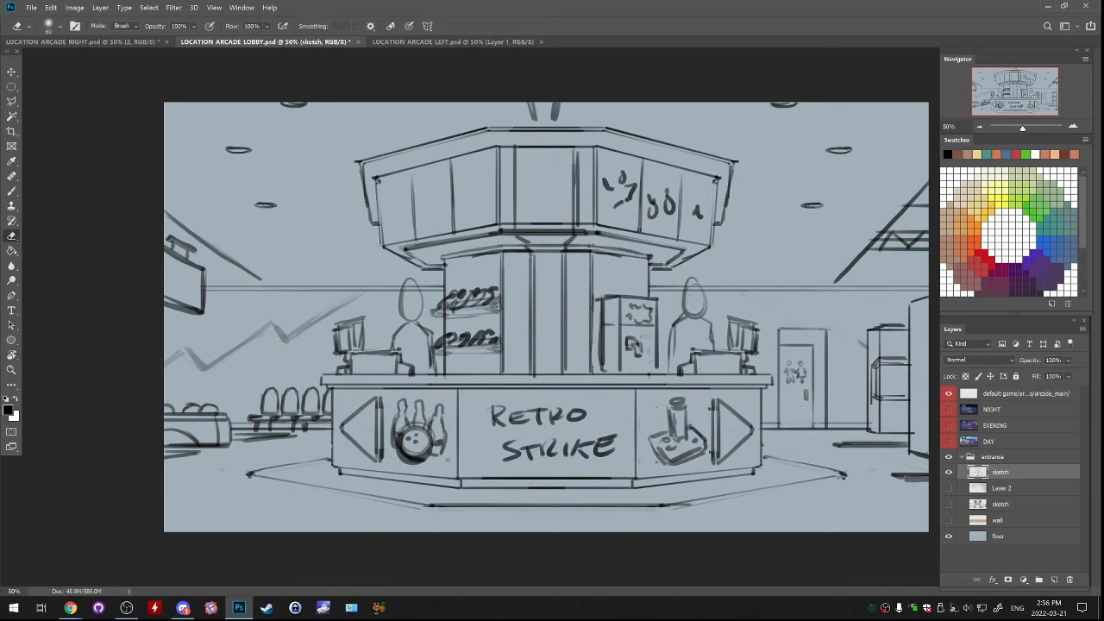
key(b)
mouse_move(821, 341)
mouse_down()
mouse_move(892, 294)
mouse_move(849, 316)
mouse_move(860, 341)
mouse_move(837, 356)
mouse_move(861, 346)
mouse_up()
key(ctrl+z)
key(ctrl+z)
key(ctrl+z)
key(ctrl+z)
key(ctrl+z)
drag(860, 347, 826, 364)
key(ctrl+z)
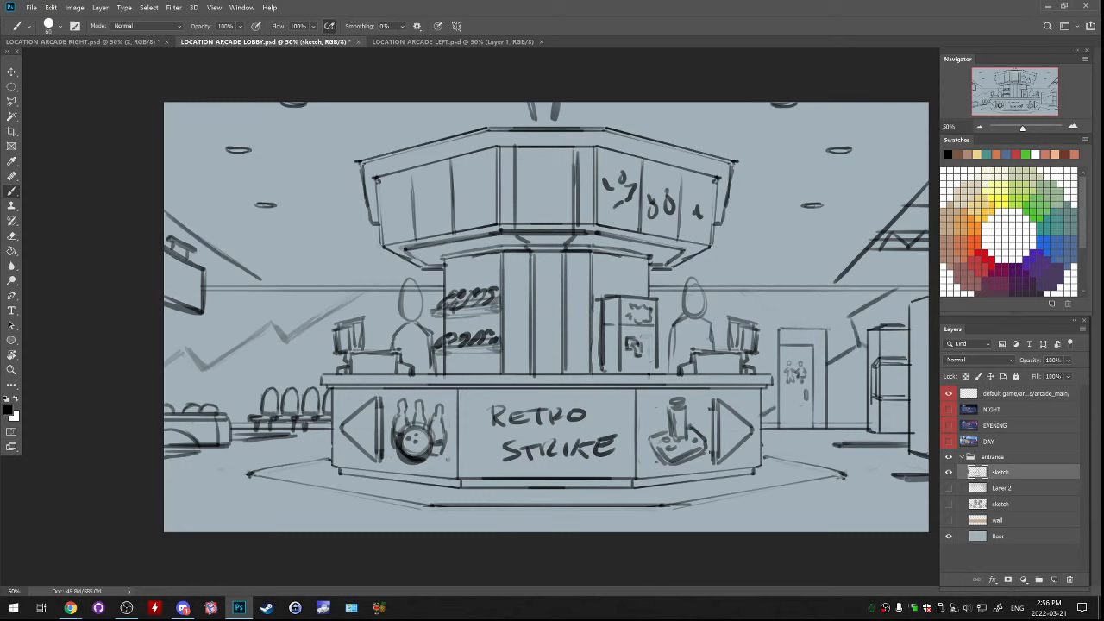
Check the lobby's bowling-side wall decoration against LOCATION ARCADE LEFT and return to LOCATION ARCADE RIGHT
drag(251, 299, 251, 315)
click(453, 42)
key(ctrl+shift+Tab)
key(ctrl+shift+Tab)
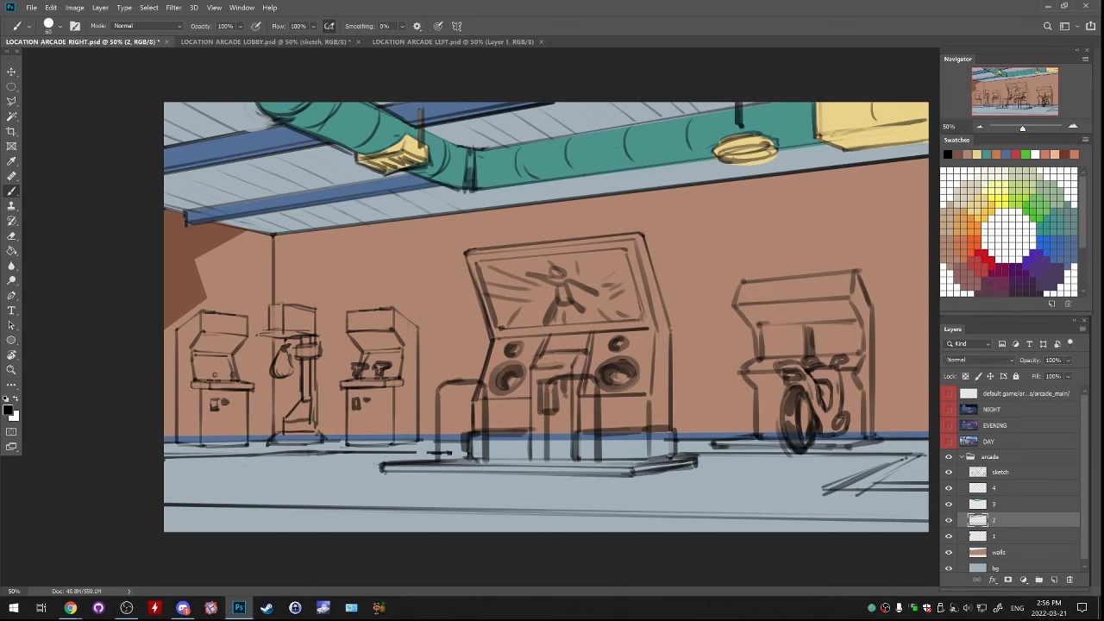
On the walls layer, lasso the foreground strip of floor below the lowest sketch line, across the full image width
key(l)
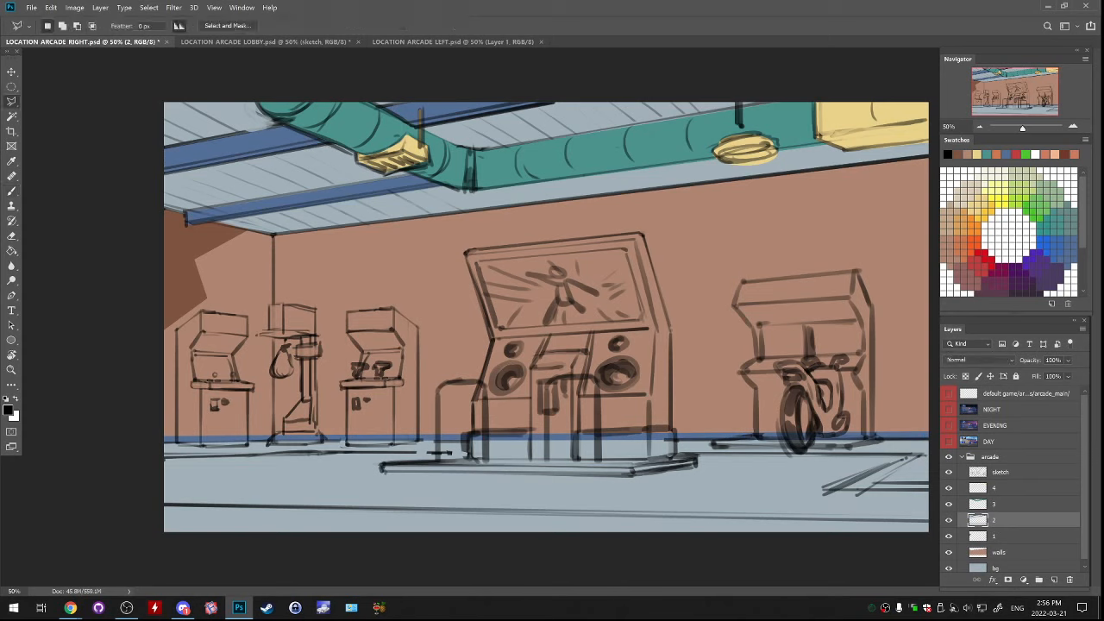
click(999, 552)
scroll(999, 551, down, 1)
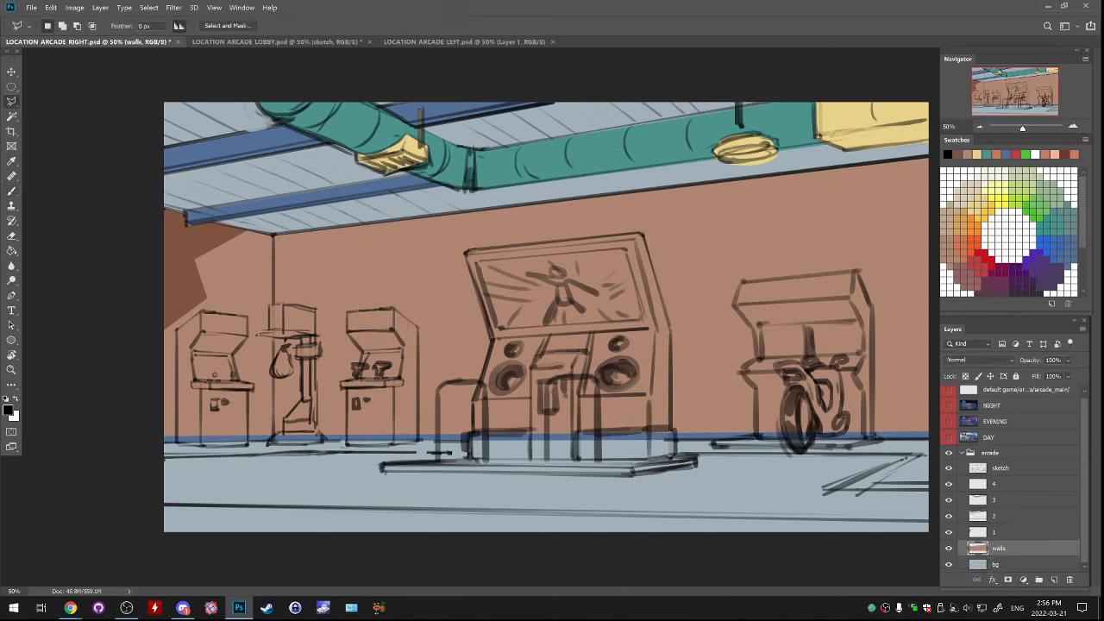
click(949, 548)
click(949, 549)
click(163, 503)
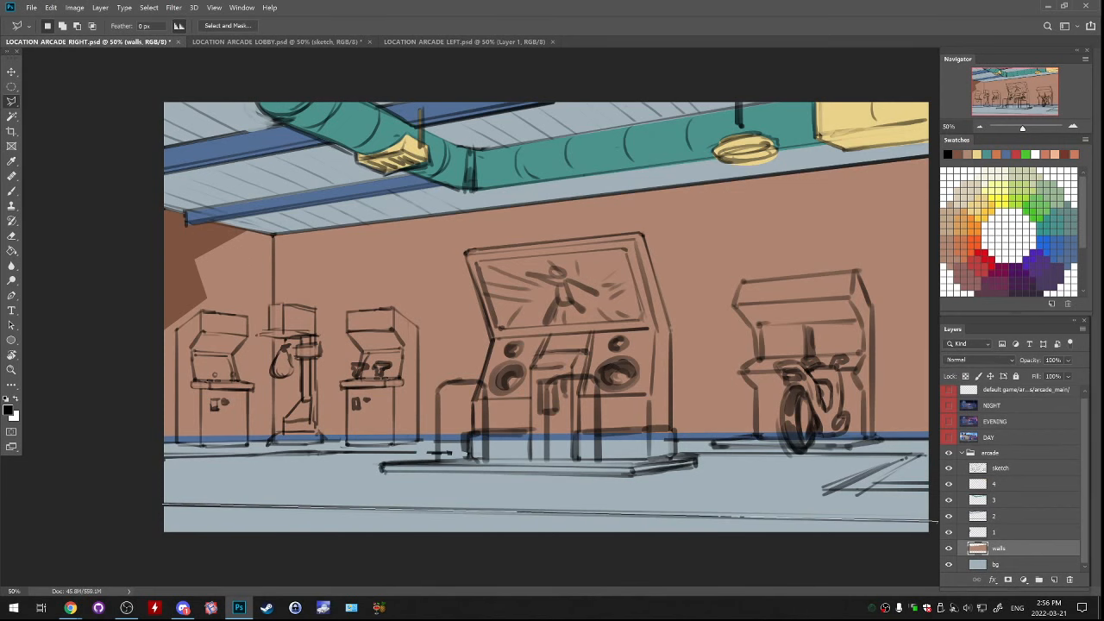
double_click(147, 555)
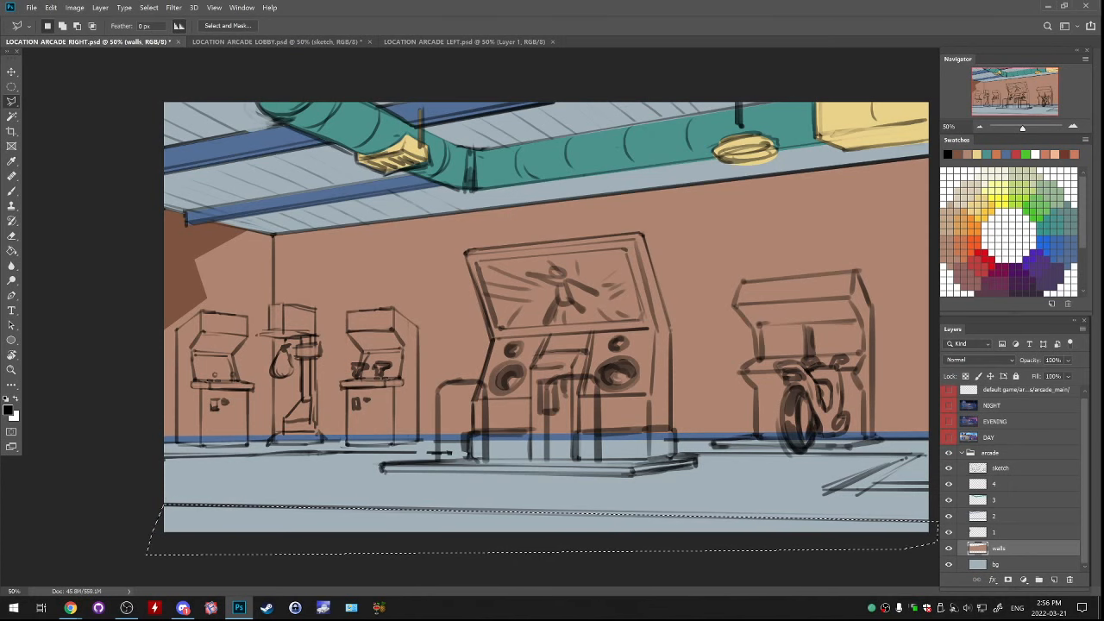
Compare the arcade block-in's colours with the lobby sketch and the finished bowling scene before filling the foreground strip
key(g)
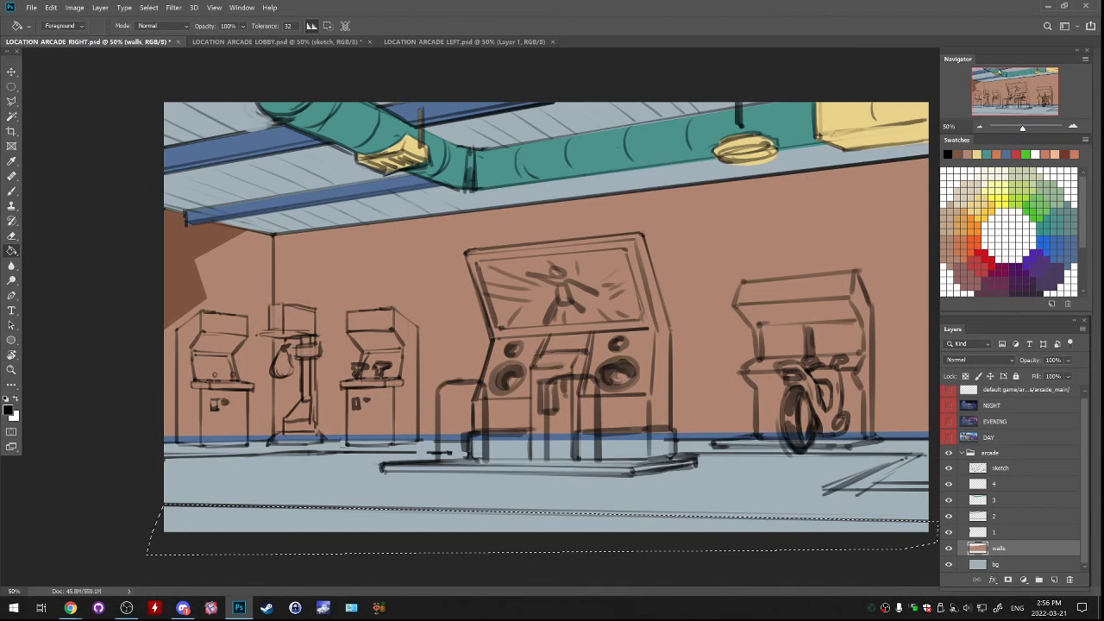
click(8, 409)
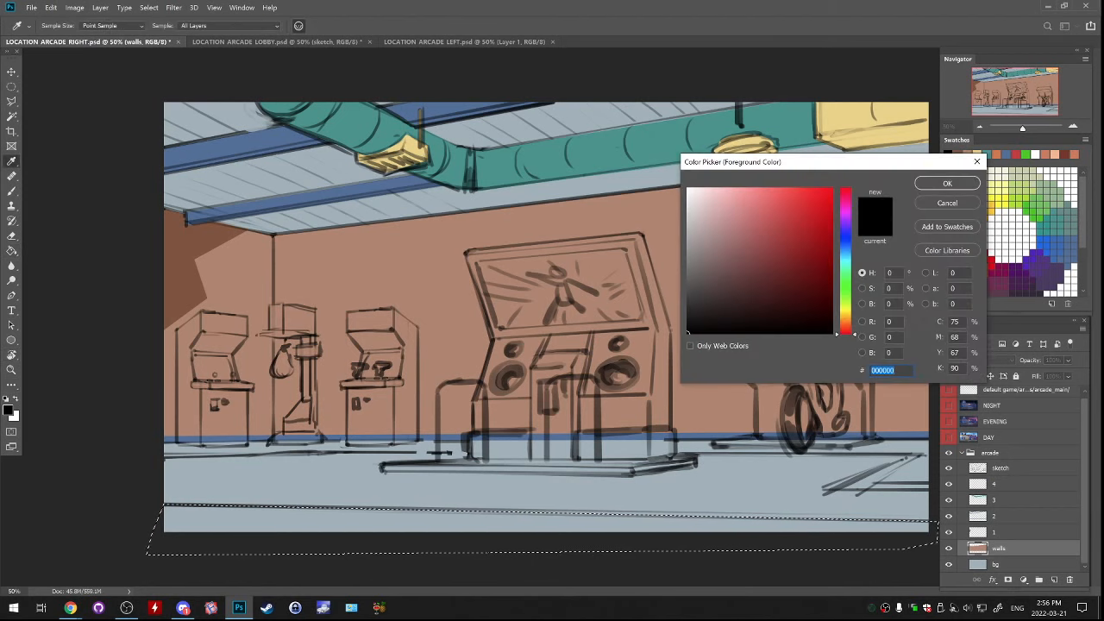
key(Escape)
key(ctrl+minus)
key(ctrl+minus)
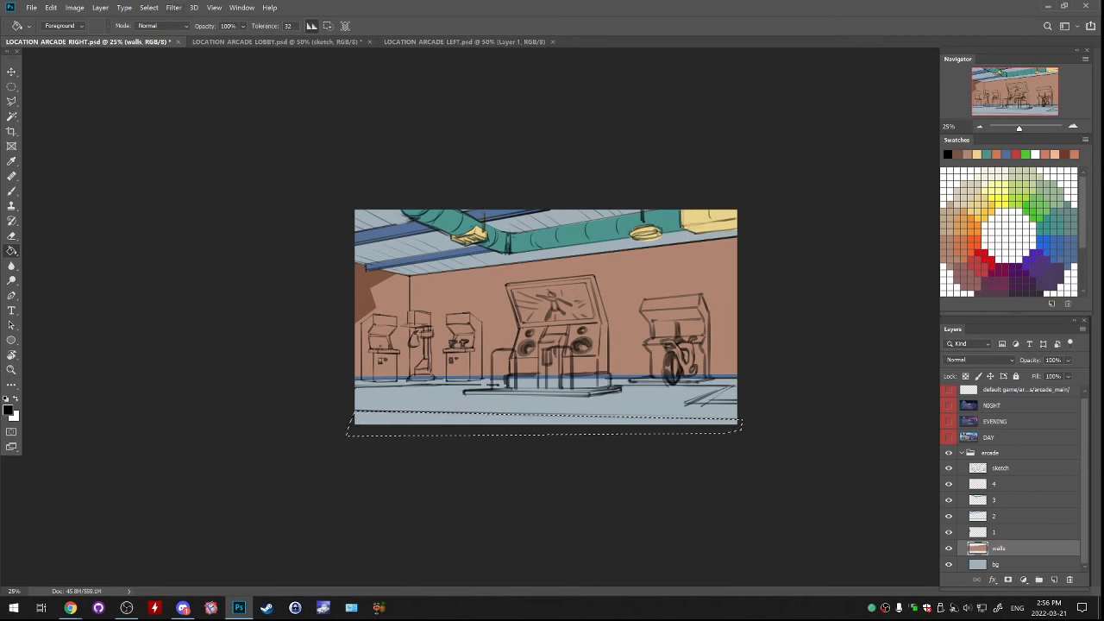
key(ctrl+Tab)
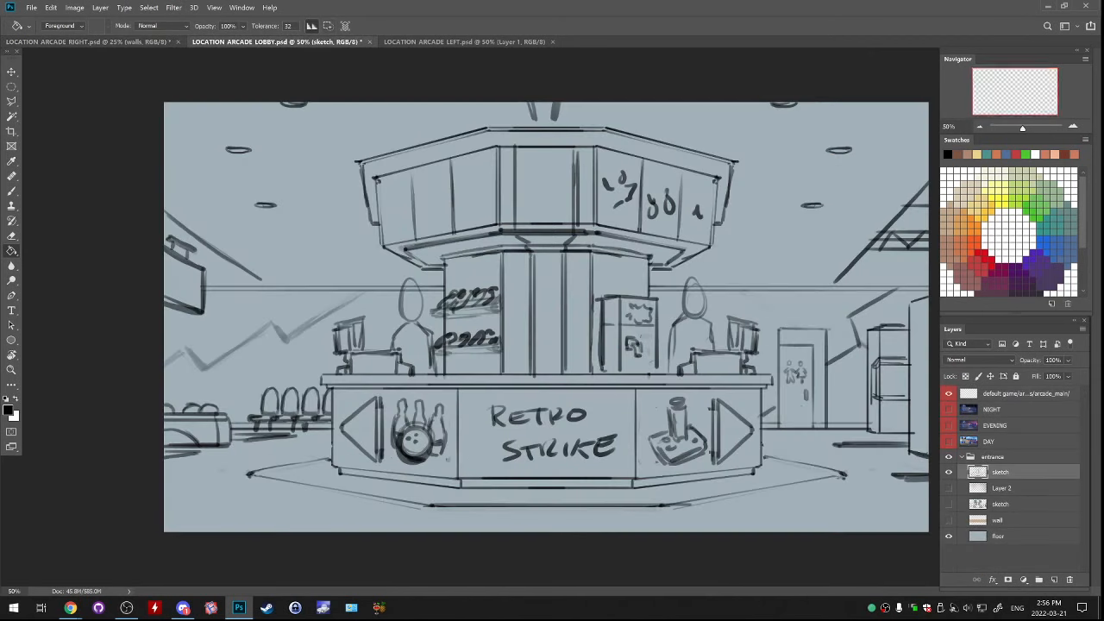
key(ctrl+Tab)
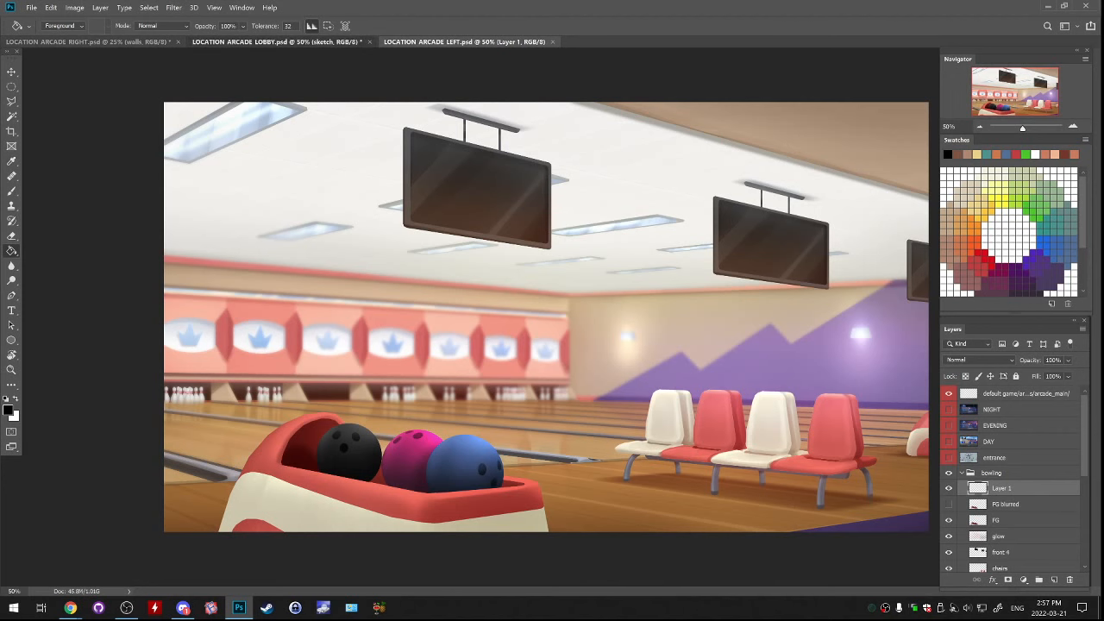
click(276, 42)
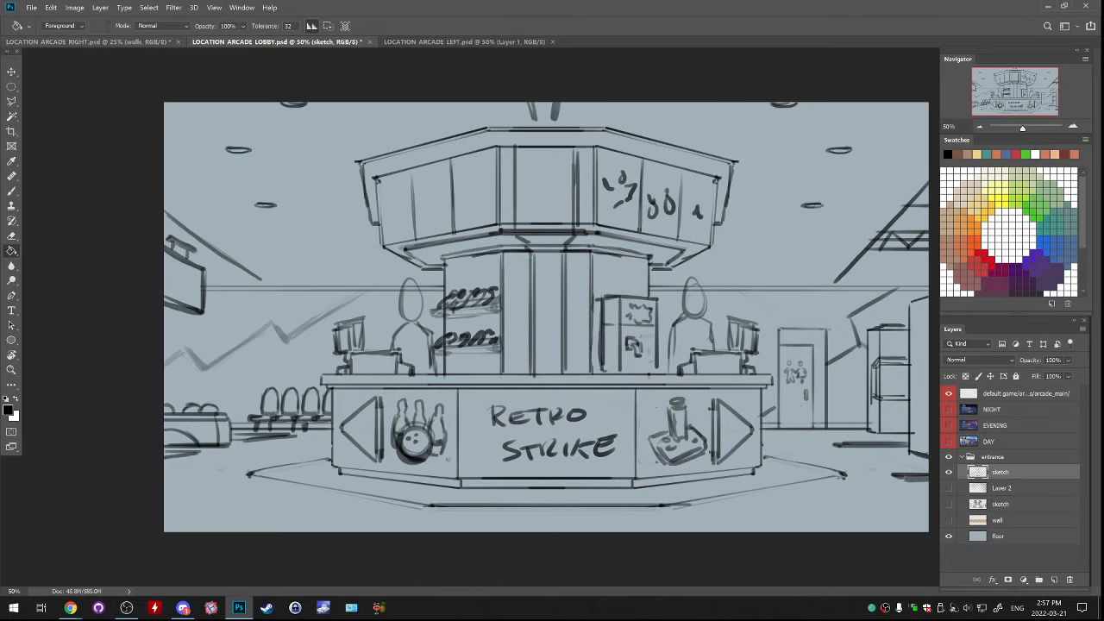
click(86, 41)
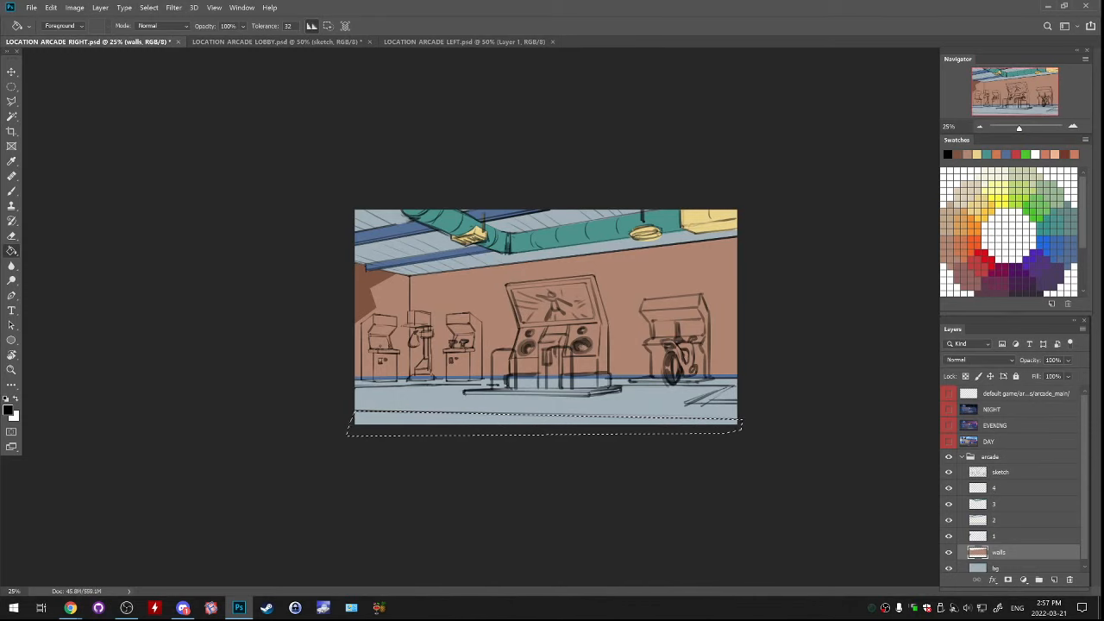
Sample the brown of the back wall, fill the selected foreground strip with it and deselect
key(b)
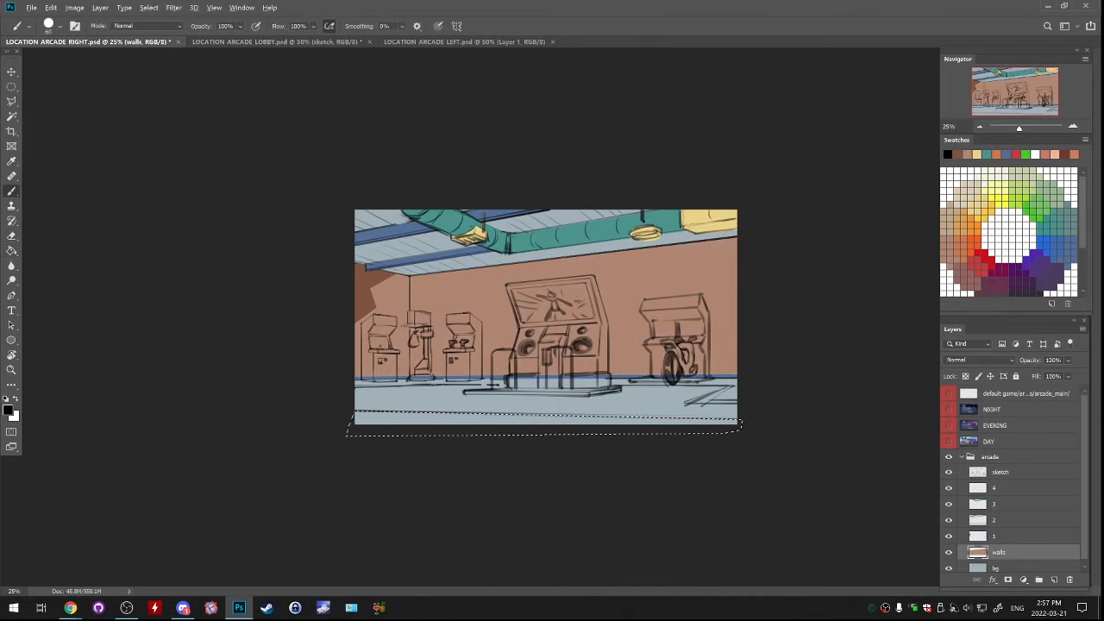
alt+click(624, 345)
key(g)
click(552, 420)
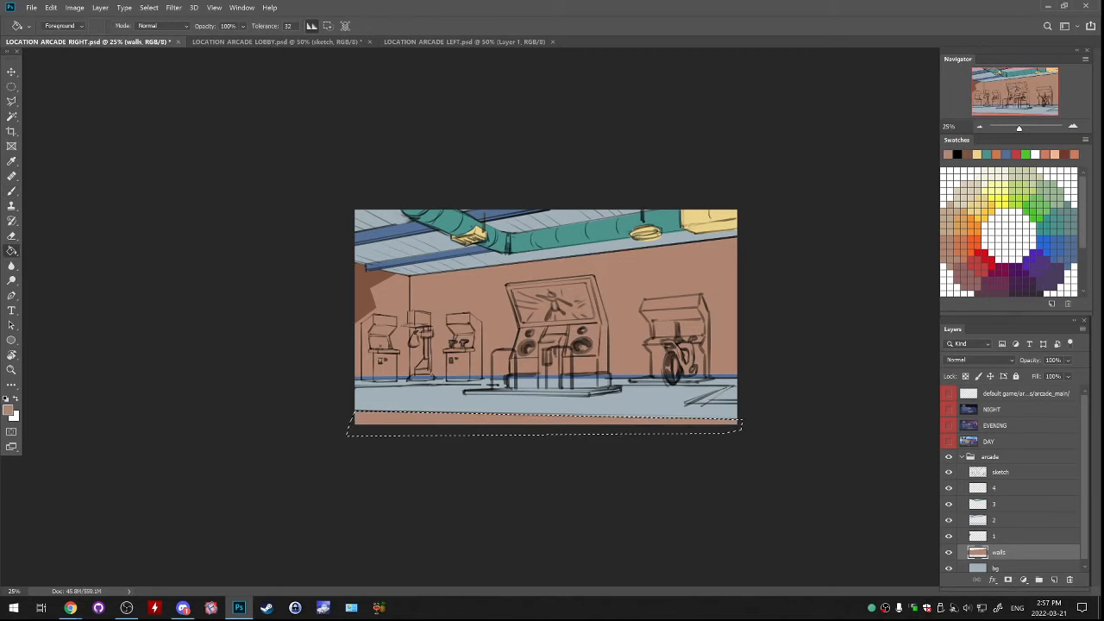
key(ctrl+d)
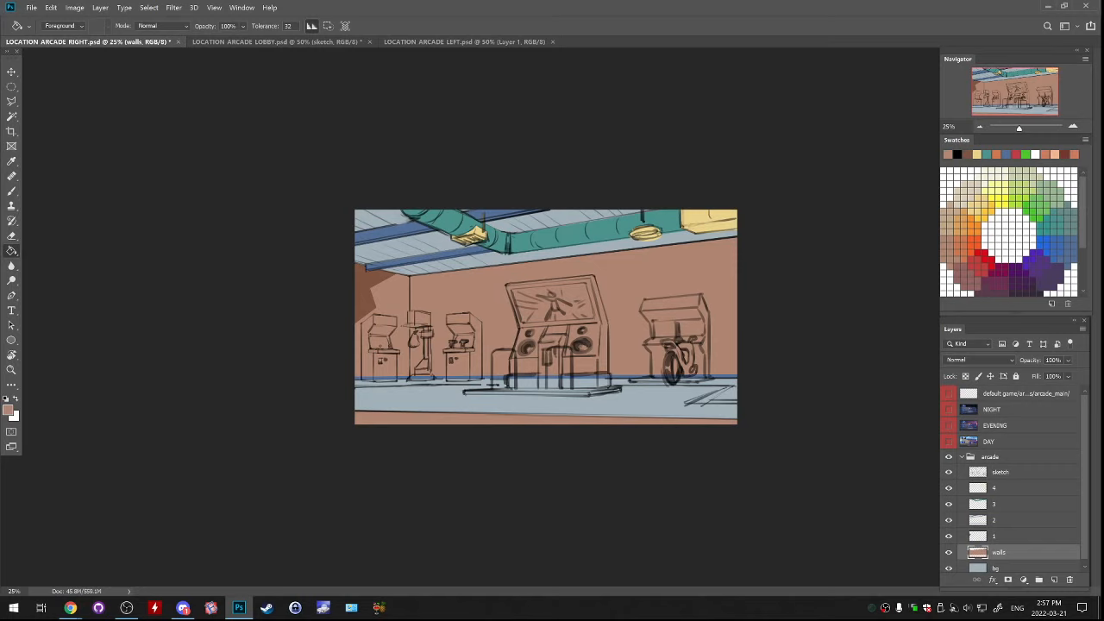
Rename the walls layer as "bg walls" and layer 1 as "bg 1"
click(1010, 488)
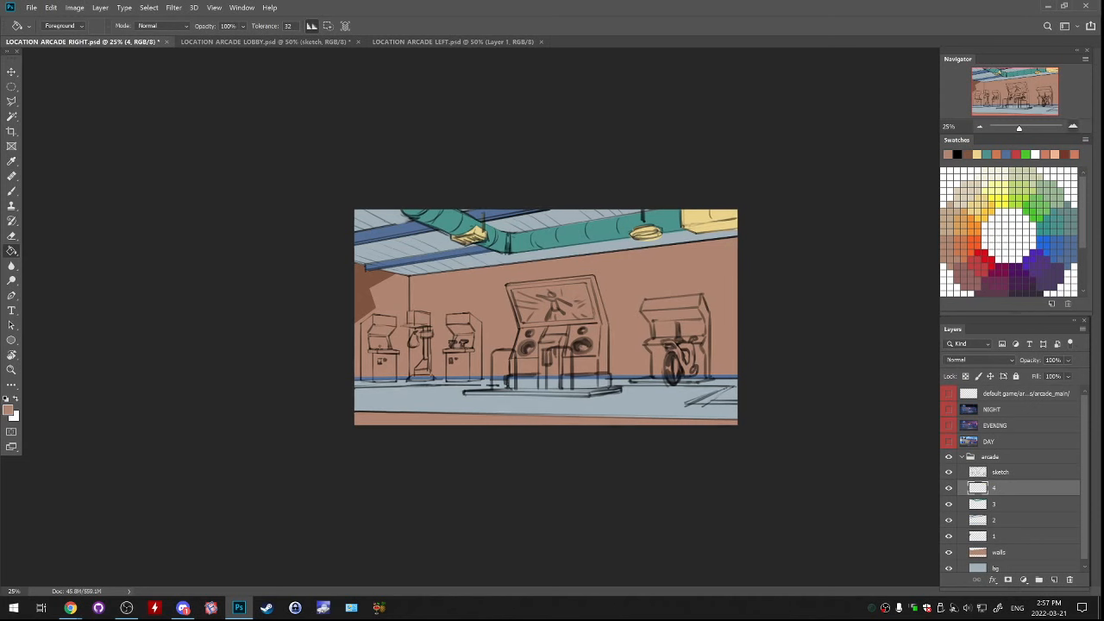
key(ctrl+equal)
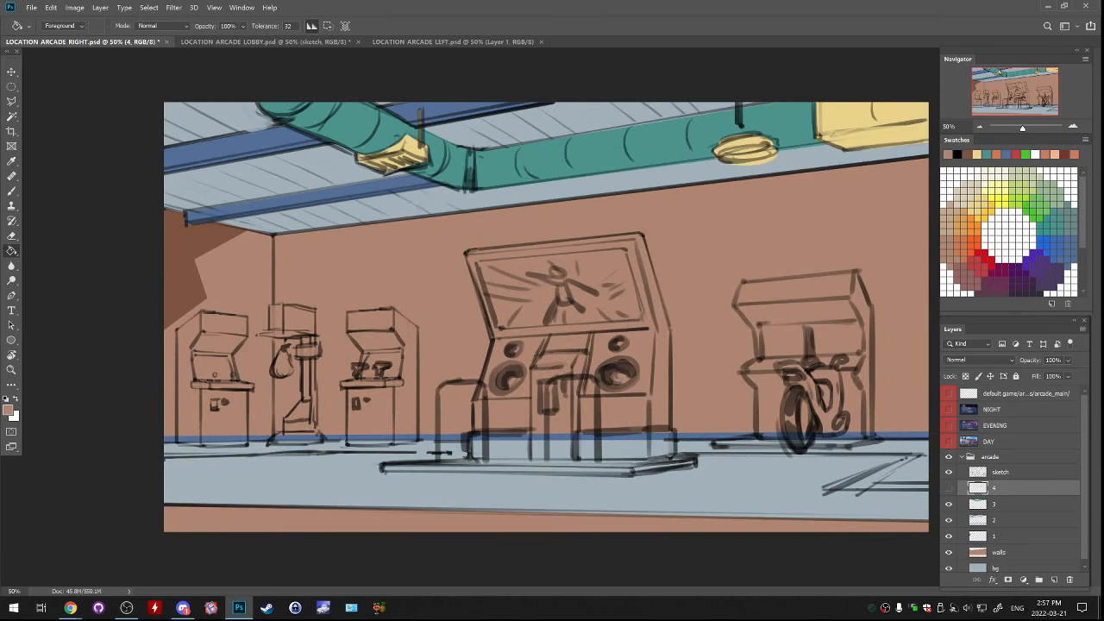
scroll(1000, 517, down, 1)
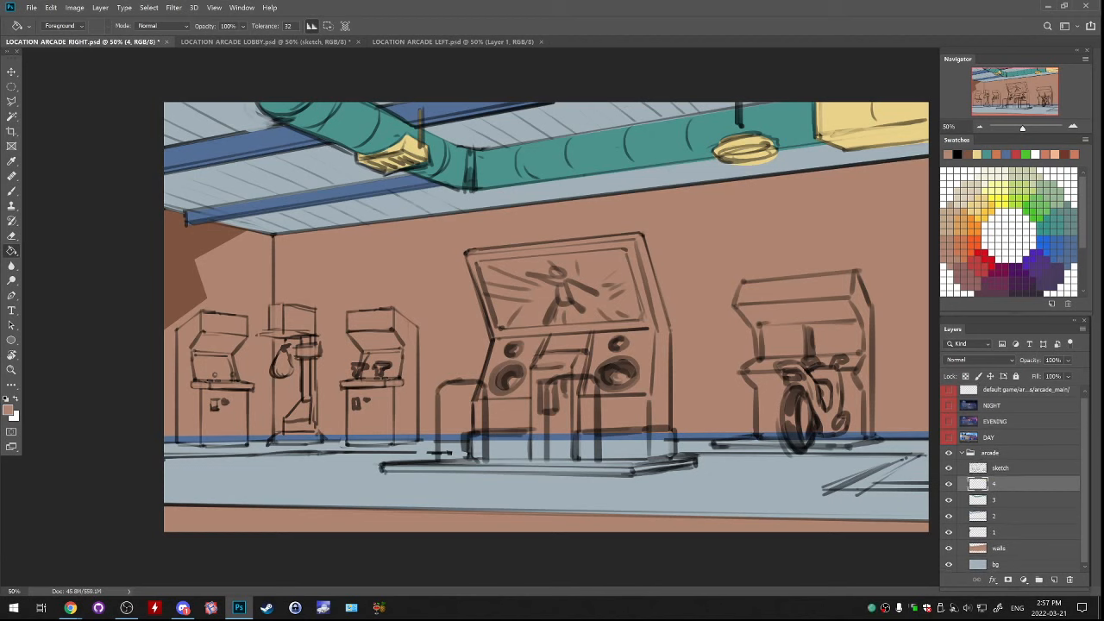
double_click(996, 564)
key(shift+Tab)
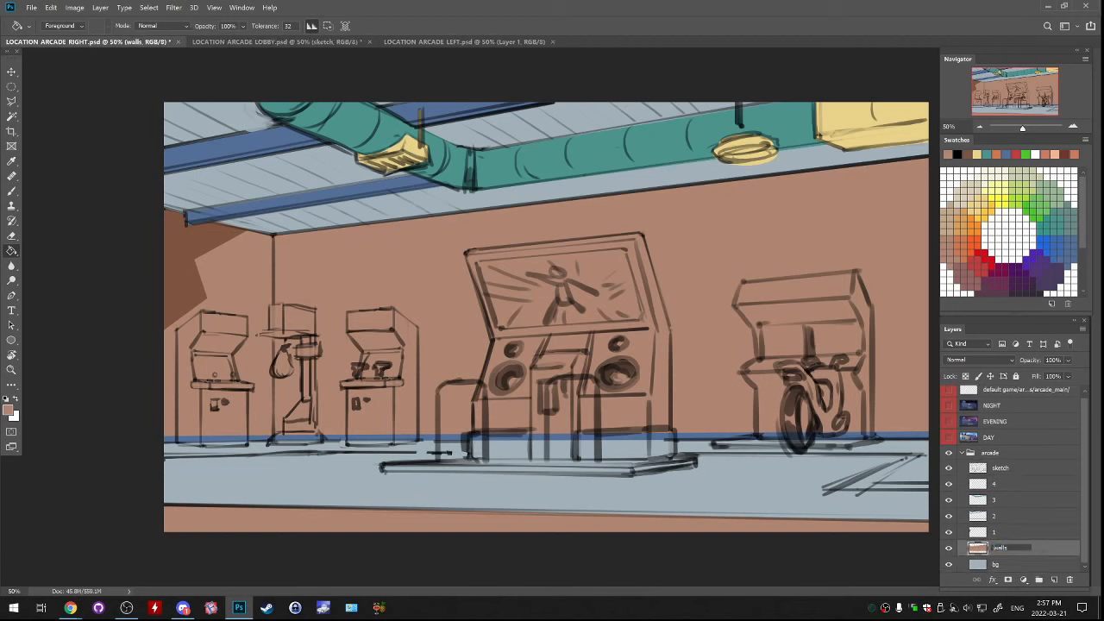
text(bg walls)
key(shift+Tab)
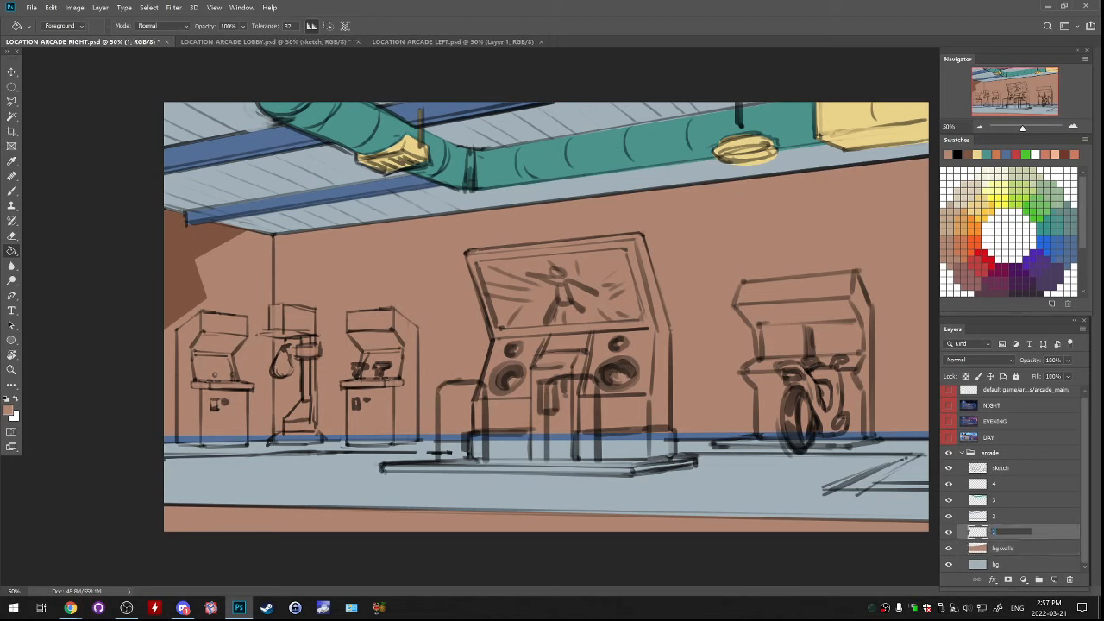
text(bg)
key(shift+Tab)
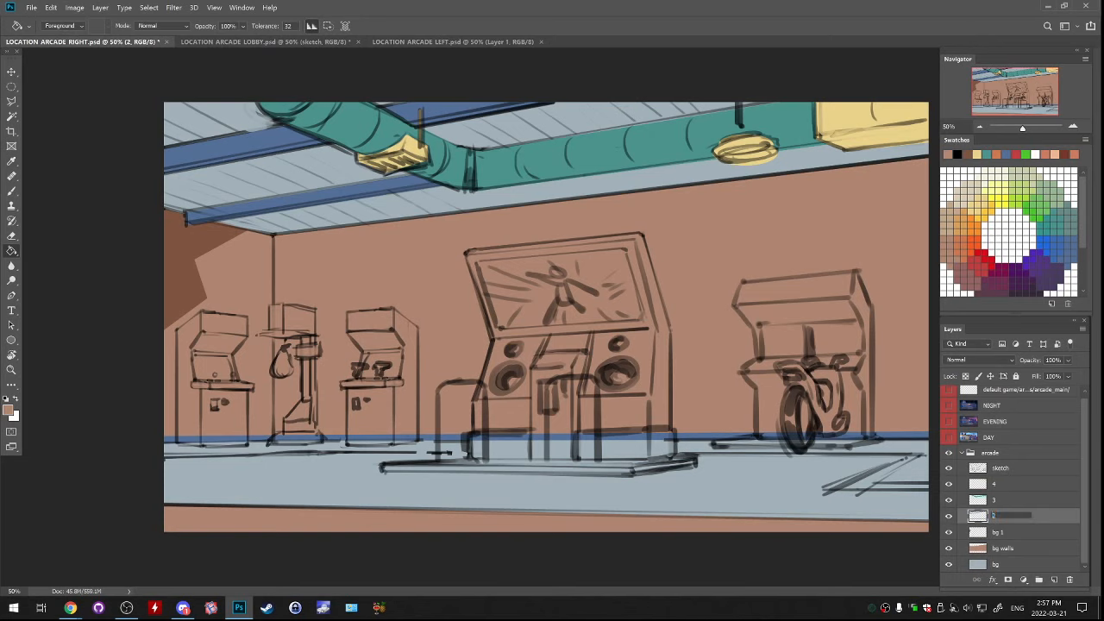
Rename layers 2, 3 and 4 as "bg 2", "bg3" and "bg 4"
text(bg 2)
key(shift+Tab)
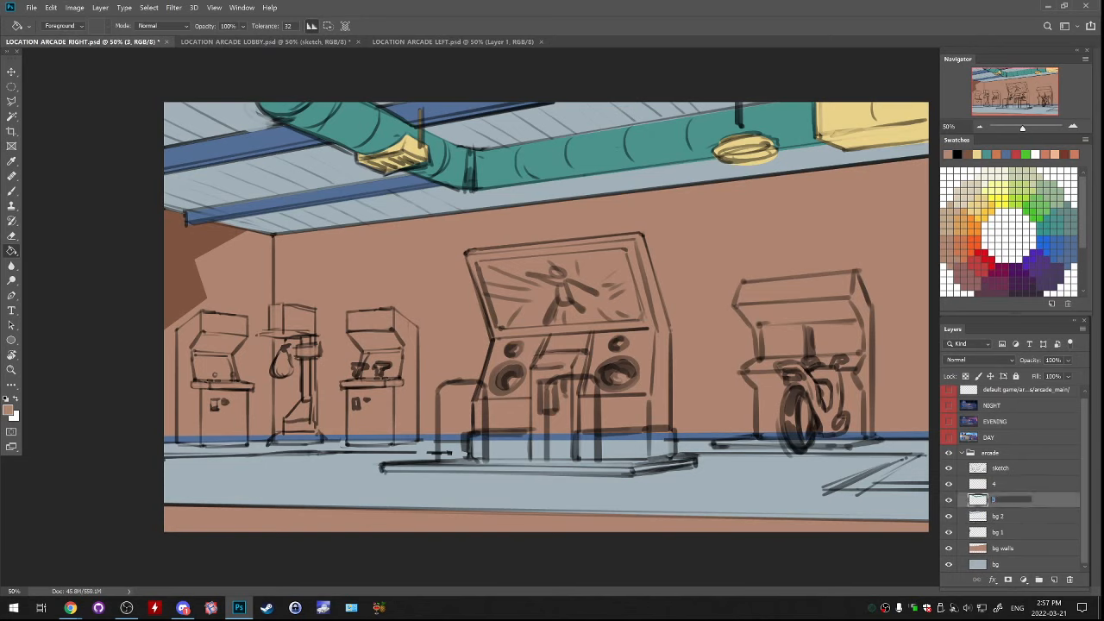
text(bg3)
key(shift+Tab)
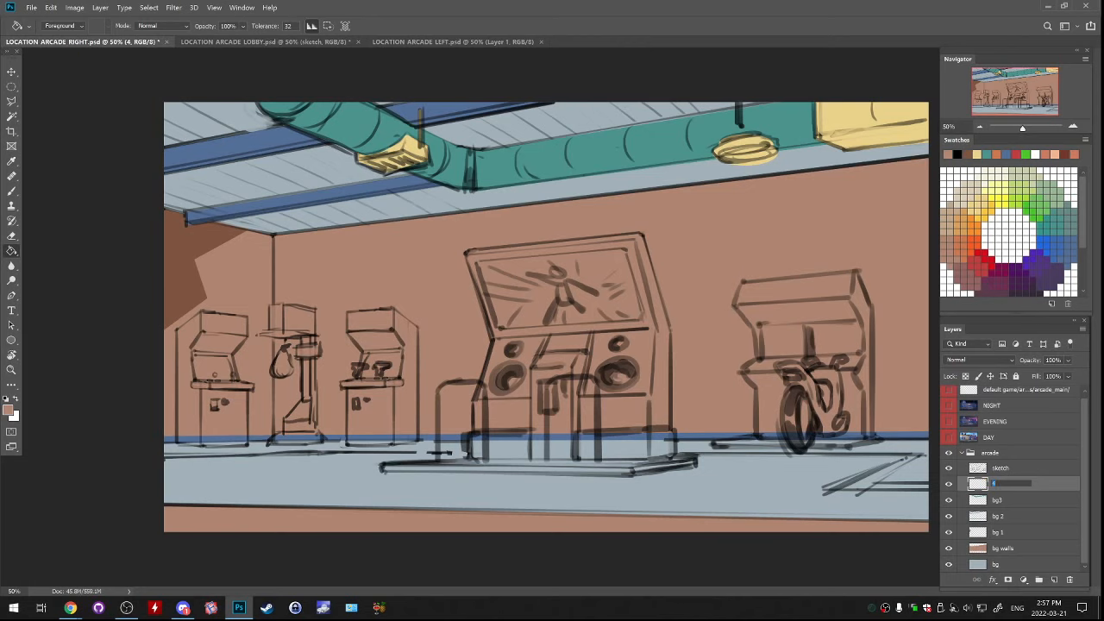
text(bg 4)
key(Return)
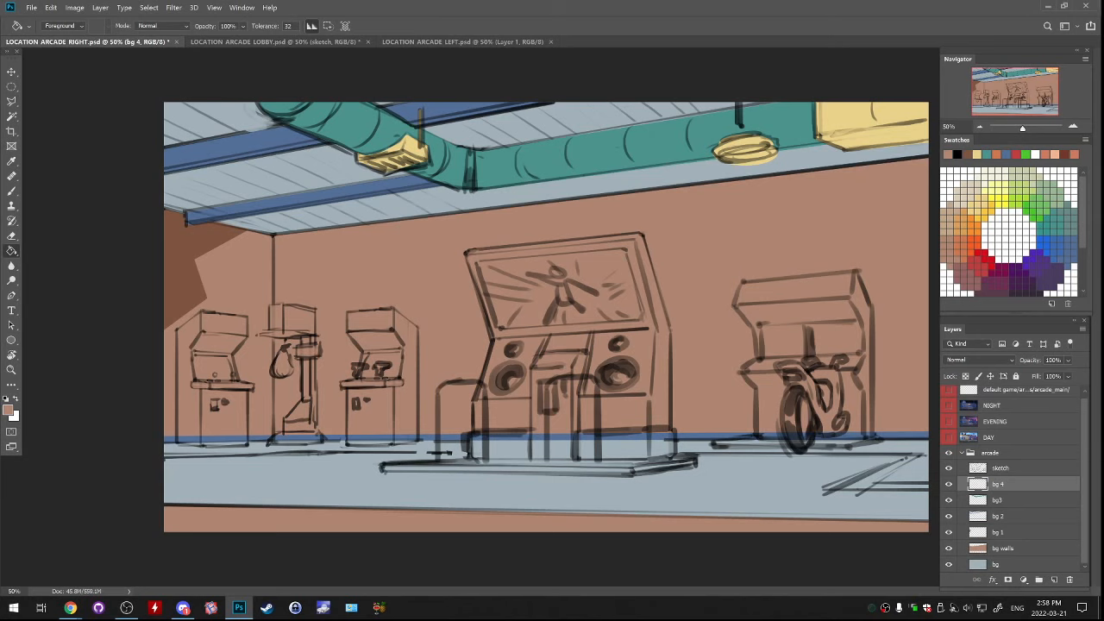
Add a new layer above bg 4 and name it "machine 1"
click(1054, 579)
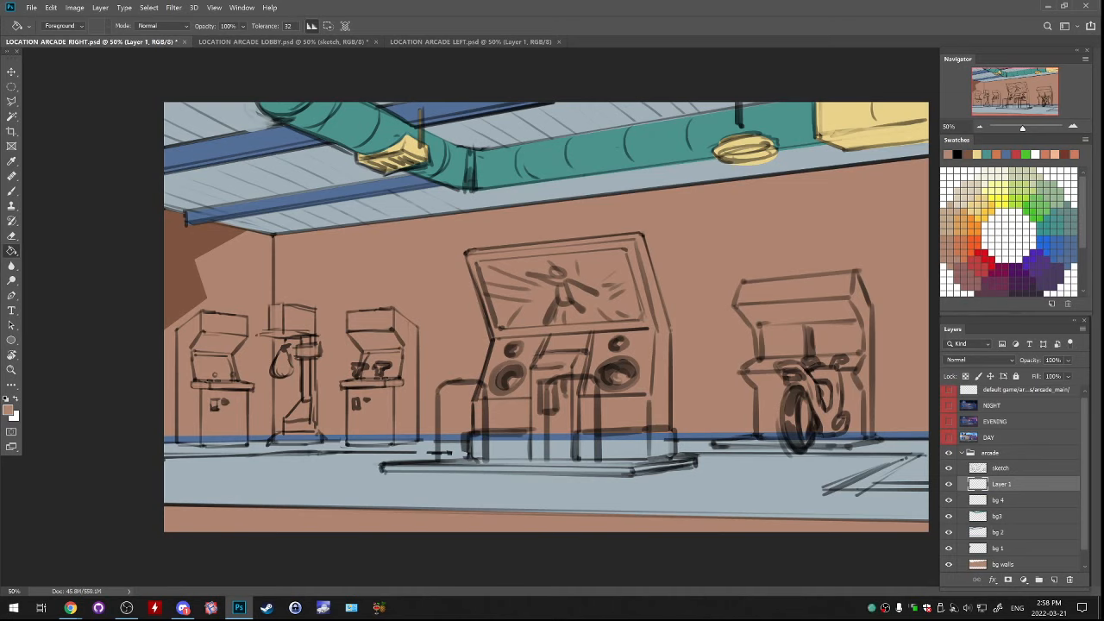
double_click(1001, 484)
text(1machine 1)
key(Return)
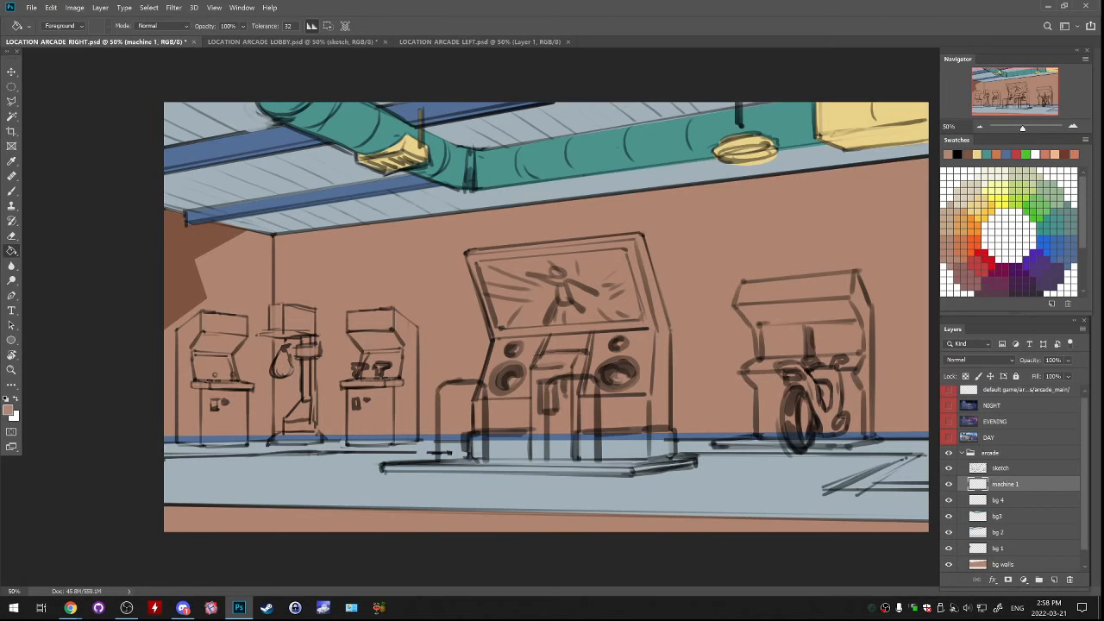
On the machine 1 layer, lasso the leftmost arcade cabinet along its sketched outline with straight segments
key(ctrl+plus)
mouse_move(280, 427)
mouse_down()
mouse_move(448, 334)
mouse_move(494, 321)
mouse_up()
key(l)
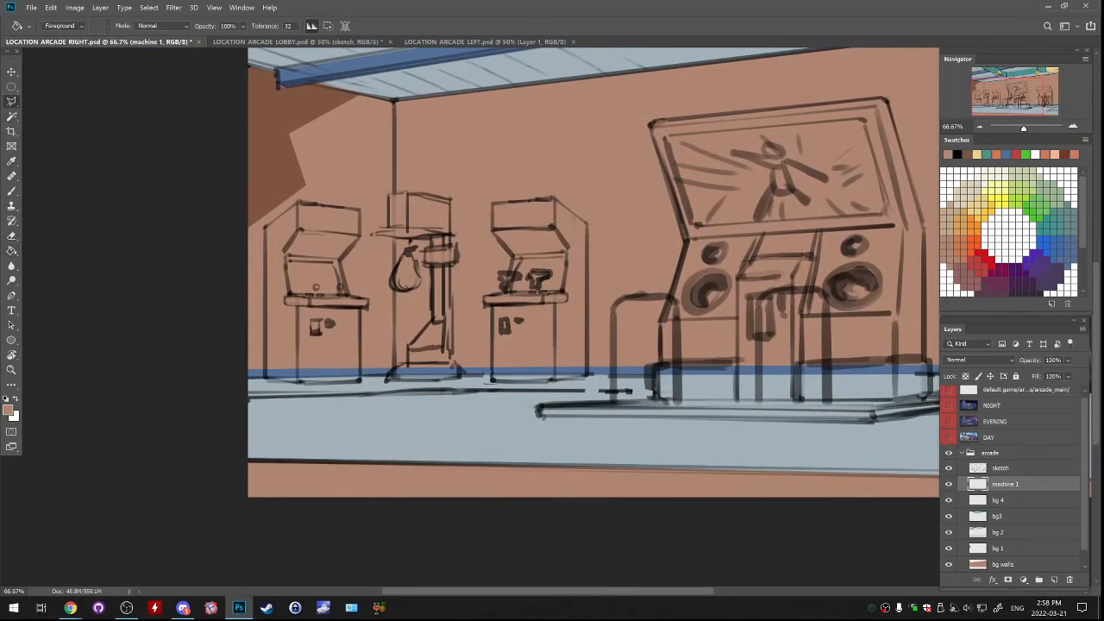
key(ctrl+plus)
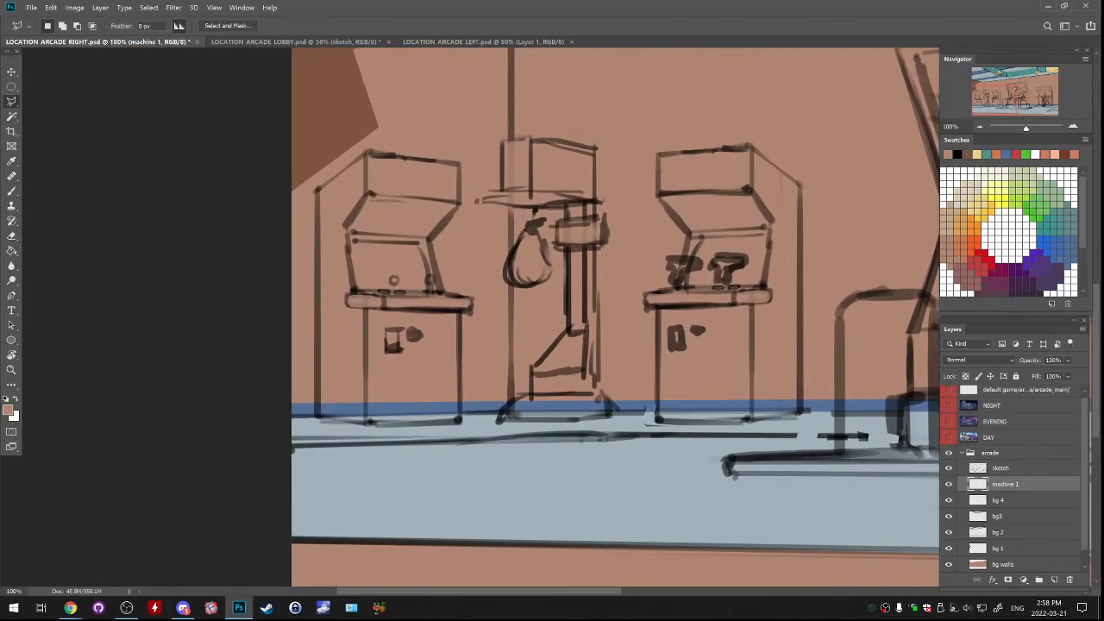
click(368, 153)
click(317, 190)
click(318, 417)
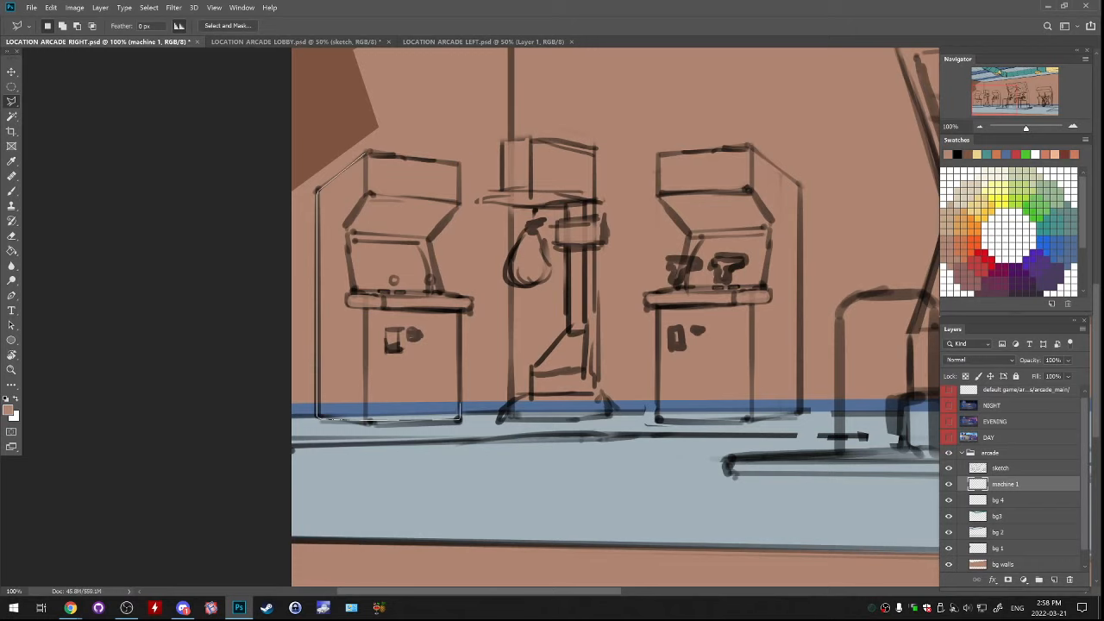
click(460, 420)
click(443, 293)
click(429, 238)
click(459, 205)
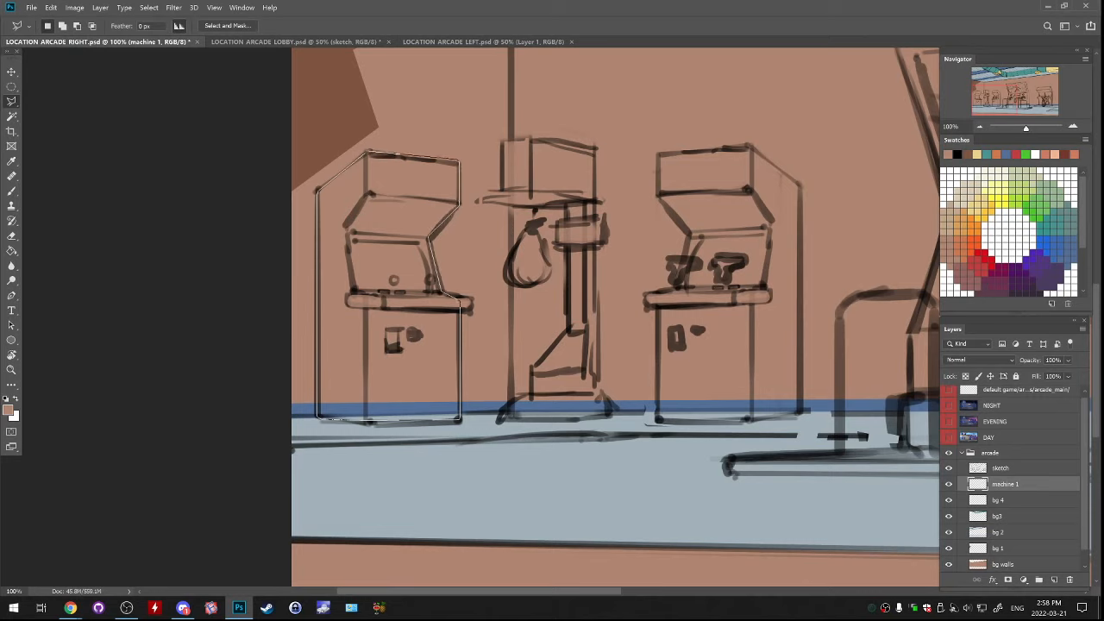
click(369, 153)
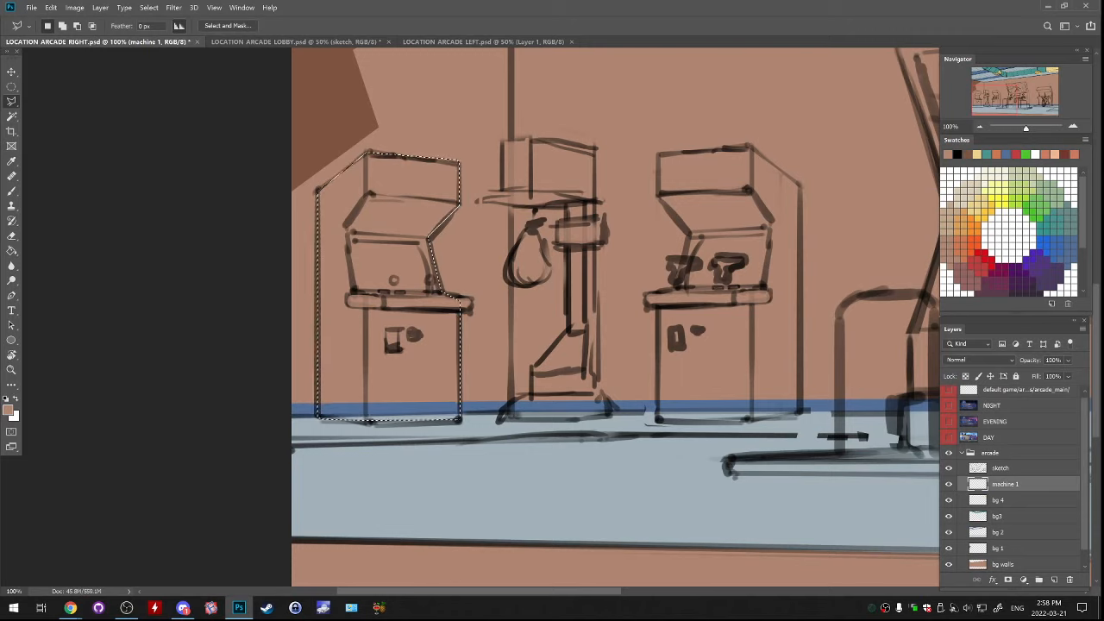
Try filling the selected leftmost cabinet with the teal swatch
key(g)
click(987, 154)
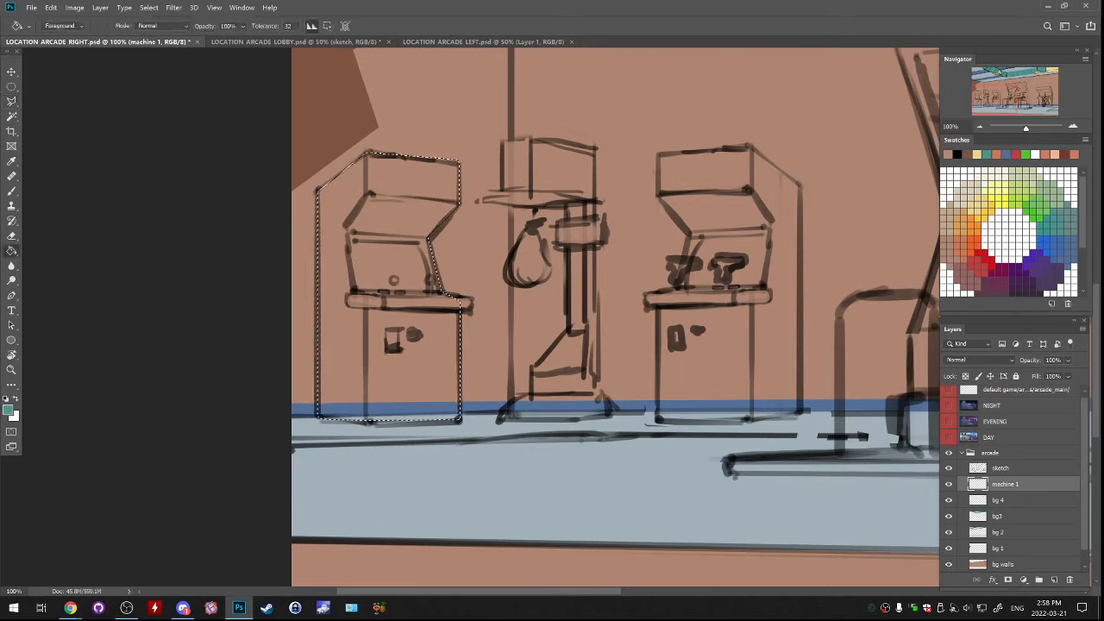
click(401, 259)
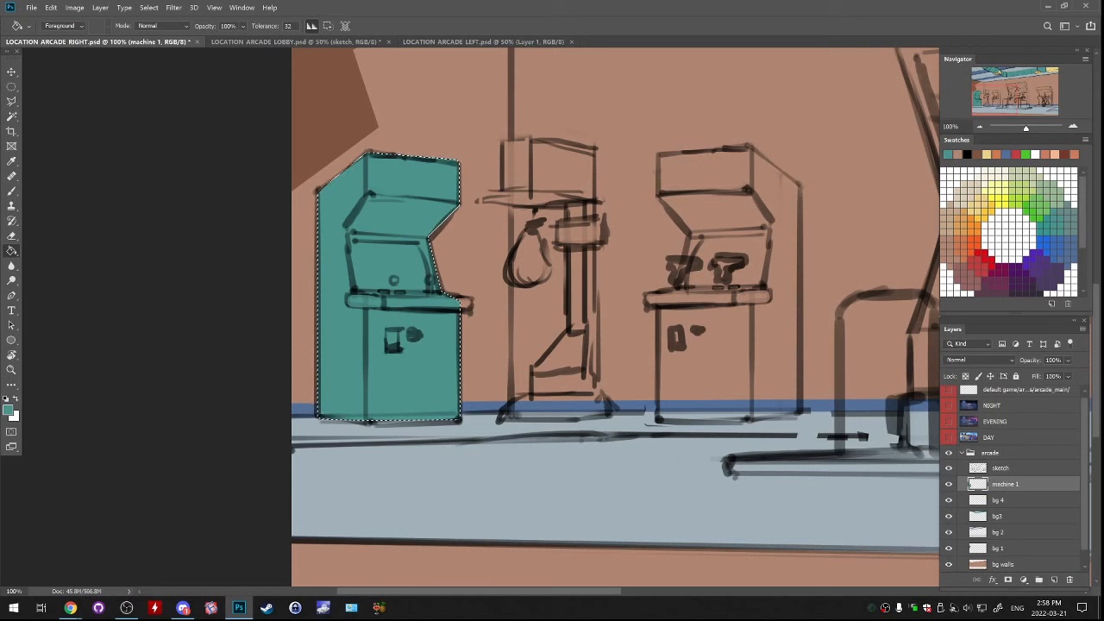
key(ctrl+z)
Set the foreground colour to a medium purple, fill the selected leftmost cabinet with it and deselect
click(8, 411)
drag(845, 263, 845, 226)
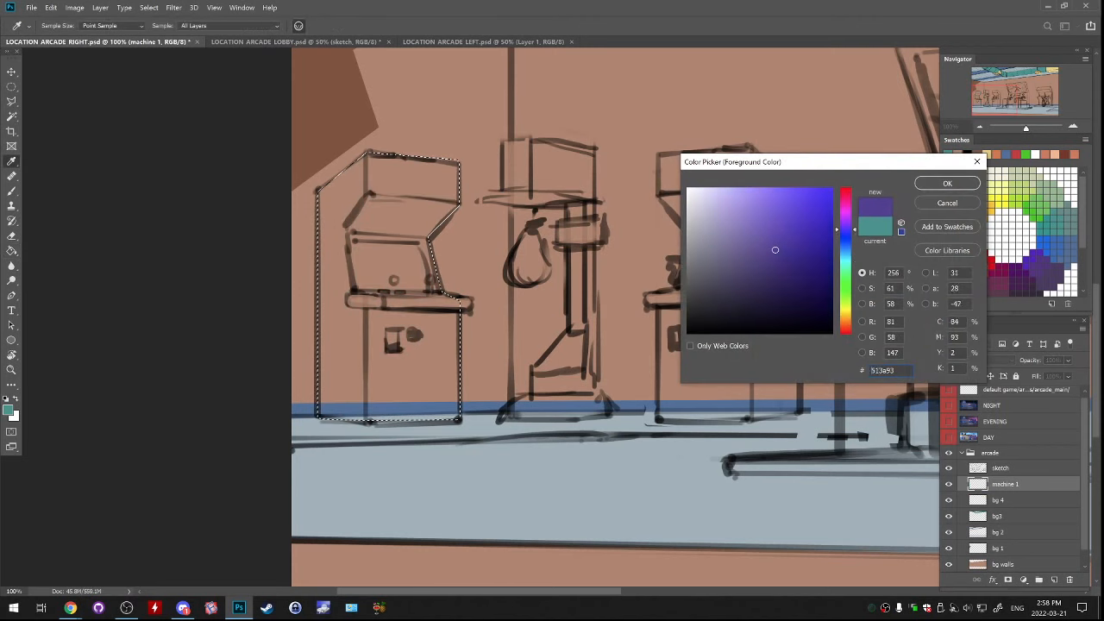
click(947, 183)
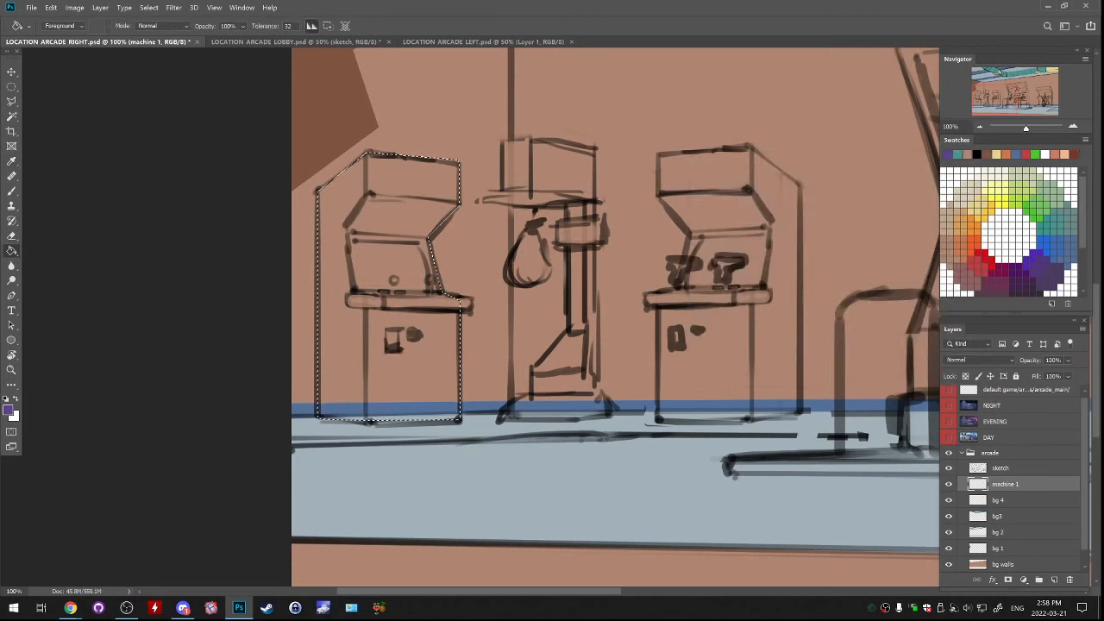
click(401, 259)
key(ctrl+d)
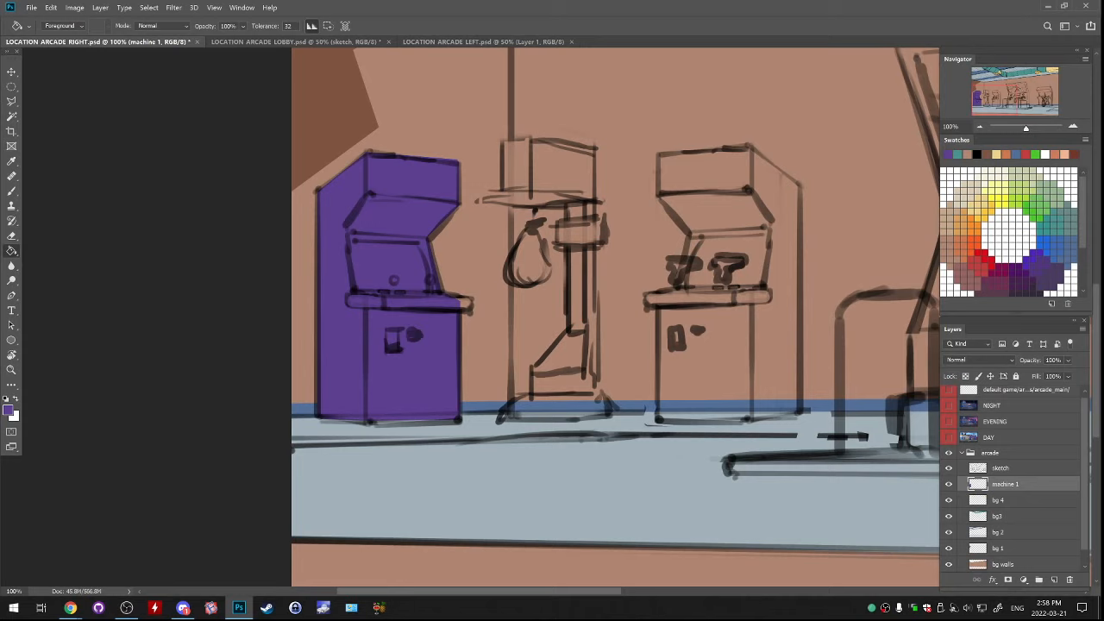
Lasso the punching-bag machine's head, post and base along the sketch and fill the selection with the same purple
key(l)
click(504, 141)
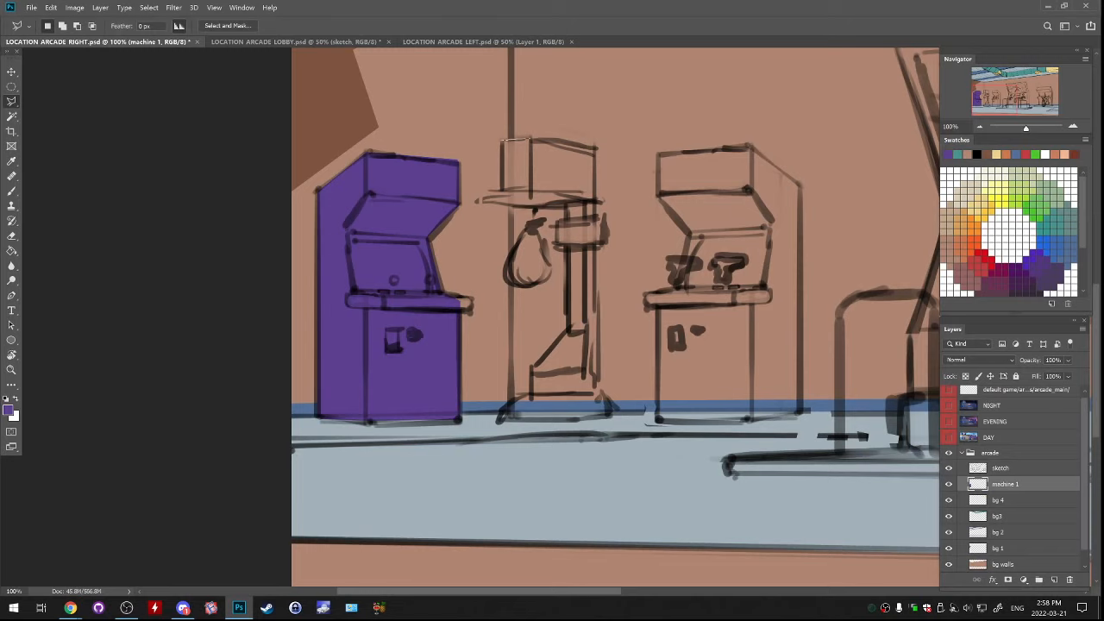
click(530, 138)
click(596, 149)
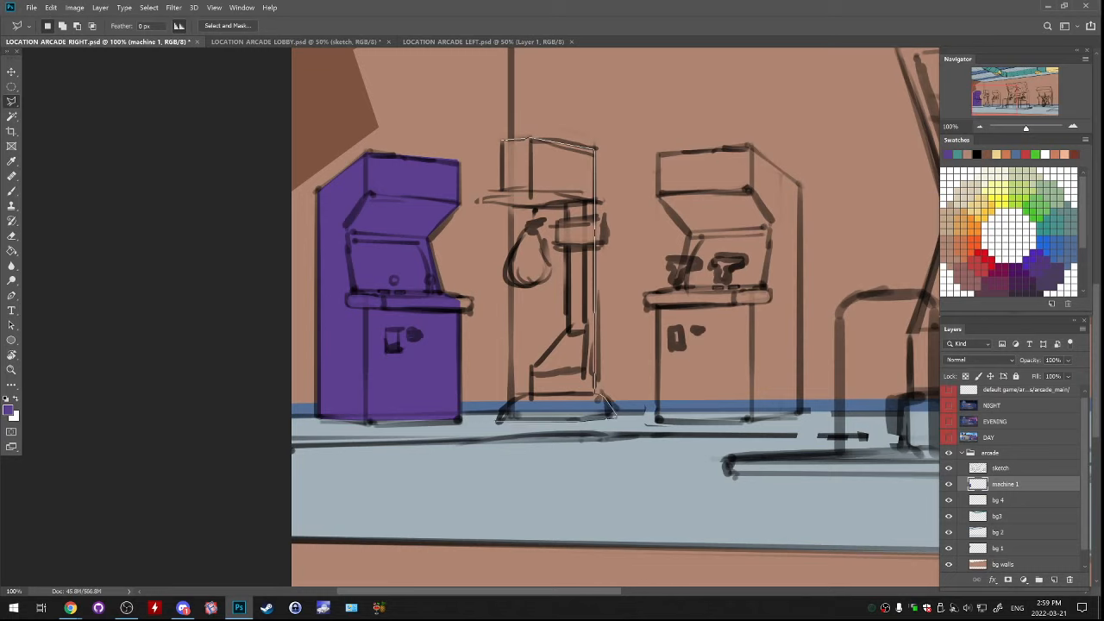
click(498, 420)
click(569, 329)
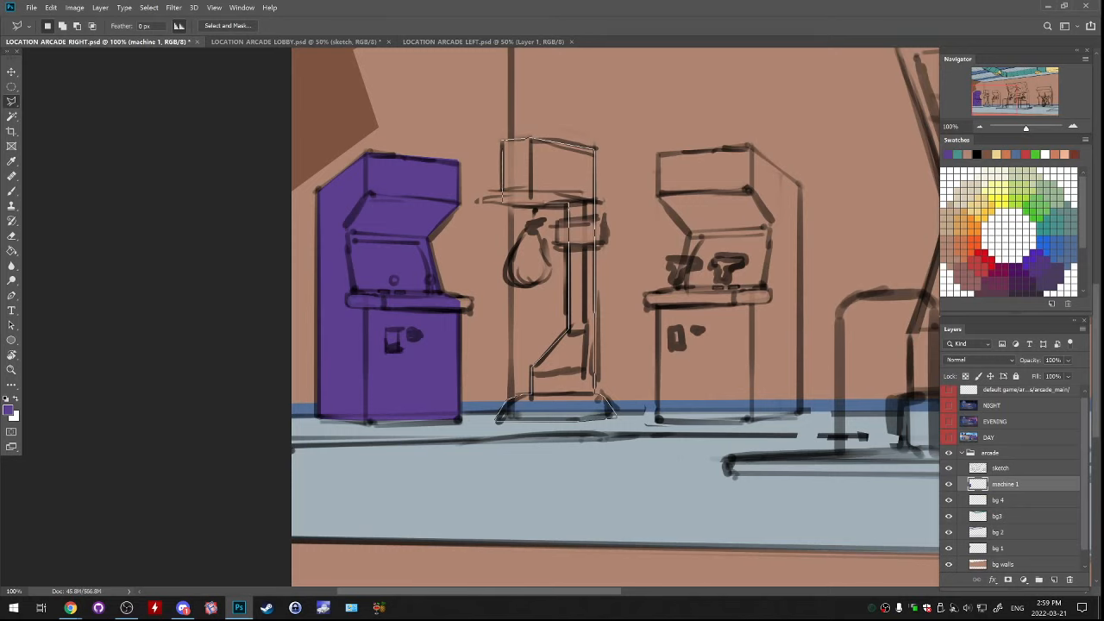
click(502, 202)
key(g)
click(556, 177)
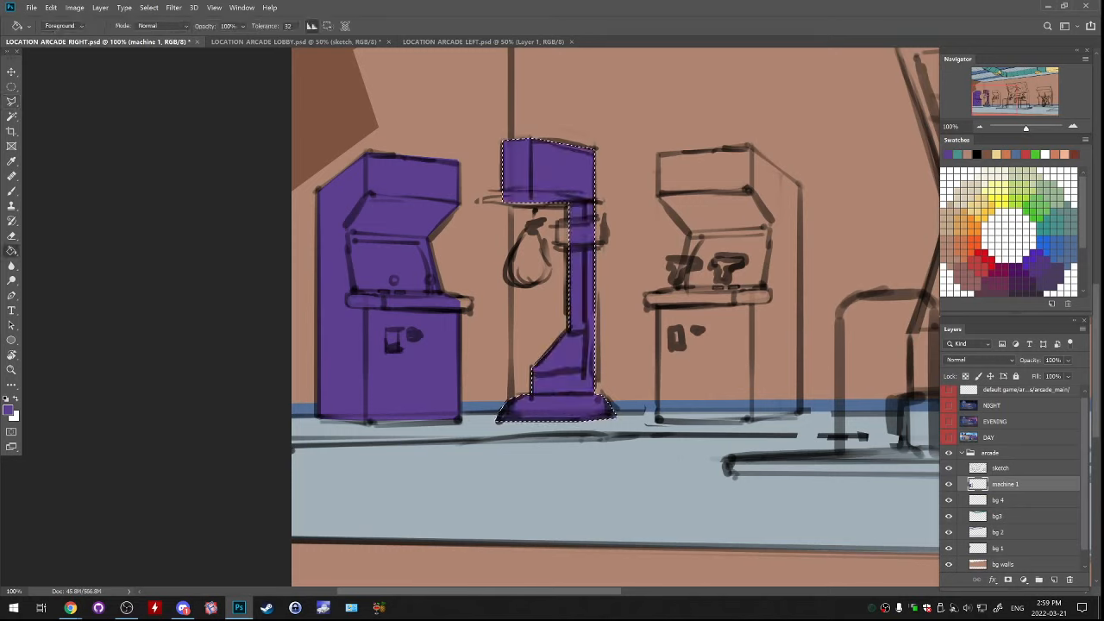
Lasso the large central big-screen cabinet along its sketched outline, ending just above the platform
drag(604, 276, 440, 295)
key(l)
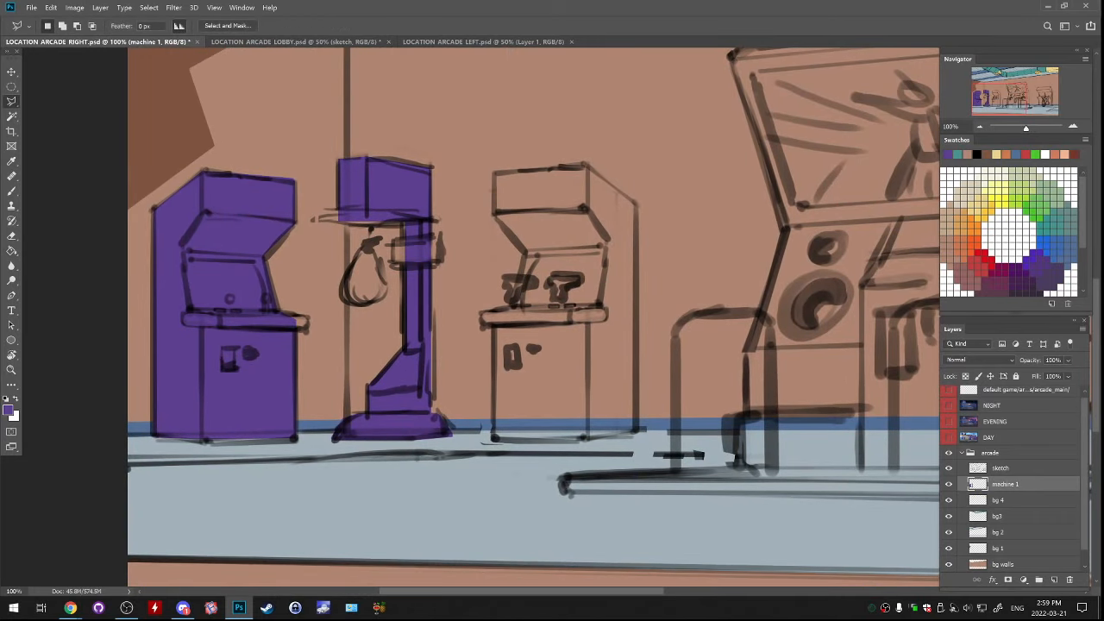
drag(621, 259, 272, 352)
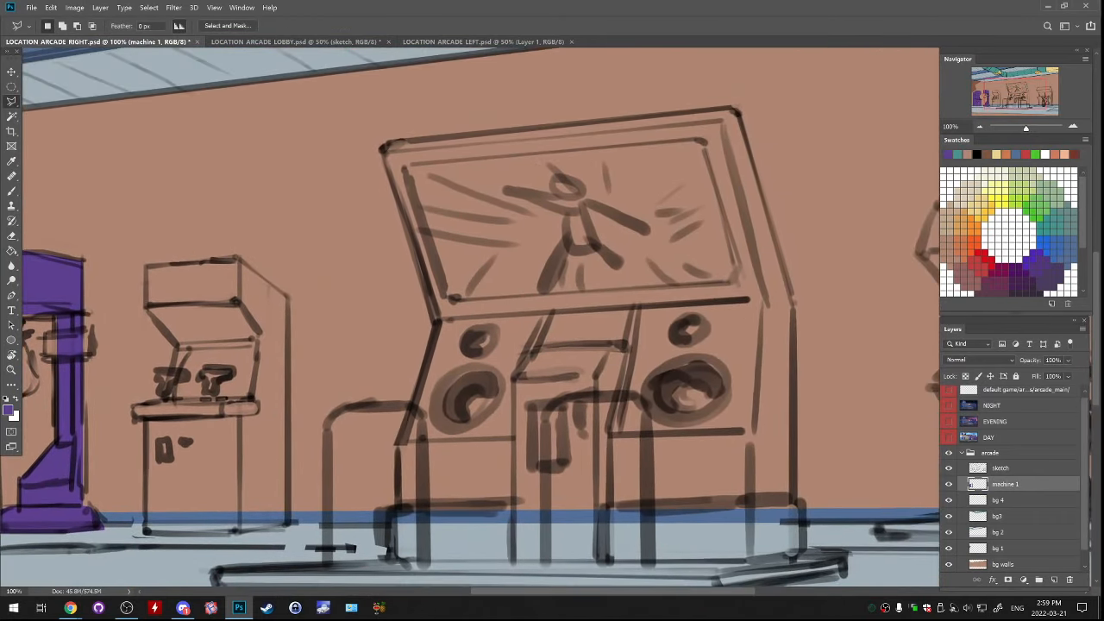
click(384, 144)
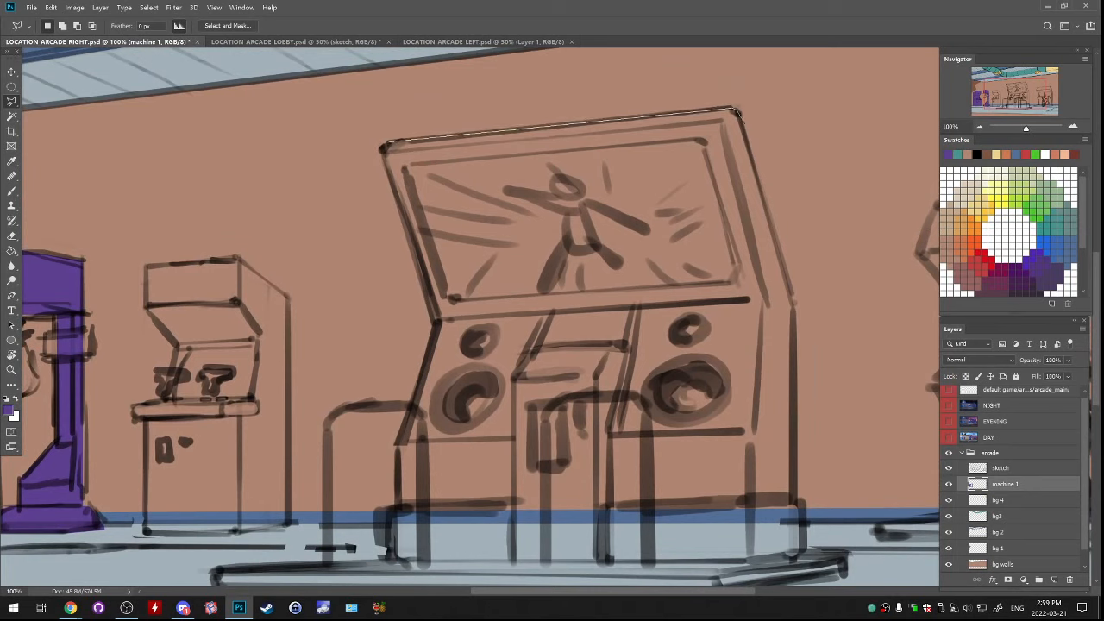
click(735, 110)
drag(792, 324, 782, 214)
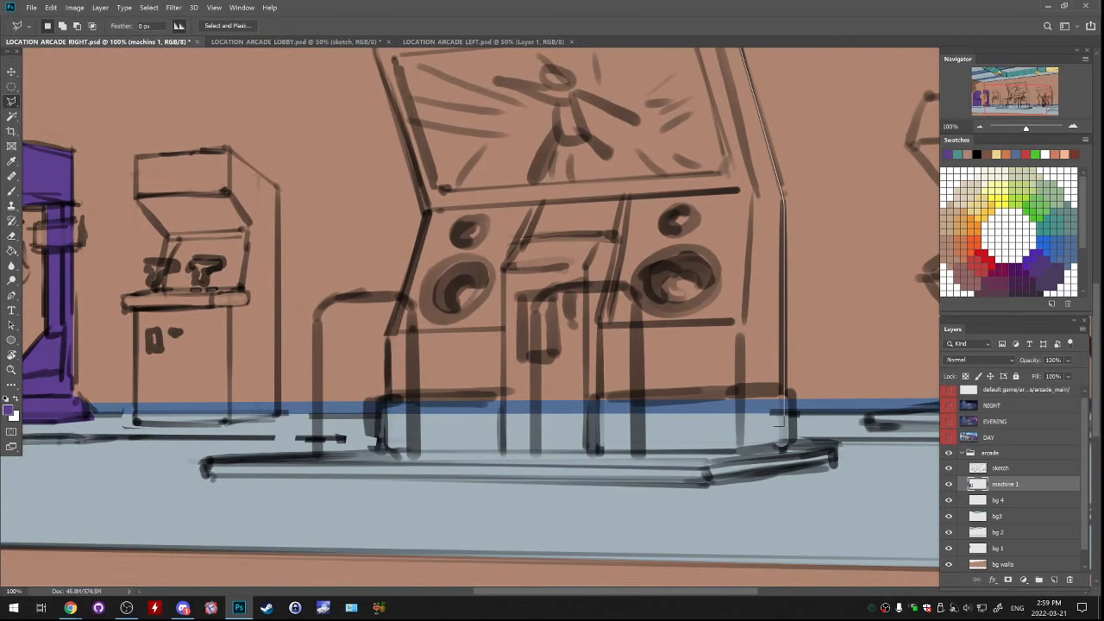
click(783, 425)
click(389, 425)
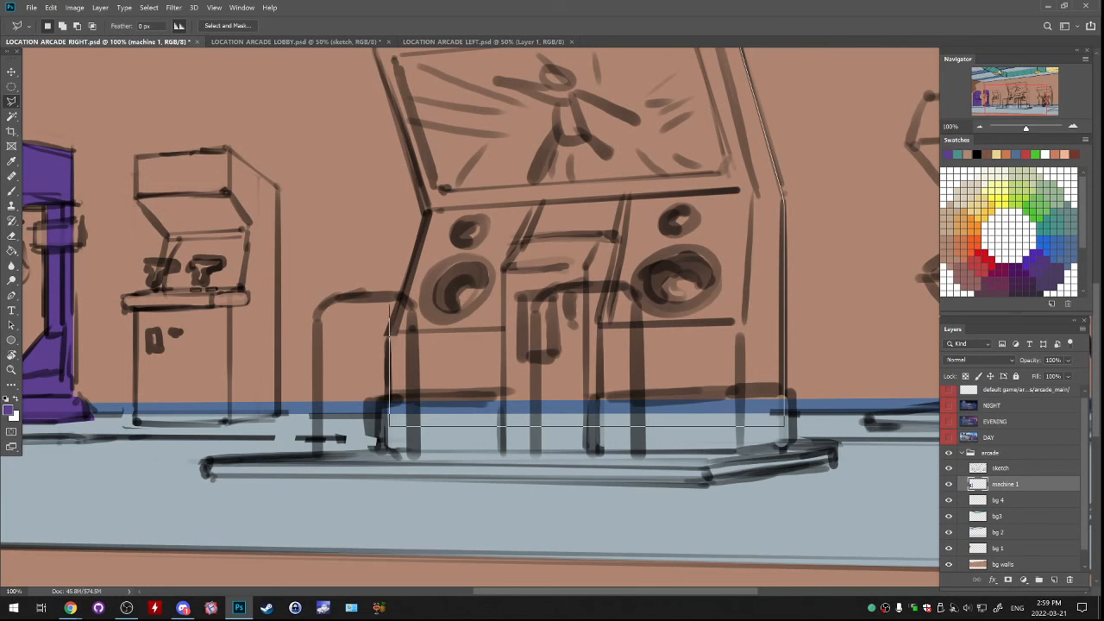
click(389, 333)
click(427, 211)
drag(426, 212, 479, 393)
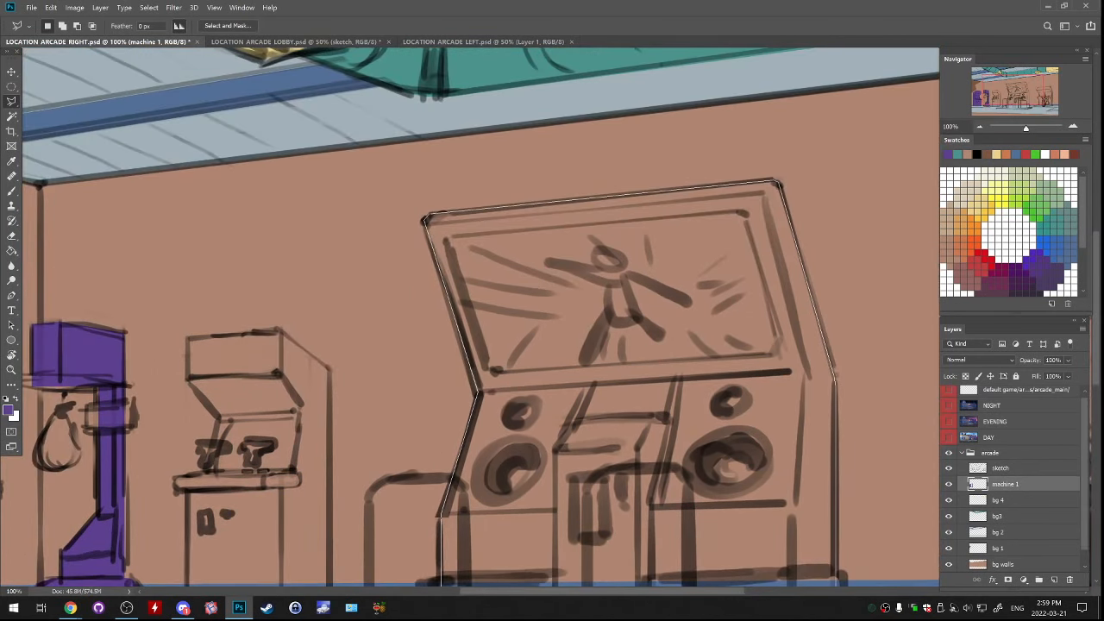
click(425, 221)
Fill the selected large central cabinet with the same purple and deselect
key(g)
click(552, 397)
mouse_move(552, 414)
mouse_down()
mouse_move(537, 154)
mouse_move(524, 203)
mouse_up()
key(ctrl+d)
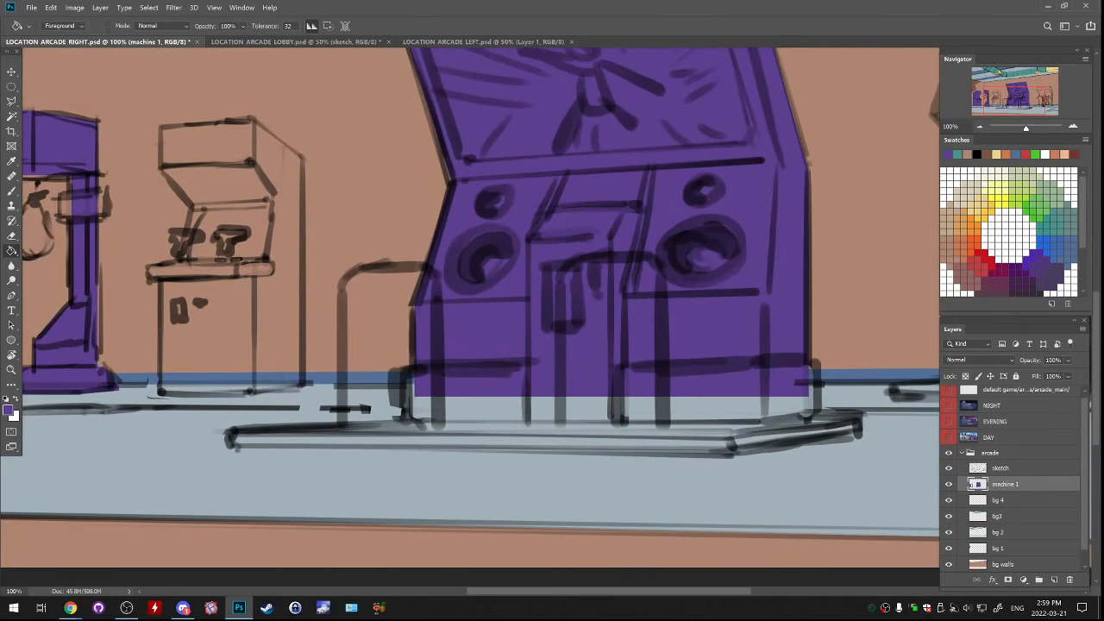
Lasso the platform beneath the large central cabinet along the sketch, fill it with the same purple and deselect
key(l)
click(232, 428)
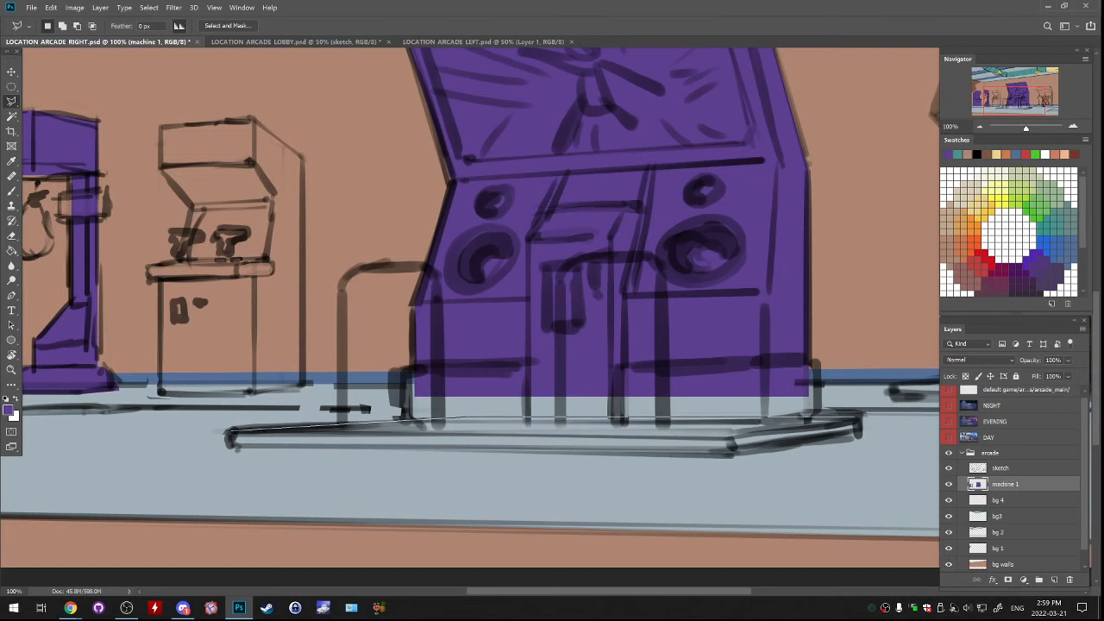
drag(864, 417, 621, 412)
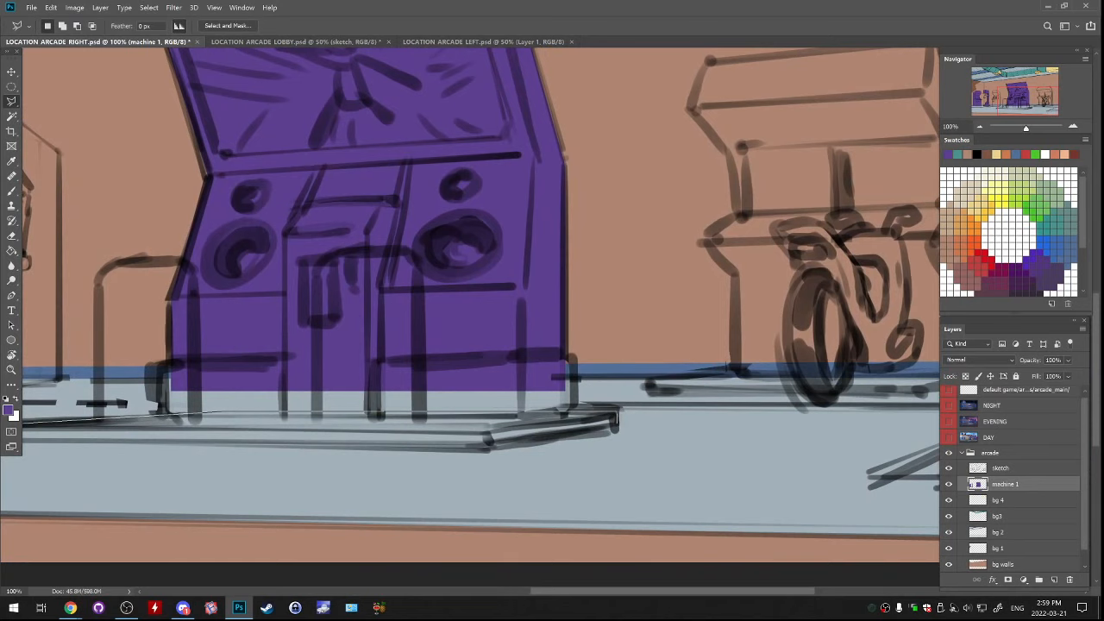
drag(617, 418, 834, 377)
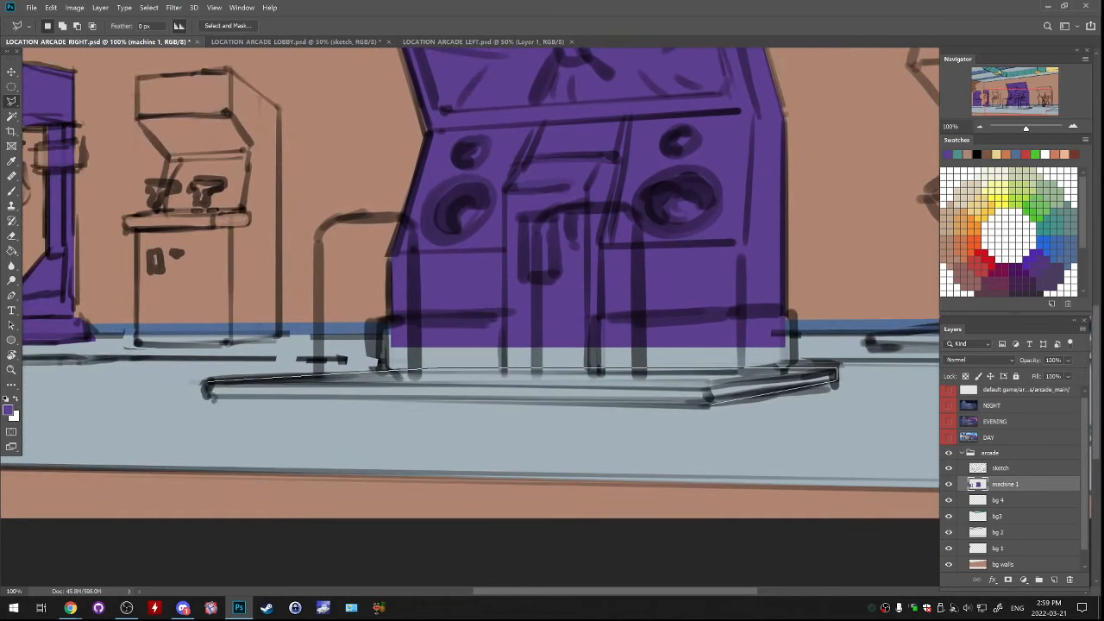
click(712, 403)
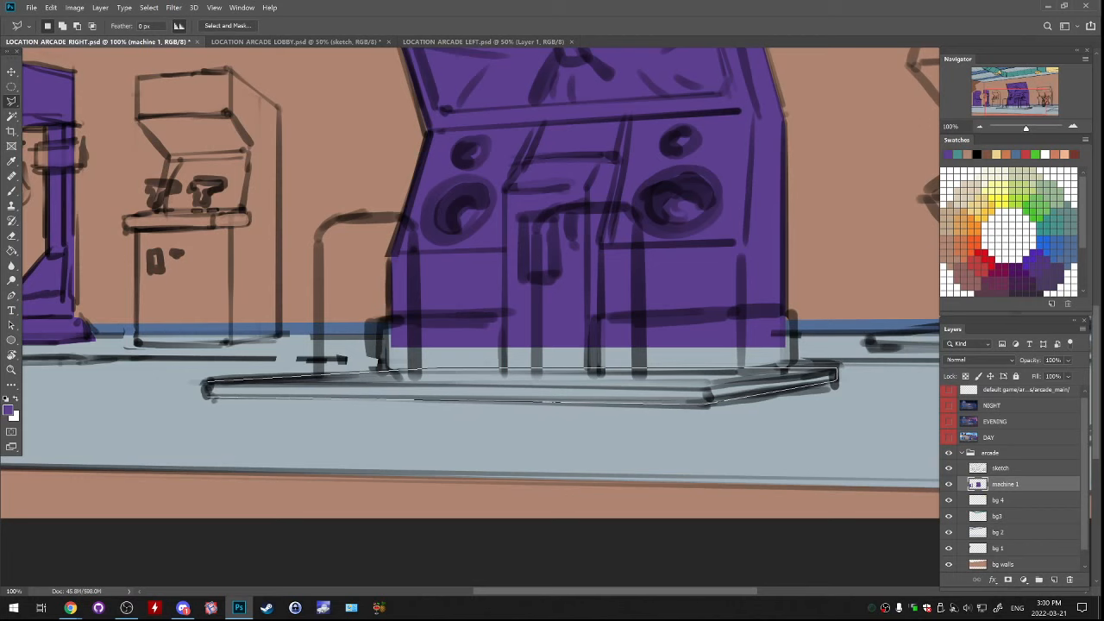
click(207, 398)
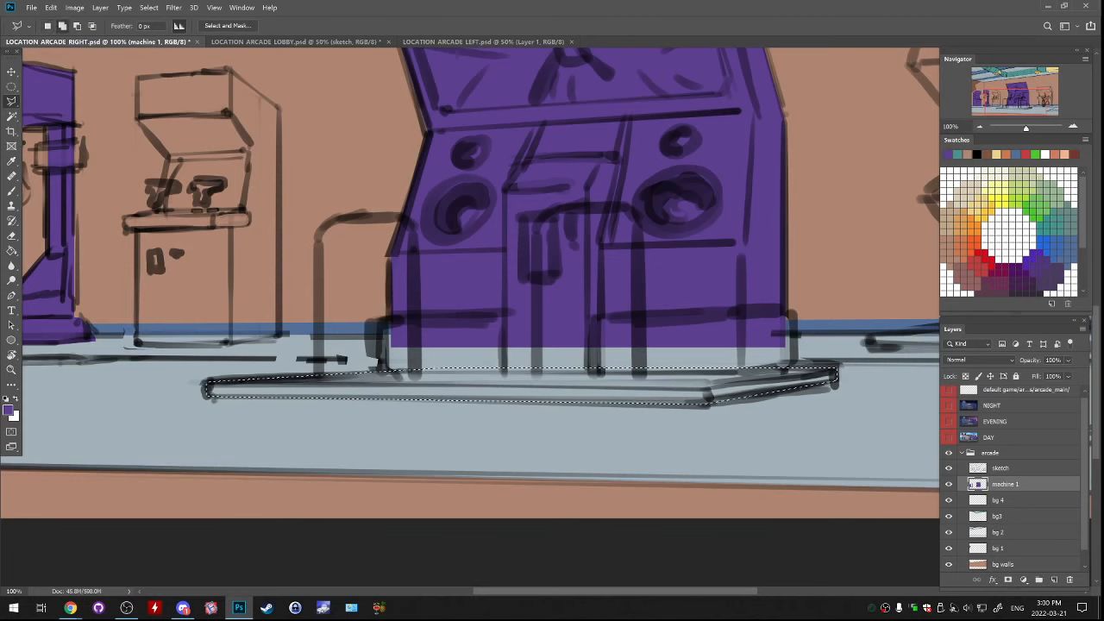
key(g)
click(345, 390)
key(ctrl+d)
Lasso the thin platform beneath the motorcycle arcade machine along its sketched outline
mouse_move(733, 301)
mouse_down()
mouse_move(442, 404)
mouse_move(127, 388)
mouse_move(329, 392)
mouse_up()
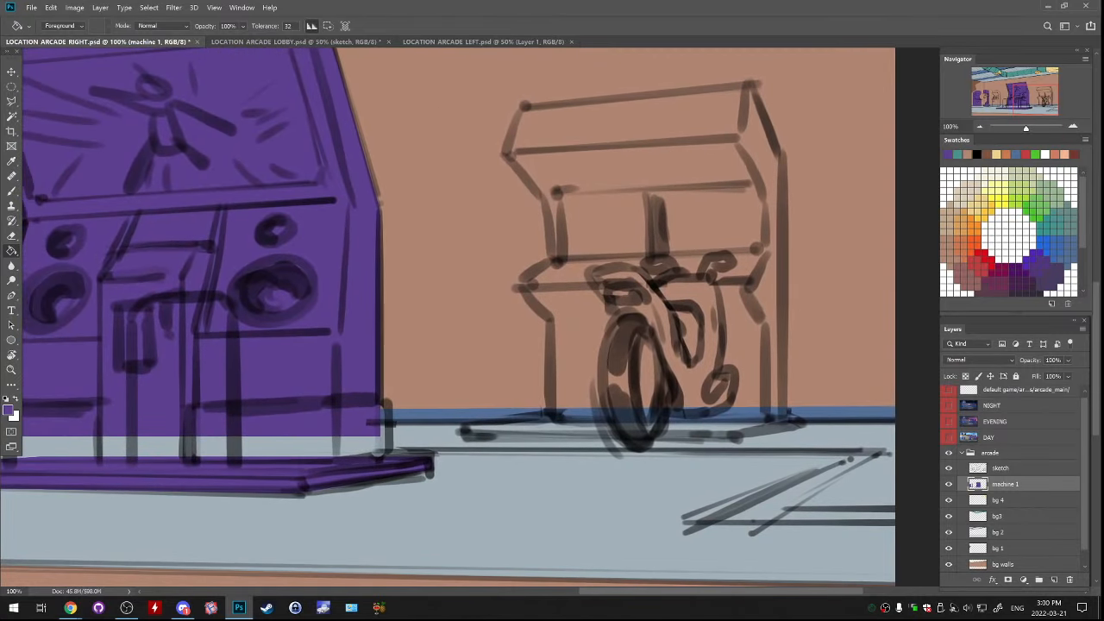
key(l)
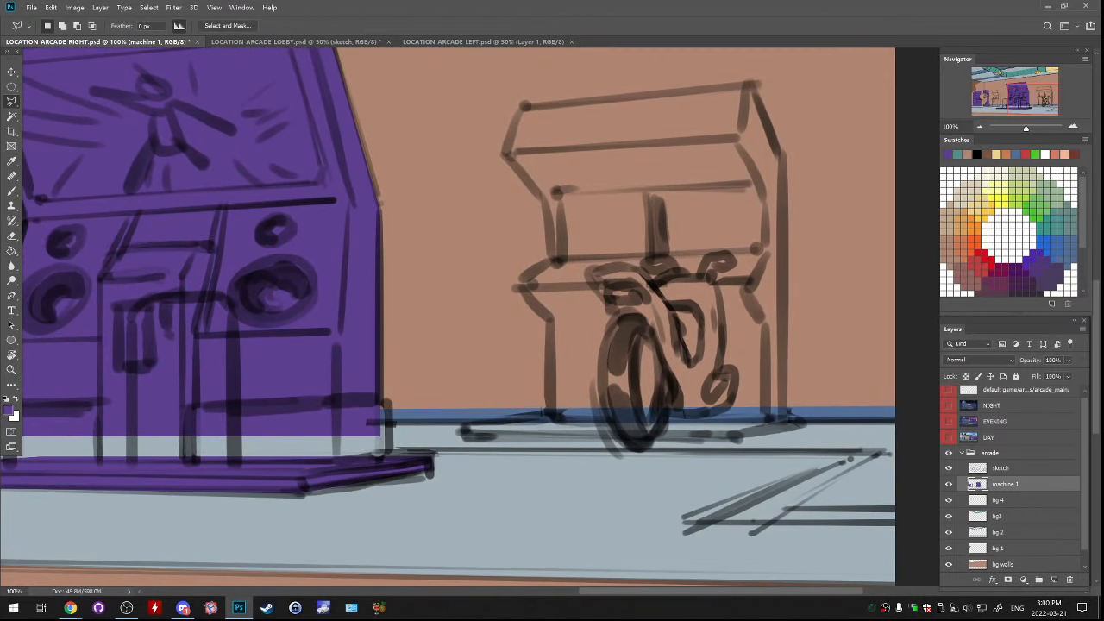
click(466, 437)
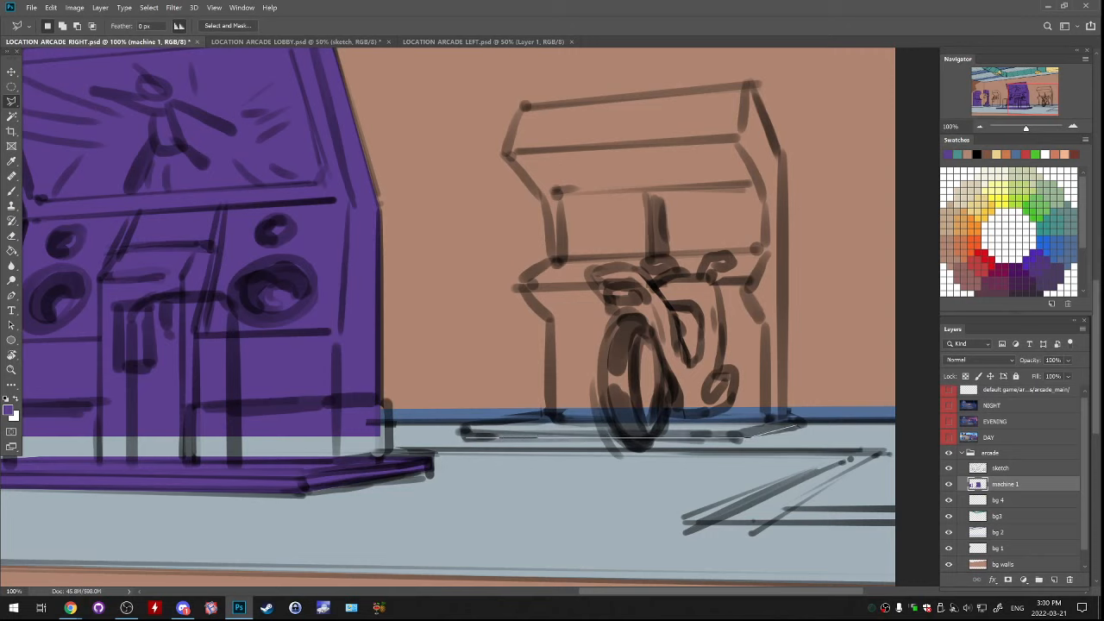
double_click(766, 427)
key(ctrl+d)
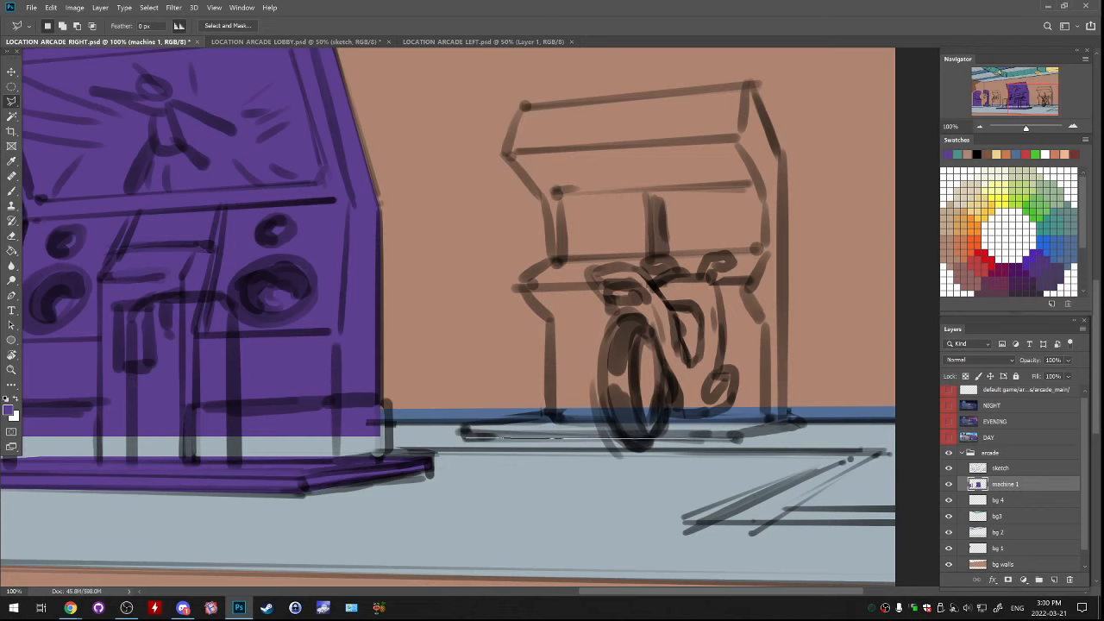
click(738, 439)
click(797, 421)
click(550, 420)
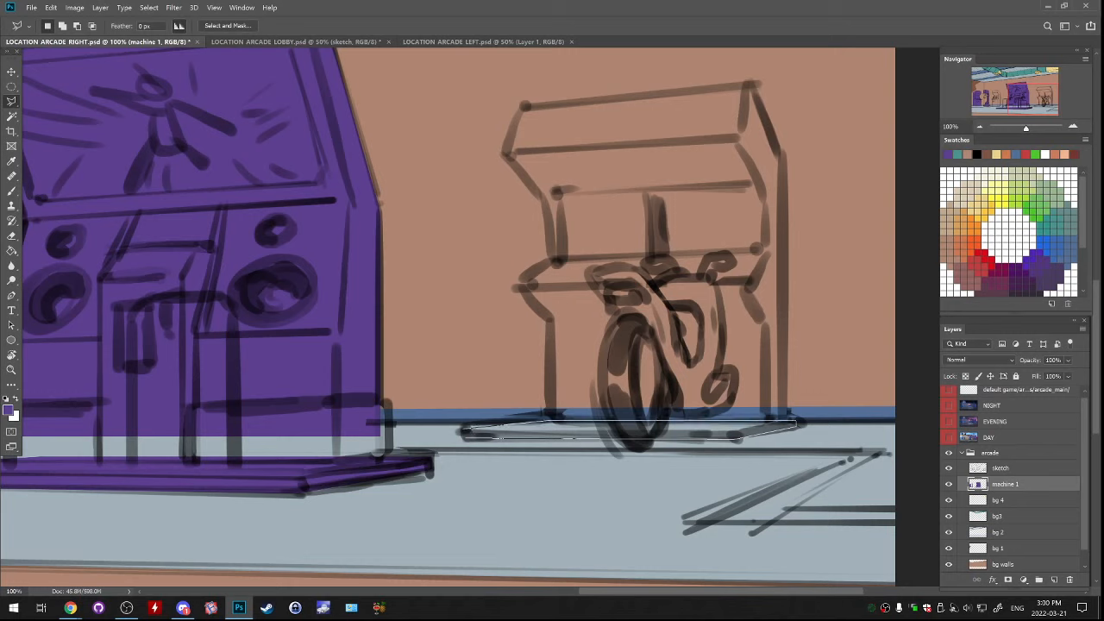
double_click(464, 431)
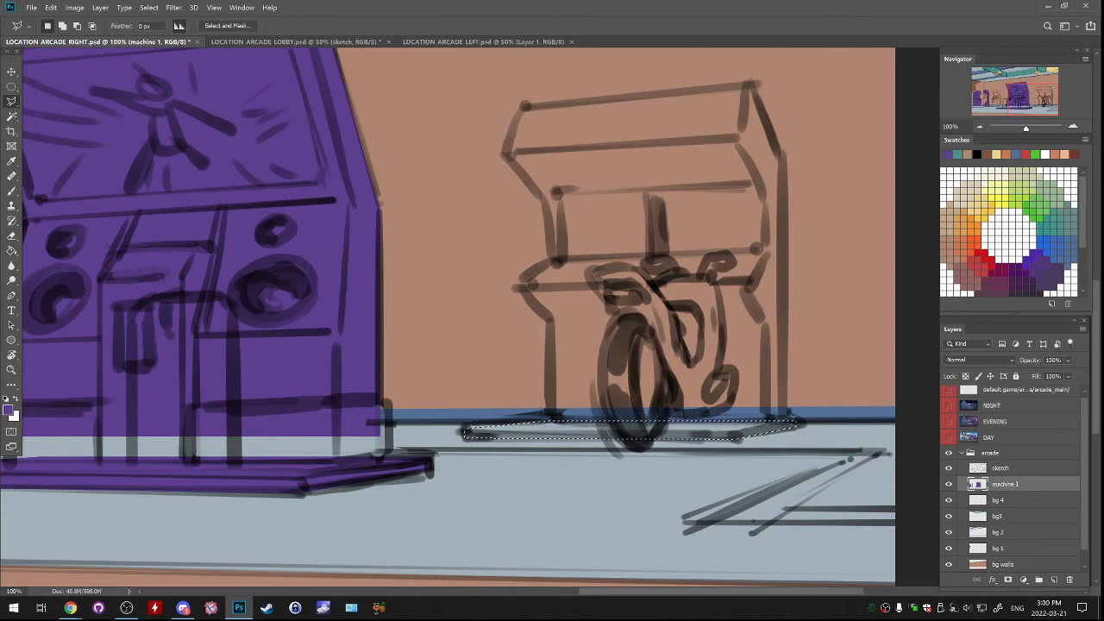
Fill the selected motorcycle machine platform with the same purple and deselect
key(g)
click(552, 431)
drag(207, 406, 852, 347)
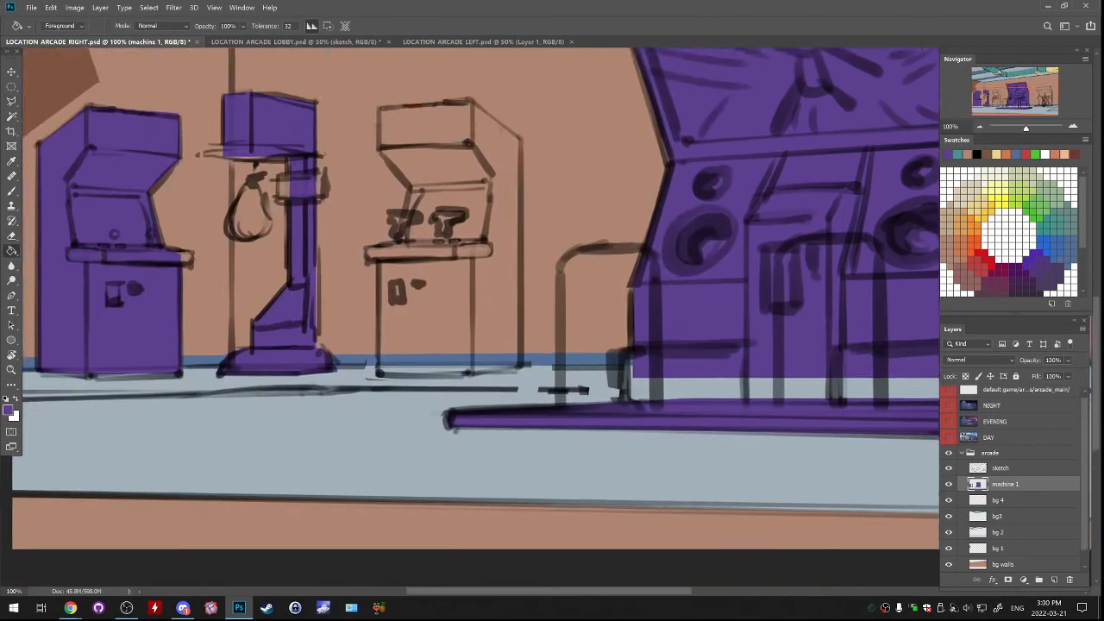
drag(345, 345, 517, 444)
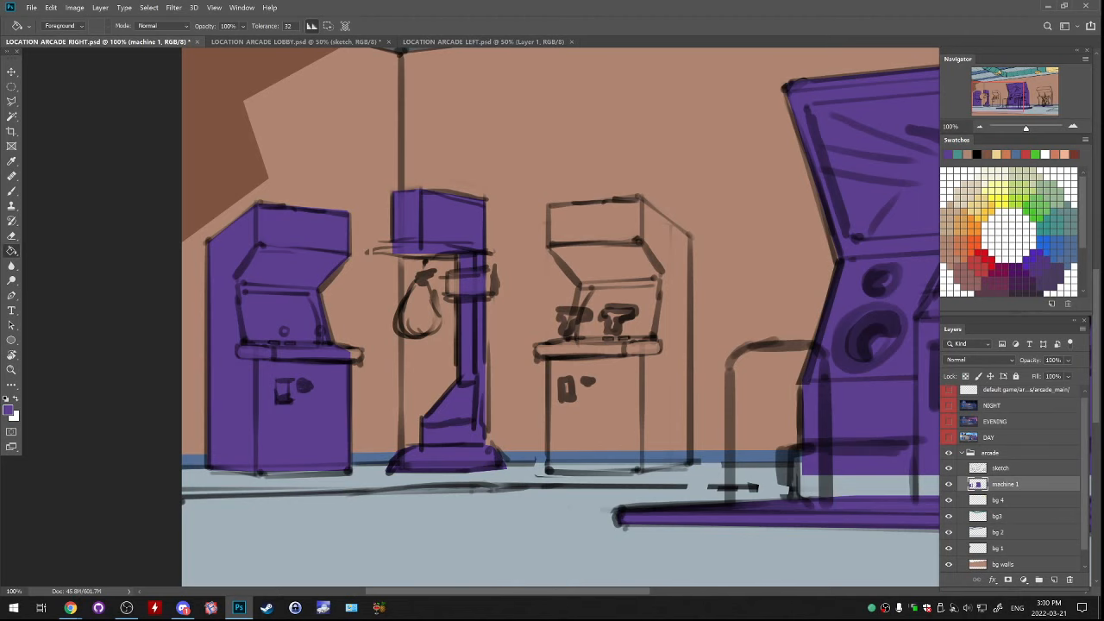
drag(561, 318, 478, 433)
drag(862, 310, 100, 237)
key(ctrl+d)
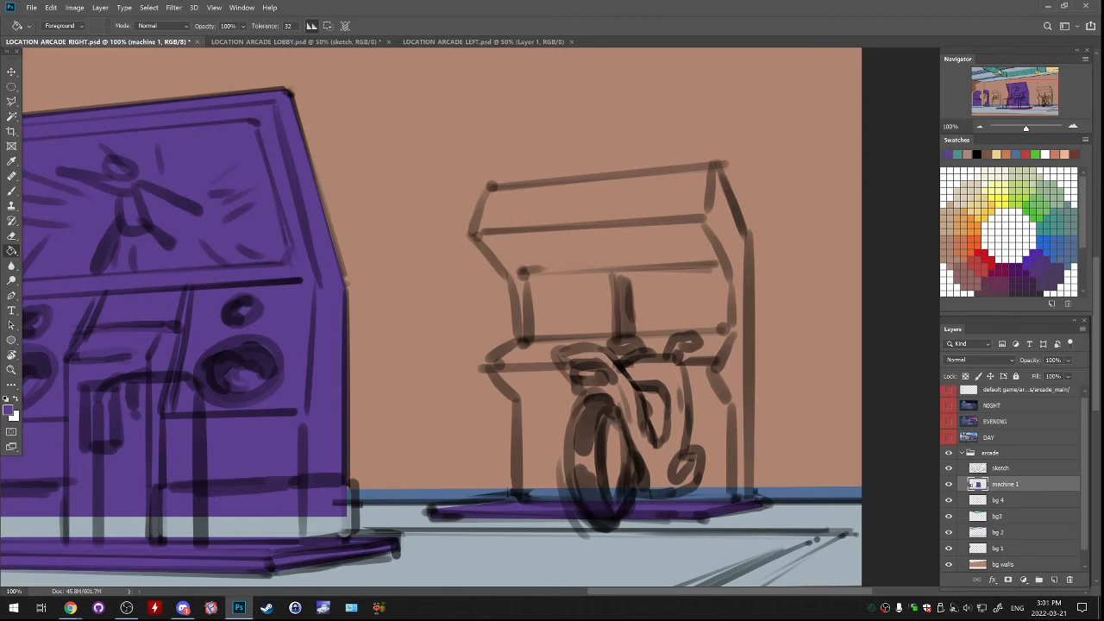
Add a new layer above machine 1 and name it machine 2
mouse_move(207, 311)
mouse_down()
mouse_move(190, 340)
mouse_move(272, 390)
mouse_move(894, 231)
mouse_move(778, 277)
mouse_move(794, 274)
mouse_up()
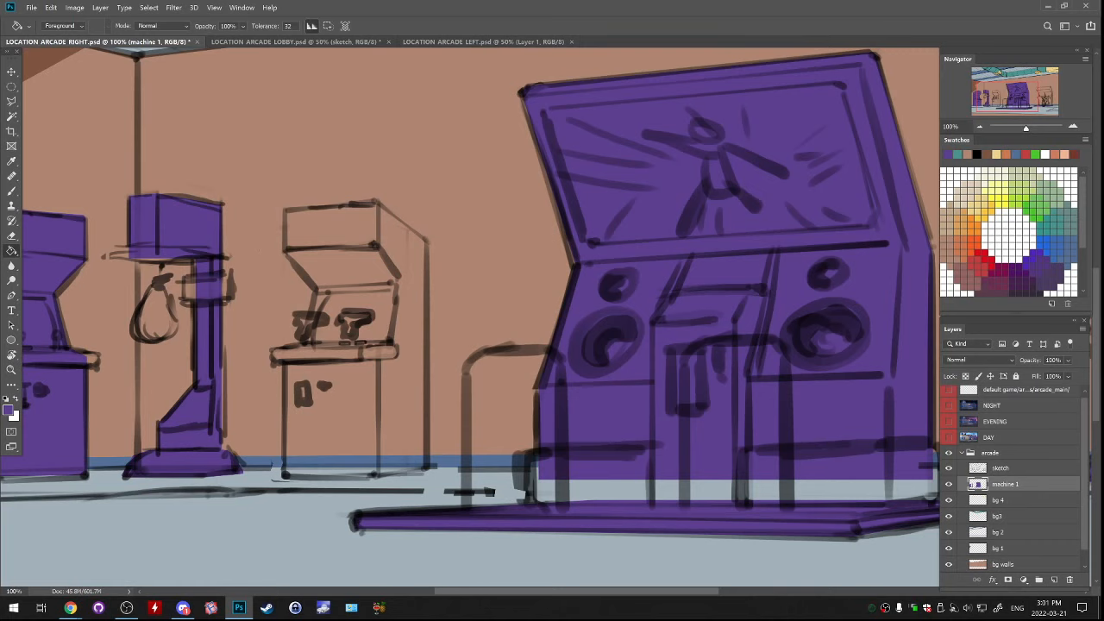
drag(245, 380, 595, 380)
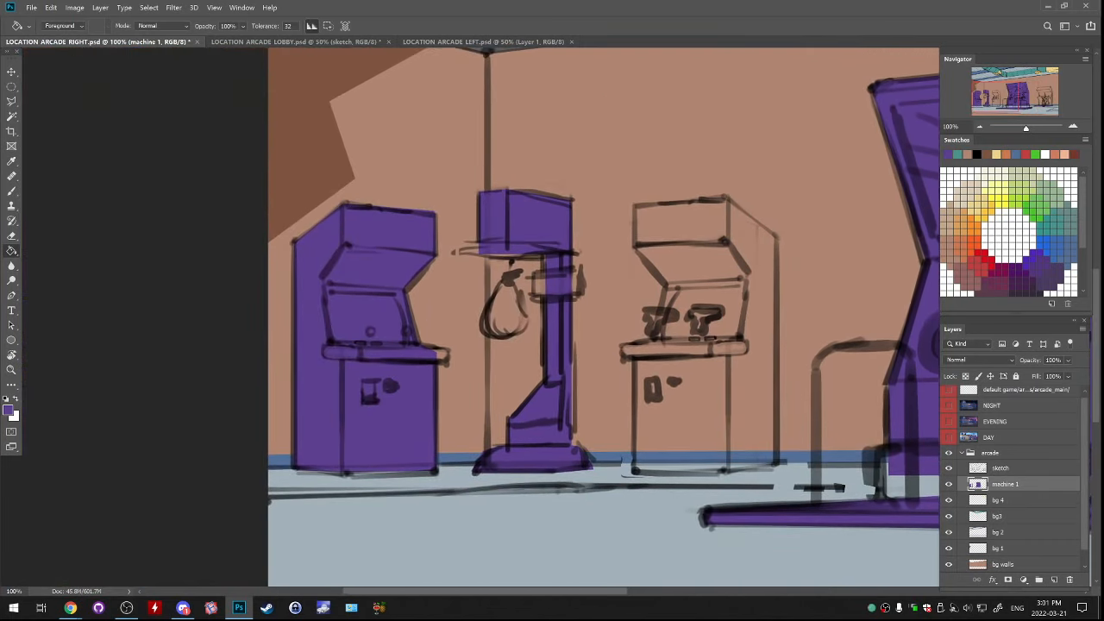
key(ctrl+plus)
drag(370, 362, 593, 281)
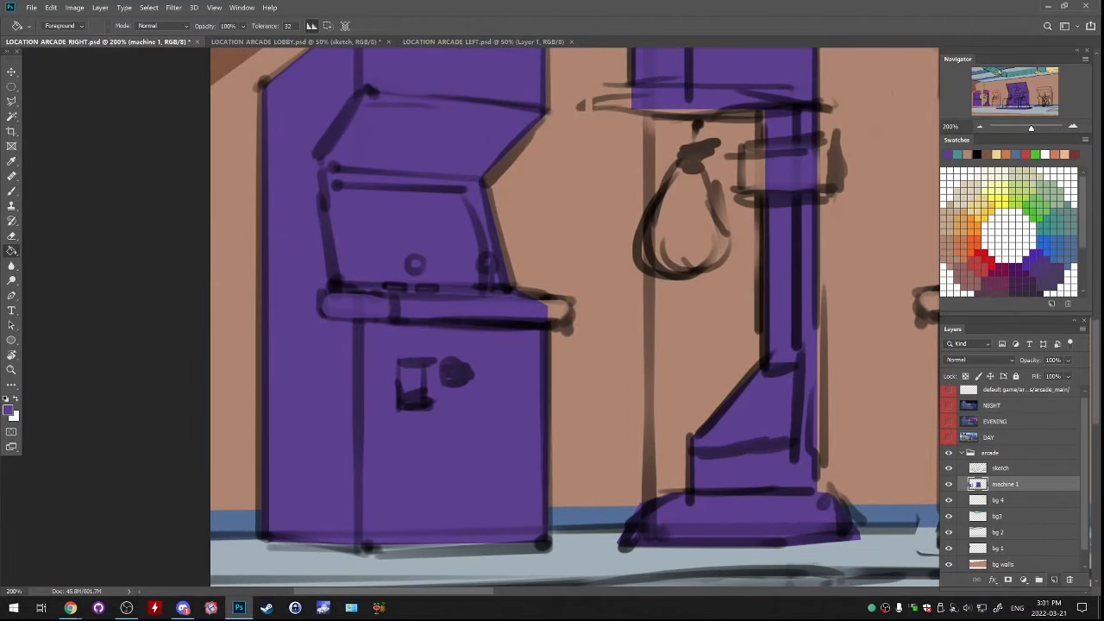
click(1054, 580)
double_click(1006, 500)
key(ctrl+c)
double_click(1002, 483)
key(ctrl+v)
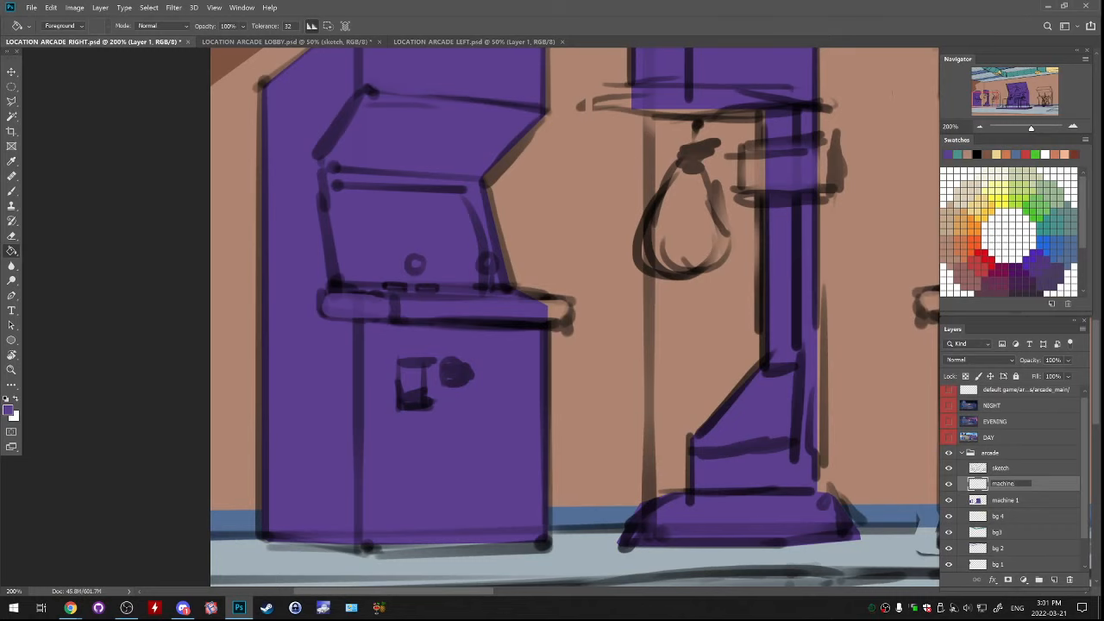
key(Return)
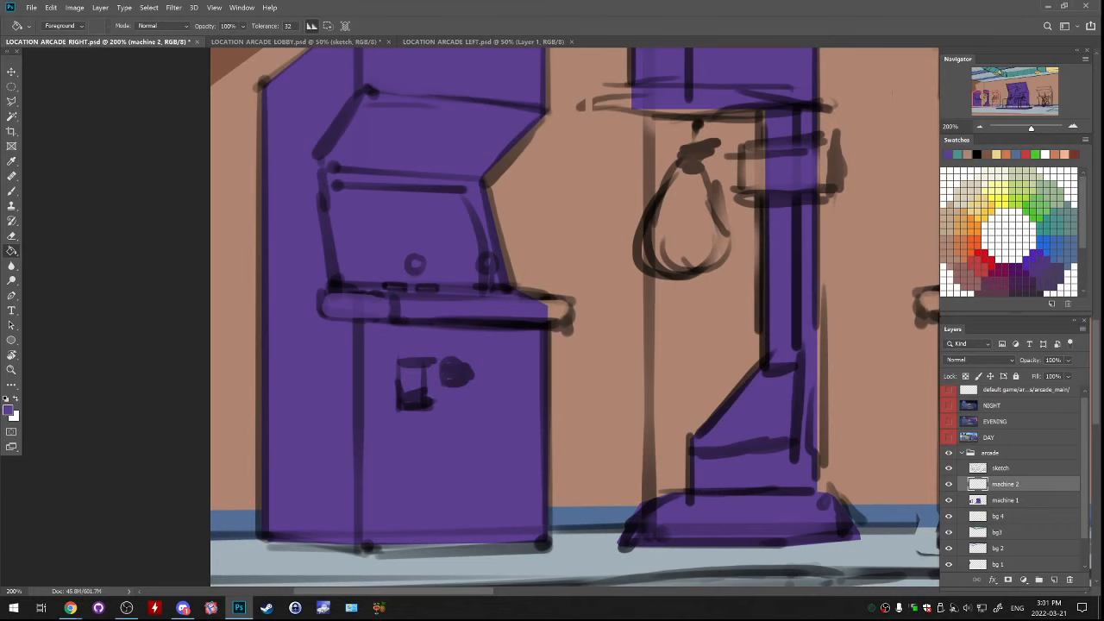
Lasso the leftmost cabinet's protruding control ledge, fill it with a dark purple and deselect
key(l)
mouse_move(552, 259)
mouse_down()
mouse_move(486, 342)
mouse_move(559, 293)
mouse_up()
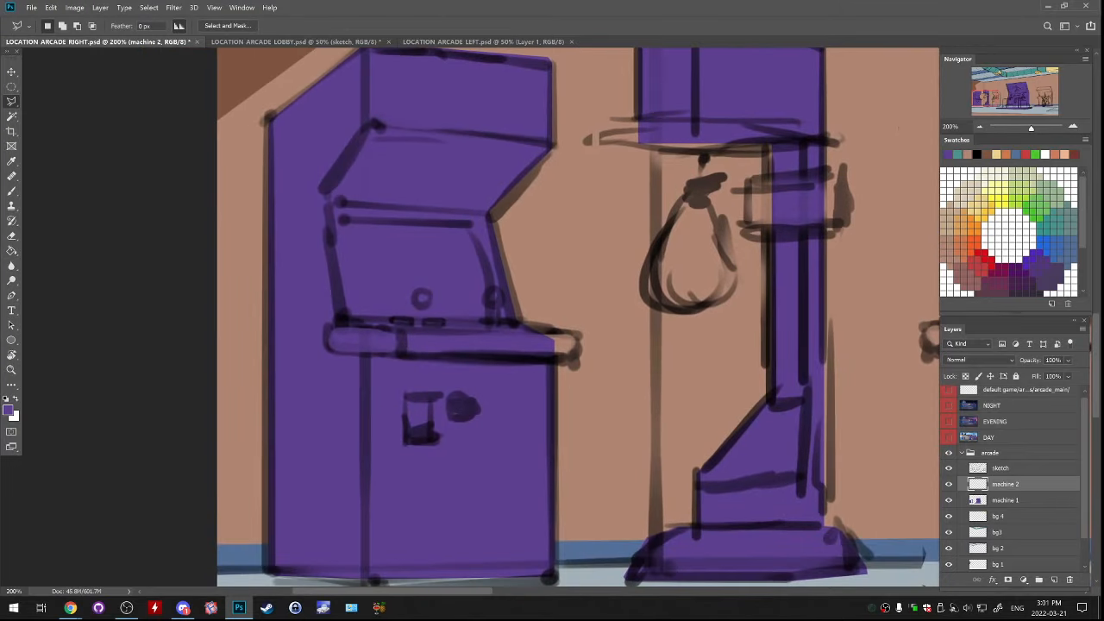
click(330, 328)
click(574, 331)
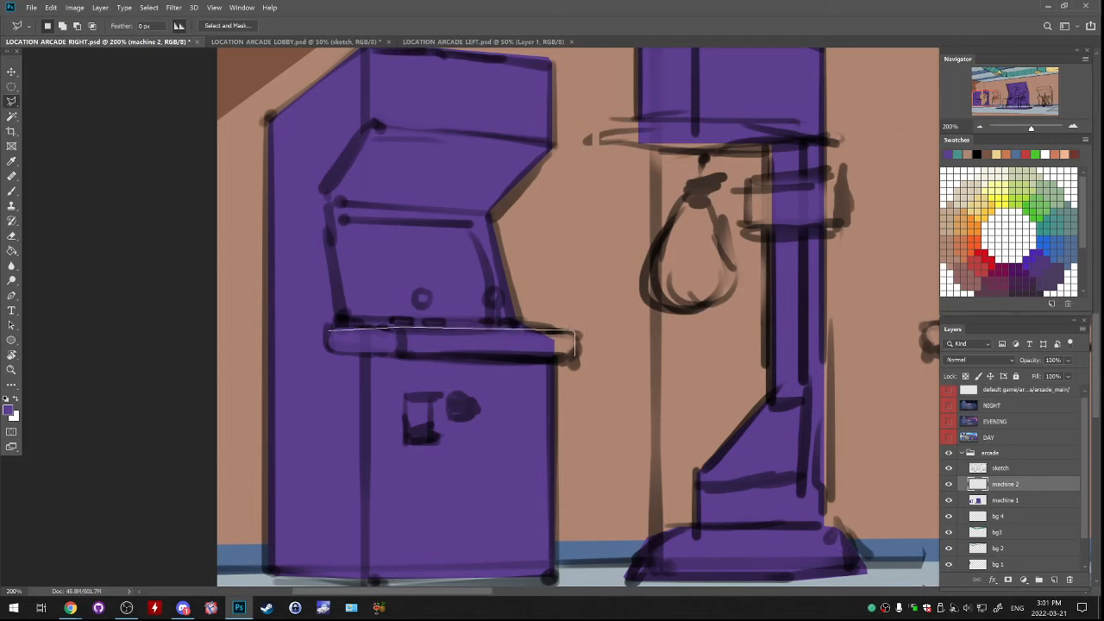
click(574, 354)
click(328, 329)
click(1026, 270)
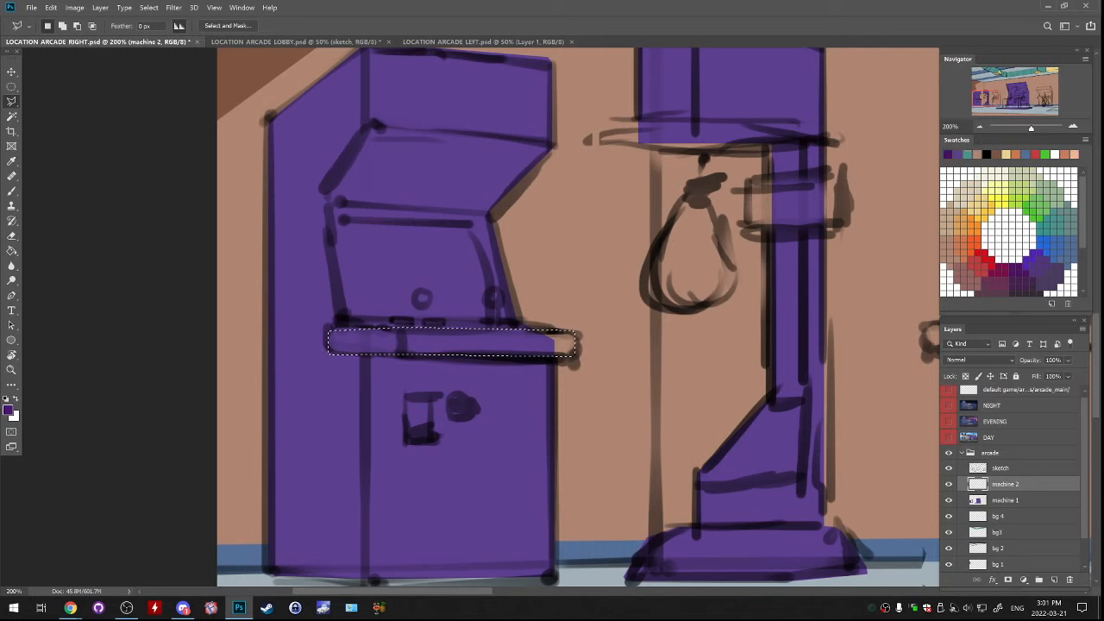
key(alt+BackSpace)
key(ctrl+d)
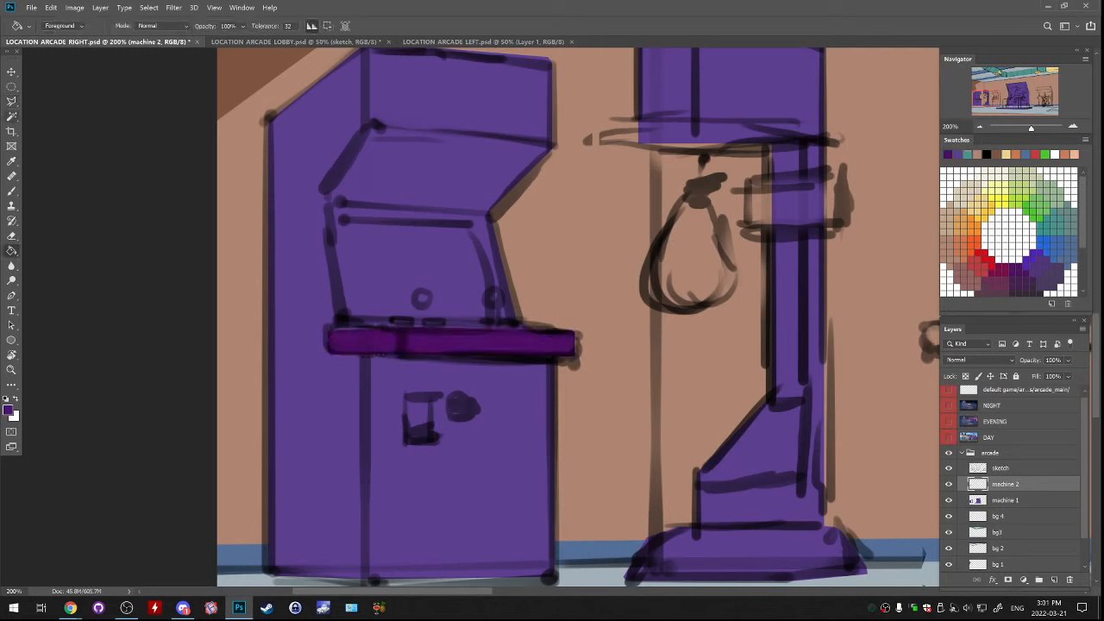
Lasso the flat disc under the punching-bag machine's head, fill it with the same dark purple and deselect
drag(535, 302, 466, 251)
drag(621, 285, 697, 368)
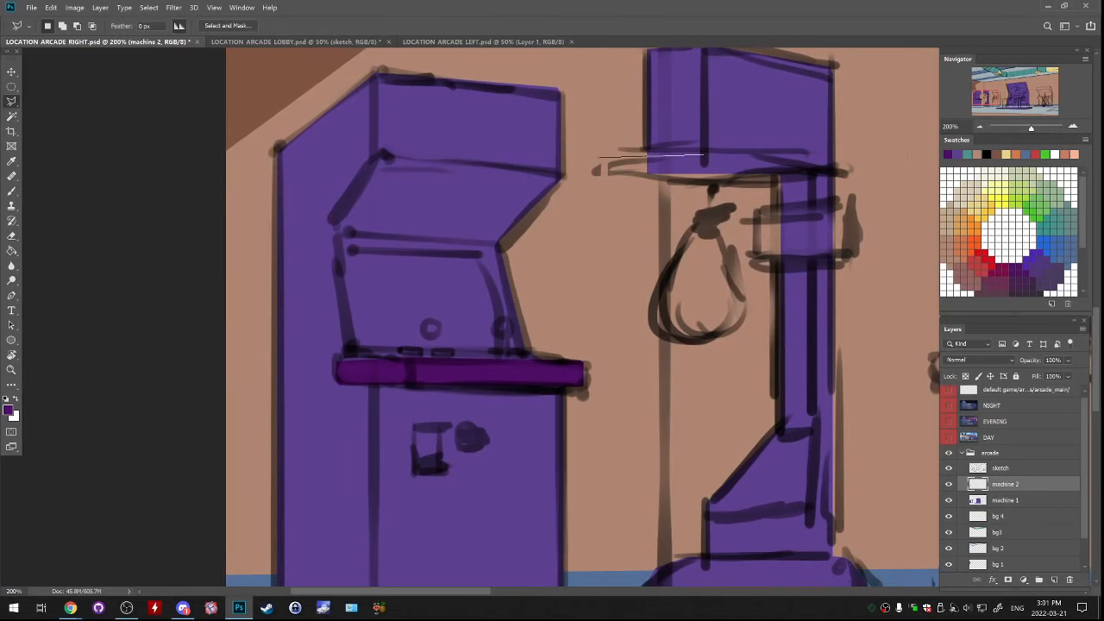
click(685, 156)
click(771, 157)
click(847, 173)
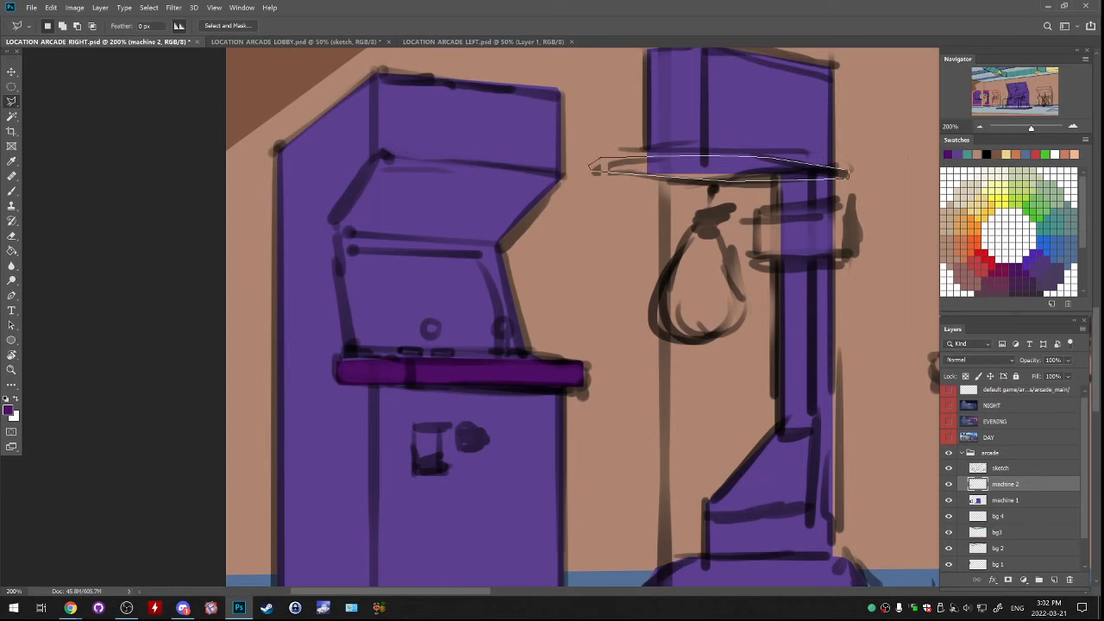
click(592, 165)
key(shift)
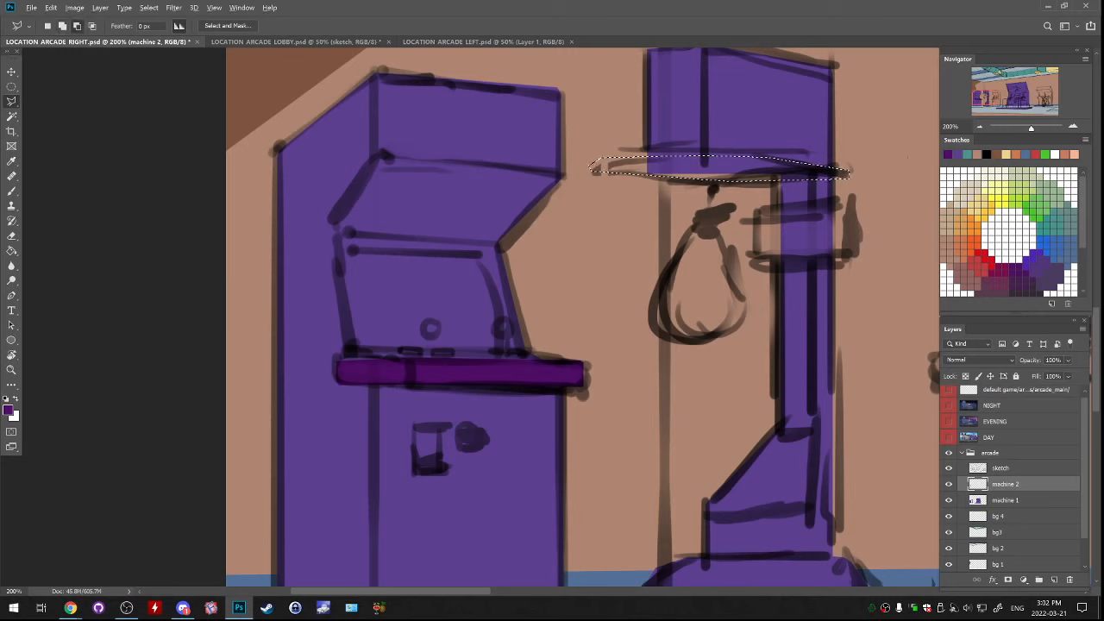
key(g)
click(594, 170)
key(ctrl+d)
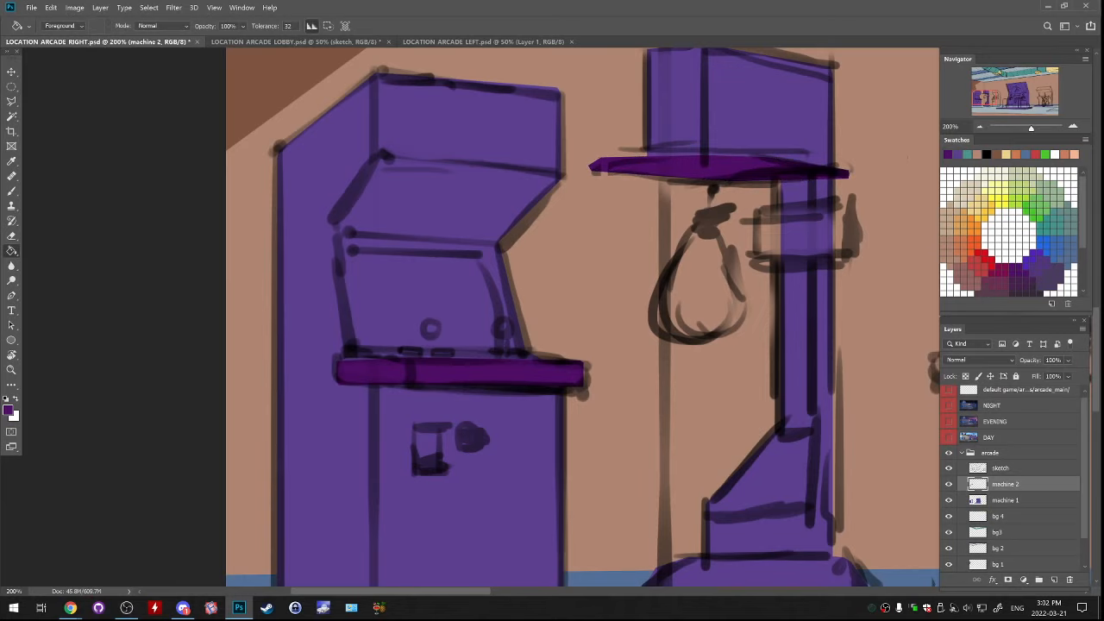
Hide the sketch layer, trim the pointed left tip off the punching-bag machine's dark purple disc, and show the sketch again
click(948, 468)
key(l)
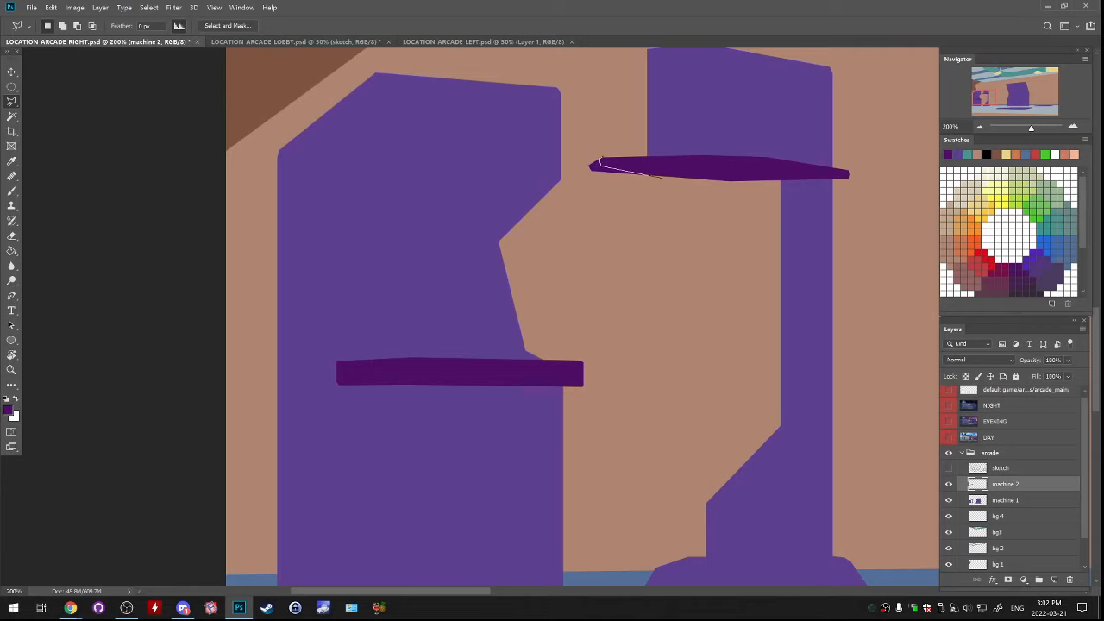
mouse_move(663, 176)
mouse_down()
mouse_move(619, 193)
mouse_move(576, 161)
mouse_move(579, 147)
mouse_move(601, 161)
mouse_up()
drag(795, 155, 800, 155)
key(m)
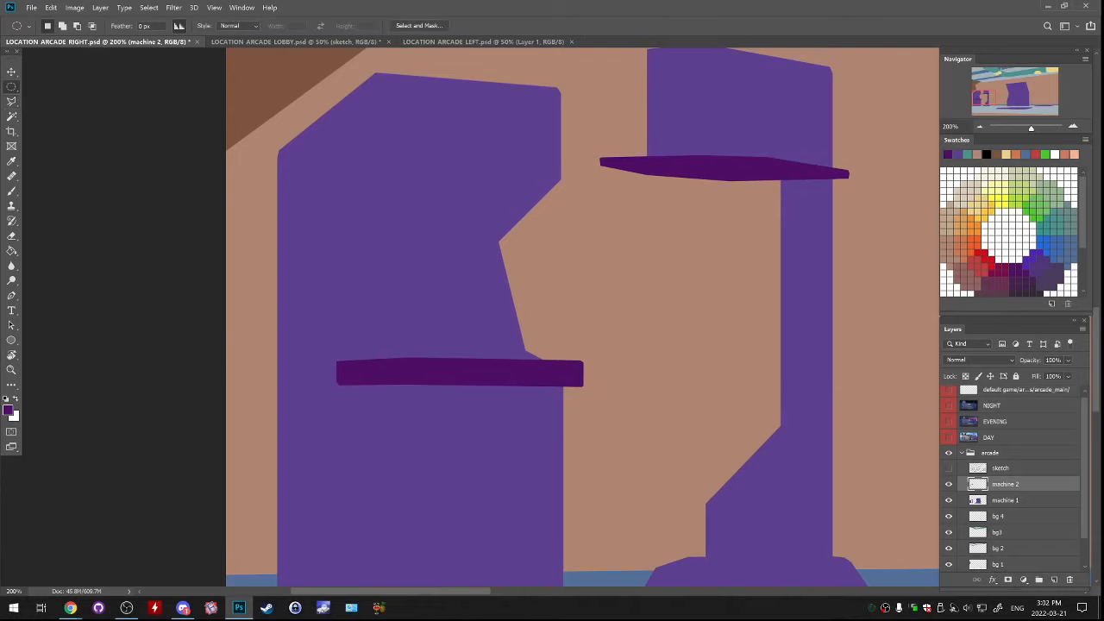
mouse_move(552, 311)
mouse_down()
mouse_move(530, 326)
mouse_move(550, 302)
mouse_up()
key(ctrl+minus)
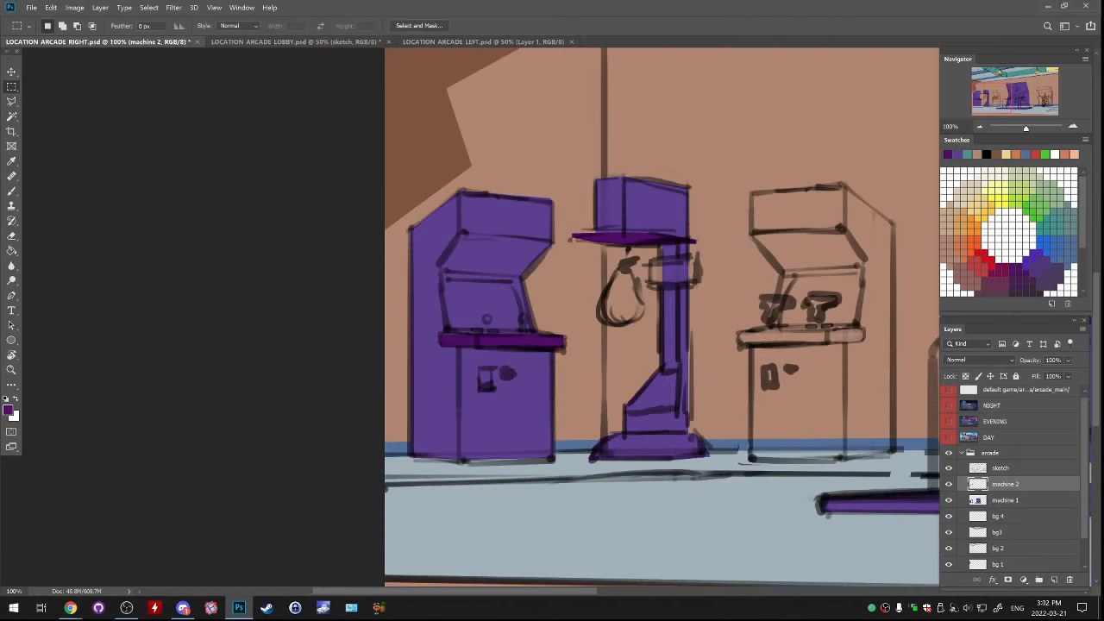
Toggle the machine 2 layer's visibility to check its contents, and add a new layer above it
key(ctrl+plus)
key(ctrl+plus)
drag(627, 262, 336, 371)
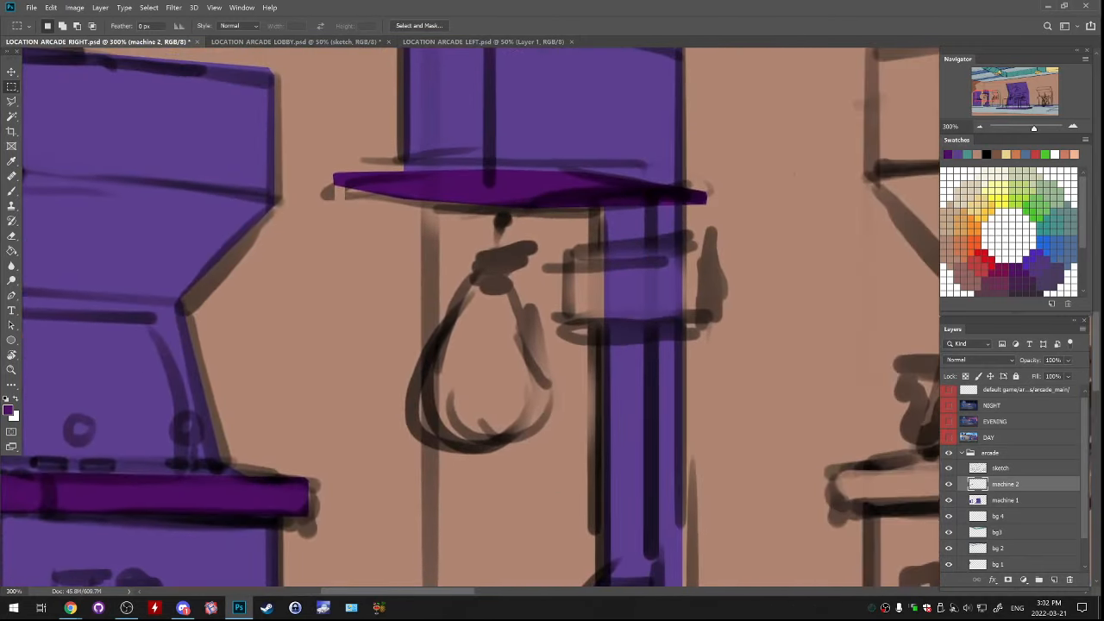
key(l)
click(949, 484)
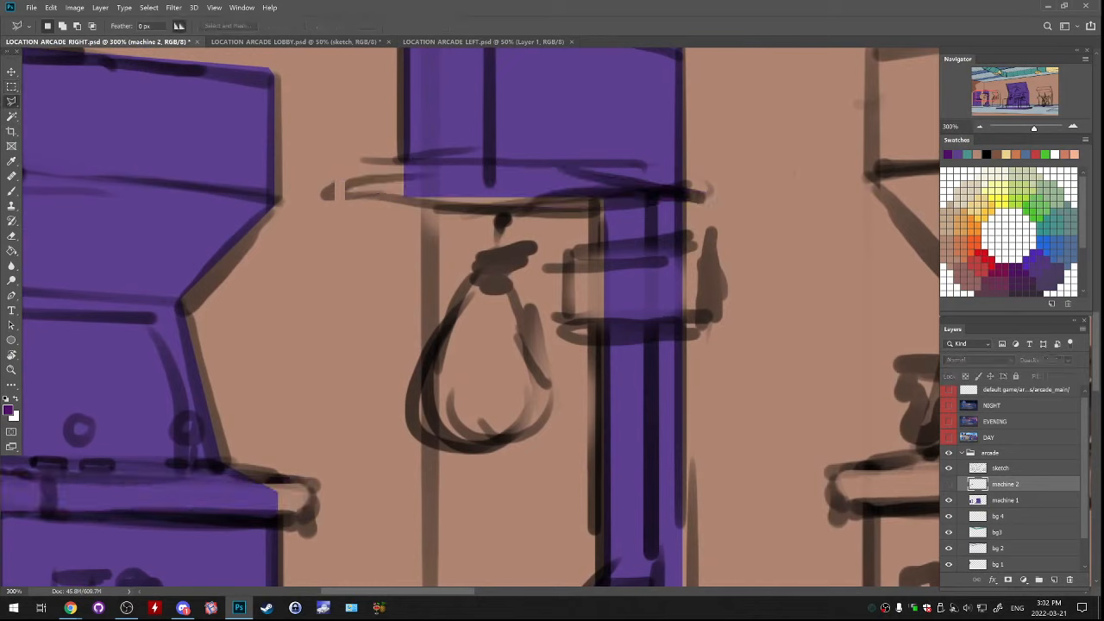
click(949, 483)
click(1054, 580)
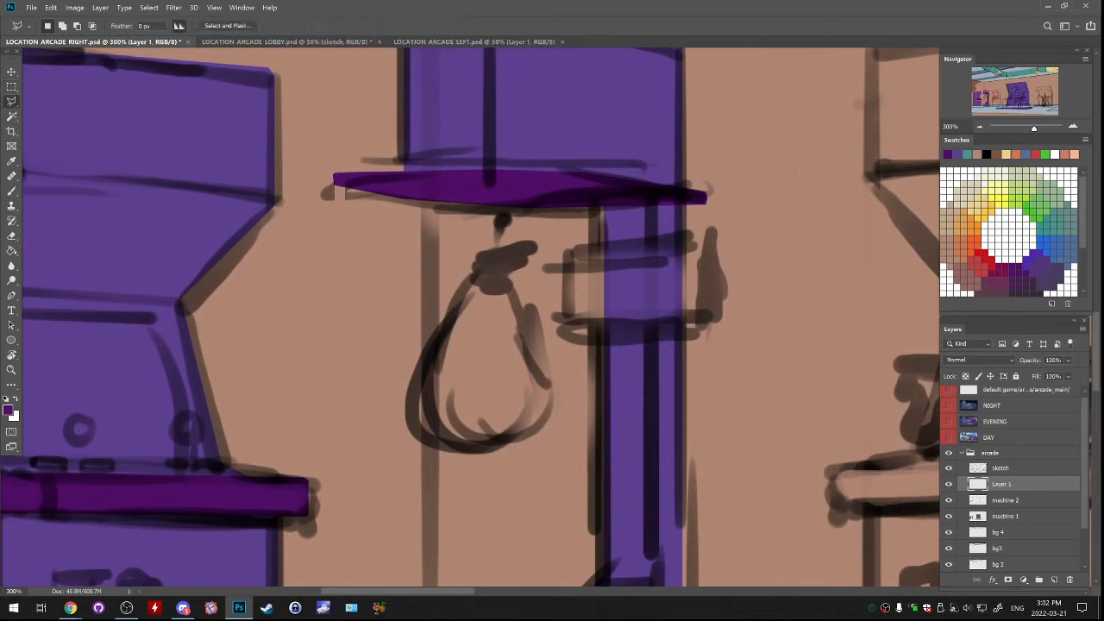
Lasso the rectangular collar around the punching-bag machine's post on the new layer
click(573, 249)
click(712, 243)
click(711, 325)
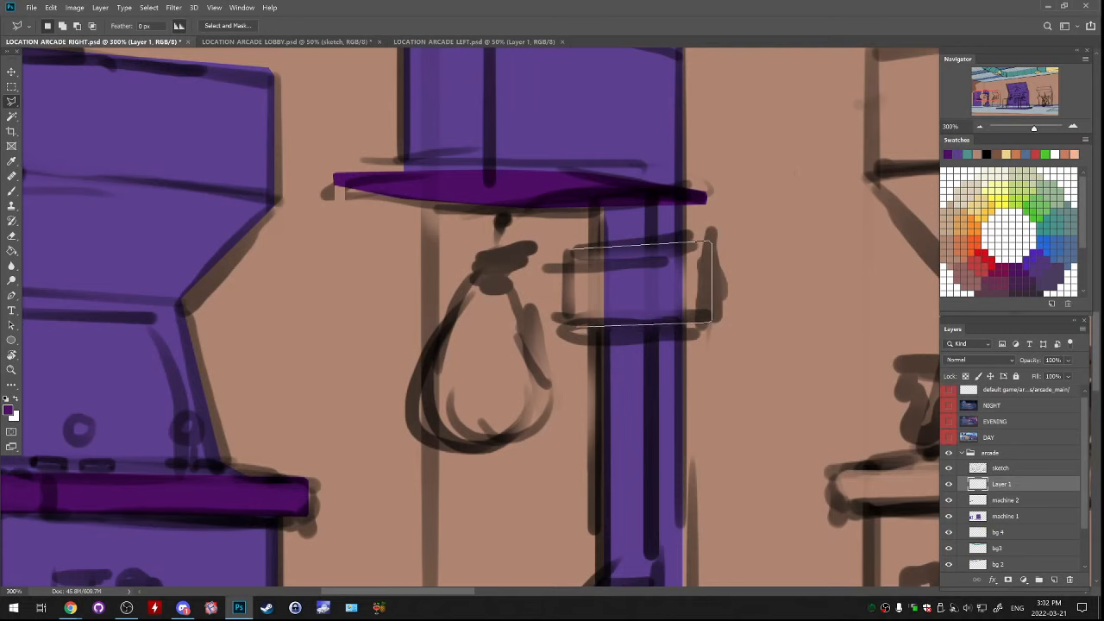
click(573, 324)
click(573, 251)
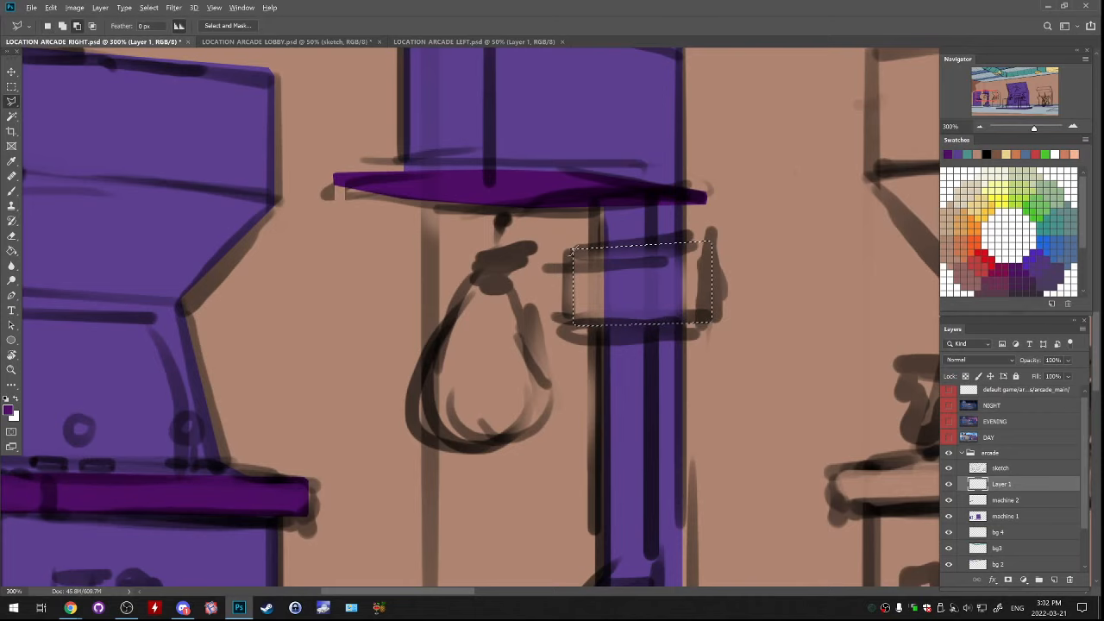
Fill the selected collar on the punching-bag machine's post with dark purple and hide the sketch layer
key(g)
click(594, 316)
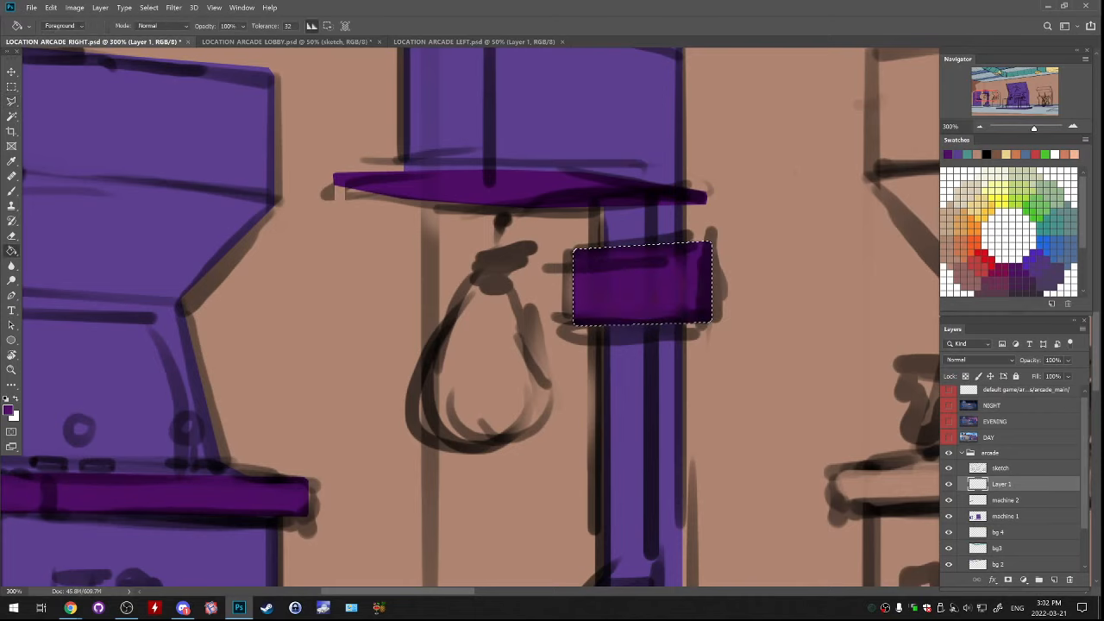
click(948, 468)
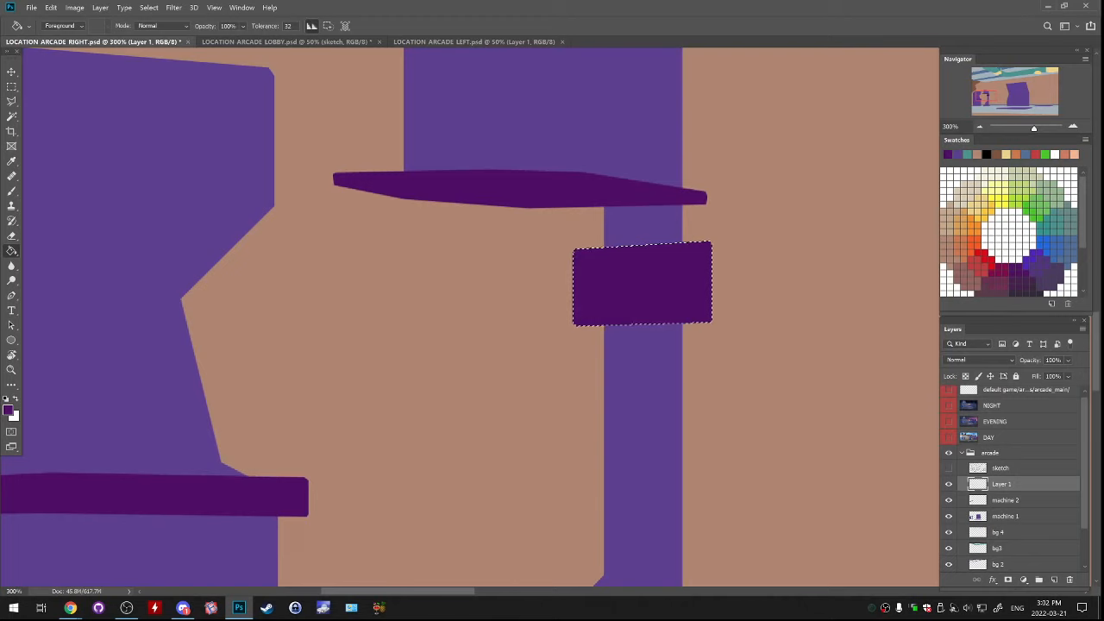
key(ctrl+t)
drag(712, 283, 725, 281)
key(ctrl+z)
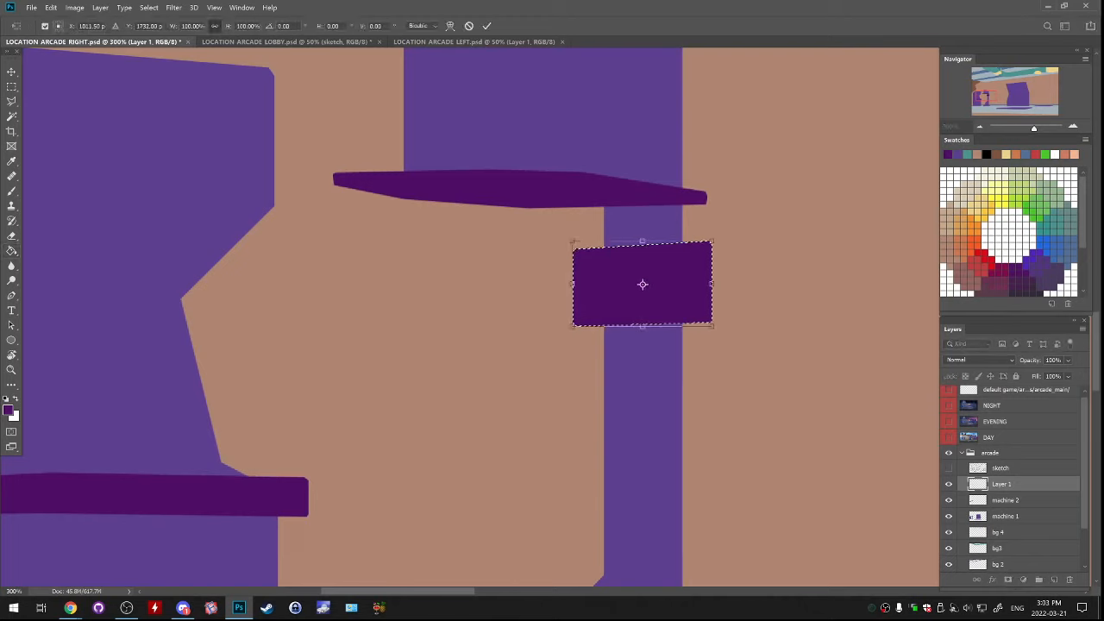
key(Escape)
Select the dark purple collar with a rectangular marquee, shift it slightly left on the post, deselect, and hide the sketch
mouse_move(483, 396)
mouse_down()
mouse_move(505, 268)
mouse_move(471, 330)
mouse_up()
key(m)
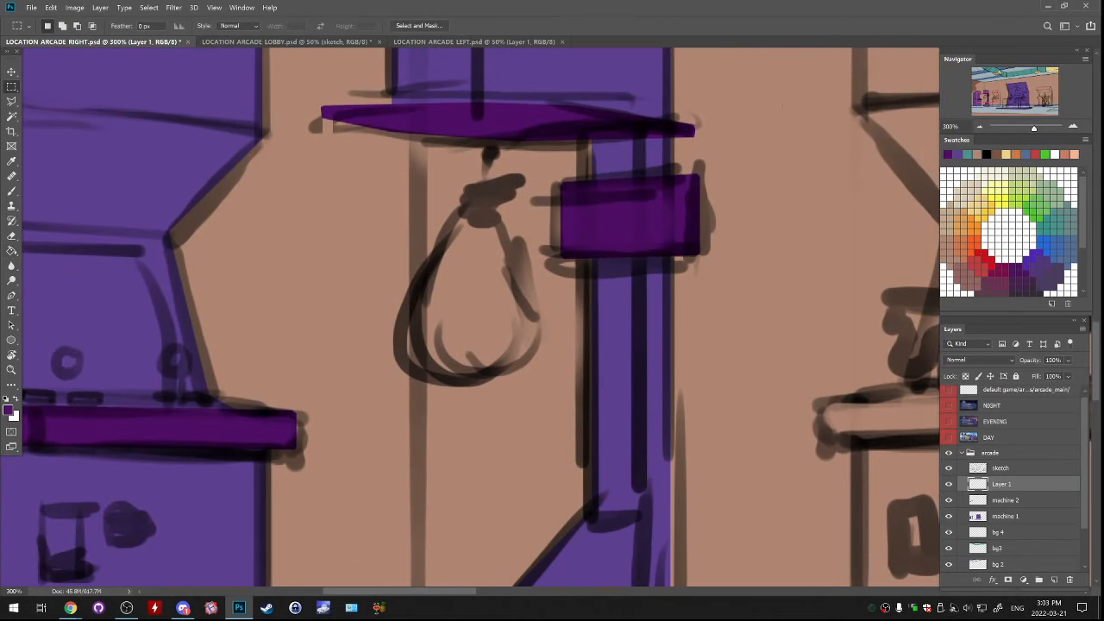
drag(522, 170, 755, 309)
drag(704, 222, 695, 222)
key(ctrl+d)
click(949, 469)
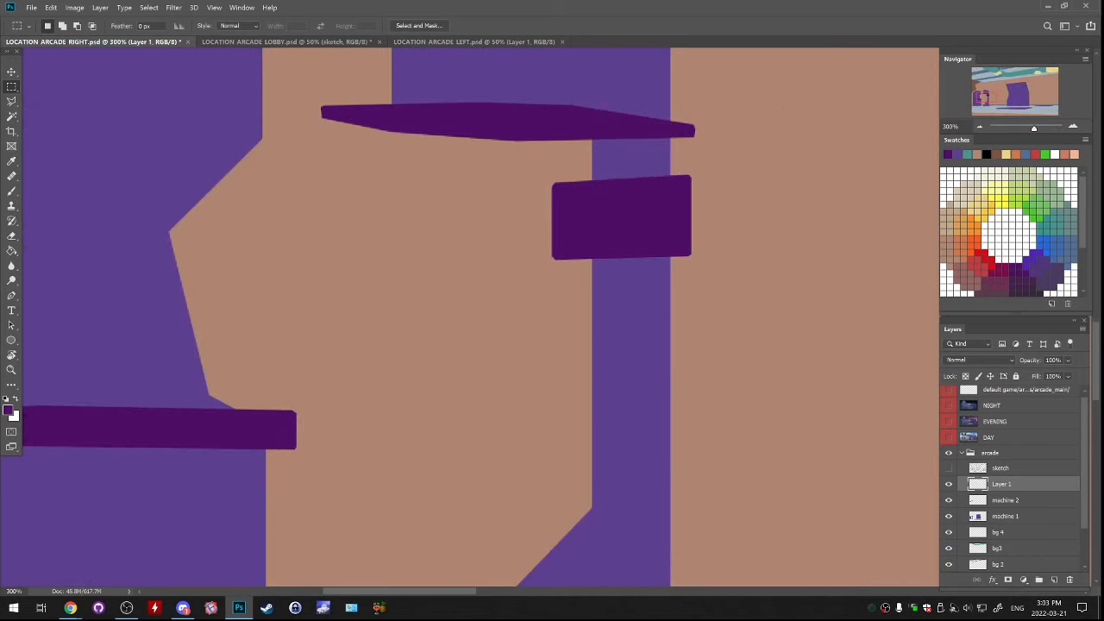
Lasso the flared foot of the punching-bag machine, fill it with the same dark purple and deselect
drag(603, 388, 608, 208)
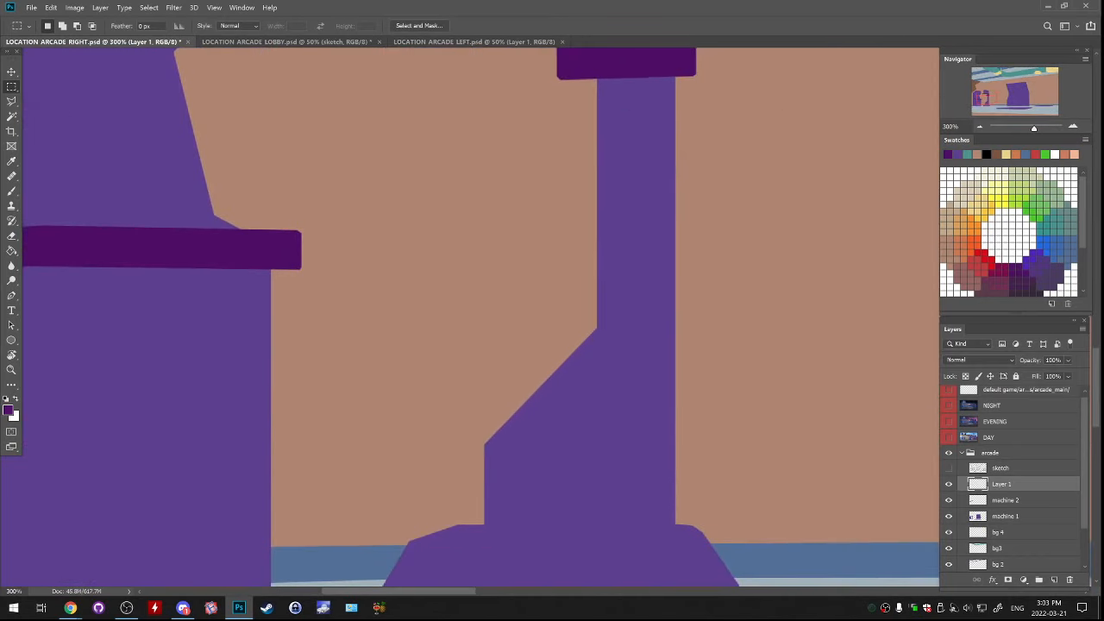
click(949, 469)
drag(621, 414, 597, 227)
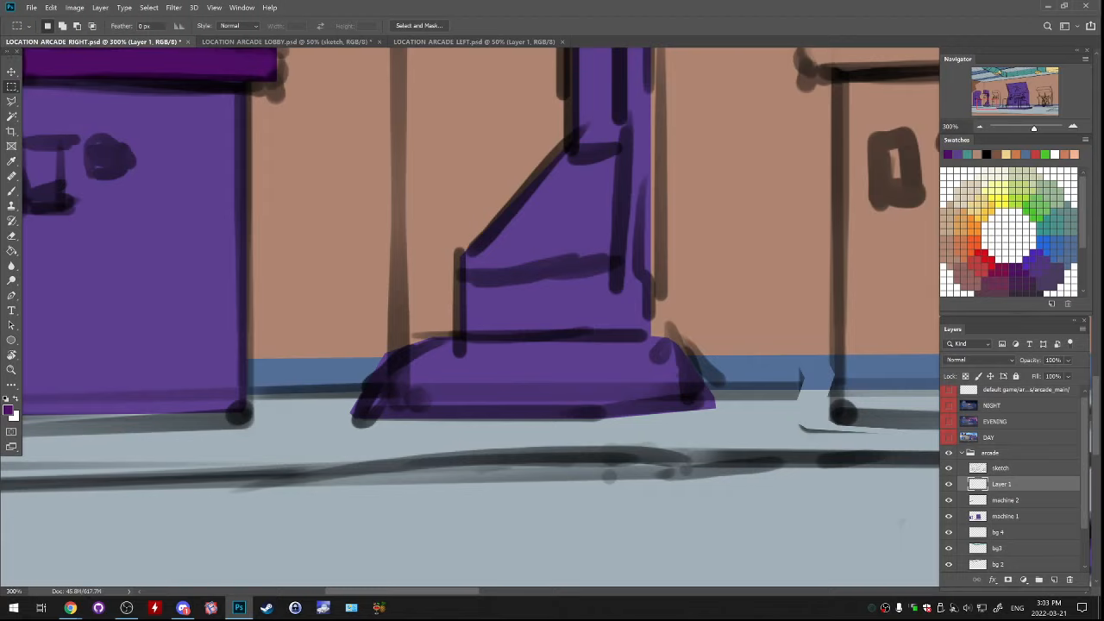
mouse_move(604, 74)
mouse_down()
mouse_move(566, 316)
mouse_move(591, 581)
mouse_move(544, 88)
mouse_move(608, 519)
mouse_move(552, 175)
mouse_move(559, 140)
mouse_move(595, 98)
mouse_up()
key(l)
click(949, 468)
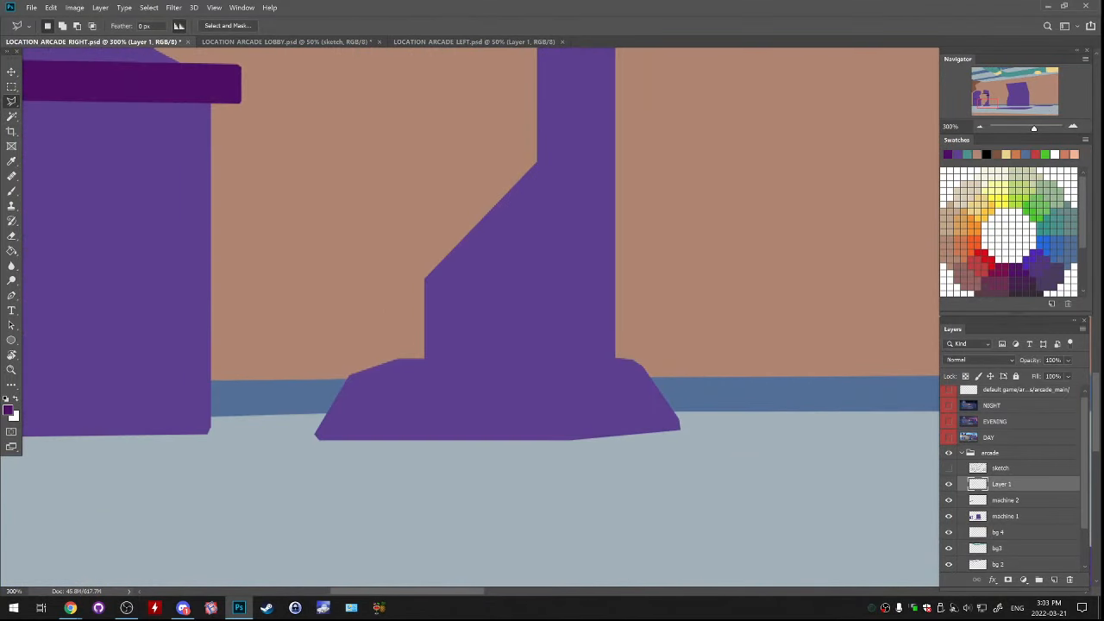
mouse_move(393, 357)
mouse_down()
mouse_move(349, 371)
mouse_move(310, 436)
mouse_move(451, 419)
mouse_move(644, 419)
mouse_move(570, 441)
mouse_move(683, 432)
mouse_move(652, 385)
mouse_move(522, 364)
mouse_move(422, 364)
mouse_up()
click(633, 359)
key(g)
click(518, 402)
key(ctrl+d)
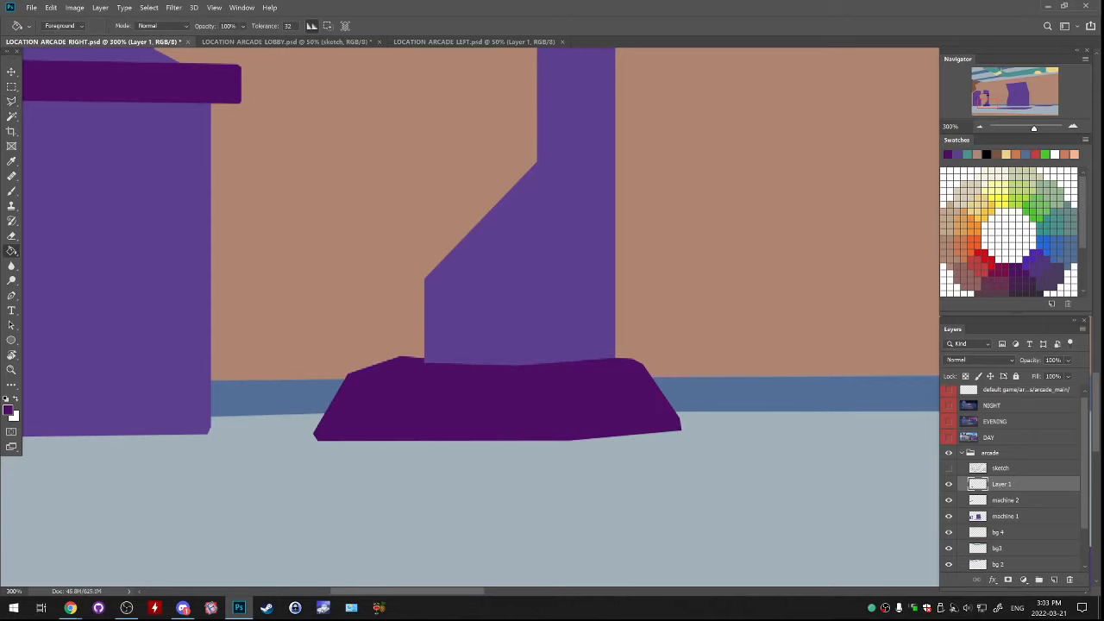
Undo and redo the foot's fill to compare it, and merge Layer 1 down into the machine 2 layer
key(ctrl+z)
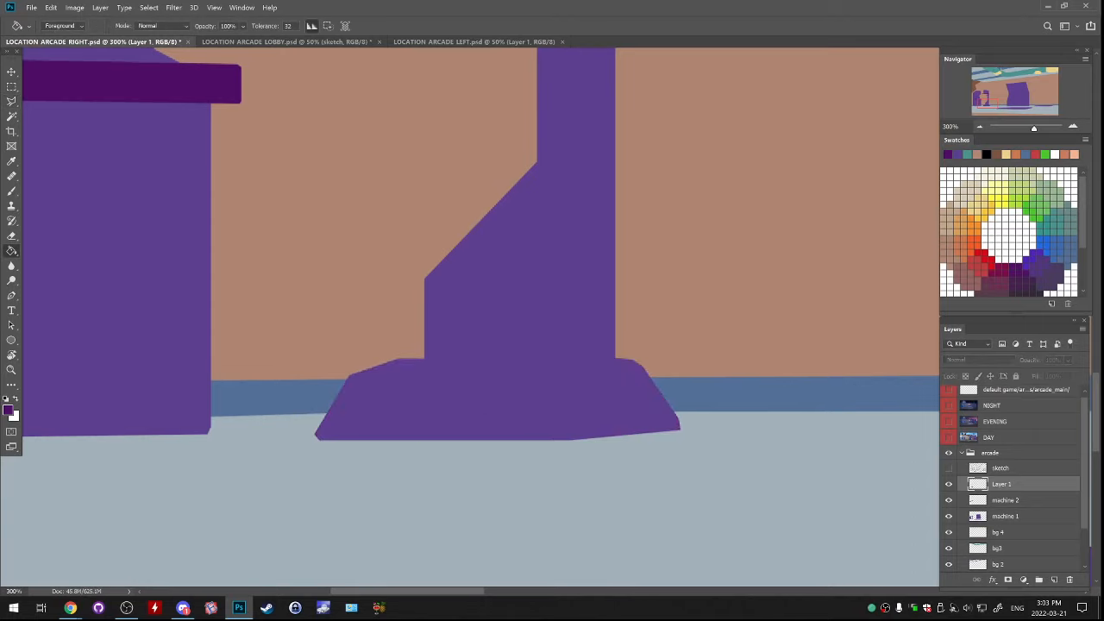
key(ctrl+shift+z)
key(ctrl+e)
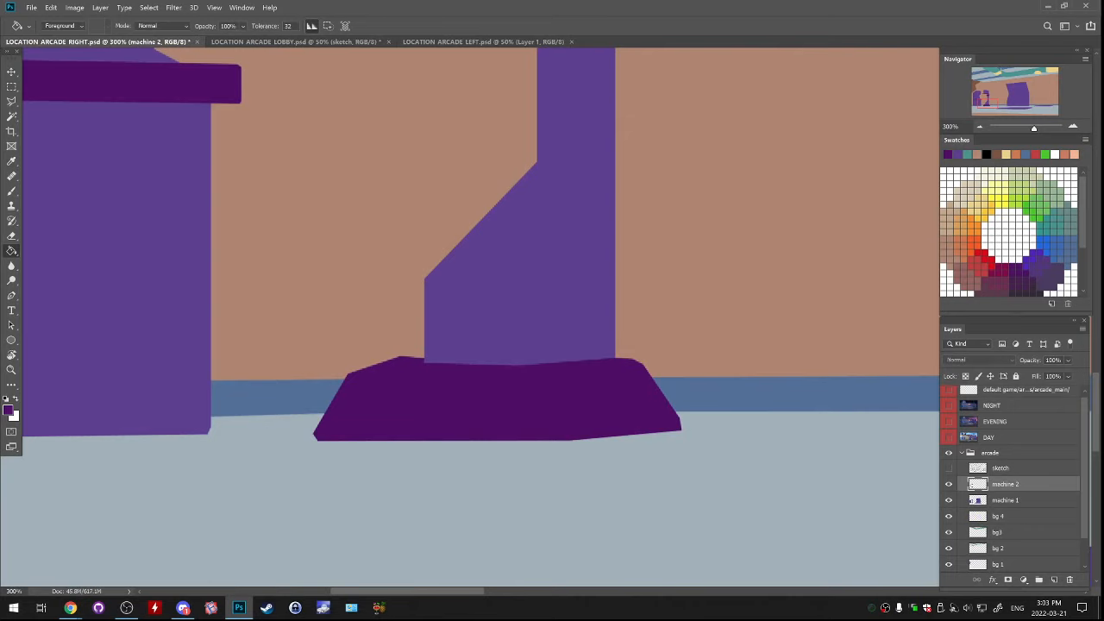
Activate the Eraser and check its tip in the brush settings
key(e)
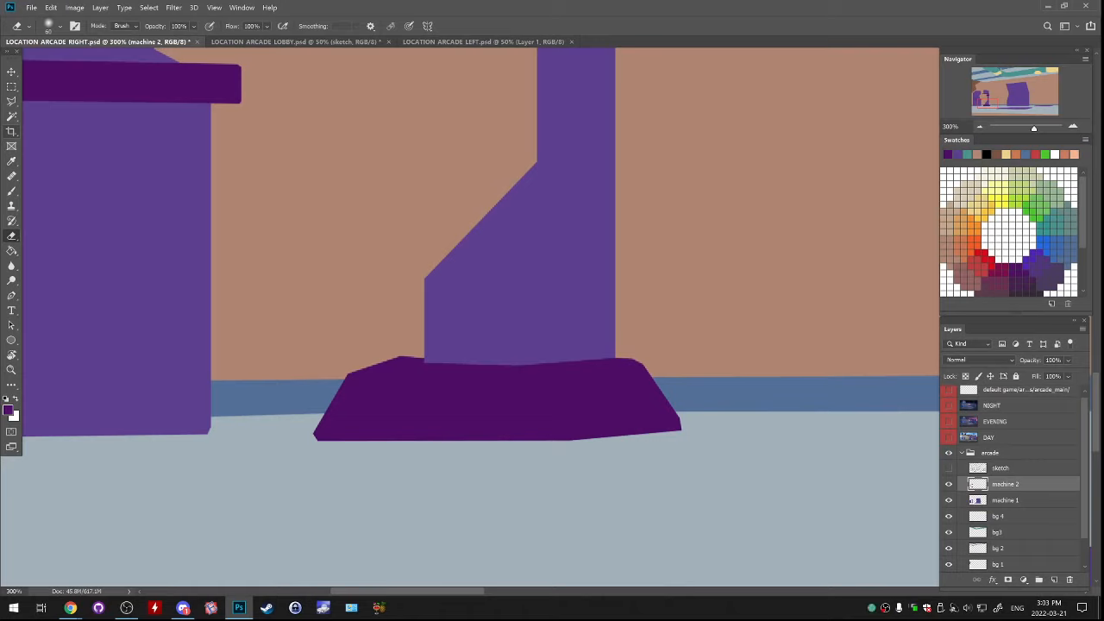
right_click(11, 235)
click(59, 234)
click(241, 7)
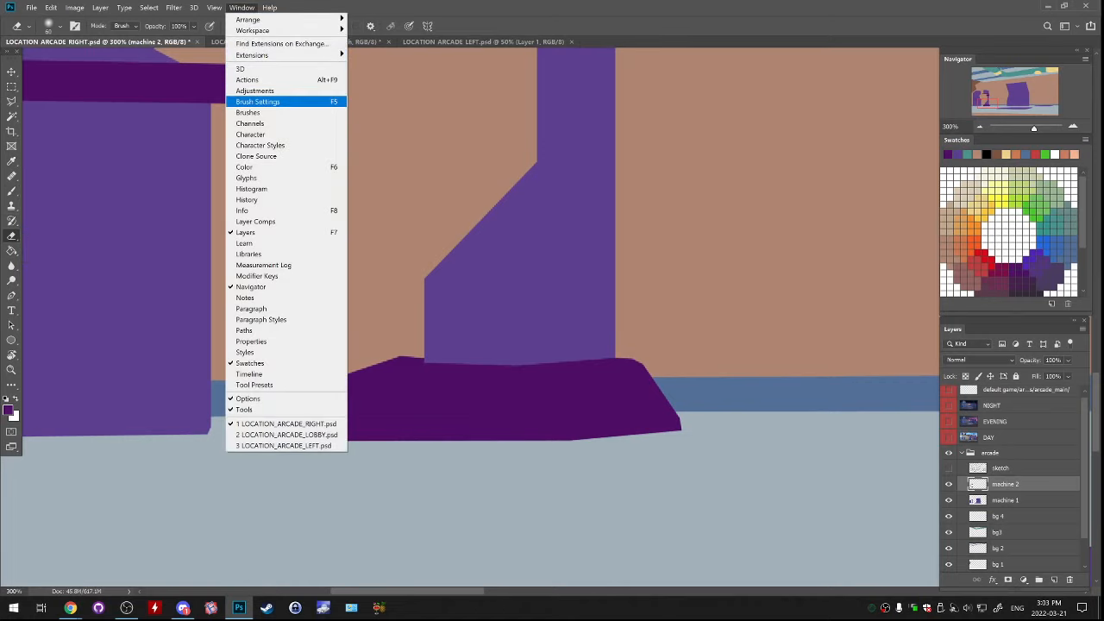
click(259, 102)
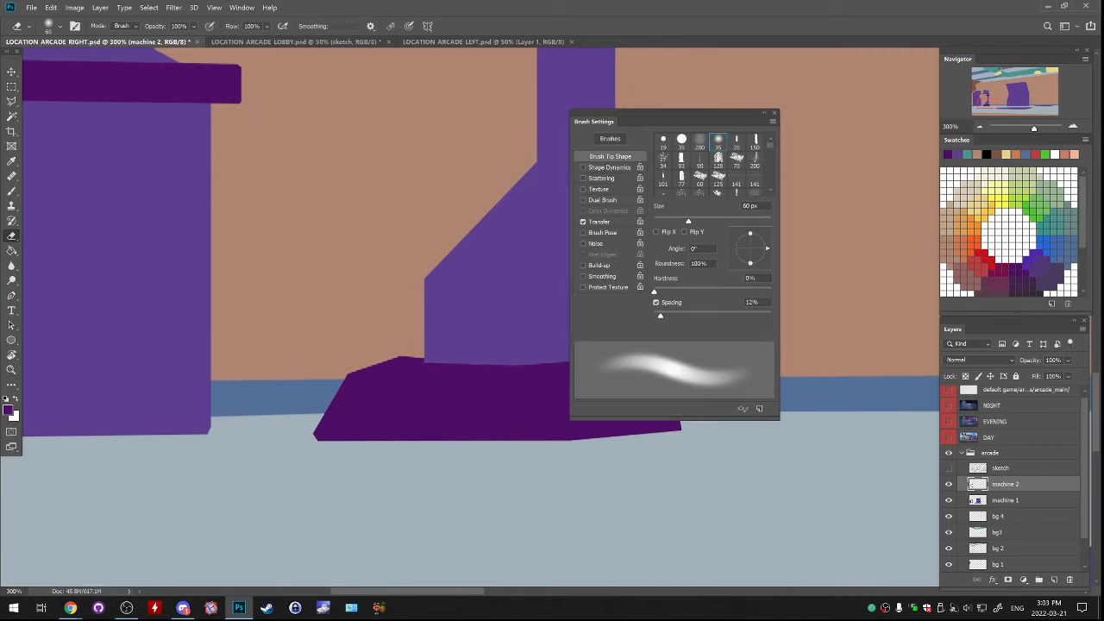
click(774, 113)
Give the Eraser the 19 px hard round brush and touch up the upper-left edge of the dark purple foot, undoing unwanted strokes
click(241, 7)
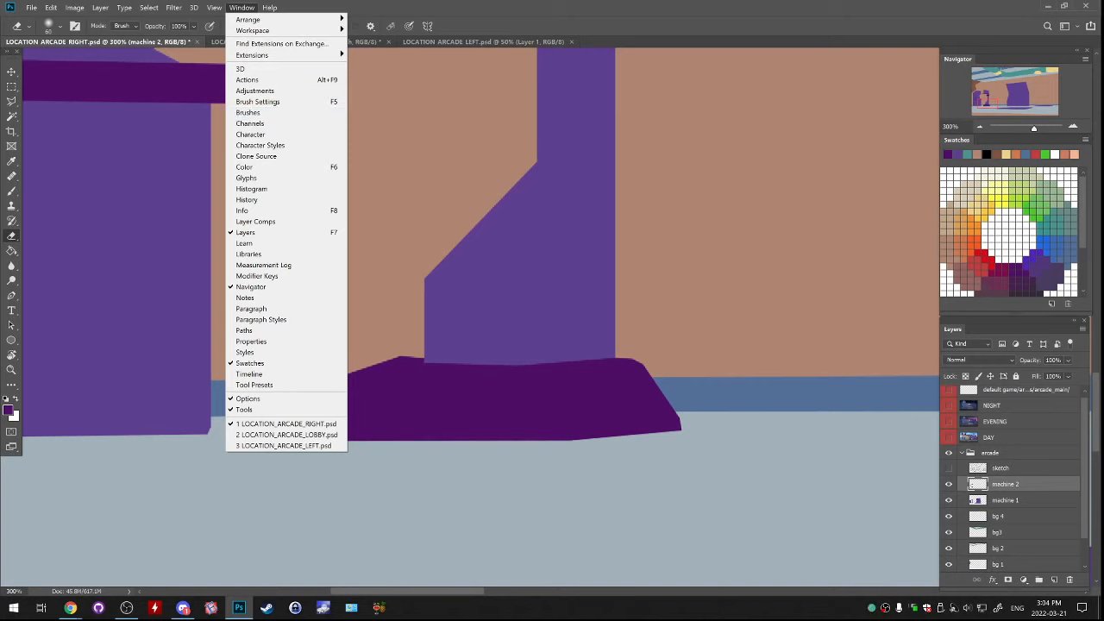
click(250, 112)
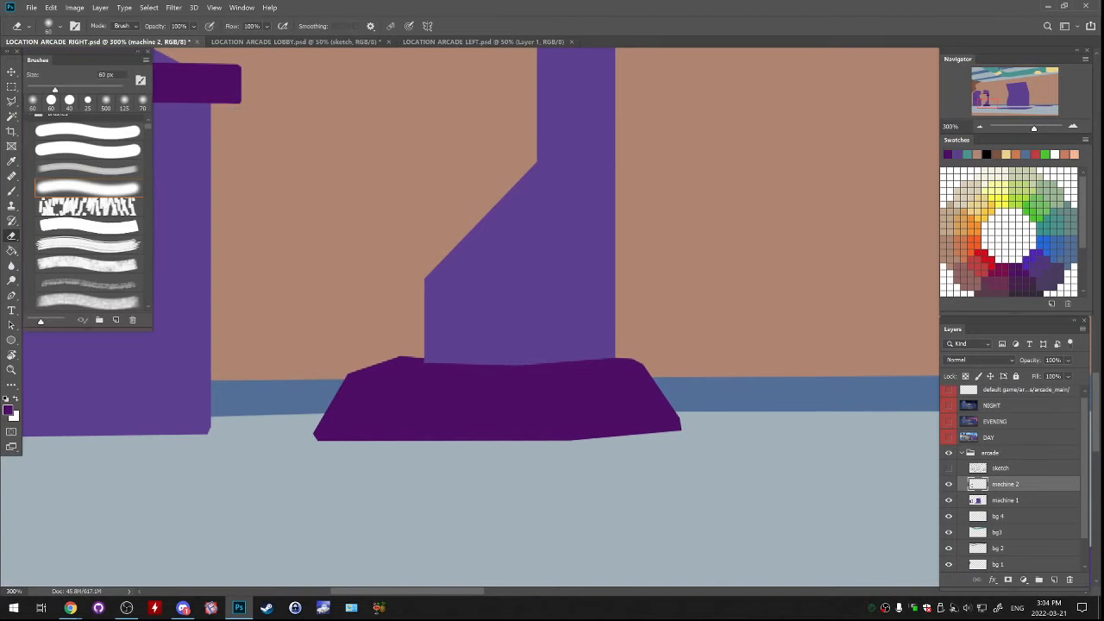
click(88, 131)
drag(370, 342, 420, 334)
key(ctrl+z)
key(ctrl+z)
key(ctrl+z)
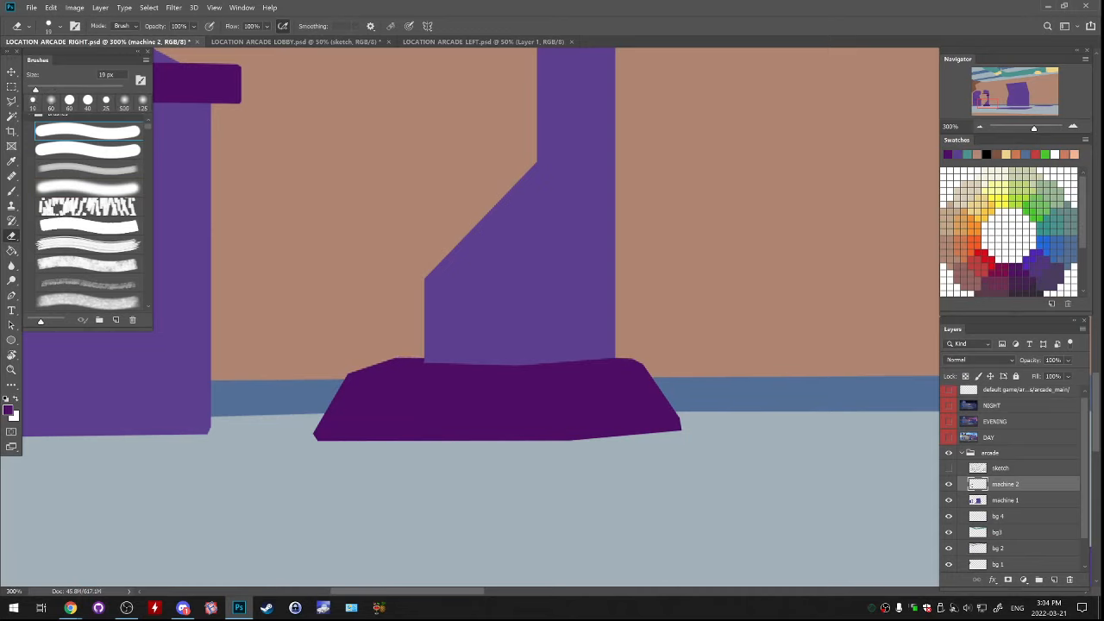
Check the machine 2 layer's contents and examine the large central machine with and without the sketch
key(ctrl+minus)
key(ctrl+minus)
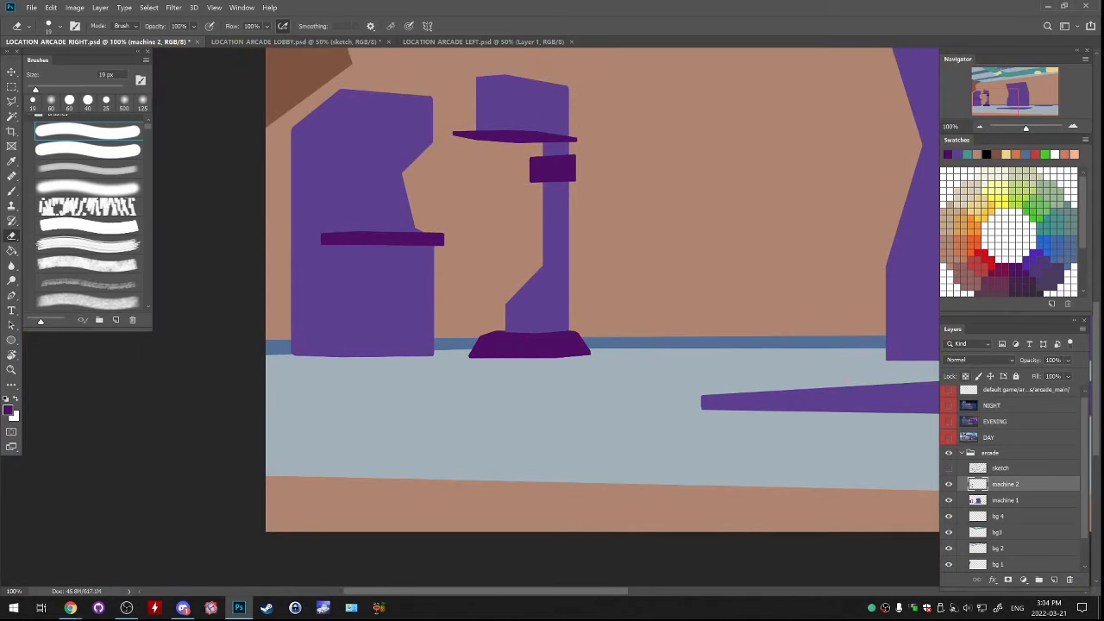
click(949, 484)
click(949, 484)
click(949, 469)
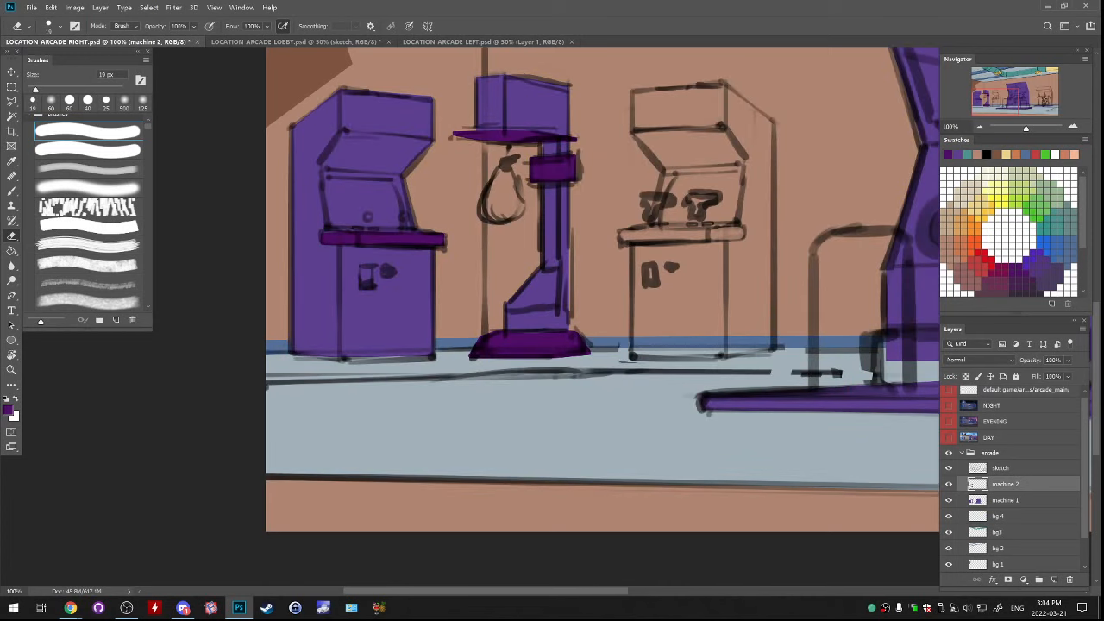
drag(776, 328, 358, 354)
click(949, 468)
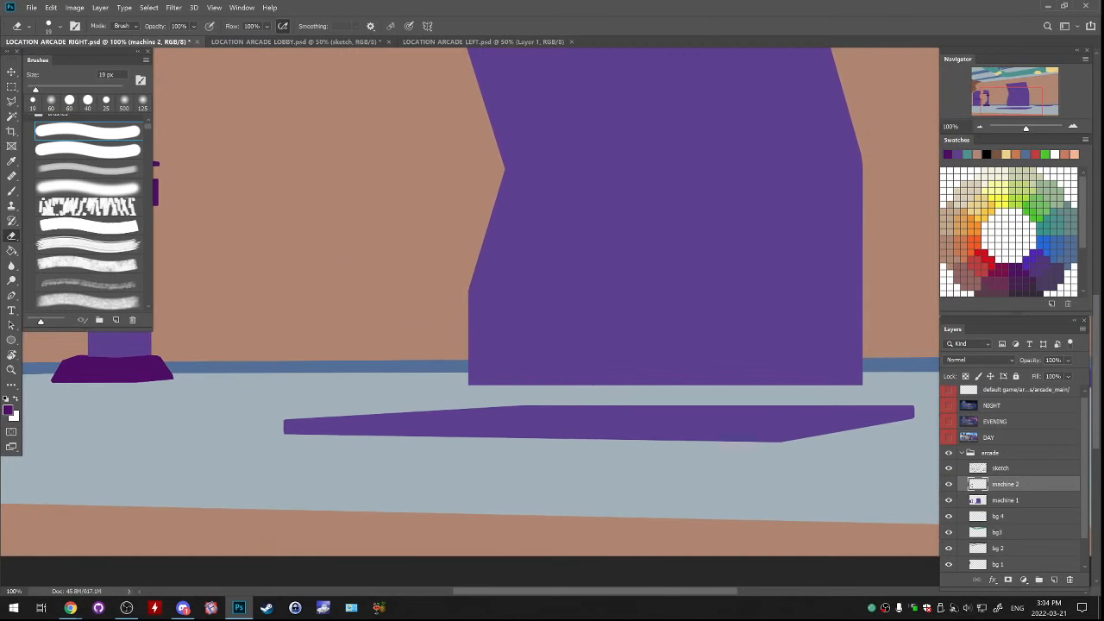
drag(690, 259, 672, 379)
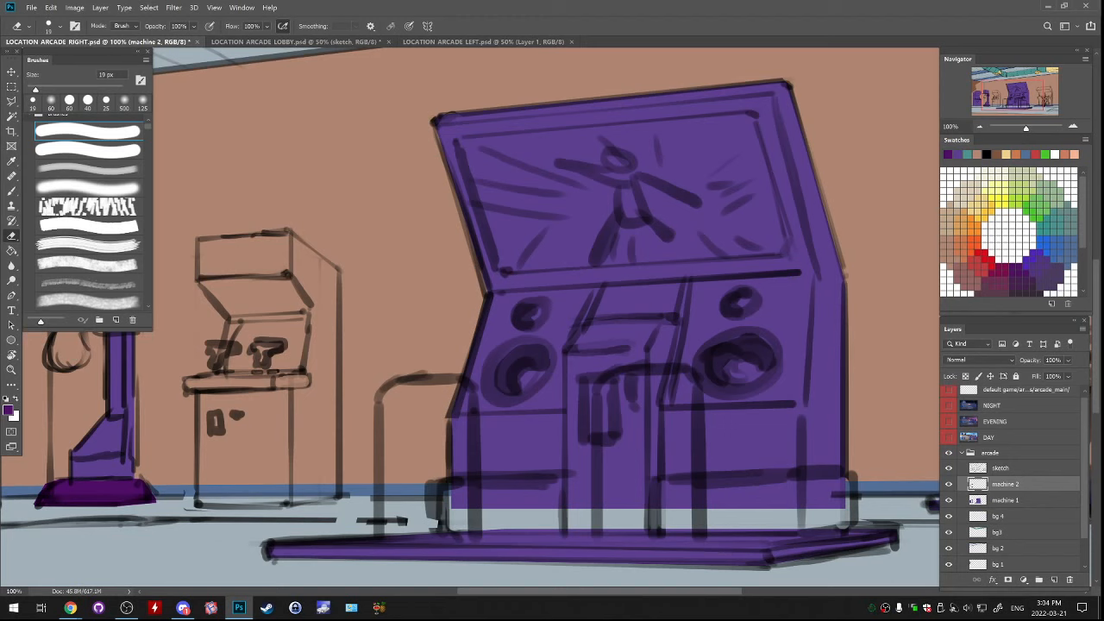
Add a new layer above machine 2 and lasso the slanted screen of the large central arcade machine
key(l)
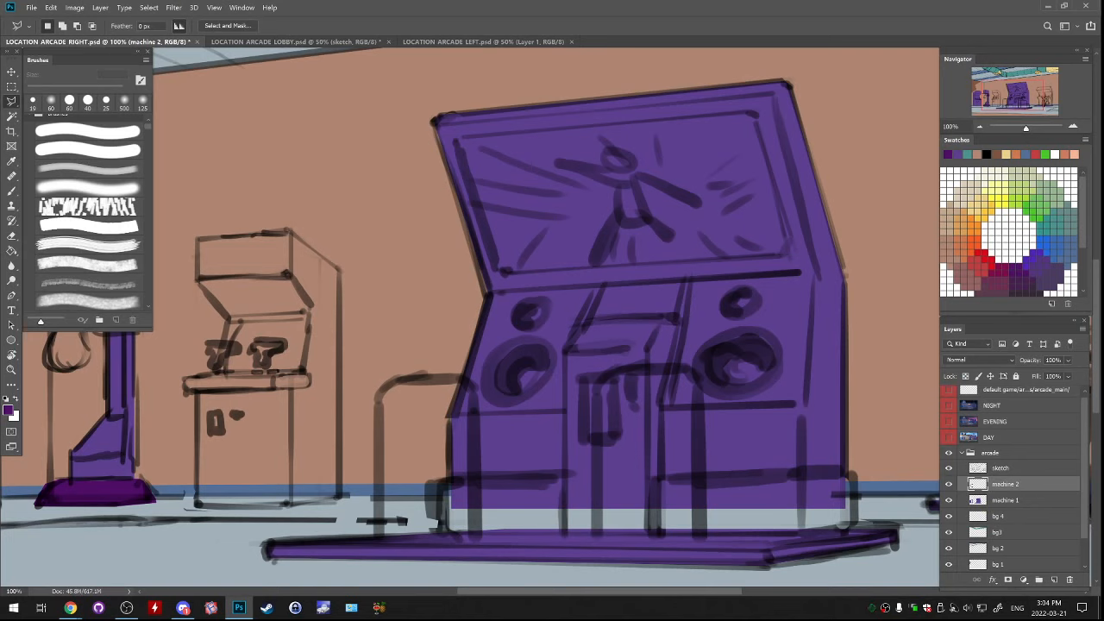
click(1054, 580)
mouse_move(457, 136)
mouse_down()
mouse_move(749, 112)
mouse_move(735, 112)
mouse_move(747, 111)
mouse_move(770, 164)
mouse_move(794, 250)
mouse_move(780, 203)
mouse_up()
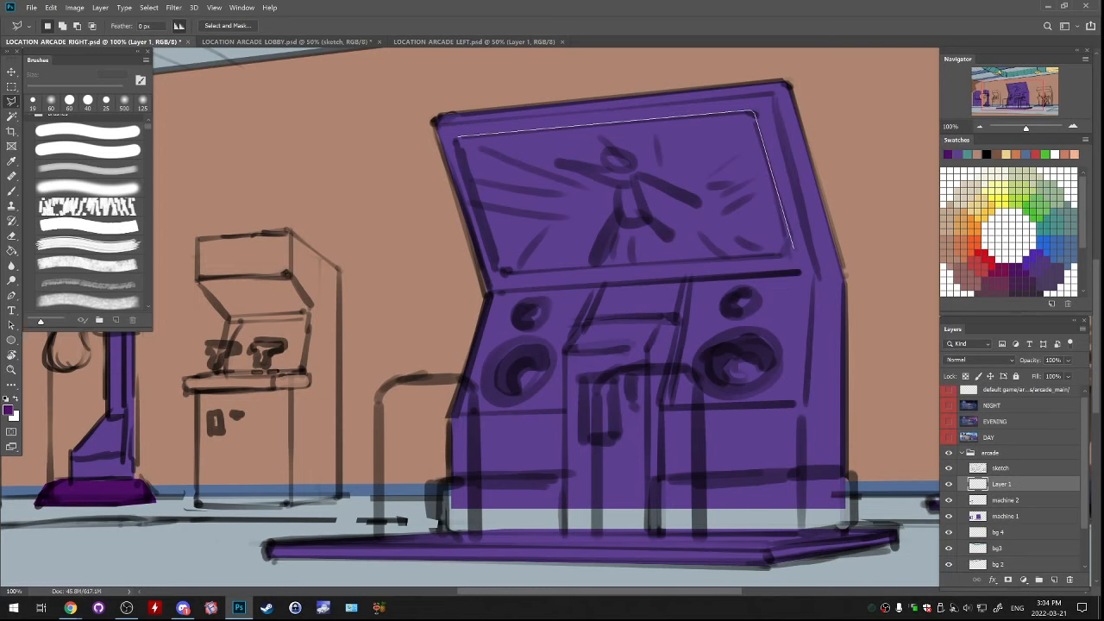
click(793, 251)
click(500, 271)
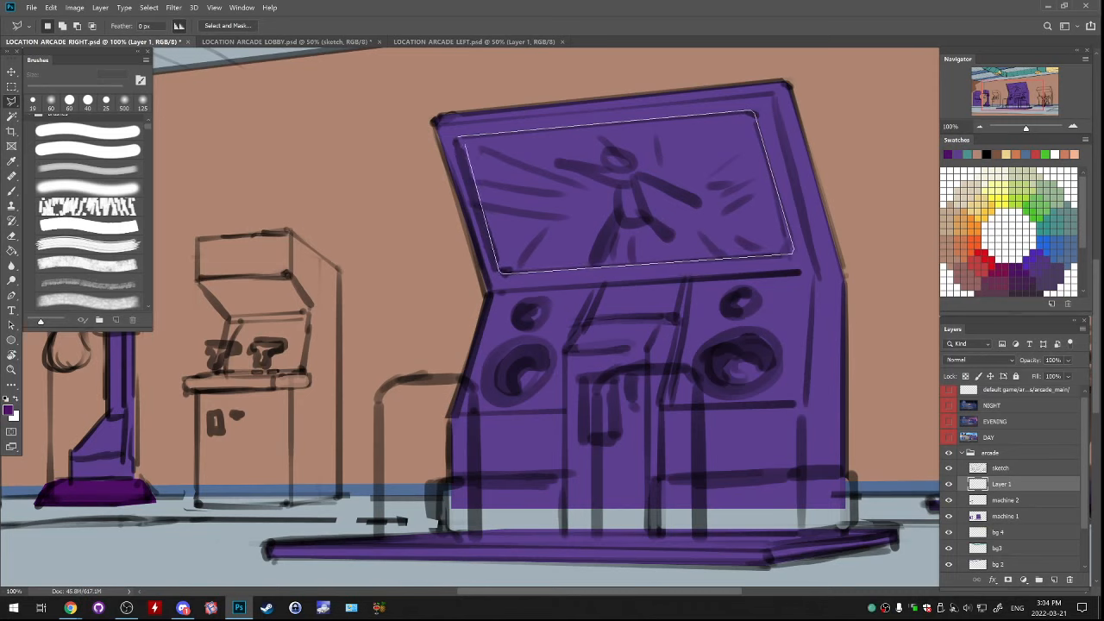
click(459, 136)
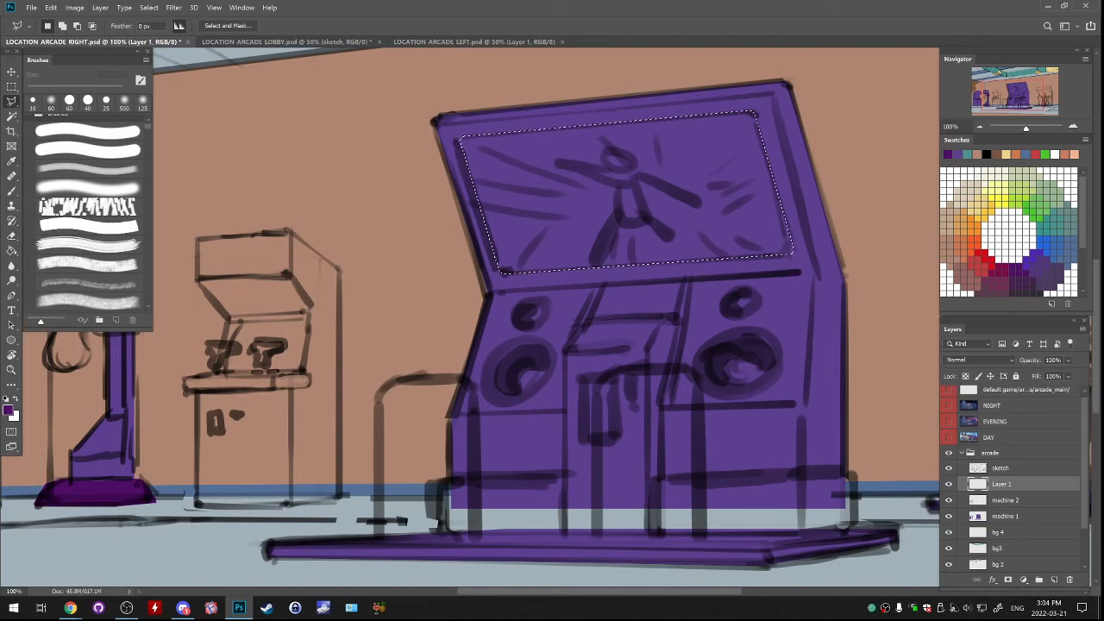
Hide the sketch layer and subtract a thin sliver from the left edge of the screen selection to straighten it
click(949, 469)
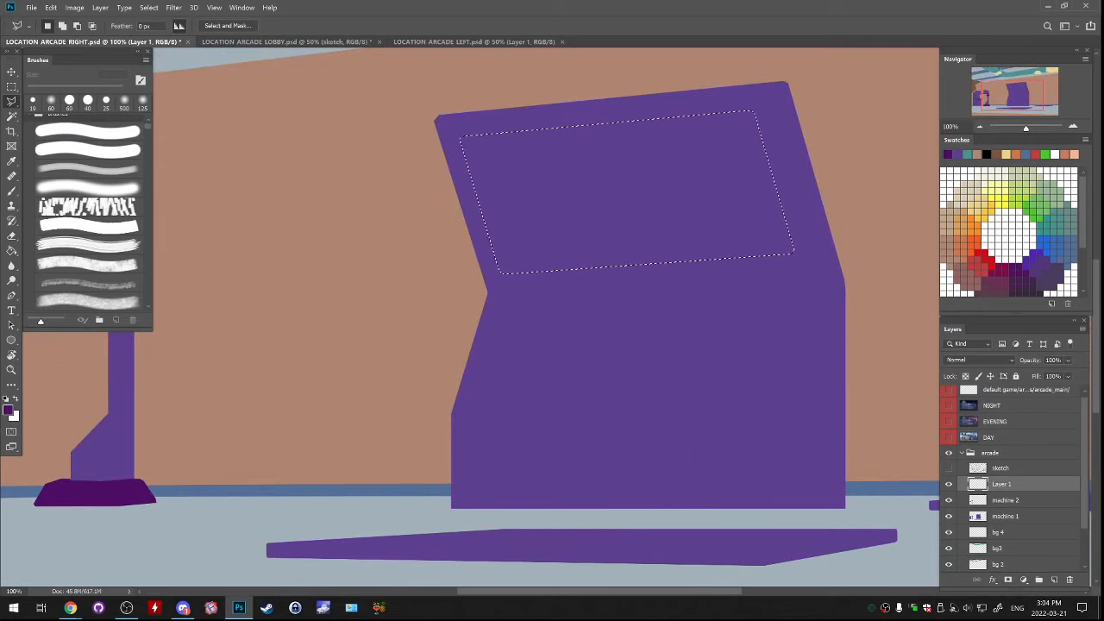
key(alt)
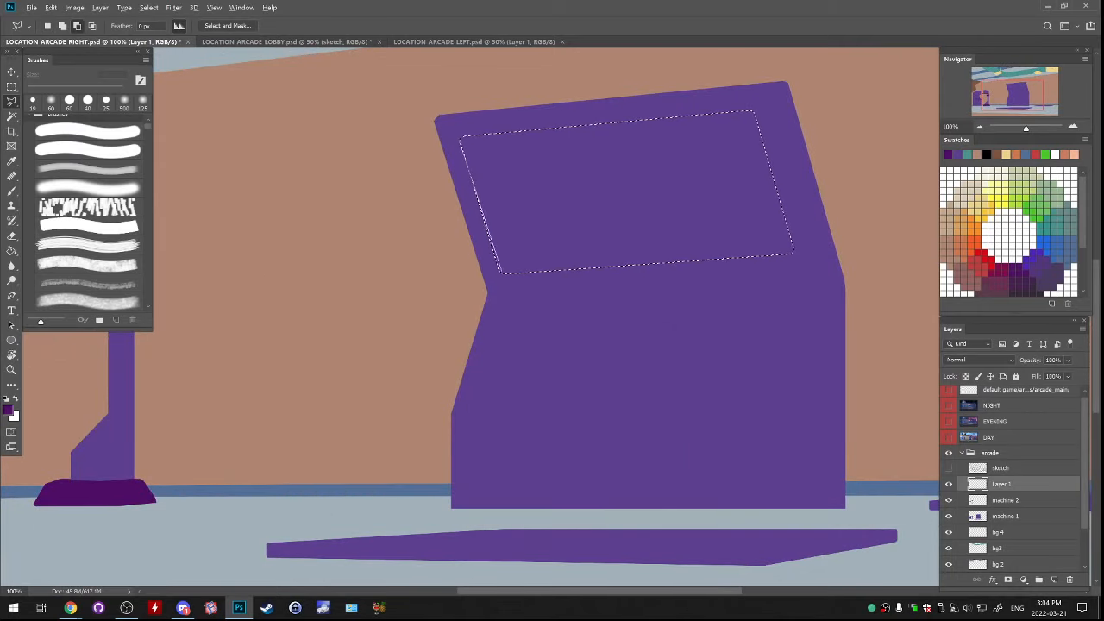
click(503, 275)
click(489, 285)
click(450, 246)
click(429, 155)
click(461, 138)
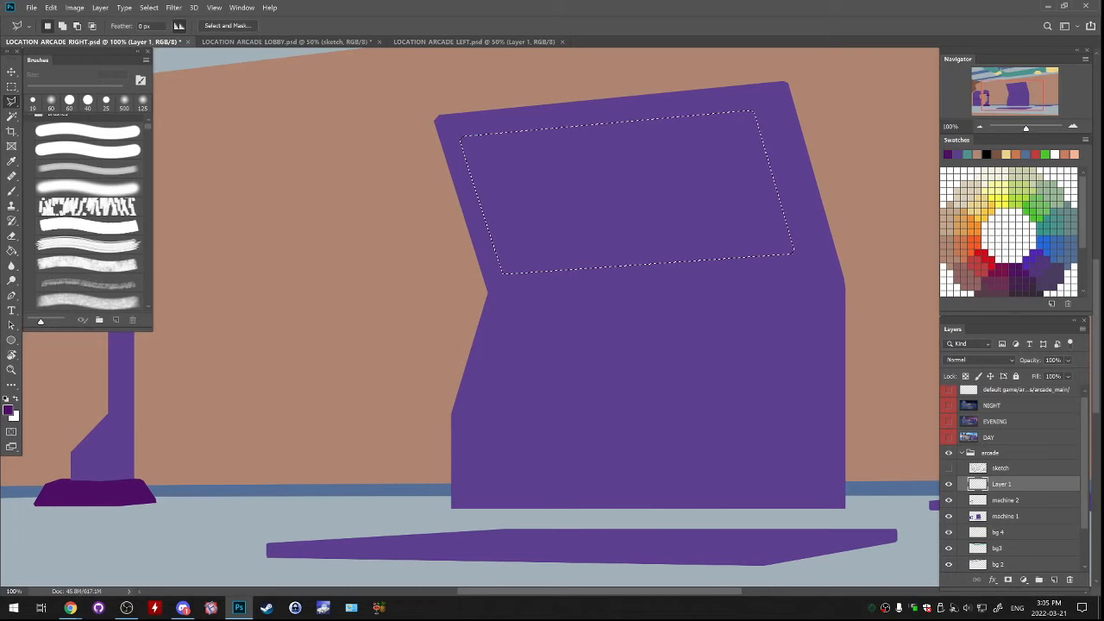
Fill the large machine's screen selection with dark purple, deselect, and show the sketch layer again
key(g)
click(695, 172)
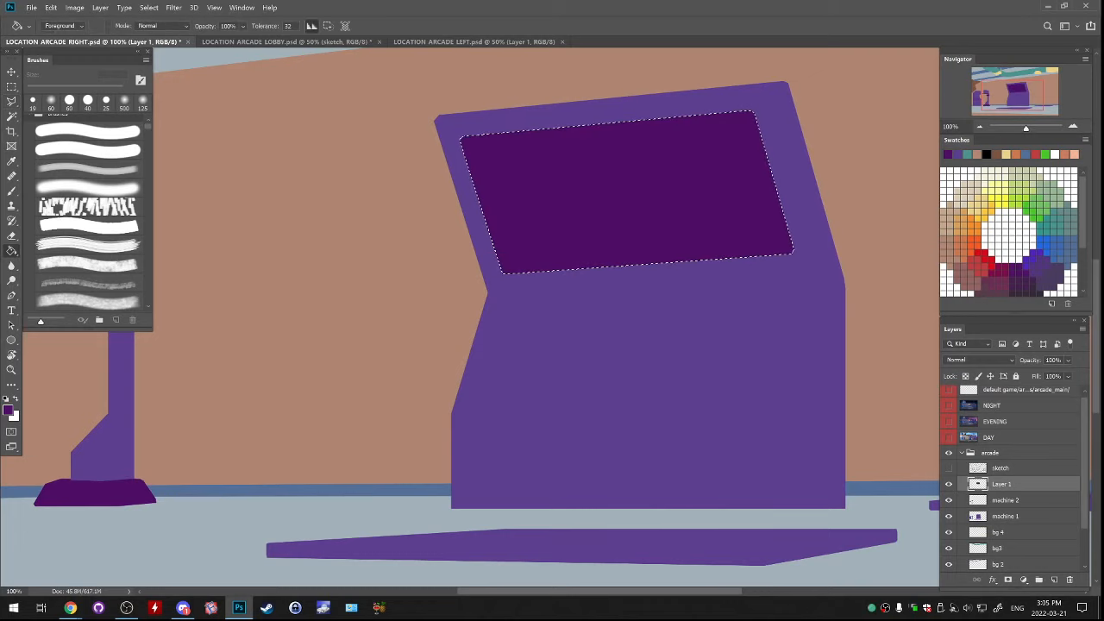
key(ctrl+d)
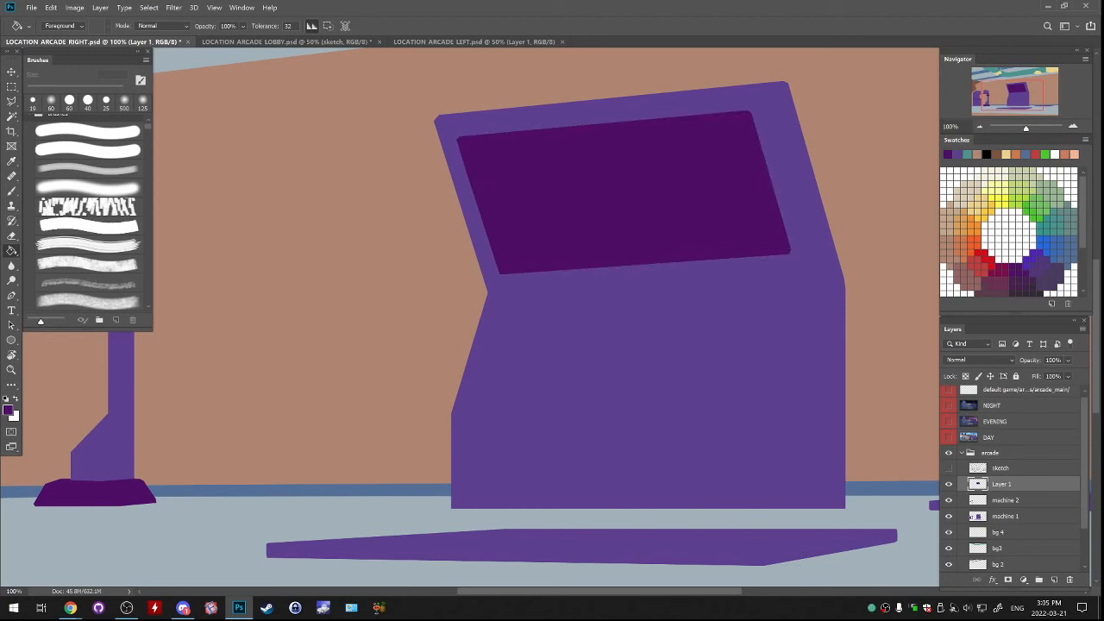
click(948, 468)
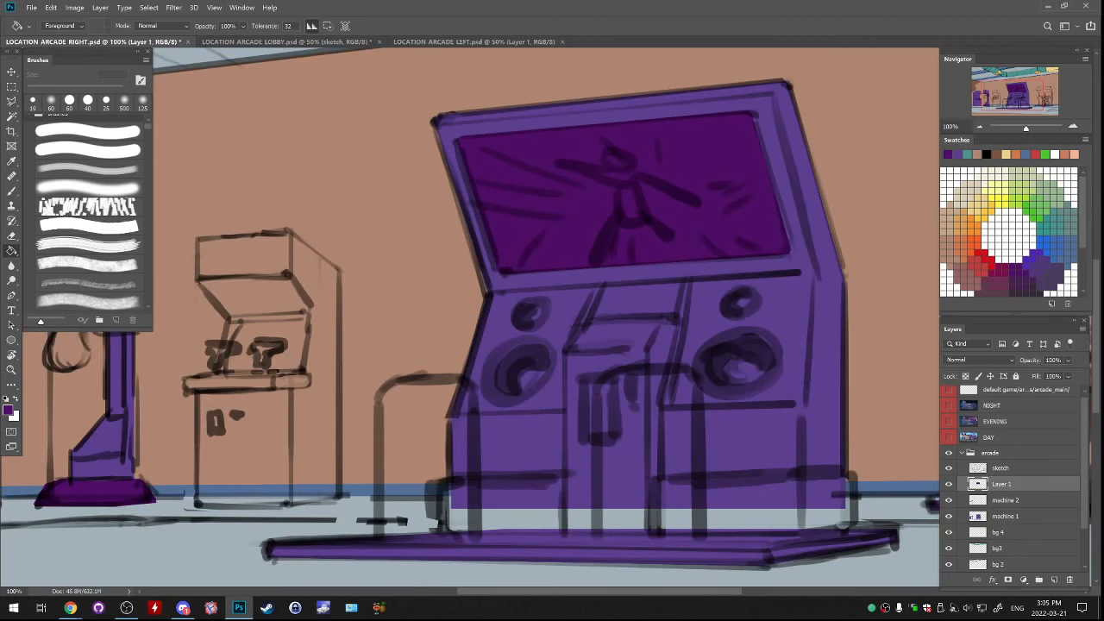
Lasso the wide rectangular band along the base of the large central machine, just above its platform
drag(604, 345, 538, 312)
key(l)
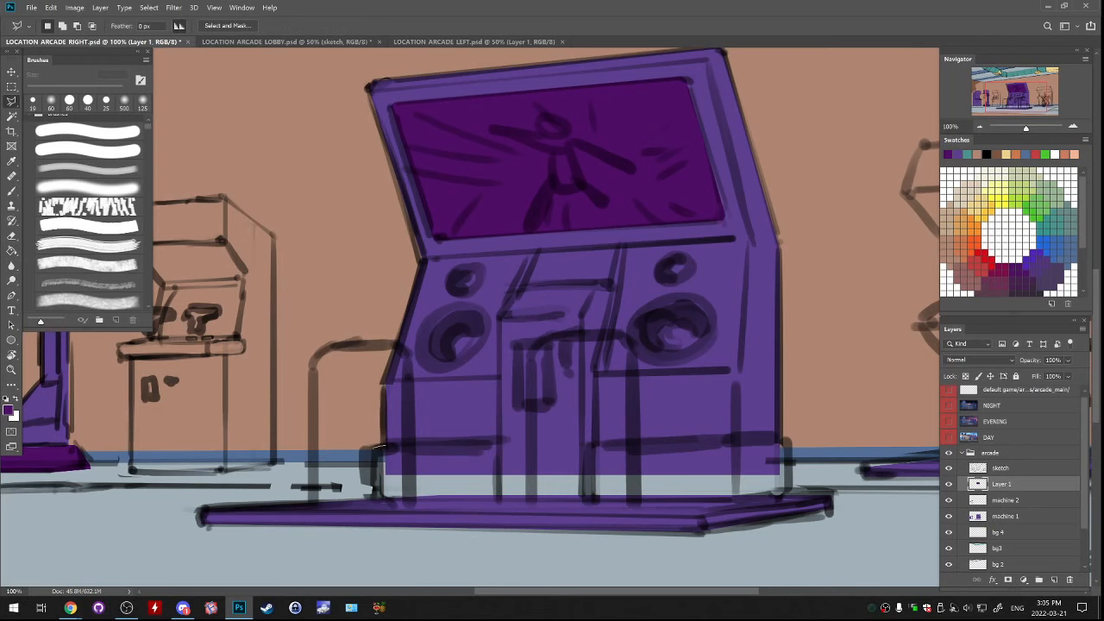
click(373, 448)
click(374, 500)
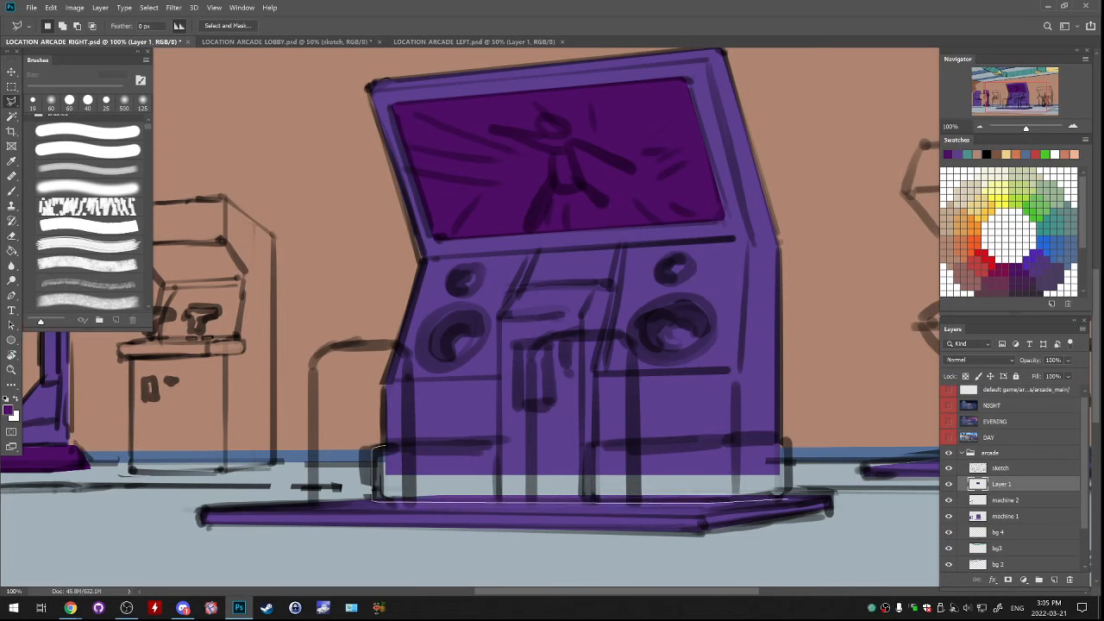
click(787, 499)
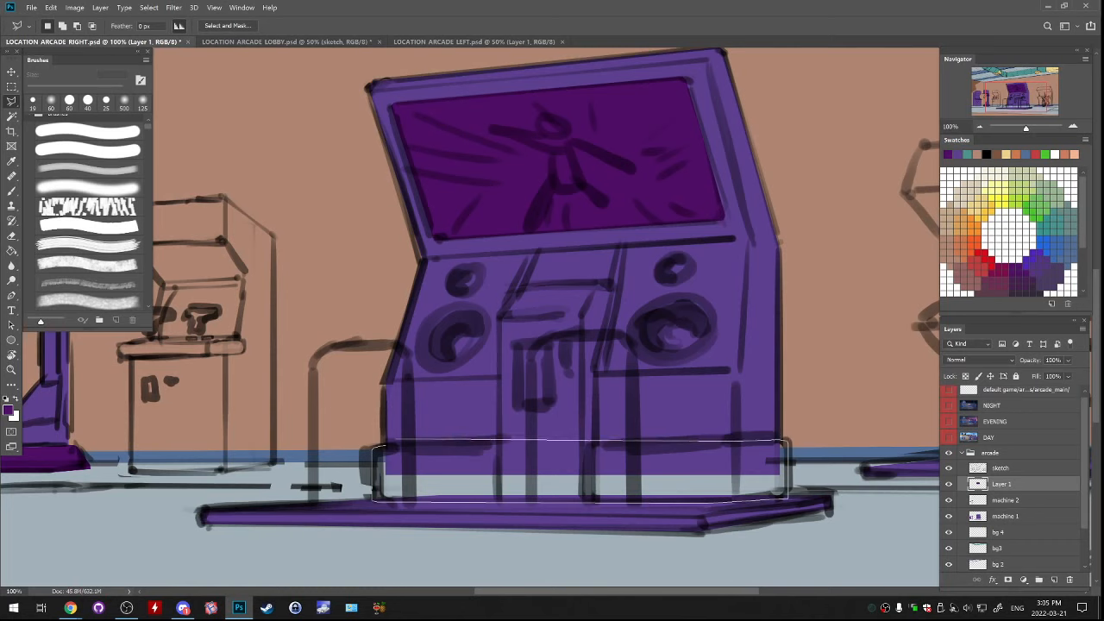
click(380, 447)
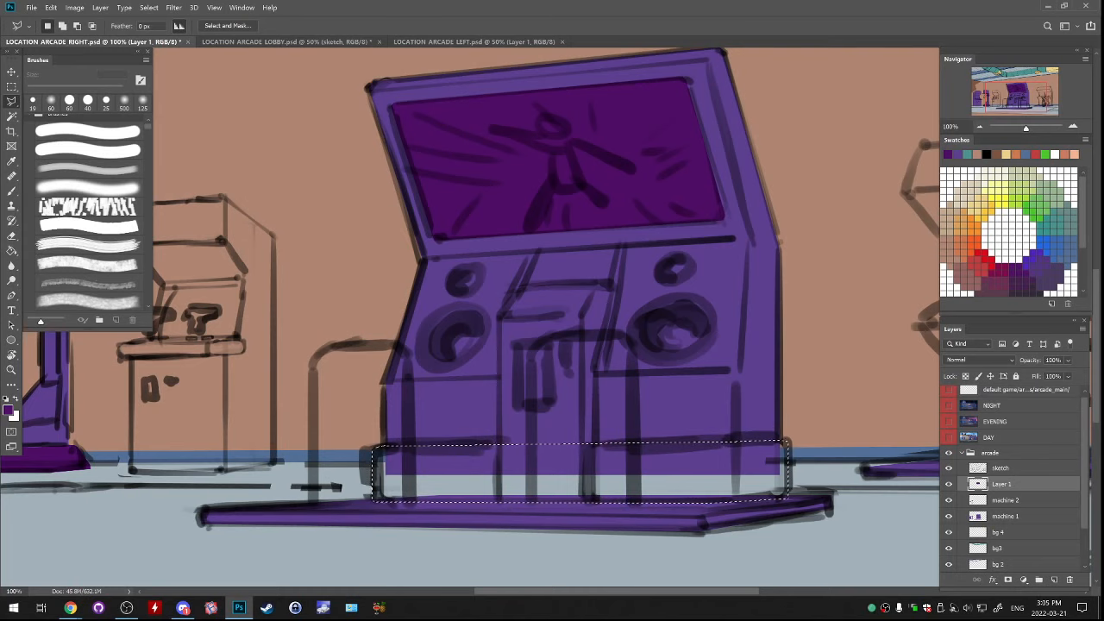
Fill the large machine's base band with dark purple while the sketch is hidden, deselect, merge down into machine 2, and show the sketch again
click(949, 467)
key(g)
click(579, 473)
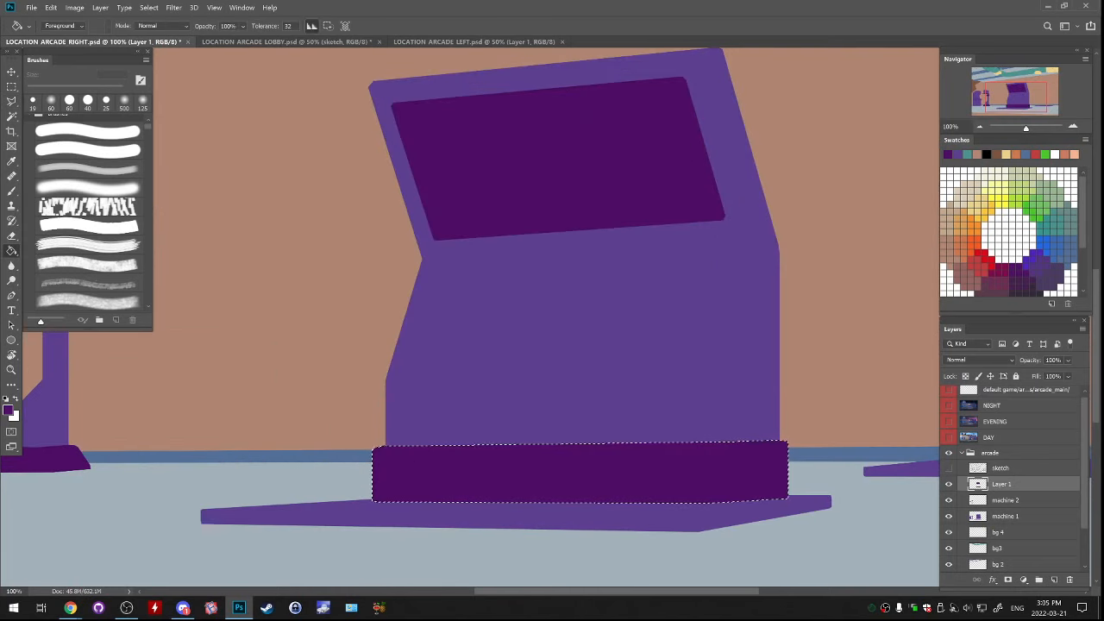
key(ctrl+d)
key(ctrl+e)
click(949, 468)
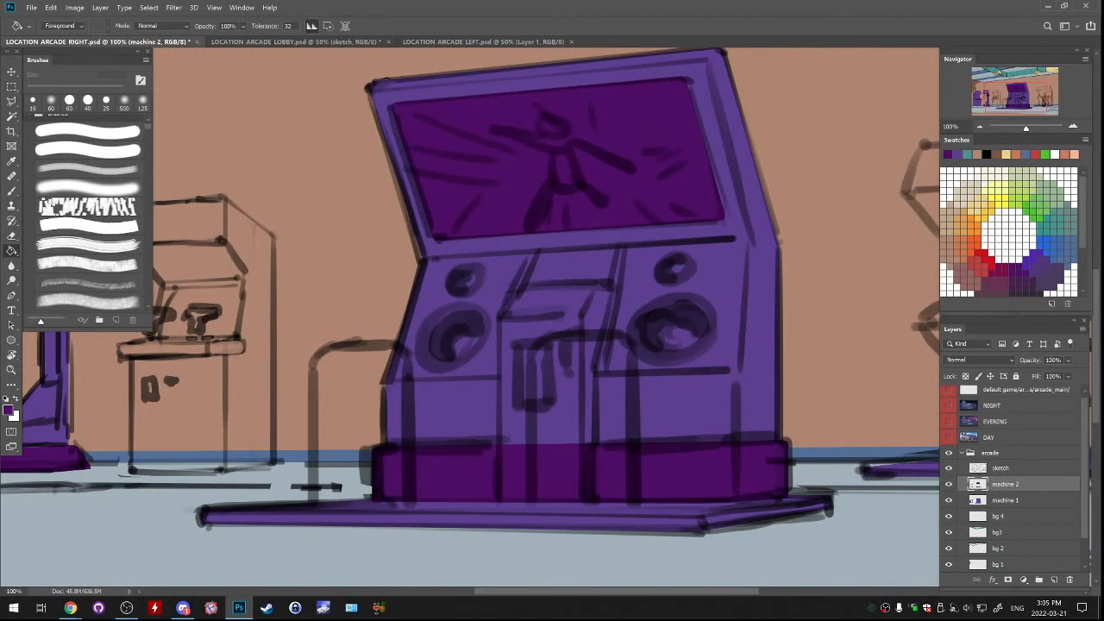
Add a new layer above machine 2 and name it machine 3
click(1054, 579)
double_click(1005, 500)
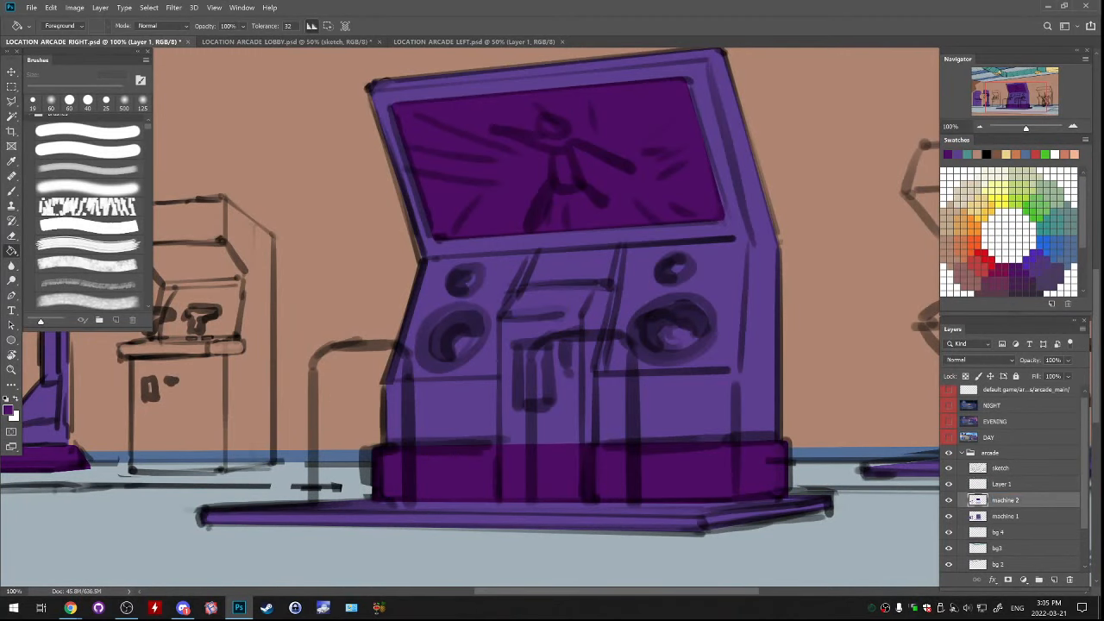
double_click(1003, 484)
text(machine 2)
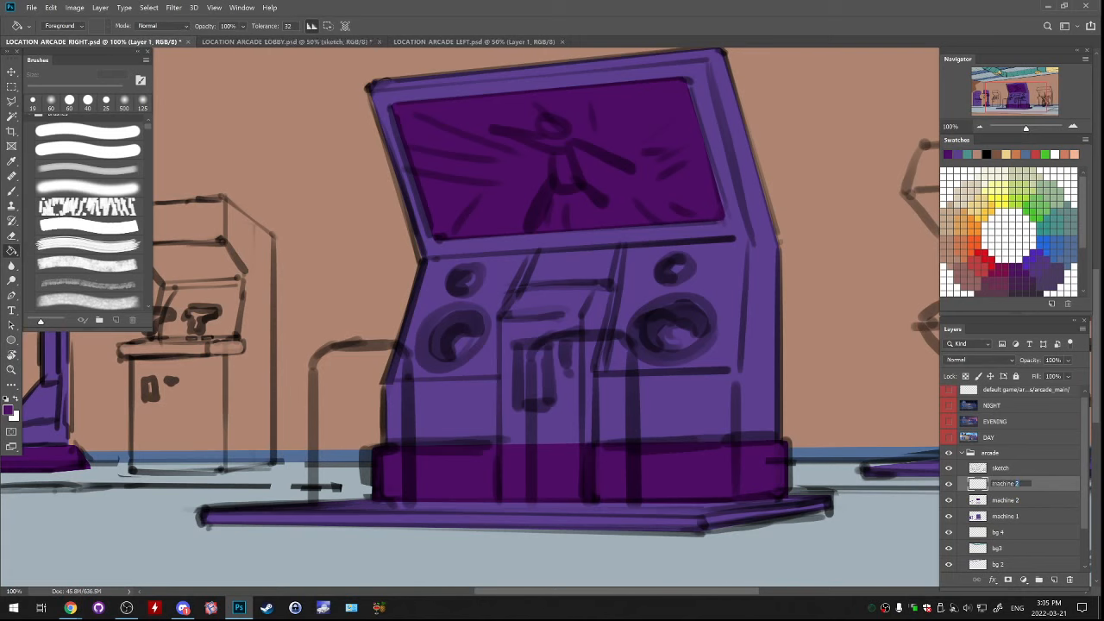
key(Return)
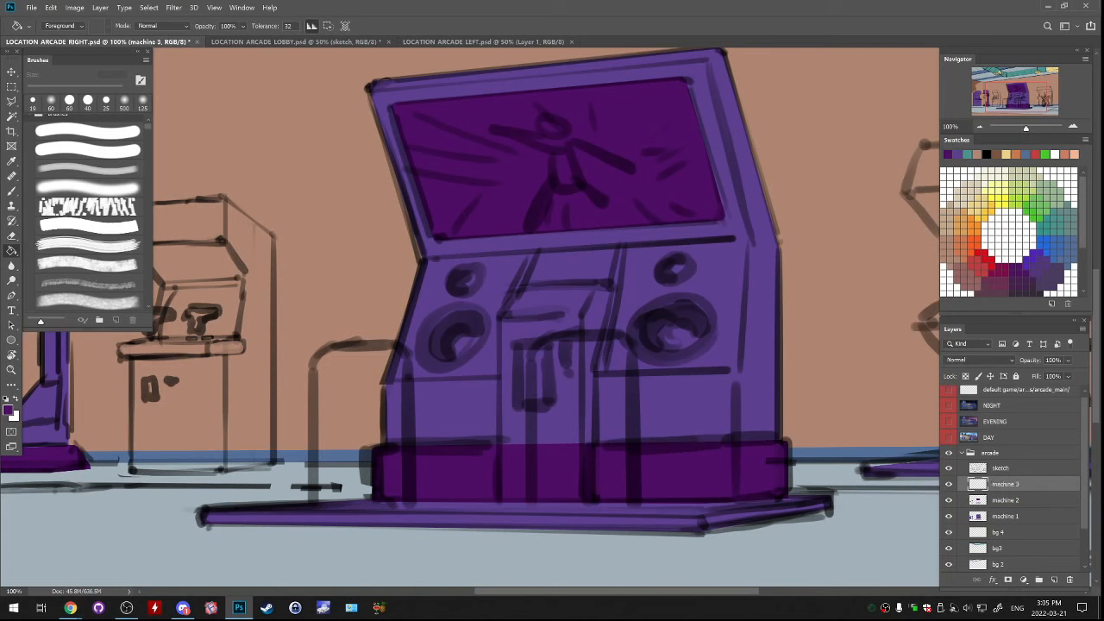
Lasso the narrow coin-box panel in the middle of the large machine, from its slanted top down to the platform
key(l)
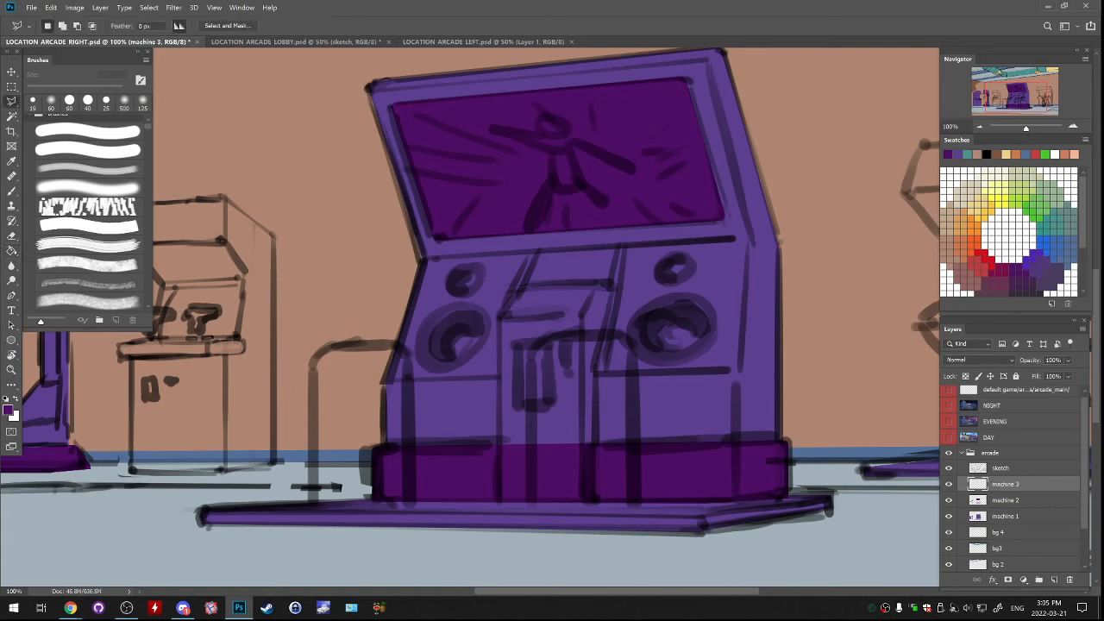
click(501, 504)
click(500, 319)
click(528, 283)
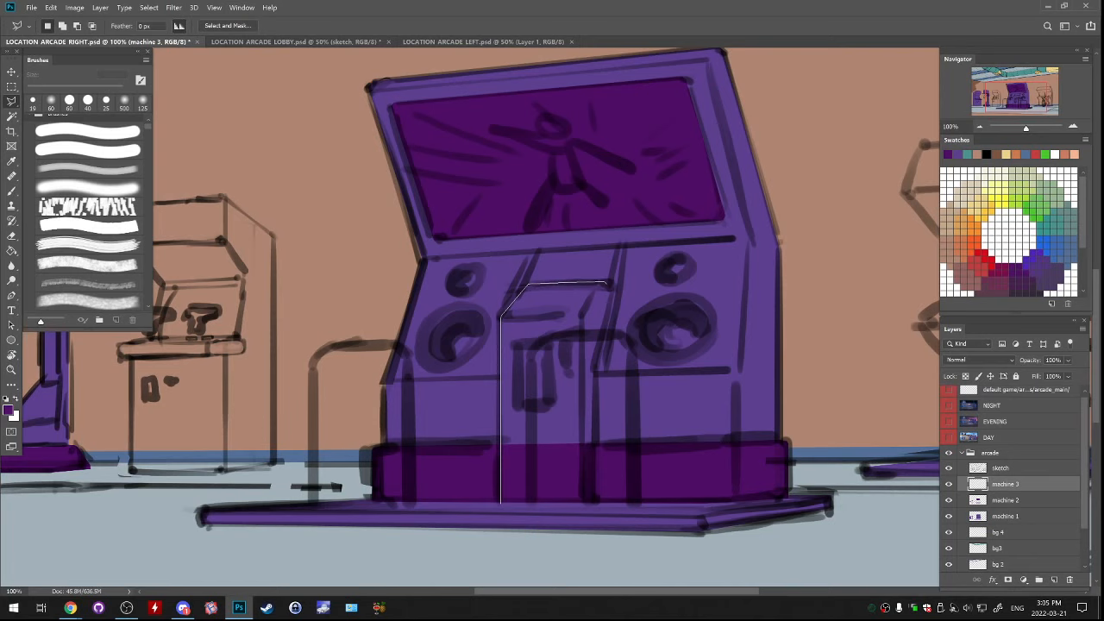
click(611, 291)
click(597, 372)
click(592, 446)
double_click(589, 502)
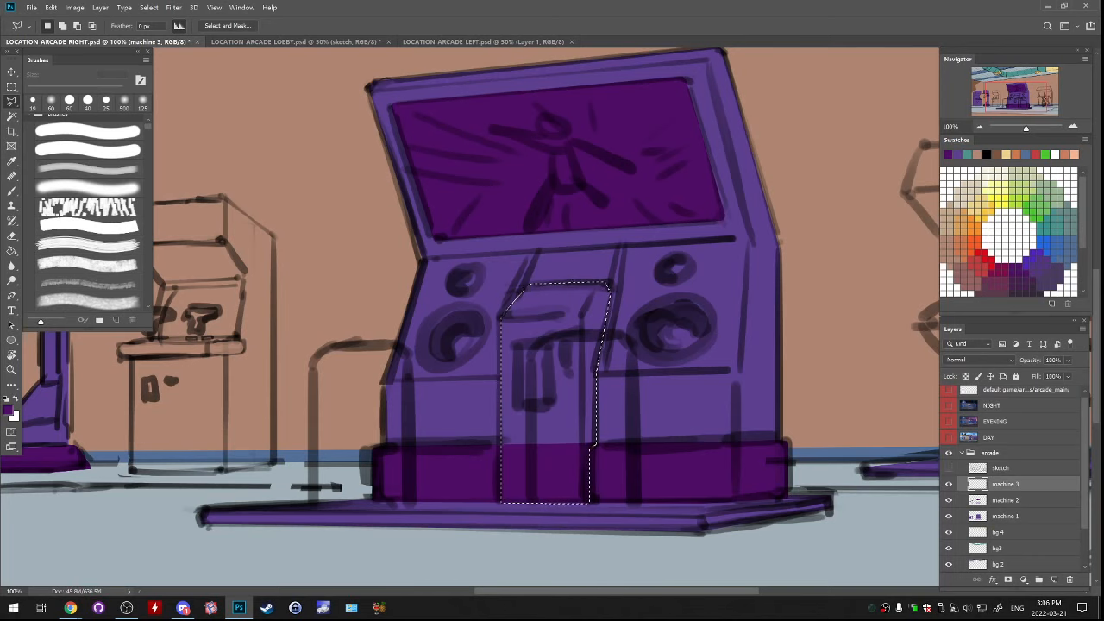
Fill the coin-box panel selection with bright blue while the sketch is hidden, deselect, and show the sketch layer again
click(949, 468)
key(g)
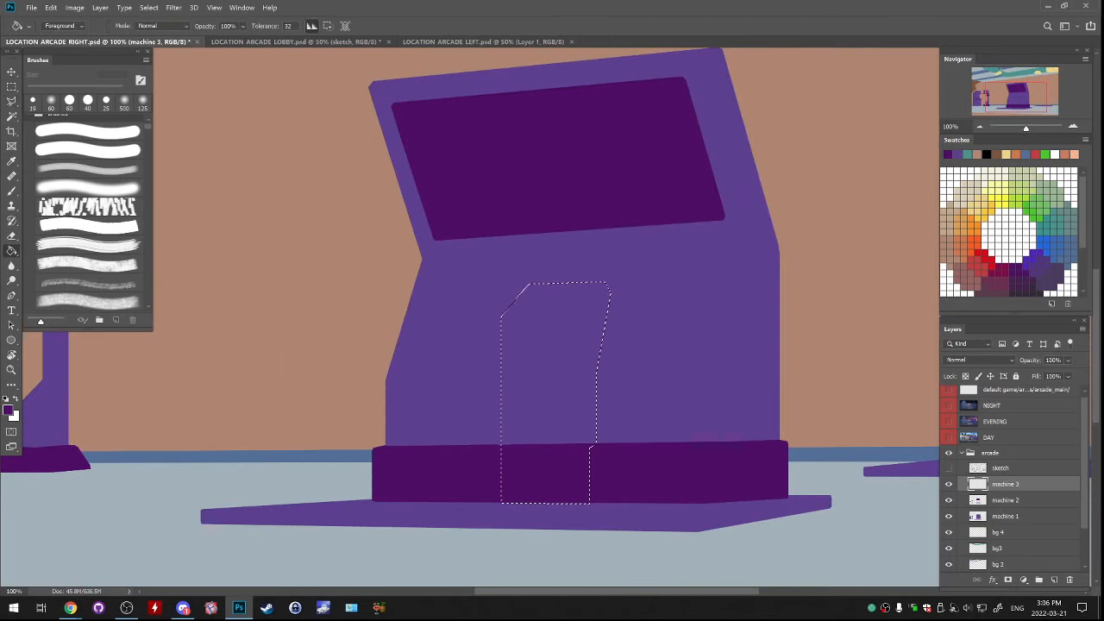
click(1043, 244)
click(552, 388)
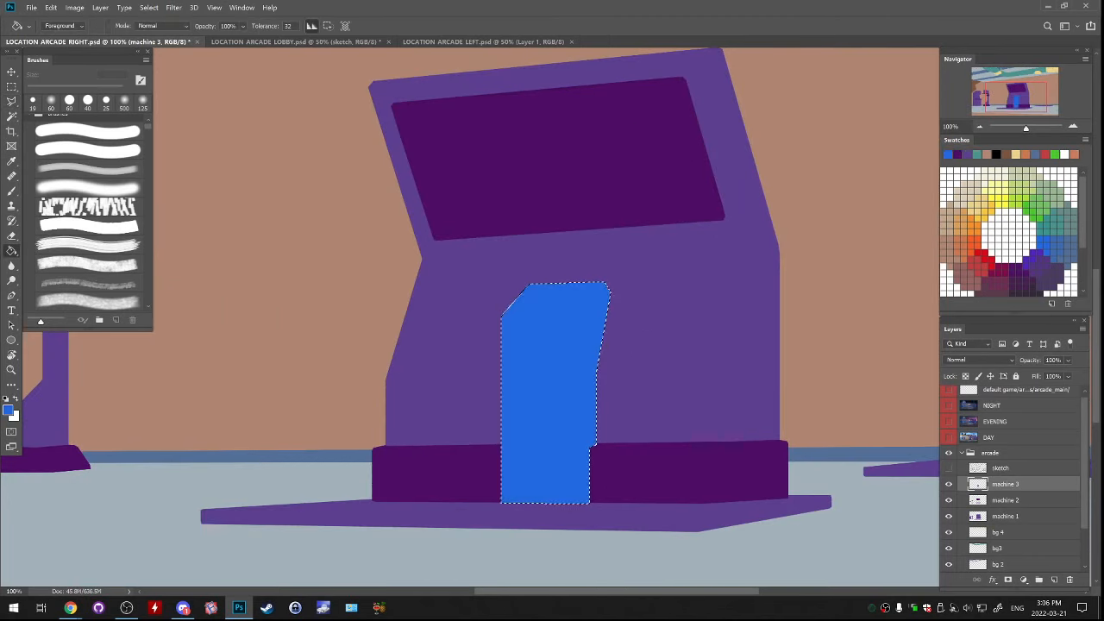
key(ctrl+d)
click(949, 468)
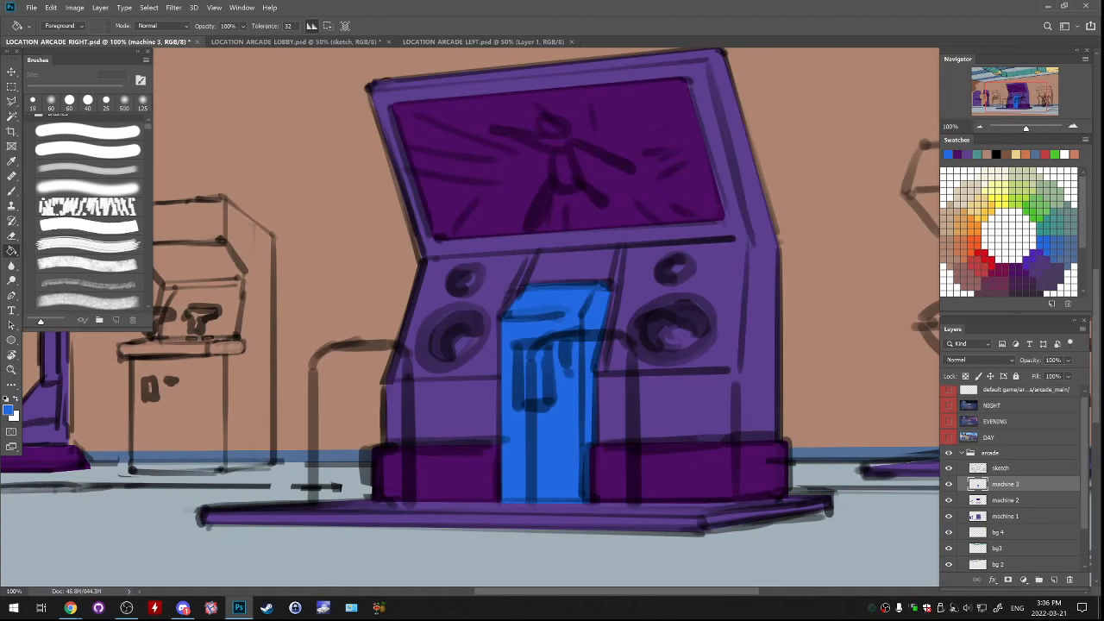
Compare the large machine with and without its blue panel and review the colours across the whole scene
click(948, 484)
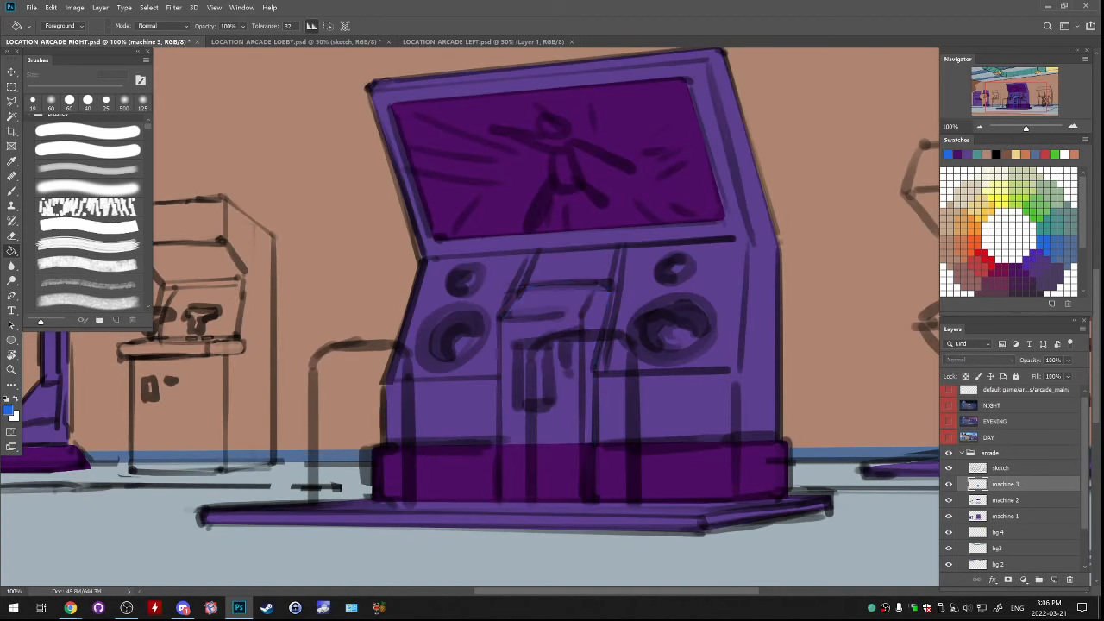
click(949, 484)
drag(517, 302, 593, 440)
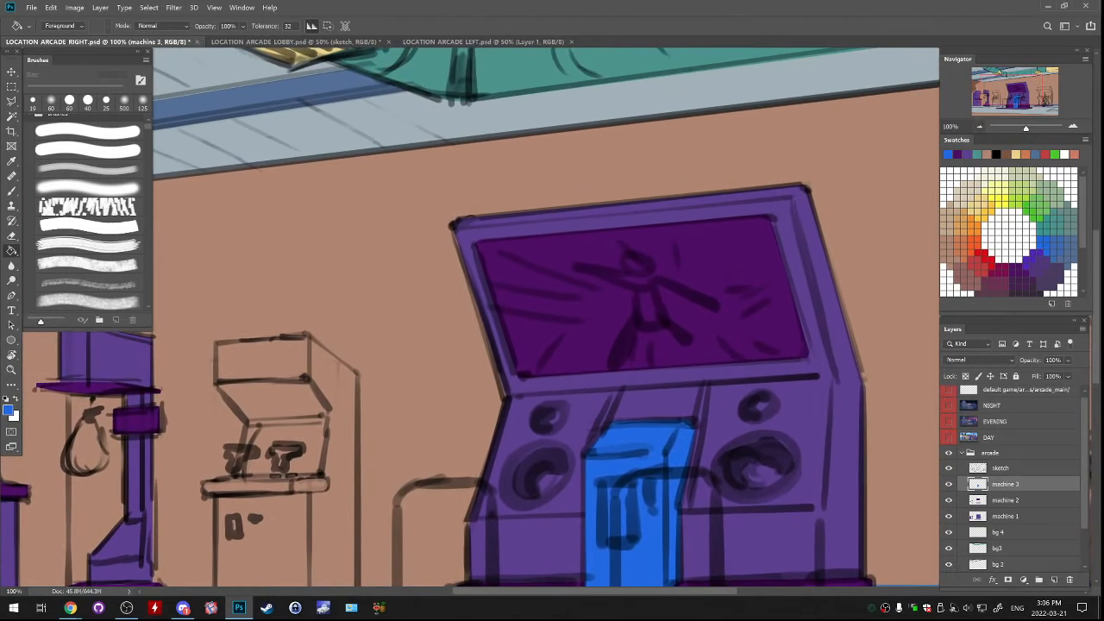
click(980, 127)
click(980, 127)
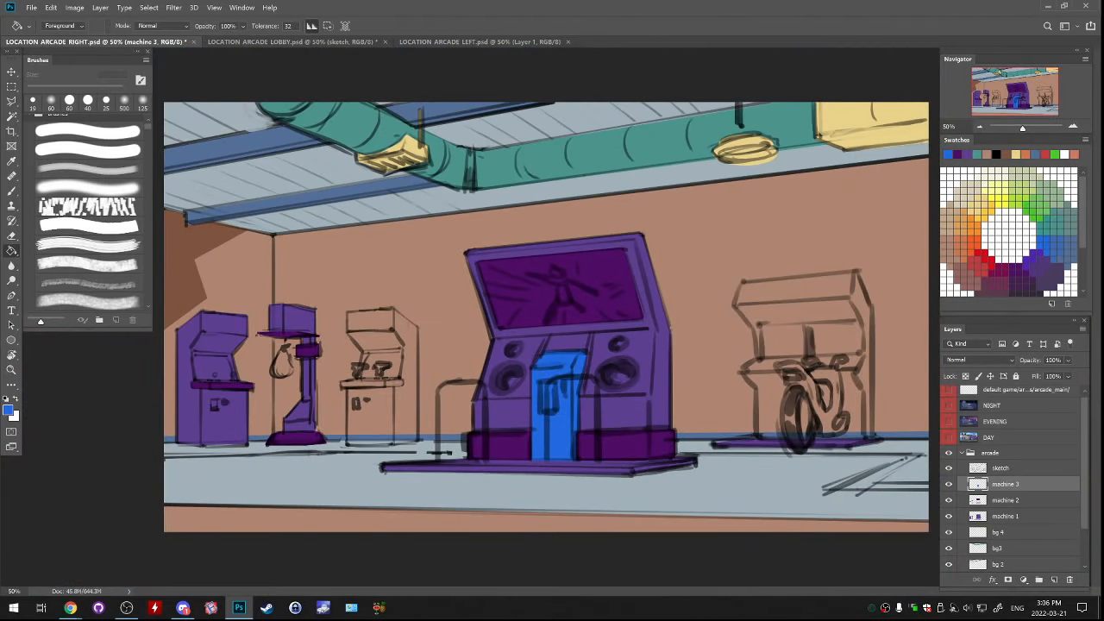
key(ctrl+plus)
key(ctrl+plus)
drag(552, 380, 524, 316)
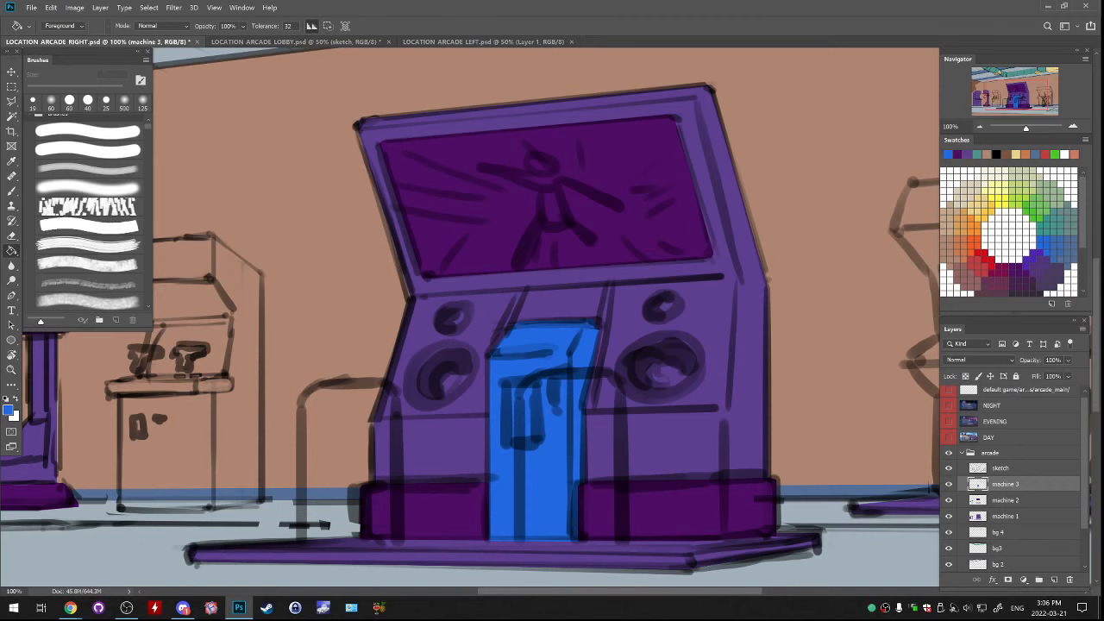
drag(524, 414, 571, 345)
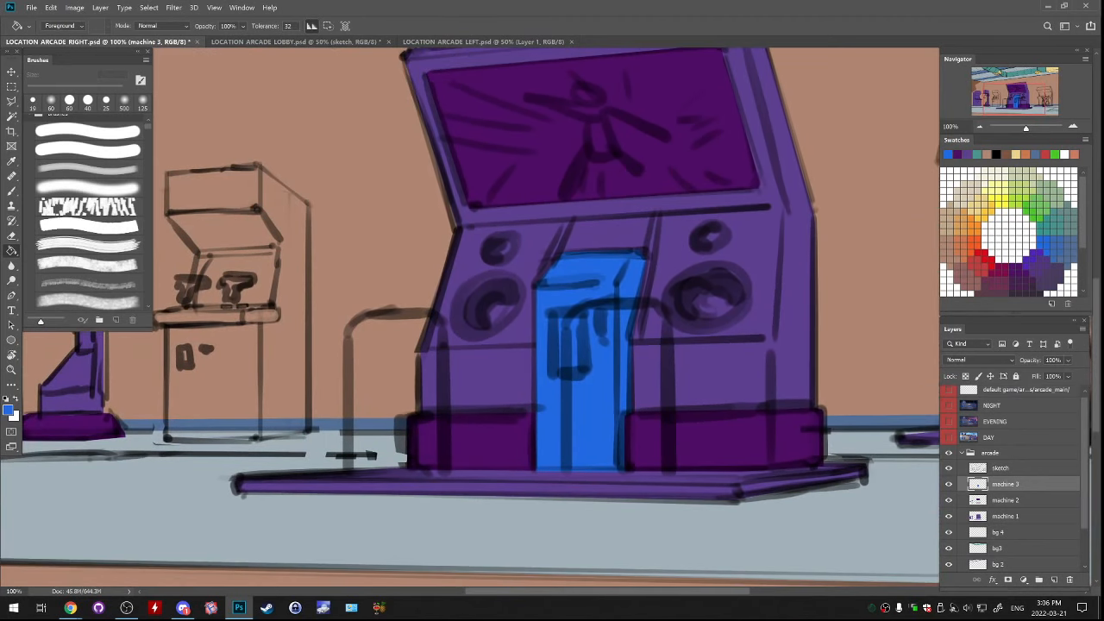
Add a new layer above machine 3, name it machine 4, and save the document
key(w)
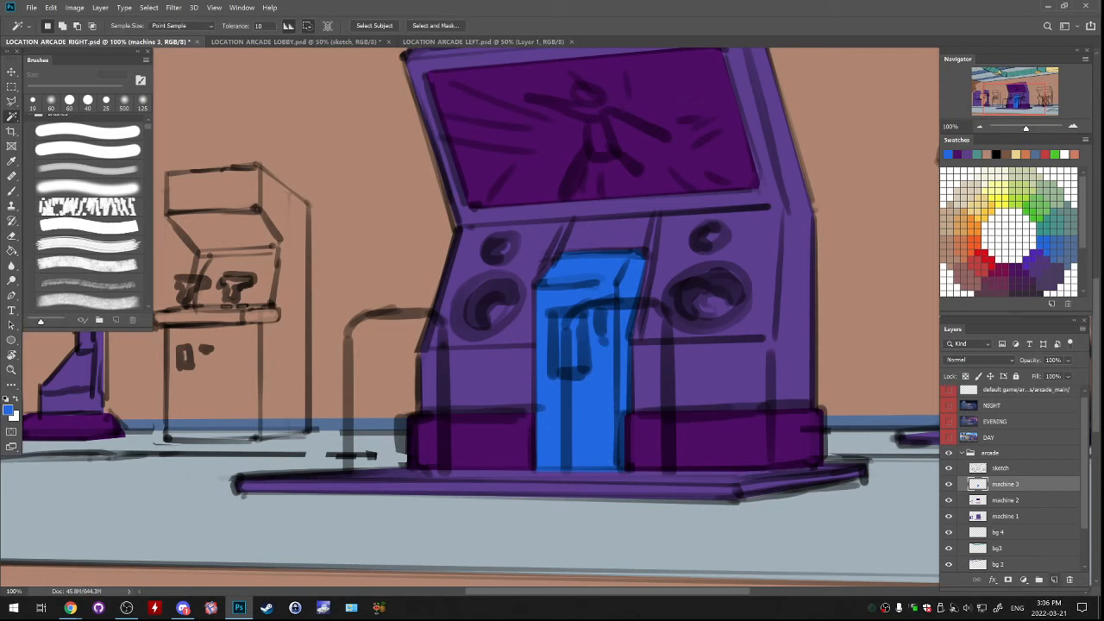
click(1054, 580)
double_click(1005, 501)
key(ctrl+c)
click(1002, 484)
double_click(1003, 484)
key(ctrl+v)
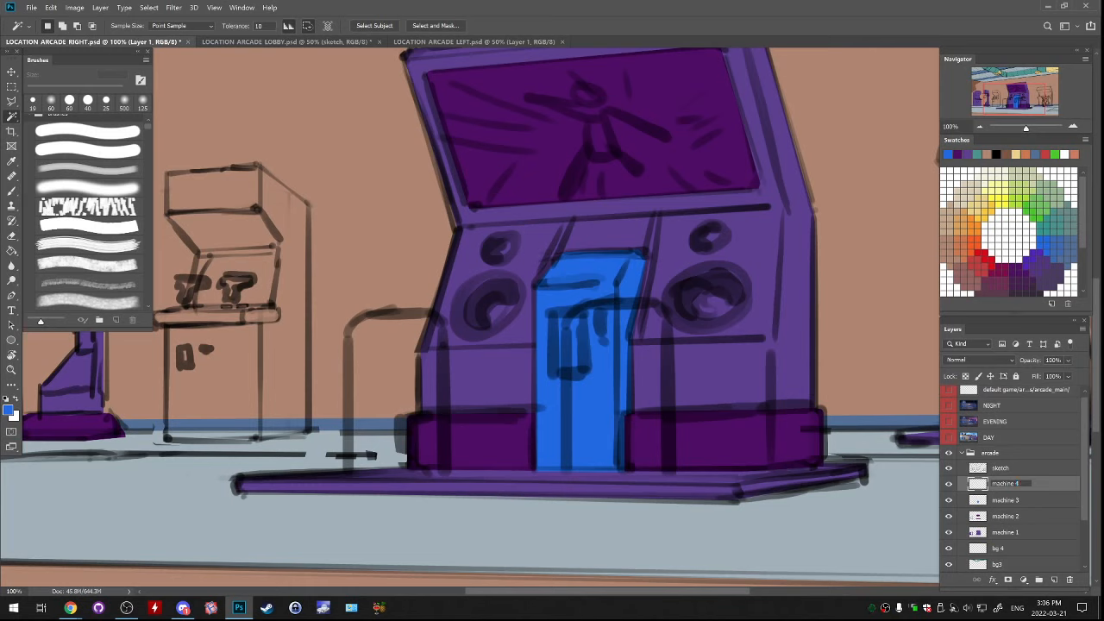
key(Return)
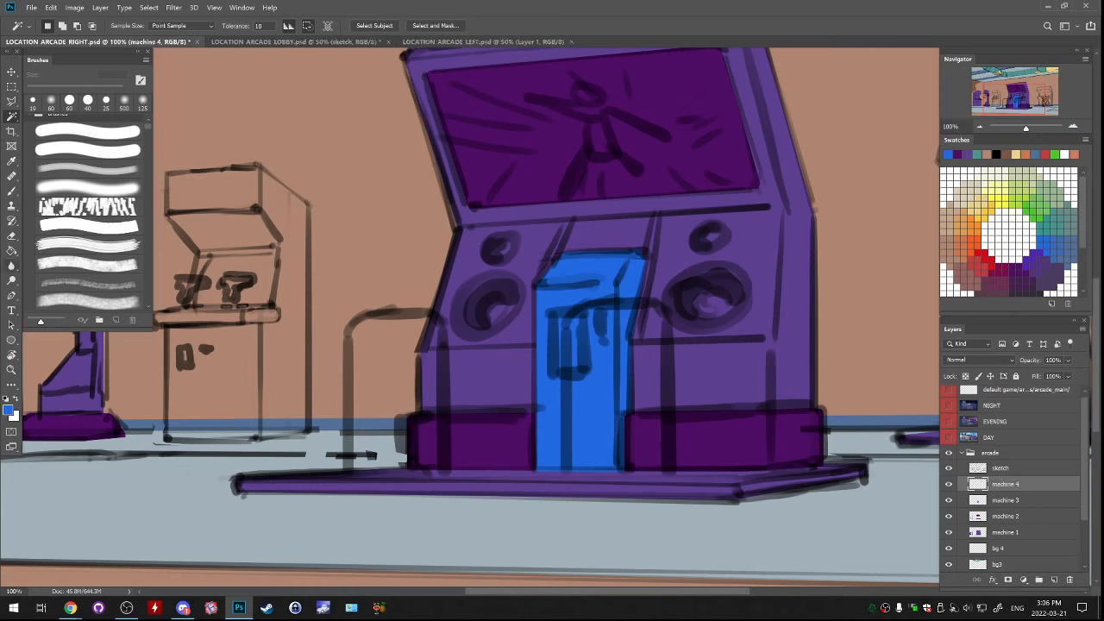
key(ctrl+s)
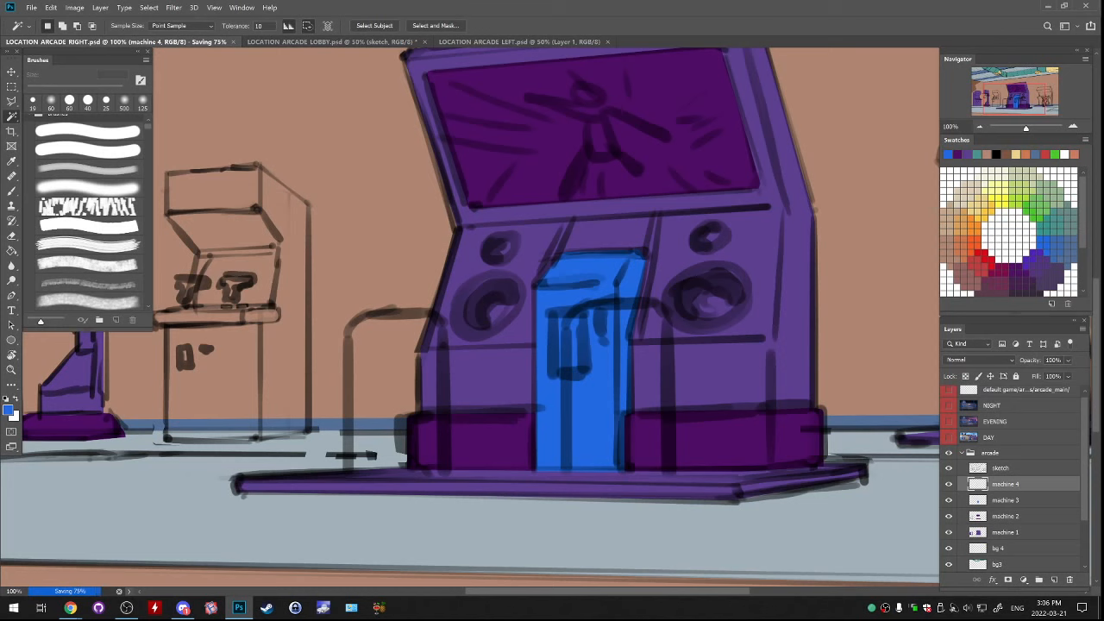
Set the foreground colour to dark red a6001b for the Pen tool work
key(p)
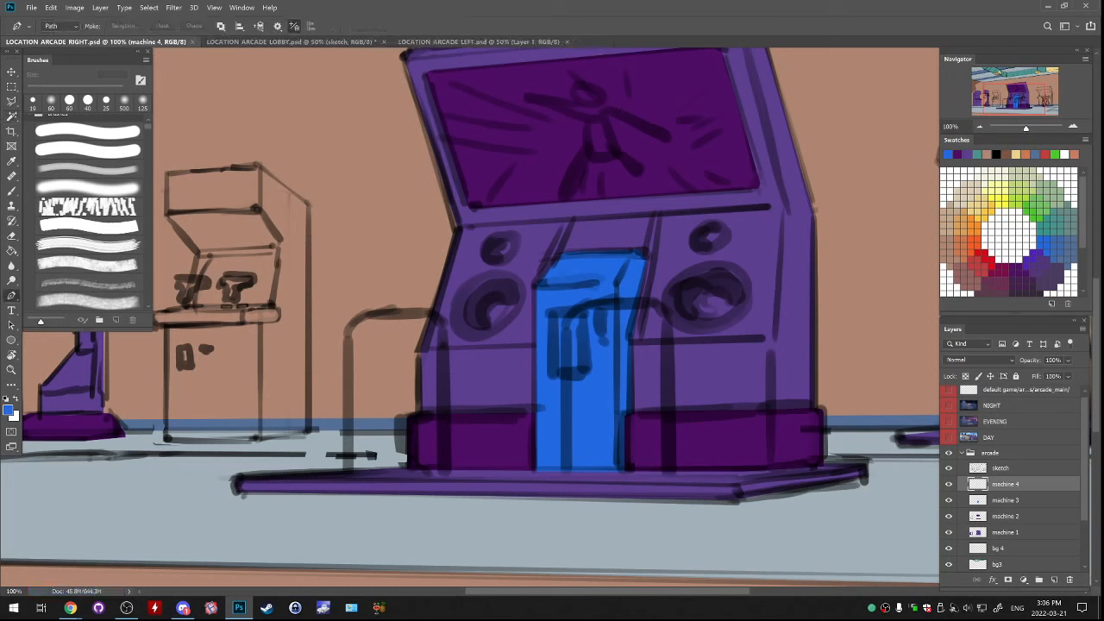
click(8, 411)
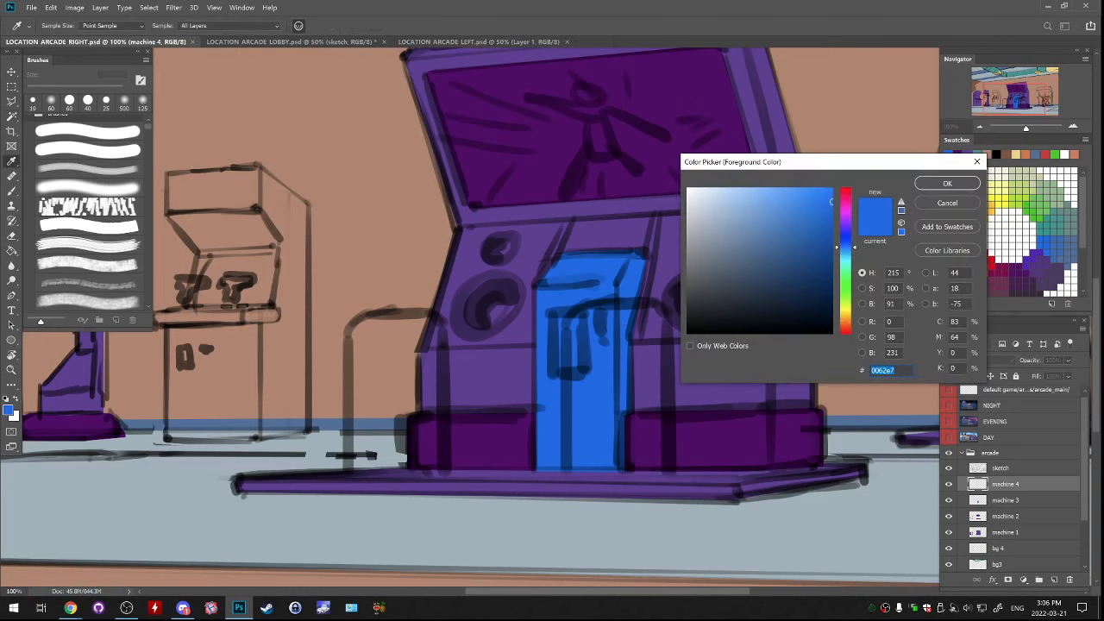
drag(846, 247, 846, 329)
drag(832, 221, 831, 240)
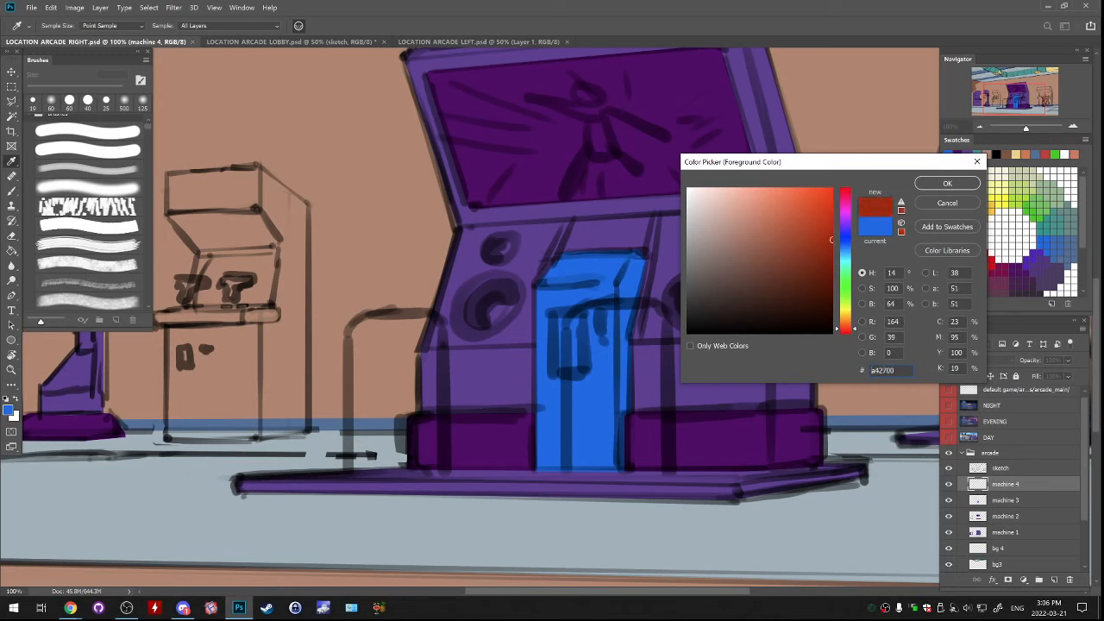
drag(846, 329, 846, 192)
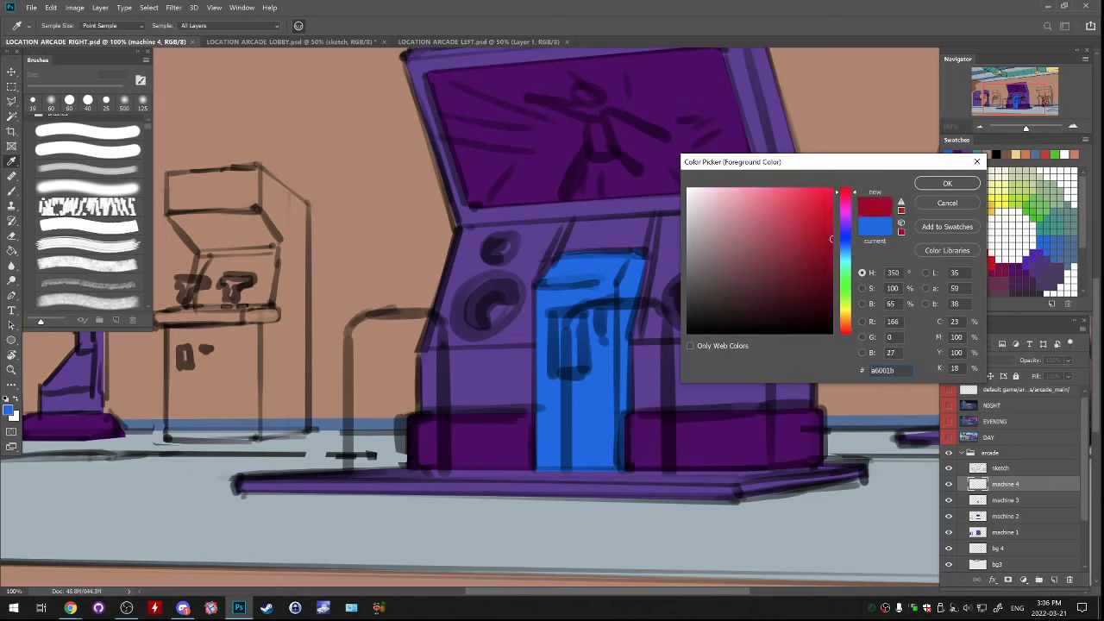
click(947, 183)
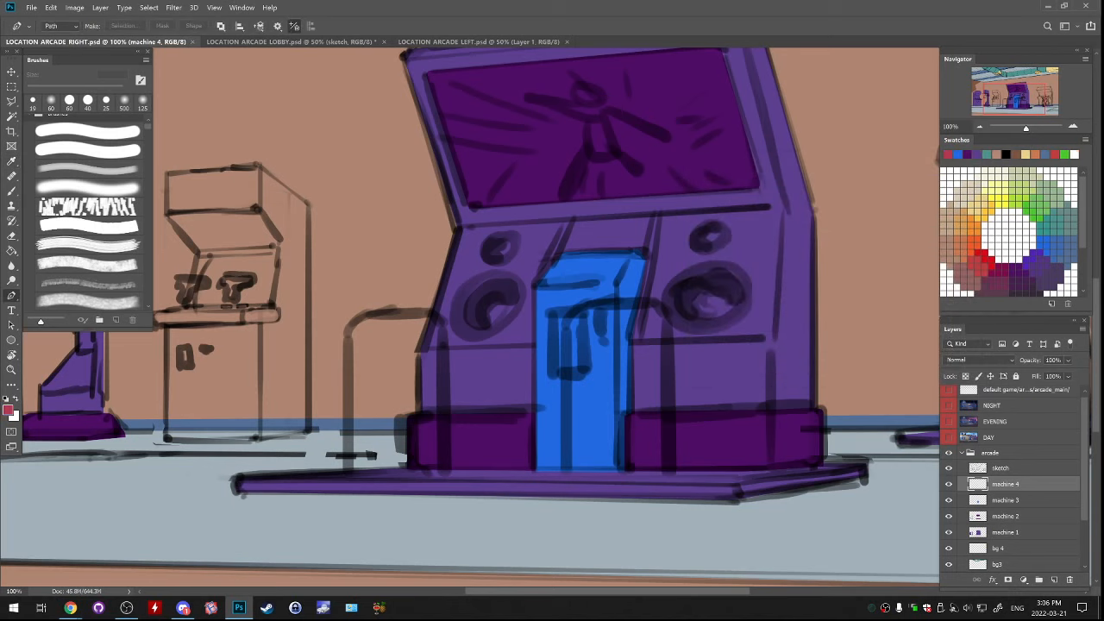
Draw a path along the left half of the left handrail, curving at the top, and stroke it with a 30 px brush
click(348, 484)
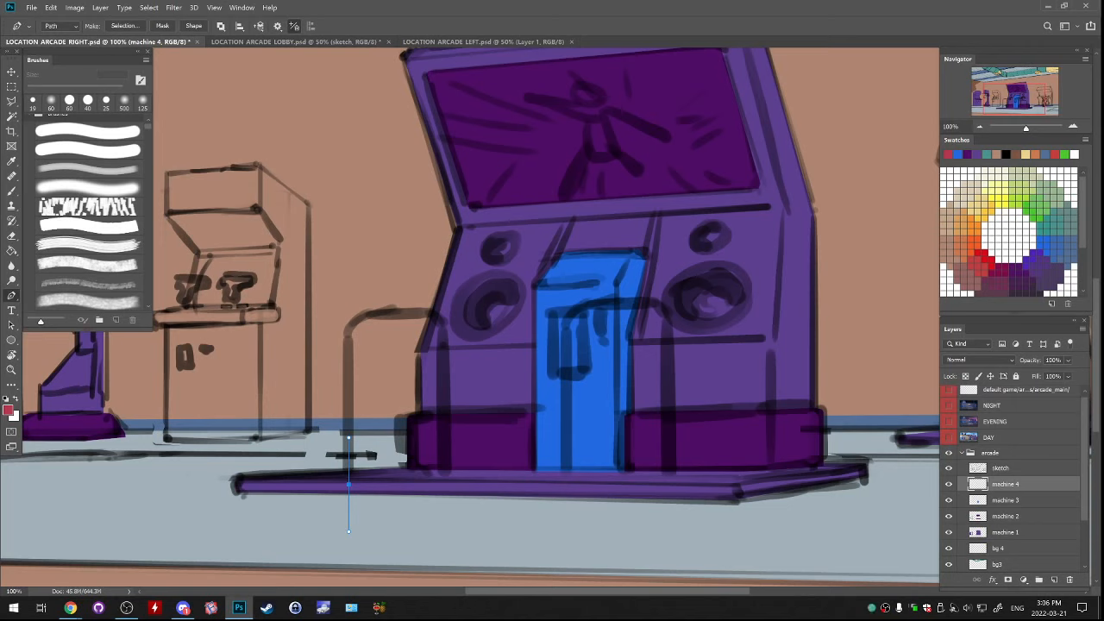
click(349, 324)
drag(396, 310, 447, 311)
key(b)
key(bracketleft)
key(bracketleft)
key(bracketleft)
key(bracketleft)
key(bracketleft)
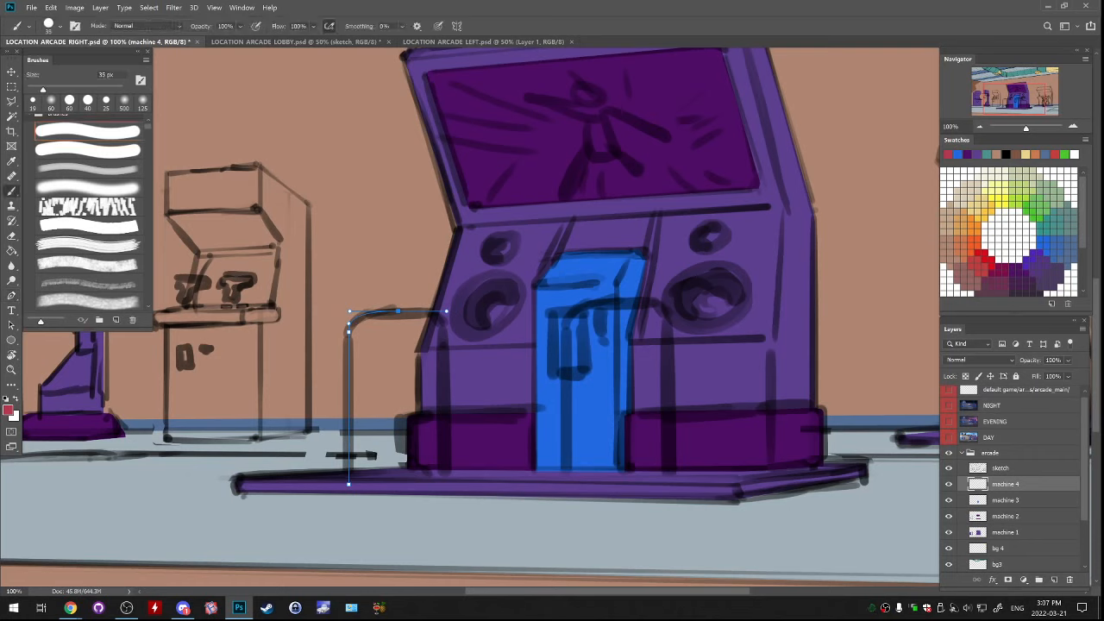
key(bracketleft)
key(Return)
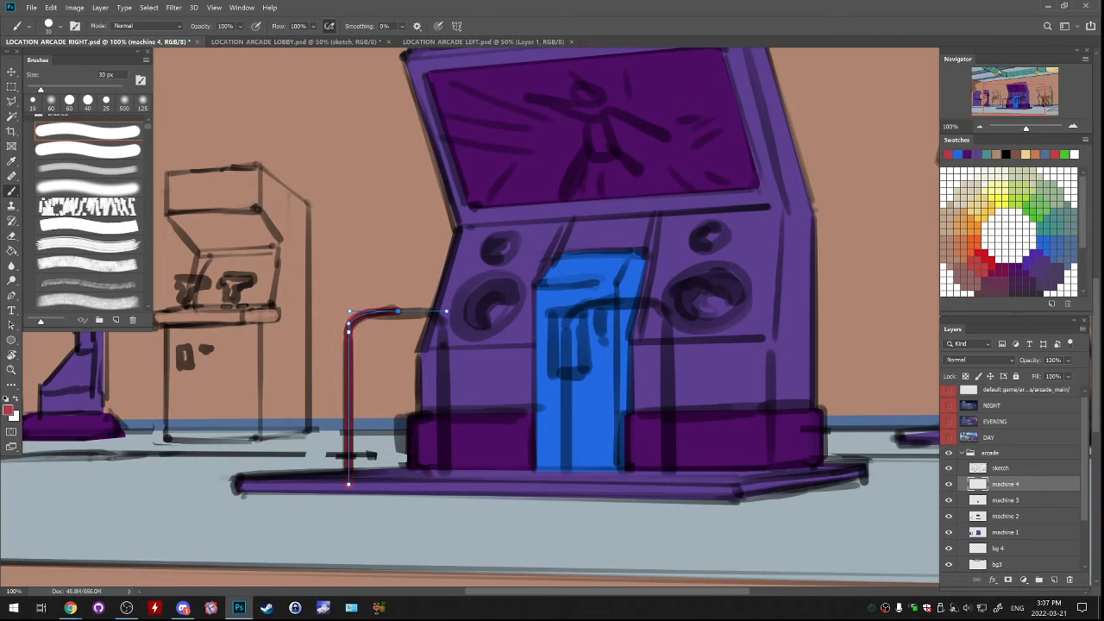
key(p)
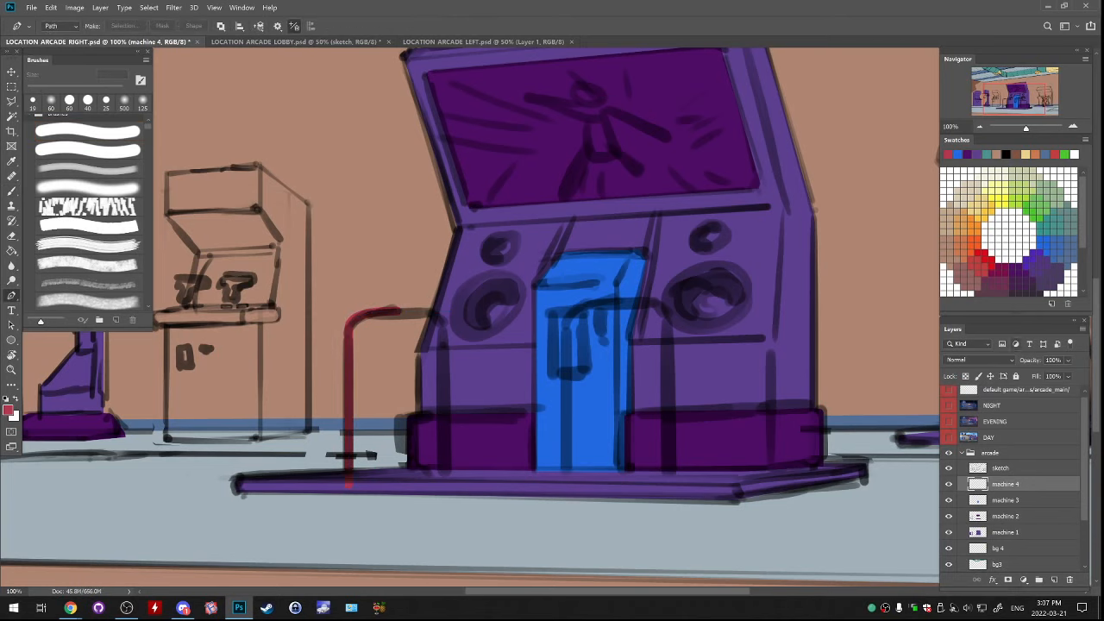
Duplicate the red half-rail, flip the copy horizontally, position it to complete the arch, and merge the two machine 4 layers
key(m)
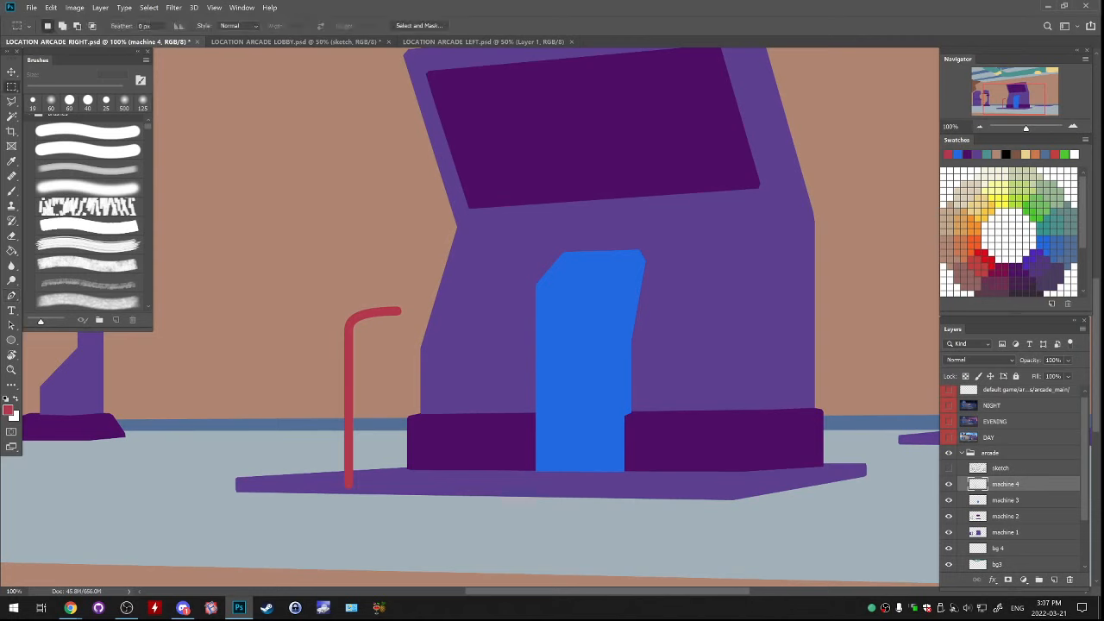
key(ctrl+v)
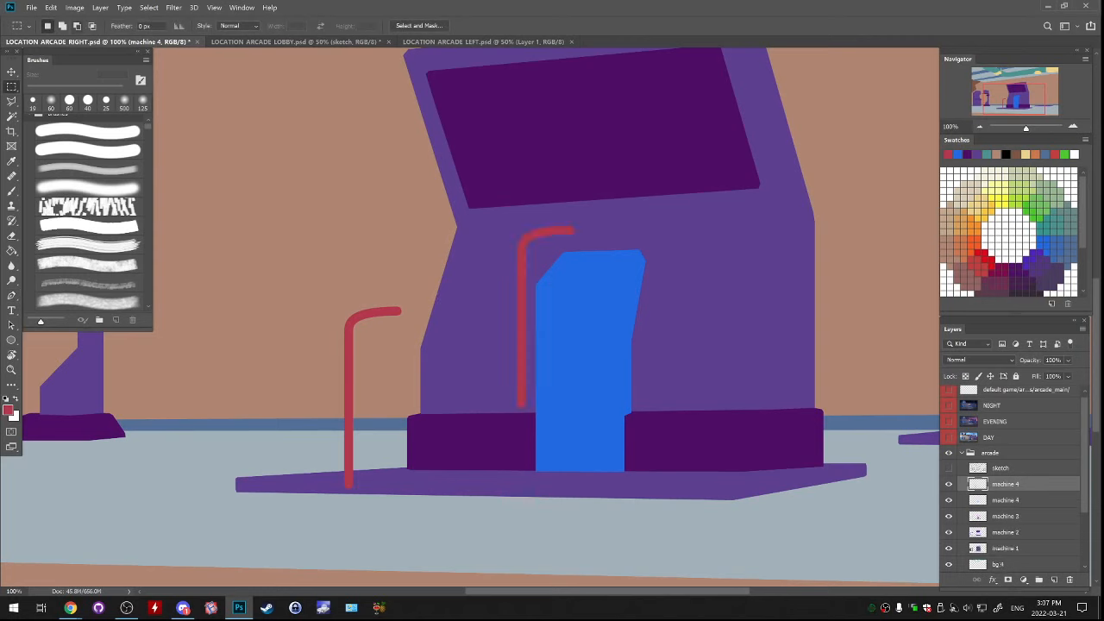
click(51, 8)
mouse_move(67, 253)
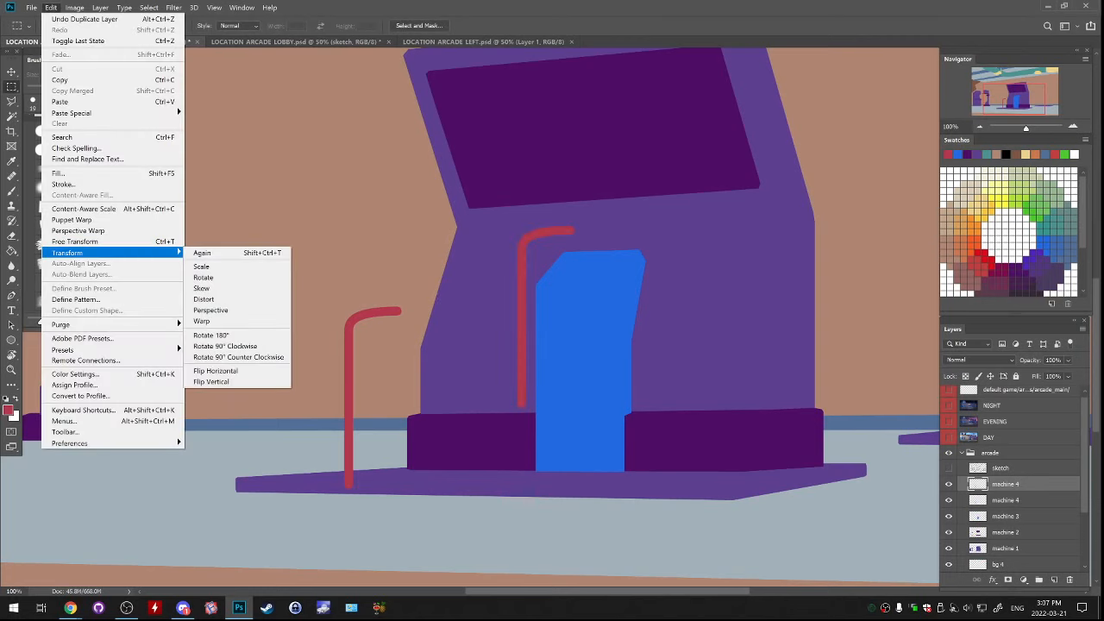
click(215, 370)
mouse_move(587, 287)
mouse_down()
mouse_move(467, 388)
mouse_move(466, 367)
mouse_move(457, 369)
mouse_up()
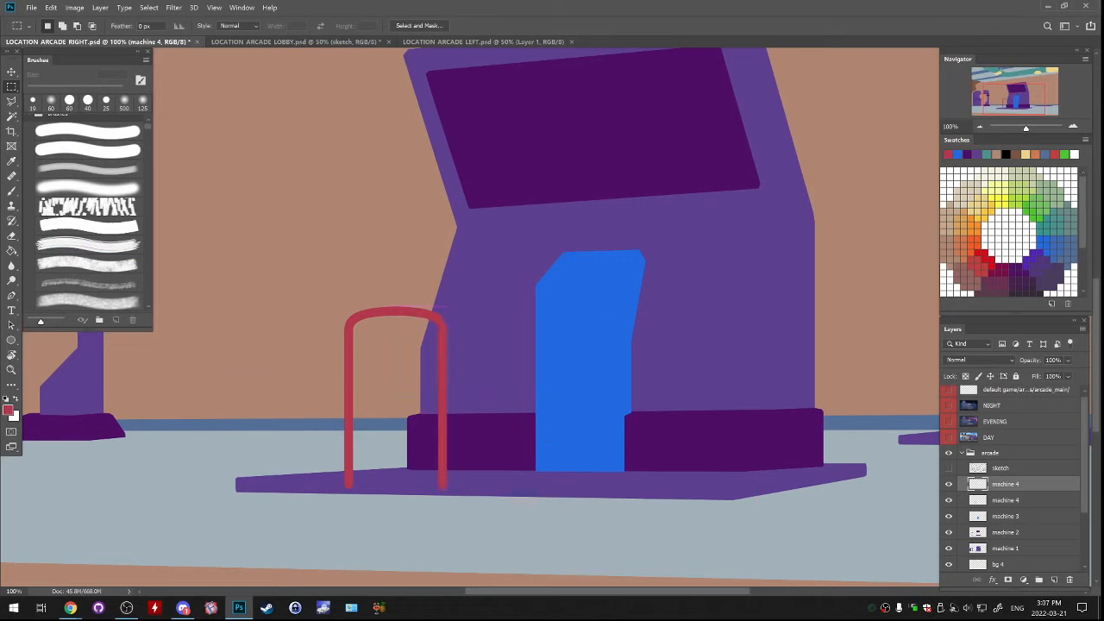
key(ctrl+e)
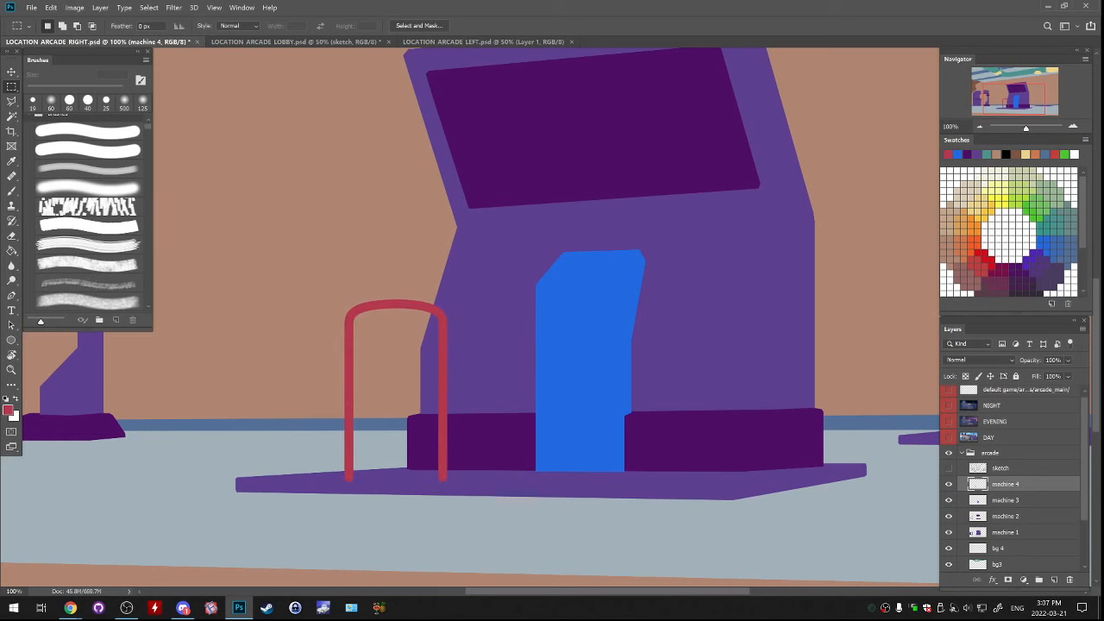
Nudge the red handrail slightly down and right to match the sketch, then hide the sketch layer
click(948, 467)
drag(542, 377, 545, 389)
click(949, 467)
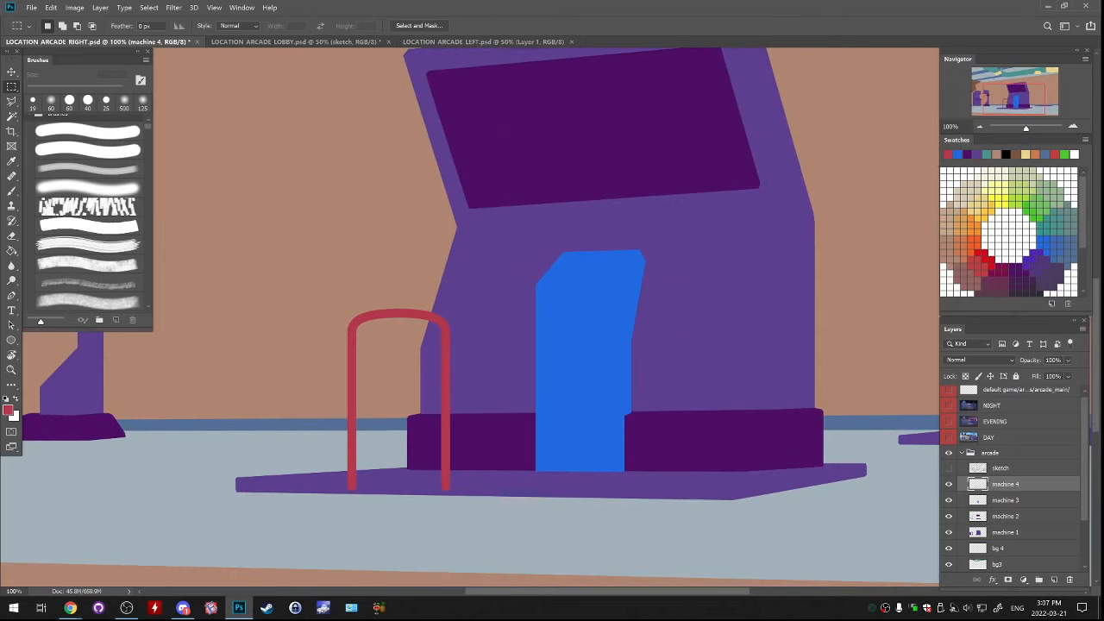
key(ctrl+t)
drag(450, 400, 432, 400)
key(ctrl+z)
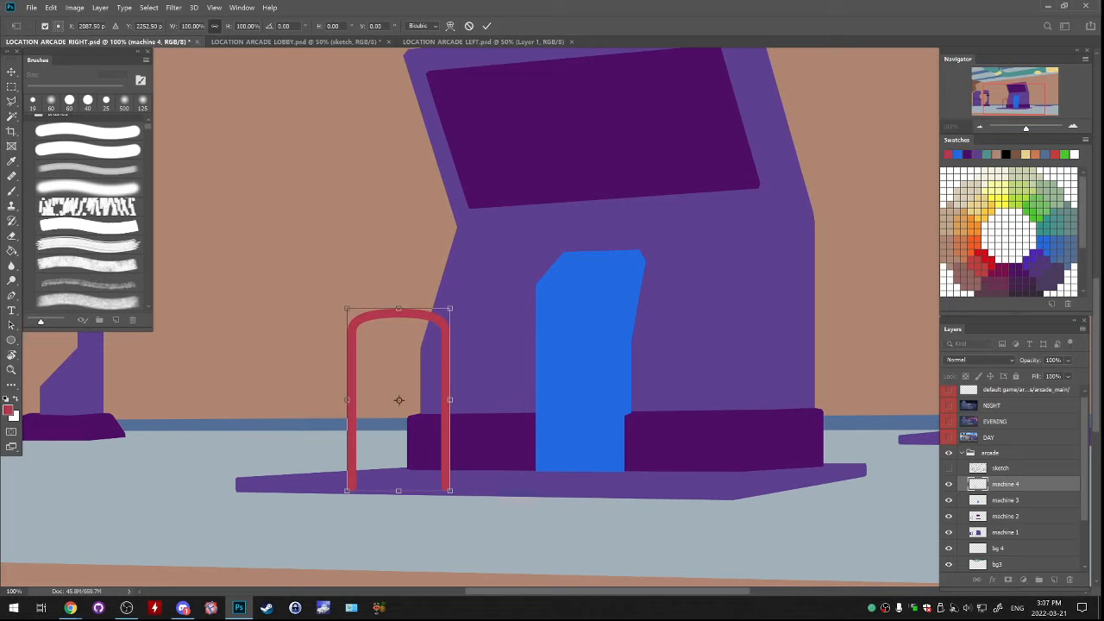
key(Return)
key(m)
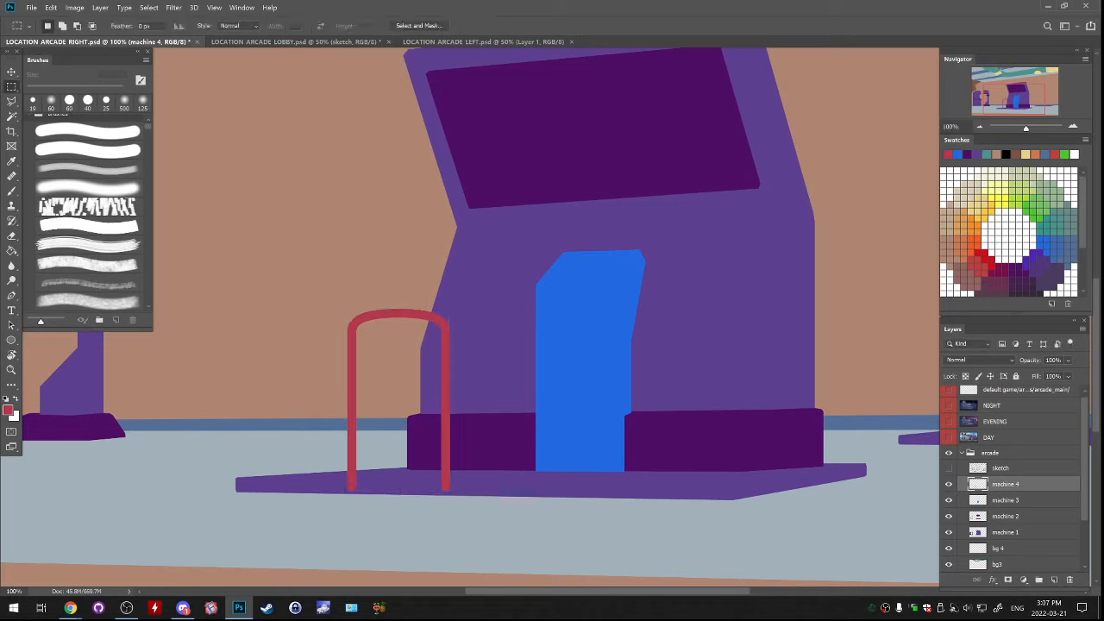
Show the sketch layer, duplicate the red handrail onto a new layer, and move the copy right towards the blue panel
drag(291, 276, 505, 531)
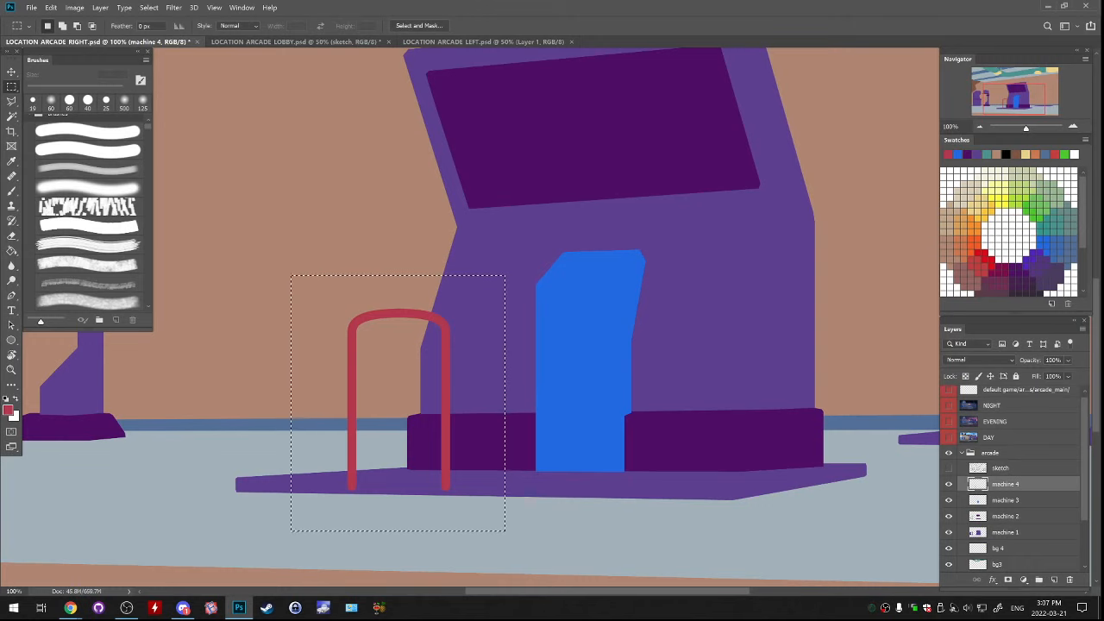
click(949, 468)
drag(472, 470, 473, 467)
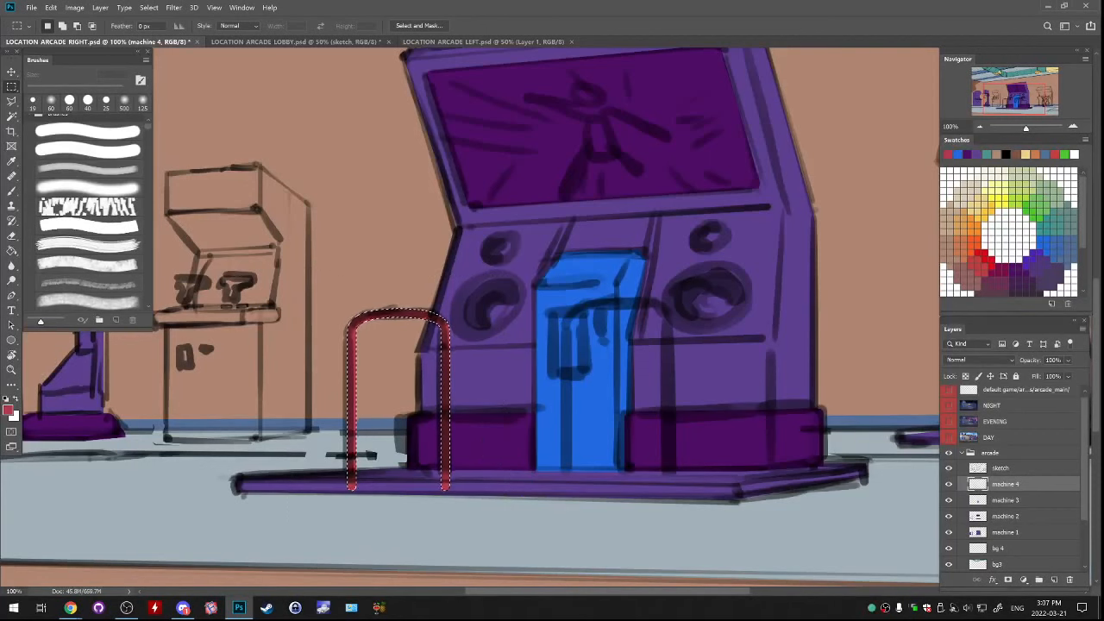
key(ctrl+t)
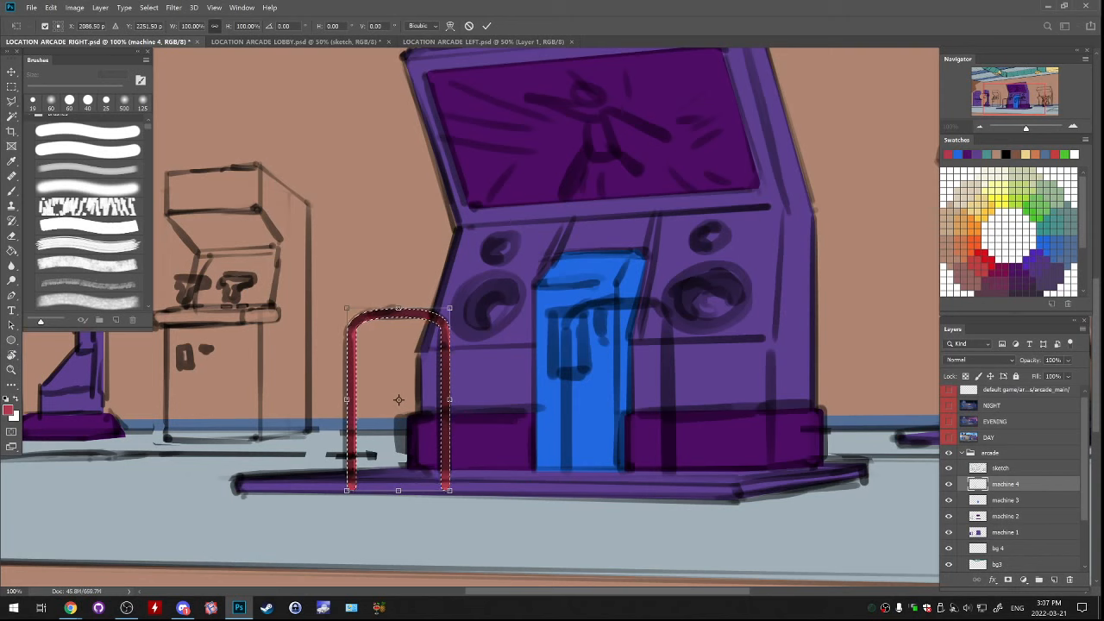
key(Return)
key(ctrl+j)
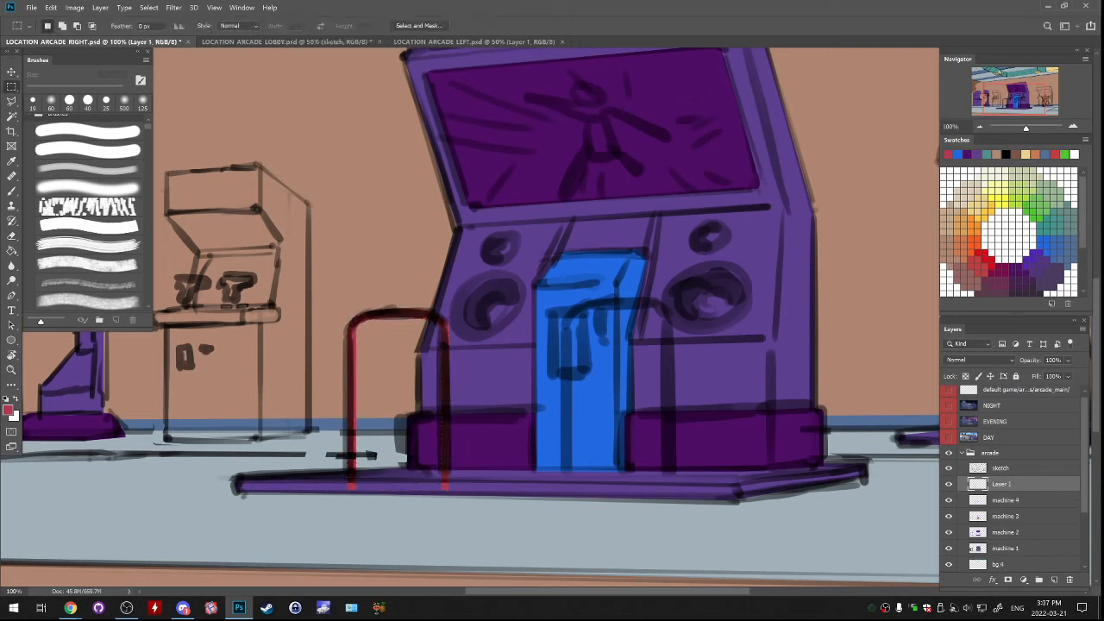
drag(459, 430, 538, 443)
key(ctrl+d)
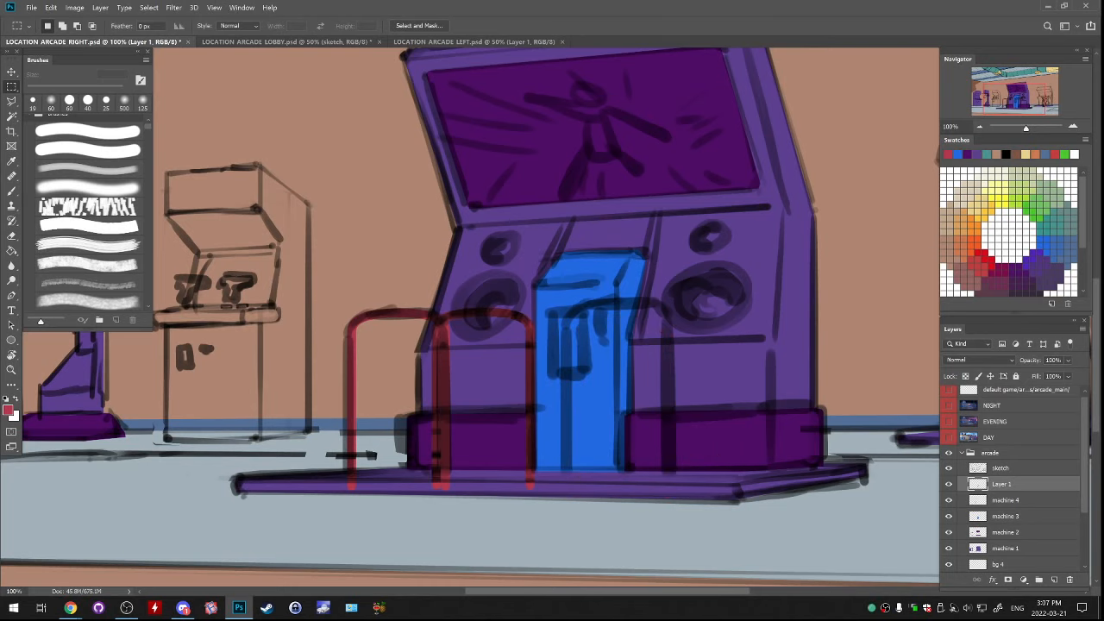
Hide the sketch layer and undo the copied handrail's selection changes and moves one at a time
click(949, 467)
key(ctrl+shift+d)
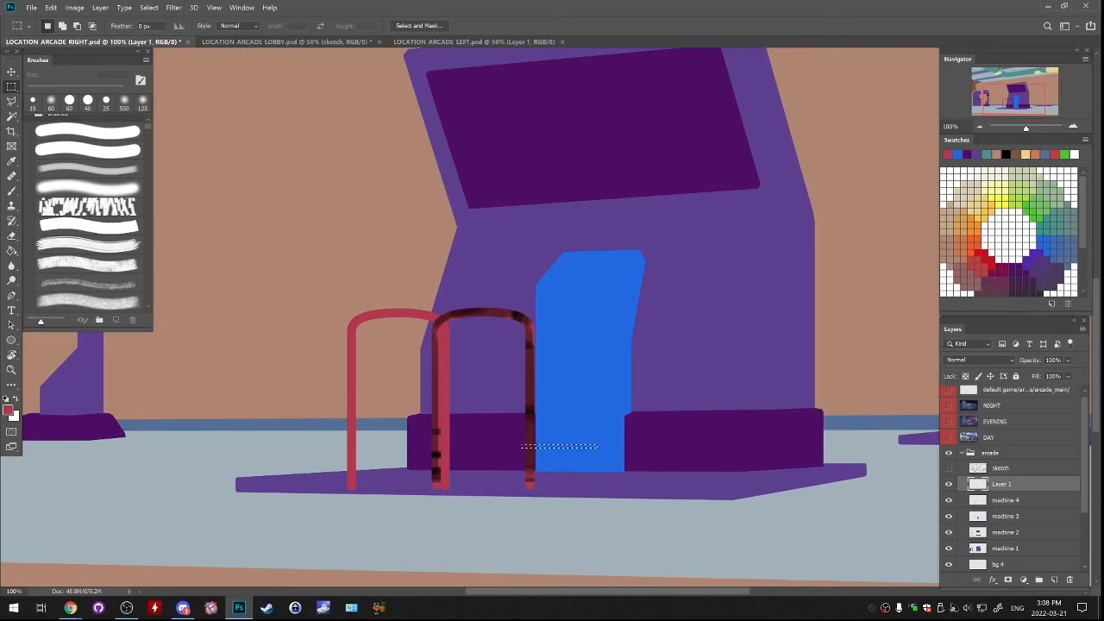
key(b)
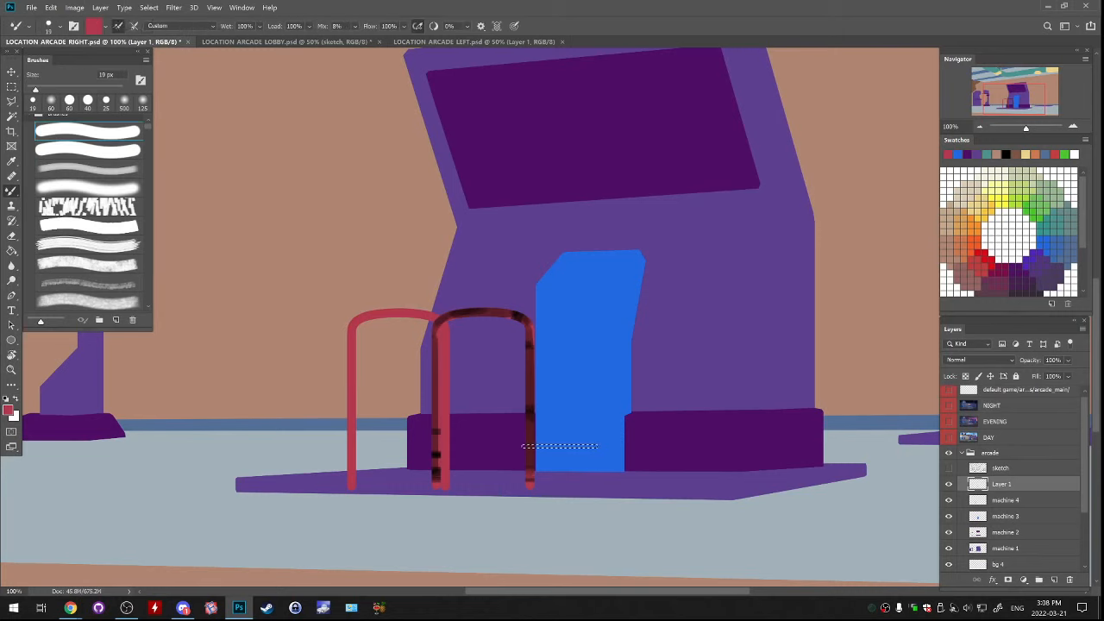
click(31, 8)
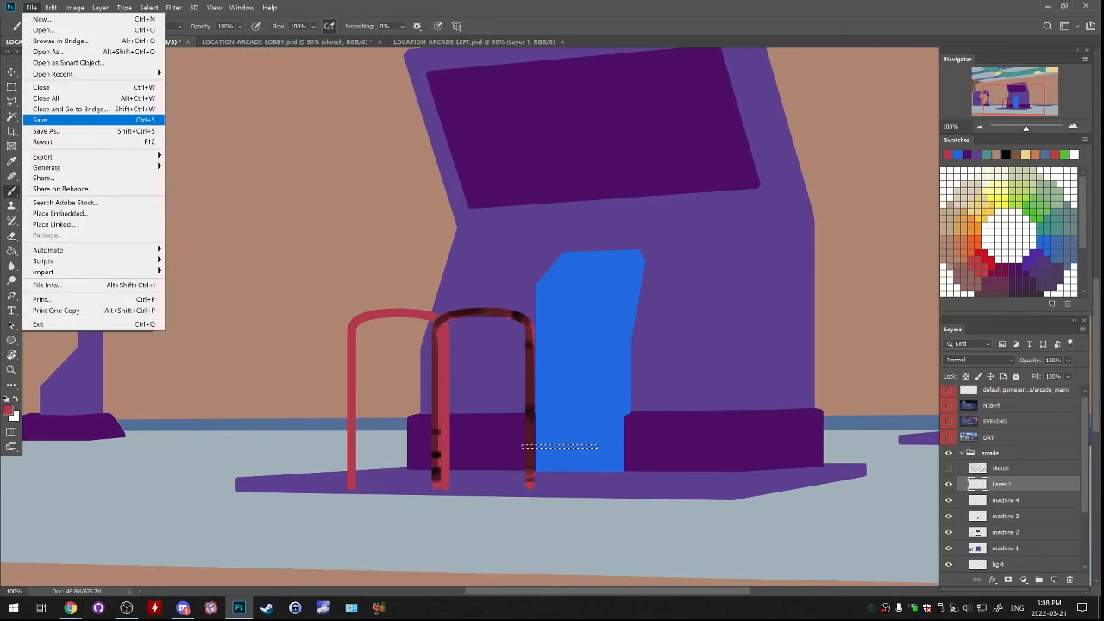
click(50, 7)
click(51, 8)
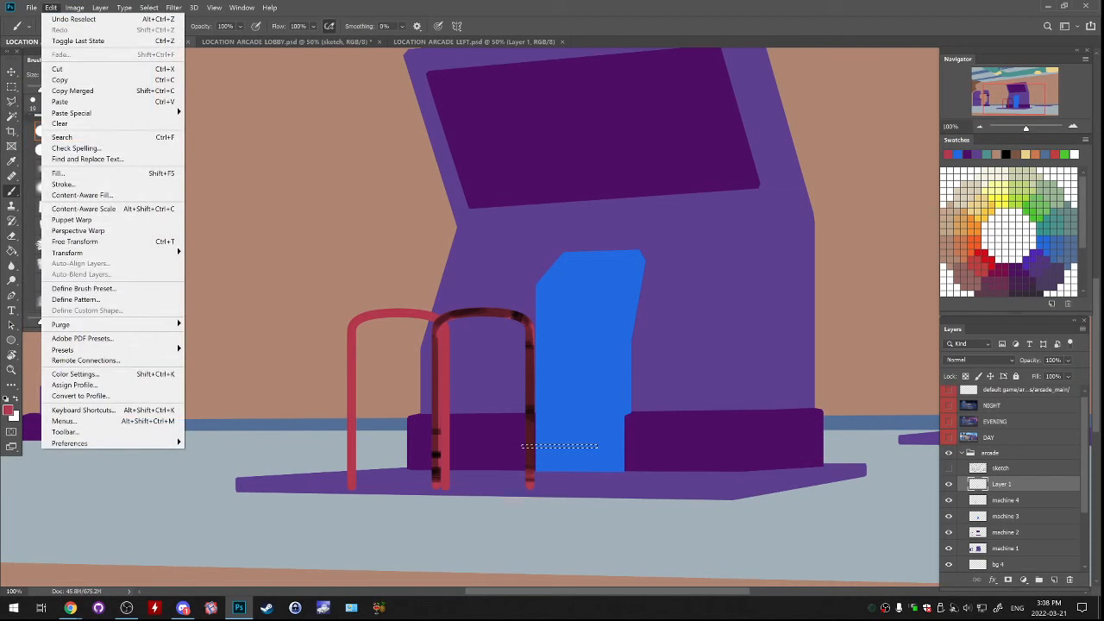
click(73, 18)
click(51, 8)
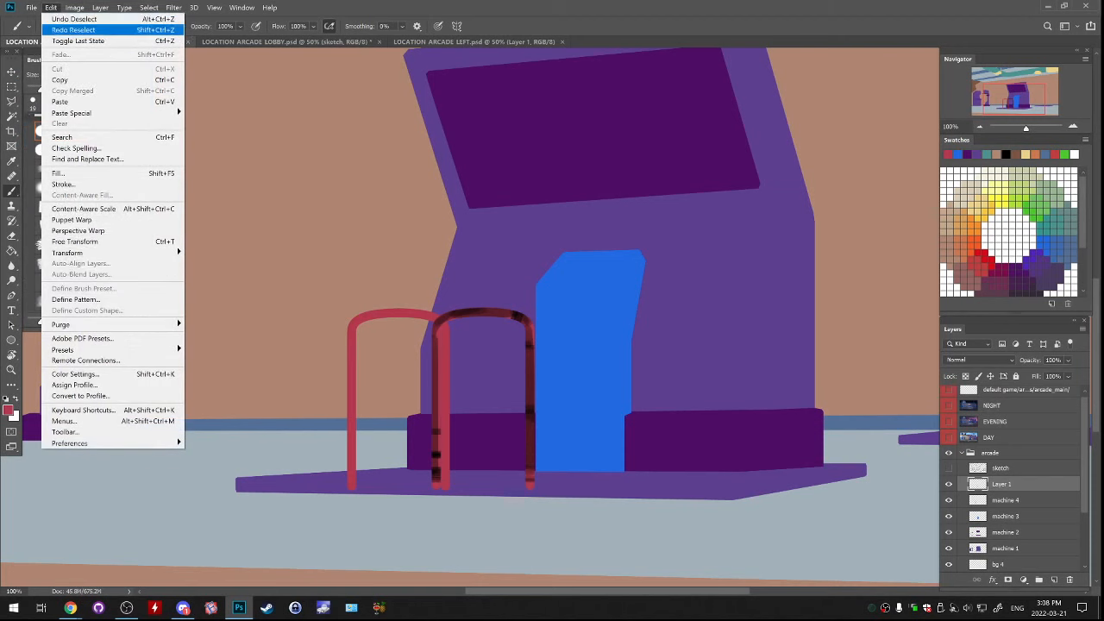
click(54, 18)
click(51, 8)
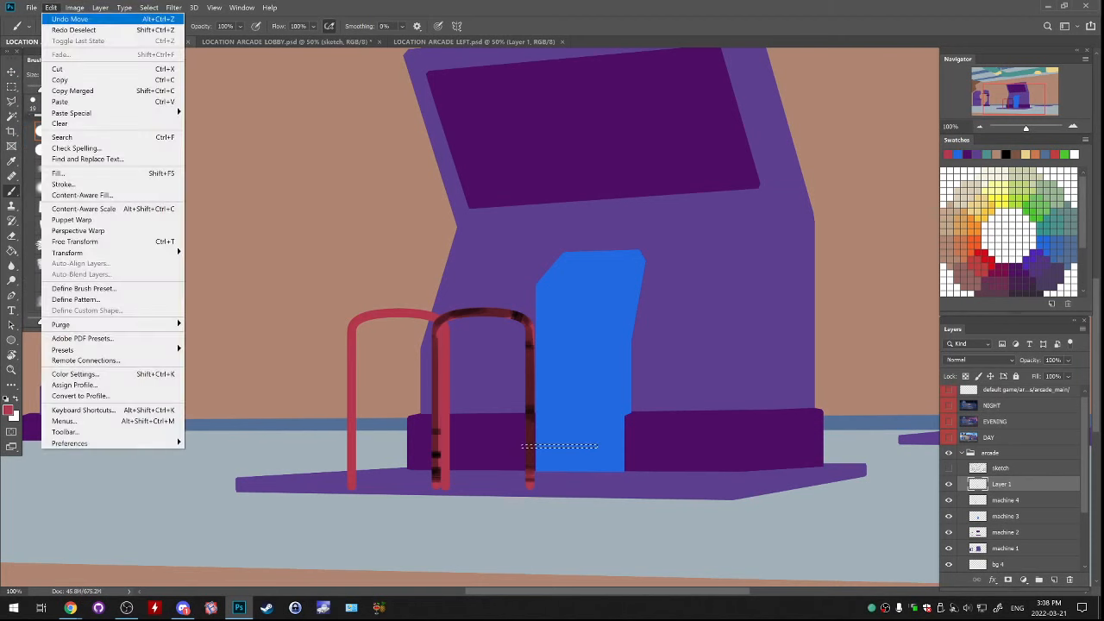
click(51, 18)
click(51, 8)
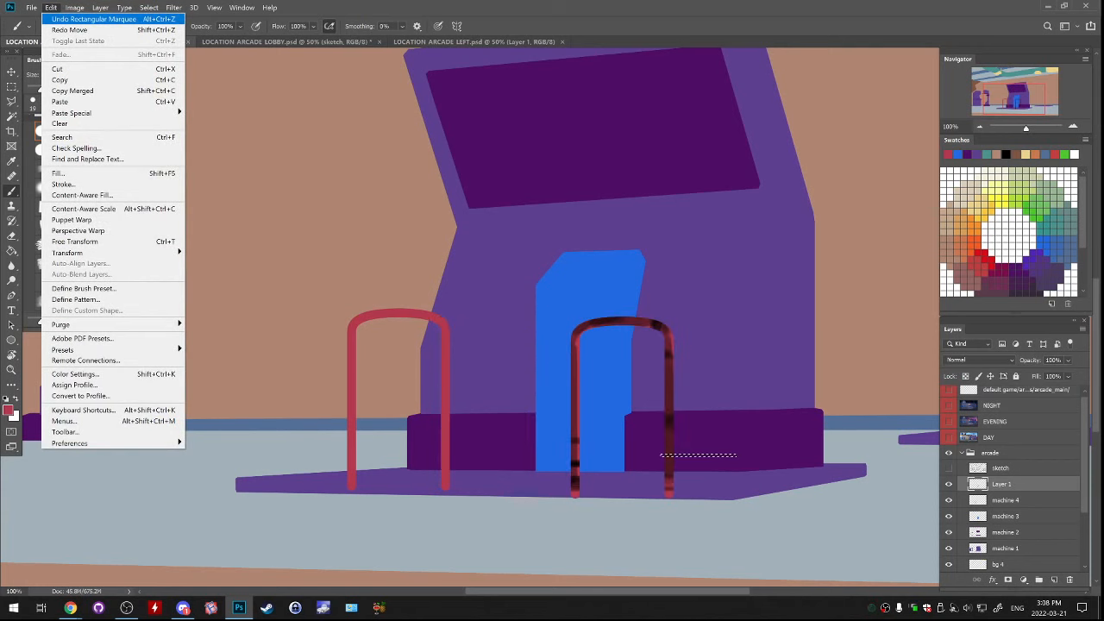
click(54, 18)
click(51, 7)
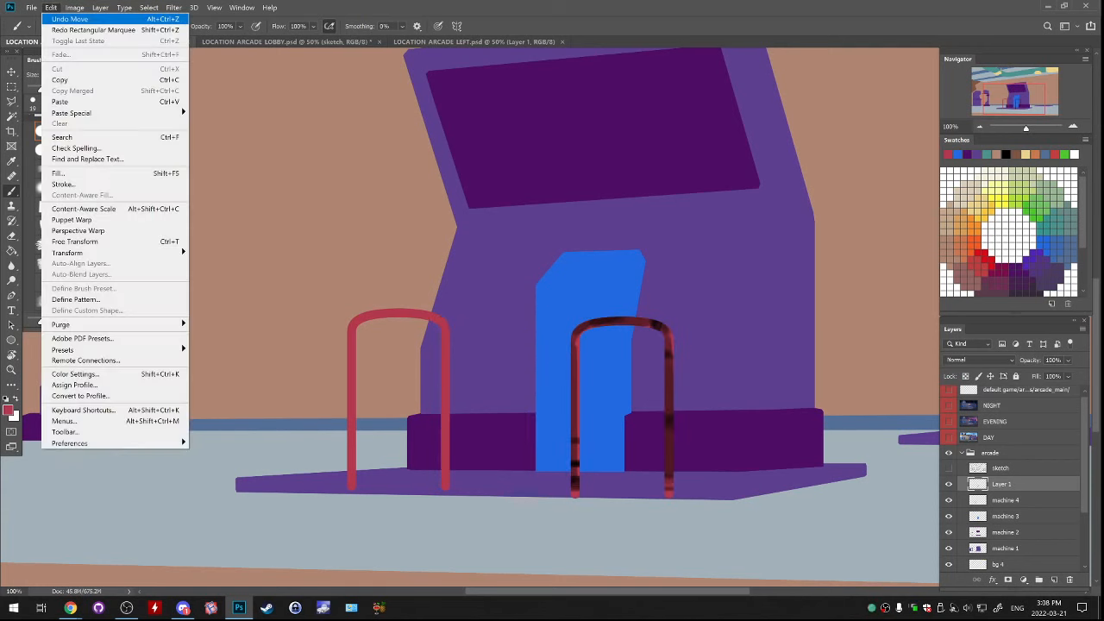
click(53, 18)
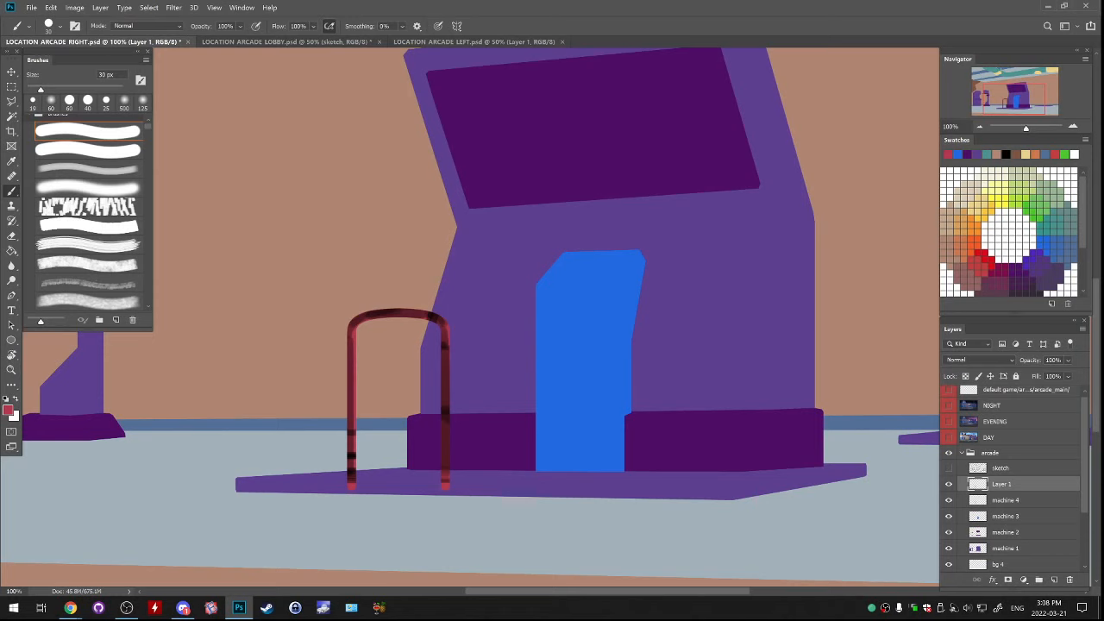
Try shifting the copied handrail slightly right and down, then undo back to the state before the duplication
drag(593, 428, 634, 440)
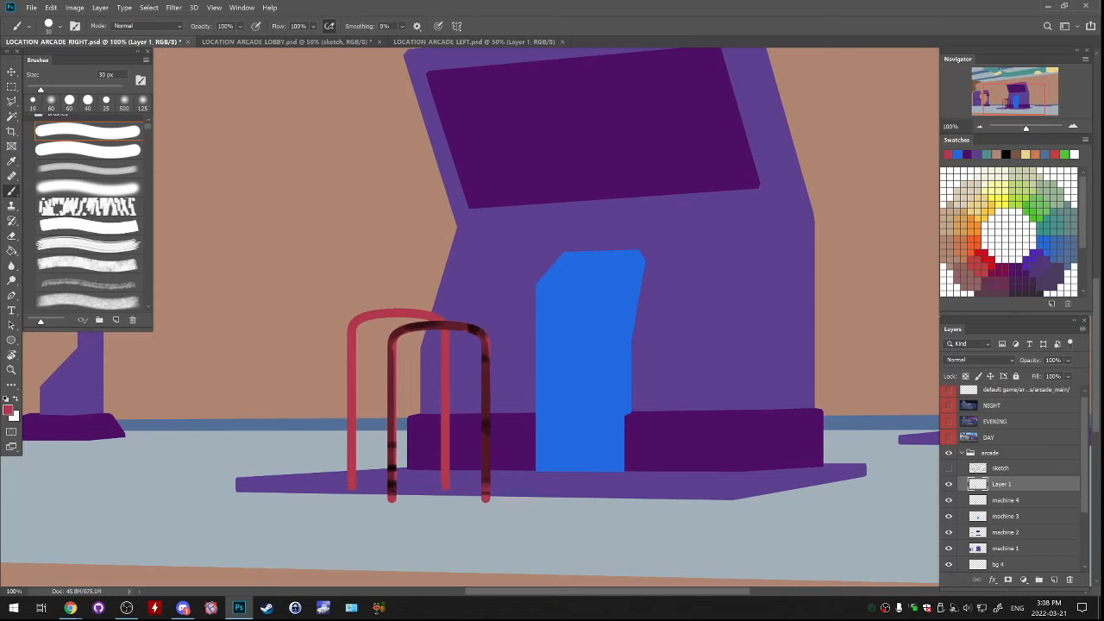
click(51, 8)
click(61, 18)
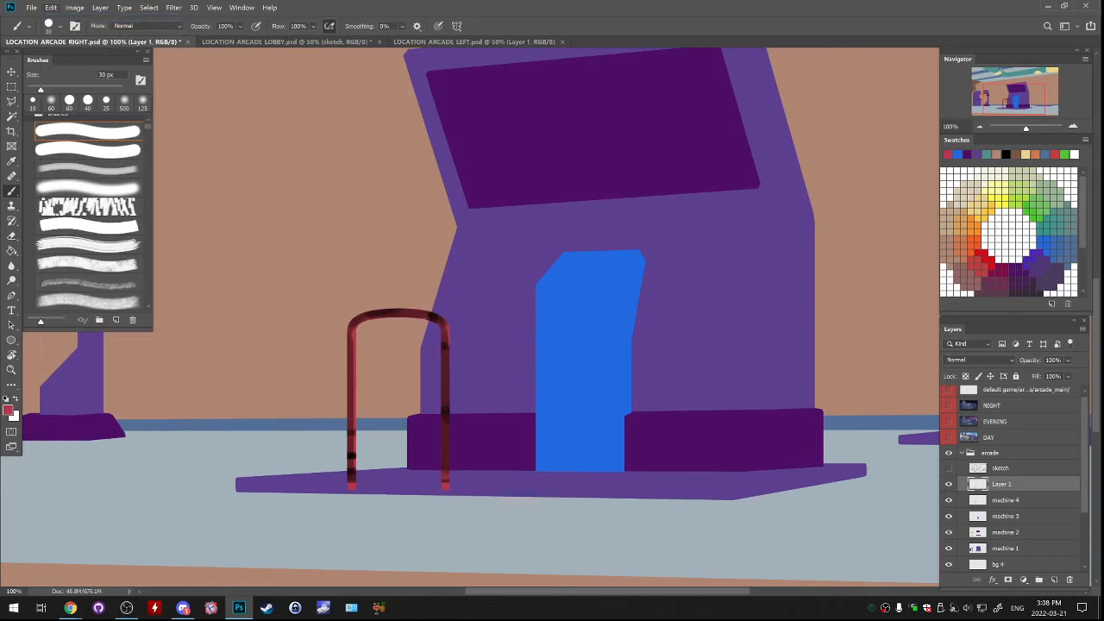
click(51, 8)
click(61, 18)
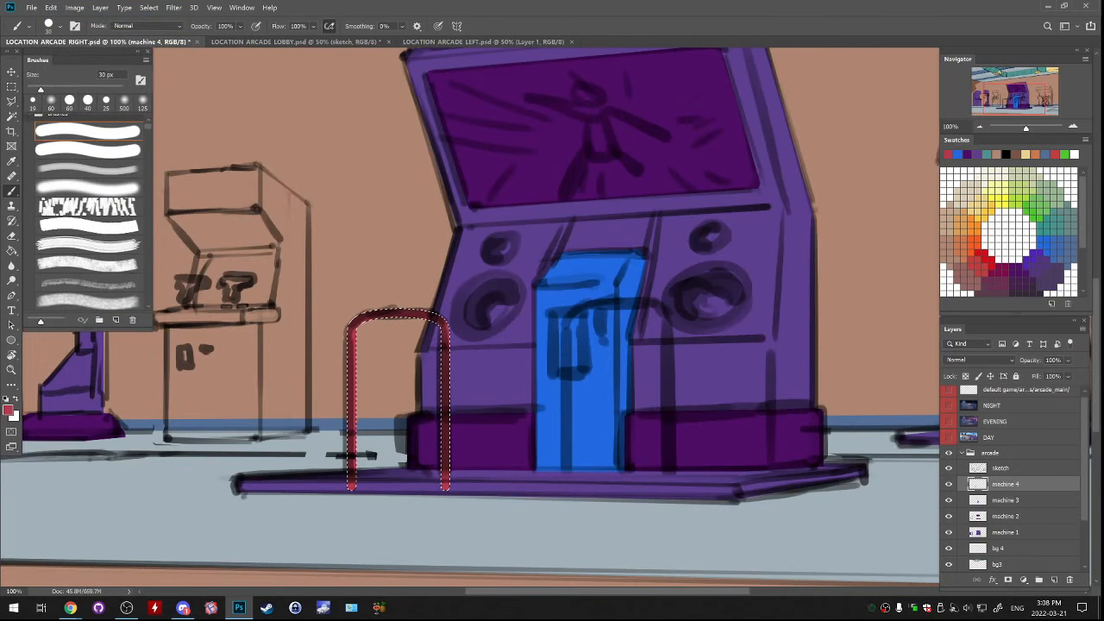
Save the LOCATION ARCADE RIGHT.psd document
key(shift+b)
key(shift+b)
key(shift+b)
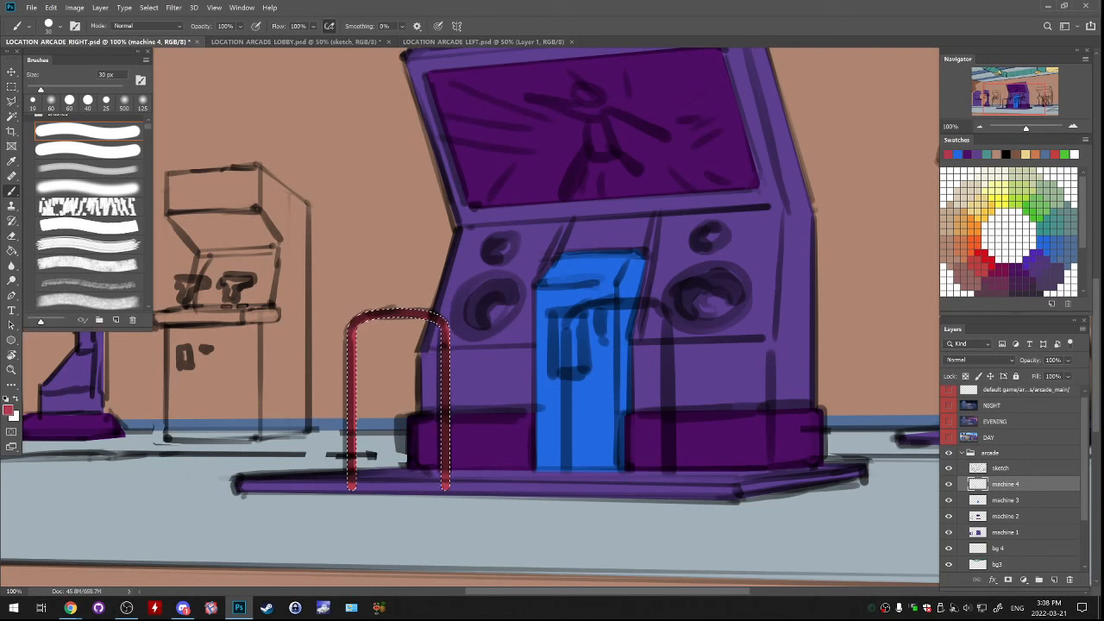
click(31, 7)
click(51, 120)
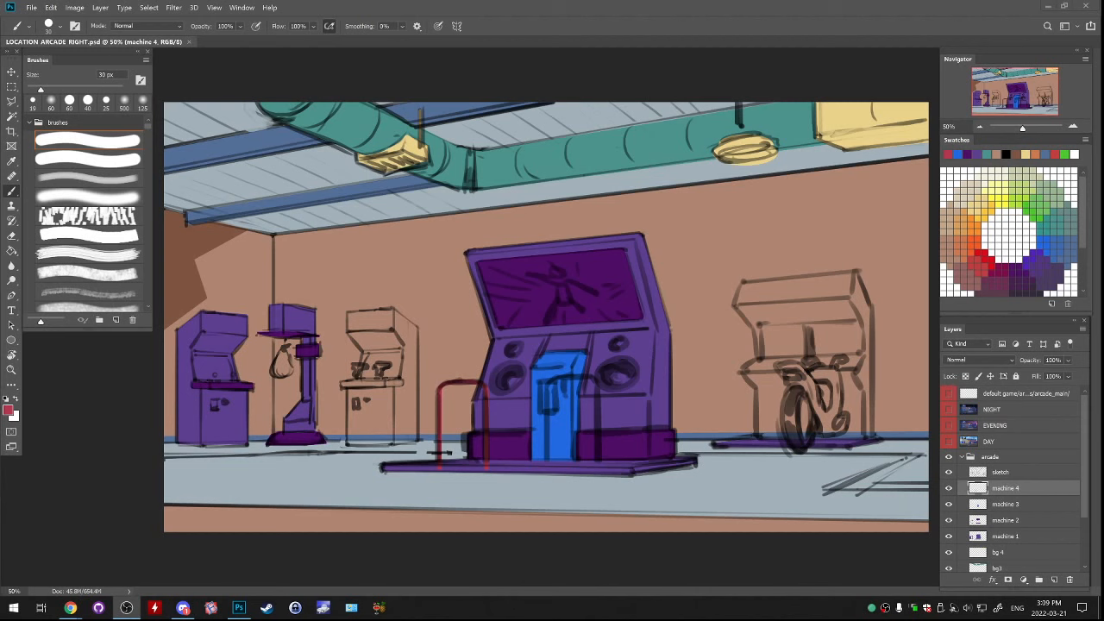
Check the machine 4 layer with the sketch off and on, and lower the sketch layer's opacity to 40%
click(949, 488)
click(948, 489)
key(ctrl+plus)
key(ctrl+plus)
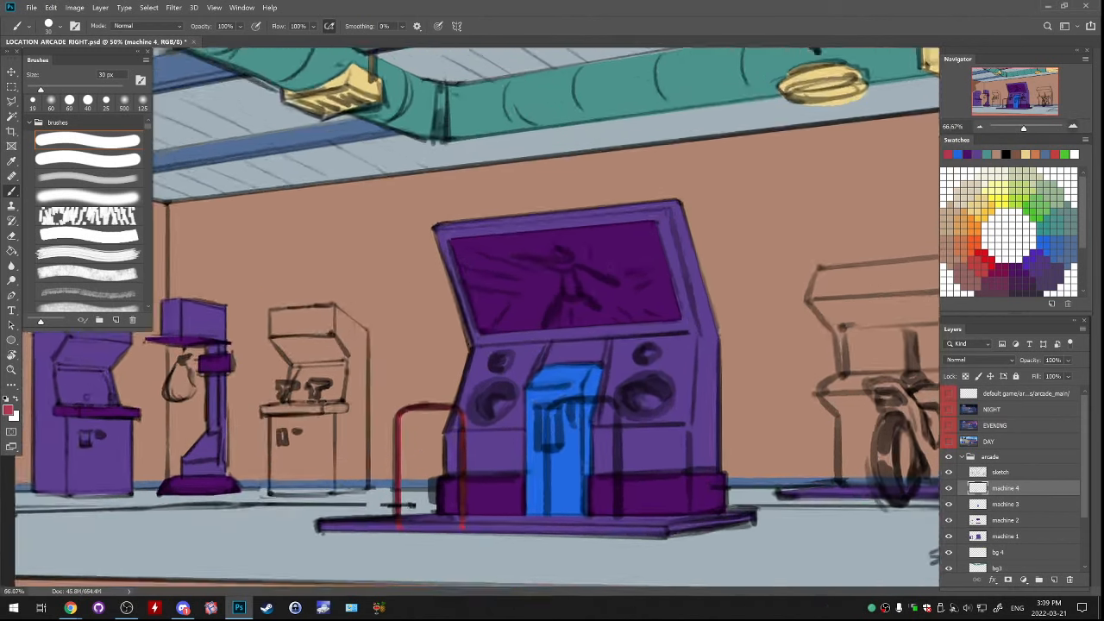
drag(431, 483, 474, 423)
click(949, 471)
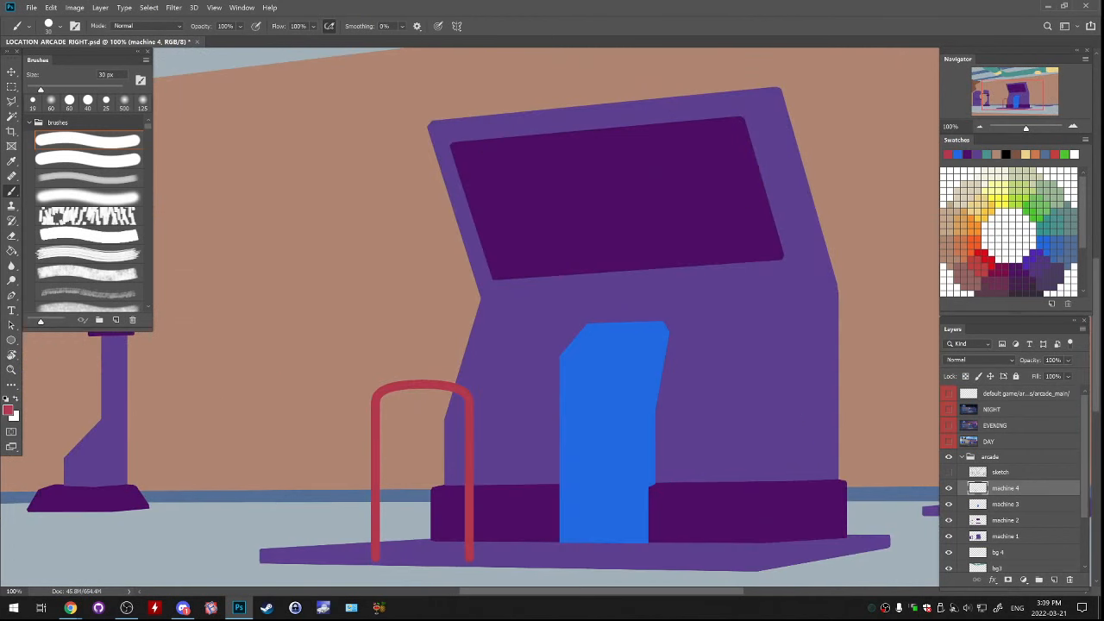
click(948, 472)
click(1018, 473)
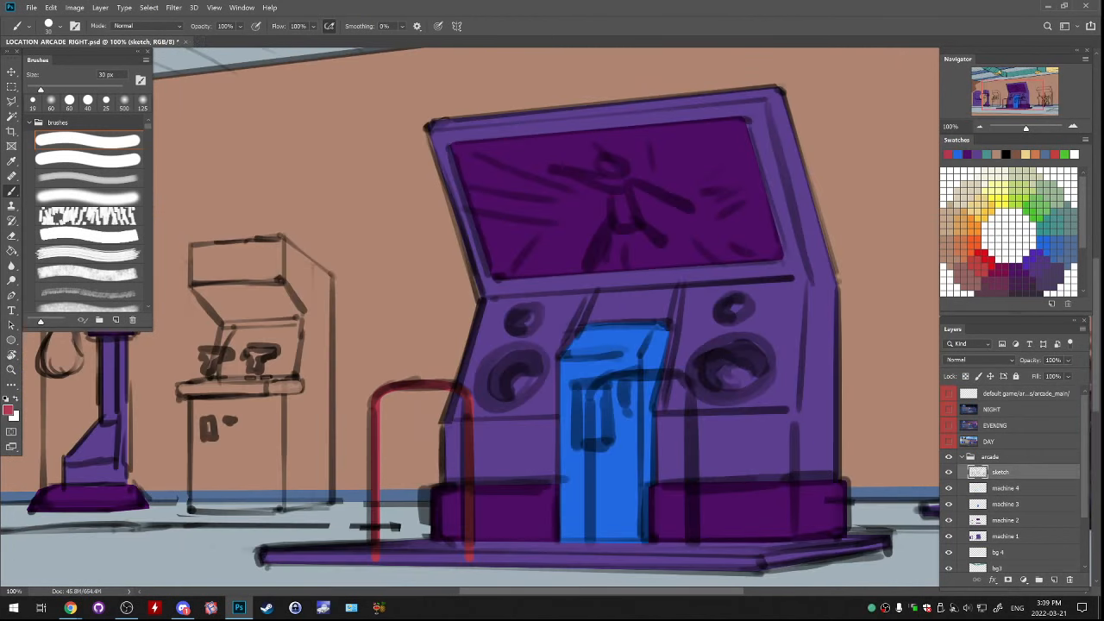
click(1067, 361)
click(1050, 374)
drag(1050, 374, 1048, 374)
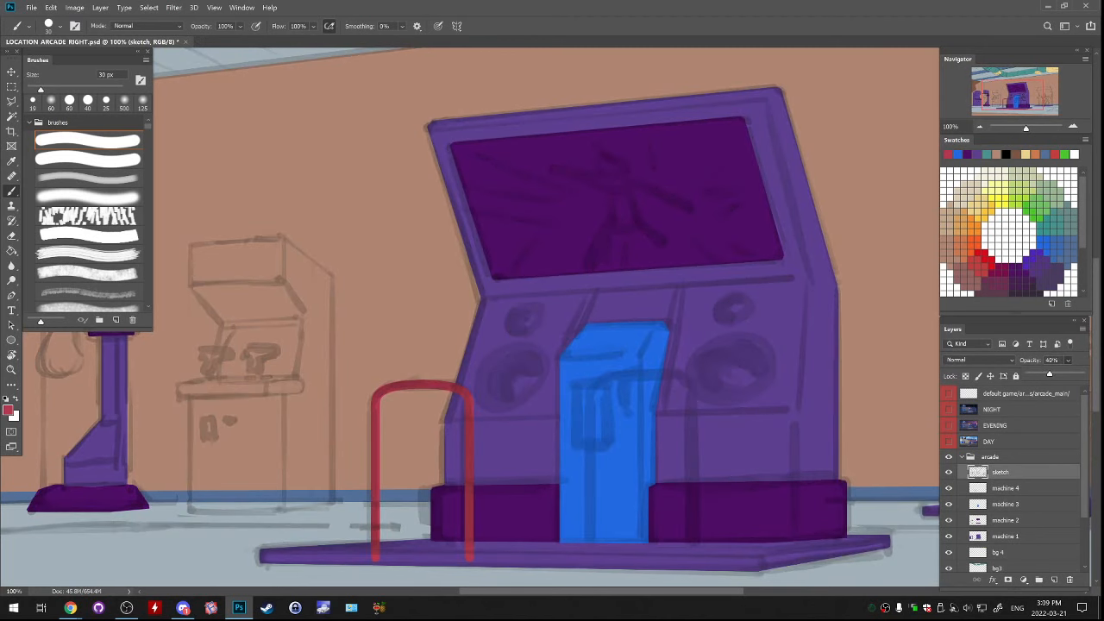
On a new layer above machine 3, make an elliptical selection over the large left speaker and fill it with the panel's blue
click(11, 86)
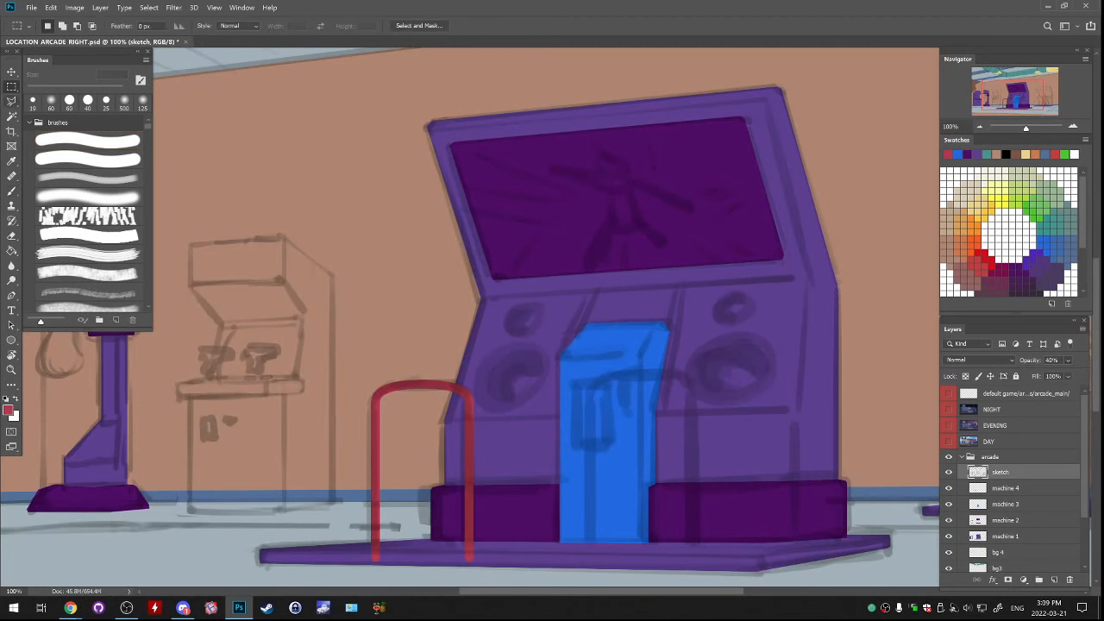
click(1006, 489)
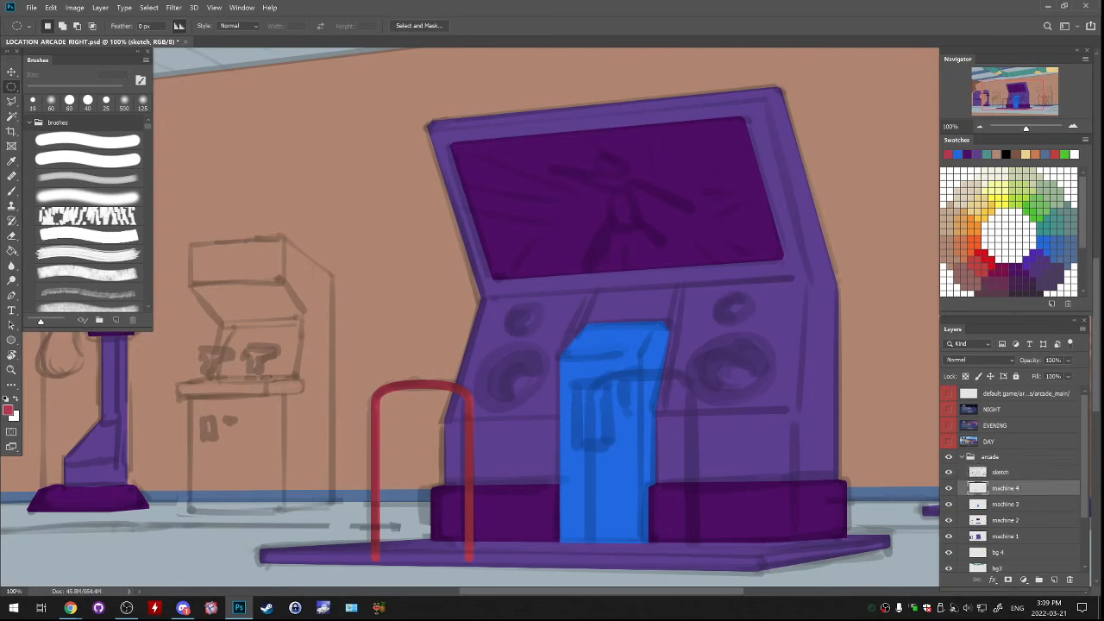
click(949, 488)
click(948, 489)
click(949, 505)
click(949, 505)
click(1005, 505)
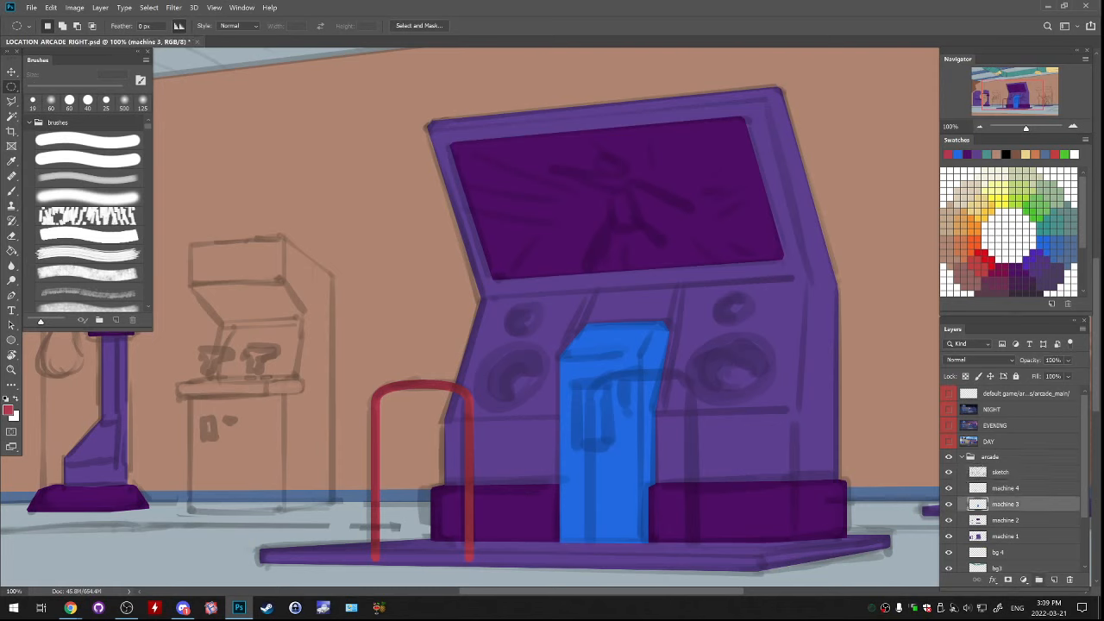
click(1054, 579)
drag(507, 360, 540, 411)
key(g)
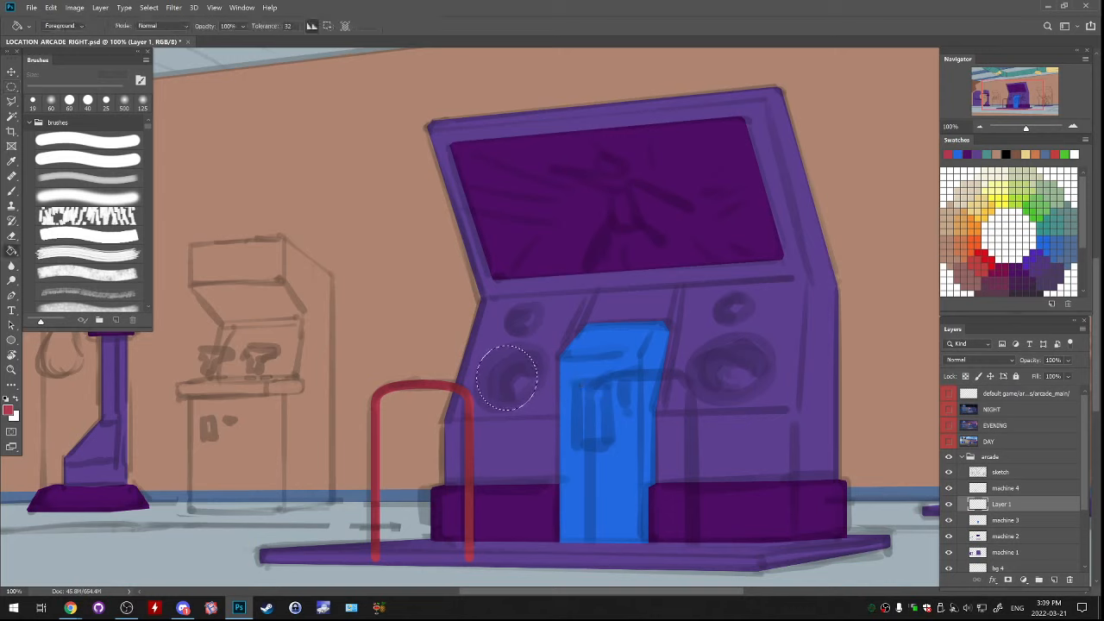
alt+click(580, 373)
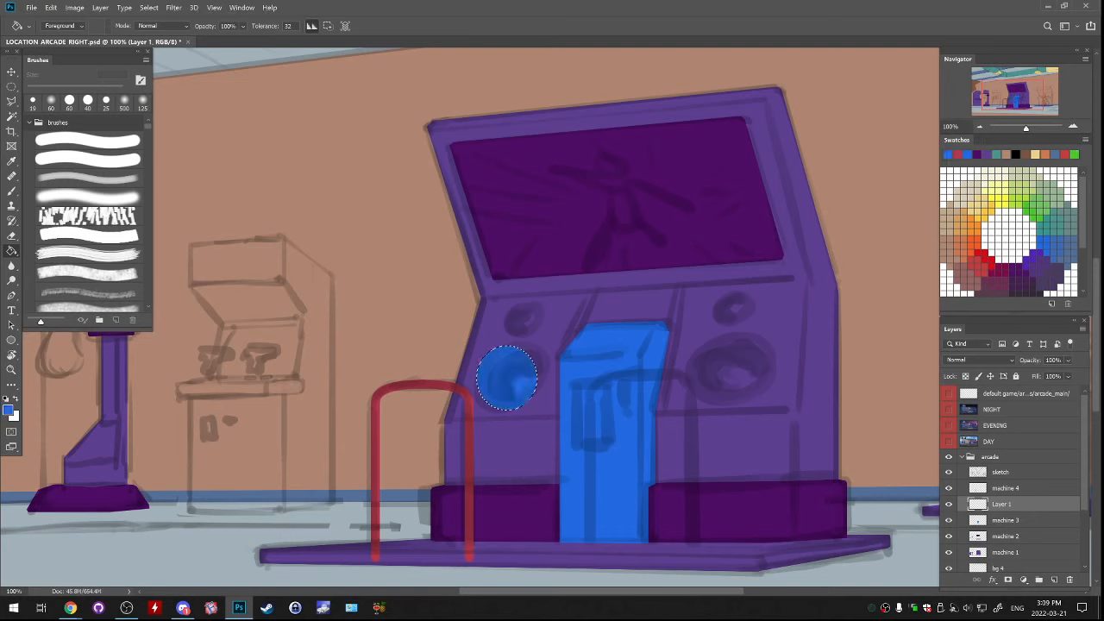
Scale, rotate and skew the blue ellipse horizontally by about -22.11° to fit the sketched large left speaker
key(ctrl+t)
drag(553, 348, 546, 373)
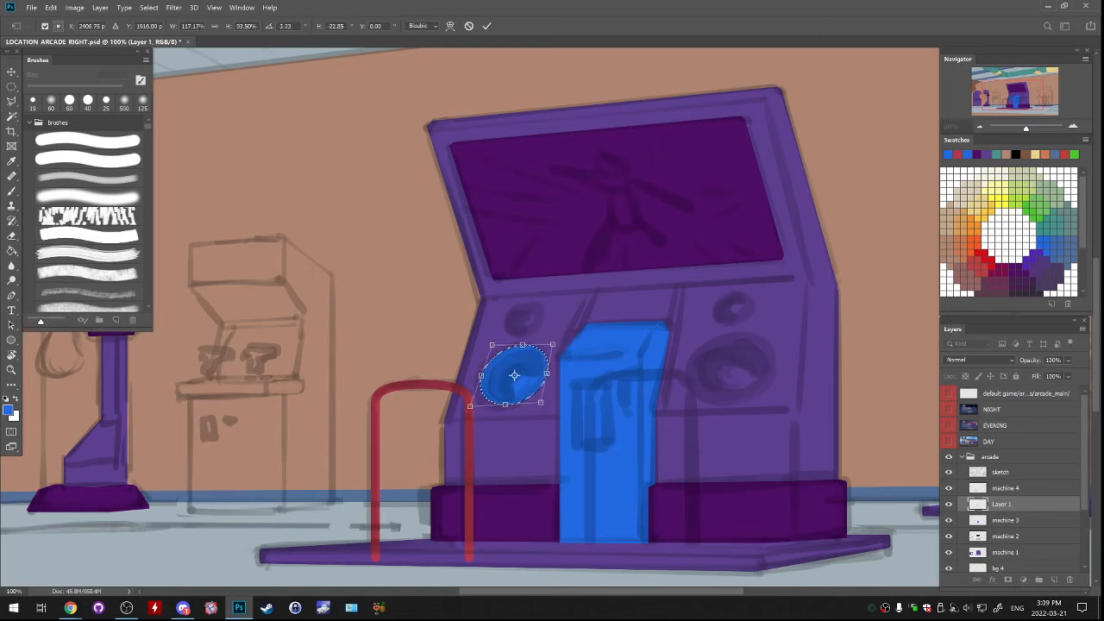
drag(505, 404, 503, 410)
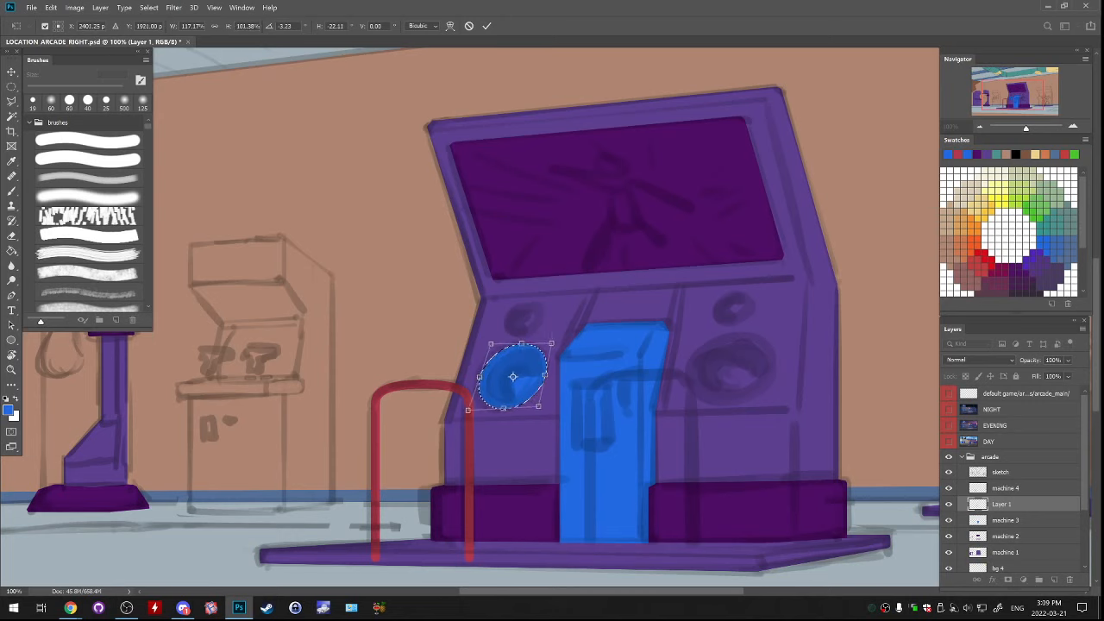
drag(551, 344, 549, 345)
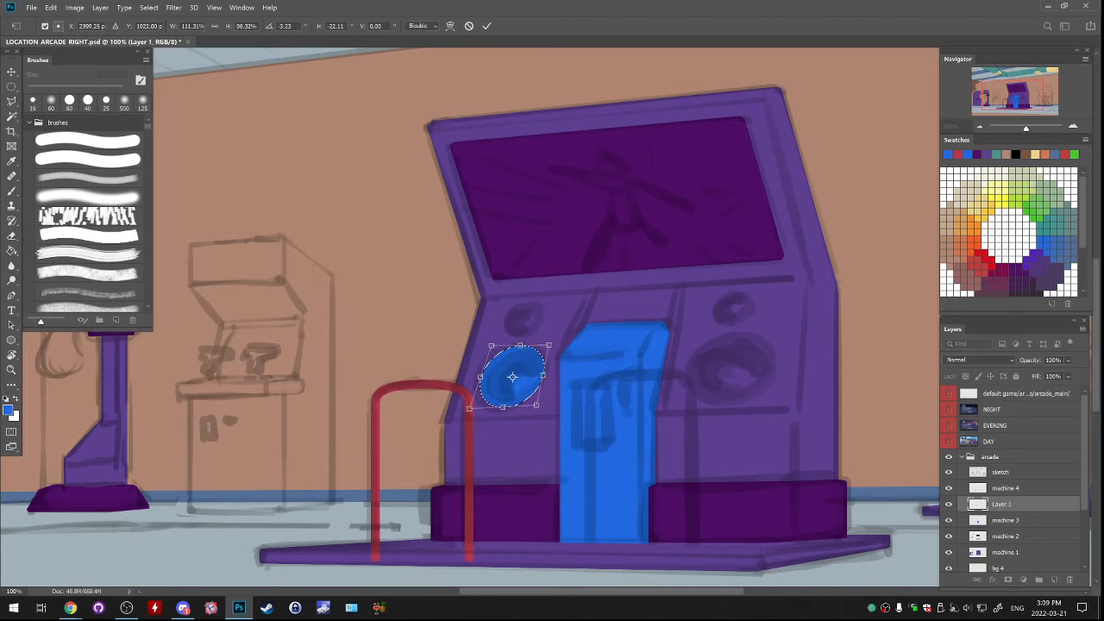
key(Return)
key(g)
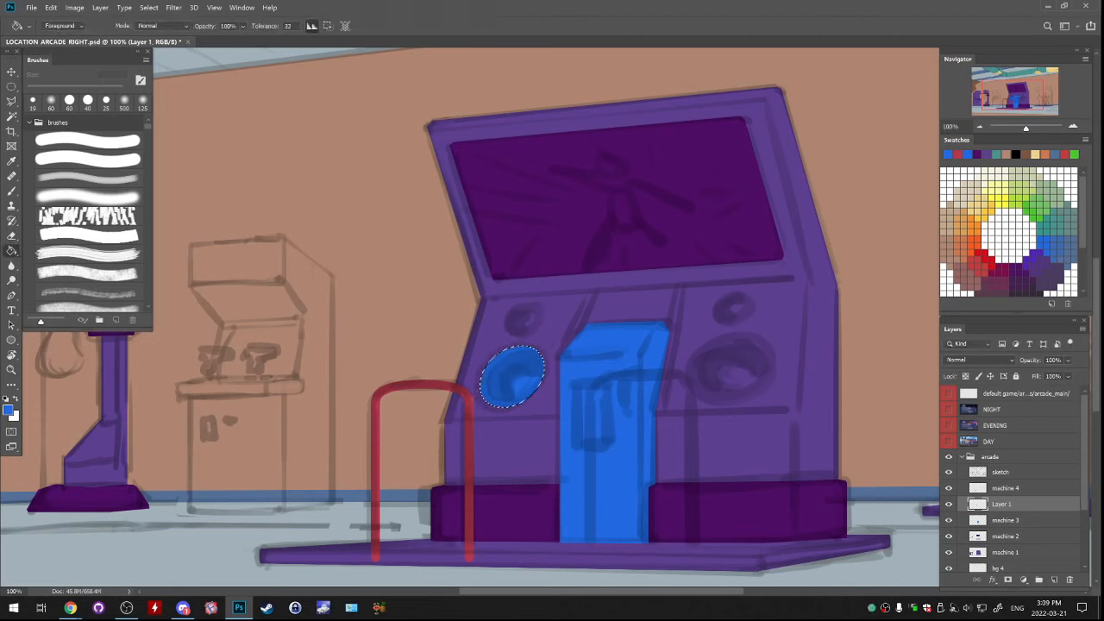
Duplicate the blue speaker ellipse onto a new layer, shrink the copy, and place it as the small speaker above the large one
key(ctrl+j)
drag(545, 357, 579, 327)
key(ctrl+t)
key(ctrl+z)
key(Return)
key(g)
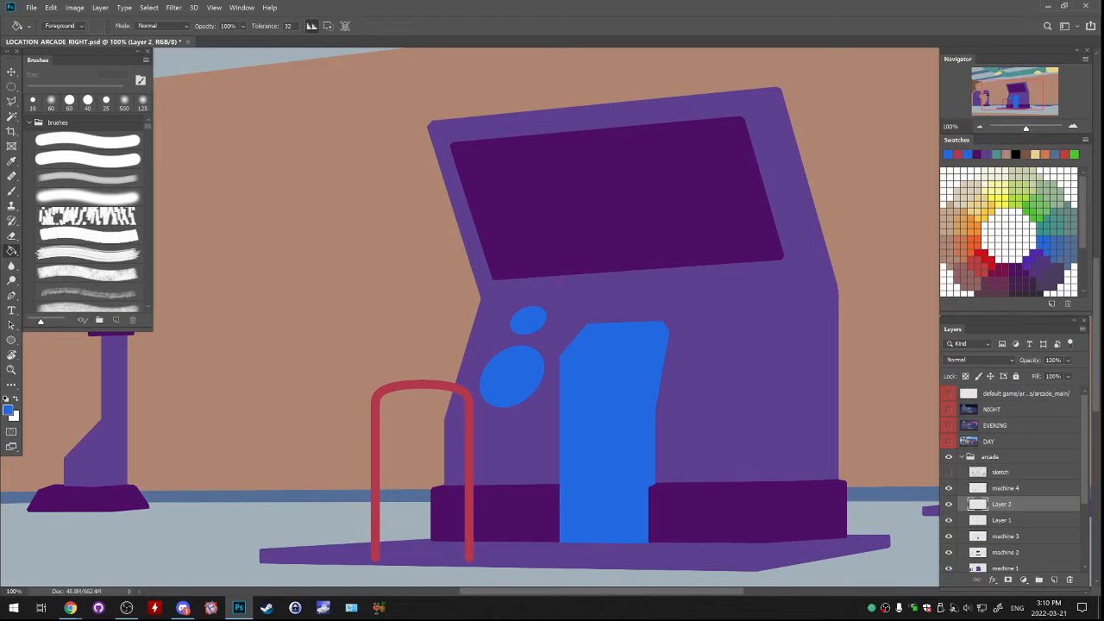
Merge the two blue speaker layers down into machine 3 and rename the machine 4 layer to machine 5
key(ctrl+e)
key(ctrl+e)
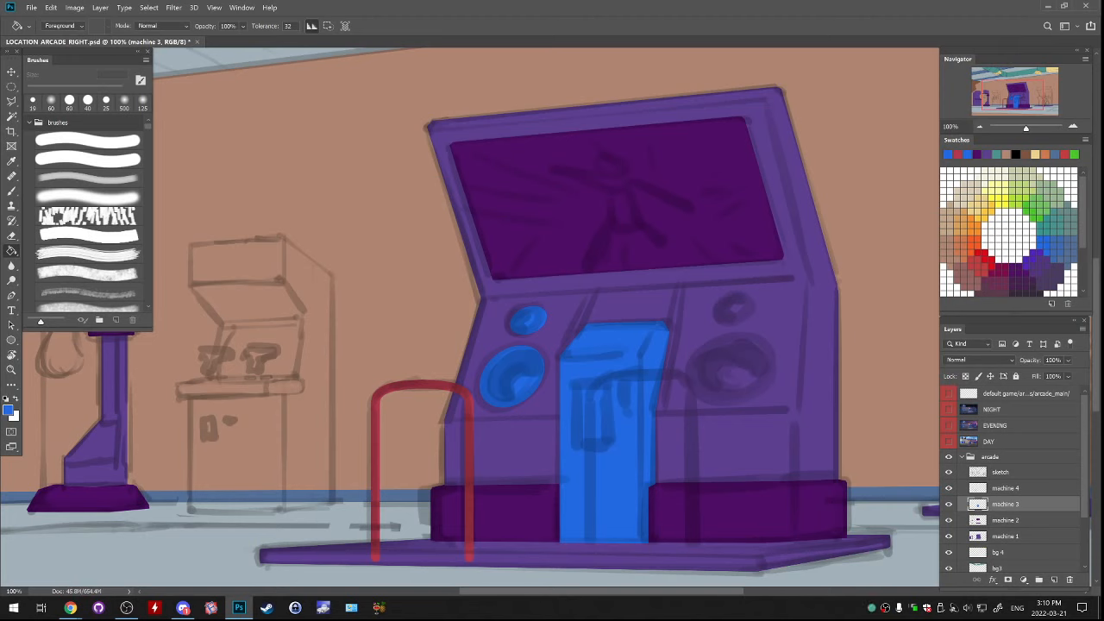
drag(466, 345, 628, 319)
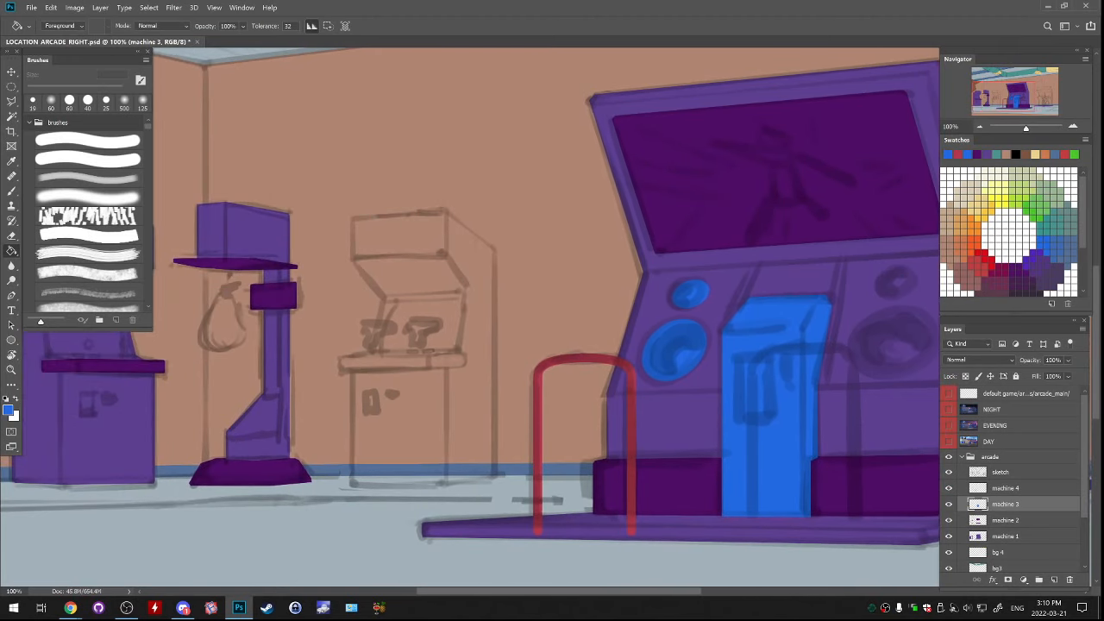
click(1005, 487)
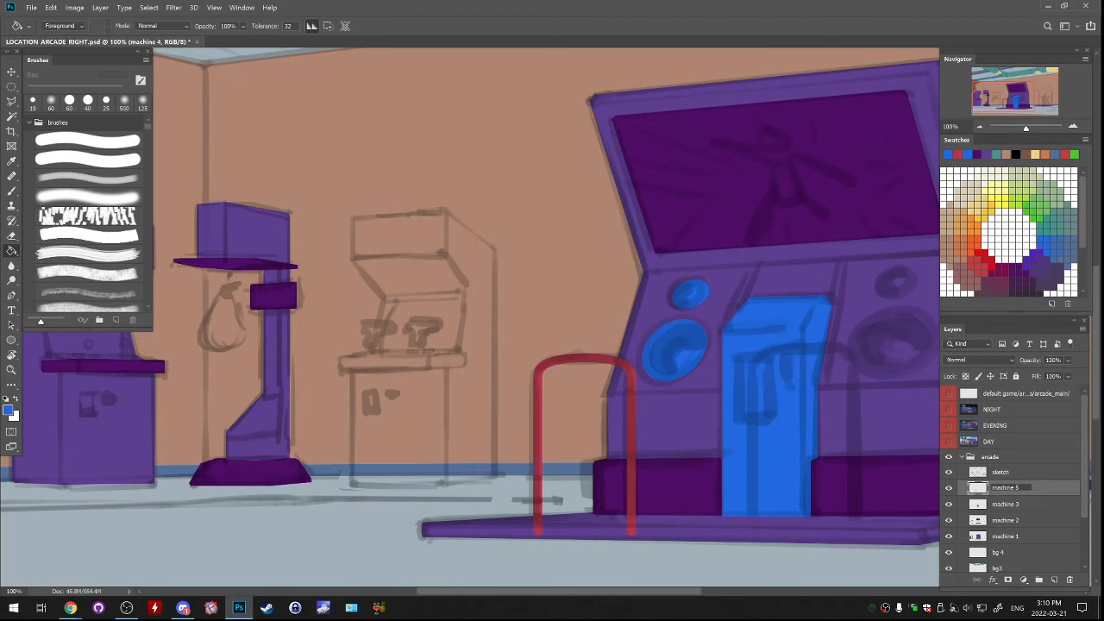
key(Return)
On the machine 2 layer, sample the dark purple and outline the leftmost cabinet's screen with a polygonal lasso selection
drag(483, 328, 682, 312)
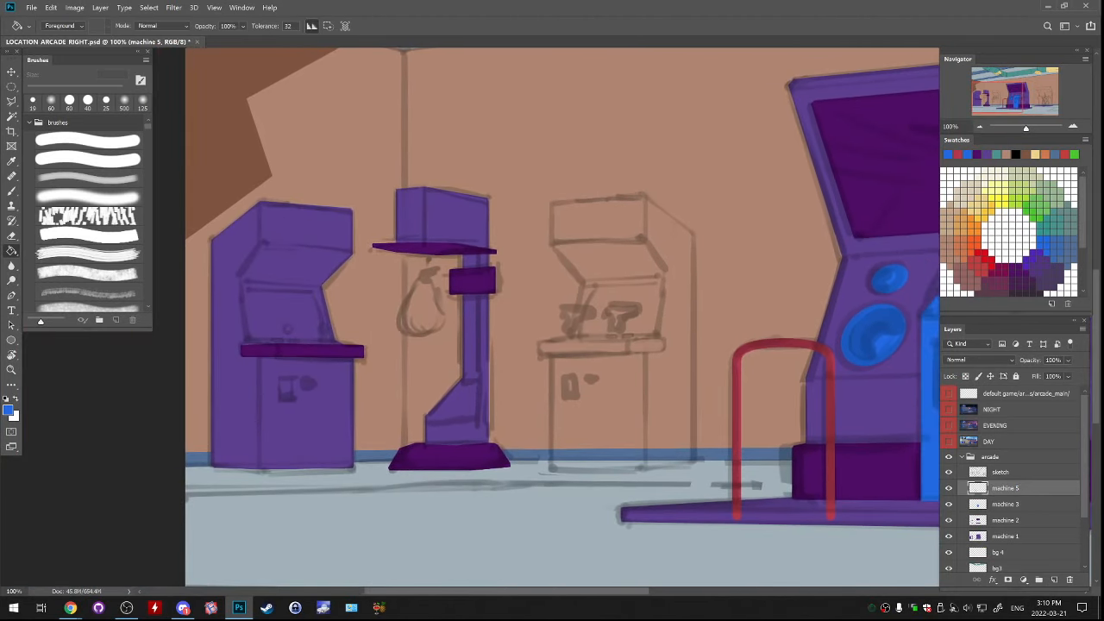
click(948, 521)
click(1006, 520)
key(b)
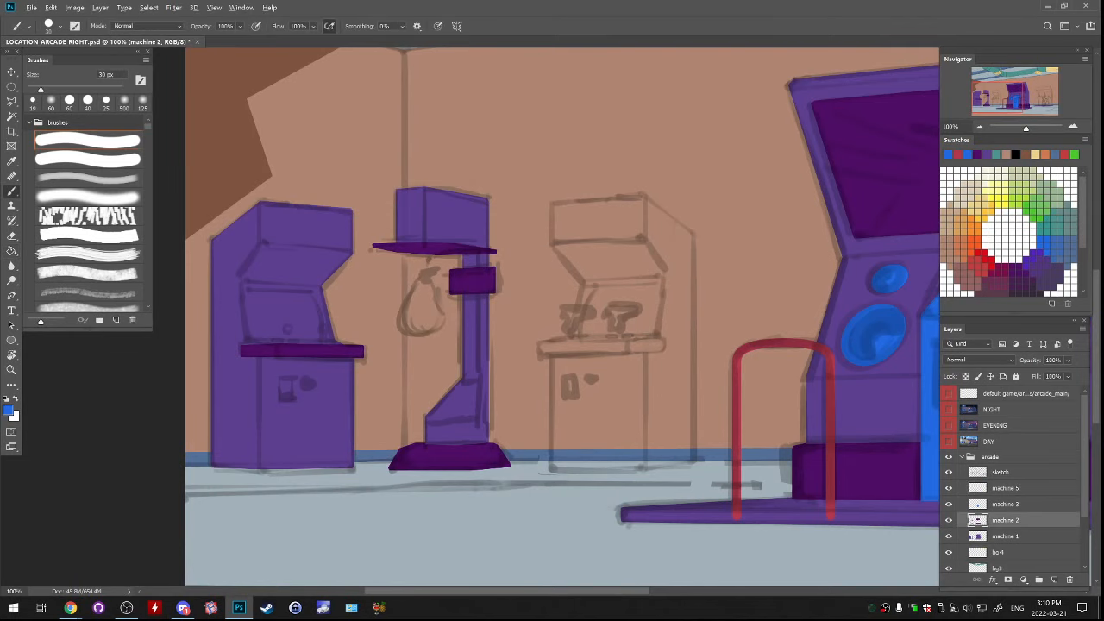
alt+click(856, 472)
key(l)
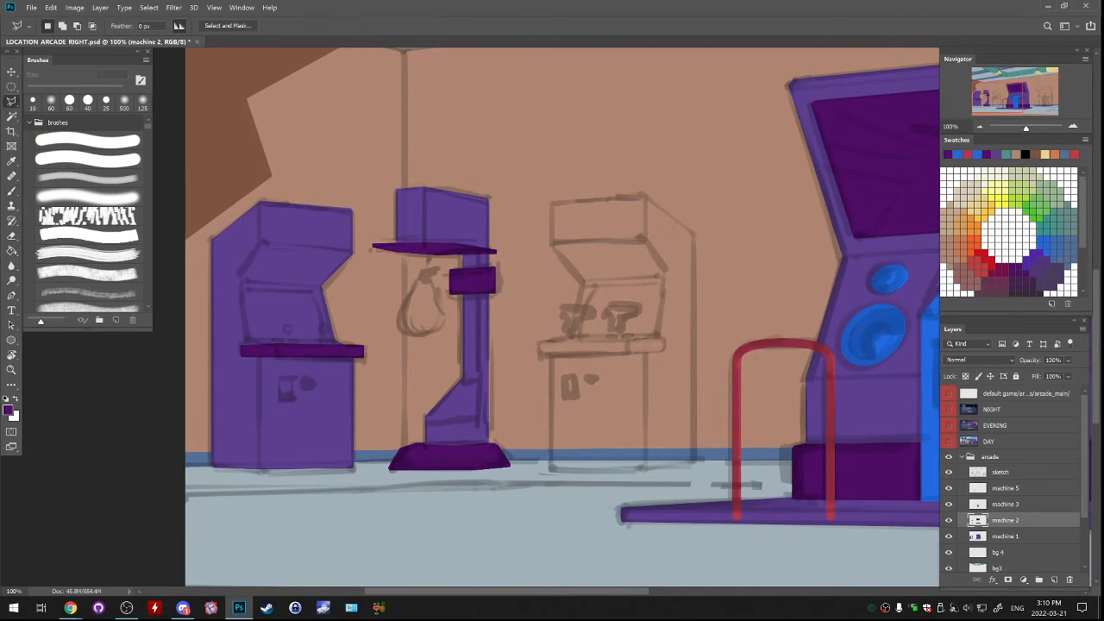
scroll(285, 345, up, 5)
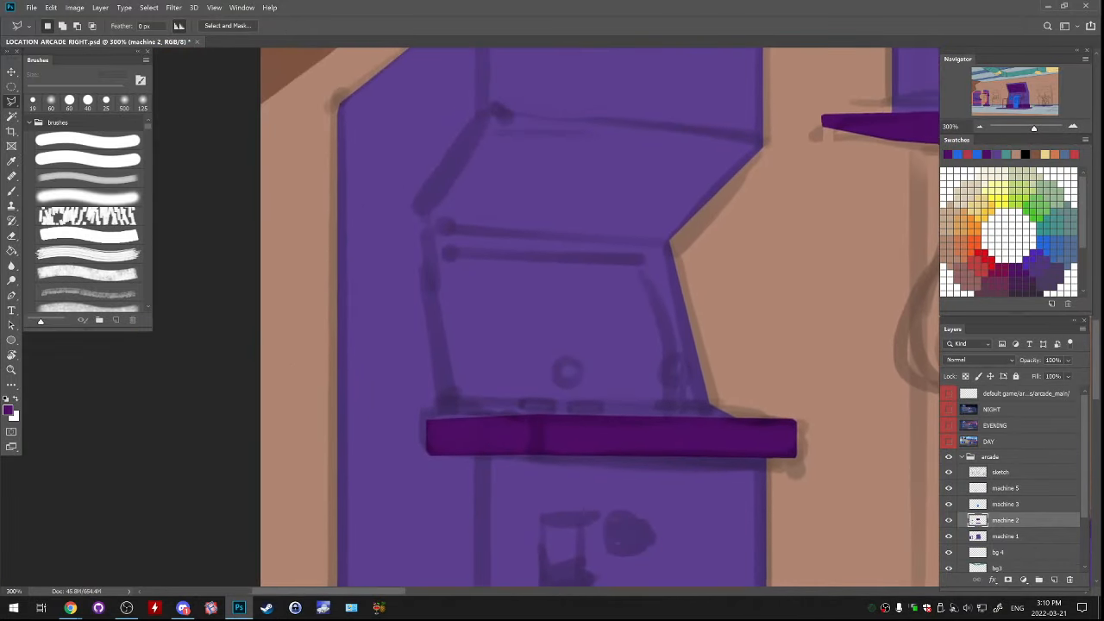
drag(570, 345, 568, 338)
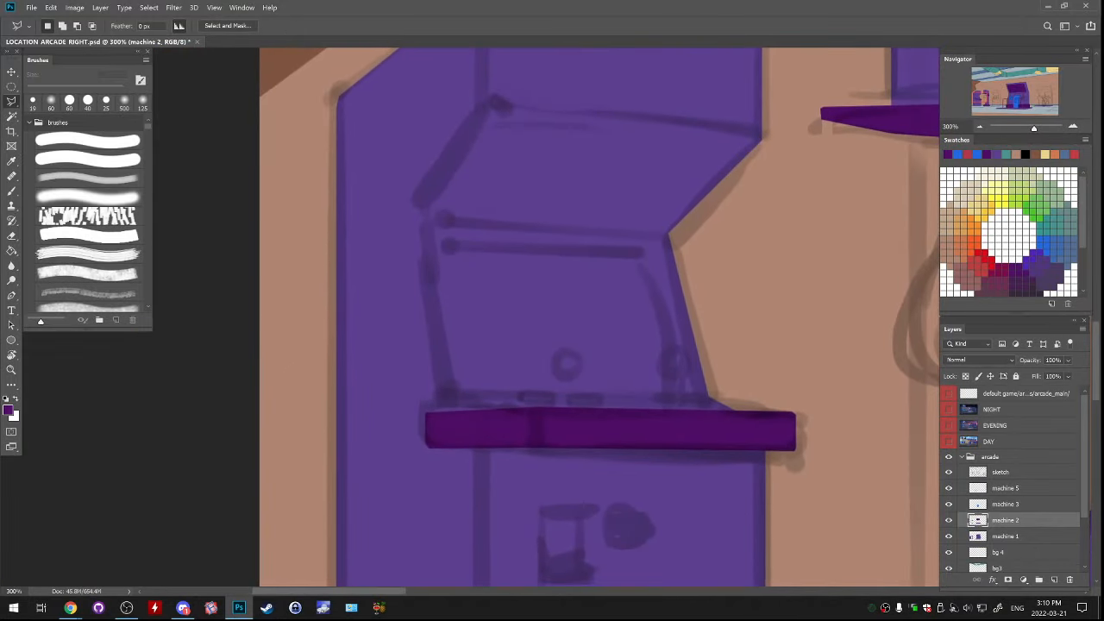
click(456, 393)
click(437, 245)
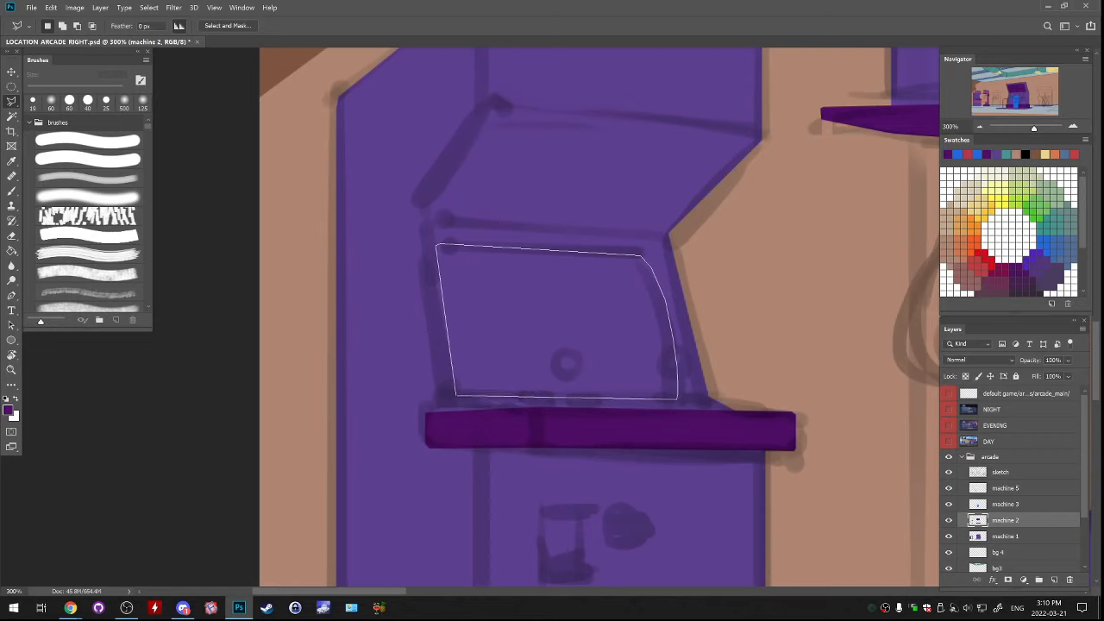
click(456, 396)
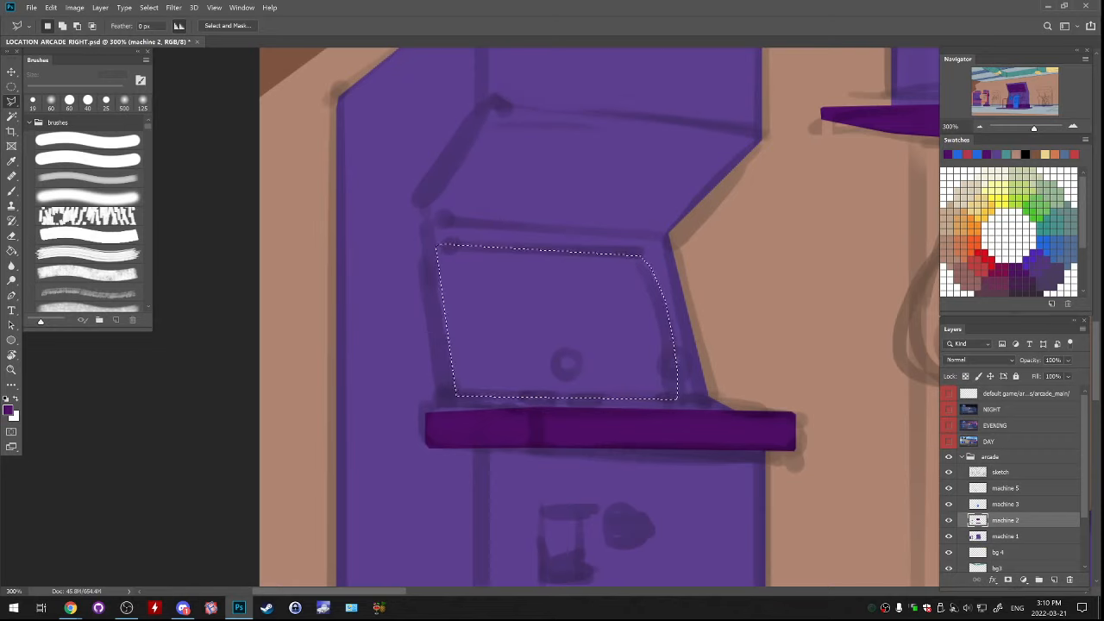
Try filling the selected cabinet screen with dark purple on the machine 2 layer, and undo the fill
key(g)
click(543, 332)
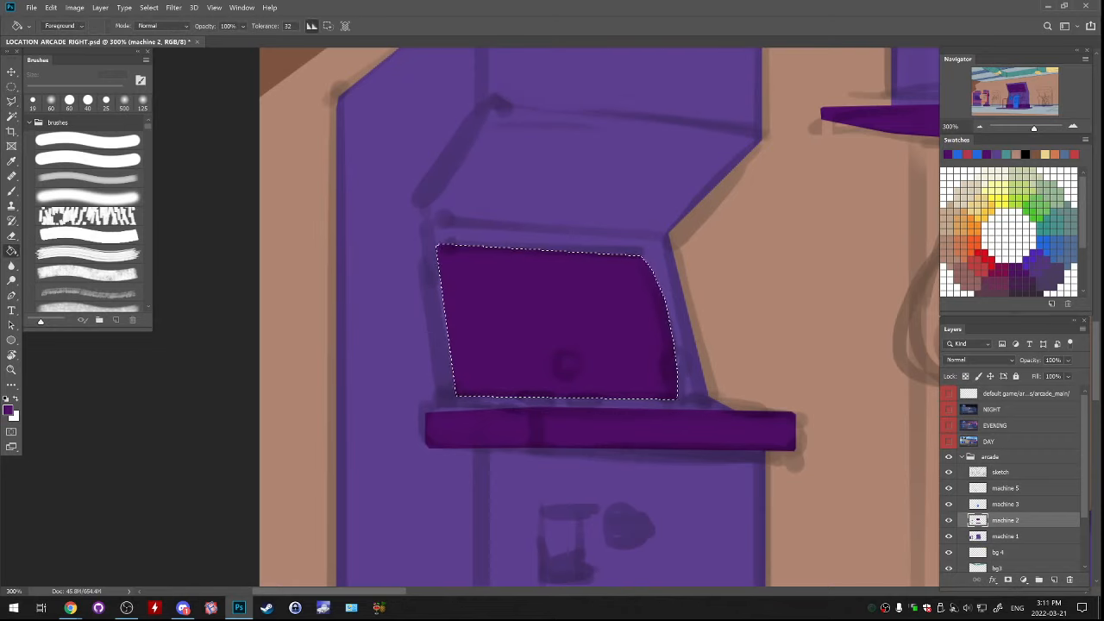
key(ctrl+z)
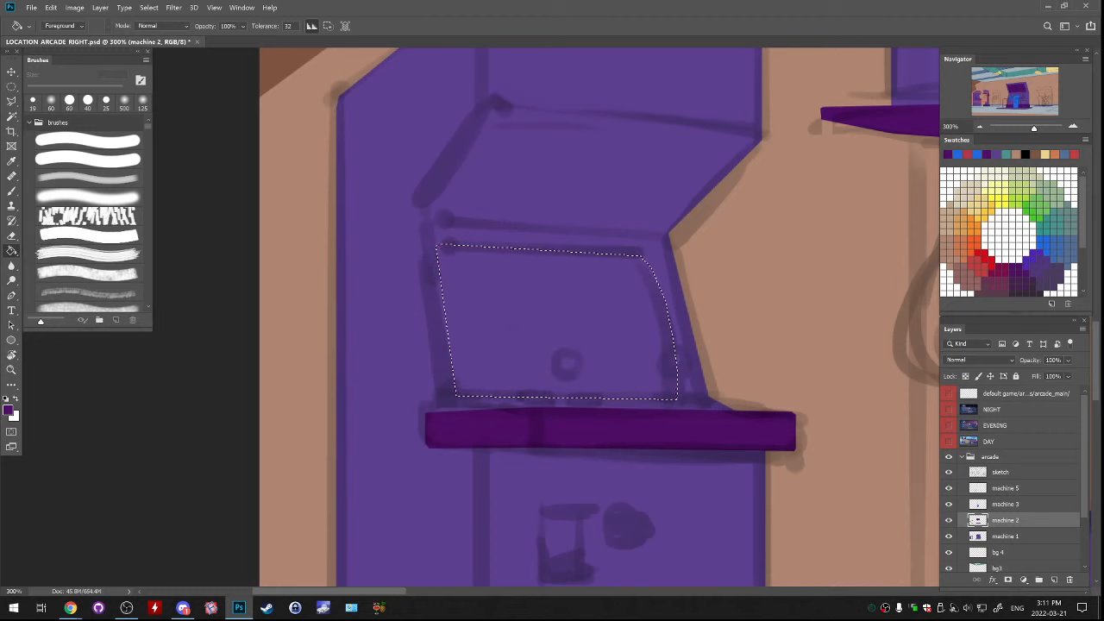
Sample the large machine's blue, fill the selected cabinet screen with it on the machine 3 layer, and deselect
click(1006, 504)
drag(759, 345, 227, 272)
drag(776, 259, 164, 406)
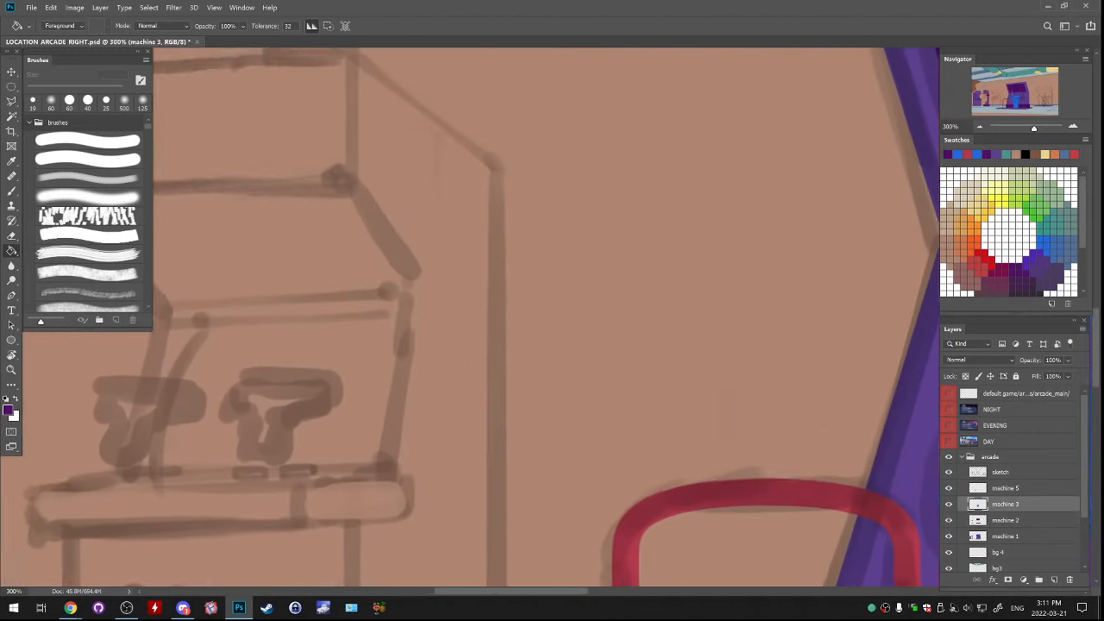
drag(734, 345, 296, 328)
drag(552, 327, 480, 294)
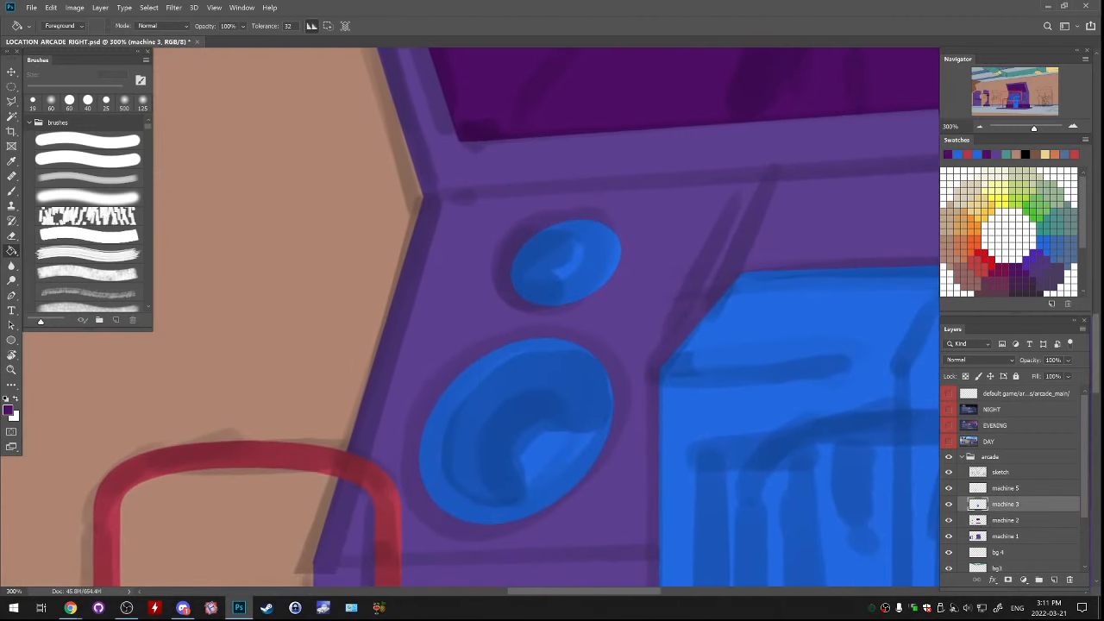
click(948, 504)
alt+click(741, 326)
drag(432, 328, 733, 291)
drag(190, 320, 871, 334)
drag(259, 259, 515, 382)
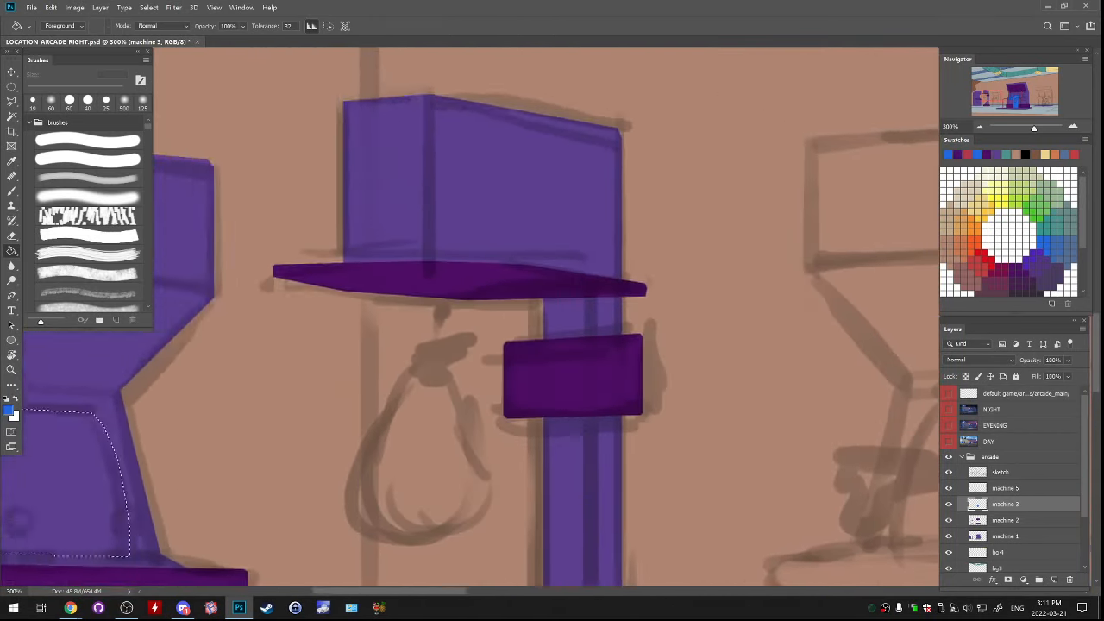
drag(216, 396, 836, 215)
click(614, 298)
key(ctrl+d)
drag(614, 297, 589, 411)
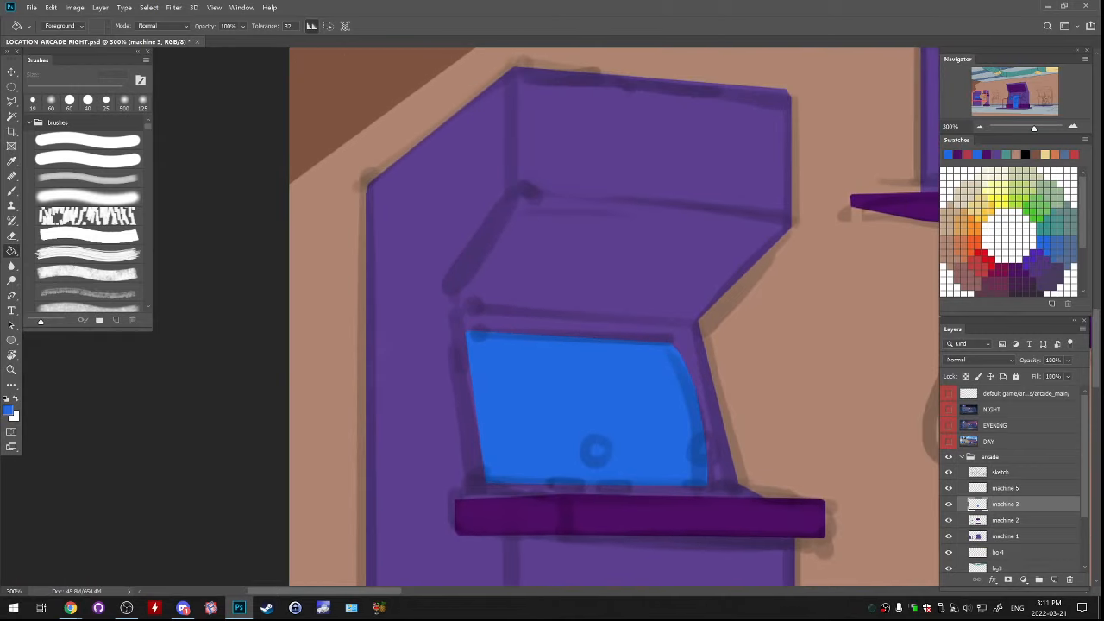
Hide the sketch layer and outline the sign panel at the top of the leftmost cabinet with a polygonal lasso selection
key(l)
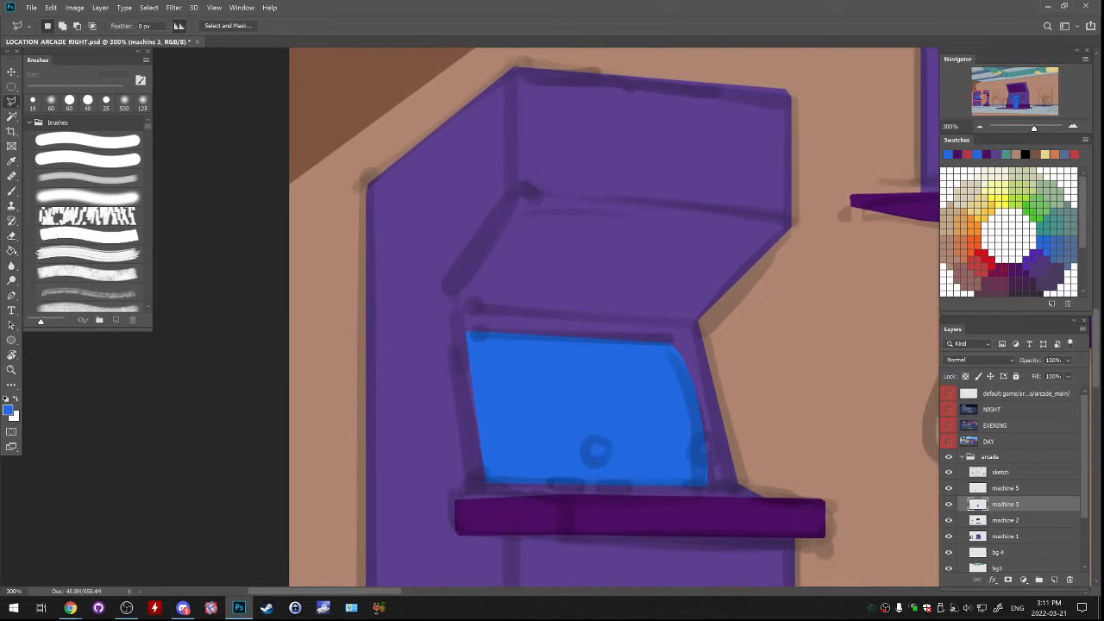
click(1000, 520)
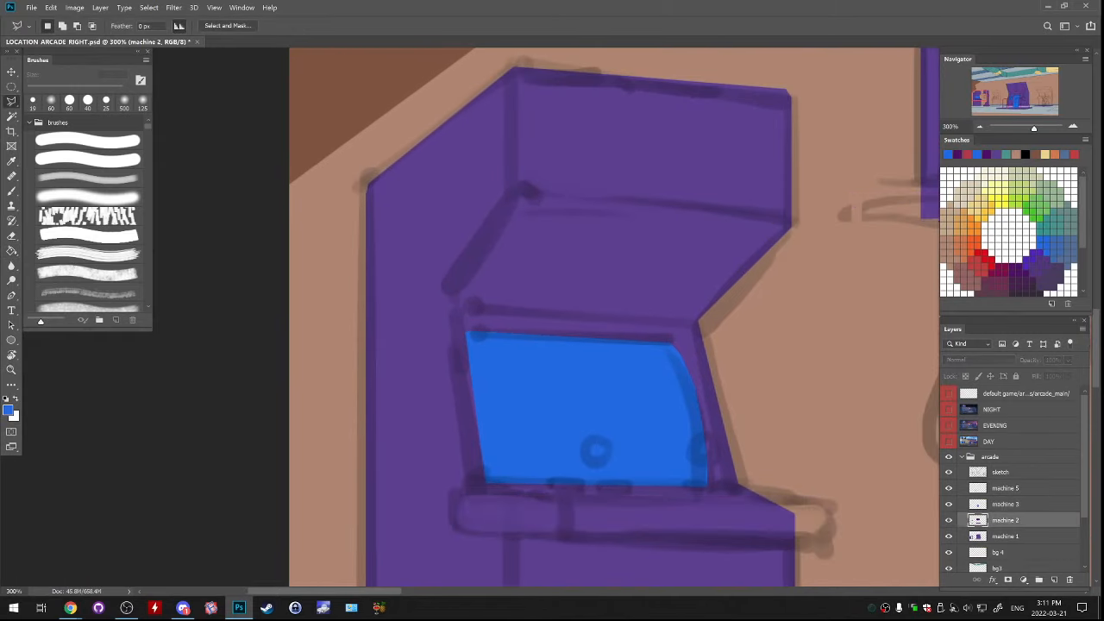
click(975, 535)
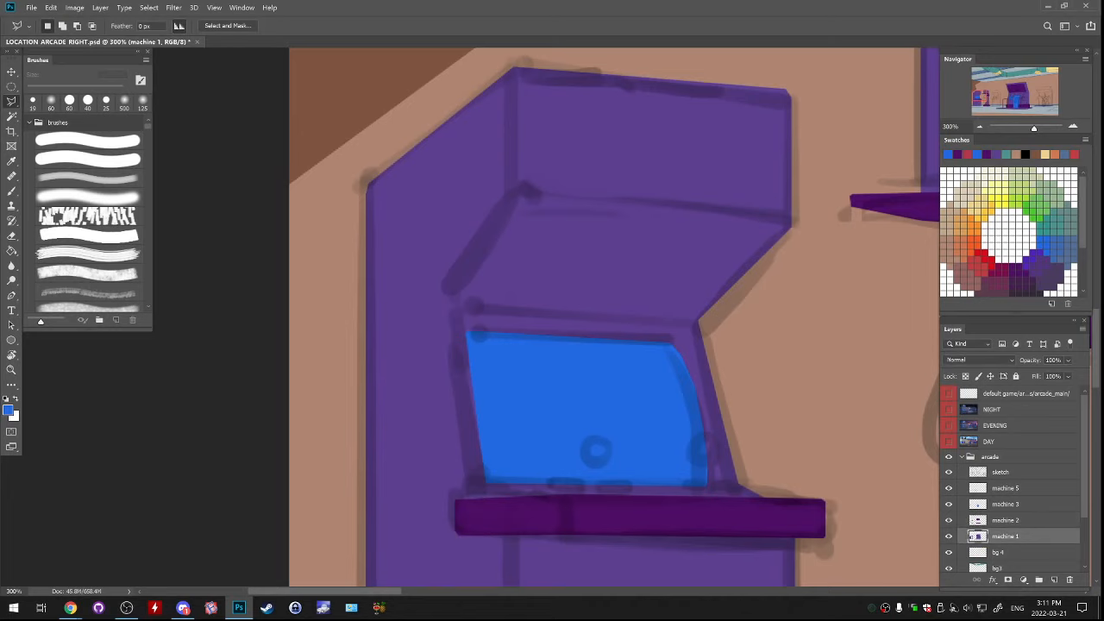
click(948, 472)
click(949, 472)
click(949, 472)
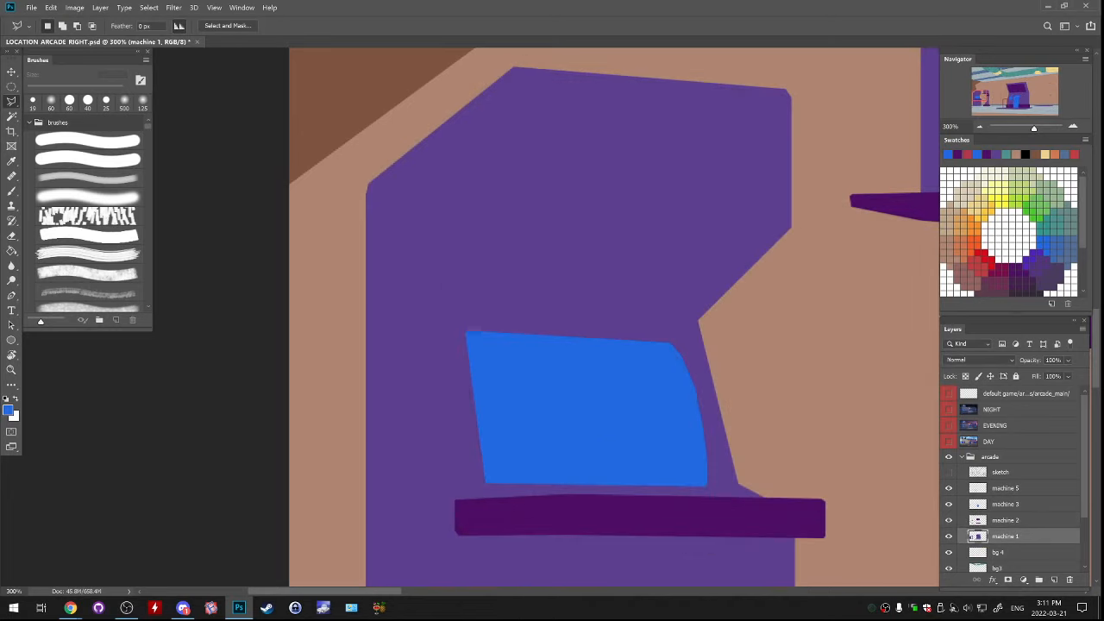
click(525, 79)
click(778, 101)
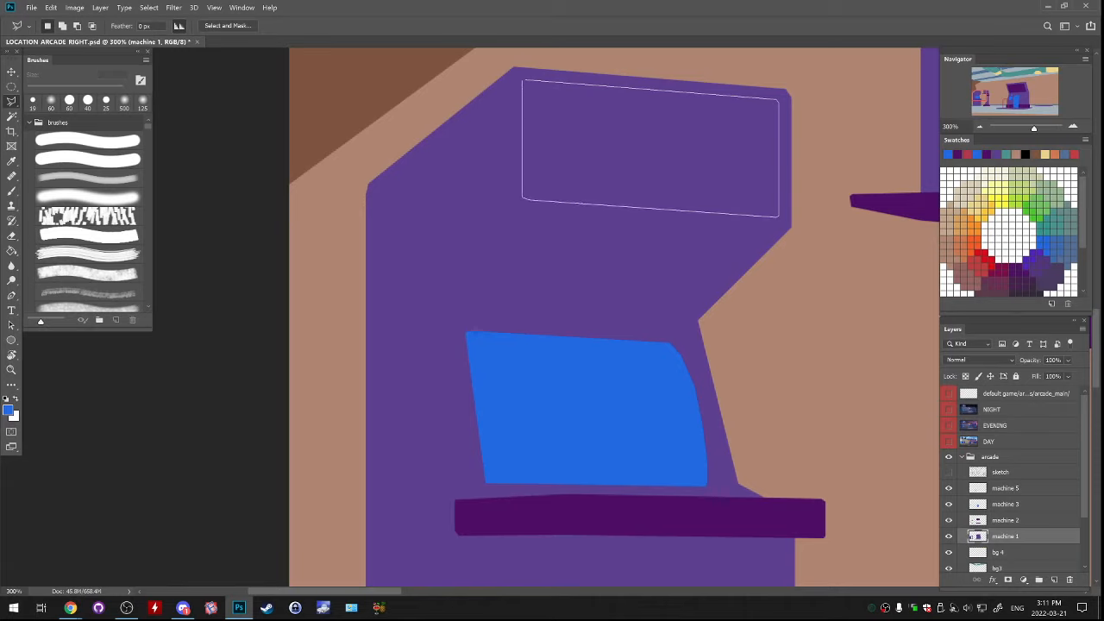
click(523, 80)
key(ctrl+minus)
key(ctrl+minus)
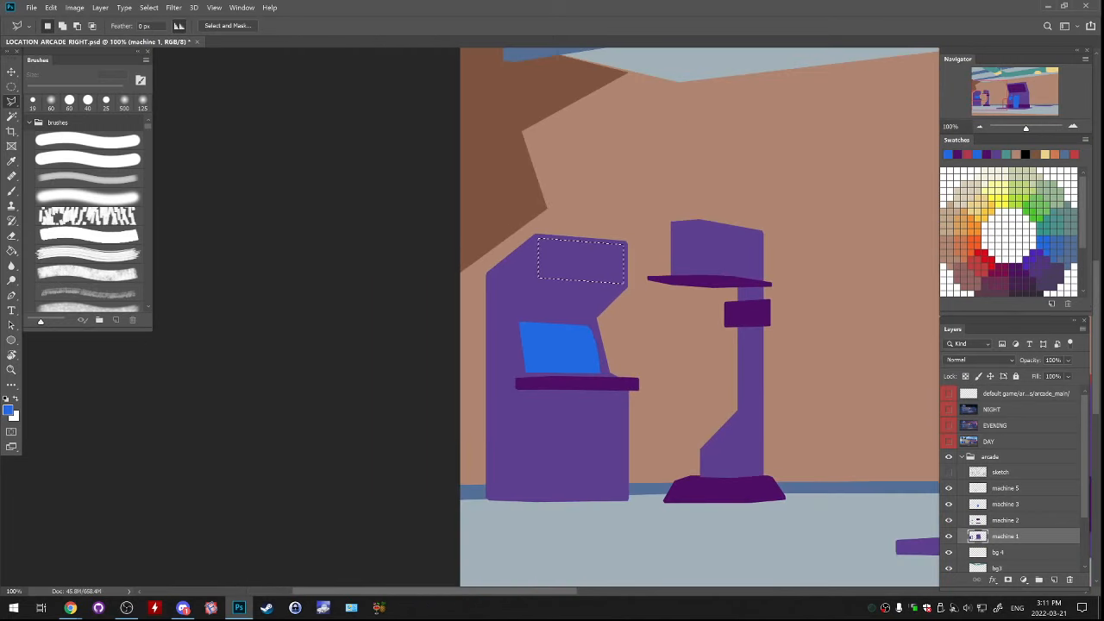
Try filling the selected sign panel with blue on the machine 1 layer, and undo the fill
key(g)
click(581, 262)
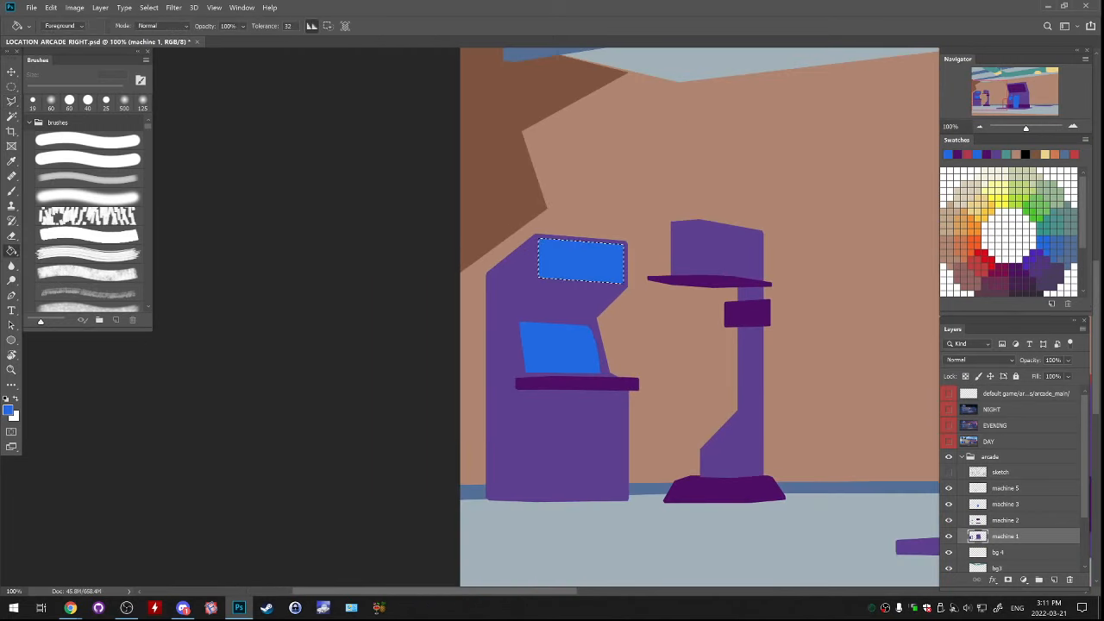
key(ctrl+z)
Sample dark purple from the cabinet's shelf, fill the selected sign panel with it on the machine 2 layer, and deselect
alt+click(577, 383)
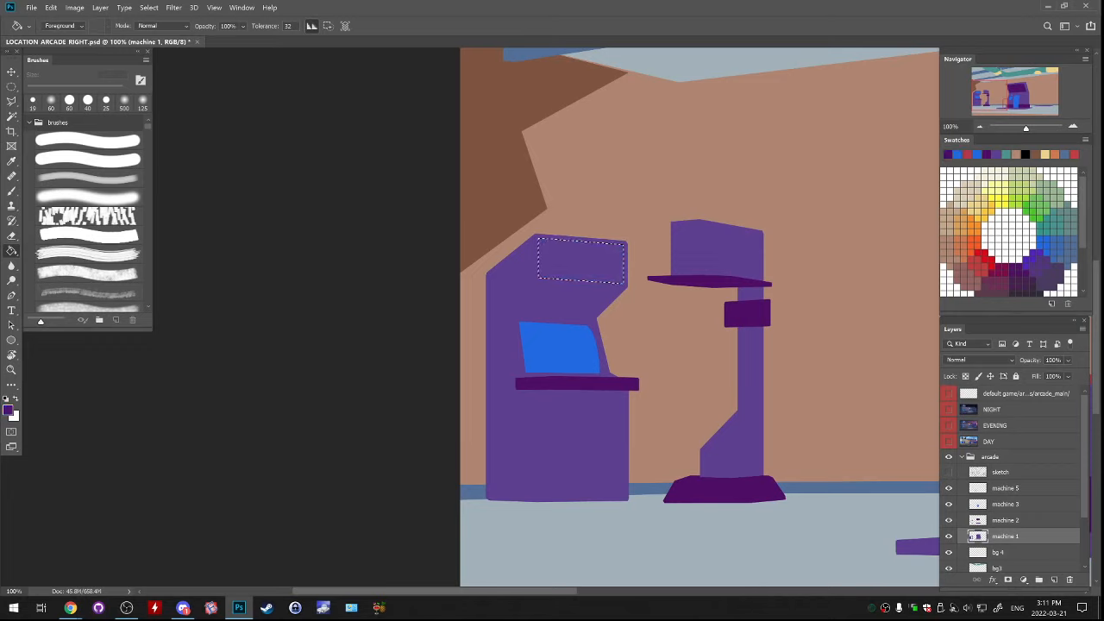
click(581, 261)
key(ctrl+d)
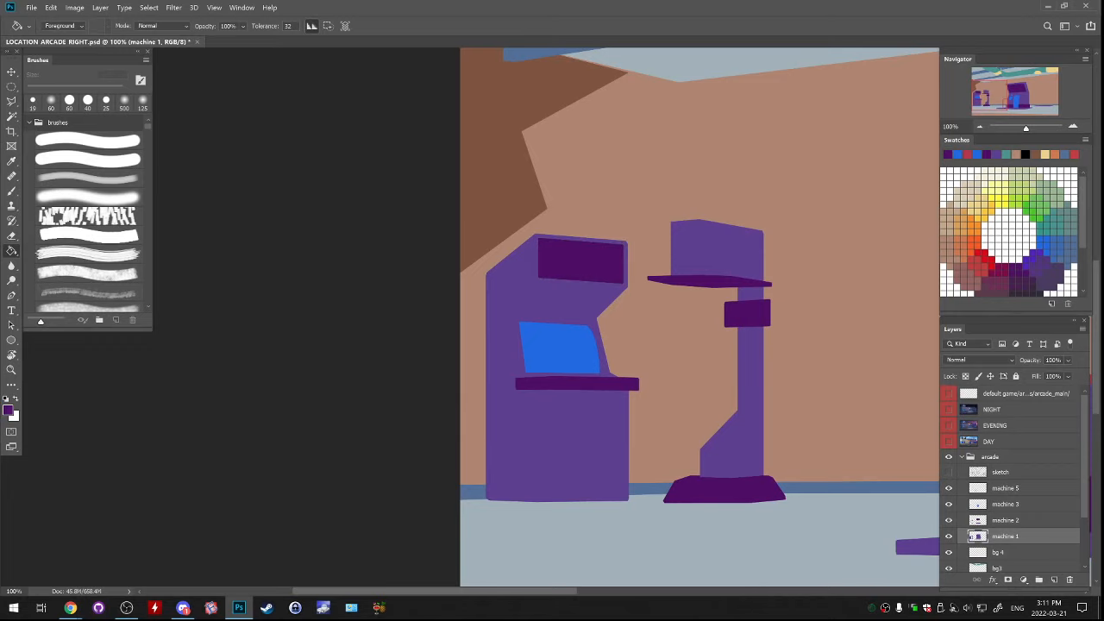
key(ctrl+z)
key(ctrl+z)
key(alt+bracketright)
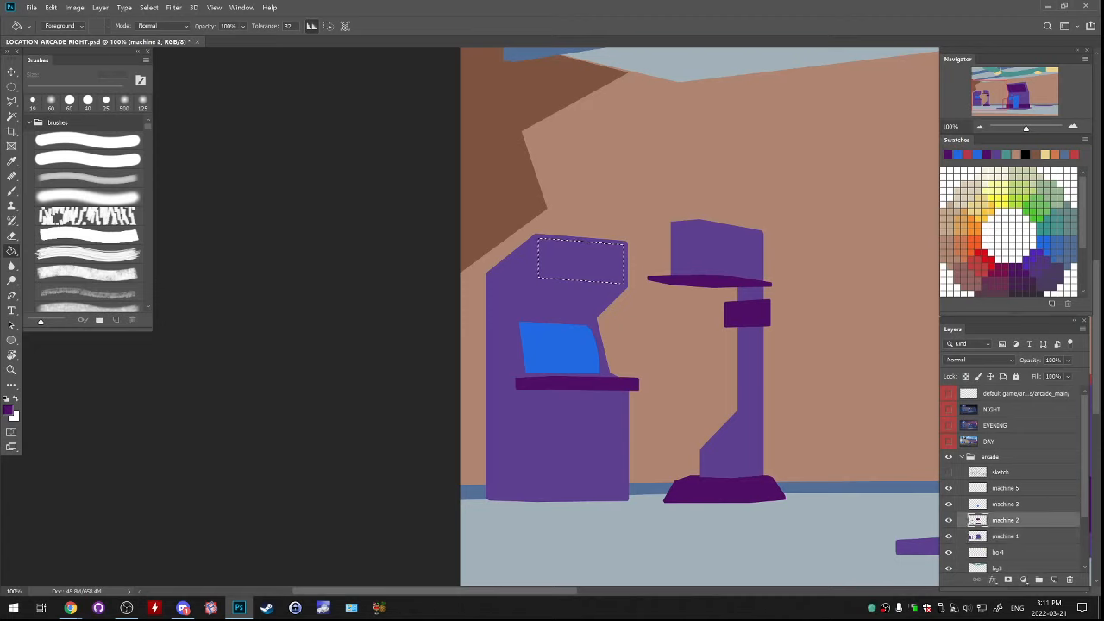
click(580, 261)
key(ctrl+d)
Check the colour blocking with the machine 2 and sketch layers off and on, leaving both visible
click(949, 520)
click(948, 520)
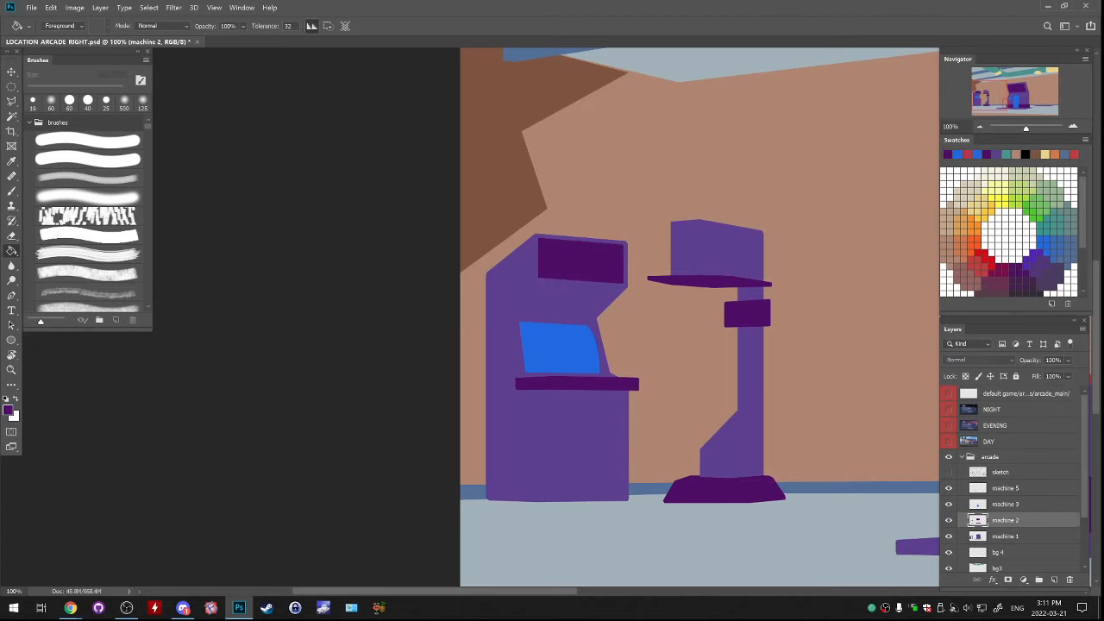
click(948, 520)
click(949, 520)
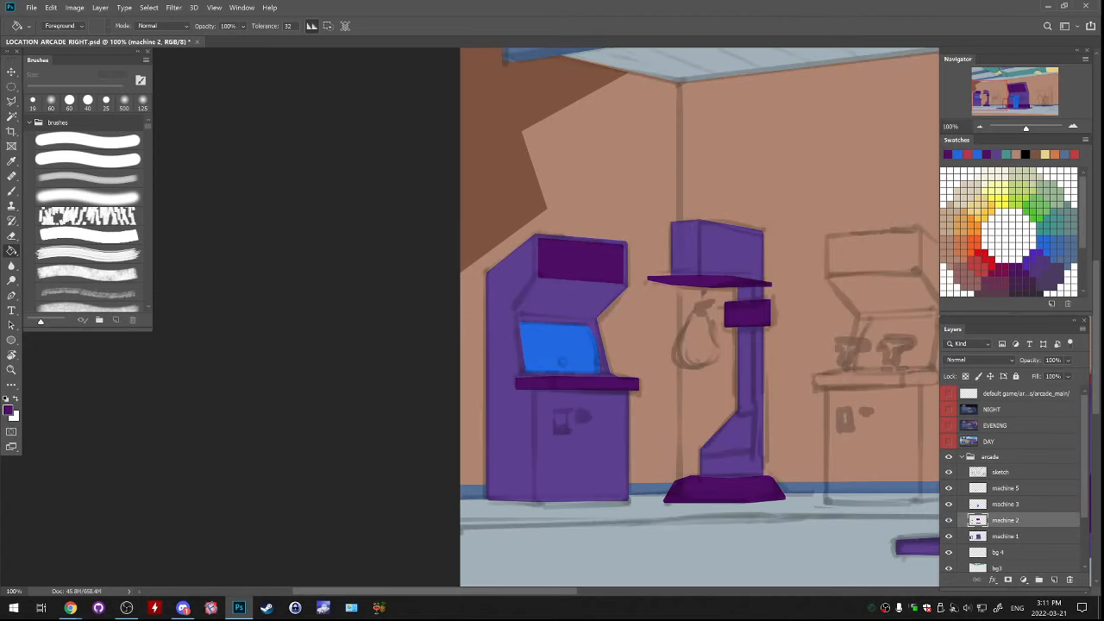
click(949, 472)
click(949, 472)
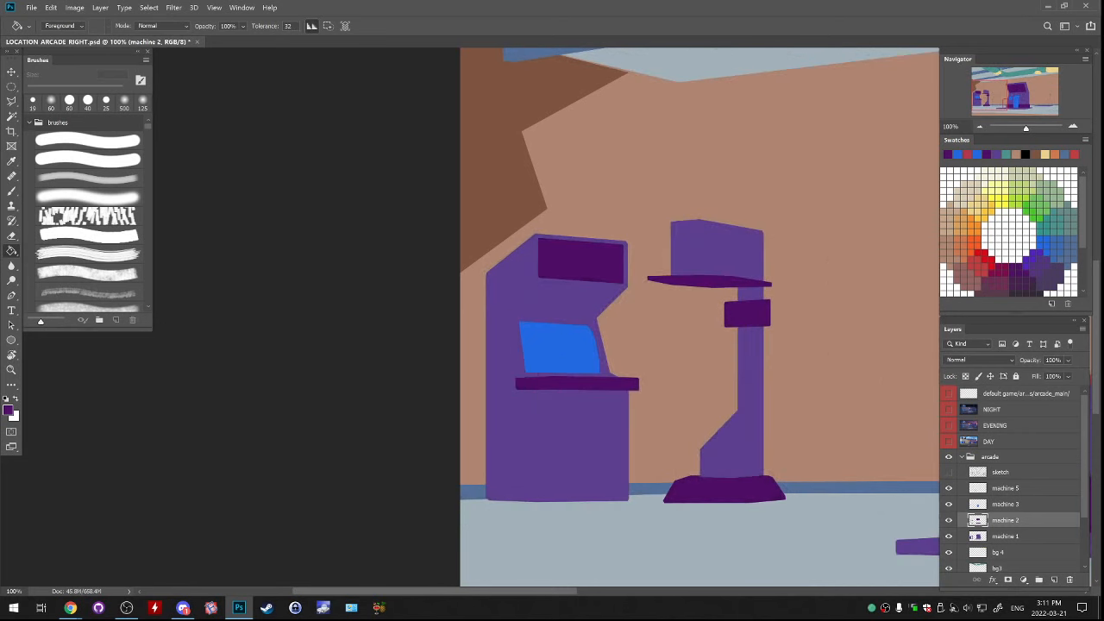
click(949, 472)
Trace the full silhouette of the sketched motorbike cabinet on the far right with a polygonal lasso selection
drag(828, 414, 188, 259)
drag(647, 259, 216, 420)
drag(517, 327, 614, 298)
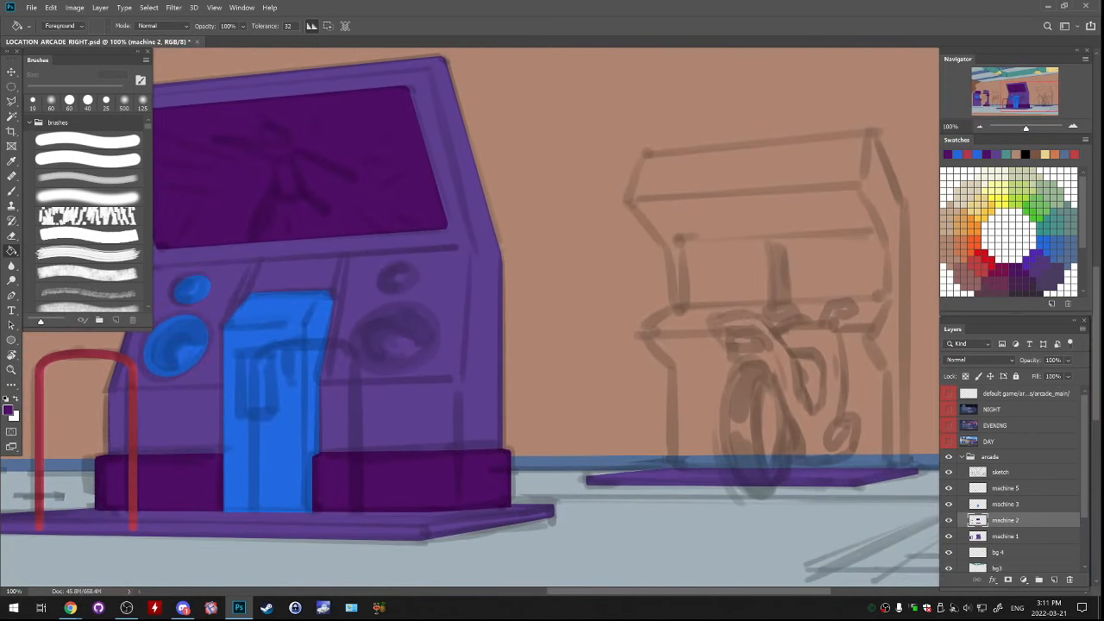
click(949, 520)
click(949, 520)
key(l)
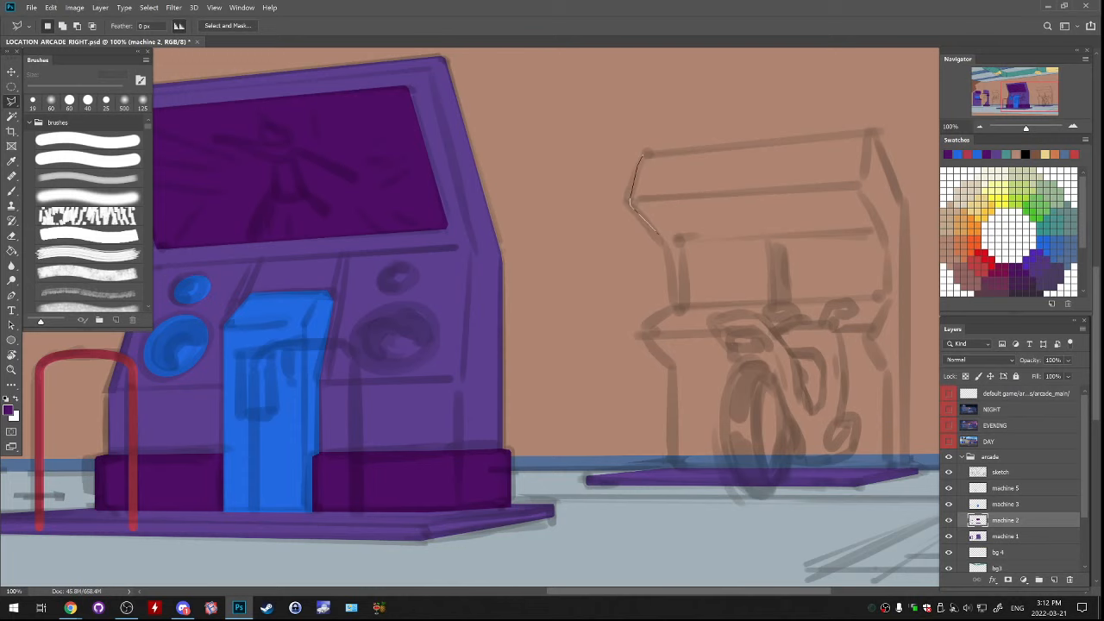
mouse_move(669, 248)
mouse_down()
mouse_move(675, 306)
mouse_move(643, 333)
mouse_move(675, 373)
mouse_move(673, 462)
mouse_move(876, 472)
mouse_up()
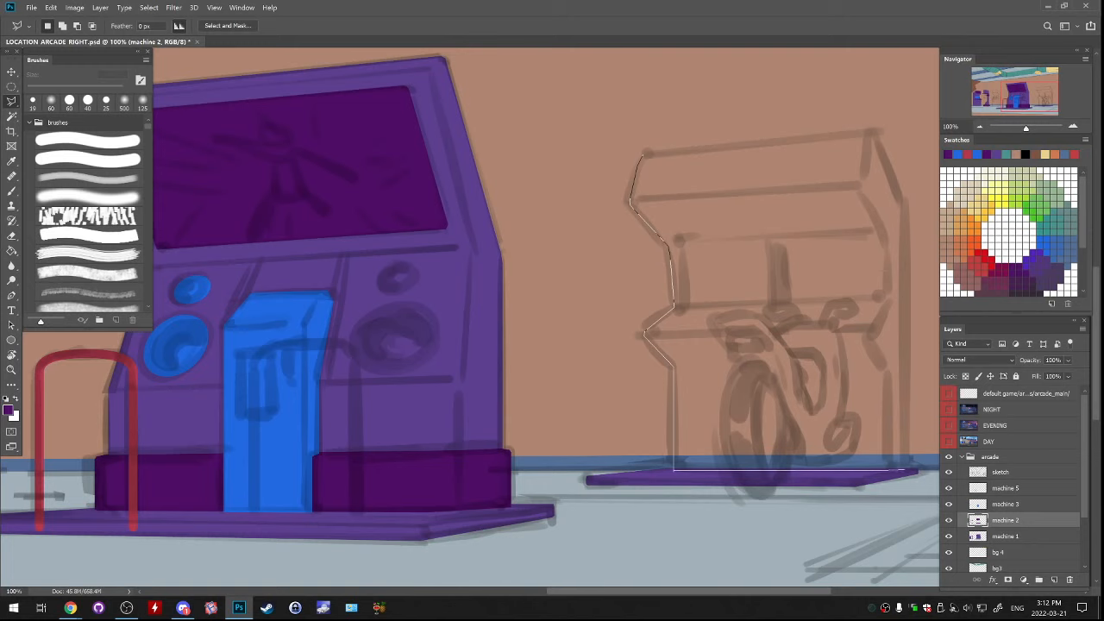
click(904, 470)
click(906, 205)
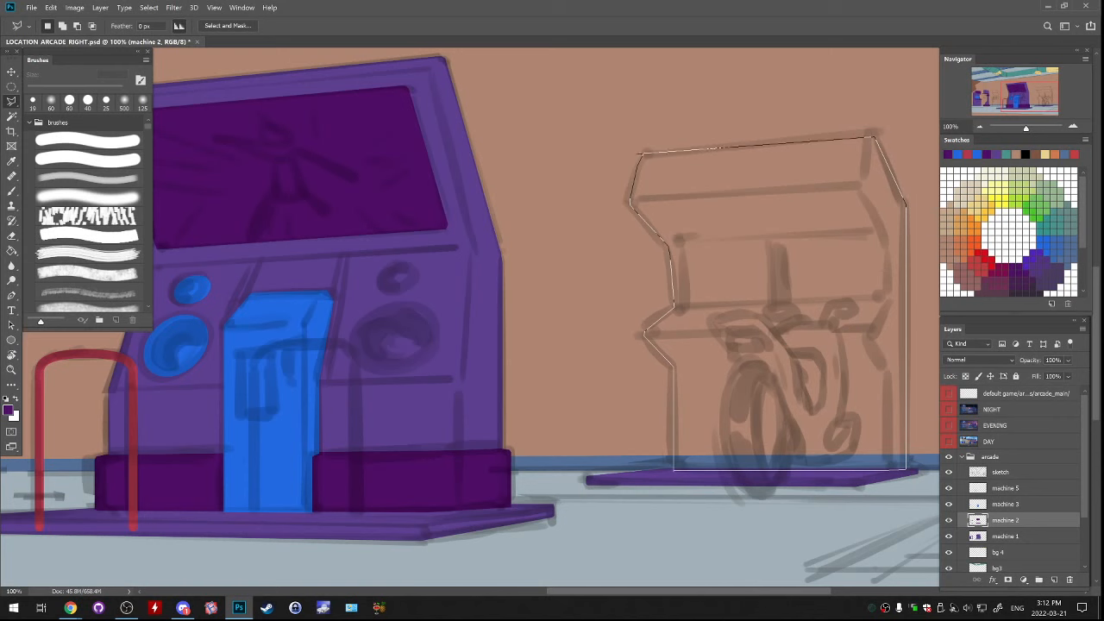
click(644, 155)
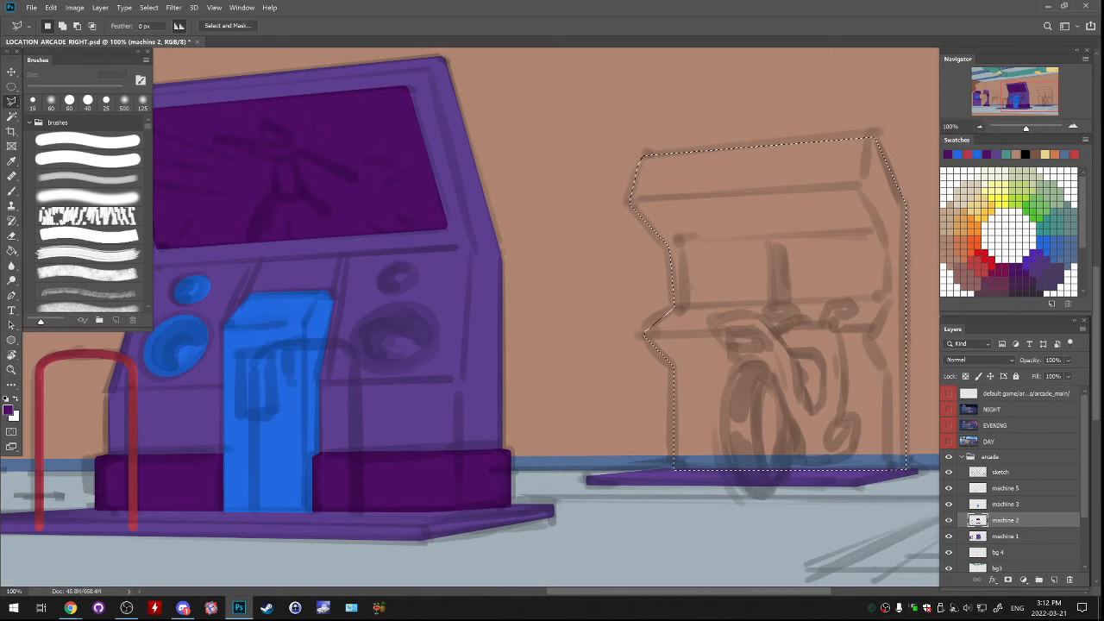
key(ctrl+minus)
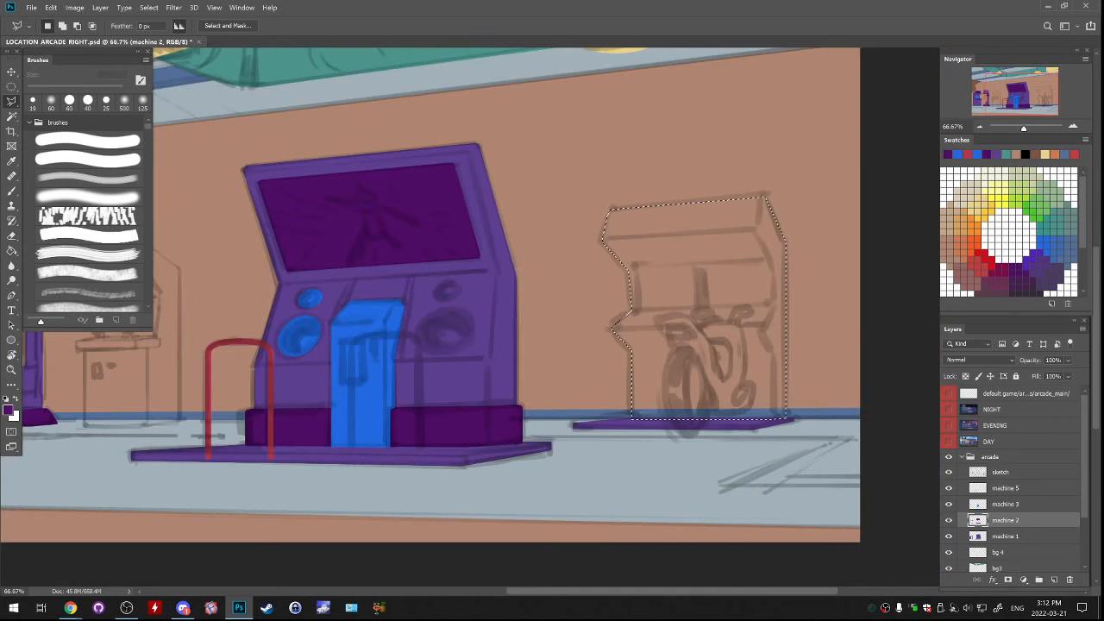
Subtract a strip along the upper edge of the motorbike cabinet selection with the polygonal lasso to straighten its outline
key(ctrl+plus)
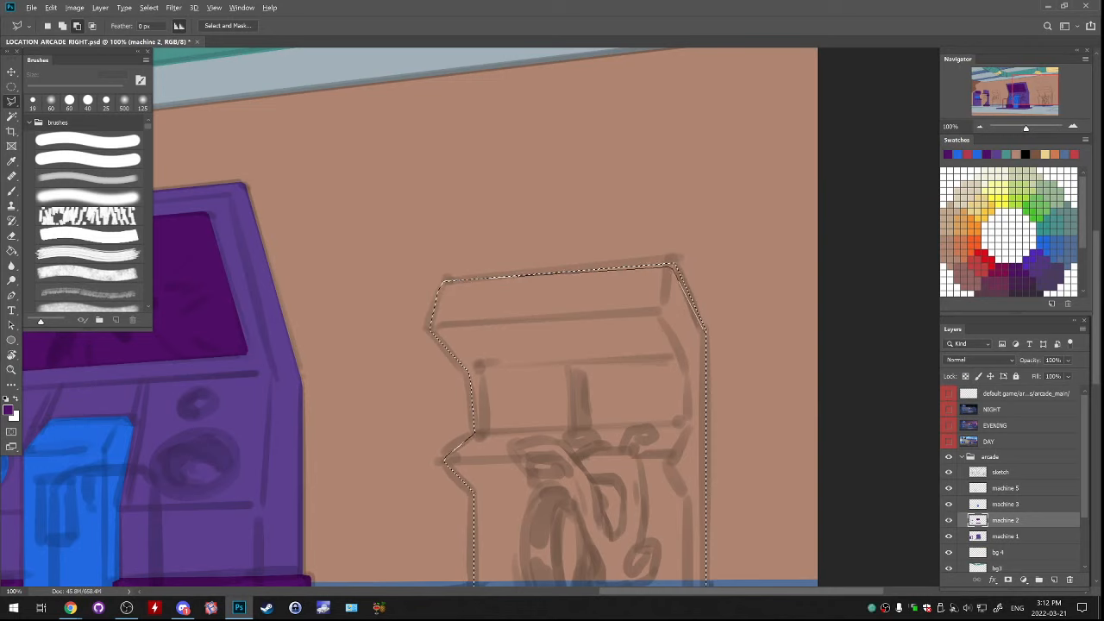
click(707, 333)
click(719, 333)
click(725, 253)
click(595, 183)
click(478, 212)
click(431, 242)
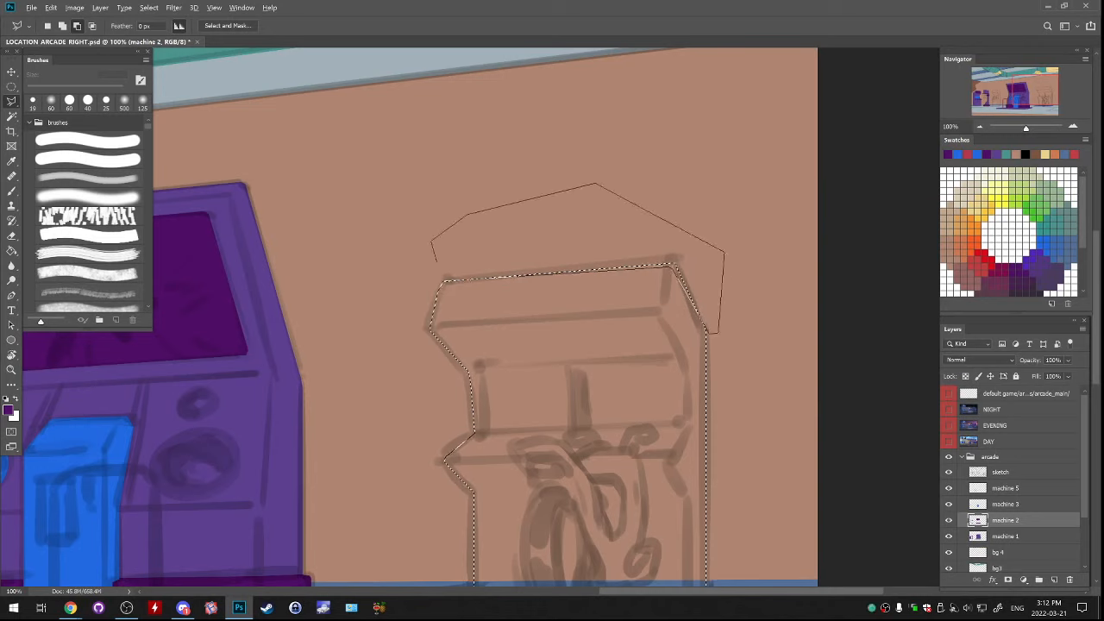
click(443, 281)
Fill the motorbike cabinet selection with dark purple on the machine 2 layer and deselect
key(g)
click(552, 379)
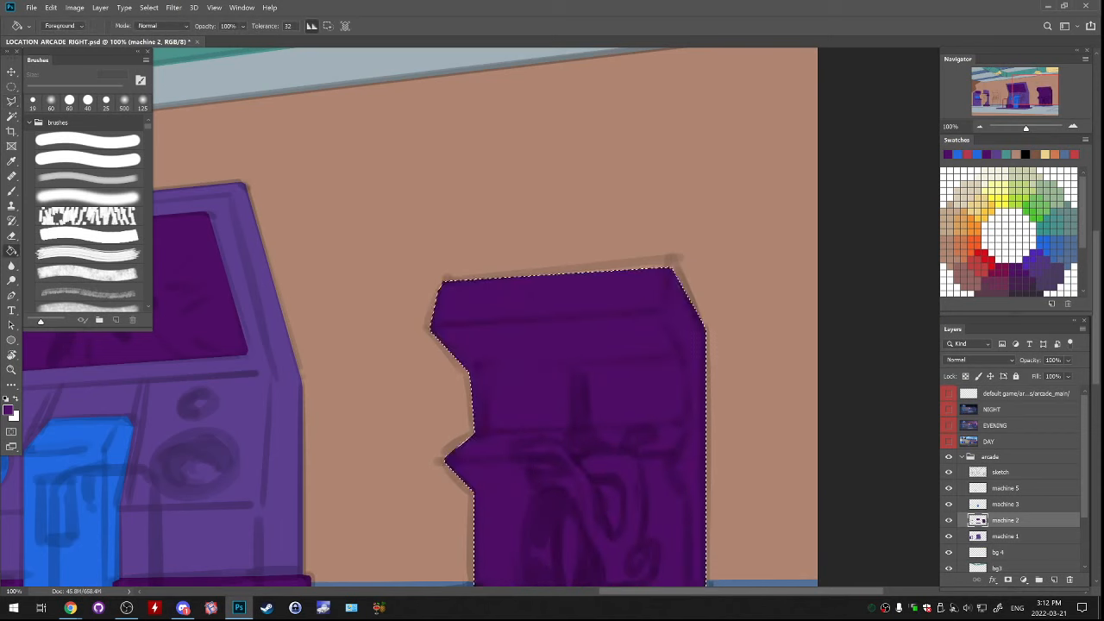
key(ctrl+d)
drag(552, 379, 620, 269)
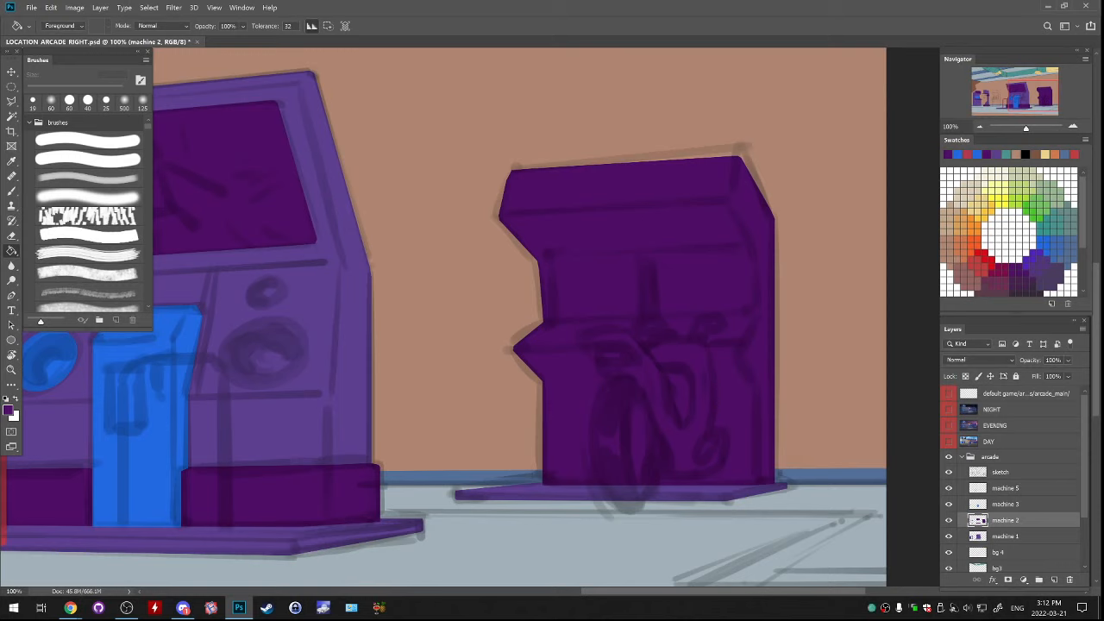
Check the motorbike cabinet's silhouette by switching the sketch and machine layers off and on
click(949, 472)
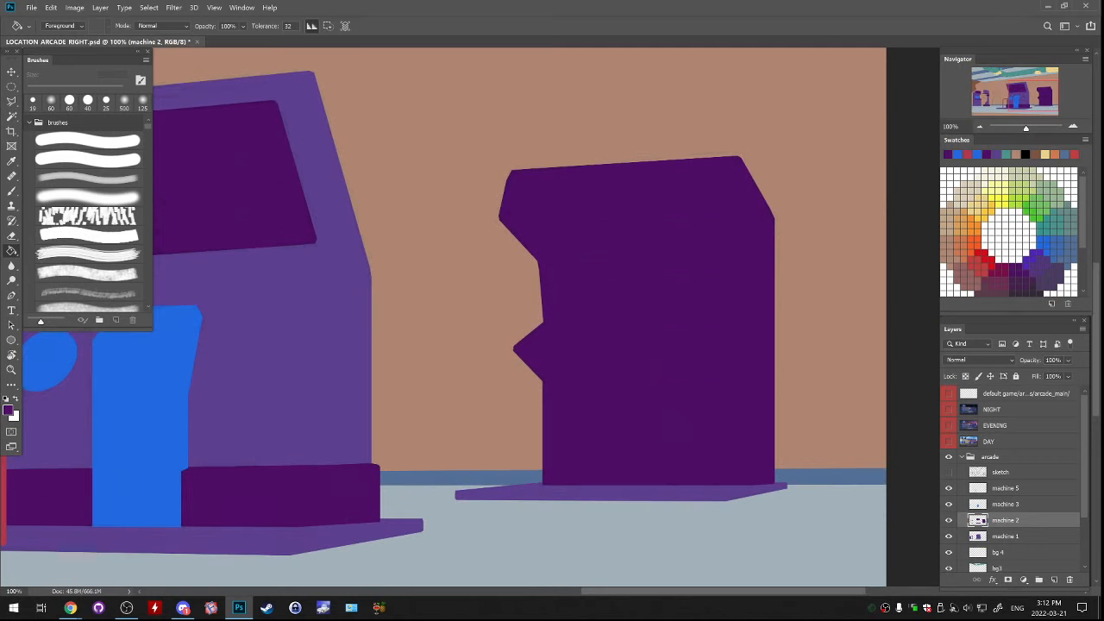
click(949, 472)
click(949, 520)
click(949, 520)
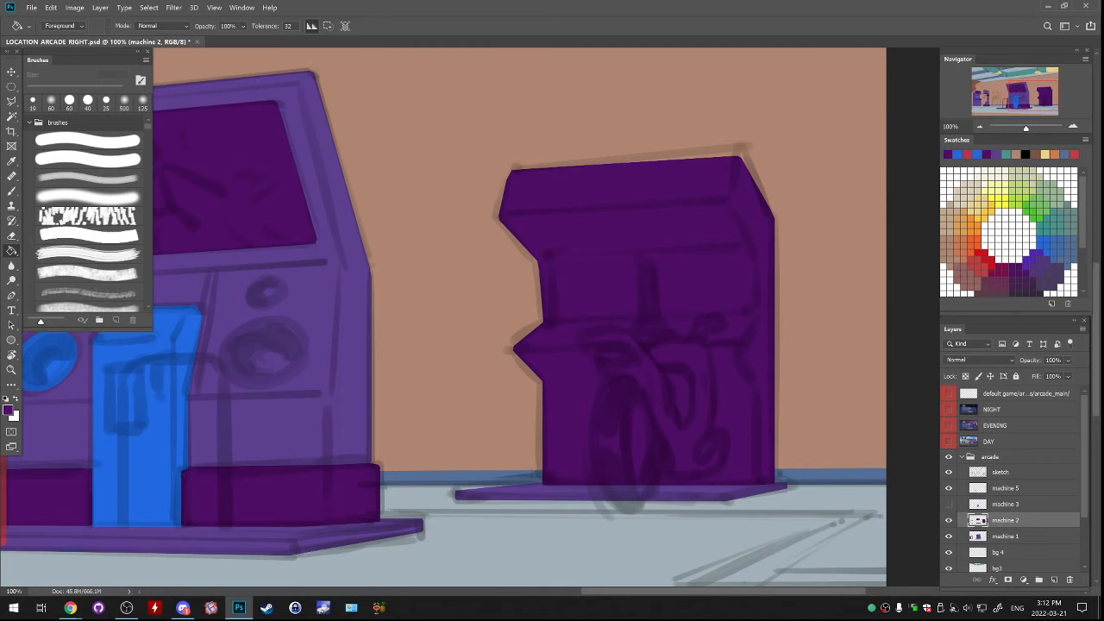
On the machine 3 layer, trace the motorbike cabinet's four-sided screen with a polygonal lasso selection
click(1006, 504)
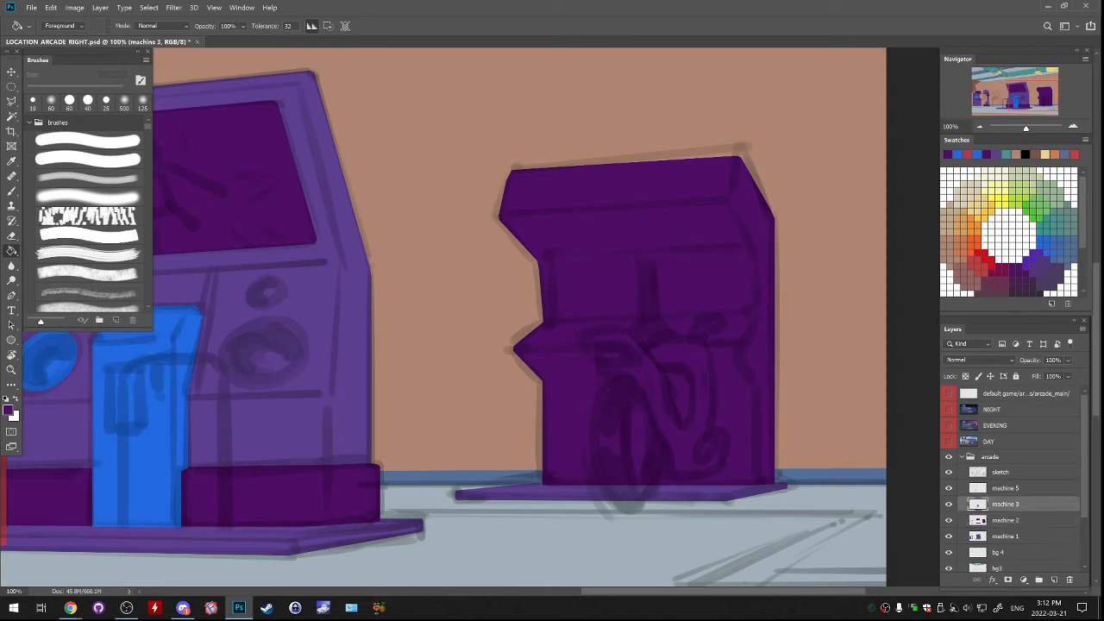
key(l)
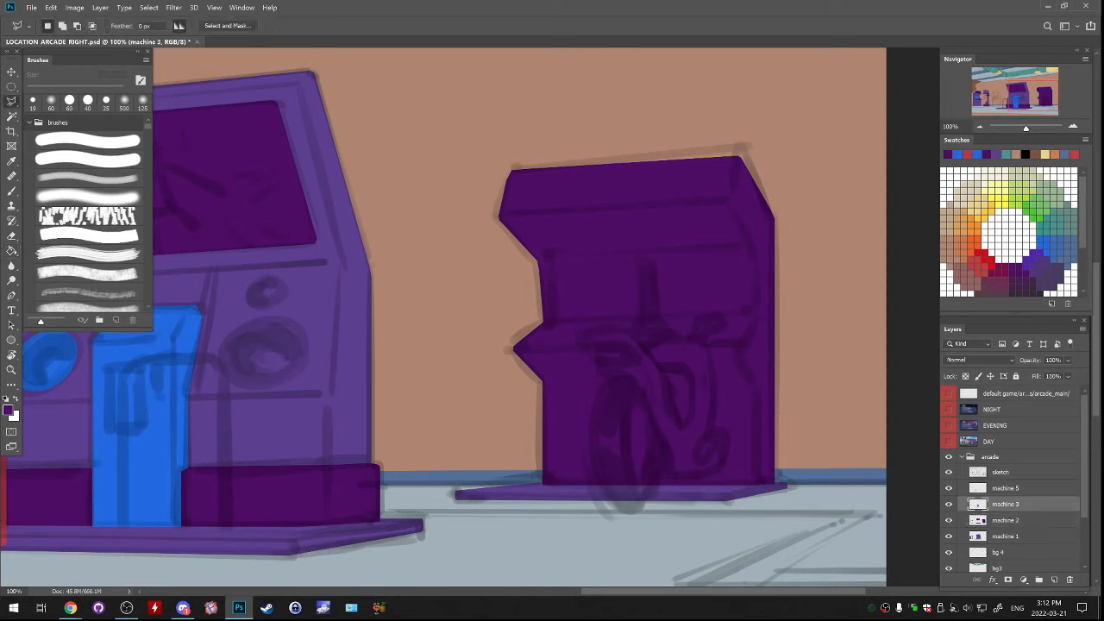
click(543, 259)
click(750, 254)
click(751, 314)
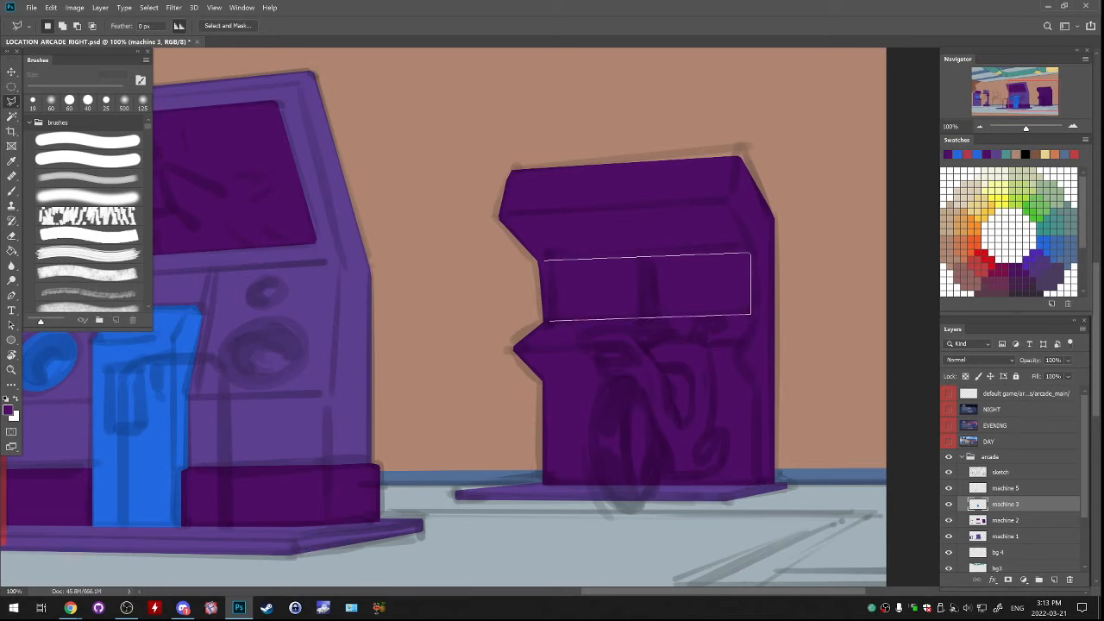
click(548, 321)
click(544, 261)
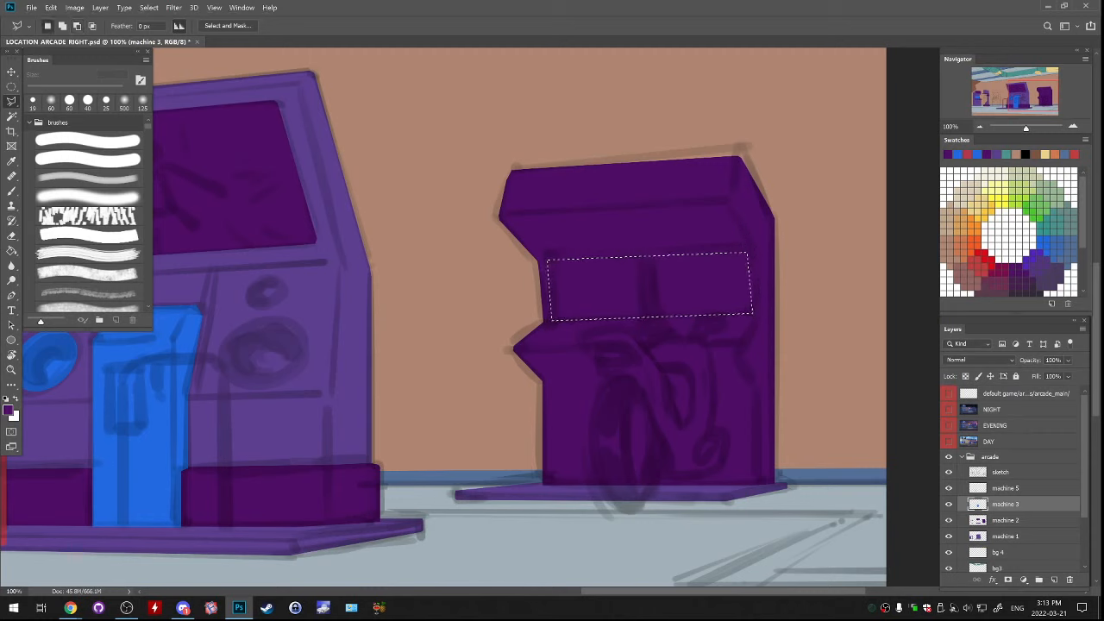
Extend the screen selection slightly along its lower edge by adding a thin sliver with the polygonal lasso
shift+click(552, 322)
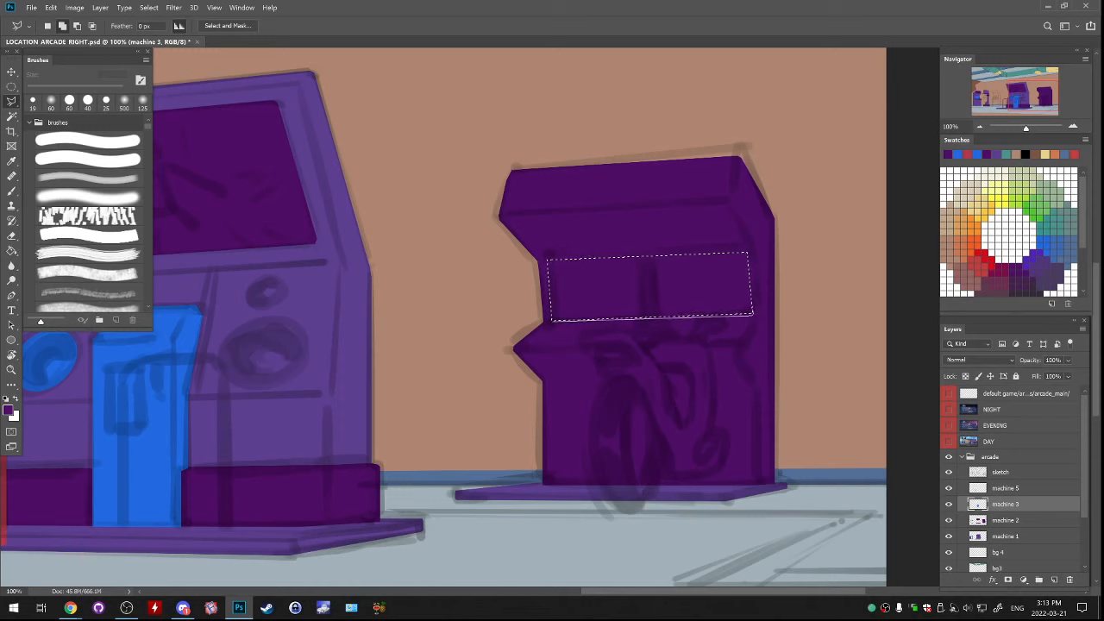
click(753, 315)
click(729, 298)
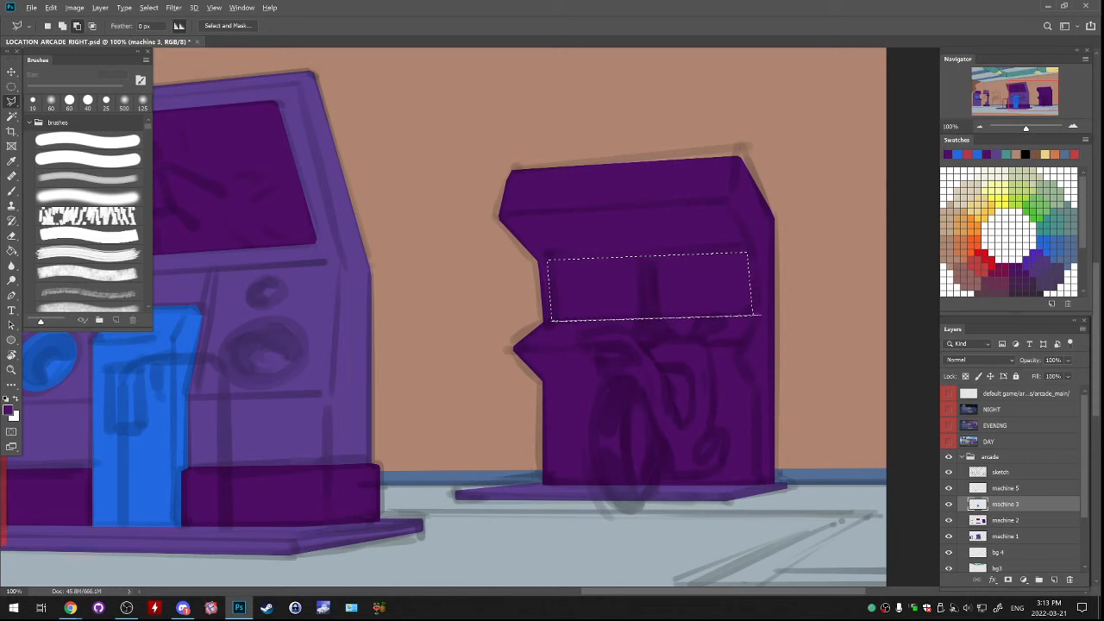
click(758, 318)
key(Escape)
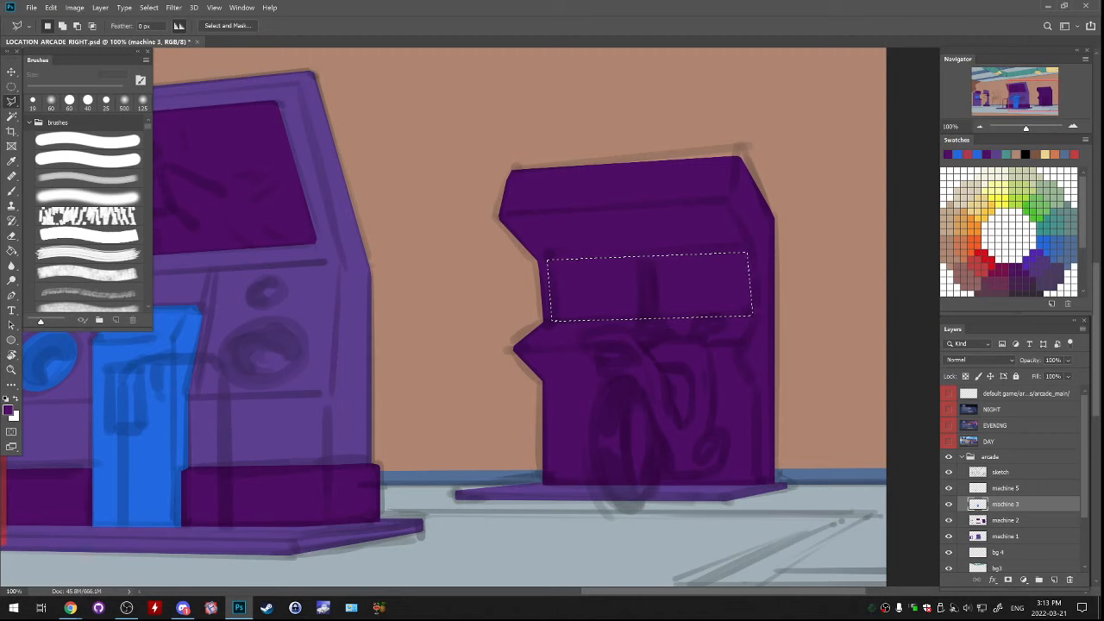
Fill the motorbike cabinet's screen selection with bright blue on the machine 3 layer and deselect
key(g)
click(948, 155)
click(649, 287)
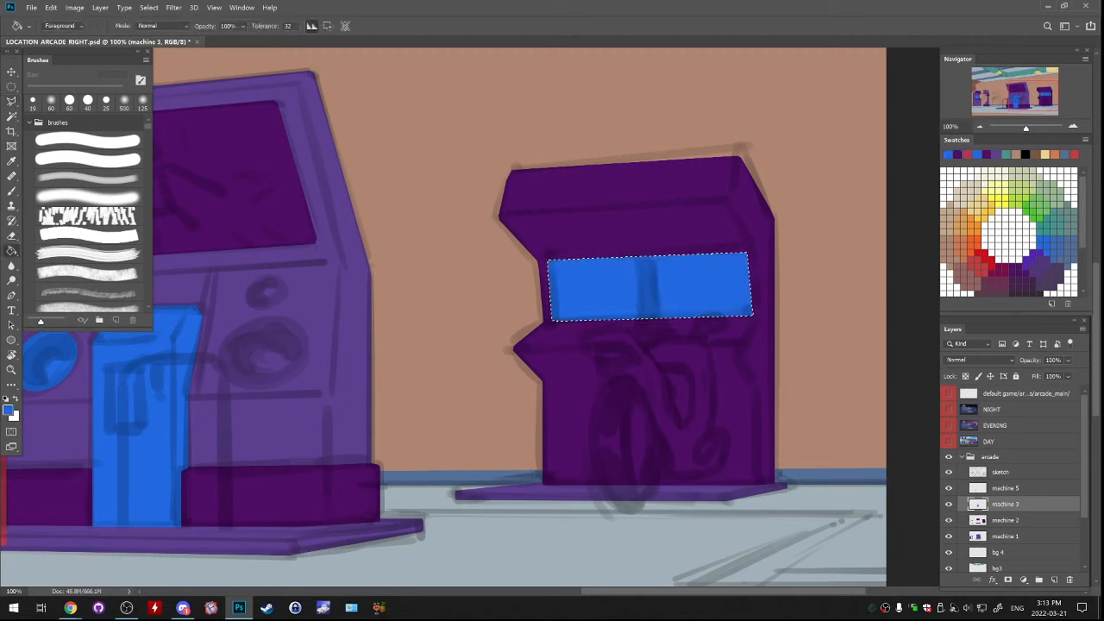
key(ctrl+d)
Compare the cabinet's blue screen block with the sketch layer hidden and shown
click(949, 472)
click(949, 472)
click(949, 472)
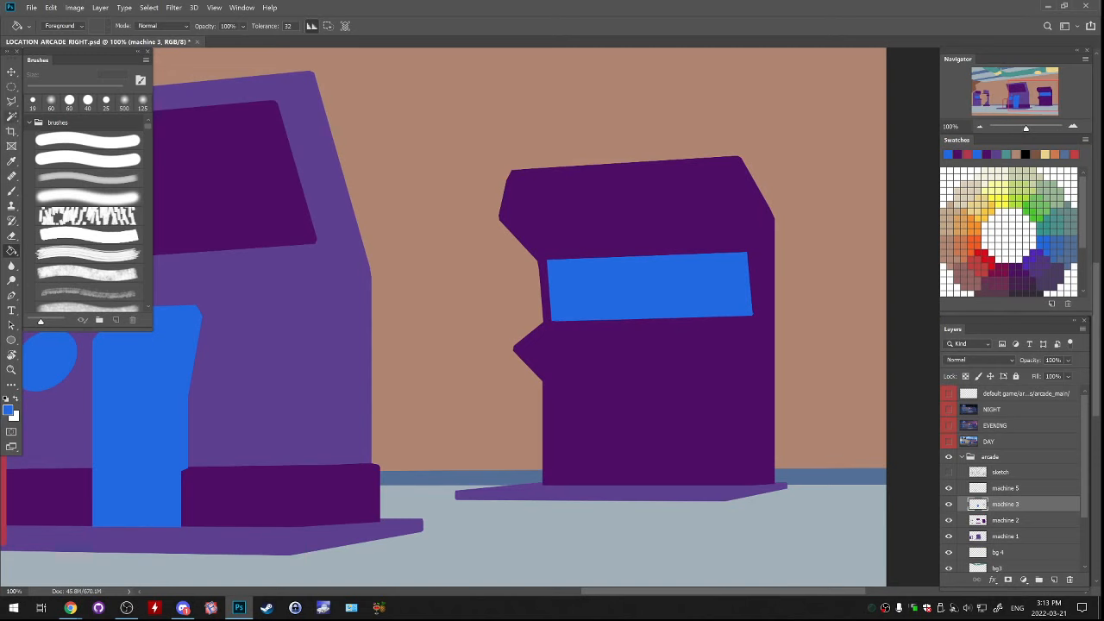
Trim the blue screen's lower edge using a polygonal lasso selection beneath it, deselect, and hide the sketch layer
key(l)
click(948, 472)
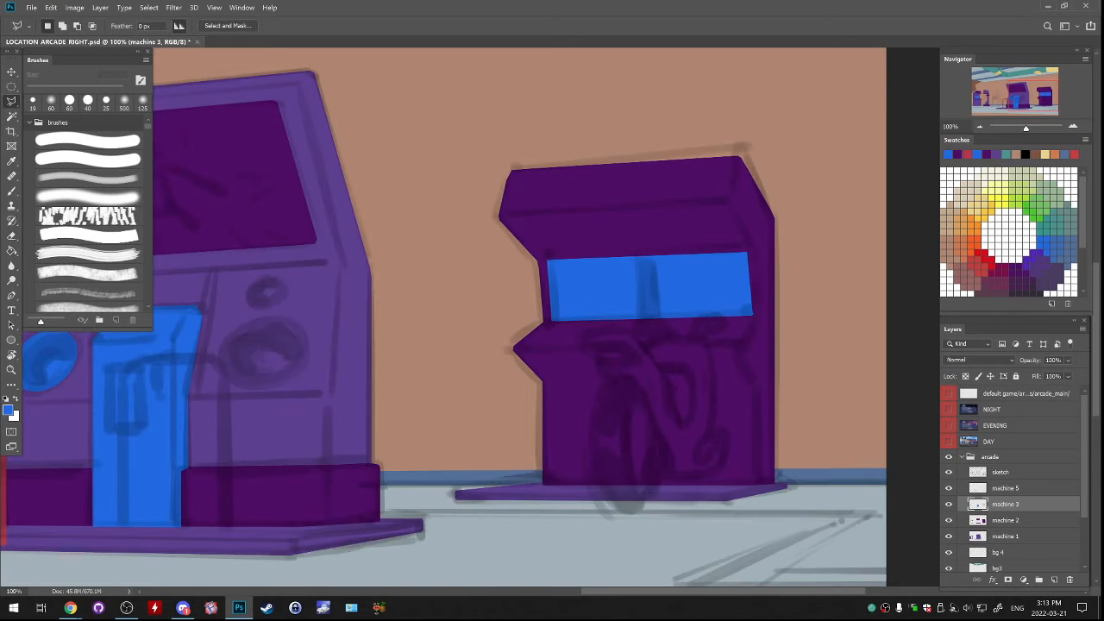
click(752, 315)
click(544, 321)
click(655, 362)
double_click(770, 325)
key(ctrl+d)
click(949, 472)
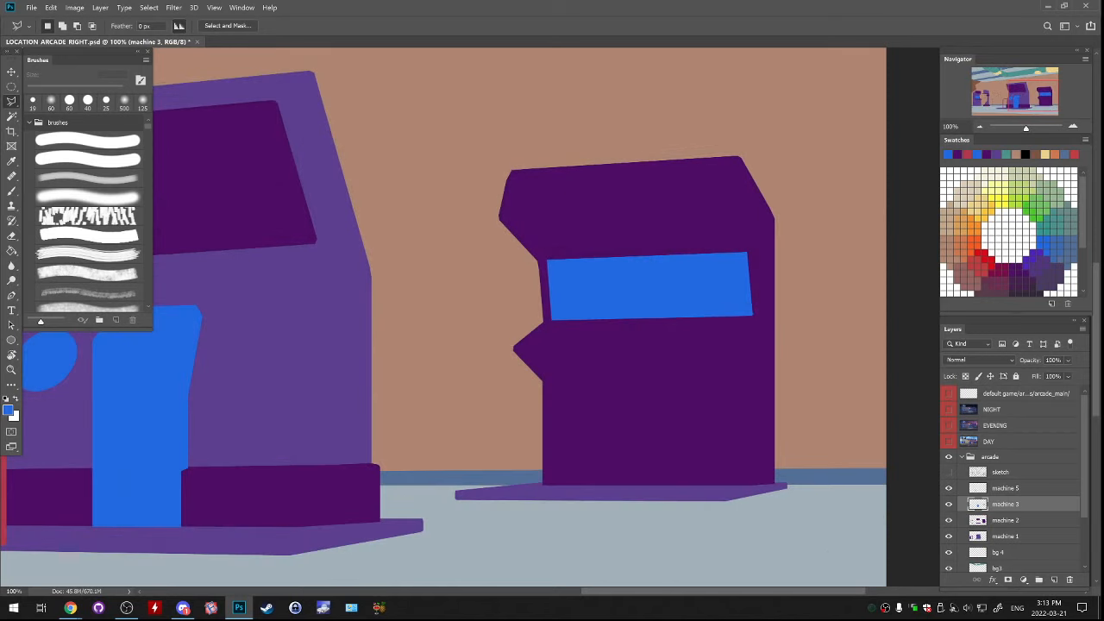
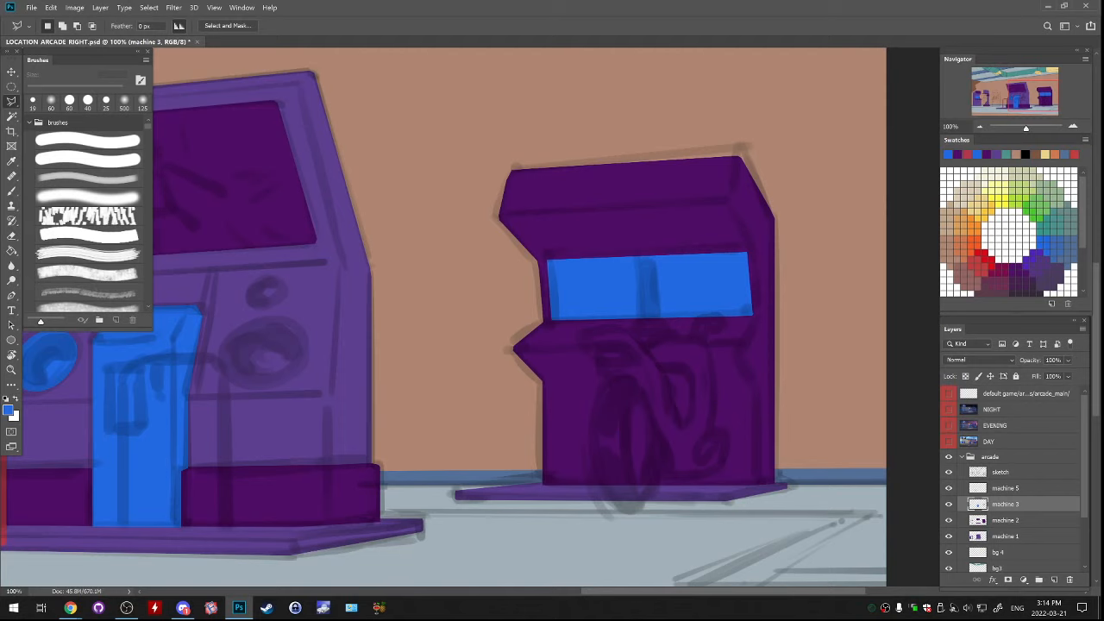
Cut a thin vertical divider through the middle of the motorbike cabinet's blue screen using a polygonal lasso selection, then deselect
click(949, 472)
click(643, 251)
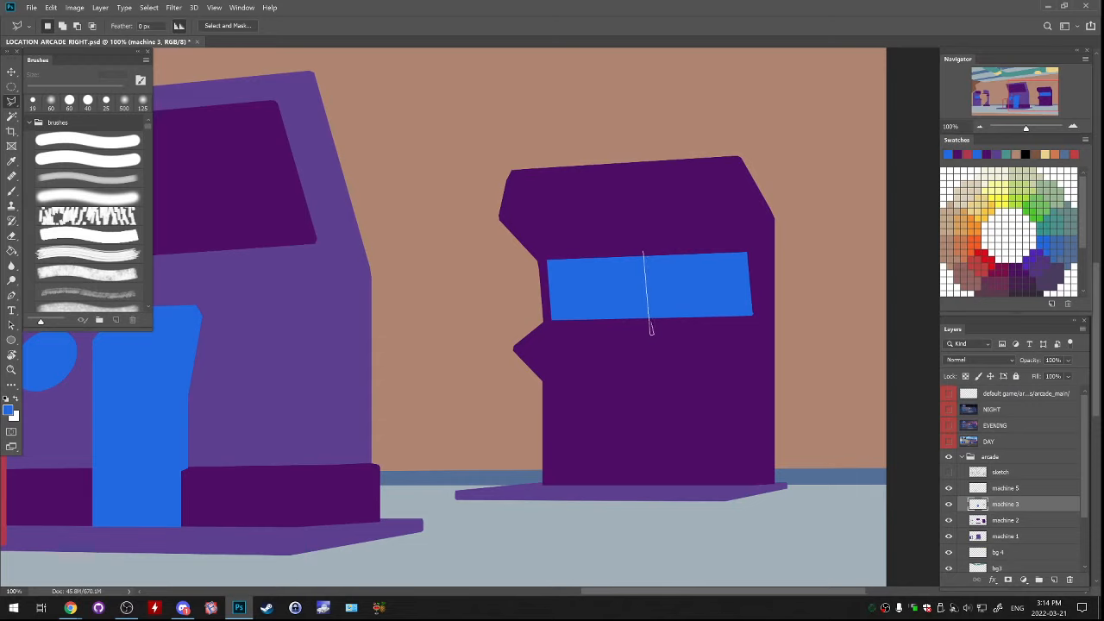
click(651, 333)
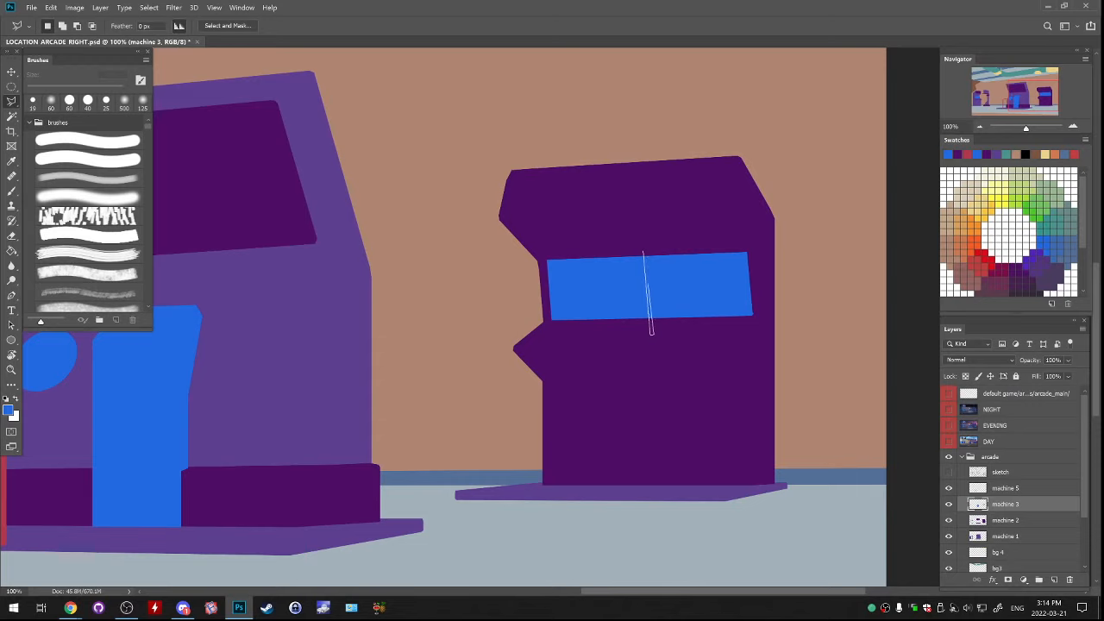
click(644, 252)
key(Delete)
key(ctrl+d)
click(949, 472)
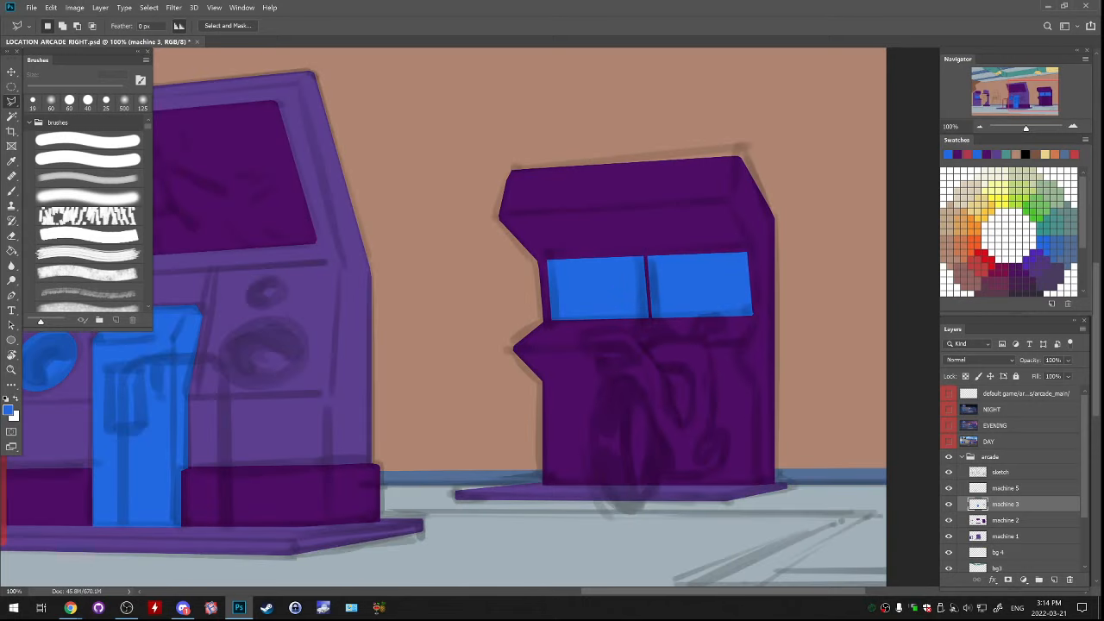
click(949, 472)
click(949, 472)
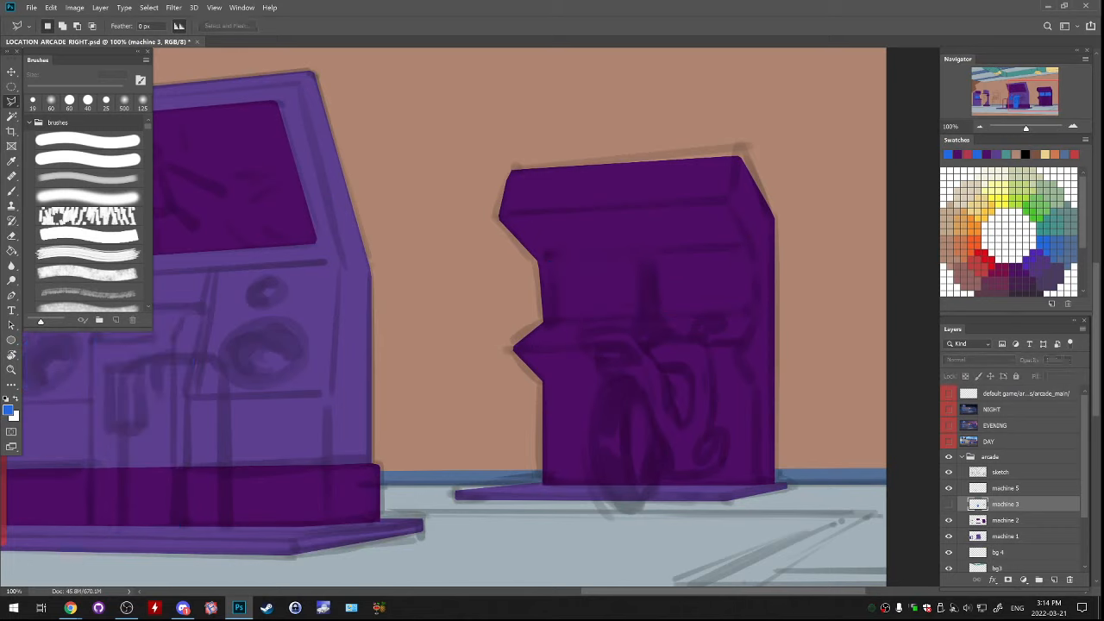
Outline the motorbike body on the cabinet's front with a polygonal lasso selection, following the sketch and leaving out the front wheel
click(1005, 489)
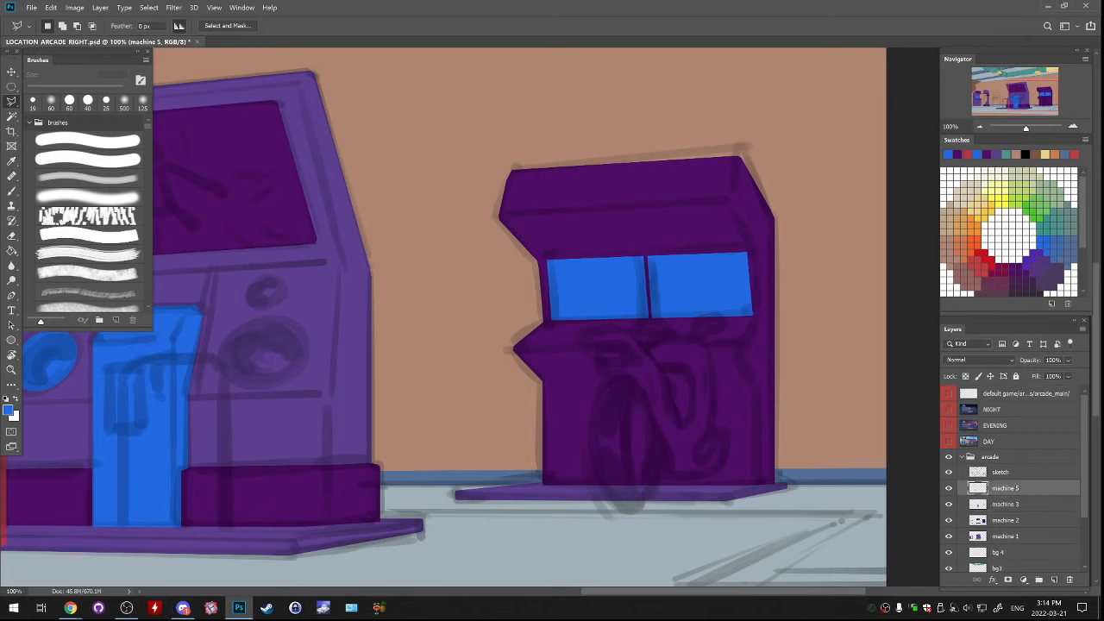
mouse_move(579, 334)
mouse_down()
mouse_move(628, 412)
mouse_move(617, 421)
mouse_move(621, 456)
mouse_move(654, 477)
mouse_move(713, 473)
mouse_up()
mouse_move(713, 431)
mouse_down()
mouse_move(709, 351)
mouse_move(671, 337)
mouse_move(644, 349)
mouse_move(623, 328)
mouse_move(580, 328)
mouse_up()
drag(483, 302, 761, 349)
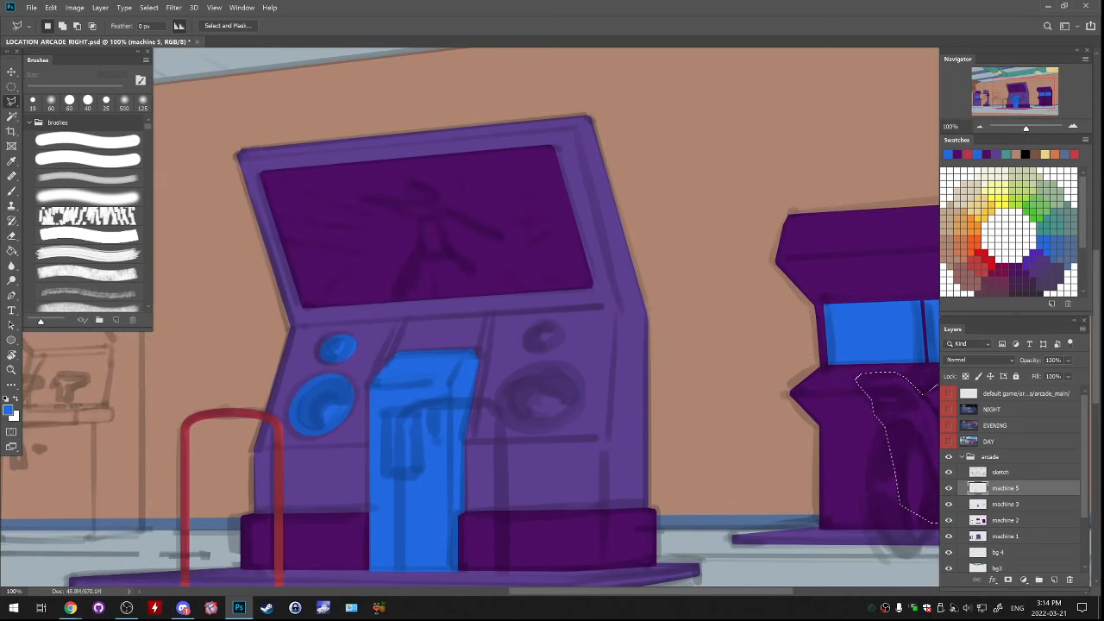
click(980, 127)
click(979, 127)
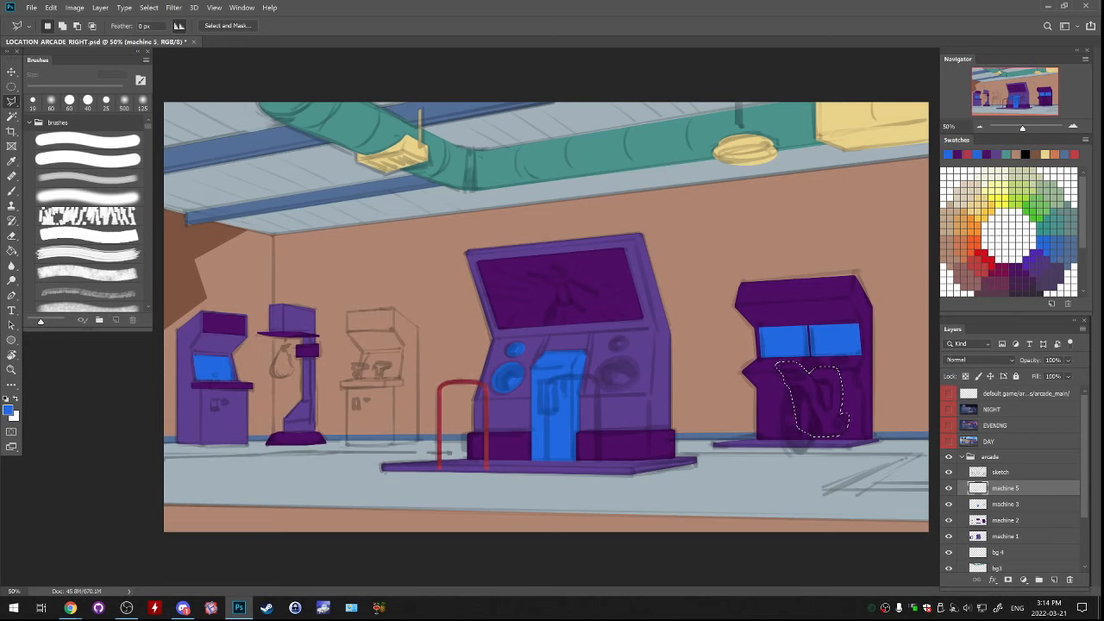
Add a new layer above machine 3, fill the motorbike body selection with light green, and deselect
click(1006, 504)
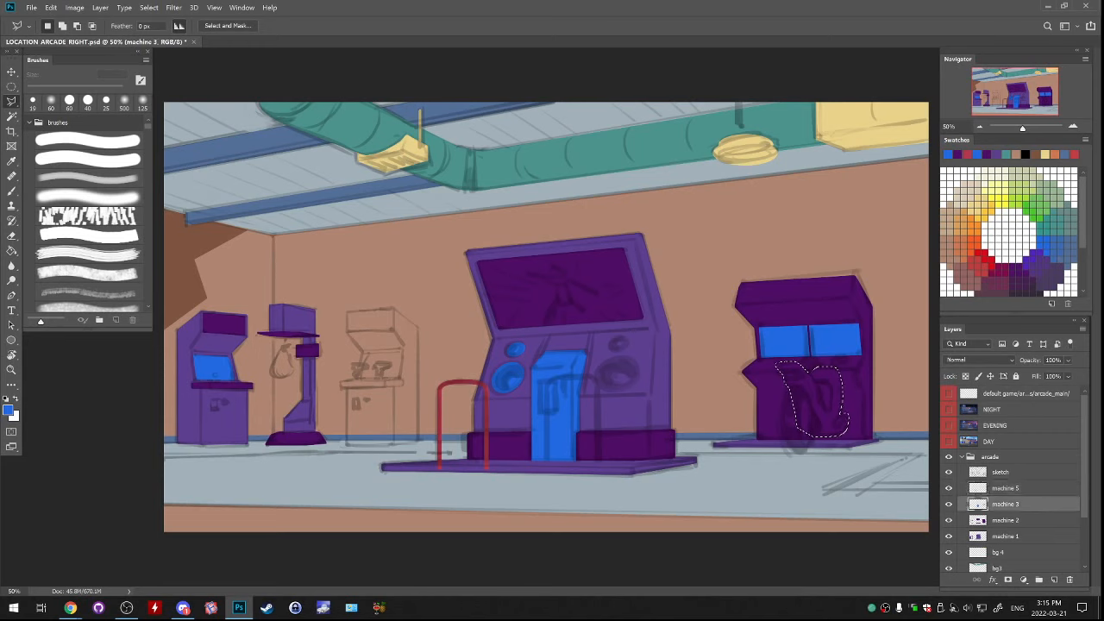
click(1054, 580)
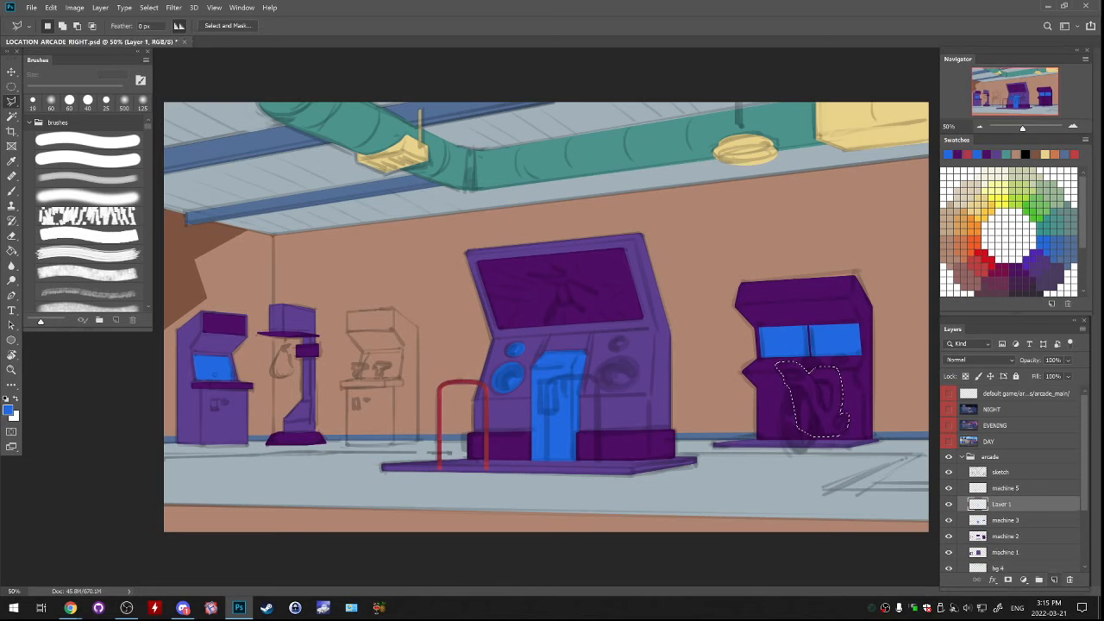
key(g)
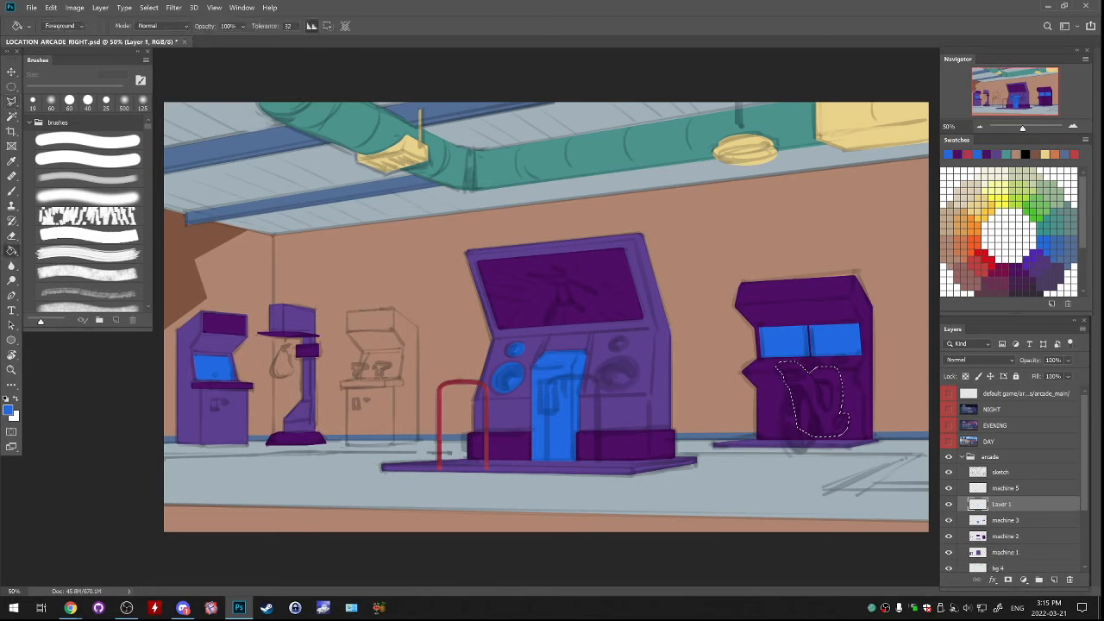
click(1041, 199)
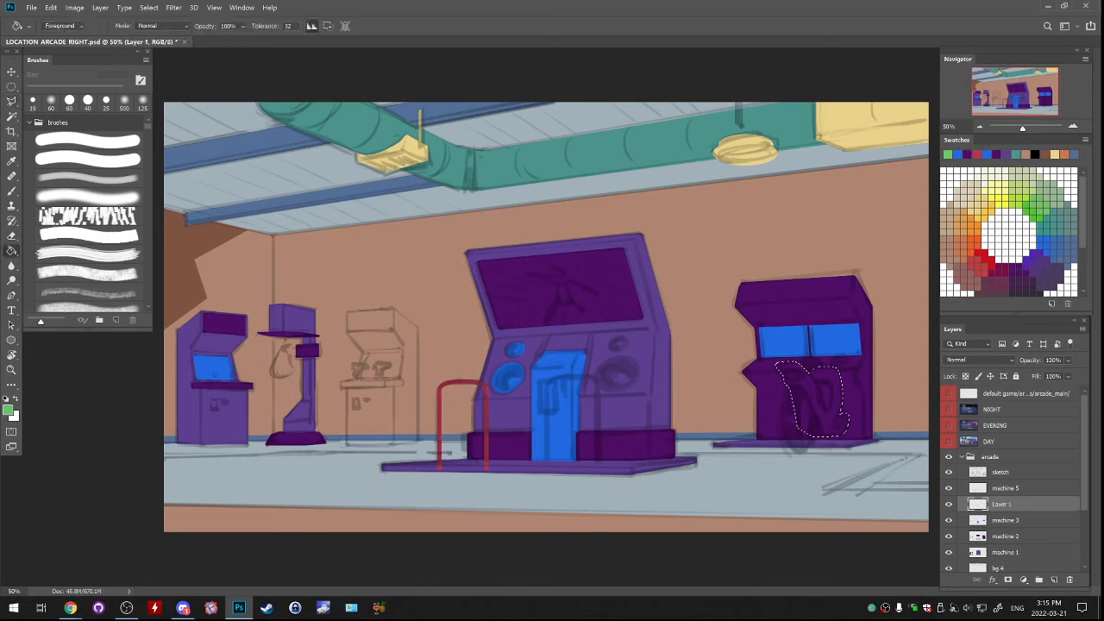
click(817, 399)
key(ctrl+d)
key(ctrl+plus)
drag(639, 379, 498, 284)
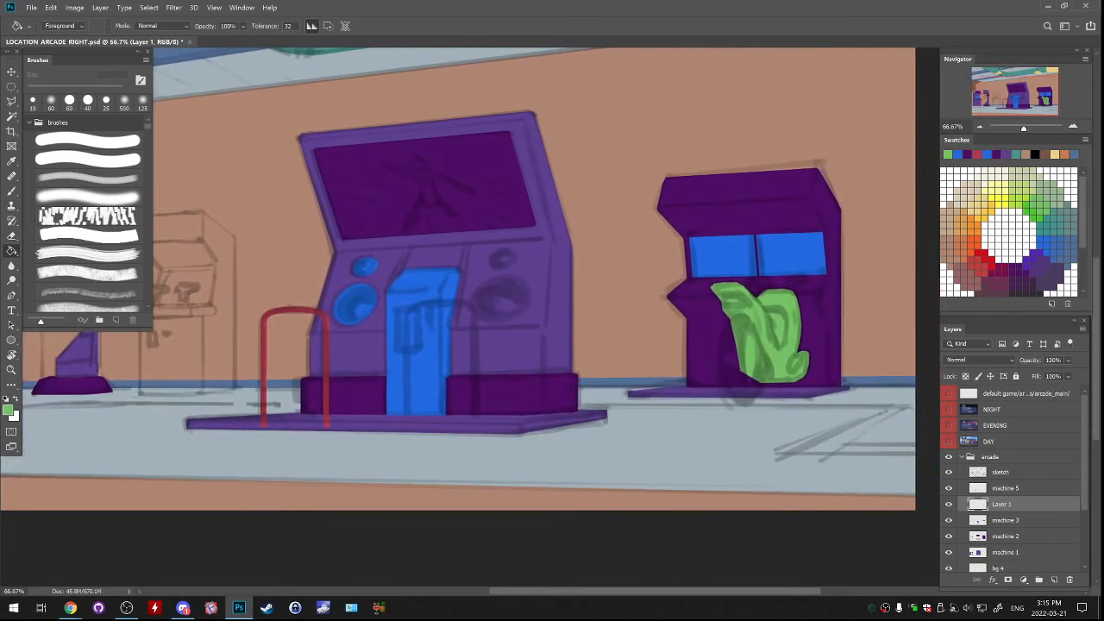
Rename the new layer with the green motorbike body as machine 4
double_click(1006, 520)
key(ctrl+c)
key(shift+Tab)
key(ctrl+v)
text(4)
key(Return)
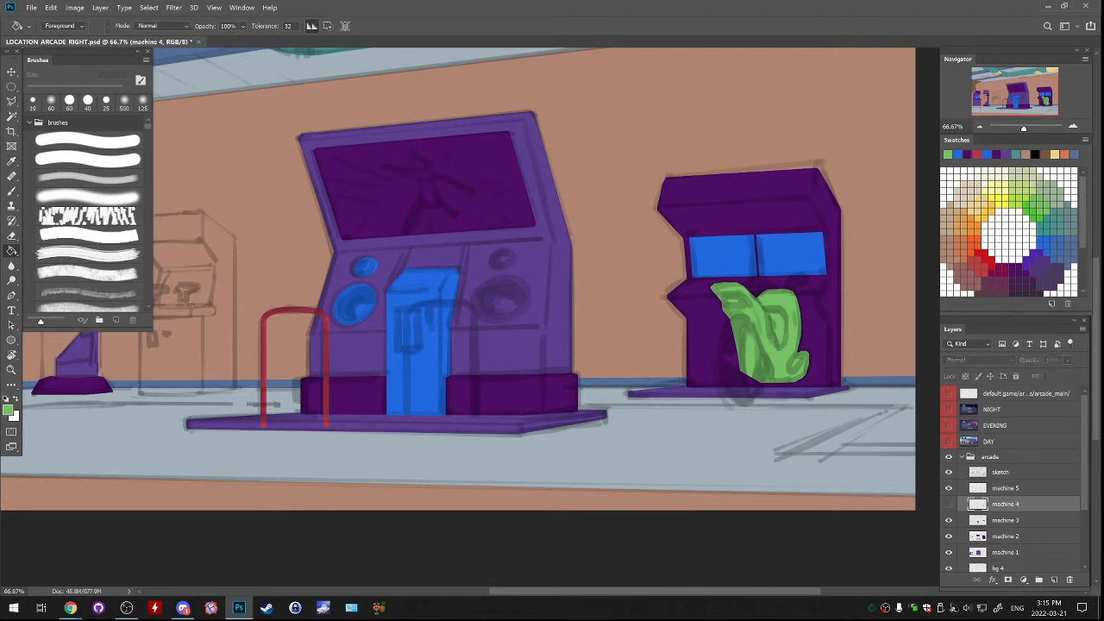
Check what the machine 4 and machine 5 layers contain by hiding and showing each of them
drag(552, 293, 508, 326)
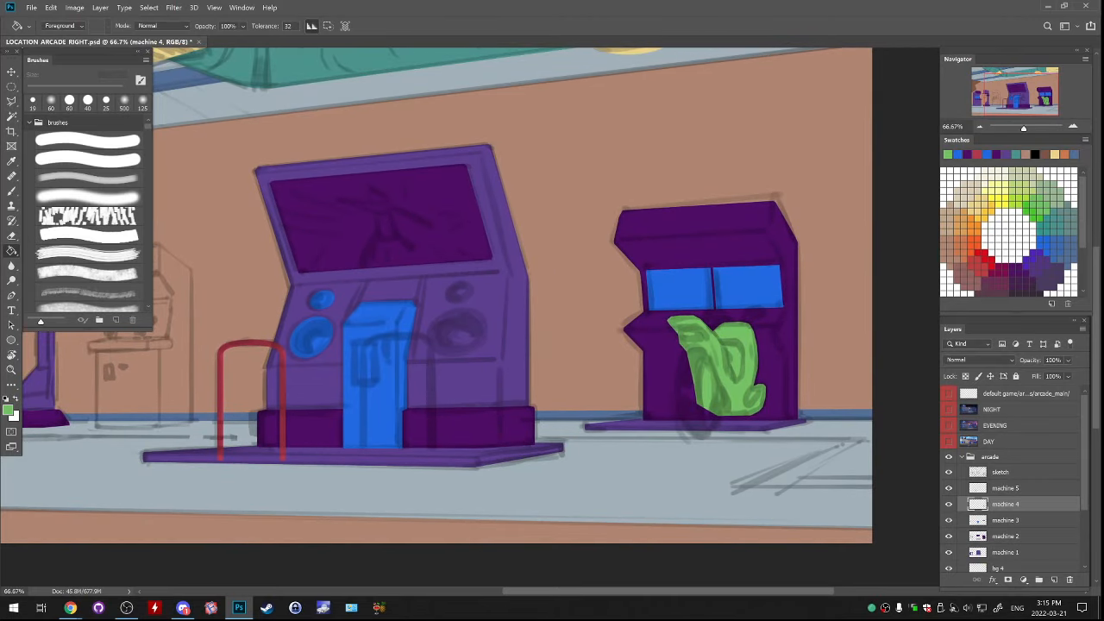
click(949, 504)
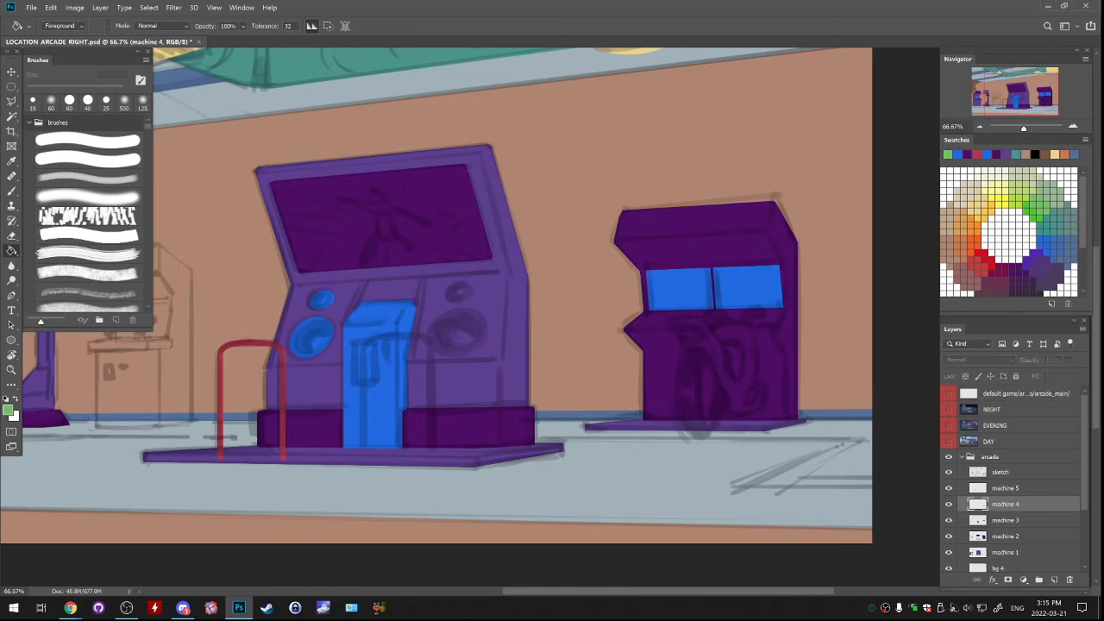
click(949, 504)
drag(552, 293, 569, 280)
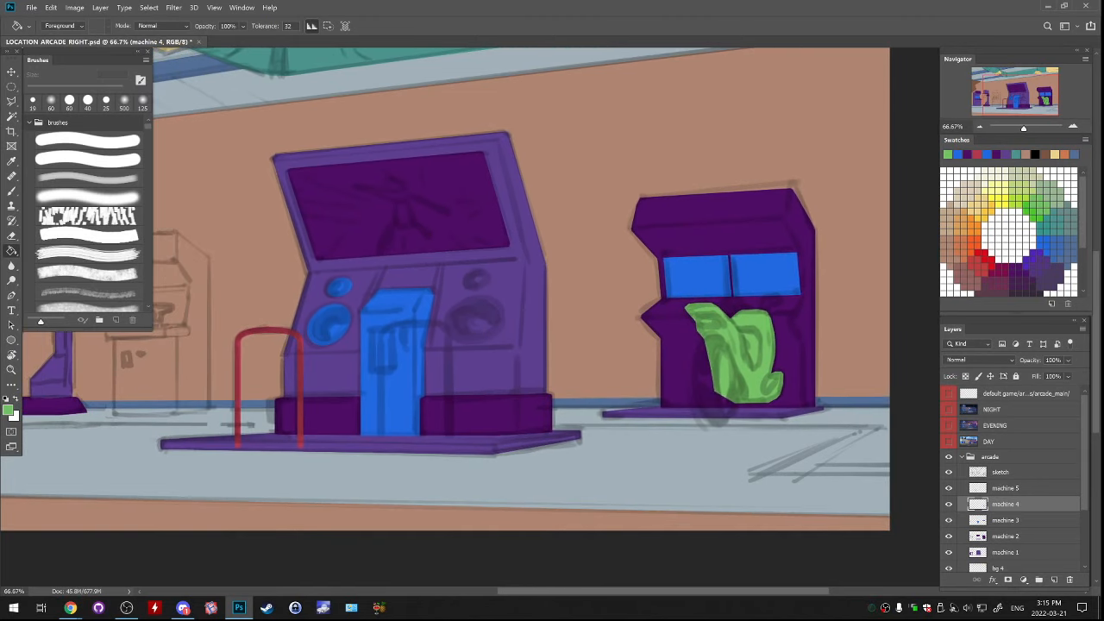
click(949, 488)
click(948, 488)
click(949, 488)
click(949, 488)
Make machine 5 the active layer and sample the railing's red as the paint colour with the sketch temporarily hidden
click(1006, 488)
key(b)
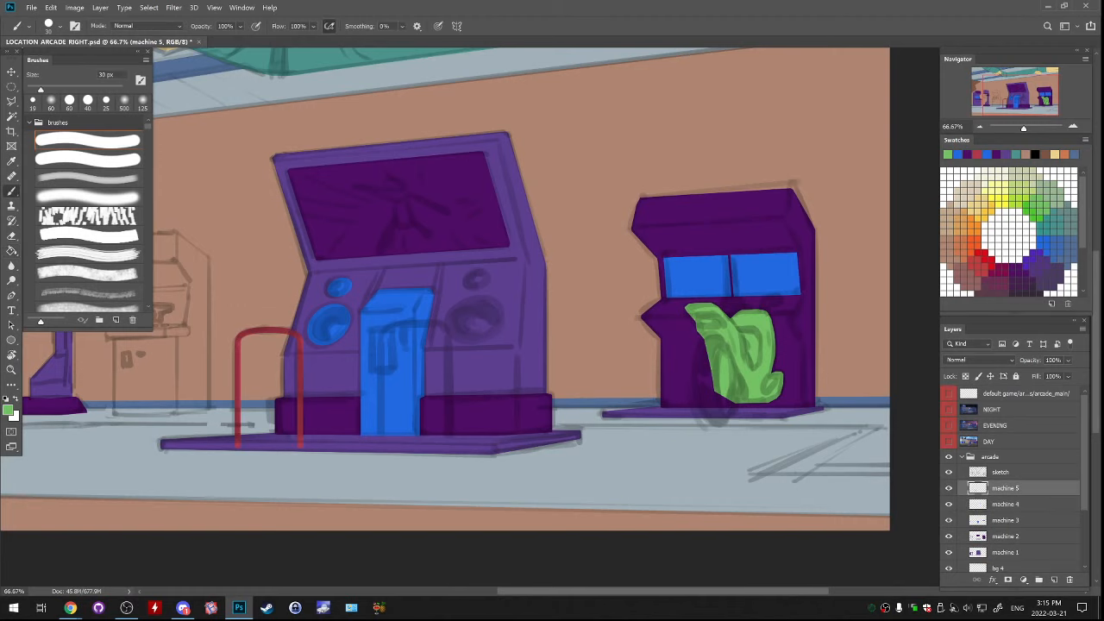
click(949, 472)
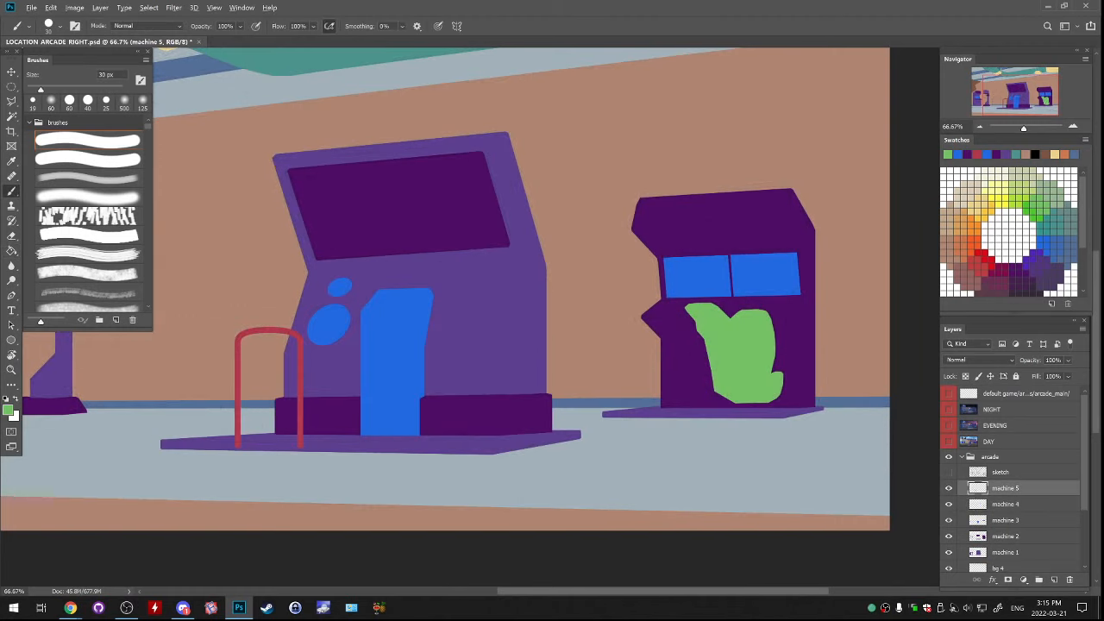
alt+click(300, 379)
key(ctrl+plus)
click(948, 472)
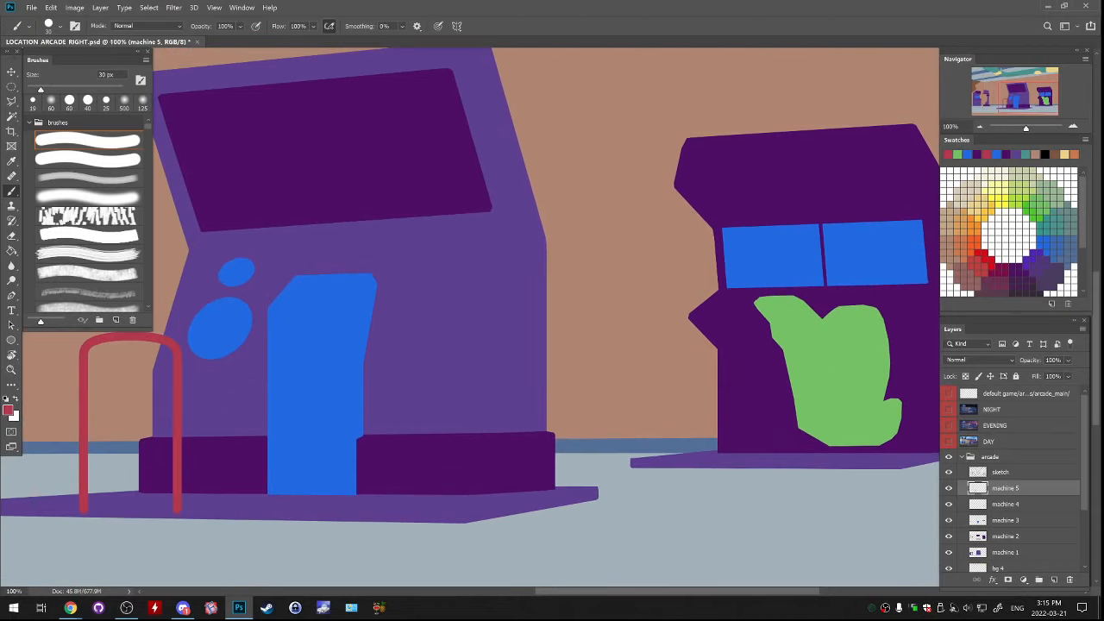
Outline the motorbike's oval front wheel with a polygonal lasso selection that follows the sketch
mouse_move(656, 345)
mouse_down()
mouse_move(474, 323)
mouse_move(440, 301)
mouse_up()
scroll(616, 365, up, 1)
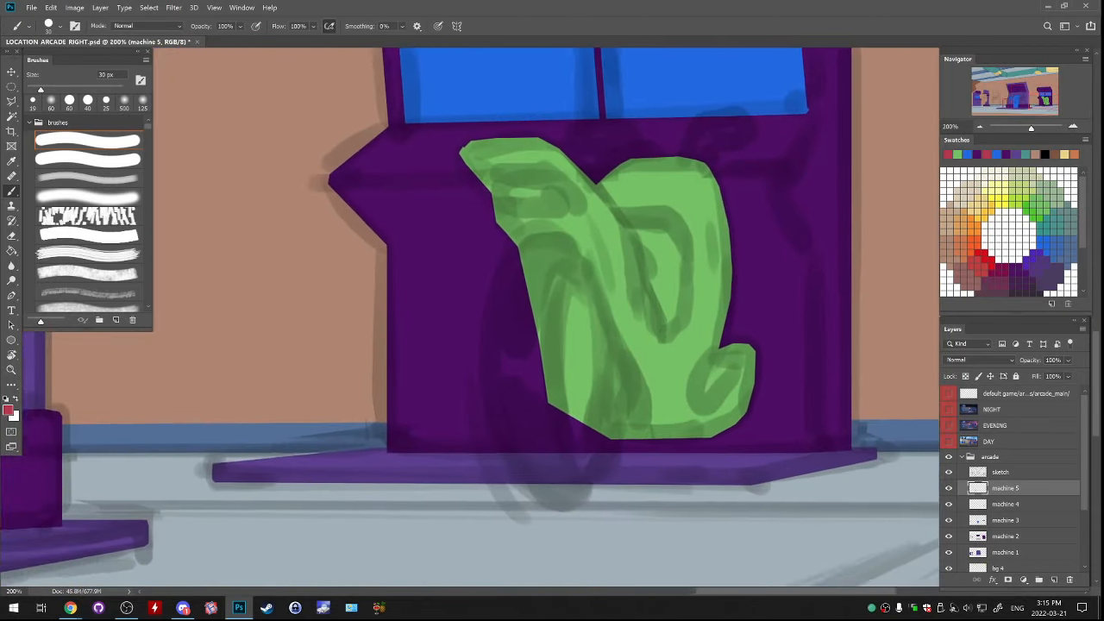
drag(616, 365, 533, 341)
key(l)
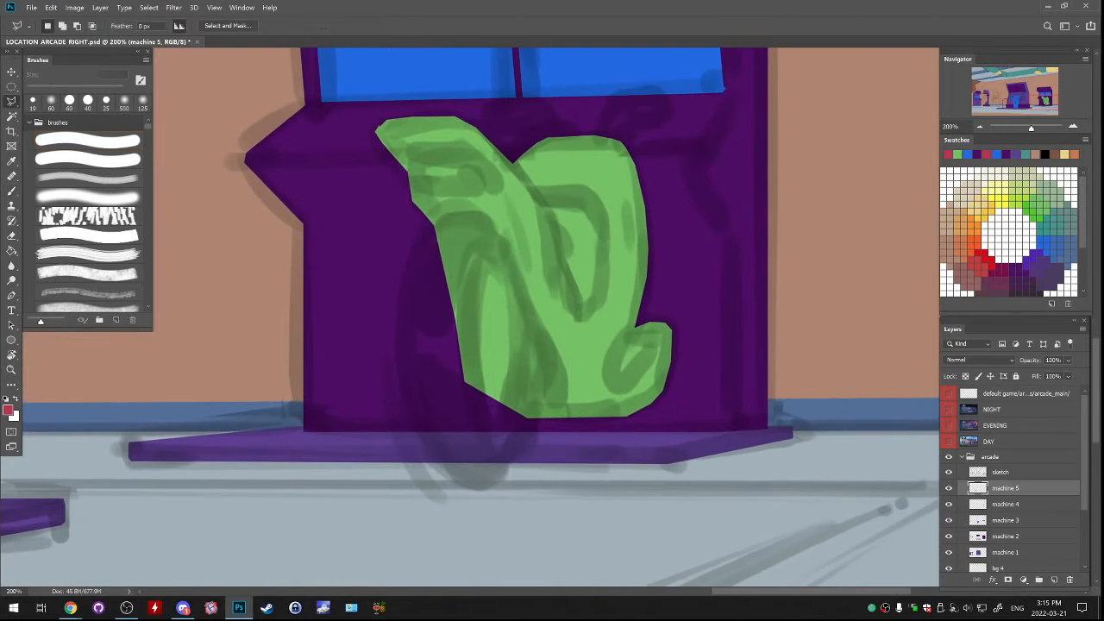
mouse_move(431, 228)
mouse_down()
mouse_move(397, 299)
mouse_move(396, 350)
mouse_move(409, 423)
mouse_move(448, 477)
mouse_up()
mouse_move(518, 453)
mouse_down()
mouse_move(528, 379)
mouse_move(521, 303)
mouse_move(497, 231)
mouse_move(461, 215)
mouse_up()
double_click(485, 334)
key(shift)
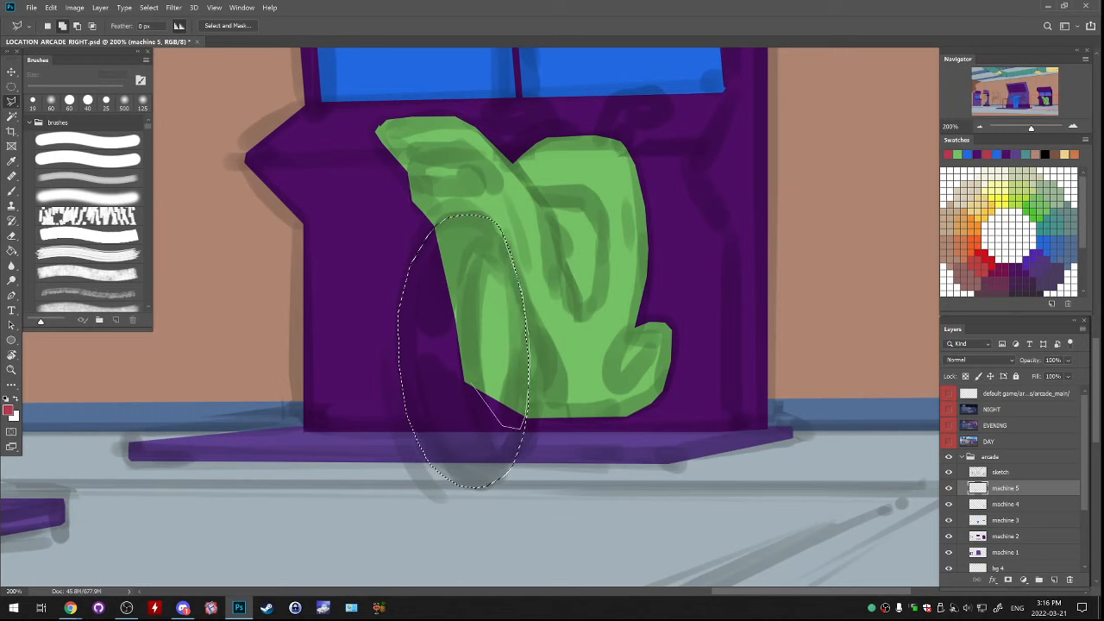
double_click(464, 342)
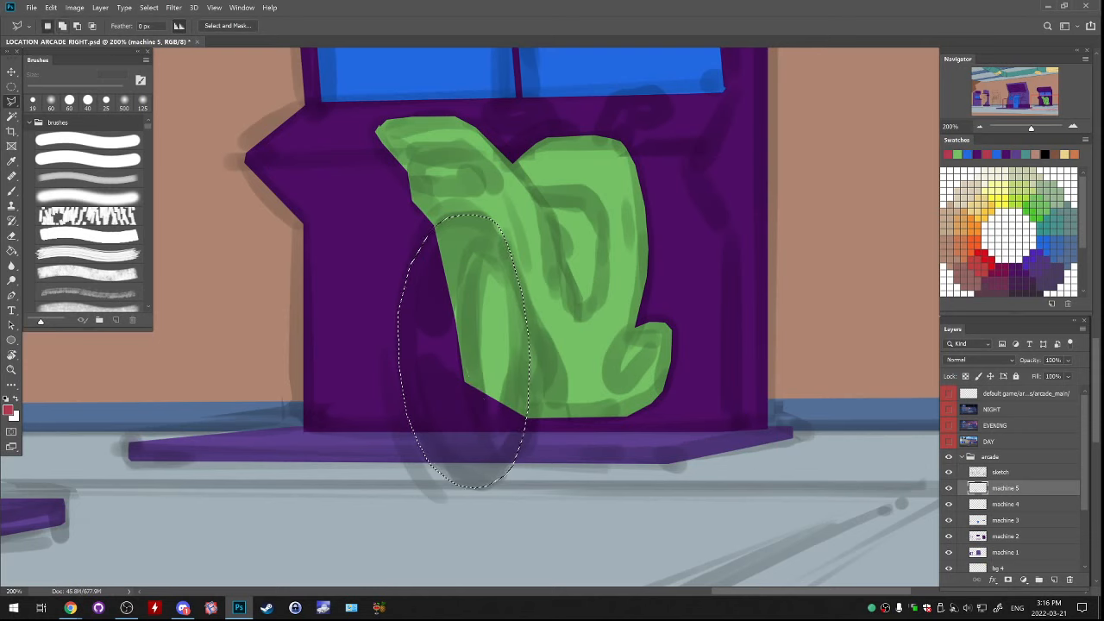
Fill the front wheel selection with the railing red on the machine 5 layer
key(ctrl+t)
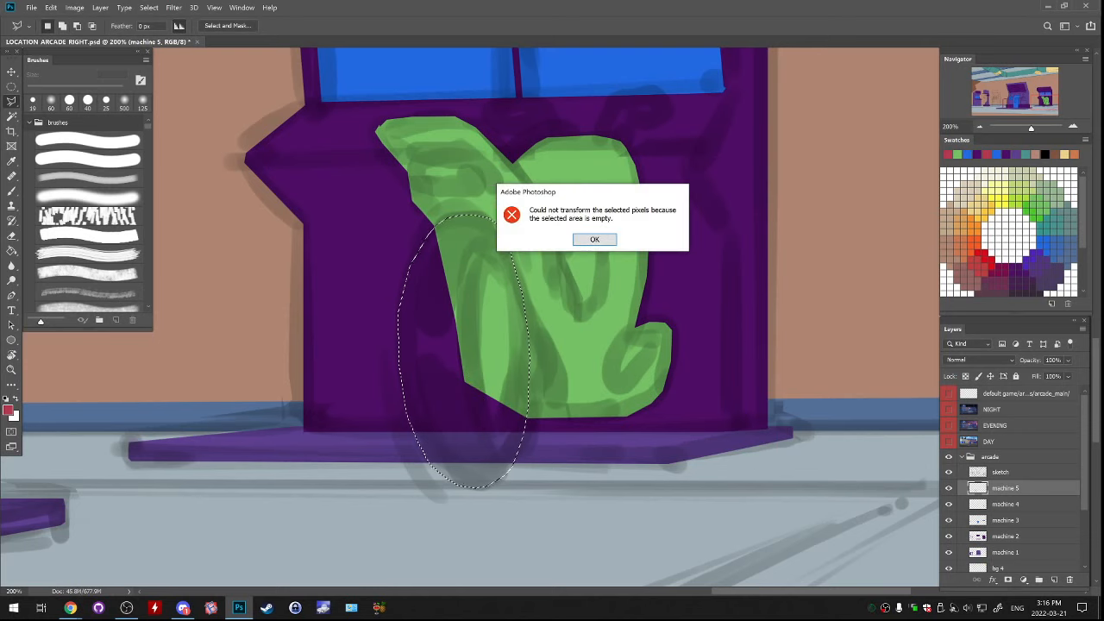
key(Return)
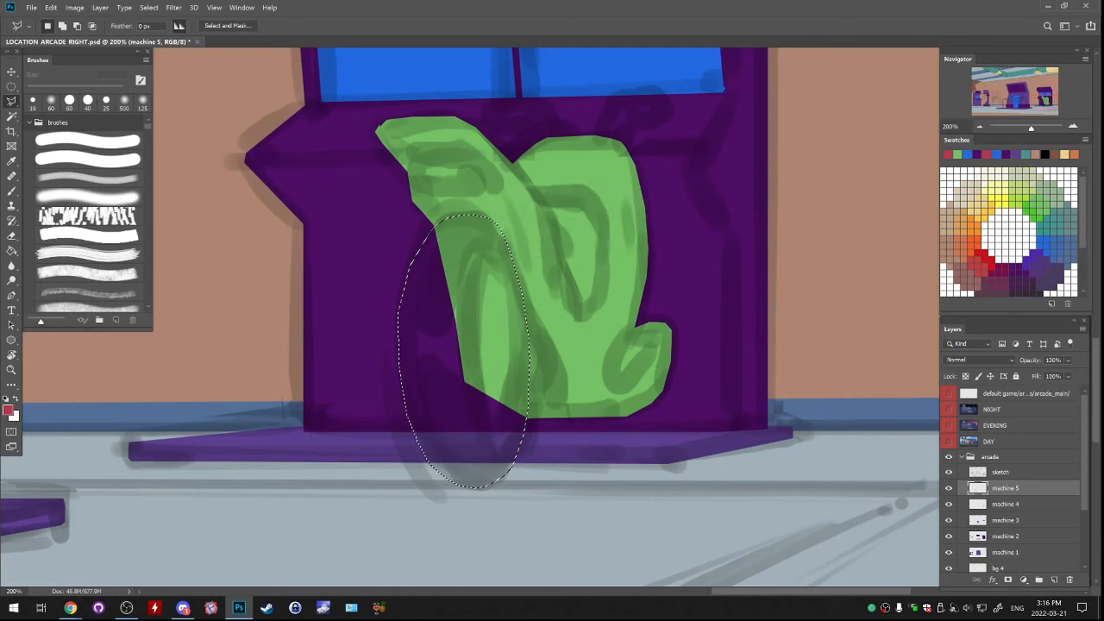
key(g)
click(464, 345)
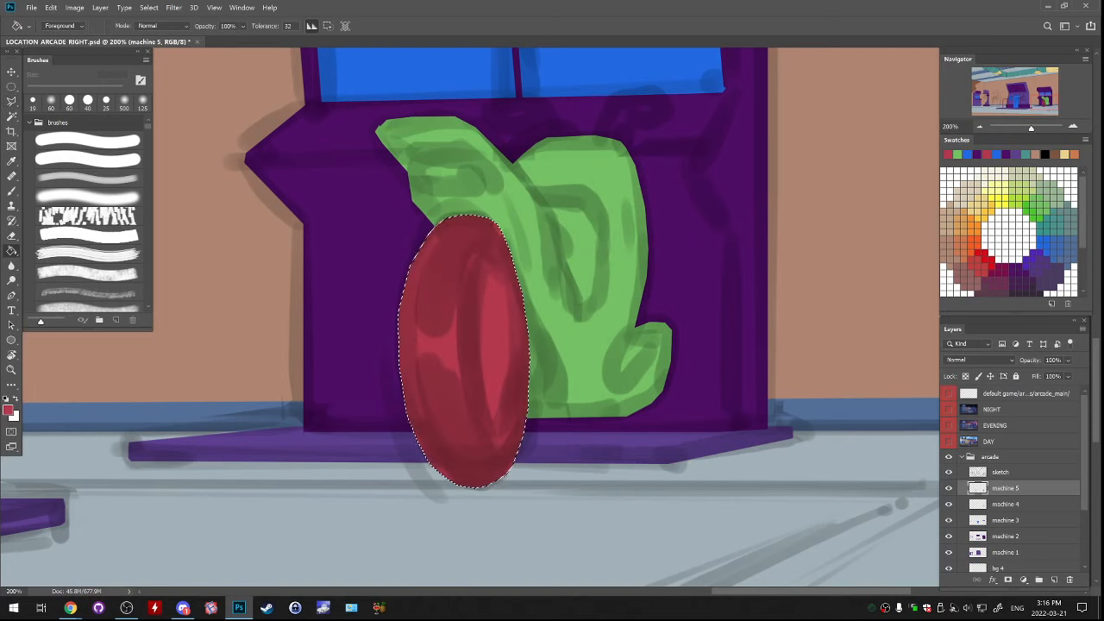
Free-transform the red wheel to 98.64% height with a horizontal skew of -1.82, then deselect
key(ctrl+t)
drag(466, 486, 457, 484)
key(Return)
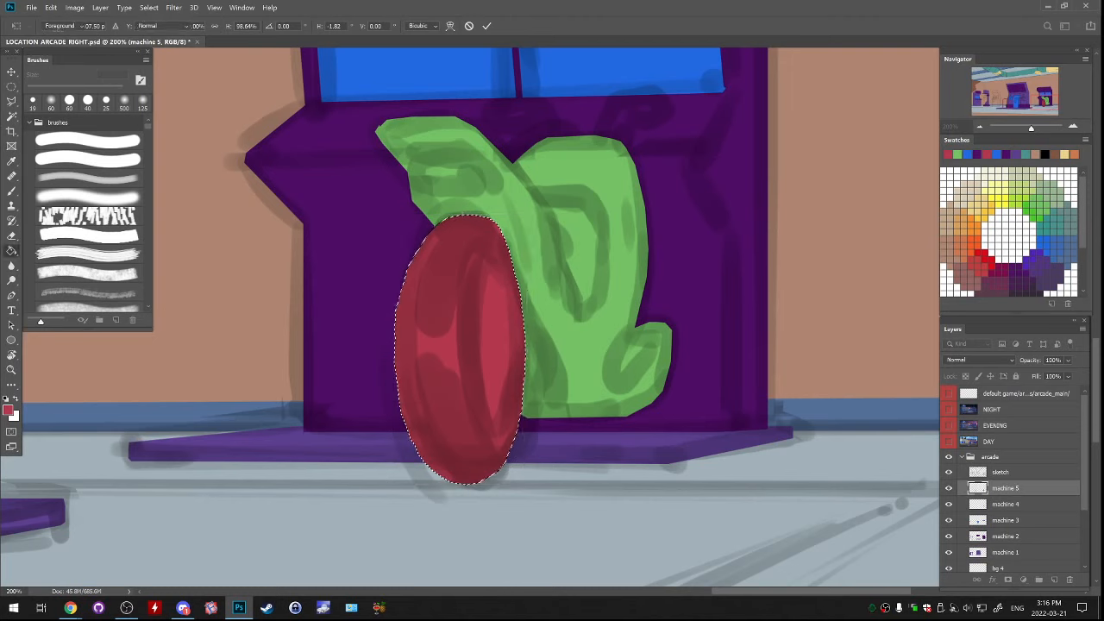
key(ctrl+d)
key(b)
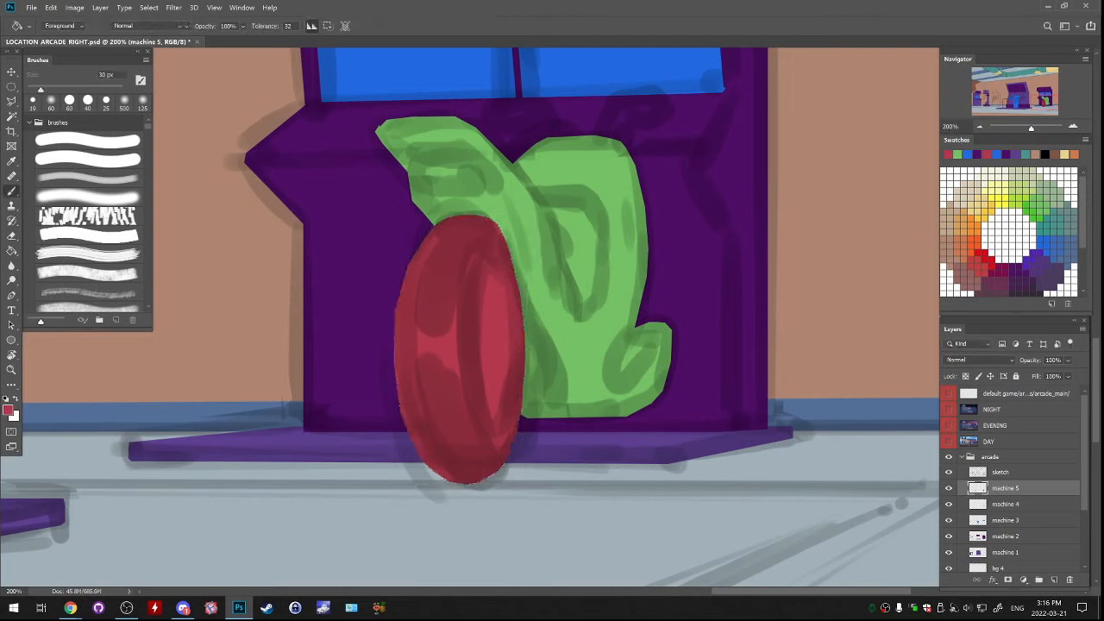
Smooth the wheel's rough edges by redrawing its outline with the polygonal lasso, filling it red, and deselecting
key(l)
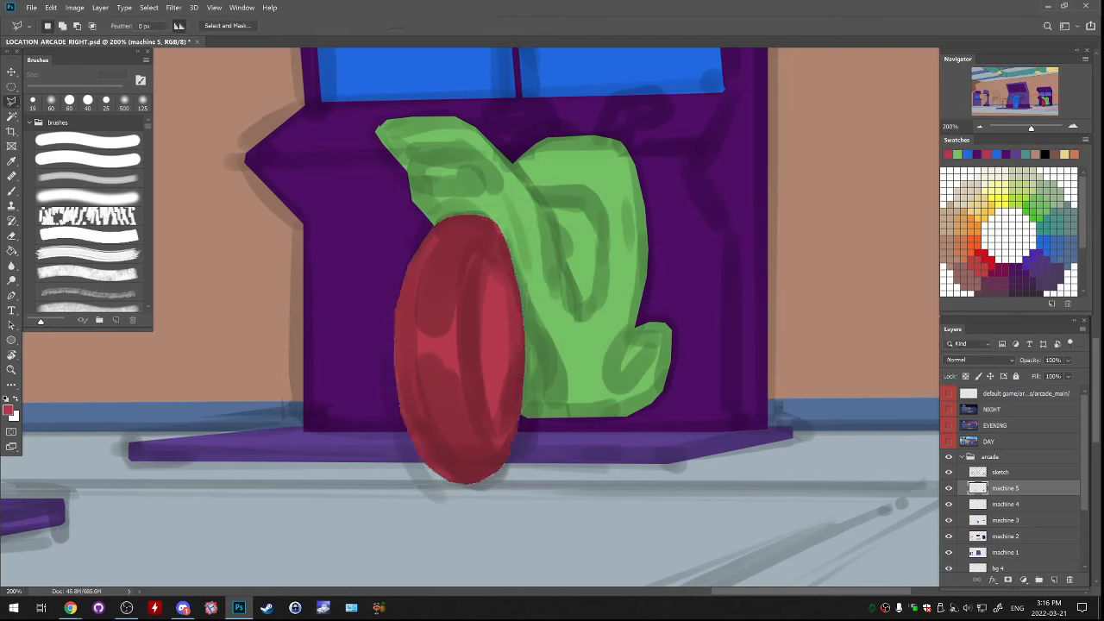
mouse_move(392, 355)
mouse_down()
mouse_move(403, 271)
mouse_move(421, 238)
mouse_move(480, 214)
mouse_move(508, 242)
mouse_up()
mouse_move(523, 316)
mouse_down()
mouse_move(509, 359)
mouse_move(462, 395)
mouse_up()
key(g)
key(ctrl+d)
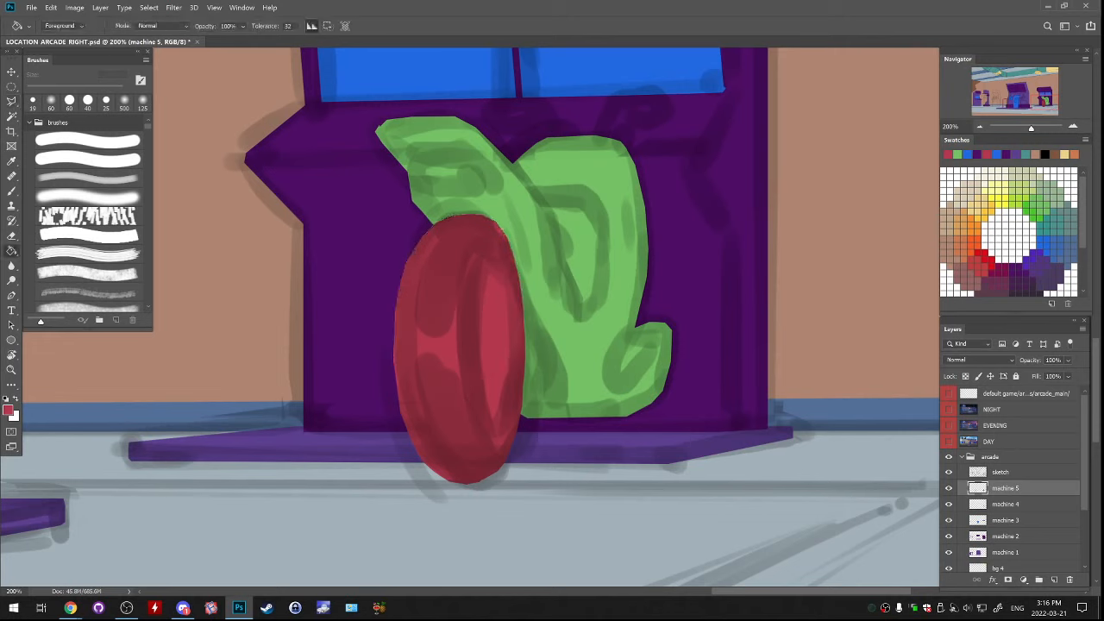
Trim the bottom edge of the red wheel with a 19 px eraser
key(e)
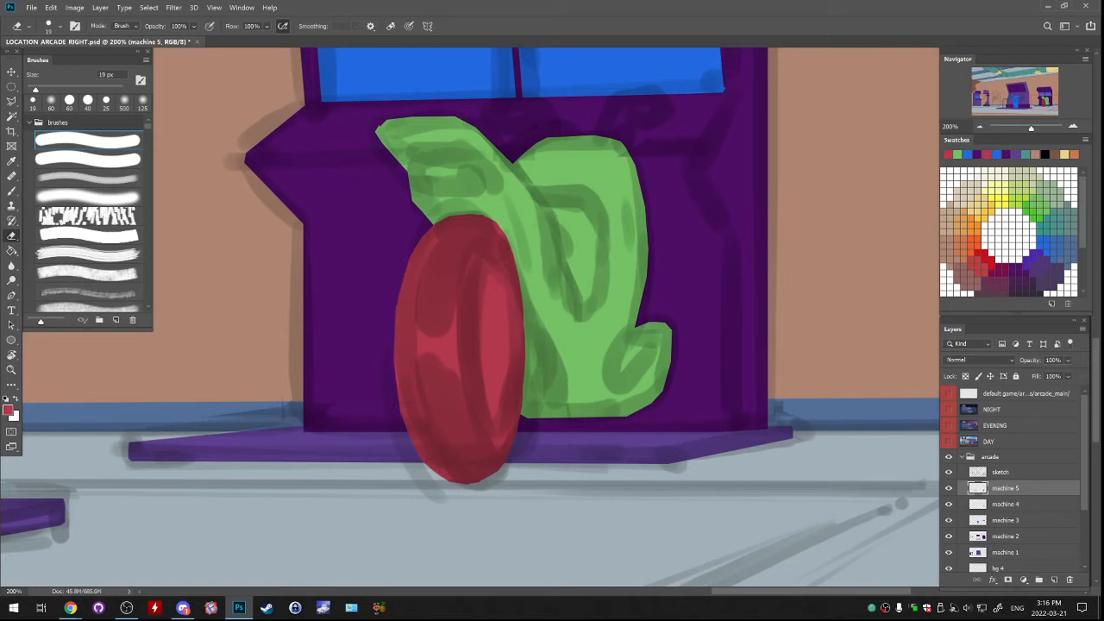
drag(438, 486, 485, 490)
key(ctrl+z)
Round out the red wheel's edge nearest the motorbike body with 30 px brush strokes, undoing unsatisfactory attempts
key(b)
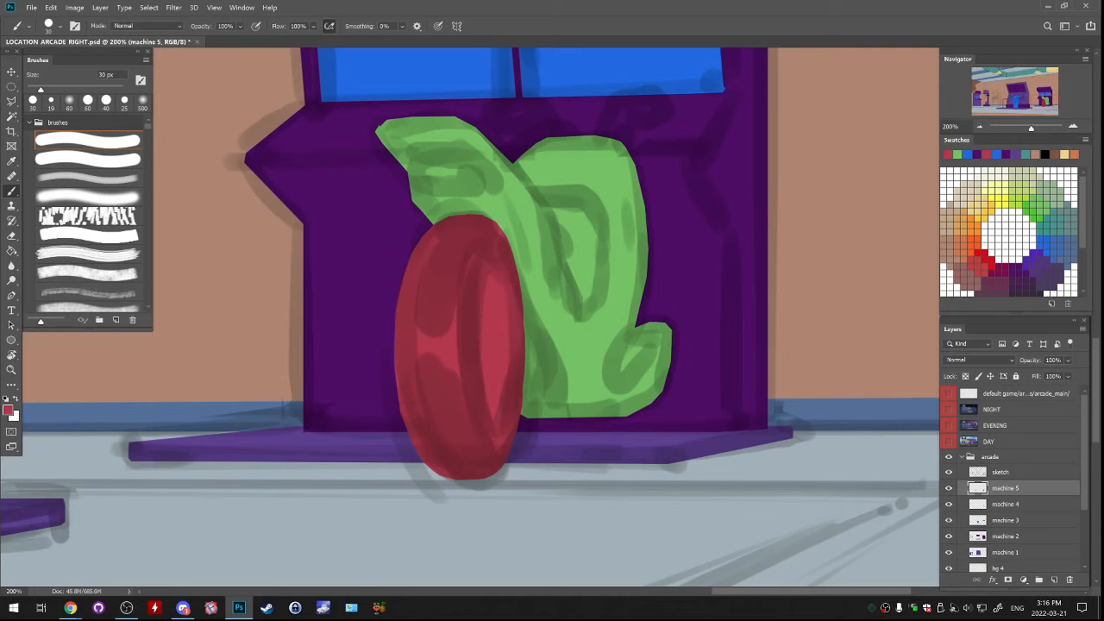
drag(517, 310, 515, 416)
key(ctrl+z)
drag(515, 345, 512, 420)
key(ctrl+z)
drag(515, 323, 514, 430)
key(ctrl+z)
drag(498, 227, 507, 248)
Try to trim the wheel's upper edge beside the green body with the eraser, and undo the latest strokes
key(e)
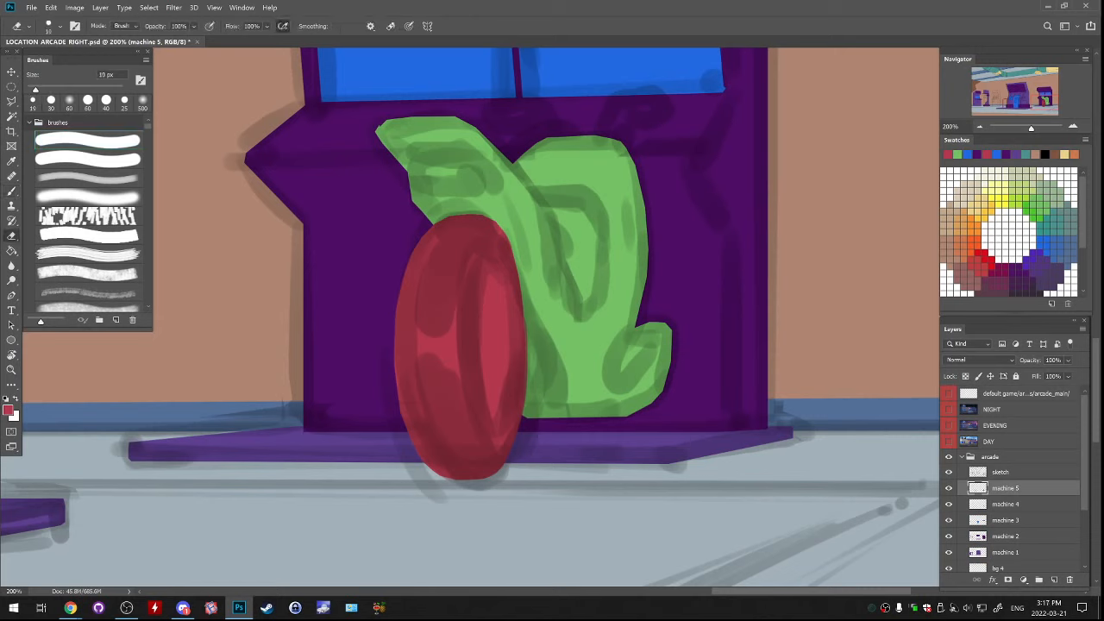
mouse_move(470, 209)
mouse_down()
mouse_move(507, 229)
mouse_move(468, 206)
mouse_move(500, 214)
mouse_move(490, 211)
mouse_move(525, 248)
mouse_up()
key(ctrl+z)
key(ctrl+z)
key(ctrl+z)
key(ctrl+z)
key(ctrl+z)
Compare the red wheel and green motorbike body with the sketch layer hidden and shown
click(949, 472)
click(949, 471)
click(949, 472)
click(948, 472)
Select the opening inside the green motorbike body with the polygonal lasso and fill it with red on the machine 5 layer
drag(603, 259, 561, 358)
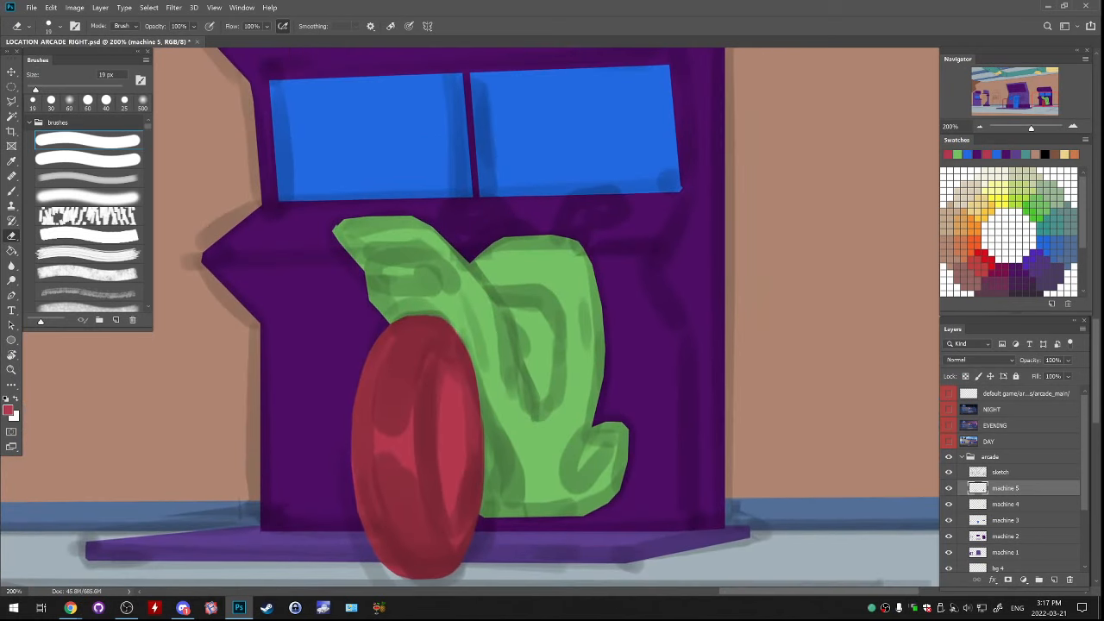
key(l)
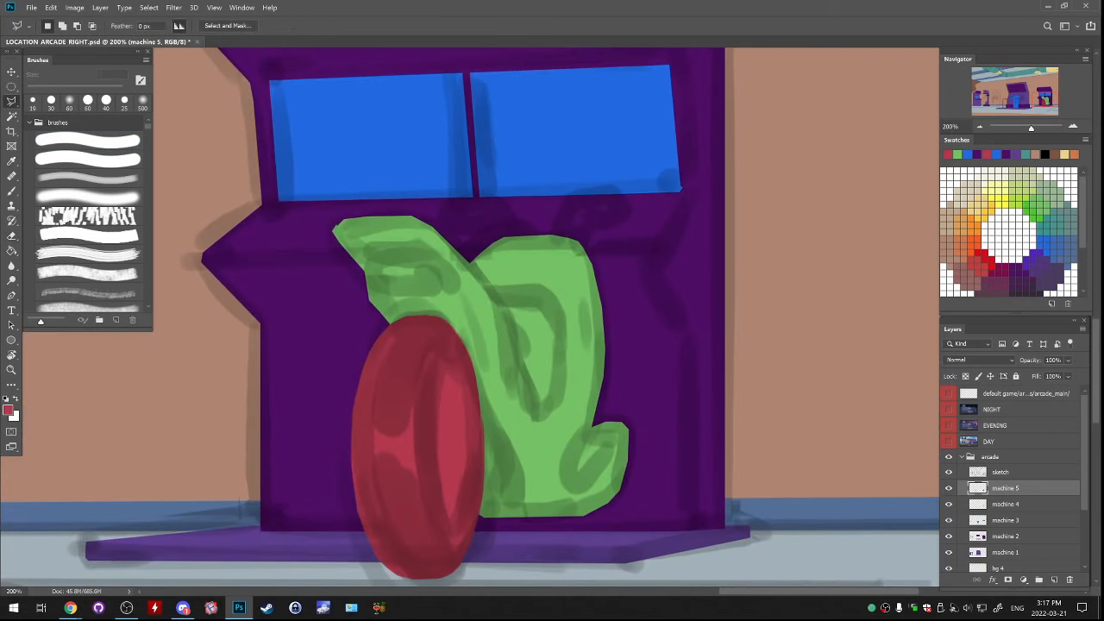
mouse_move(484, 287)
mouse_down()
mouse_move(530, 407)
mouse_move(559, 406)
mouse_move(558, 308)
mouse_move(494, 288)
mouse_up()
key(g)
click(538, 345)
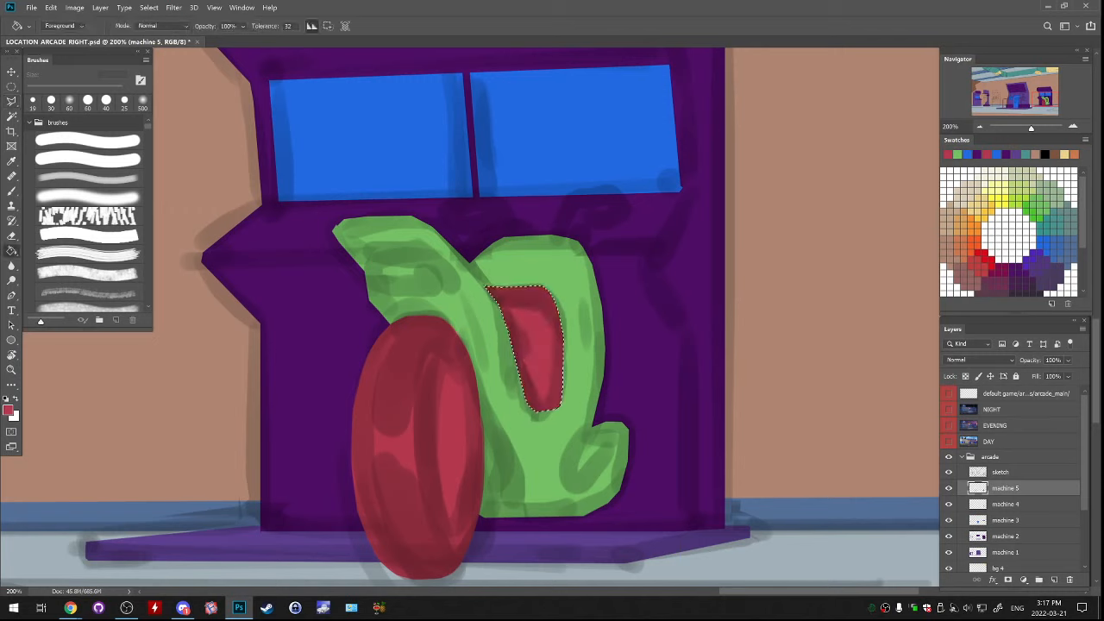
Outline the opening in the green body's small lower rear lobe with the polygonal lasso and fill it with red
key(l)
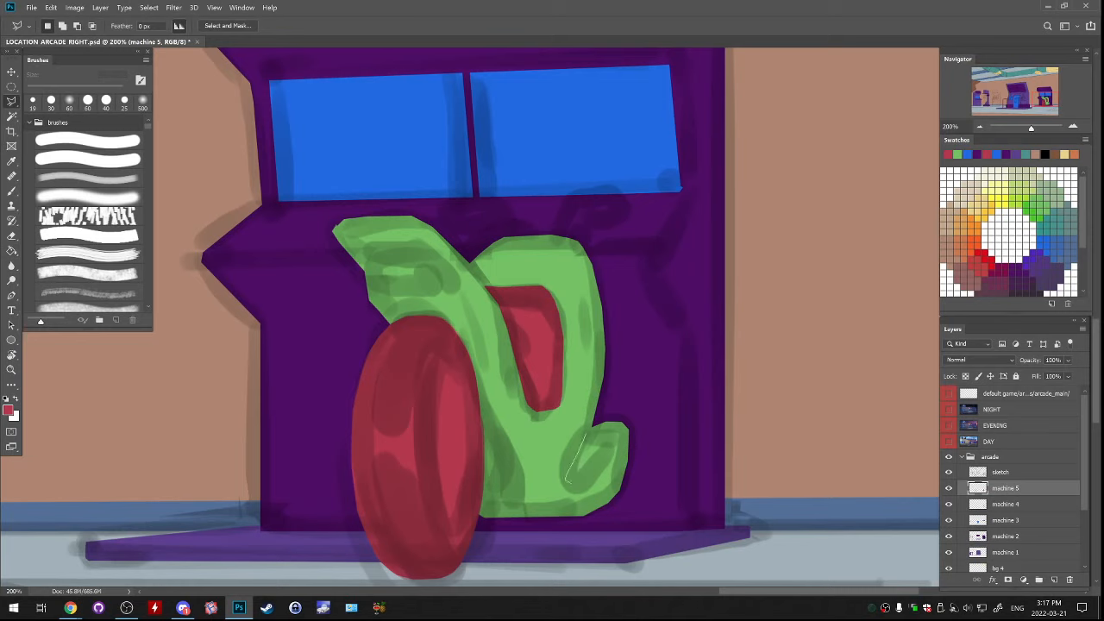
drag(583, 483, 617, 443)
click(587, 434)
key(alt+BackSpace)
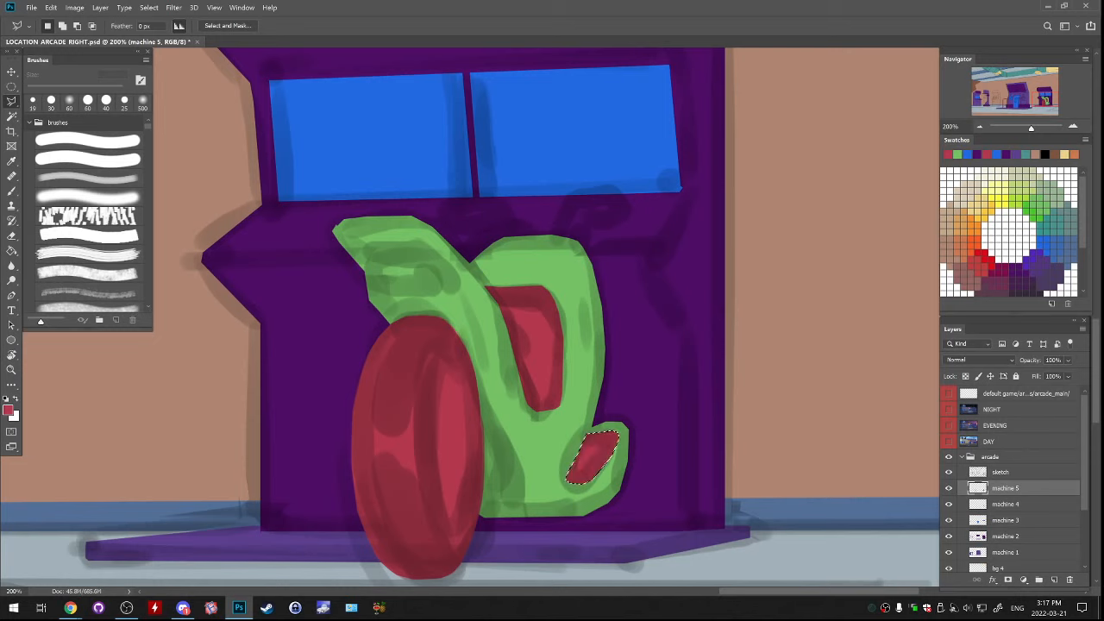
key(ctrl+d)
Add a new layer and lasso the handlebar's base together with the handle and grip farther from the wheel, above the green body
drag(587, 434, 602, 520)
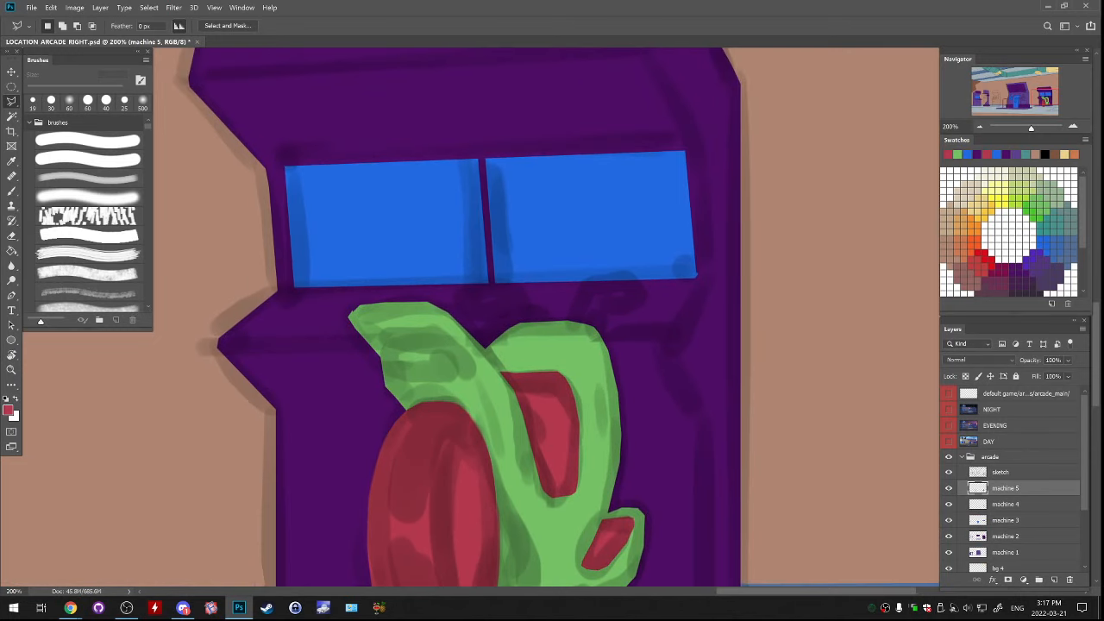
click(1054, 579)
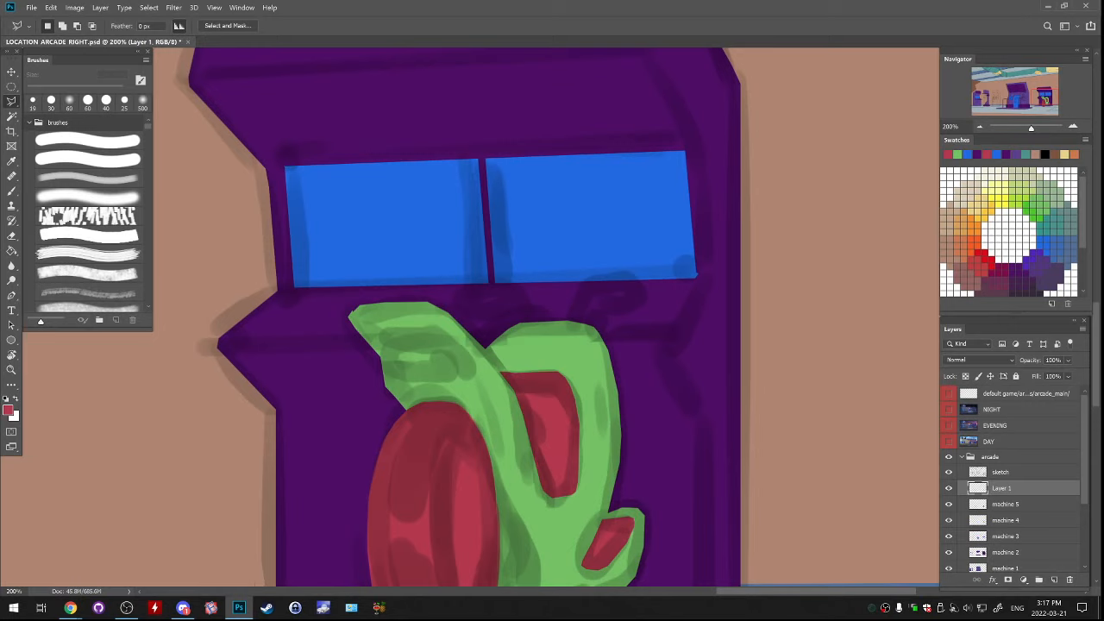
click(524, 325)
click(586, 326)
click(586, 321)
click(575, 317)
click(560, 316)
click(528, 320)
drag(588, 288, 645, 278)
click(602, 297)
click(598, 295)
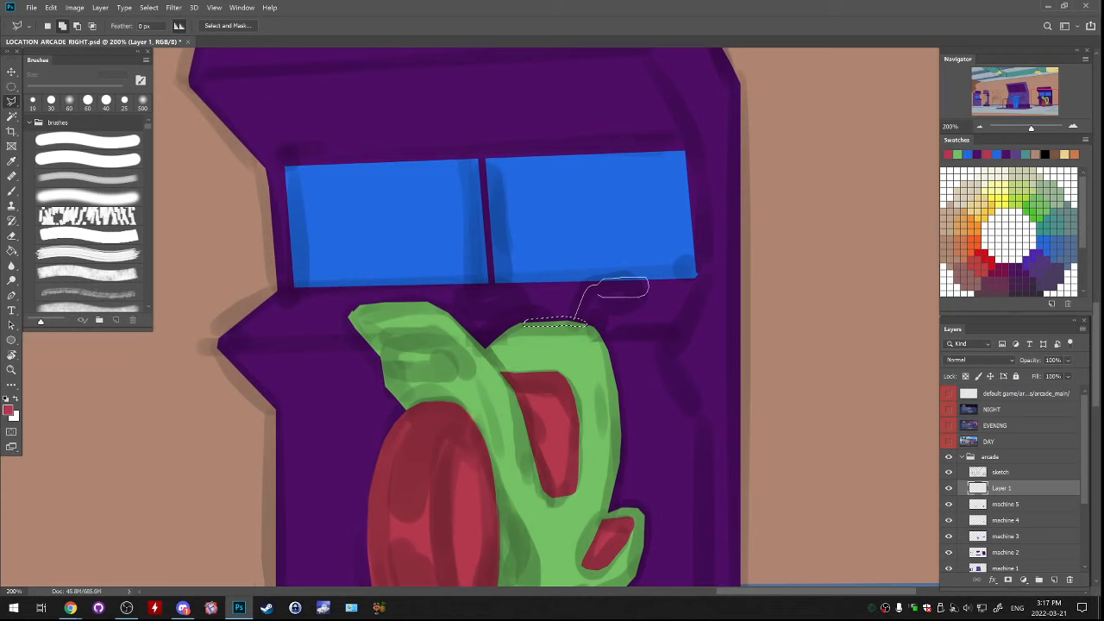
click(591, 298)
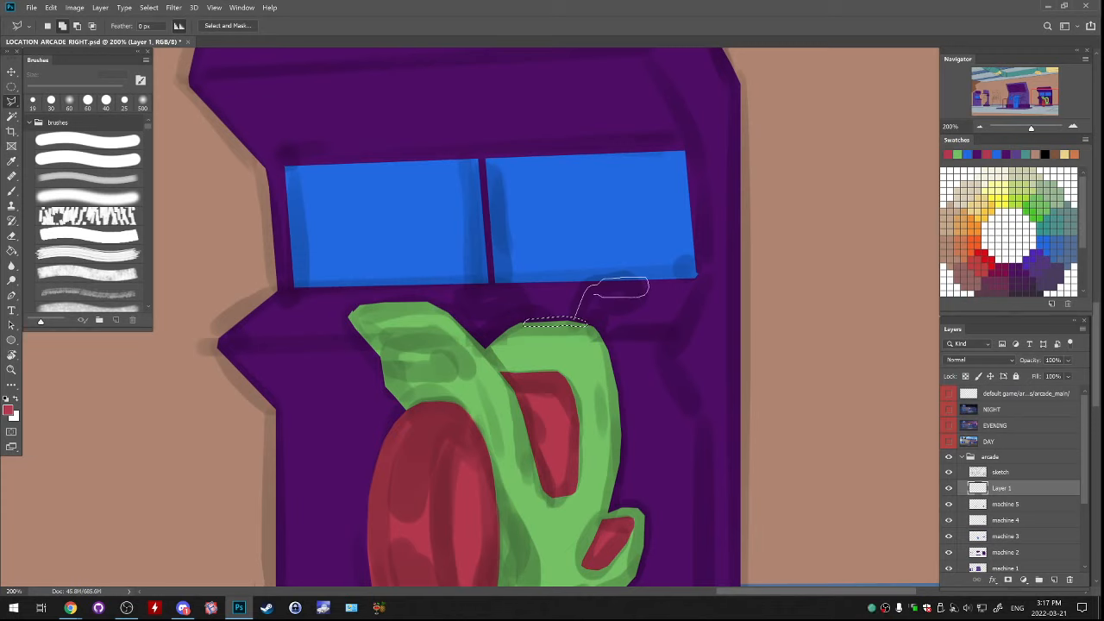
click(577, 320)
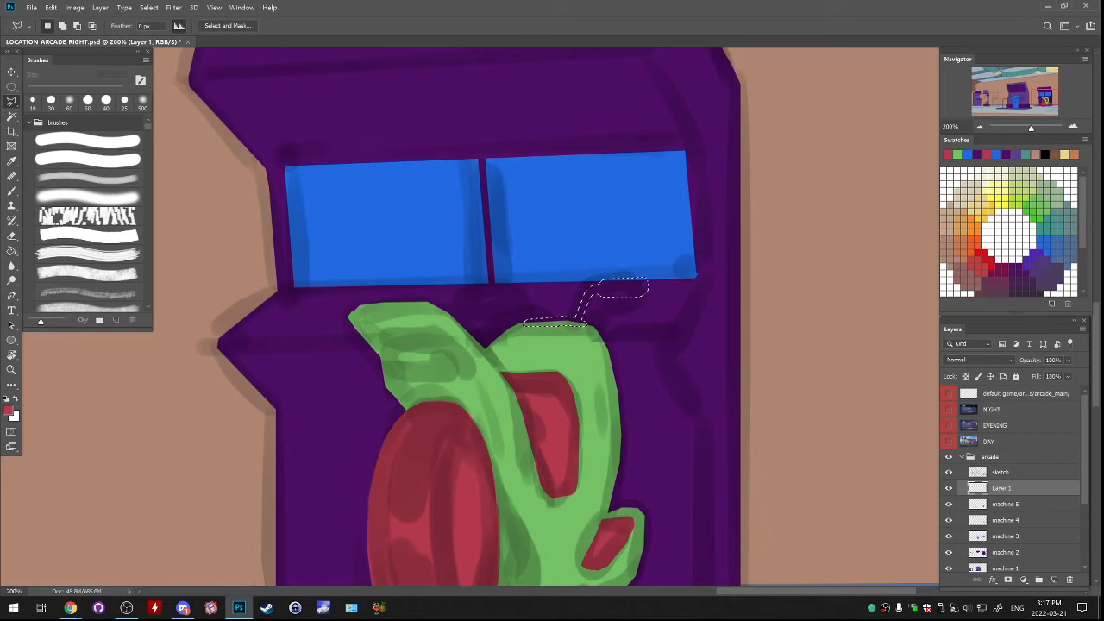
Add the handle and grip nearer the wheel to the selection, fill the whole handlebar with red, and deselect
key(shift)
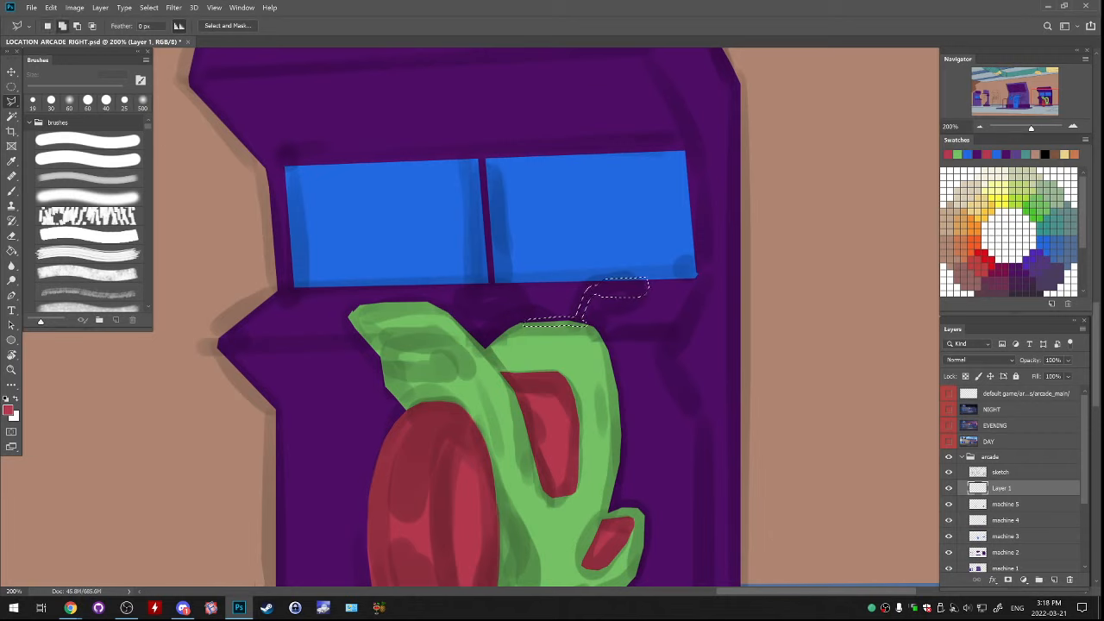
click(532, 319)
click(513, 283)
click(477, 283)
click(470, 288)
click(470, 294)
click(475, 300)
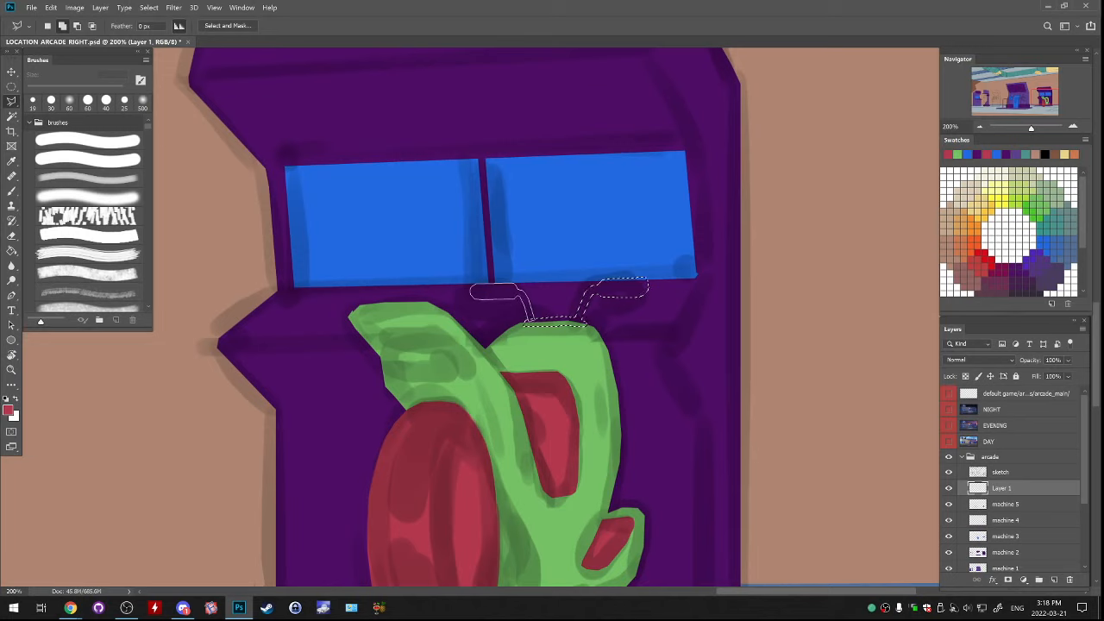
key(Return)
key(g)
click(622, 287)
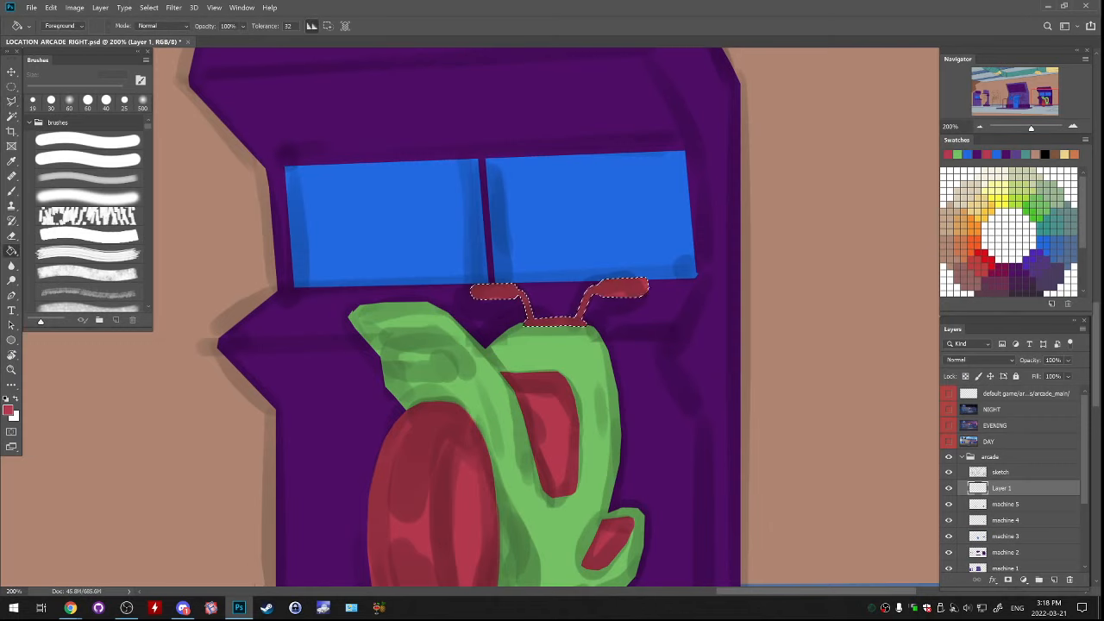
key(ctrl+d)
Hide the sketch layer, lasso the handle nearer the wheel, and stretch it to 116% height to match the other handle
click(949, 471)
key(l)
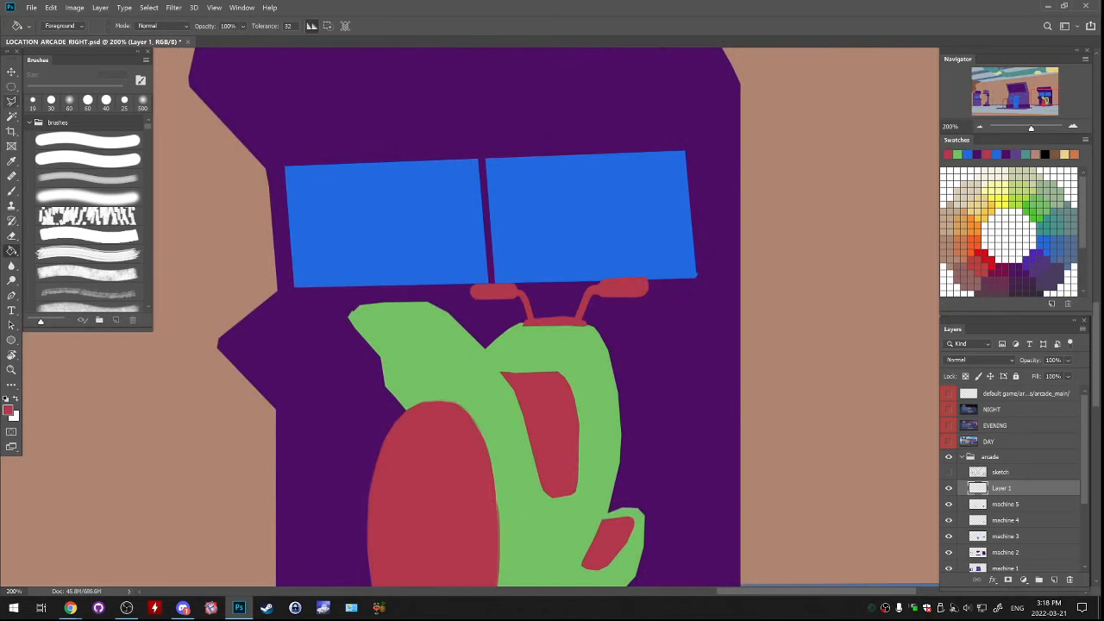
click(461, 258)
mouse_move(461, 258)
mouse_down()
mouse_move(509, 323)
mouse_move(539, 314)
mouse_move(539, 280)
mouse_move(497, 242)
mouse_up()
key(ctrl+t)
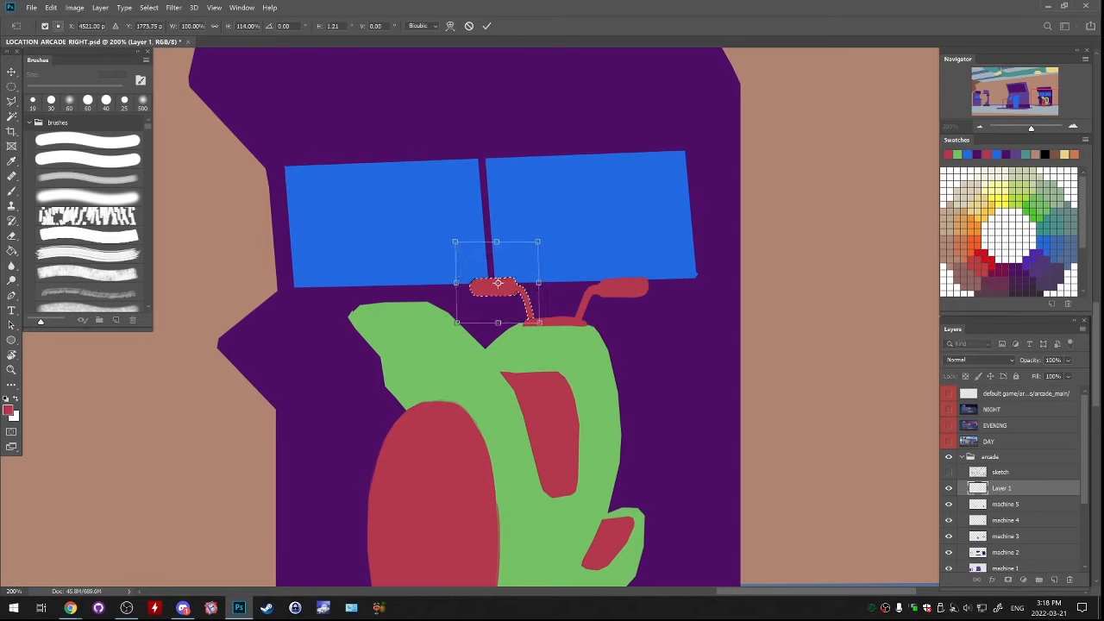
drag(498, 322, 499, 325)
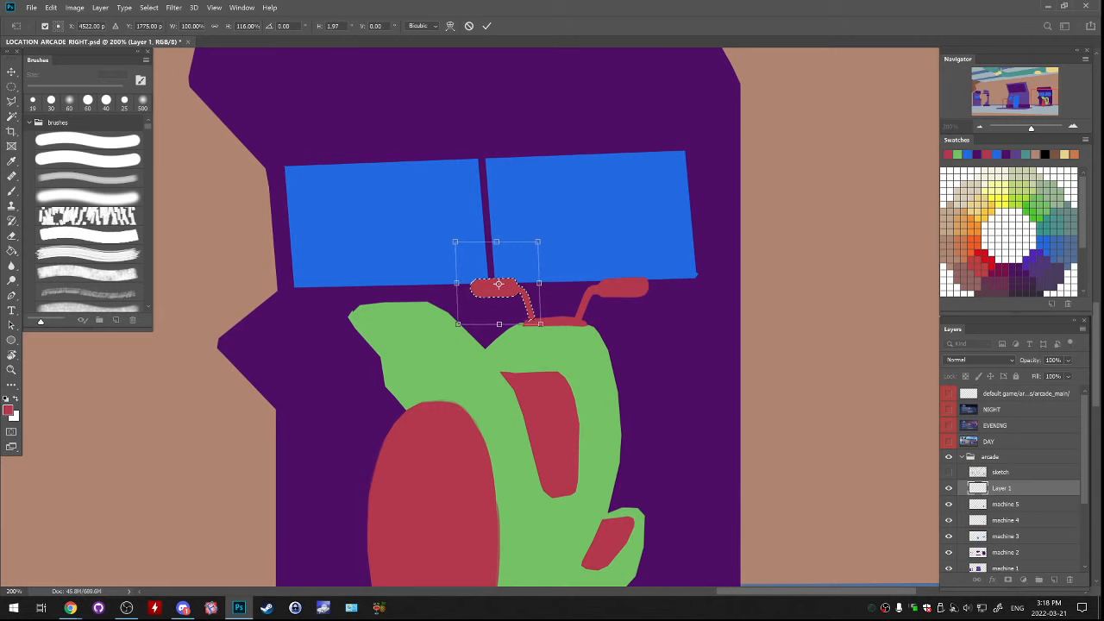
key(Return)
key(ctrl+d)
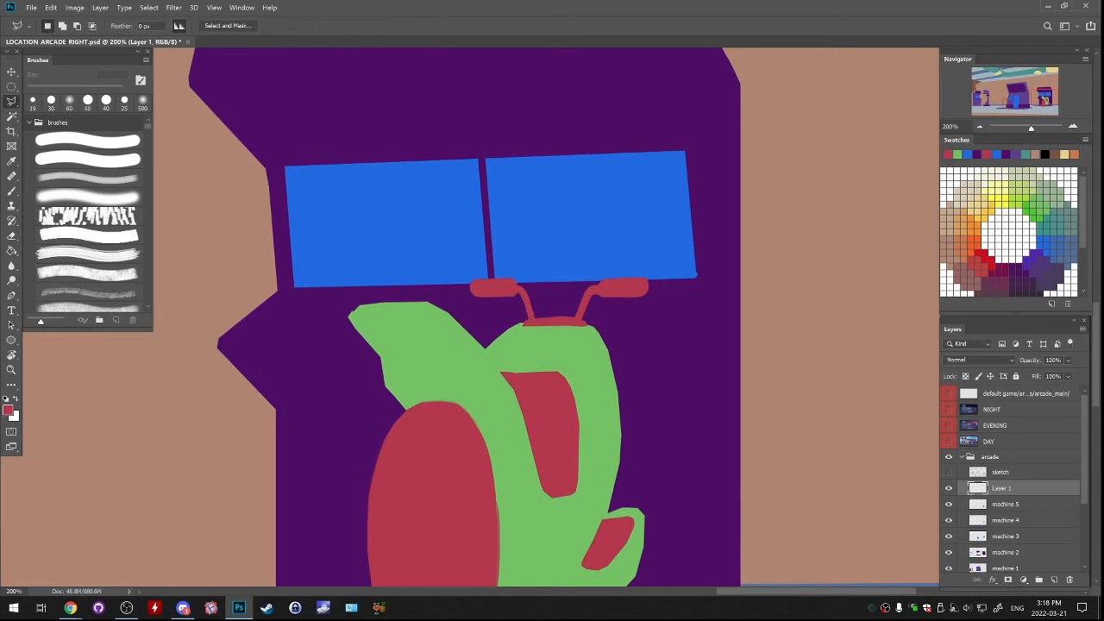
Merge the handlebar layer down into machine 5 and compare the artwork with the sketch hidden and shown
key(ctrl+minus)
key(ctrl+minus)
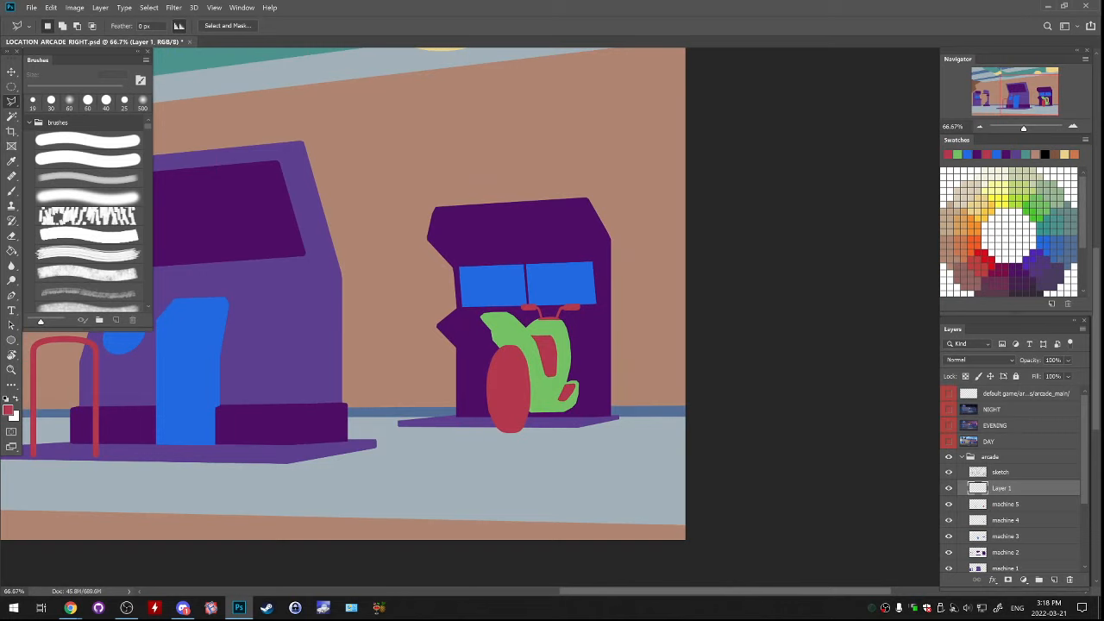
key(ctrl+e)
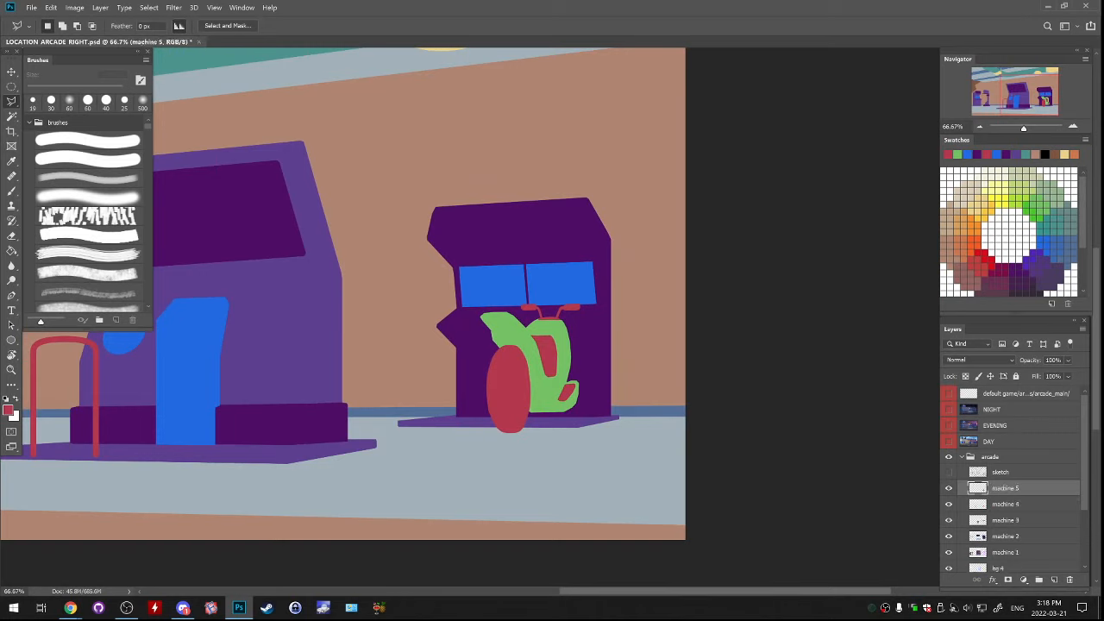
click(949, 489)
click(949, 488)
click(948, 472)
click(949, 472)
click(949, 471)
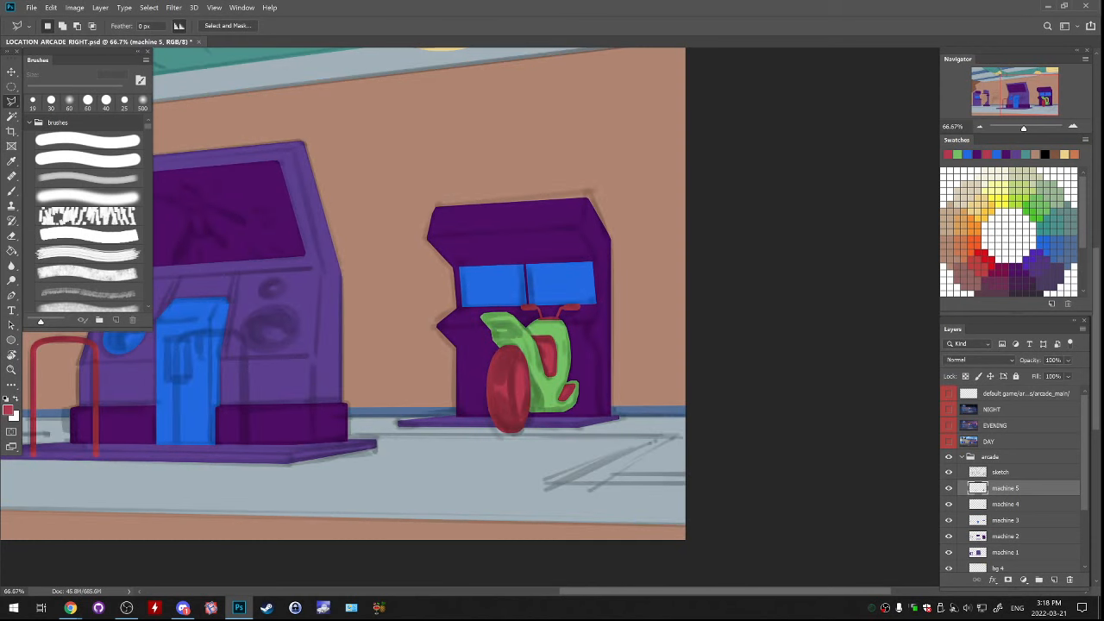
Create a new layer above machine 5 and name it machine 6
click(1054, 580)
double_click(1001, 488)
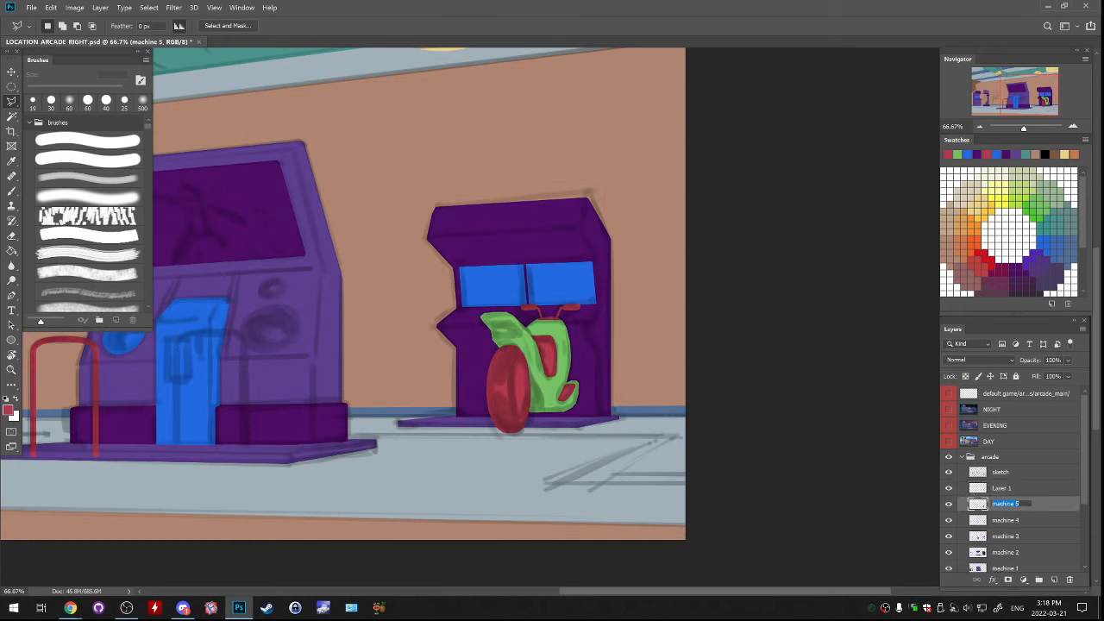
text(machine 5)
text(6)
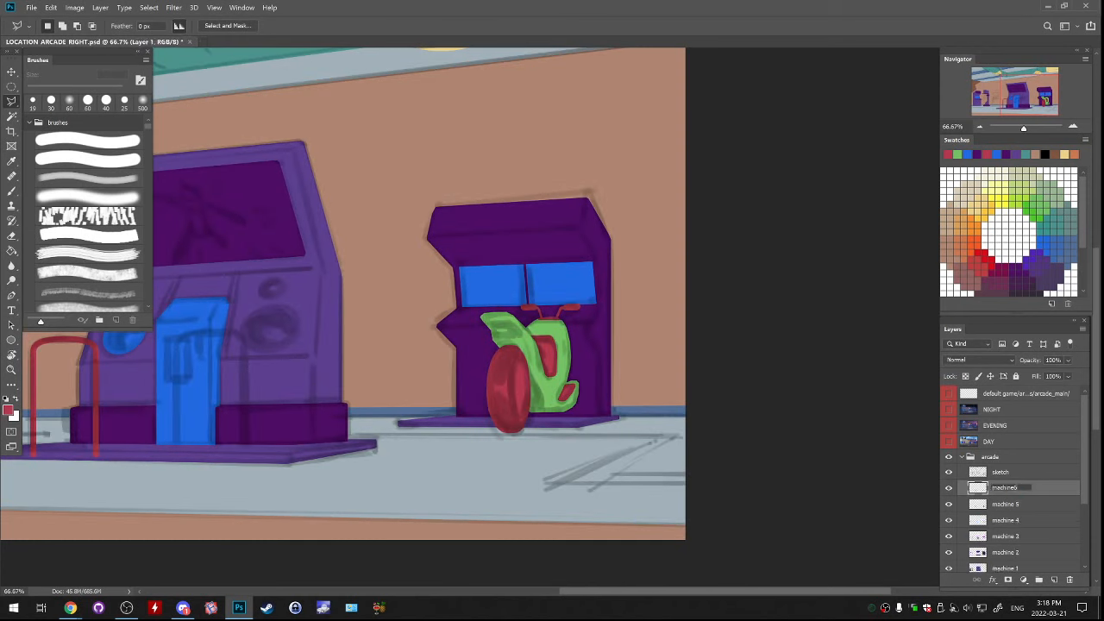
key(Return)
double_click(1005, 488)
click(1013, 489)
key(Return)
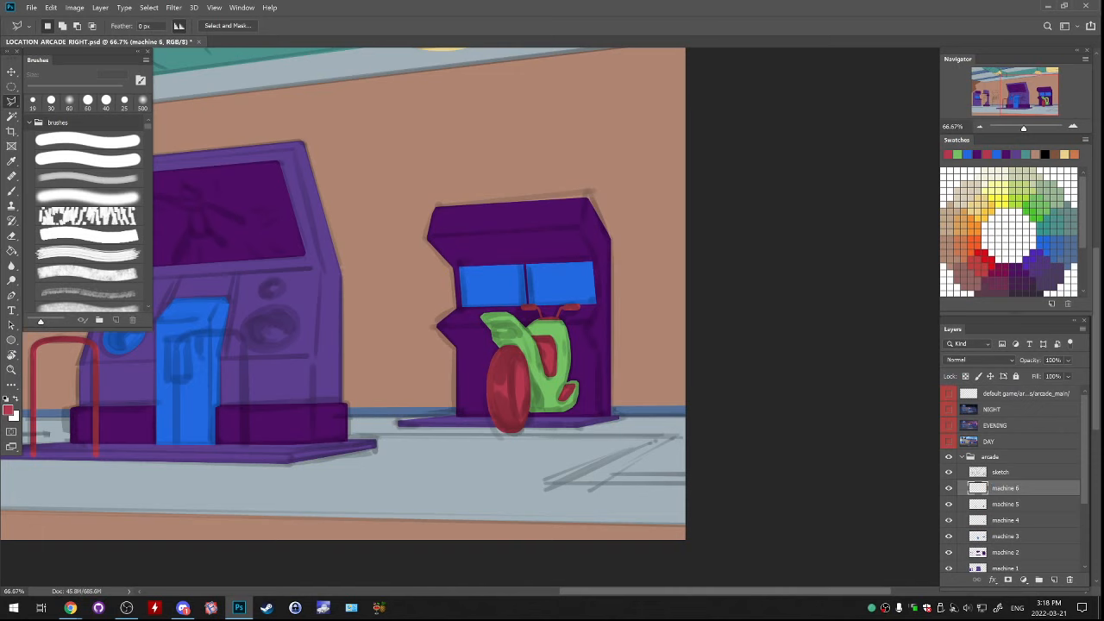
Lasso the side panel of the green fender above the wheel and fill it with red on the machine 5 layer
key(ctrl+plus)
key(ctrl+plus)
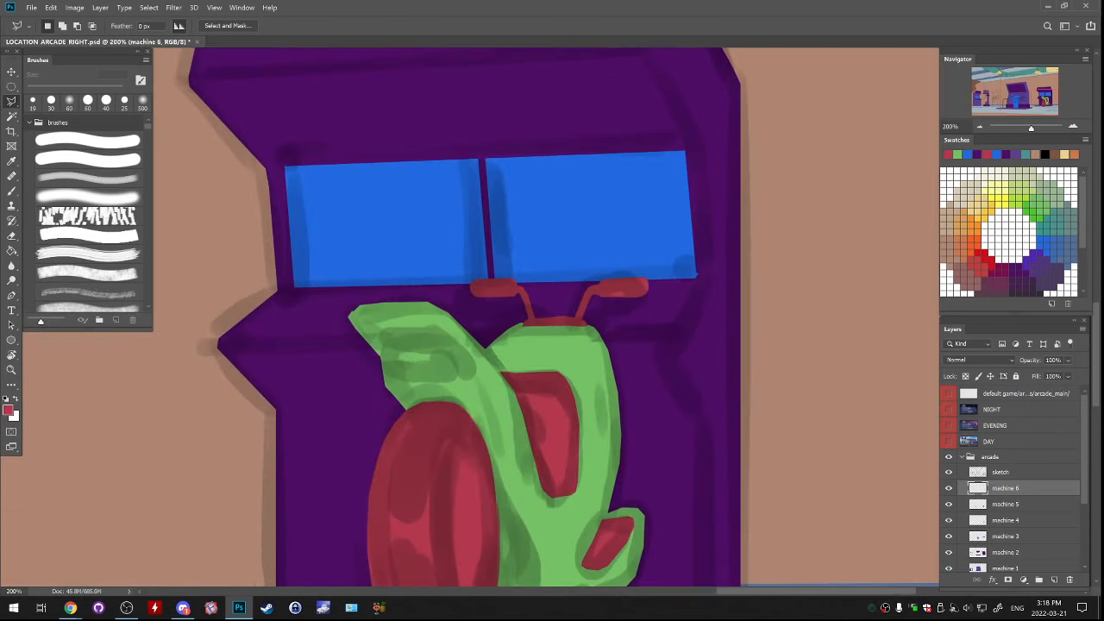
click(1006, 505)
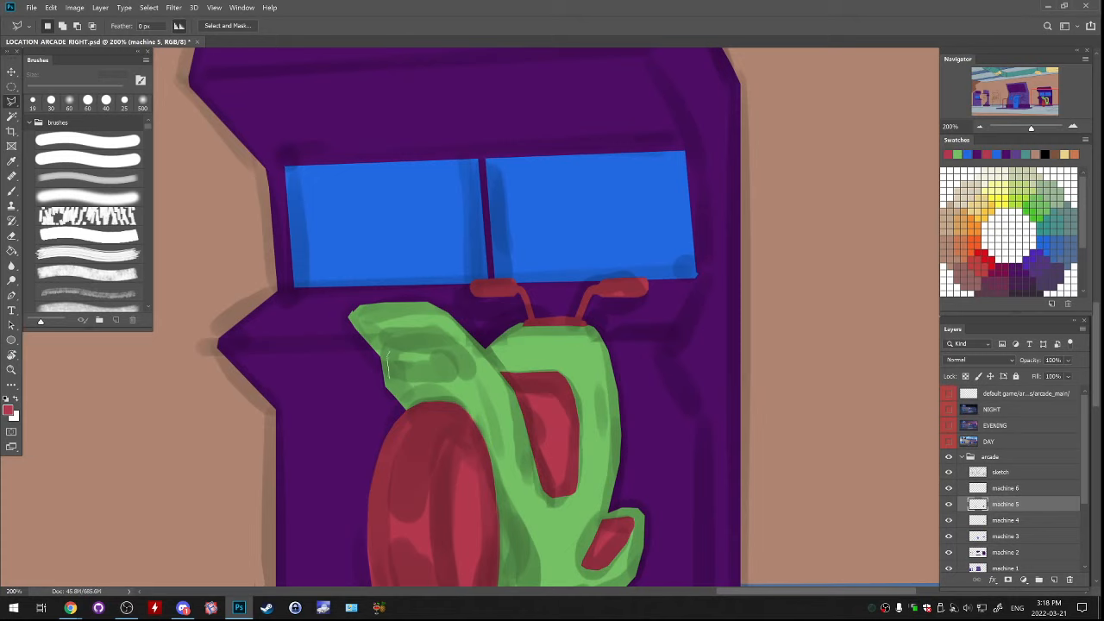
drag(392, 380, 473, 381)
key(g)
click(428, 368)
key(ctrl+d)
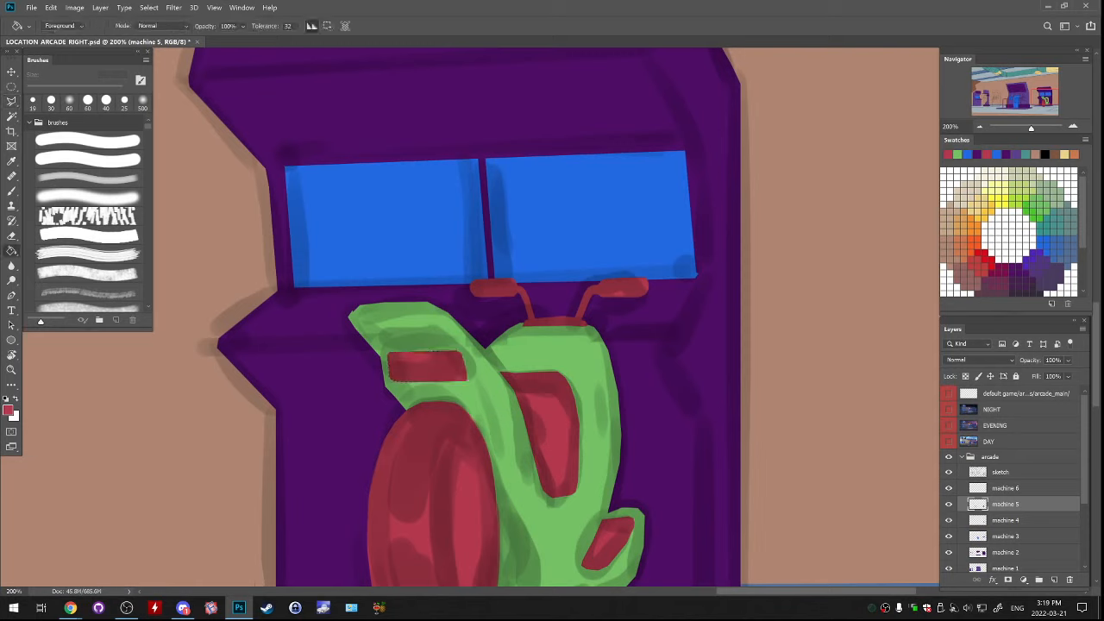
Hide the sketch layer and remove the red side panel from the green fender
click(948, 472)
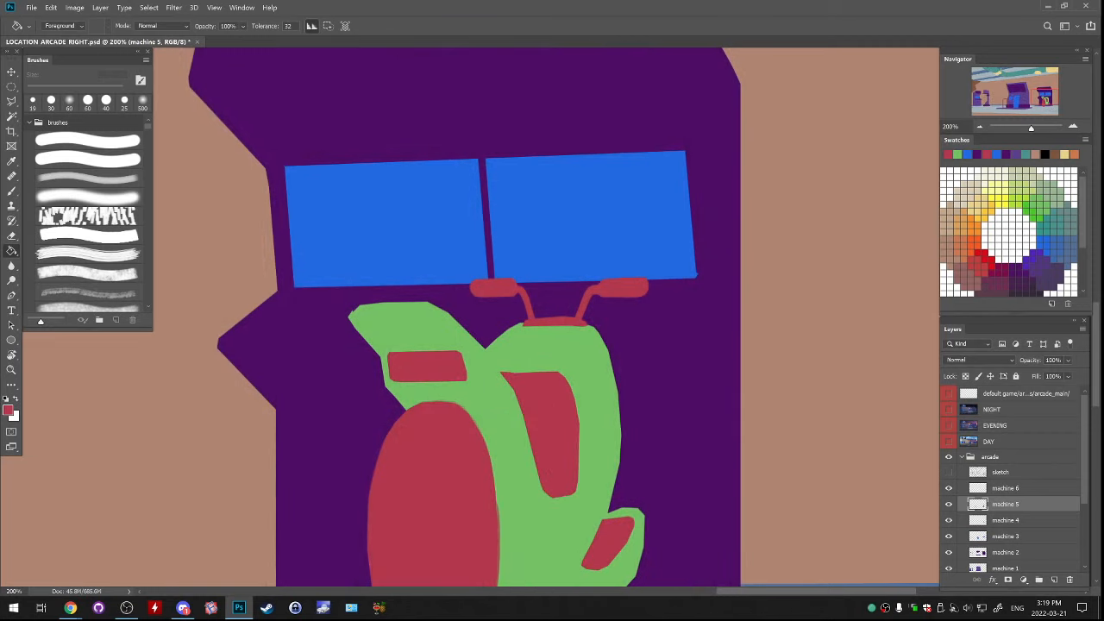
key(ctrl+minus)
key(ctrl+minus)
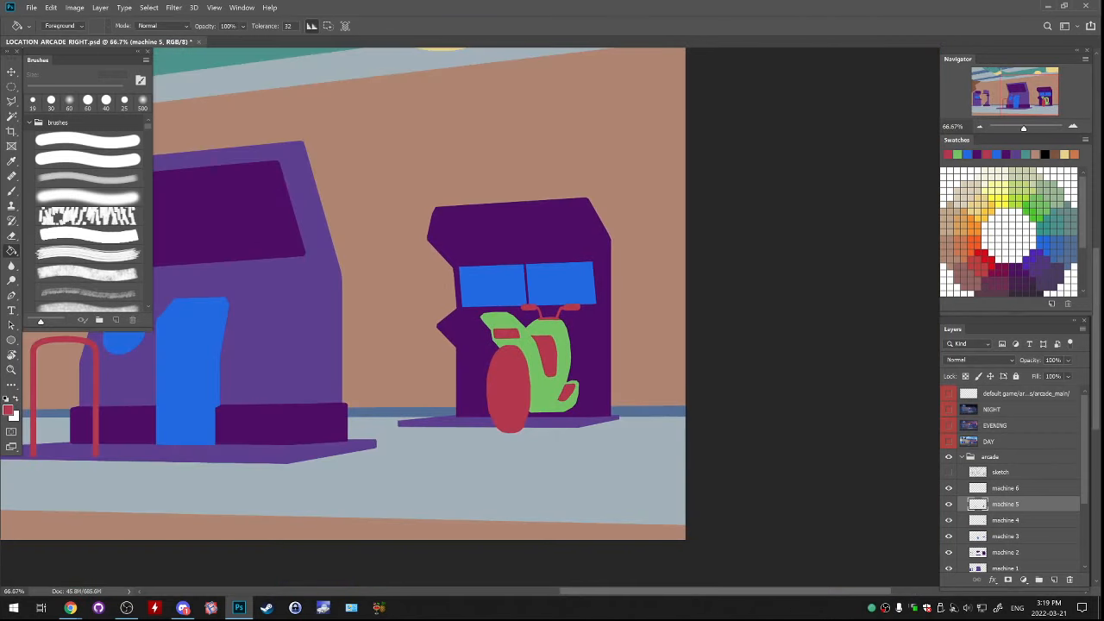
double_click(1073, 127)
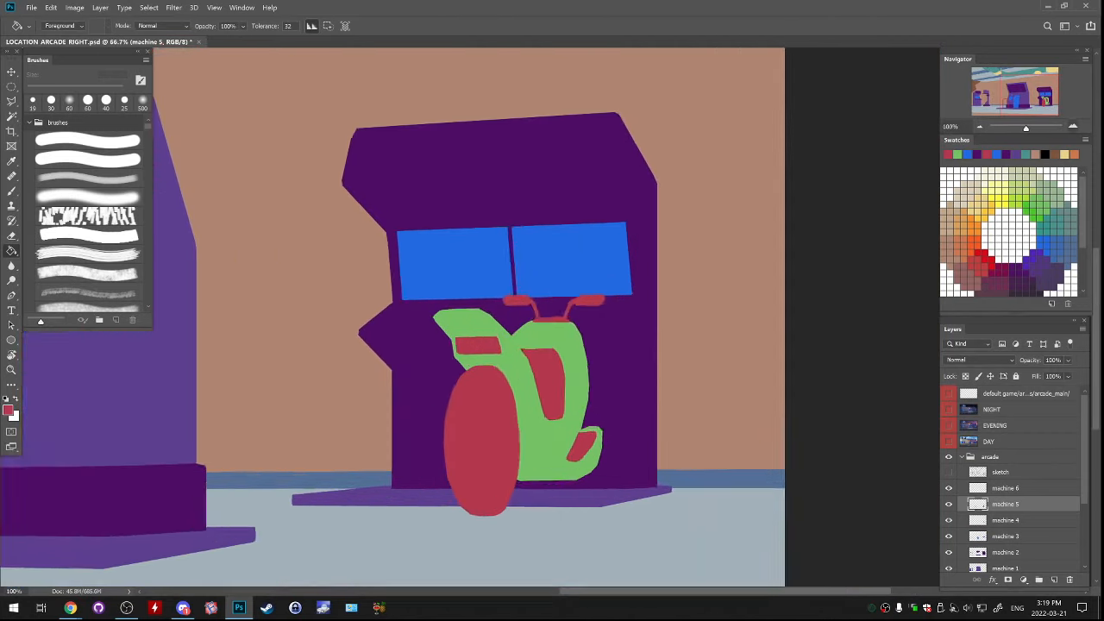
key(e)
mouse_move(393, 357)
mouse_down()
mouse_move(437, 356)
mouse_move(411, 369)
mouse_move(464, 373)
mouse_up()
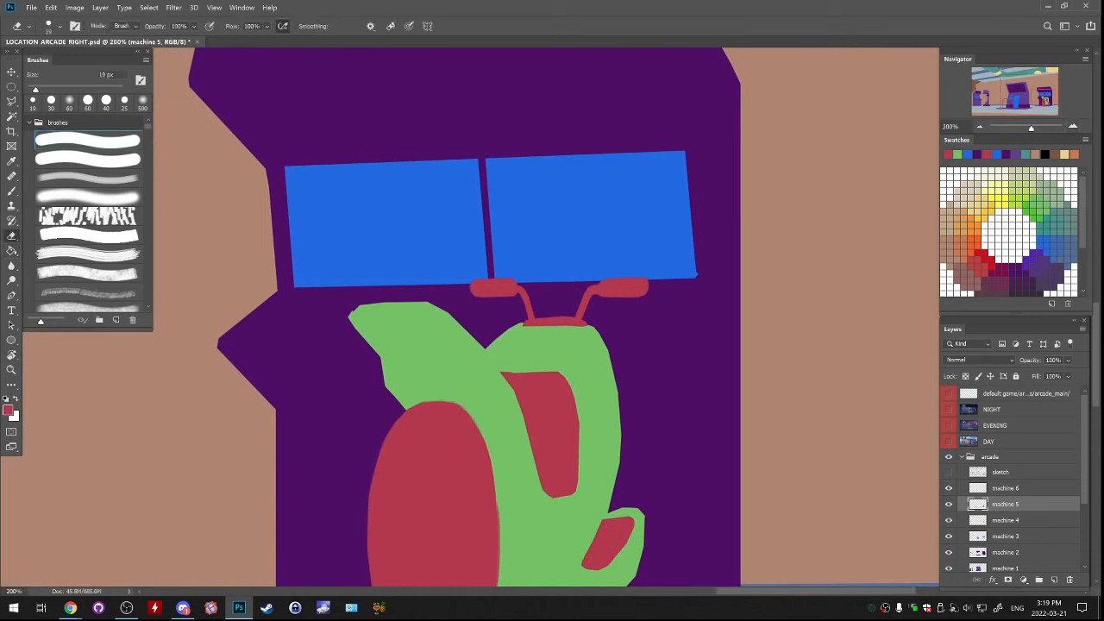
Lasso a thin strip along the green fender's upper tip, fill it with red, and compare the result against the sketch
key(l)
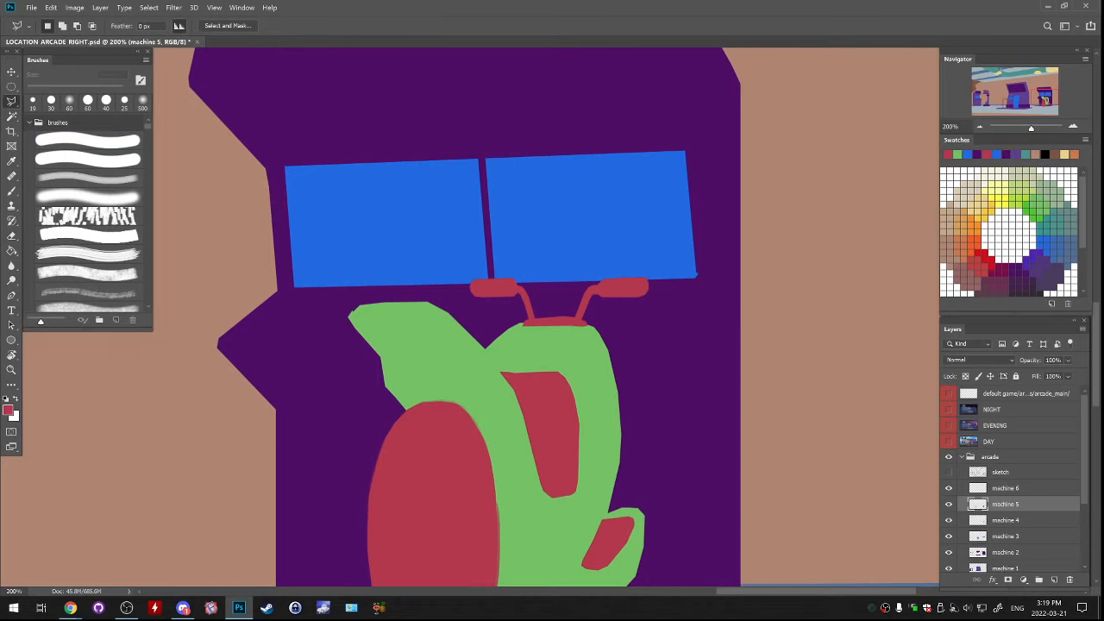
mouse_move(358, 319)
mouse_down()
mouse_move(445, 319)
mouse_move(426, 319)
mouse_up()
click(366, 311)
key(g)
click(393, 316)
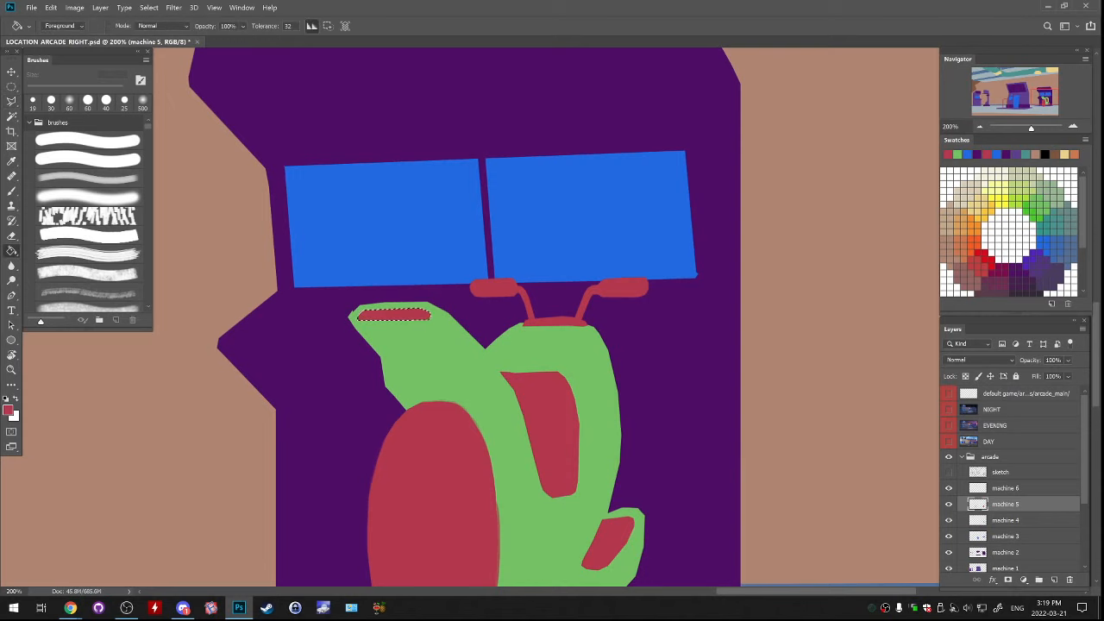
key(ctrl+d)
key(ctrl+minus)
key(ctrl+minus)
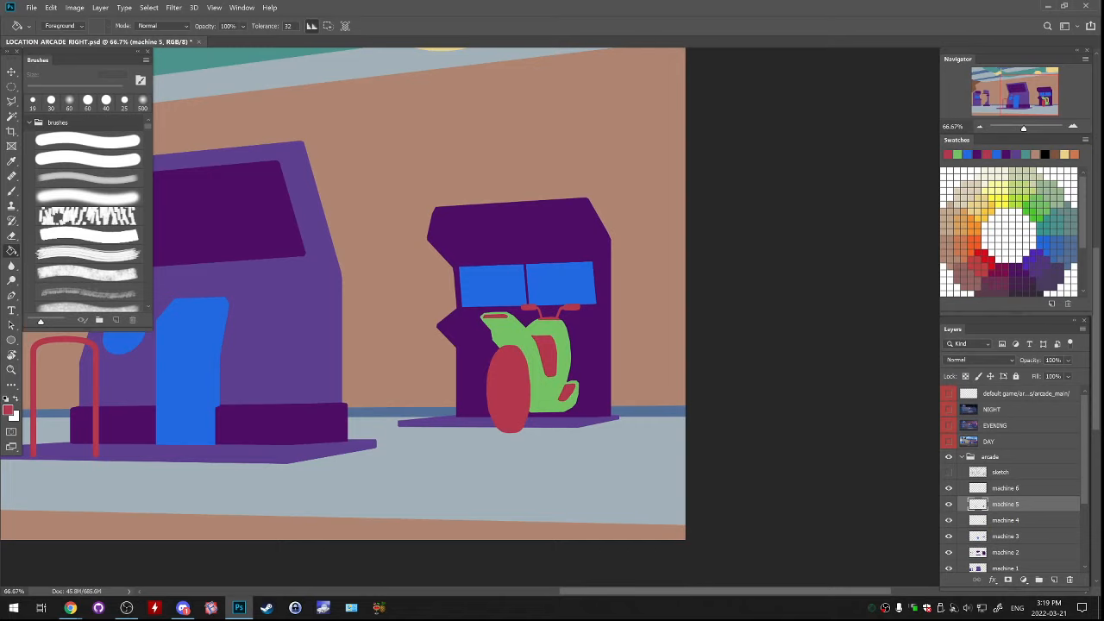
click(949, 473)
click(949, 473)
click(949, 472)
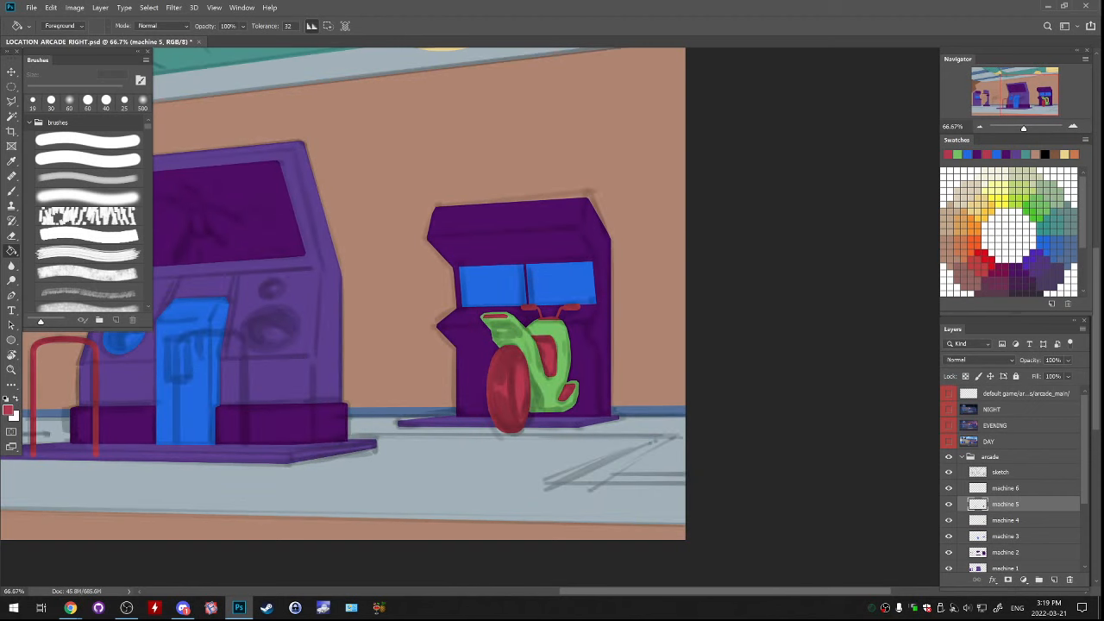
Hide the sketch, select a narrow ellipse inside the red motorbike wheel and fill it with beige on the machine 6 layer
click(1006, 488)
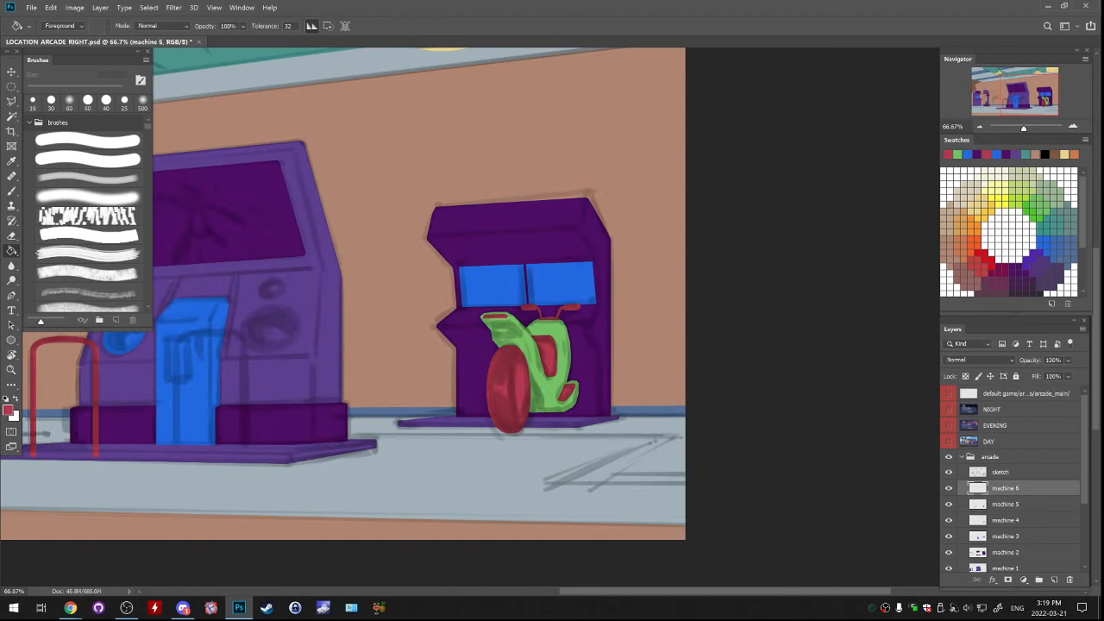
key(ctrl+plus)
key(ctrl+plus)
drag(524, 393, 569, 241)
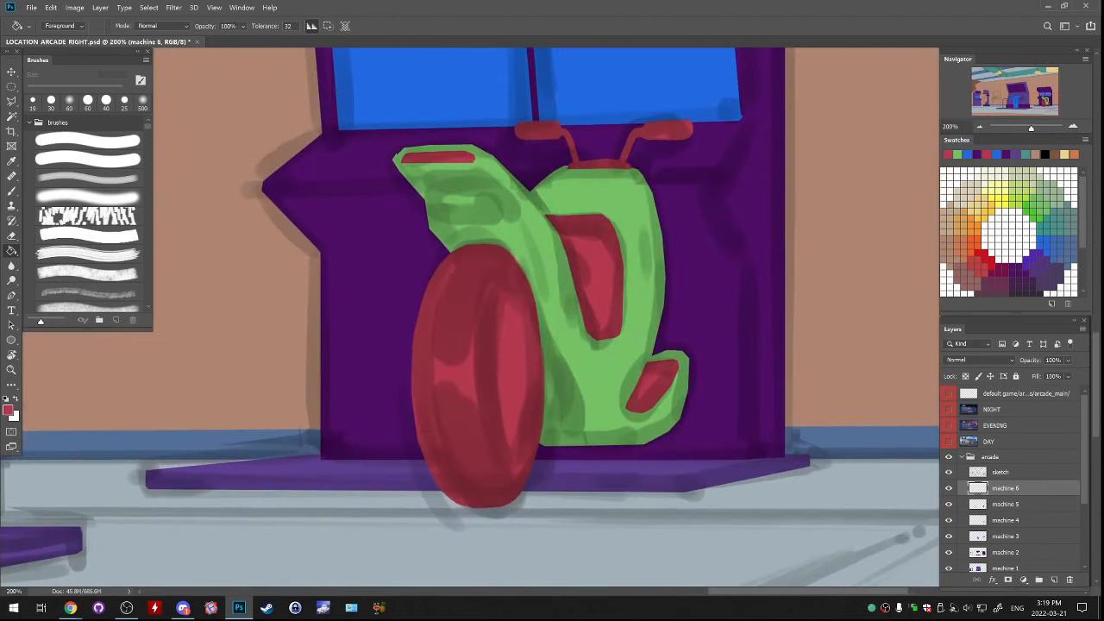
key(l)
click(948, 472)
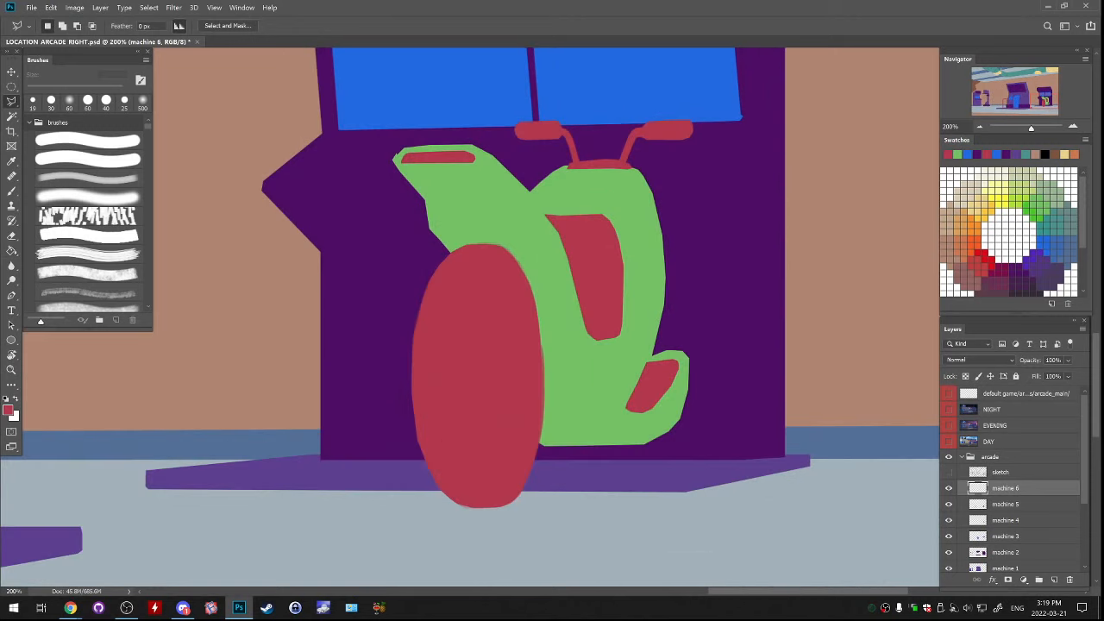
key(m)
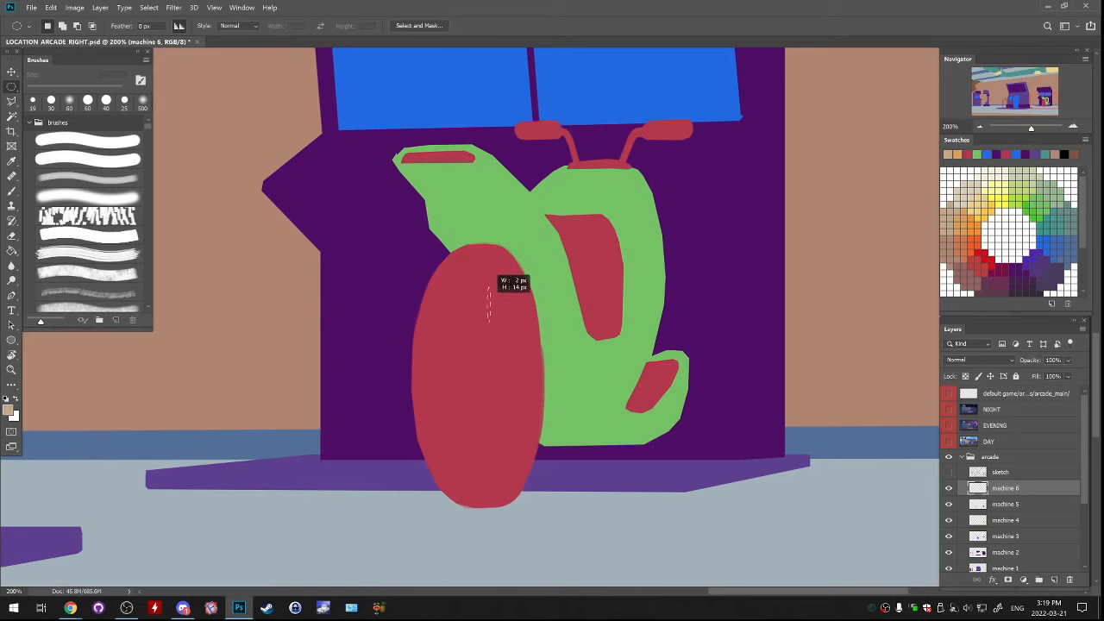
mouse_move(509, 287)
mouse_down()
mouse_move(541, 435)
mouse_move(535, 469)
mouse_up()
drag(516, 401, 511, 404)
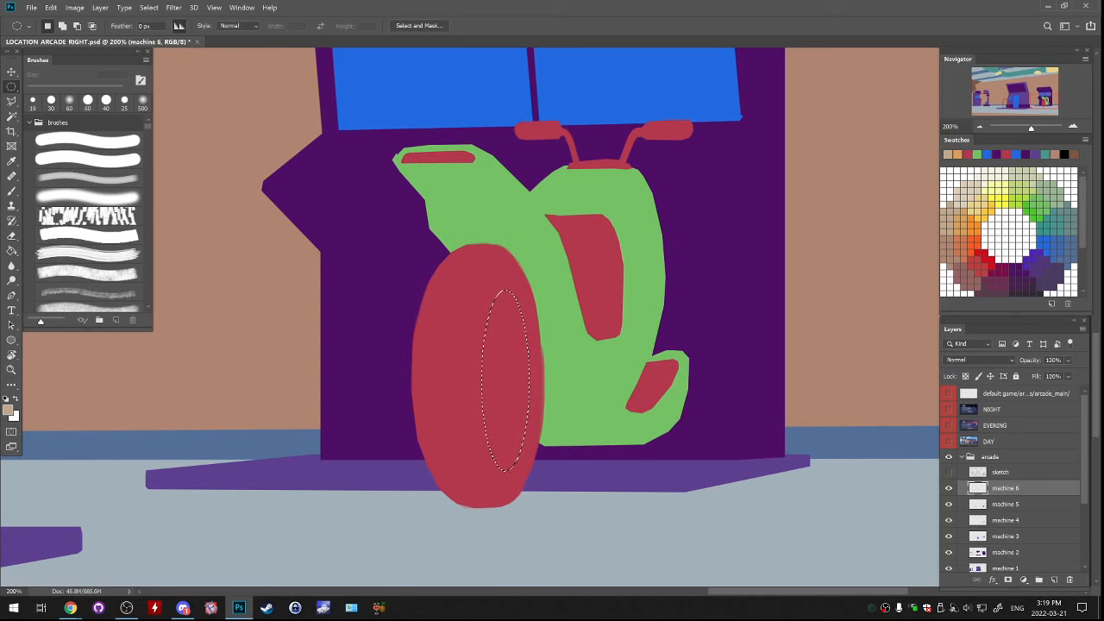
key(g)
click(511, 404)
key(ctrl+minus)
key(ctrl+minus)
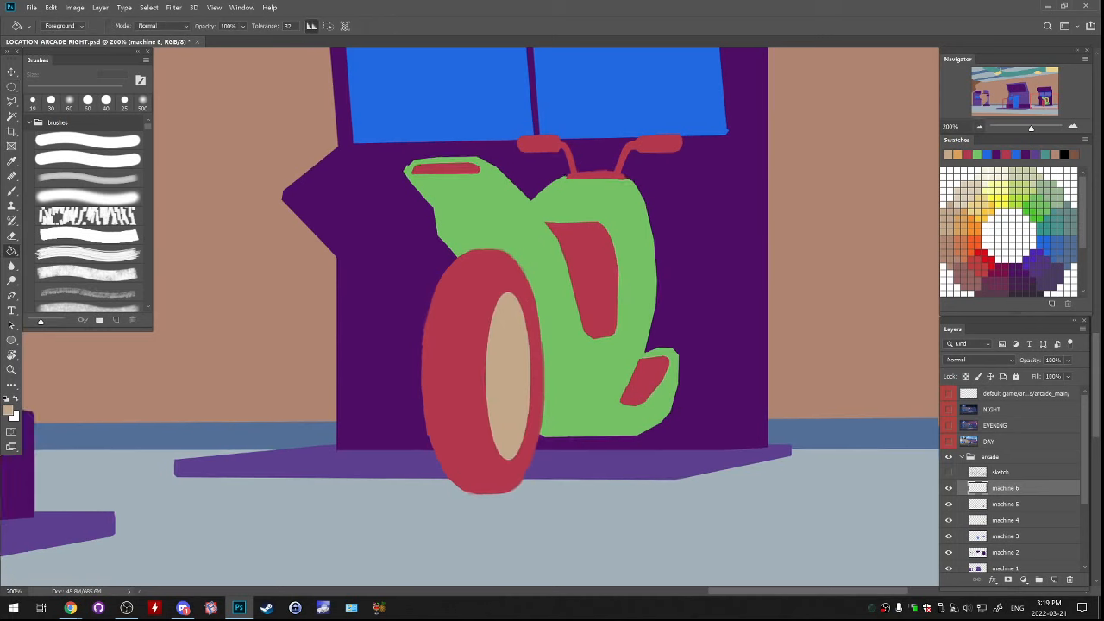
key(ctrl+minus)
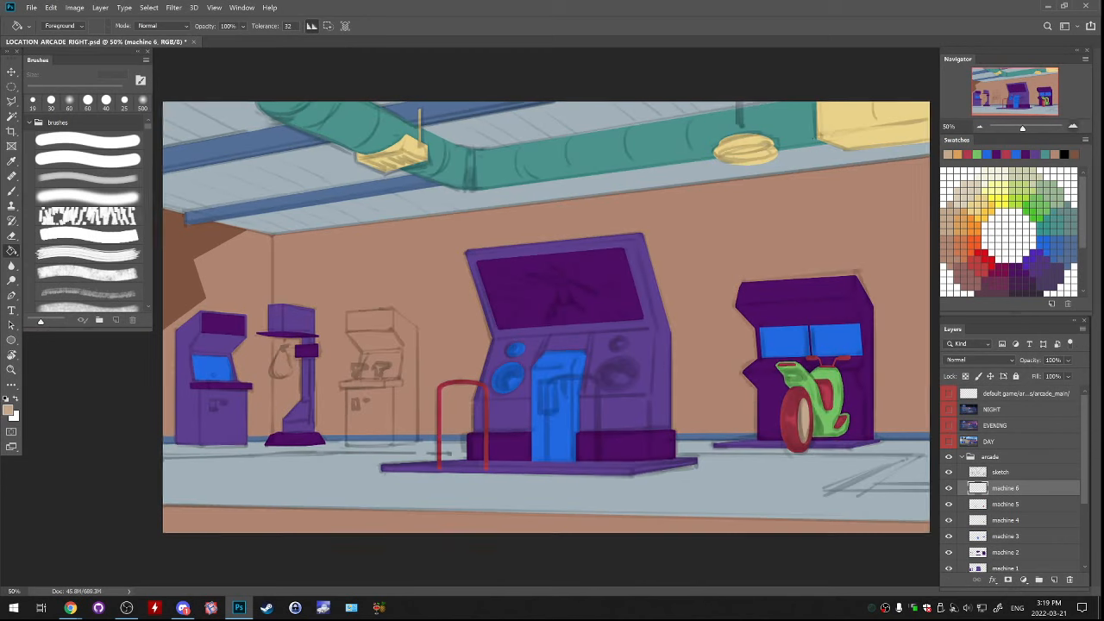
Check which parts the machine 6, machine 5 and machine 4 layers hold and make machine 4 the active layer
key(ctrl+plus)
key(ctrl+plus)
drag(535, 397, 550, 238)
key(l)
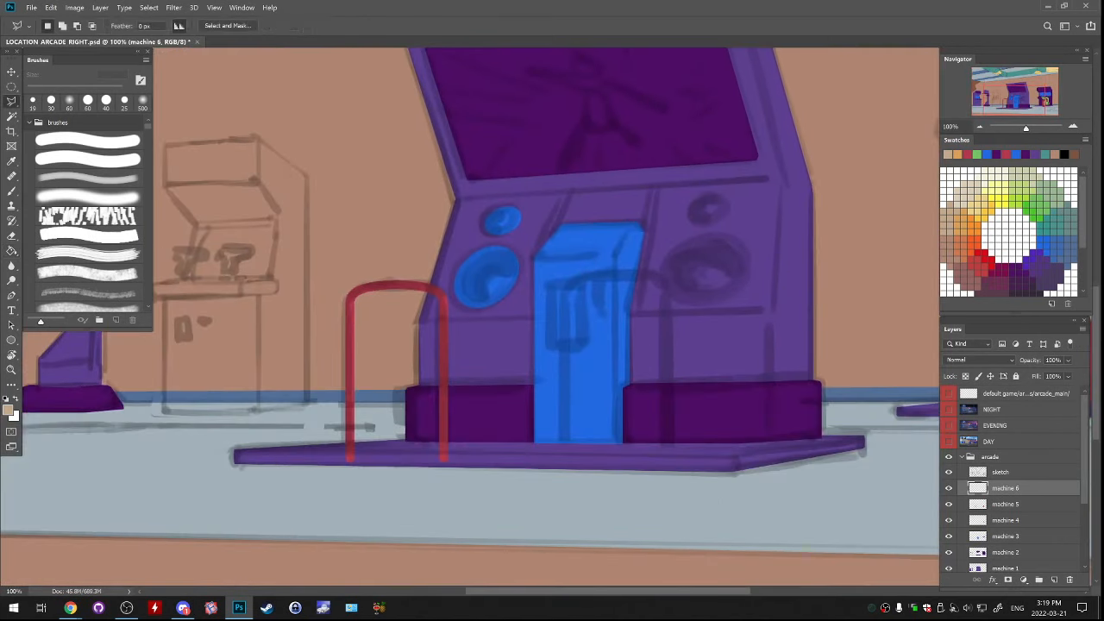
mouse_move(362, 327)
mouse_down()
mouse_move(653, 322)
mouse_move(440, 406)
mouse_up()
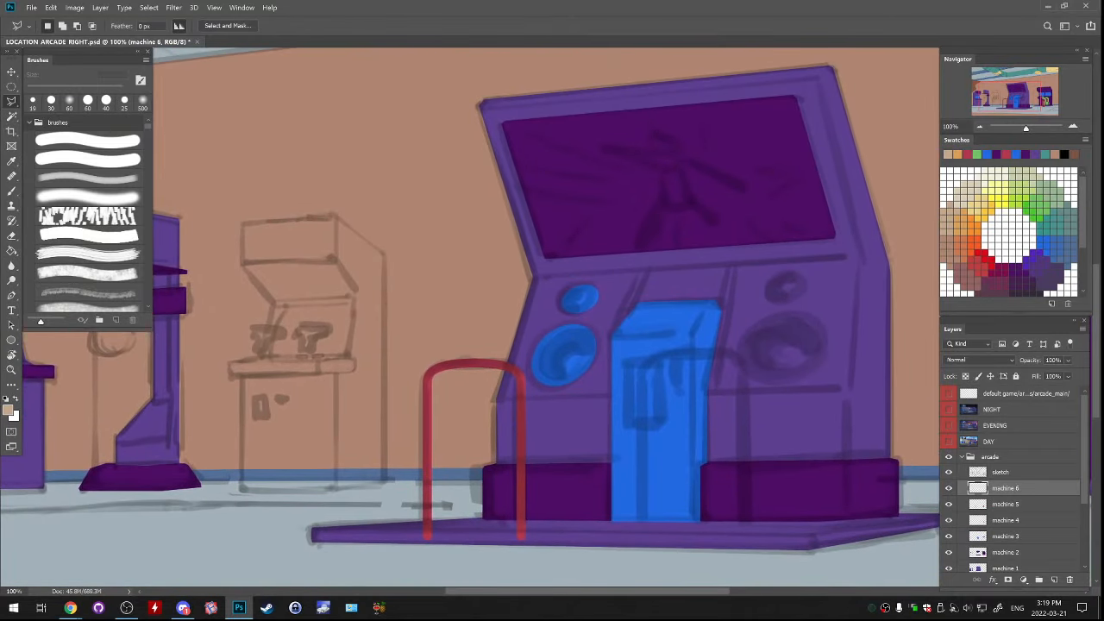
click(949, 488)
click(949, 504)
click(949, 505)
click(1006, 505)
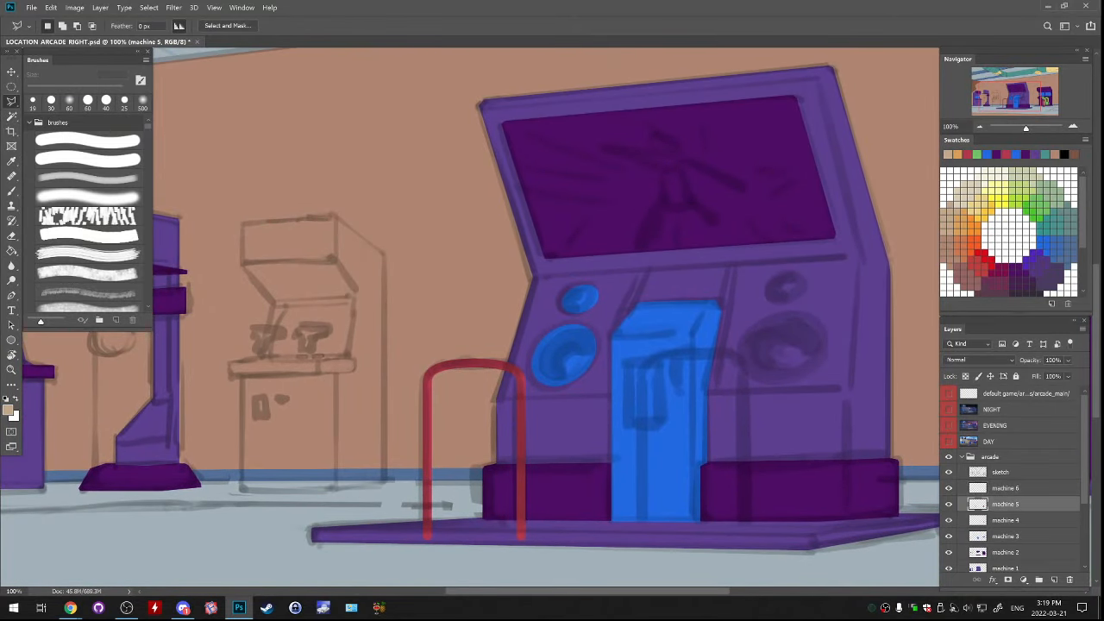
click(949, 520)
click(1005, 520)
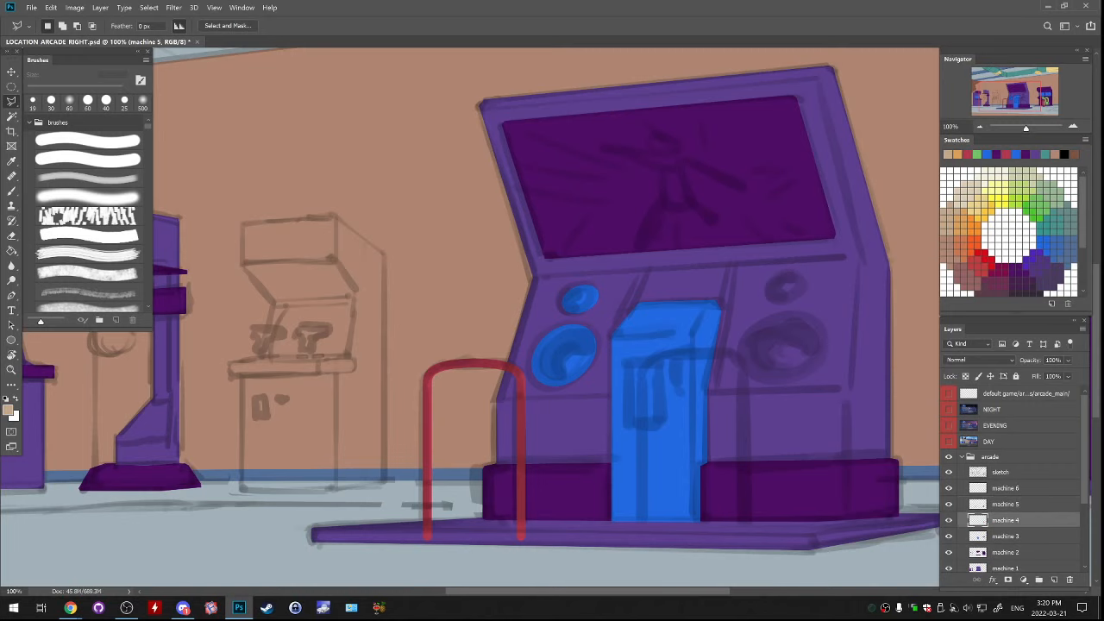
Lasso the rectangular panel and small notched shape on the large cabinet's blue centre column and fill both with beige
drag(690, 345, 593, 360)
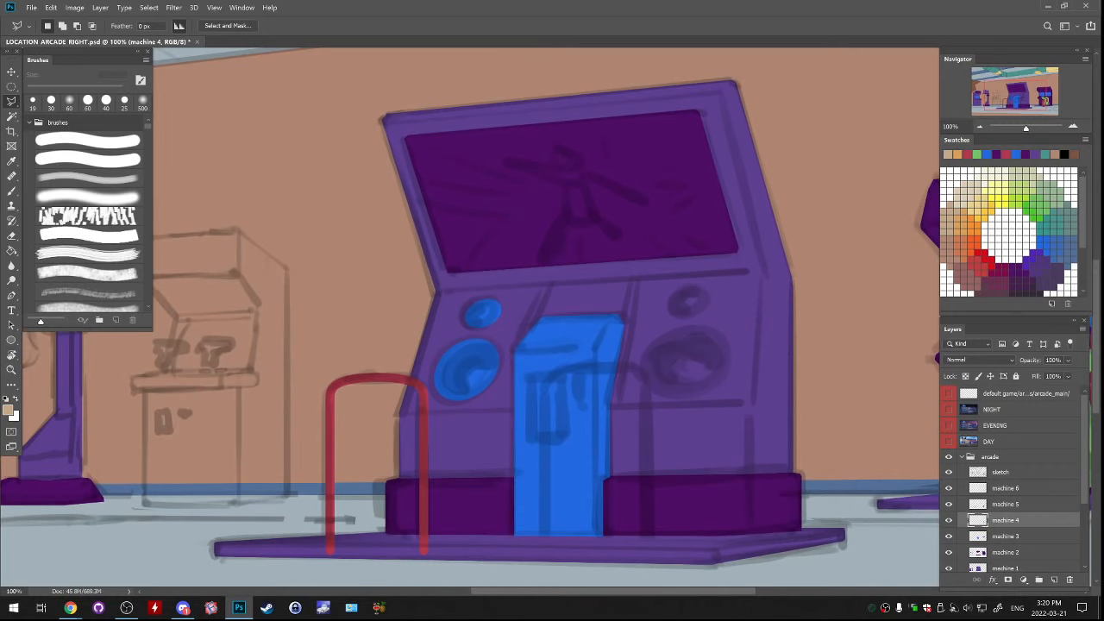
click(526, 366)
click(560, 366)
click(559, 434)
click(526, 435)
click(526, 366)
drag(558, 390, 557, 390)
click(580, 385)
click(580, 368)
click(567, 368)
key(g)
click(542, 400)
key(ctrl+d)
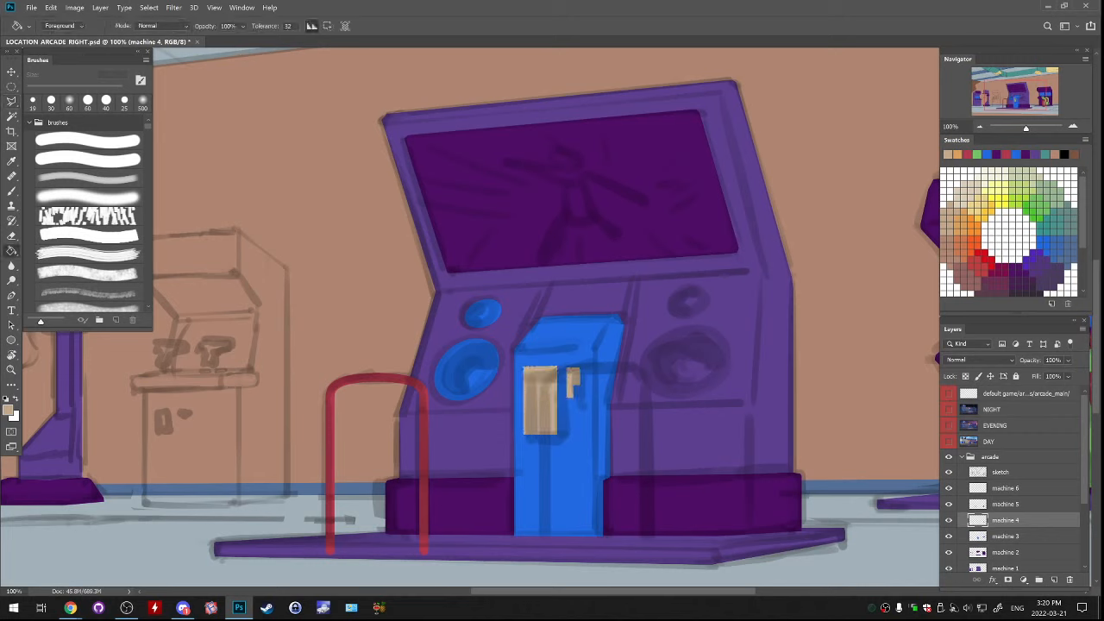
Compare the upper machine layers and the whole scene, then undo the beige fill on the centre column's two shapes while keeping their selection
click(949, 504)
click(949, 504)
click(948, 488)
click(949, 488)
click(948, 488)
click(949, 488)
click(1005, 488)
drag(690, 362, 635, 336)
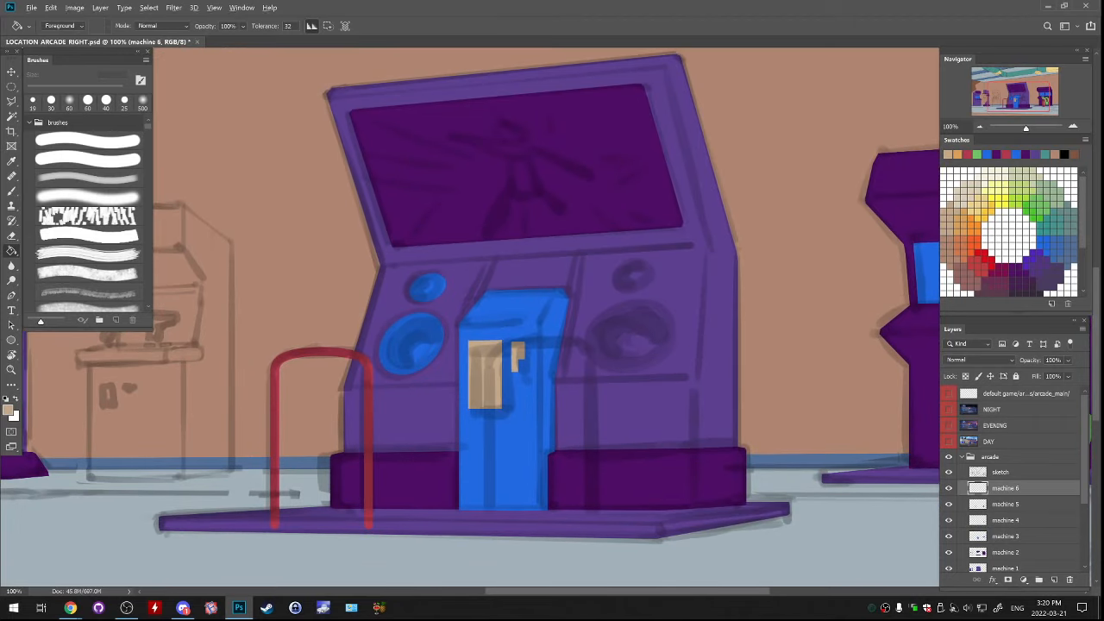
key(ctrl+minus)
key(ctrl+minus)
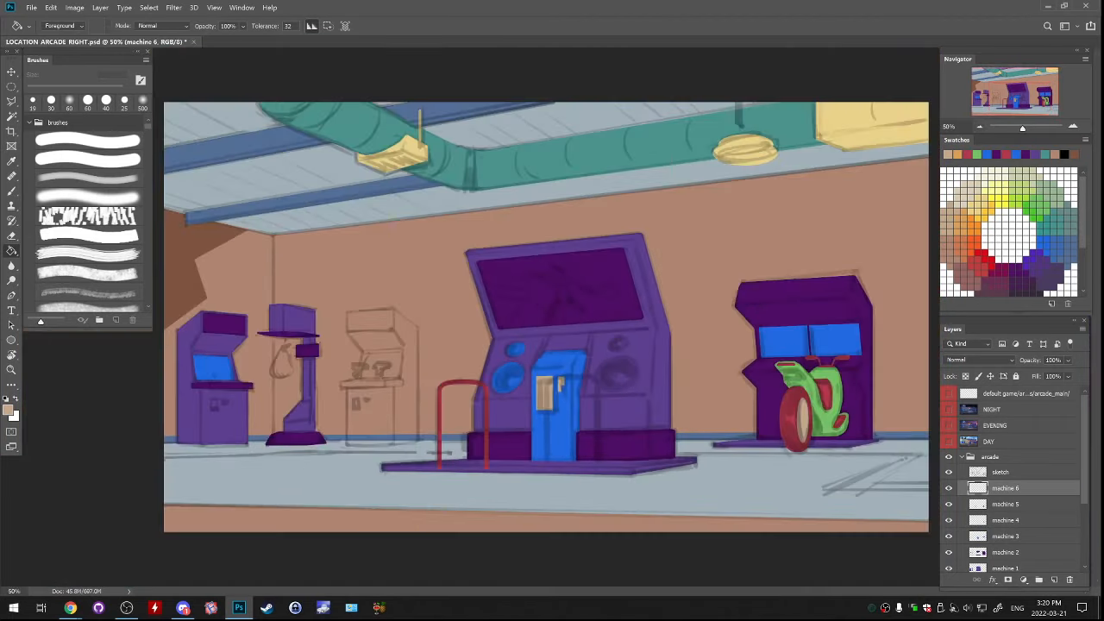
key(Delete)
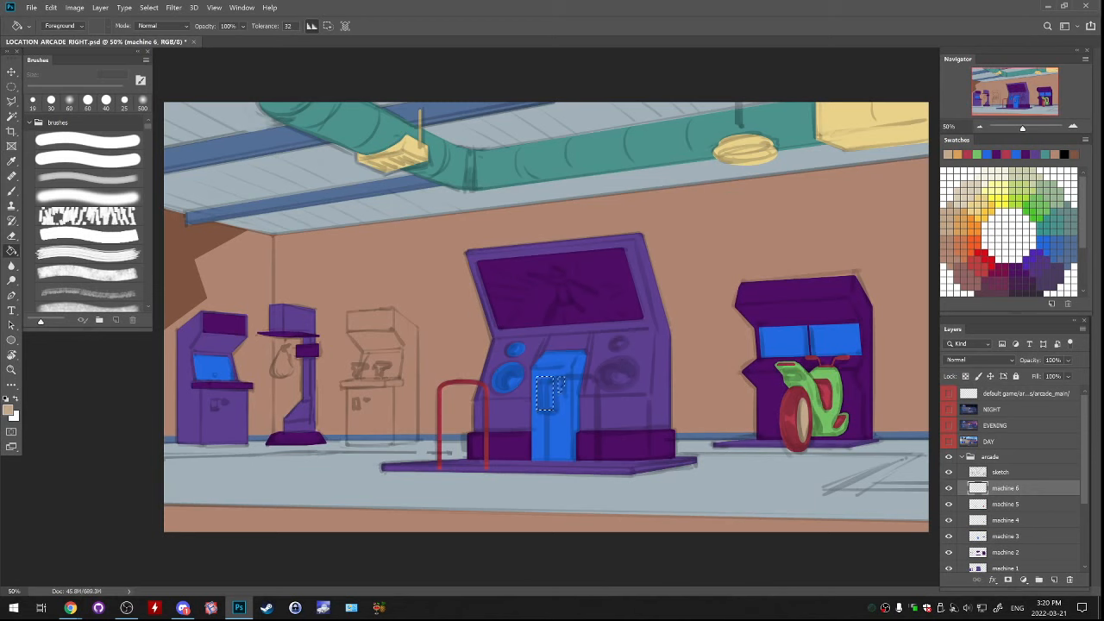
Fill the selected centre column shapes with green on the machine 4 layer and deselect
click(1005, 520)
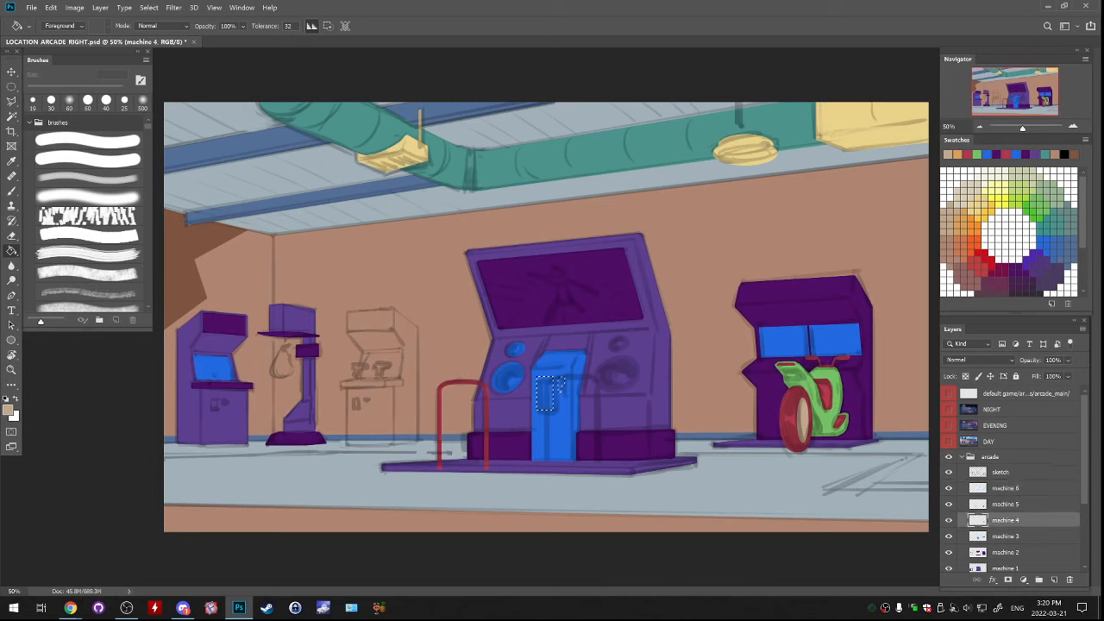
click(977, 154)
click(545, 394)
key(ctrl+d)
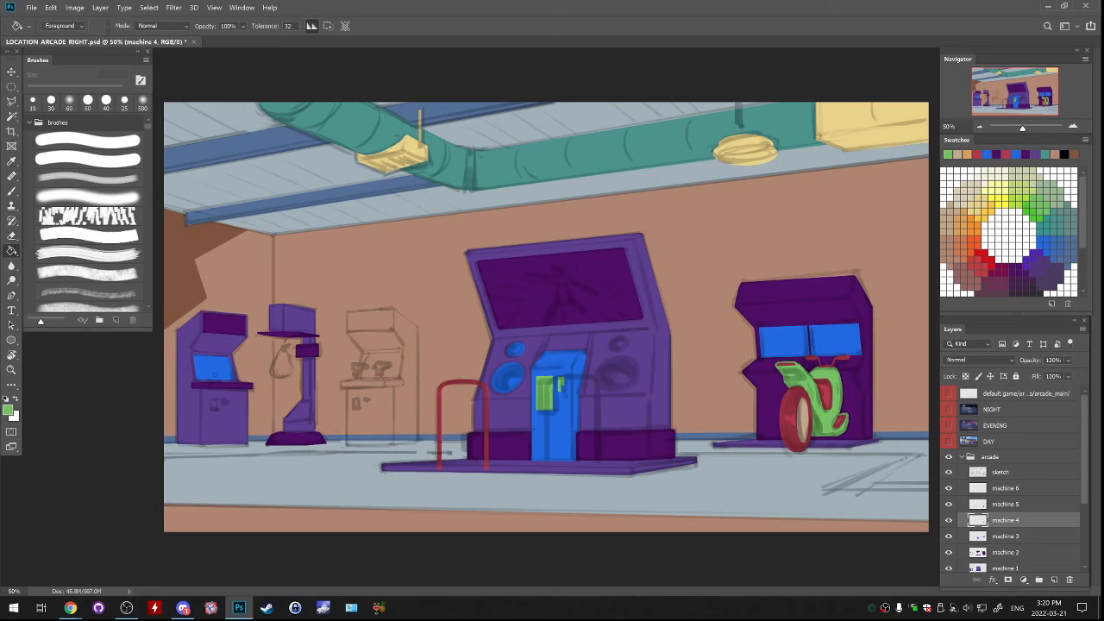
Hide the sketch, select the large cabinet's bigger blue speaker oval on machine 3 and copy it to a new layer above machine 4
key(ctrl+plus)
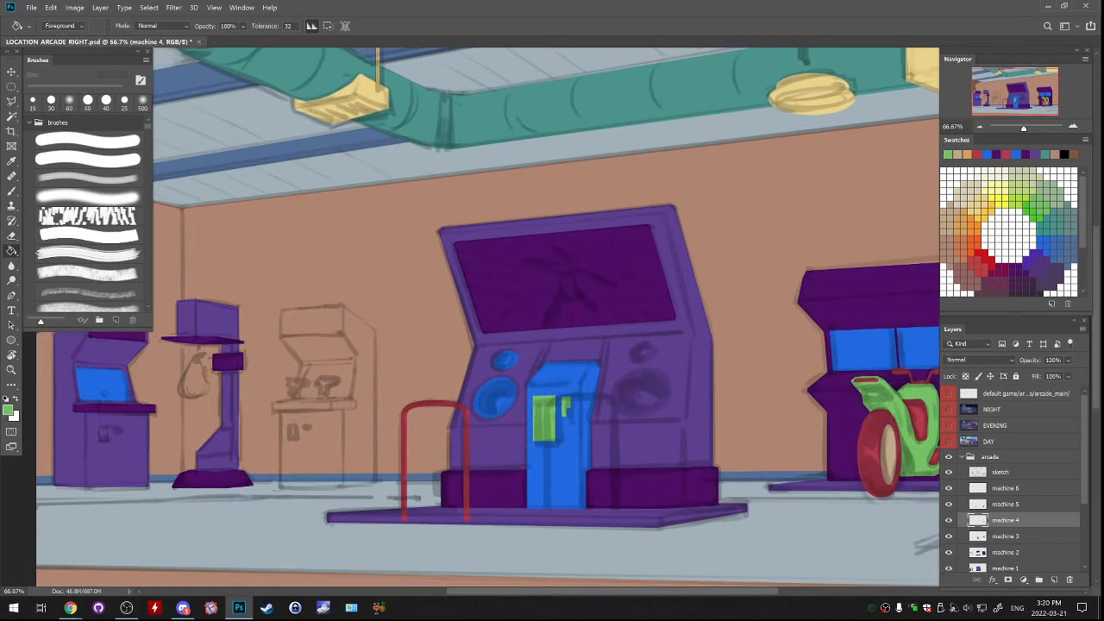
drag(518, 389, 547, 261)
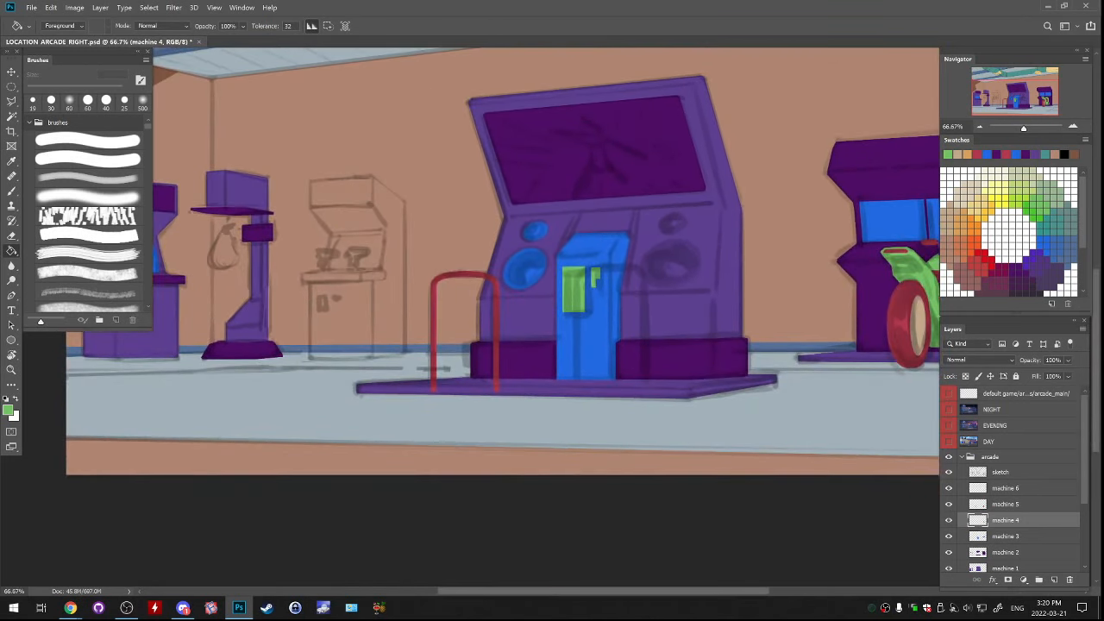
key(ctrl+plus)
key(ctrl+plus)
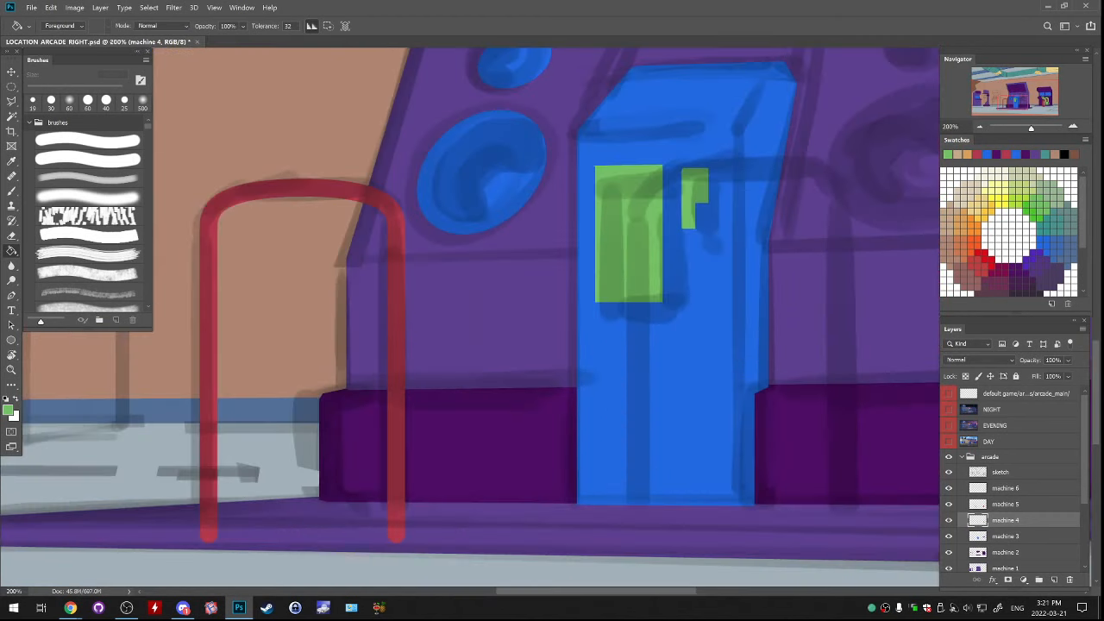
drag(552, 258, 534, 376)
key(m)
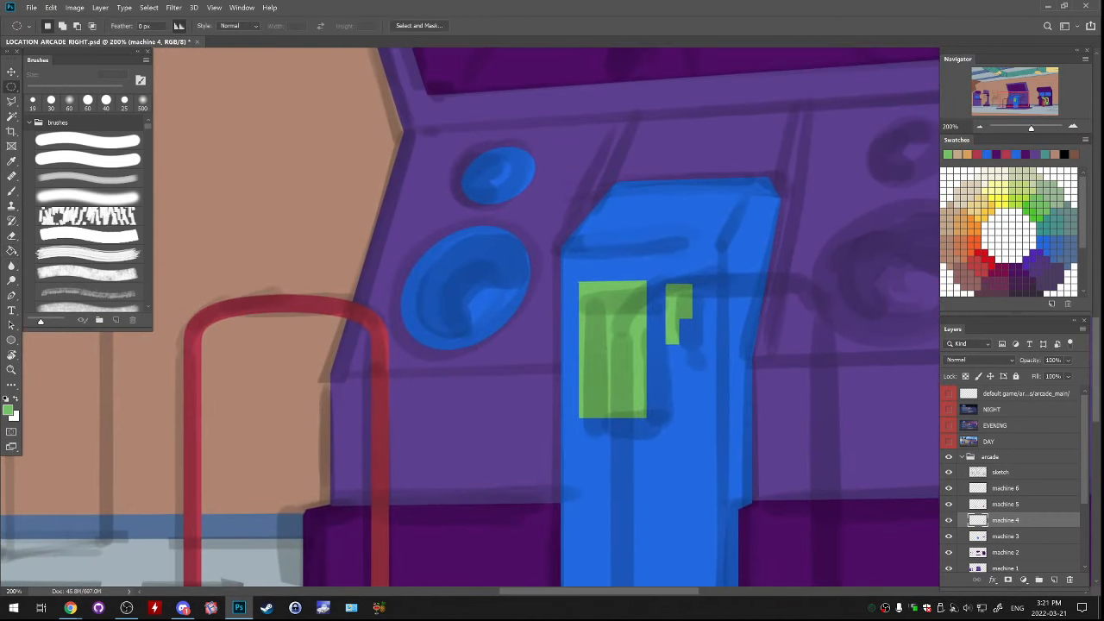
click(948, 472)
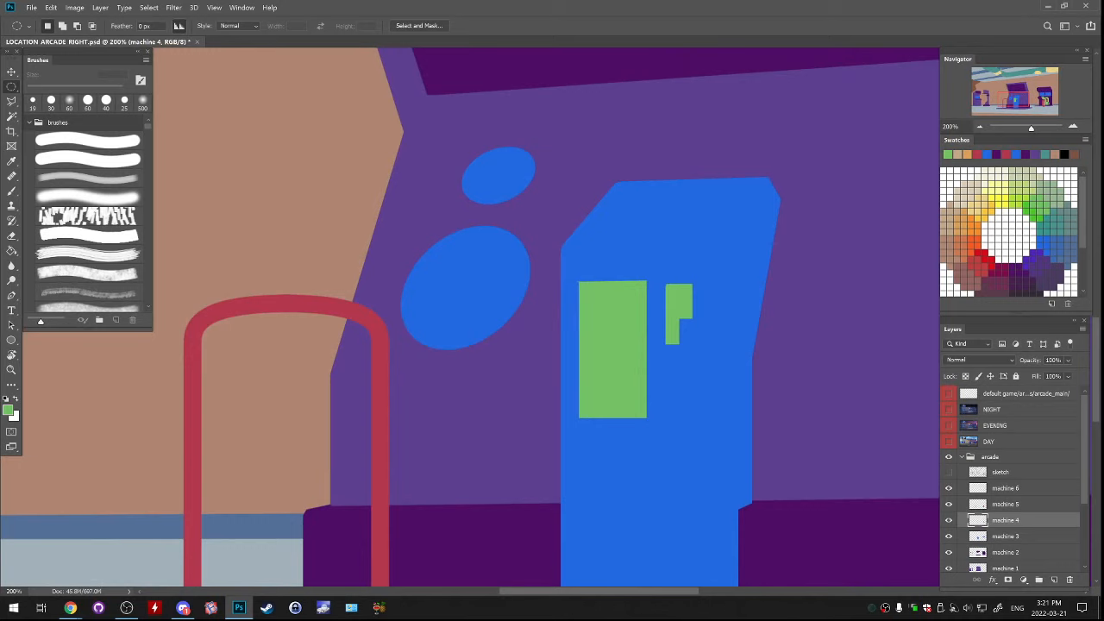
click(949, 536)
click(949, 536)
click(1005, 537)
drag(373, 209, 545, 373)
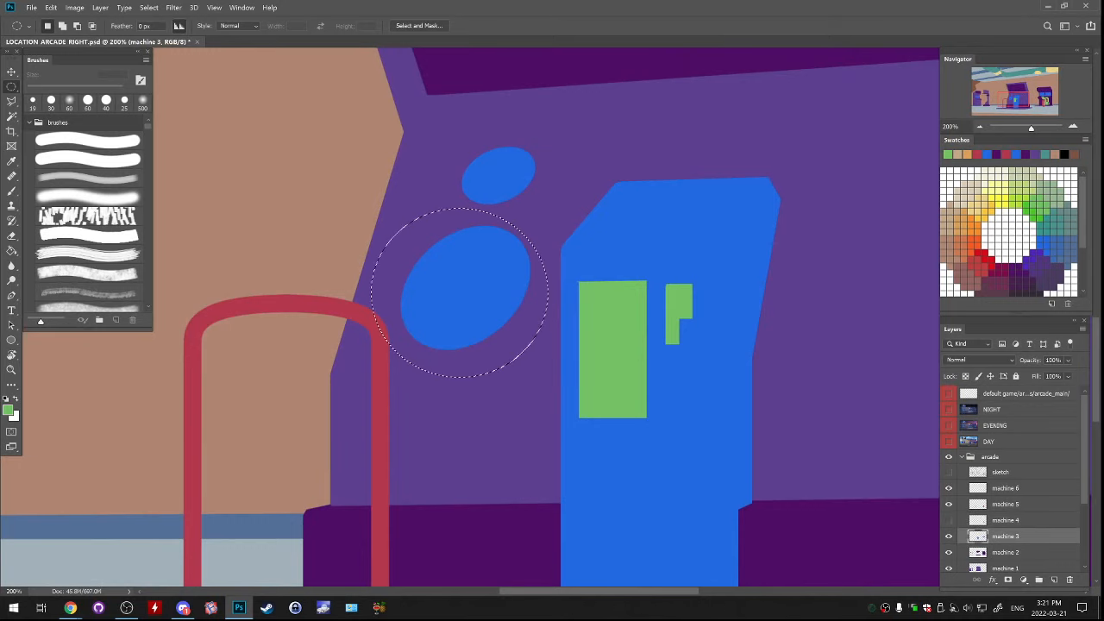
key(alt+bracketright)
key(ctrl+j)
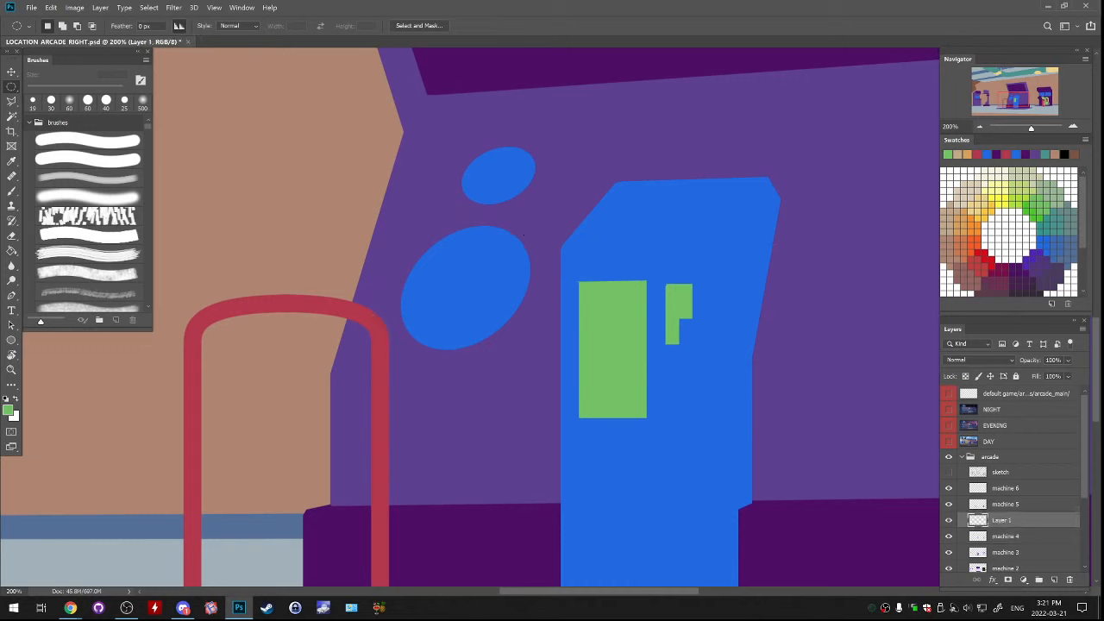
Scale the copied speaker oval down to sit inside the original blue one
key(ctrl+t)
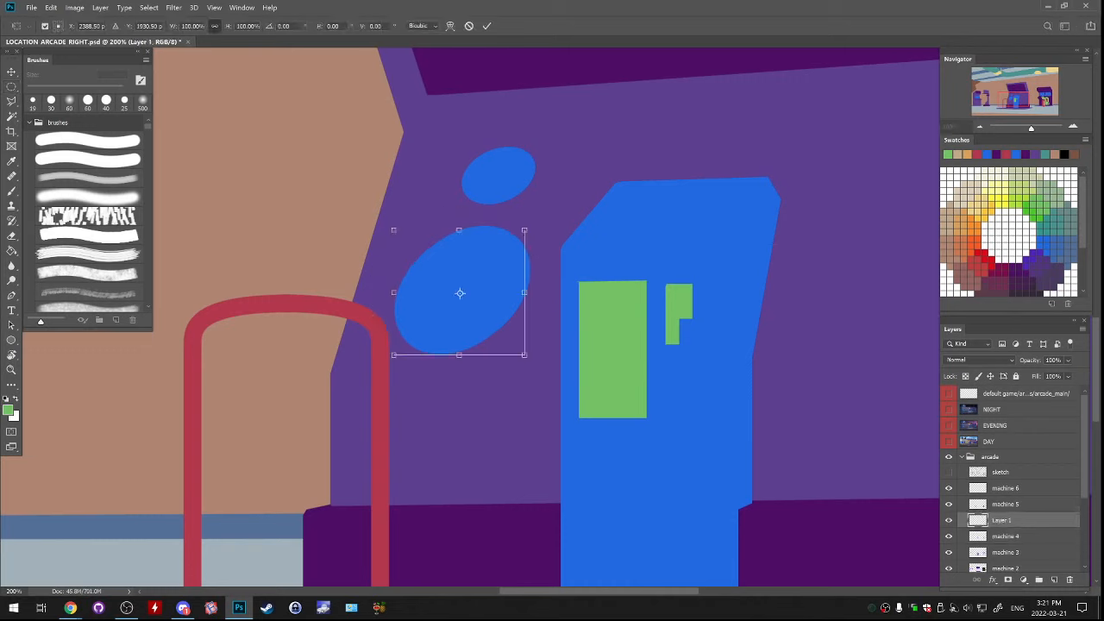
drag(524, 231, 510, 244)
key(Return)
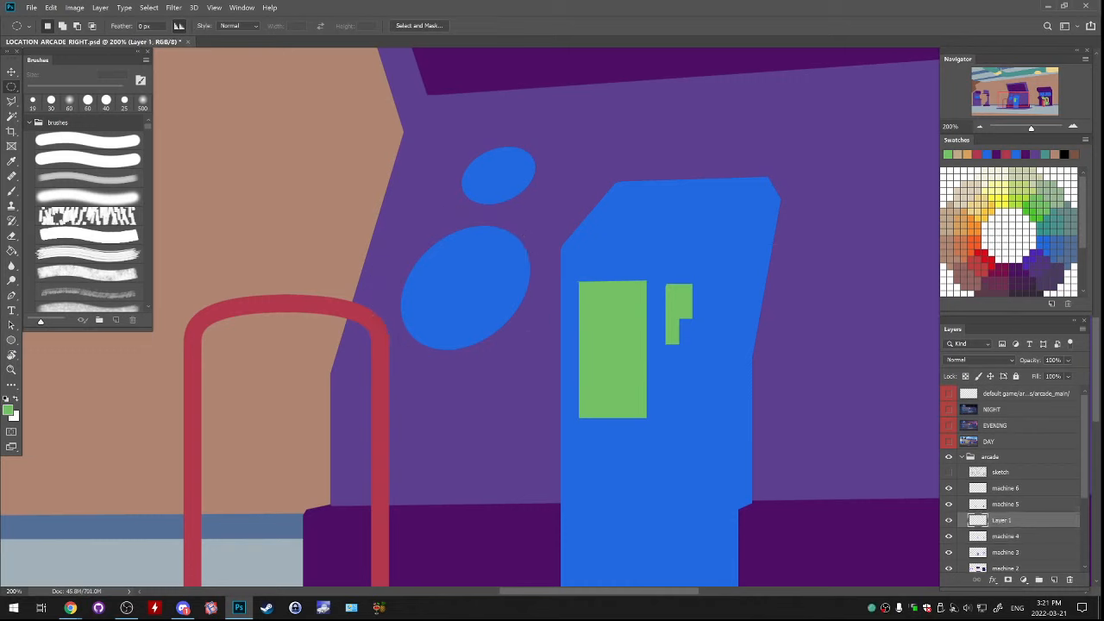
Lock the copied oval's transparent pixels and paint it completely green with a 70 px brush
key(/)
key(b)
mouse_move(416, 326)
mouse_down()
mouse_move(504, 258)
mouse_move(470, 330)
mouse_up()
mouse_move(483, 255)
mouse_down()
mouse_move(436, 323)
mouse_move(476, 302)
mouse_up()
key(bracketright)
key(bracketright)
key(bracketright)
key(bracketright)
key(bracketright)
drag(418, 281, 441, 257)
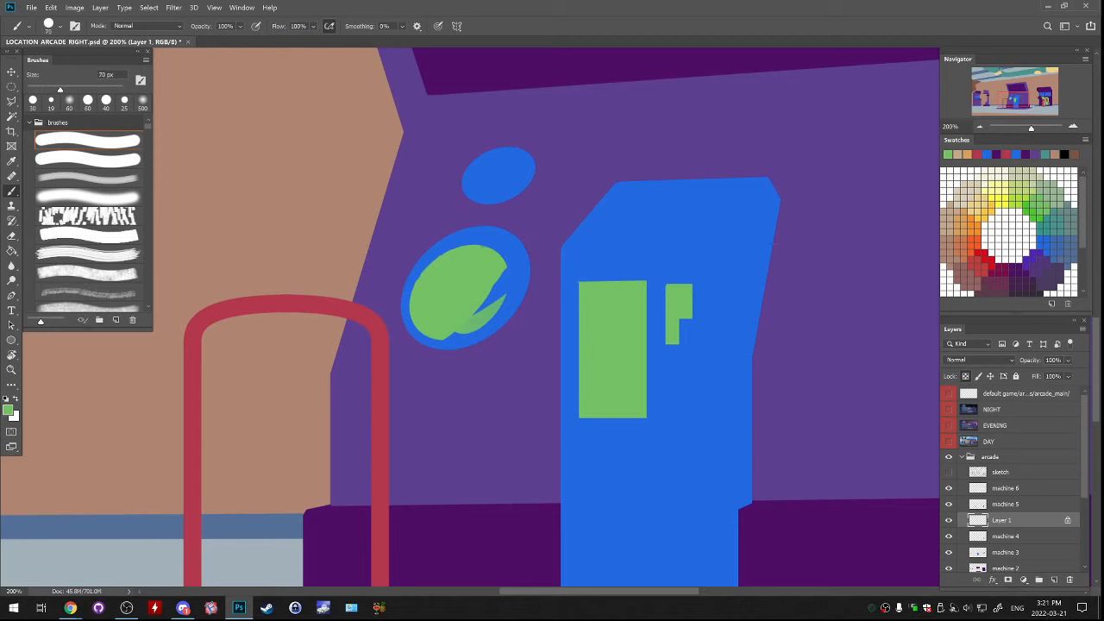
drag(451, 336, 496, 289)
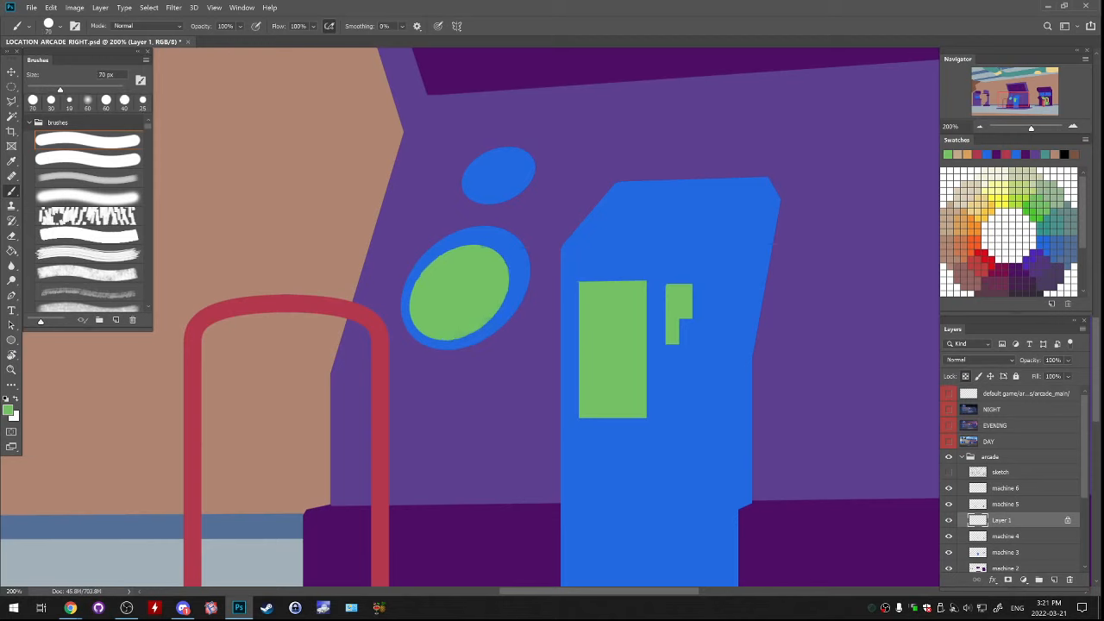
Shrink the green oval to about 76% and shift it toward the right side of the blue speaker
key(ctrl+t)
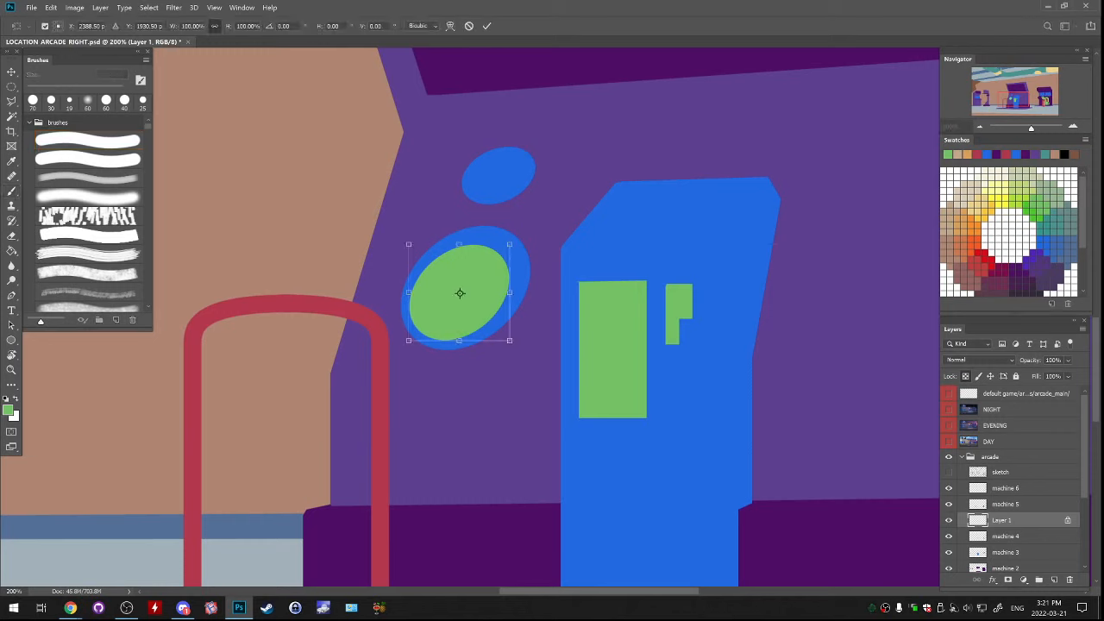
drag(510, 236, 474, 296)
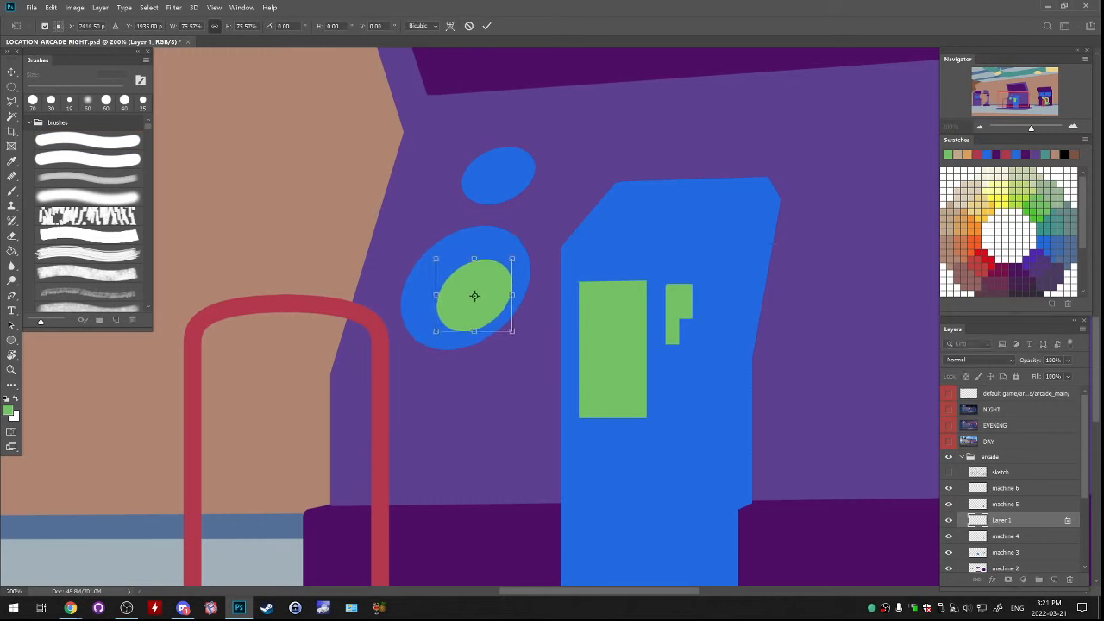
key(ctrl+minus)
key(ctrl+minus)
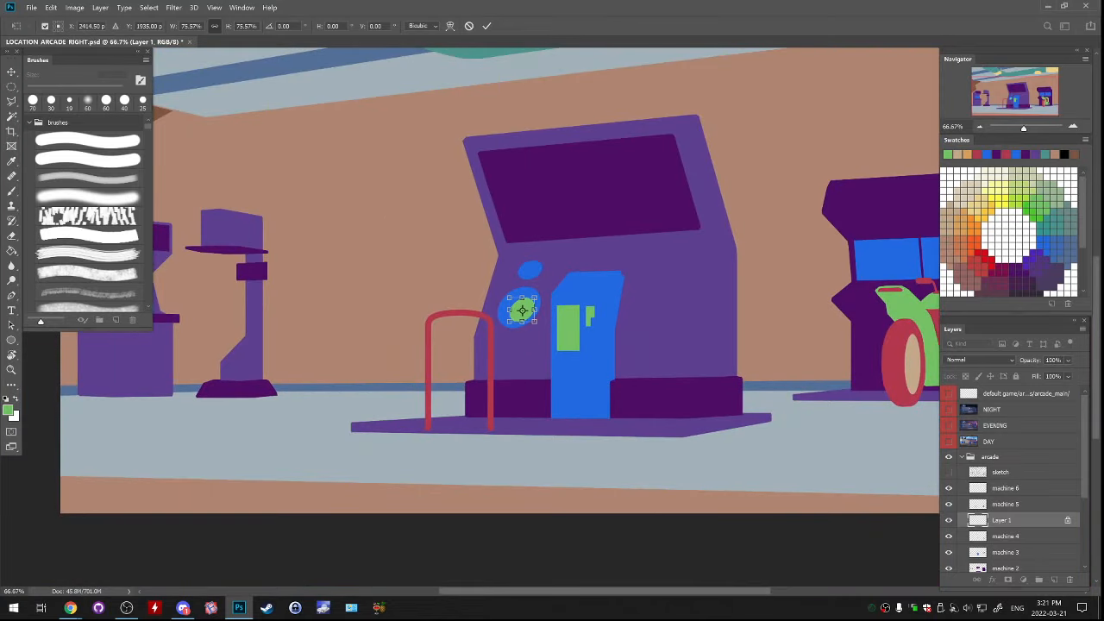
key(Return)
Duplicate the green speaker oval to a new layer, scale it to about 56%, and fit it inside the smaller blue speaker
key(b)
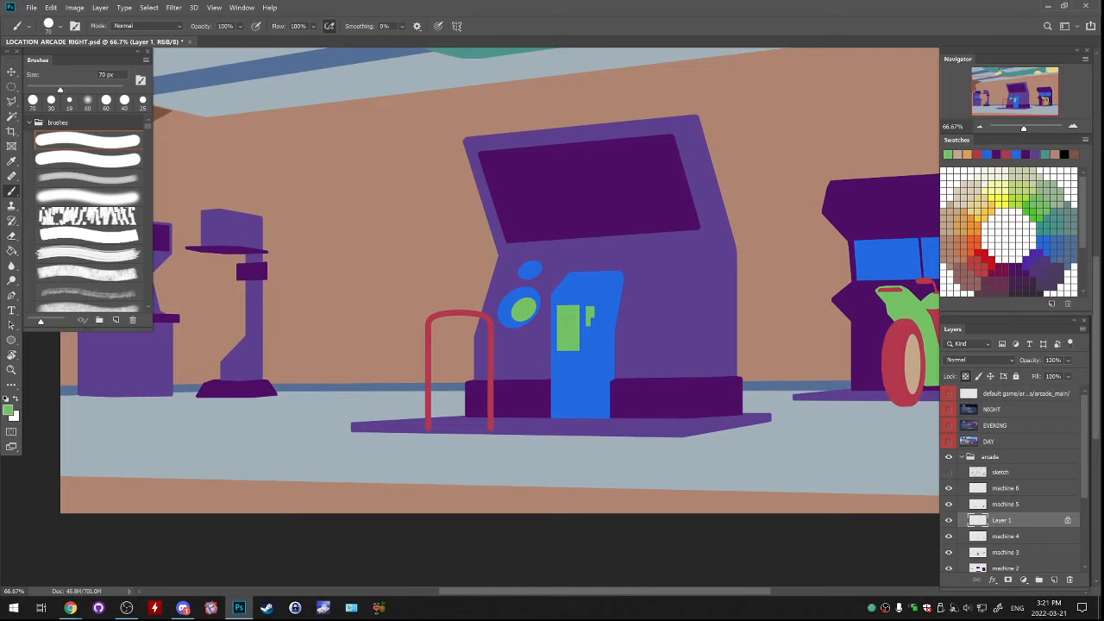
key(m)
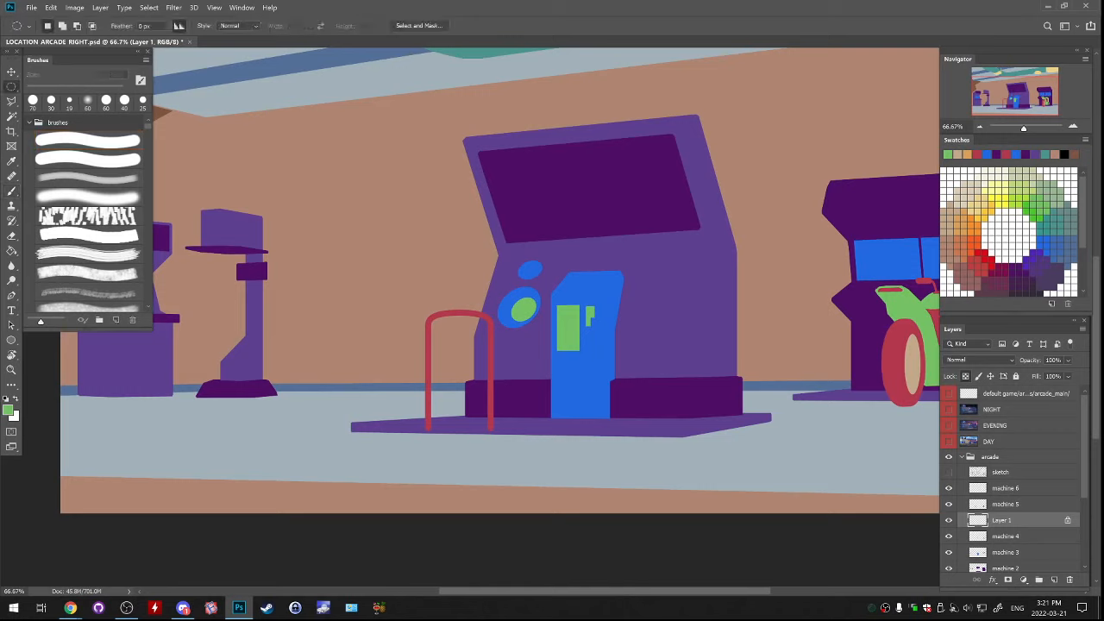
drag(475, 261, 541, 267)
key(ctrl+j)
key(ctrl+t)
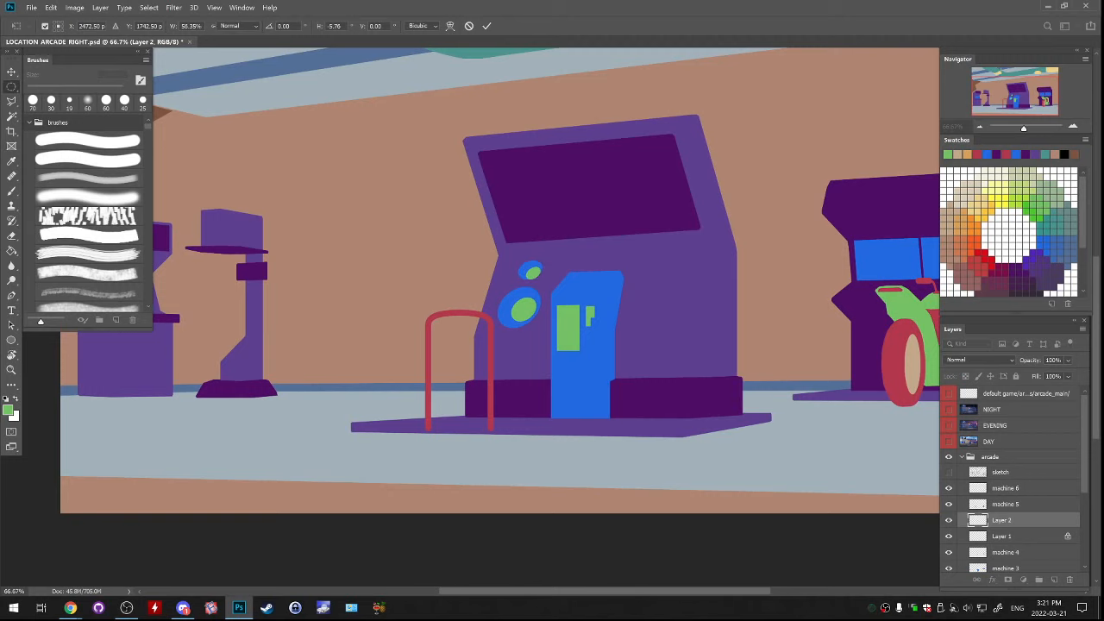
key(Return)
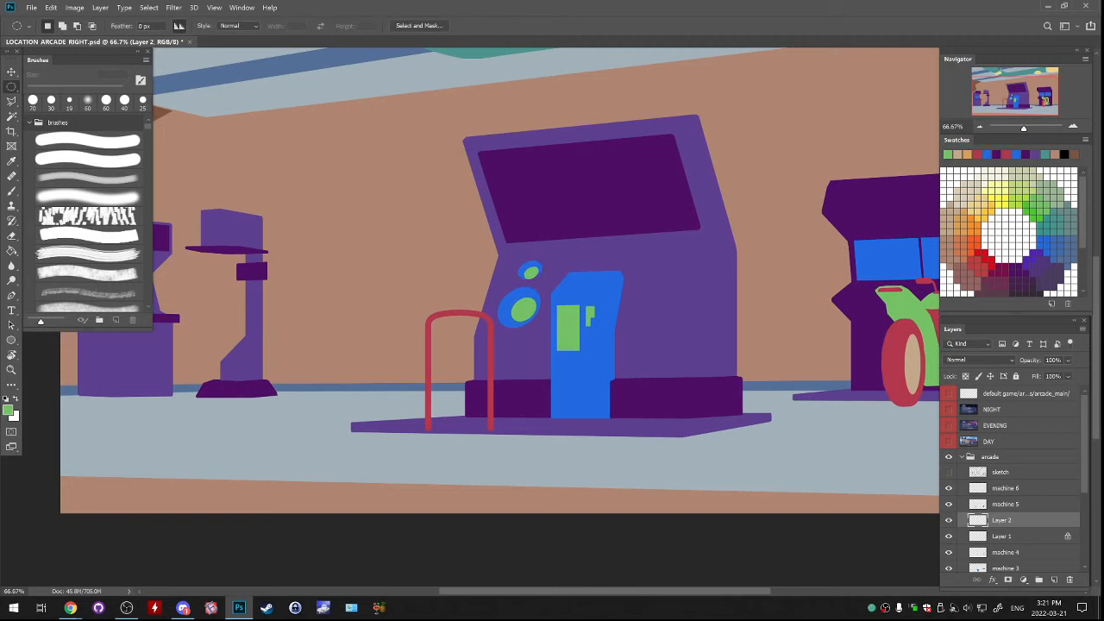
Merge both green oval layers into machine 4 and show the sketch again, checking which parts each machine layer holds
key(ctrl+e)
key(ctrl+e)
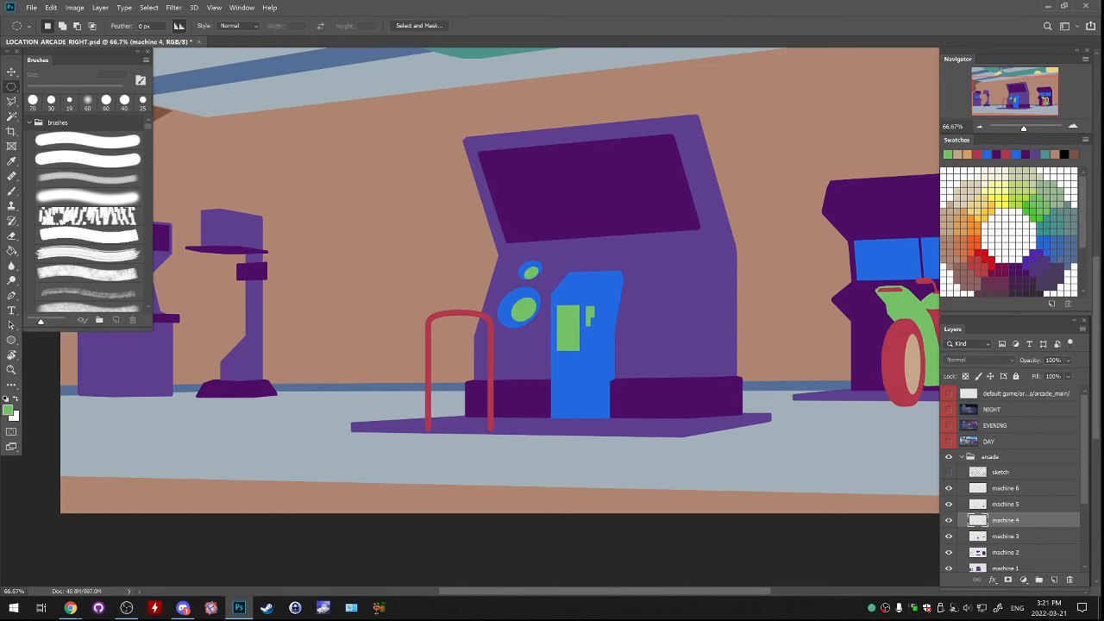
click(949, 471)
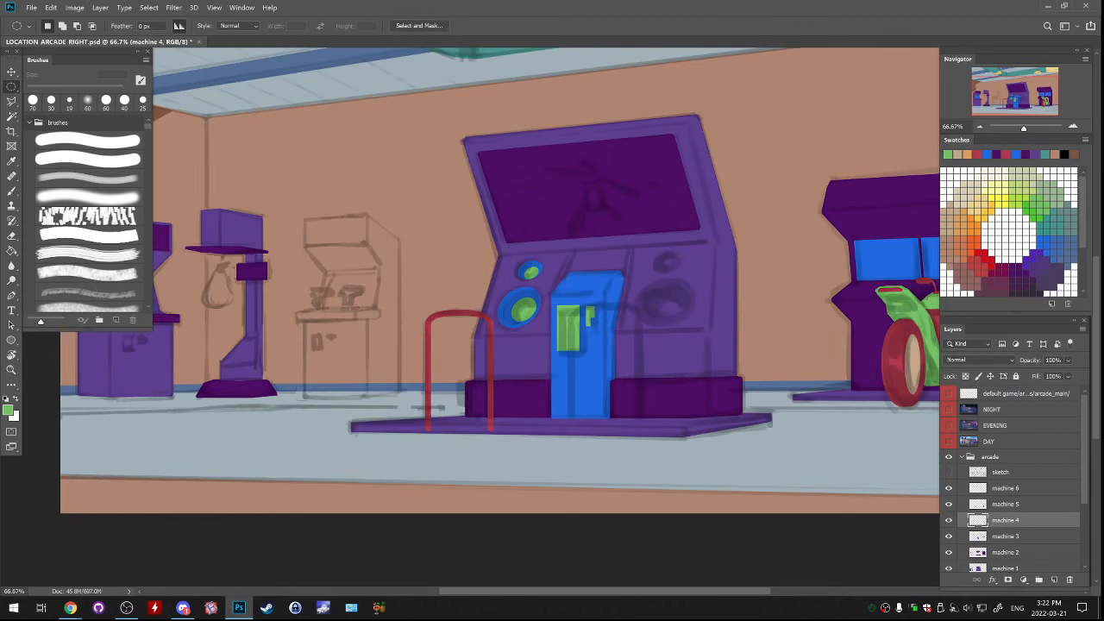
click(949, 472)
click(949, 472)
click(948, 552)
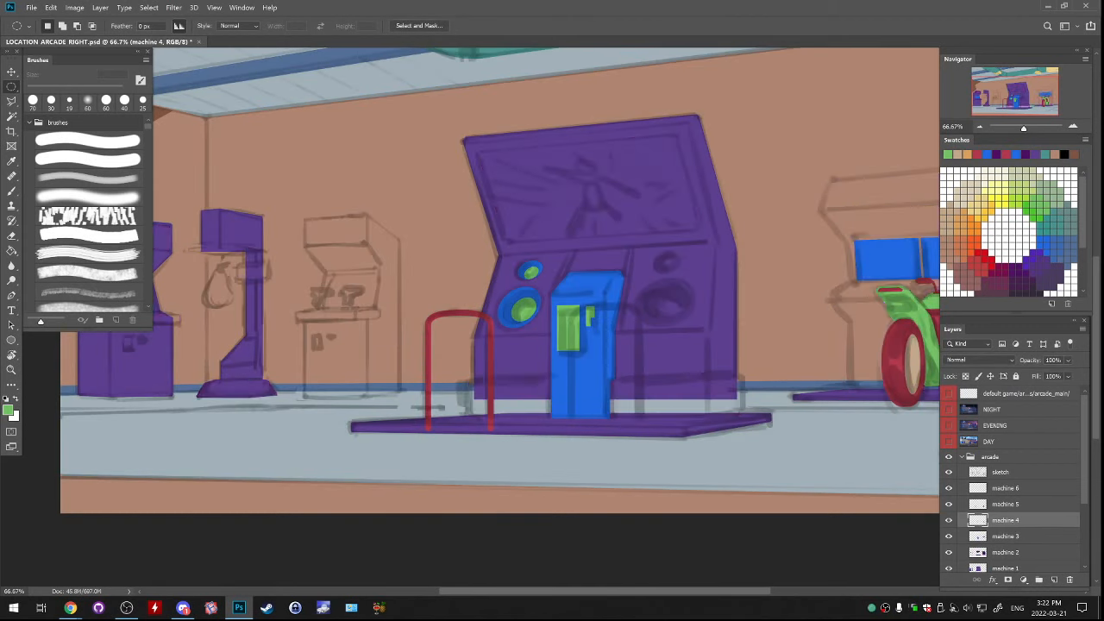
click(949, 552)
click(949, 536)
click(949, 536)
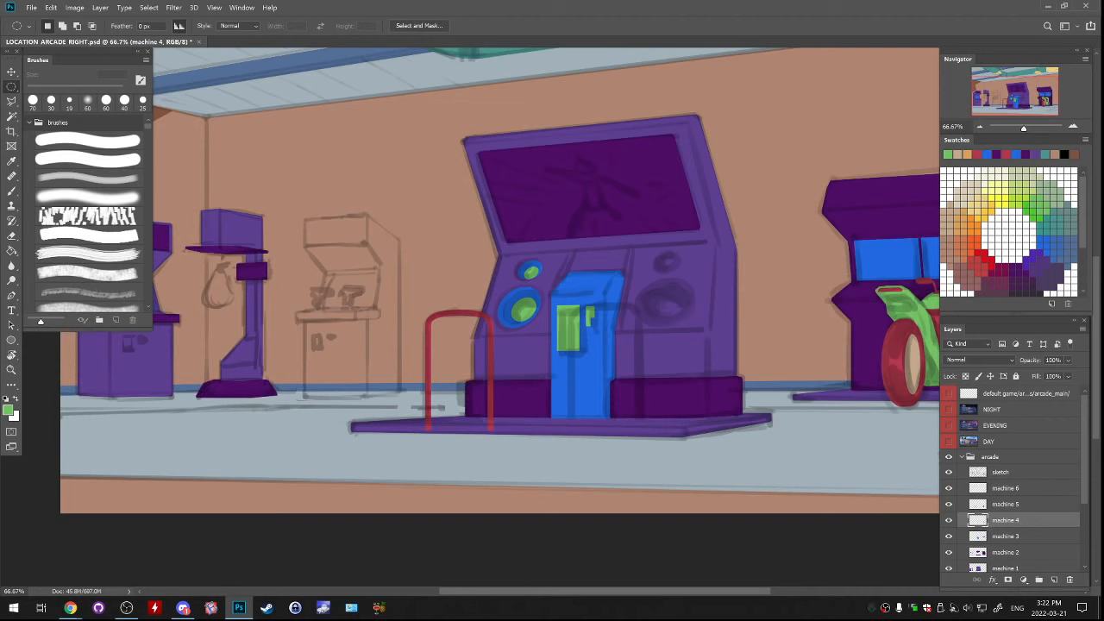
click(949, 504)
click(949, 505)
Outline the top surface of the large cabinet's platform with the Polygonal Lasso and fill it green on machine 4
key(l)
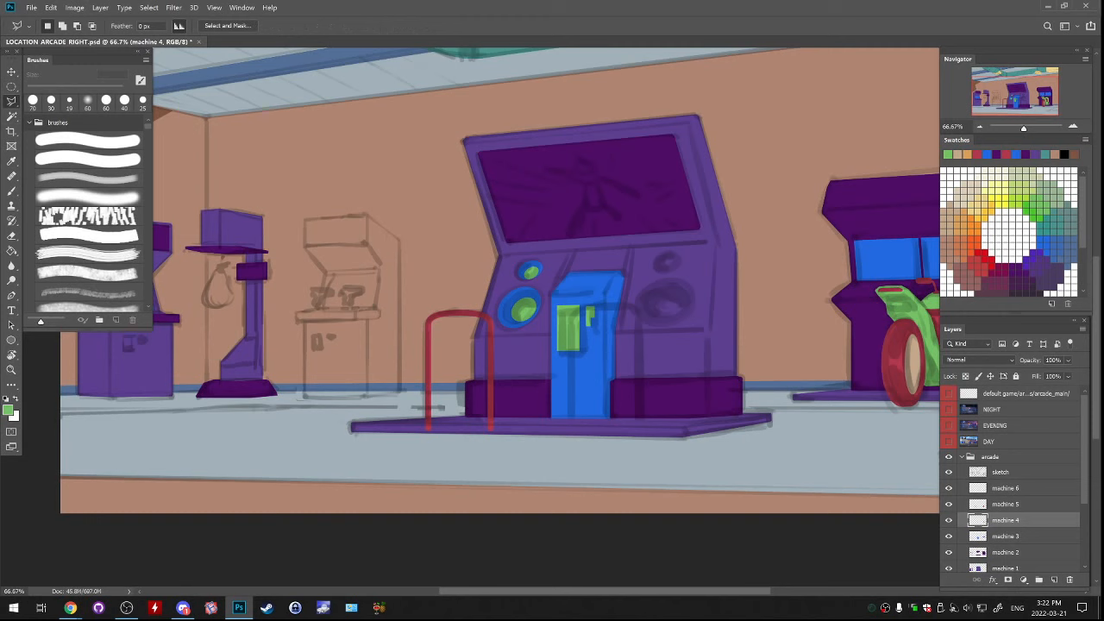
key(ctrl+plus)
drag(483, 371, 536, 285)
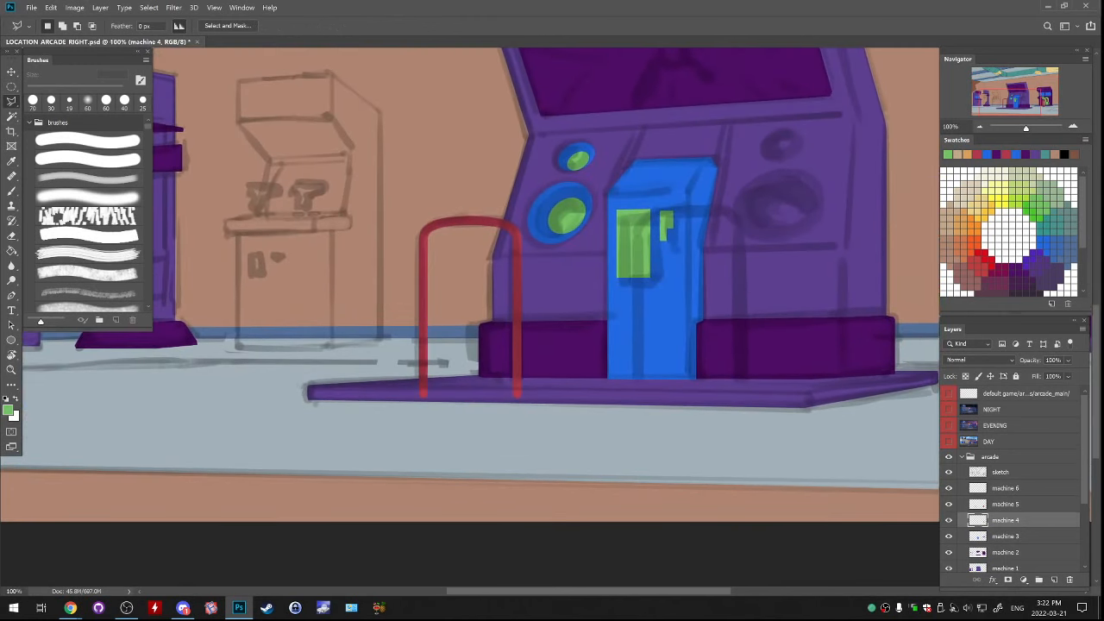
click(313, 387)
click(475, 377)
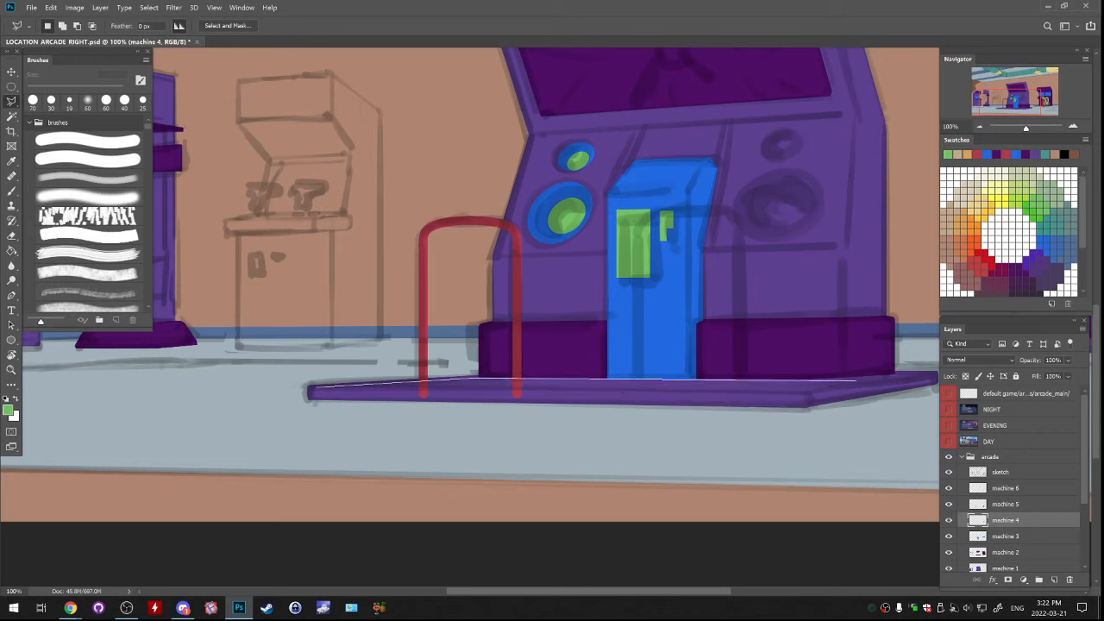
click(805, 391)
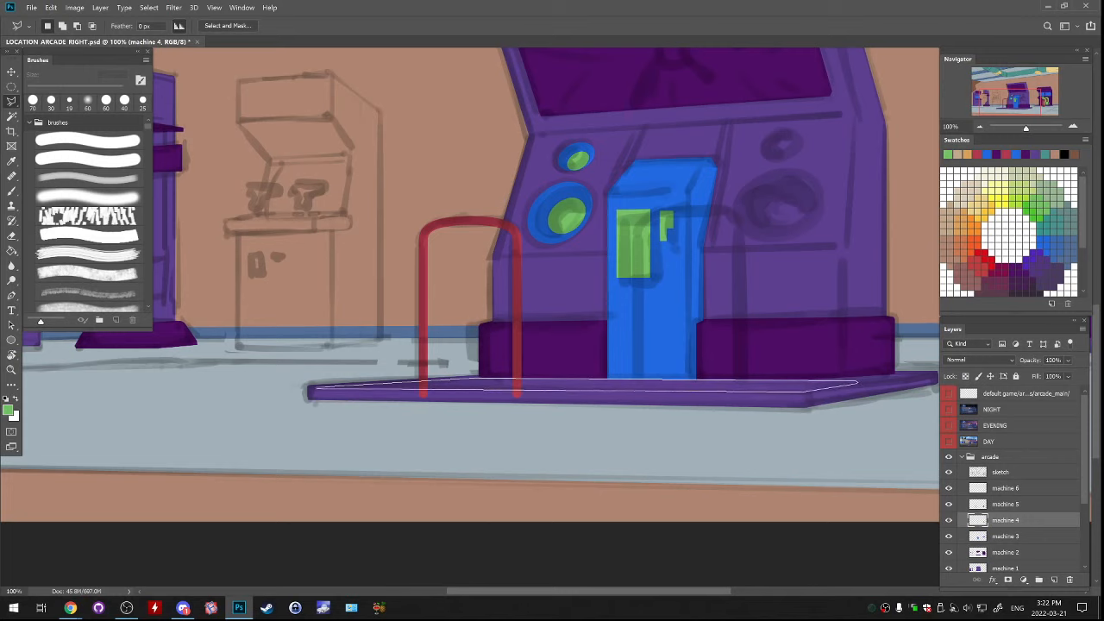
click(310, 389)
key(g)
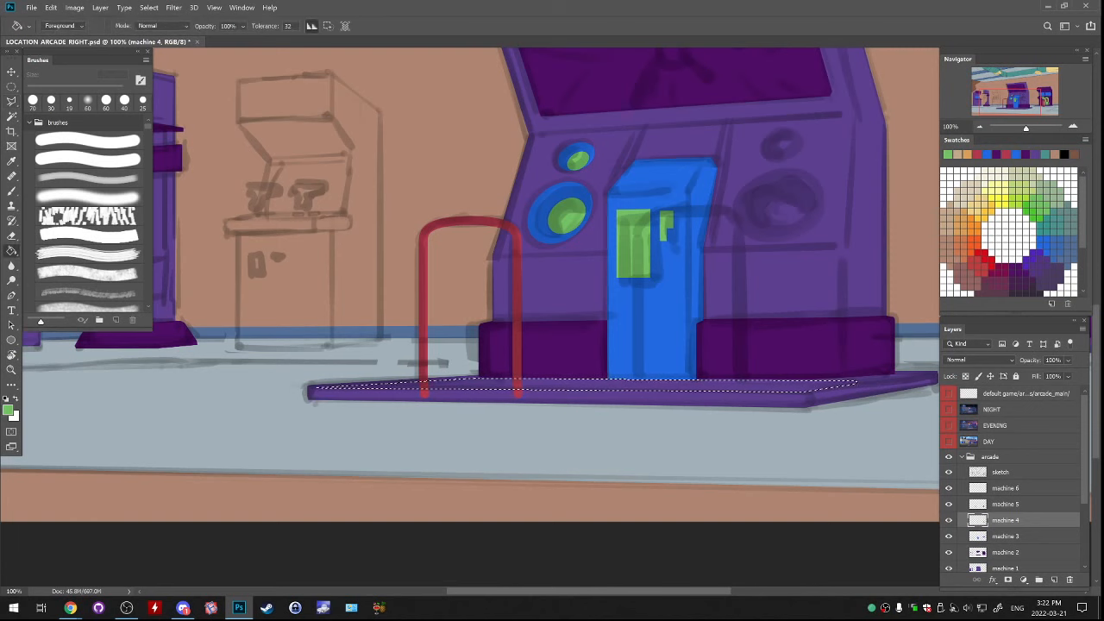
click(595, 386)
key(ctrl+d)
Review the whole scene and the cabinets beside the large one, toggling machine 4 and machine 3 to check their contents
scroll(546, 316, down, 10)
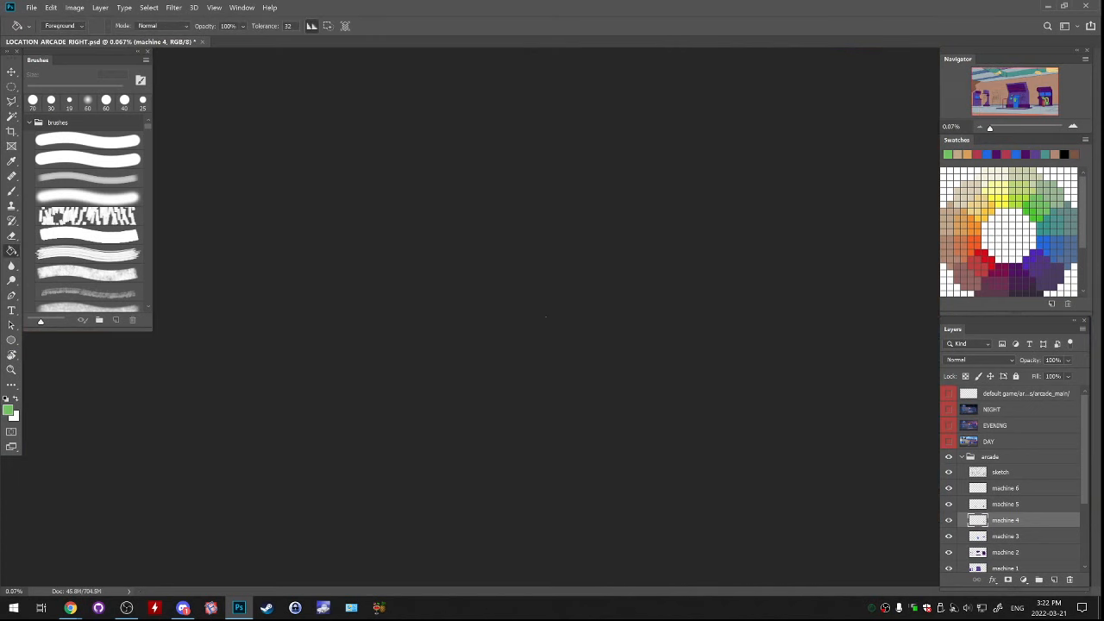
scroll(546, 316, up, 10)
scroll(552, 301, up, 2)
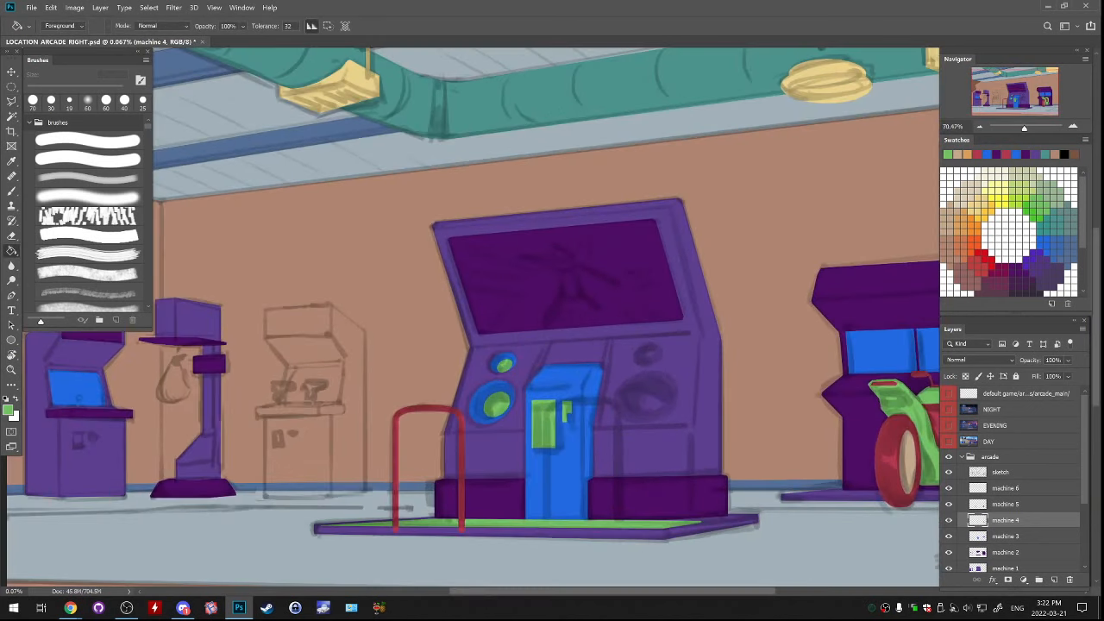
drag(518, 345, 587, 274)
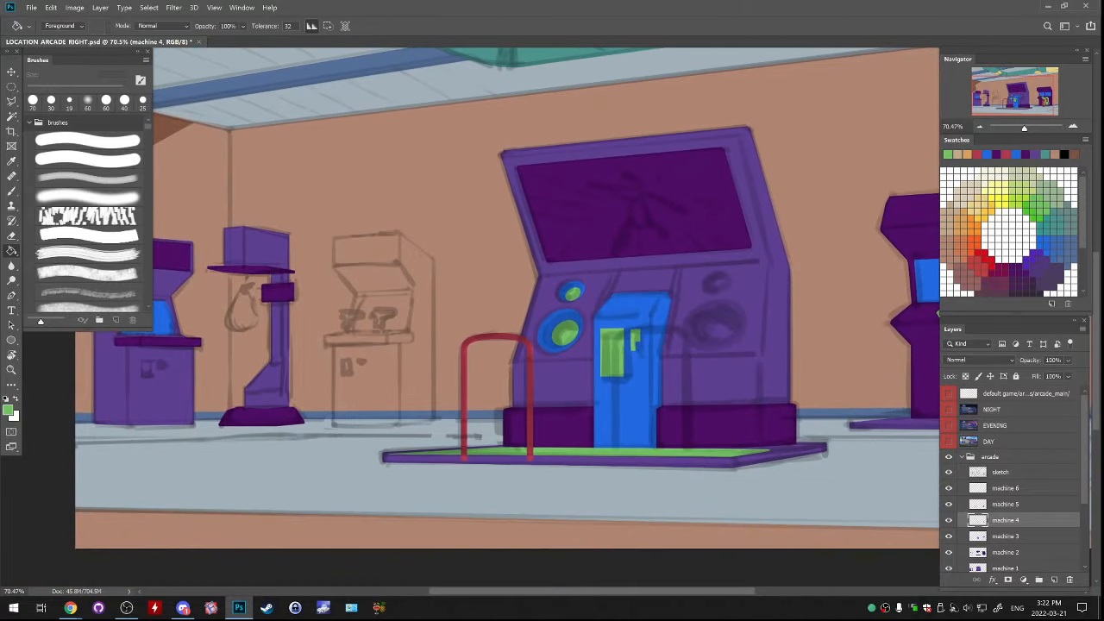
drag(432, 345, 659, 302)
click(949, 520)
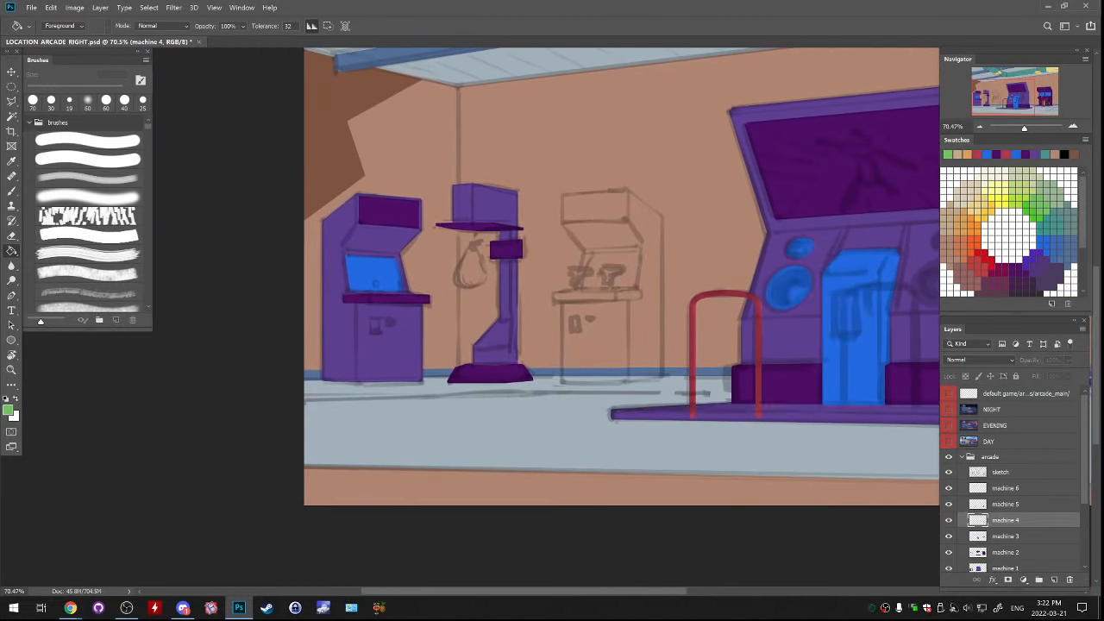
click(948, 520)
click(949, 520)
click(949, 520)
click(948, 520)
click(949, 521)
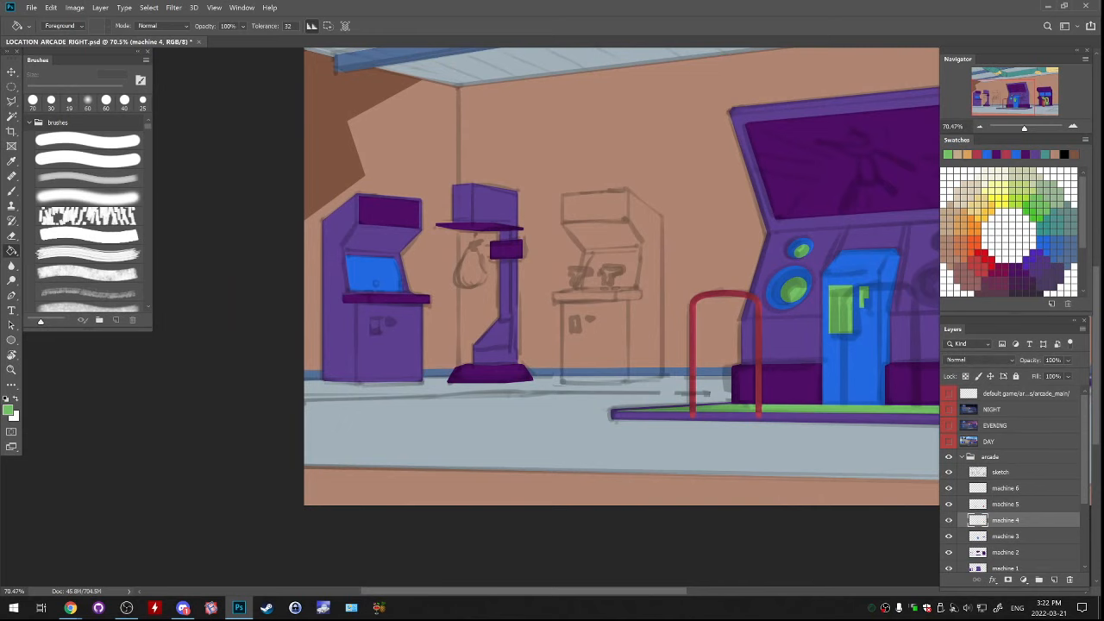
click(949, 537)
click(949, 537)
click(948, 536)
click(948, 536)
Examine the punching bag machine up close and check which parts sit on the machine 3 and machine 2 layers
key(ctrl+plus)
key(ctrl+plus)
drag(414, 224, 589, 348)
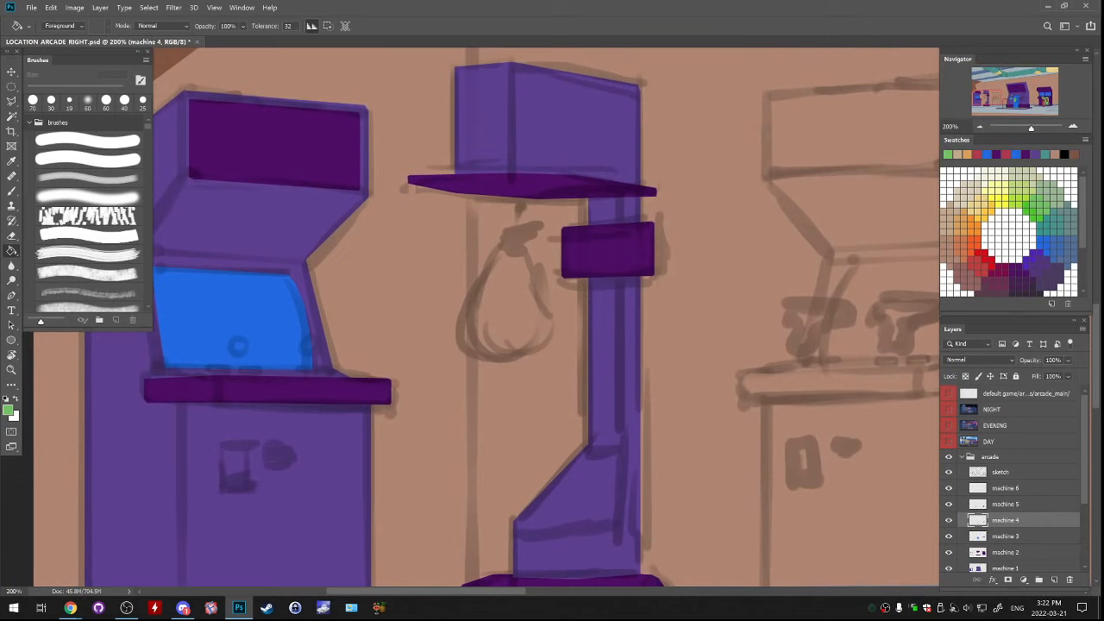
key(l)
click(949, 537)
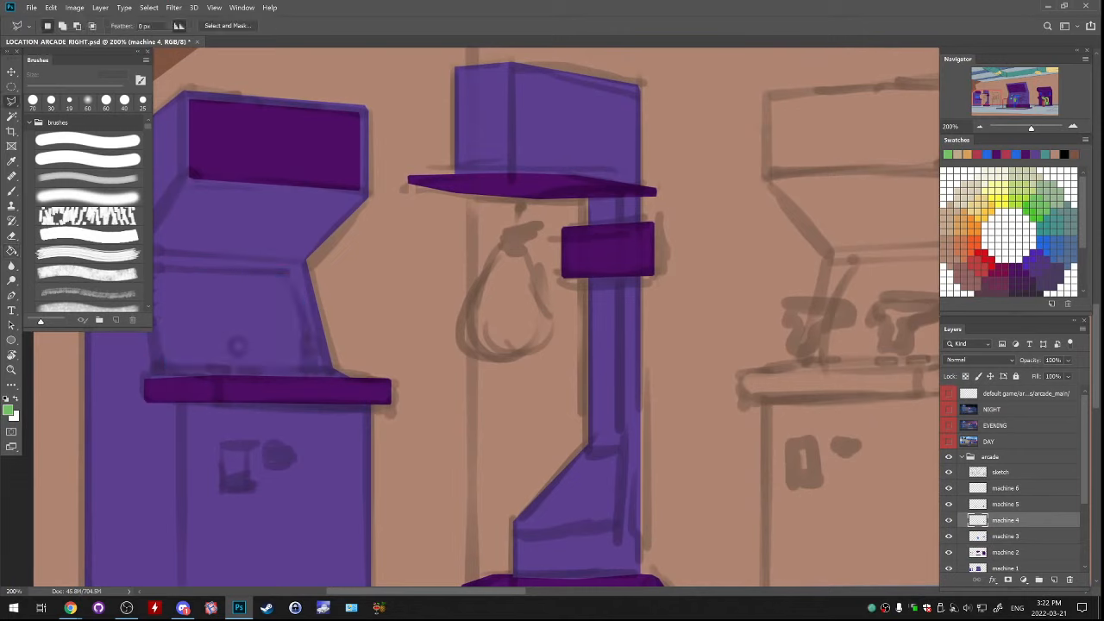
click(949, 536)
click(948, 553)
click(949, 553)
click(949, 553)
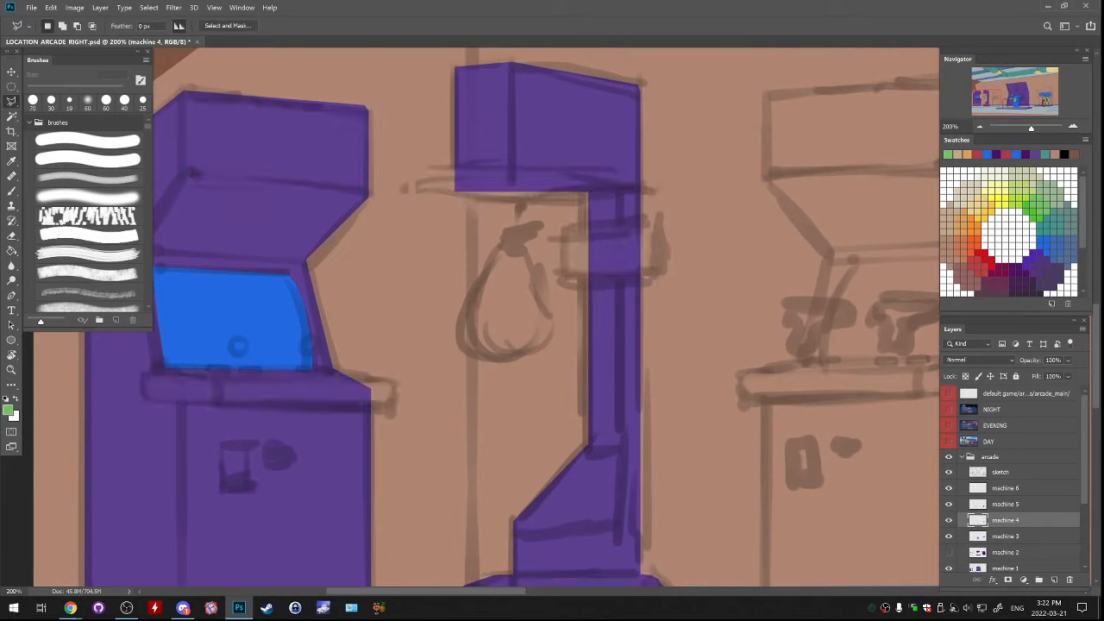
click(948, 553)
On machine 3, outline the punching bag's bracket under the canopy and fill it with the blue of the neighbouring cabinet's screen
click(1006, 536)
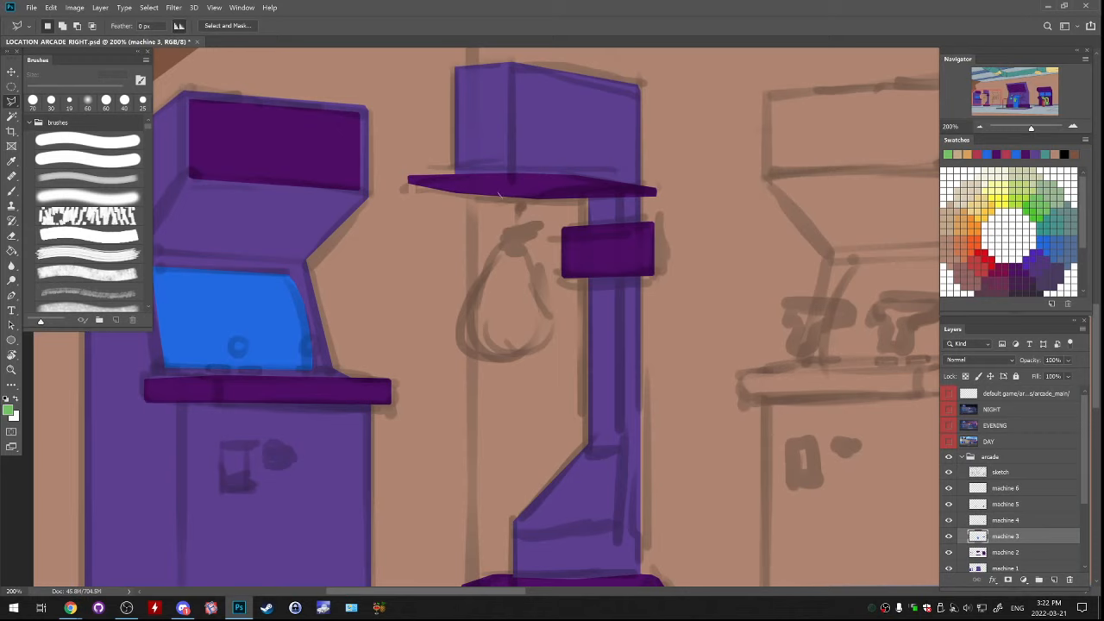
drag(531, 200, 498, 193)
drag(513, 202, 533, 202)
key(g)
click(521, 207)
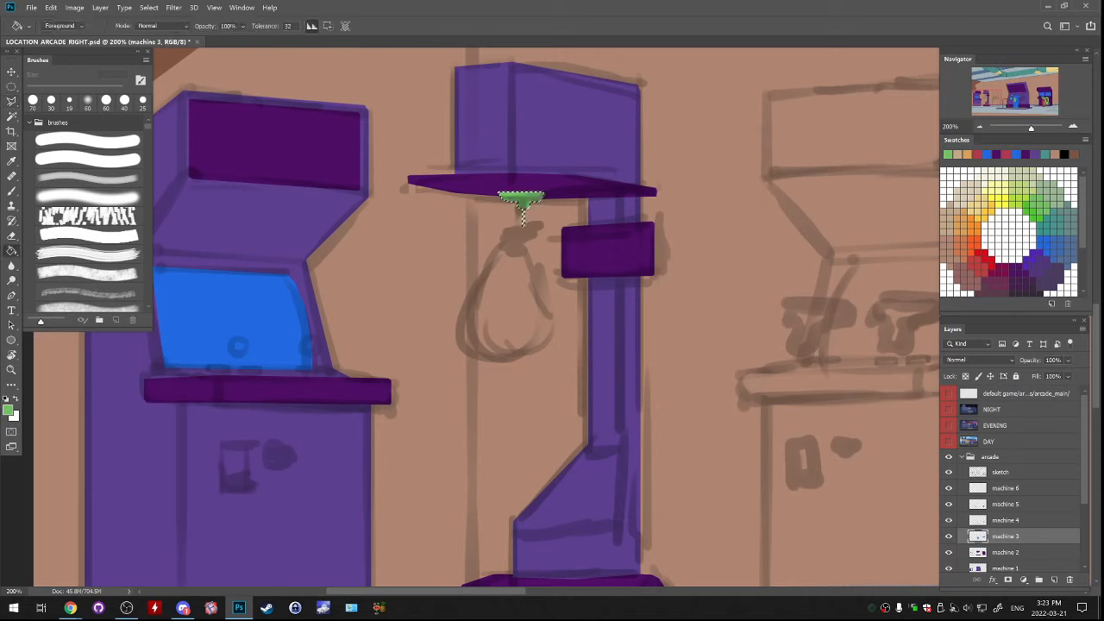
key(ctrl+z)
alt+click(262, 309)
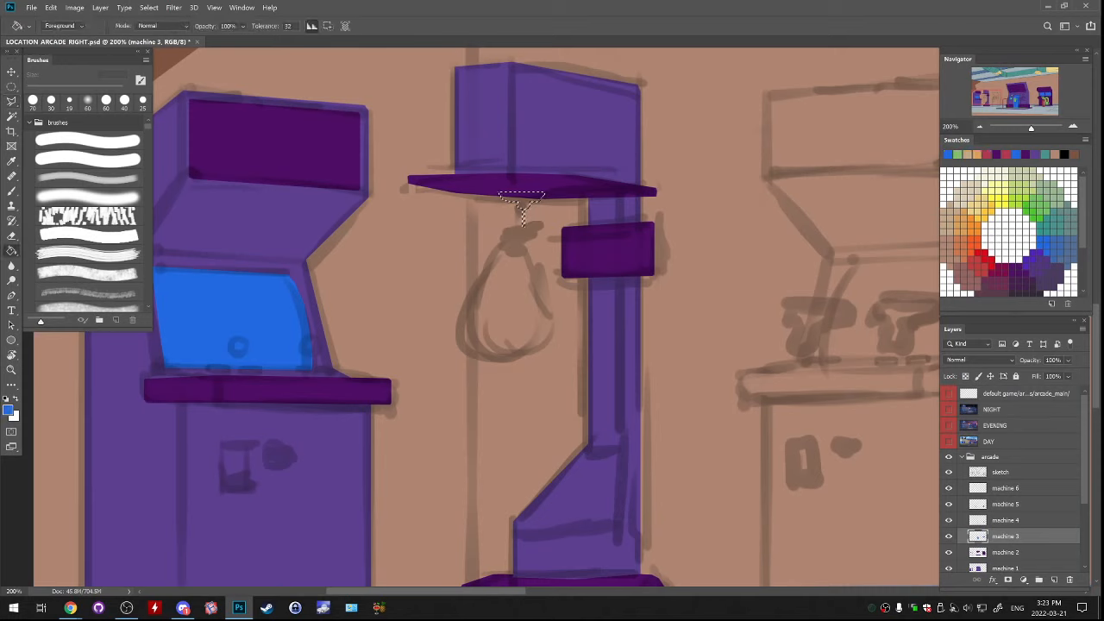
Add a thin vertical blue rod below the bracket and a small blue connector at the rod's lower end
drag(11, 86, 78, 93)
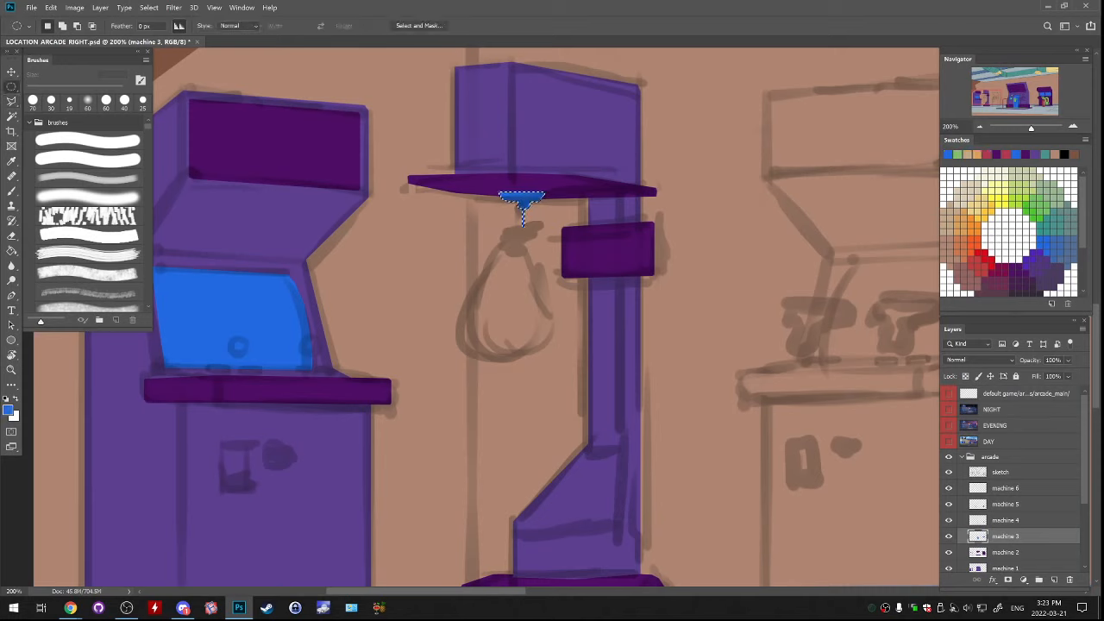
drag(522, 204, 527, 226)
key(shift+m)
key(ctrl+d)
drag(521, 198, 525, 226)
key(g)
key(ctrl+d)
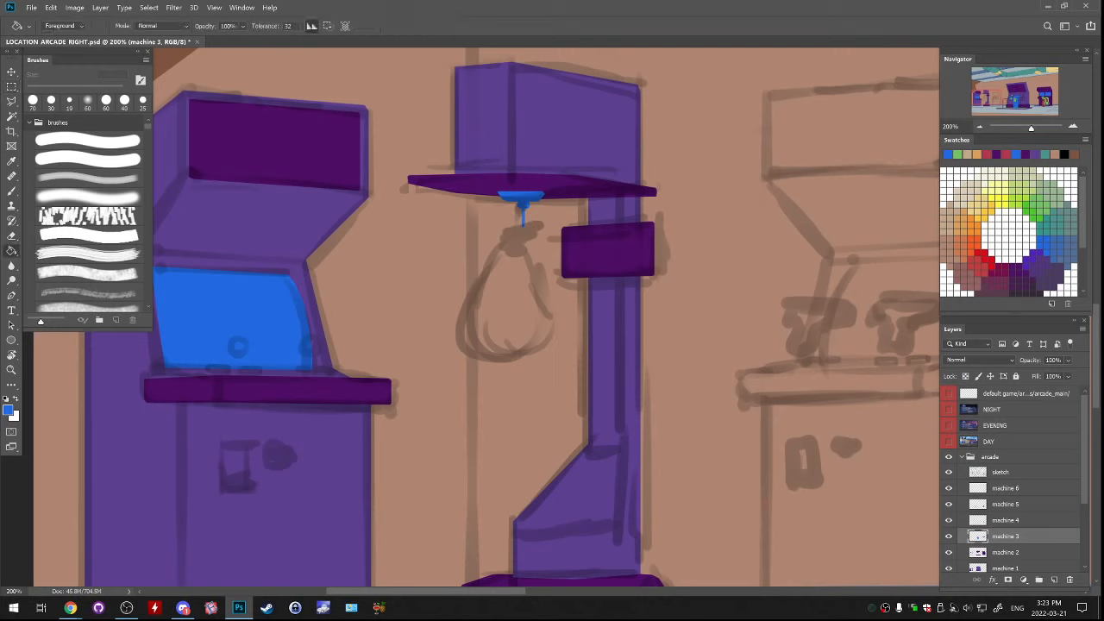
key(l)
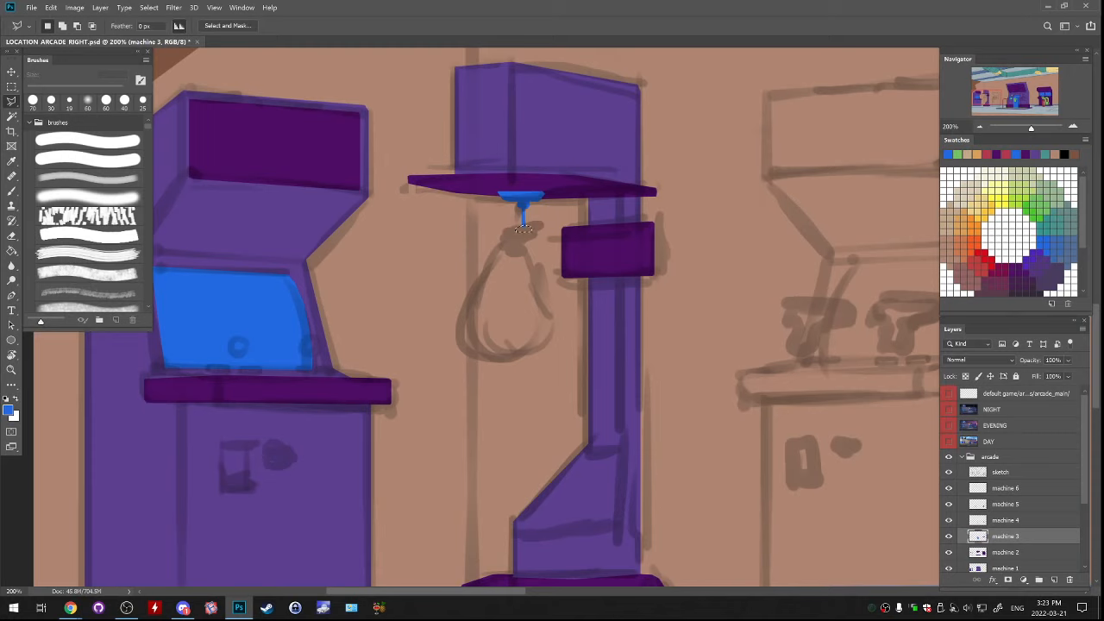
key(g)
Create a new layer above machine 3 and outline the left half of the punching bag with the Polygonal Lasso
key(l)
click(1054, 579)
drag(508, 240, 488, 305)
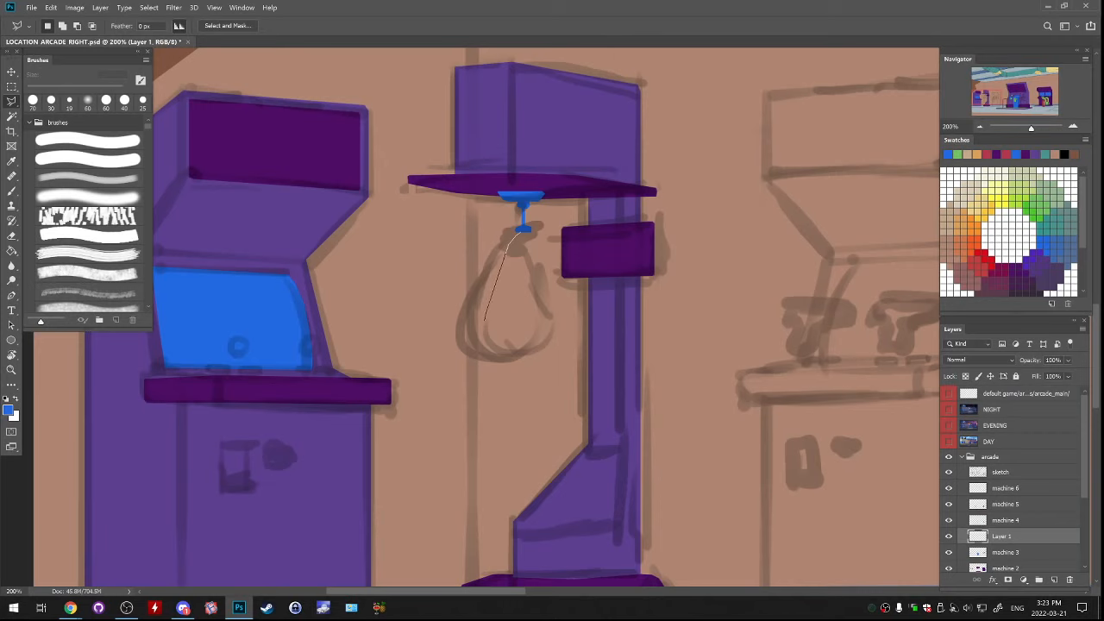
mouse_move(510, 354)
mouse_down()
mouse_move(517, 235)
mouse_move(497, 284)
mouse_up()
mouse_move(533, 337)
mouse_down()
mouse_move(534, 243)
mouse_move(518, 253)
mouse_up()
click(533, 228)
key(g)
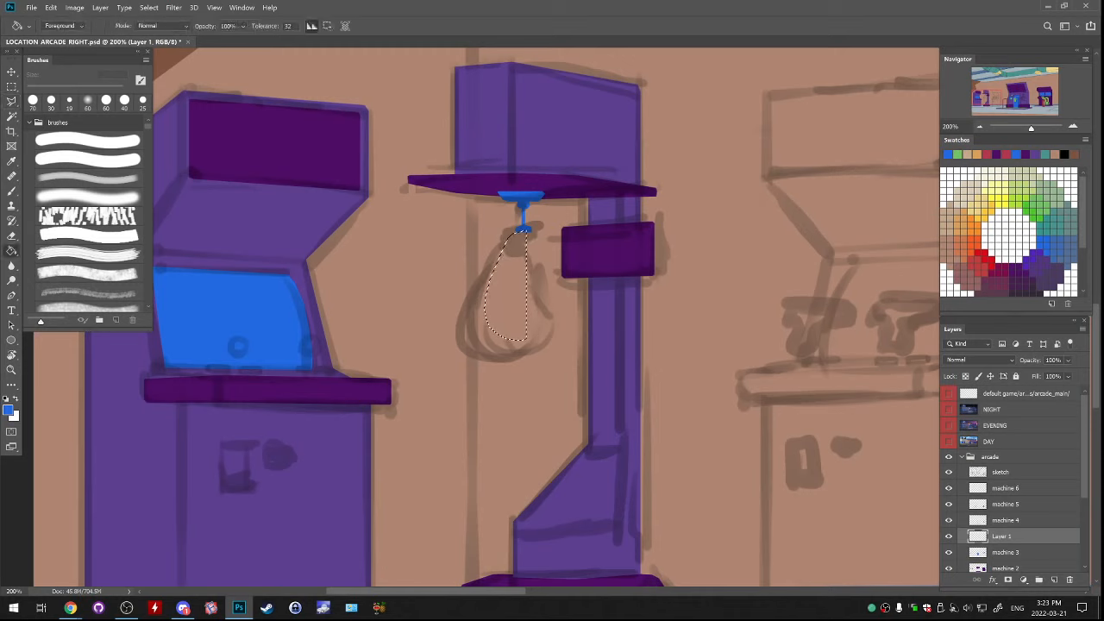
Fill the half-bag selection on machine 4 with the green sampled from the large cabinet's bigger speaker
click(510, 258)
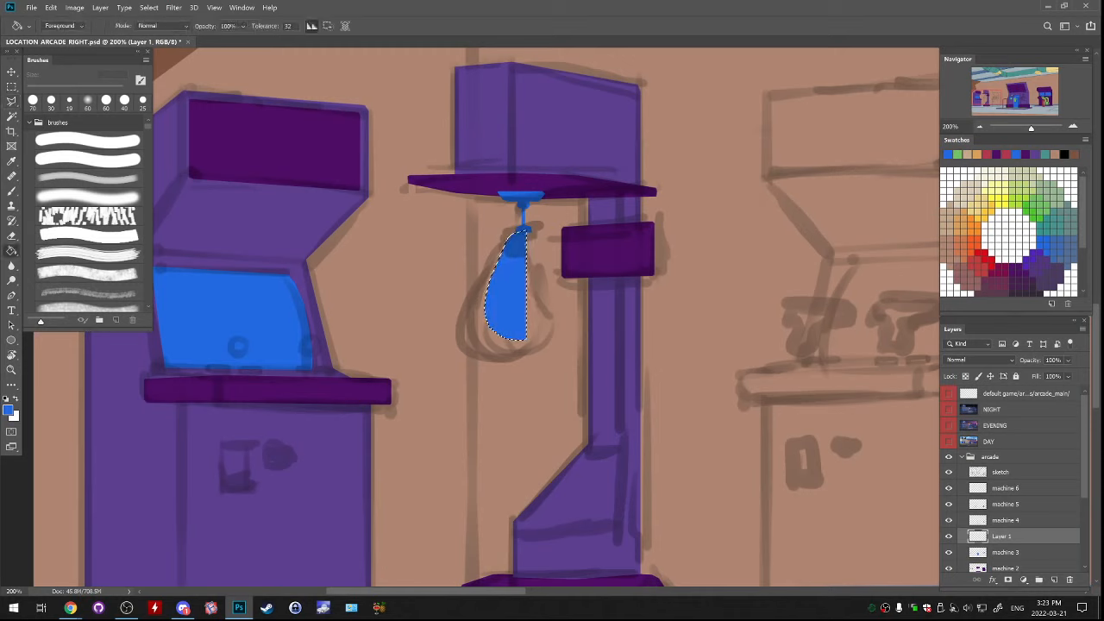
key(ctrl+z)
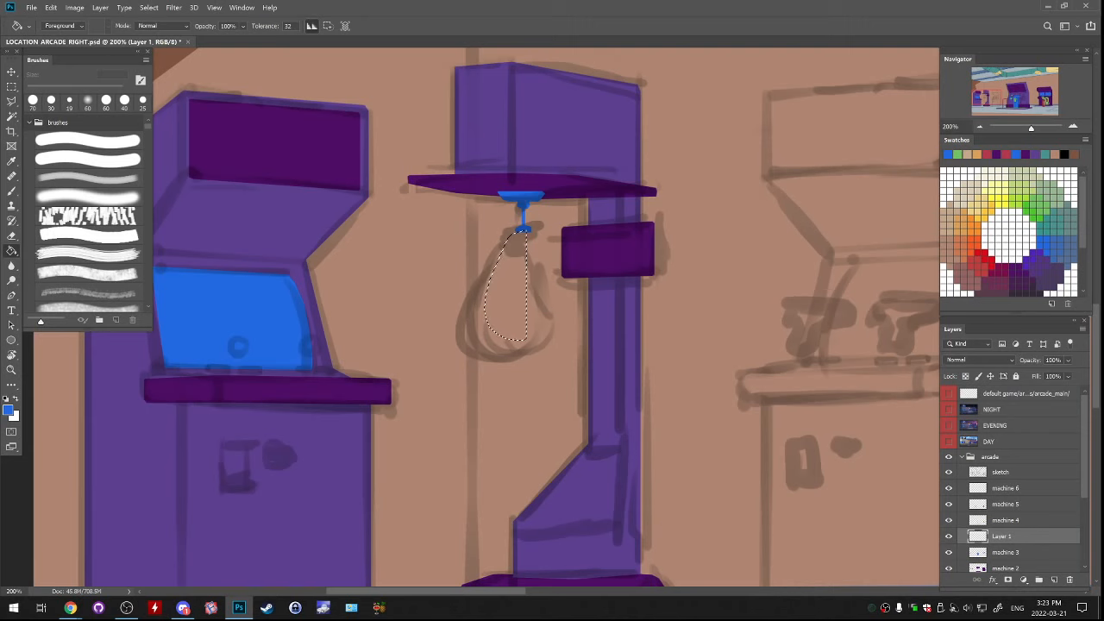
key(alt+bracketright)
drag(879, 380, 141, 320)
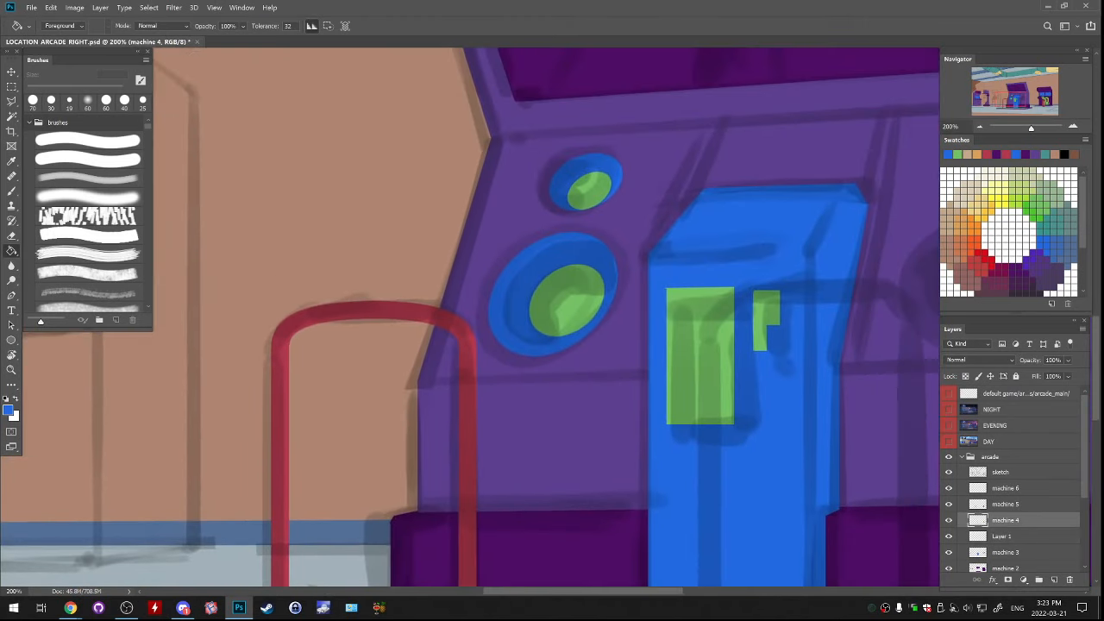
alt+click(576, 314)
drag(199, 294, 1052, 421)
click(522, 384)
Skew the green bag half with Free Transform so its lower outer edge slants upward
key(ctrl+t)
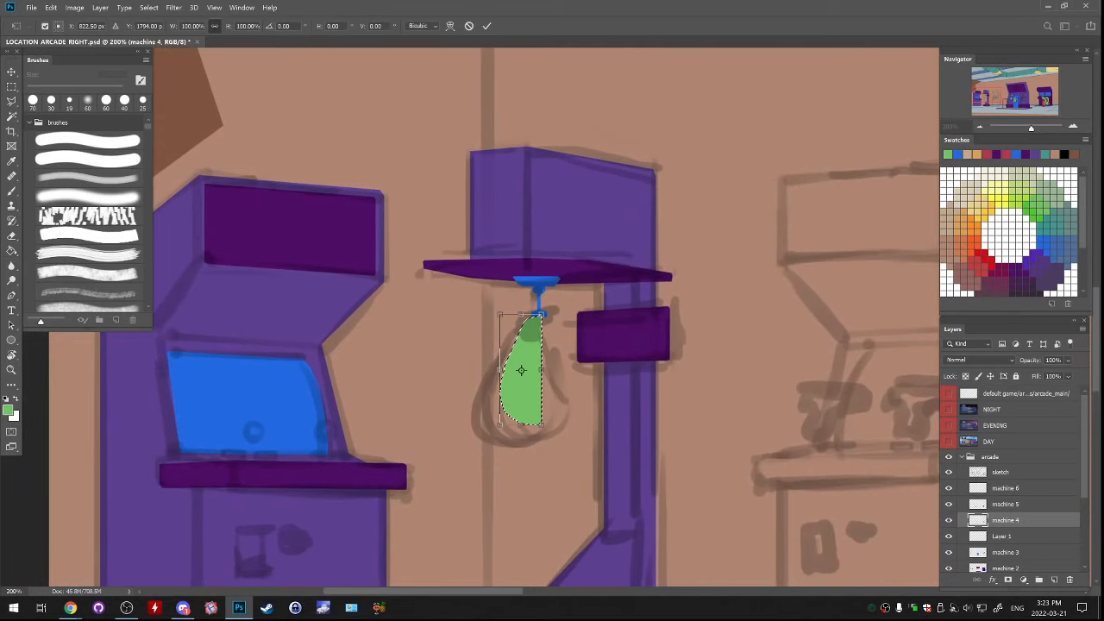
drag(535, 304, 521, 303)
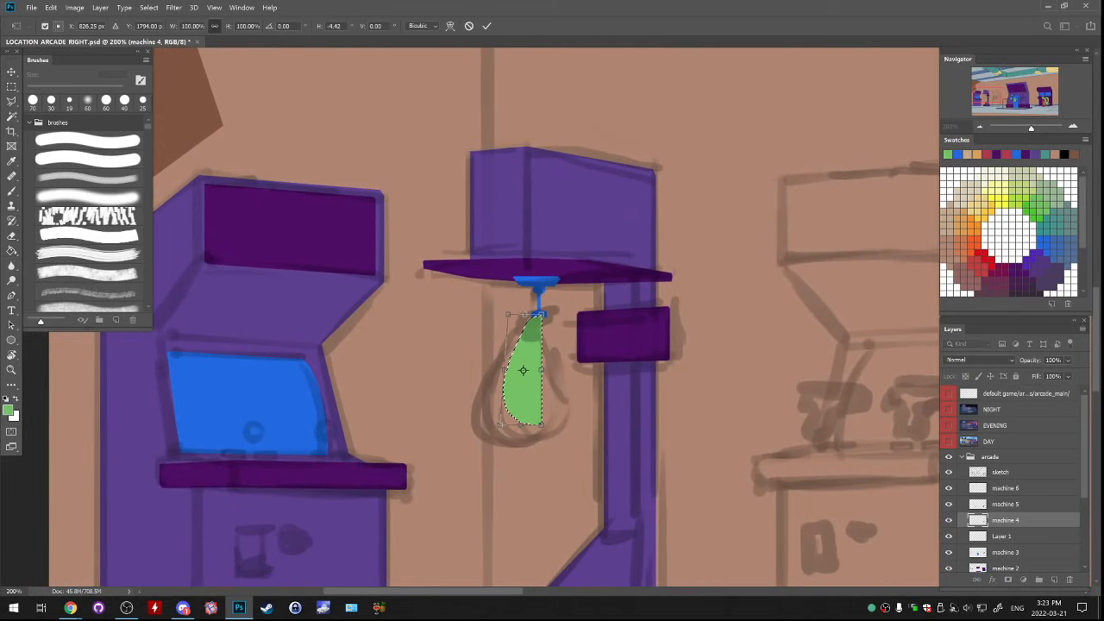
drag(500, 424, 495, 411)
key(Escape)
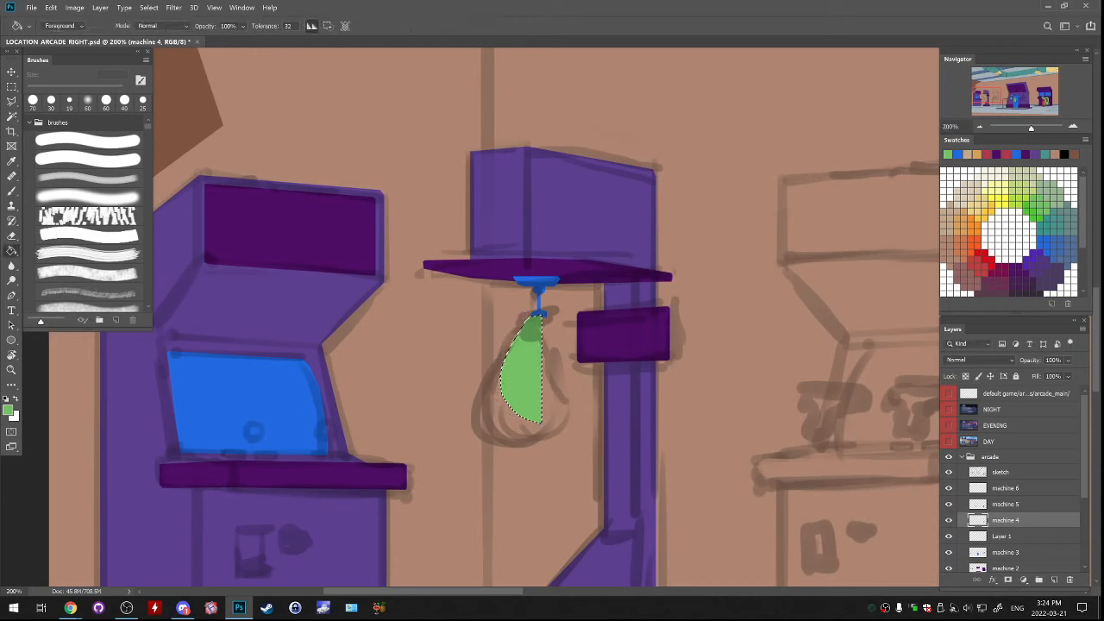
Duplicate the green bag half, flip the copy horizontally and align it with the original to form the whole bag
key(ctrl+c)
key(ctrl+v)
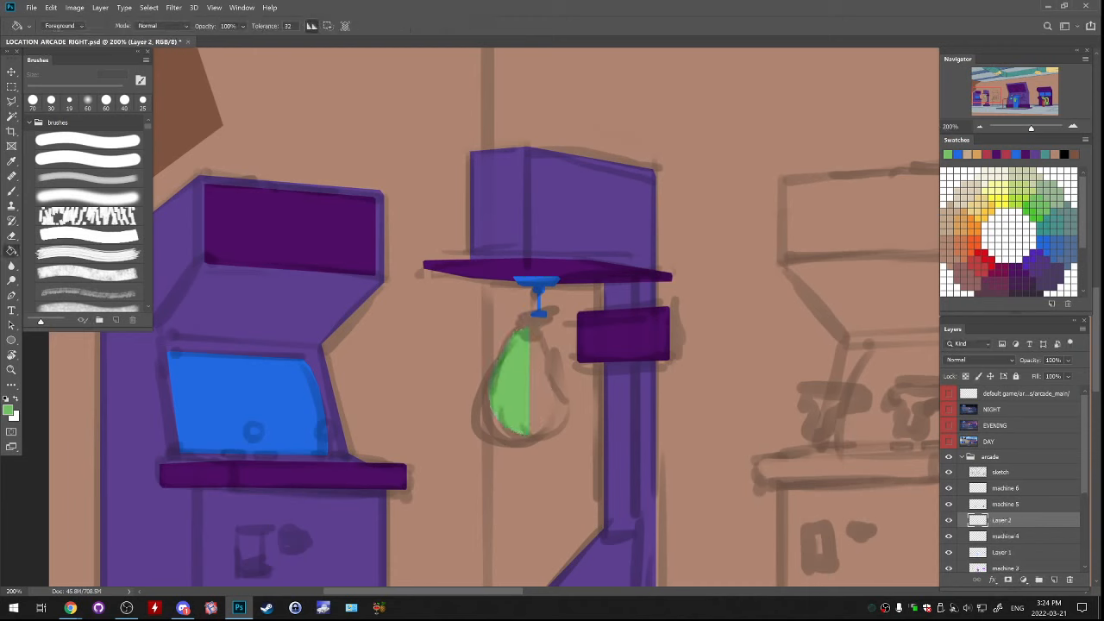
click(51, 8)
mouse_move(67, 253)
click(216, 371)
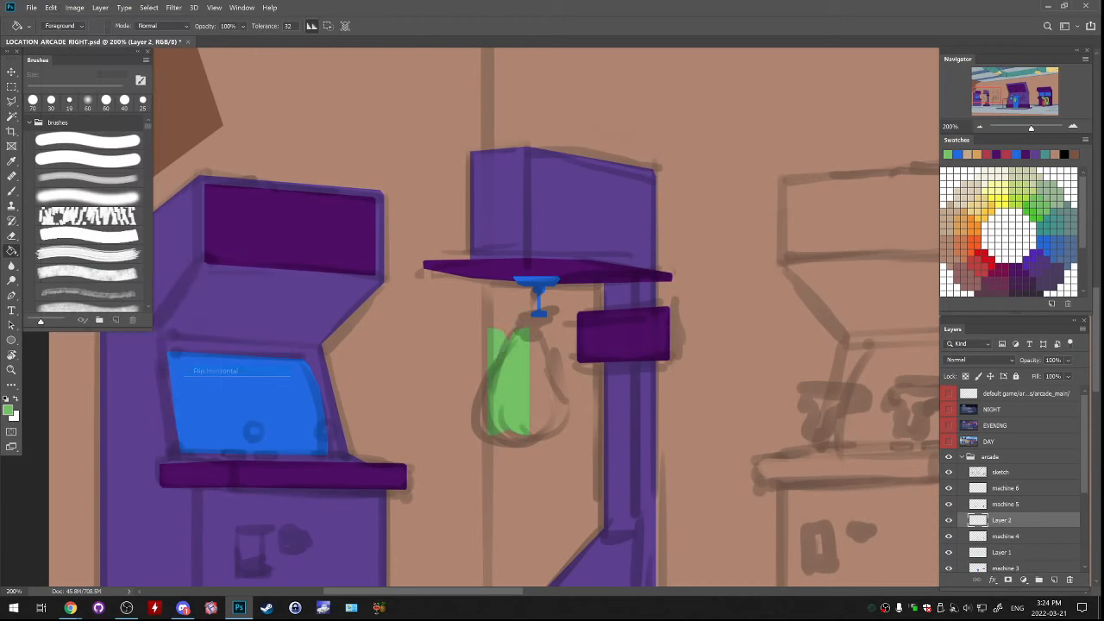
drag(533, 376, 571, 377)
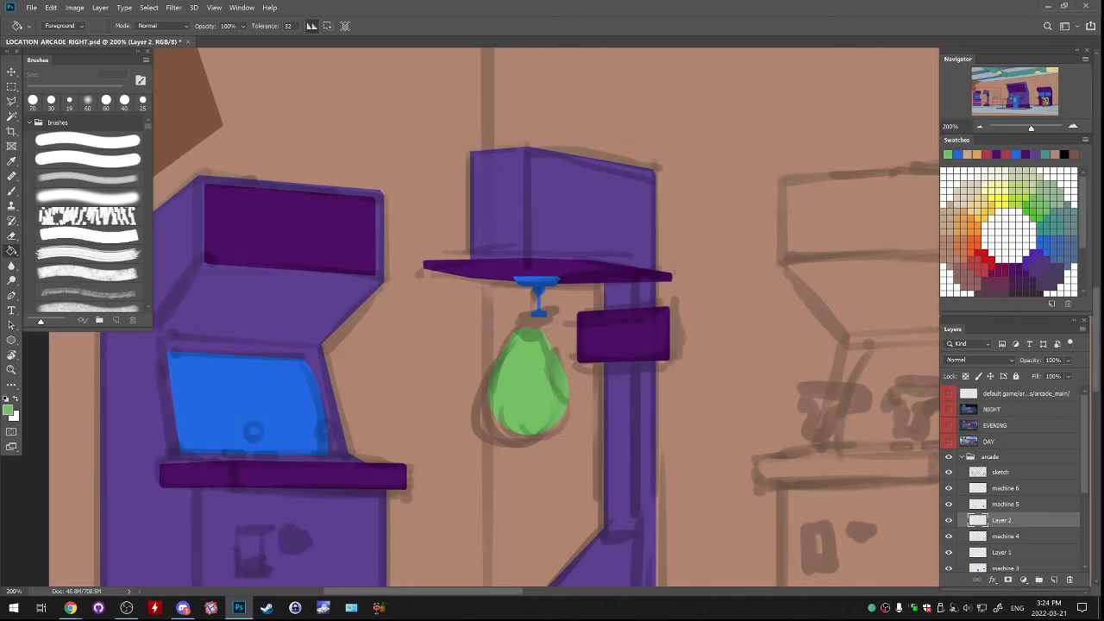
Merge the two bag halves into machine 4 and move the bag up against the blue connector
scroll(527, 399, up, 2)
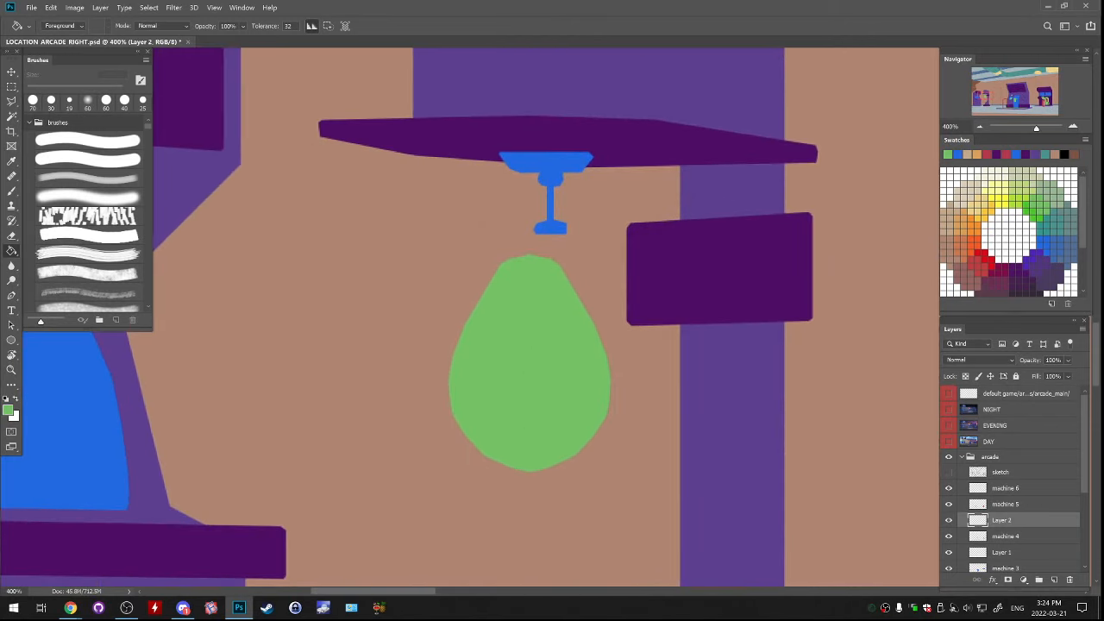
key(ctrl+e)
drag(627, 358, 651, 332)
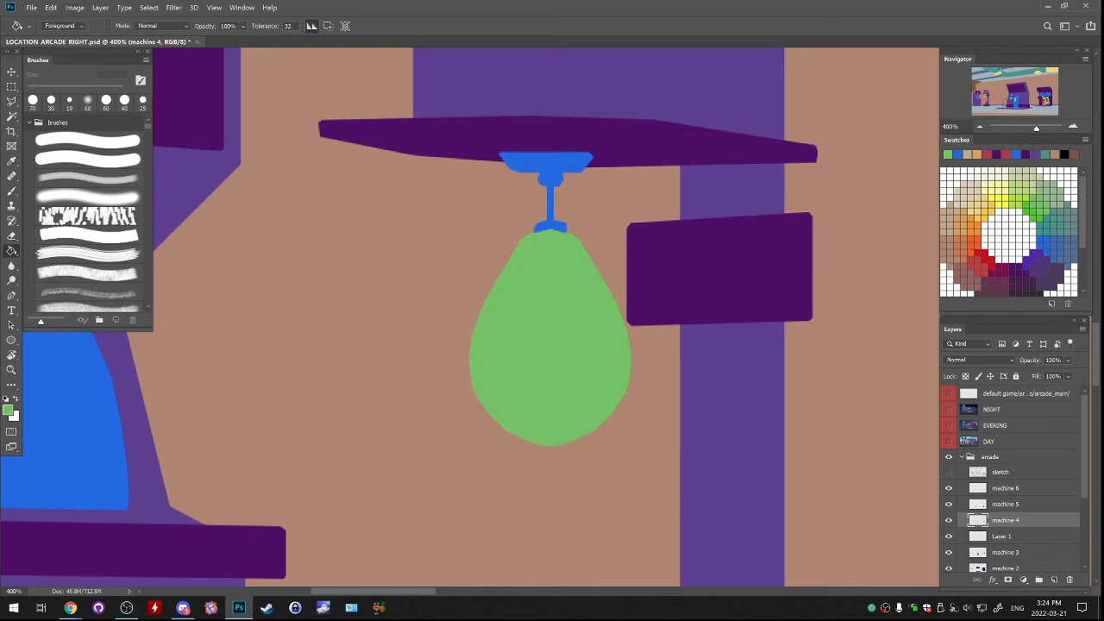
click(51, 7)
mouse_move(103, 252)
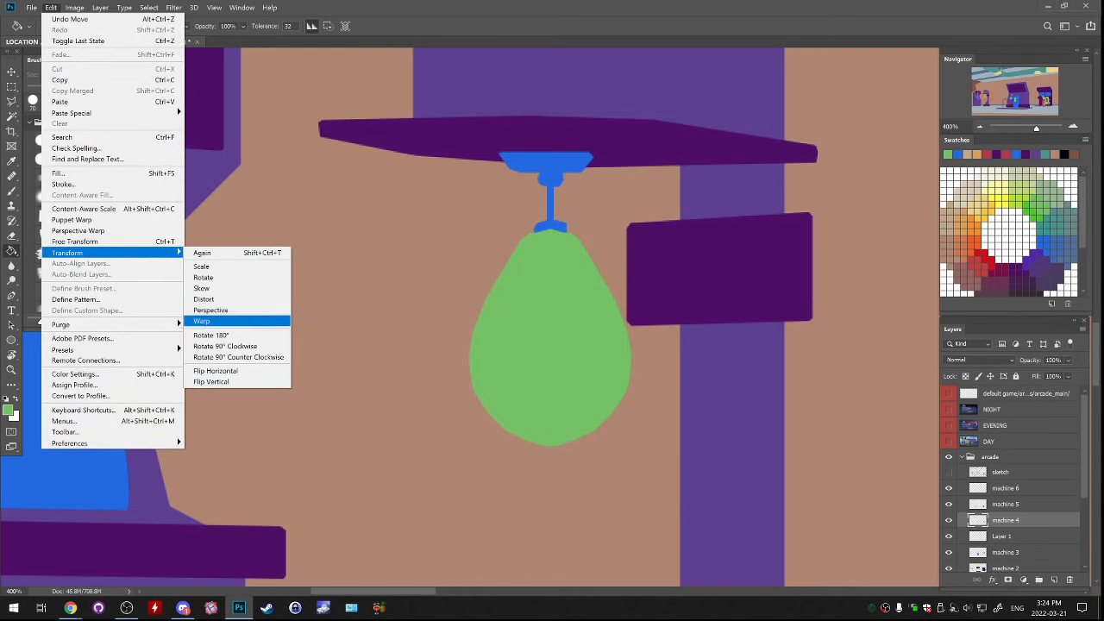
click(201, 320)
key(g)
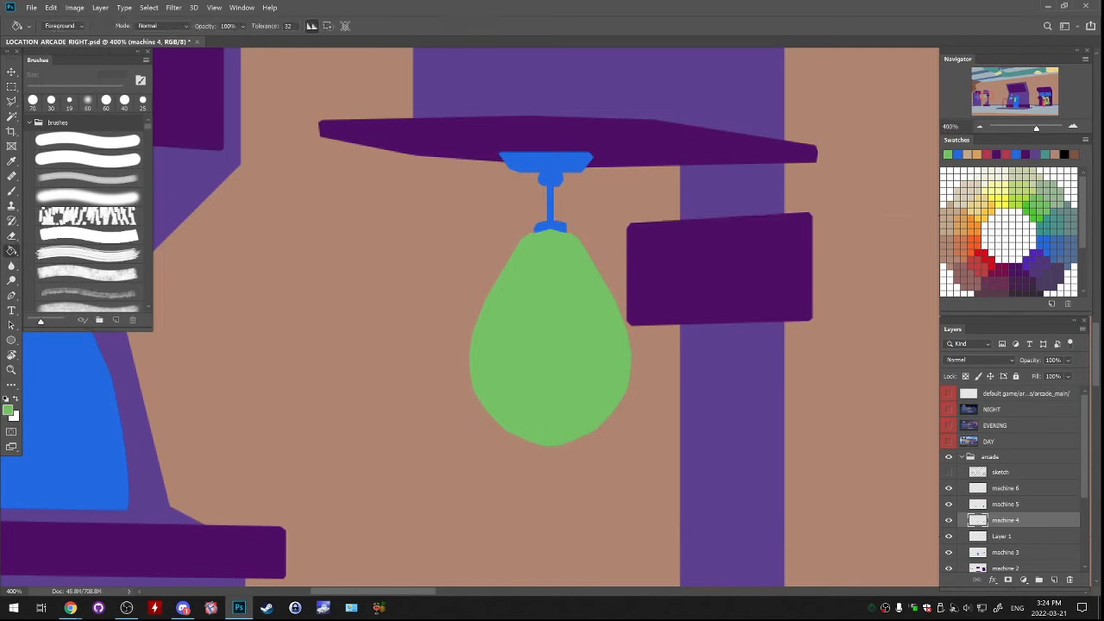
Select the punching bag with a rectangular marquee and warp it to raise its bottom and narrow its top, then deselect
key(m)
mouse_move(441, 206)
mouse_down()
mouse_move(611, 400)
mouse_move(672, 488)
mouse_up()
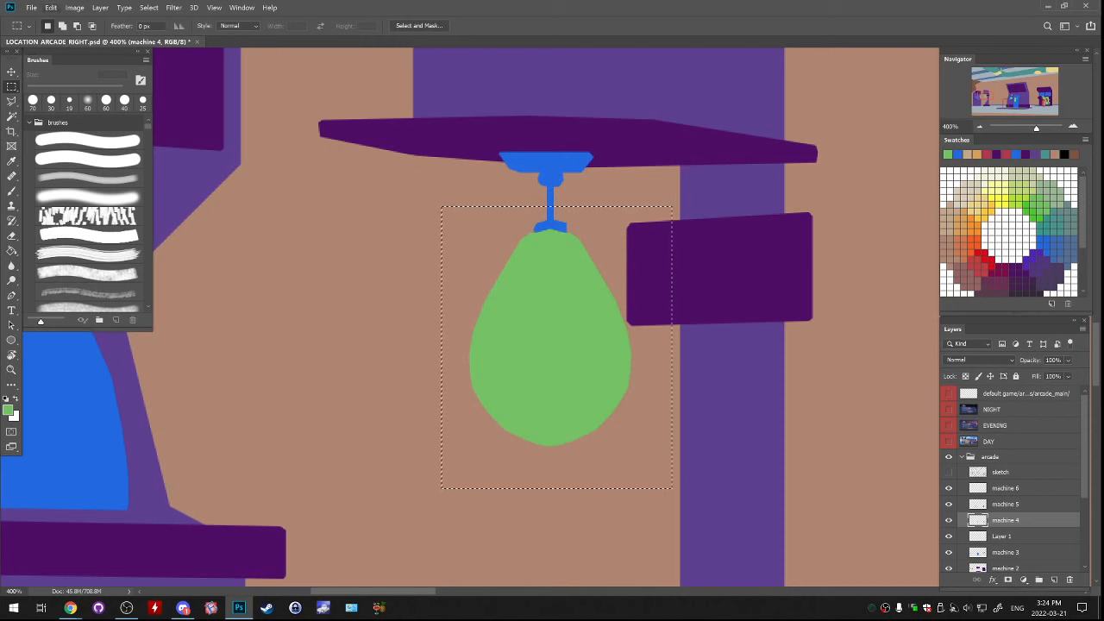
click(51, 7)
mouse_move(69, 250)
click(207, 322)
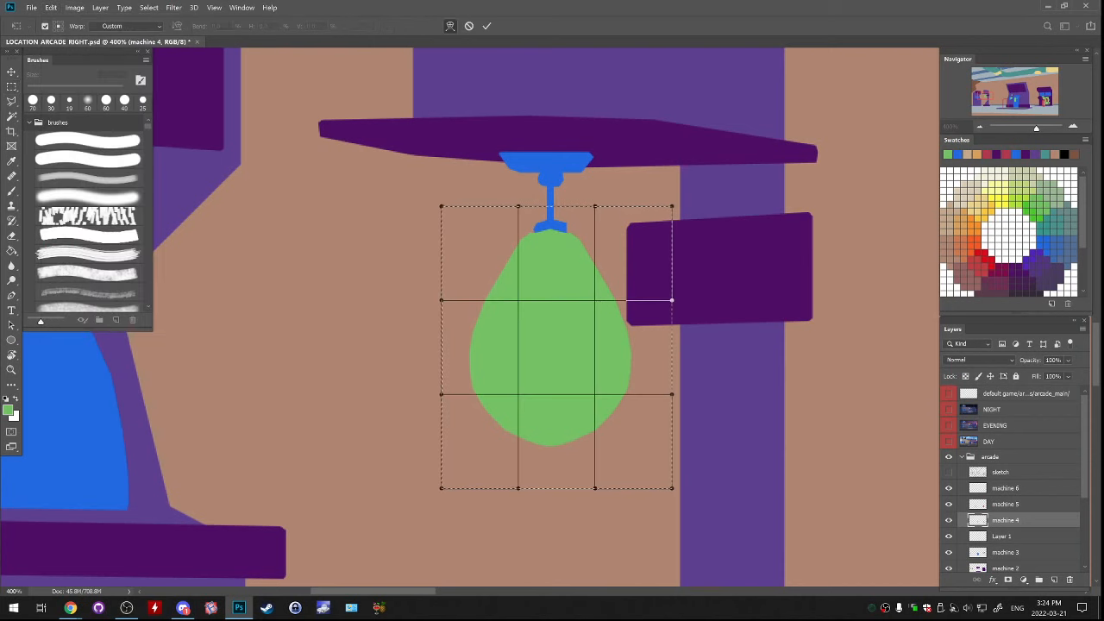
drag(557, 476, 557, 461)
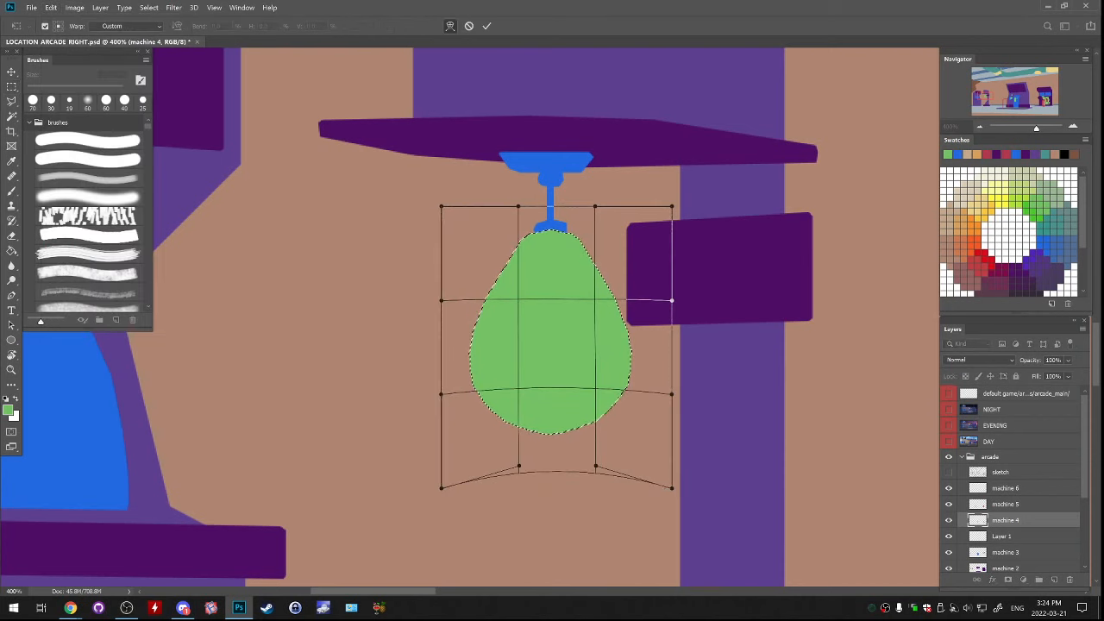
drag(517, 249, 522, 249)
drag(590, 250, 583, 247)
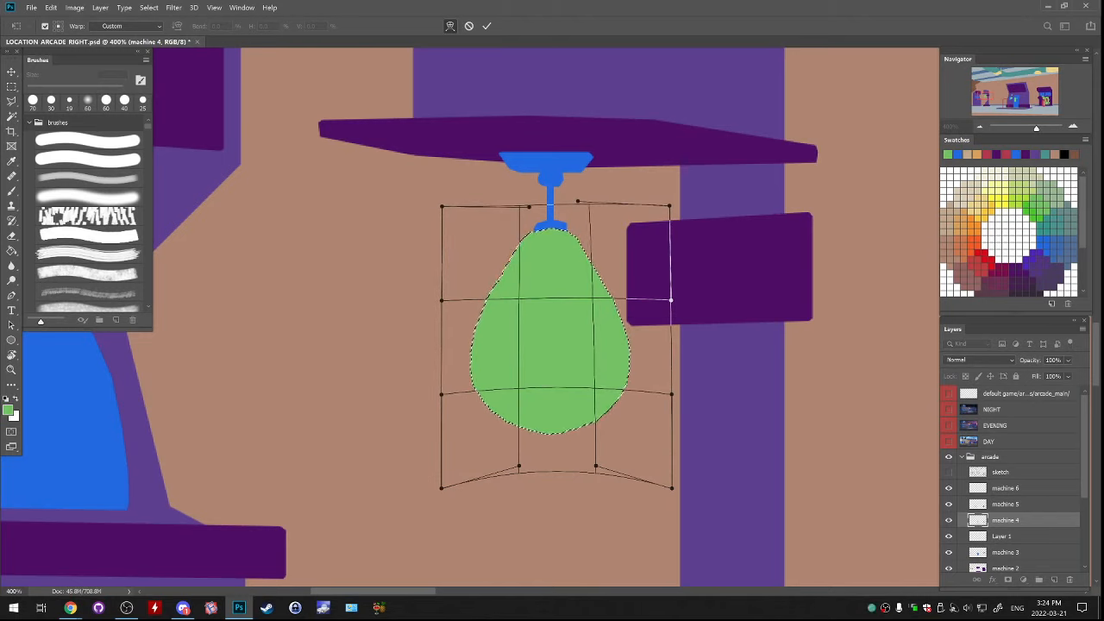
key(Return)
drag(609, 399, 611, 401)
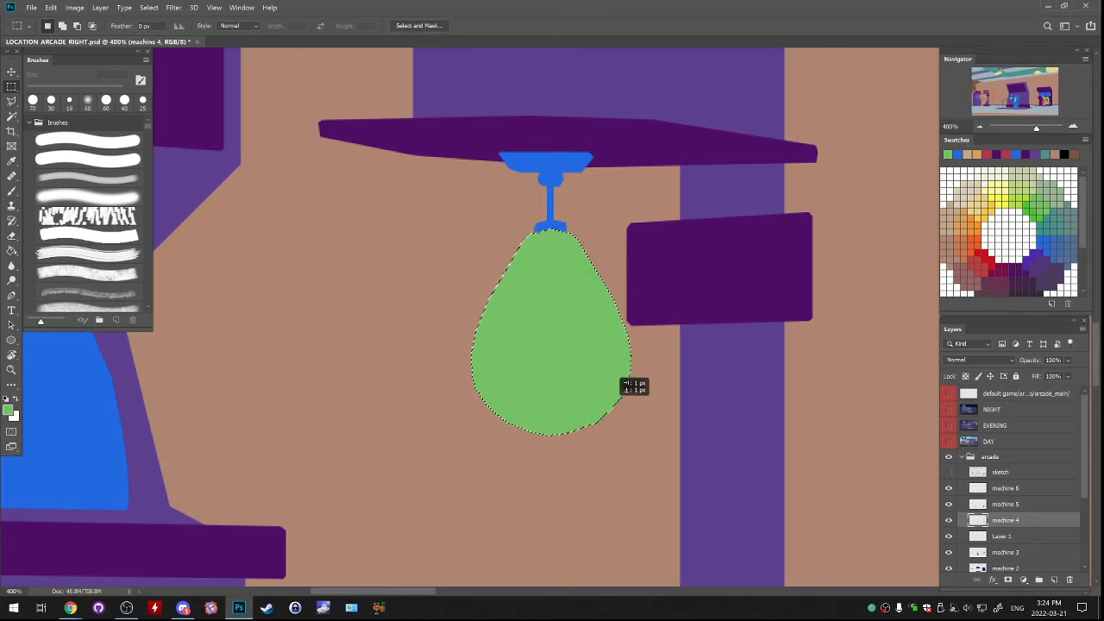
key(ctrl+d)
key(b)
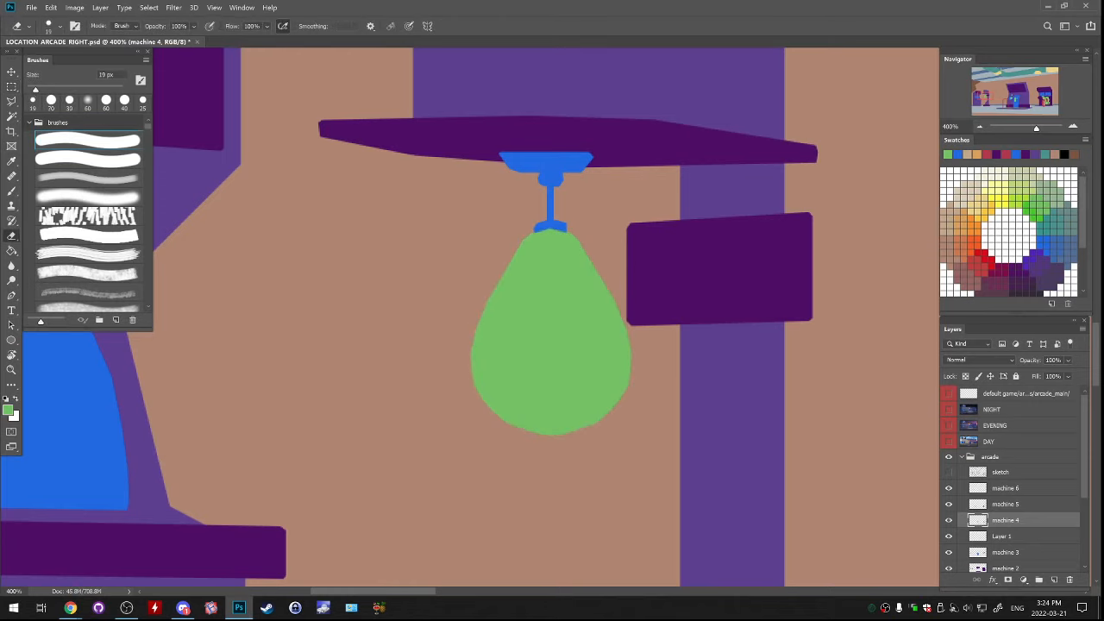
Outline an inset four-sided panel on Layer 1 inside the dark purple box on the punching machine's post
key(ctrl+minus)
key(ctrl+minus)
key(ctrl+comma)
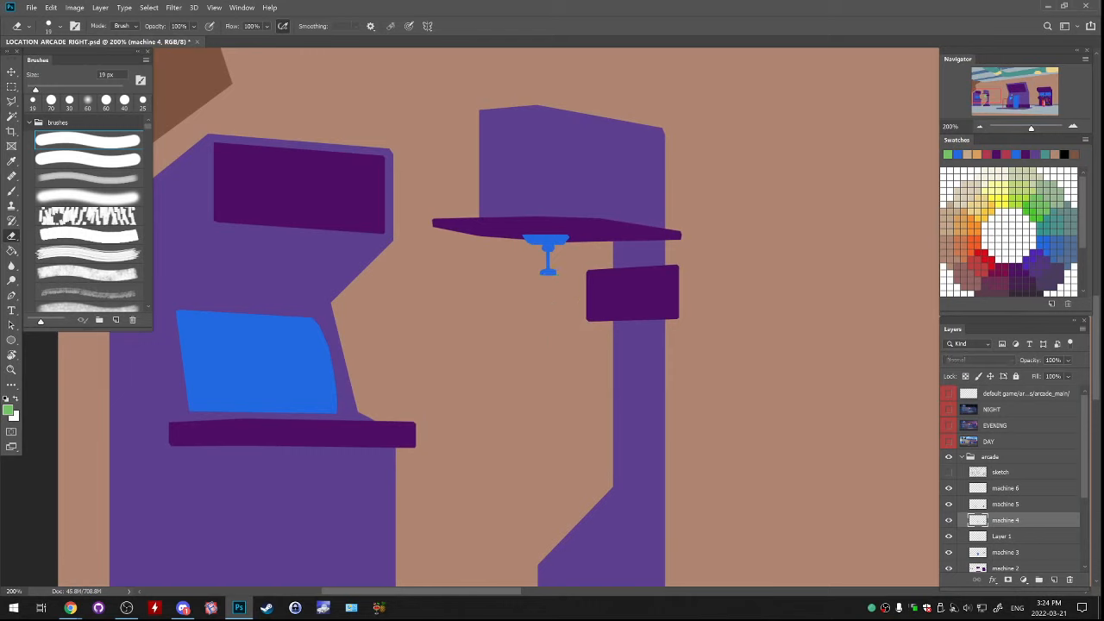
key(ctrl+comma)
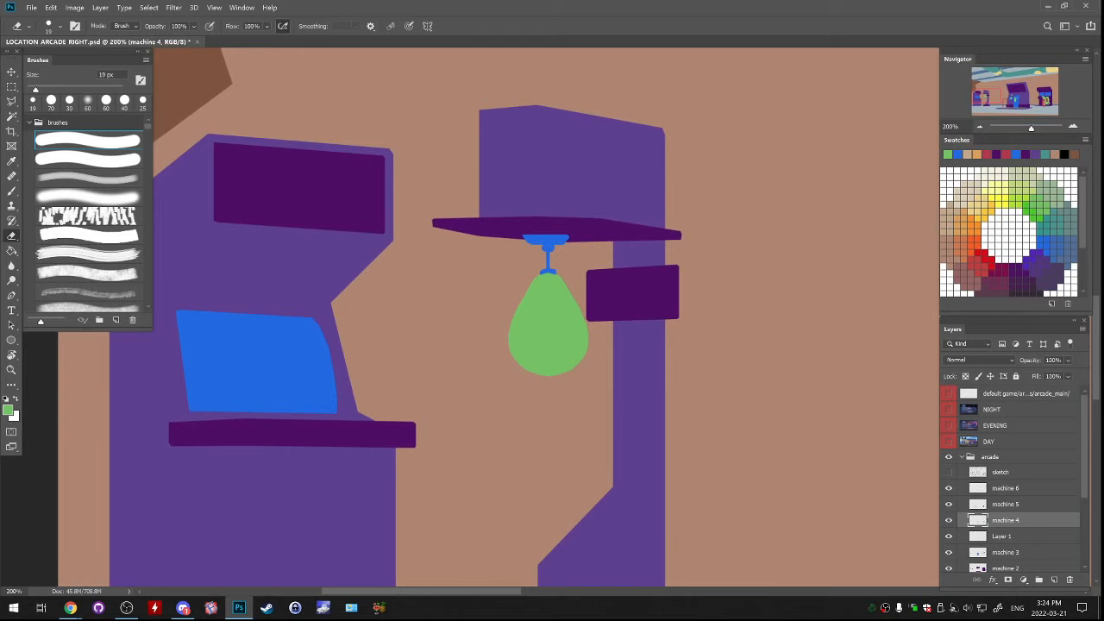
click(1001, 536)
key(ctrl+t)
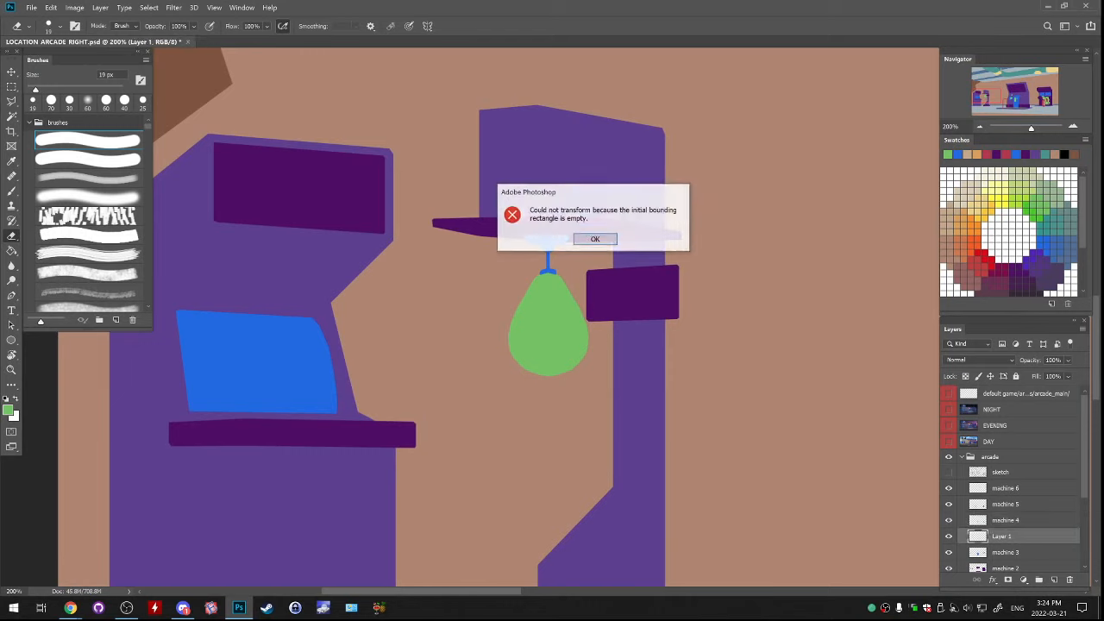
key(Return)
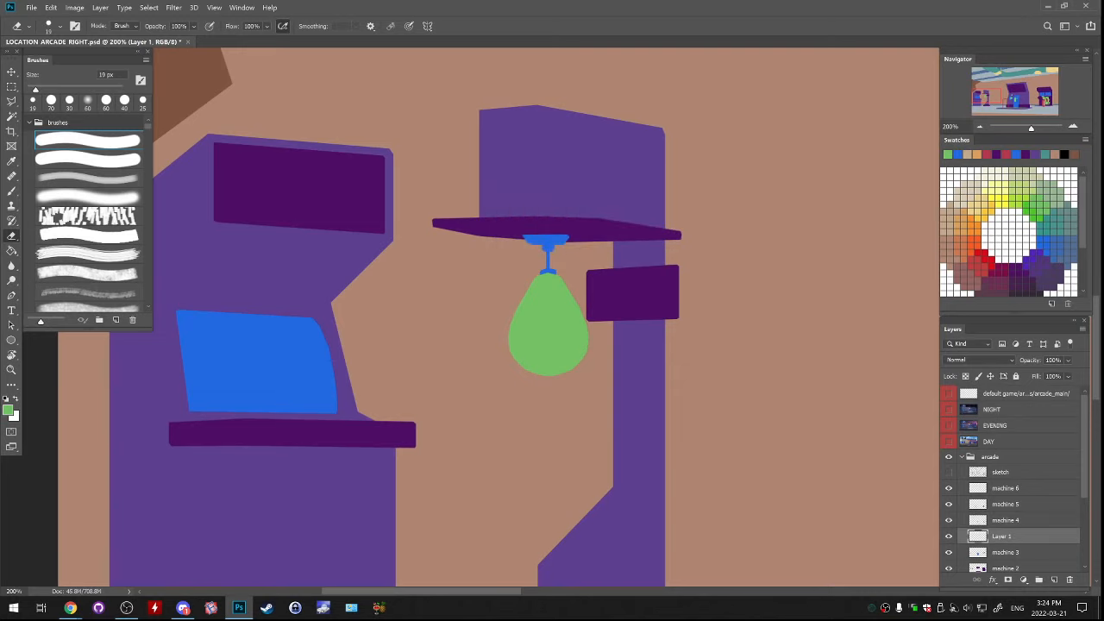
scroll(825, 211, up, 1)
key(l)
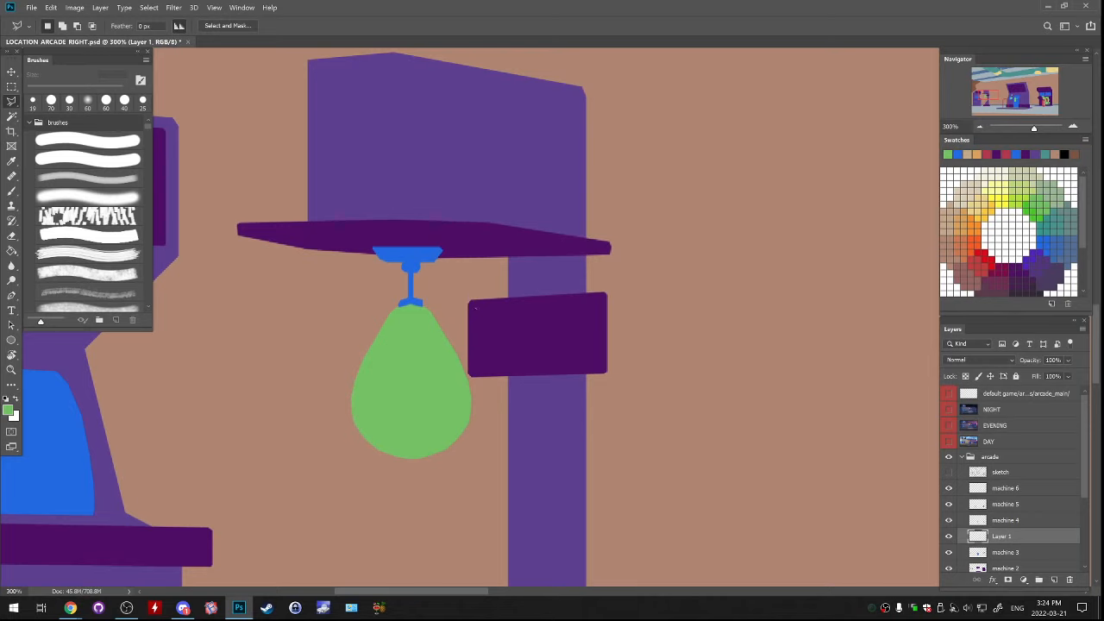
mouse_move(475, 307)
mouse_down()
mouse_move(592, 301)
mouse_move(594, 338)
mouse_move(475, 370)
mouse_up()
key(space)
alt+click(421, 253)
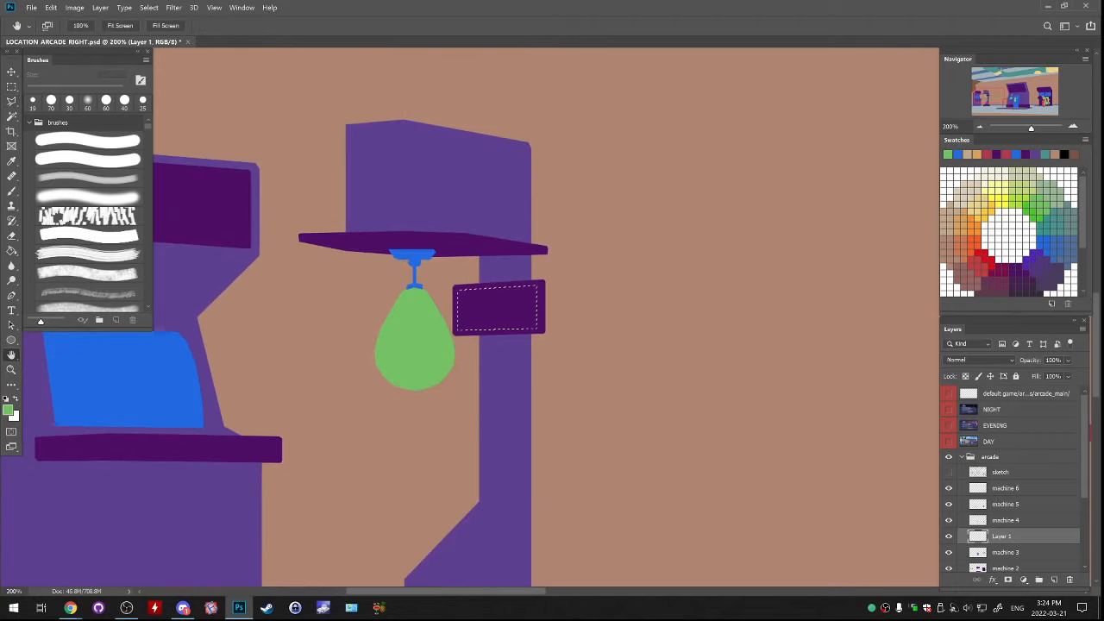
Fill the inset panel selection with the blue sampled from the bag's bracket and deselect it
key(g)
alt+click(414, 255)
click(498, 308)
key(ctrl+d)
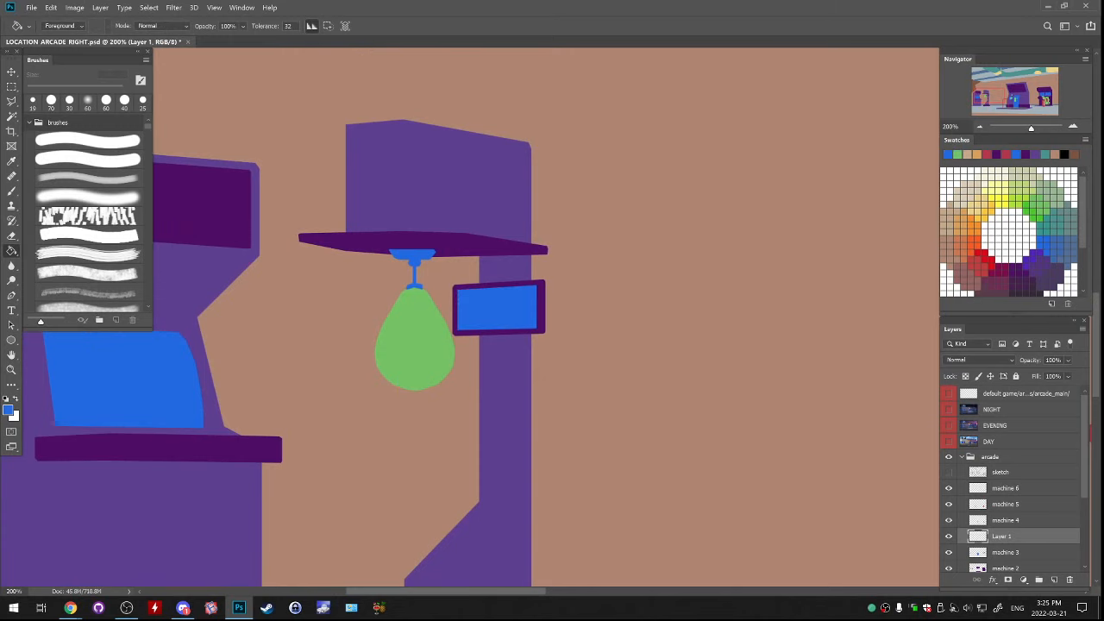
key(ctrl+minus)
key(ctrl+minus)
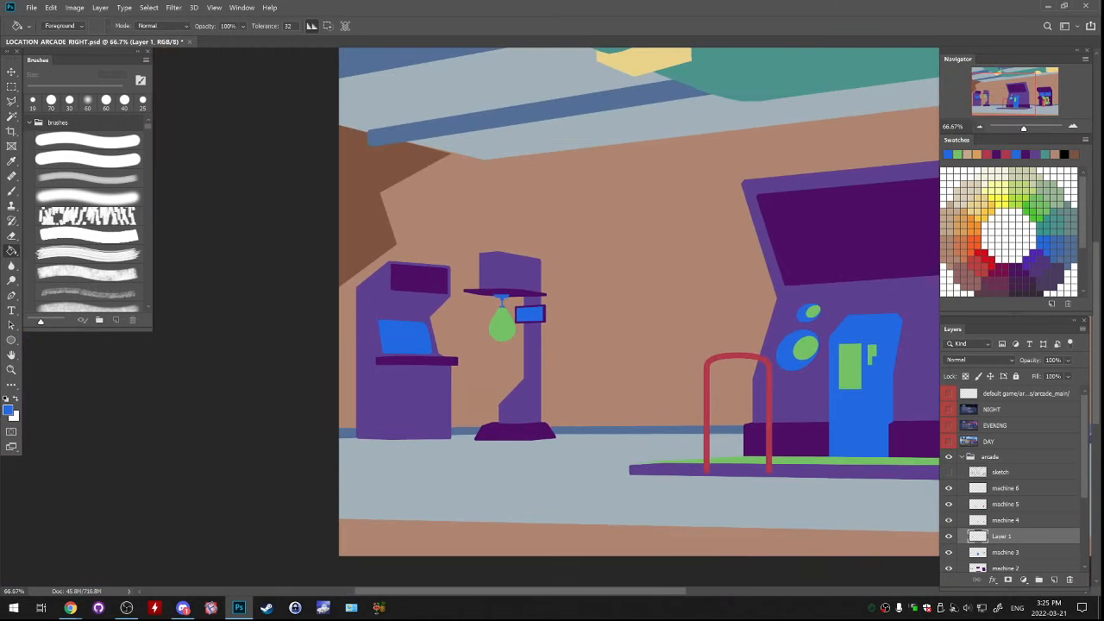
key(ctrl+plus)
key(ctrl+plus)
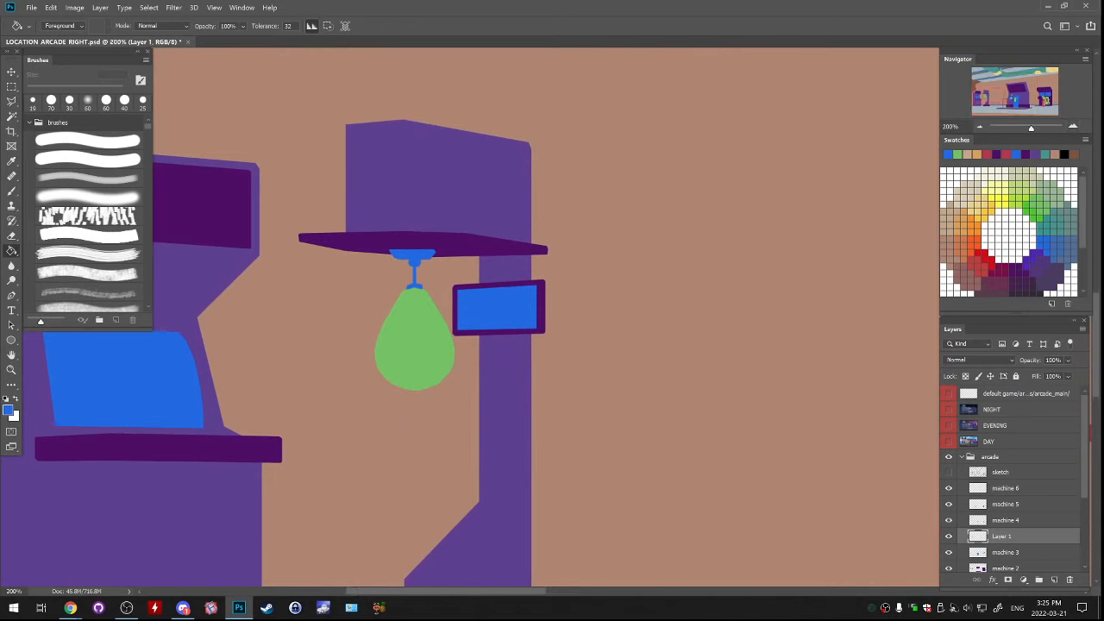
drag(414, 338, 493, 259)
key(ctrl+minus)
key(ctrl+minus)
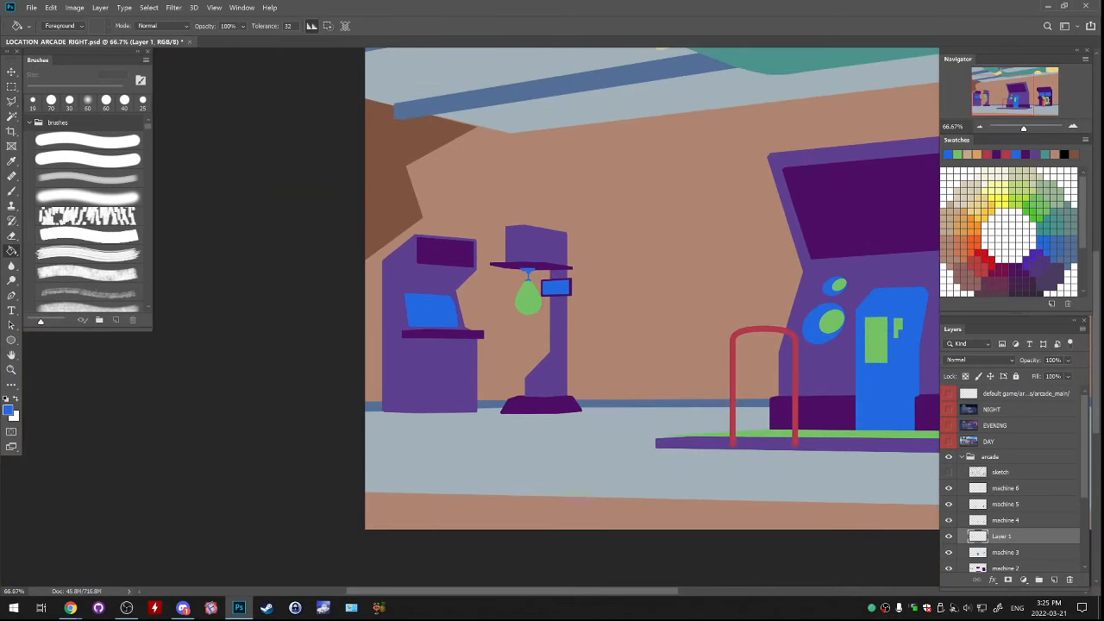
Merge the blue panel layer down into machine 3 and show the sketch layer
key(Delete)
click(949, 536)
click(949, 537)
drag(733, 345, 276, 365)
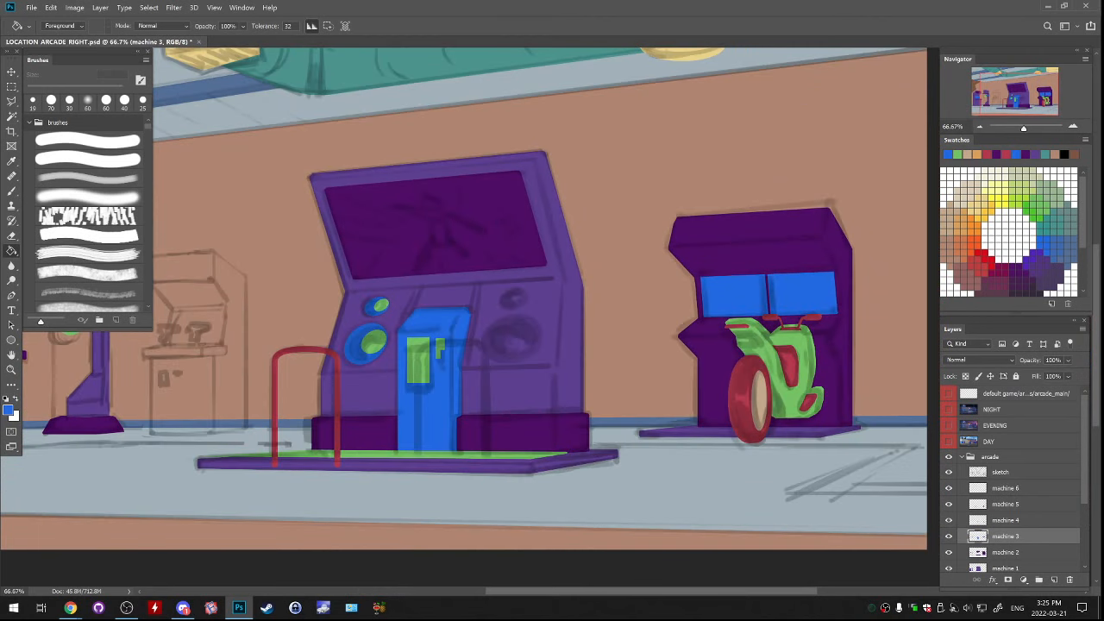
drag(483, 345, 724, 330)
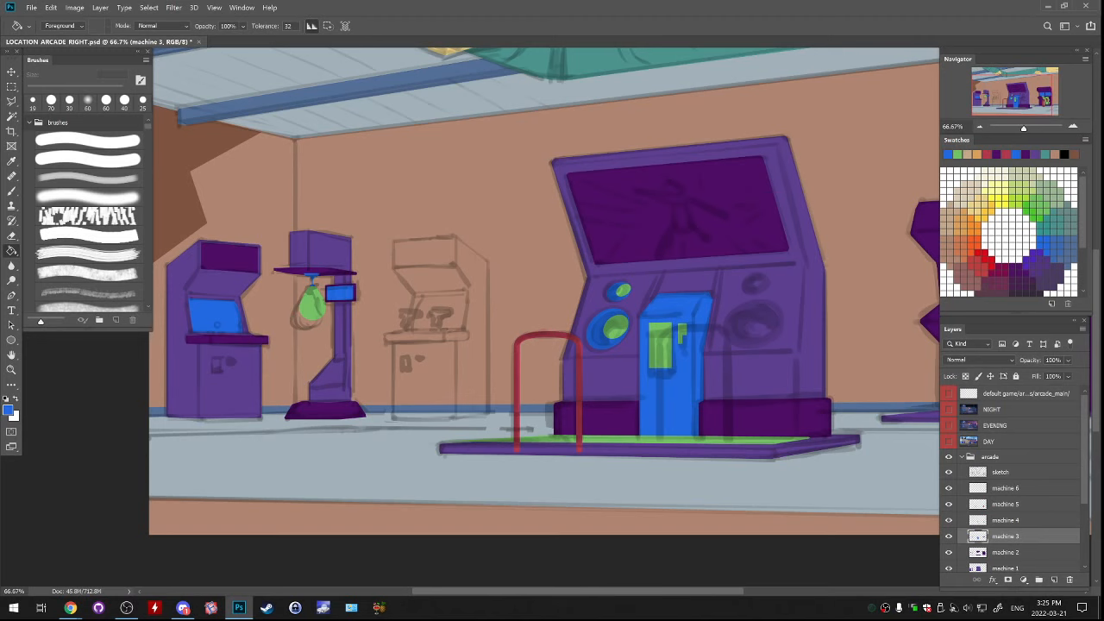
Create a new layer above machine 4 and outline a flat button on the leftmost cabinet's control shelf with the Polygonal Lasso
click(949, 536)
click(949, 537)
click(949, 521)
click(949, 521)
click(1006, 521)
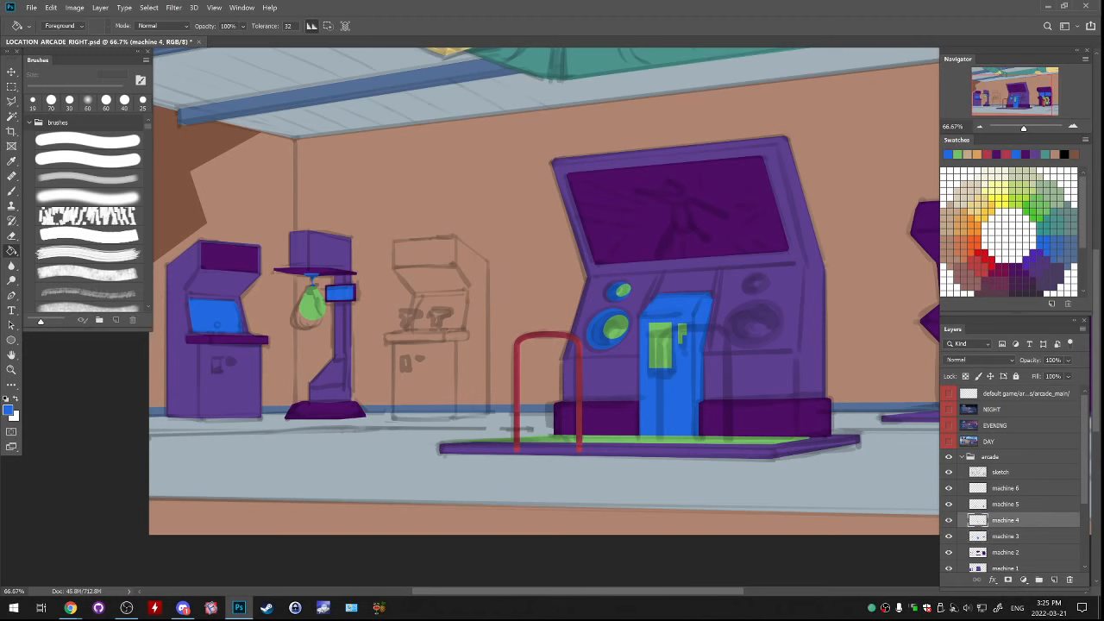
key(ctrl+plus)
key(ctrl+plus)
drag(129, 379, 1049, 279)
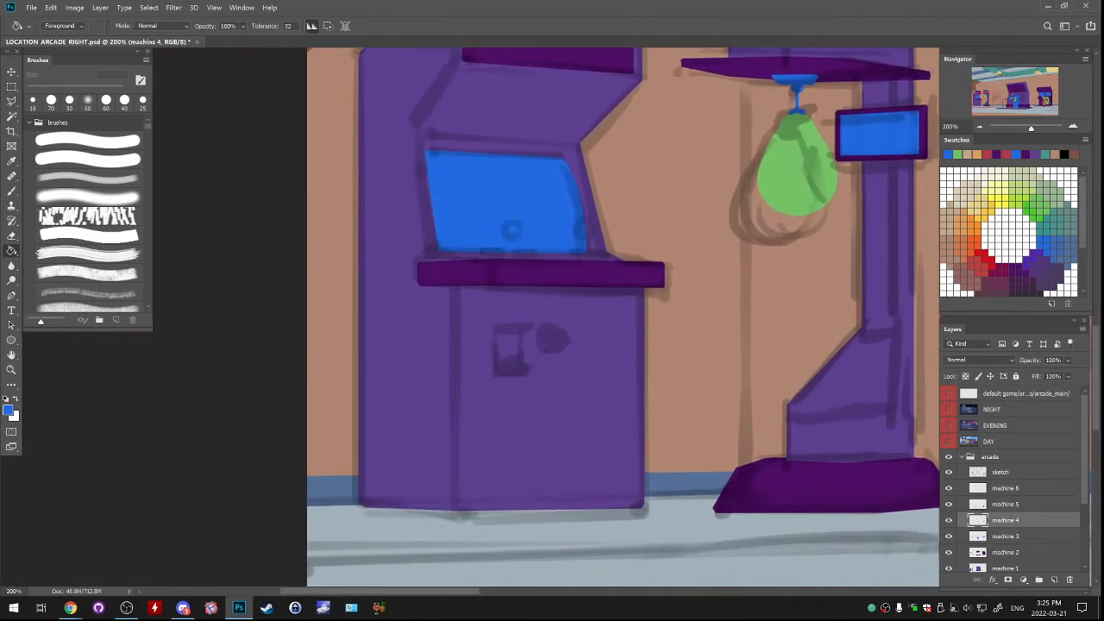
mouse_move(552, 259)
mouse_down()
mouse_move(558, 400)
mouse_move(533, 322)
mouse_move(536, 297)
mouse_move(548, 291)
mouse_move(478, 363)
mouse_up()
key(ctrl+plus)
click(11, 102)
click(949, 520)
click(949, 520)
click(1054, 579)
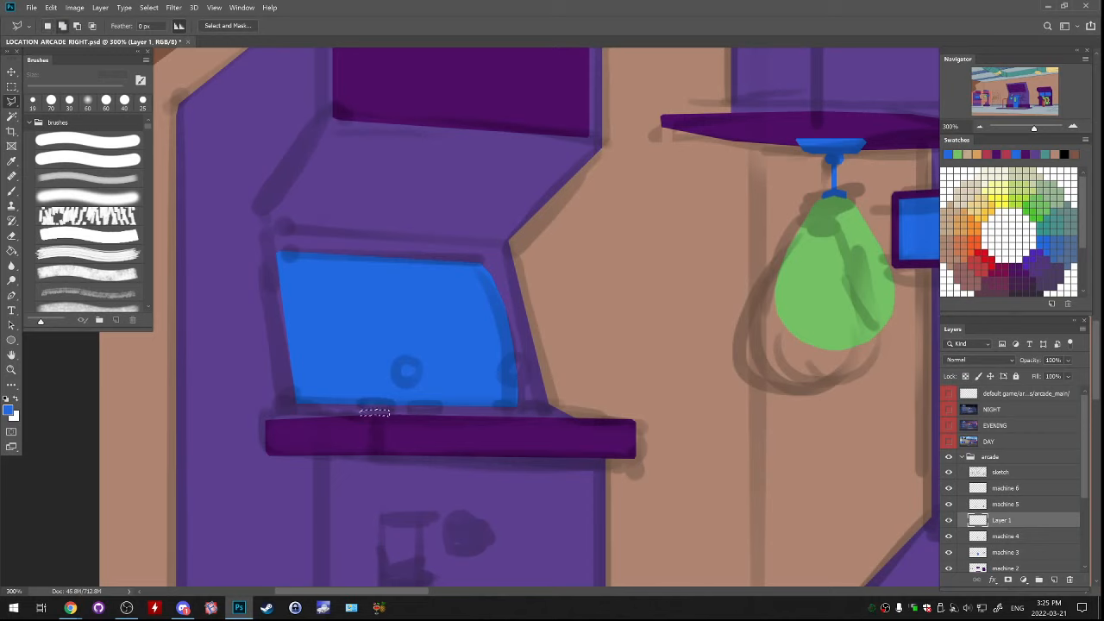
Add a second flat button to the selection and fill both with the green sampled from the punching bag
click(424, 412)
click(451, 412)
click(452, 416)
click(423, 415)
key(g)
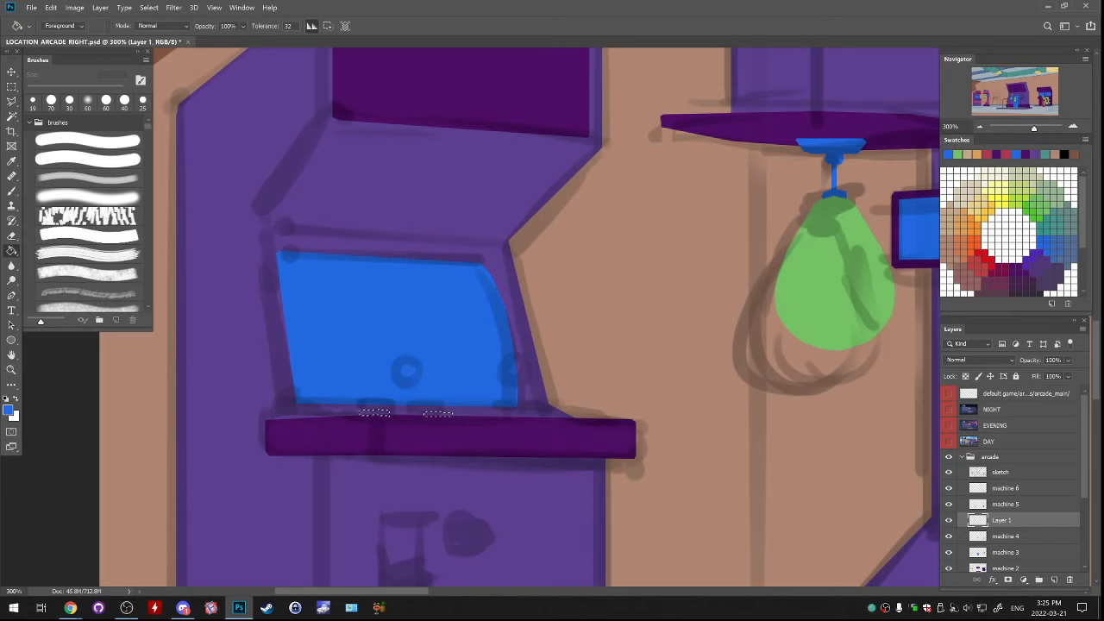
alt+click(819, 289)
key(alt+BackSpace)
key(ctrl+d)
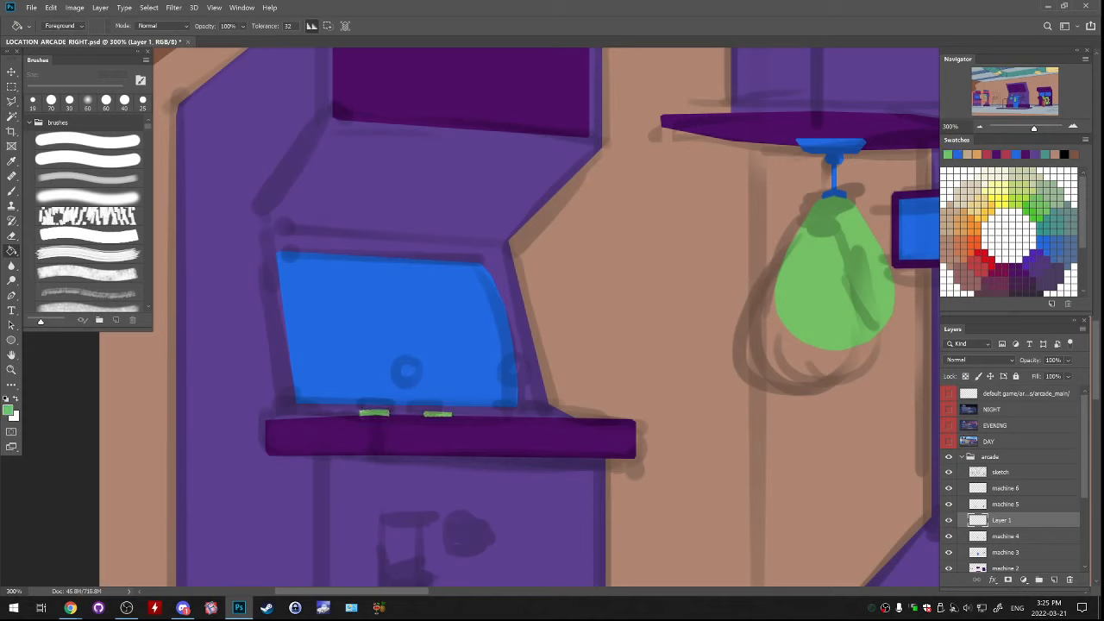
Add a green joystick ball above the two buttons using an elliptical selection over the sketched circle
key(l)
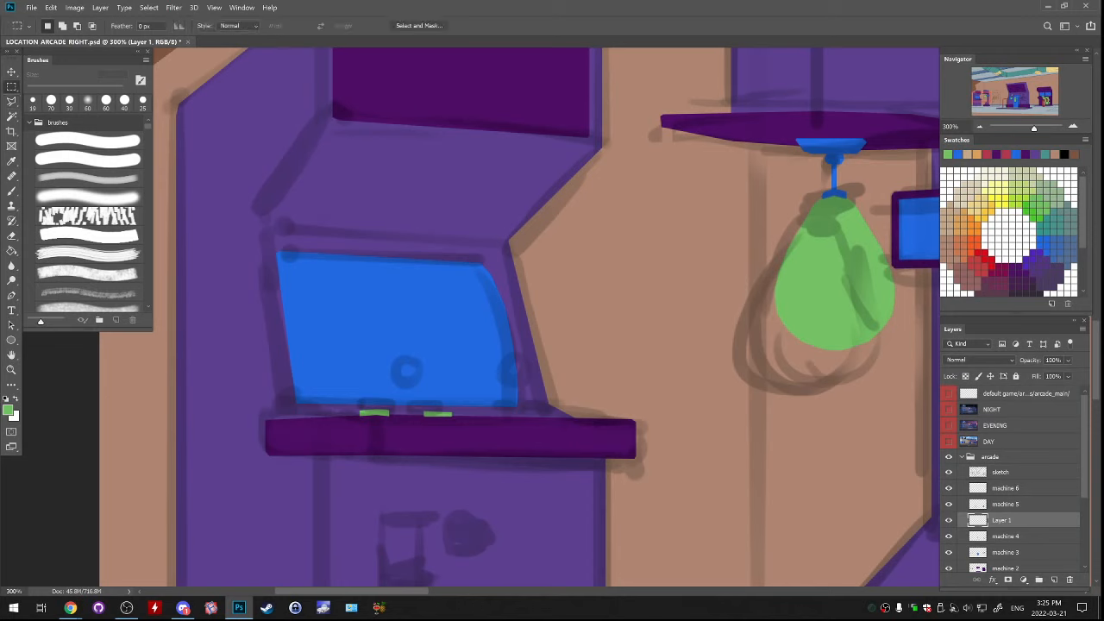
key(b)
key(m)
mouse_move(392, 358)
mouse_down()
mouse_move(419, 385)
mouse_move(408, 375)
mouse_up()
key(g)
click(406, 373)
key(ctrl+d)
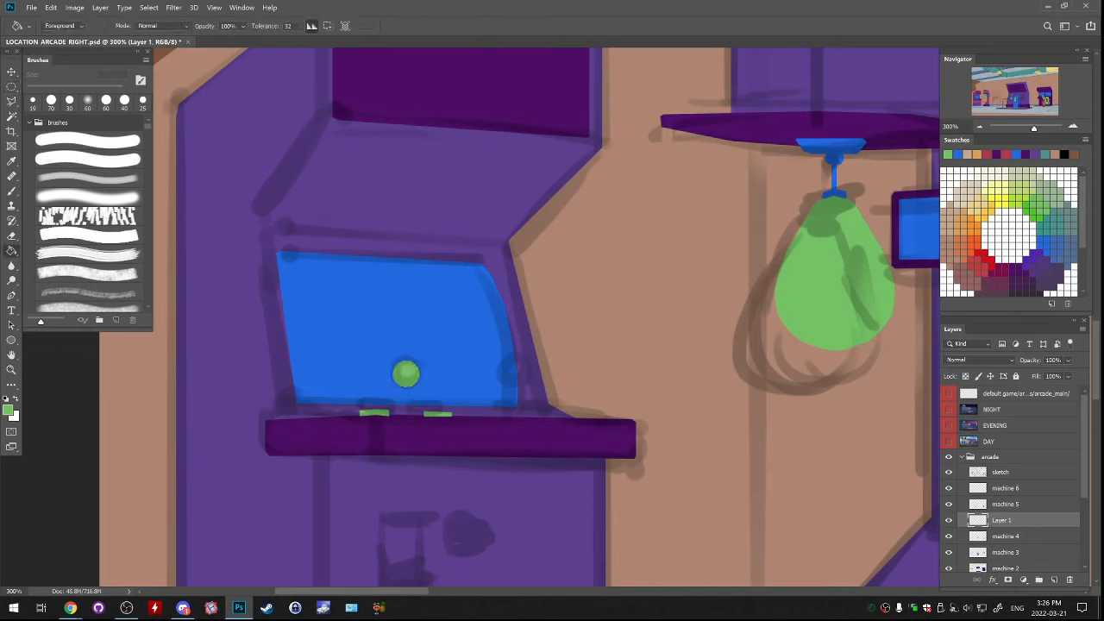
Add a thin green stick beneath the joystick ball and a small green base where it meets the control shelf
key(l)
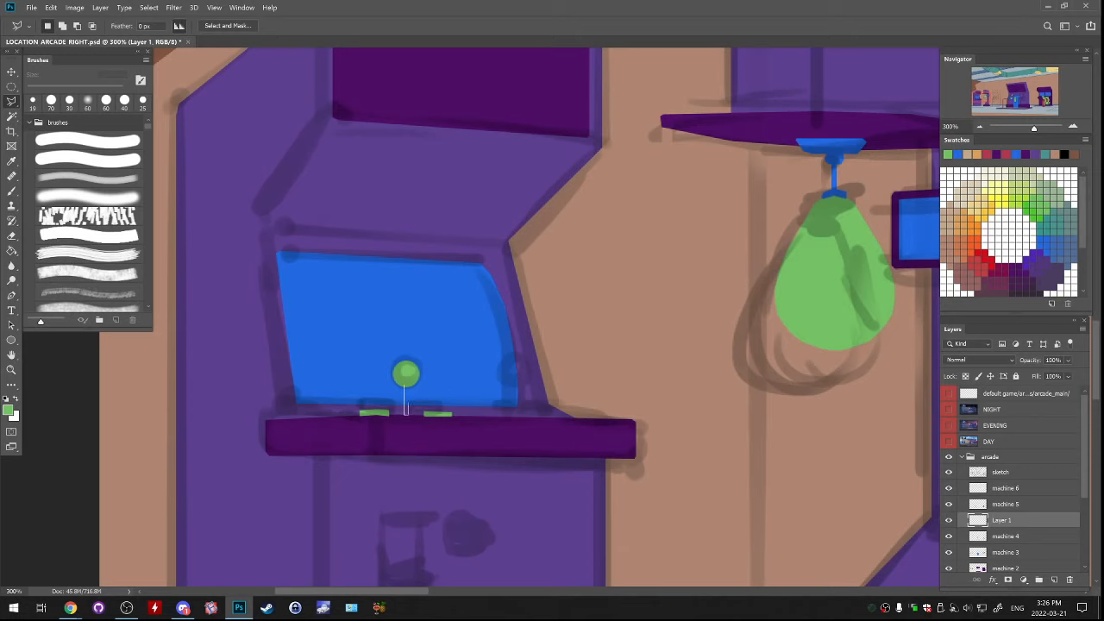
click(406, 387)
key(g)
click(407, 401)
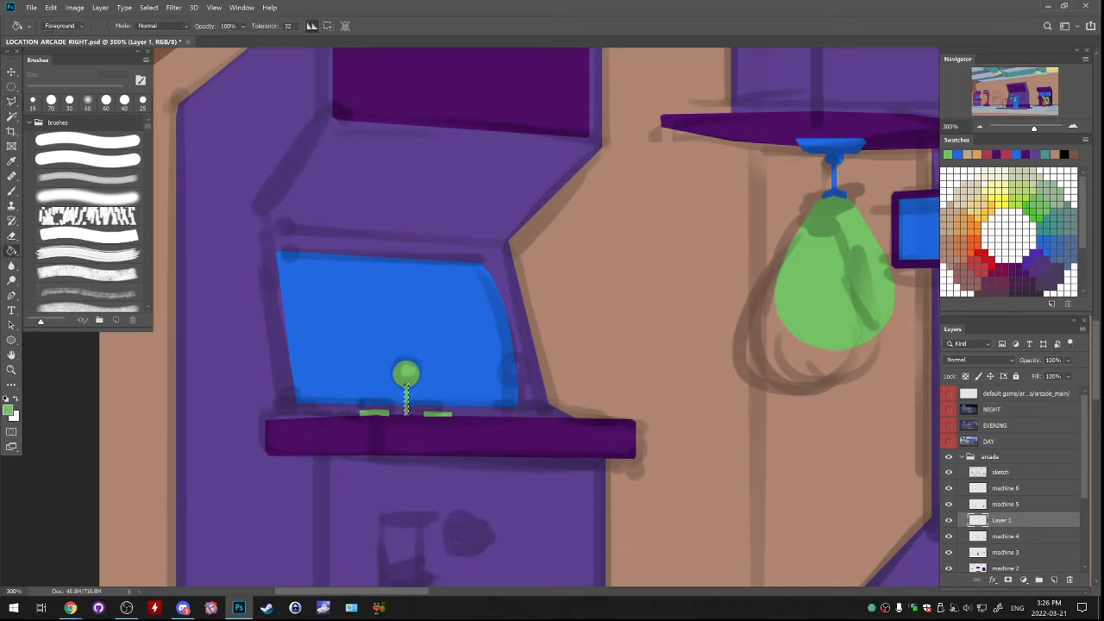
key(ctrl+d)
key(l)
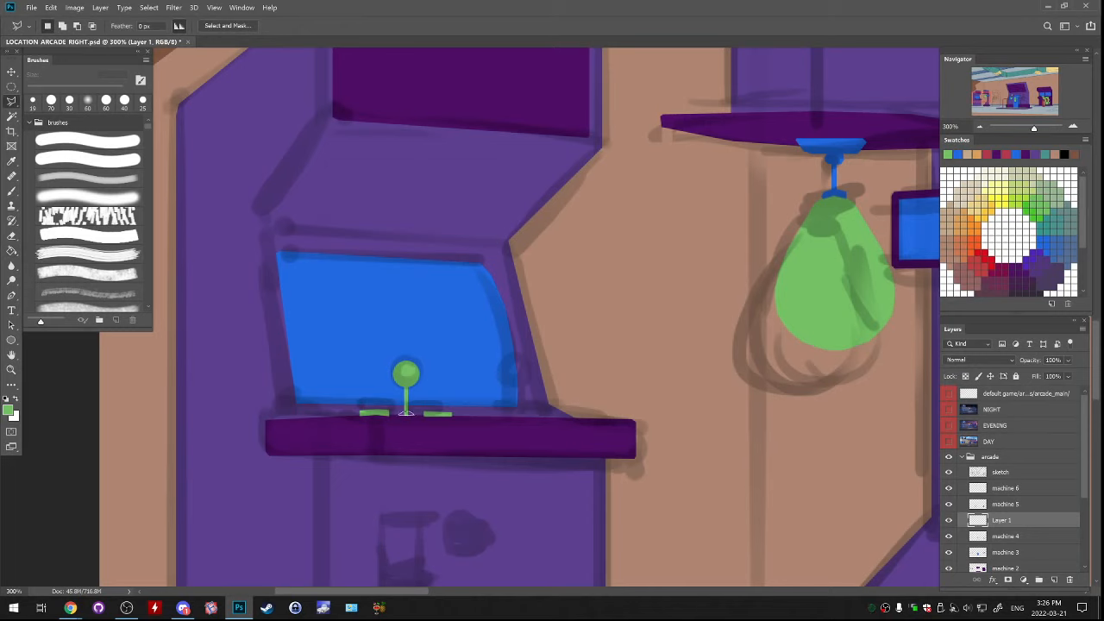
key(g)
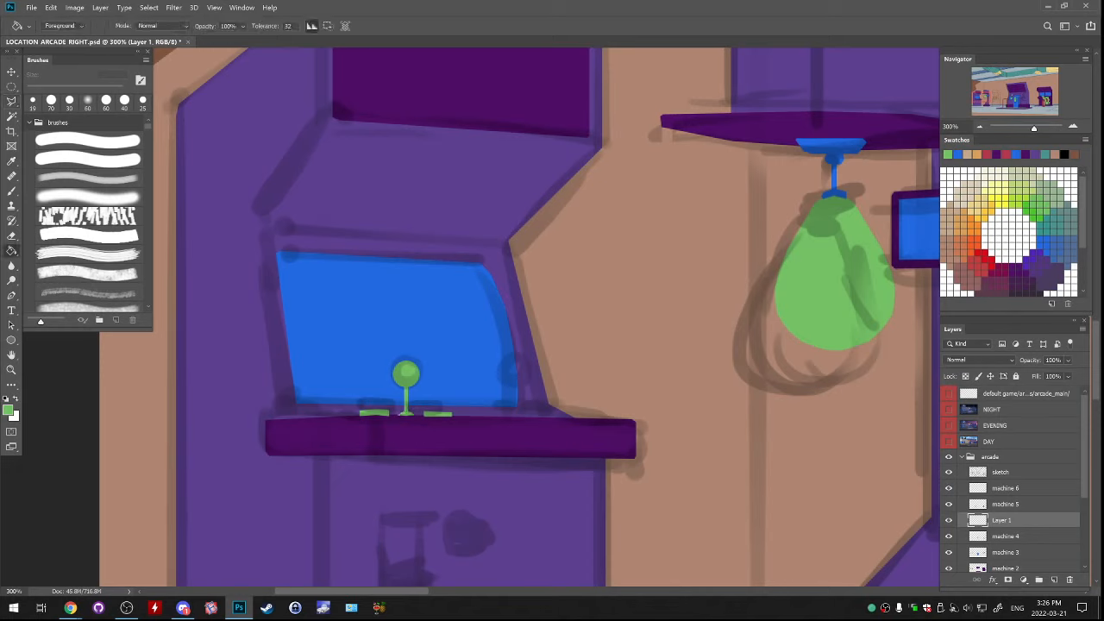
Duplicate the joystick and its two buttons onto a new layer and place the copy beside the original, further right along the shelf
key(m)
drag(309, 338, 491, 464)
key(ctrl+j)
mouse_move(488, 410)
mouse_down()
mouse_move(616, 402)
mouse_move(614, 415)
mouse_move(601, 411)
mouse_up()
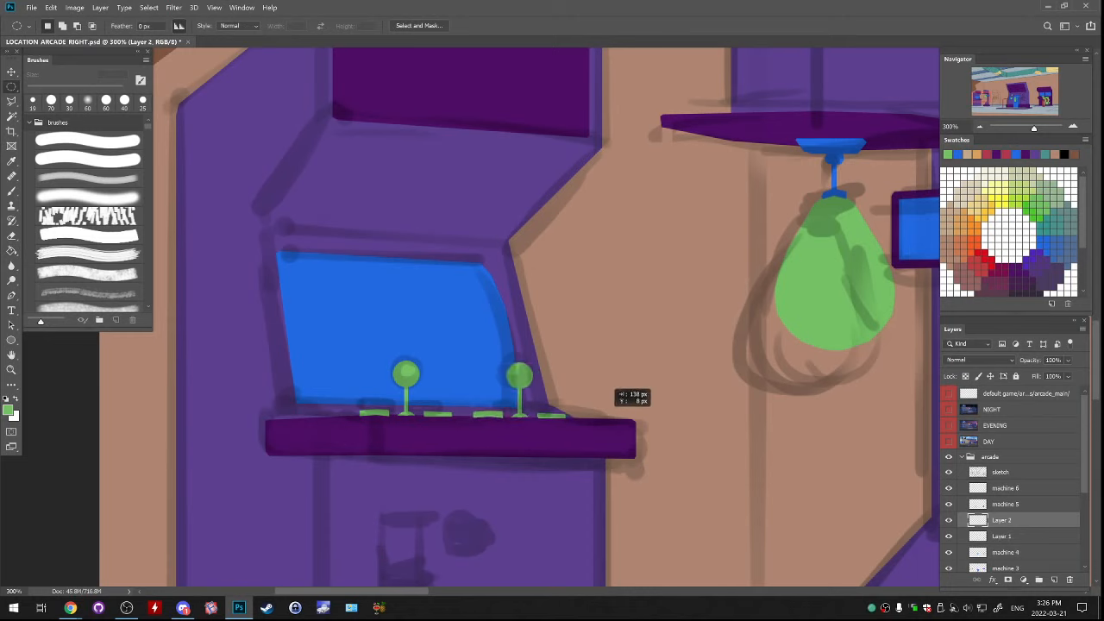
Merge both layers of green controls down into machine 4
key(ctrl+1)
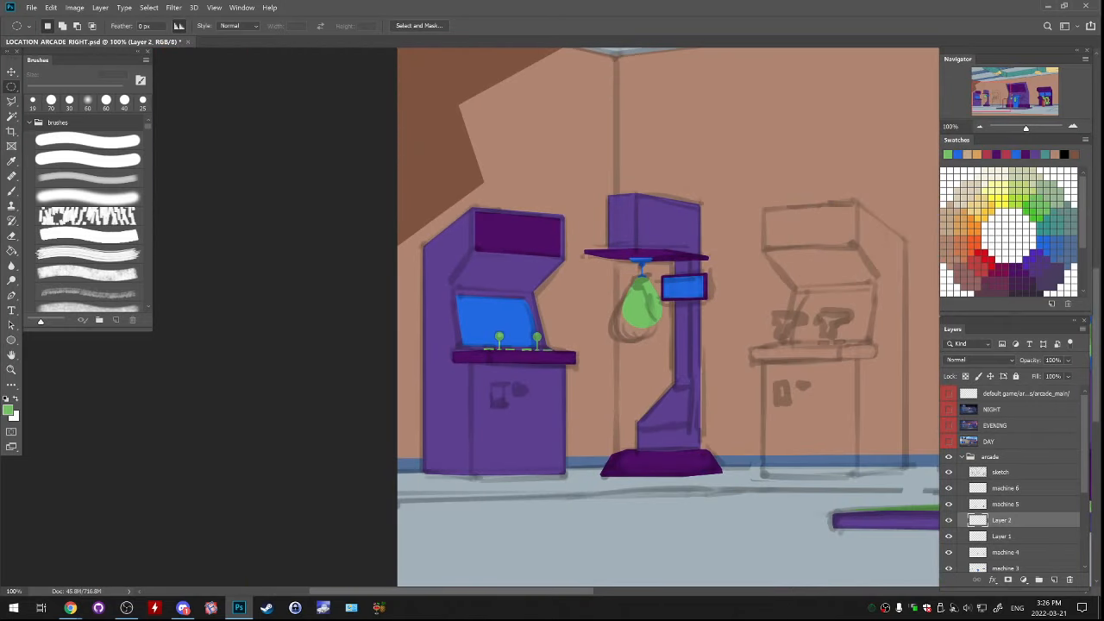
key(ctrl+e)
key(ctrl+e)
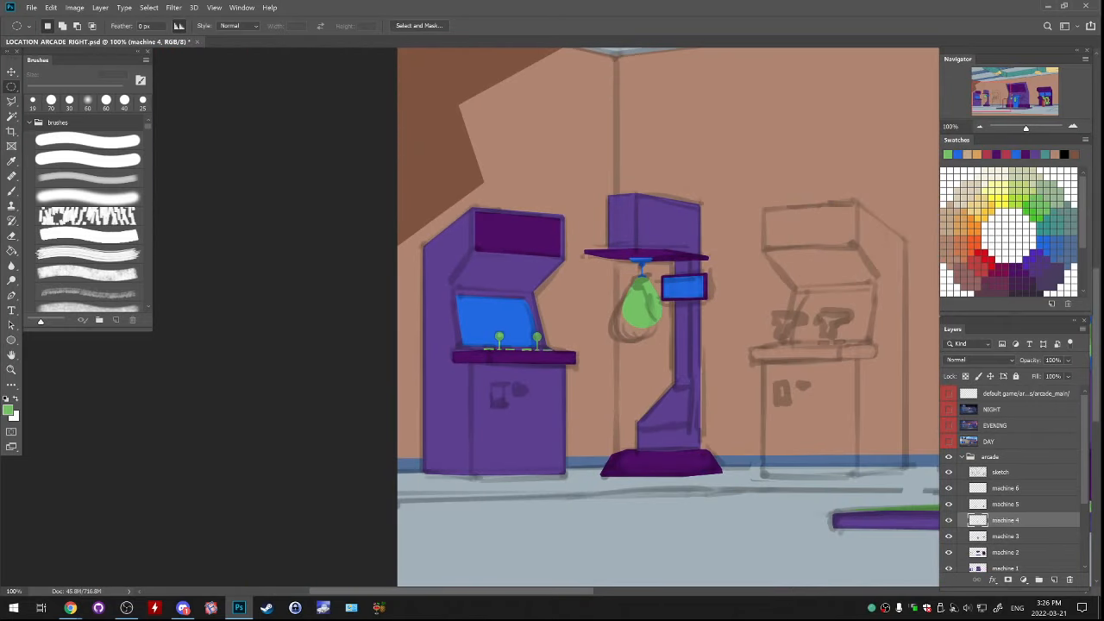
Outline the left sketched gun controller above the uncoloured cabinet's control shelf with the Polygonal Lasso
drag(673, 319, 555, 318)
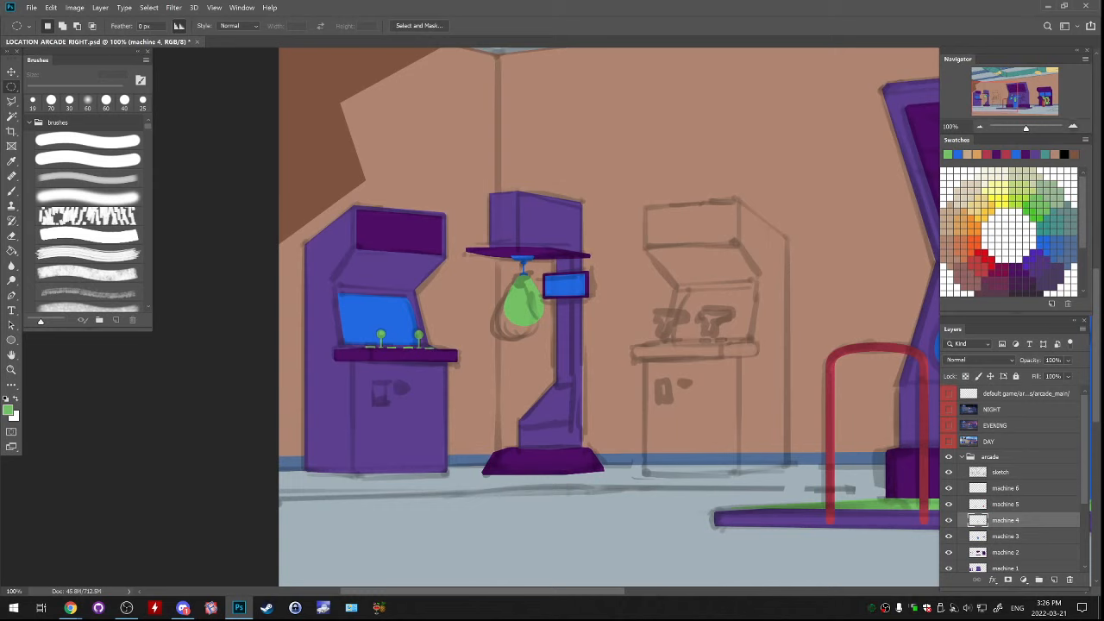
key(ctrl+plus)
drag(604, 304, 471, 316)
key(l)
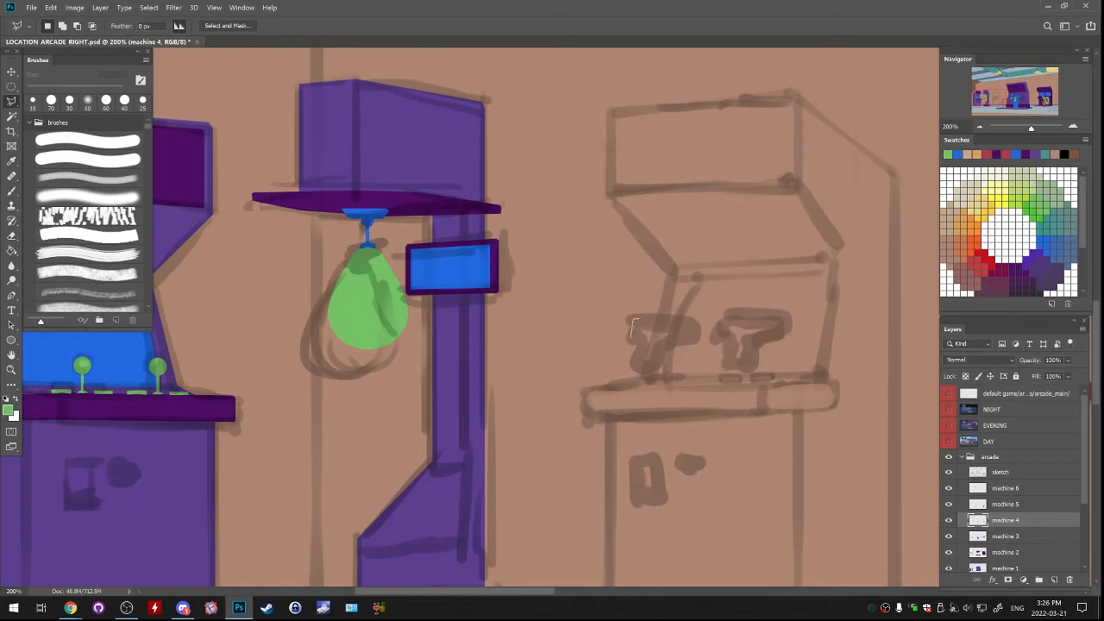
drag(635, 339, 639, 358)
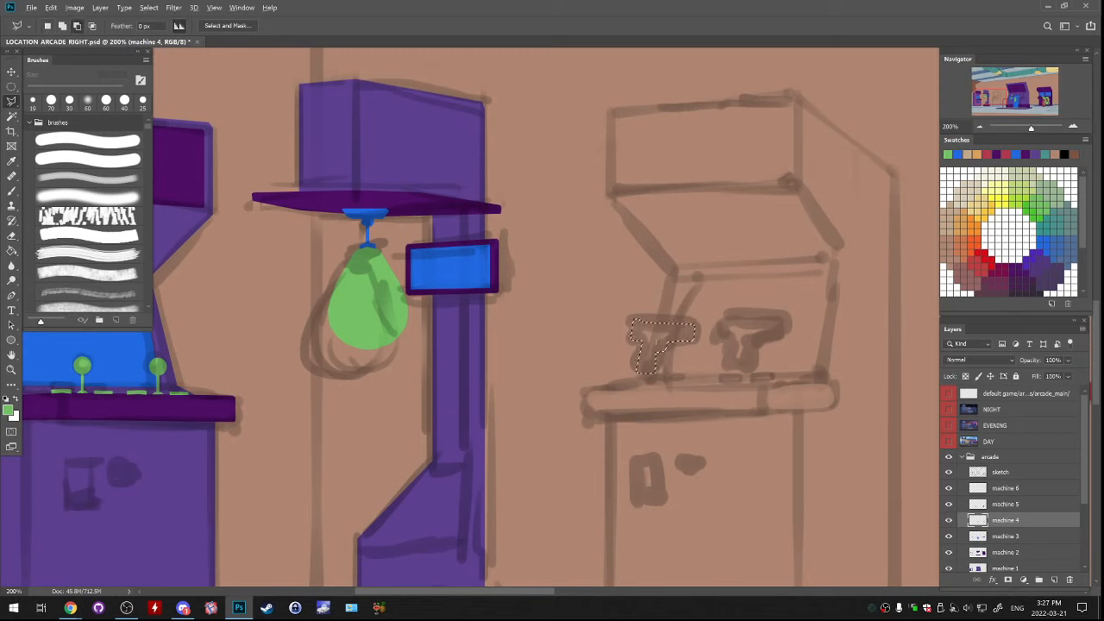
Fill the outlined gun controller with green on machine 4 and clear the selection
key(alt)
key(g)
click(659, 343)
key(ctrl+d)
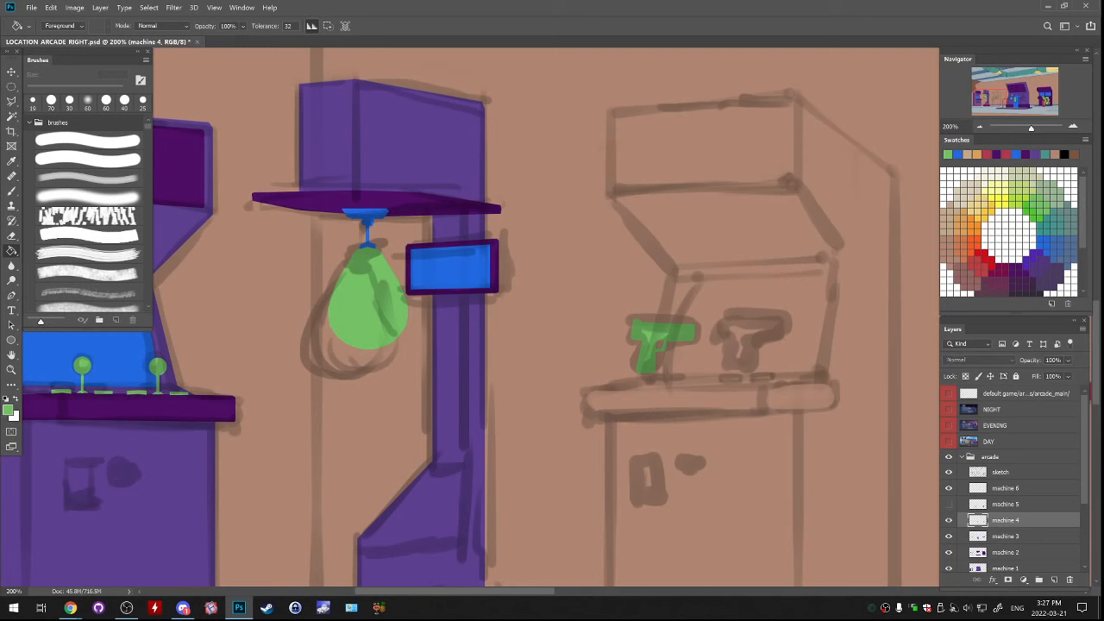
Make machine 5 the active layer, check its contents and sample the motorbike's red as the foreground colour
key(alt+bracketright)
scroll(470, 319, left, 5)
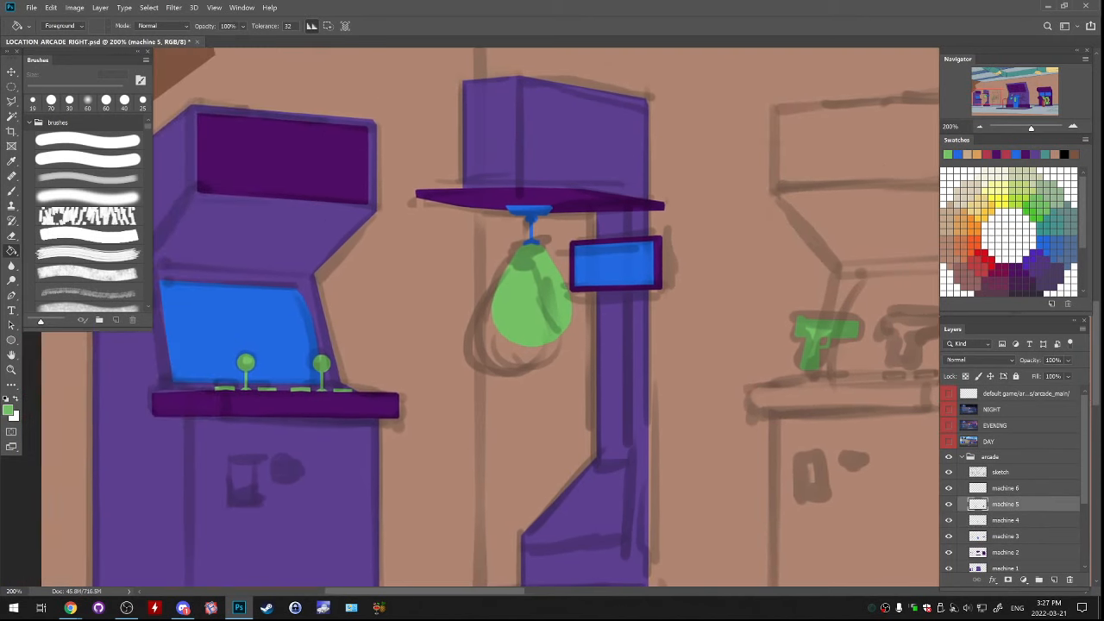
key(ctrl+minus)
key(ctrl+minus)
key(ctrl+minus)
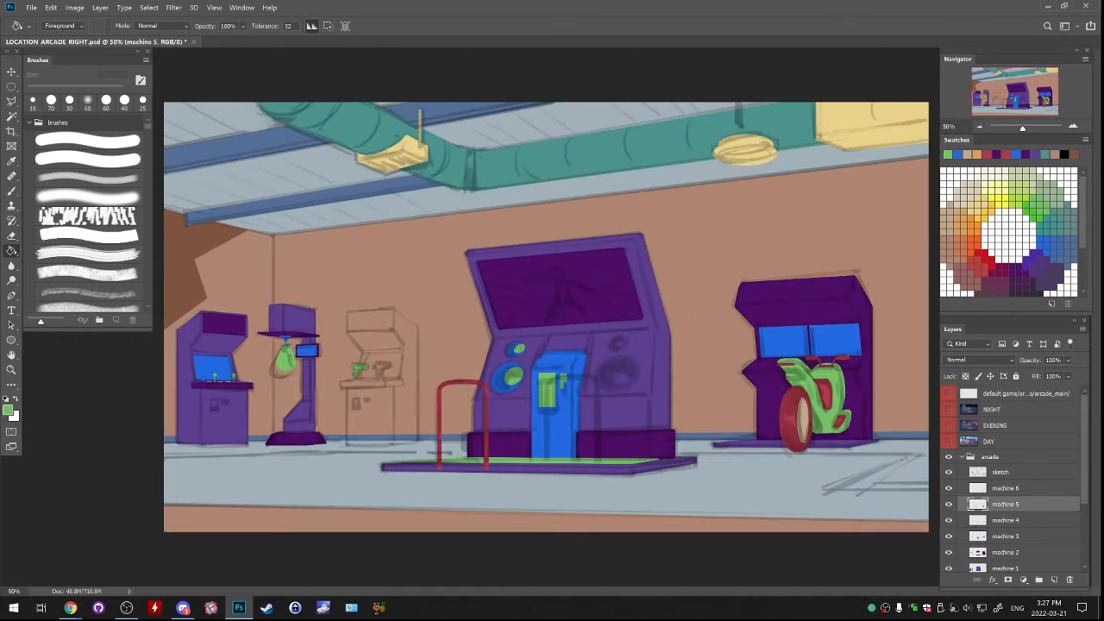
click(949, 505)
click(949, 504)
key(ctrl+plus)
key(ctrl+plus)
key(ctrl+plus)
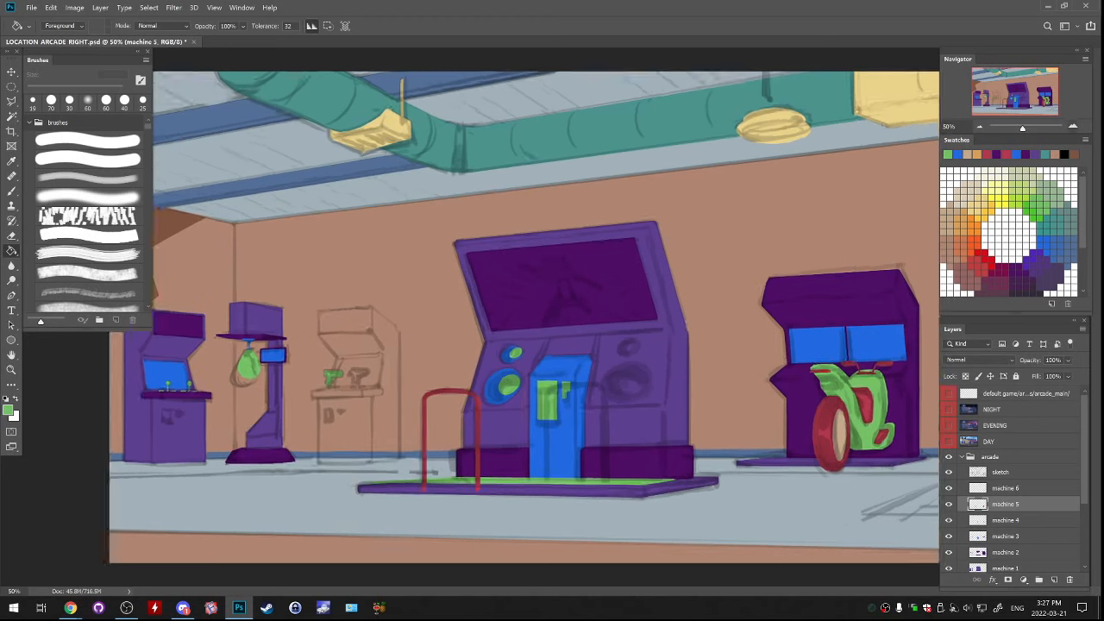
scroll(470, 319, down, 6)
scroll(470, 319, right, 4)
scroll(470, 319, up, 4)
scroll(470, 319, right, 5)
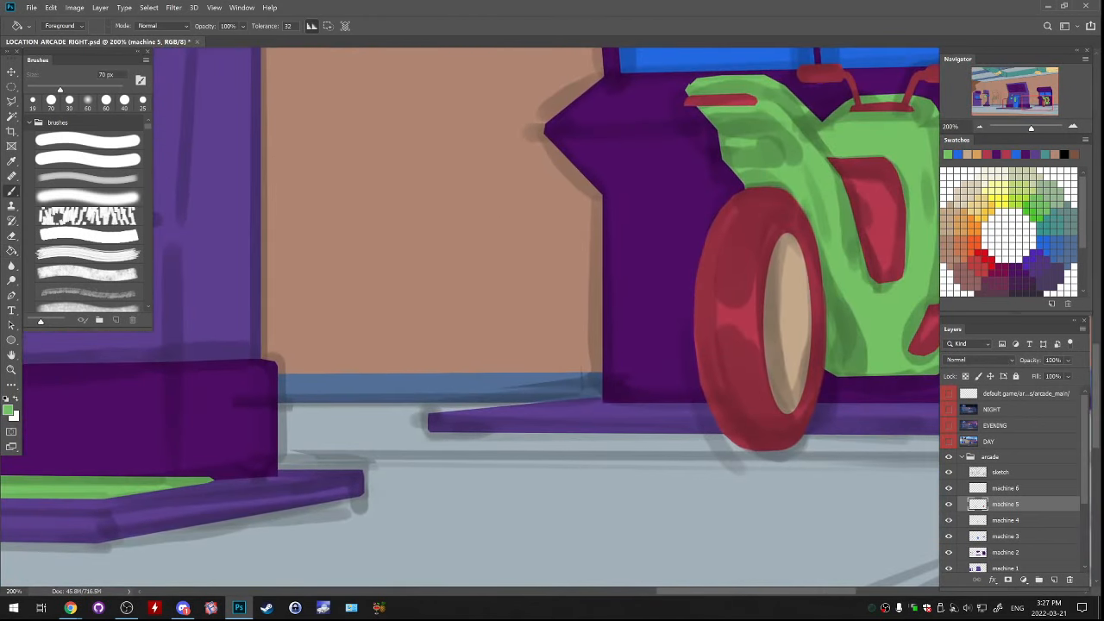
key(b)
scroll(470, 319, up, 4)
scroll(470, 319, left, 6)
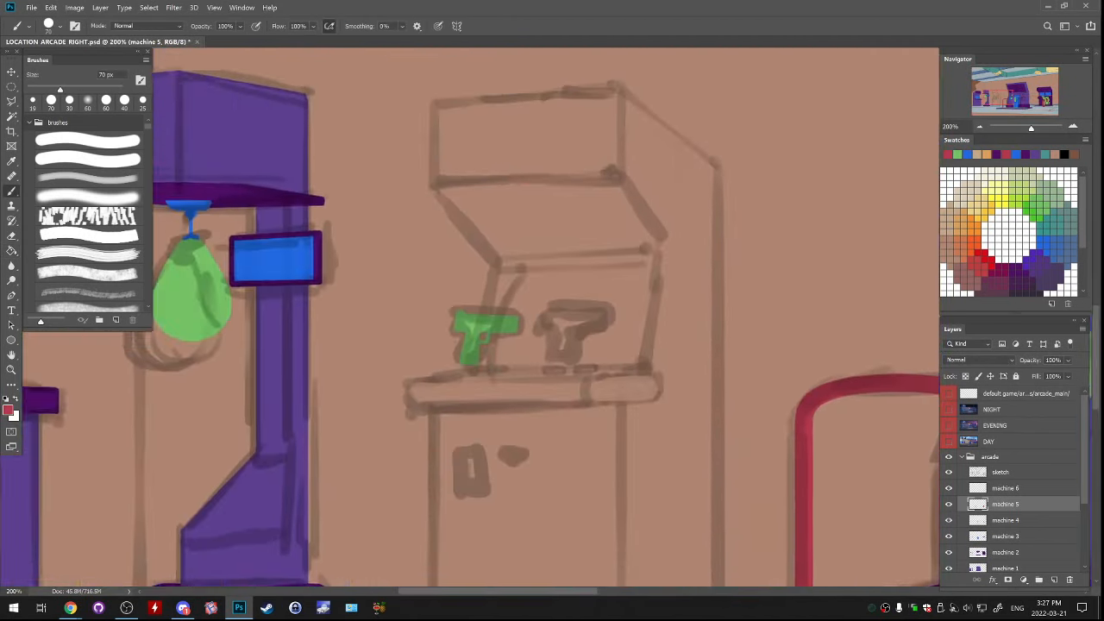
Add a new layer above machine 5 and fill a small red holster shape beneath the green gun's grip
key(ctrl+plus)
scroll(470, 319, right, 1)
click(1006, 488)
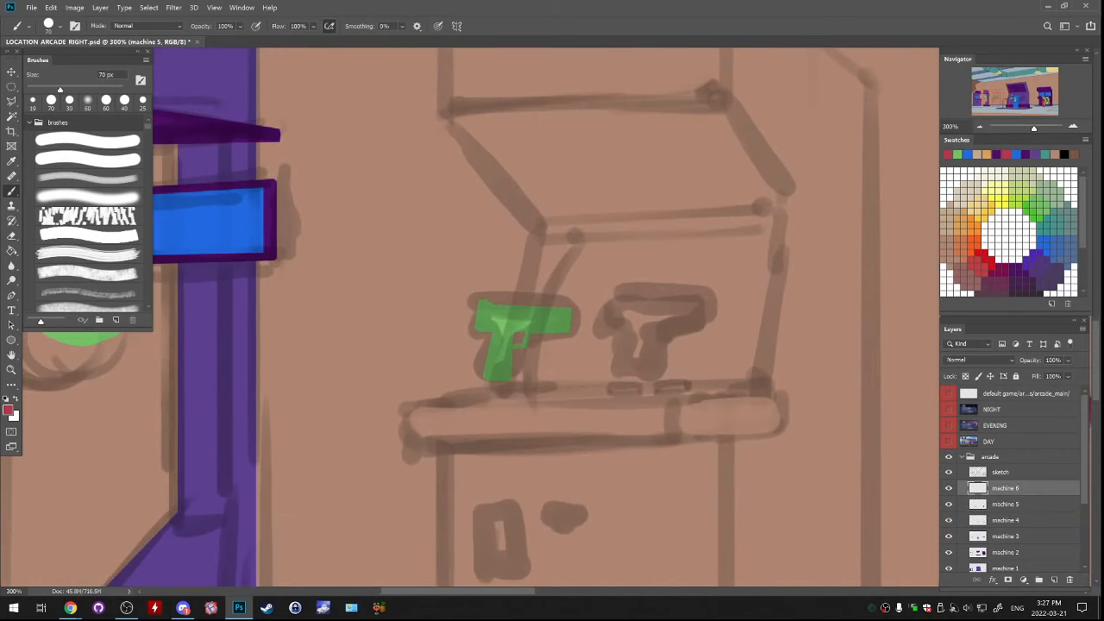
click(949, 504)
click(949, 505)
click(1005, 504)
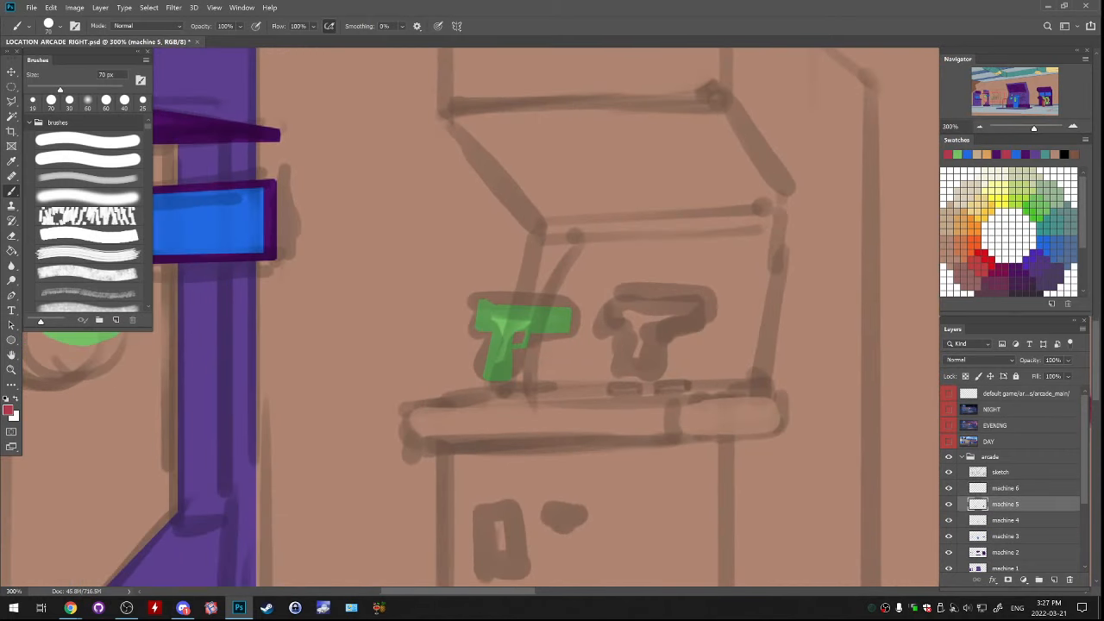
click(1054, 580)
key(l)
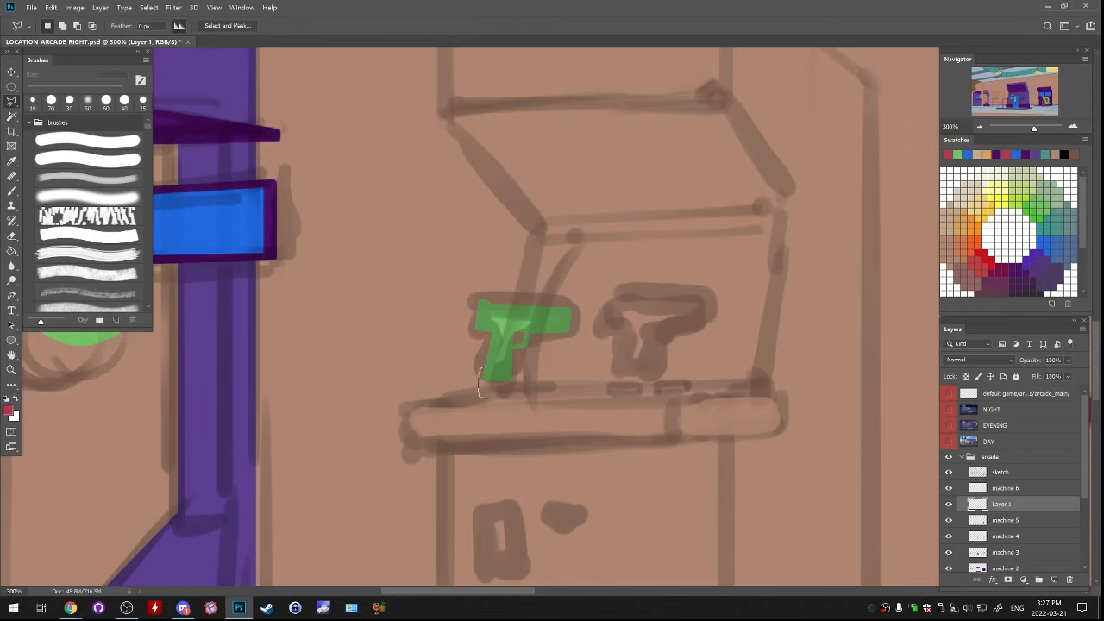
mouse_move(489, 401)
mouse_down()
mouse_move(516, 403)
mouse_move(516, 373)
mouse_move(498, 370)
mouse_up()
key(g)
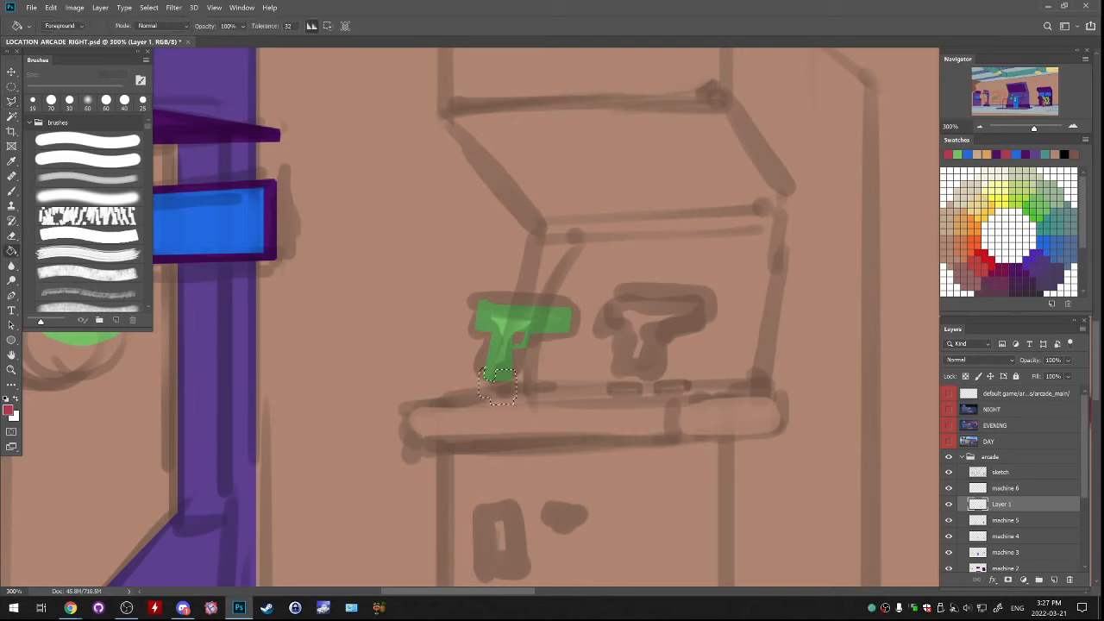
click(497, 390)
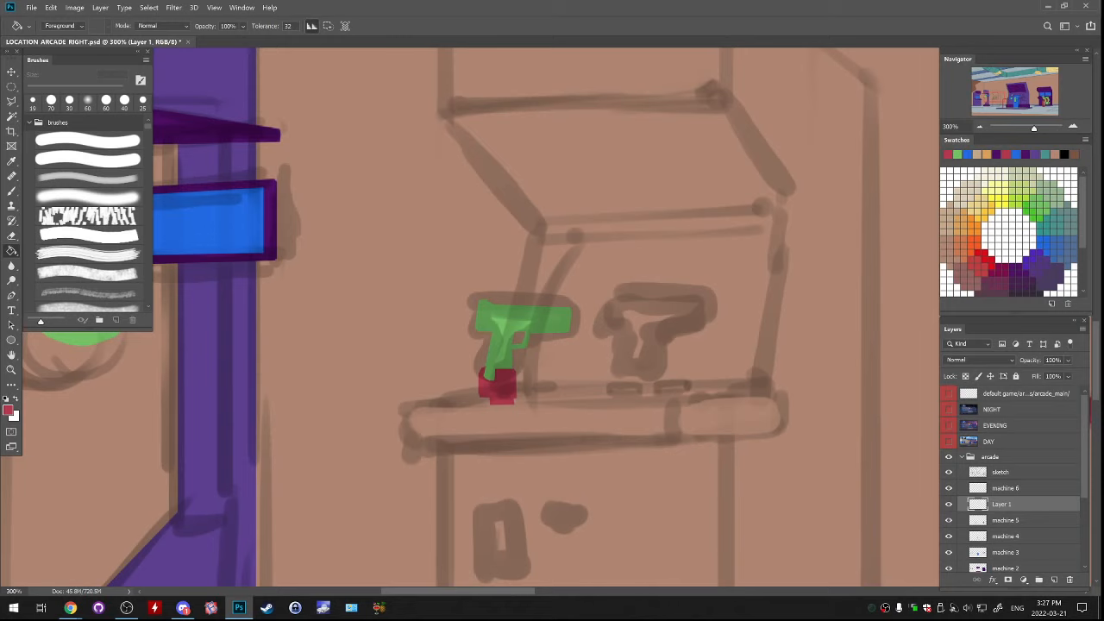
Outline a small flat button on the control shelf just beside the holster and fill it red
key(l)
click(948, 504)
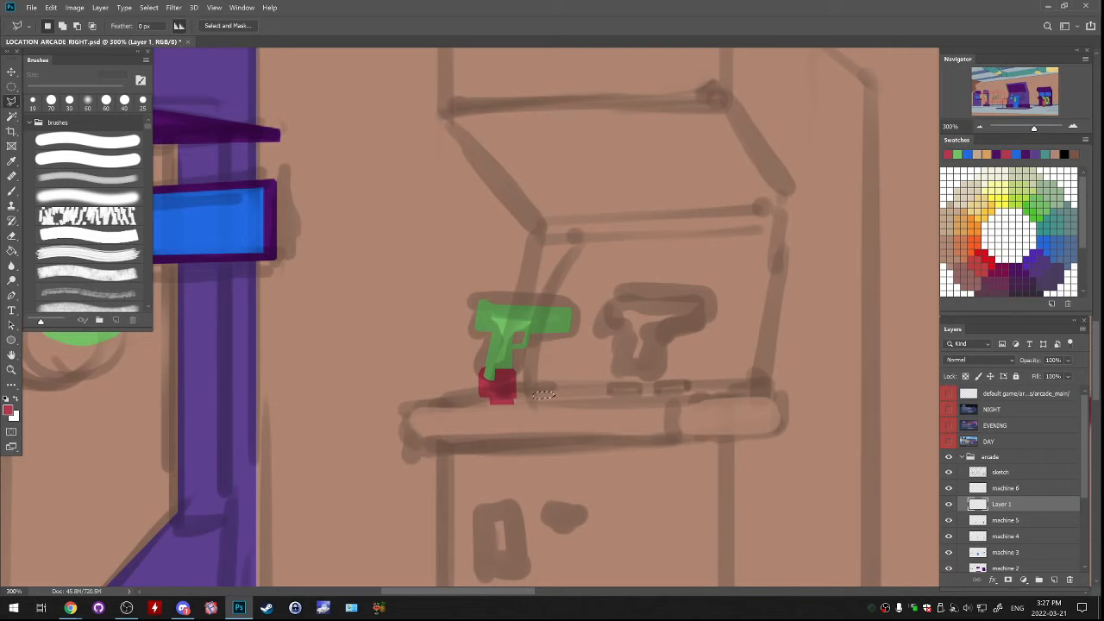
key(g)
click(544, 395)
key(ctrl+d)
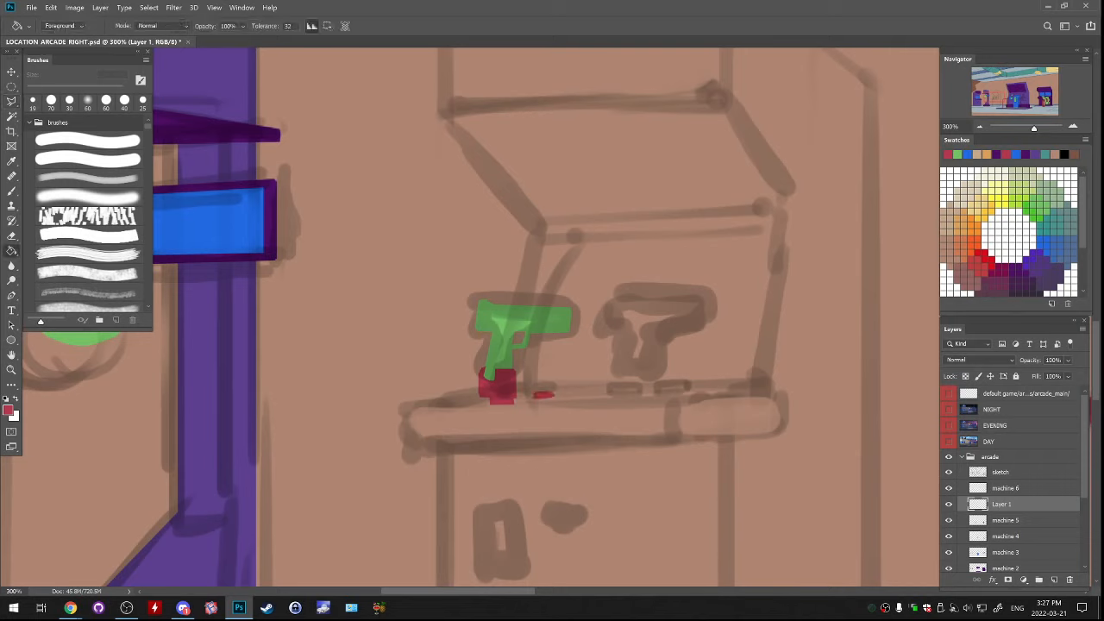
Duplicate the red button beside the original and merge the red shapes down into machine 5
key(m)
drag(524, 383, 587, 402)
key(ctrl+j)
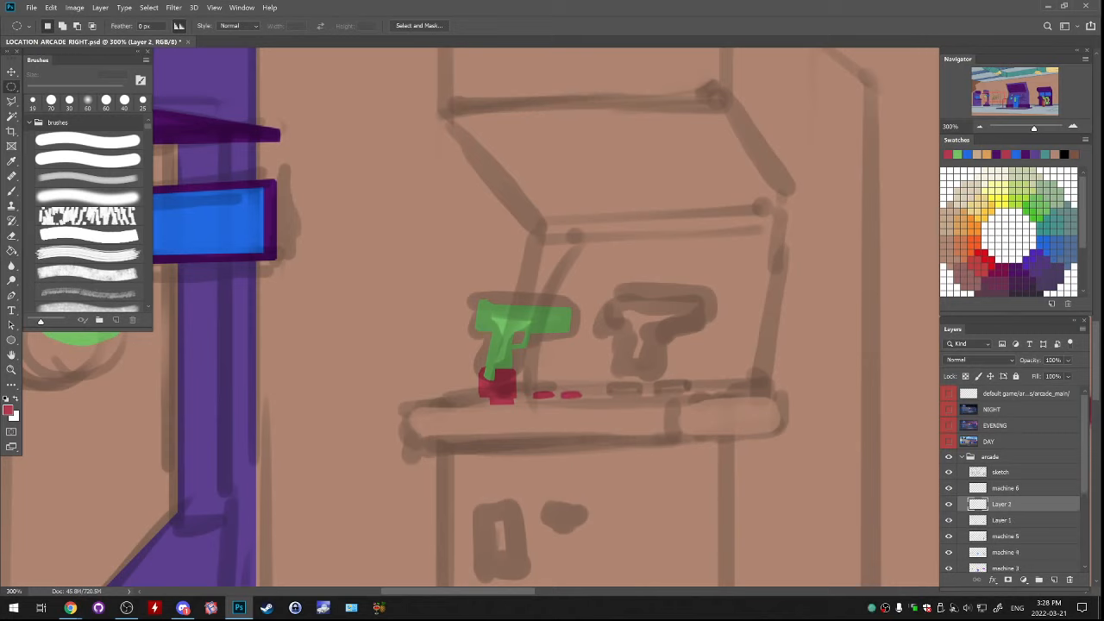
key(ctrl+e)
key(ctrl+e)
click(949, 505)
click(949, 504)
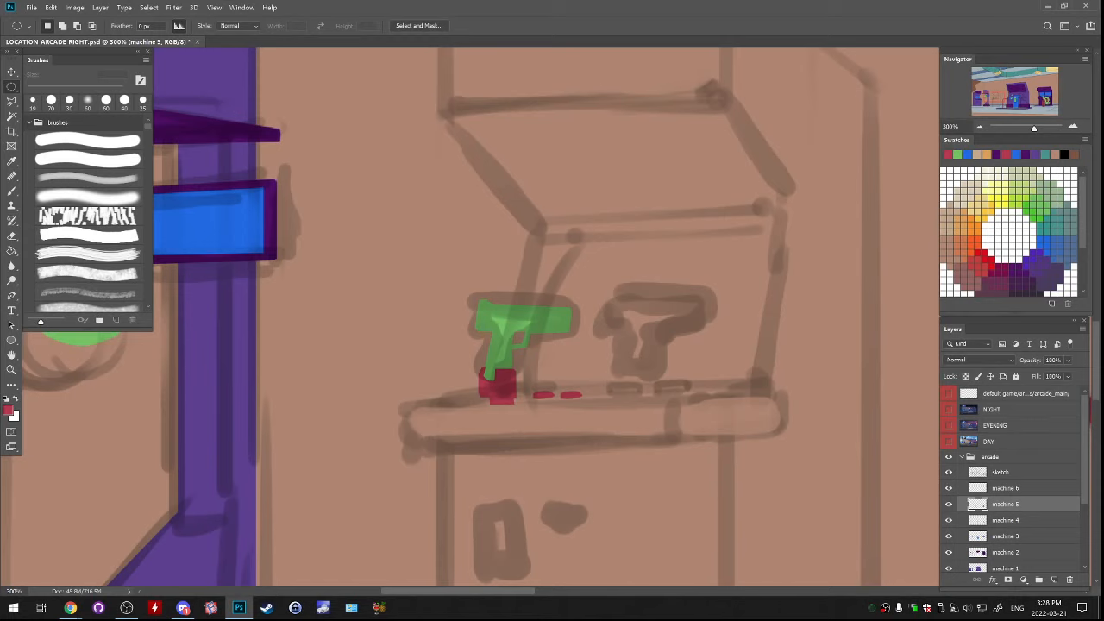
Review the whole scene's flat colours with the sketch layer hidden and shown
key(ctrl+minus)
key(ctrl+minus)
key(ctrl+minus)
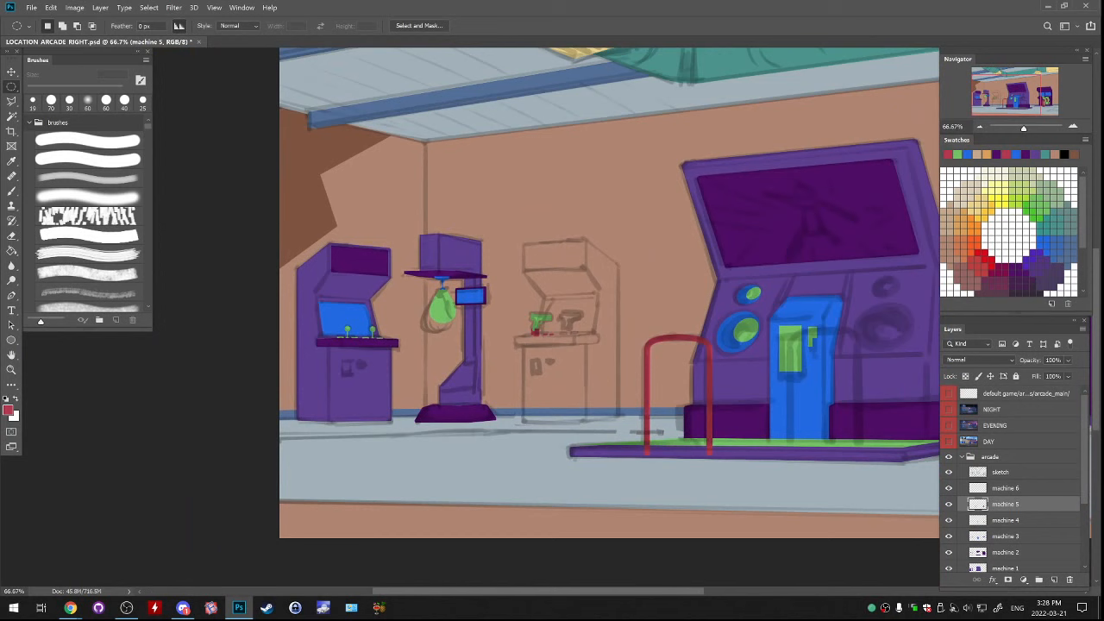
click(949, 472)
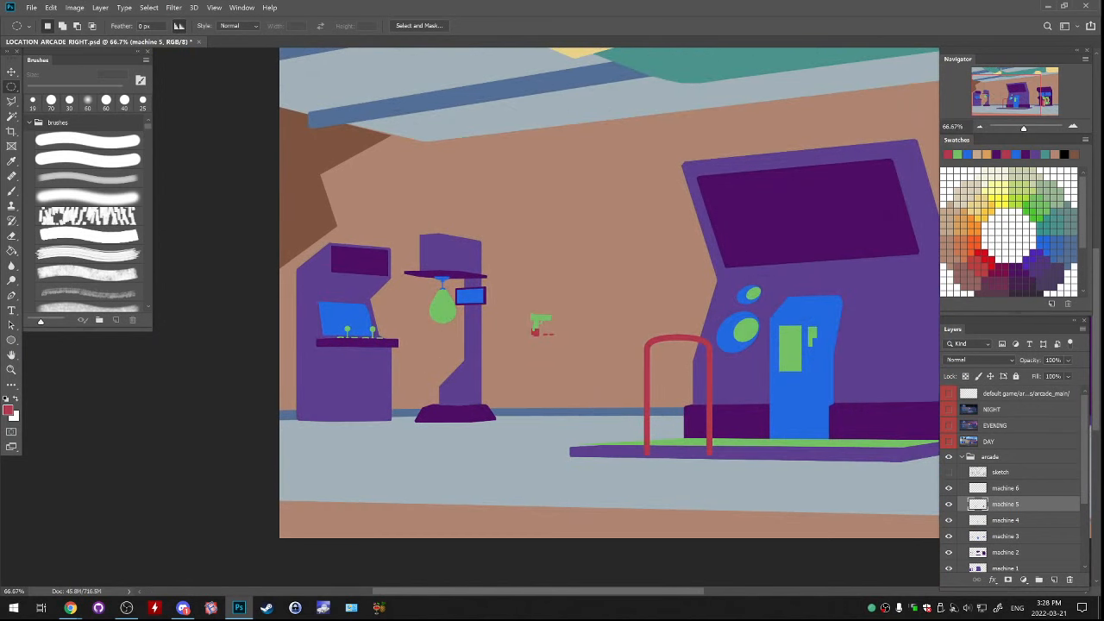
click(949, 472)
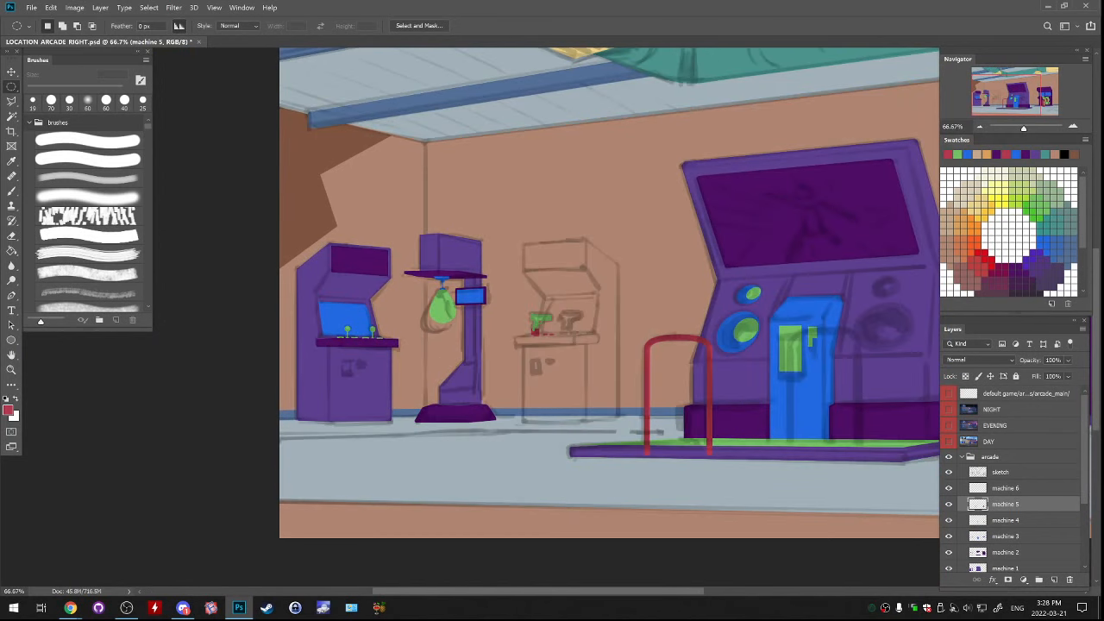
drag(759, 284, 353, 312)
key(ctrl+minus)
key(ctrl+minus)
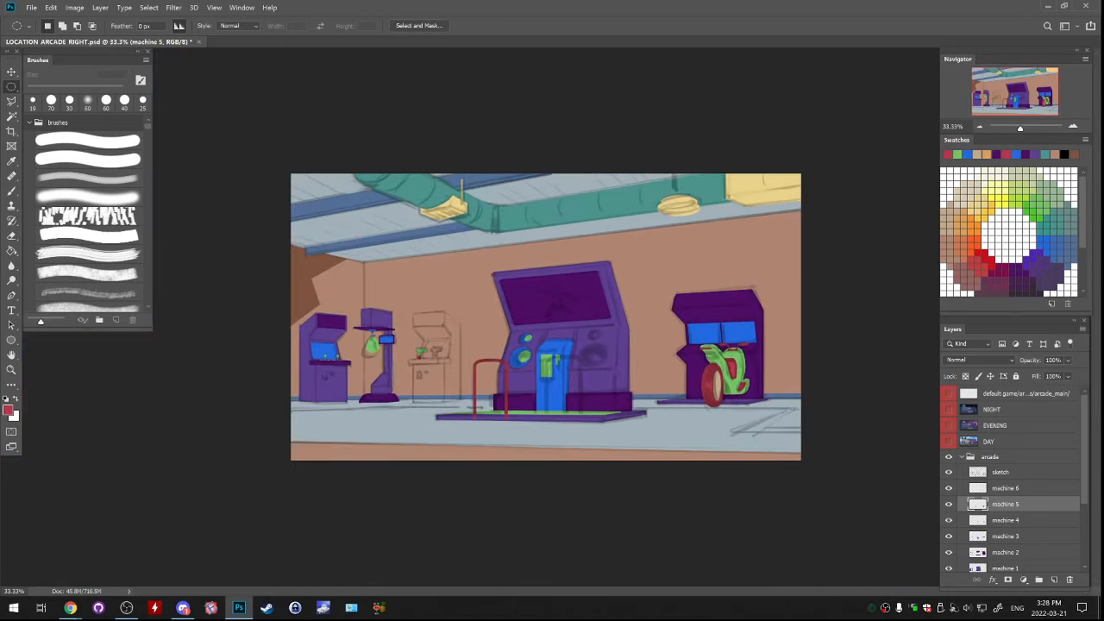
Check which shapes sit on the machine 1, bg 4 and bg 1 layers by toggling their visibility
scroll(1014, 479, down, 3)
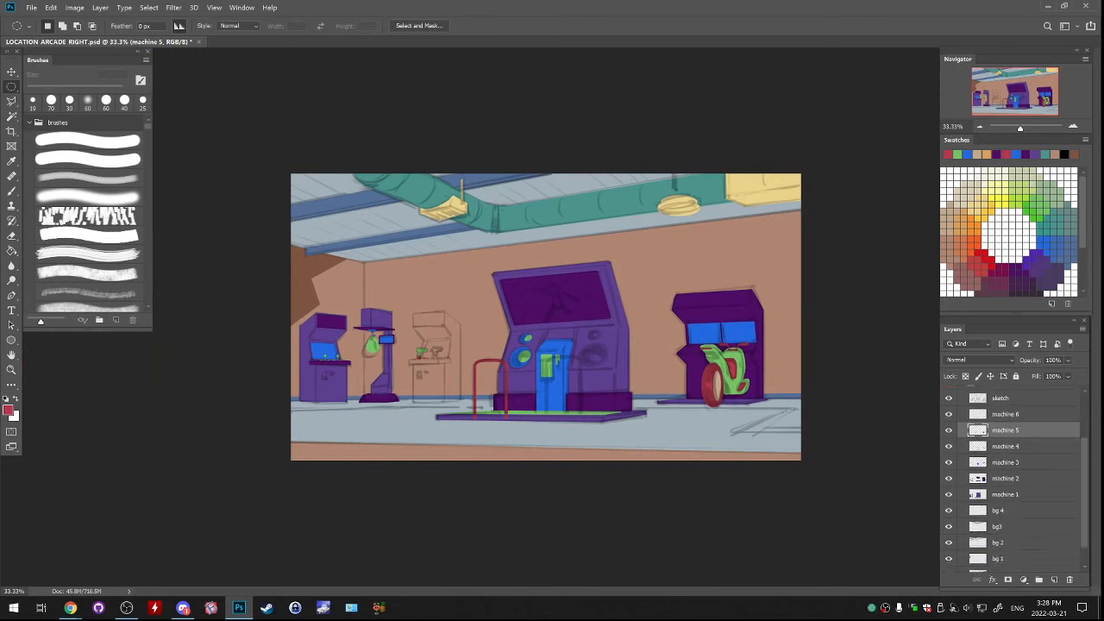
click(948, 495)
click(948, 494)
click(948, 511)
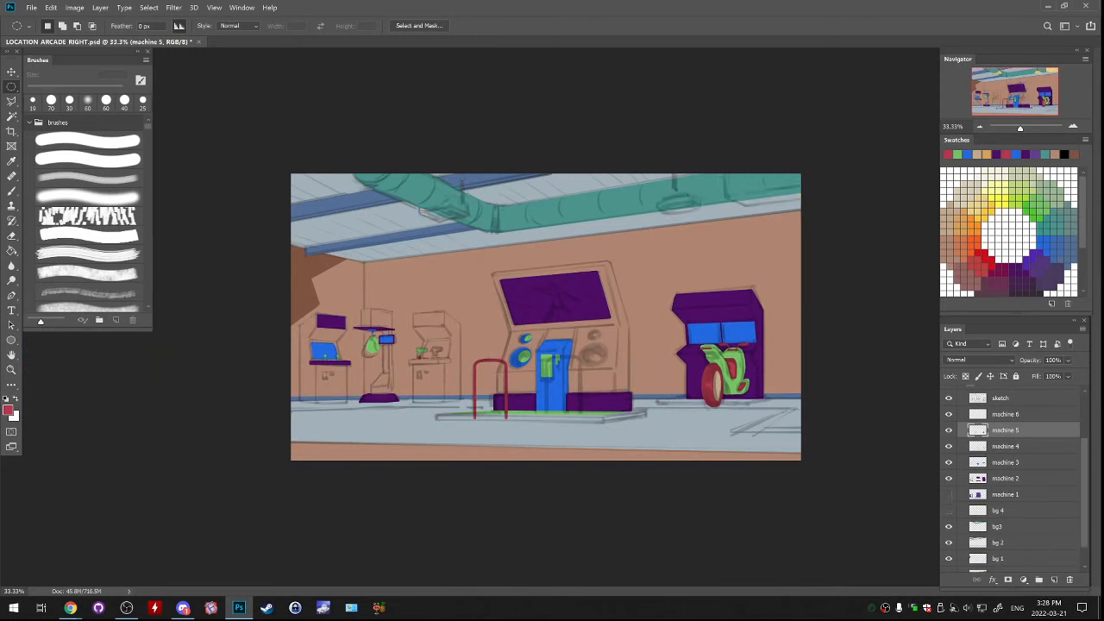
click(949, 510)
click(949, 511)
click(948, 510)
scroll(1013, 479, down, 1)
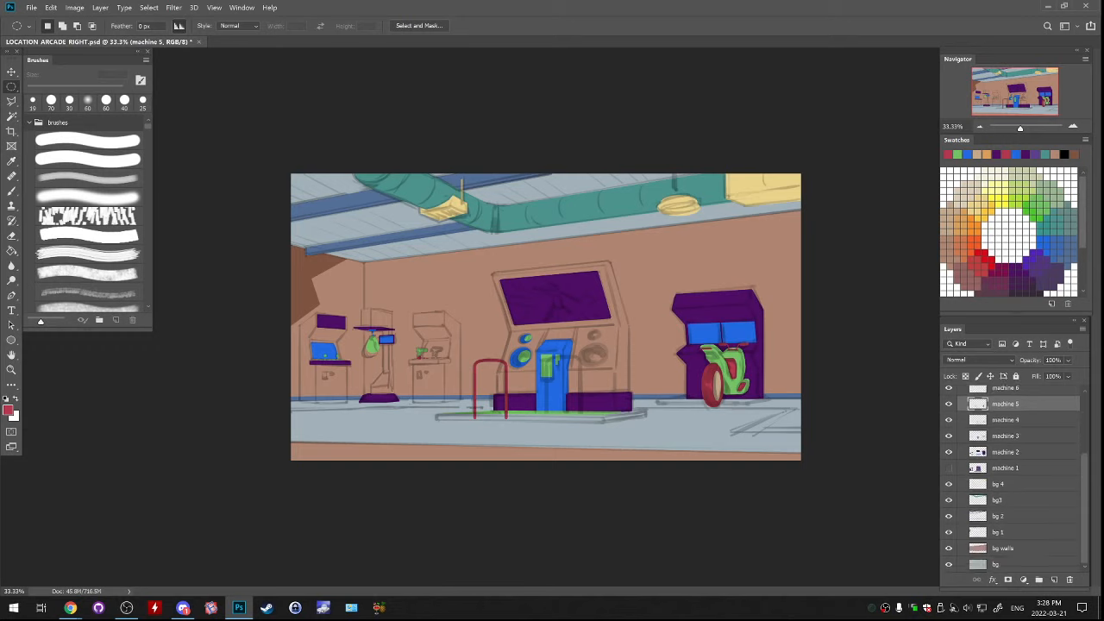
click(948, 533)
click(949, 532)
click(949, 533)
click(949, 532)
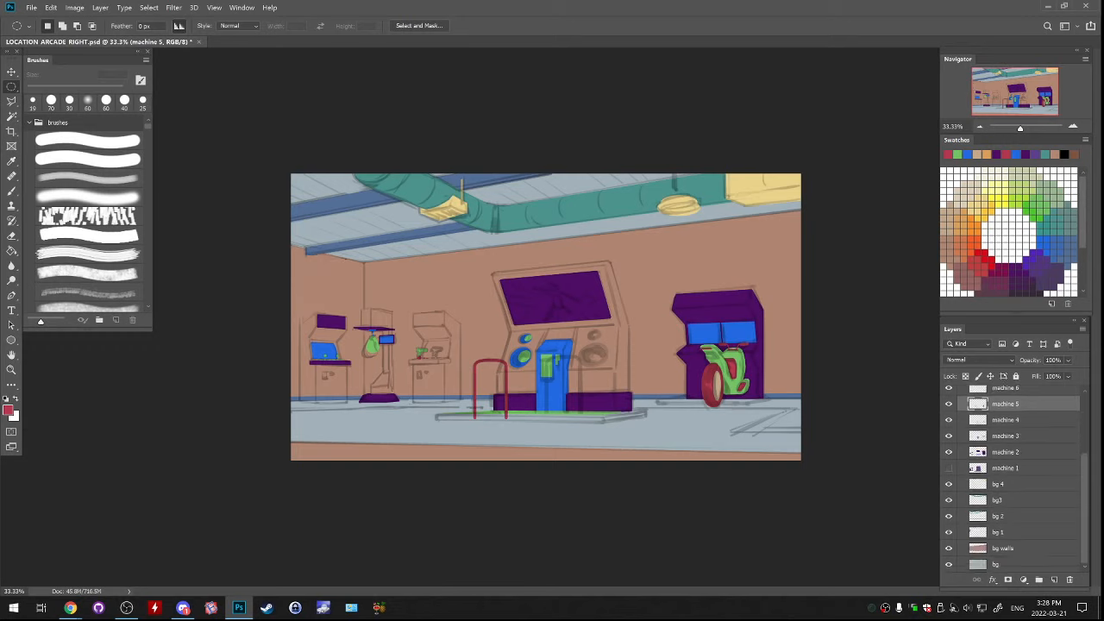
click(949, 532)
click(949, 533)
click(948, 533)
On bg 1, outline the thin line across the floor and the angled floor marking near the motorbike with the Polygonal Lasso
click(1018, 532)
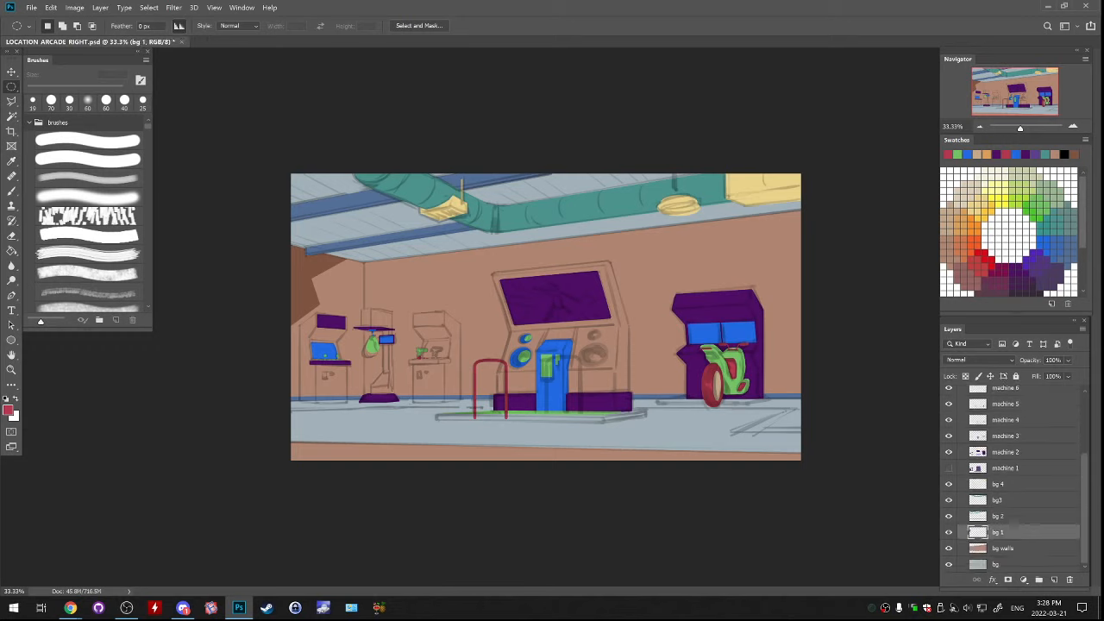
key(l)
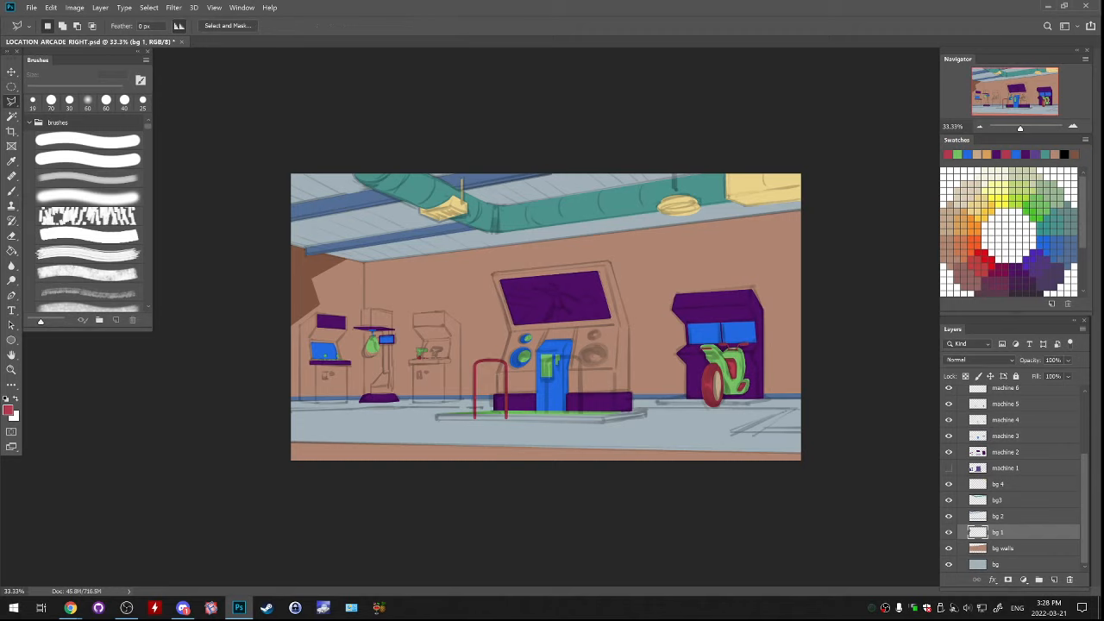
click(289, 409)
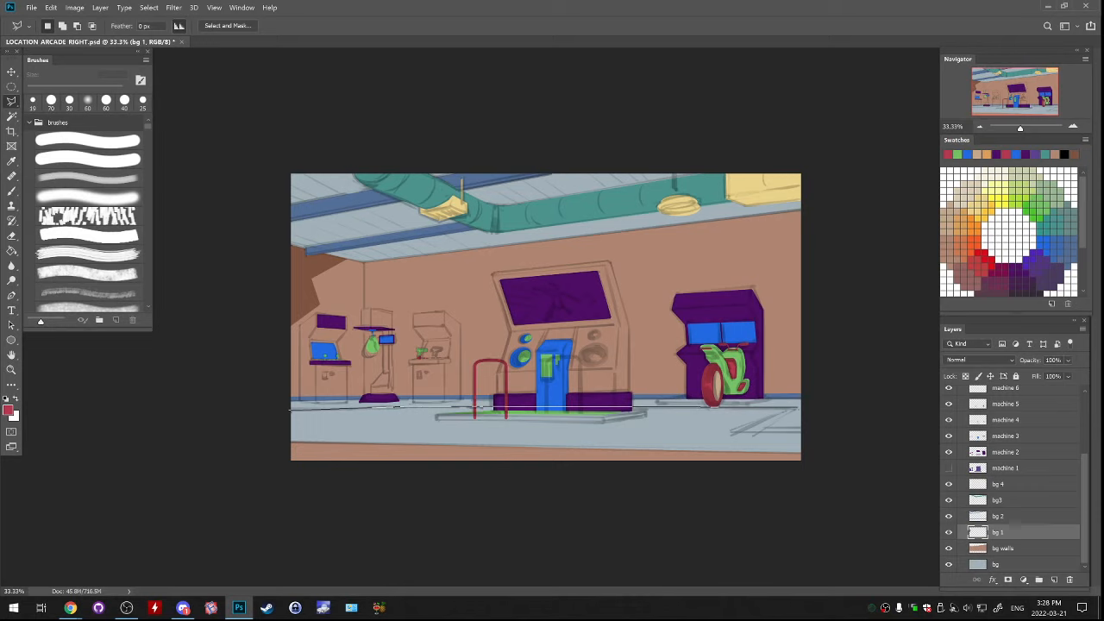
click(798, 408)
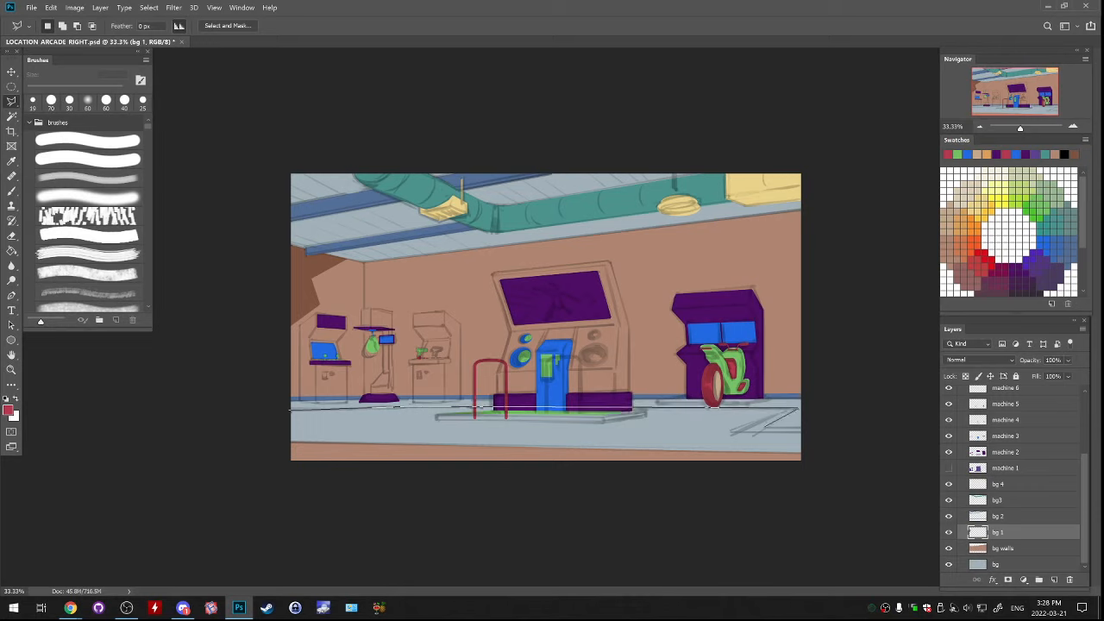
click(766, 427)
click(809, 428)
click(728, 432)
click(793, 410)
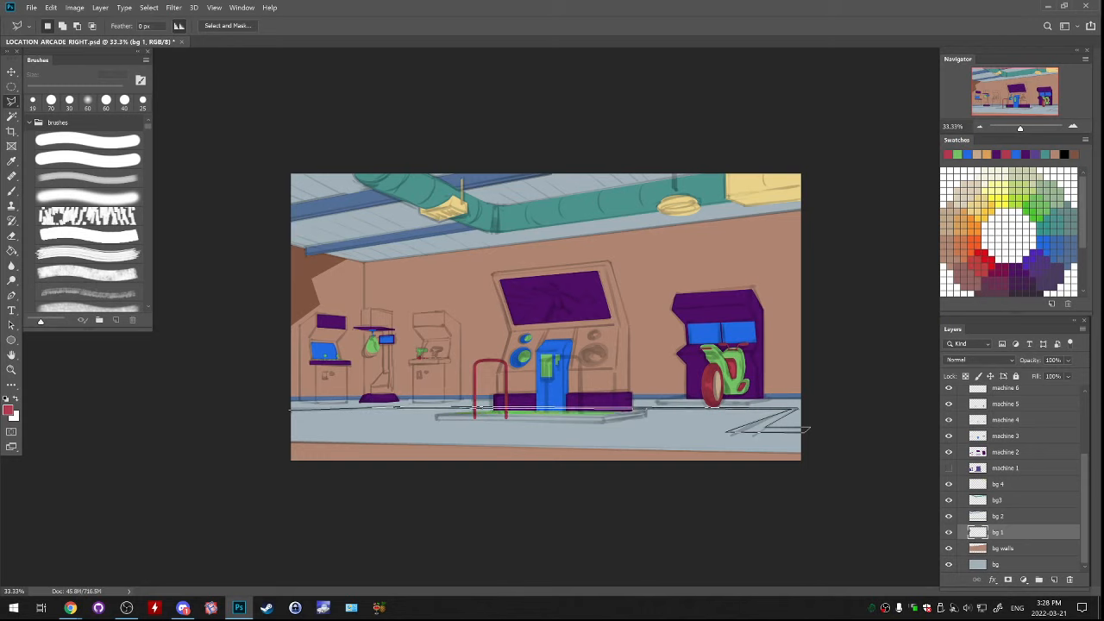
click(291, 409)
double_click(234, 413)
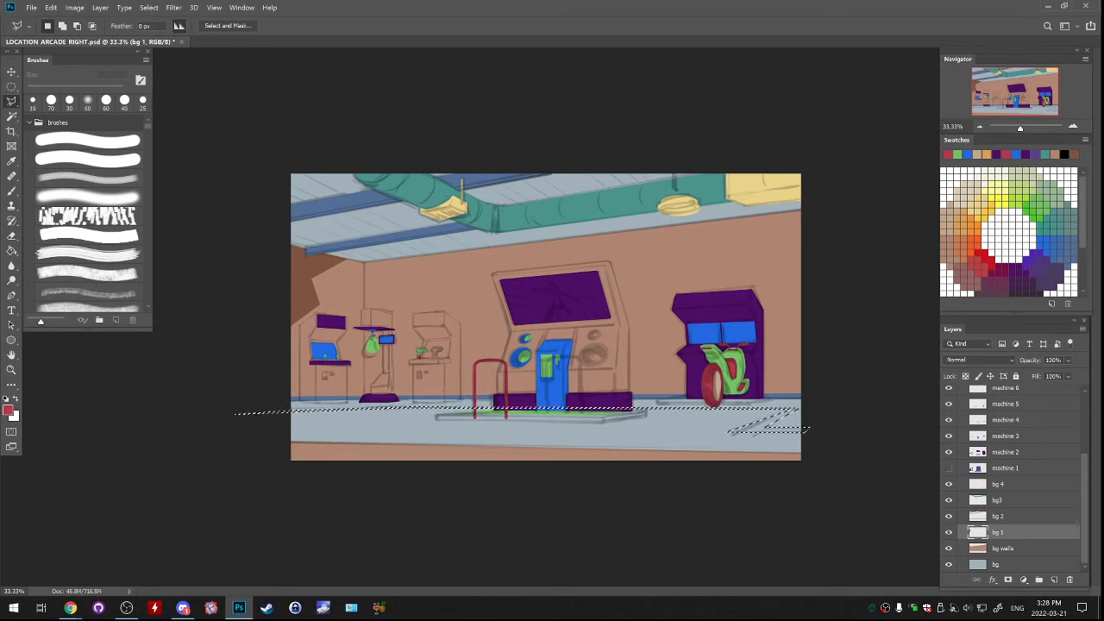
Fill the selected floor line and marking with the dark brown sampled from the left wall shape, and deselect
key(g)
alt+click(303, 281)
click(759, 424)
key(ctrl+d)
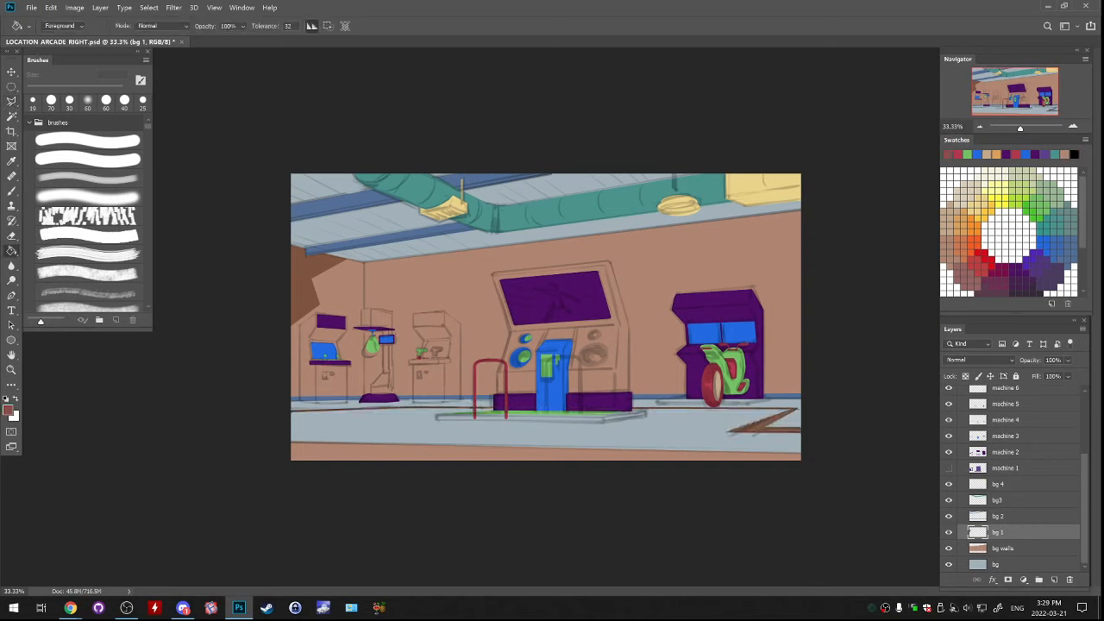
Hide the sketch layer and make machine 1 visible again to review the flat colours
scroll(1013, 478, up, 5)
click(949, 471)
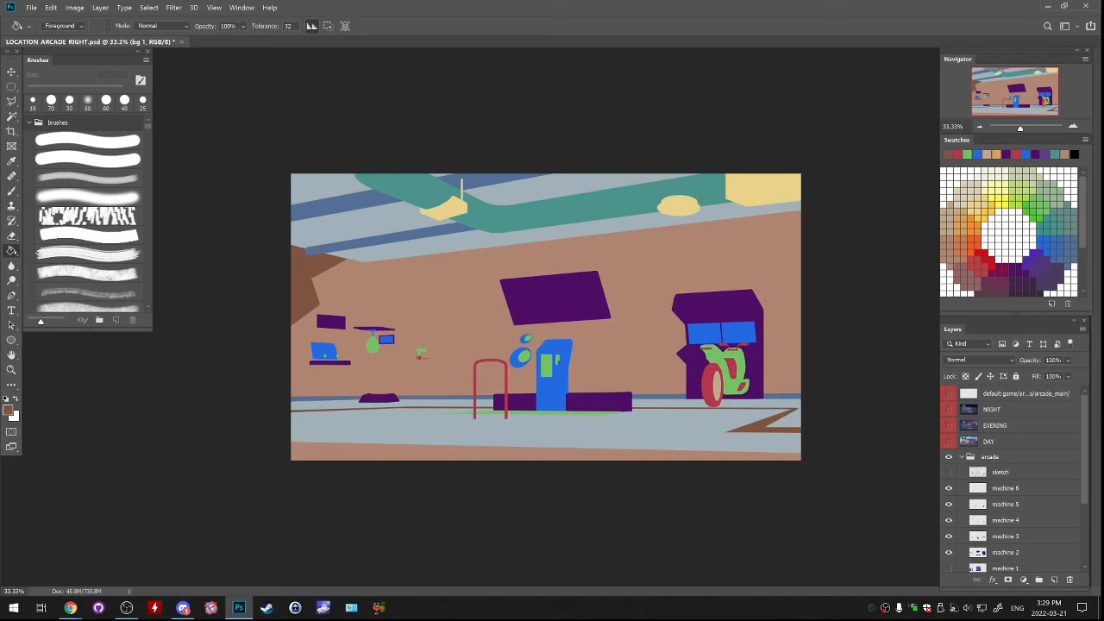
key(ctrl+plus)
scroll(952, 505, down, 3)
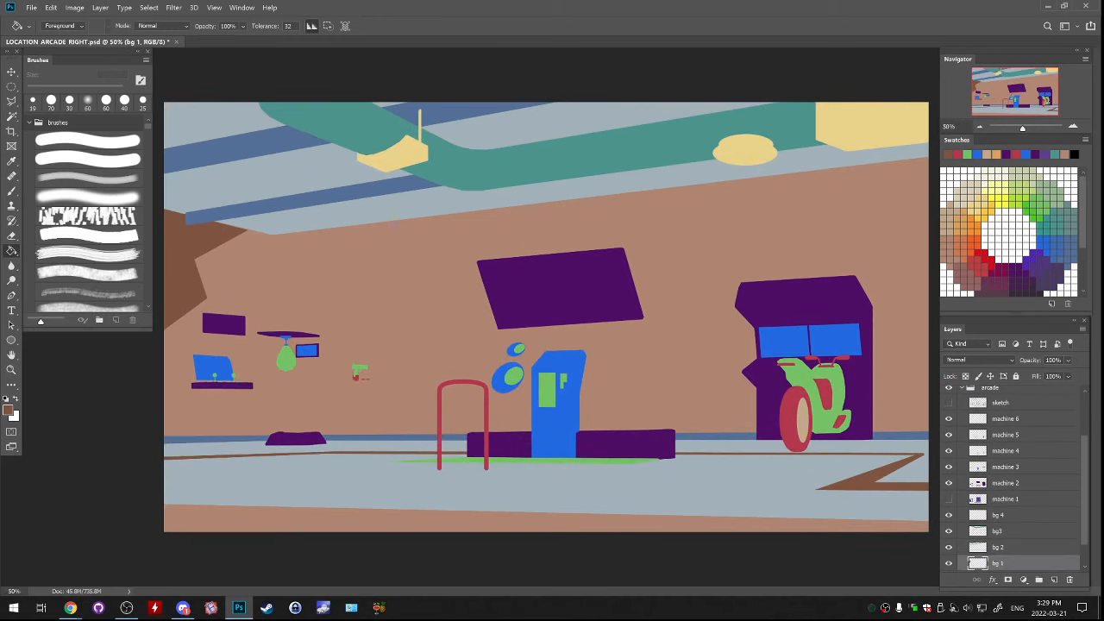
click(949, 500)
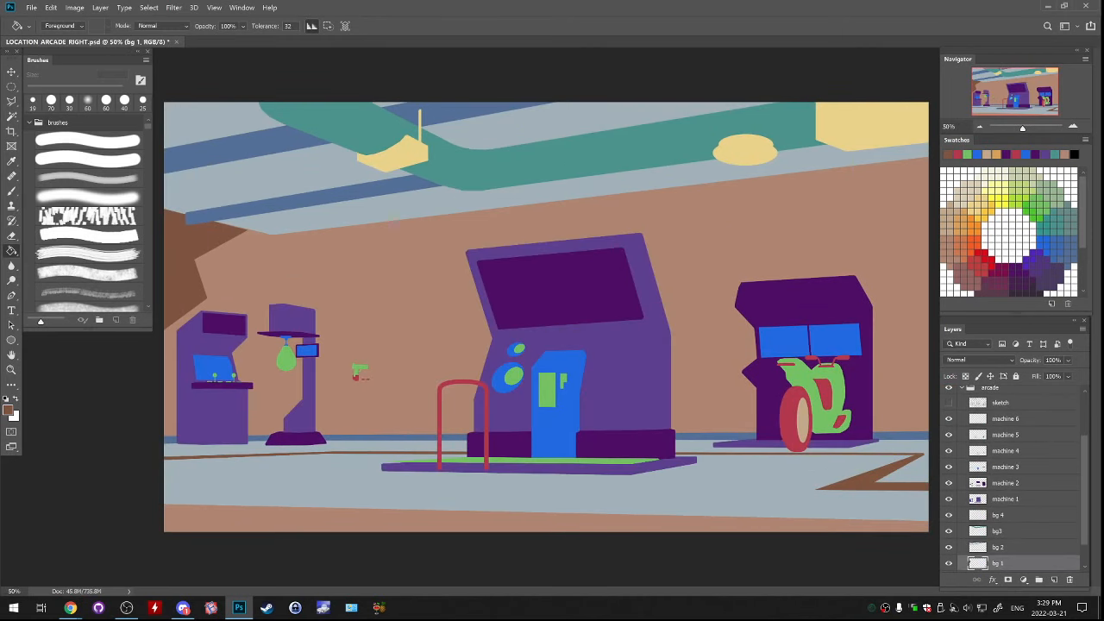
key(ctrl+minus)
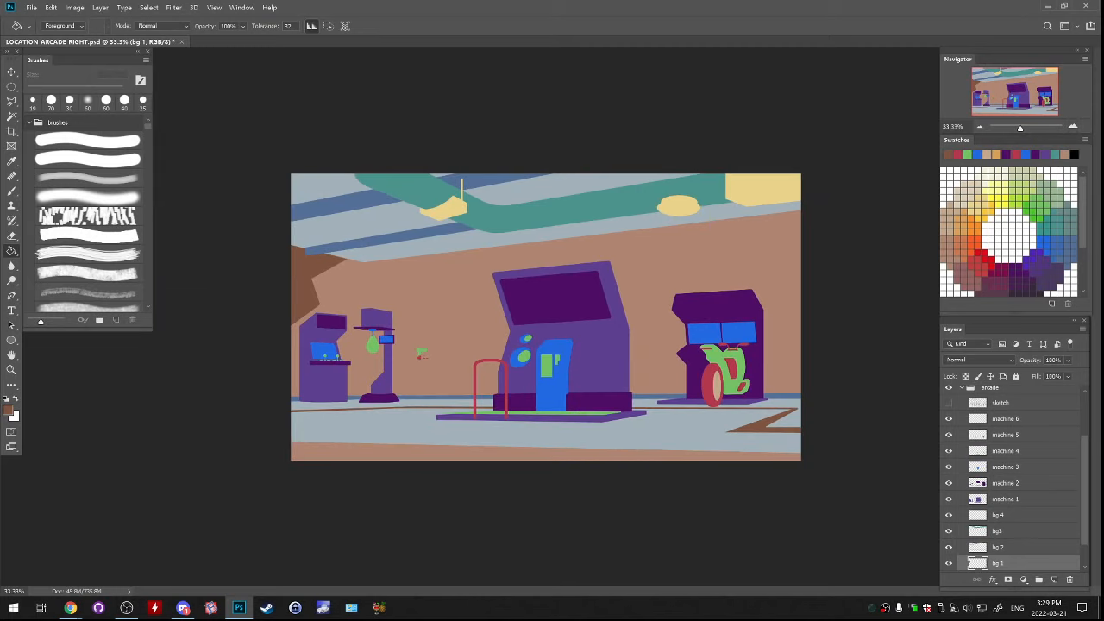
Save the document and show the sketch layer again
key(ctrl+s)
click(949, 403)
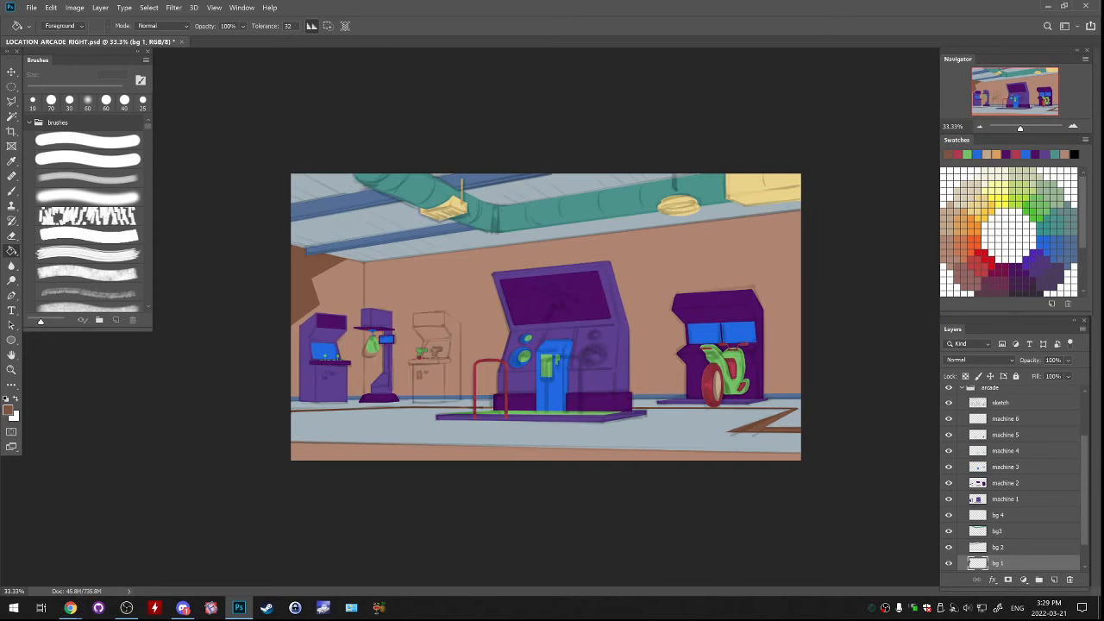
key(ctrl+plus)
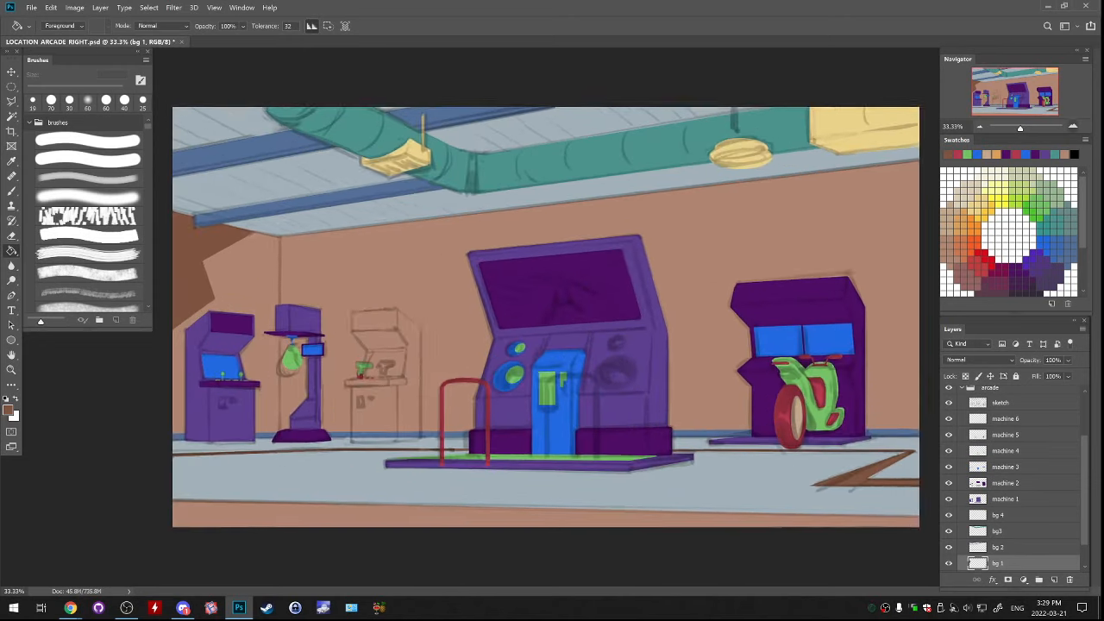
Add a new layer above bg 4 and name it bg 5
scroll(1012, 478, down, 2)
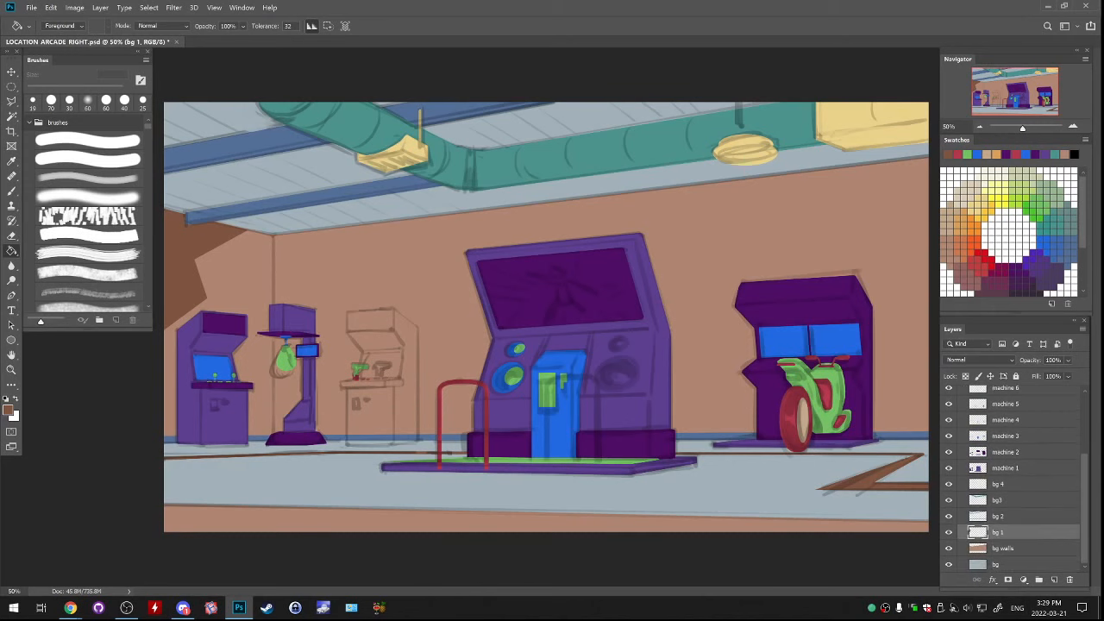
click(949, 484)
click(1009, 484)
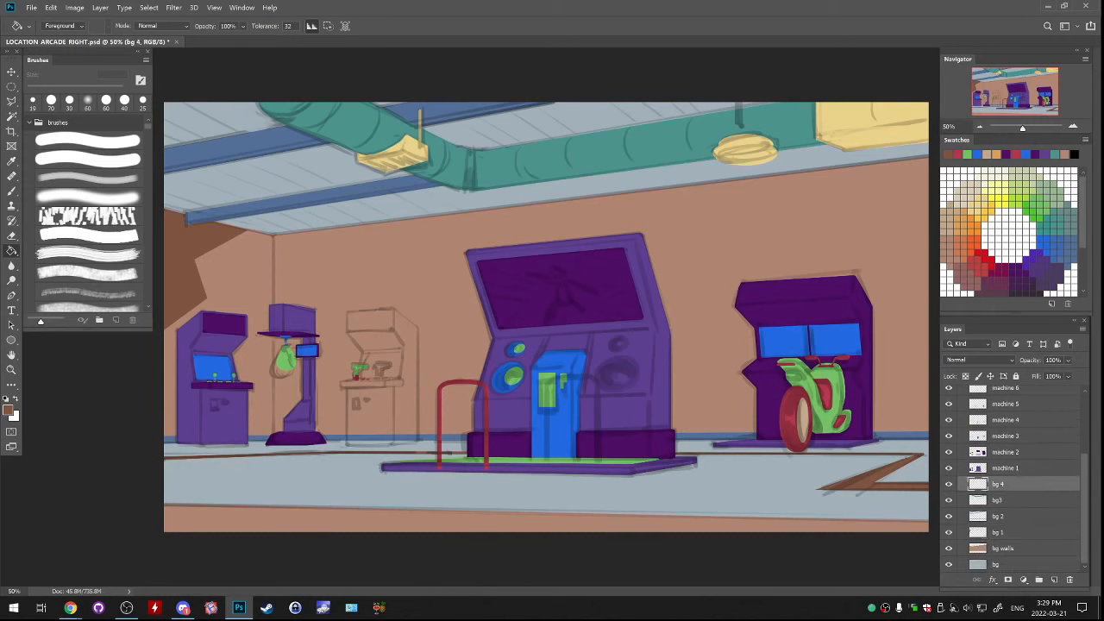
click(1054, 580)
double_click(998, 499)
key(ctrl+c)
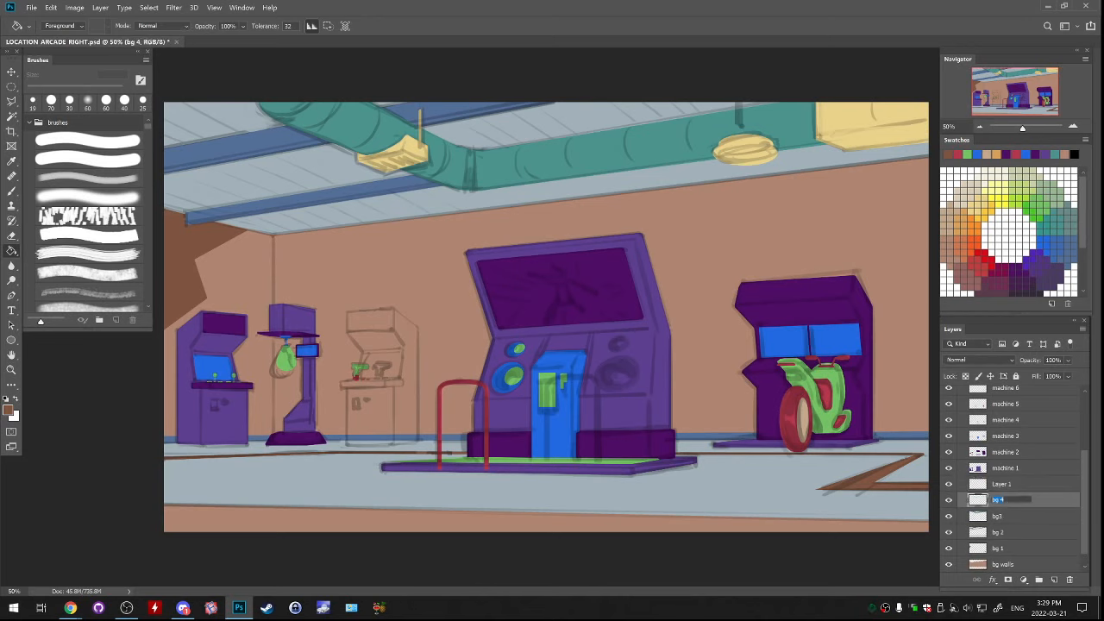
double_click(1001, 483)
key(ctrl+v)
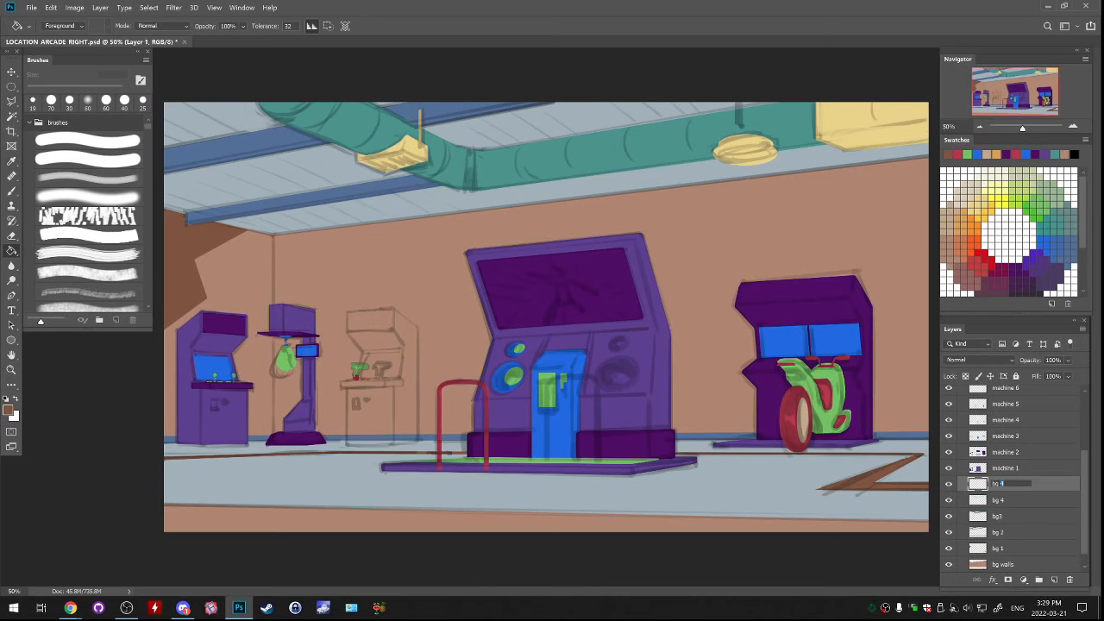
text(5)
key(Return)
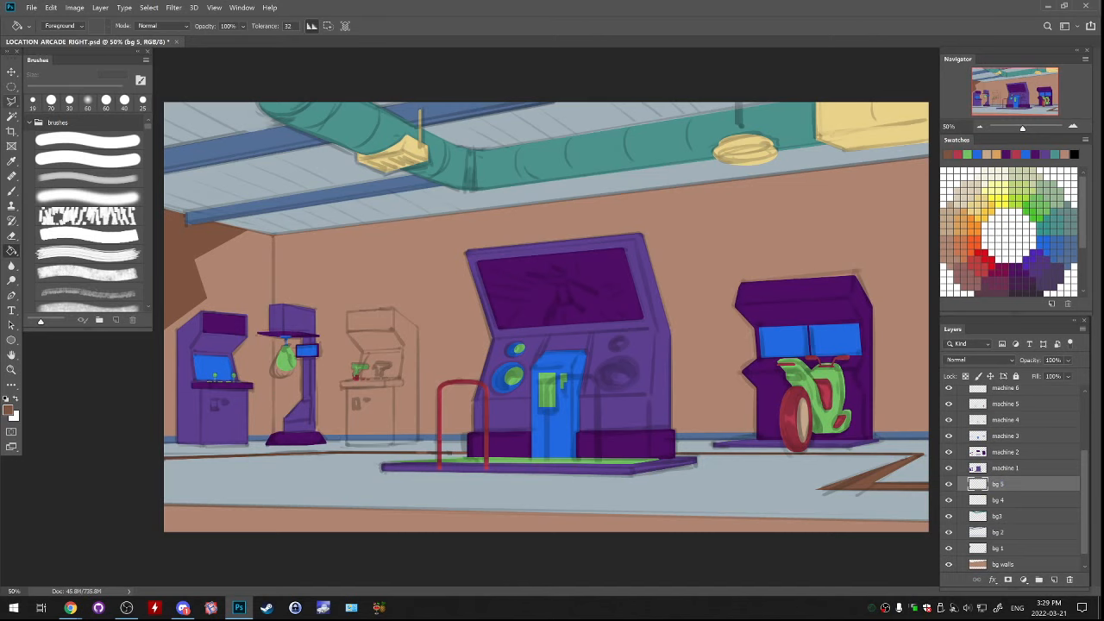
Hide the sketch layer so only the flat colours show
click(12, 100)
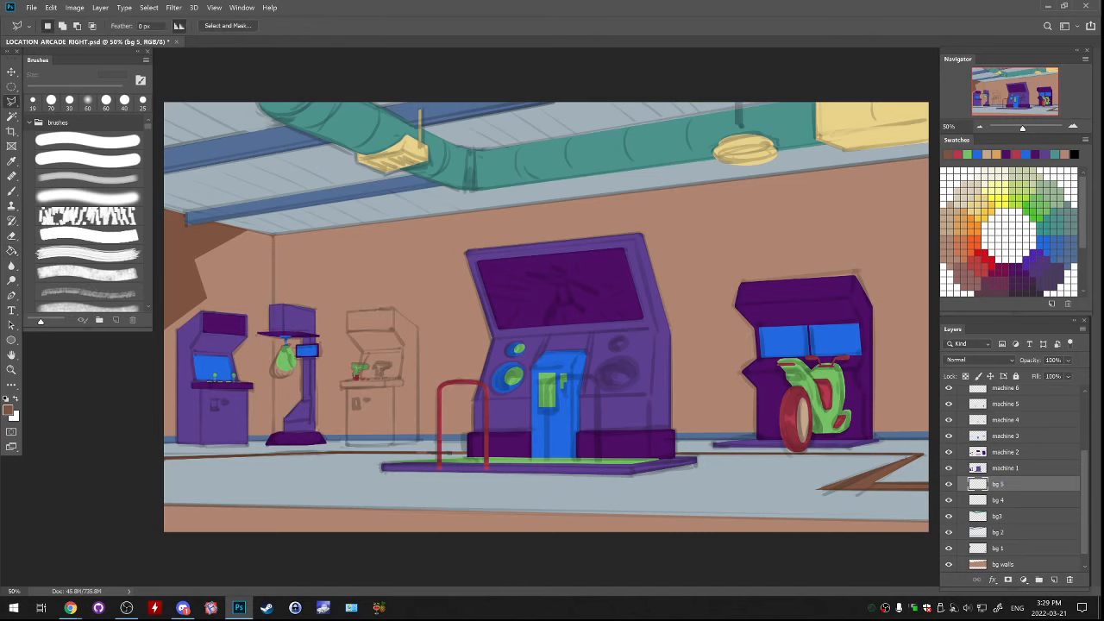
scroll(1016, 479, up, 3)
click(949, 450)
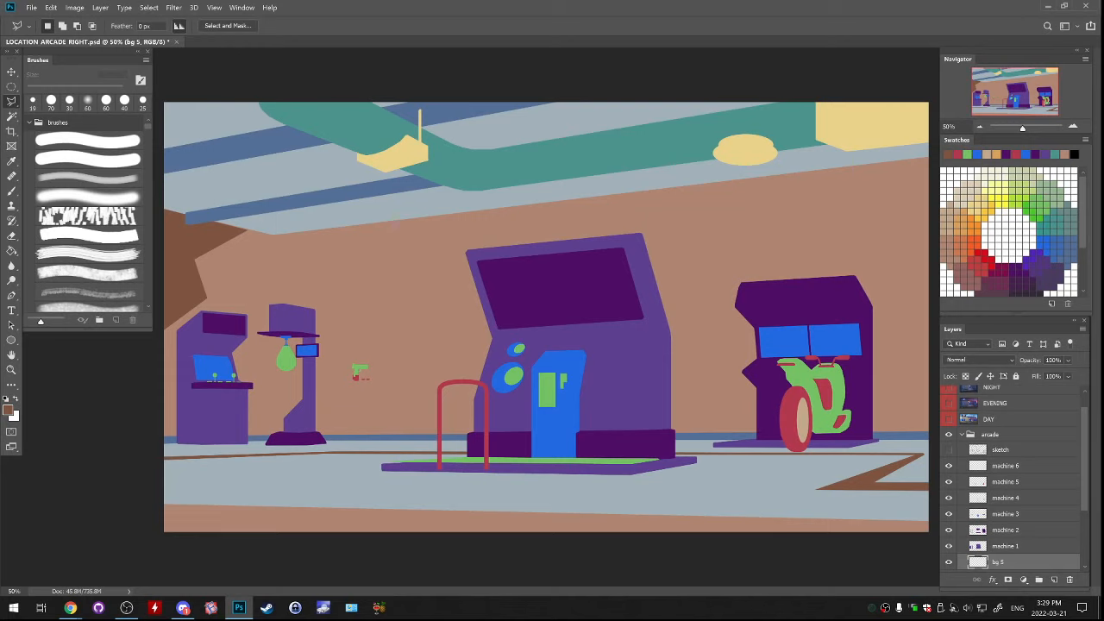
On bg 4, outline the jagged upper-left edge of the hanging lamp, fill it with the lamp's sampled yellow, and deselect
key(ctrl+plus)
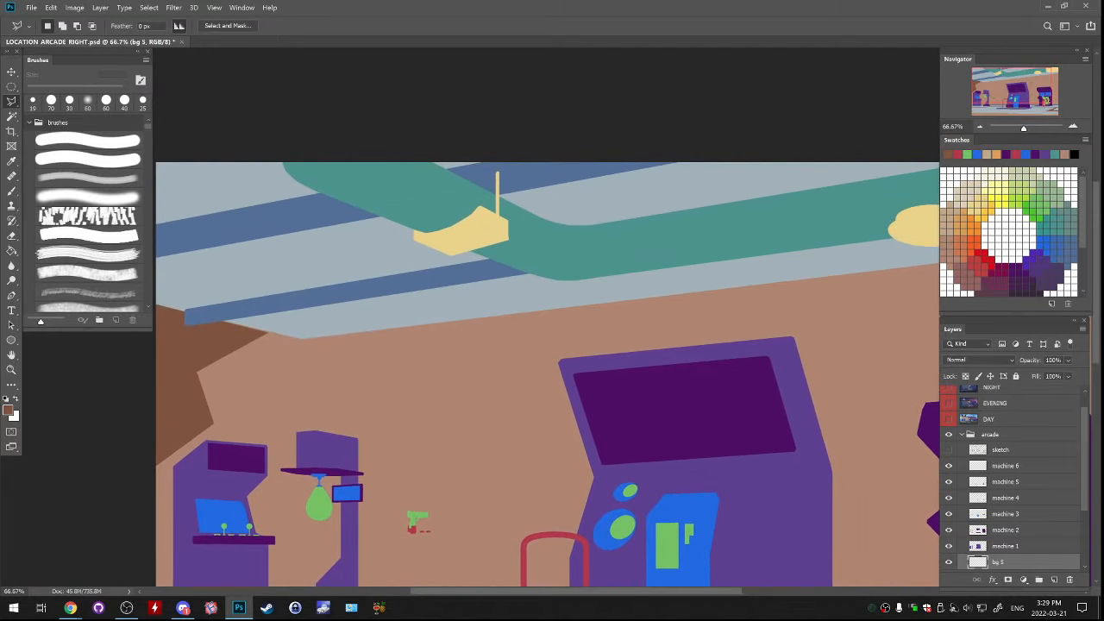
scroll(1009, 501, down, 2)
click(1009, 512)
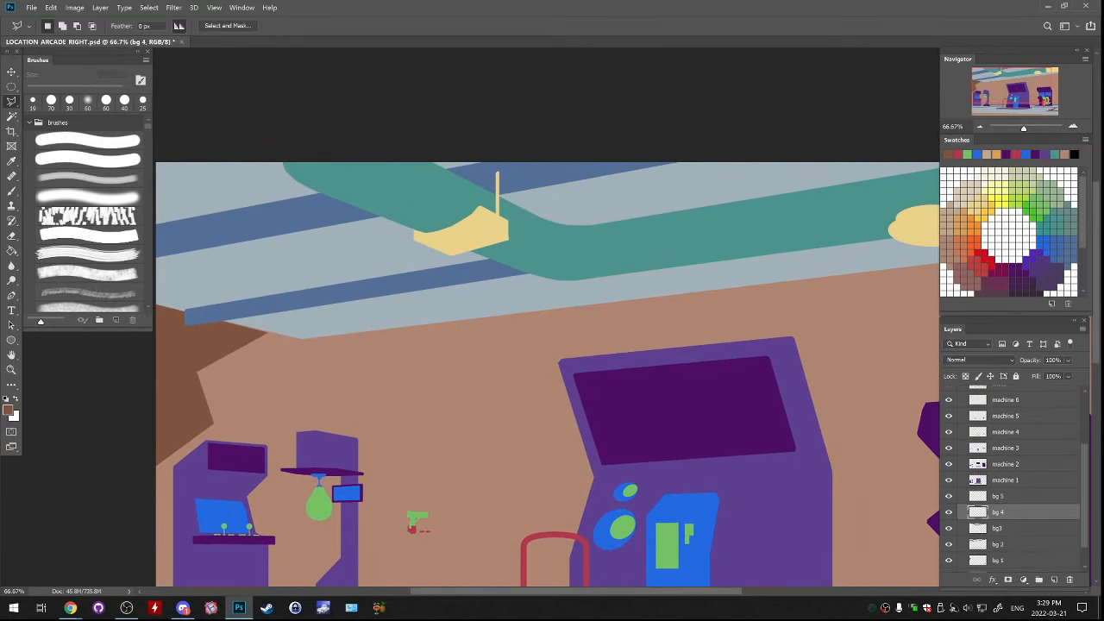
key(ctrl+plus)
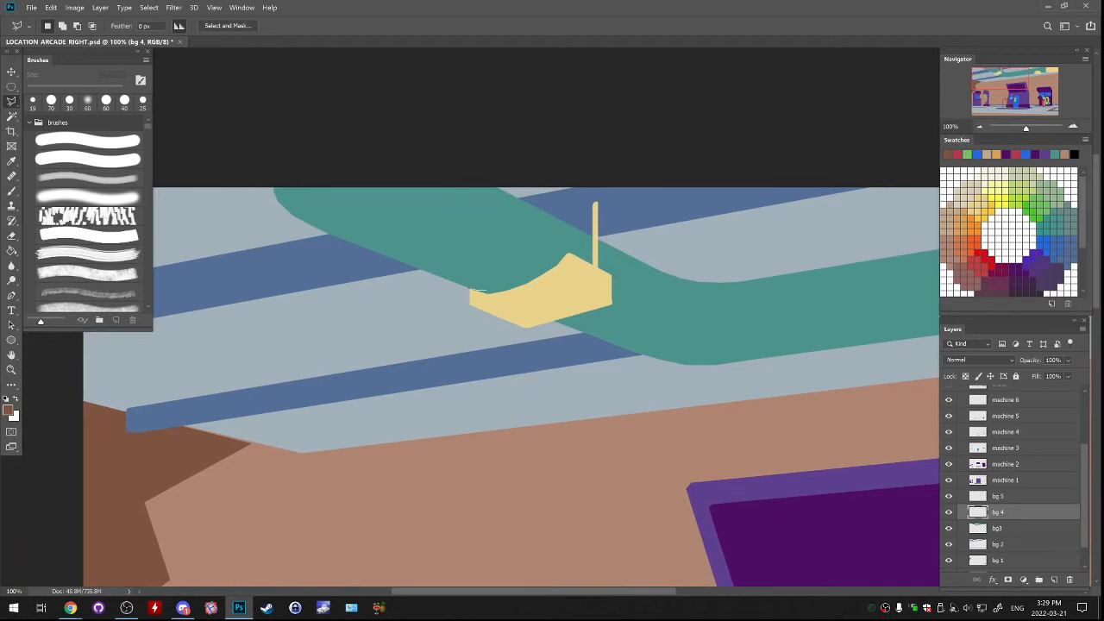
click(545, 279)
click(529, 302)
click(493, 312)
click(476, 302)
click(470, 290)
key(g)
alt+click(512, 298)
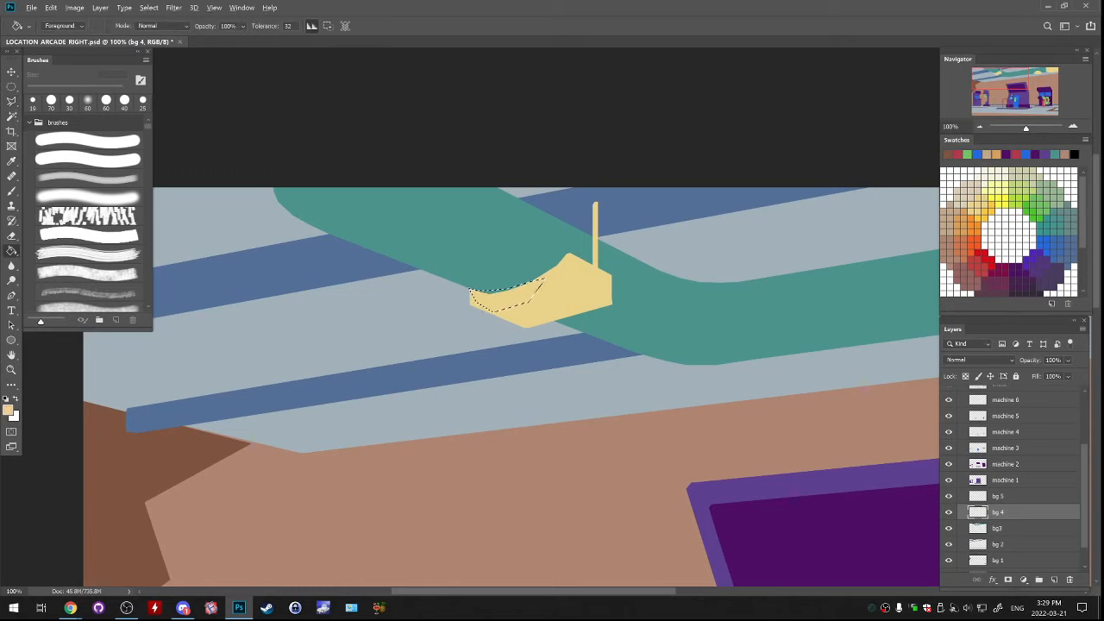
click(501, 292)
key(ctrl+d)
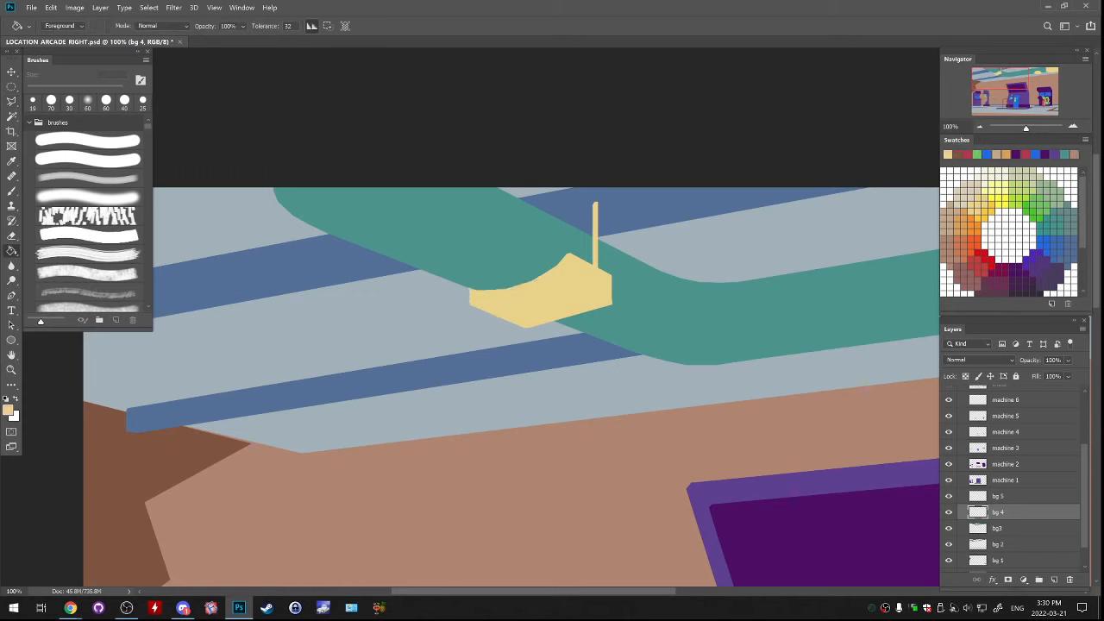
Select a strip along the hanging lamp's lower edge with the Polygonal Lasso, delete it to straighten the edge, and deselect
key(l)
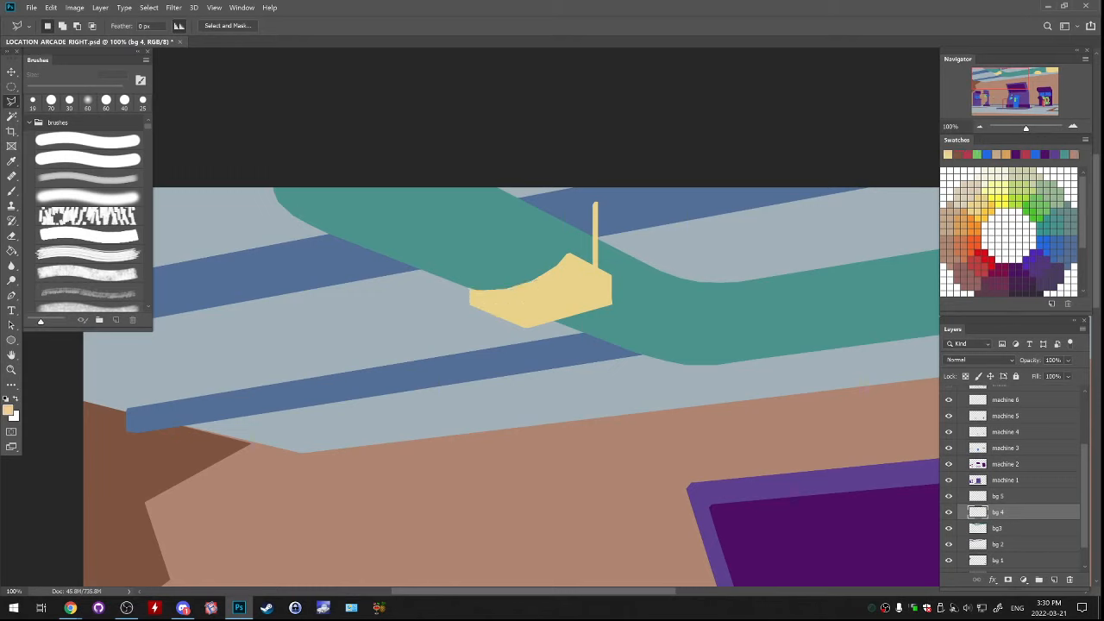
click(515, 325)
click(613, 305)
click(625, 312)
click(569, 351)
click(515, 325)
key(Delete)
key(ctrl+d)
Make bg 5 the active layer and set the foreground colour to a dark olive shade of the lamp yellow
click(949, 496)
click(1005, 496)
key(b)
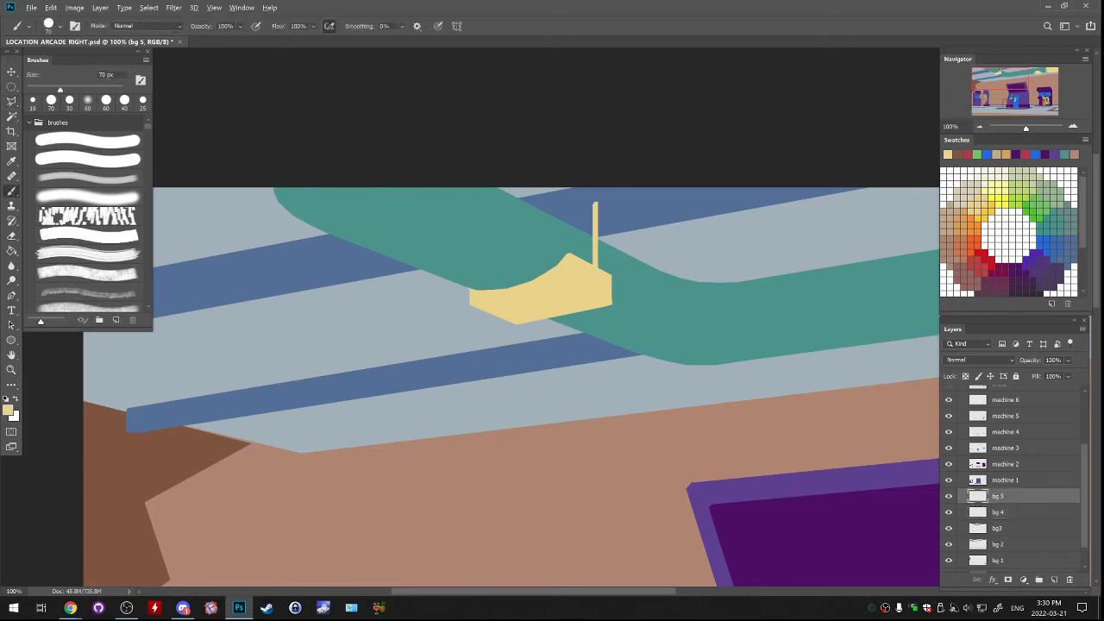
click(8, 409)
drag(760, 245, 763, 252)
key(Return)
Outline the hanging lamp's underside on bg 5, subtract the sliver along its upper-left edge, fill the selection with dark olive, and deselect
key(l)
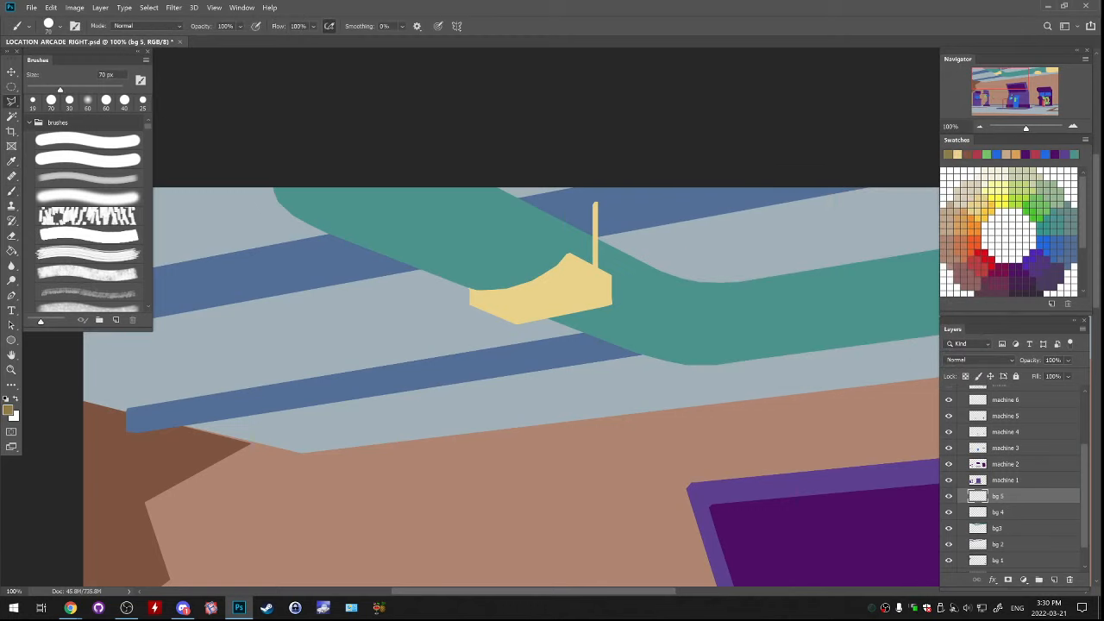
click(473, 302)
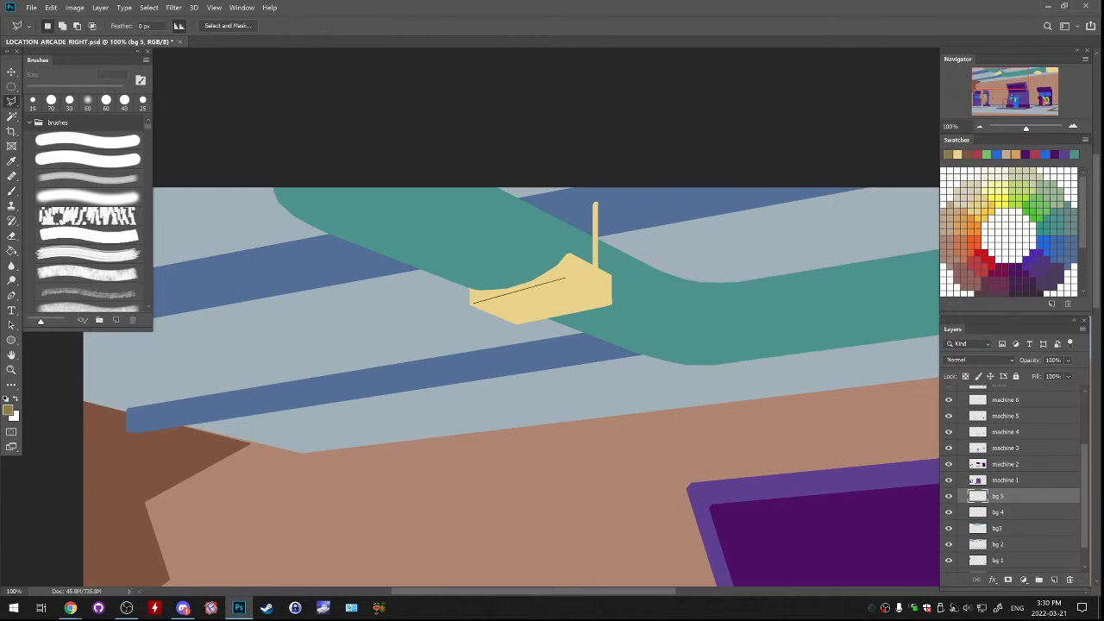
click(571, 284)
click(607, 303)
click(514, 322)
click(474, 303)
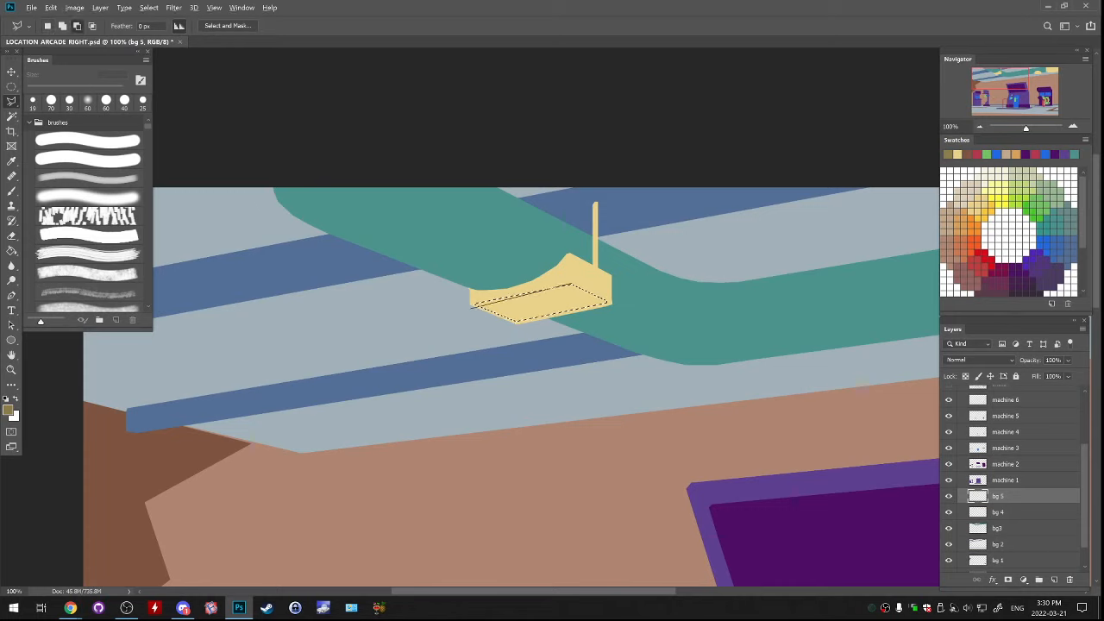
click(472, 308)
click(460, 291)
click(565, 265)
click(571, 284)
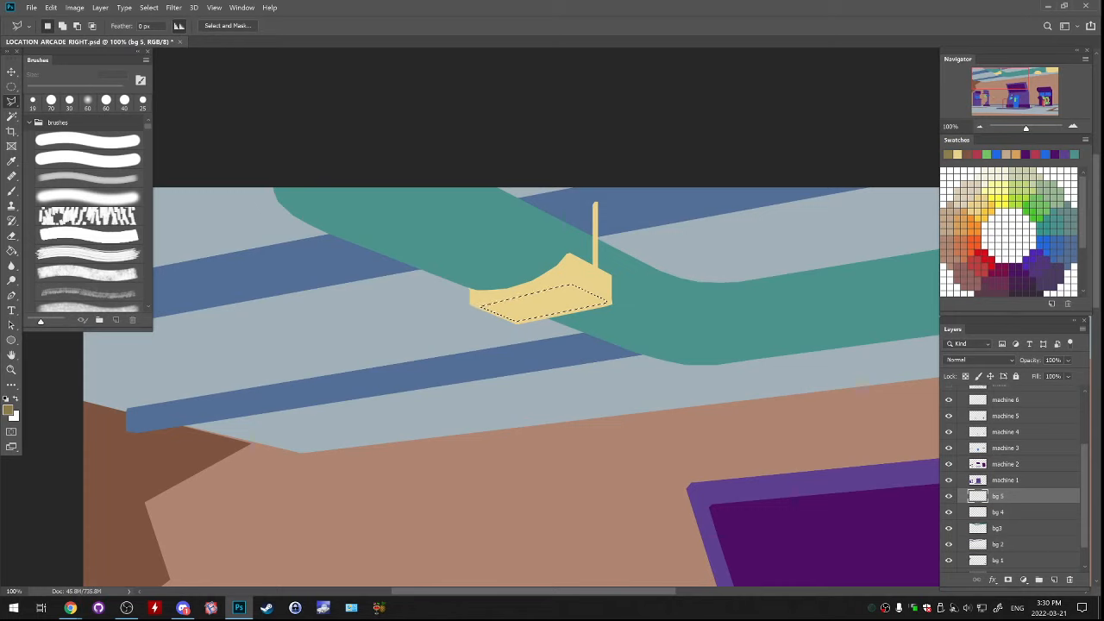
key(g)
click(545, 304)
key(ctrl+d)
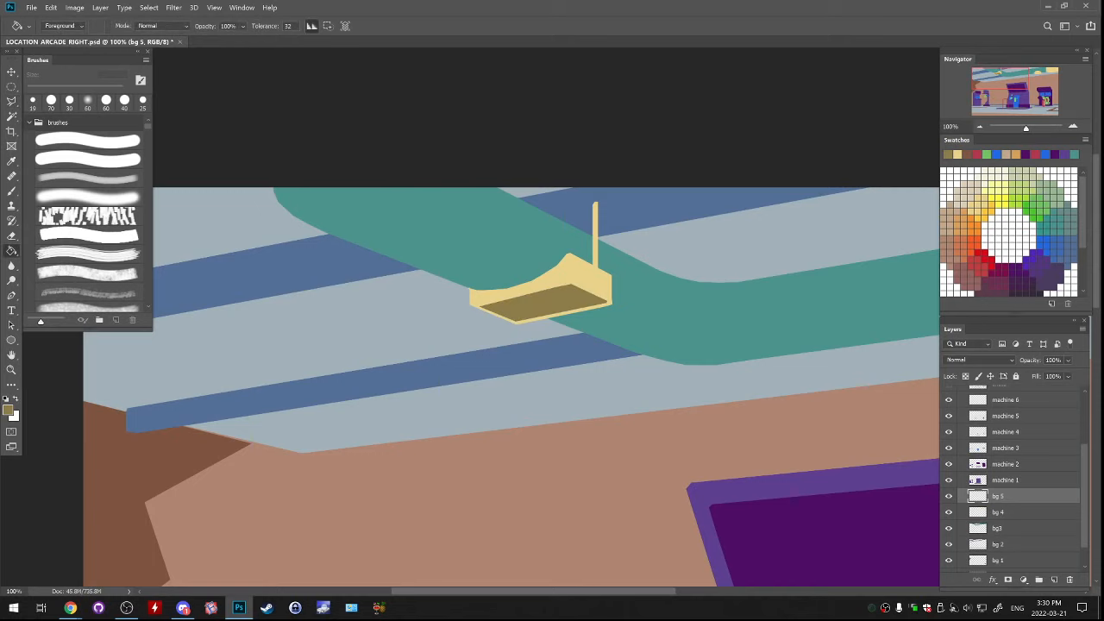
Select an ellipse on the underside of the round ceiling lamp and fill it with the dark olive
drag(672, 302, 379, 355)
drag(854, 310, 186, 354)
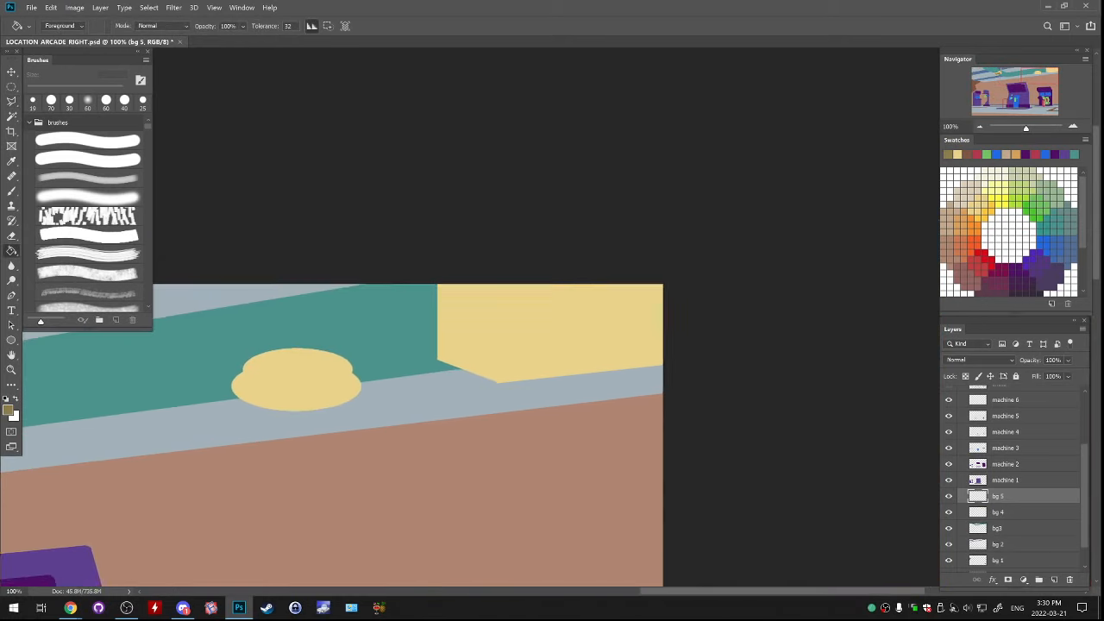
drag(431, 363, 743, 296)
click(11, 86)
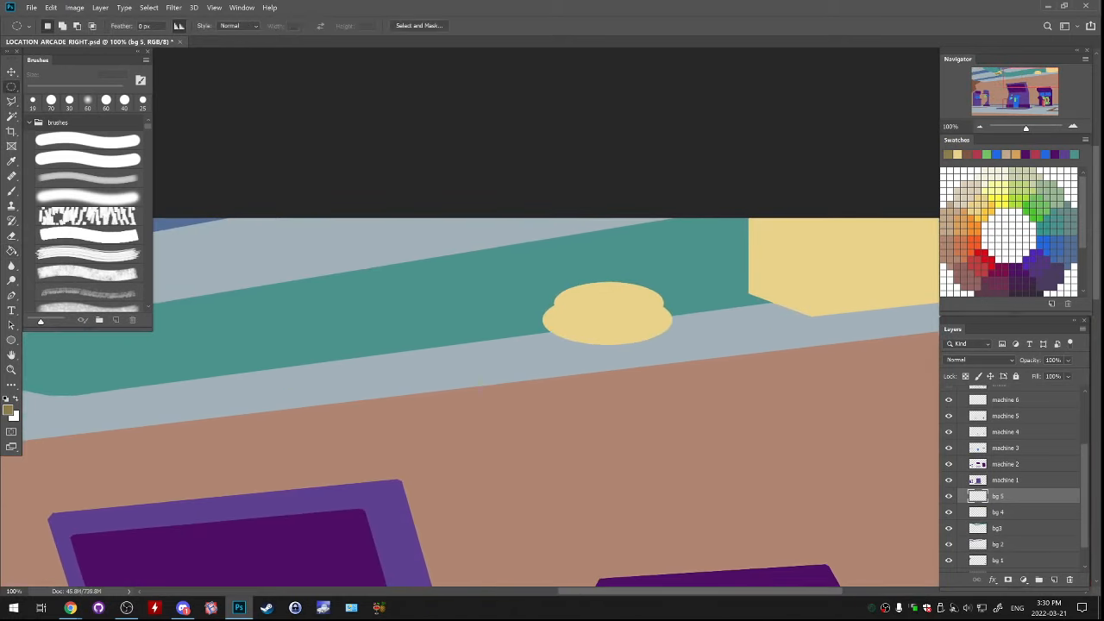
mouse_move(564, 317)
mouse_down()
mouse_move(651, 347)
mouse_move(643, 328)
mouse_move(653, 305)
mouse_move(445, 407)
mouse_up()
key(g)
click(608, 327)
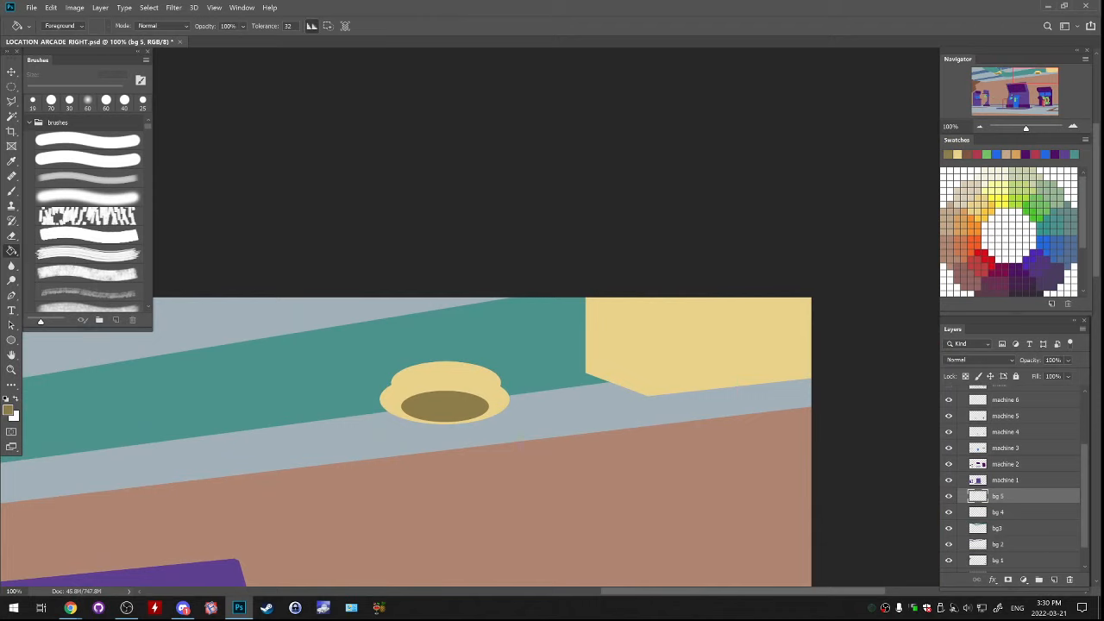
Outline the underside of the yellow ceiling box with the Polygonal Lasso, fill it with dark olive, and deselect
key(l)
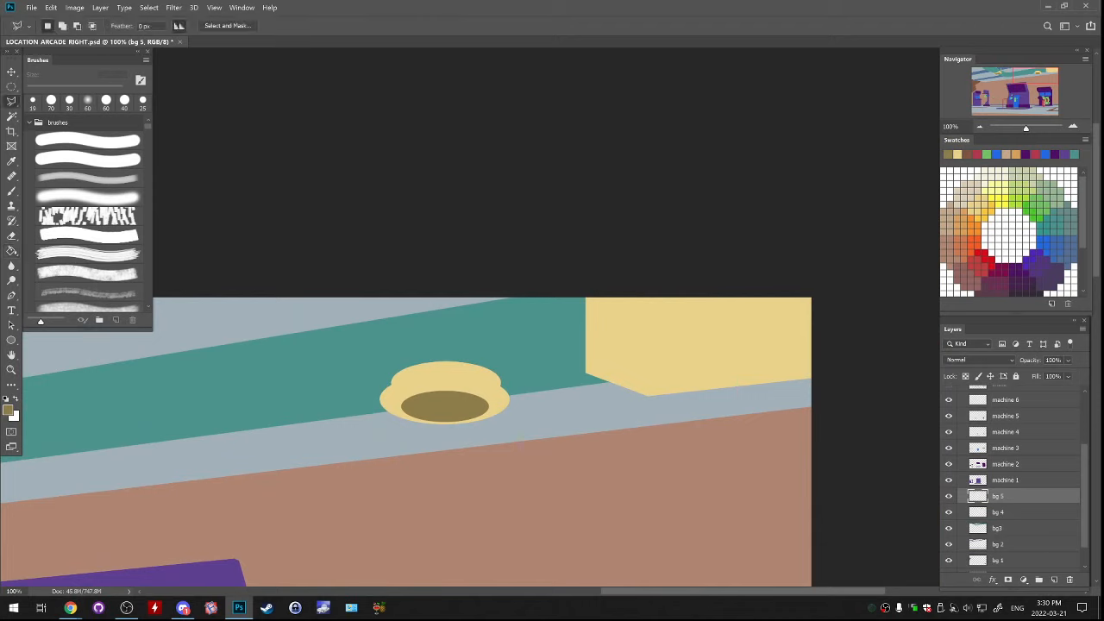
click(597, 370)
click(825, 344)
click(814, 376)
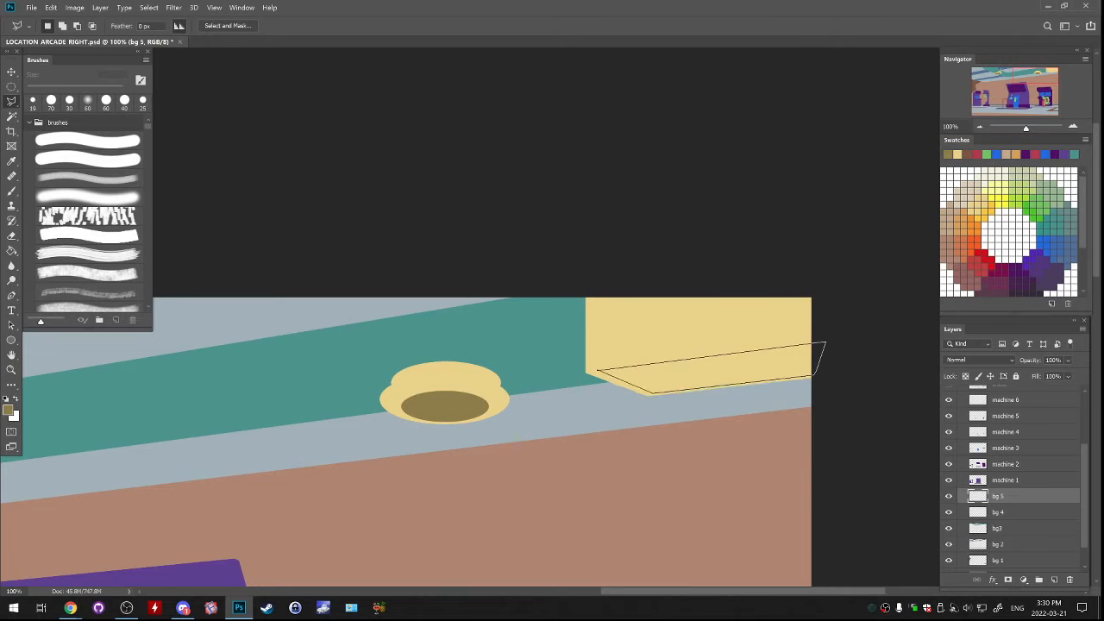
click(598, 372)
key(g)
click(663, 377)
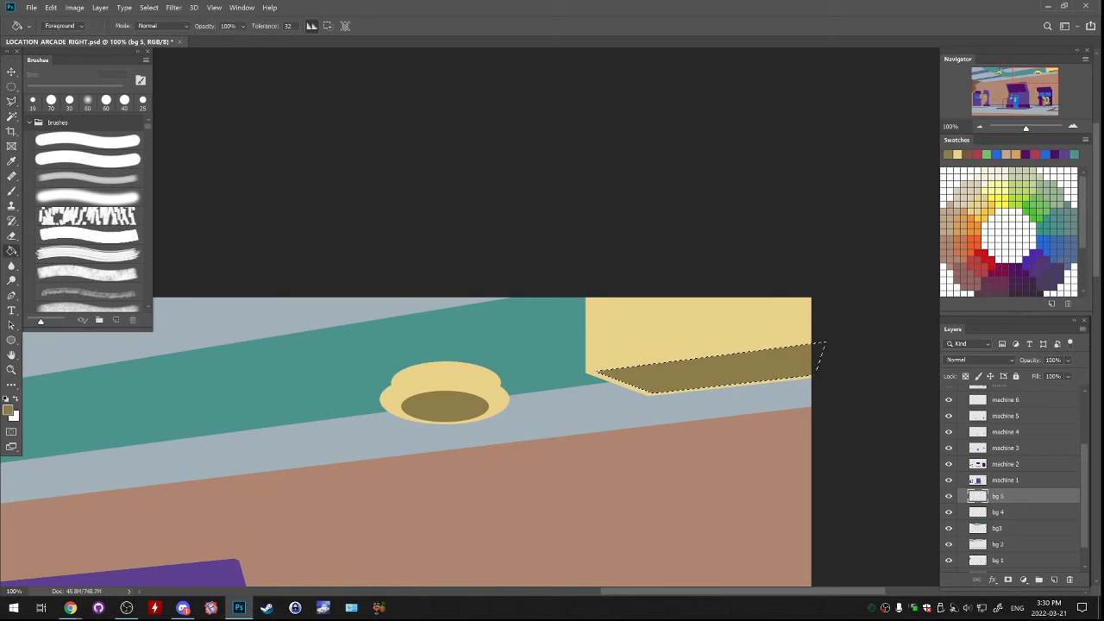
key(ctrl+d)
Trim the lower edge of the ceiling box's olive underside with a Polygonal Lasso selection along the yellow rim, and deselect
key(l)
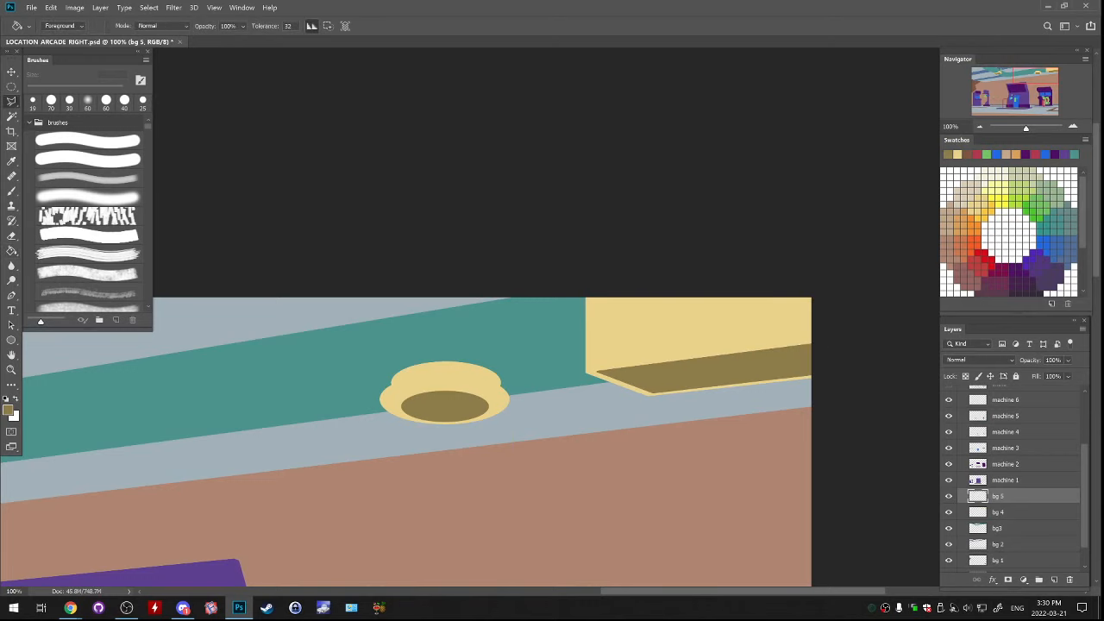
click(647, 390)
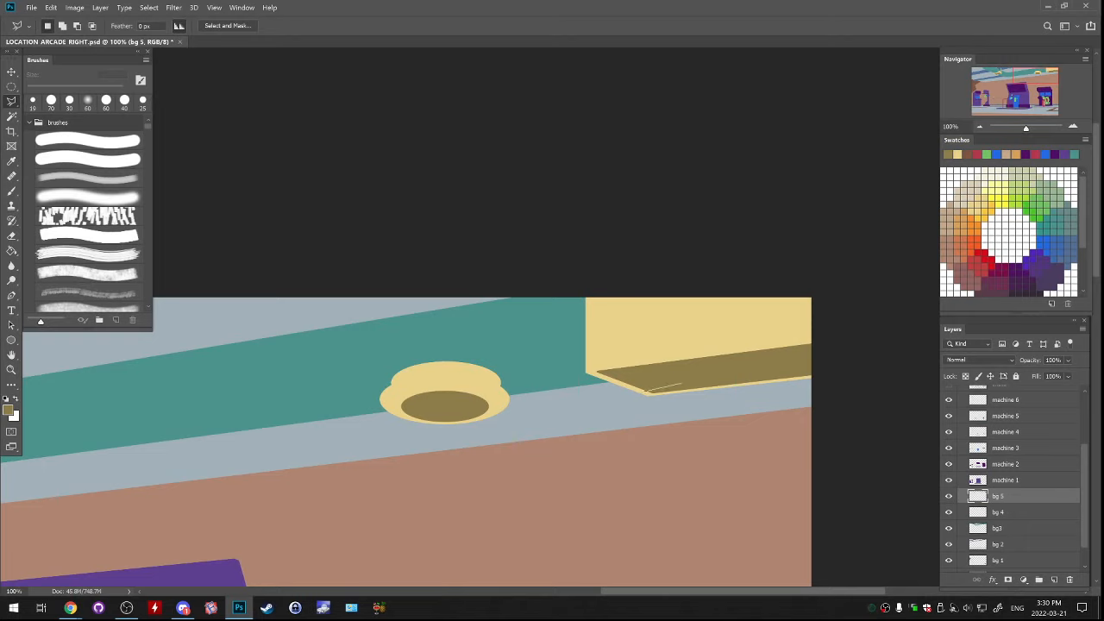
click(853, 368)
click(847, 380)
click(779, 413)
click(664, 426)
click(633, 424)
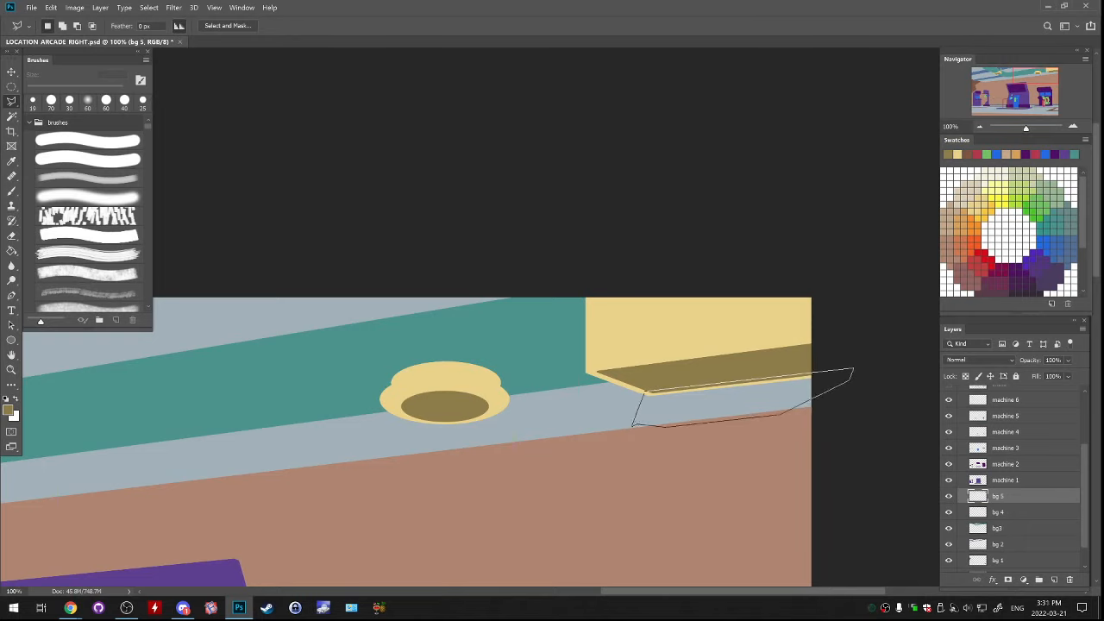
click(646, 390)
key(ctrl+d)
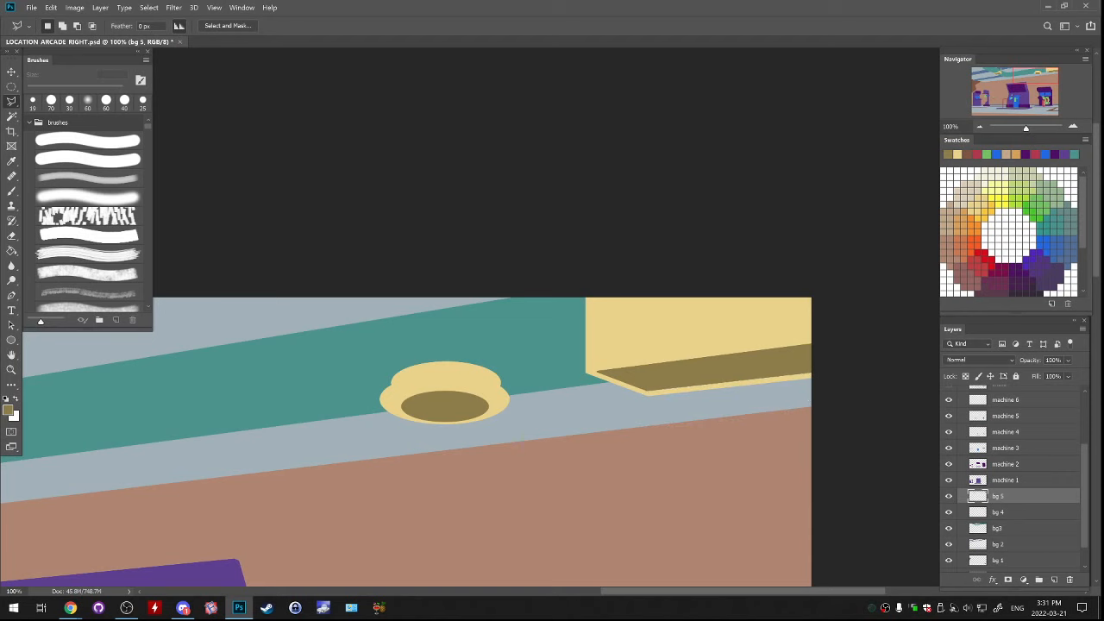
Flip the canvas horizontally to check the whole composition, and undo the flip
key(ctrl+minus)
key(ctrl+minus)
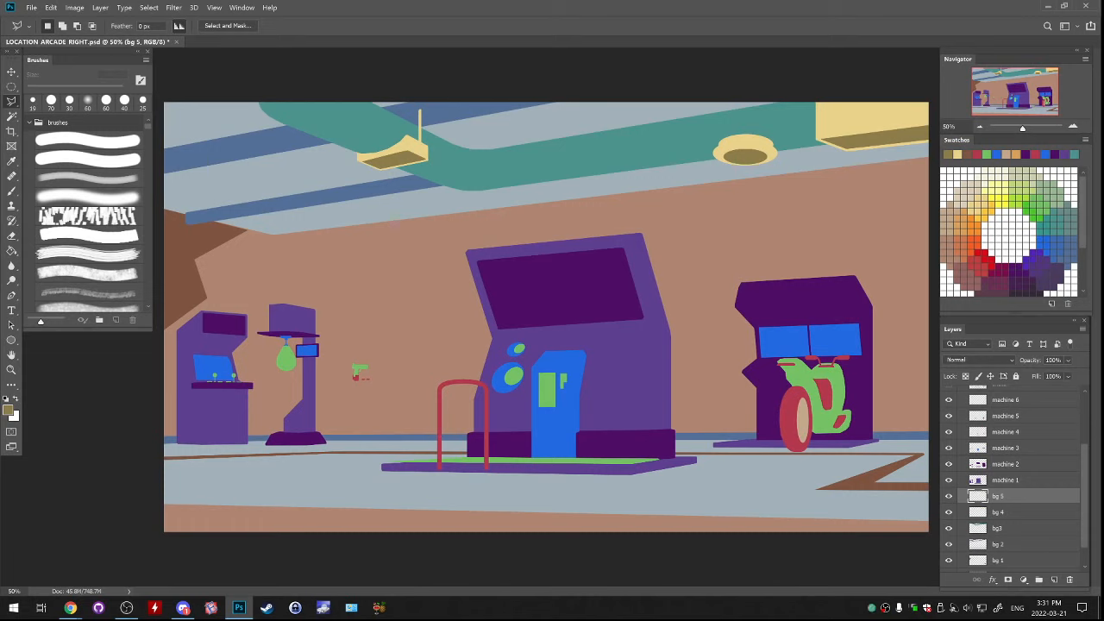
scroll(1017, 480, up, 3)
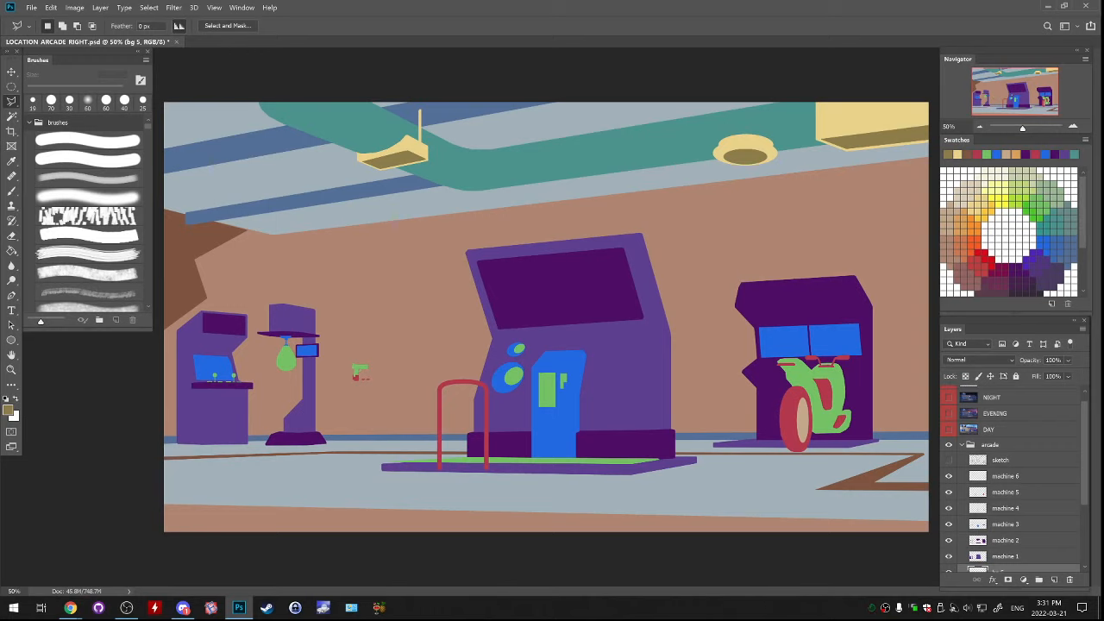
click(74, 8)
mouse_move(95, 104)
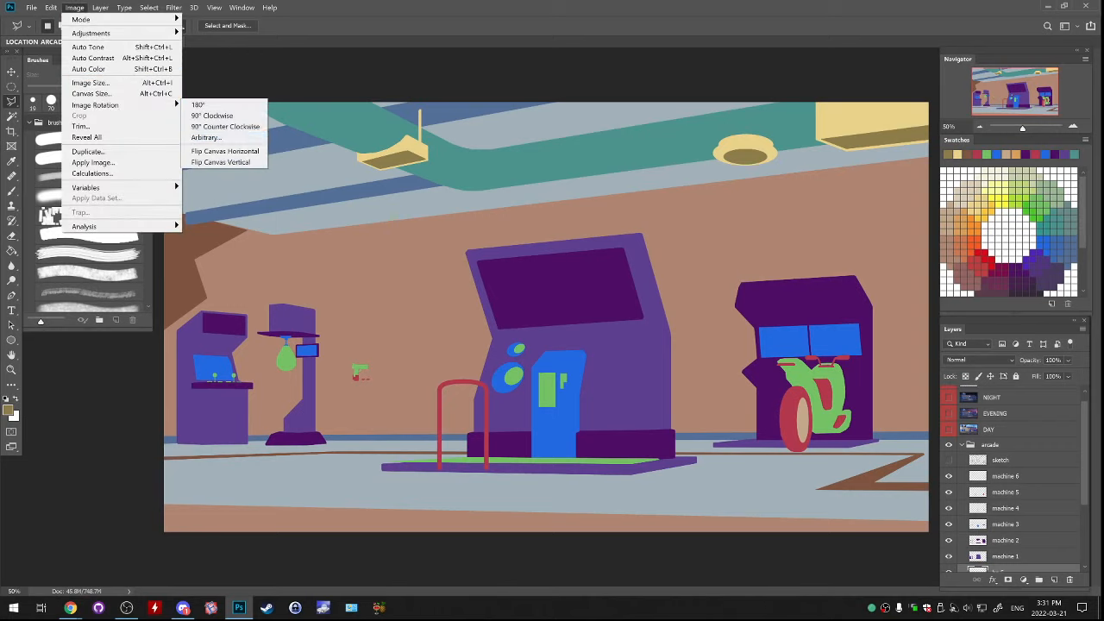
click(225, 153)
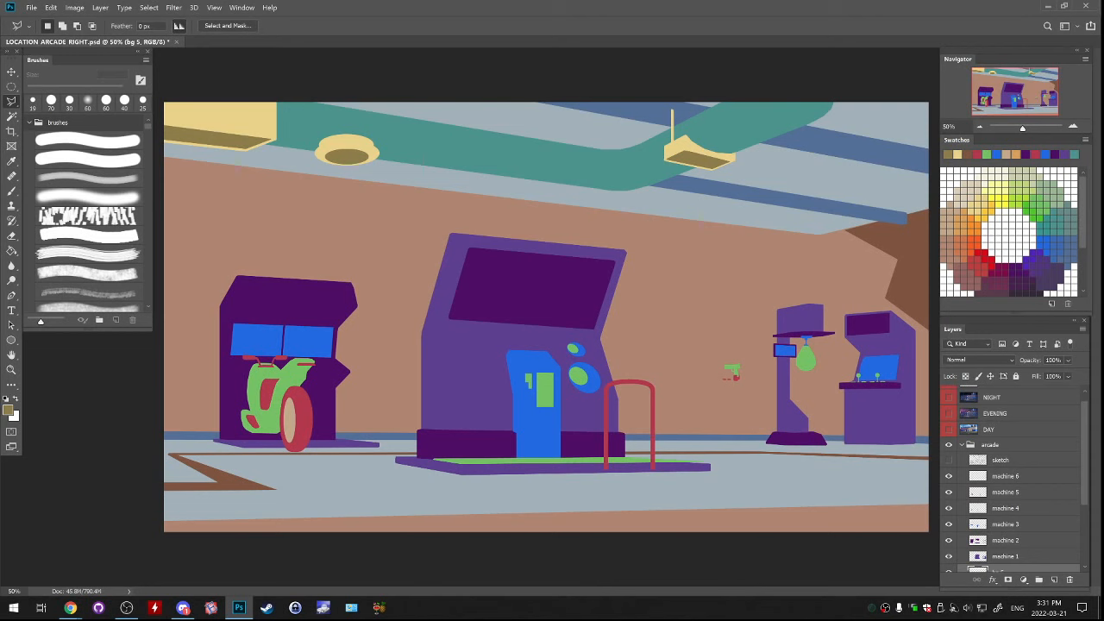
key(ctrl+z)
Toggle the machine 1 and machine 2 layers to find the far-left cabinet's dark marquee panel, and make machine 2 the active layer
key(ctrl+plus)
key(ctrl+plus)
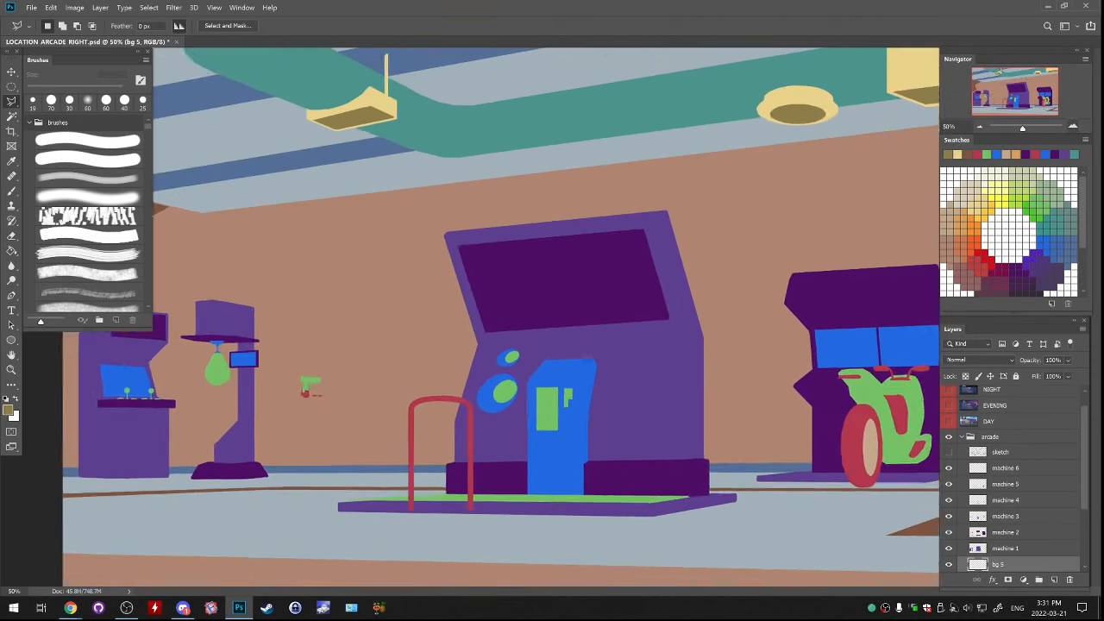
drag(259, 388, 822, 282)
key(ctrl+plus)
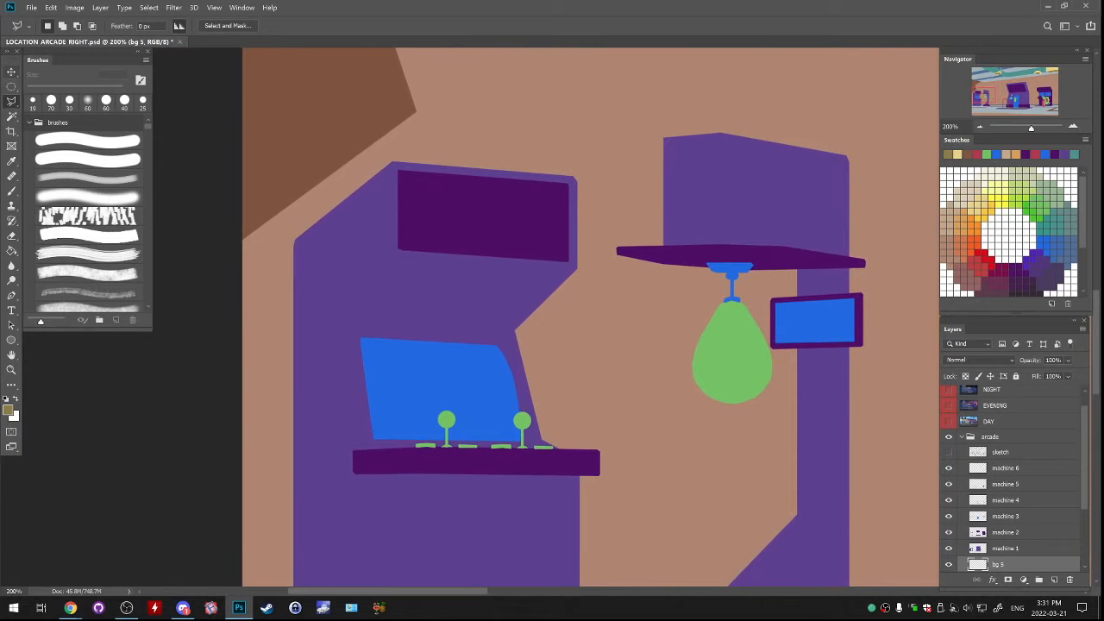
scroll(1010, 478, down, 2)
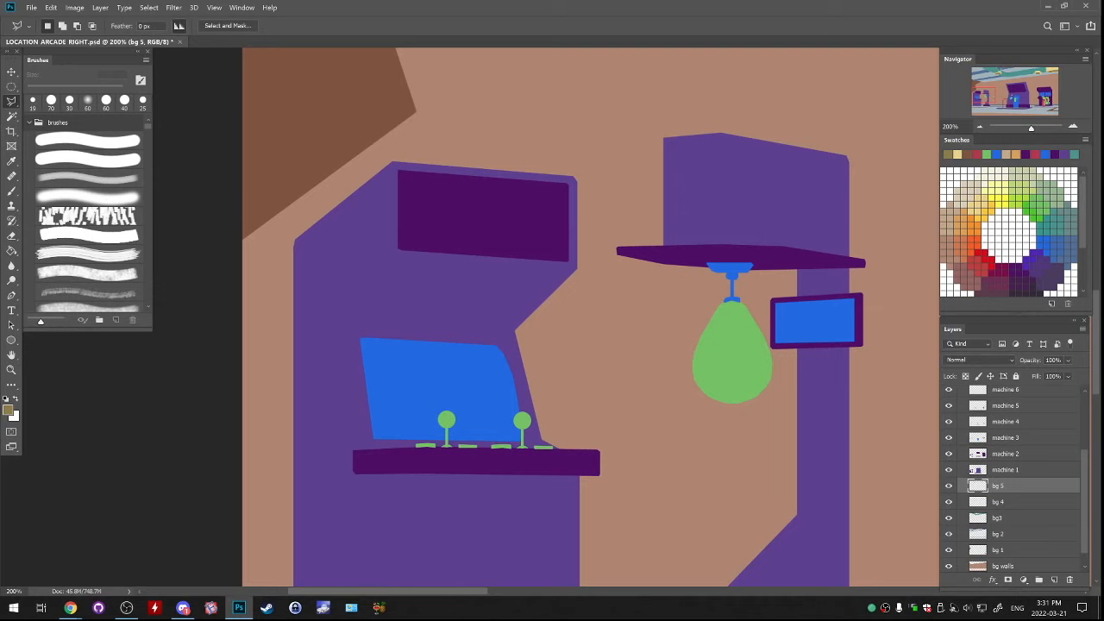
click(949, 470)
click(949, 470)
click(949, 454)
click(948, 454)
click(1005, 453)
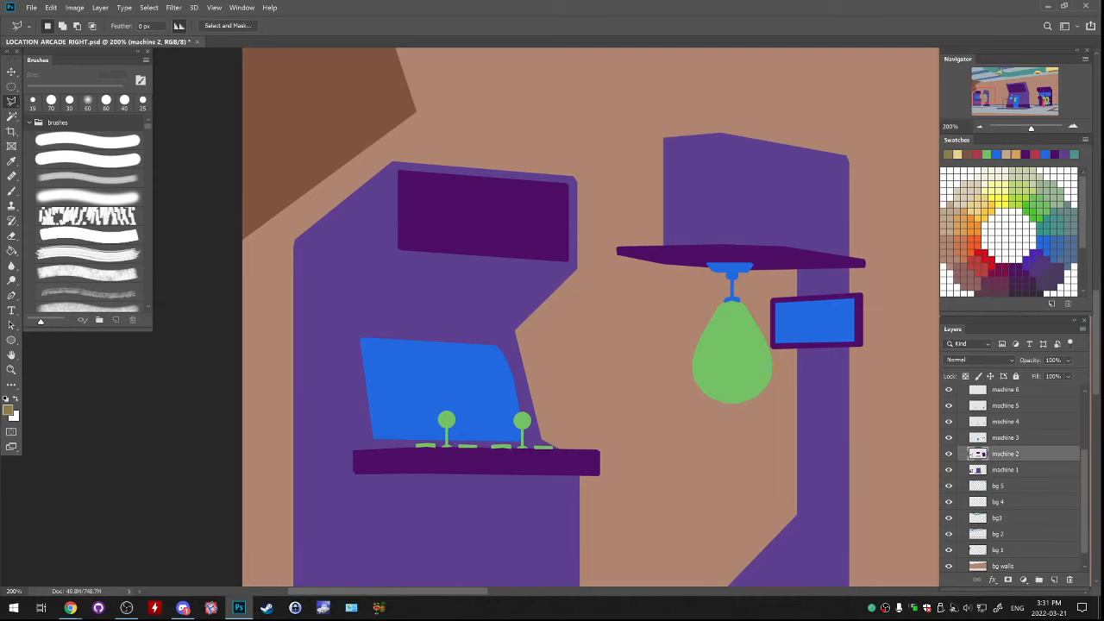
Straighten the lower edge of the far-left cabinet's marquee panel with a Polygonal Lasso selection filled with dark purple, and deselect
click(569, 262)
click(398, 253)
click(410, 188)
click(534, 215)
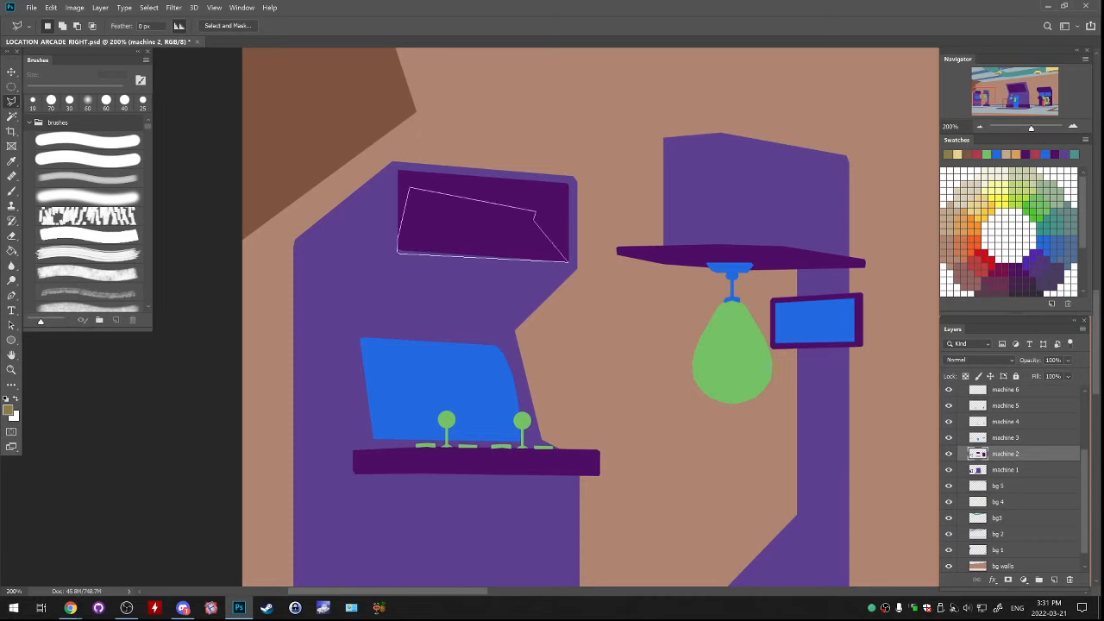
click(568, 262)
key(g)
key(ctrl+d)
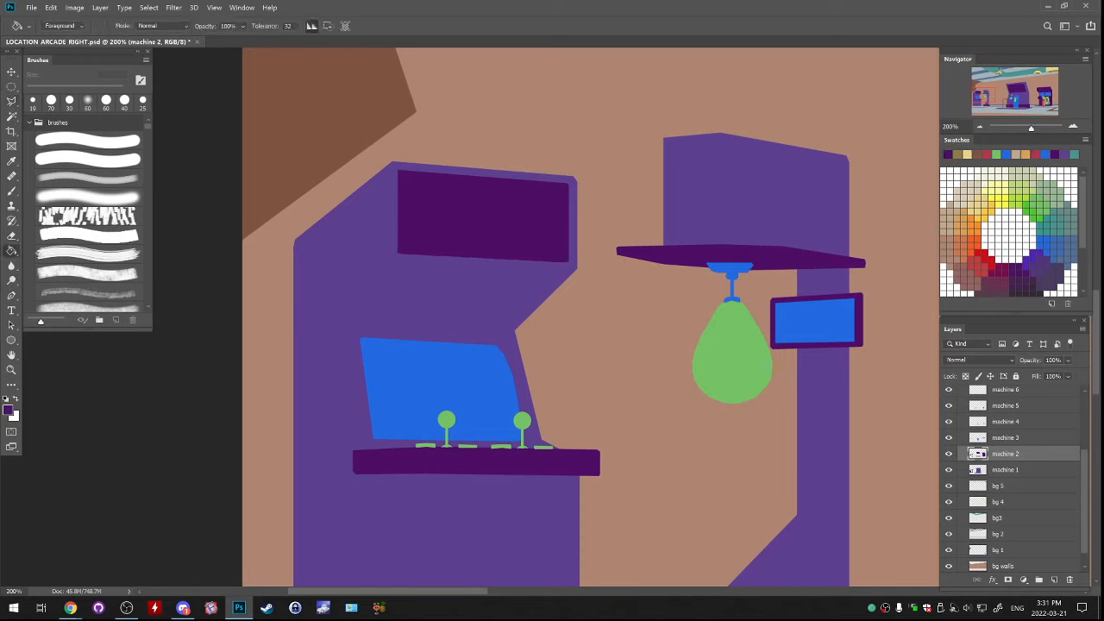
On the machine 3 layer, trim the upper edge of the far-left cabinet's blue screen with a Polygonal Lasso selection, and deselect
key(ctrl+minus)
key(ctrl+minus)
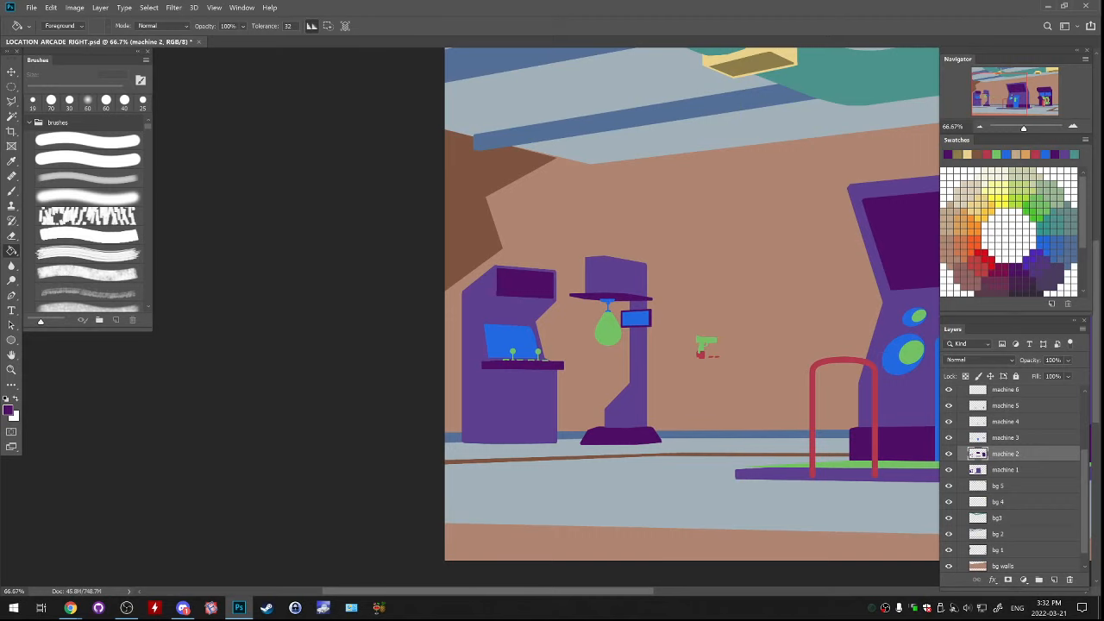
click(949, 437)
click(949, 437)
click(1005, 437)
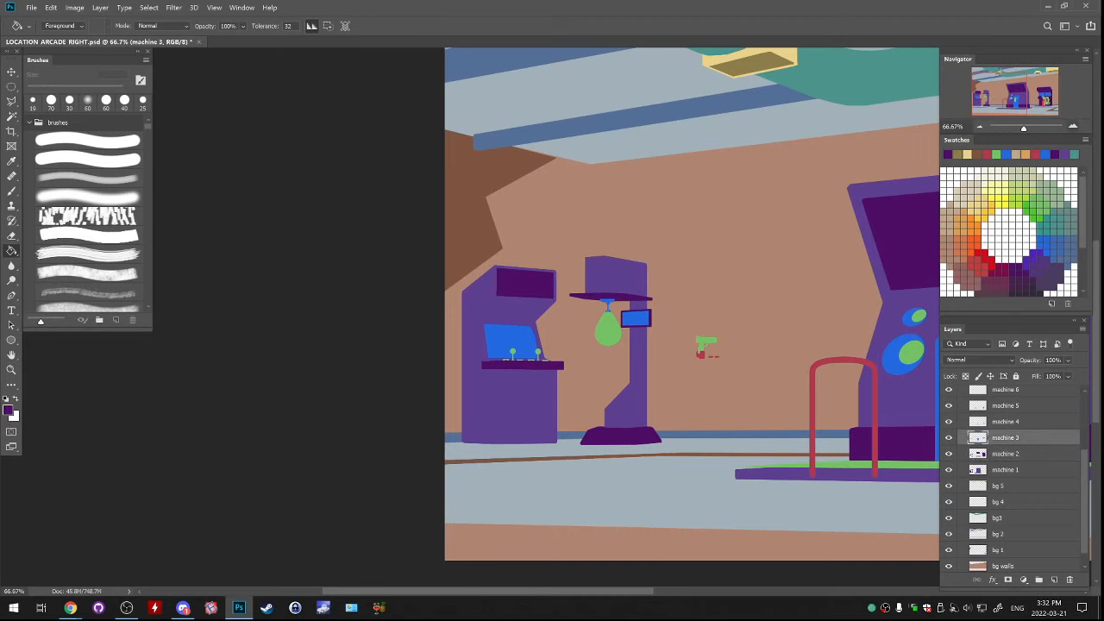
click(1073, 126)
click(1073, 127)
key(l)
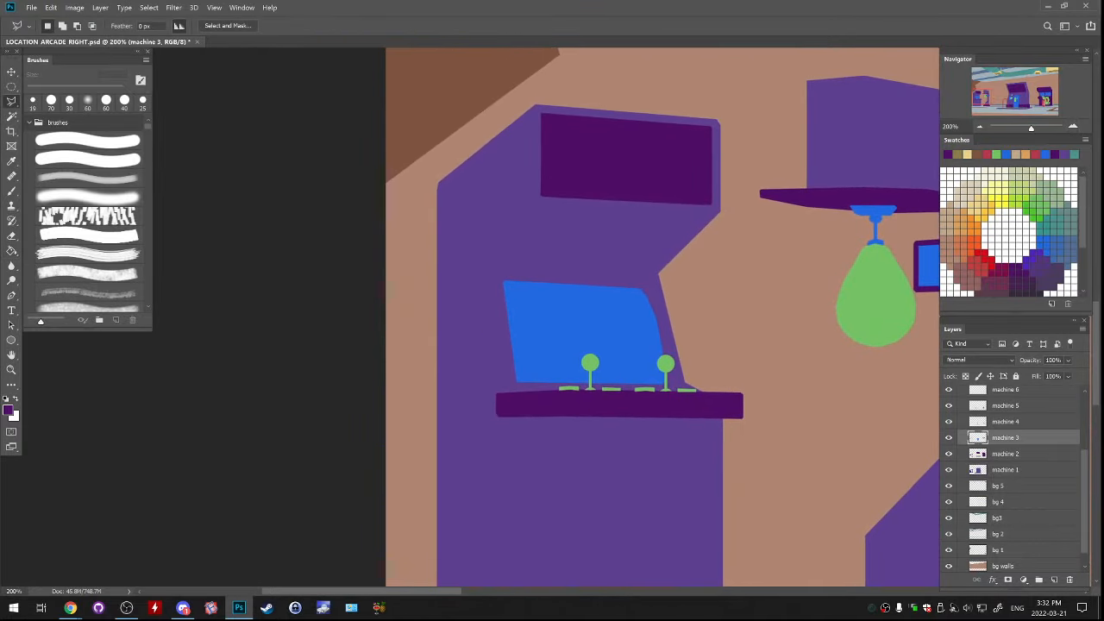
click(640, 288)
click(491, 280)
click(505, 267)
click(567, 263)
click(615, 264)
click(640, 287)
key(ctrl+d)
Check the whole composition at reduced size and compare the flat colours with the sketch layer switched on and off
key(ctrl+minus)
key(ctrl+minus)
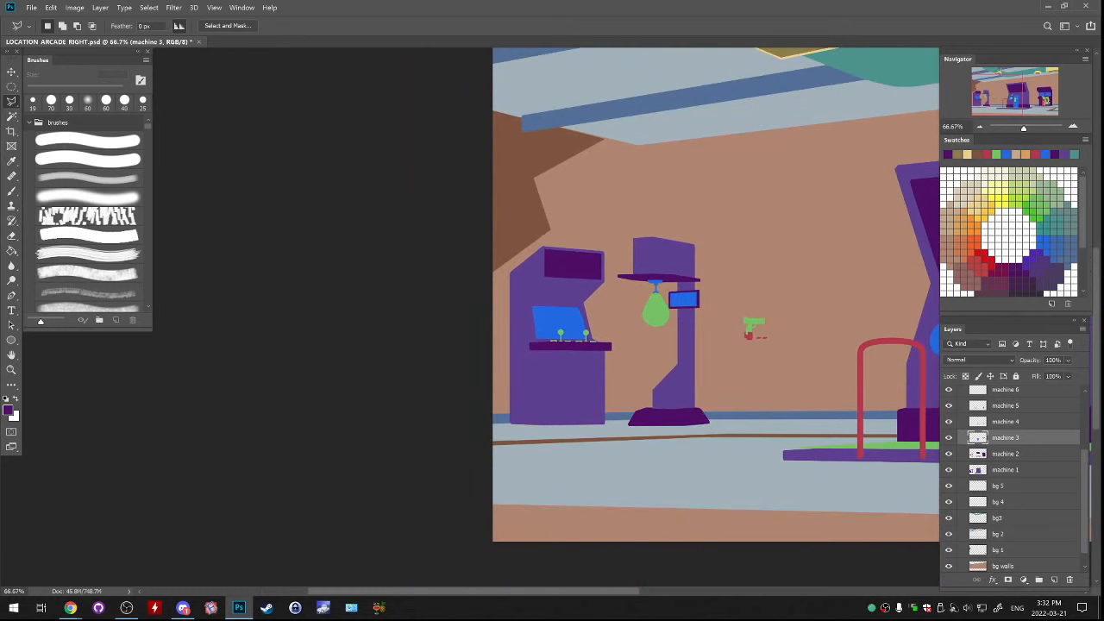
key(ctrl+minus)
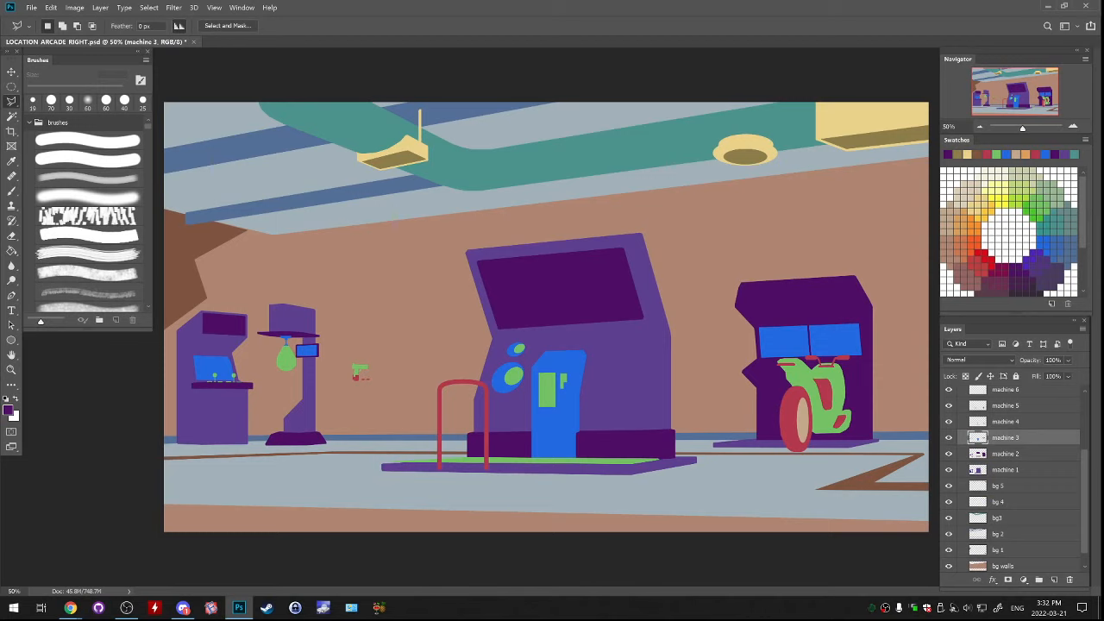
click(980, 126)
click(980, 126)
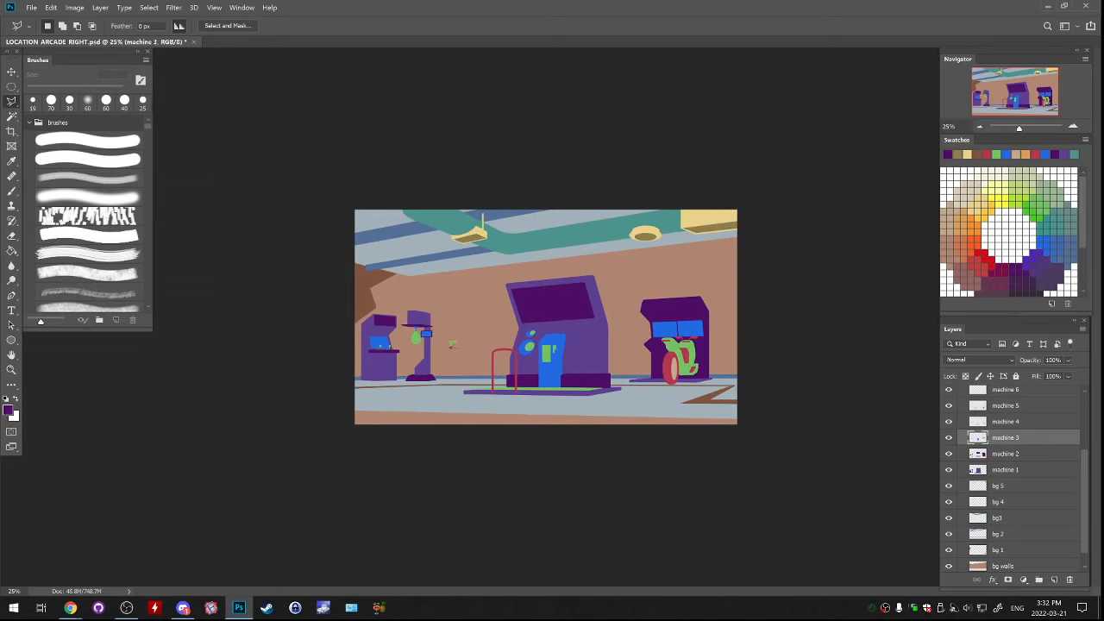
scroll(1014, 478, up, 1)
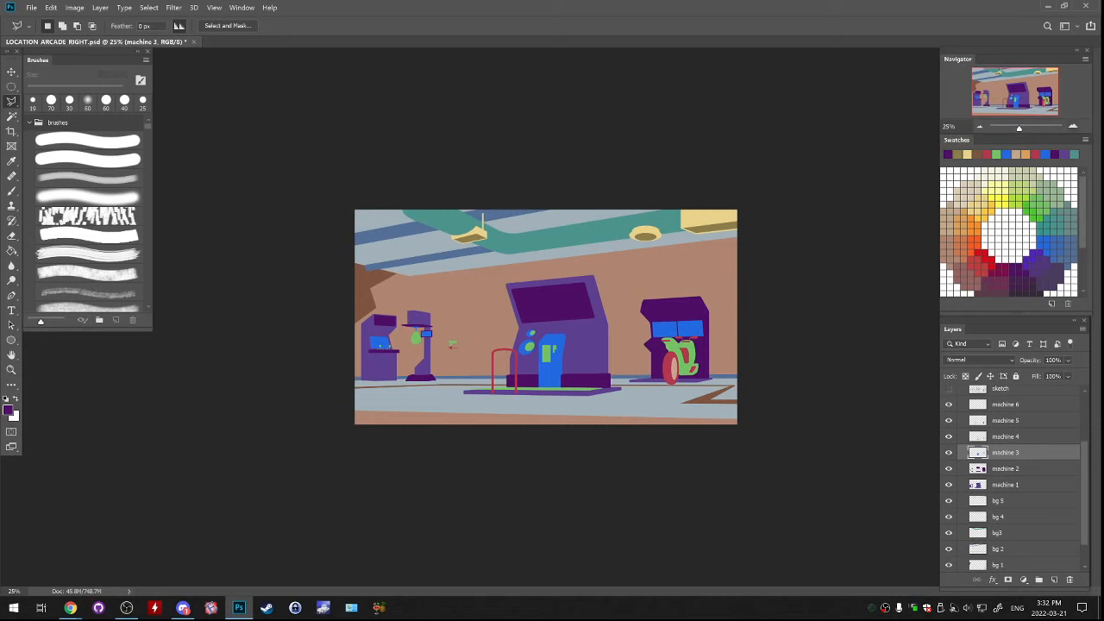
click(1072, 127)
click(1073, 126)
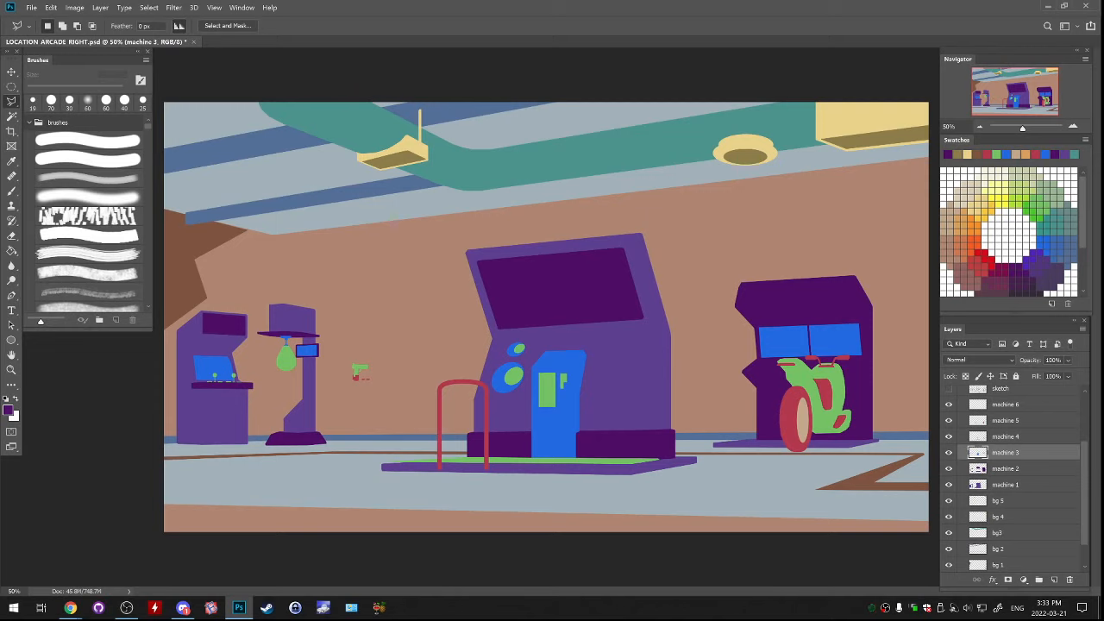
scroll(1015, 479, up, 3)
click(948, 428)
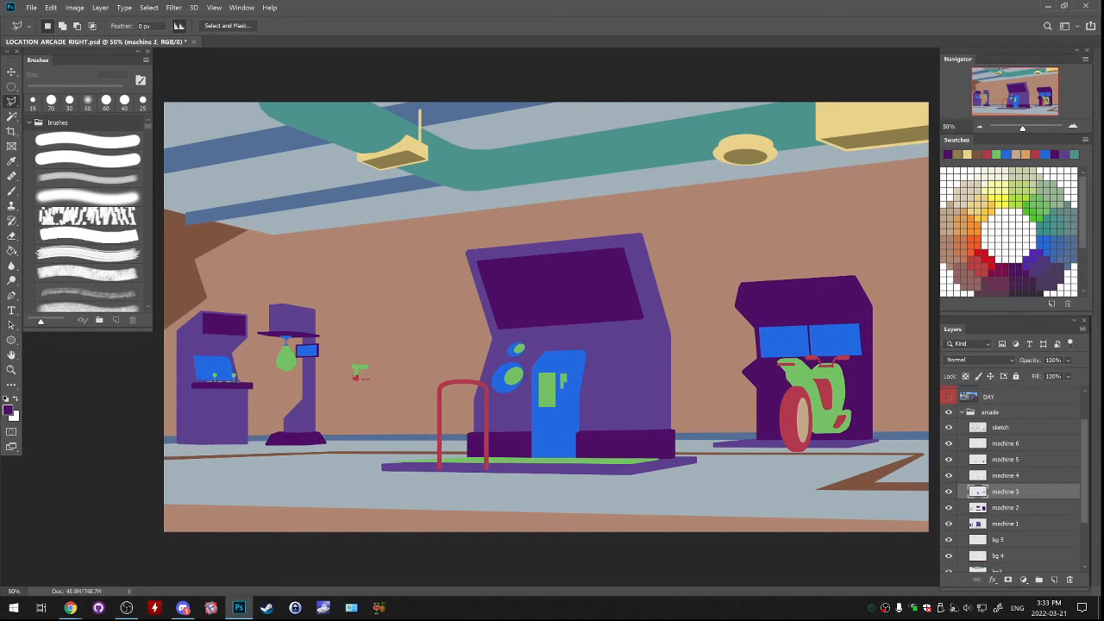
click(948, 428)
scroll(1014, 479, down, 1)
key(ctrl+minus)
key(ctrl+minus)
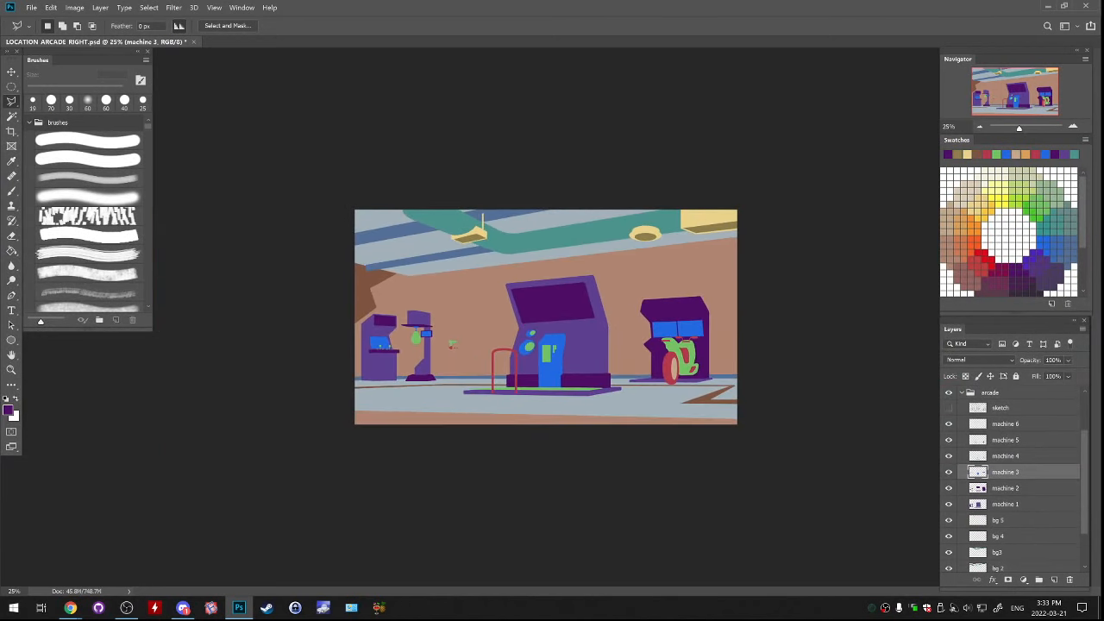
Lock the transparent pixels of the bg walls layer and choose the soft brush preset
scroll(1014, 478, down, 3)
click(949, 549)
click(949, 549)
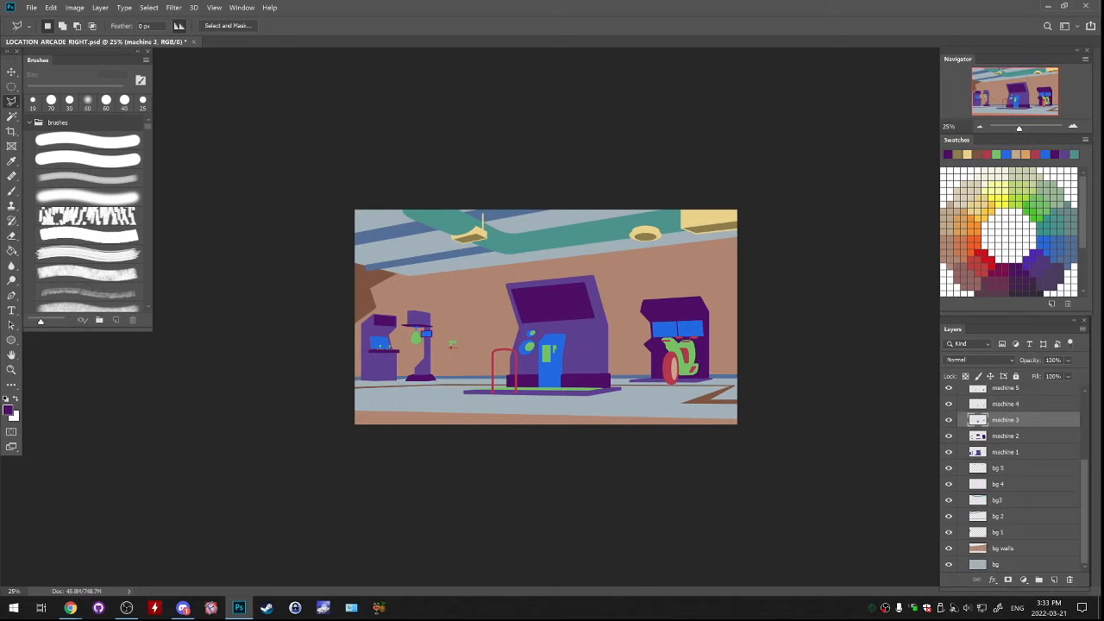
click(1011, 548)
key(slash)
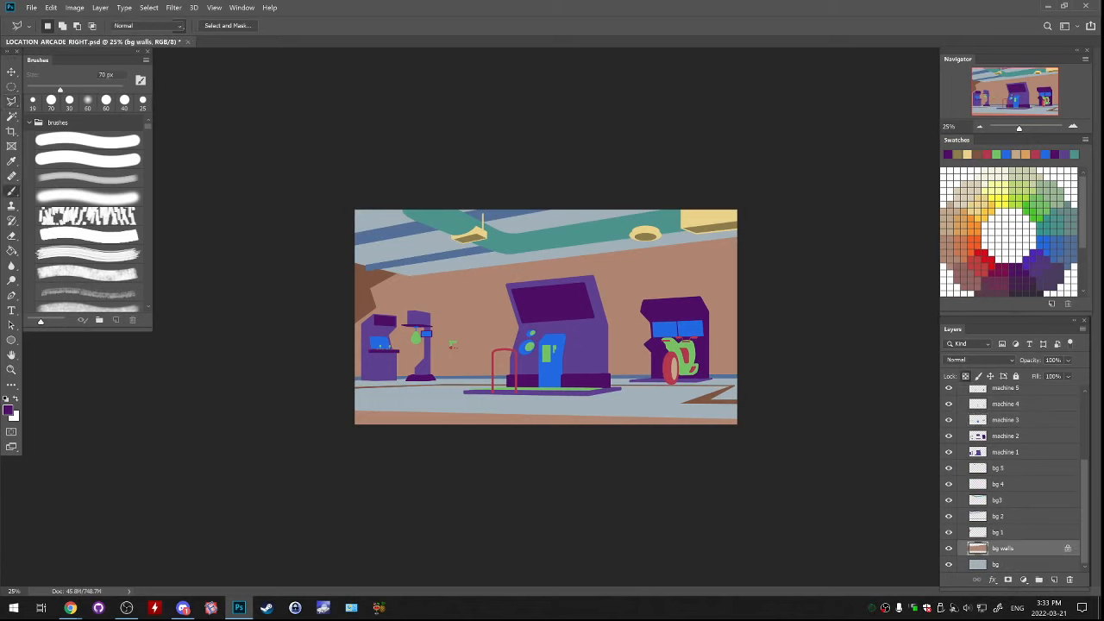
key(b)
click(86, 177)
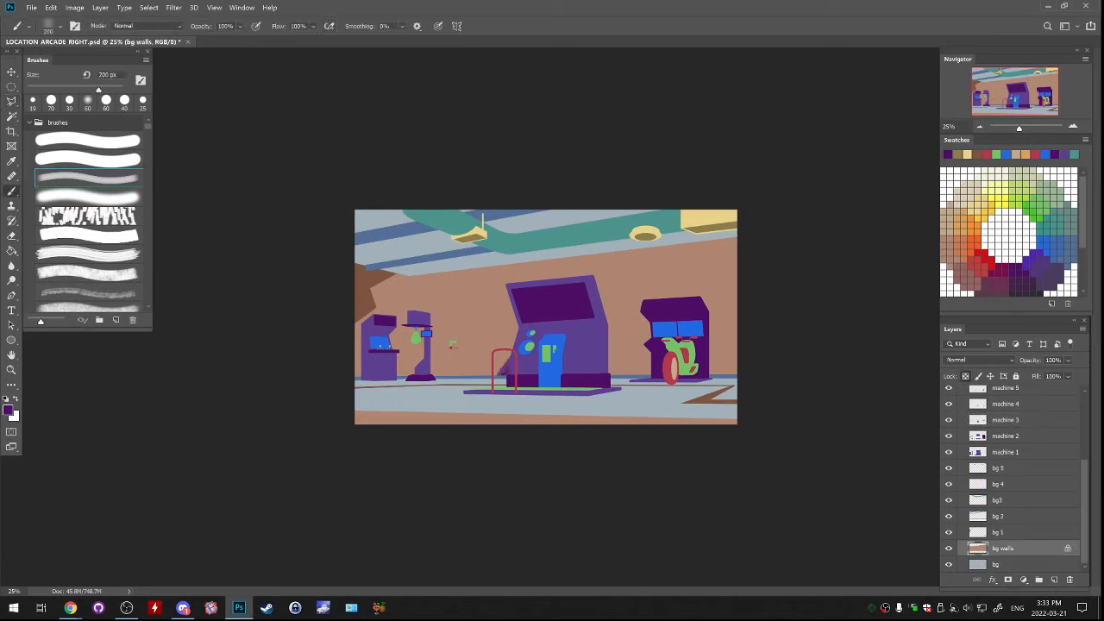
Enlarge the soft brush to 2500 px and paint the back wall black
key(d)
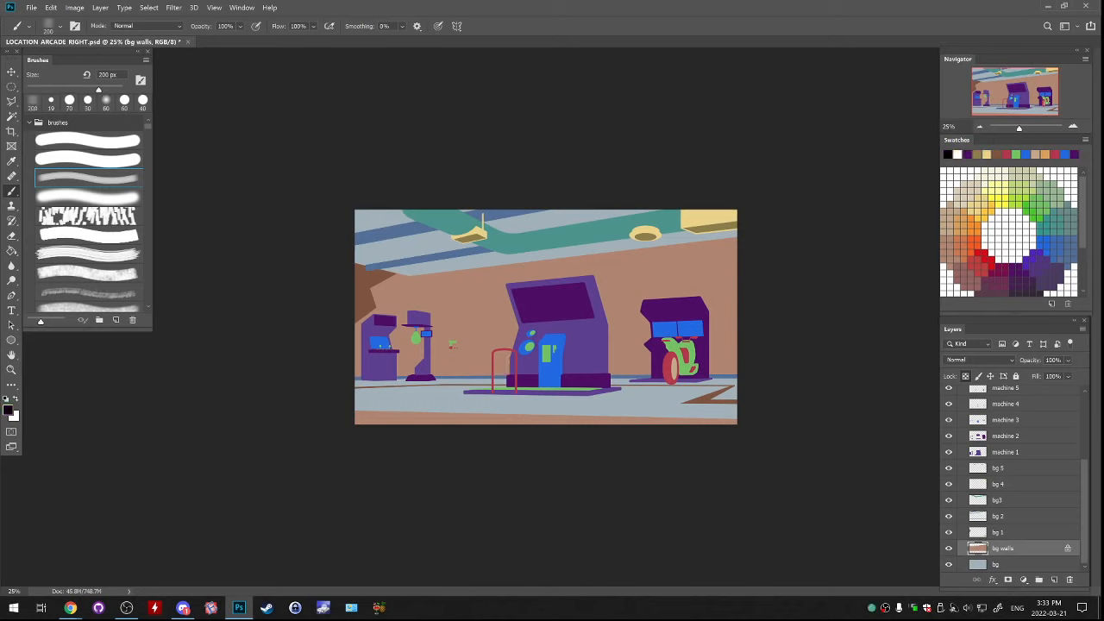
key(bracketright)
mouse_move(724, 250)
mouse_down()
mouse_move(634, 340)
mouse_move(724, 362)
mouse_move(596, 405)
mouse_move(557, 272)
mouse_move(379, 392)
mouse_move(517, 397)
mouse_up()
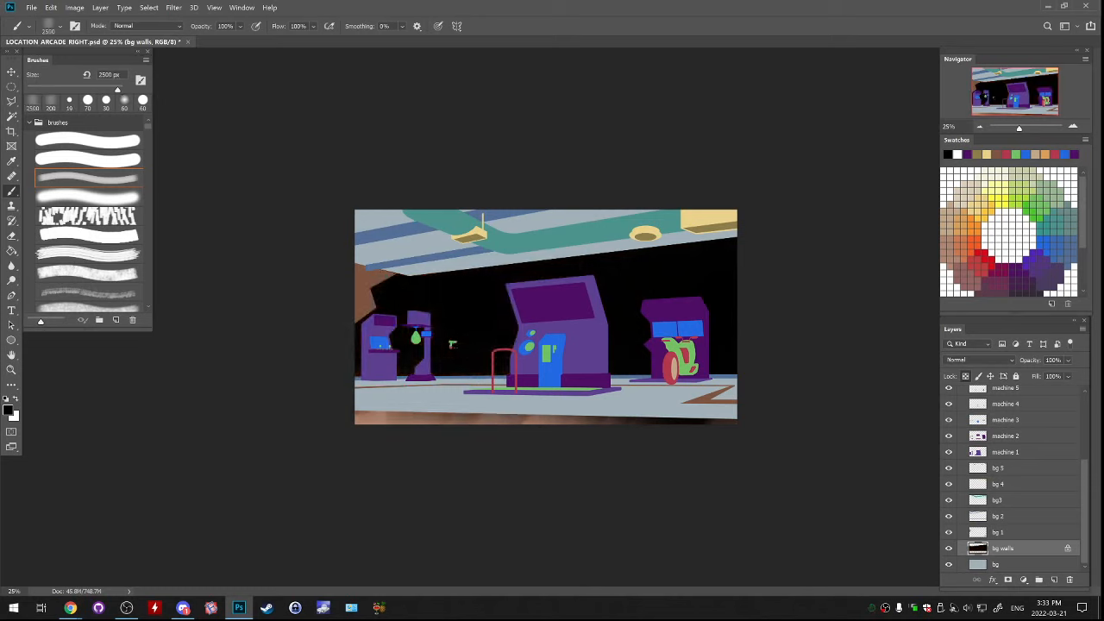
Set the foreground colour to a dark blue-grey (#1c1e2a) and paint it over the back wall
click(8, 409)
drag(846, 248, 846, 241)
drag(721, 281, 738, 297)
key(Return)
mouse_move(483, 293)
mouse_down()
mouse_move(379, 328)
mouse_move(690, 311)
mouse_move(725, 337)
mouse_up()
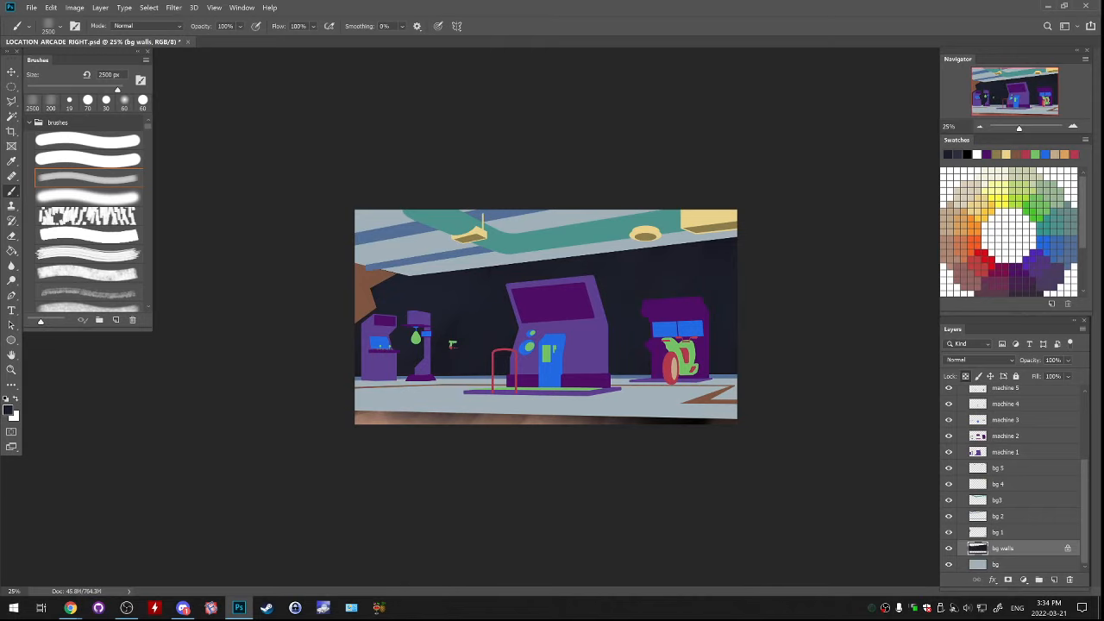
On the bg layer, set the foreground colour to deep indigo (#231d5a) and paint the floor with the soft brush
key(alt+bracketleft)
click(8, 410)
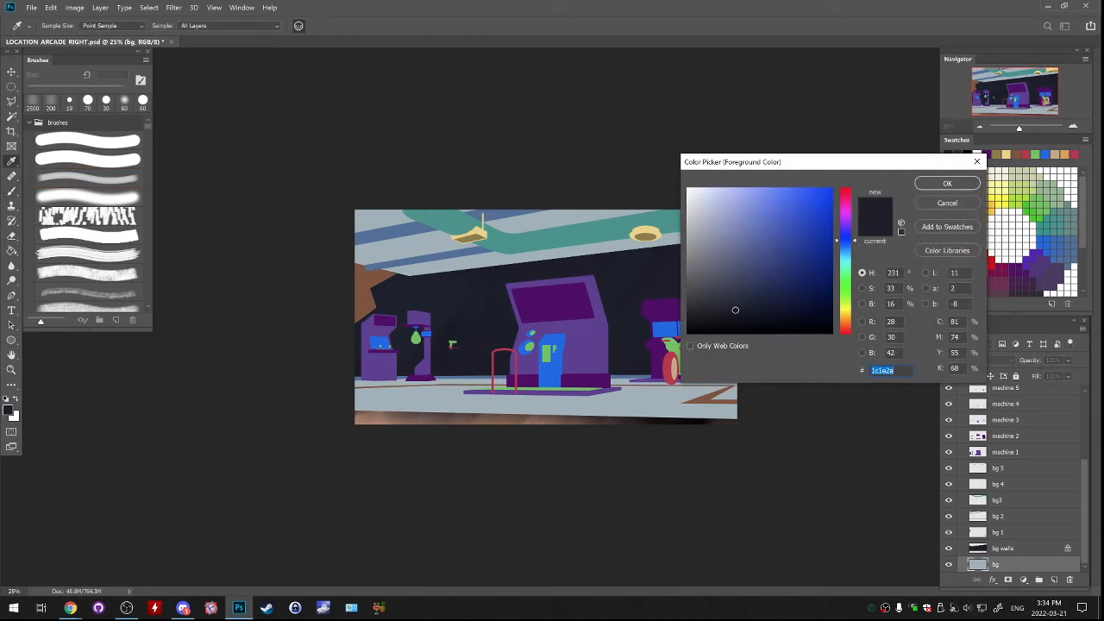
click(805, 252)
click(845, 235)
drag(845, 235, 846, 228)
click(786, 283)
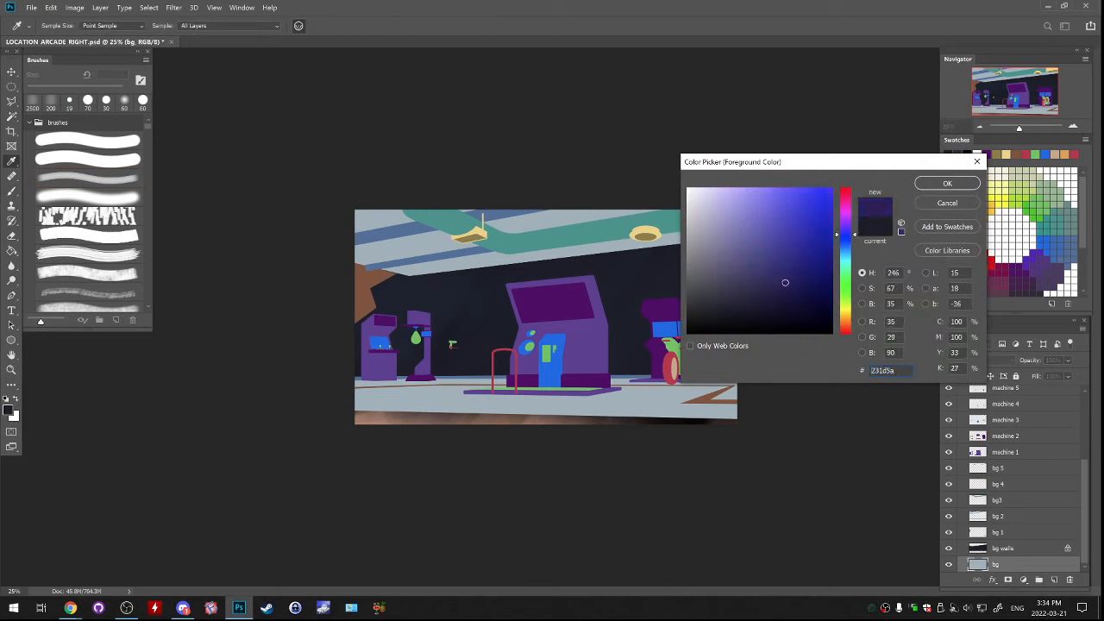
click(947, 182)
key(b)
mouse_move(379, 402)
mouse_down()
mouse_move(698, 403)
mouse_move(630, 402)
mouse_up()
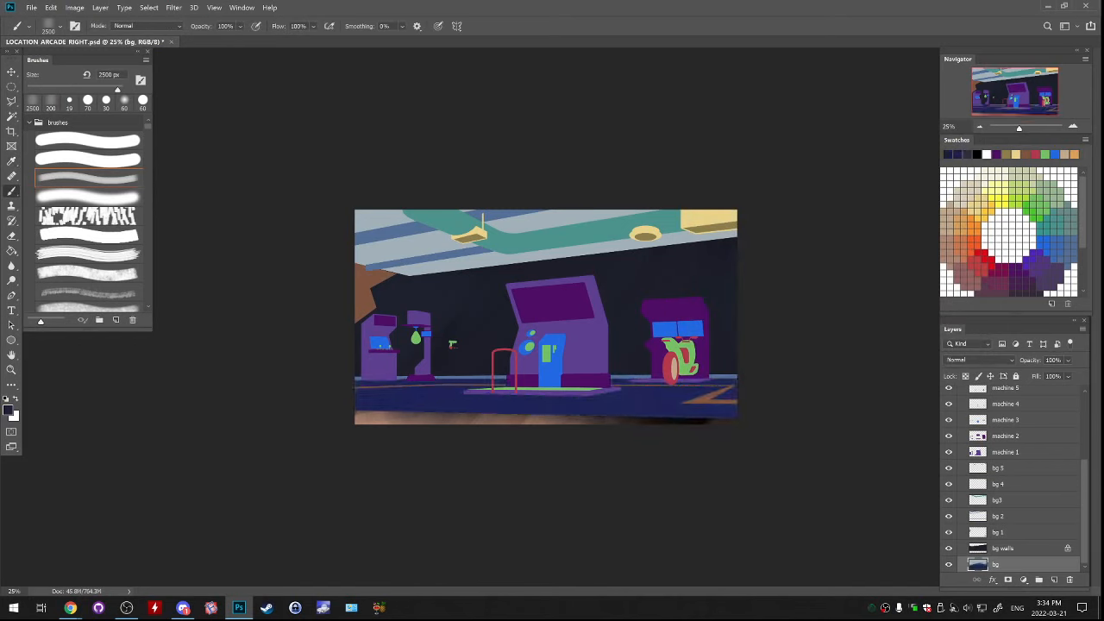
Touch up the floor on the bg layer, set the colour to a darker navy (#0c0e30), and shade the floor
key(alt+bracketright)
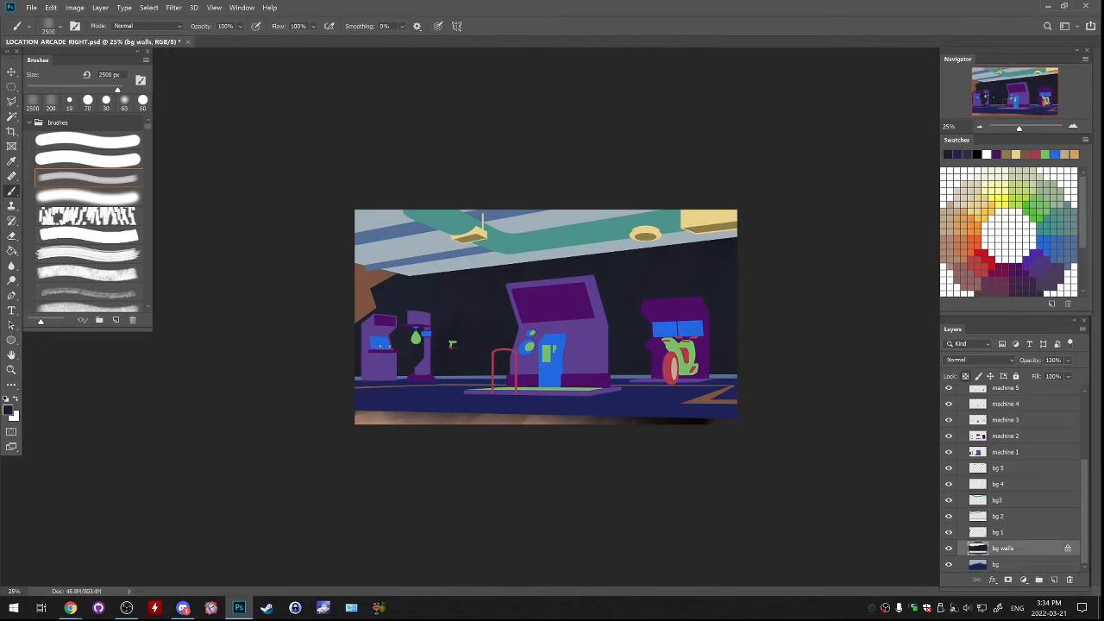
key(alt+bracketleft)
alt+click(556, 403)
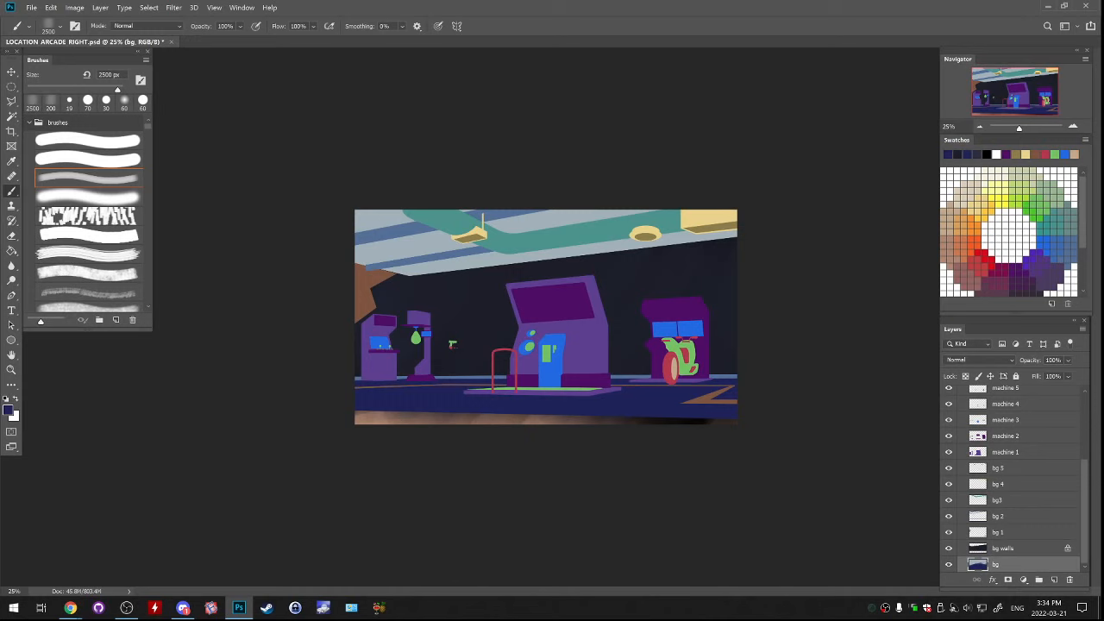
click(8, 410)
click(795, 306)
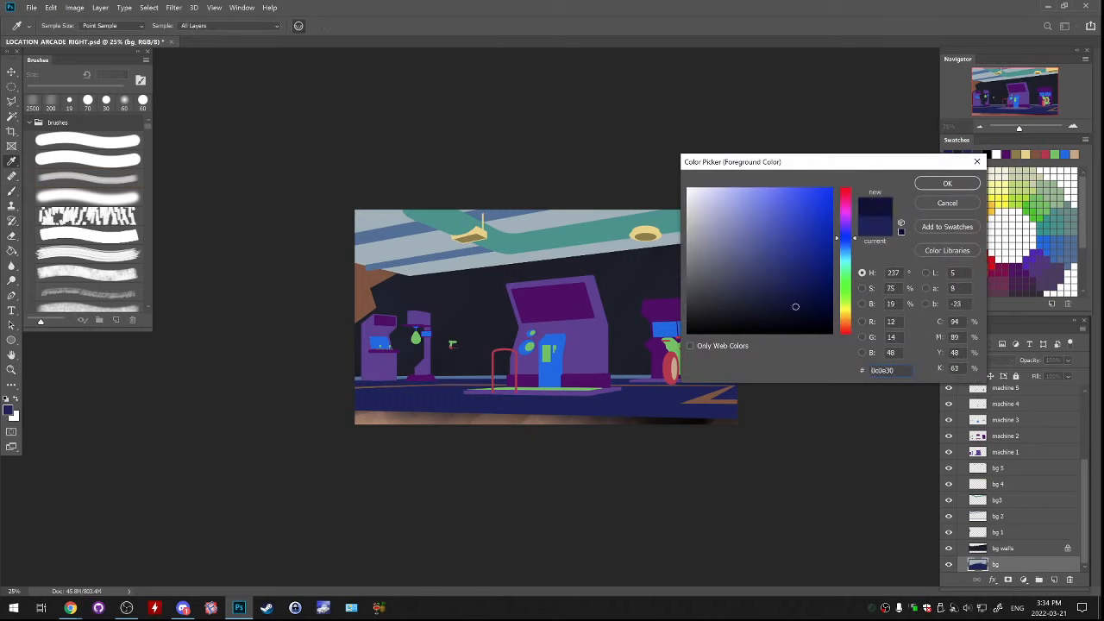
key(Return)
key(b)
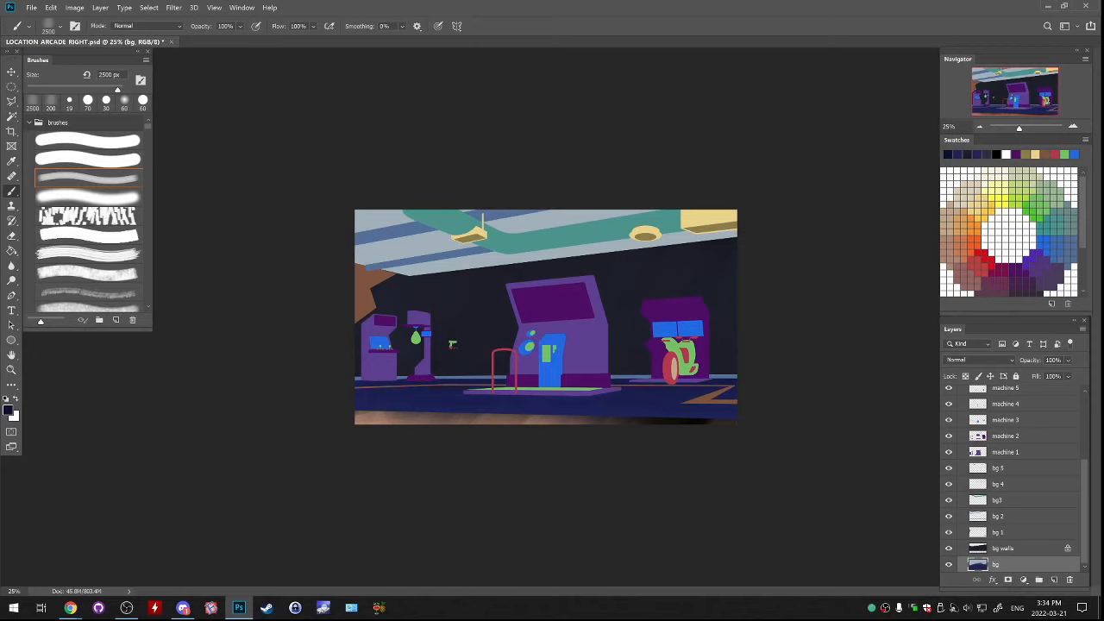
Check the bg and bg walls layers' visibility, and repaint the foreground strip below the floor on bg walls with its tan colour
click(948, 564)
click(949, 564)
click(948, 549)
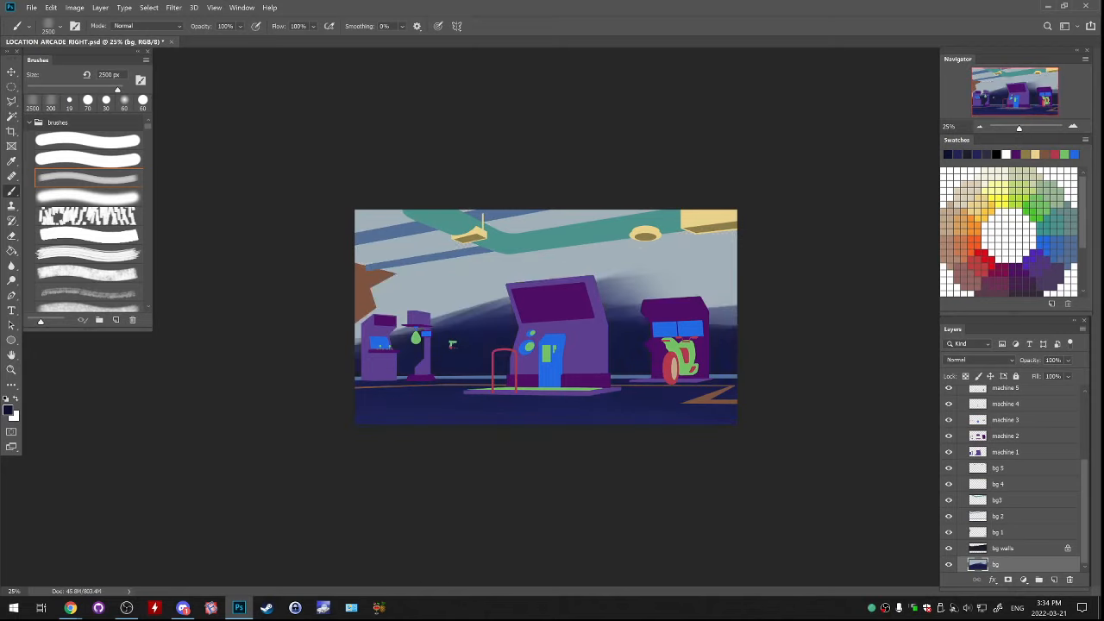
click(948, 549)
click(1003, 549)
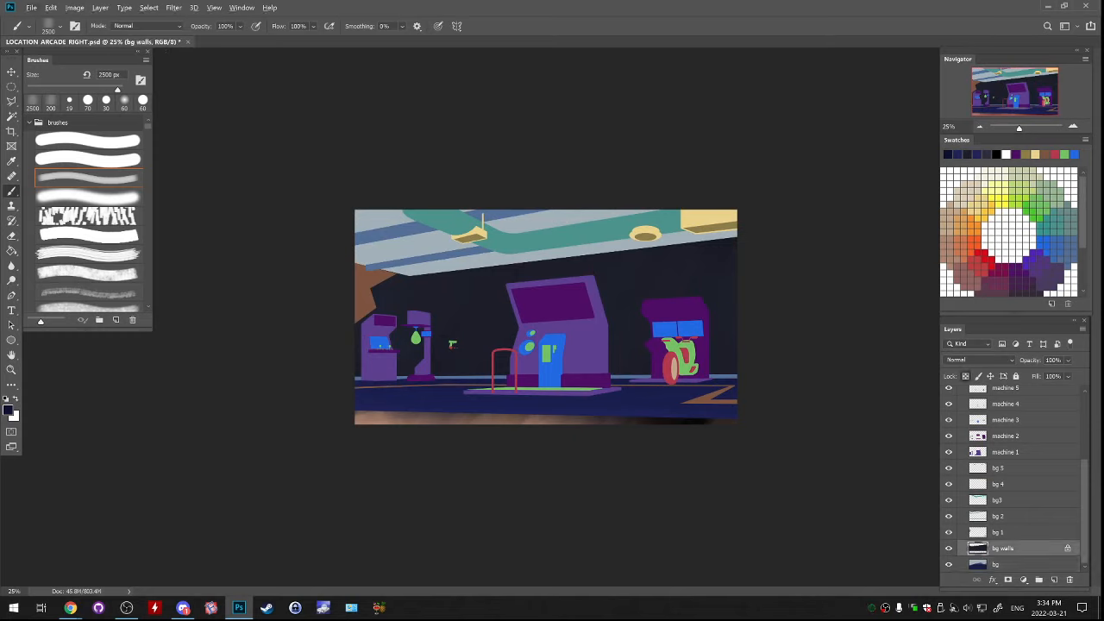
alt+click(379, 418)
drag(379, 419, 729, 423)
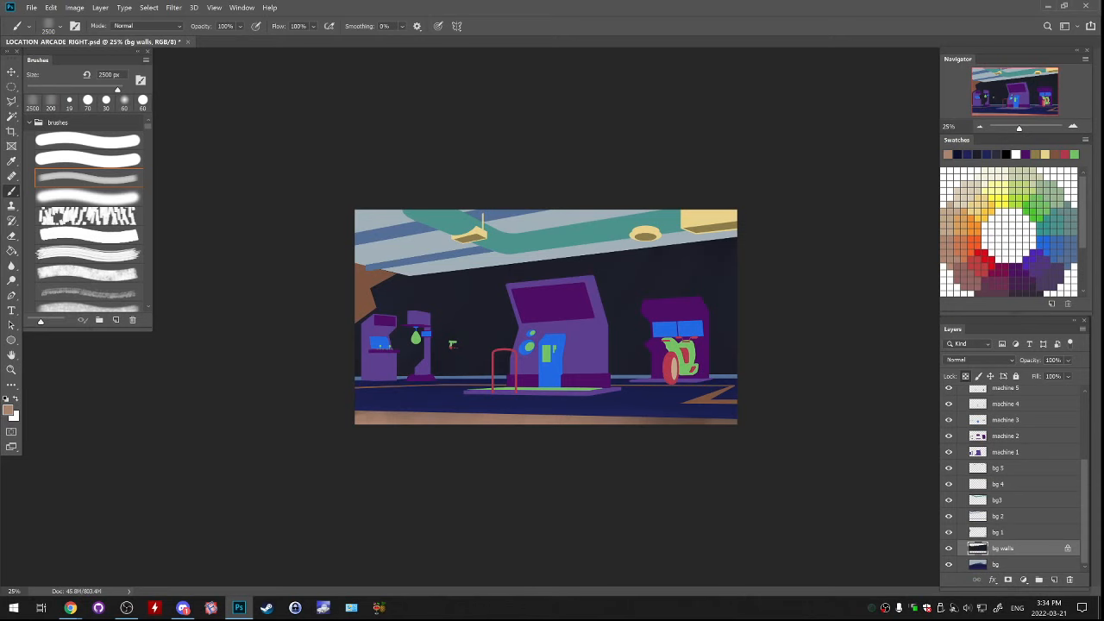
Open the recent file LOCATION_ARCADE_LOBBY.psd
click(31, 7)
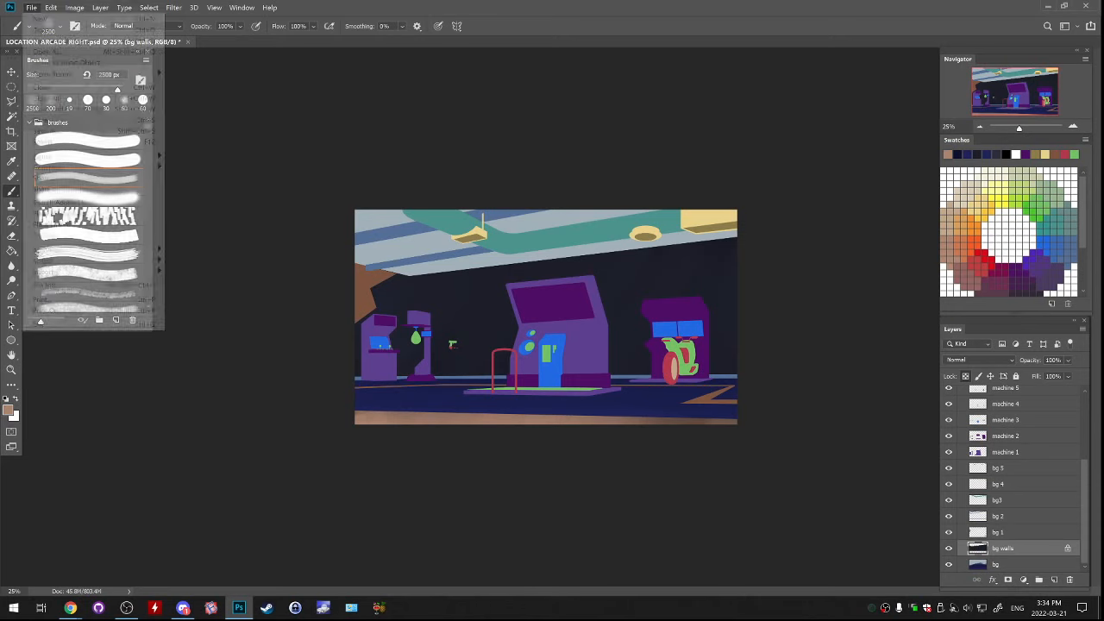
mouse_move(86, 74)
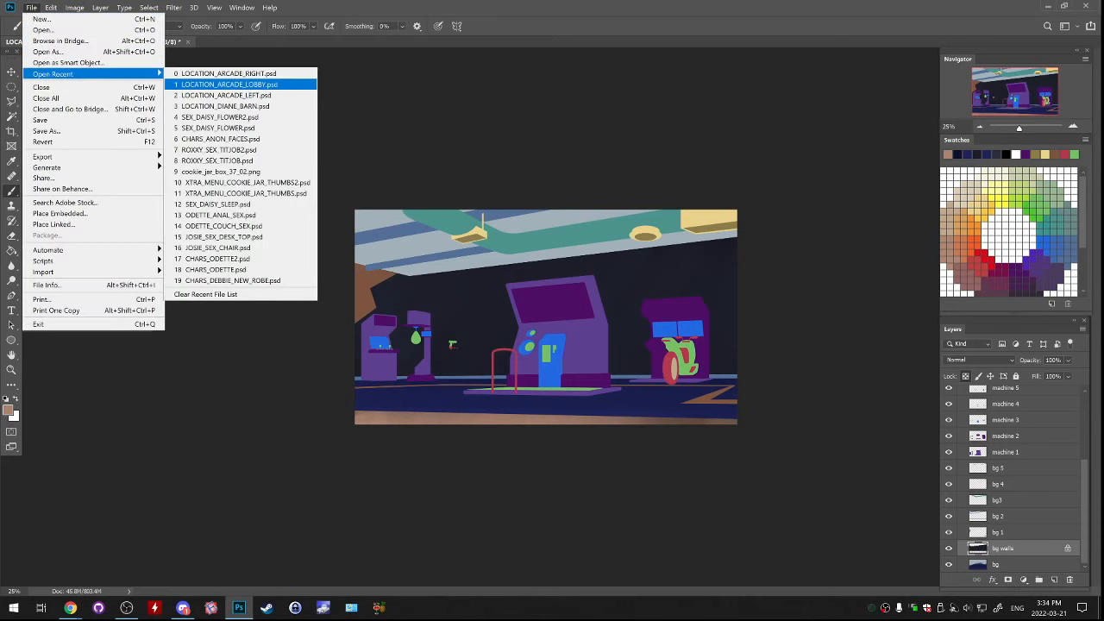
click(228, 84)
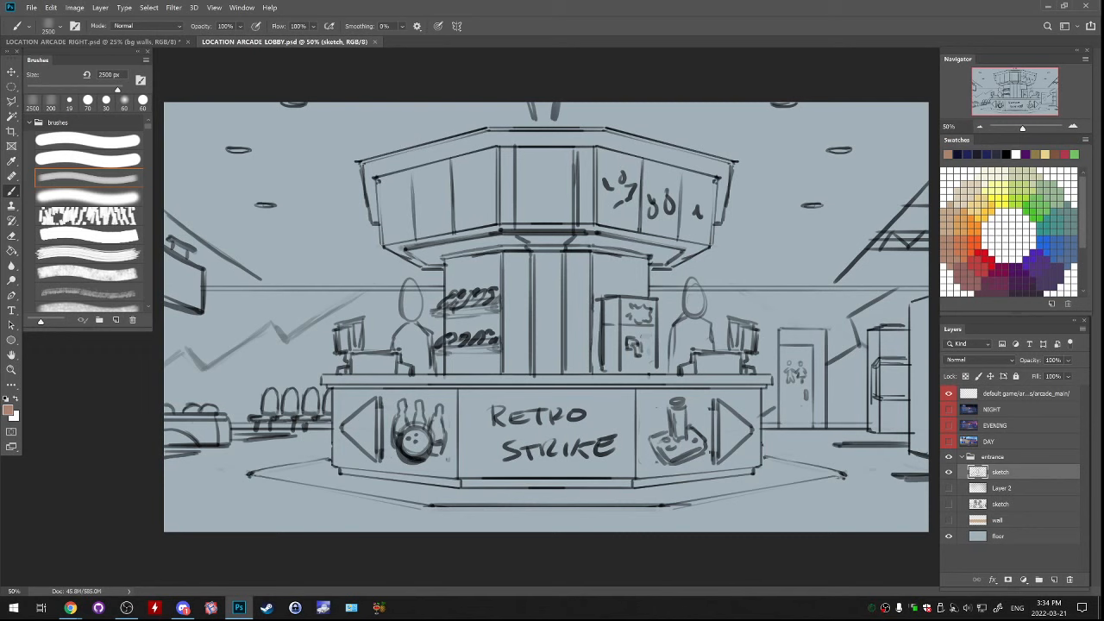
Open the recent file LOCATION_ARCADE_LEFT.psd, compare it with the lobby sketch, and return to LOCATION_ARCADE_RIGHT.psd
click(31, 6)
mouse_move(53, 74)
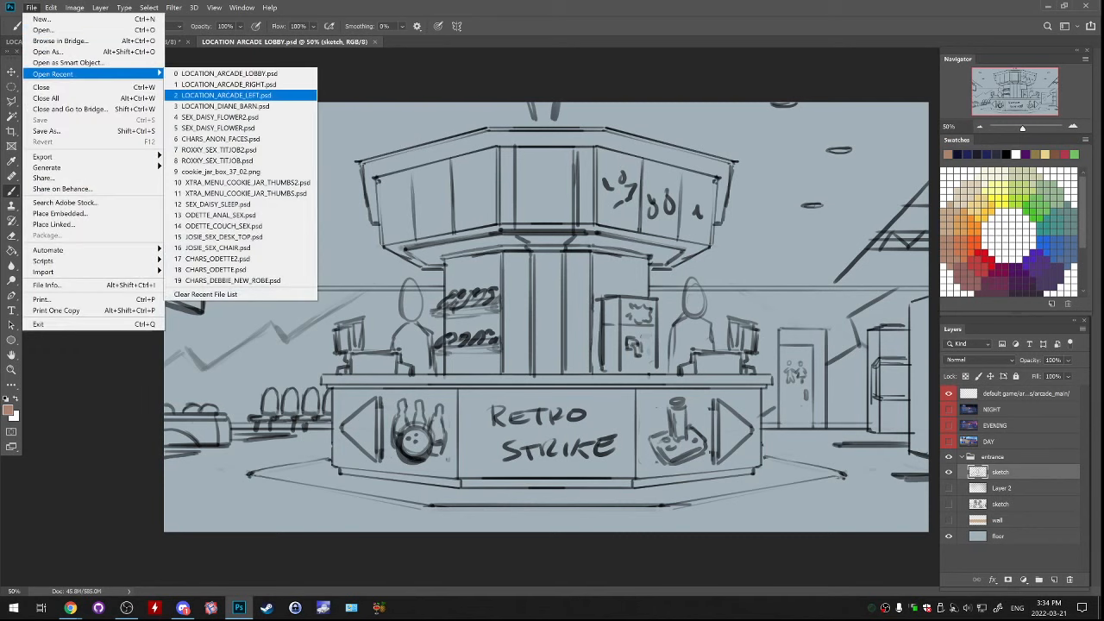
click(226, 95)
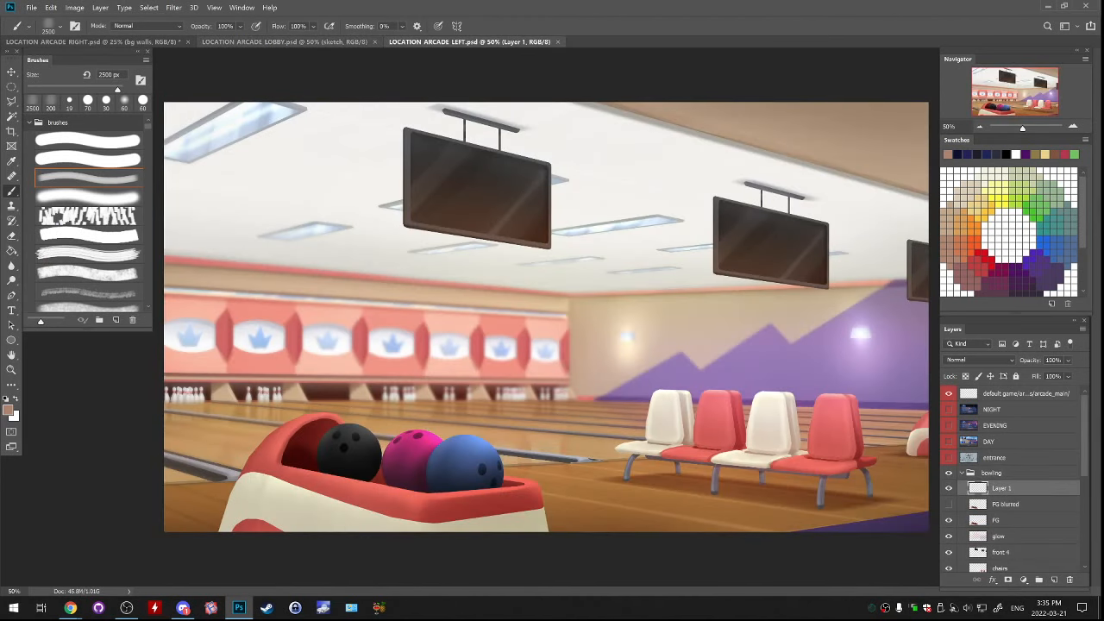
click(285, 41)
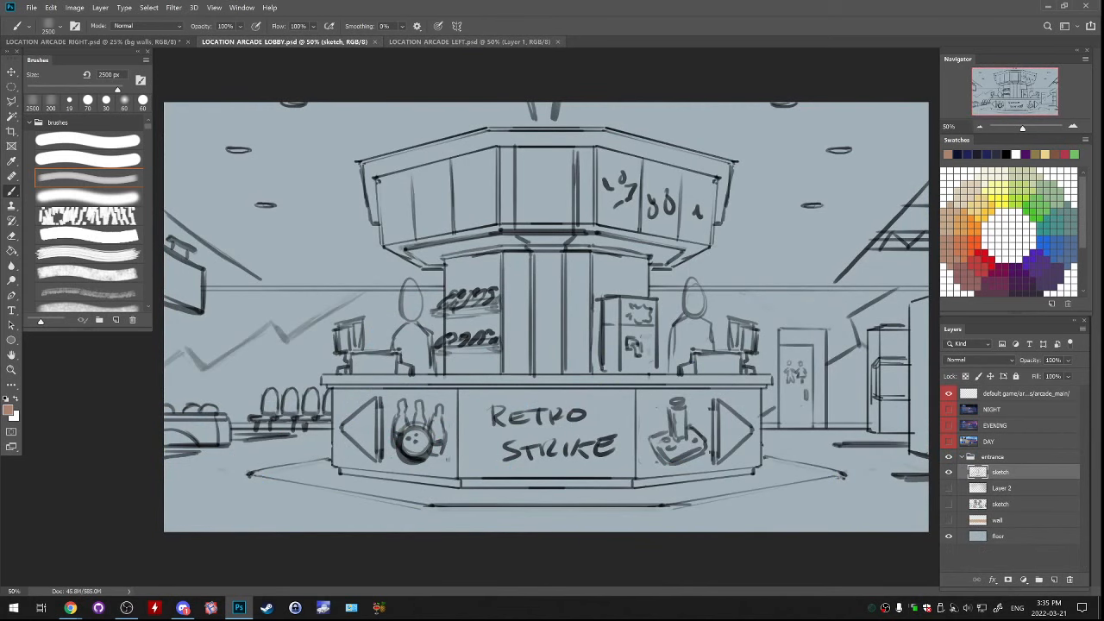
click(470, 41)
click(284, 42)
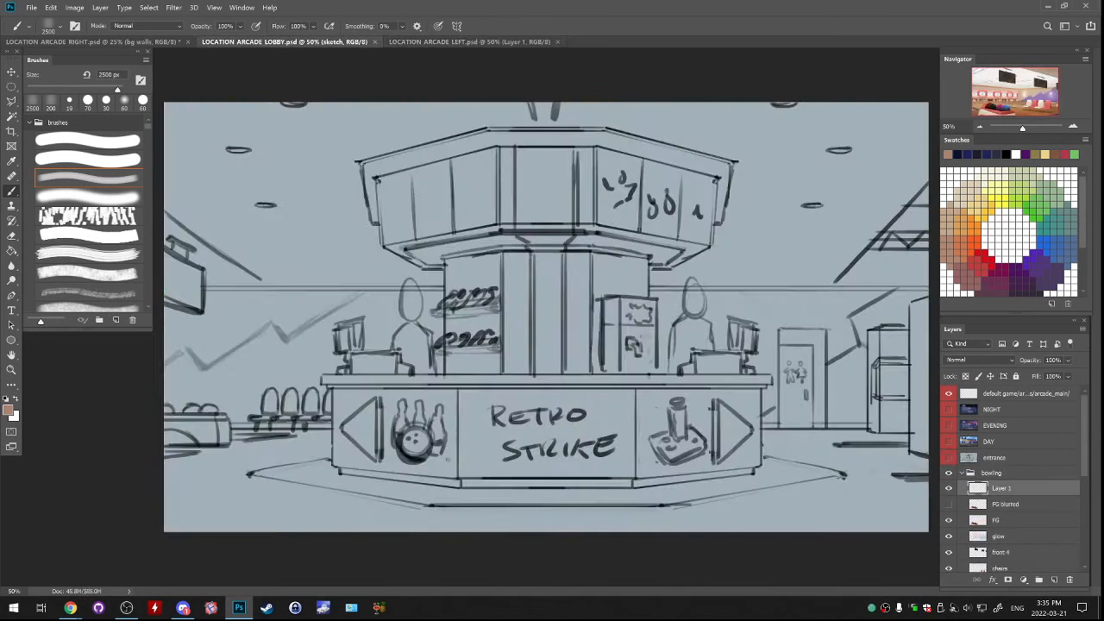
click(93, 41)
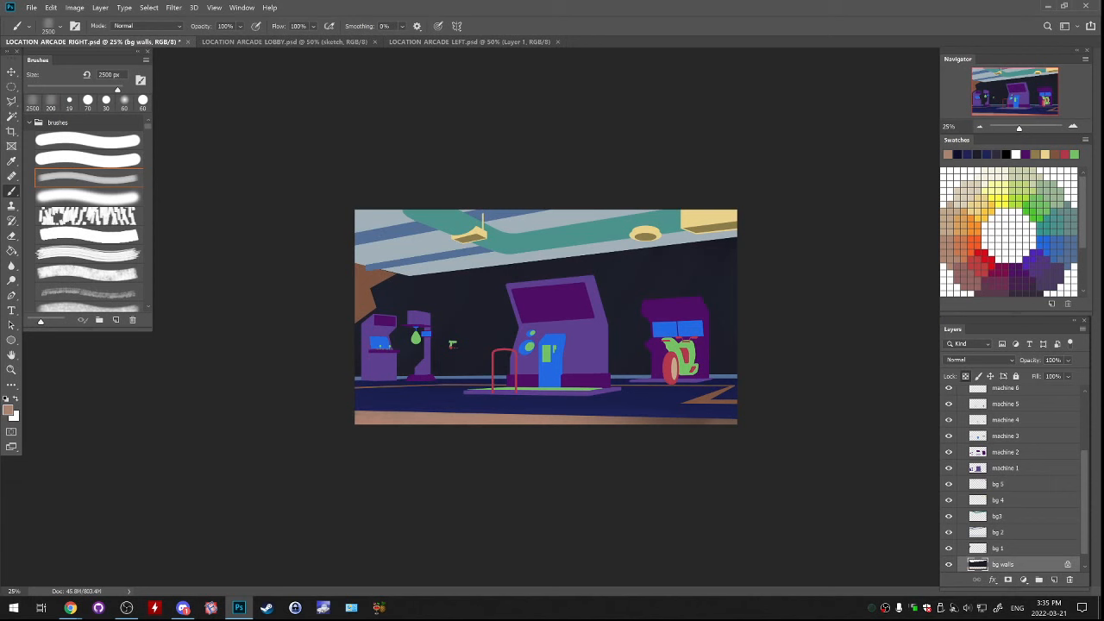
Sample the dark purple floor corner in LOCATION_ARCADE_LEFT.psd and paint LOCATION_ARCADE_RIGHT.psd's foreground floor strip on bg walls with a 1700 px brush
click(470, 42)
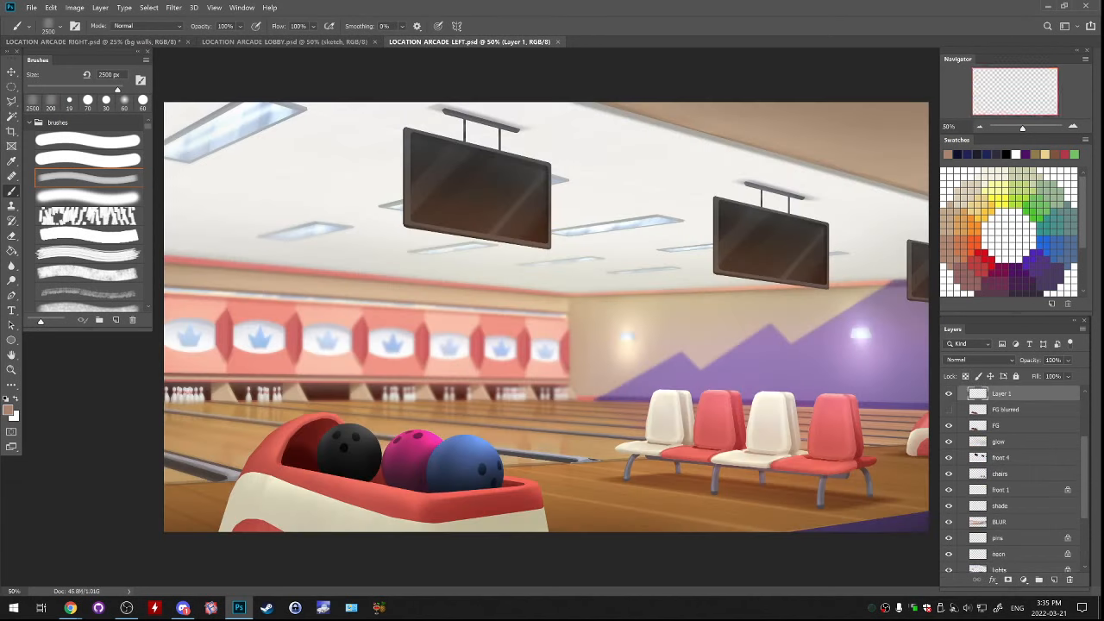
alt+click(897, 523)
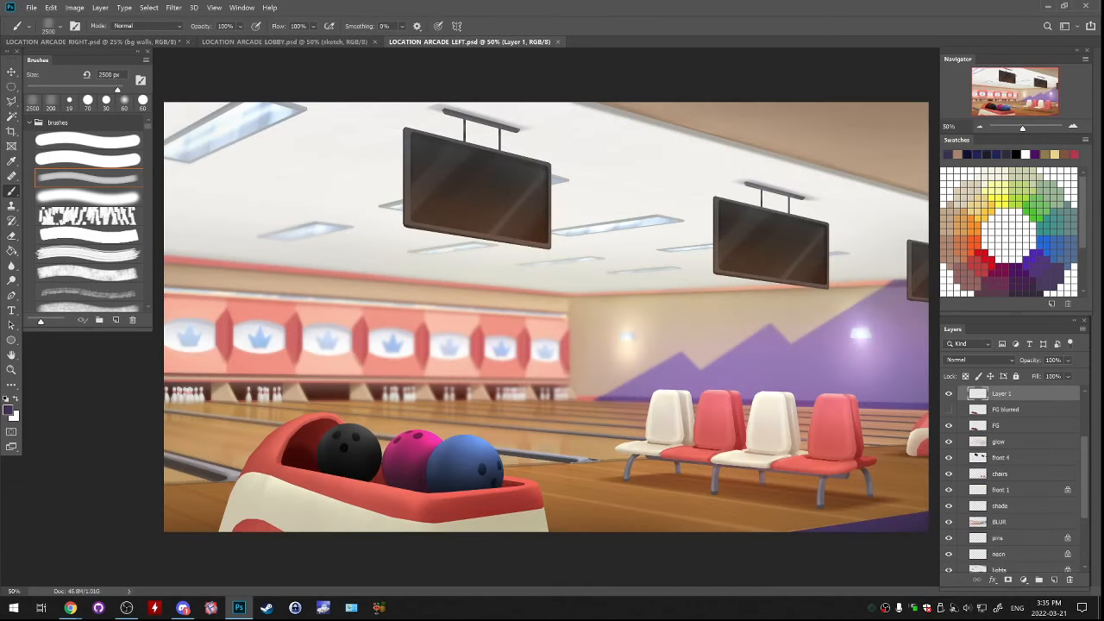
click(93, 42)
drag(371, 509, 690, 509)
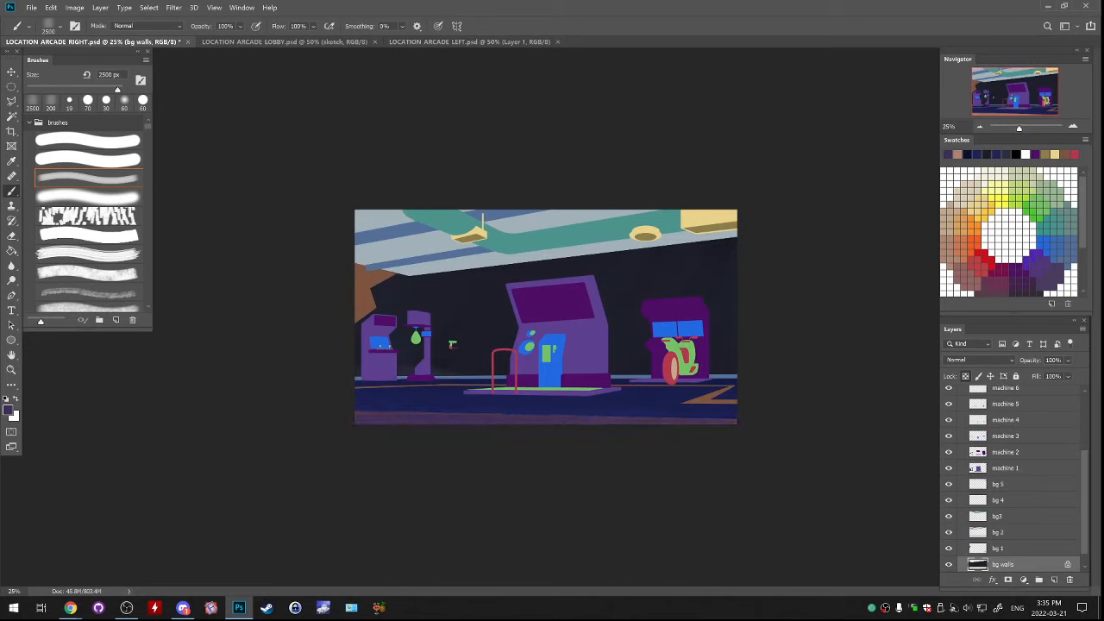
key(ctrl+z)
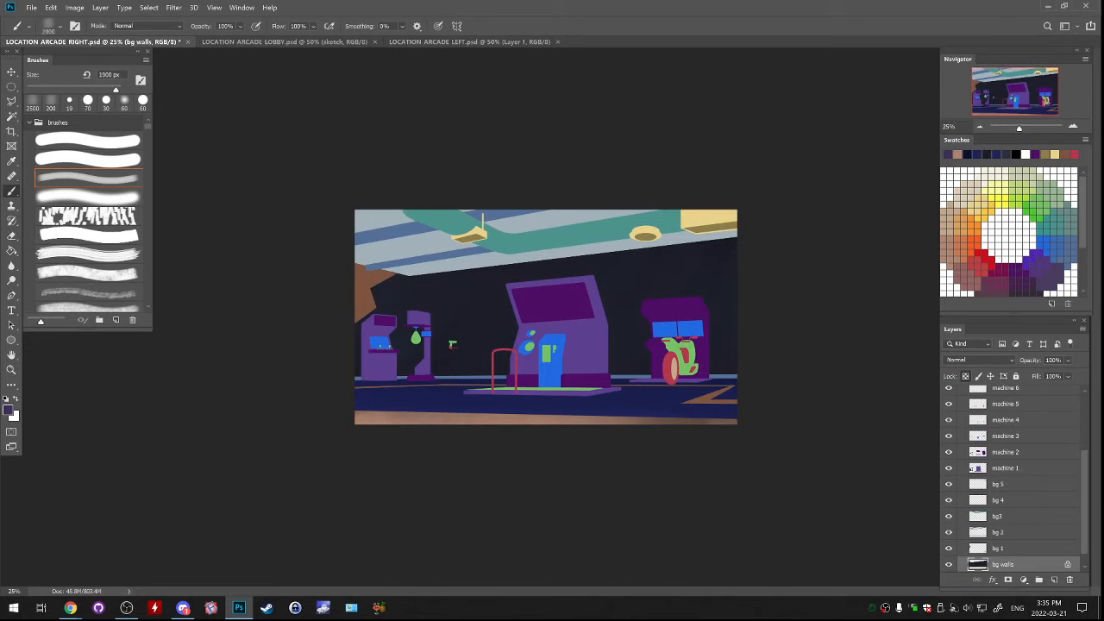
key(bracketleft)
key(bracketleft)
drag(367, 505, 724, 504)
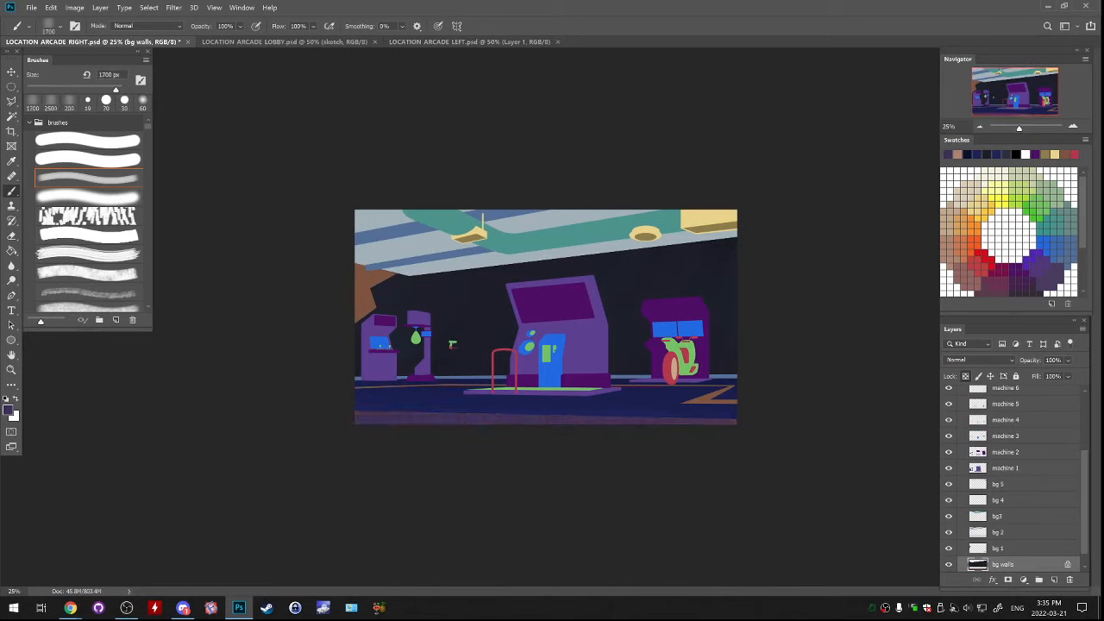
Toggle bg 1 to identify its shapes, select that layer, and set the foreground colour to a bright sky blue
scroll(951, 534, down, 1)
click(949, 533)
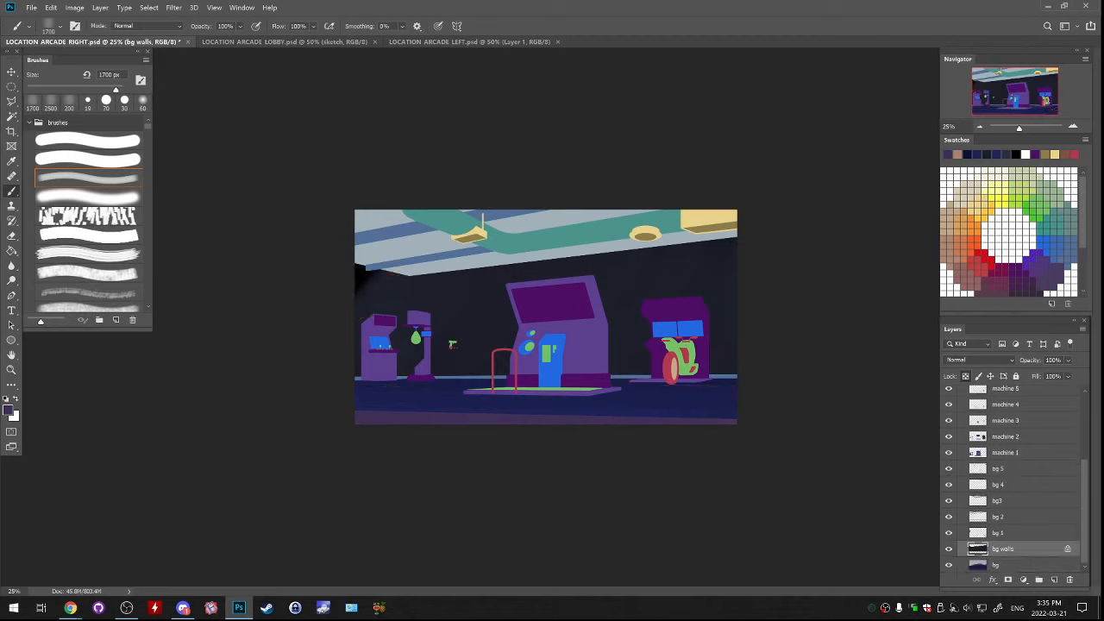
click(949, 533)
click(948, 533)
click(949, 533)
click(1001, 533)
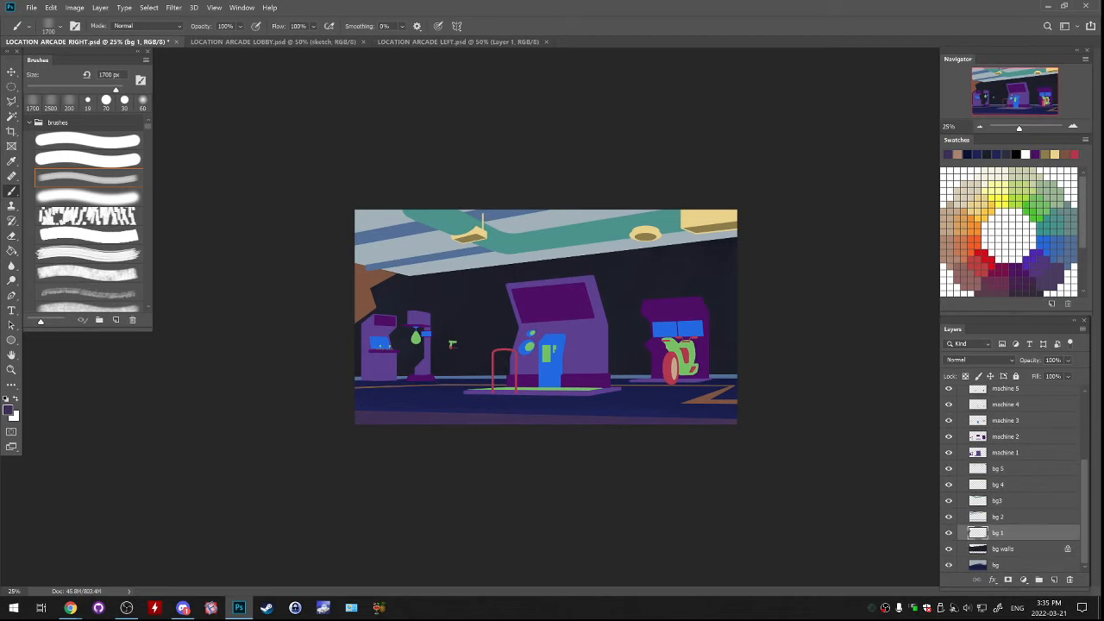
click(8, 409)
click(845, 251)
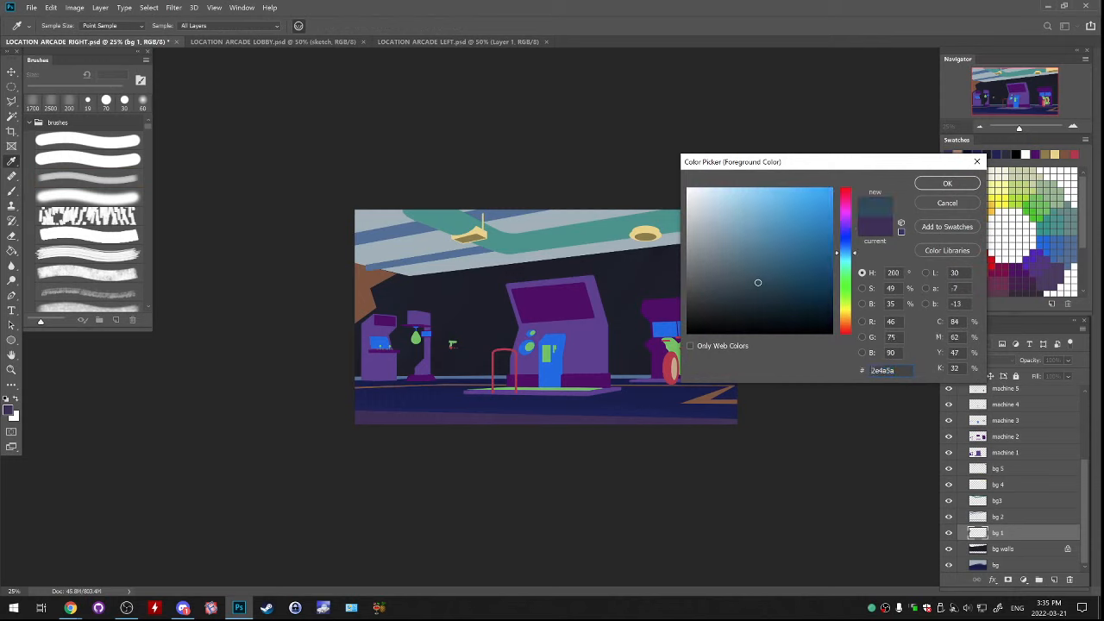
drag(770, 191, 762, 188)
click(947, 183)
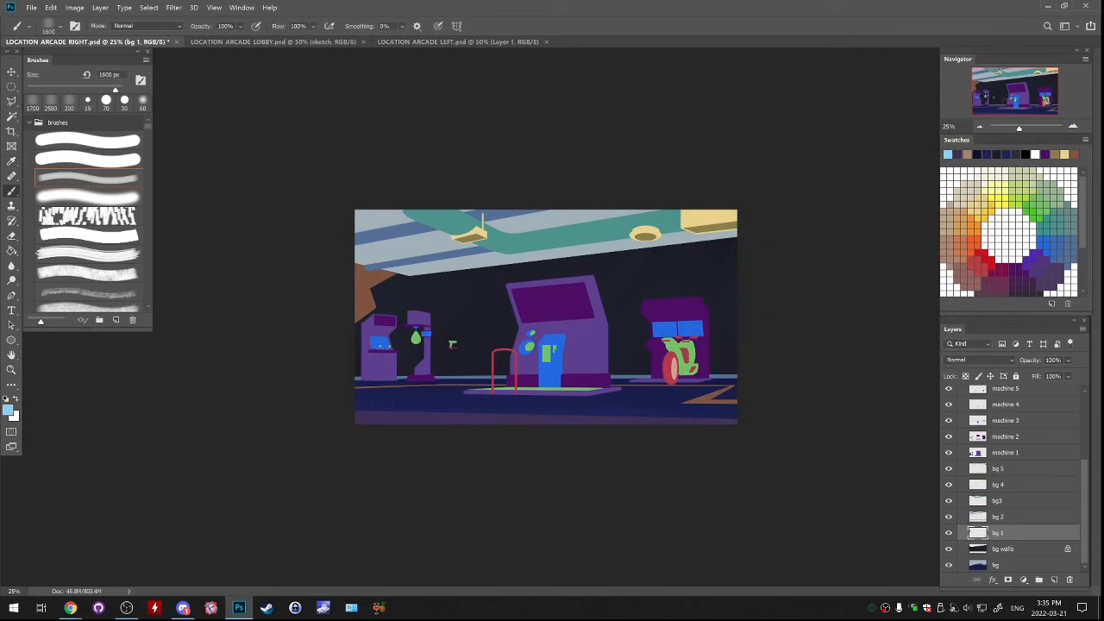
Reduce the brush to 600 px, undo the test stroke, and lock the transparent pixels of bg 1
key(bracketleft)
key(bracketleft)
key(bracketleft)
drag(344, 393, 396, 393)
key(ctrl+z)
key(slash)
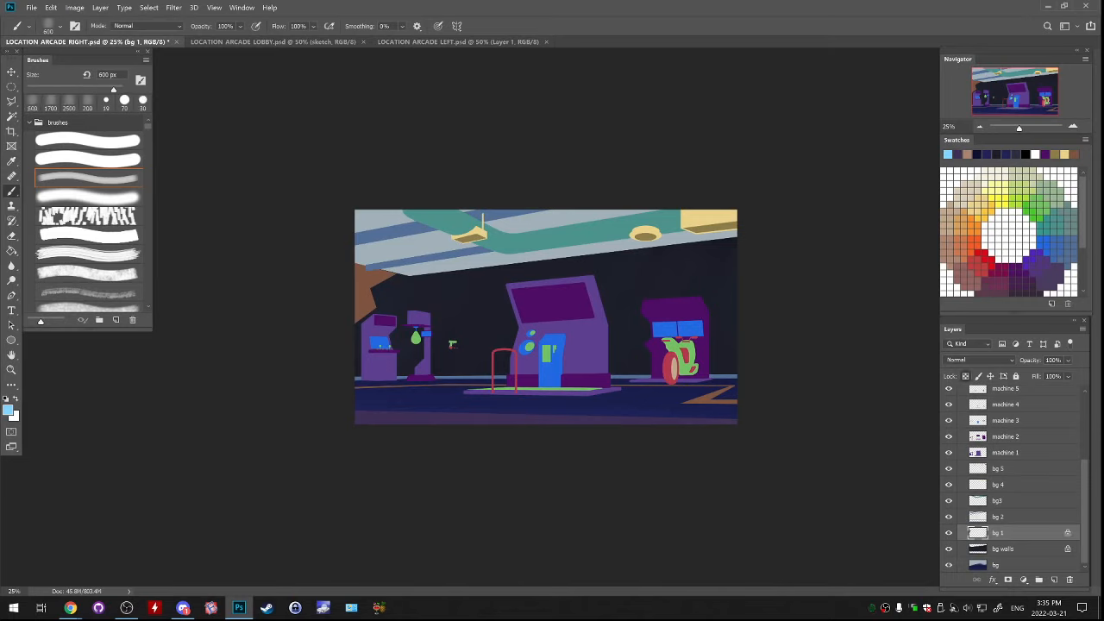
With a 250 px brush on bg 1, paint the floor lines sky blue and the far-left wall shape the machines' purple
key(bracketleft)
key(bracketleft)
key(bracketleft)
key(bracketleft)
mouse_move(687, 402)
mouse_down()
mouse_move(733, 401)
mouse_move(730, 388)
mouse_up()
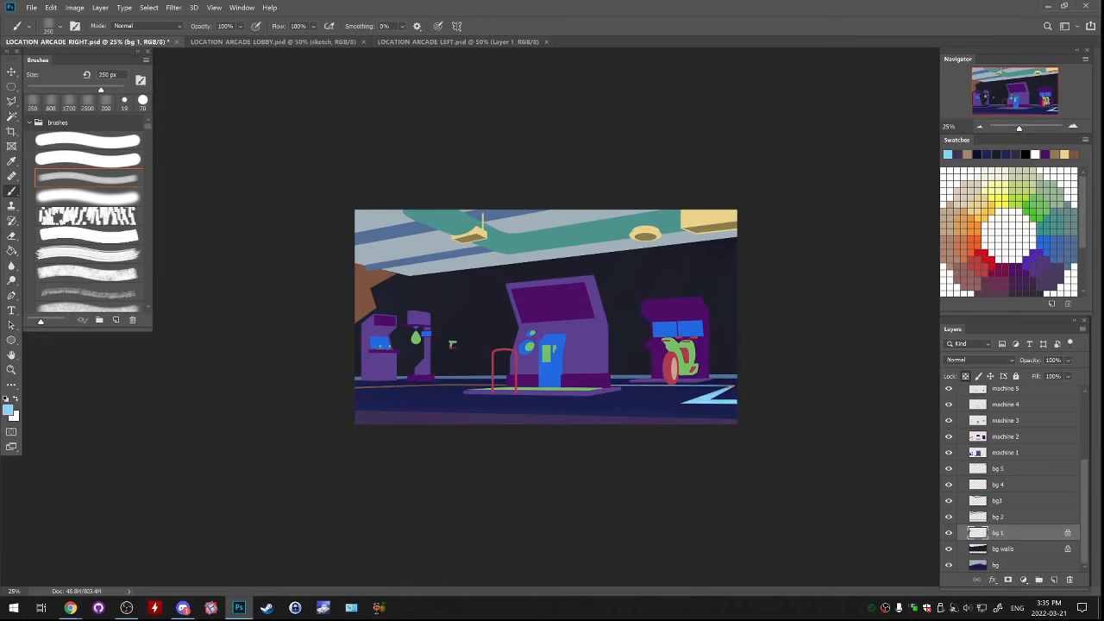
drag(355, 386, 435, 386)
alt+click(379, 364)
mouse_move(371, 271)
mouse_down()
mouse_move(358, 284)
mouse_move(363, 319)
mouse_up()
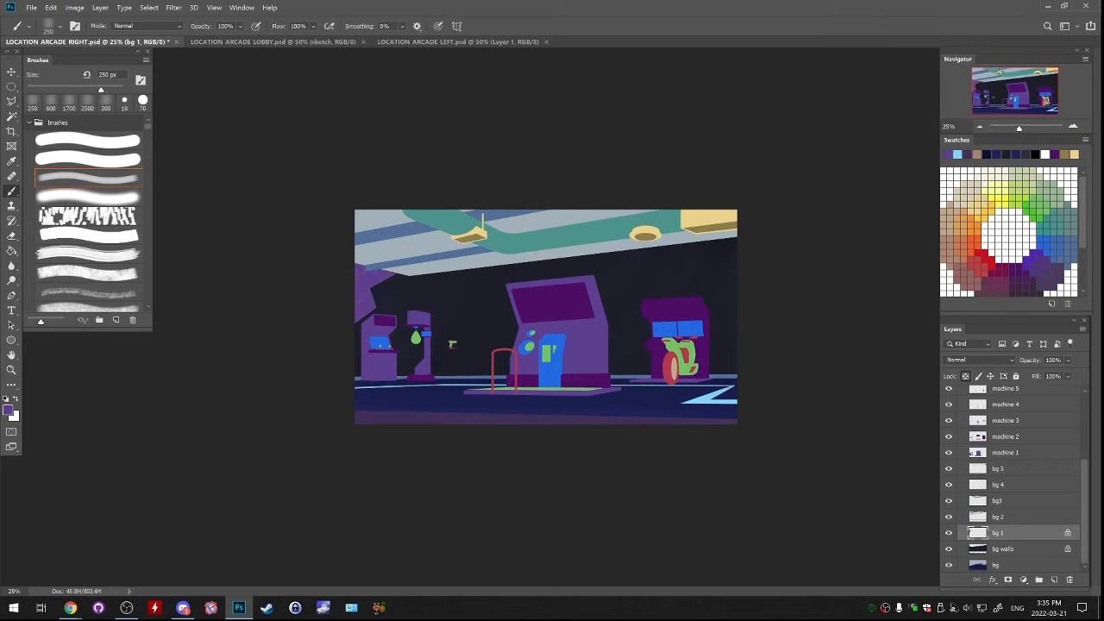
Toggle bg 2 to identify its shapes, select that layer, and set the foreground colour to black
click(949, 516)
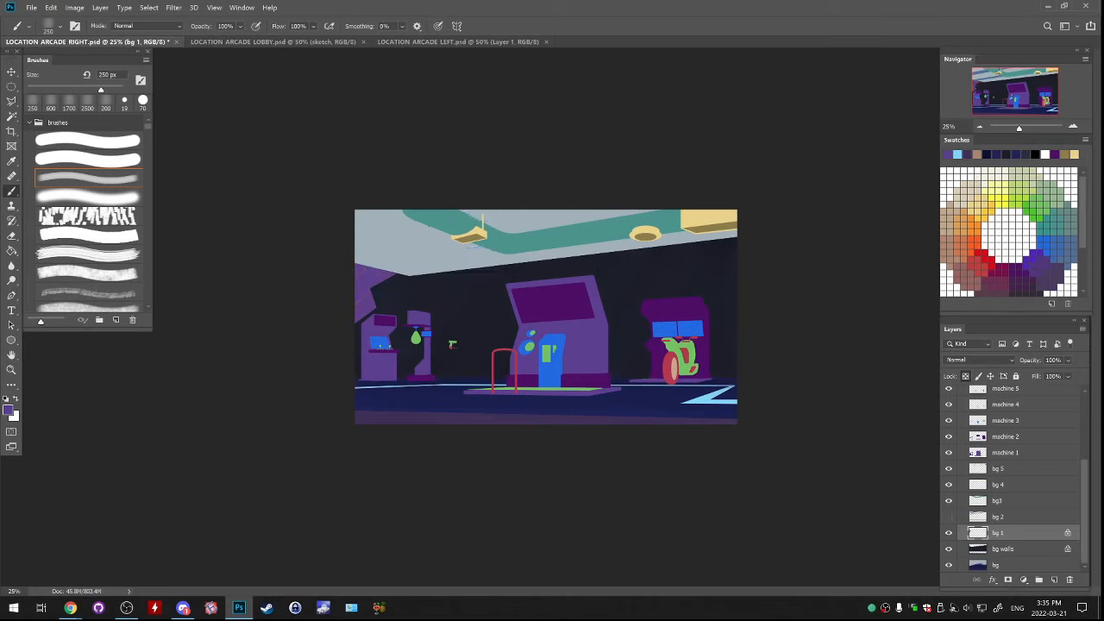
click(949, 516)
click(1009, 517)
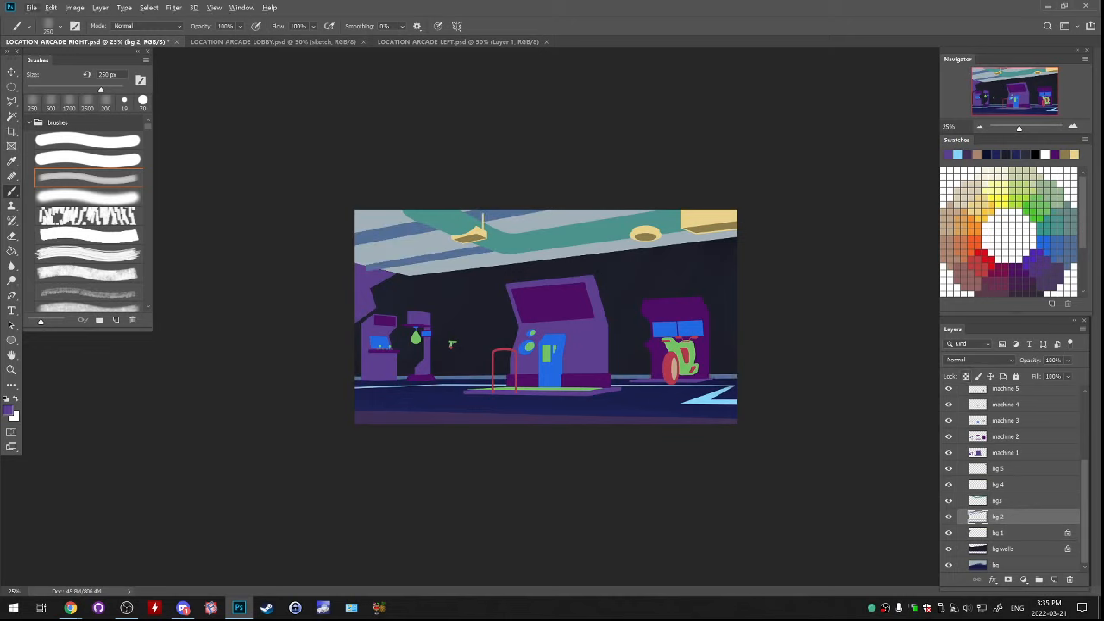
click(8, 409)
click(688, 333)
key(Return)
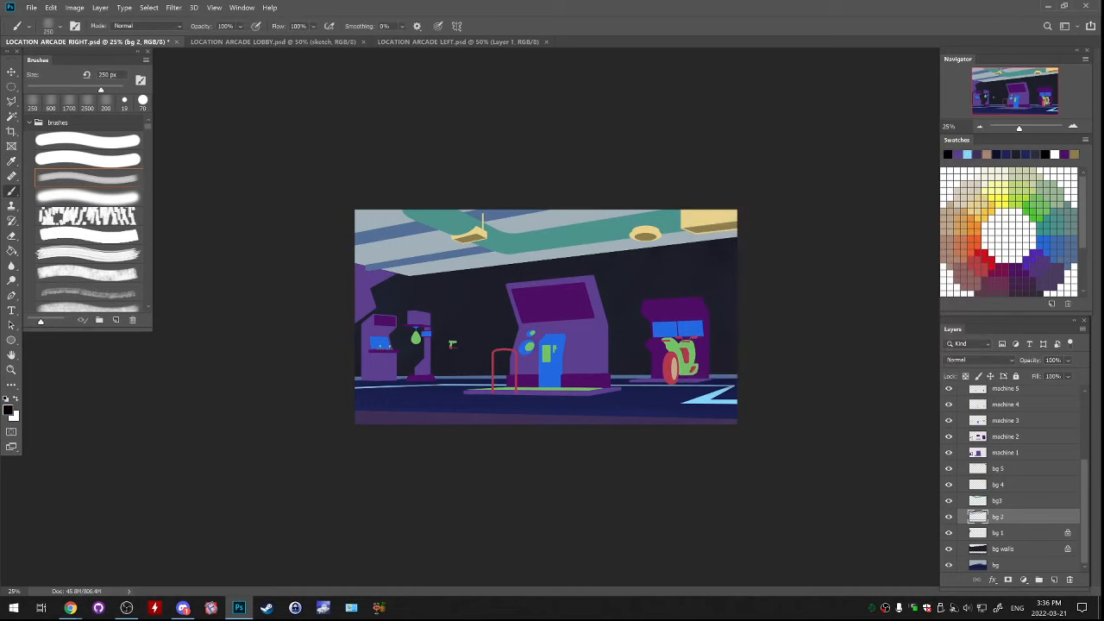
Lock bg 2's transparent pixels, paint its baseboard strip black with an 800 px brush, and soften its ceiling stripes with the ceiling's light grey
drag(407, 367, 357, 375)
key(slash)
key(bracketright)
key(bracketright)
right_click(383, 373)
drag(359, 377, 738, 377)
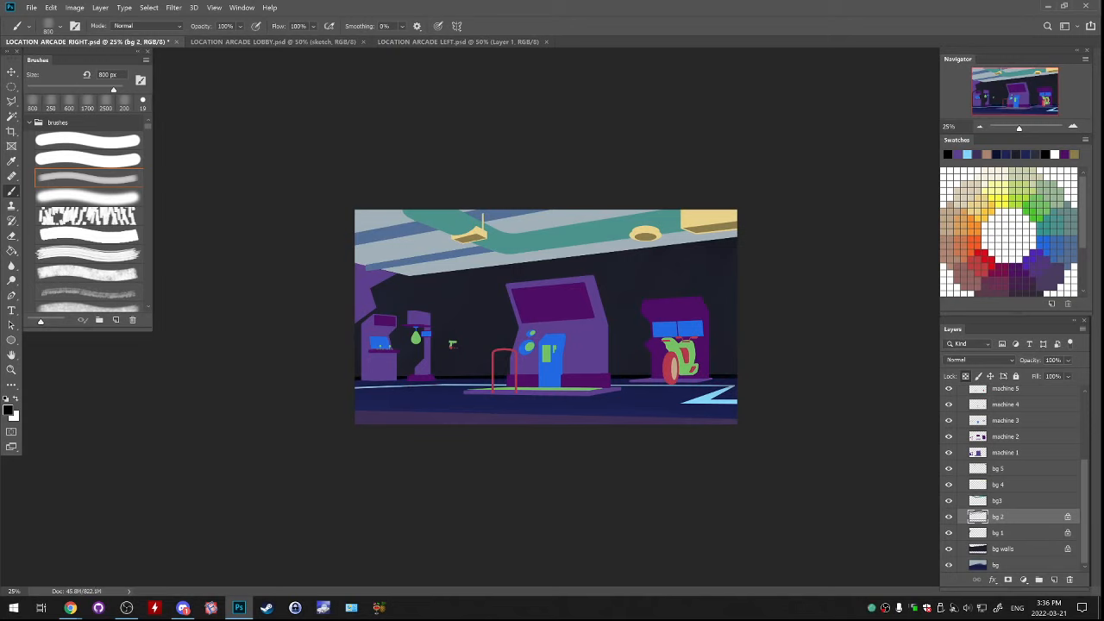
click(948, 517)
click(949, 517)
alt+click(432, 255)
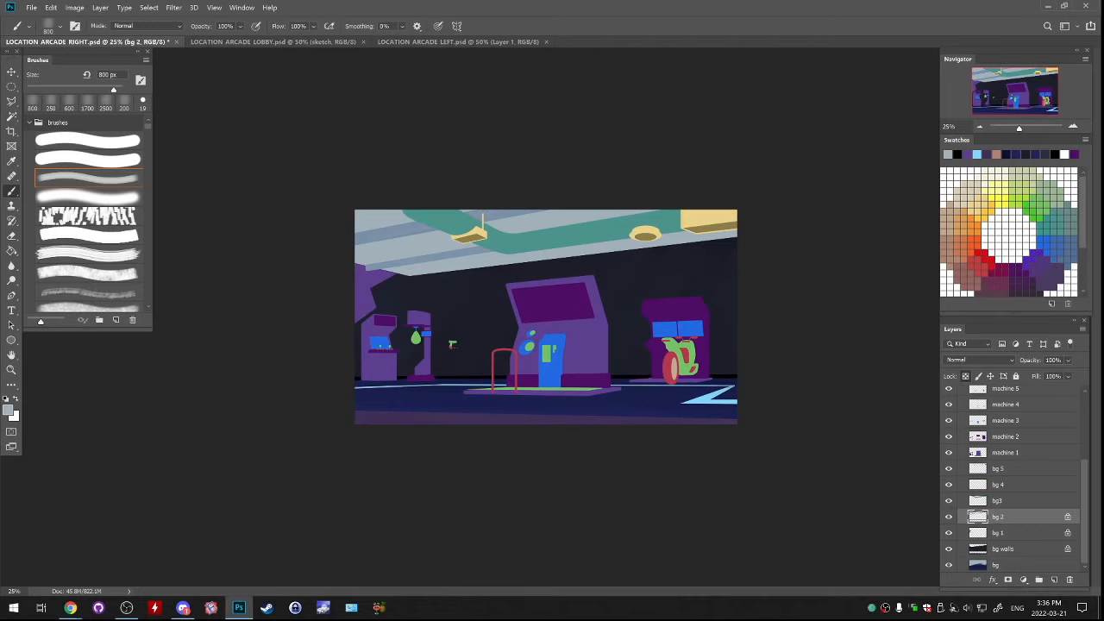
Lock the transparent pixels of bg3 and repaint the ceiling duct in slate grey-blue (#5d6c7d)
key(alt+bracketright)
key(slash)
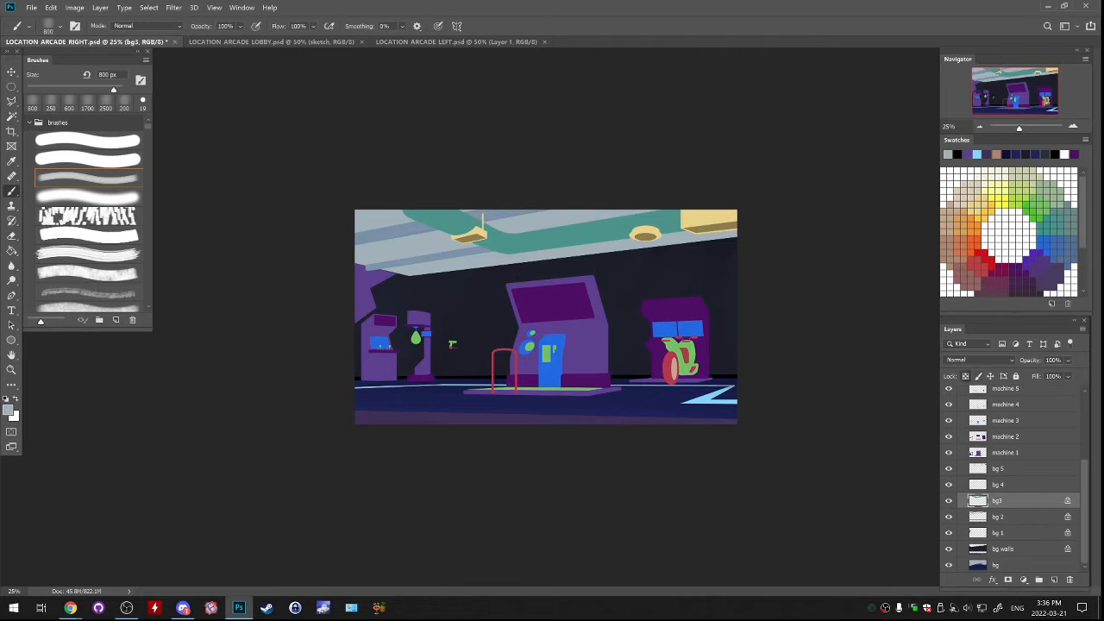
alt+click(397, 231)
click(7, 409)
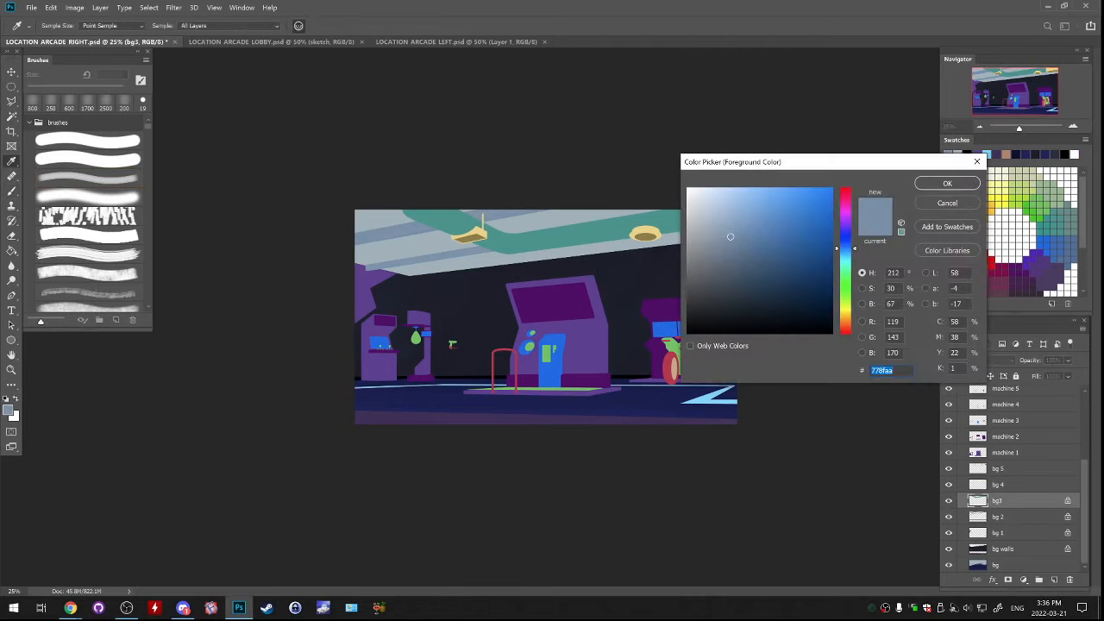
click(735, 271)
drag(735, 271, 725, 263)
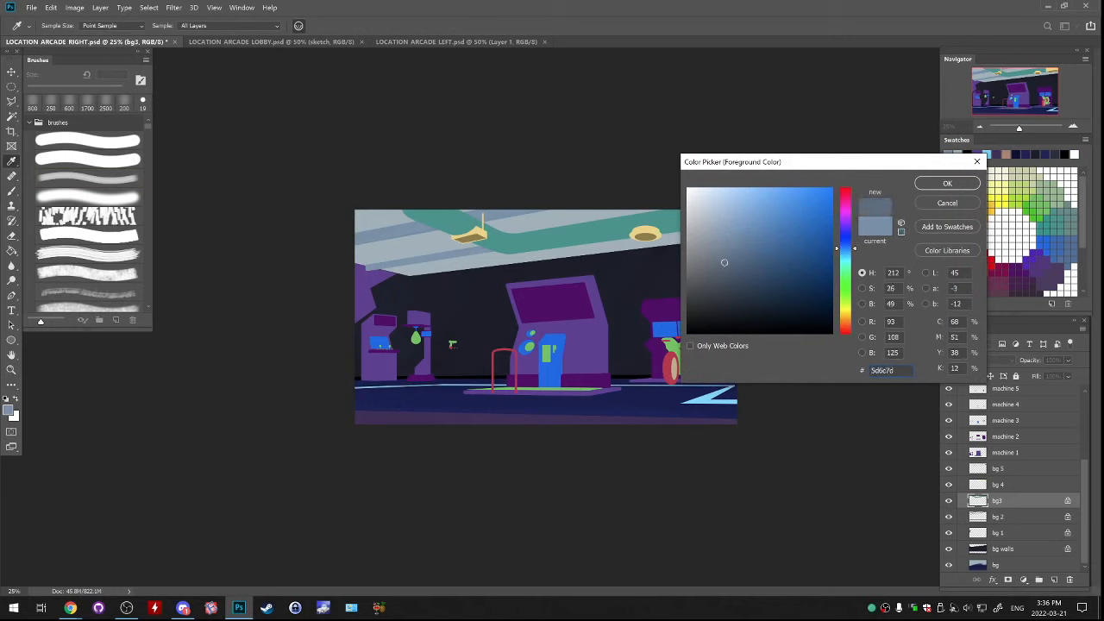
key(Return)
mouse_move(405, 214)
mouse_down()
mouse_move(534, 241)
mouse_move(685, 229)
mouse_up()
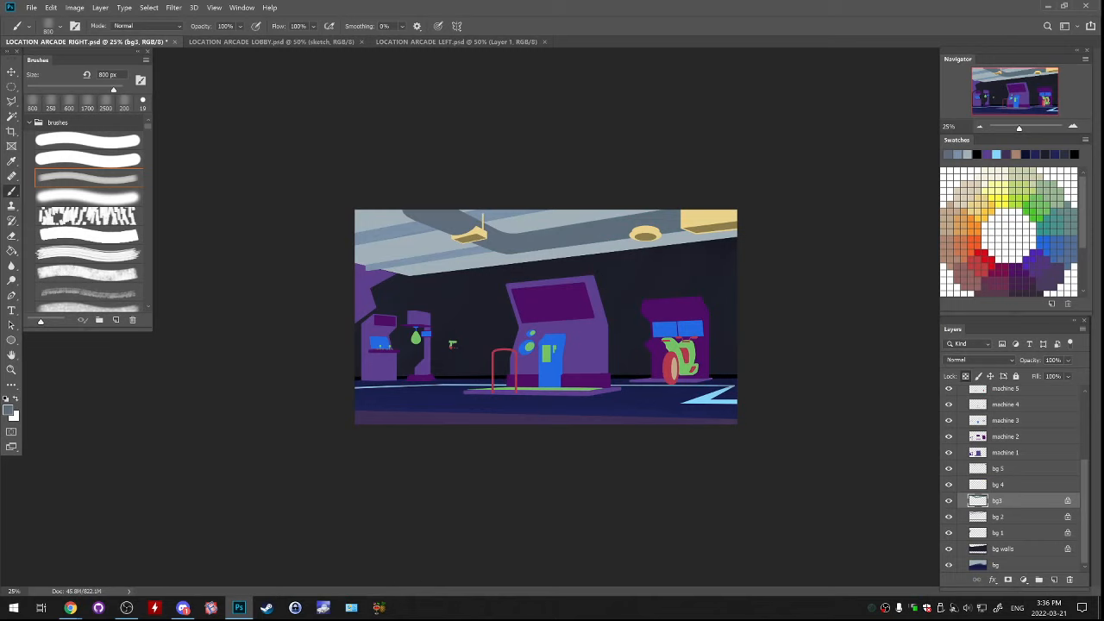
Lock the transparent pixels of bg 4 and paint over its yellow ceiling light fixtures with light grey sampled from the ceiling
click(949, 485)
click(949, 485)
click(1000, 485)
click(963, 374)
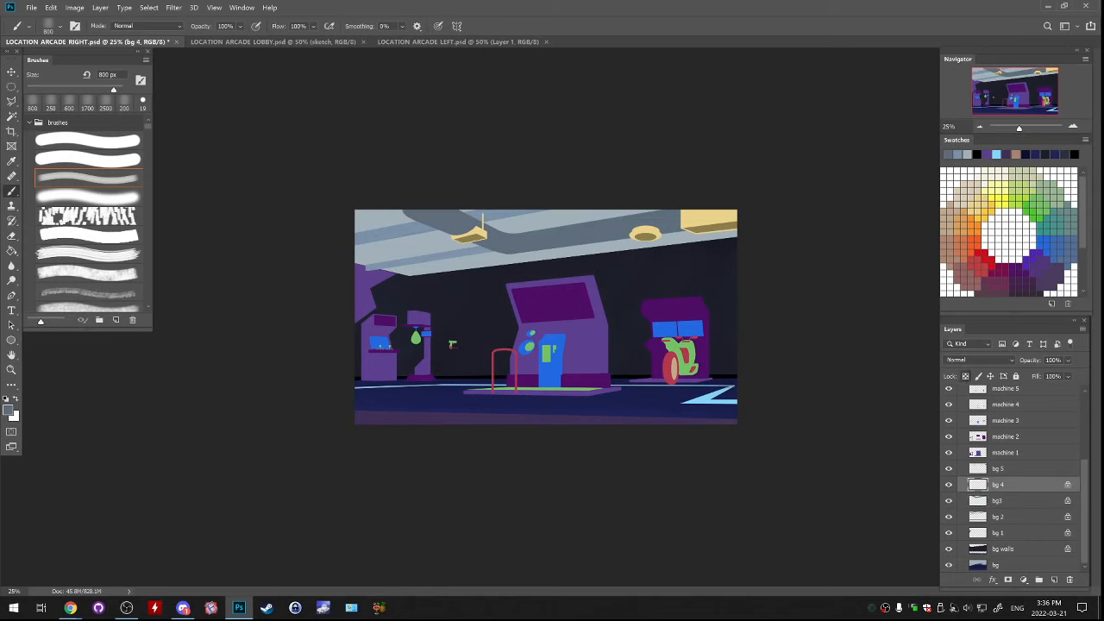
alt+click(507, 223)
alt+click(507, 223)
alt+click(508, 223)
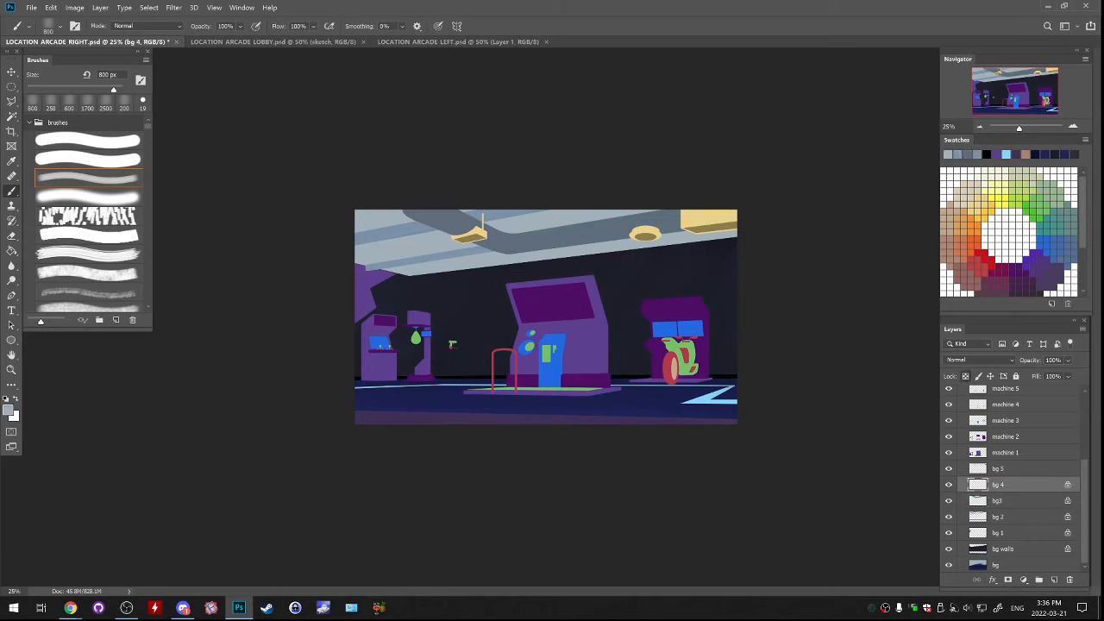
drag(507, 207, 498, 212)
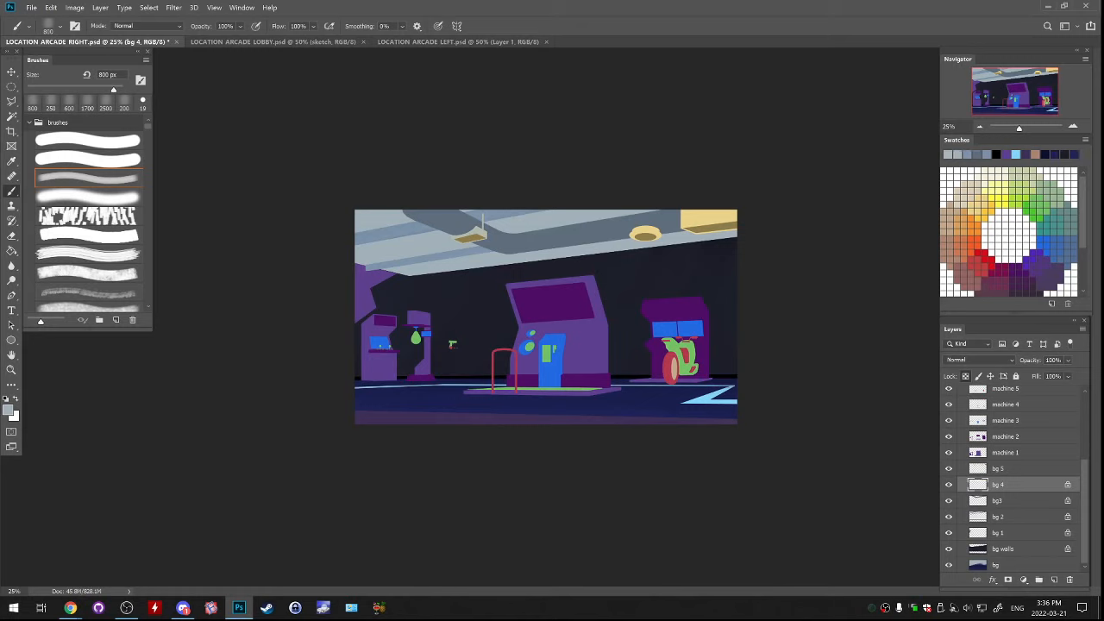
drag(640, 213, 722, 207)
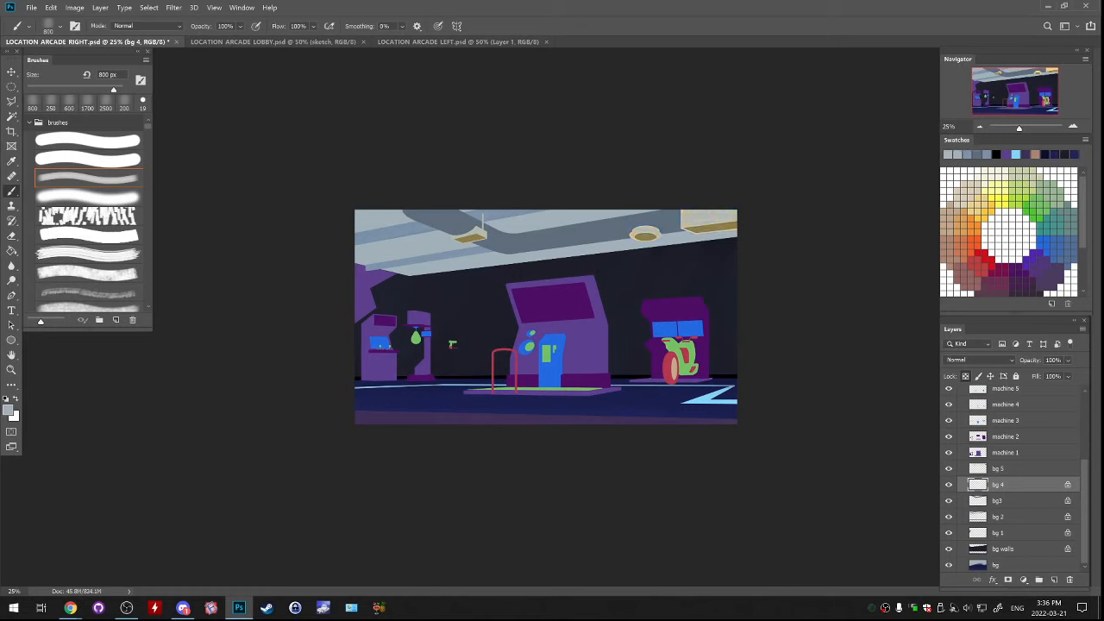
Toggle and select bg 5, lock its transparent pixels, and paint the light fixtures' undersides with grey sampled from the duct
click(949, 468)
click(998, 468)
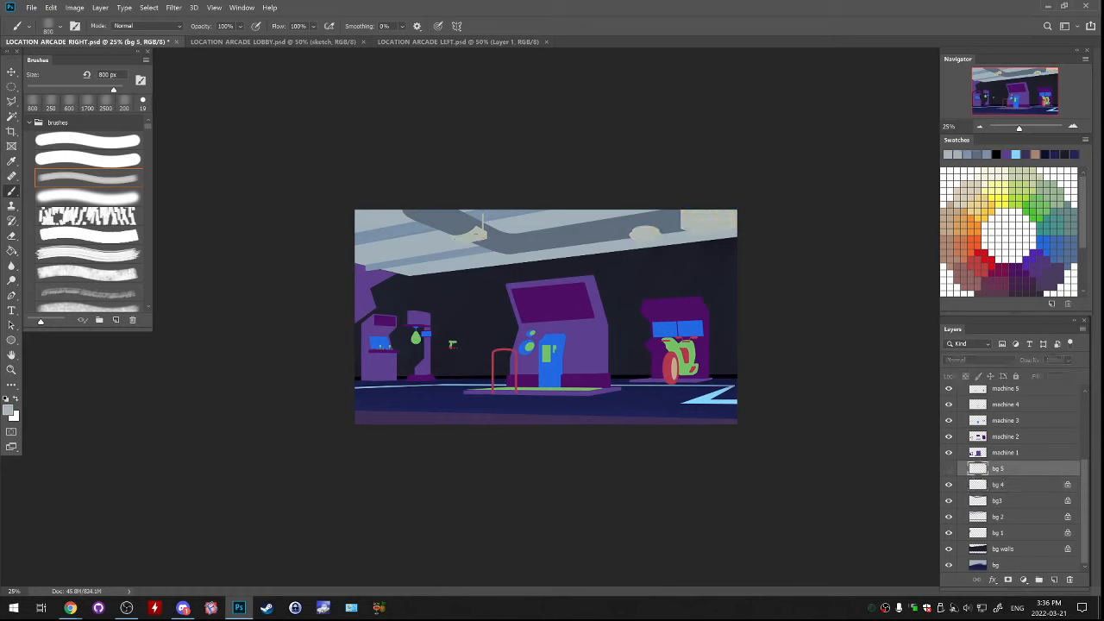
click(948, 468)
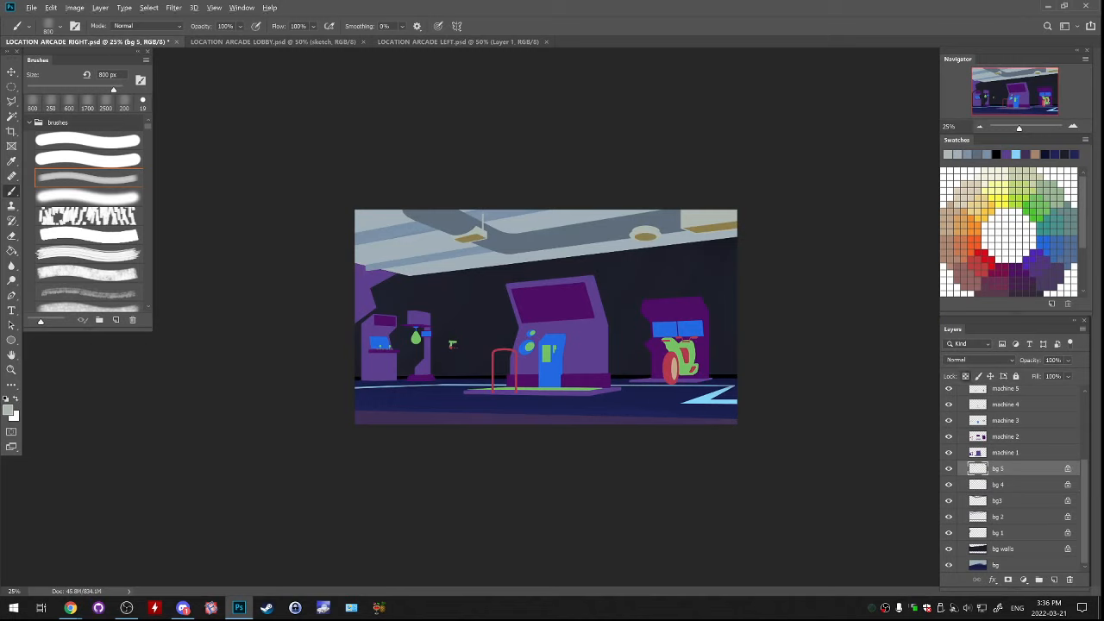
alt+click(509, 241)
drag(459, 248, 487, 245)
drag(633, 247, 735, 236)
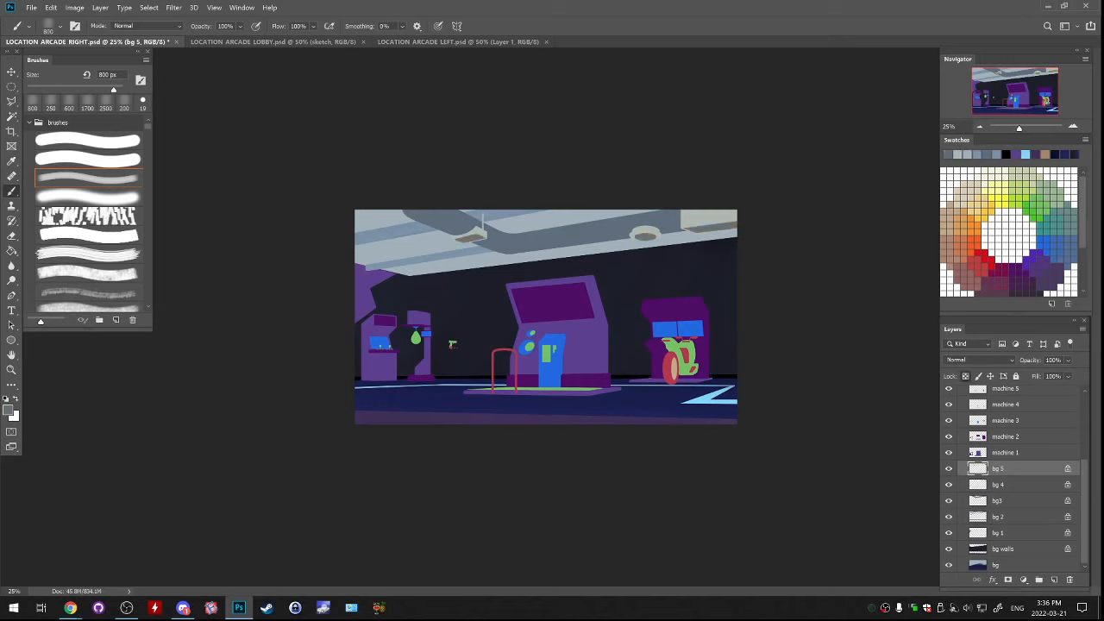
Darken the light fixtures' undersides on bg 5 with the wall's near-black navy, and select the machine 1 layer
alt+click(517, 269)
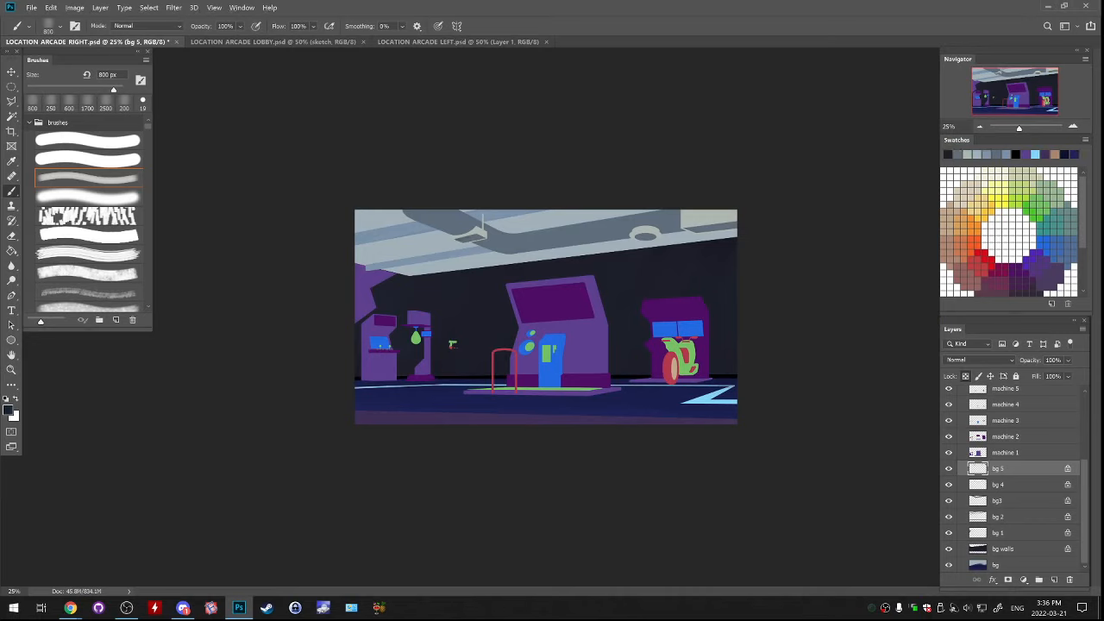
drag(459, 245, 484, 240)
drag(635, 240, 737, 223)
click(972, 452)
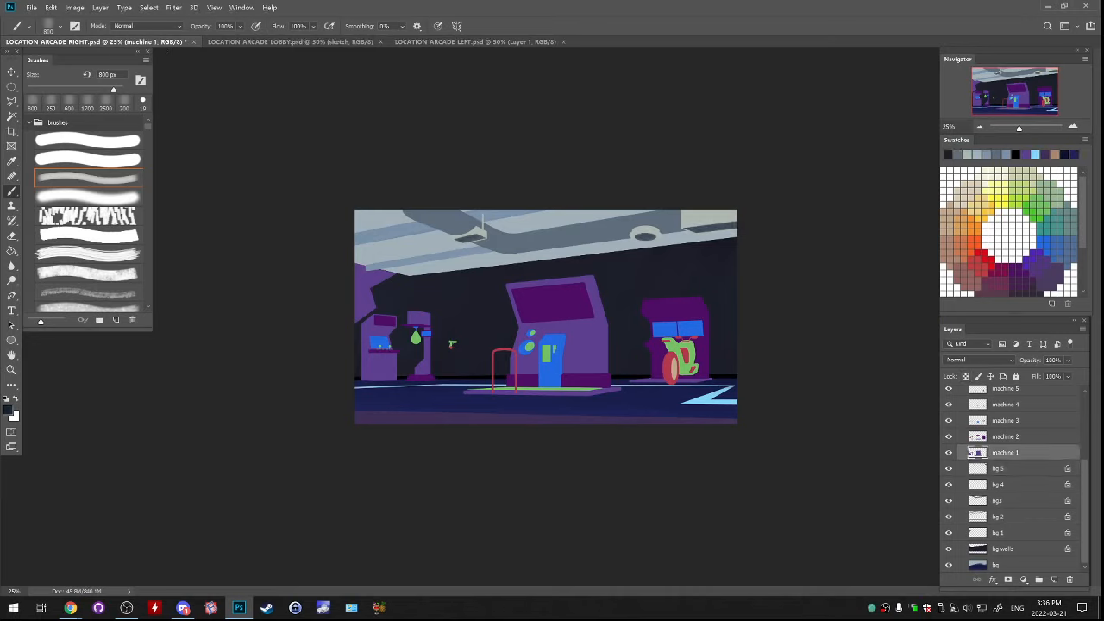
Lock the transparent pixels of the machine 1 to machine 6 layers, and select the machine 2 layer
click(973, 437)
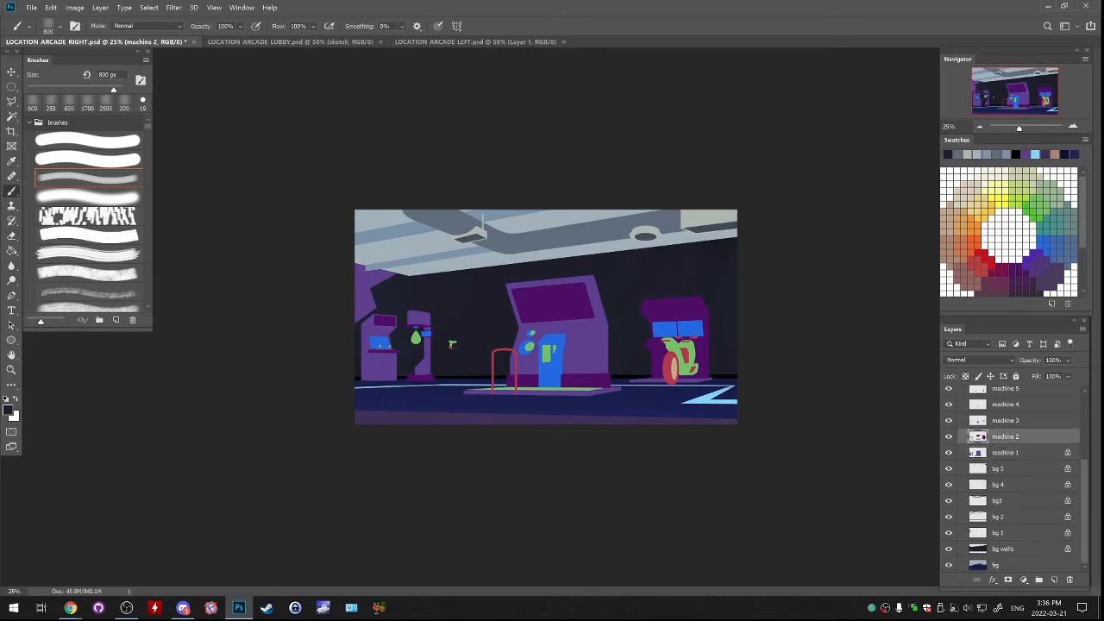
scroll(972, 437, up, 2)
click(965, 376)
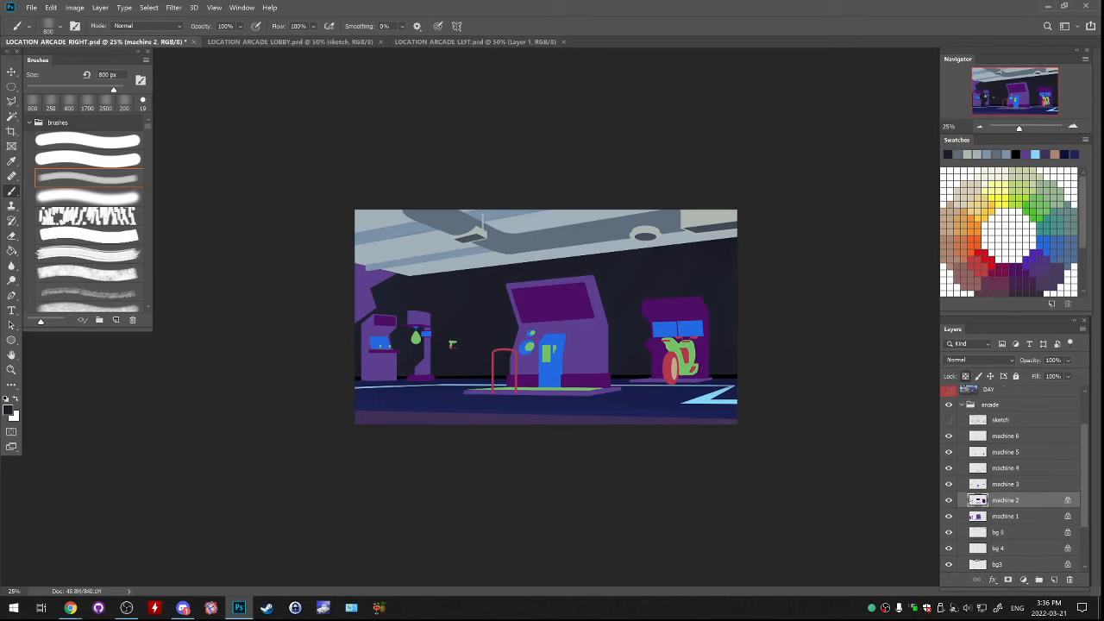
click(1006, 484)
shift+click(1005, 436)
click(965, 376)
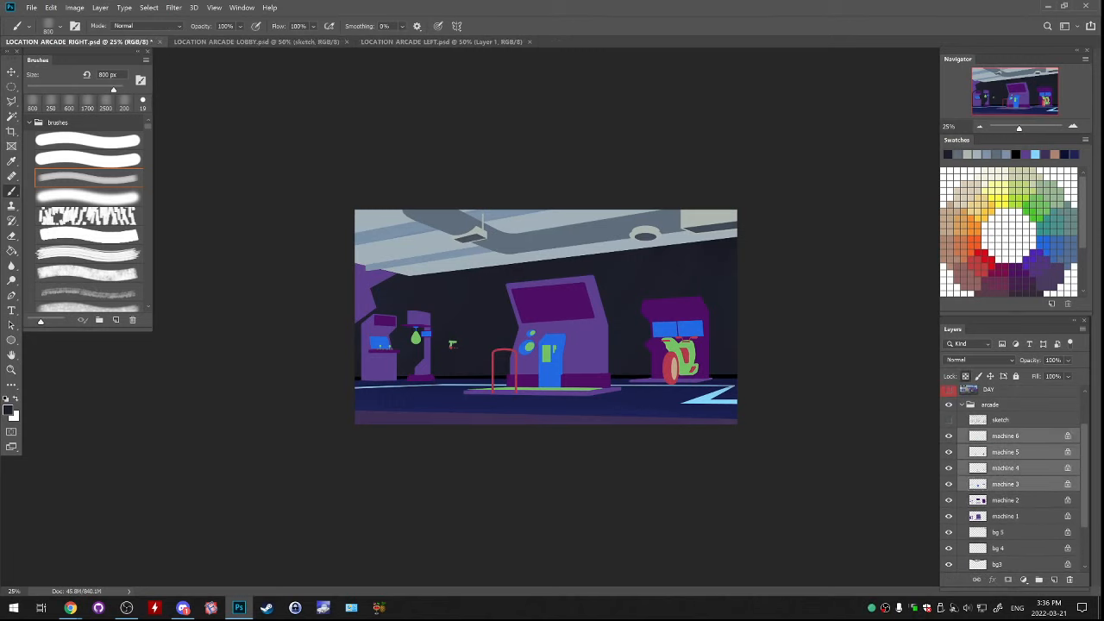
click(1006, 468)
click(1006, 500)
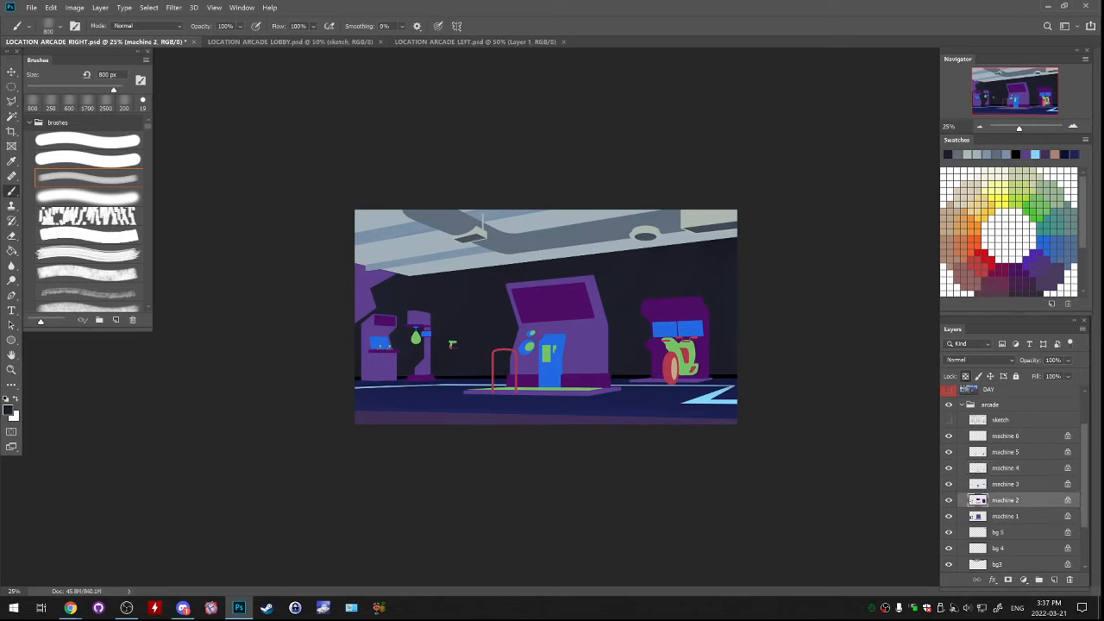
Paint the scooter arcade cabinet on machine 2 yellow, covering its whole body with a muted yellow (#e0be5a)
click(991, 208)
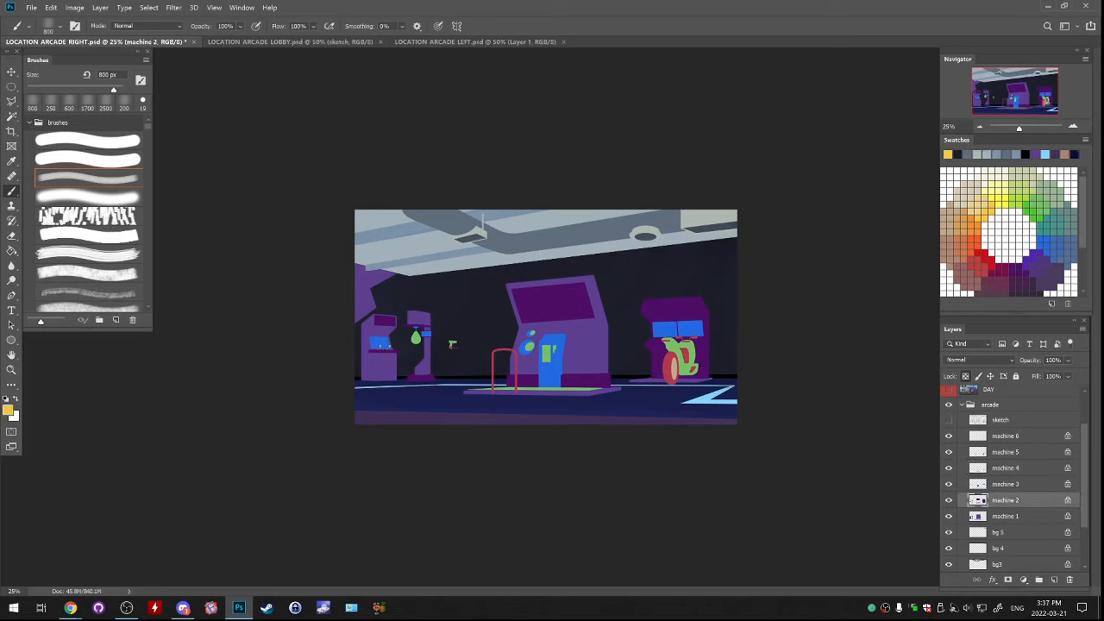
mouse_move(690, 289)
mouse_down()
mouse_move(654, 341)
mouse_move(658, 367)
mouse_move(703, 332)
mouse_up()
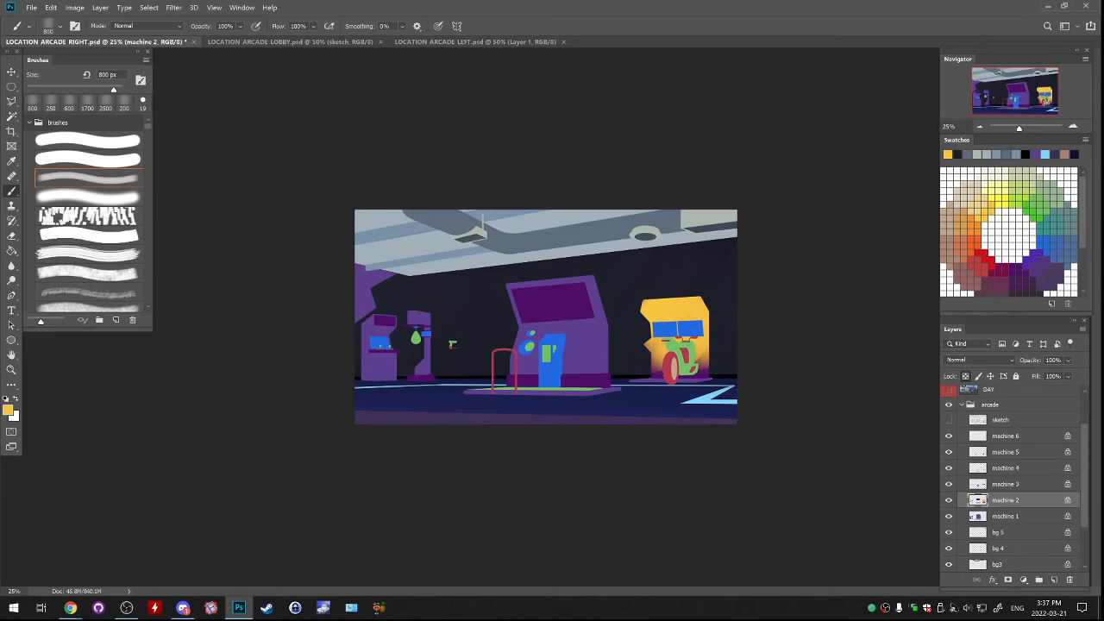
click(8, 410)
click(775, 206)
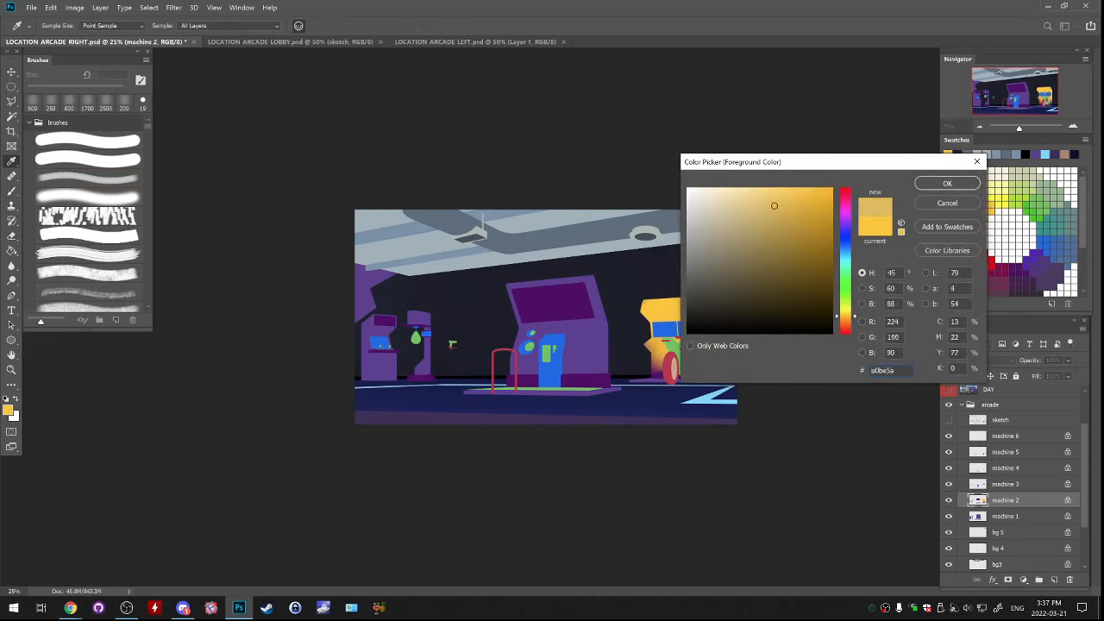
key(Return)
mouse_move(649, 338)
mouse_down()
mouse_move(660, 371)
mouse_move(701, 372)
mouse_up()
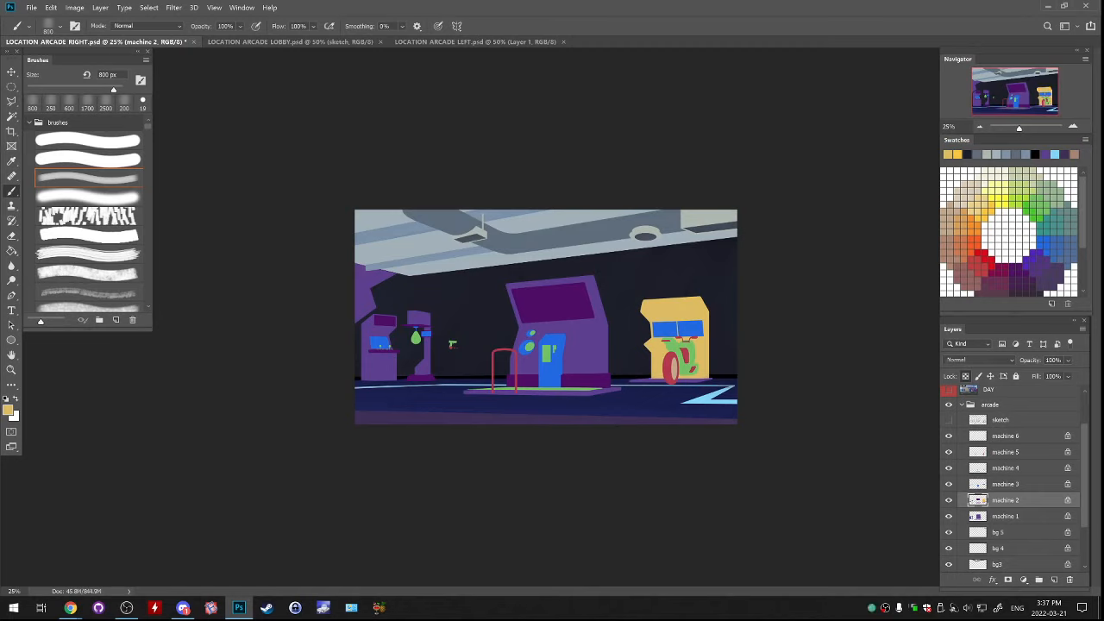
Check the shapes on machine 2 by toggling its visibility, and select the machine 1 layer
click(949, 500)
click(948, 500)
click(949, 516)
click(949, 516)
click(1004, 516)
Paint the large central cabinet's body on machine 1 red
click(985, 260)
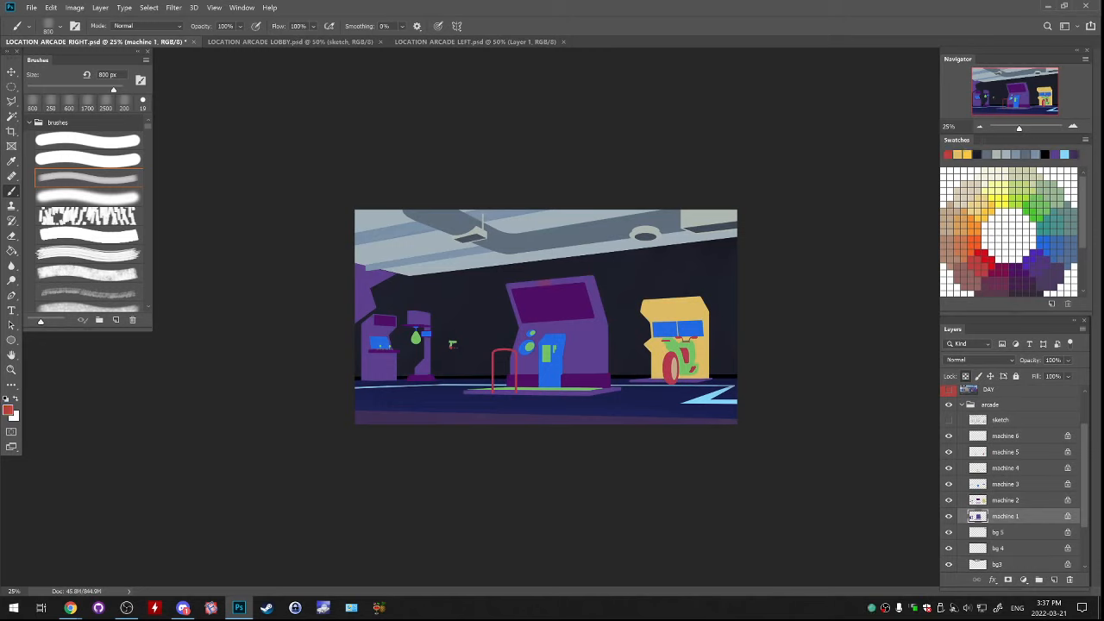
mouse_move(537, 283)
mouse_down()
mouse_move(519, 309)
mouse_move(542, 329)
mouse_move(597, 332)
mouse_up()
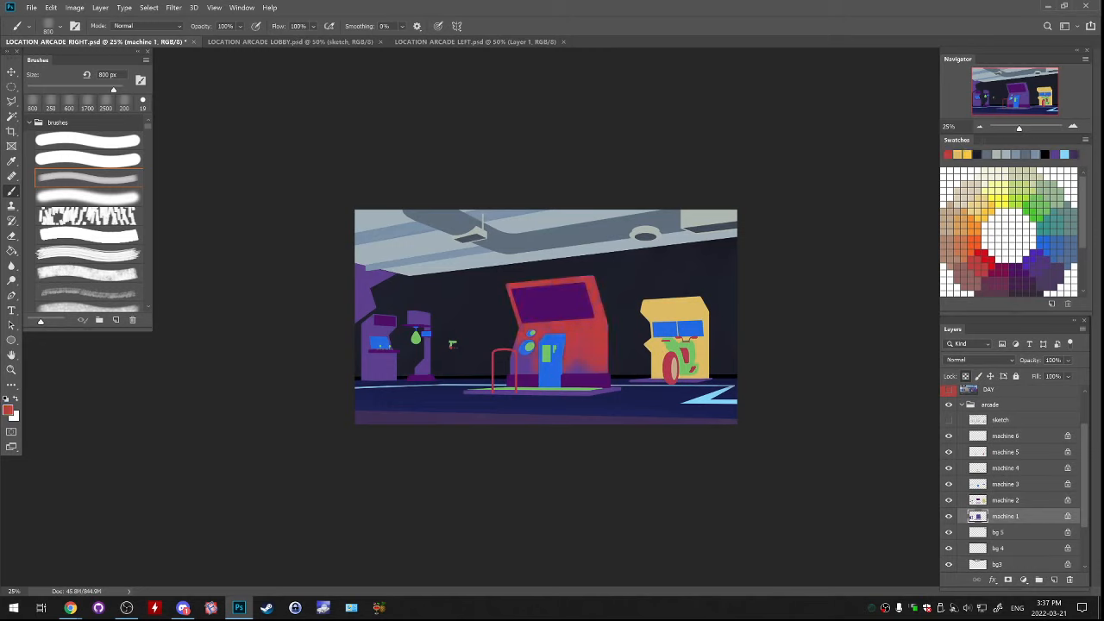
drag(519, 371, 531, 359)
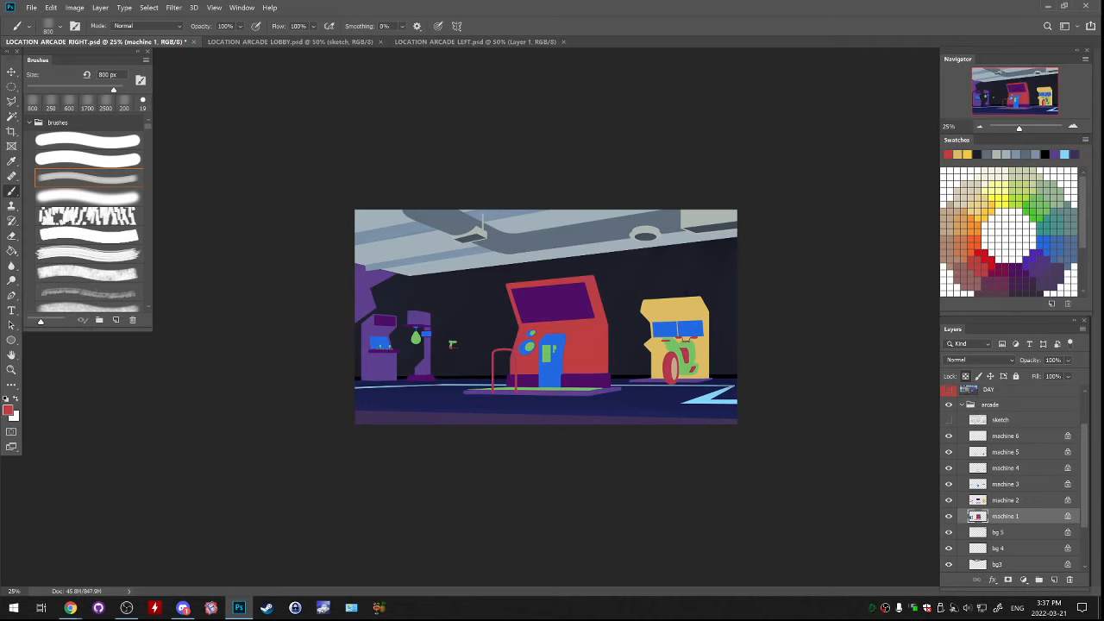
Try painting white over the central cabinet's body, and undo the stroke
key(x)
mouse_move(569, 269)
mouse_down()
mouse_move(510, 300)
mouse_move(516, 341)
mouse_move(583, 319)
mouse_move(596, 350)
mouse_move(521, 358)
mouse_move(579, 364)
mouse_up()
key(ctrl+z)
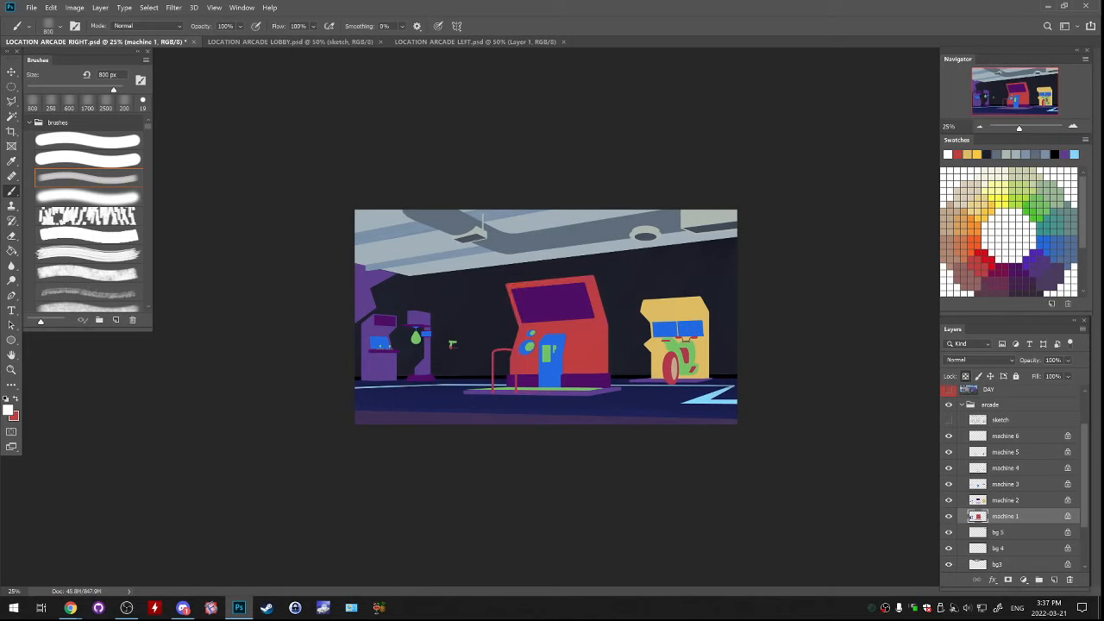
key(alt+Tab)
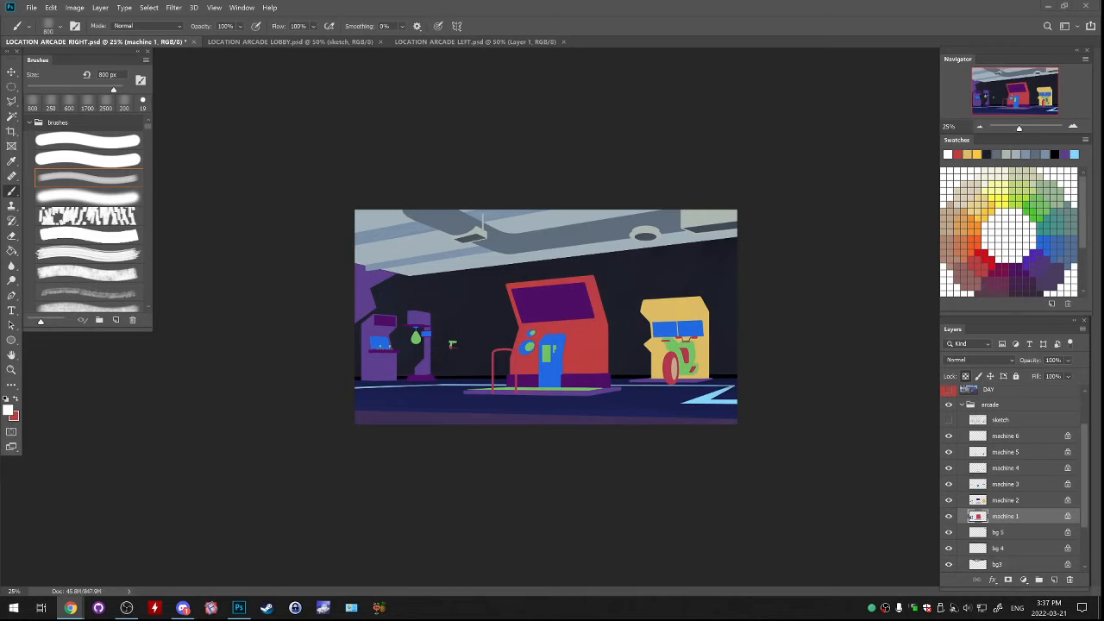
key(alt+Tab)
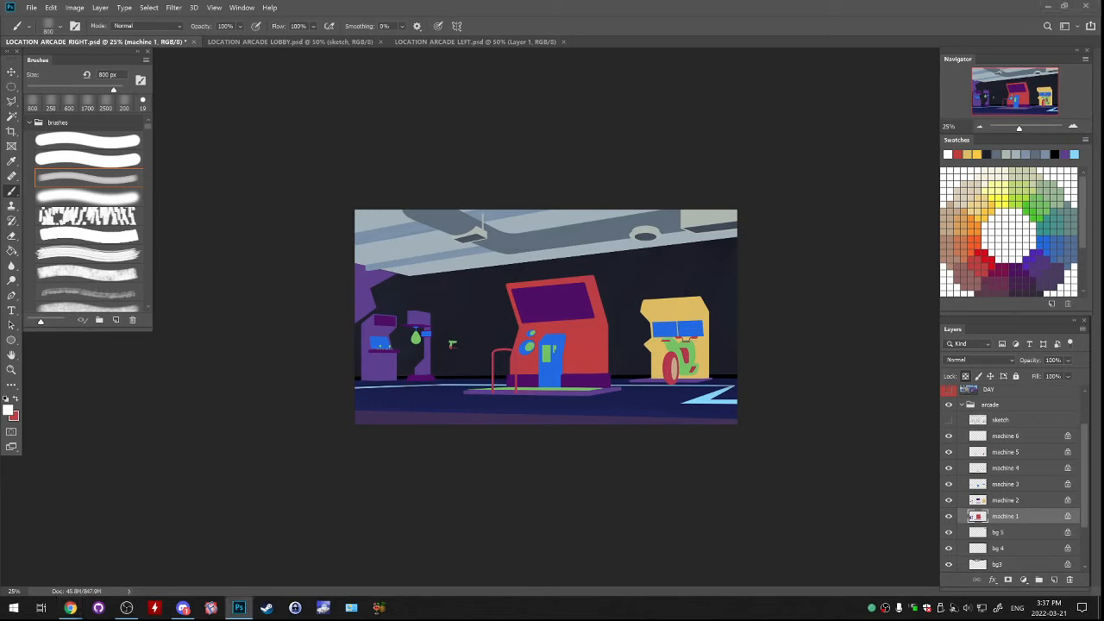
Repaint the central cabinet's body on machine 1 in light cyan (#80dbe9)
click(8, 410)
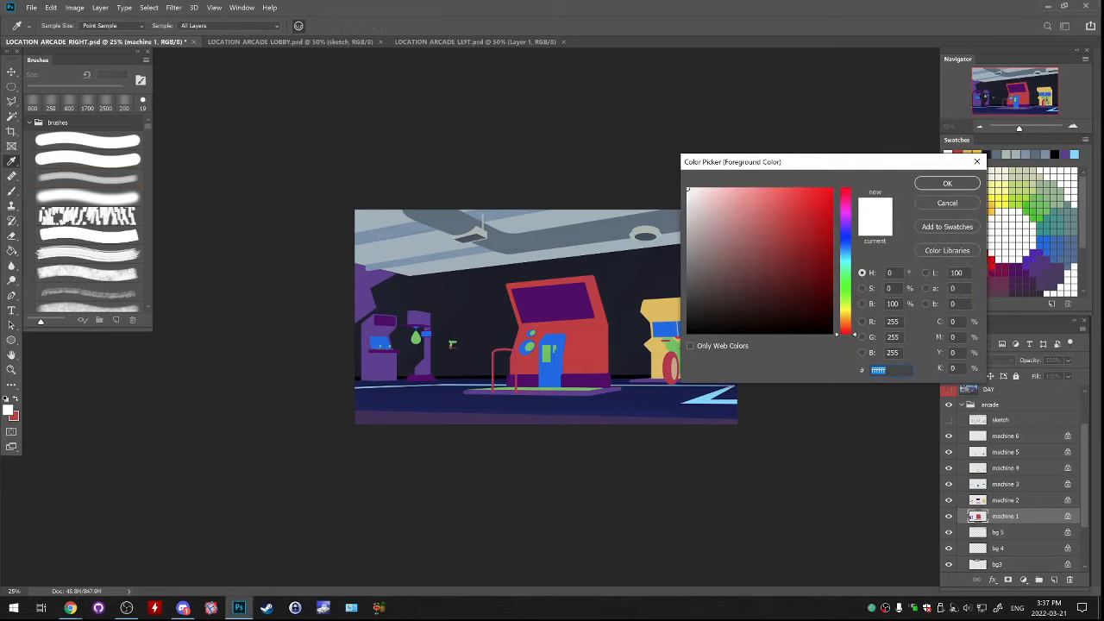
drag(846, 248, 846, 258)
drag(757, 199, 753, 201)
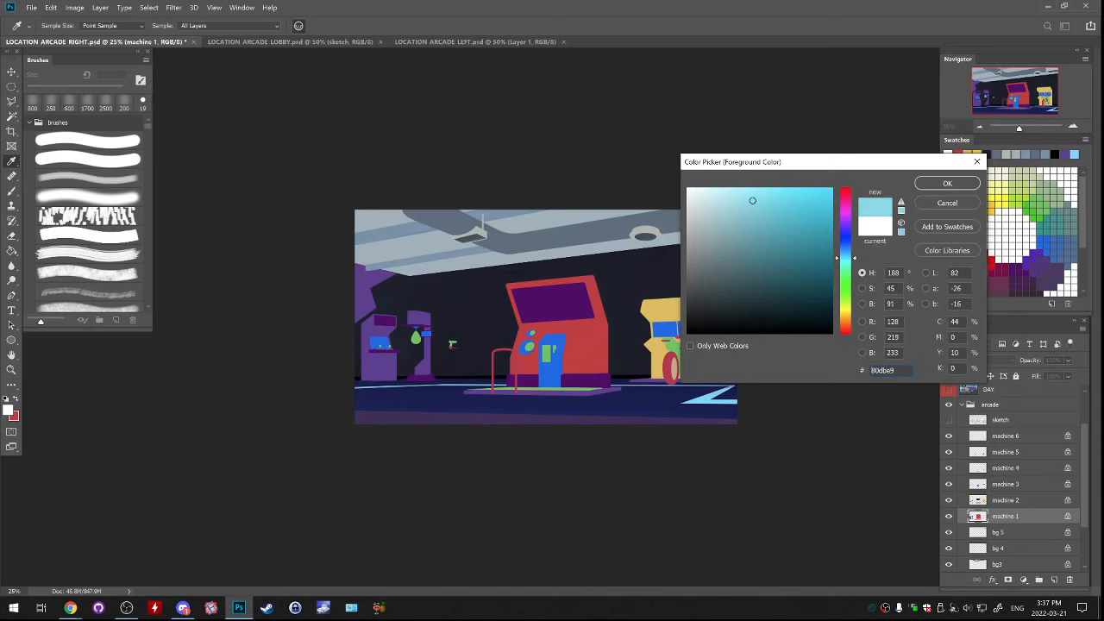
click(947, 183)
mouse_move(590, 251)
mouse_down()
mouse_move(521, 250)
mouse_move(528, 281)
mouse_move(571, 303)
mouse_move(537, 338)
mouse_move(602, 345)
mouse_up()
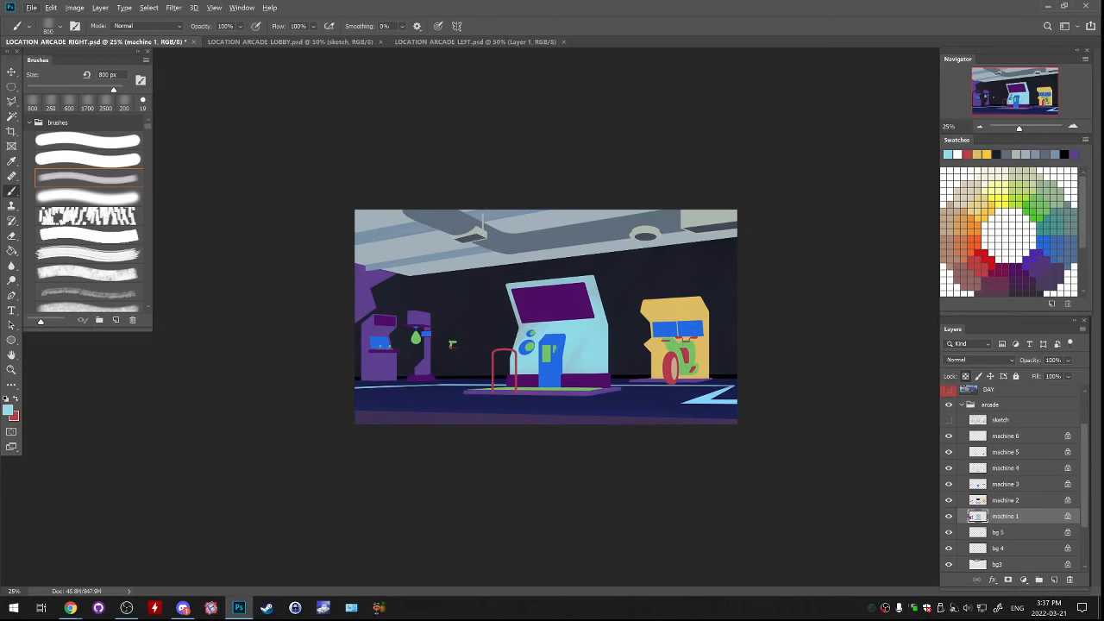
Lighten the central cabinet's front and side with soft strokes of pale mint (#c8f6f2)
click(8, 409)
drag(715, 194, 714, 193)
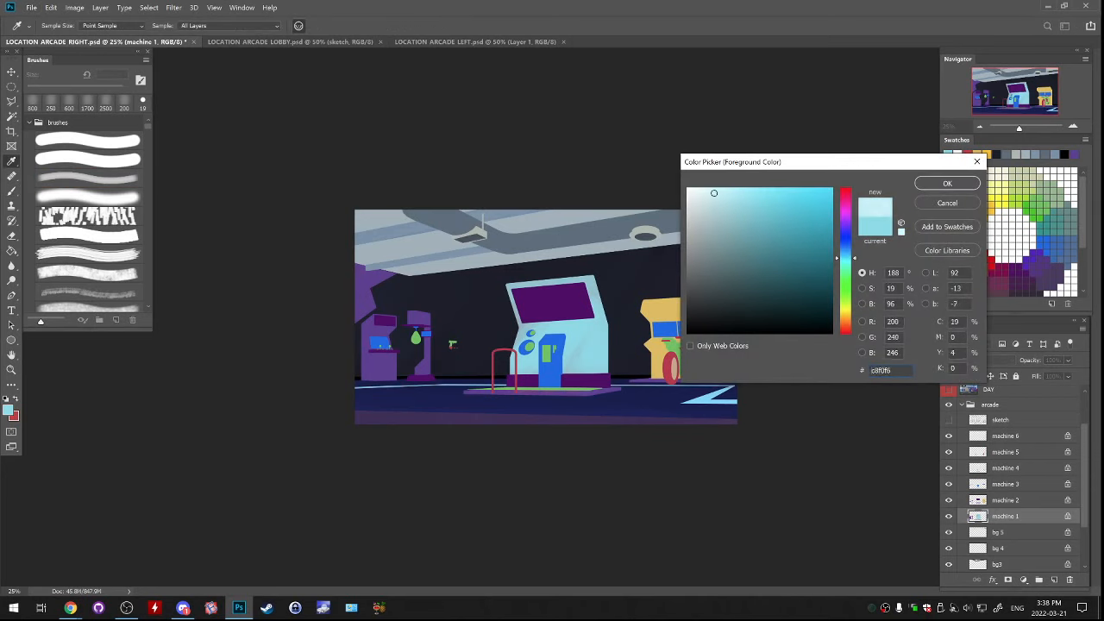
drag(845, 257, 845, 263)
click(947, 183)
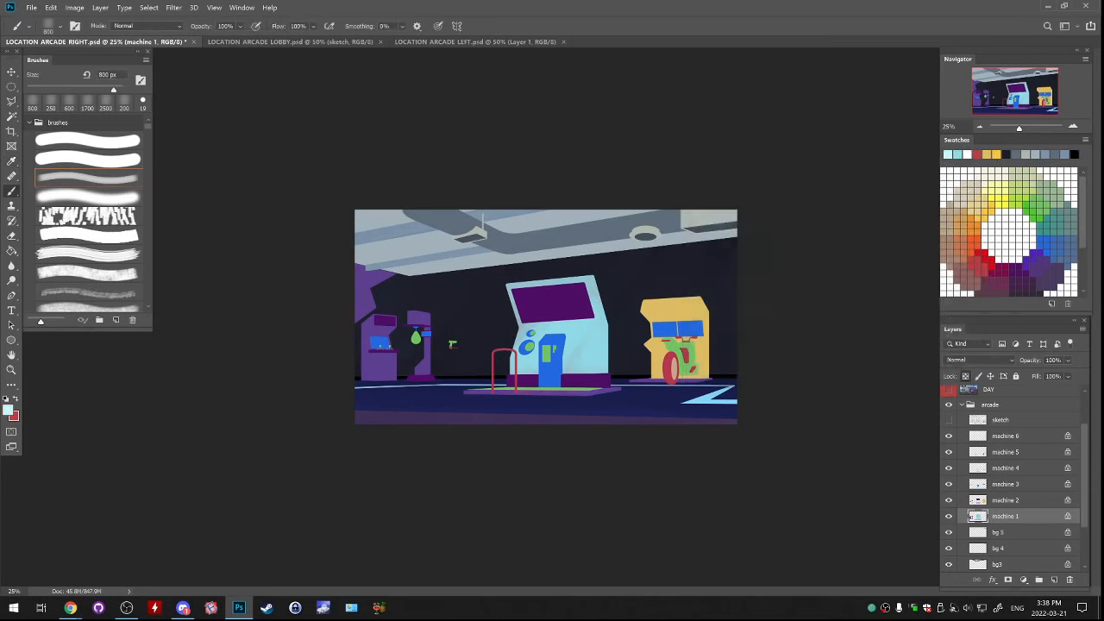
mouse_move(561, 311)
mouse_down()
mouse_move(586, 332)
mouse_move(582, 345)
mouse_move(594, 298)
mouse_up()
drag(517, 284, 594, 289)
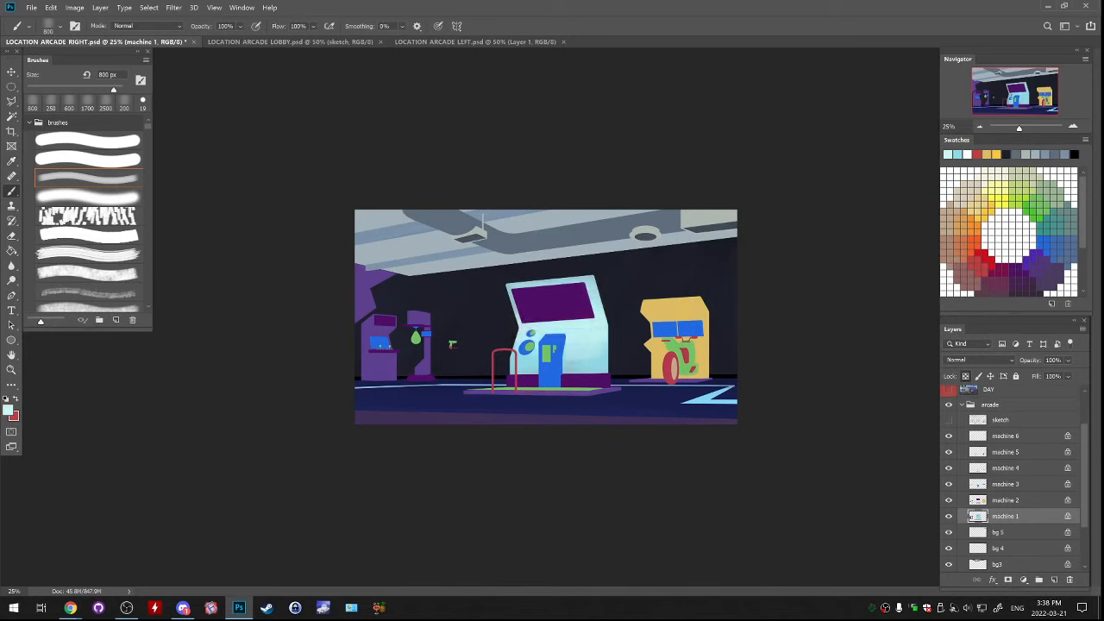
drag(604, 352, 569, 366)
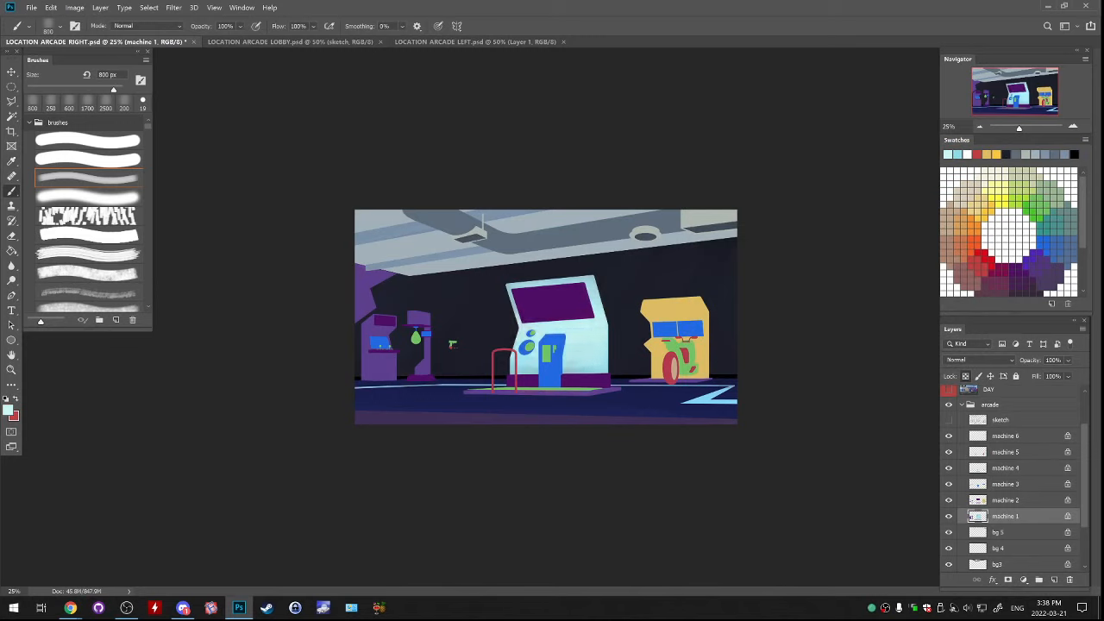
Blend a warm off-white into the central cabinet's front and side
click(7, 410)
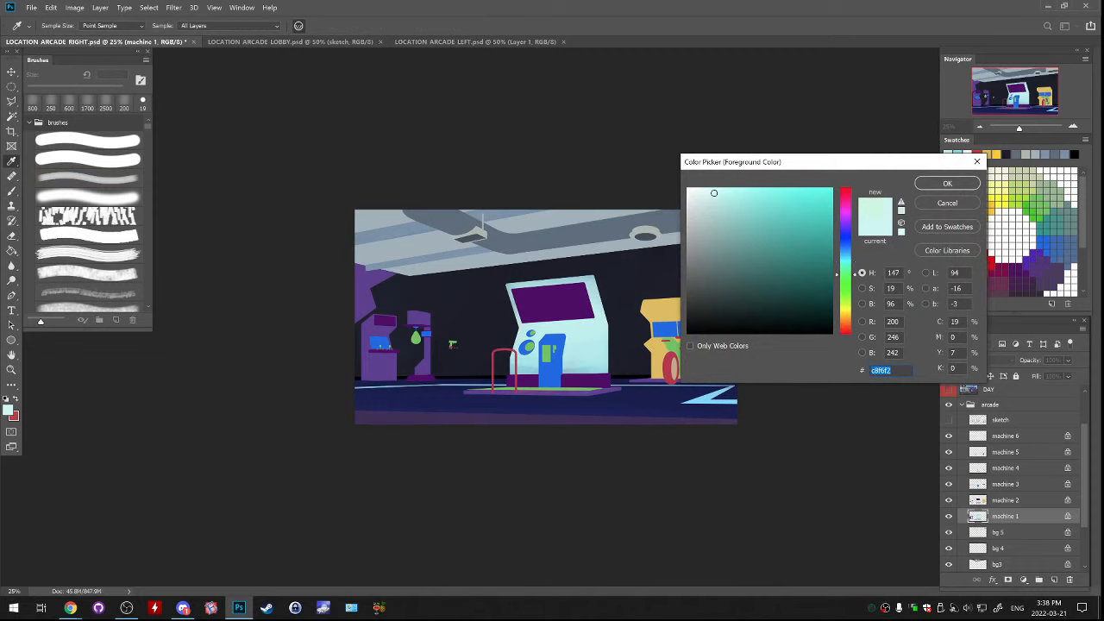
drag(846, 263, 846, 321)
drag(714, 193, 699, 194)
key(Return)
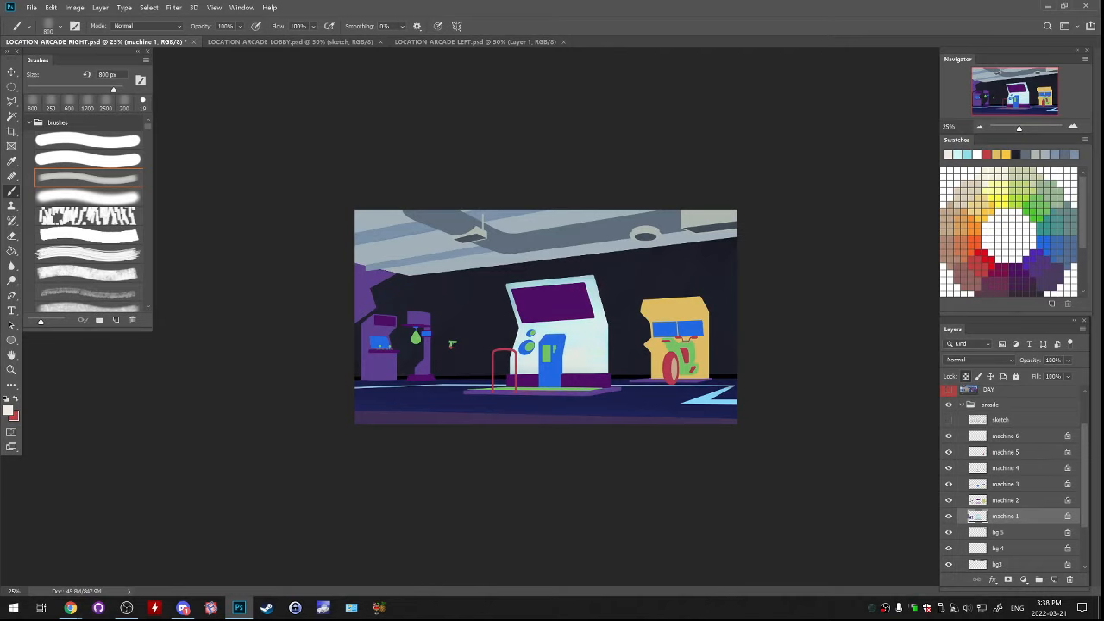
Shade the central cabinet's lower front with warm grey (#beb4a8), checking the forms against the sketch layer
click(7, 410)
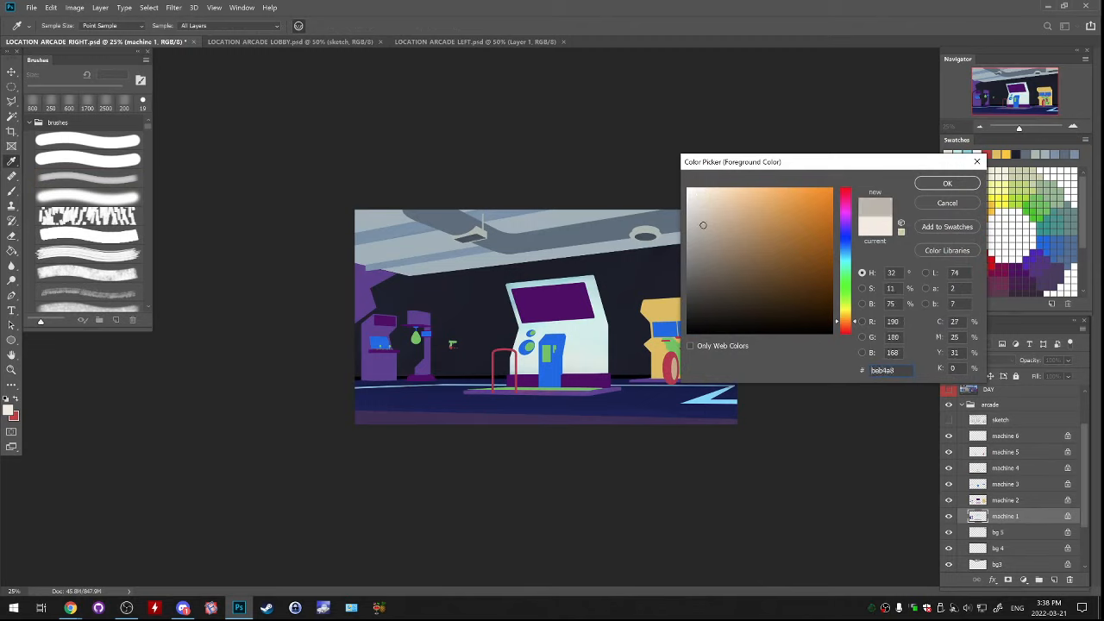
key(Return)
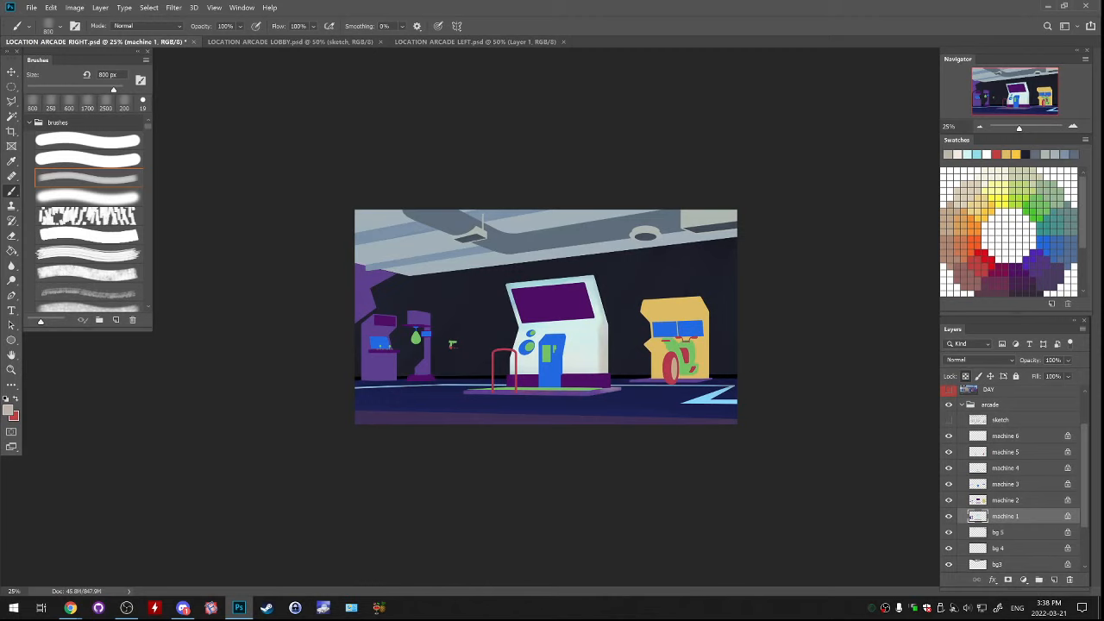
click(949, 419)
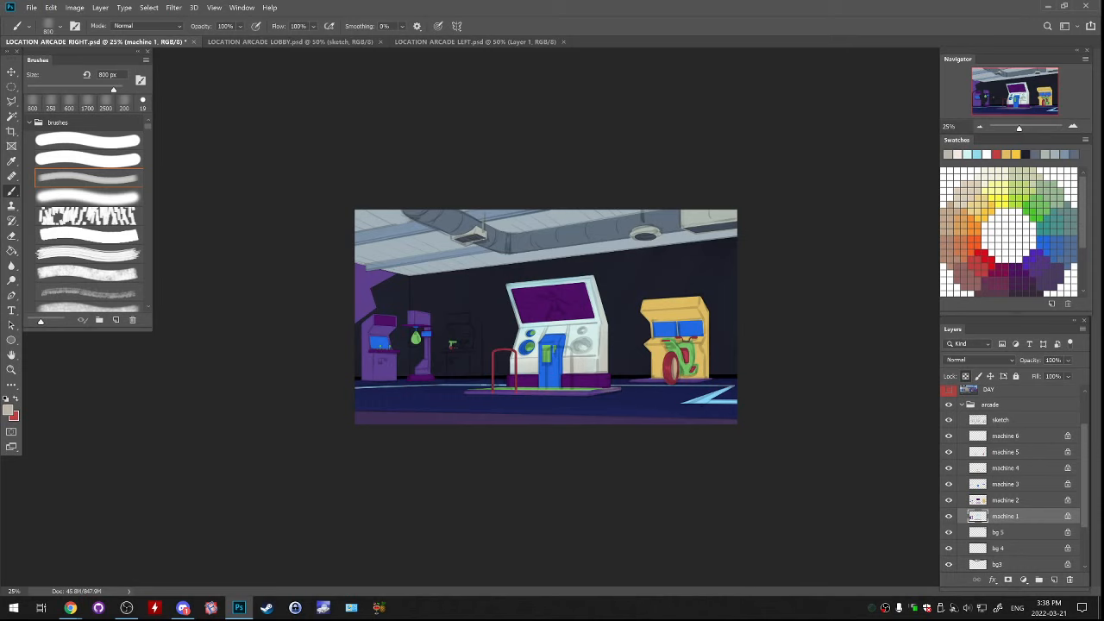
click(949, 419)
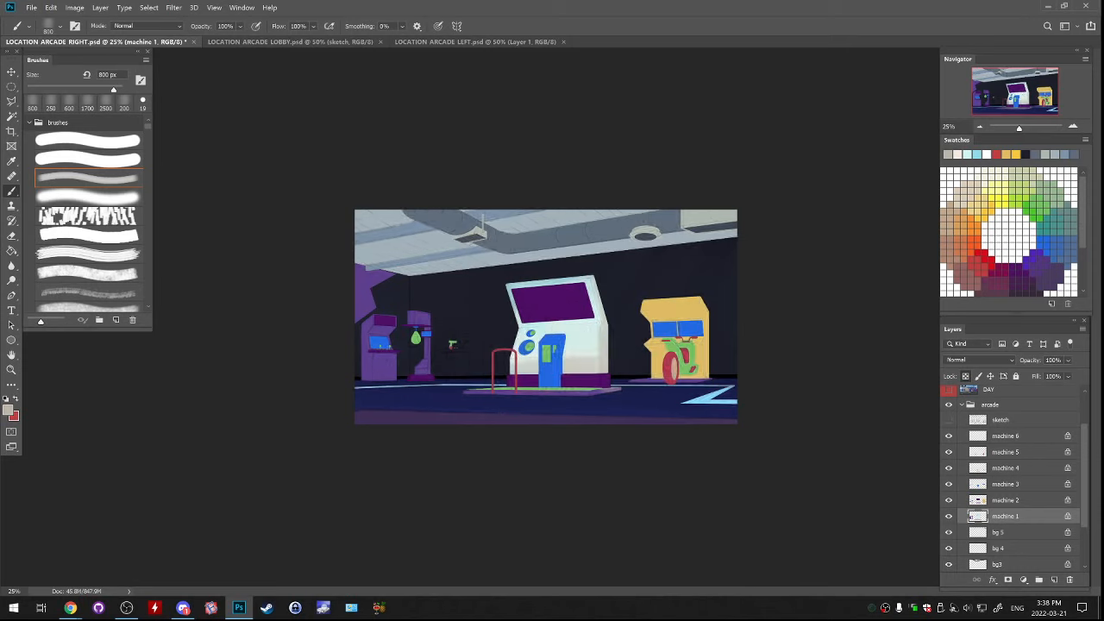
Shade the central cabinet's lower front panel with cool blue-grey (#9aacbd), undoing the unwanted strokes
alt+click(584, 345)
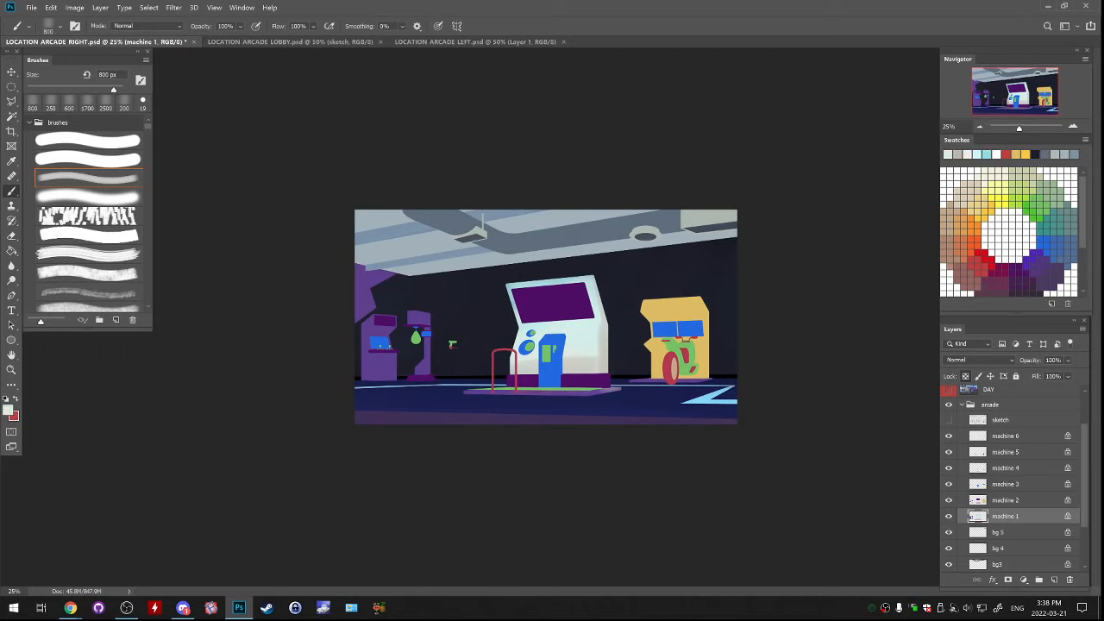
click(8, 410)
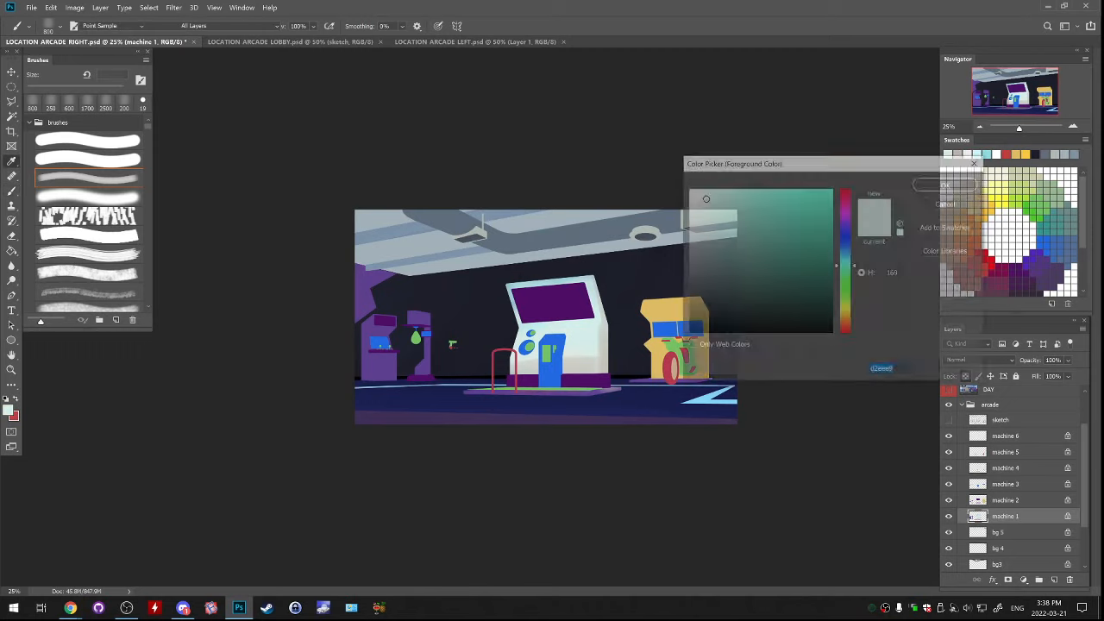
click(713, 225)
click(846, 254)
drag(845, 255, 846, 249)
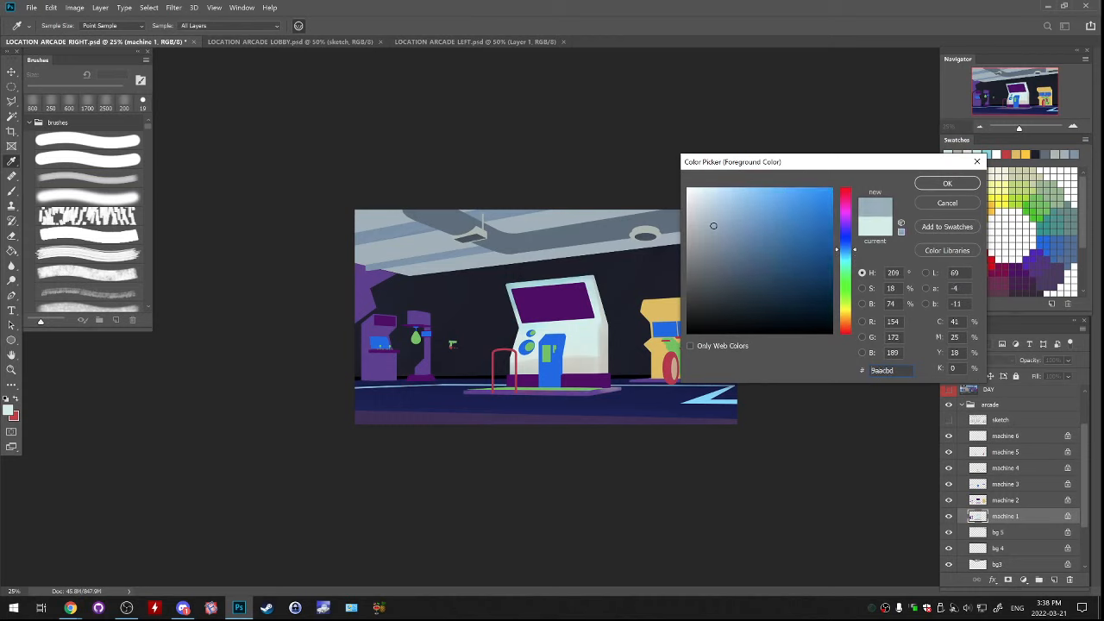
click(947, 183)
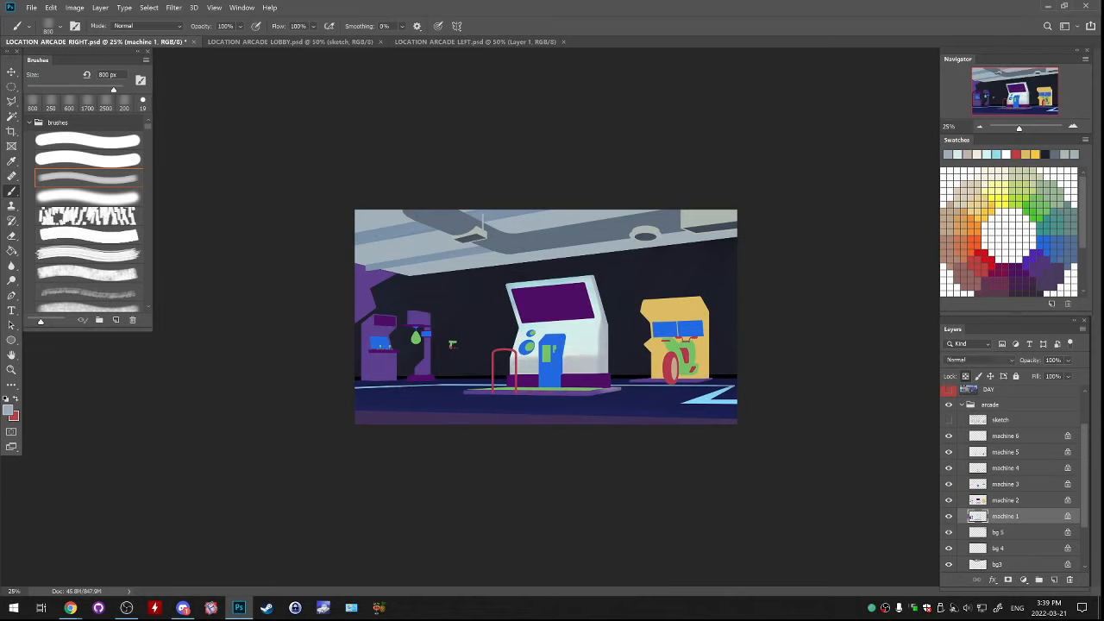
mouse_move(532, 360)
mouse_down()
mouse_move(569, 367)
mouse_move(539, 372)
mouse_move(597, 361)
mouse_up()
key(ctrl+z)
key(ctrl+z)
Paint the central cabinet's screen on machine 2 with near-black navy sampled from the wall
click(1005, 500)
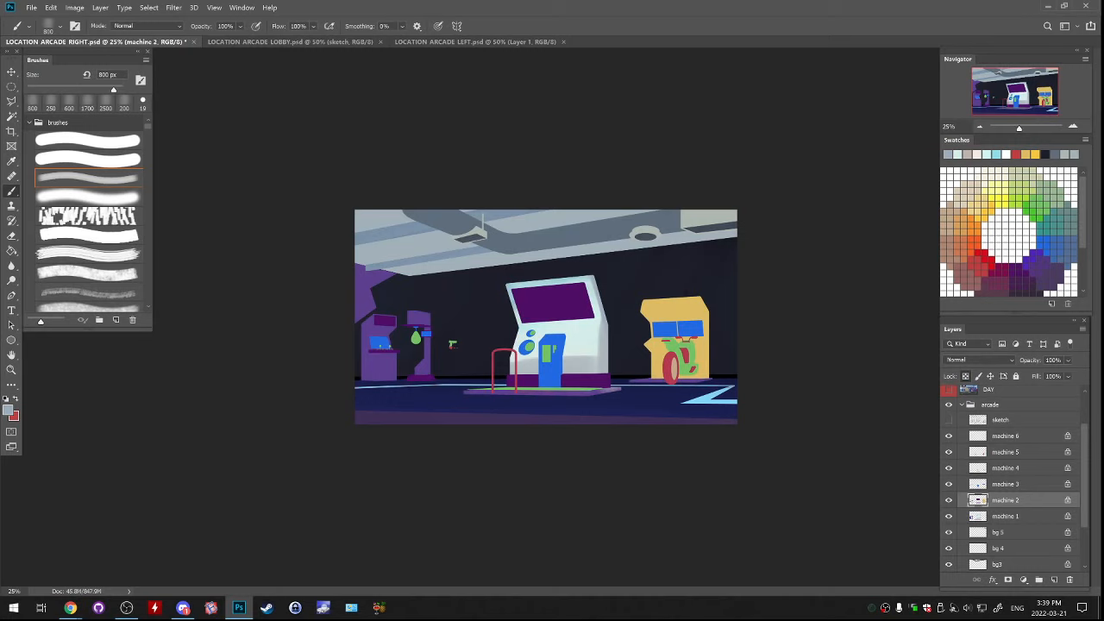
alt+click(485, 302)
drag(521, 293, 536, 296)
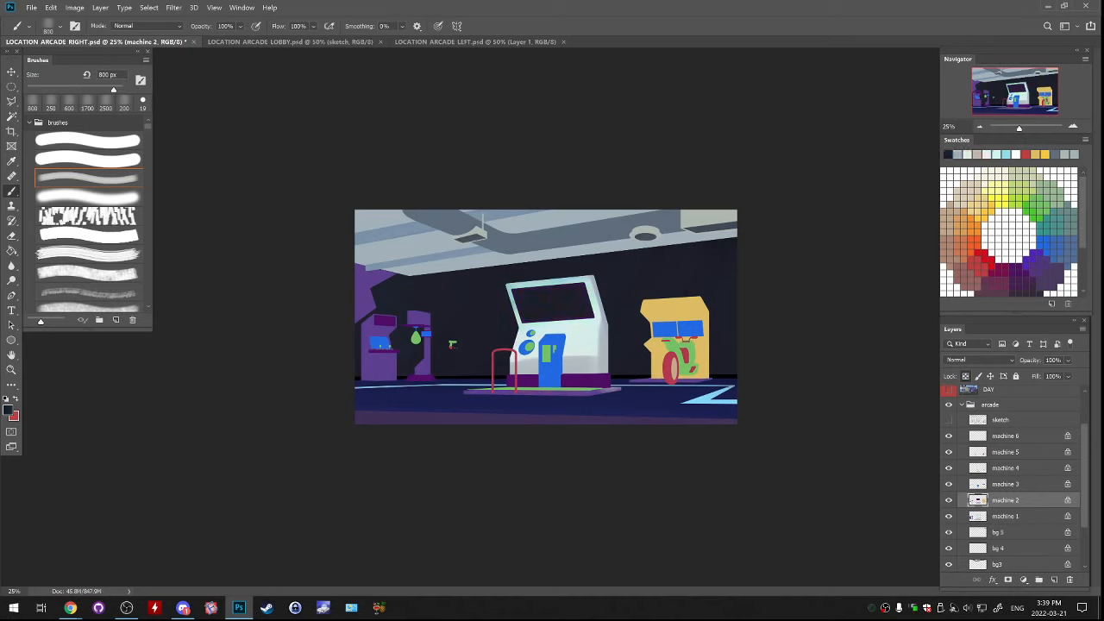
Clean up the central screen's lower edge on machine 2 with small polygonal selections filled with near-black navy
key(l)
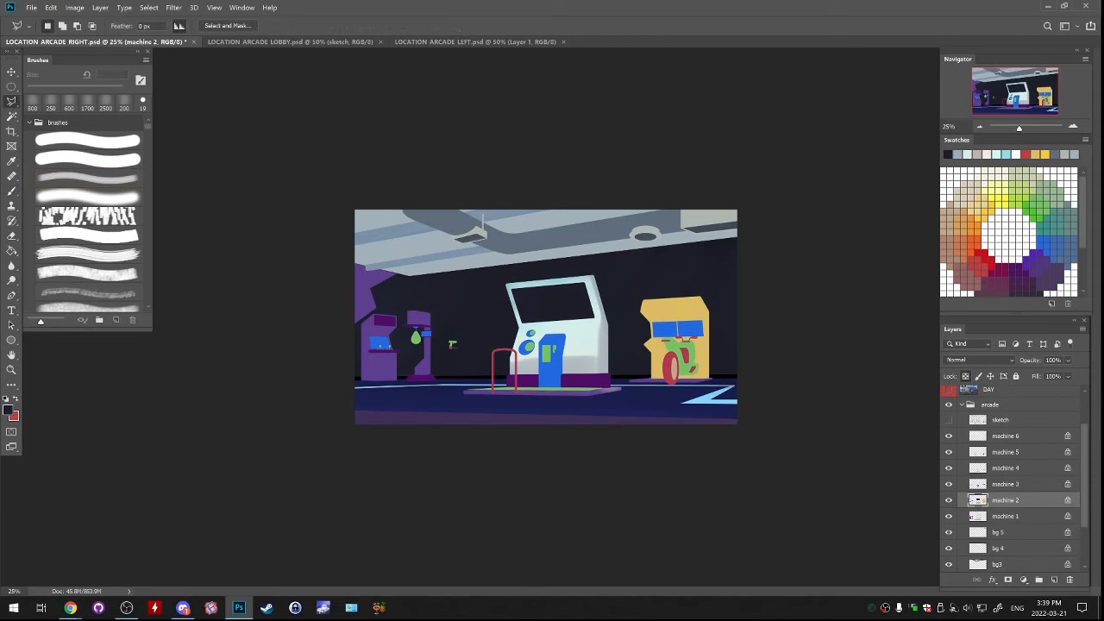
key(ctrl+plus)
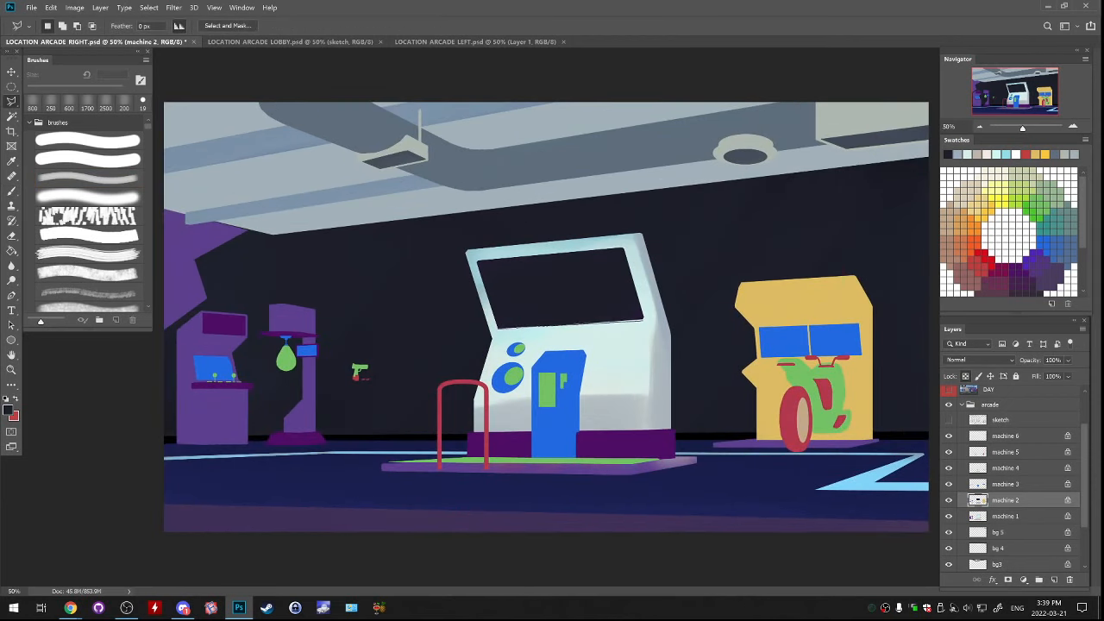
click(531, 321)
click(516, 311)
click(499, 328)
key(alt+BackSpace)
key(ctrl+d)
click(644, 321)
click(610, 296)
click(500, 329)
key(b)
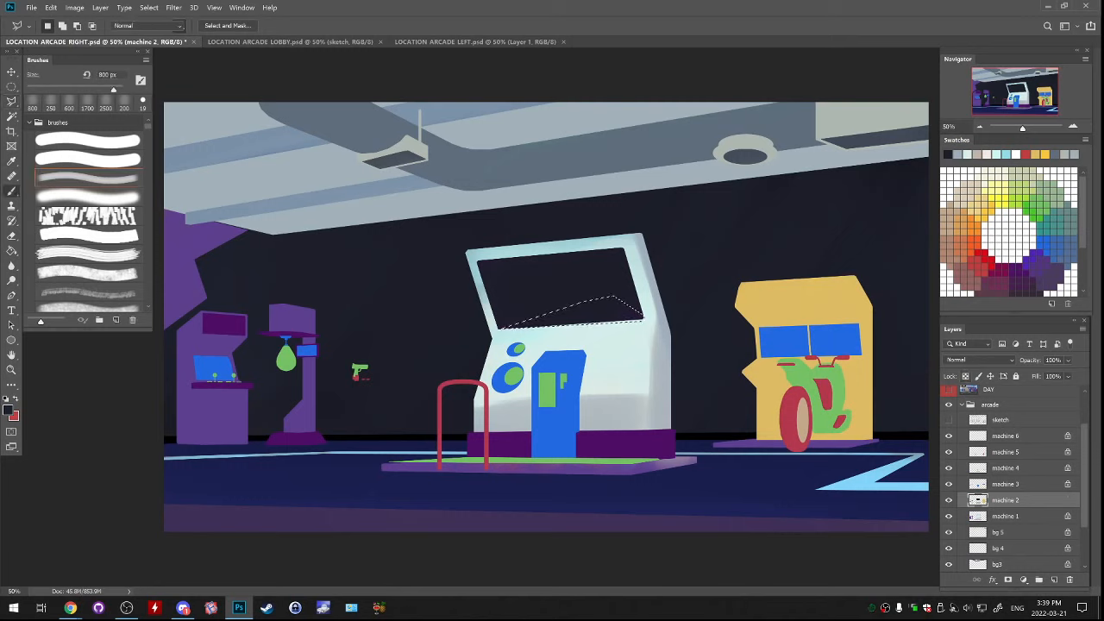
key(ctrl+d)
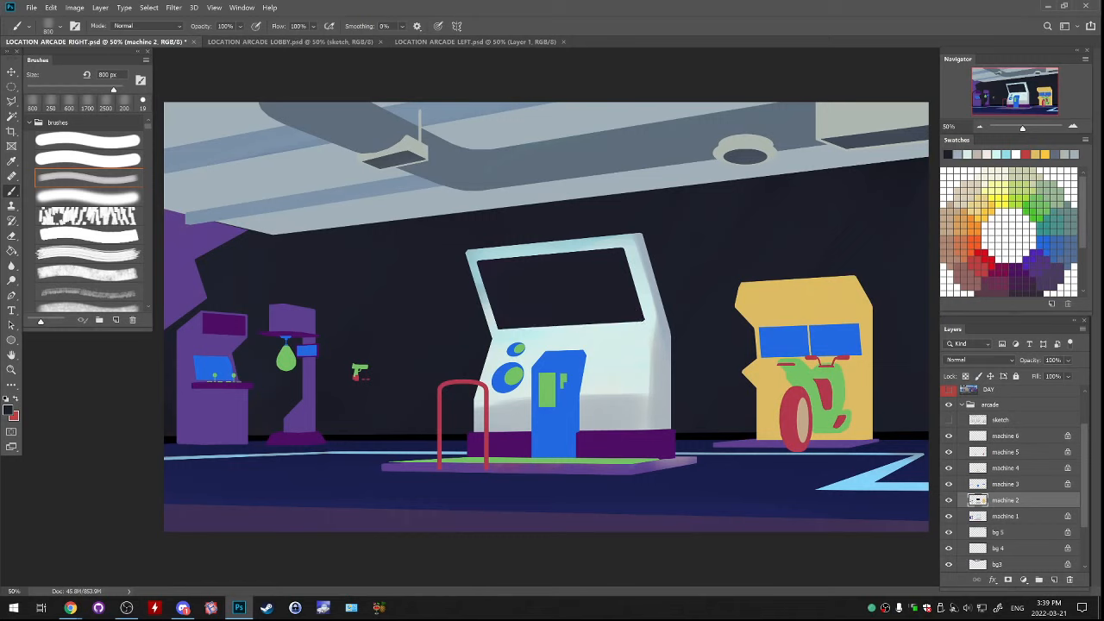
Examine which shapes belong to the machine 2 layer by toggling its visibility
key(e)
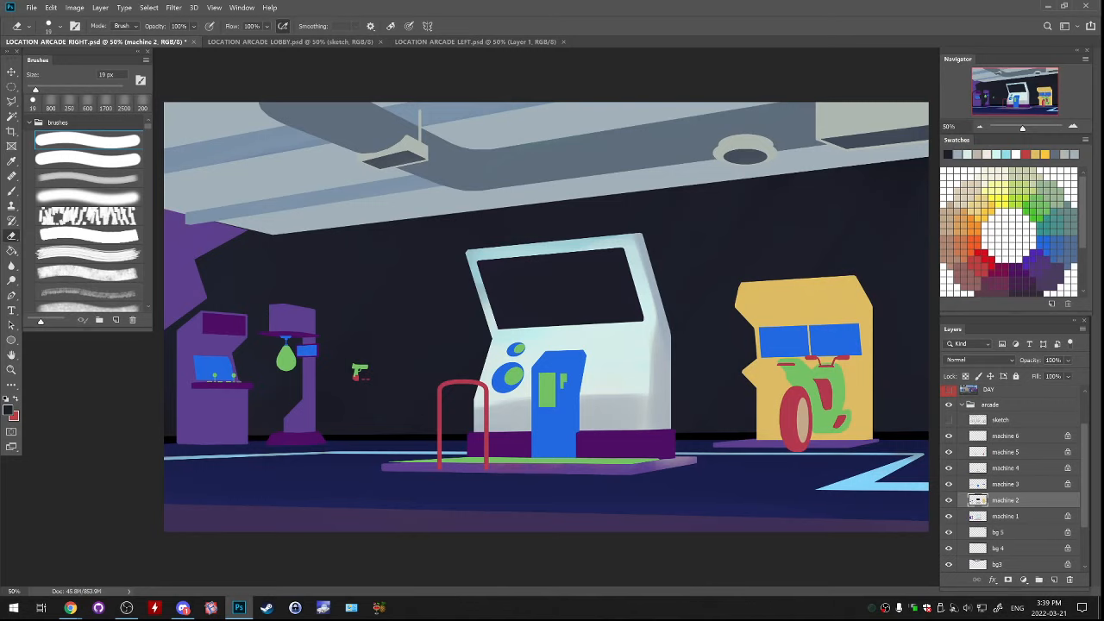
key(ctrl+minus)
key(ctrl+minus)
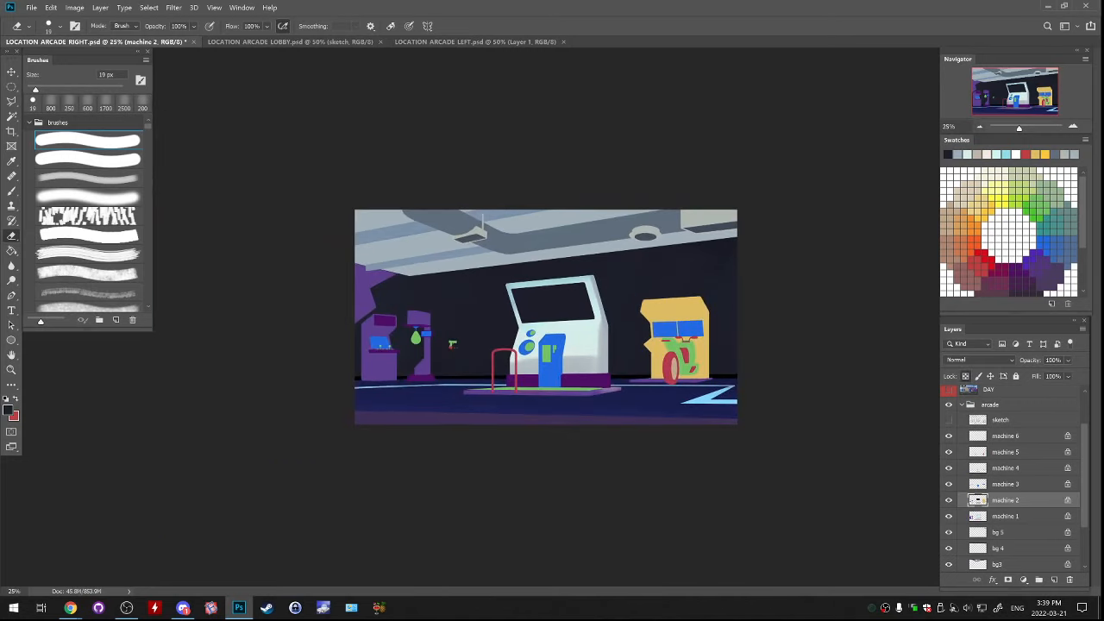
key(b)
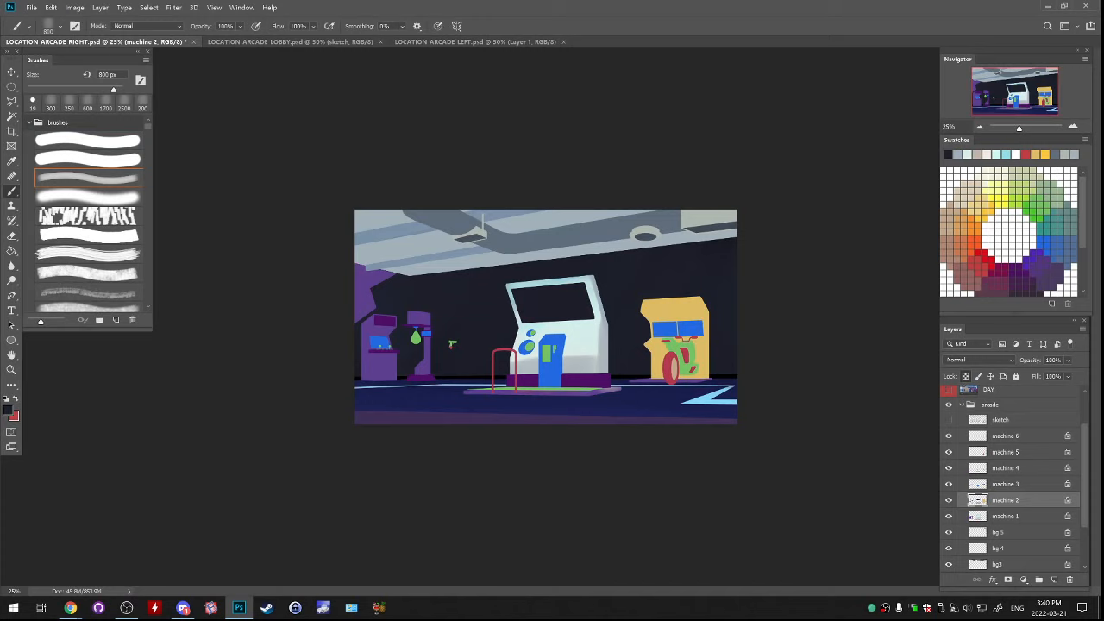
click(949, 500)
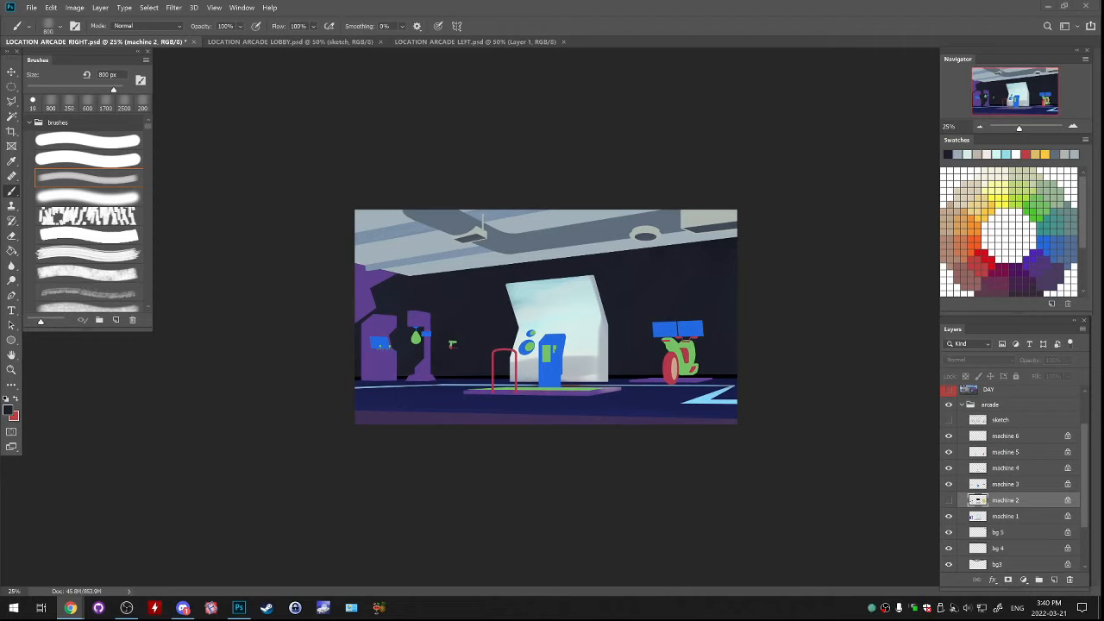
click(949, 500)
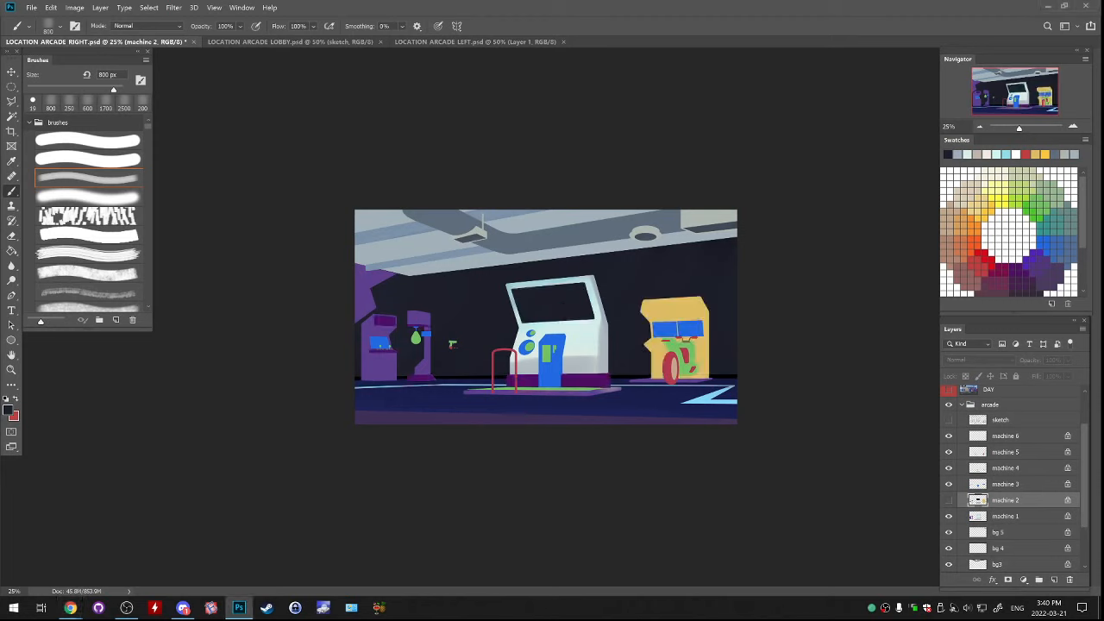
click(949, 500)
click(949, 500)
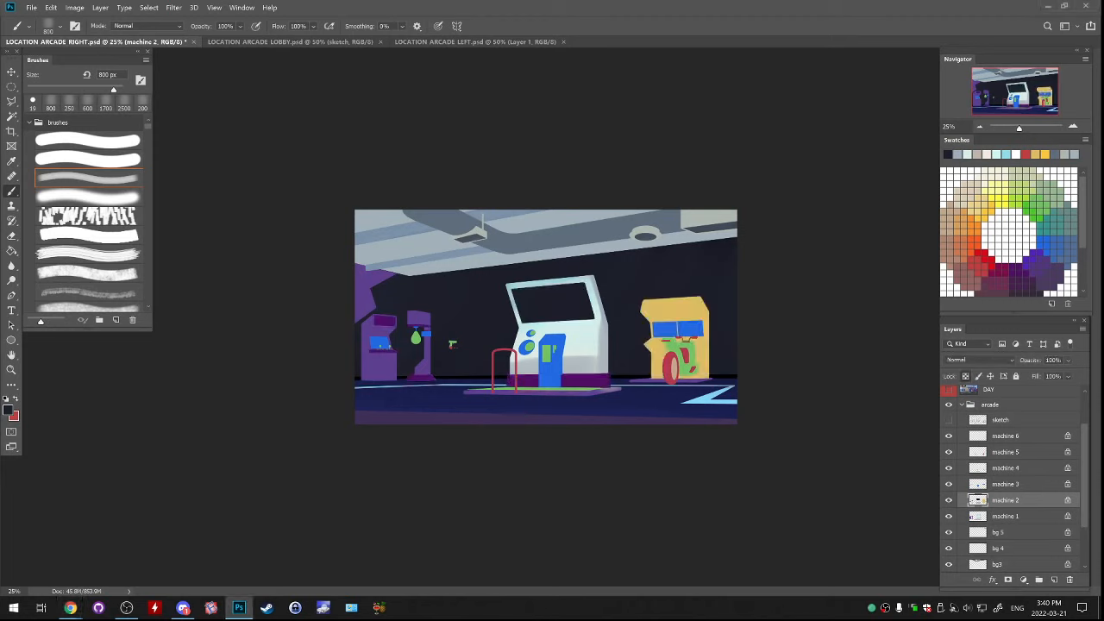
click(949, 501)
click(949, 500)
Paint the central cabinet's purple base on machine 2 light blue-grey, blending in grey sampled from the cabinet
key(ctrl+plus)
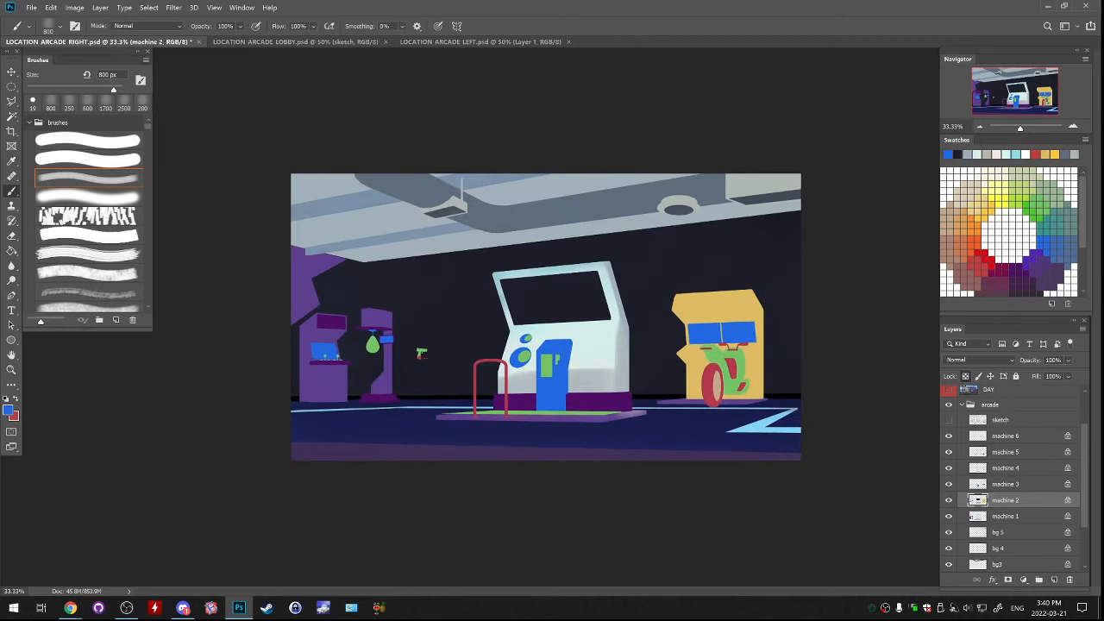
click(949, 500)
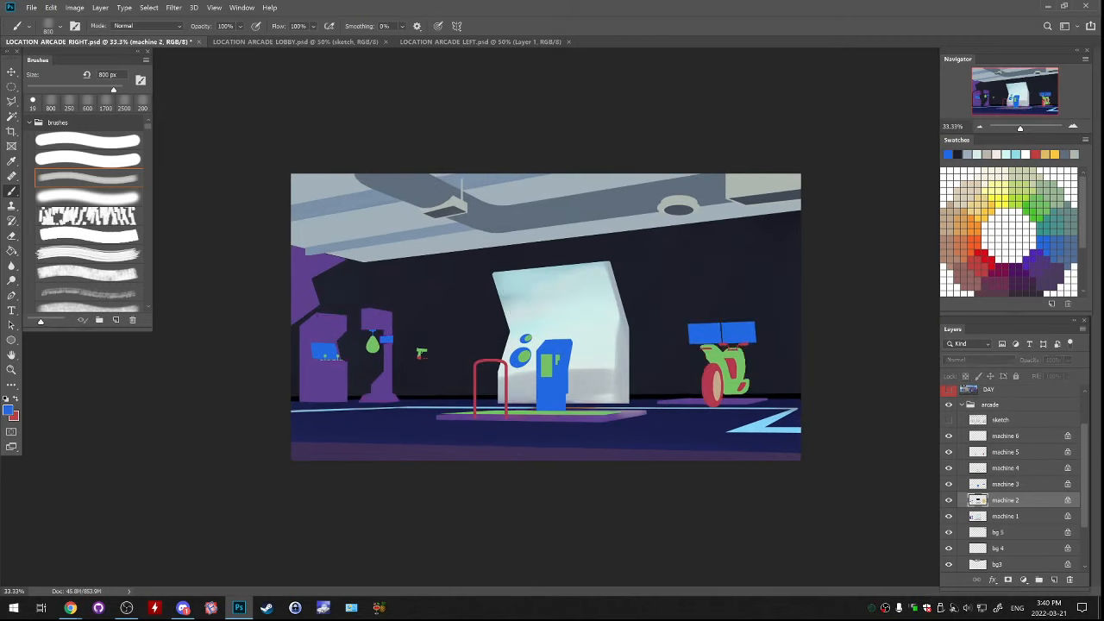
click(948, 501)
drag(483, 431, 631, 429)
alt+click(595, 380)
drag(509, 414, 630, 414)
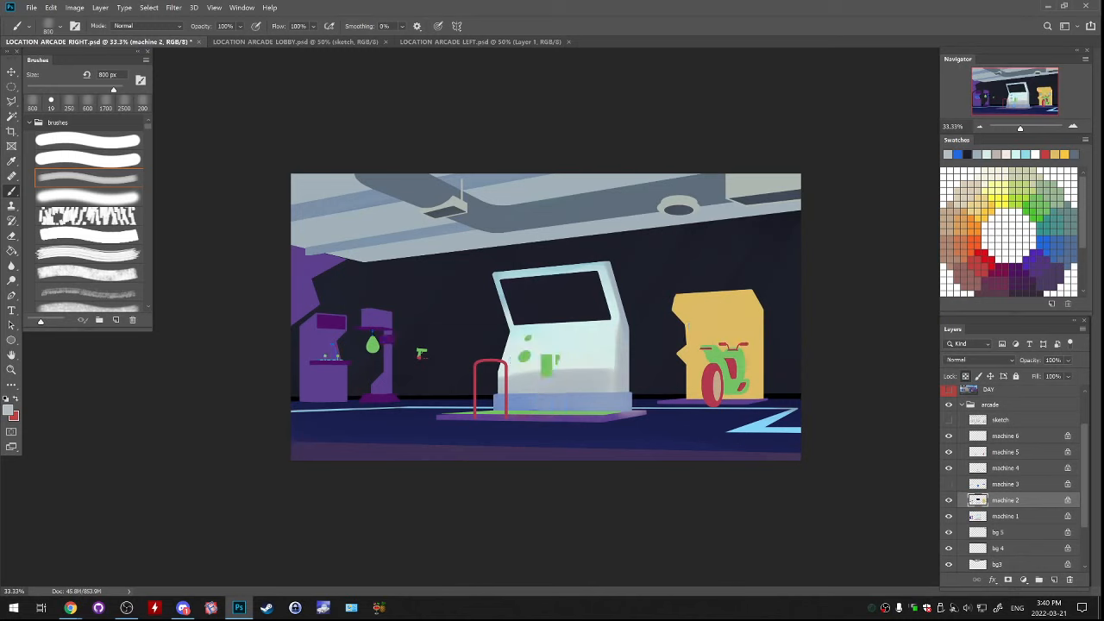
Paint the pedestal in front of the central cabinet on machine 3 with red (#bb364c) sampled from the handrail
click(1005, 483)
alt+click(556, 298)
mouse_move(539, 371)
mouse_down()
mouse_move(569, 371)
mouse_move(538, 401)
mouse_up()
alt+click(595, 377)
key(ctrl+z)
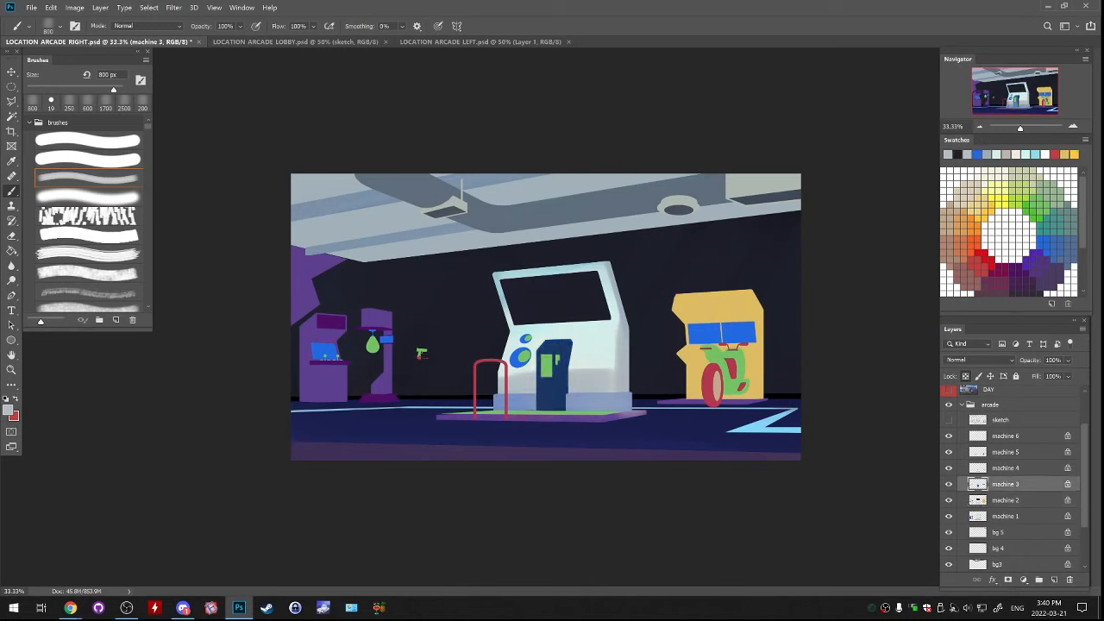
alt+click(506, 388)
mouse_move(544, 350)
mouse_down()
mouse_move(550, 396)
mouse_move(565, 375)
mouse_up()
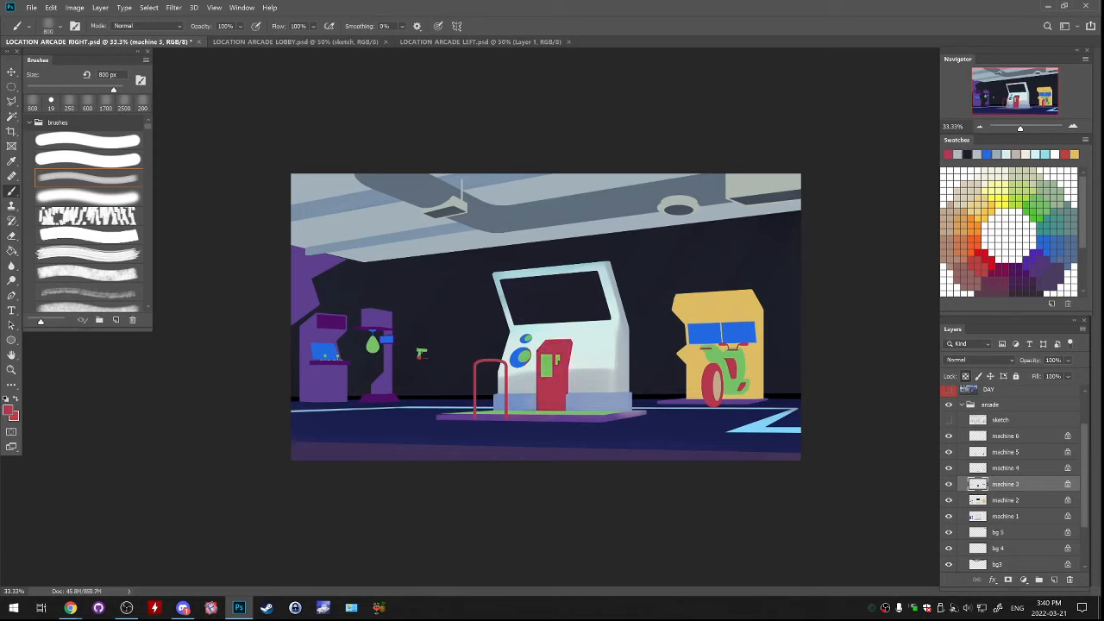
Shade the red pedestal with darker tones, undoing the last stroke, and paint the cabinet's two round speakers near-black navy at 500 px
click(8, 409)
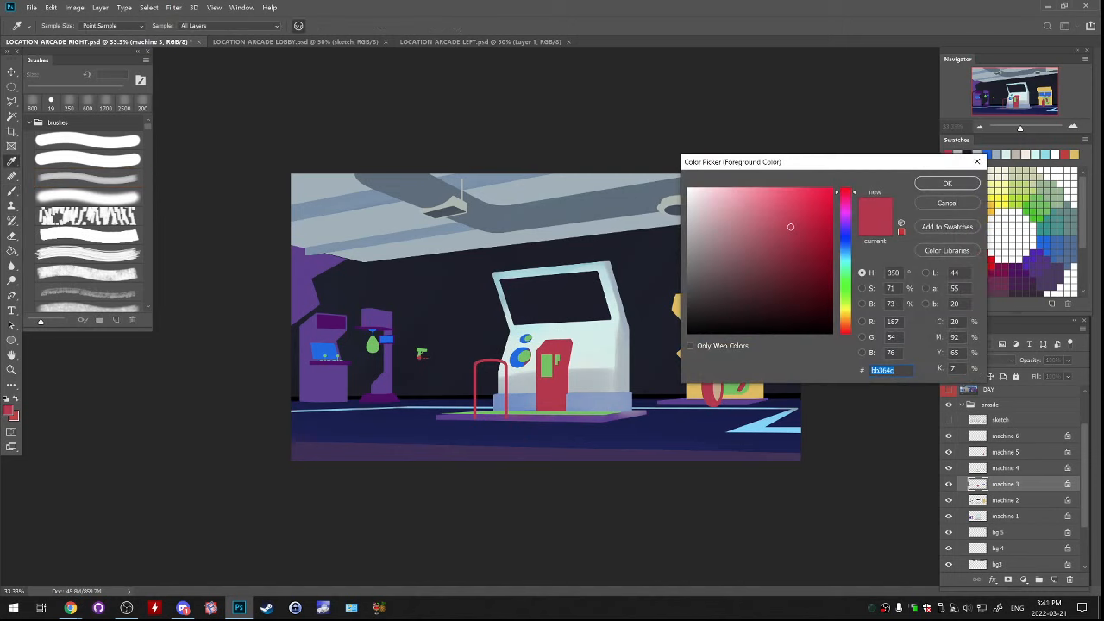
drag(804, 257, 809, 270)
click(947, 183)
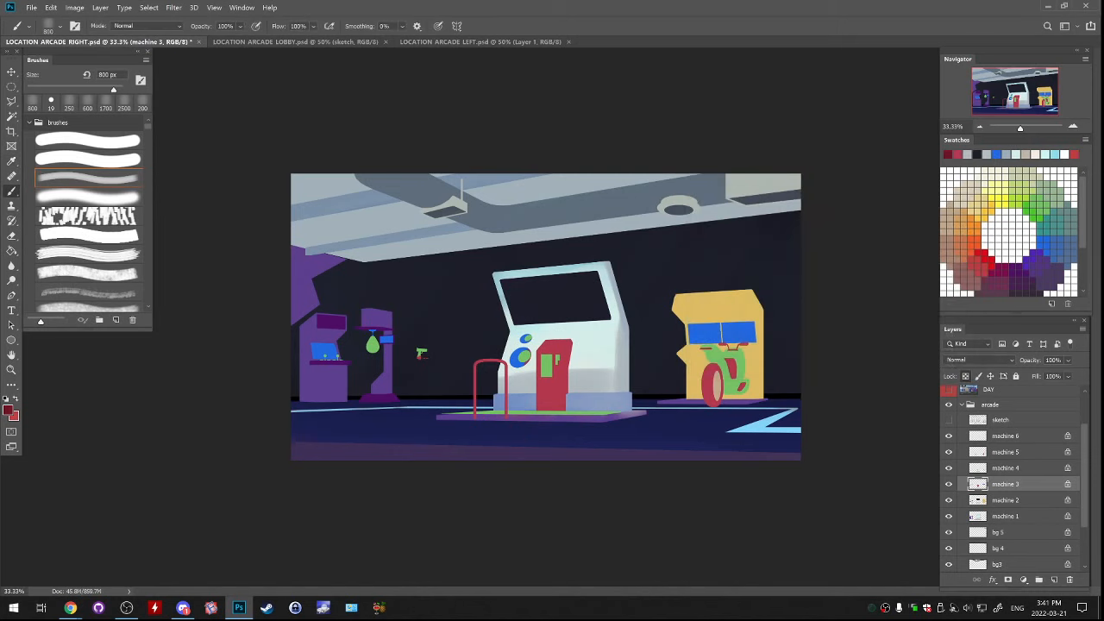
mouse_move(566, 374)
mouse_down()
mouse_move(567, 408)
mouse_move(571, 343)
mouse_up()
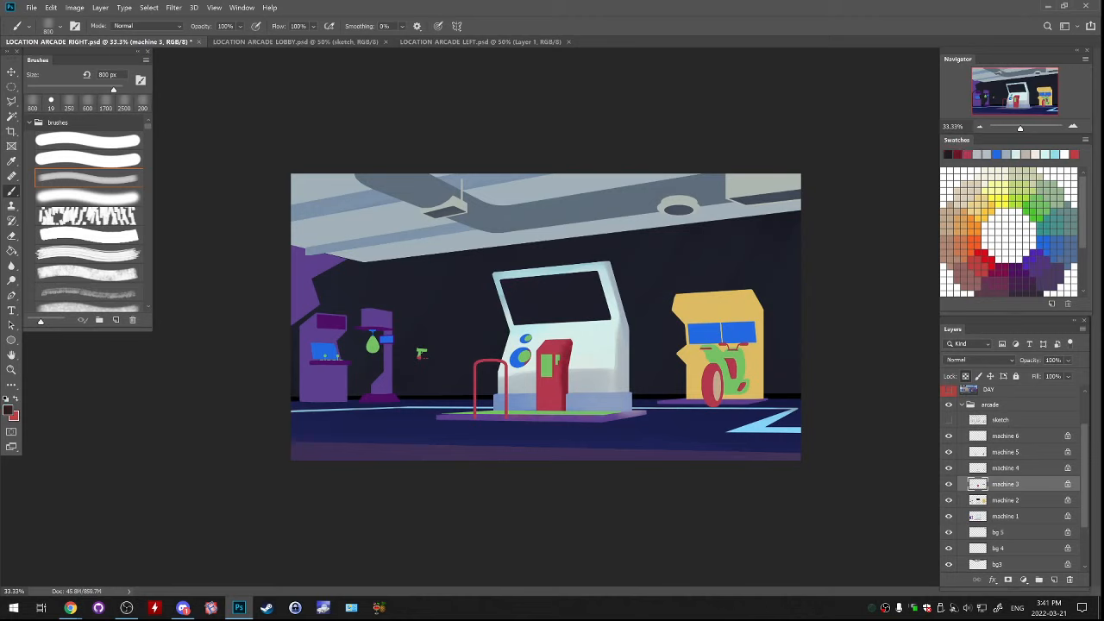
key(bracketleft)
key(bracketleft)
key(bracketleft)
key(ctrl+z)
drag(514, 367, 523, 362)
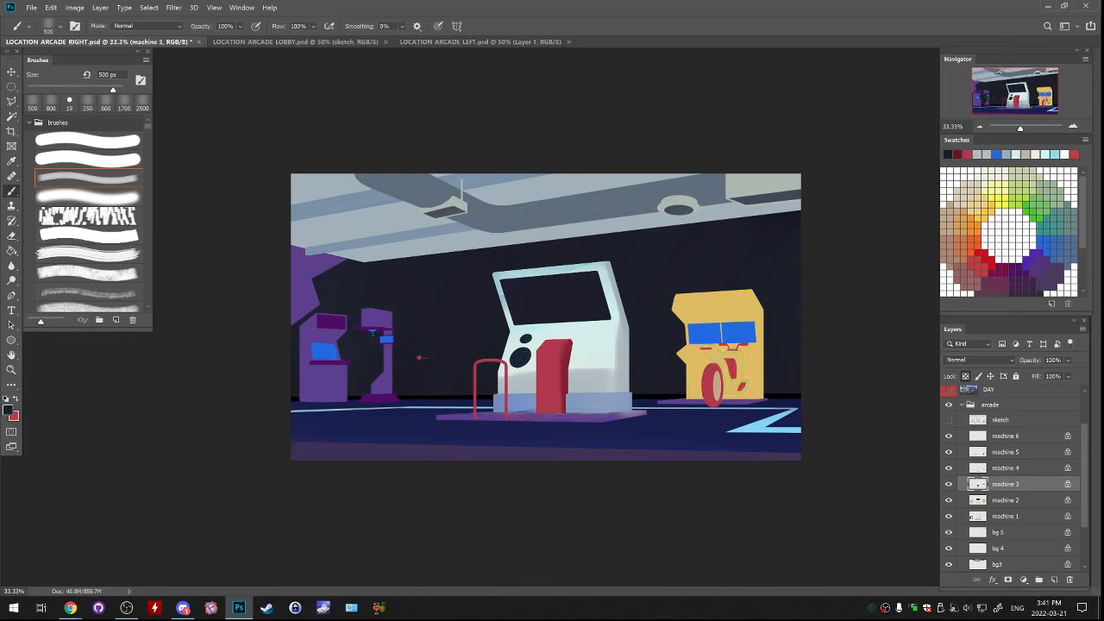
Select the green speaker centres and pedestal details on machine 4 and shift them slightly
key(alt+bracketright)
key(m)
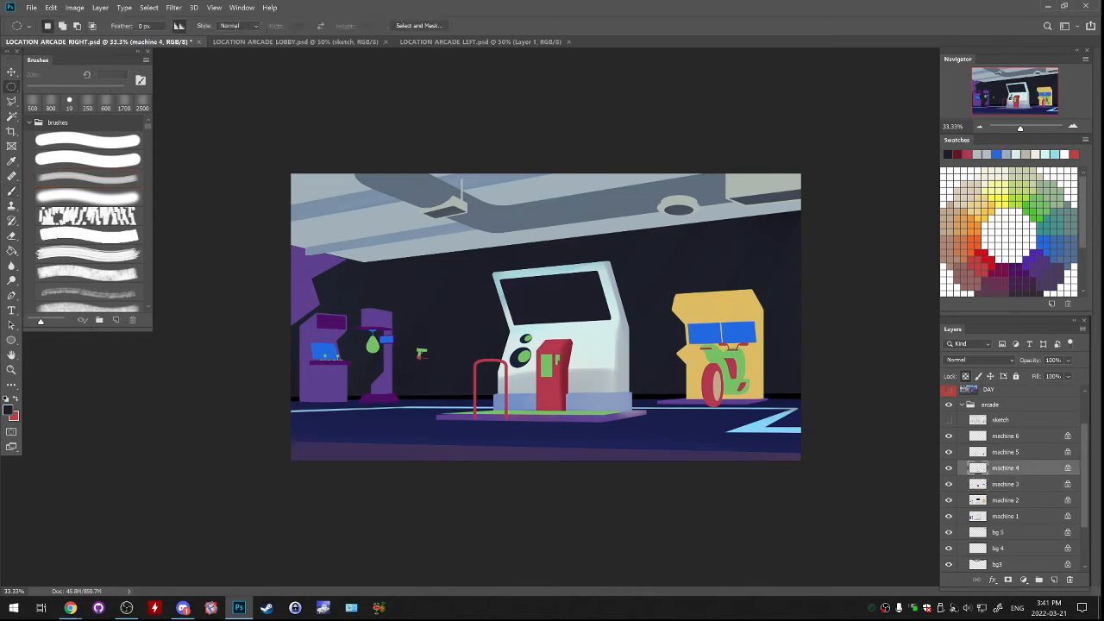
drag(498, 309, 583, 392)
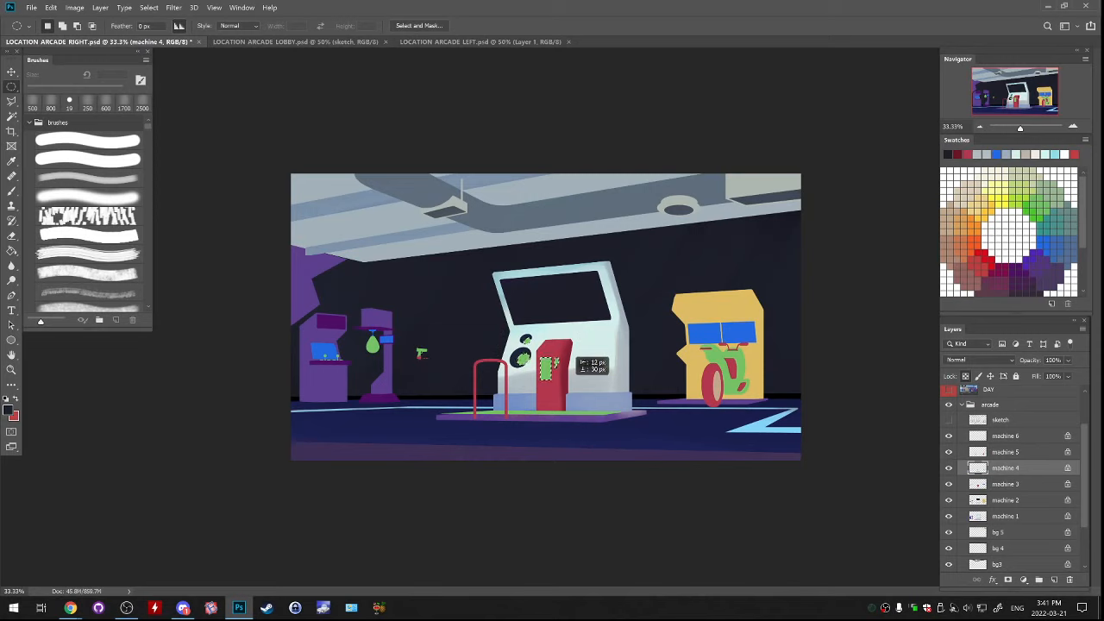
key(ctrl+d)
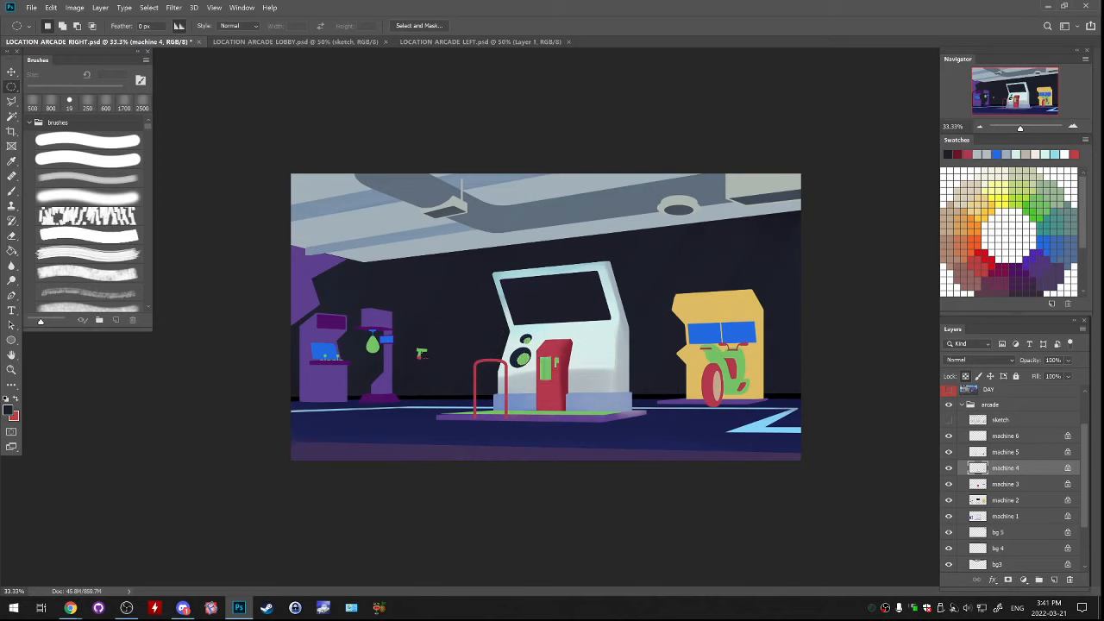
drag(511, 322, 568, 386)
click(532, 343)
drag(555, 371, 556, 368)
click(568, 393)
Paint the motorcycle's tyre, inner body panels and handlebars on machine 5 near-black navy
click(949, 468)
click(949, 467)
click(949, 452)
click(949, 452)
click(1006, 452)
key(b)
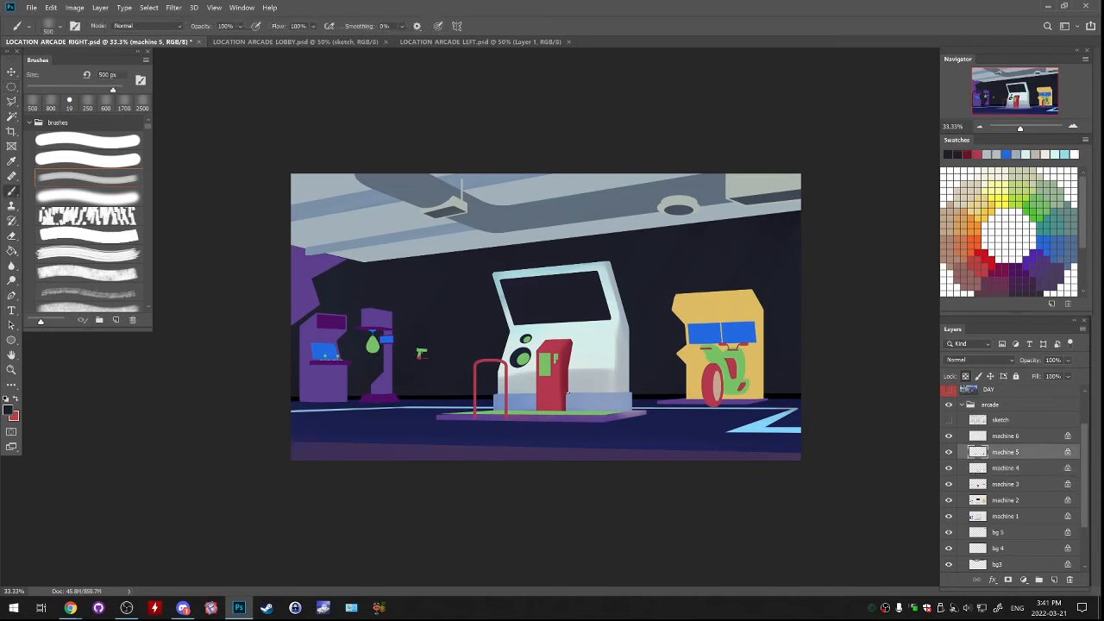
click(949, 452)
click(949, 452)
drag(705, 369, 712, 400)
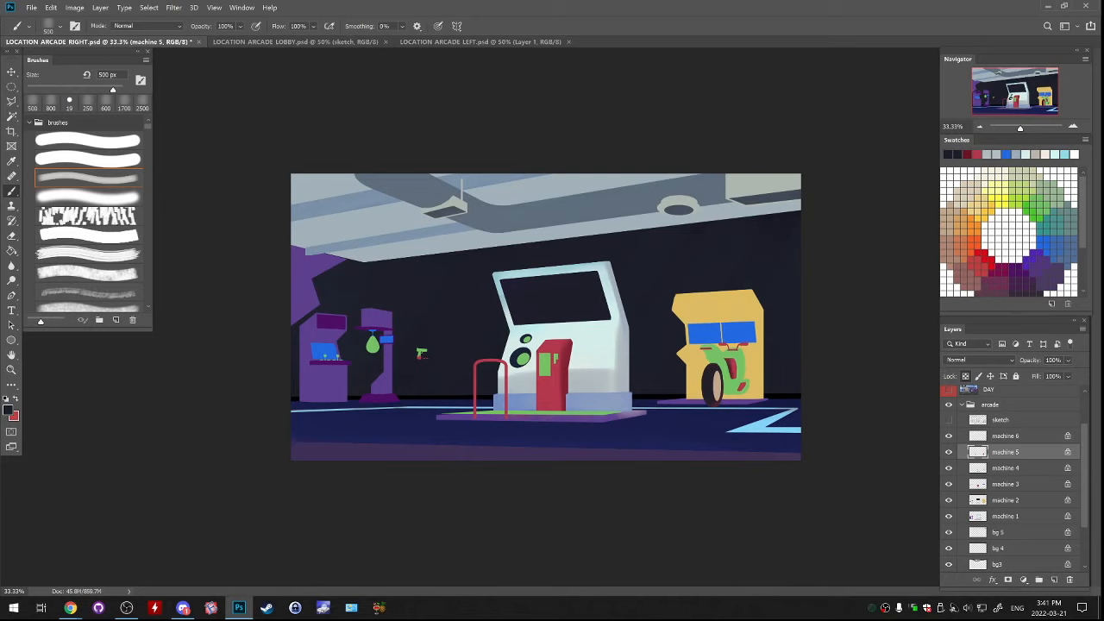
mouse_move(730, 361)
mouse_down()
mouse_move(739, 385)
mouse_move(731, 364)
mouse_move(745, 345)
mouse_up()
key(ctrl+z)
key(ctrl+shift+z)
Paint the motorcycle's green body bright red on machine 4, undoing the misplaced red stroke on machine 5
click(988, 260)
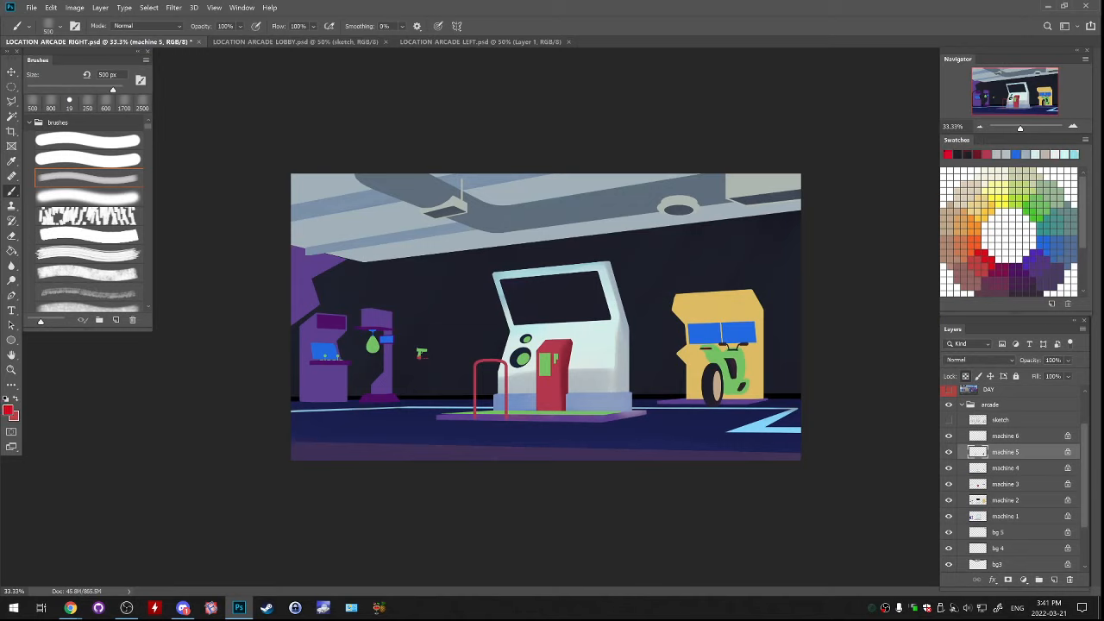
mouse_move(713, 370)
mouse_down()
mouse_move(728, 362)
mouse_move(745, 390)
mouse_up()
key(ctrl+z)
click(1006, 468)
click(948, 468)
click(948, 468)
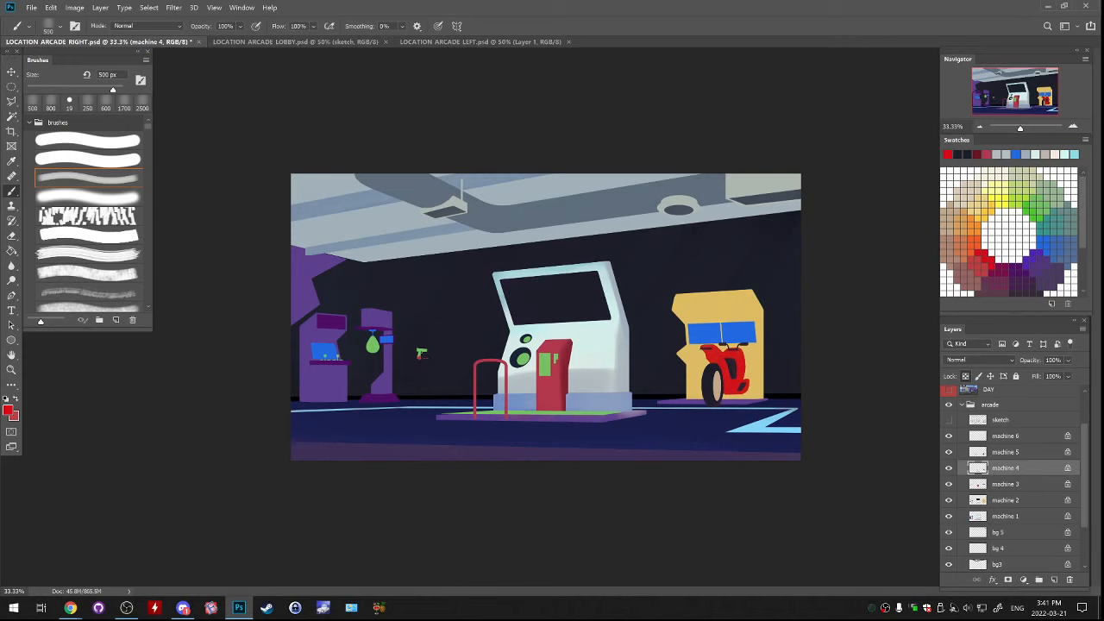
Paint the yellow cabinet's two screens on machine 3 near-black navy
click(948, 484)
click(949, 484)
click(957, 154)
click(949, 484)
click(949, 484)
click(1005, 484)
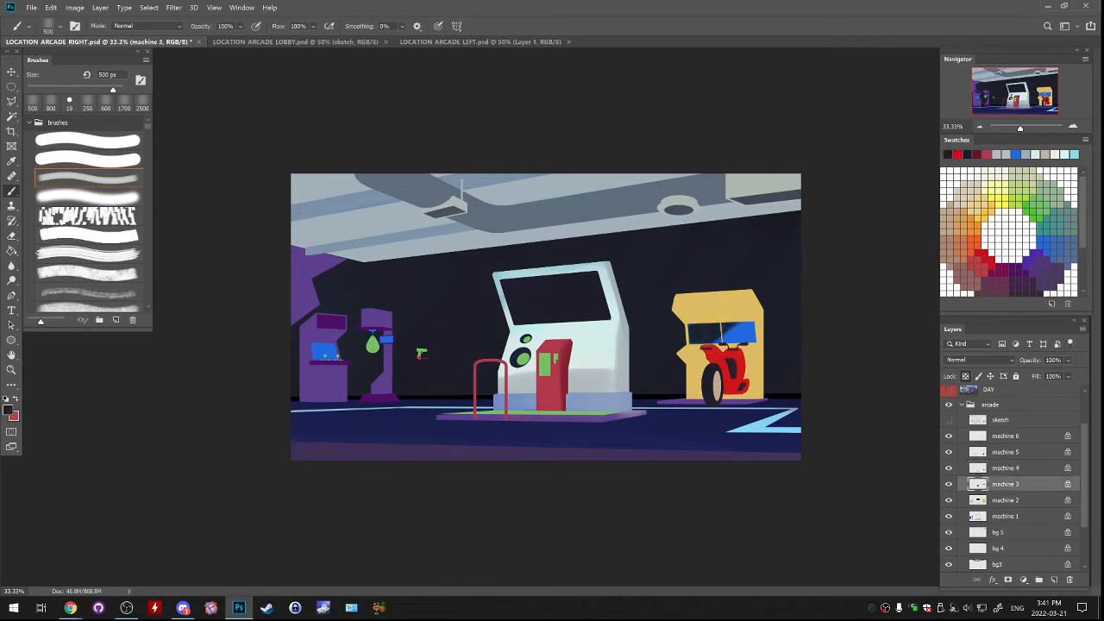
drag(726, 333, 755, 335)
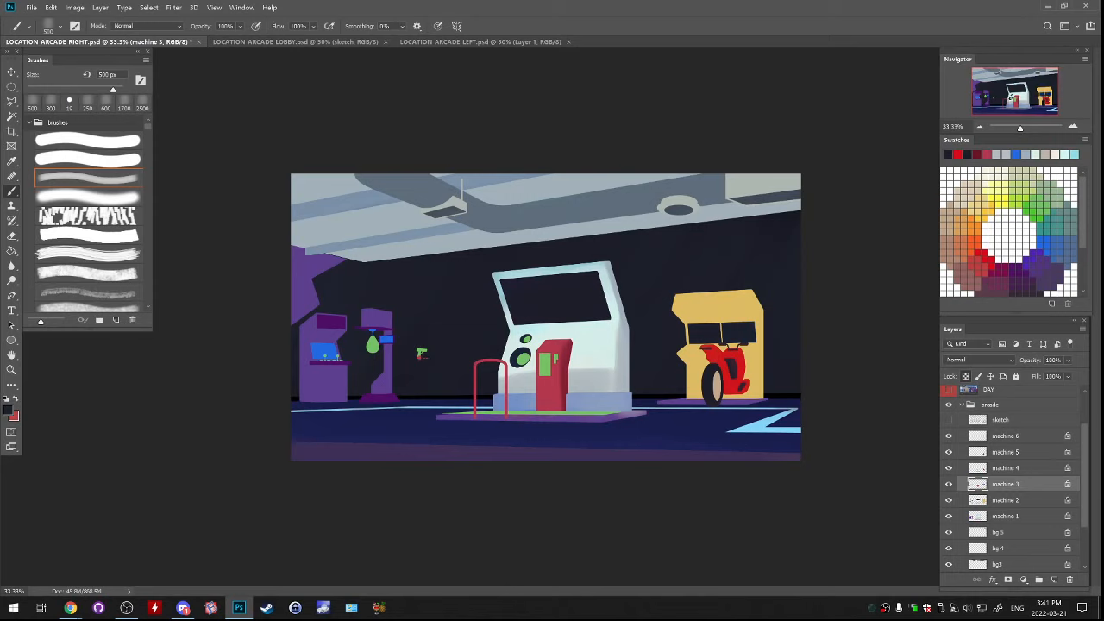
alt+click(712, 362)
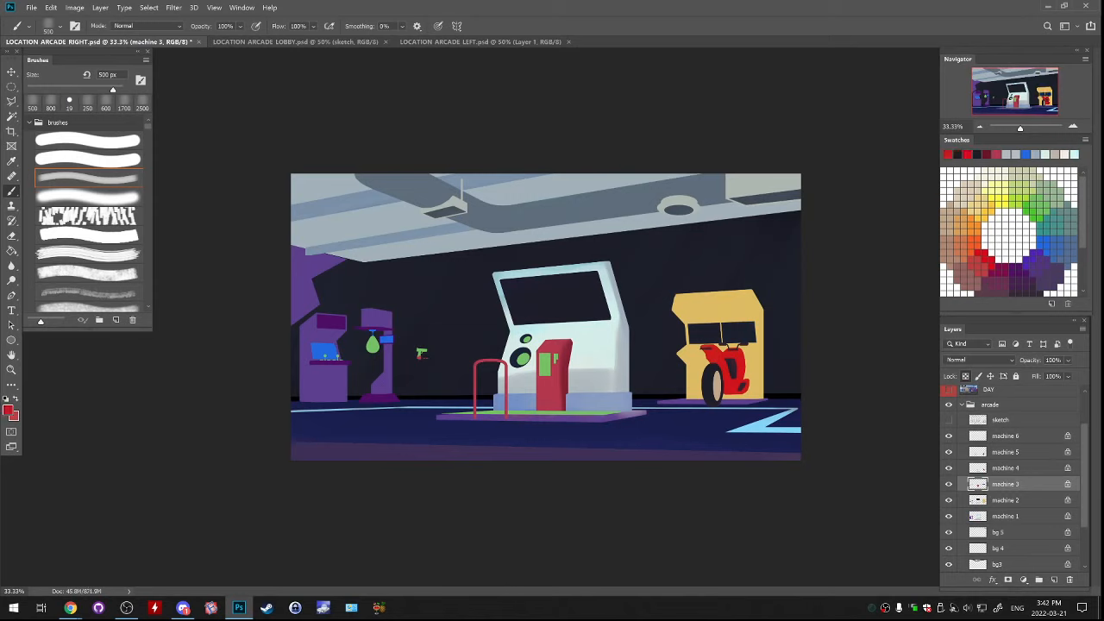
click(8, 410)
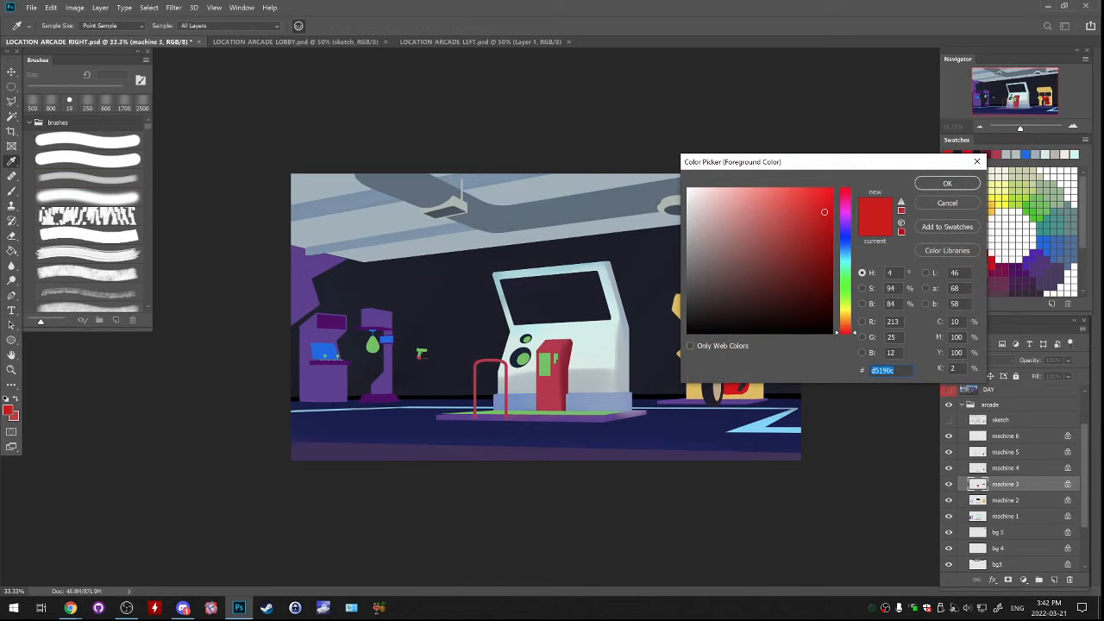
text(d54e0c)
click(947, 202)
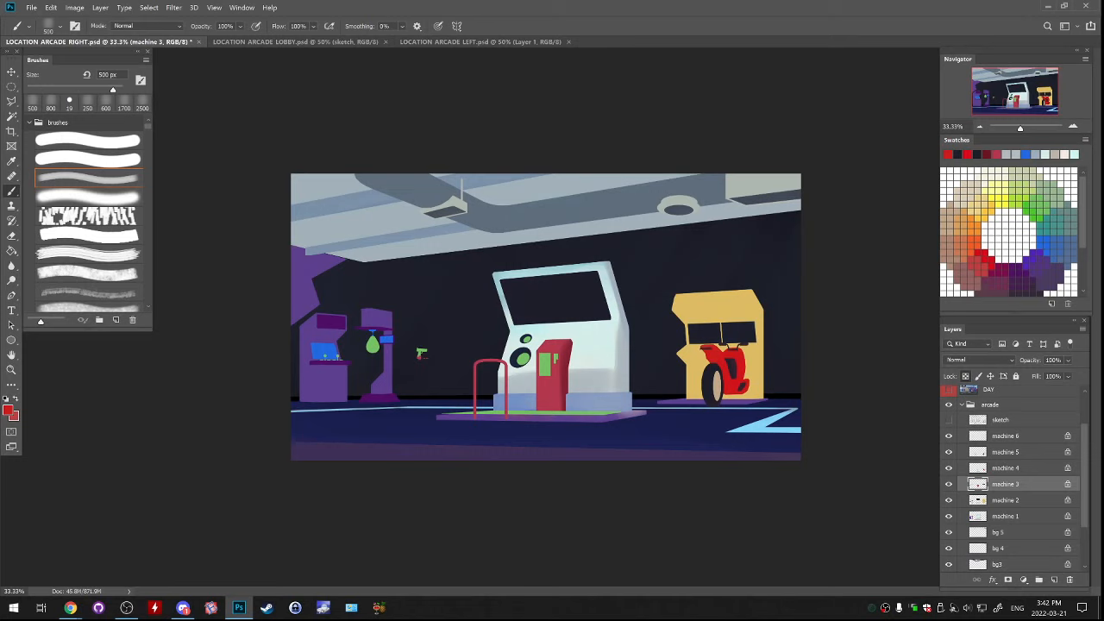
Paint the pedestal's green panel details on machine 4 light grey sampled from the central cabinet
click(949, 484)
click(949, 468)
click(949, 469)
click(1005, 469)
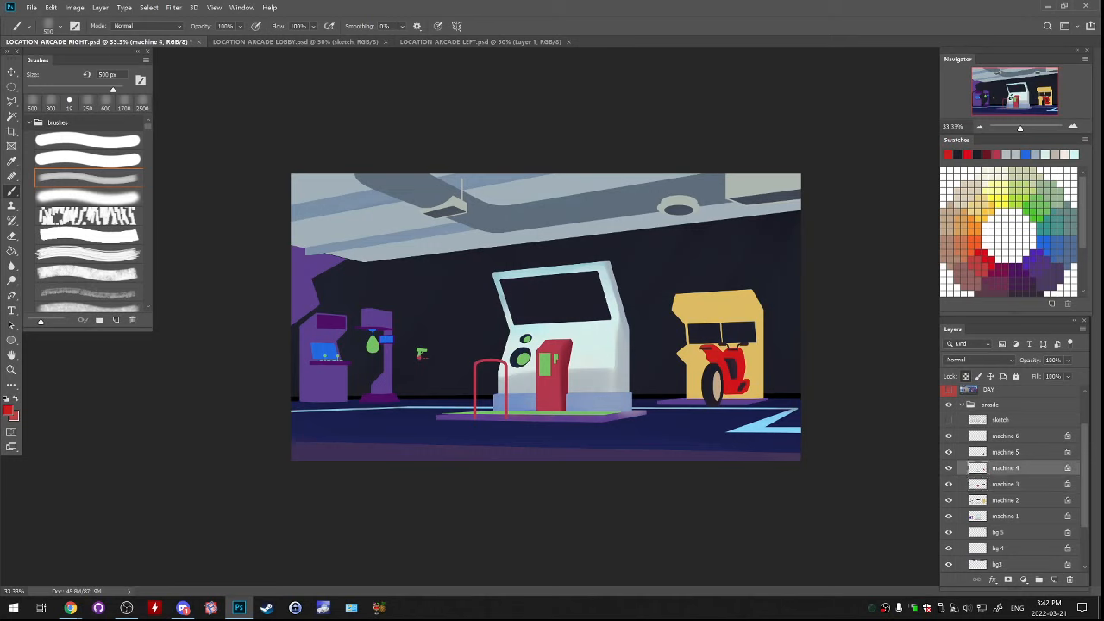
alt+click(545, 364)
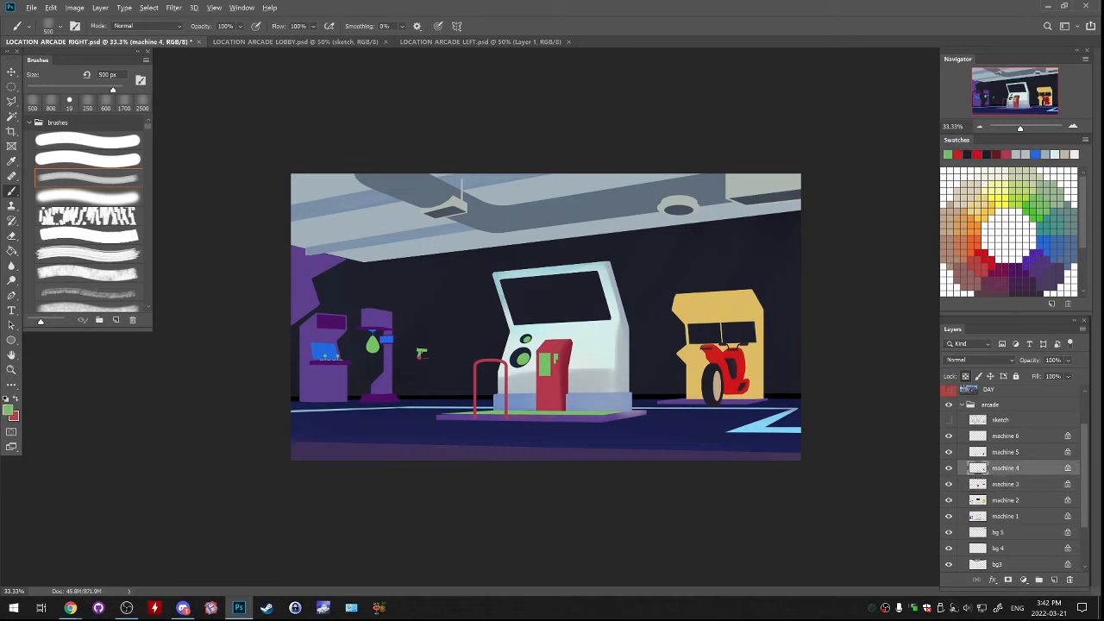
alt+click(585, 380)
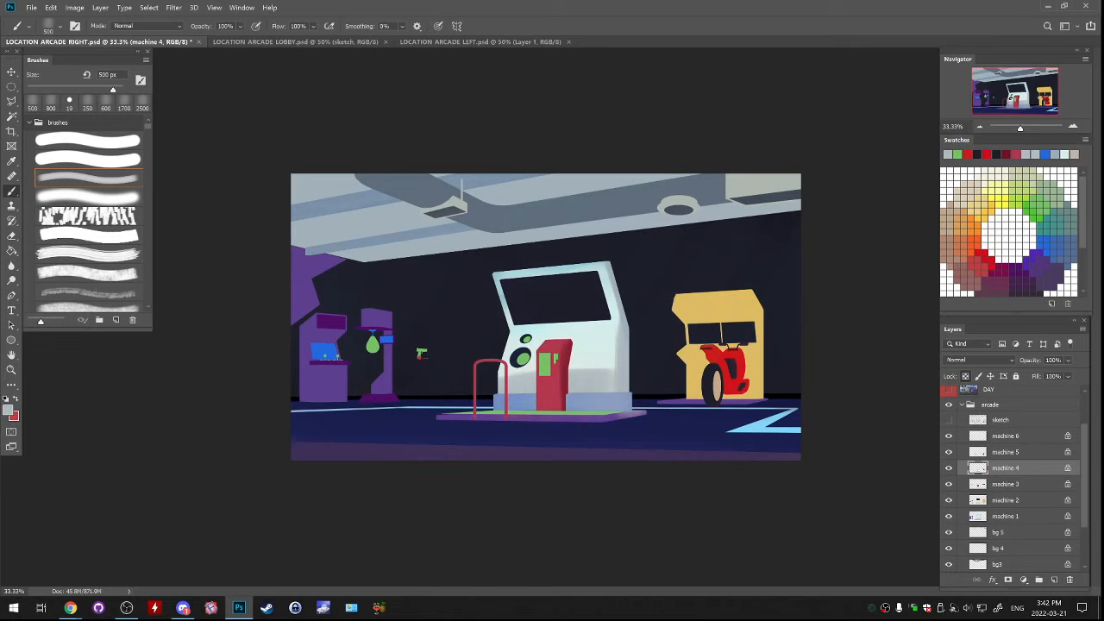
drag(546, 358, 548, 371)
Paint the green speaker centres and the platform's green top surface grey on machine 4, undoing the last stroke
click(949, 469)
click(949, 468)
click(949, 469)
click(949, 468)
alt+click(524, 359)
alt+click(515, 362)
drag(509, 413, 604, 414)
drag(483, 414, 610, 414)
key(ctrl+z)
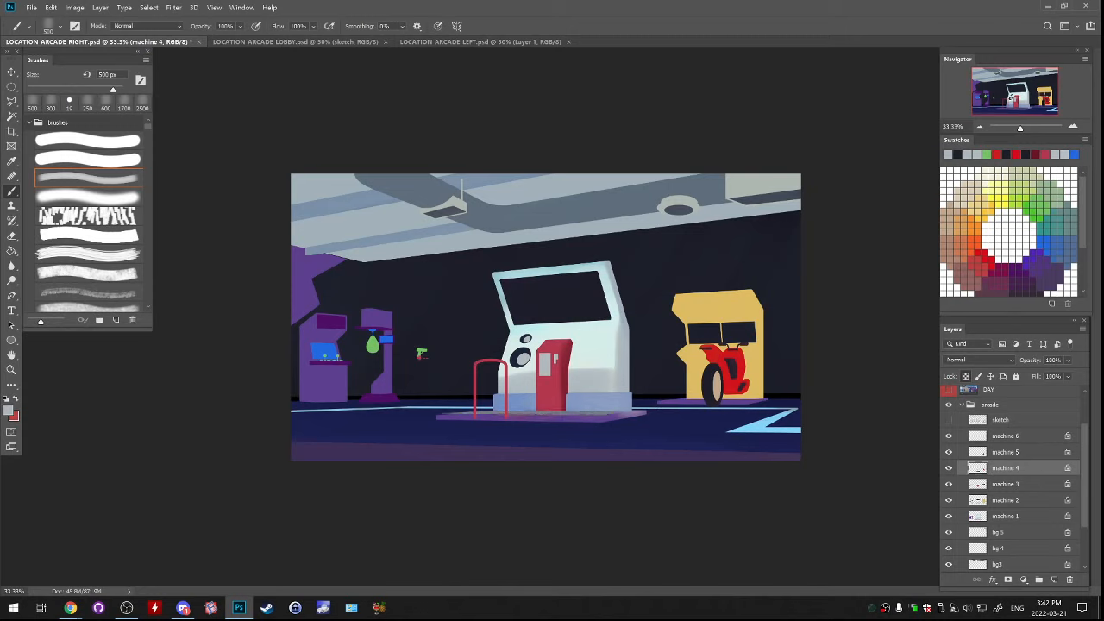
drag(510, 415, 615, 414)
key(ctrl+z)
alt+click(717, 385)
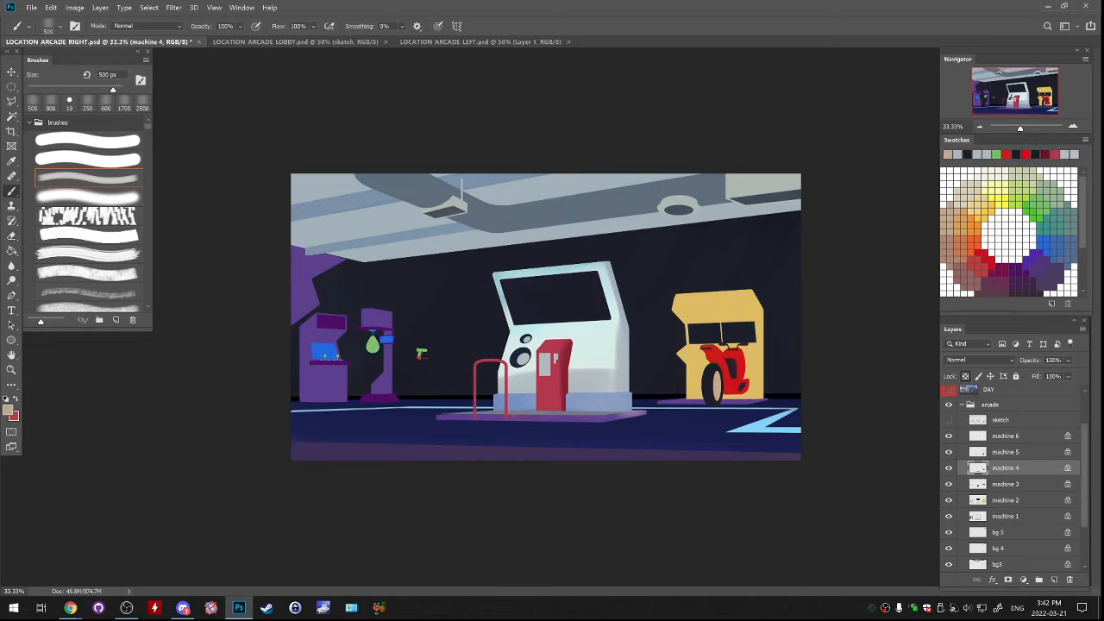
Paint the green punching bag on machine 4 near-white using the central cabinet's colours, and shade its side grey
alt+click(595, 349)
drag(372, 337, 374, 347)
alt+click(602, 378)
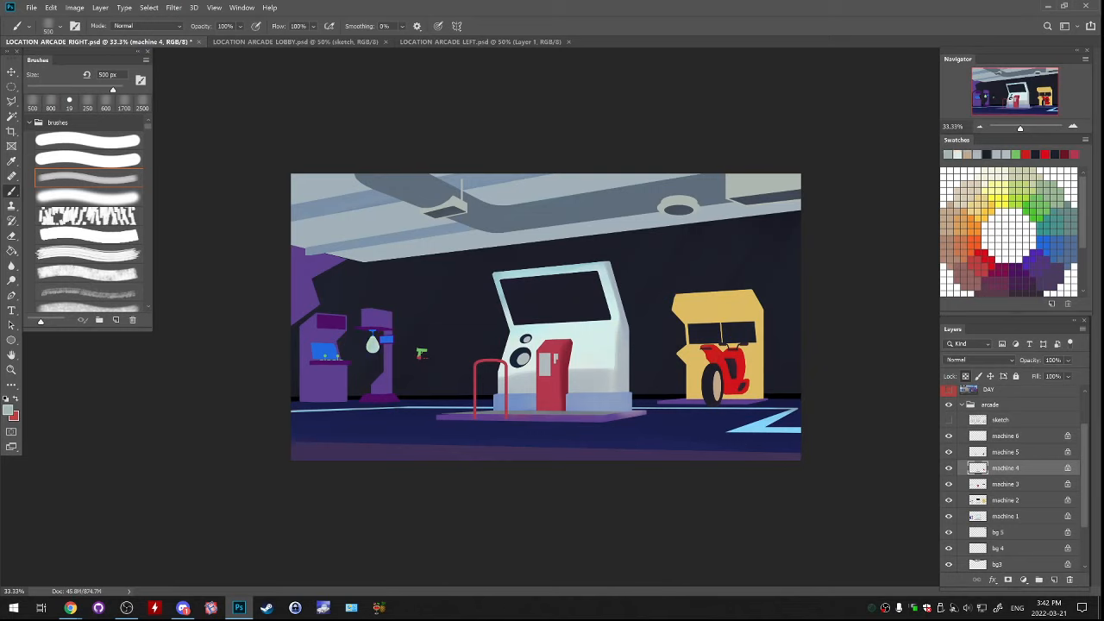
alt+click(587, 414)
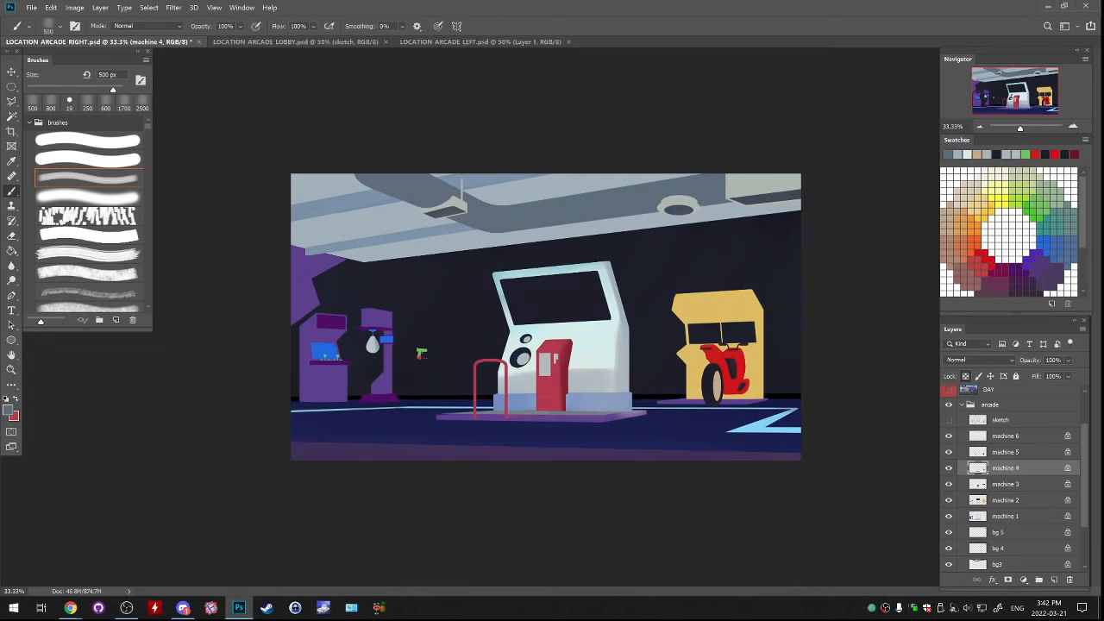
drag(365, 339, 368, 349)
Paint the purple body of the punching machine on machine 1 bright red
click(972, 516)
alt+click(760, 200)
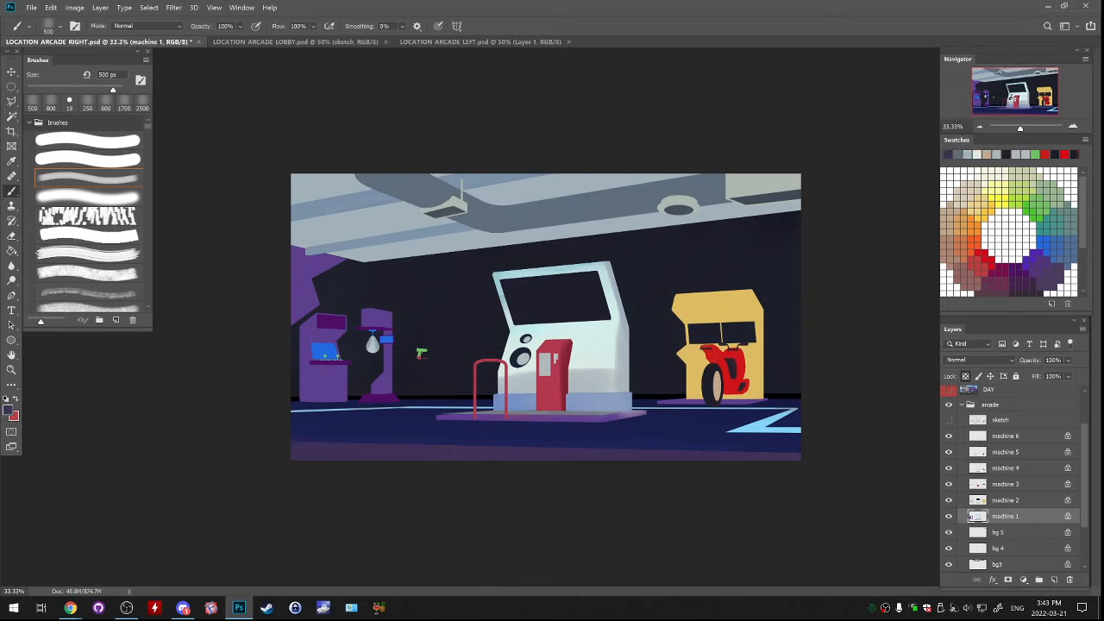
key(x)
alt+click(555, 362)
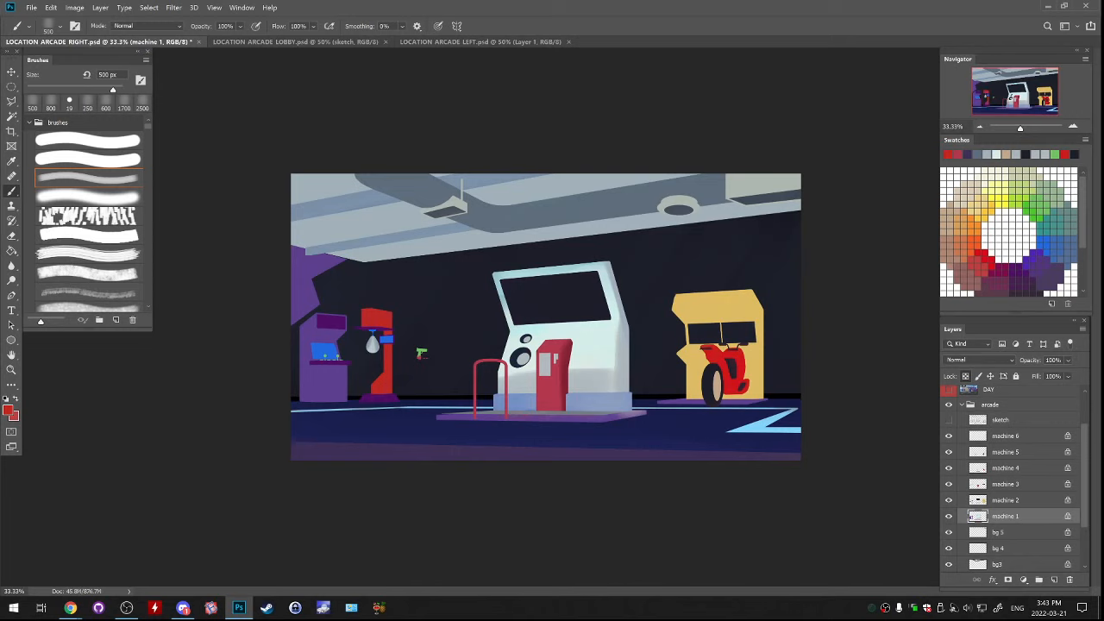
Mix a darker crimson red and shade the punching machine's head and column, reducing the brush to 175 px
click(8, 410)
drag(820, 215, 820, 251)
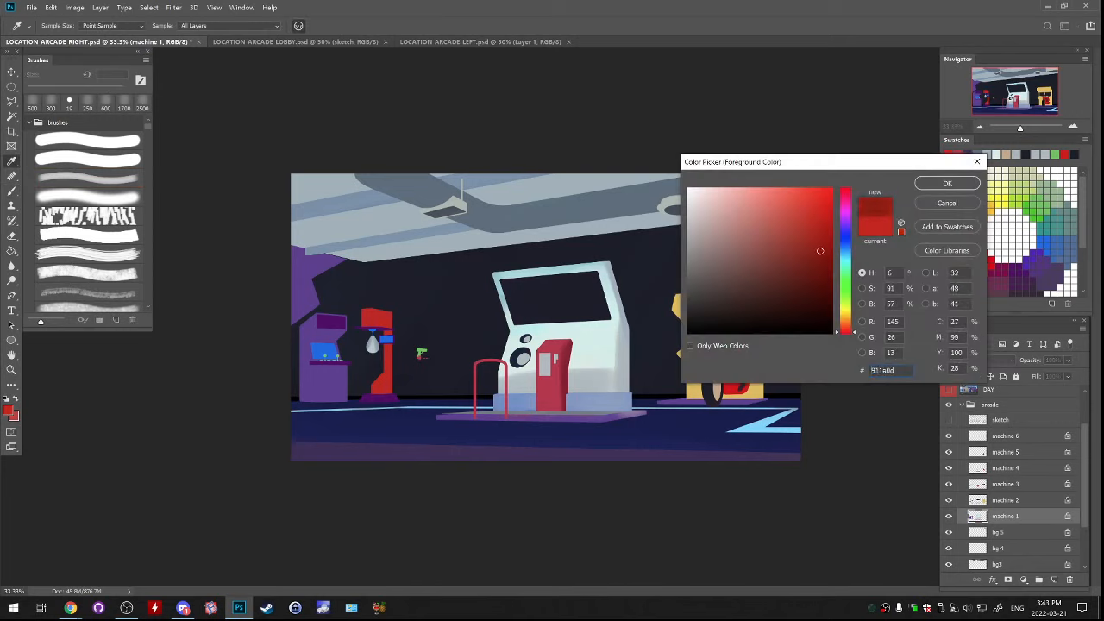
drag(846, 205, 847, 192)
key(Return)
key(b)
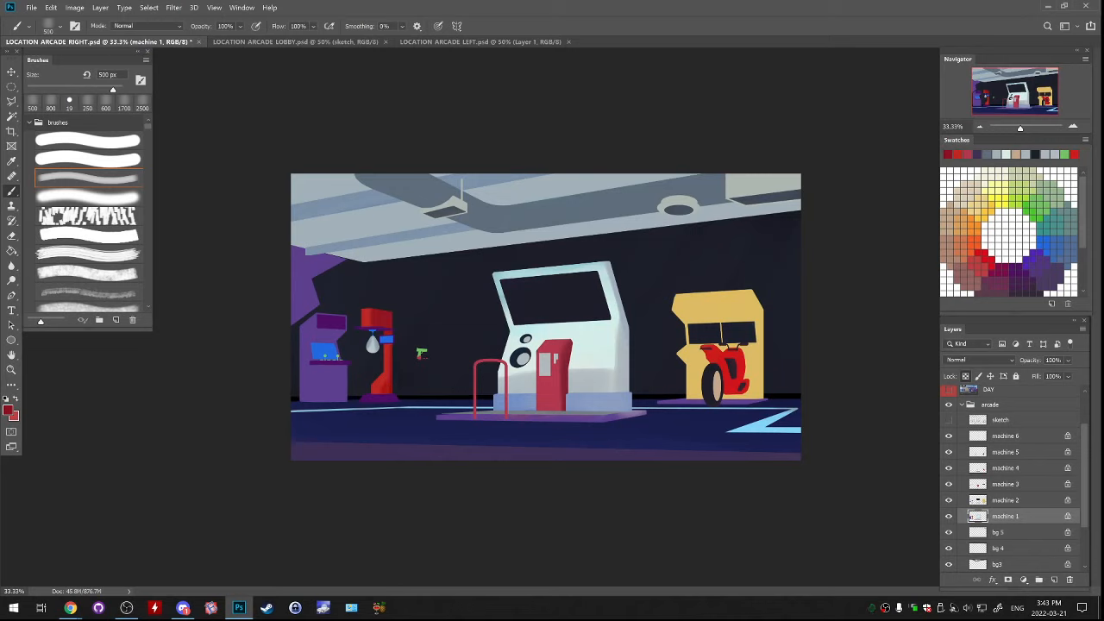
key(bracketleft)
key(bracketleft)
key(bracketleft)
key(bracketleft)
key(bracketleft)
Paint the punching machine's overhead plate on machine 2 light grey sampled from the central cabinet, with slate-grey shading
click(949, 501)
click(949, 501)
click(949, 501)
click(949, 500)
click(1005, 501)
alt+click(521, 383)
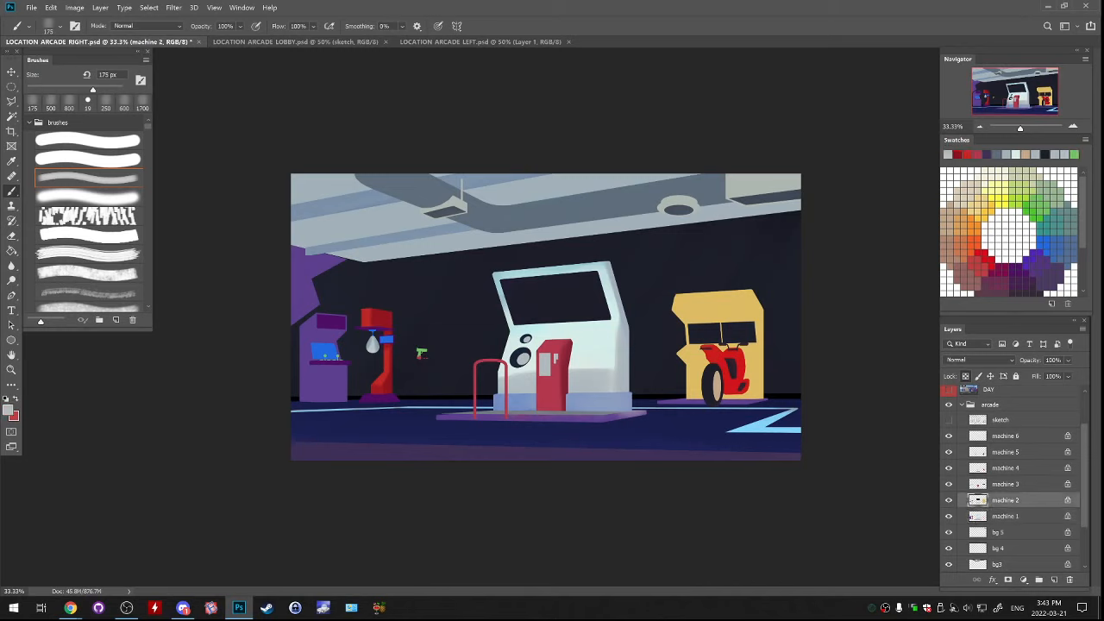
drag(378, 328, 392, 330)
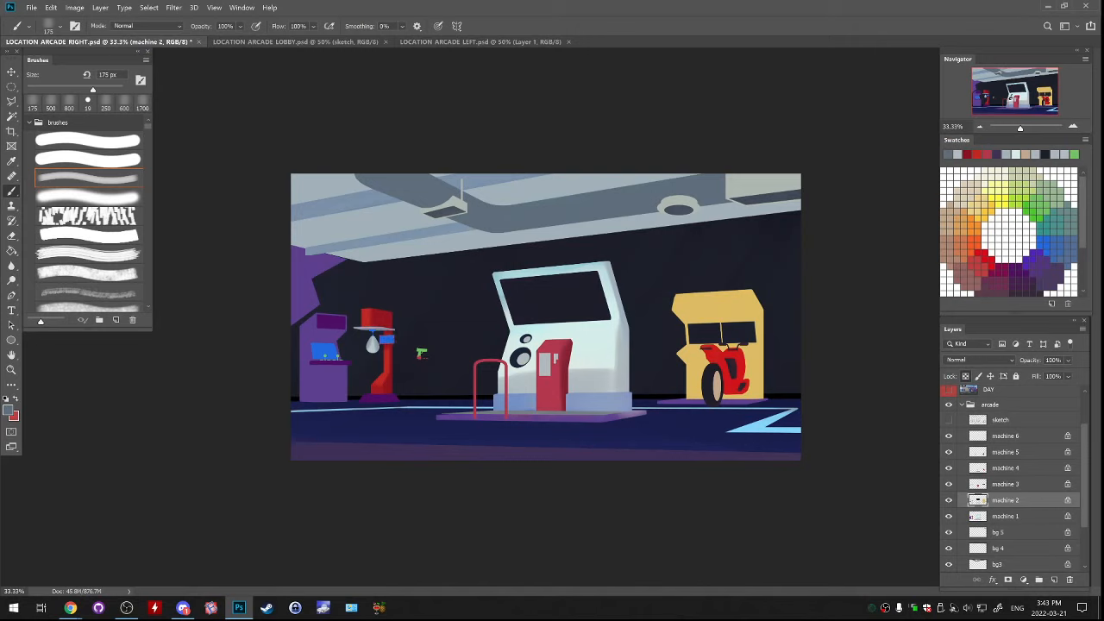
Find the layer holding the punching bag's blue hanger and paint that hanger grey on machine 3
click(949, 500)
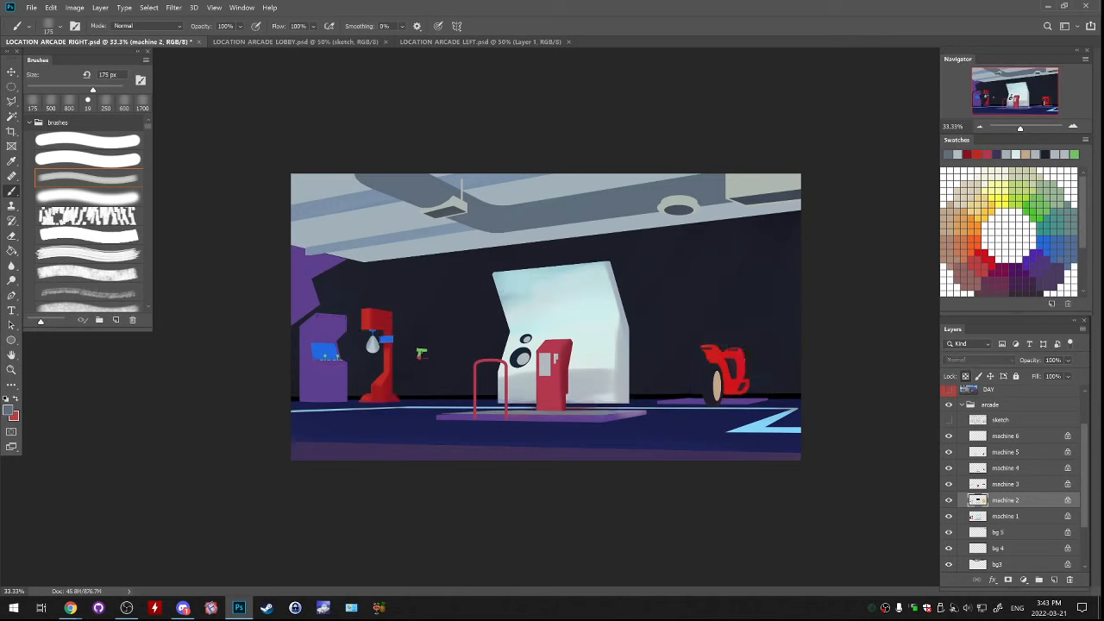
click(948, 500)
click(949, 484)
click(948, 484)
click(1006, 468)
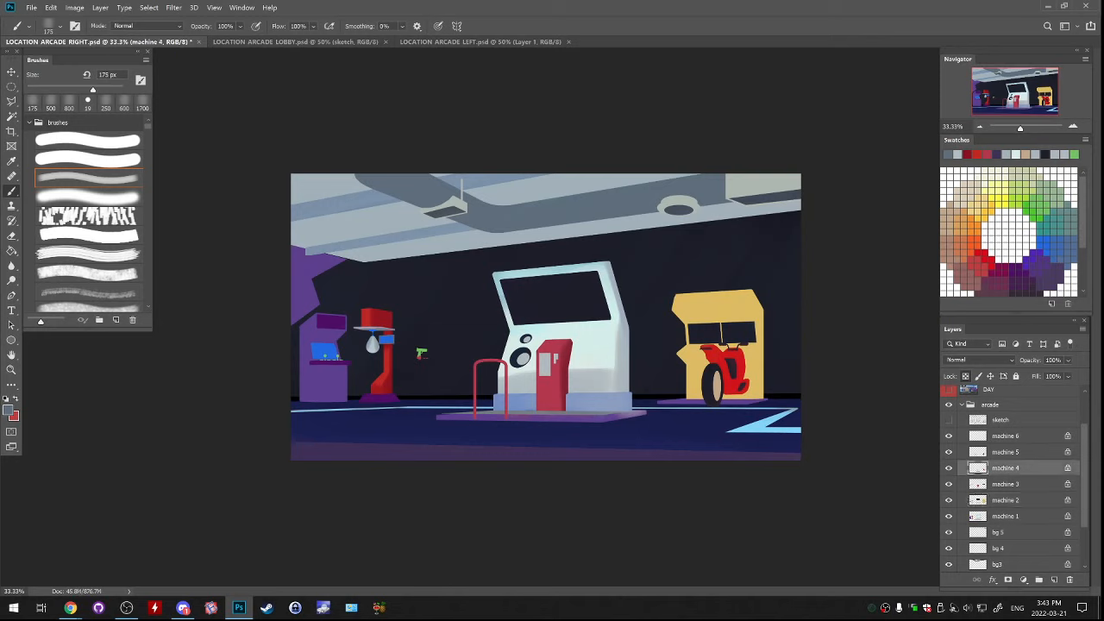
alt+click(552, 388)
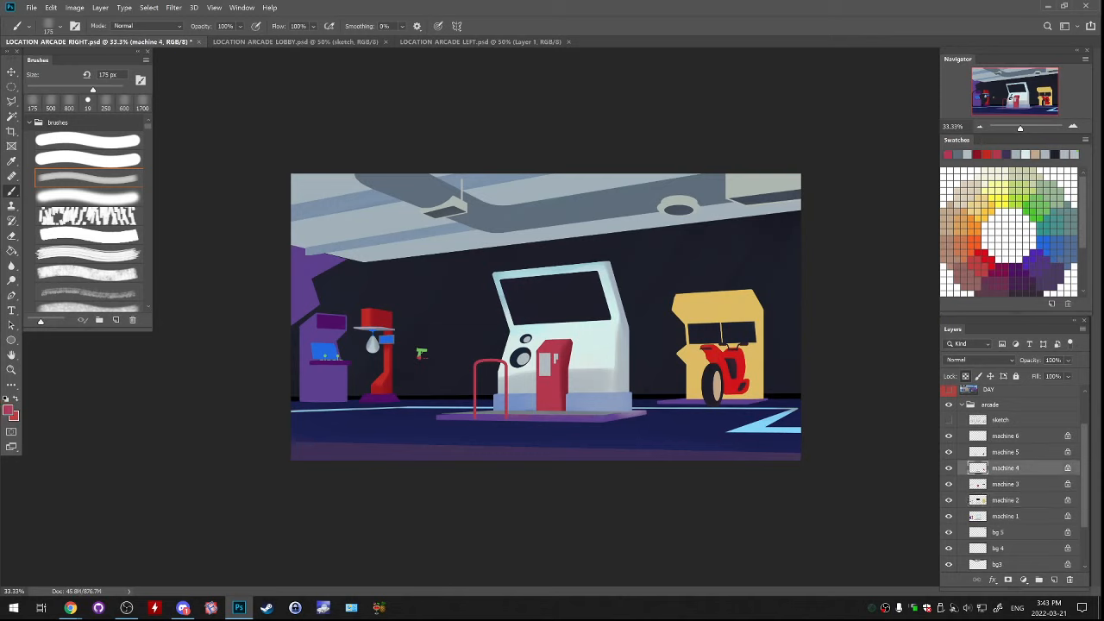
click(949, 468)
click(949, 469)
click(949, 484)
click(949, 483)
click(1006, 484)
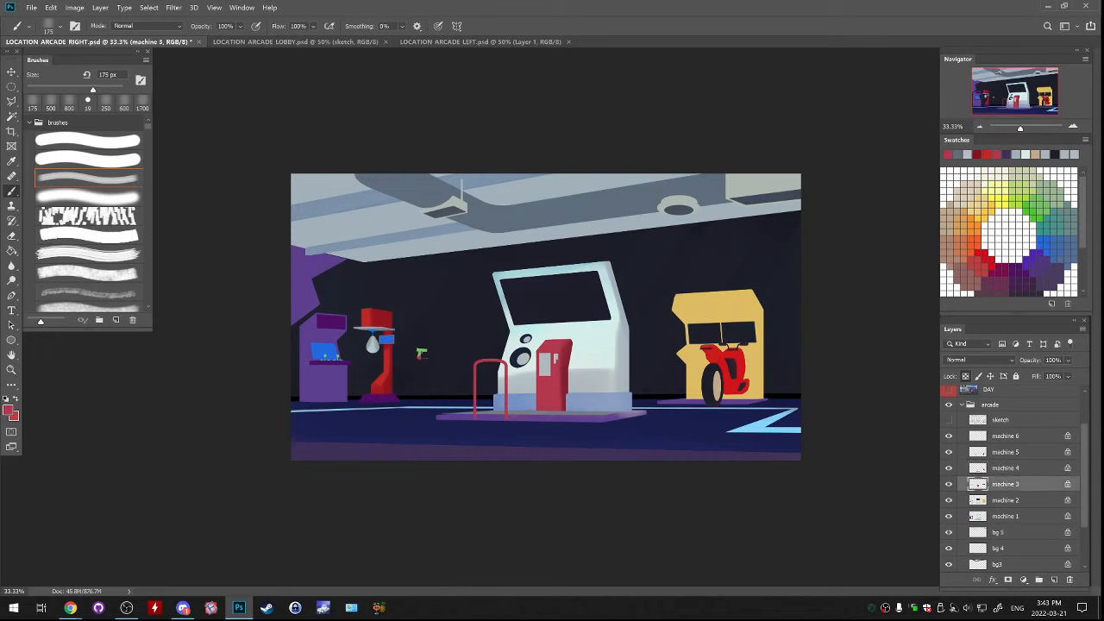
alt+click(421, 353)
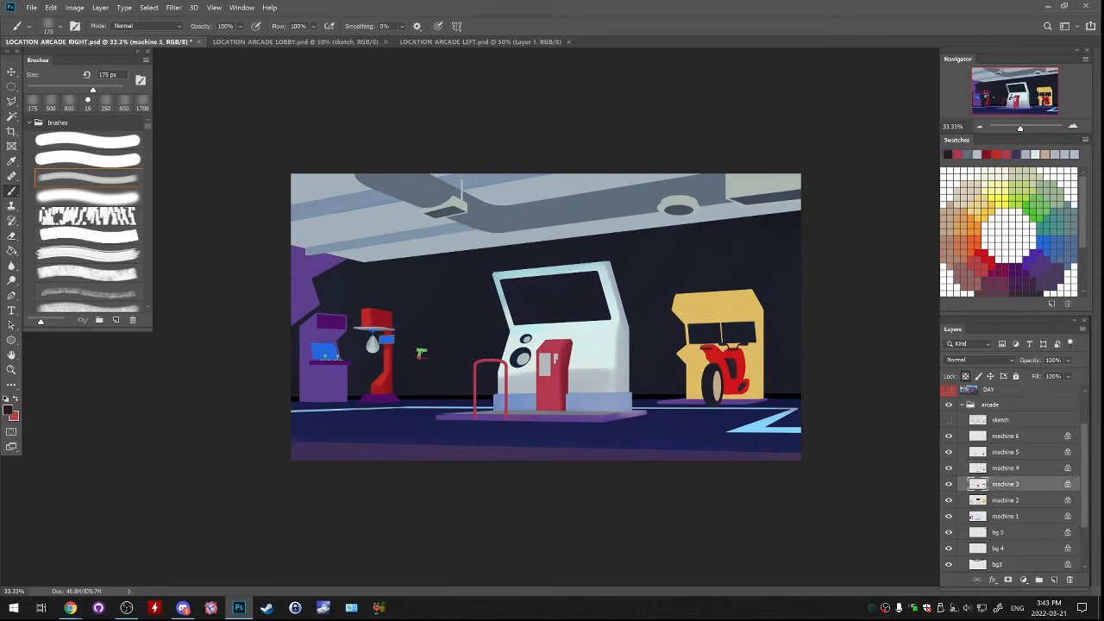
alt+click(421, 354)
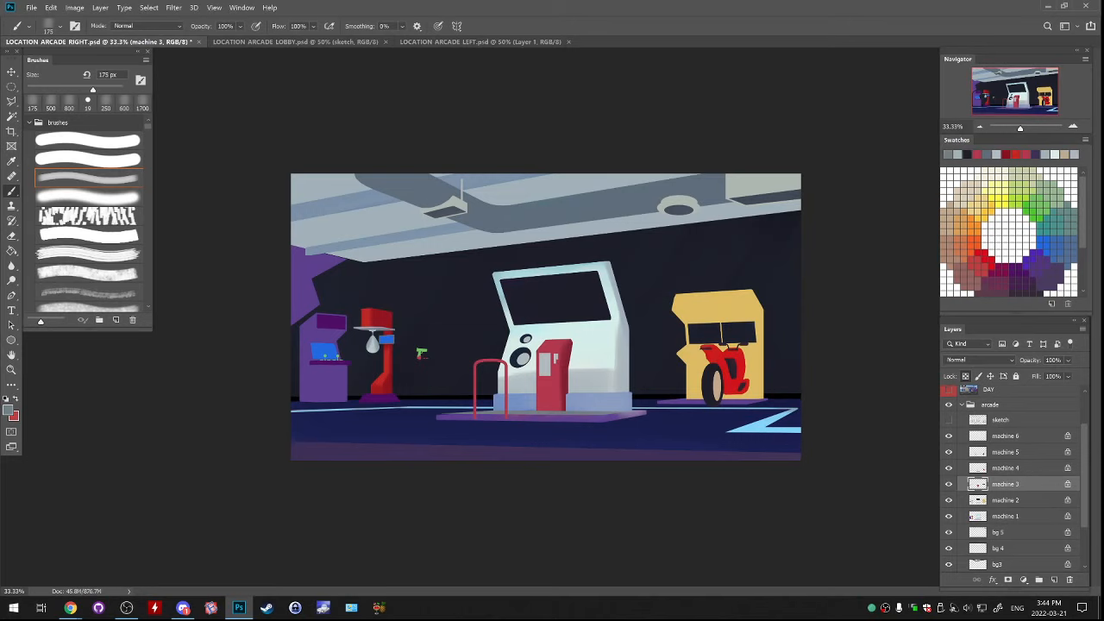
Paint the punching machine's purple floor base grey on machine 2
click(948, 468)
click(949, 469)
click(948, 484)
click(949, 484)
click(949, 501)
click(1005, 500)
drag(361, 399, 401, 398)
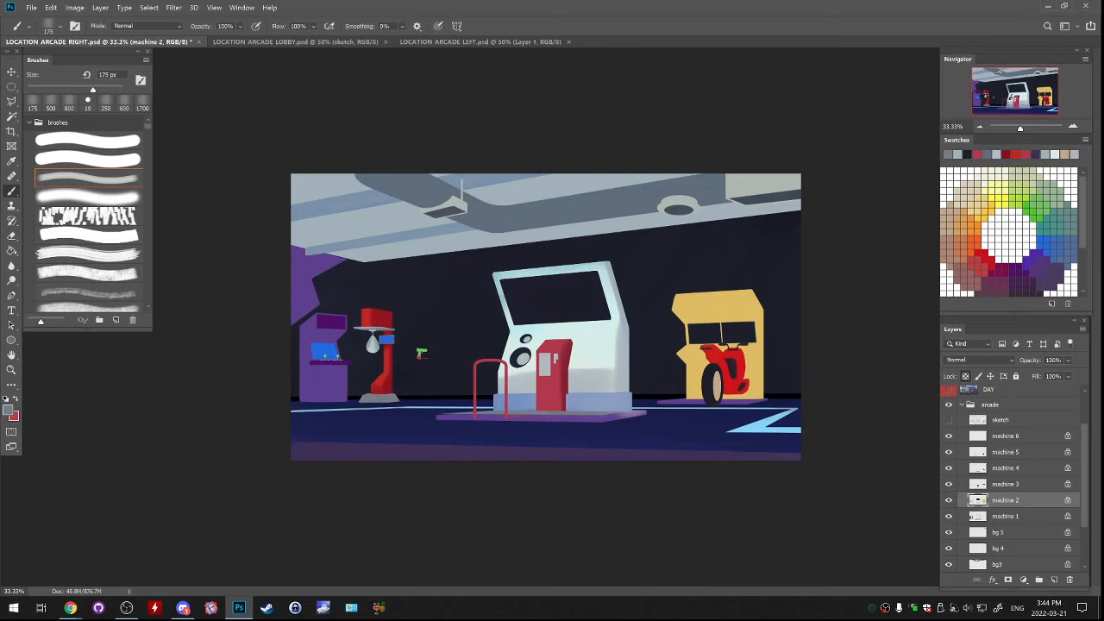
Toggle machine 2 to check its parts, and paint the purple cabinet's control ledge grey with sampled colours
click(949, 500)
click(949, 500)
click(949, 500)
click(948, 500)
click(948, 501)
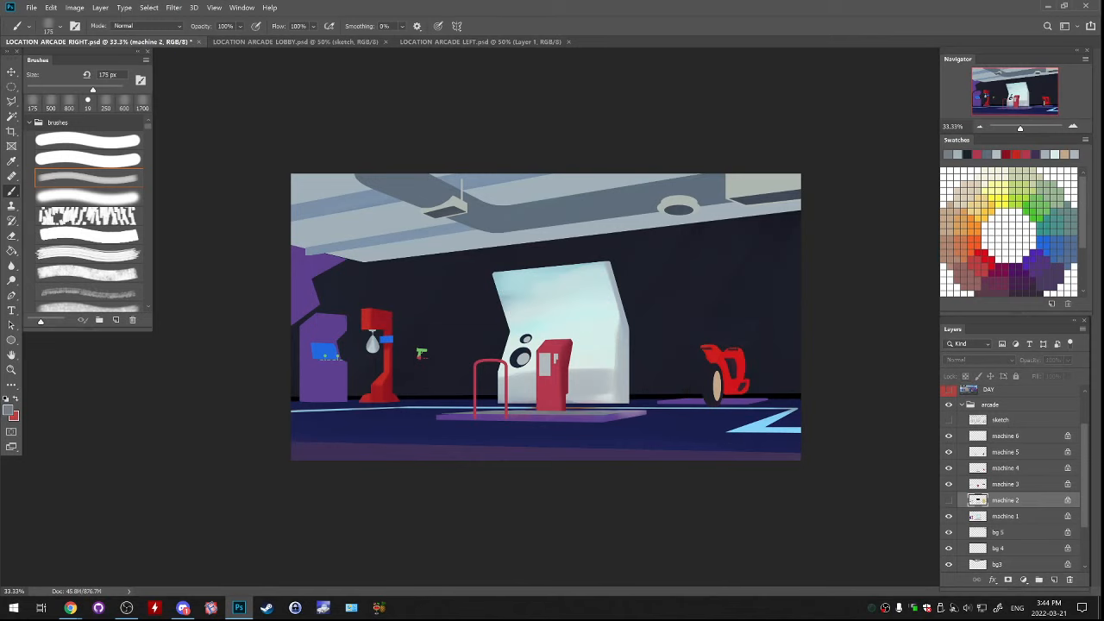
click(949, 500)
alt+click(373, 344)
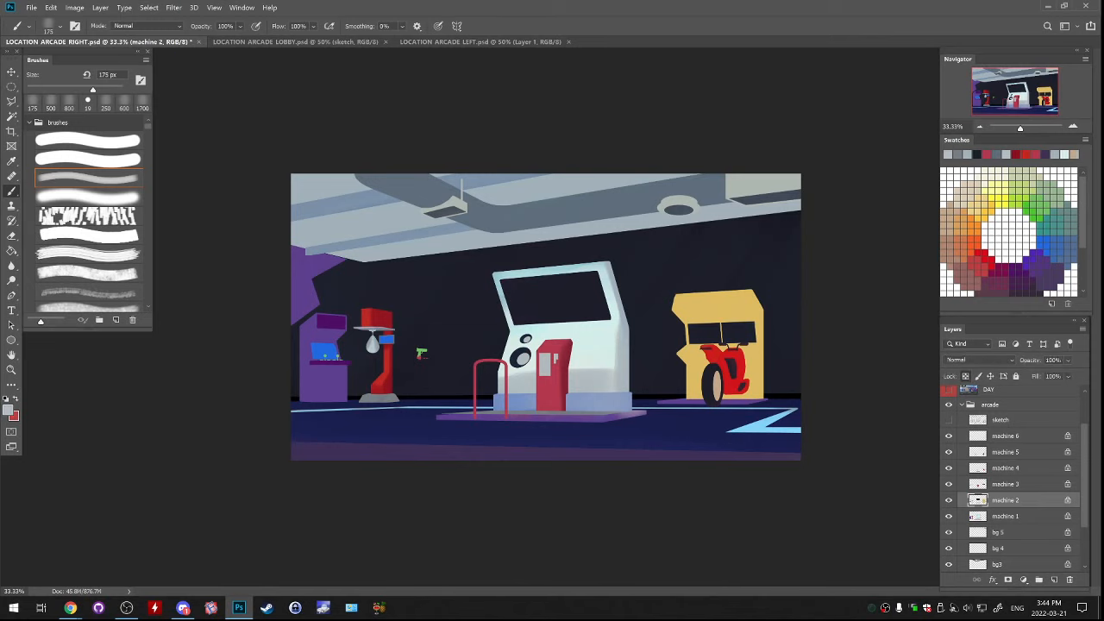
mouse_move(311, 363)
mouse_down()
mouse_move(350, 362)
mouse_move(311, 362)
mouse_up()
alt+click(379, 398)
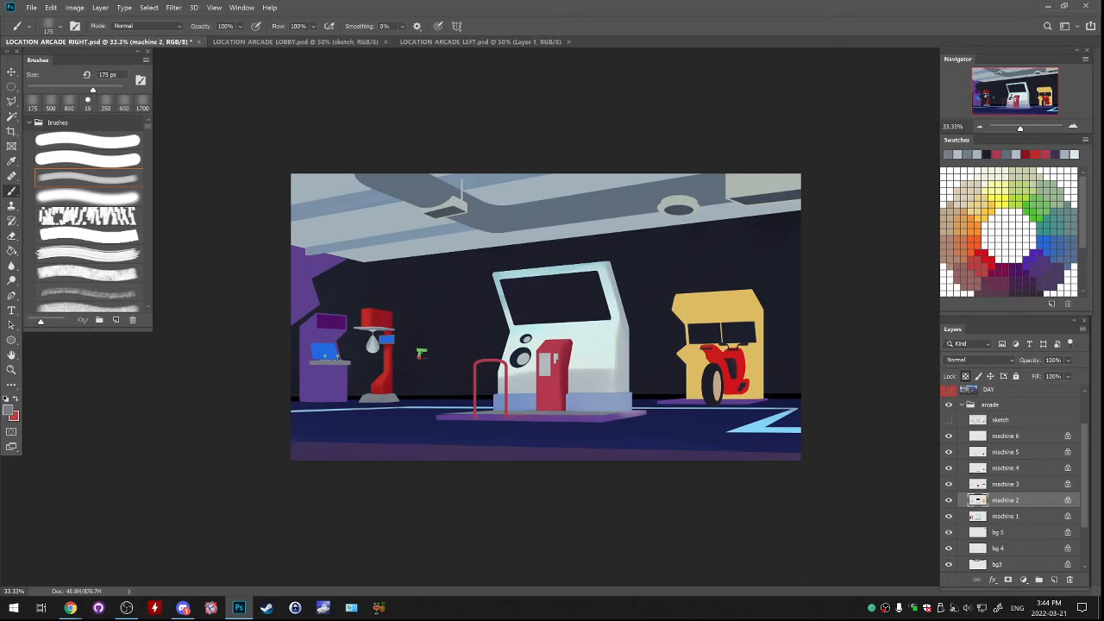
alt+click(351, 341)
key(ctrl+z)
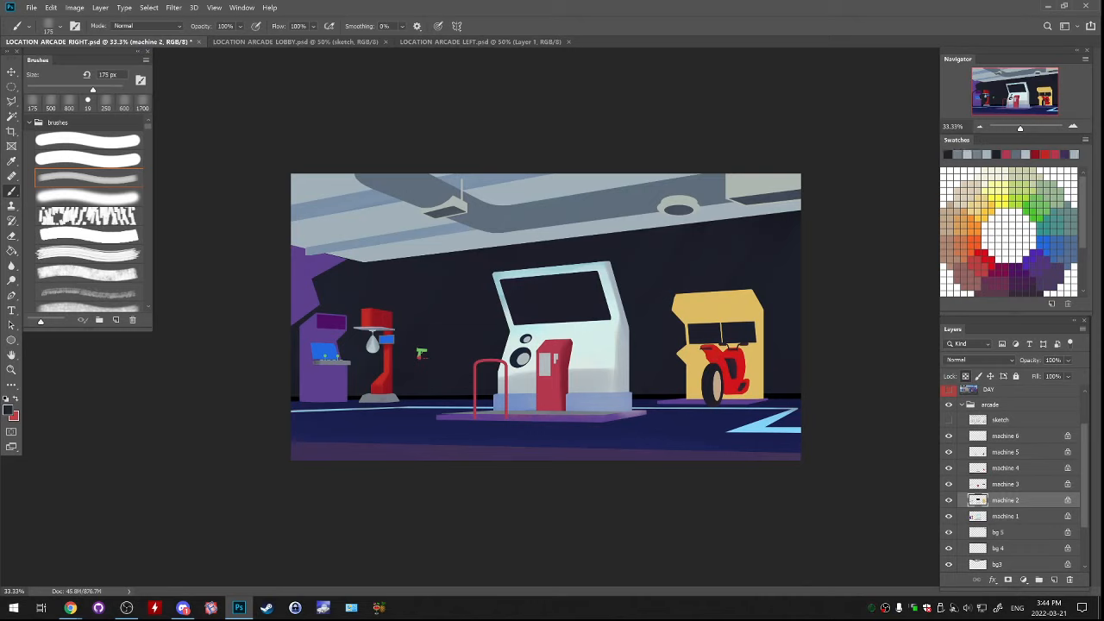
drag(343, 364, 323, 364)
key(ctrl+z)
Paint the green controls on the purple cabinet's ledge red on machine 4, using the punching machine's red
alt+click(377, 319)
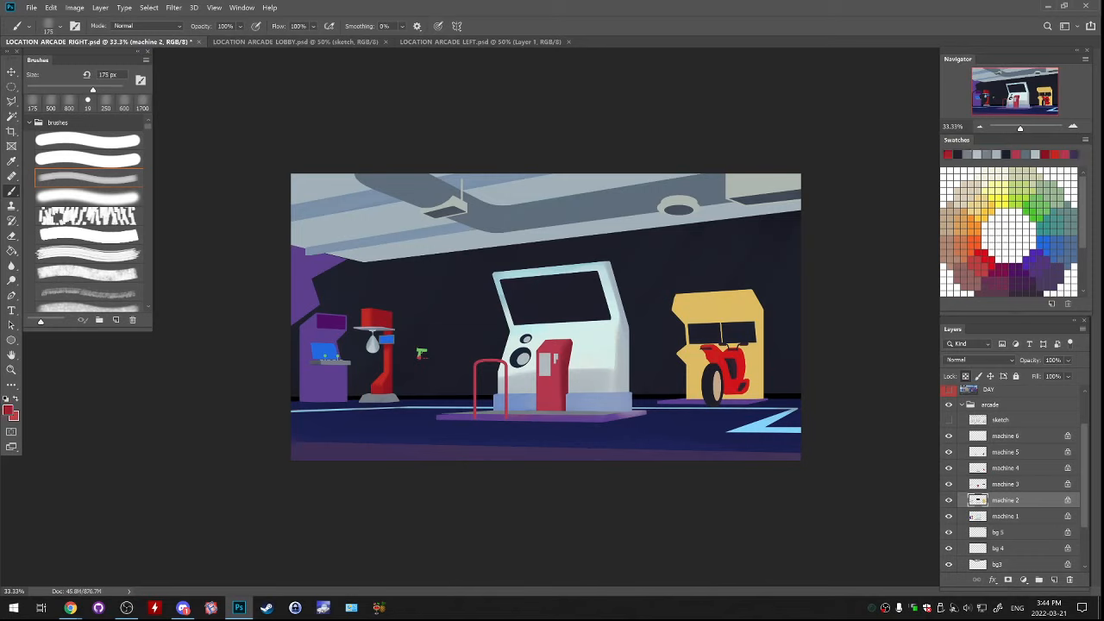
click(949, 485)
click(949, 485)
click(949, 468)
click(949, 468)
click(1006, 468)
drag(338, 356, 325, 356)
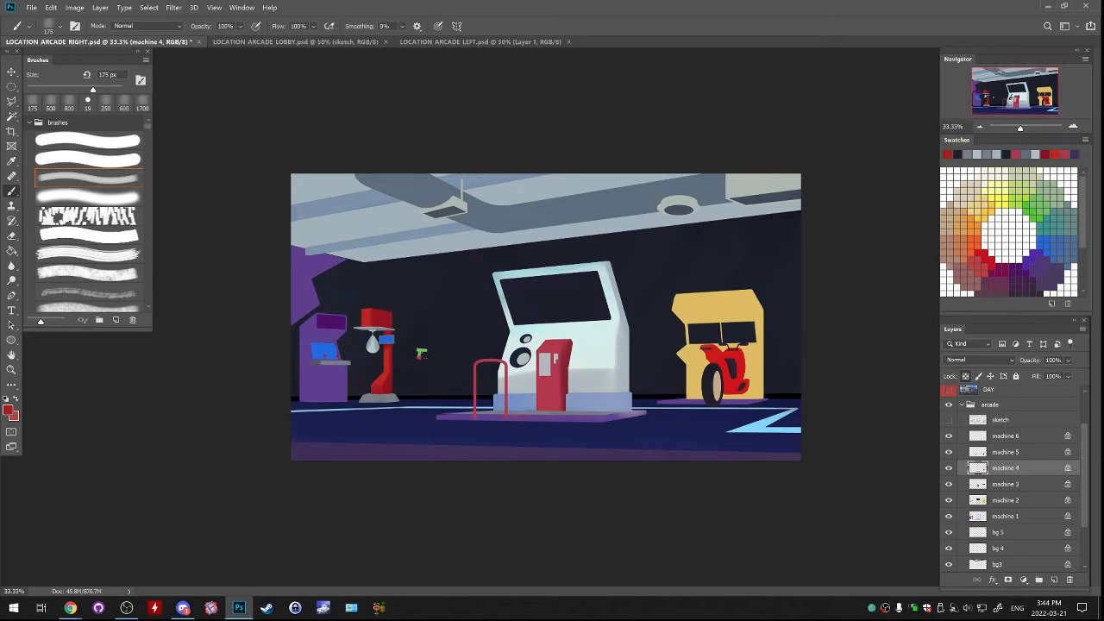
Paint the yellow cabinet on machine 2 a brighter yellow, #ffd632, with a 900 px brush, undoing the first smaller stroke
click(949, 500)
click(949, 500)
click(1006, 500)
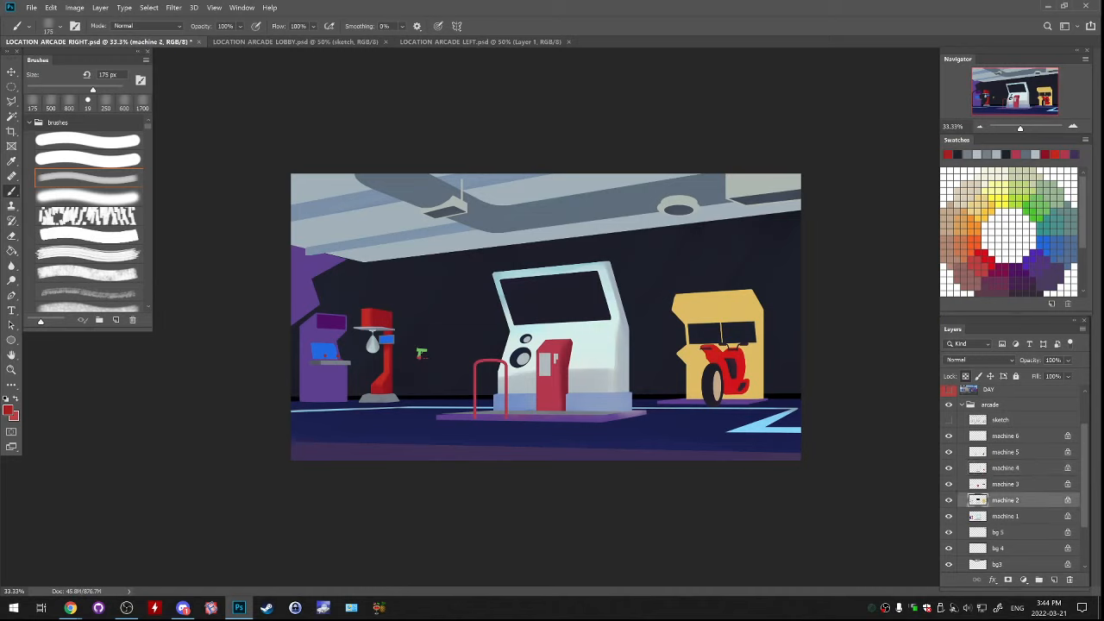
alt+click(738, 299)
click(7, 409)
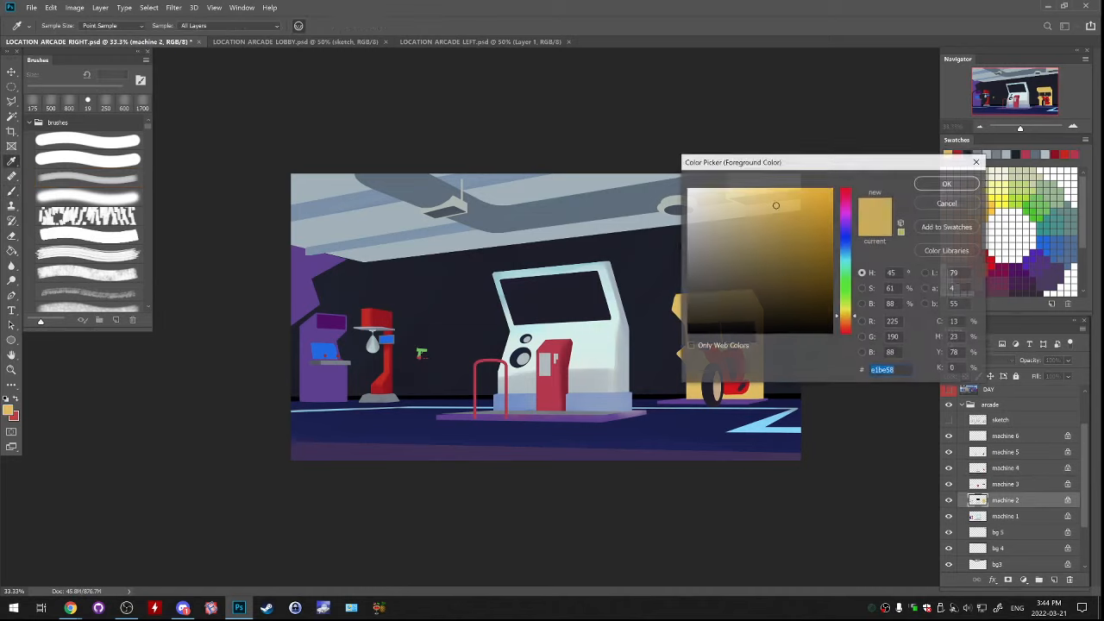
drag(776, 205, 804, 188)
drag(846, 316, 846, 314)
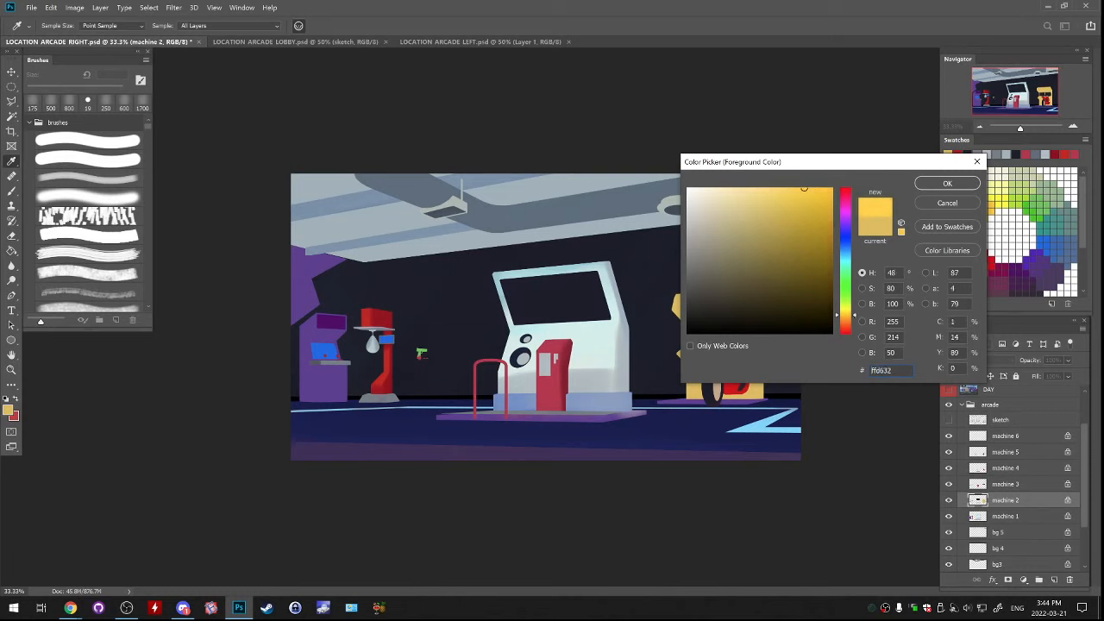
click(947, 183)
key(b)
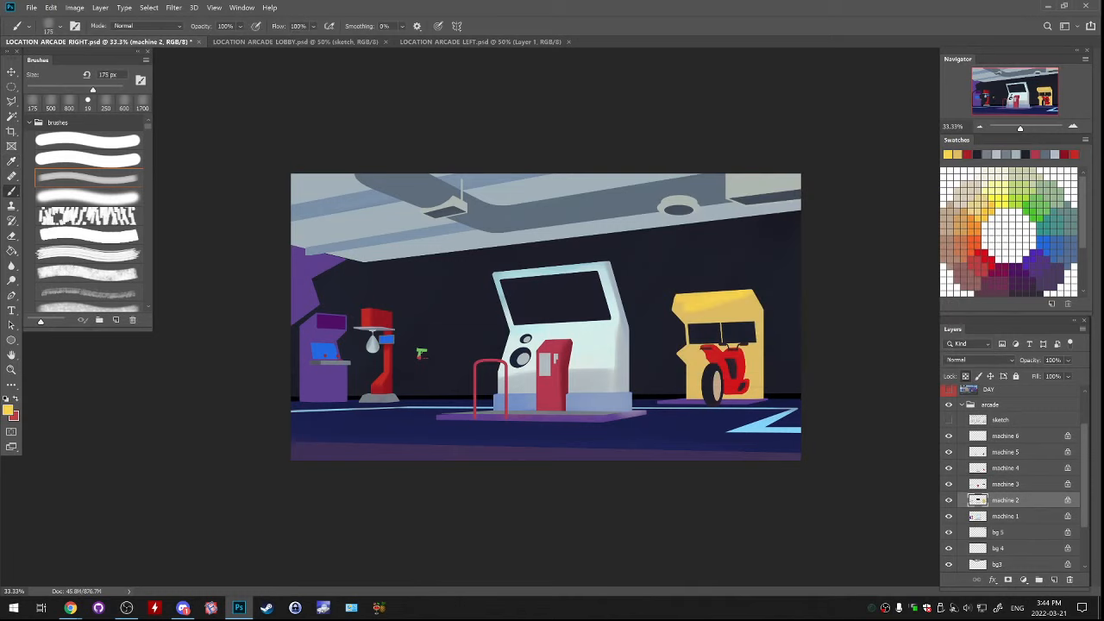
key(bracketright)
key(ctrl+z)
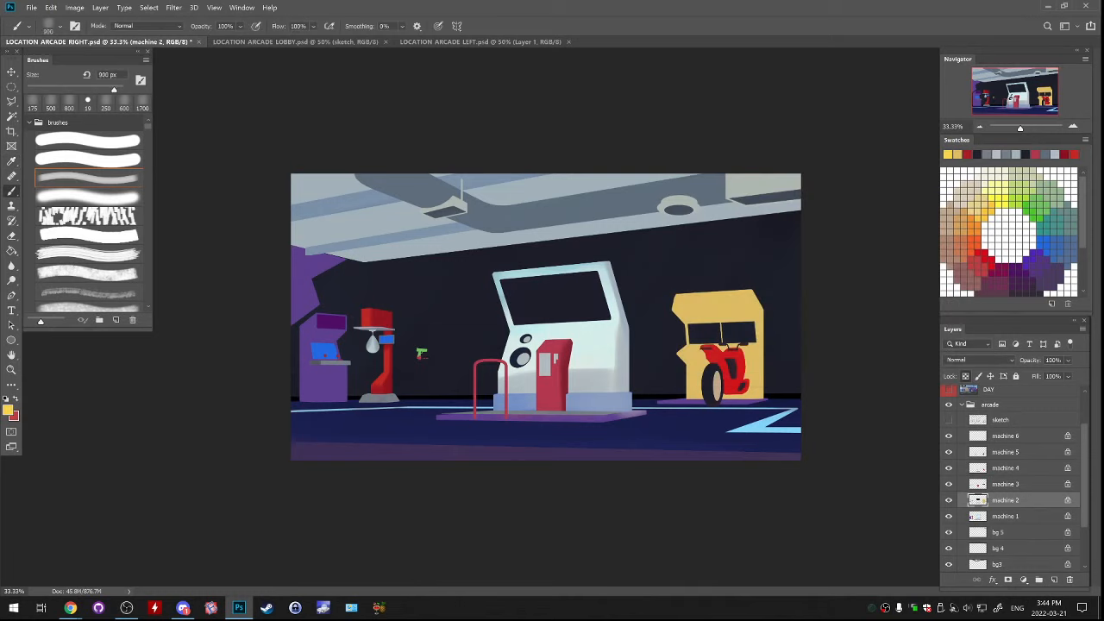
mouse_move(681, 289)
mouse_down()
mouse_move(733, 323)
mouse_move(742, 367)
mouse_up()
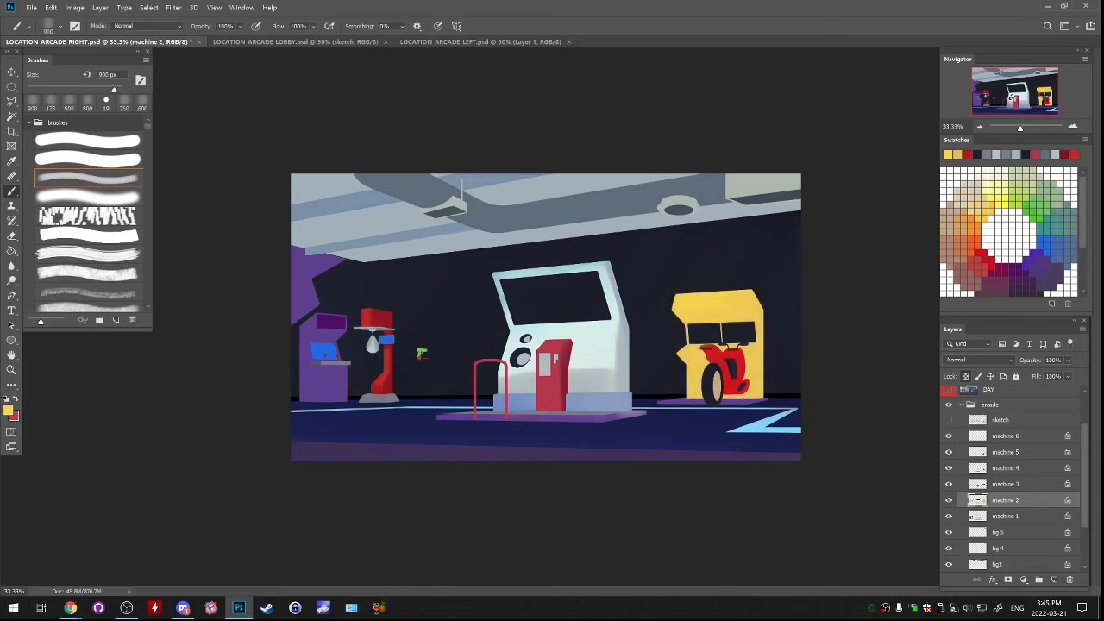
Mix a darker orange-gold and shade the yellow cabinet's canopy underside and side with a 300 px brush, blending with sampled yellows
click(8, 410)
drag(815, 204, 821, 209)
drag(846, 316, 846, 318)
key(Return)
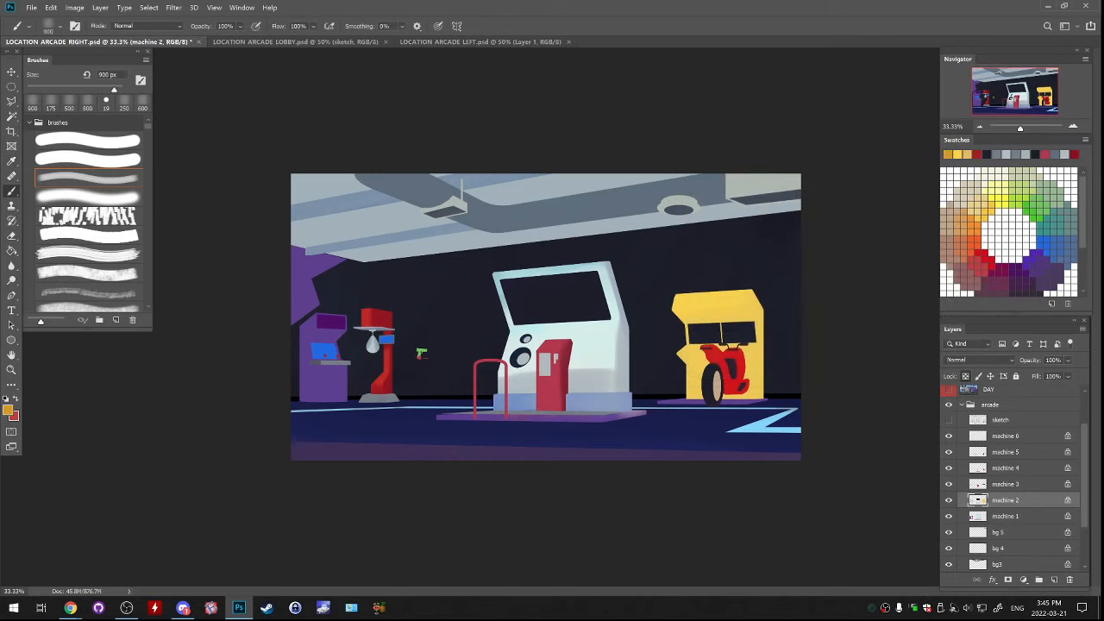
key(bracketleft)
key(bracketleft)
key(bracketleft)
key(bracketleft)
key(bracketleft)
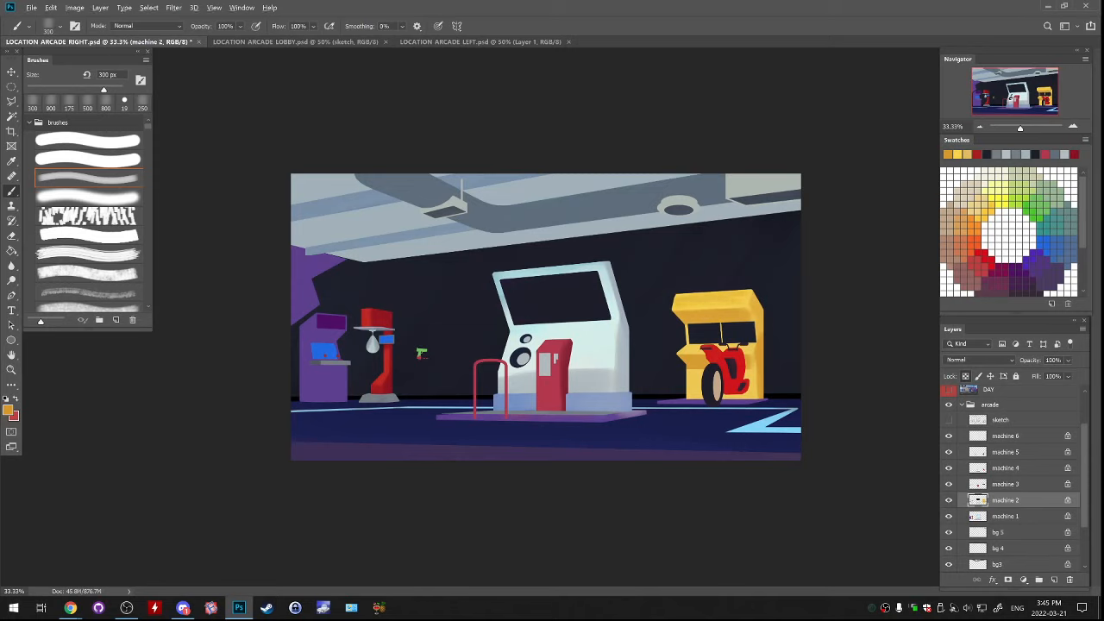
alt+click(723, 306)
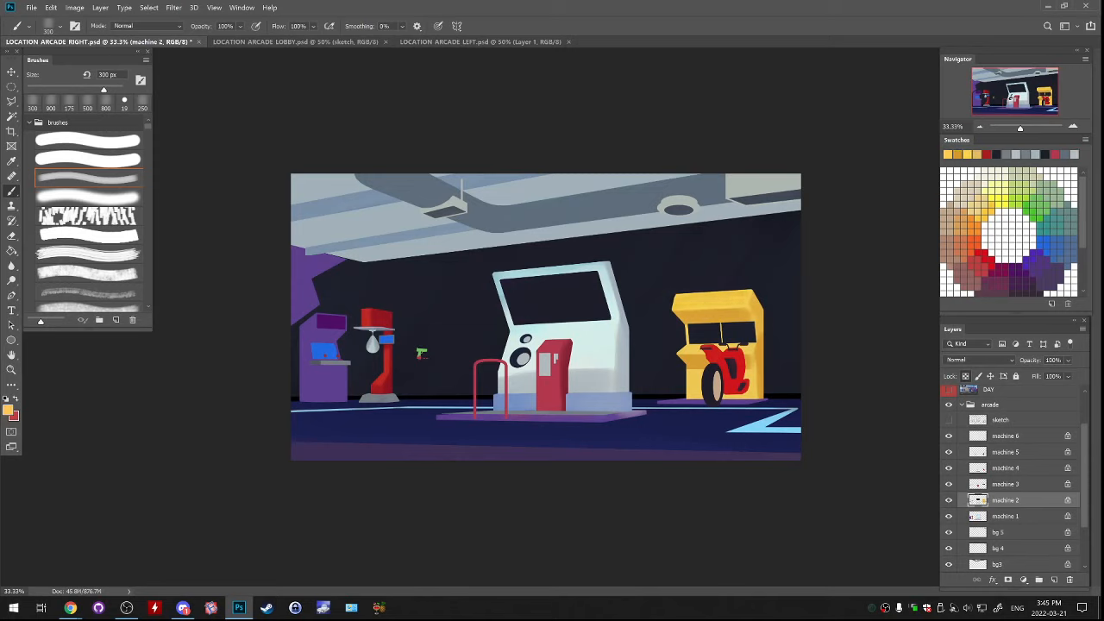
alt+click(755, 324)
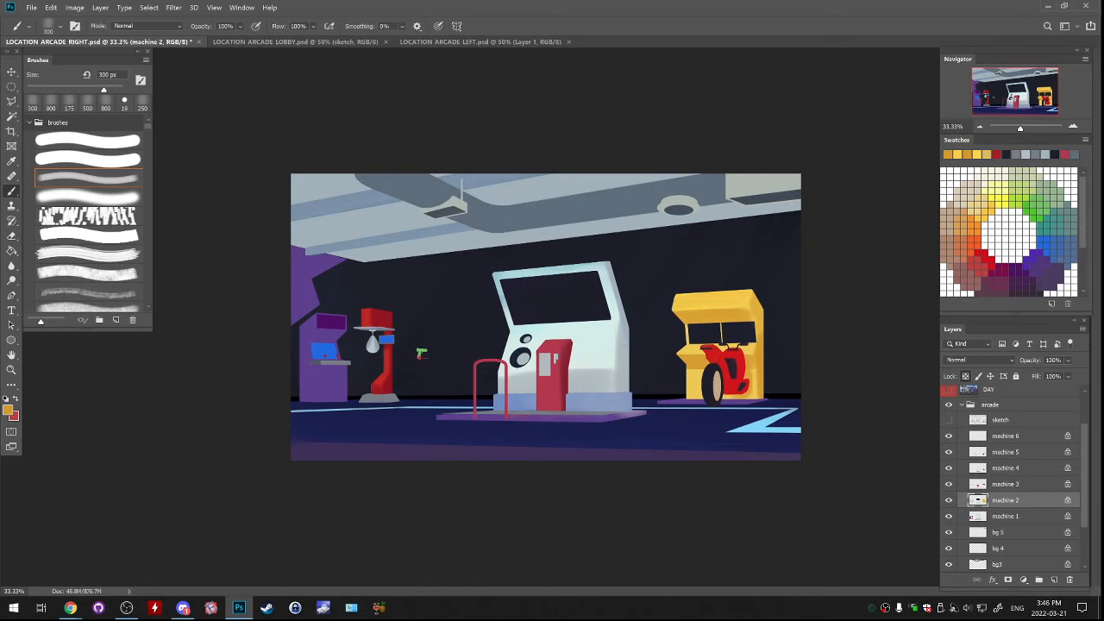
Switch to the Chrome browser window
key(alt+Tab)
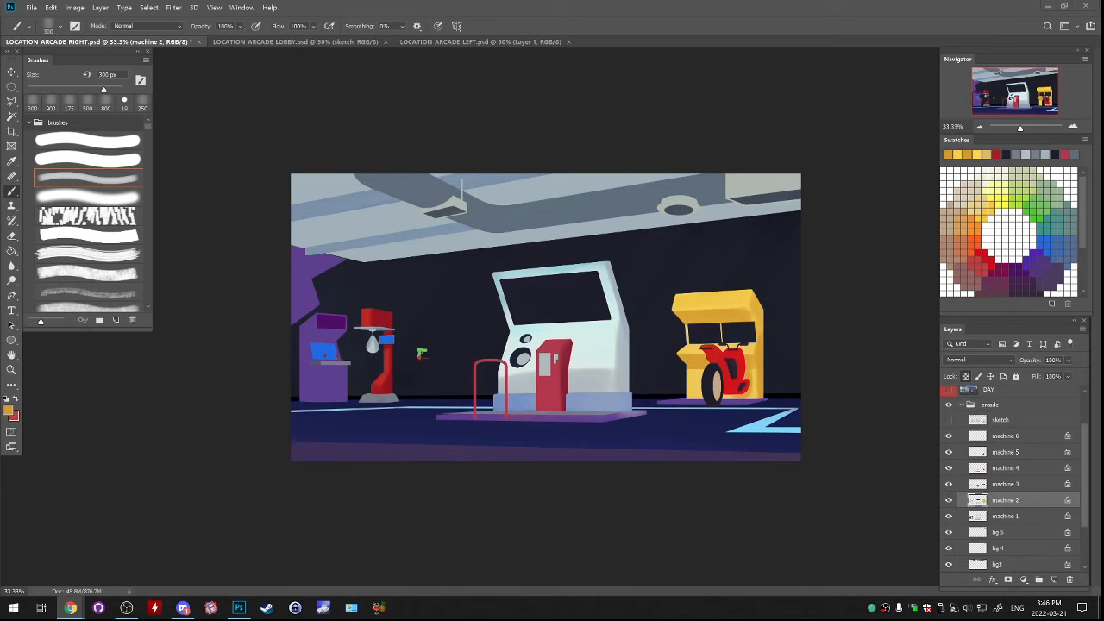
Shade the white machine's dark screen on the machine 2 layer with its sampled colour and the soft brush enlarged to 800 px
click(949, 500)
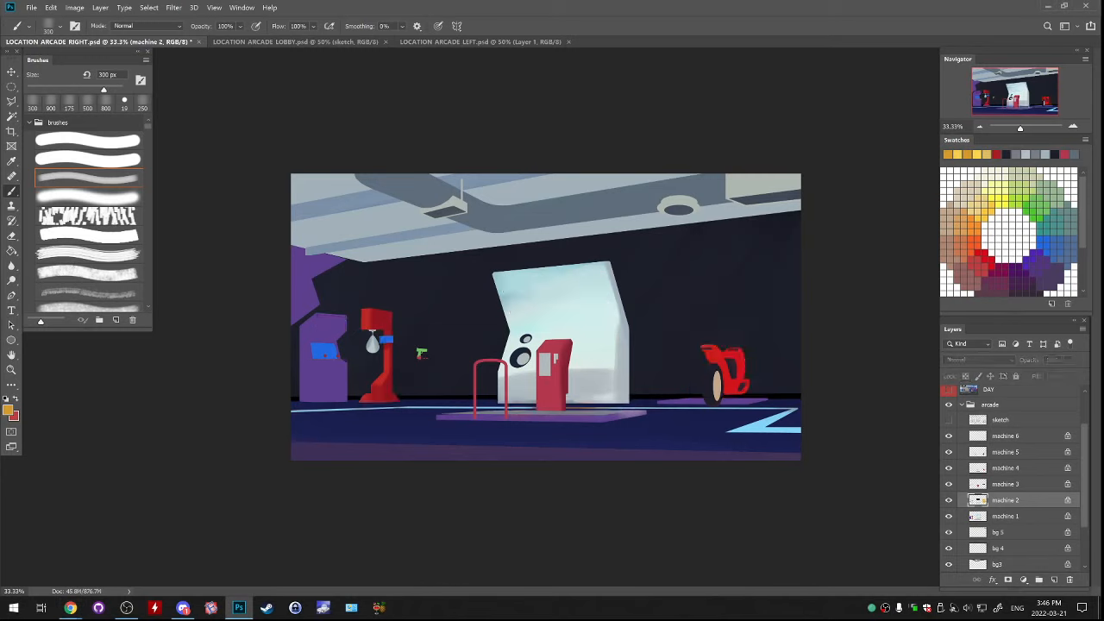
click(948, 500)
click(948, 500)
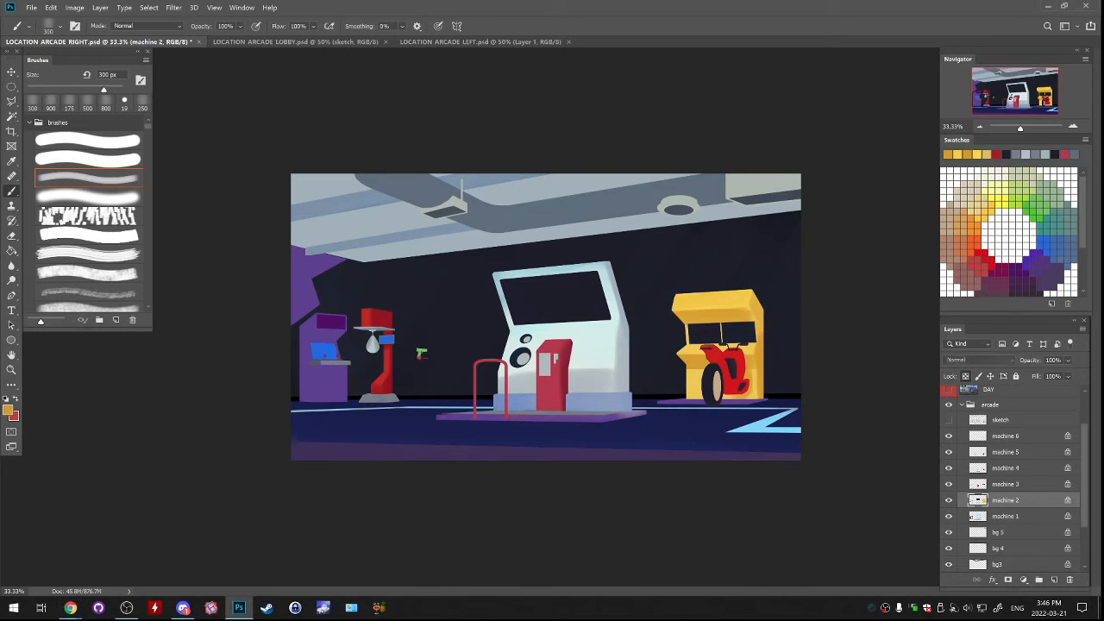
alt+click(556, 299)
key(bracketright)
key(bracketright)
key(bracketright)
key(bracketright)
key(bracketright)
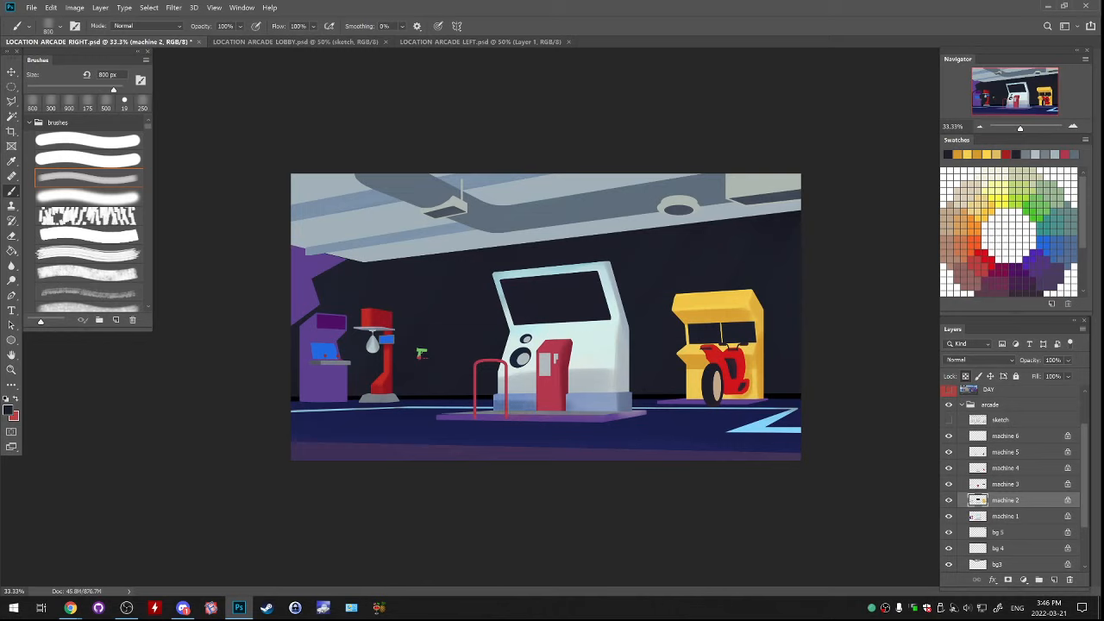
Softly shade the white machine's blue base with a colour sampled from it, then undo the last stroke beside the red console
alt+click(595, 403)
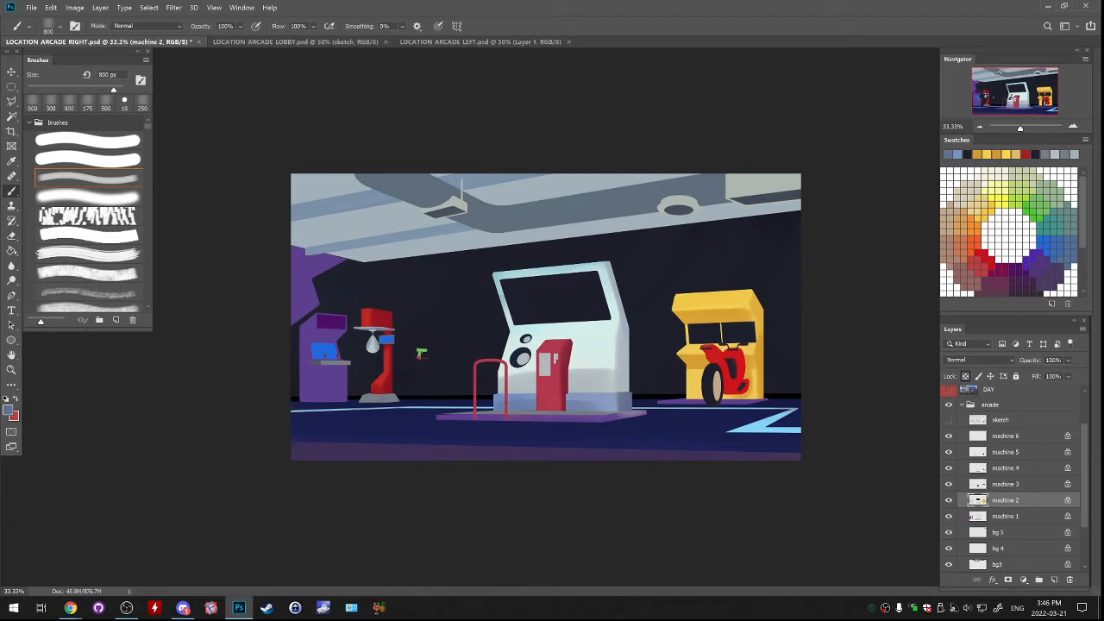
drag(585, 404, 608, 403)
alt+click(521, 357)
drag(570, 395, 567, 412)
key(ctrl+z)
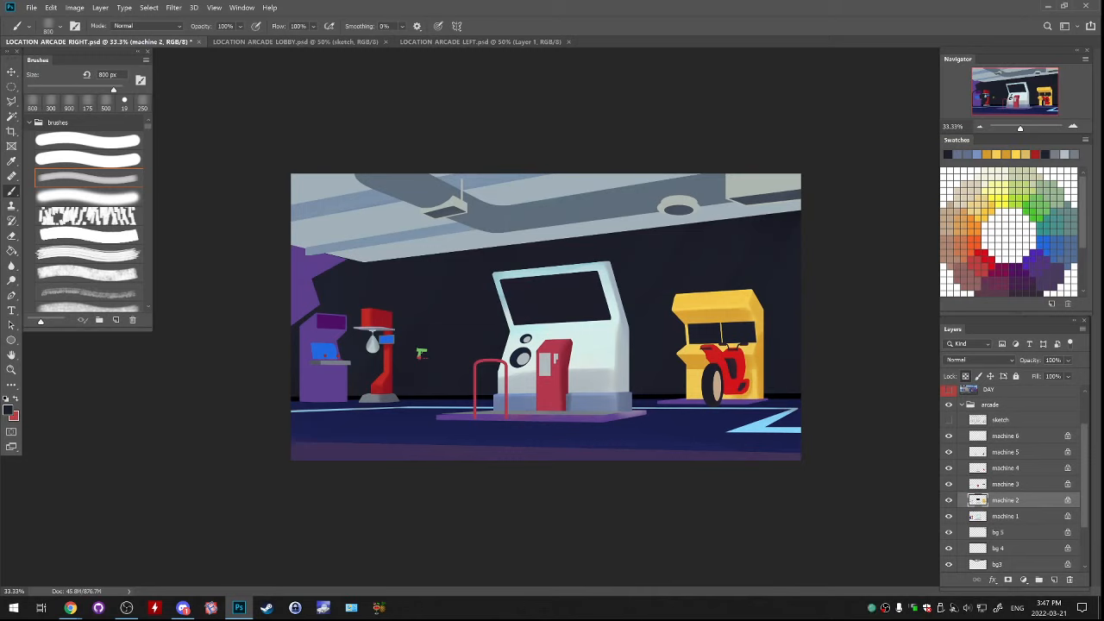
Add a new empty layer directly above the bg layer and get the brush ready for painting
scroll(1009, 518, down, 3)
click(1009, 564)
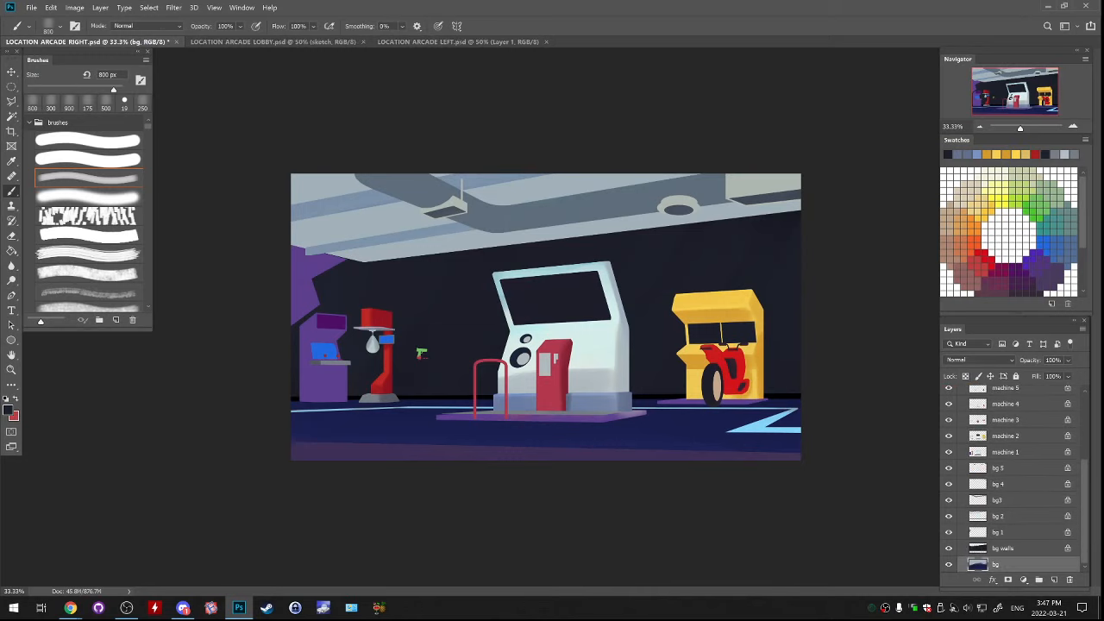
click(949, 564)
click(949, 564)
key(ctrl+plus)
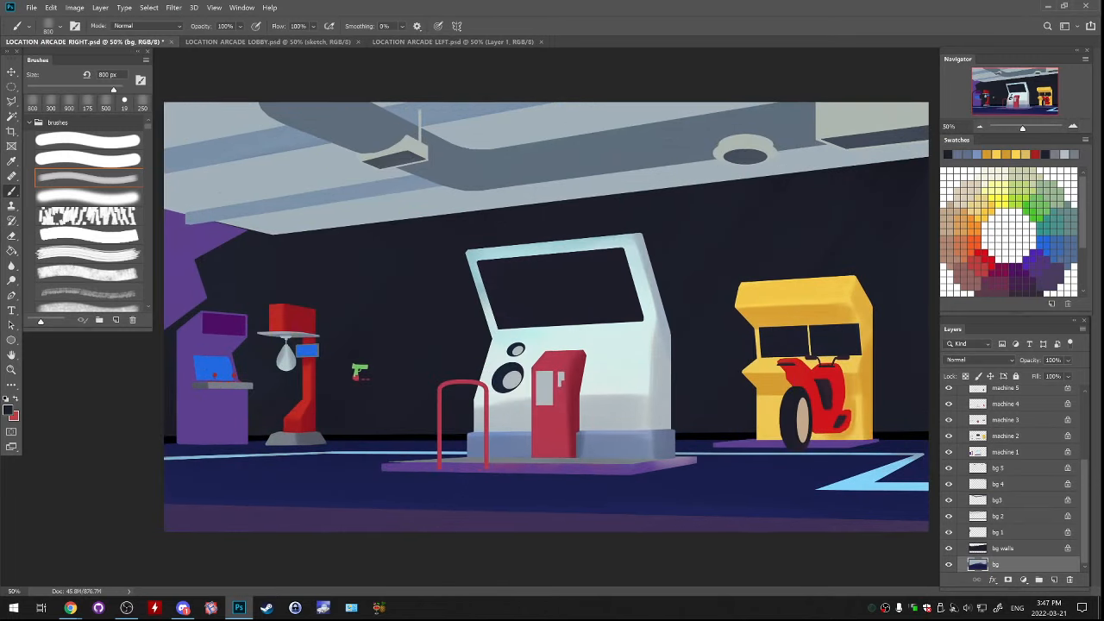
key(l)
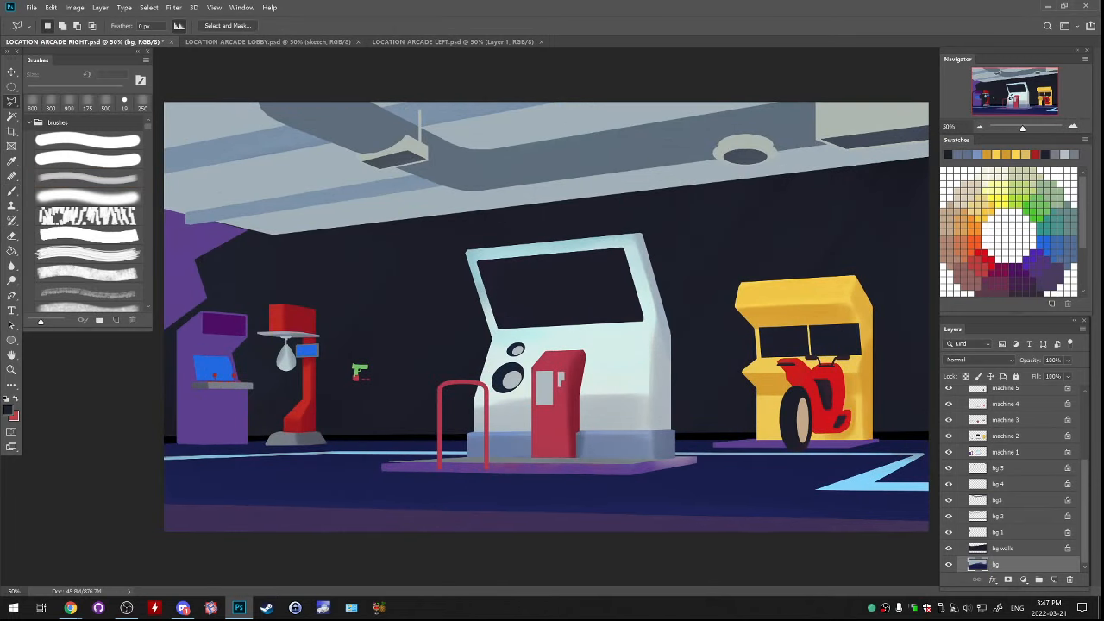
click(1054, 580)
key(b)
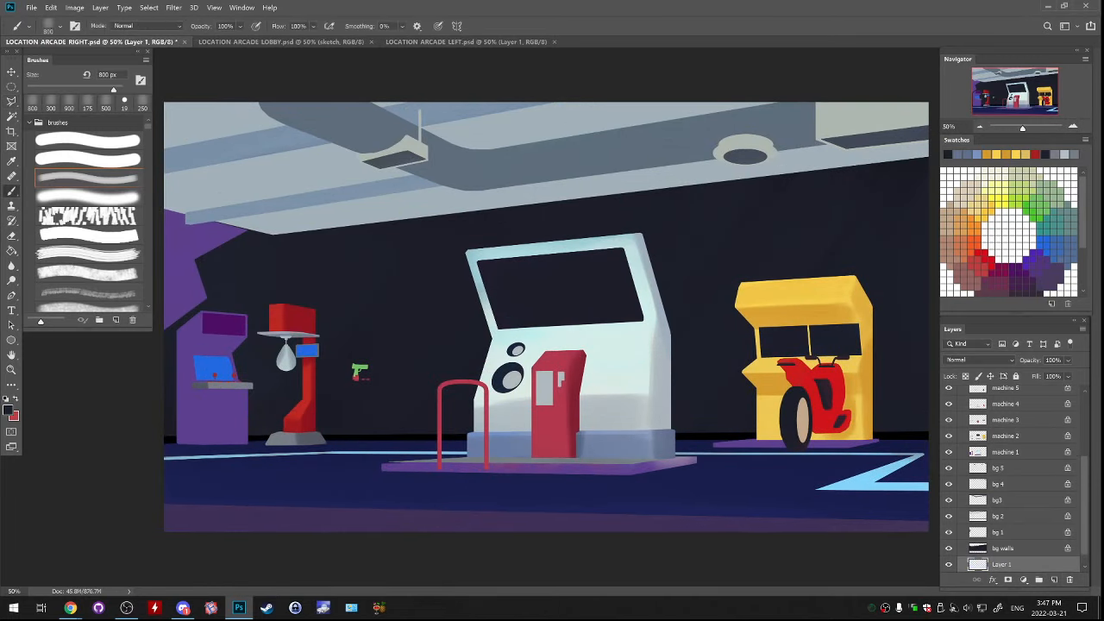
Sample the dark colour inside the round ceiling lamp and set the foreground to a darker, more saturated blue-grey
alt+click(745, 157)
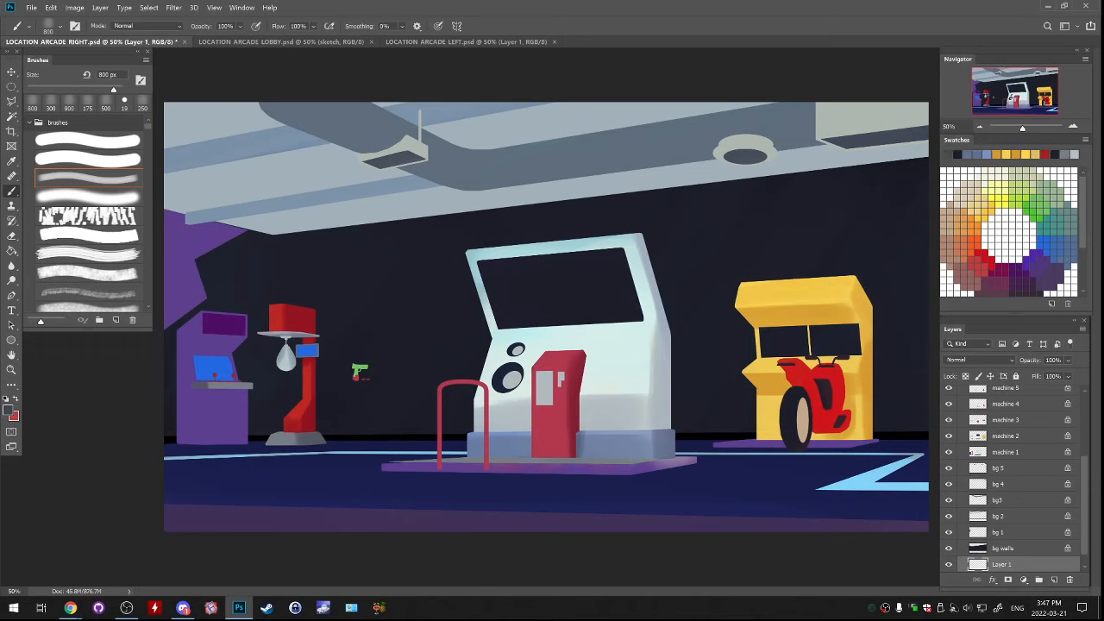
click(7, 409)
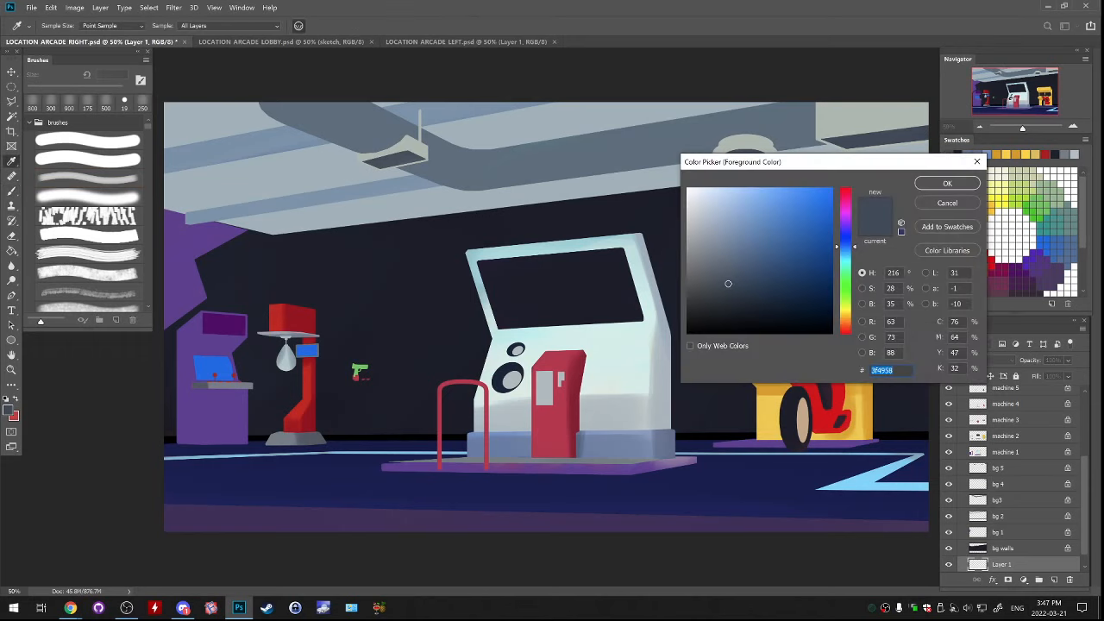
click(754, 297)
click(947, 183)
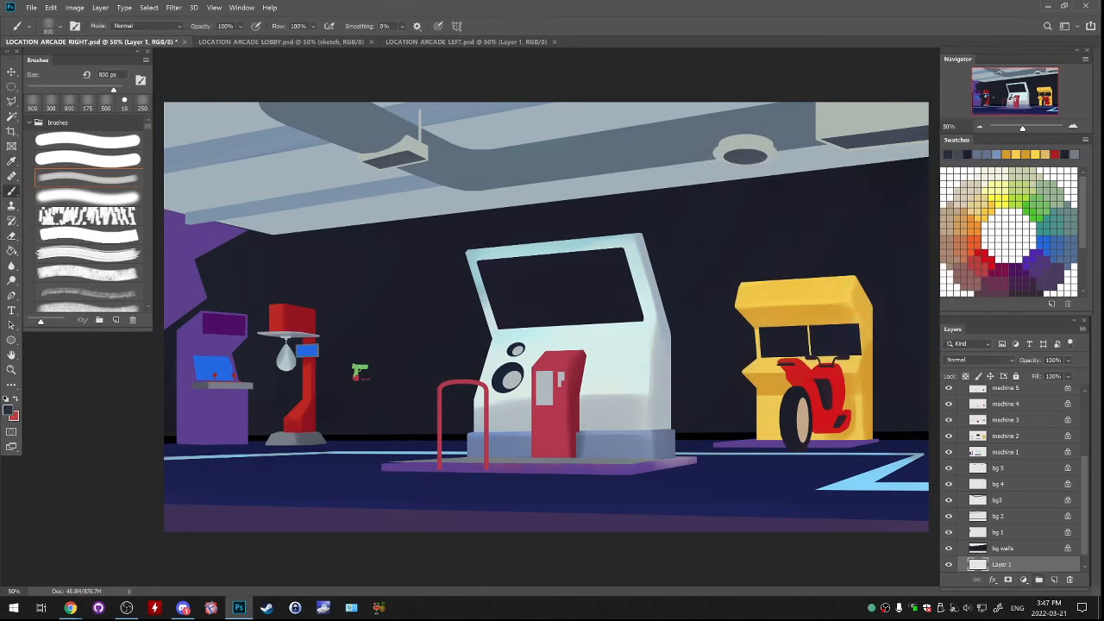
Move the new layer above machine 6 in the arcade group and reduce the soft brush to 175 px
mouse_move(1001, 564)
mouse_down()
mouse_move(992, 436)
mouse_move(992, 464)
mouse_up()
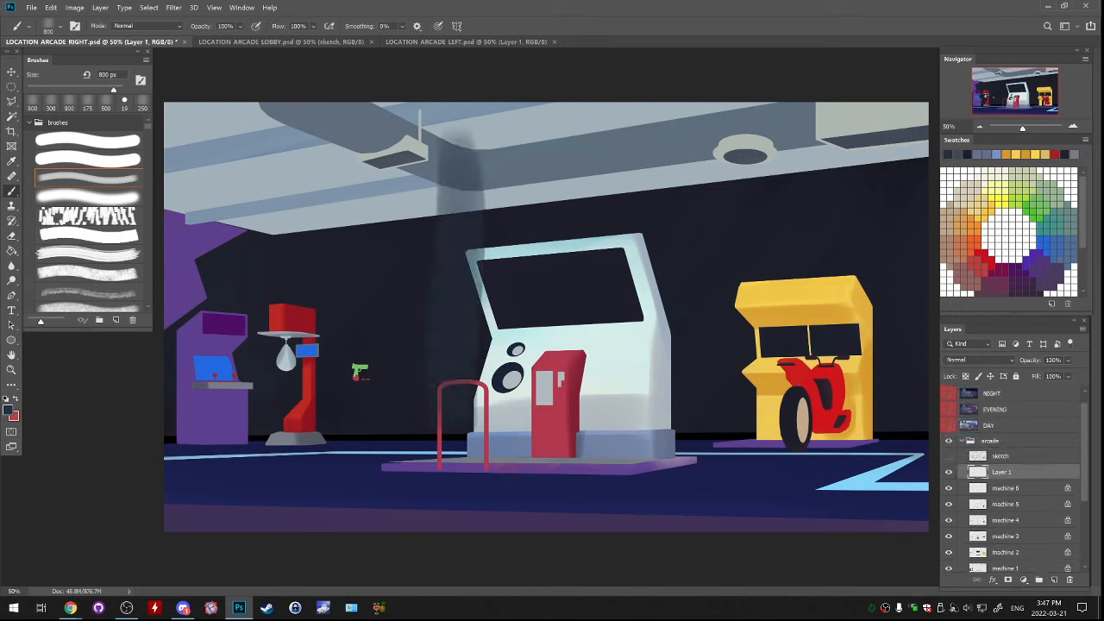
key(bracketleft)
key(bracketleft)
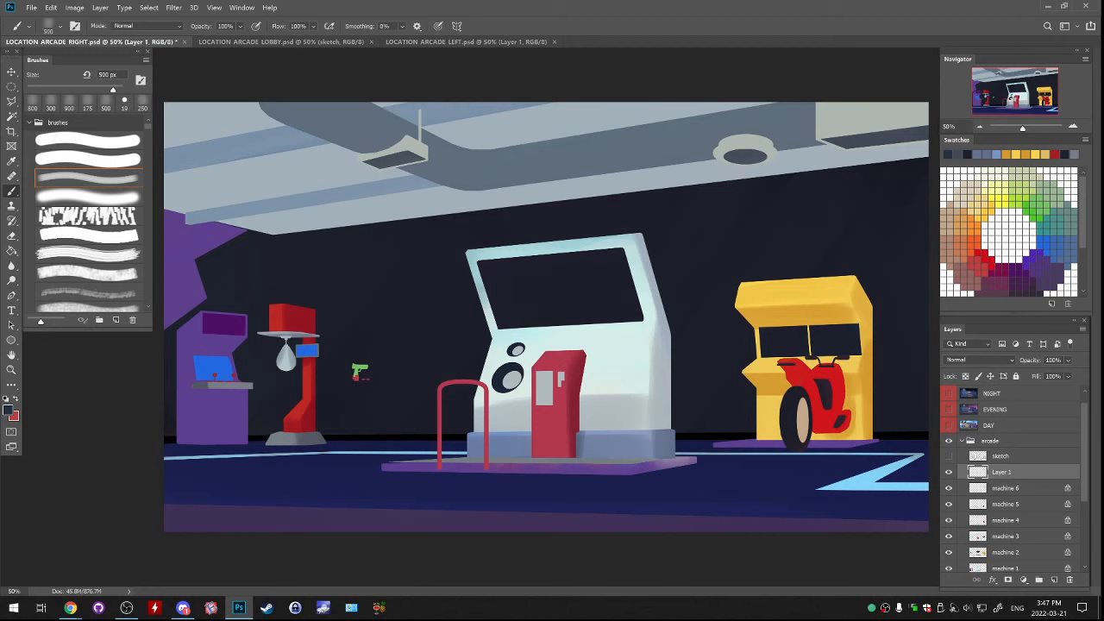
click(7, 410)
click(947, 202)
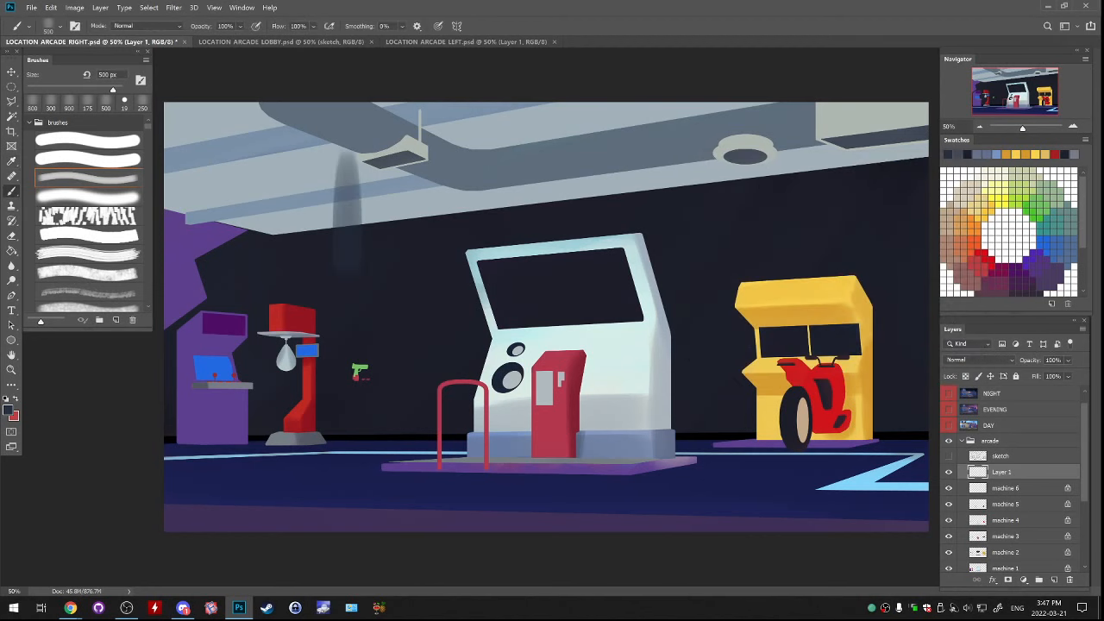
key(bracketleft)
key(bracketleft)
key(bracketleft)
key(bracketleft)
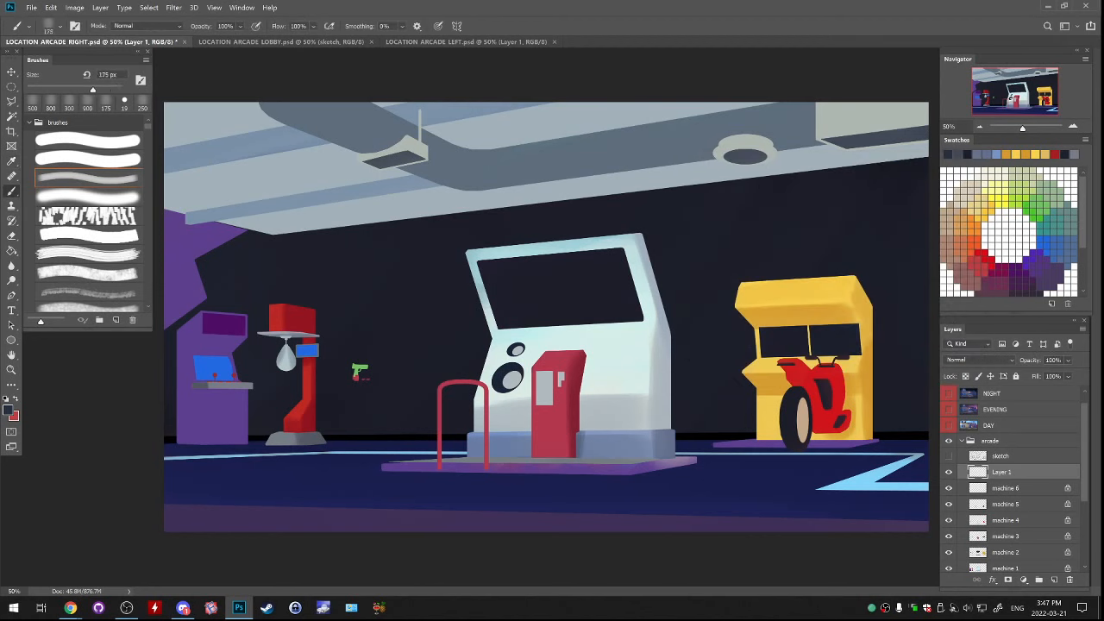
Paint a block of dense, translucent vertical streaks across the area around the red punching machine, undoing unsatisfactory strokes
drag(250, 127, 250, 449)
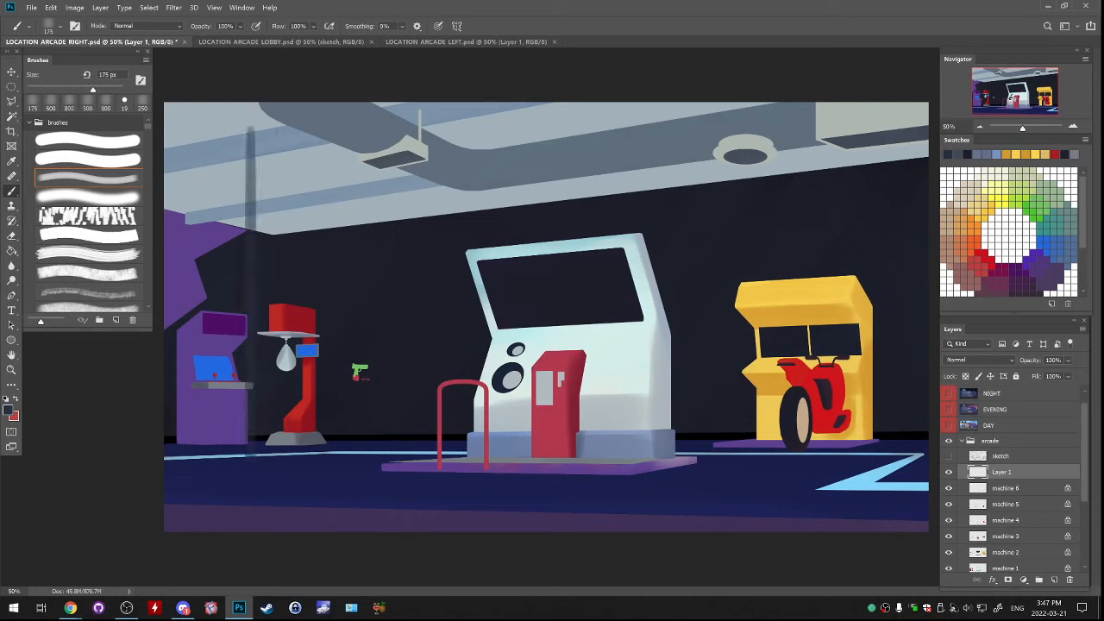
key(ctrl+z)
drag(248, 121, 256, 457)
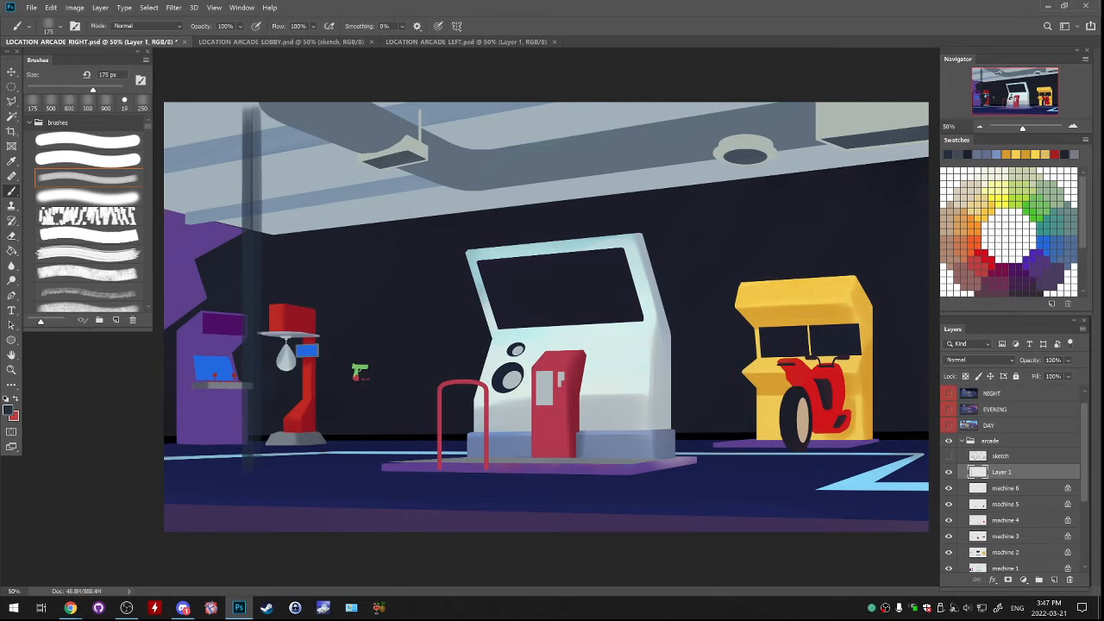
mouse_move(263, 105)
mouse_down()
mouse_move(263, 455)
mouse_move(263, 148)
mouse_up()
key(ctrl+z)
key(ctrl+z)
mouse_move(264, 106)
mouse_down()
mouse_move(266, 457)
mouse_move(275, 112)
mouse_move(272, 120)
mouse_move(272, 457)
mouse_move(283, 110)
mouse_move(291, 457)
mouse_move(302, 111)
mouse_move(310, 445)
mouse_move(319, 110)
mouse_move(322, 431)
mouse_move(329, 385)
mouse_move(330, 115)
mouse_move(336, 448)
mouse_move(343, 109)
mouse_move(352, 443)
mouse_move(362, 110)
mouse_move(368, 449)
mouse_up()
key(ctrl+z)
key(ctrl+z)
key(ctrl+z)
drag(360, 345, 370, 370)
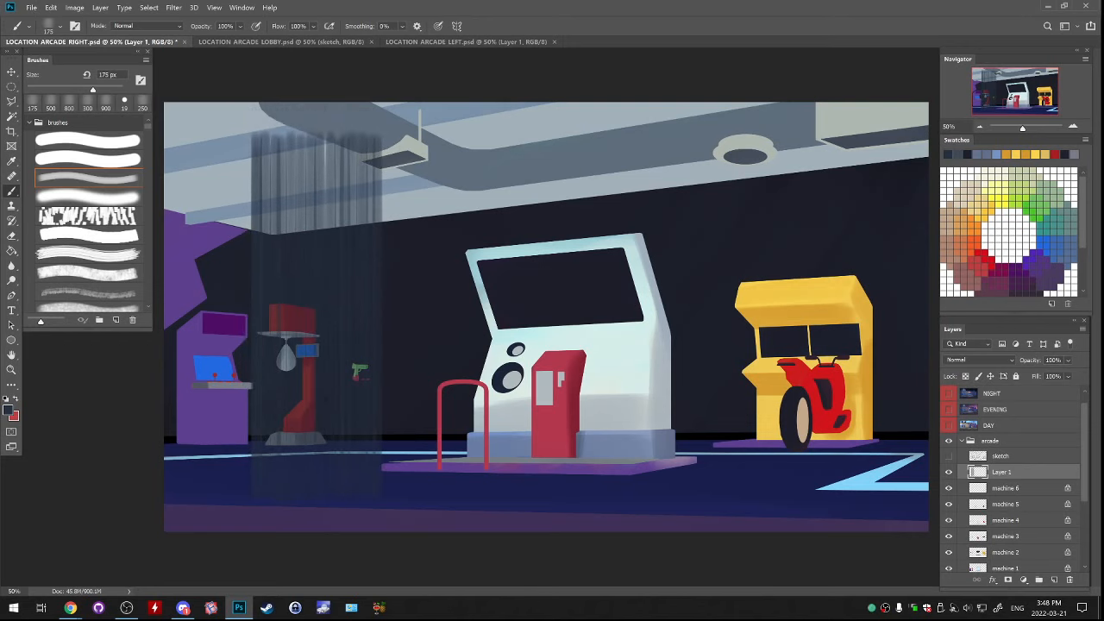
Copy the rectangular block of streaks to a new layer, place it beside the original and merge the two layers
click(12, 87)
click(60, 86)
drag(195, 92, 449, 541)
key(ctrl+j)
drag(426, 369, 550, 371)
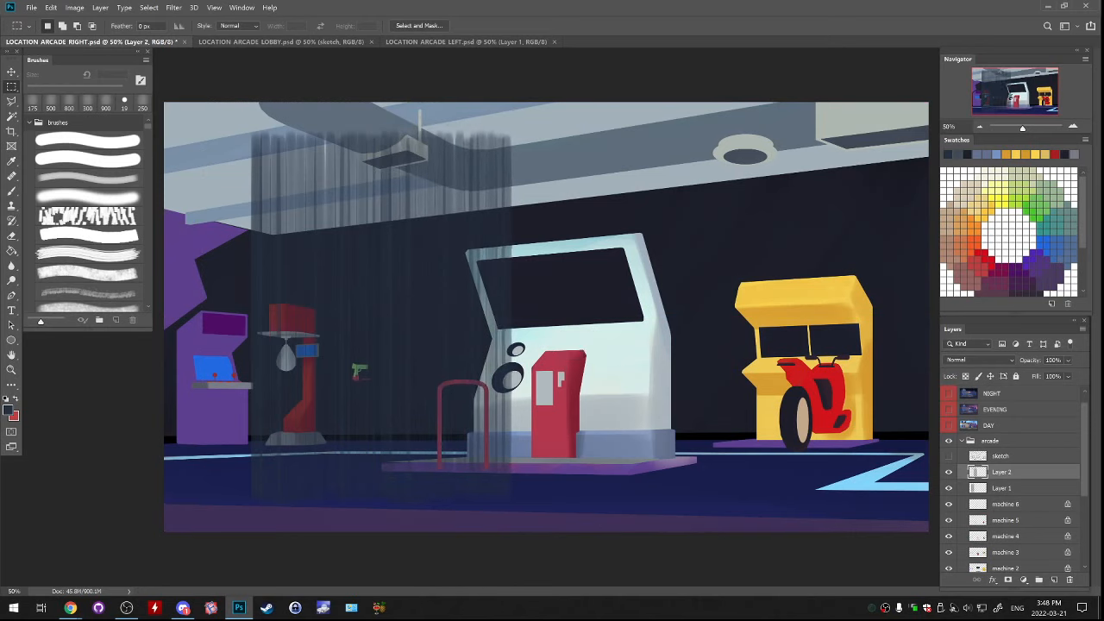
key(ctrl+e)
Duplicate the widened streak block, join the copy to its right edge, merge both layers and shift the result slightly up and right
drag(212, 93, 534, 530)
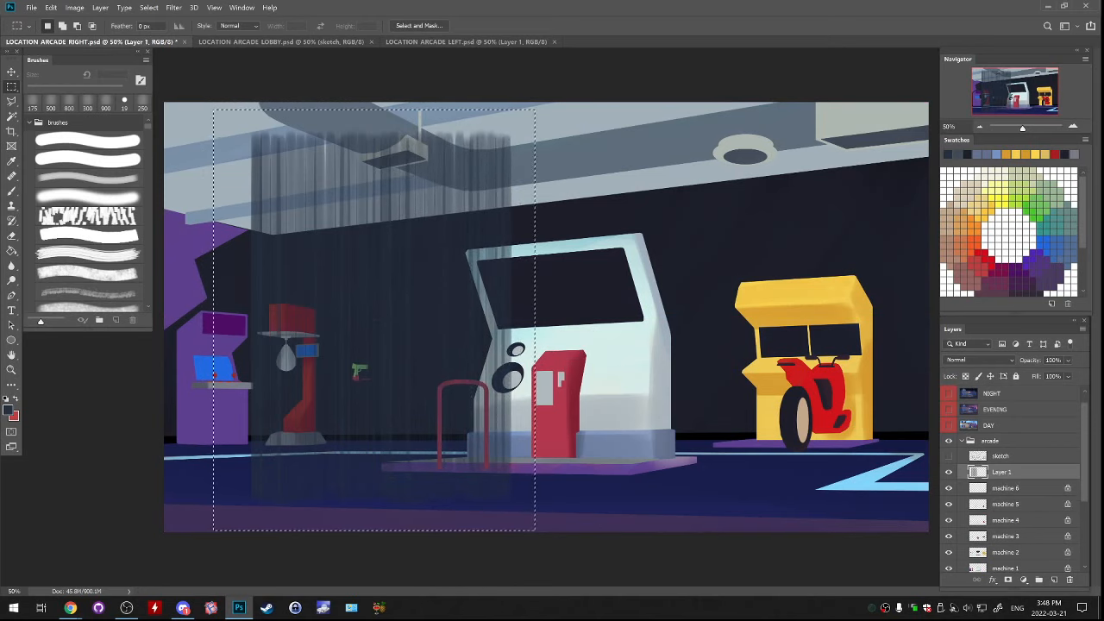
key(ctrl+j)
mouse_move(371, 345)
mouse_down()
mouse_move(621, 345)
mouse_move(676, 319)
mouse_up()
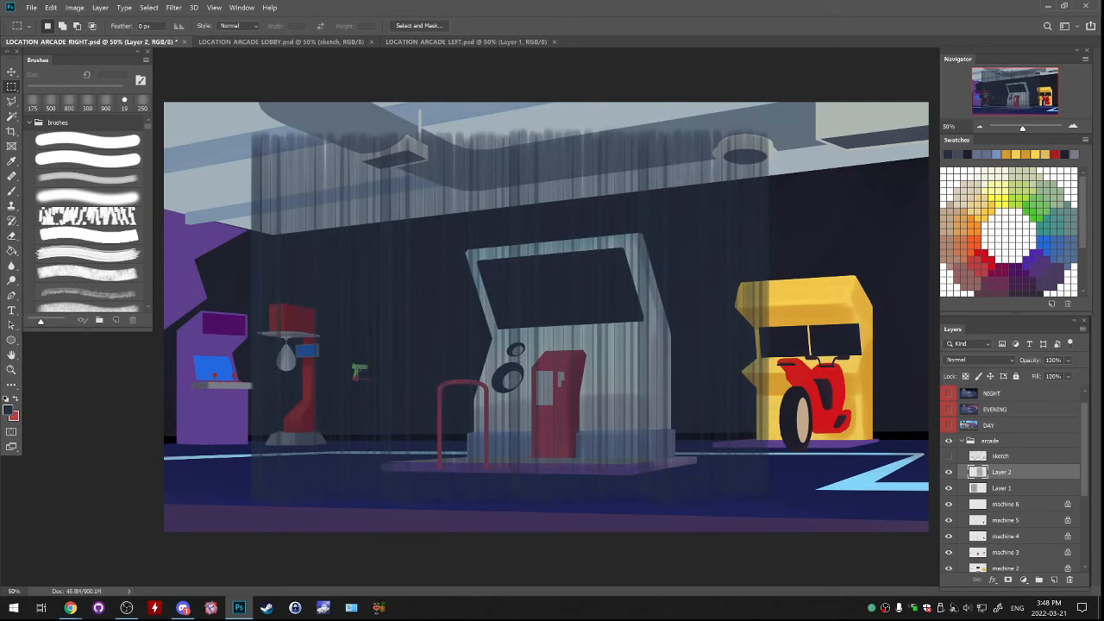
key(ctrl+e)
drag(684, 281, 707, 267)
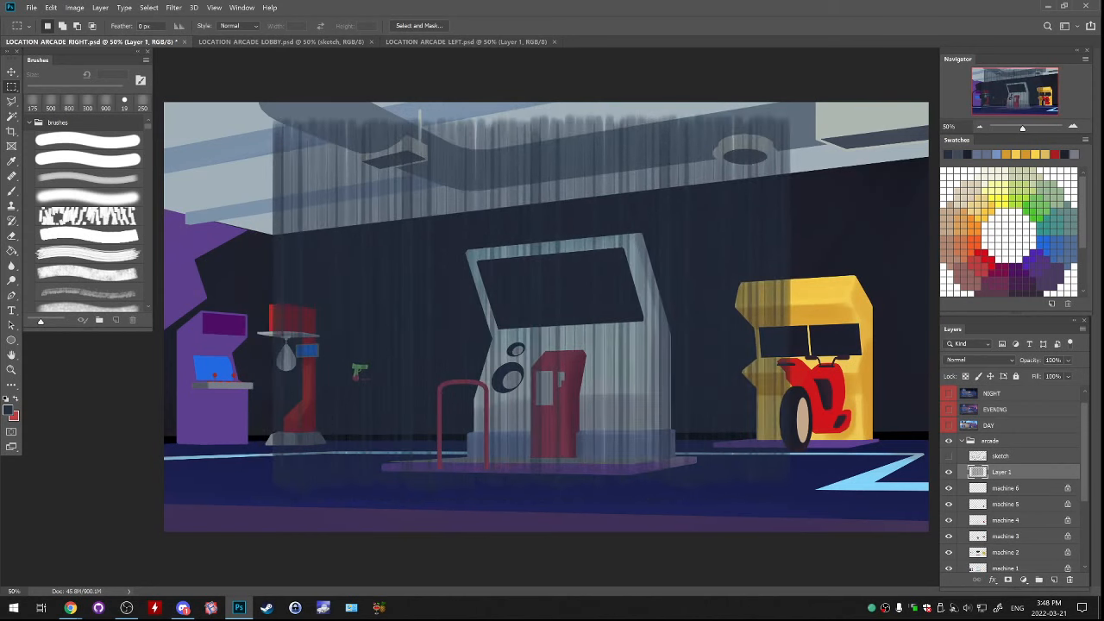
Cut off the soft, ragged upper and lower ends of the streak block with rectangular selections
key(ctrl+minus)
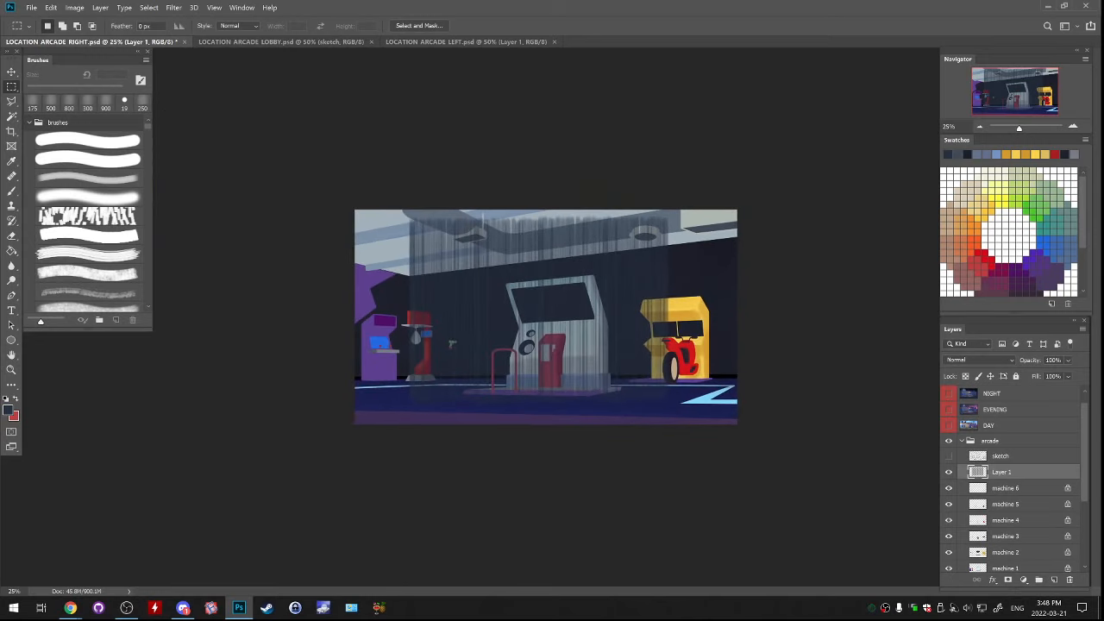
drag(347, 145, 745, 231)
key(ctrl+x)
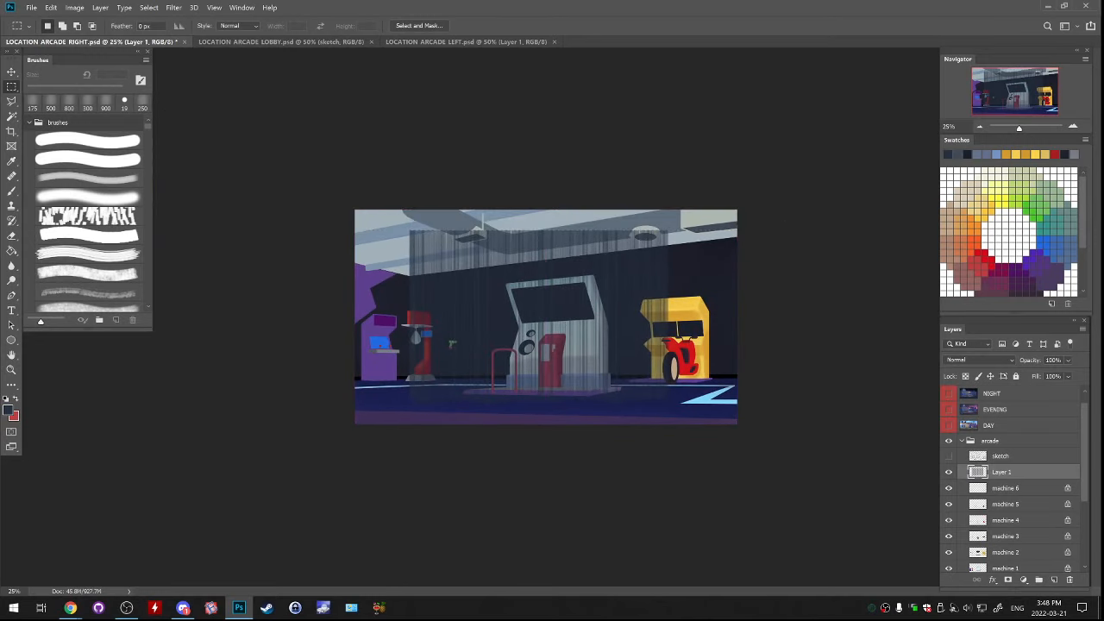
drag(746, 449, 355, 395)
key(ctrl+x)
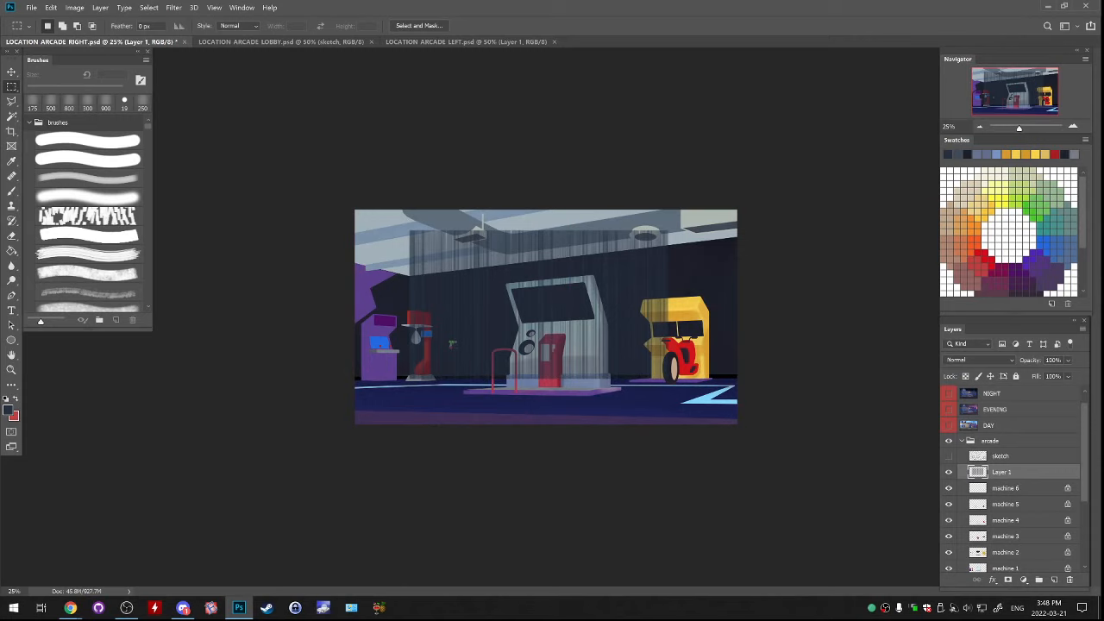
Place the streak layer between bg walls and bg, and distort it with Free Transform so the streaks cover the ceiling in perspective
scroll(1009, 483, down, 5)
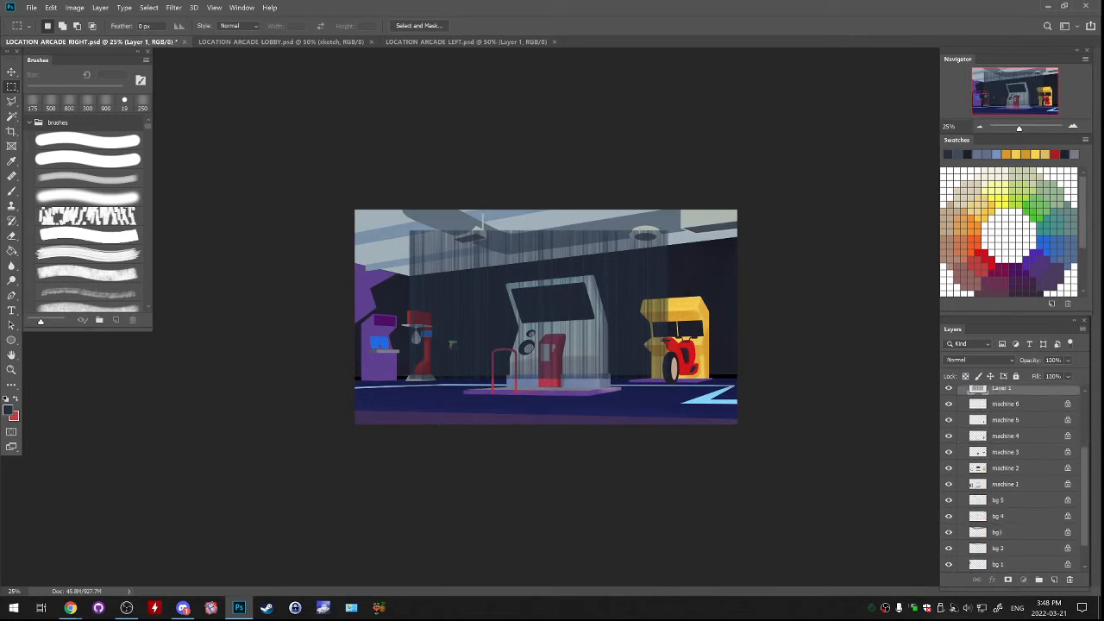
mouse_move(978, 388)
mouse_down()
mouse_move(977, 570)
mouse_move(978, 541)
mouse_up()
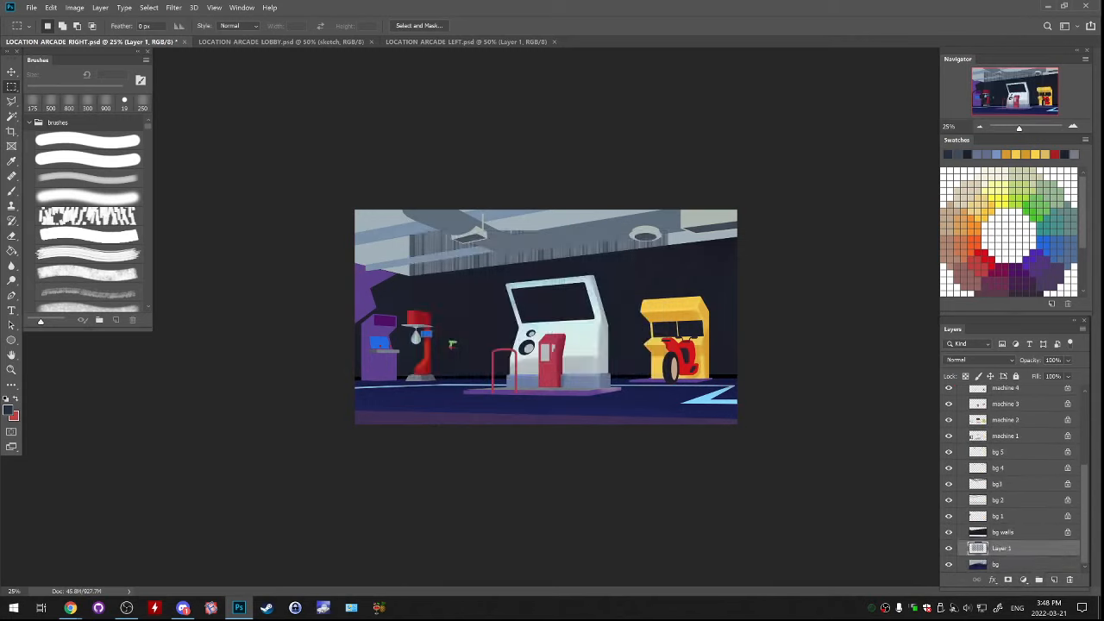
key(ctrl+t)
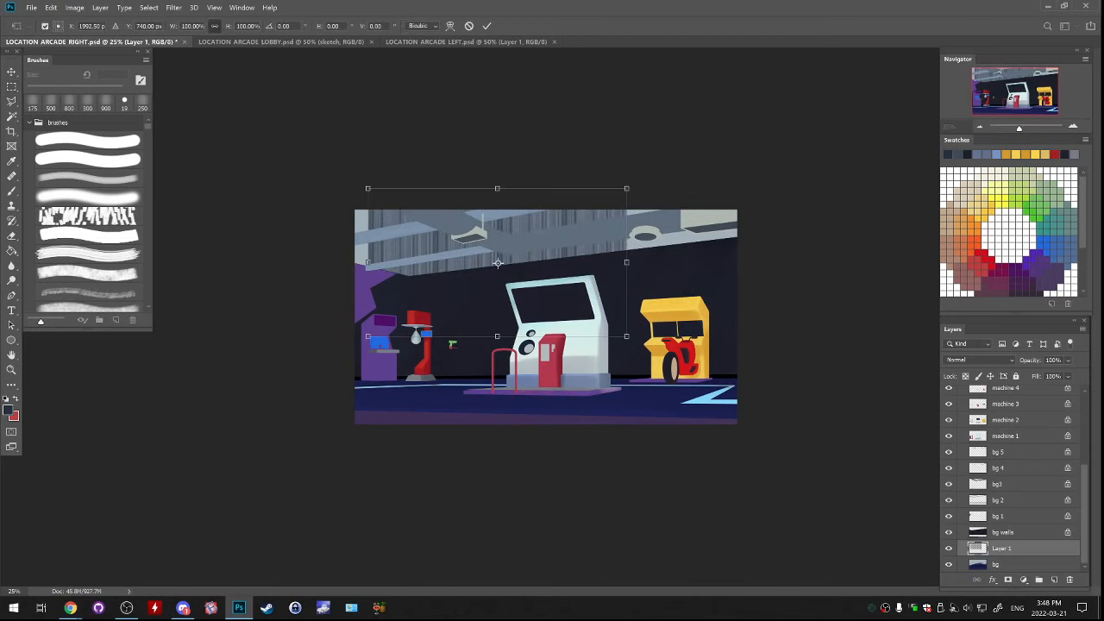
drag(368, 337, 433, 311)
drag(368, 188, 288, 244)
drag(626, 335, 799, 242)
drag(433, 311, 410, 280)
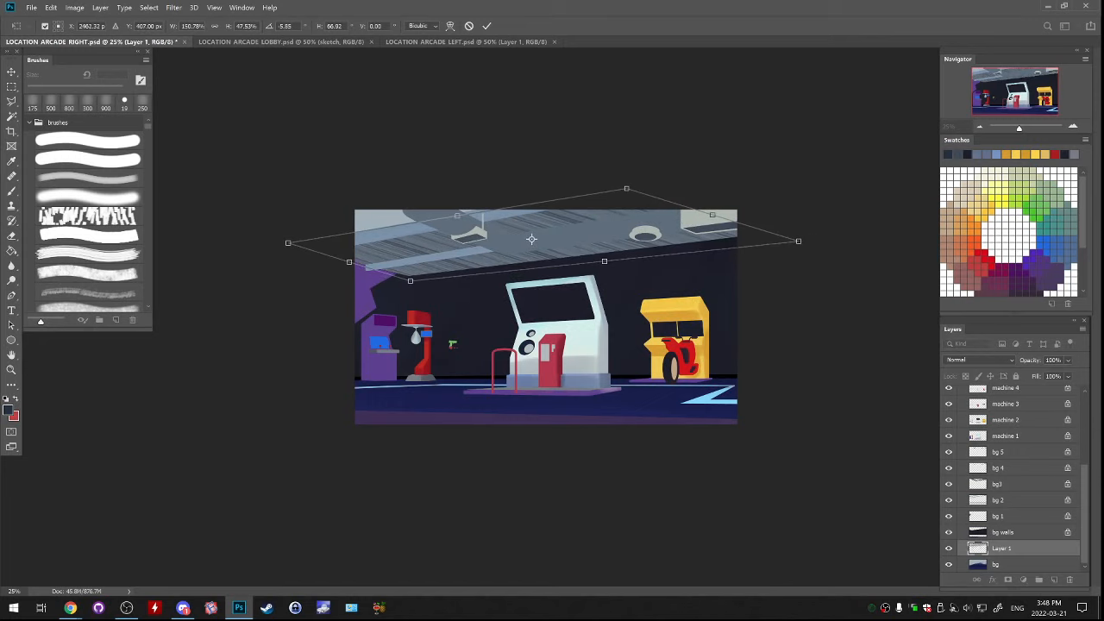
drag(627, 188, 737, 153)
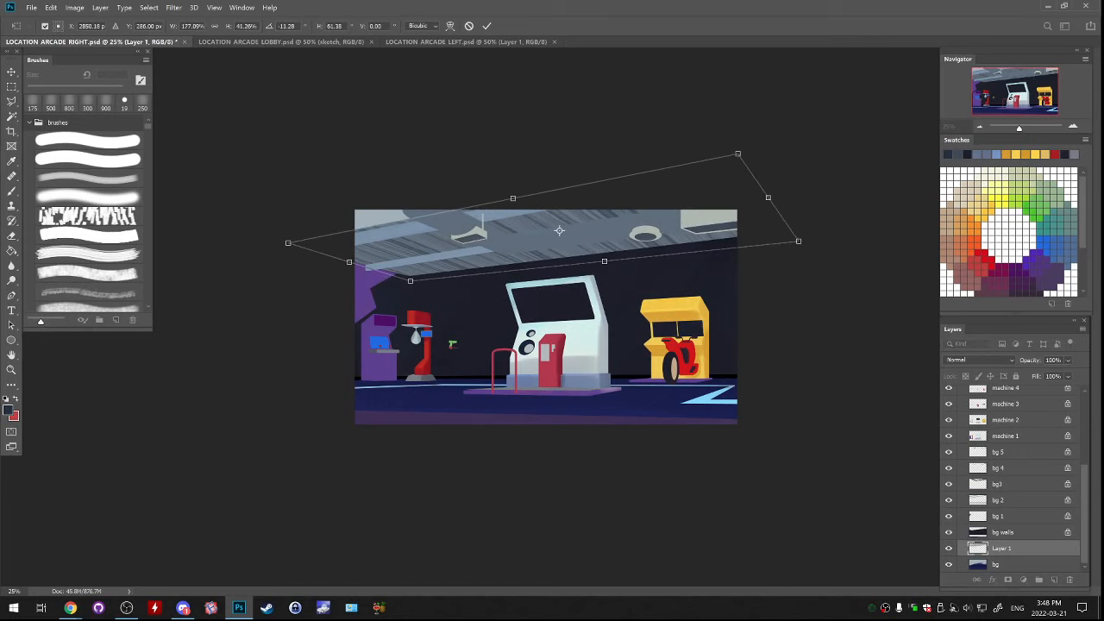
drag(288, 243, 114, 193)
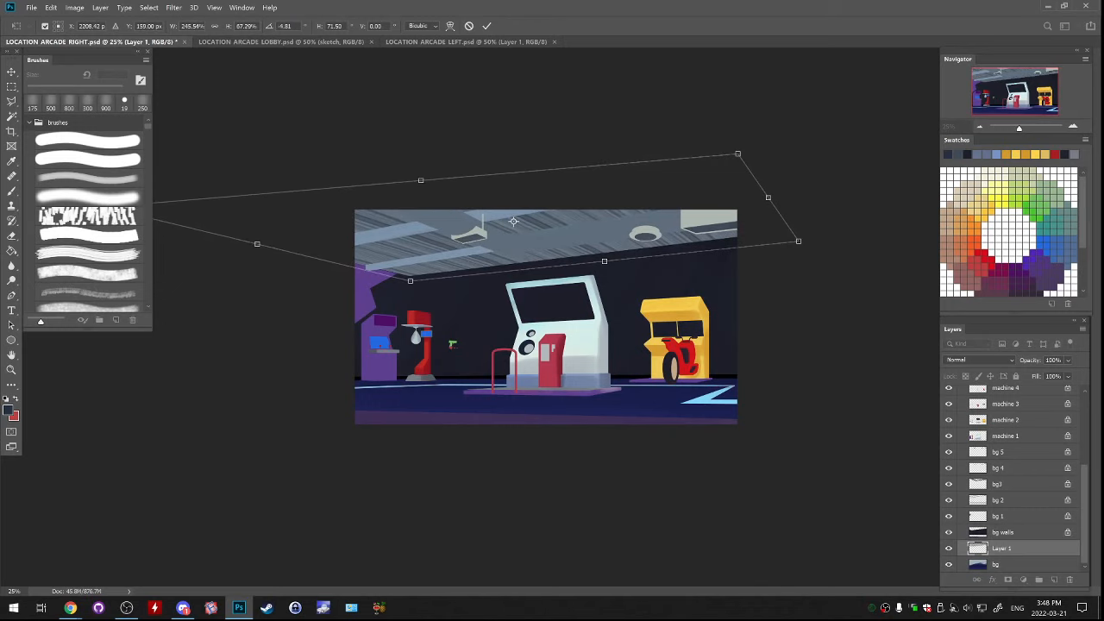
drag(737, 154, 696, 135)
drag(677, 138, 661, 141)
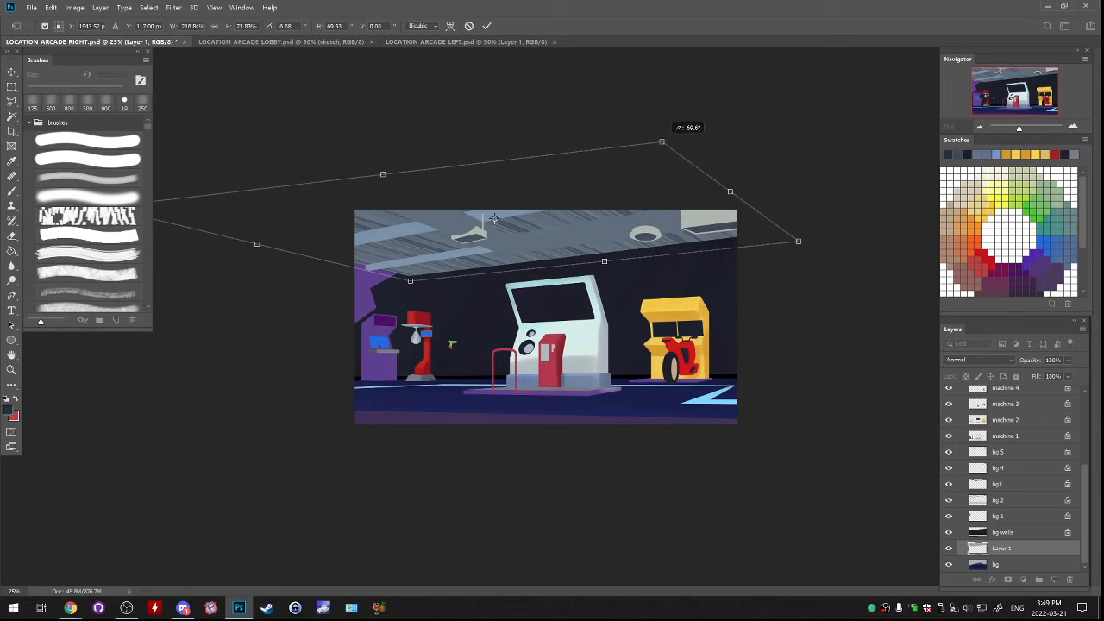
drag(661, 141, 774, 130)
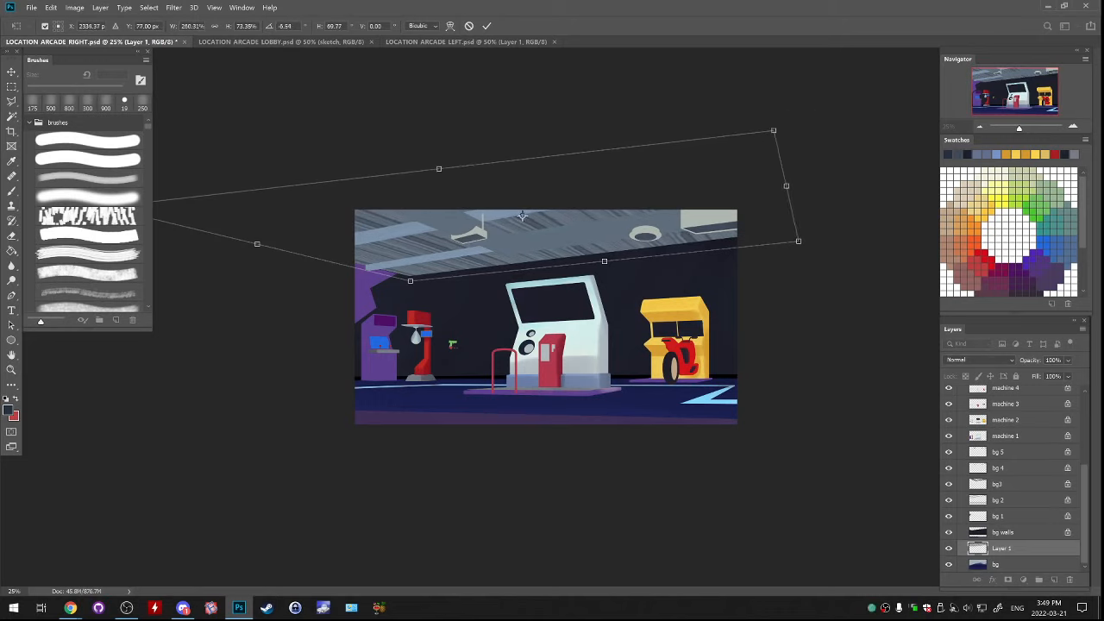
key(Return)
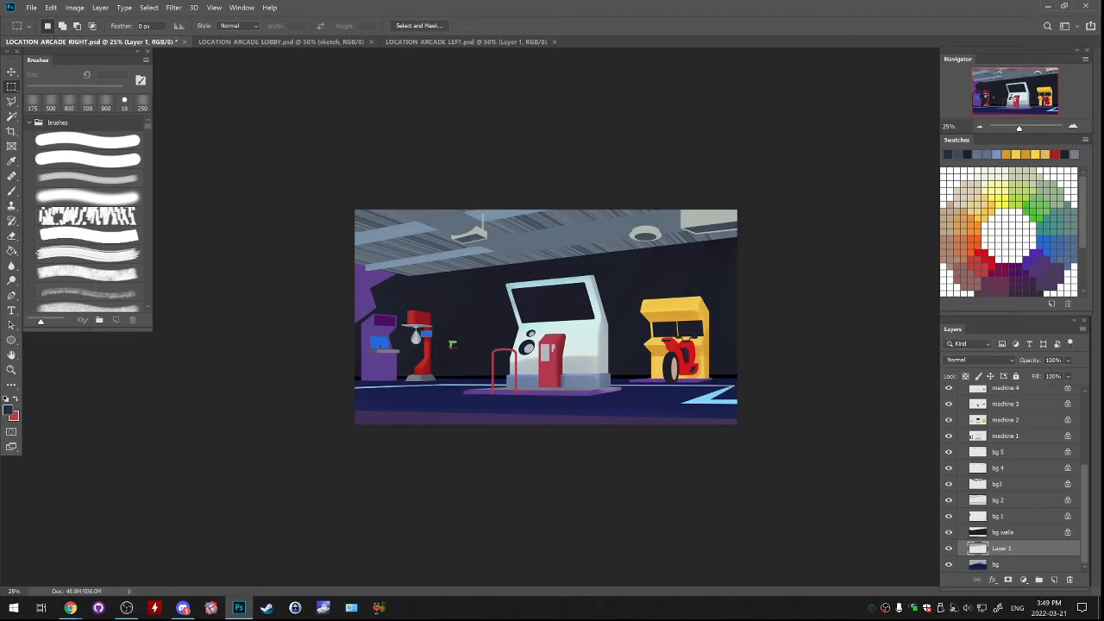
Toggle the bg layers to find the ceiling lamp parts, hide bg 5 and select bg 4
click(949, 500)
click(948, 500)
click(949, 484)
click(949, 484)
click(999, 468)
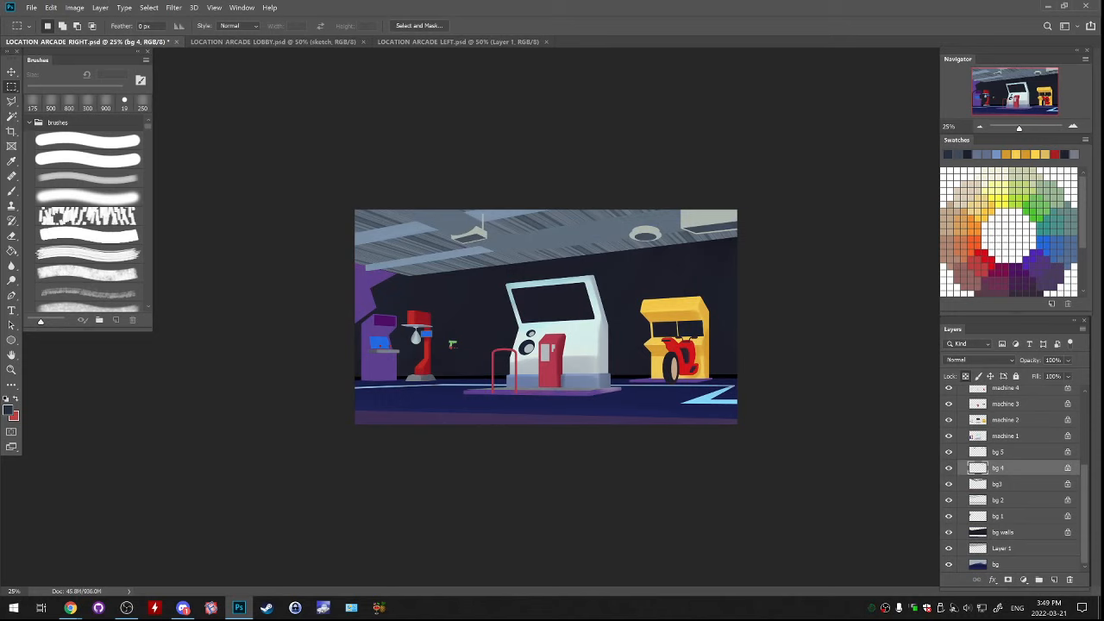
click(949, 452)
click(949, 452)
click(999, 451)
click(949, 452)
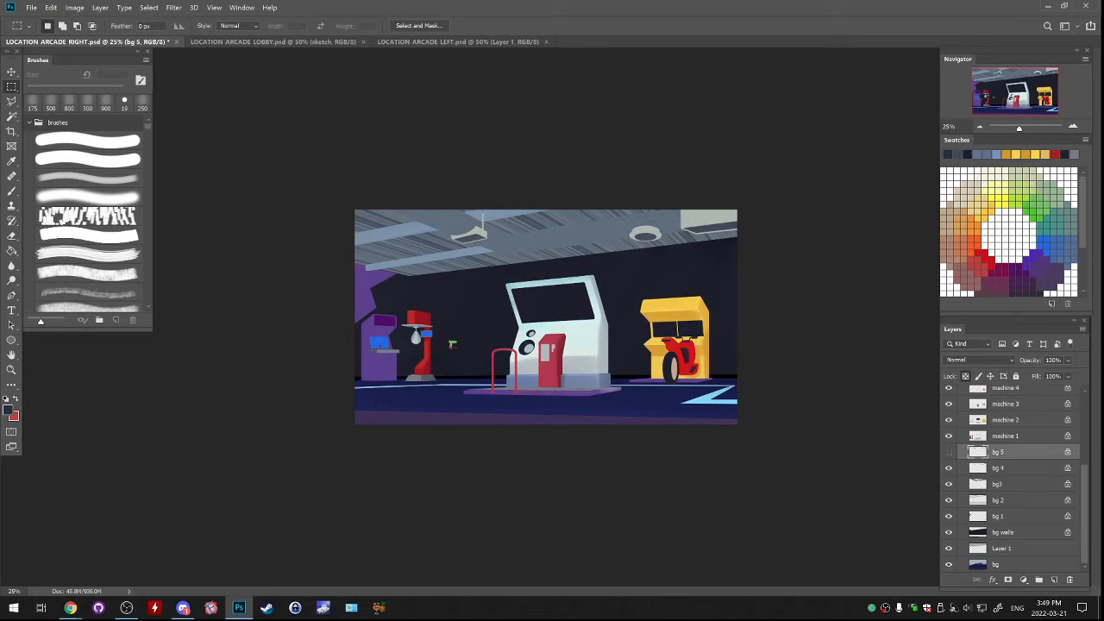
click(999, 468)
Trim the lower-left corner of the square ceiling lamp on bg 4 using a polygonal lasso selection
key(ctrl+plus)
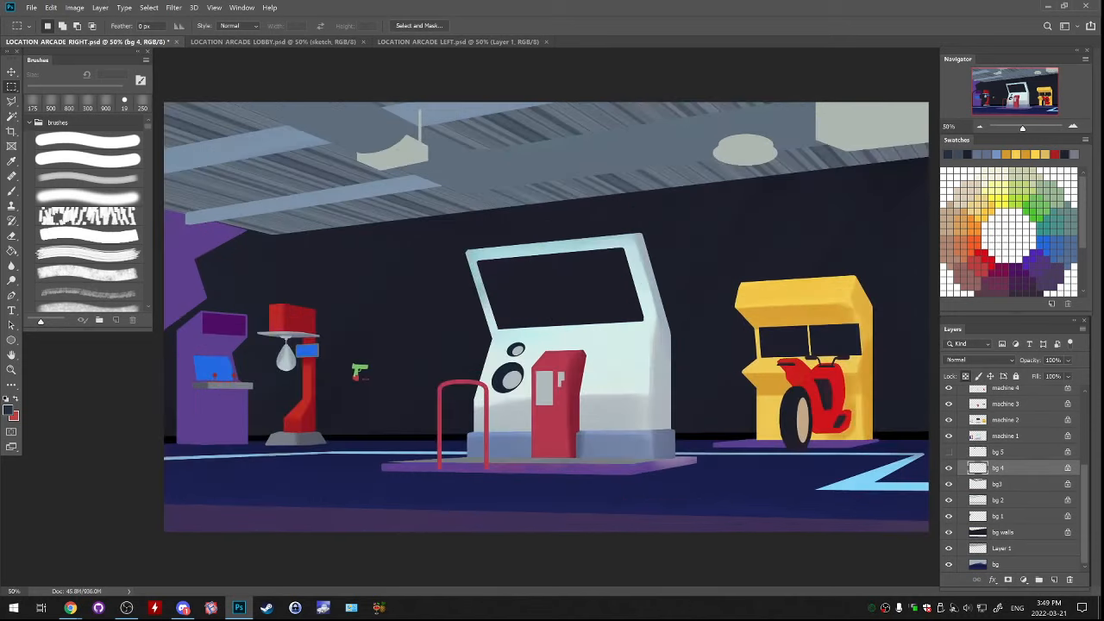
key(ctrl+plus)
drag(655, 259, 388, 389)
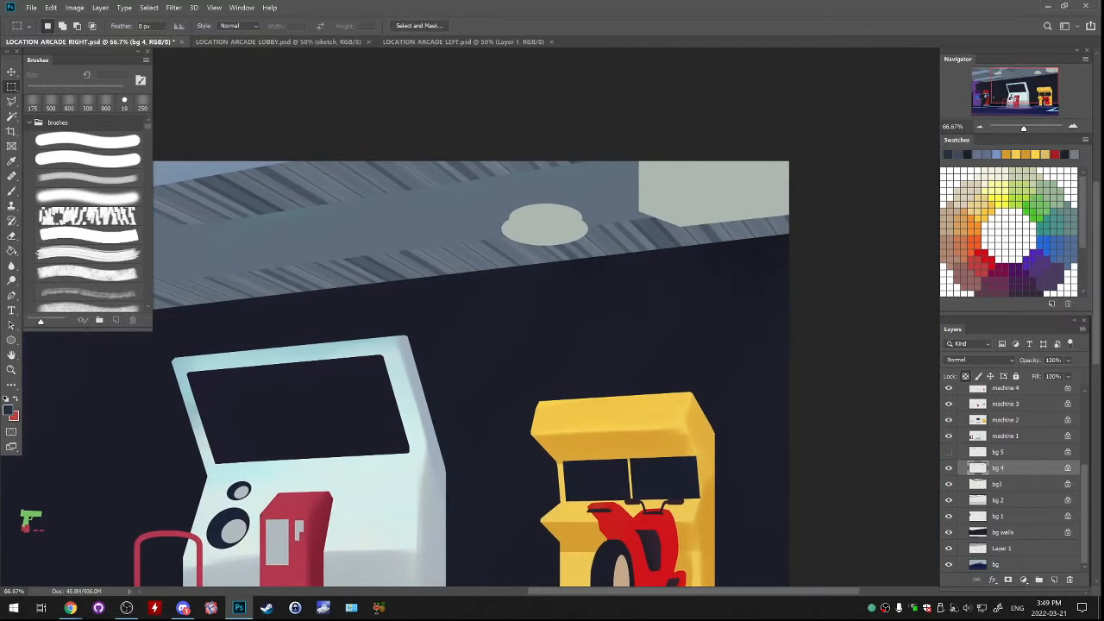
key(l)
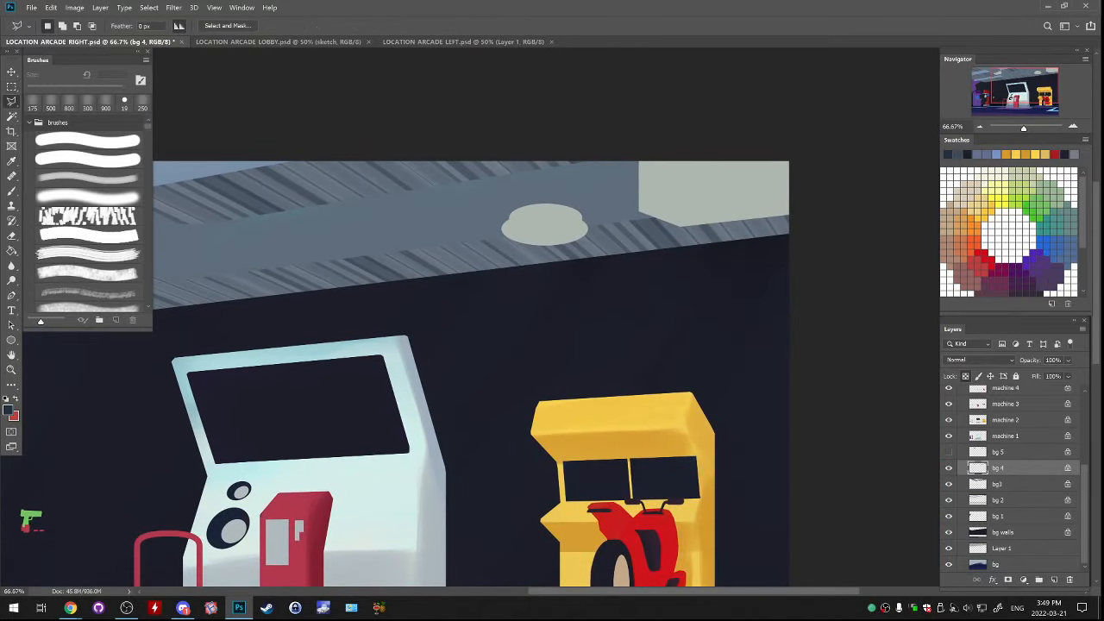
click(678, 226)
click(636, 189)
click(614, 205)
click(622, 232)
click(670, 234)
click(678, 227)
key(ctrl+d)
Show bg 5 again and delete the corner of the square lamp's dark panel that sticks out past the trimmed lamp
click(948, 452)
click(998, 452)
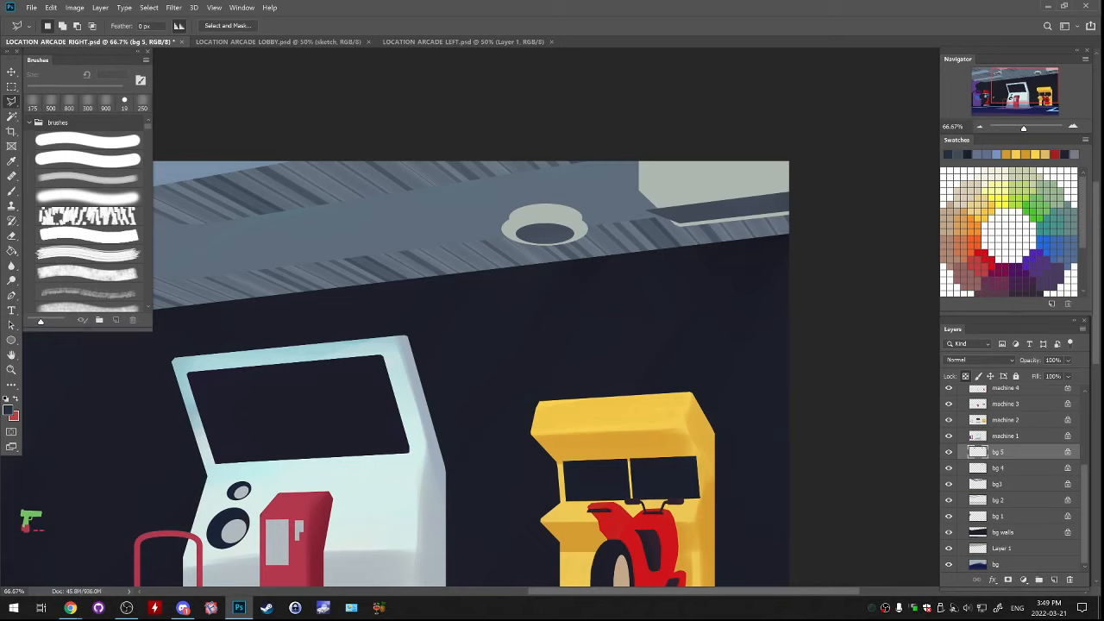
click(647, 202)
click(639, 206)
click(653, 241)
click(677, 239)
click(680, 225)
key(Delete)
key(ctrl+d)
Lasso the square lamp's dark panel on bg 5 and enlarge and distort it with Free Transform to fit inside the lamp frame
click(719, 222)
click(778, 225)
click(818, 214)
click(804, 174)
click(676, 177)
click(620, 207)
click(679, 245)
click(719, 221)
key(ctrl+t)
drag(719, 174, 716, 130)
drag(719, 245, 727, 256)
drag(827, 255, 860, 297)
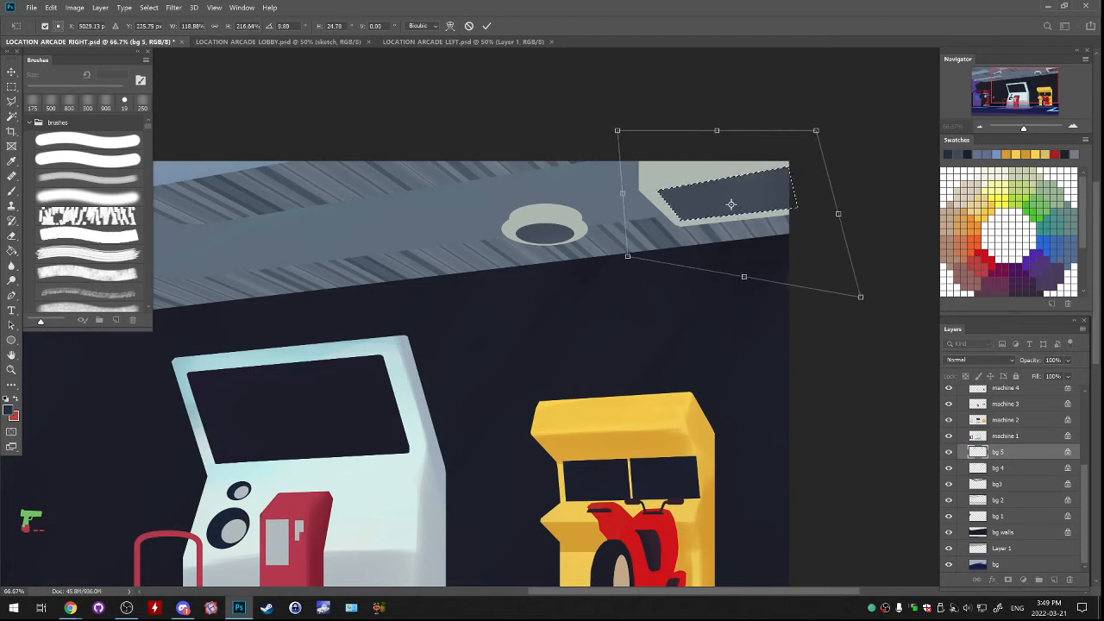
Fine-tune the corners of the dark panel's distortion, shift it slightly left within the lamp frame and apply the transform
drag(816, 130, 821, 136)
drag(860, 297, 859, 287)
drag(627, 257, 625, 261)
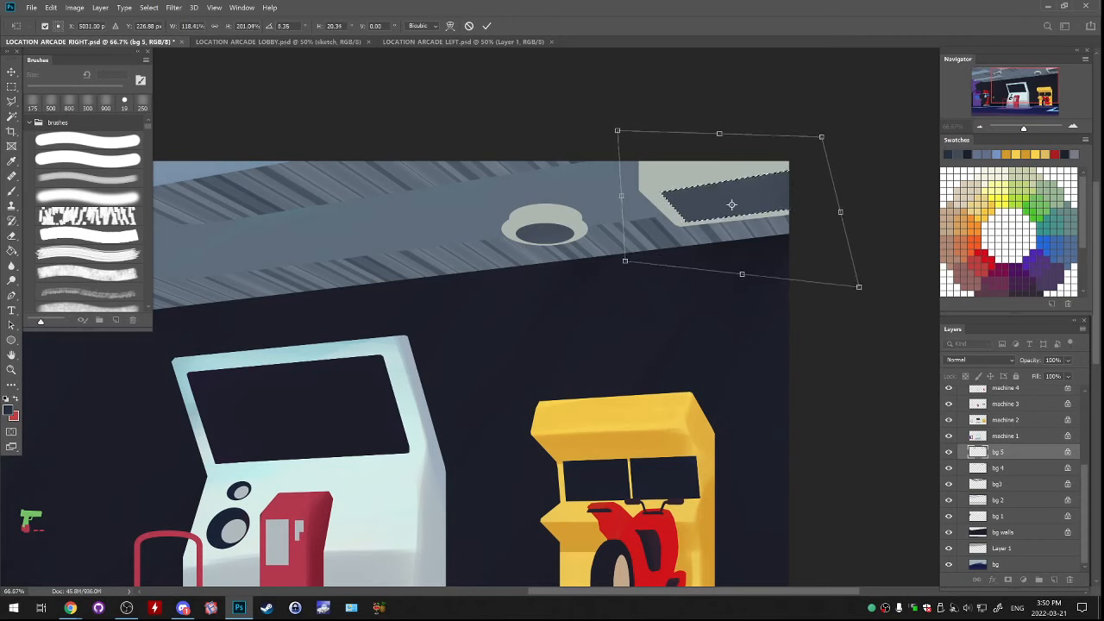
drag(617, 130, 599, 125)
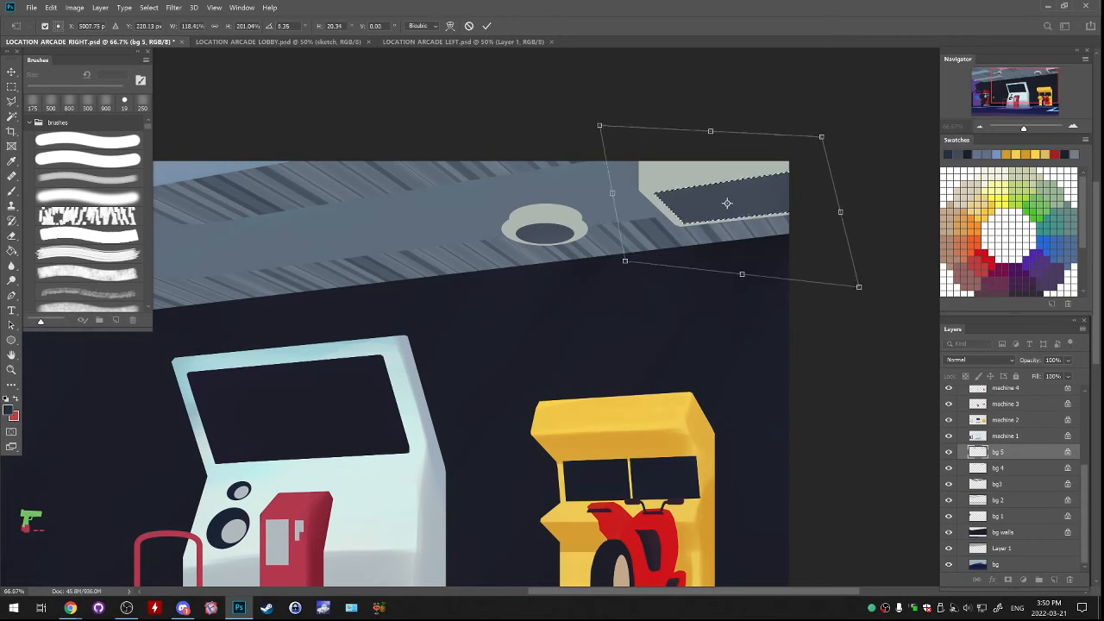
drag(617, 183, 611, 183)
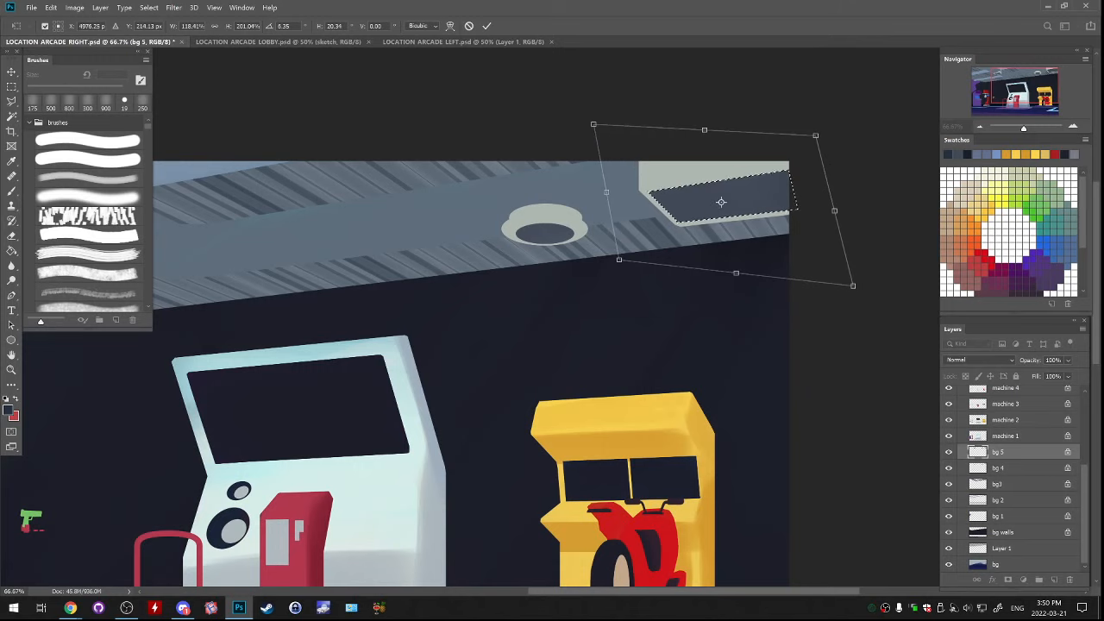
key(Return)
key(ctrl+d)
key(ctrl+minus)
key(ctrl+minus)
key(ctrl+minus)
key(ctrl+minus)
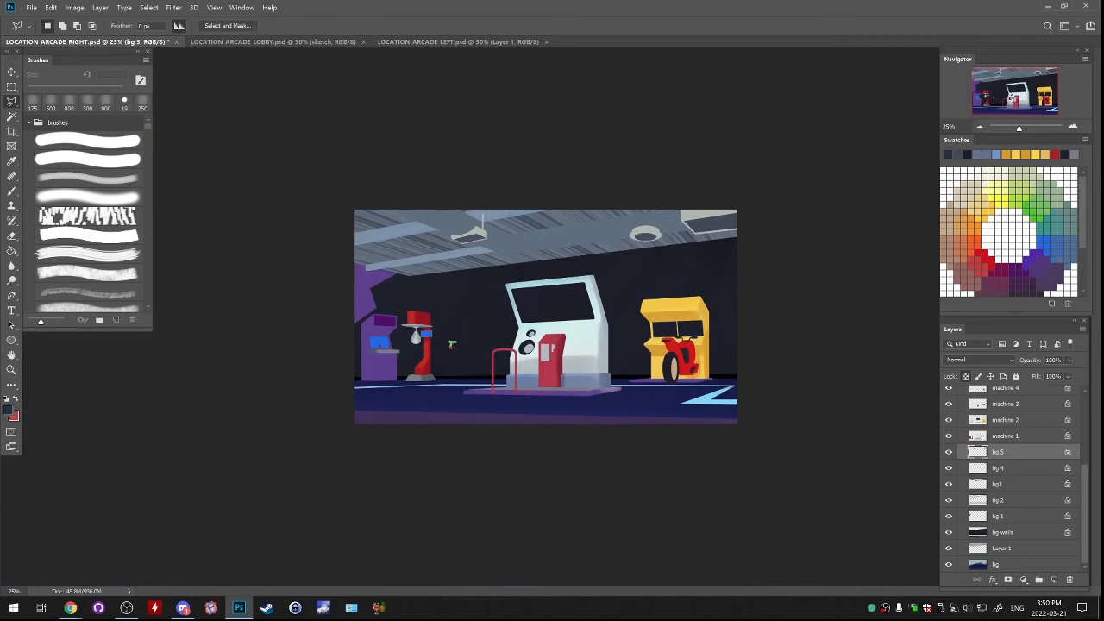
Unlock the transparent pixels of bg 5 and try to erase at the round ceiling lamp
key(ctrl+plus)
key(ctrl+plus)
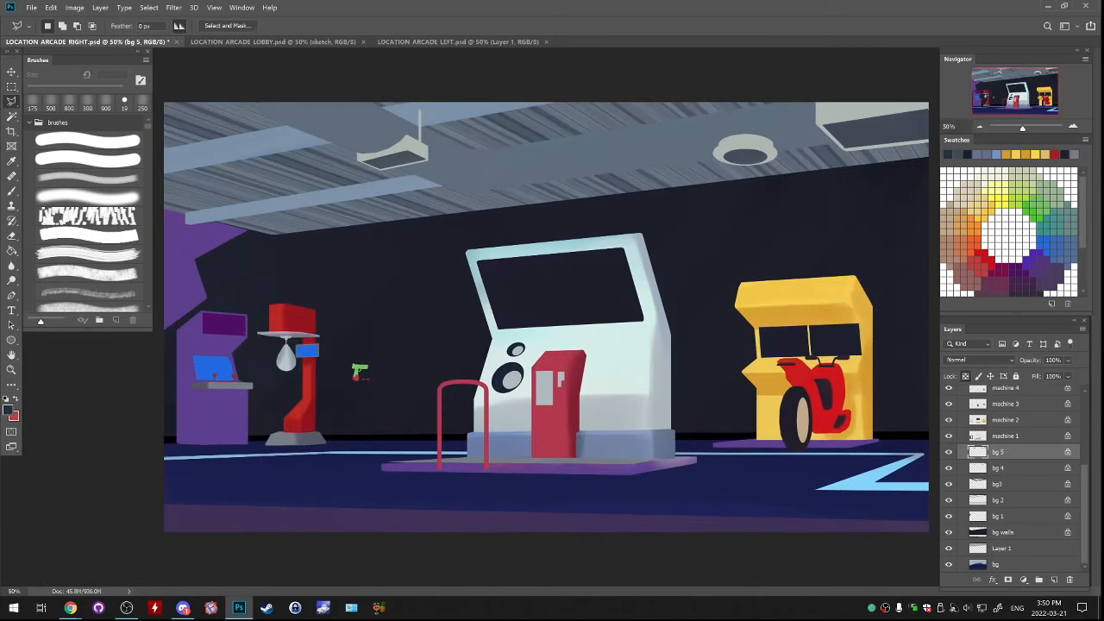
key(ctrl+plus)
drag(333, 374, 12, 547)
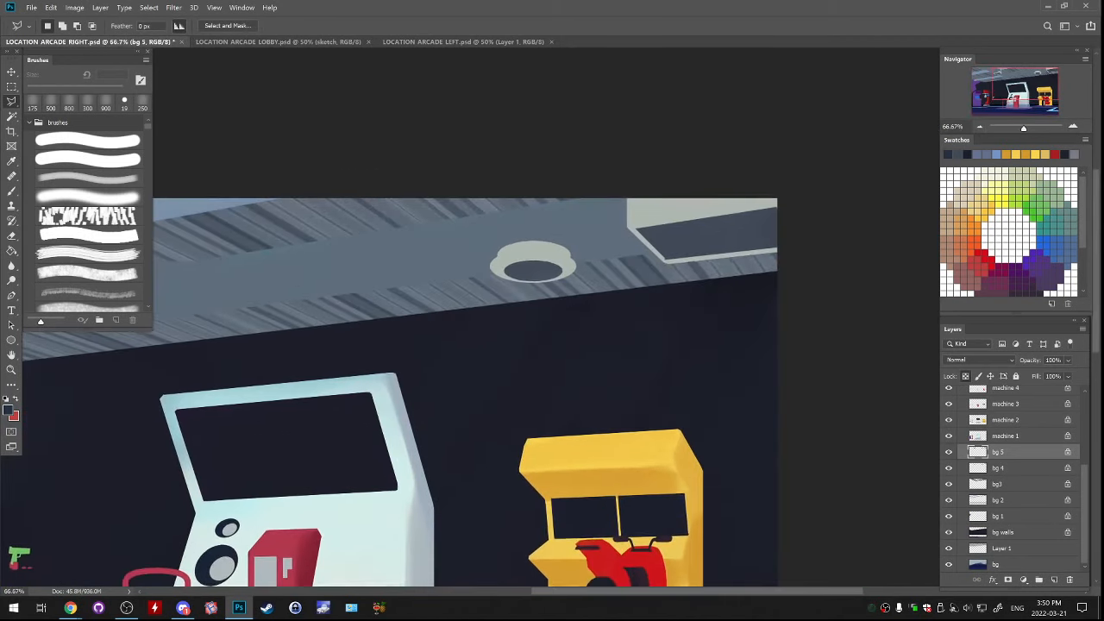
key(e)
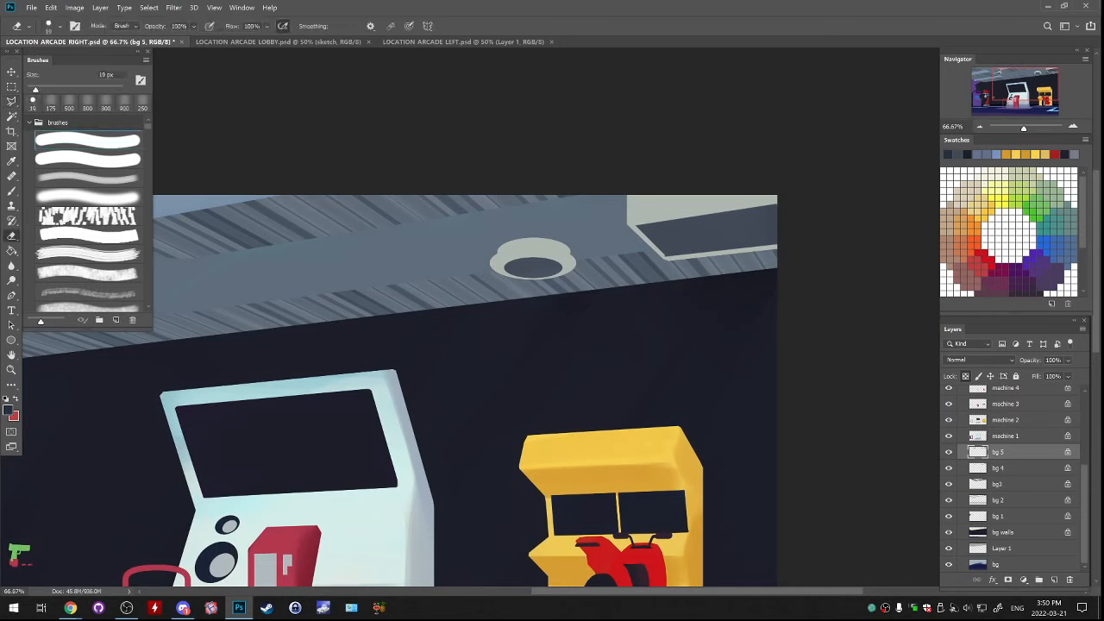
key(/)
alt+click(552, 250)
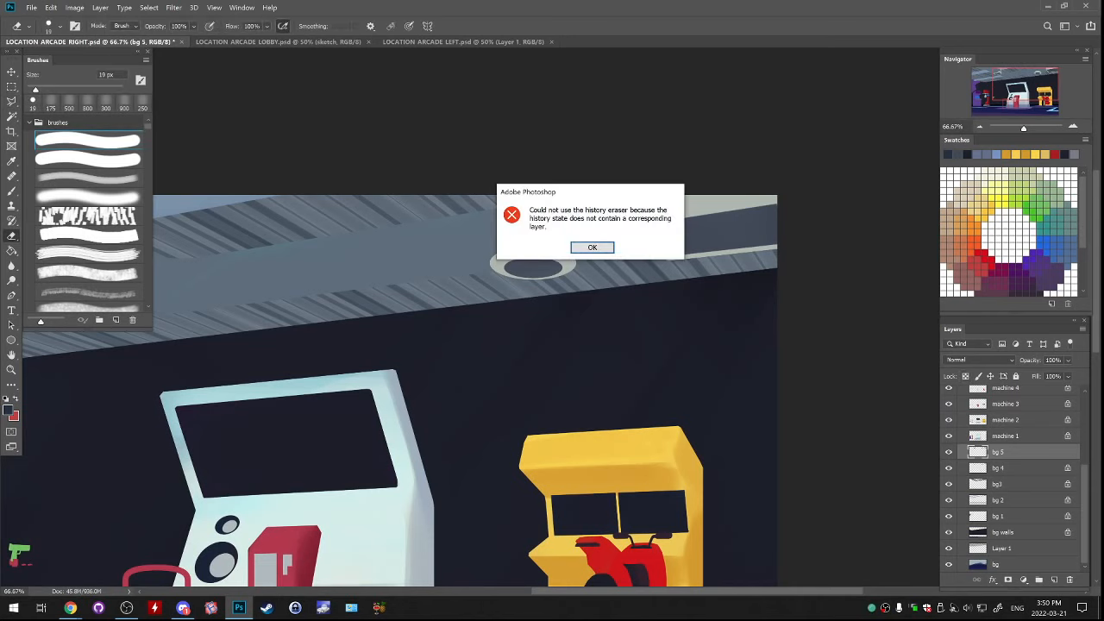
key(Return)
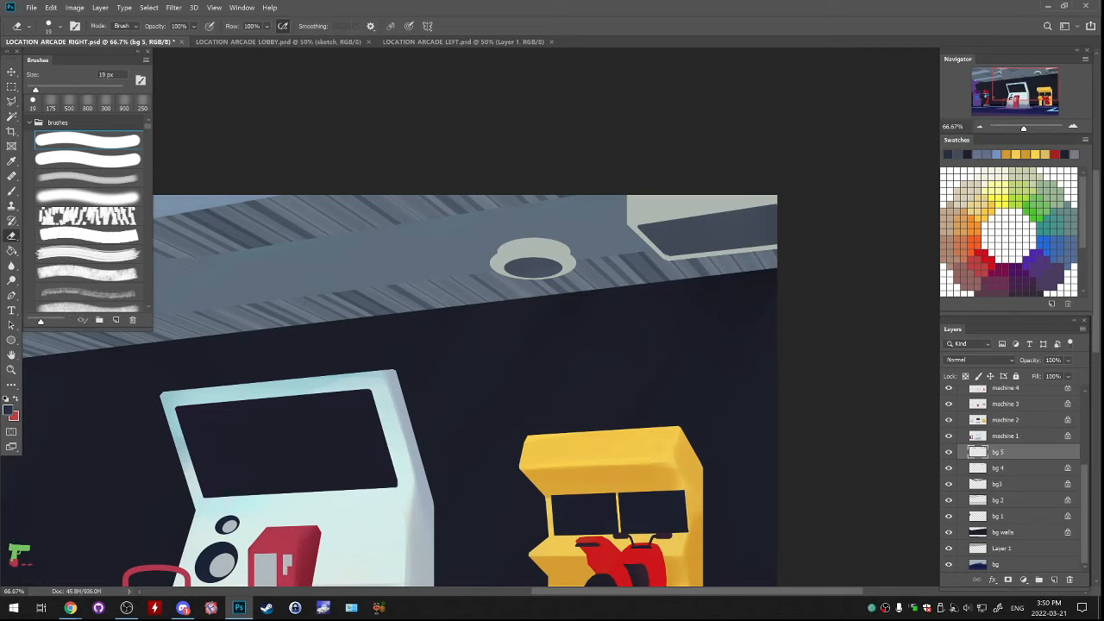
Lasso around the square lamp's dark panel and stretch its lower edge slightly outward with Free Transform
key(l)
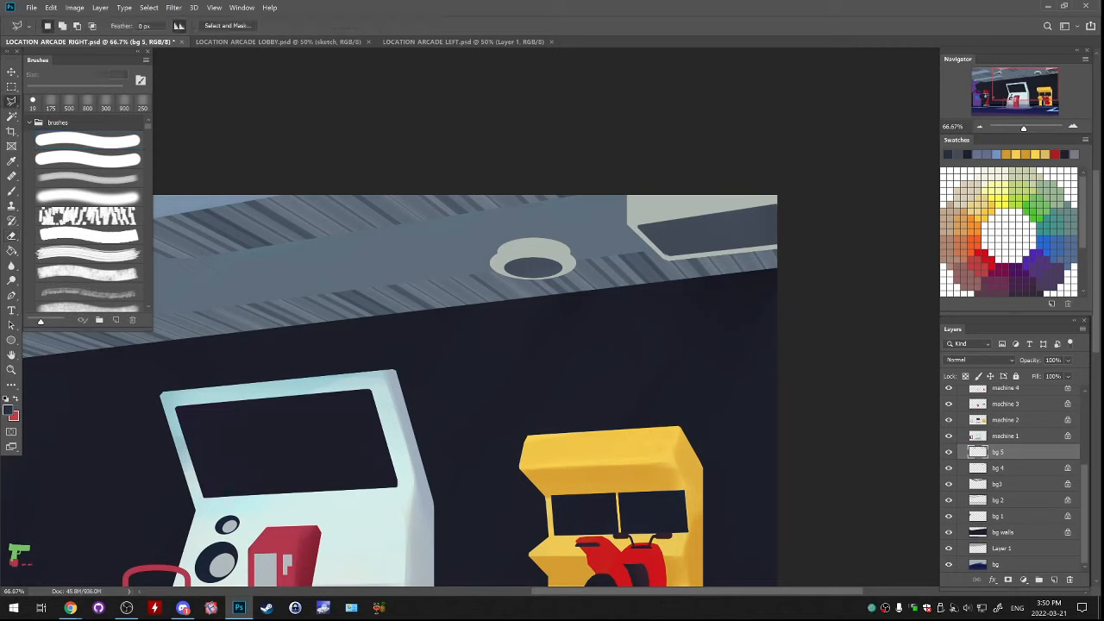
mouse_move(681, 184)
mouse_down()
mouse_move(625, 251)
mouse_move(811, 255)
mouse_move(718, 162)
mouse_move(681, 184)
mouse_up()
key(ctrl+t)
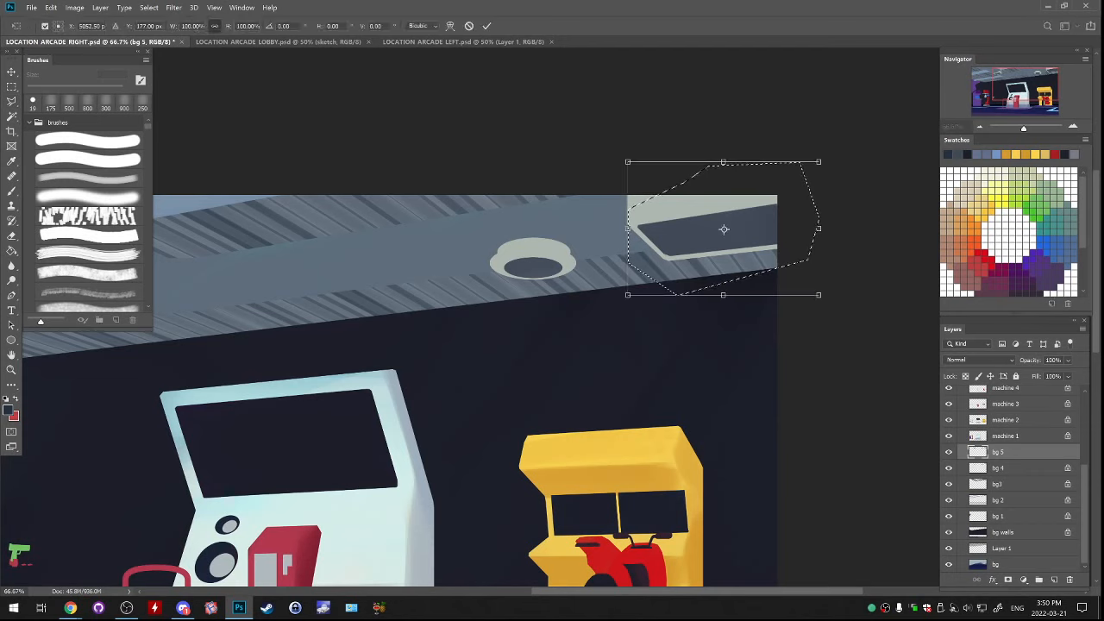
drag(818, 294, 825, 295)
drag(727, 295, 729, 299)
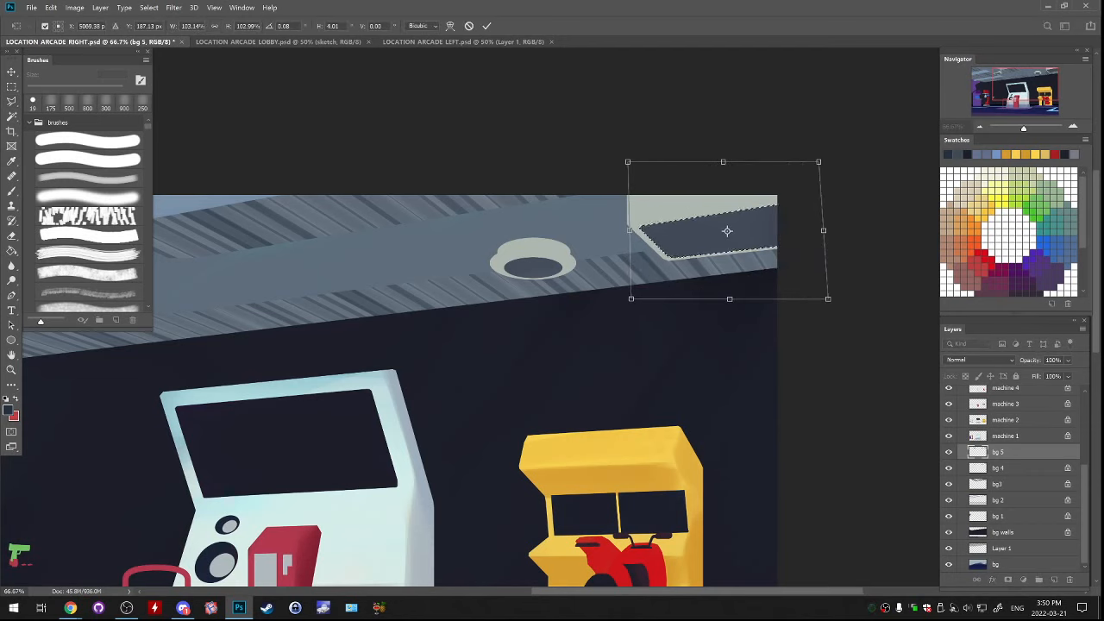
key(Return)
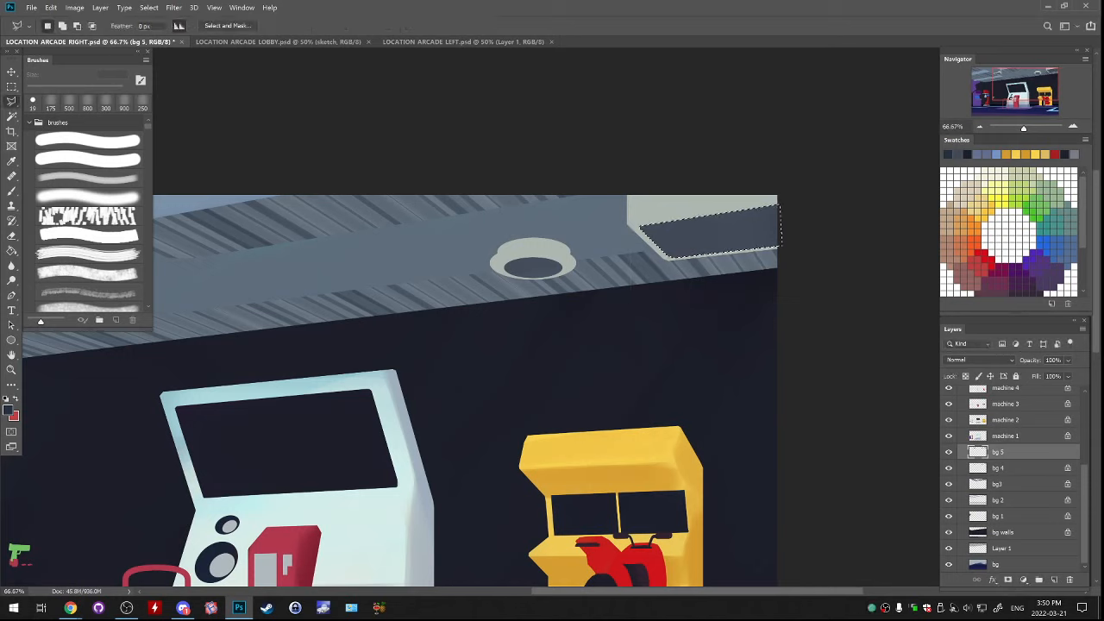
key(ctrl+d)
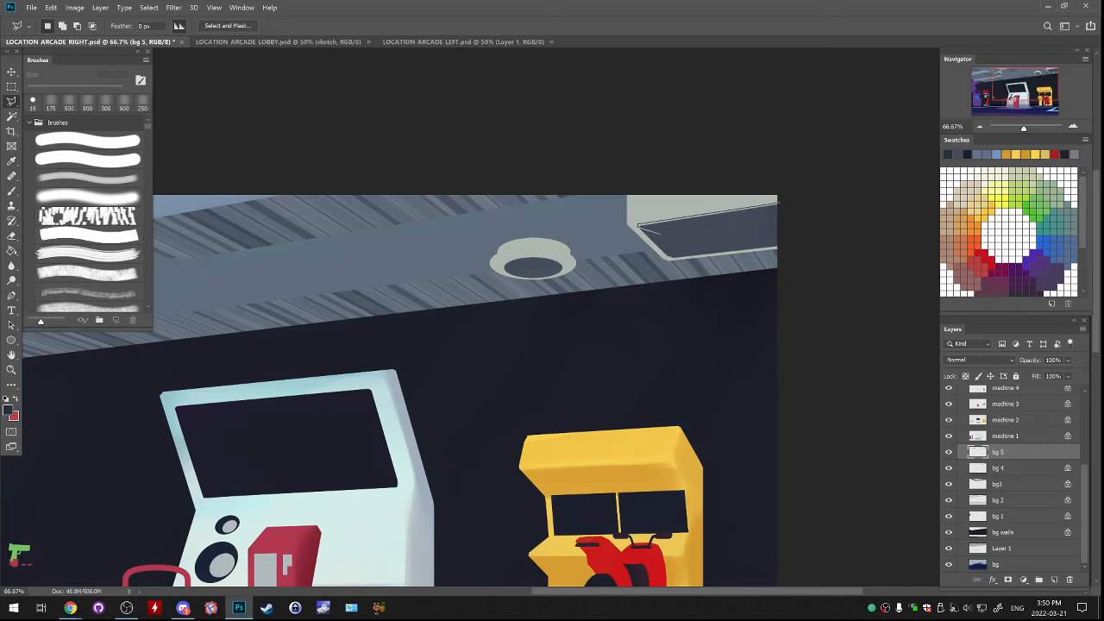
Select a narrow strip along the dark panel's upper edge and fill it with the panel's blue-grey to straighten the edge
click(663, 234)
click(786, 220)
click(781, 203)
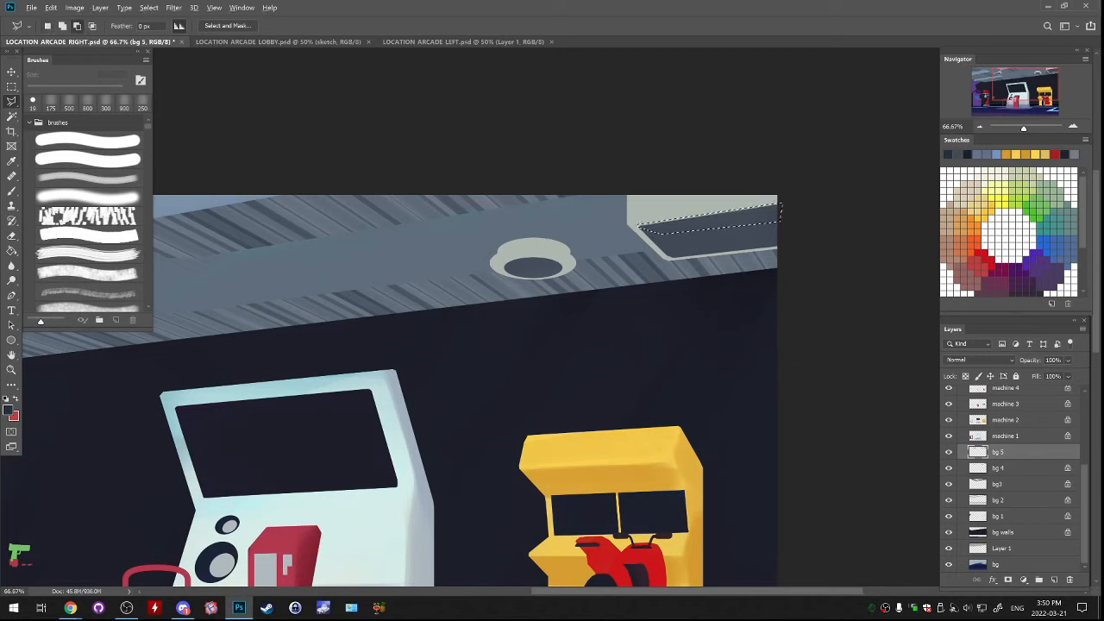
click(795, 200)
click(766, 176)
click(638, 225)
key(g)
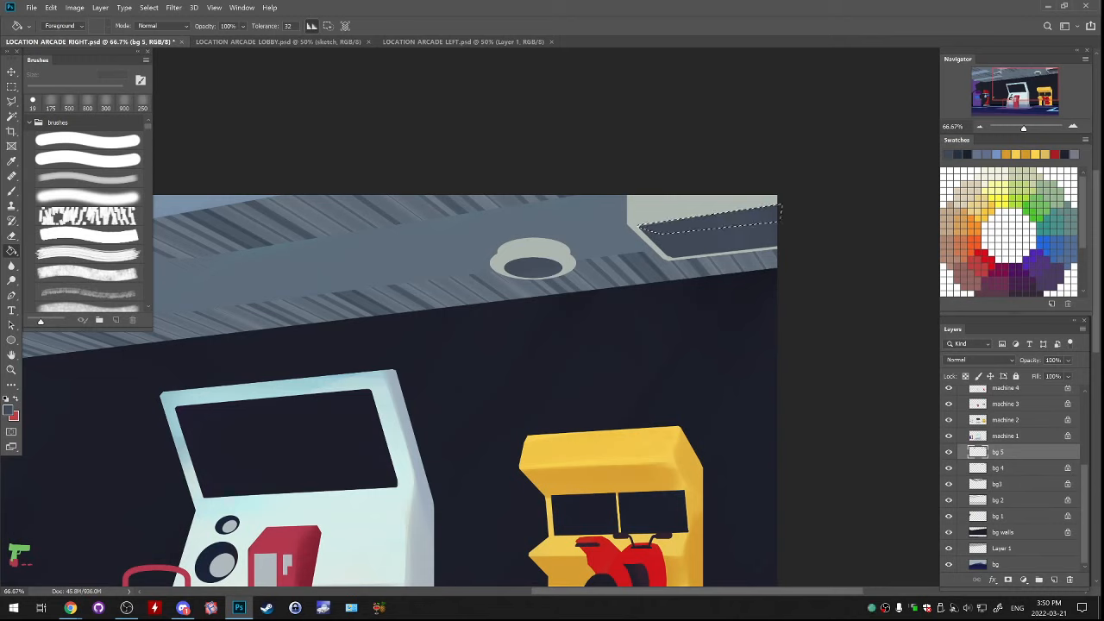
key(ctrl+d)
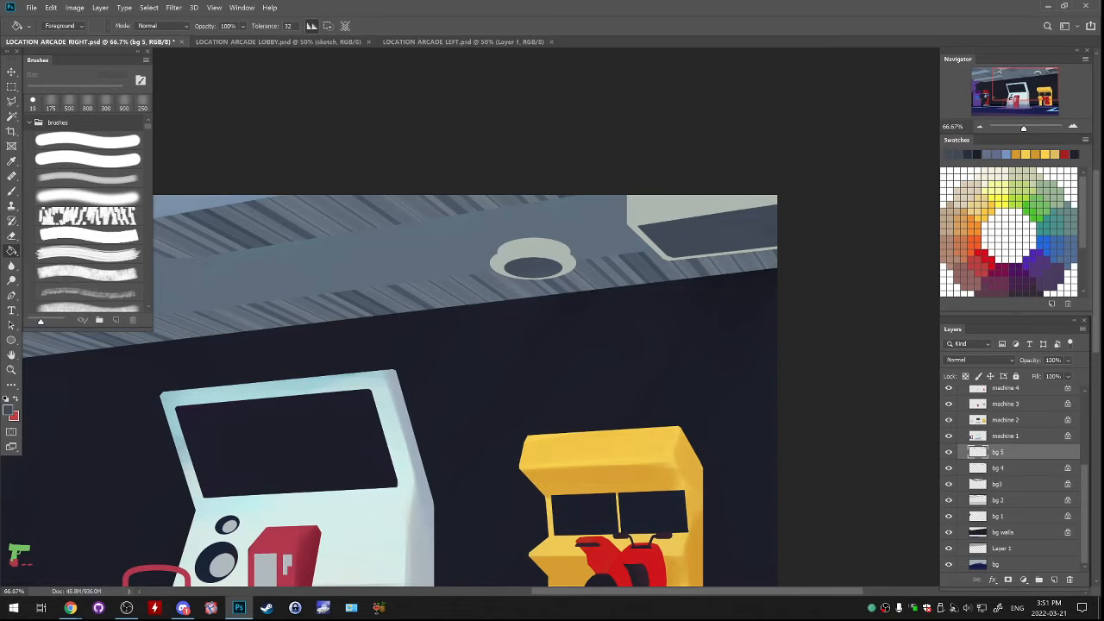
Check the ceiling lamps across the whole picture and lock the transparent pixels of bg 5 again
key(ctrl+minus)
key(ctrl+minus)
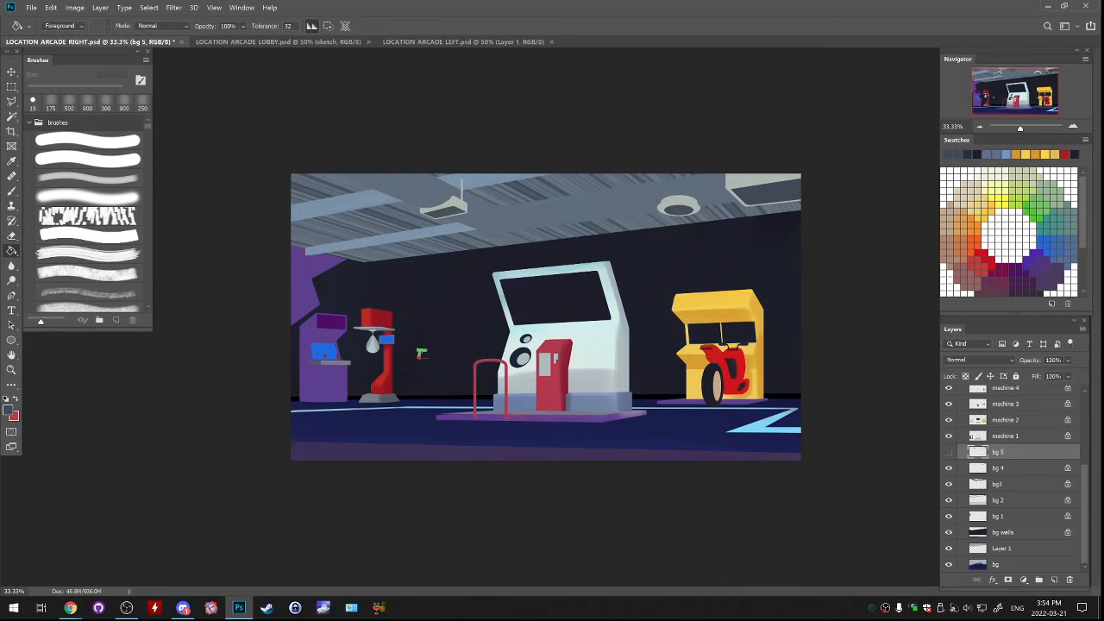
key(ctrl+plus)
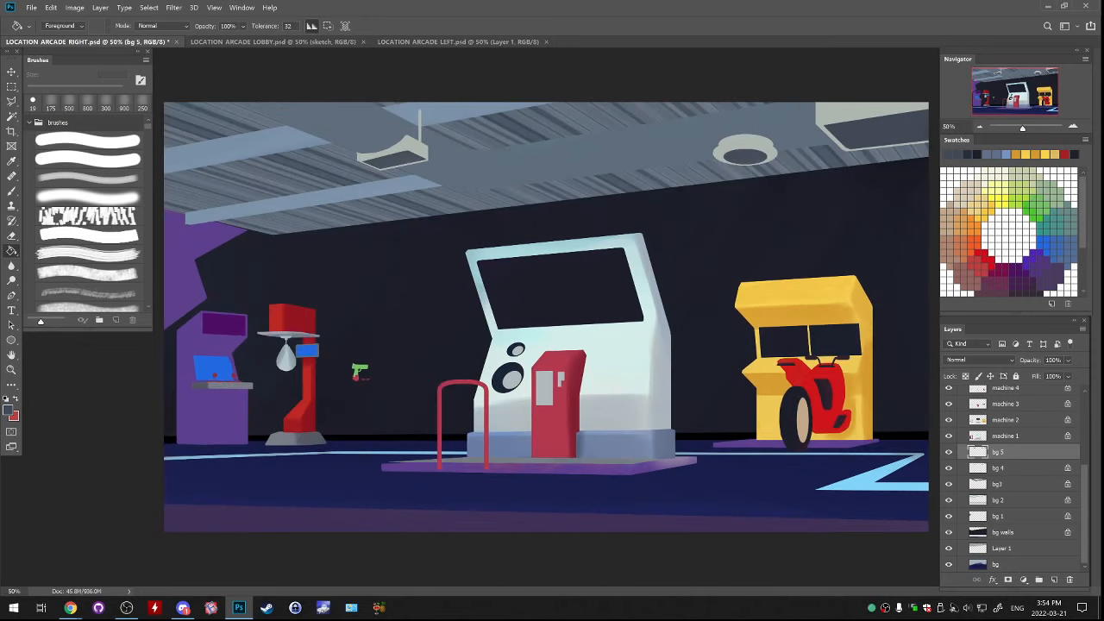
key(ctrl+plus)
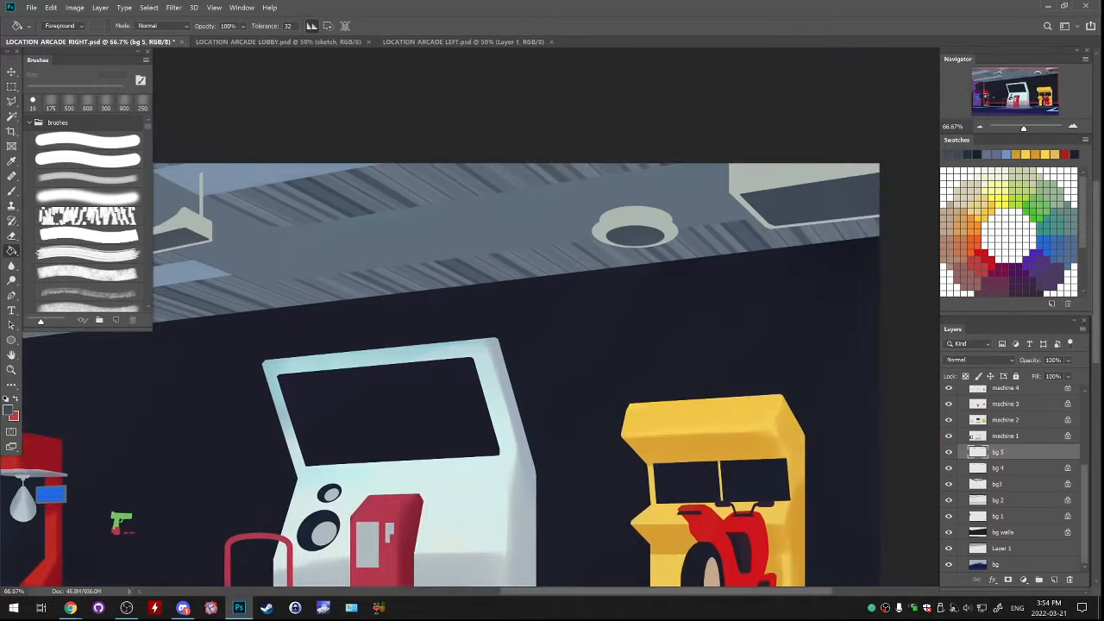
drag(483, 319, 607, 366)
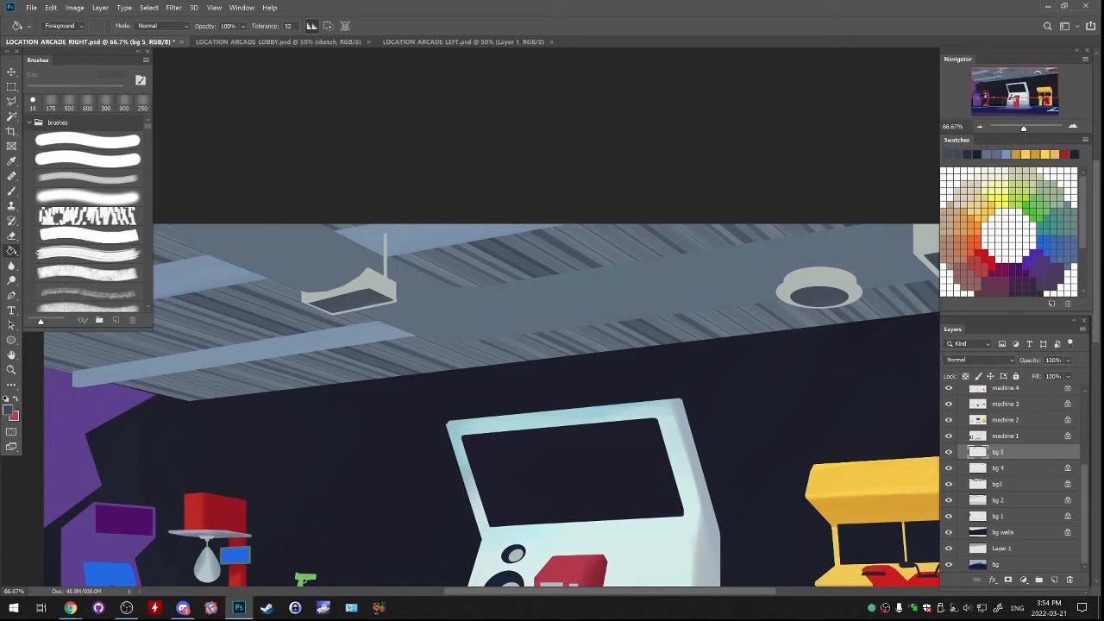
key(alt+Tab)
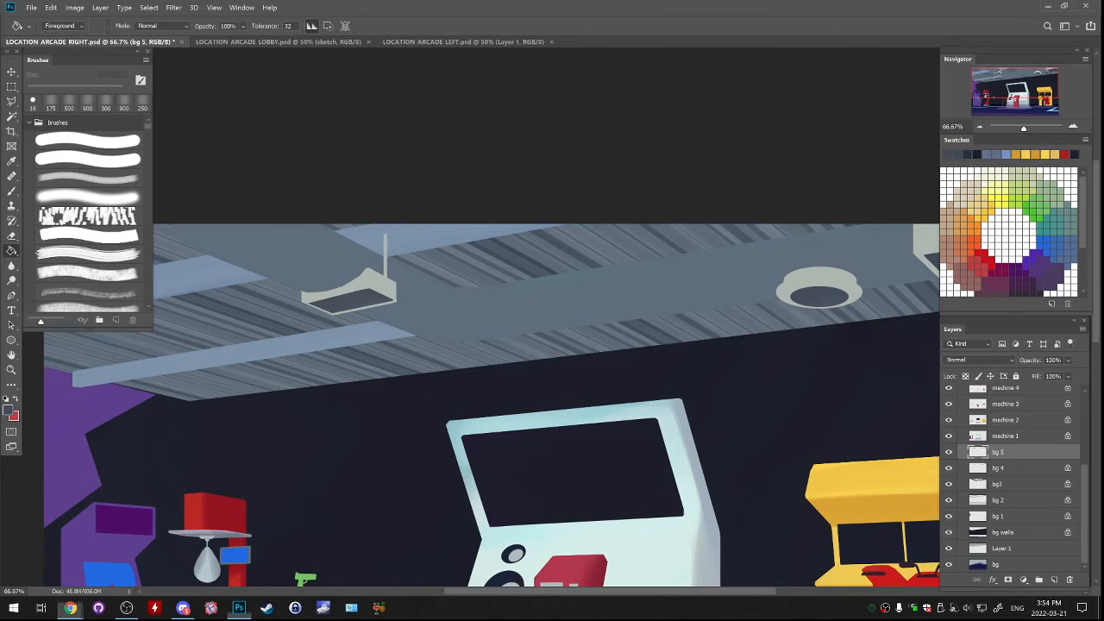
click(965, 376)
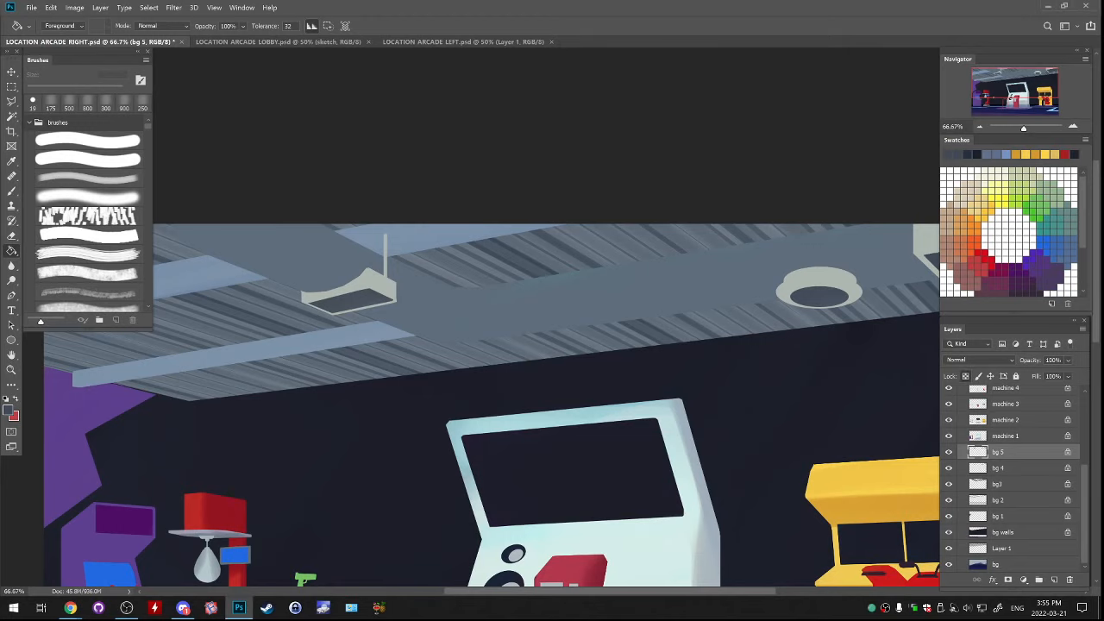
Select the upper part of the square lamp's dark panel with the polygonal lasso and fill it with the Paint Bucket
drag(656, 328, 463, 403)
key(b)
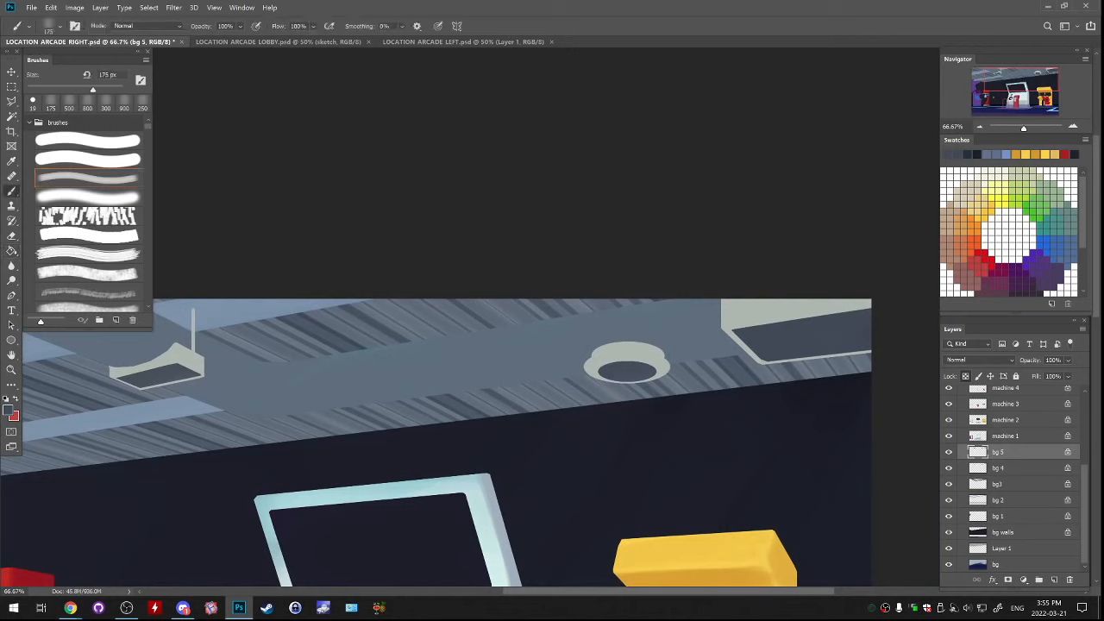
key(l)
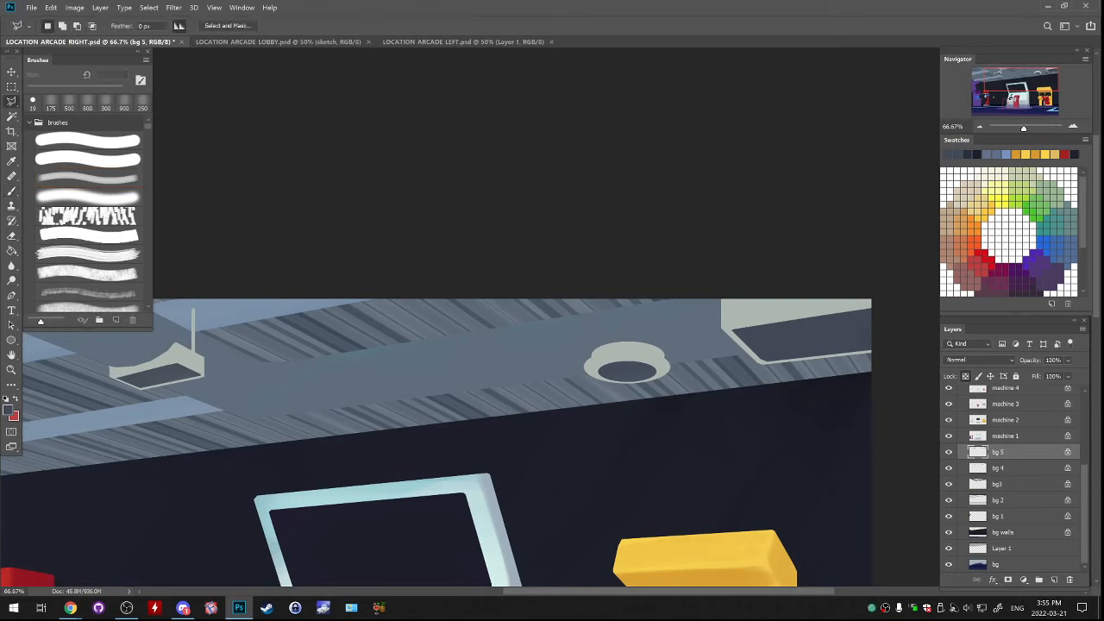
click(874, 306)
click(732, 328)
click(792, 342)
click(862, 322)
click(872, 307)
key(g)
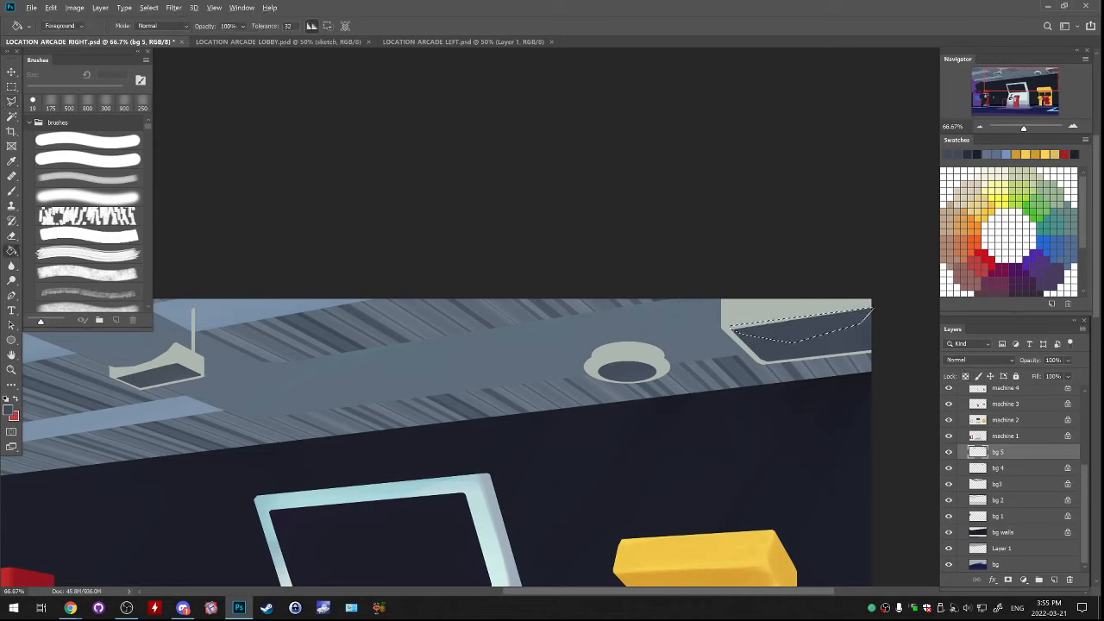
key(ctrl+d)
Lasso the square ceiling lamp and use Free Transform to widen it to about 103.6% and skew it about -0.7°
drag(518, 388, 458, 425)
key(l)
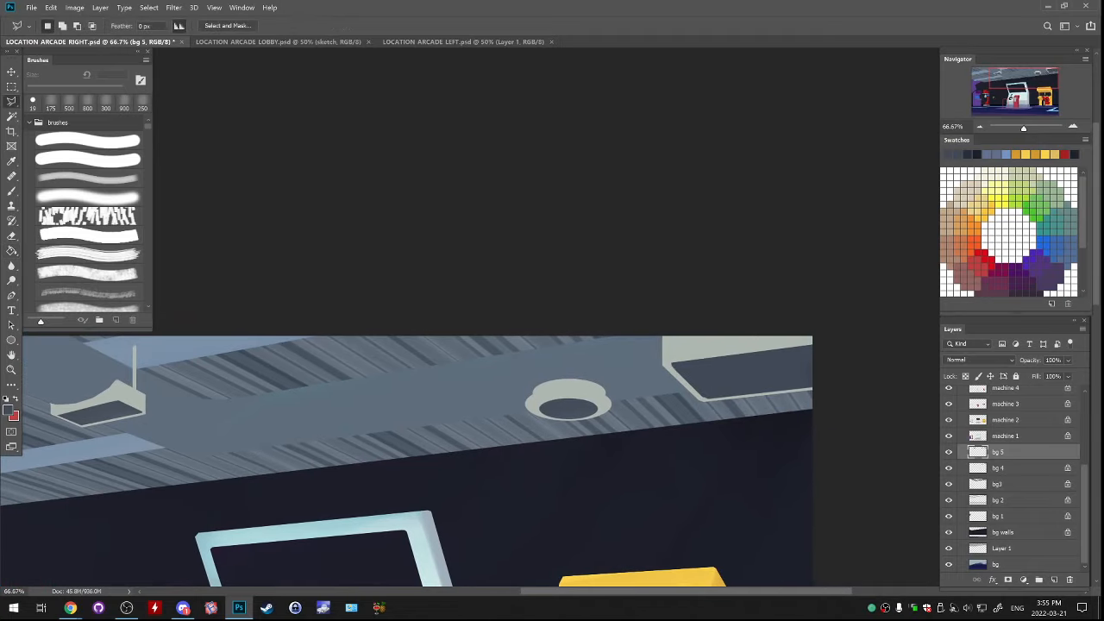
mouse_move(824, 308)
mouse_down()
mouse_move(661, 337)
mouse_move(805, 420)
mouse_move(839, 316)
mouse_move(825, 309)
mouse_up()
key(ctrl+t)
drag(660, 297, 664, 295)
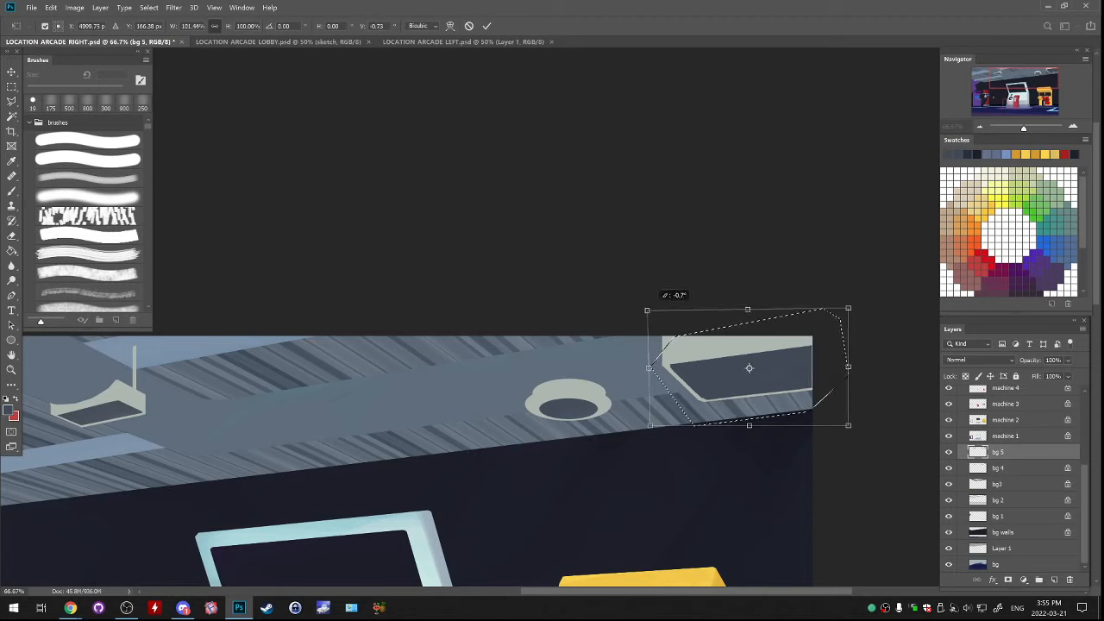
drag(849, 366, 853, 367)
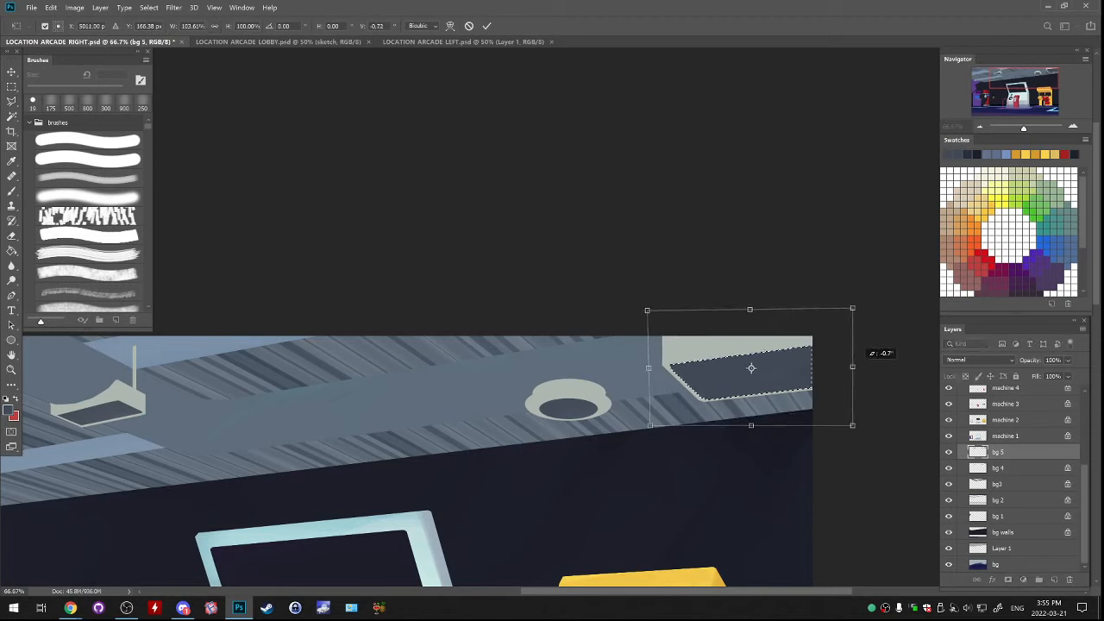
key(Return)
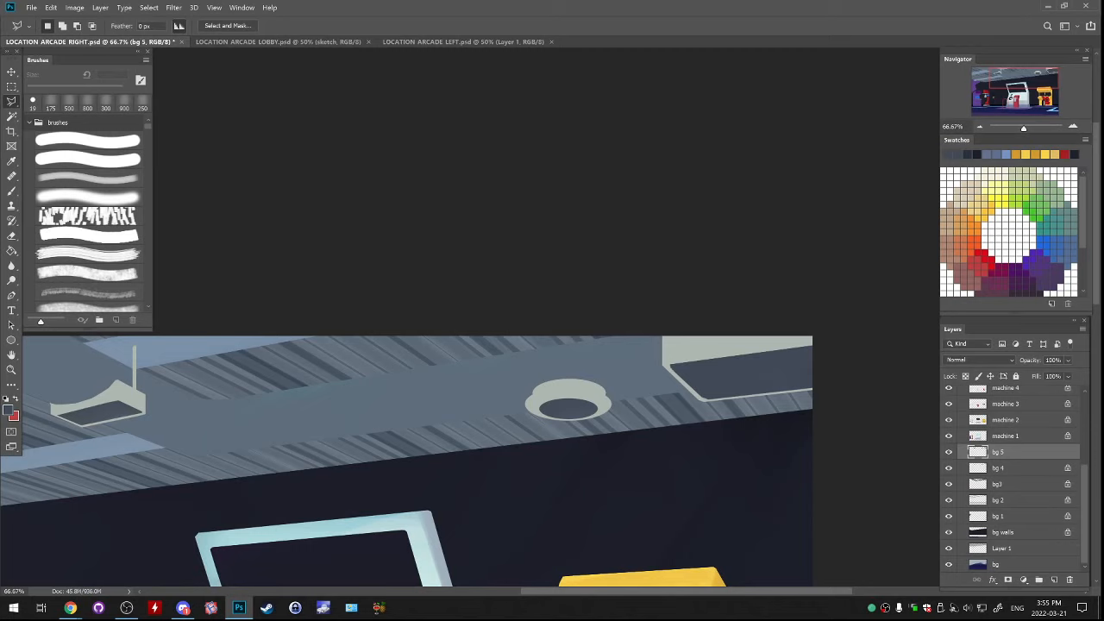
Toggle the visibility of bg 2, bg 1 and Layer 1 to check which parts of the ceiling and walls each layer holds
key(b)
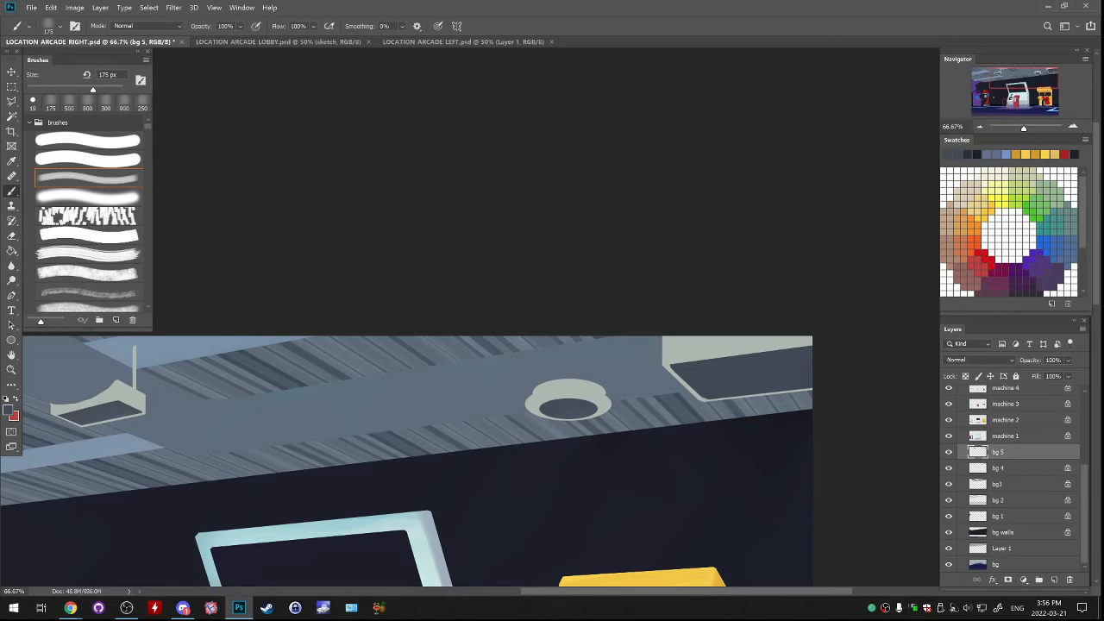
drag(414, 400, 567, 345)
key(ctrl+minus)
key(ctrl+minus)
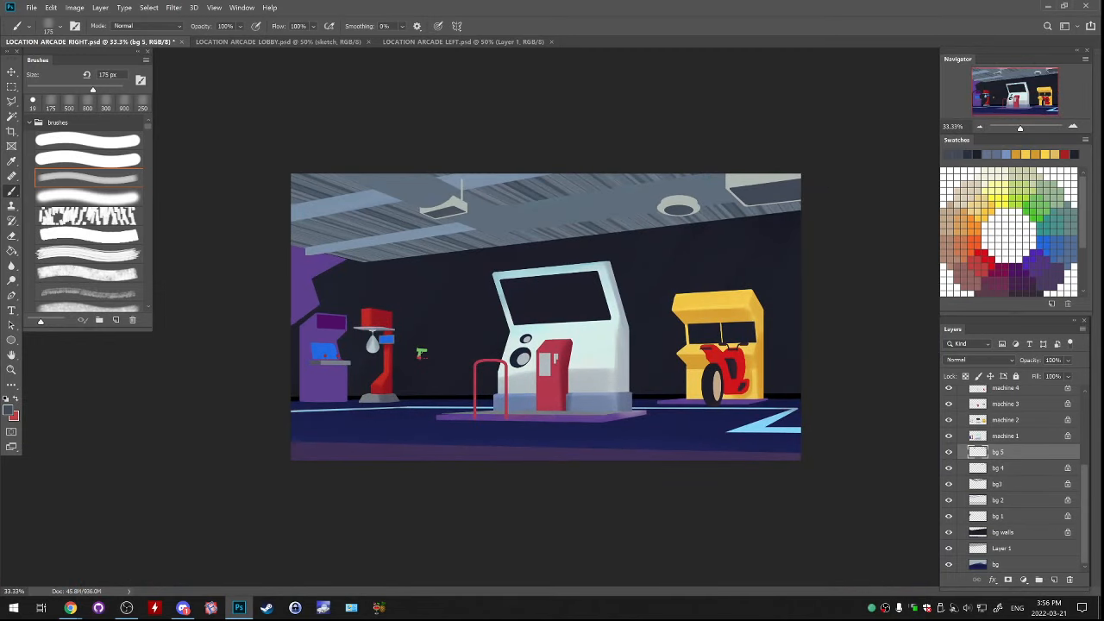
key(alt+bracketleft)
key(alt+bracketleft)
key(alt+bracketleft)
click(948, 500)
click(949, 500)
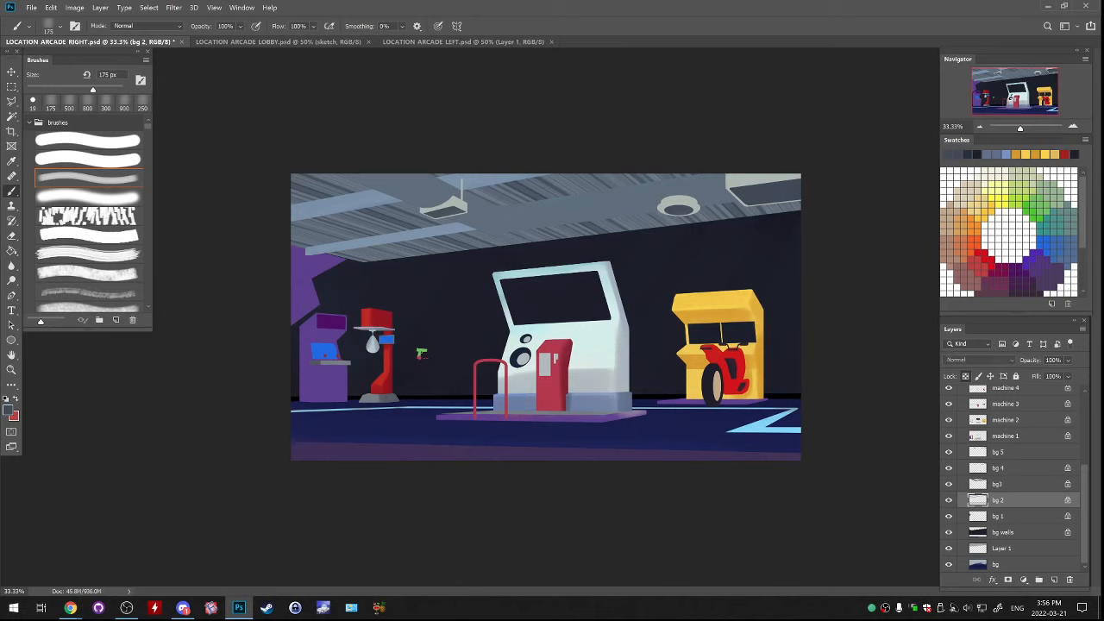
click(949, 516)
click(949, 515)
click(949, 549)
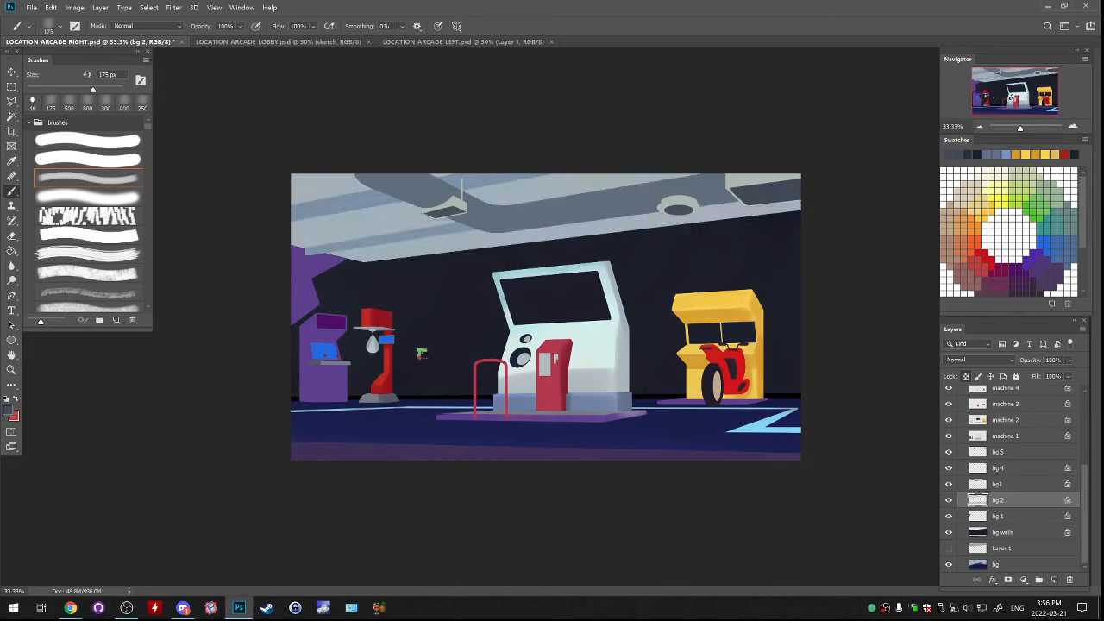
click(949, 549)
click(949, 516)
click(949, 516)
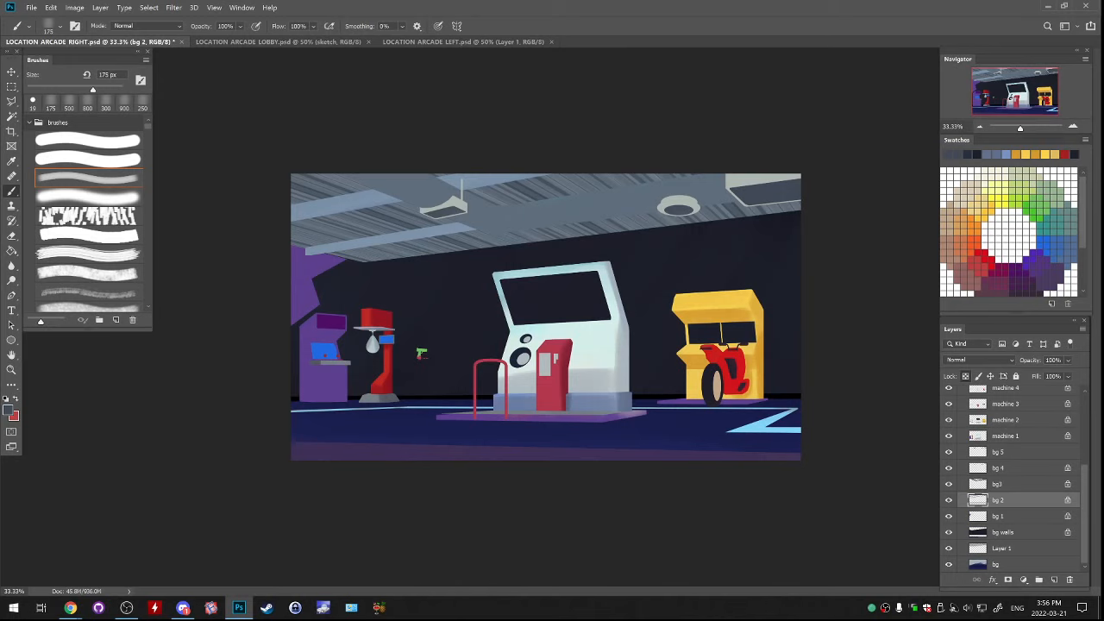
Select layer bg 1, sample the blue of a ceiling beam and darken the foreground colour to #4a5e73 for the brush
click(1001, 516)
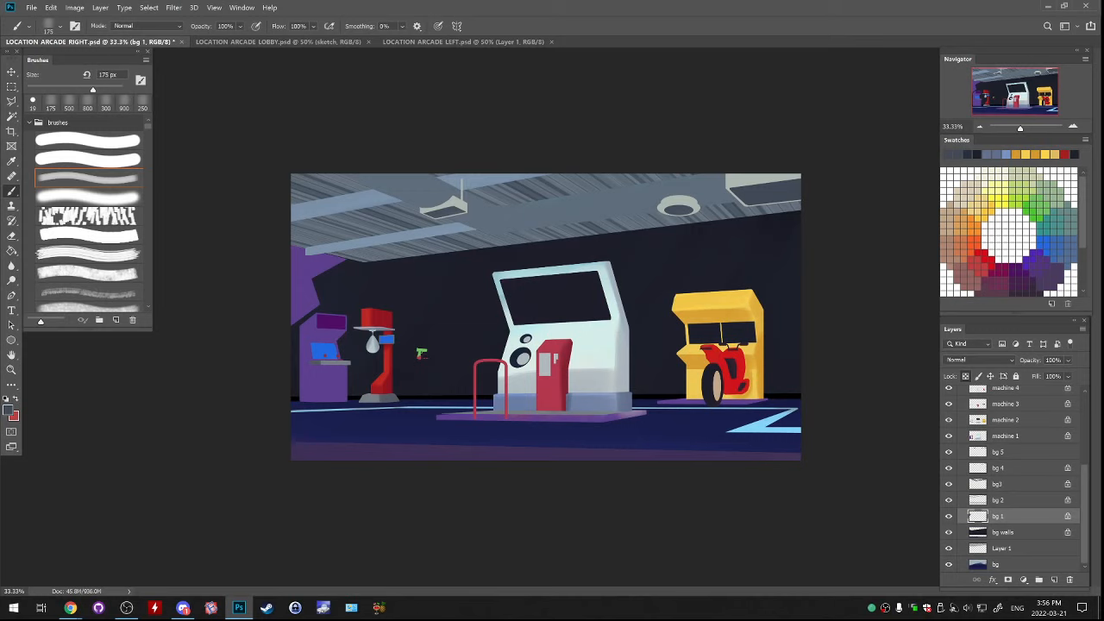
alt+click(347, 204)
click(8, 411)
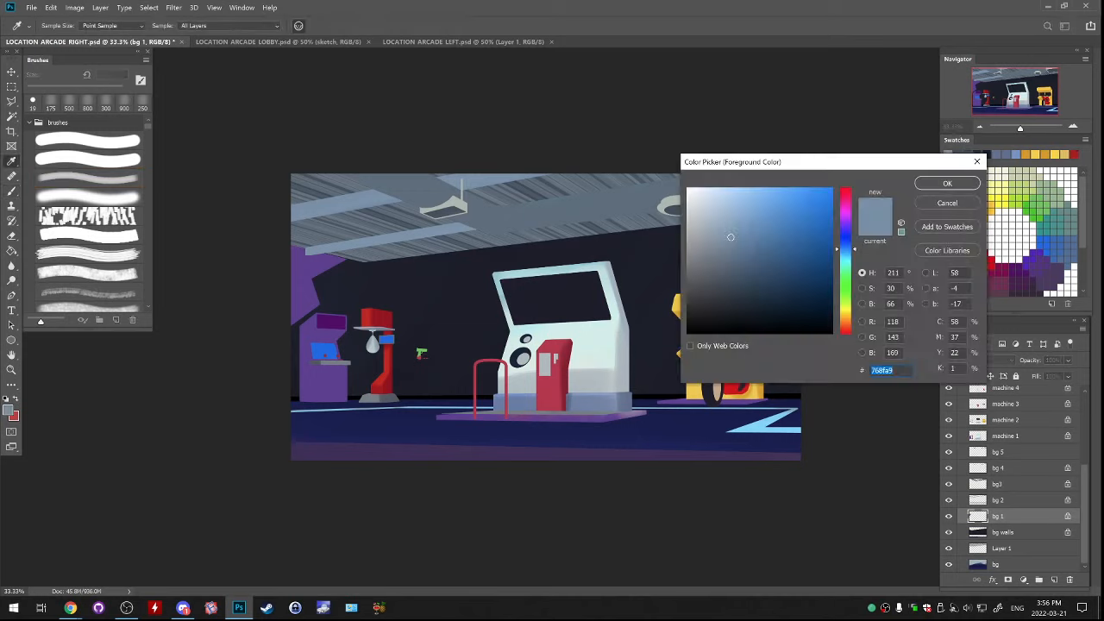
click(739, 269)
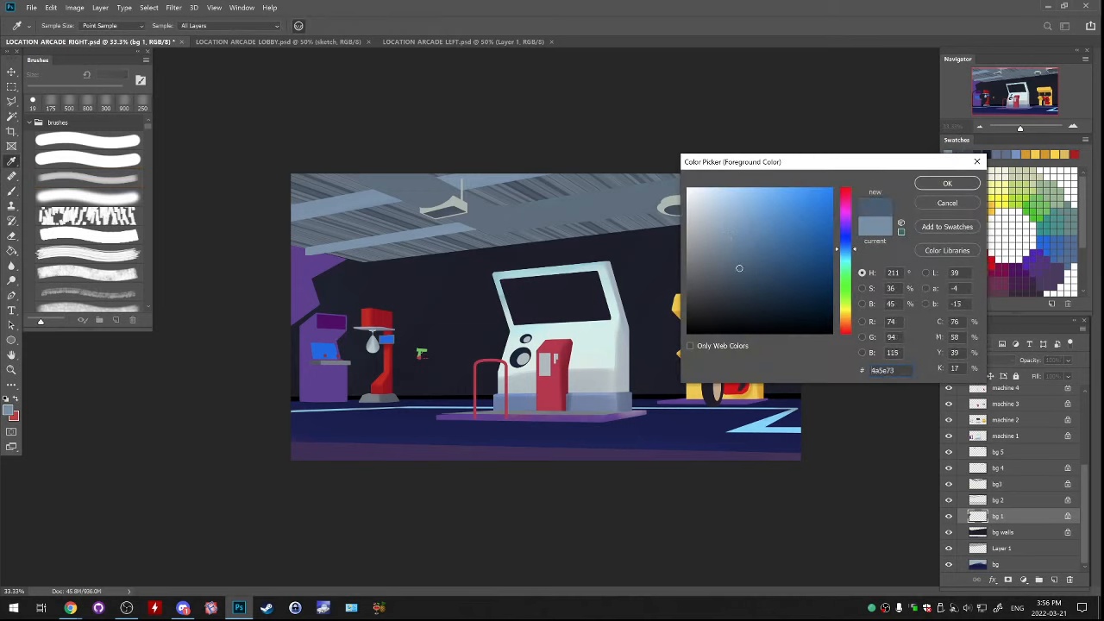
key(Return)
key(b)
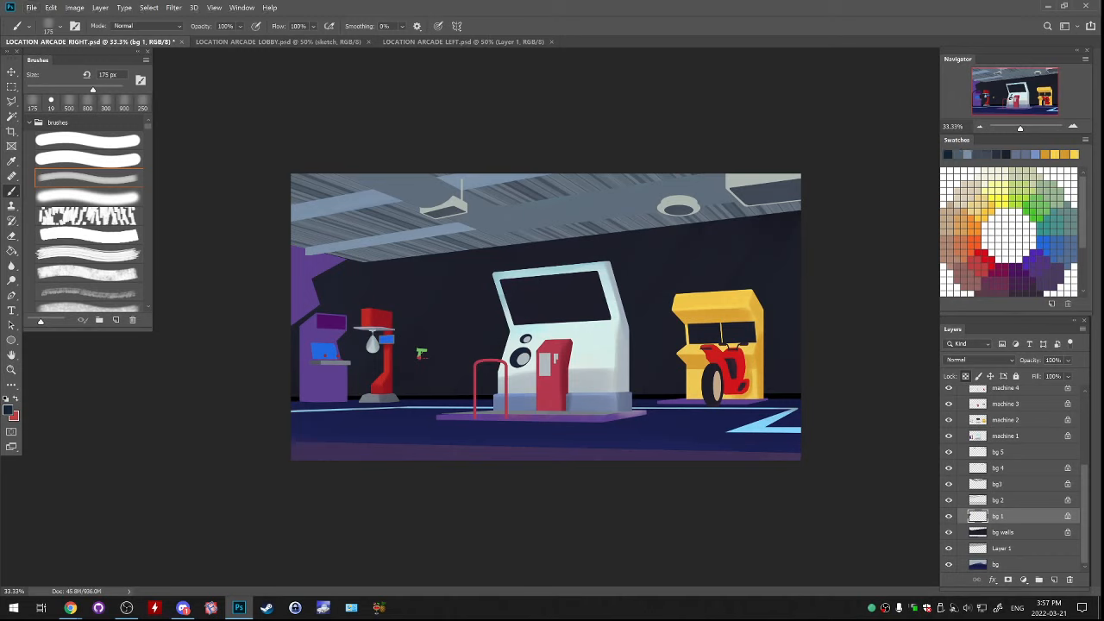
Try an enlarged soft dark brush stroke on the purple wall shape of bg 1 and undo it
key(bracketright)
key(bracketright)
key(bracketright)
key(bracketright)
key(bracketright)
key(bracketright)
key(bracketright)
key(bracketright)
key(bracketright)
key(bracketright)
key(bracketright)
drag(308, 262, 326, 280)
key(ctrl+z)
On layer bg walls, shade the short side wall and its corner beside the purple shape with a 900 px soft black brush
key(alt+bracketleft)
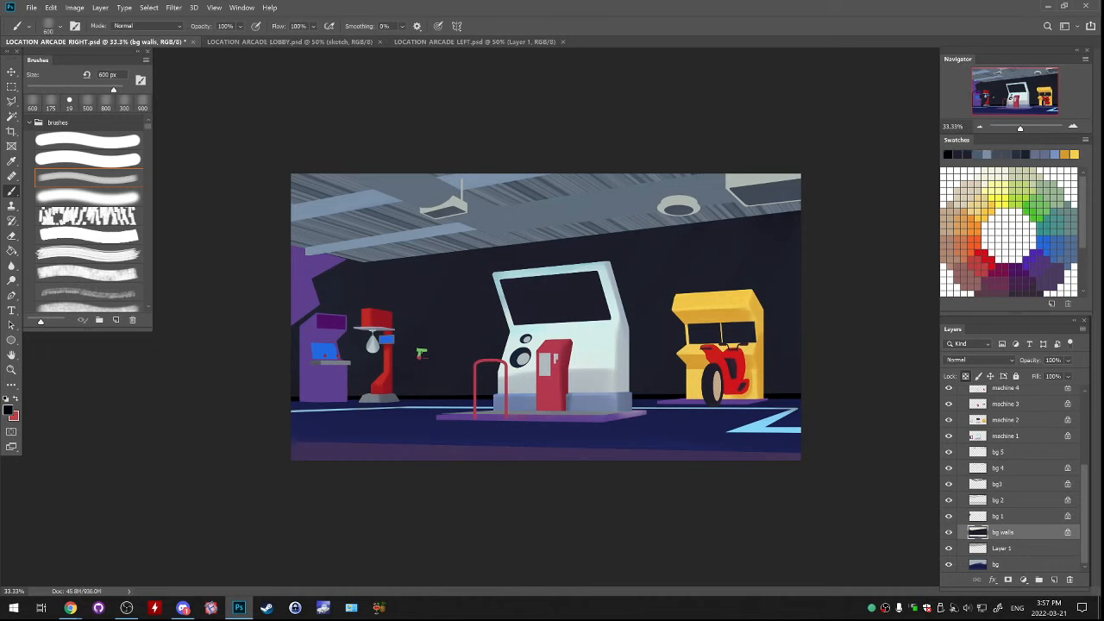
alt+click(354, 397)
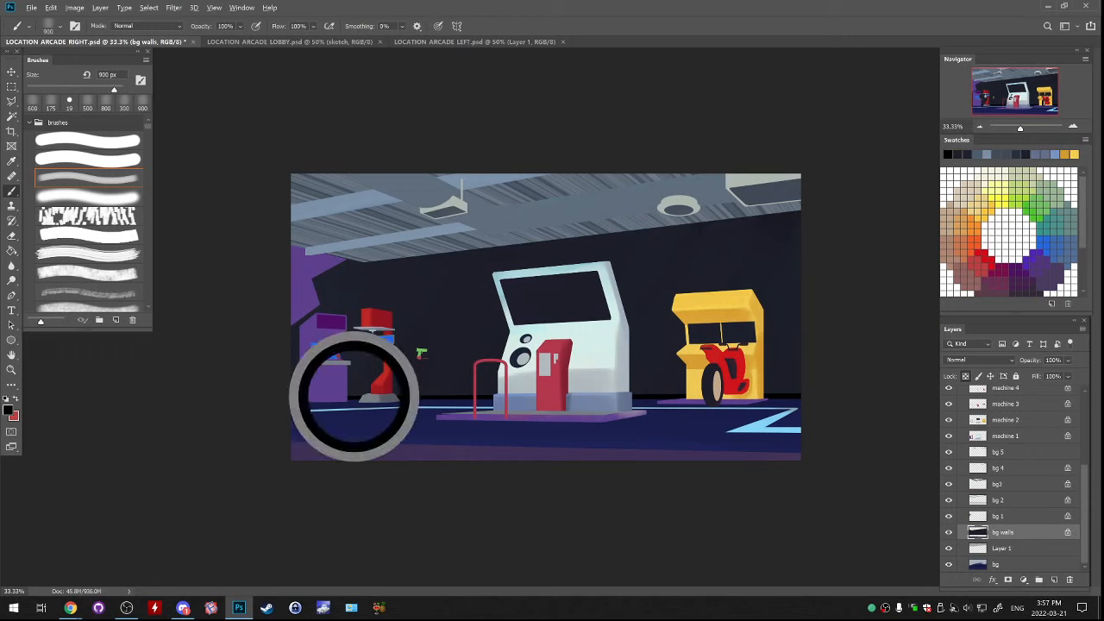
drag(356, 264, 358, 394)
alt+click(353, 288)
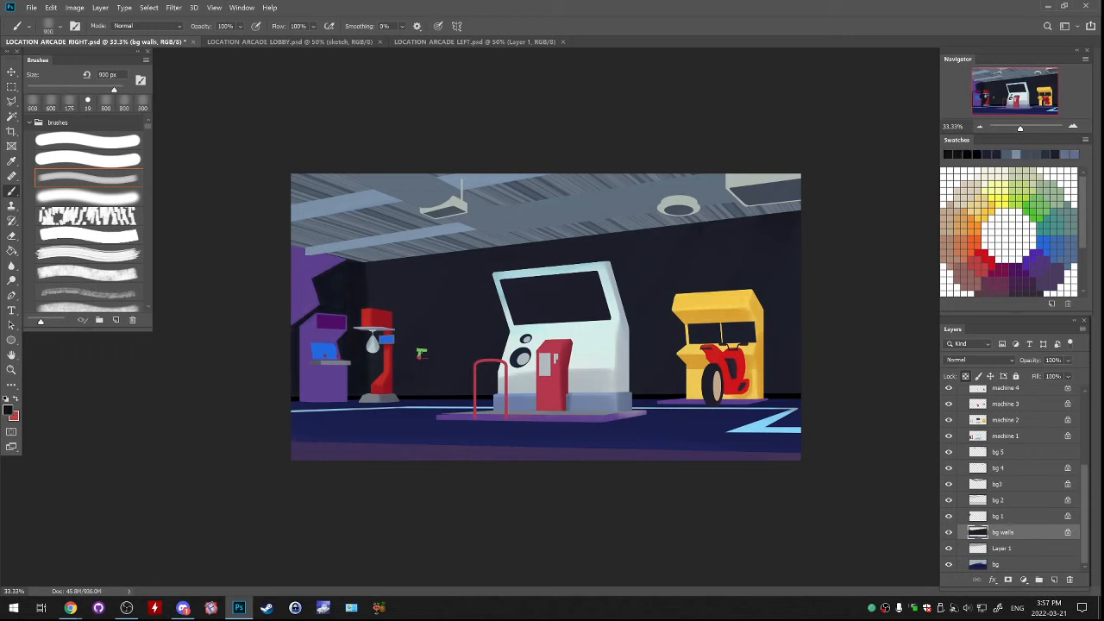
alt+click(390, 285)
alt+click(444, 396)
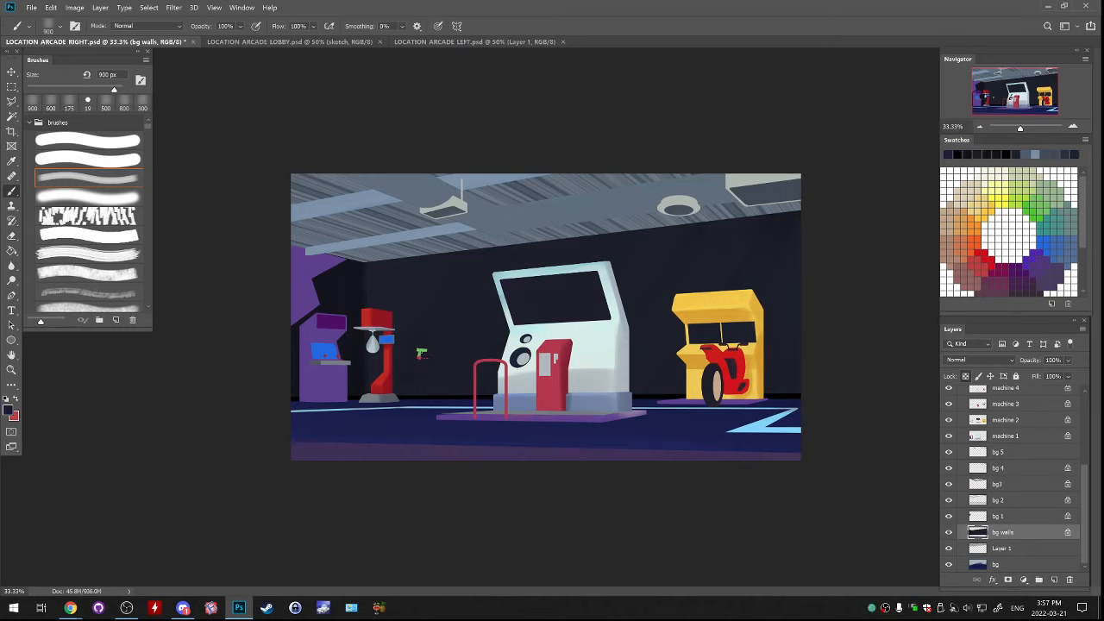
alt+click(445, 398)
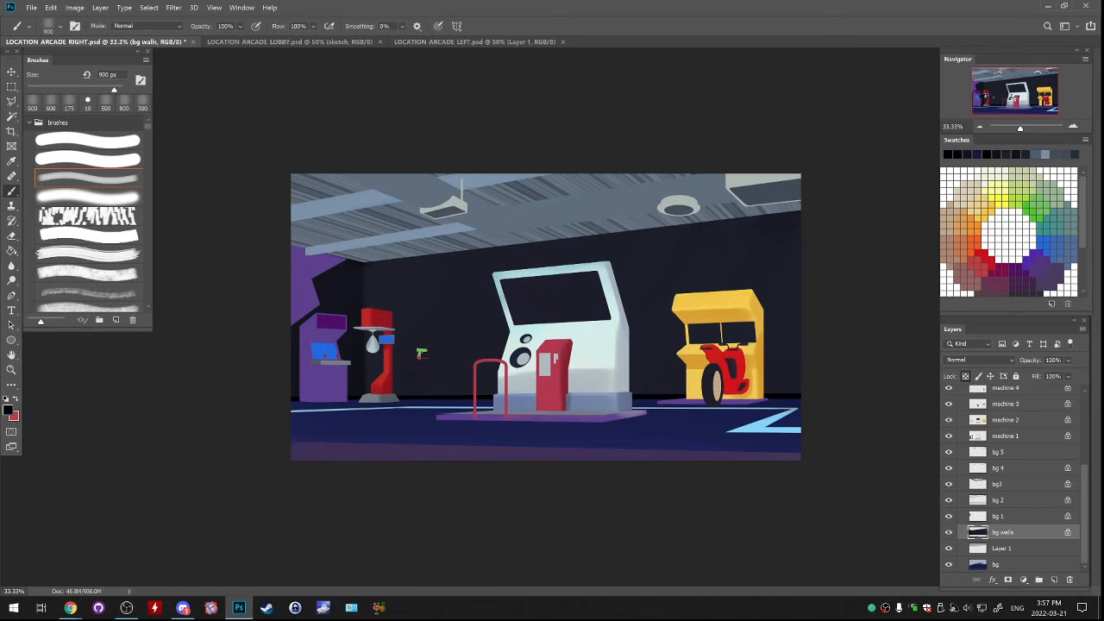
Reduce the soft brush to 300 px and paint a dark band along the wall's upper edge, reinforced with the 19 px hard brush
key(bracketleft)
key(bracketleft)
key(bracketleft)
key(bracketleft)
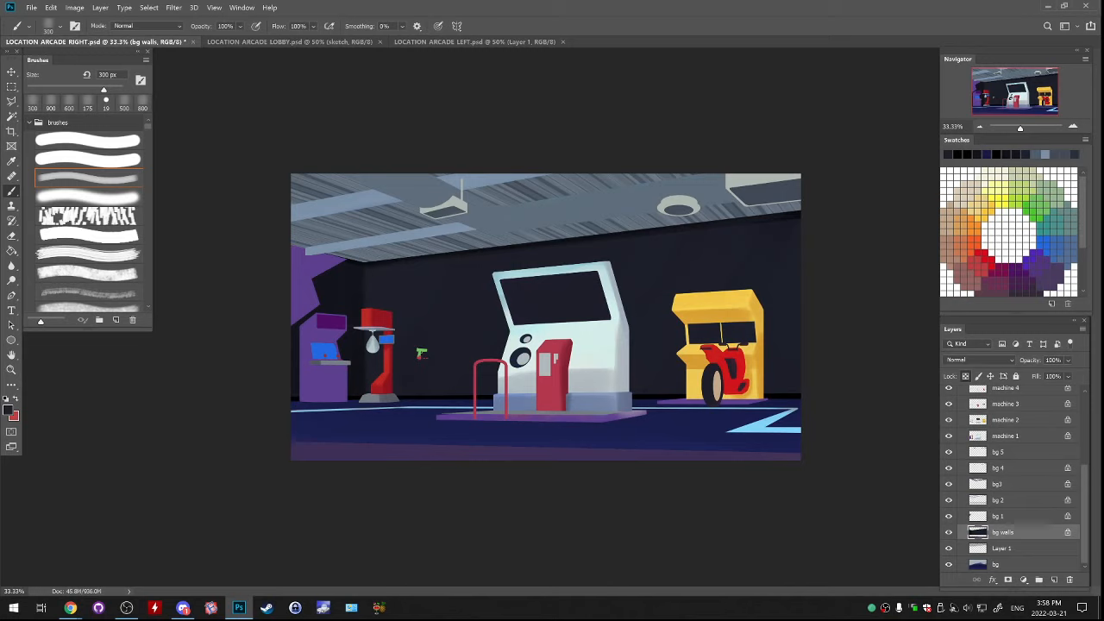
alt+click(647, 397)
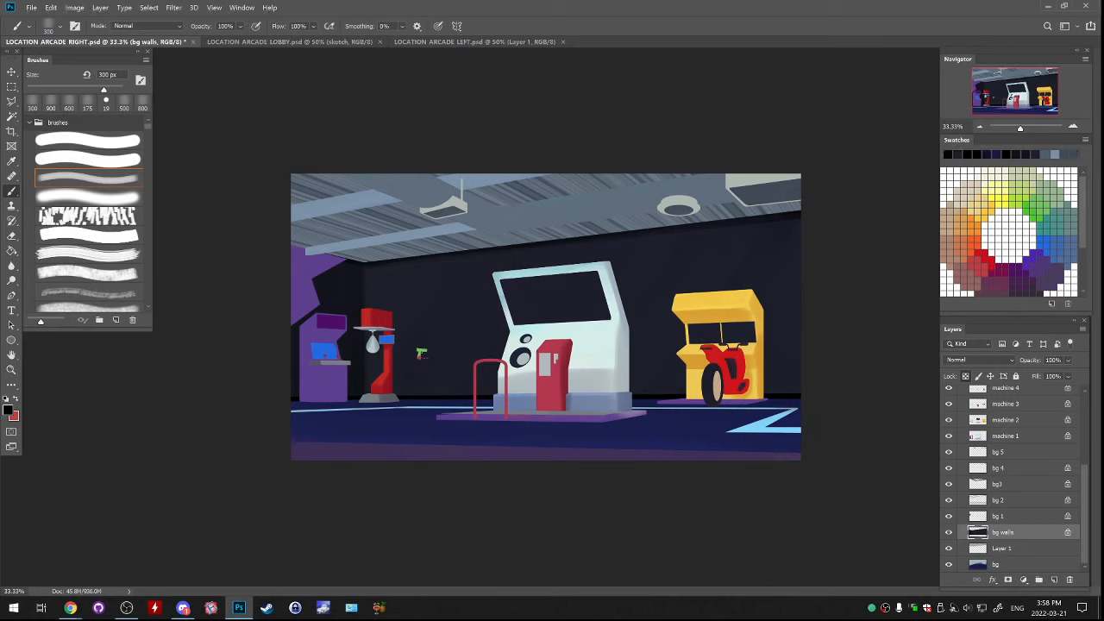
click(87, 140)
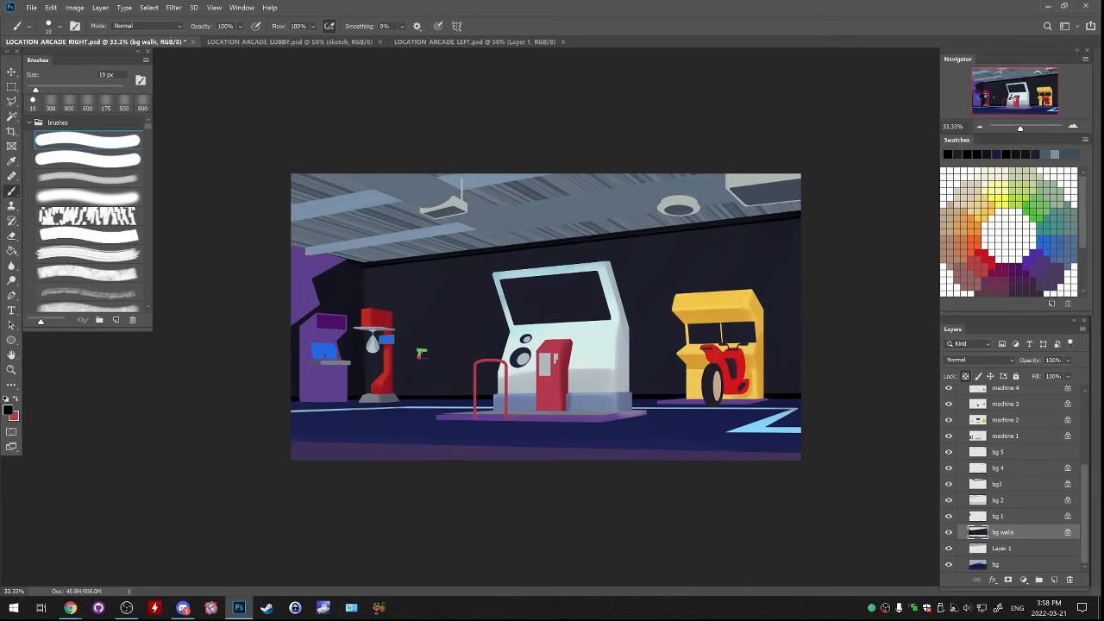
click(88, 196)
click(88, 178)
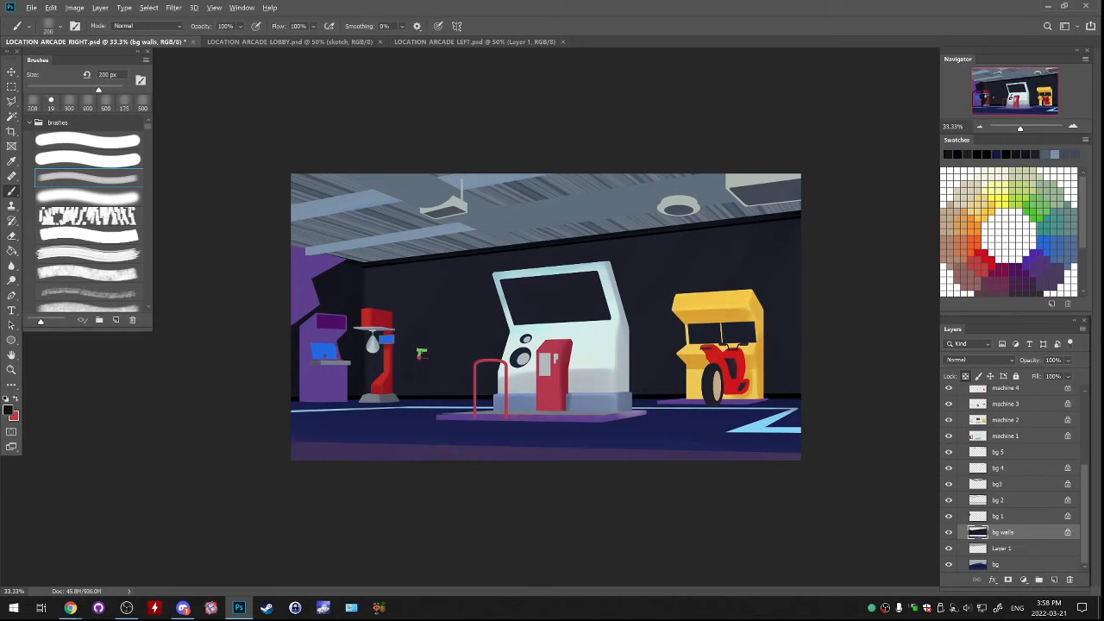
Sample the dark colour at the wall's upper corner and enlarge the hard round brush to 60 px for the edge
alt+click(369, 267)
click(87, 140)
key(])
key(])
key(])
key(])
key(])
key(])
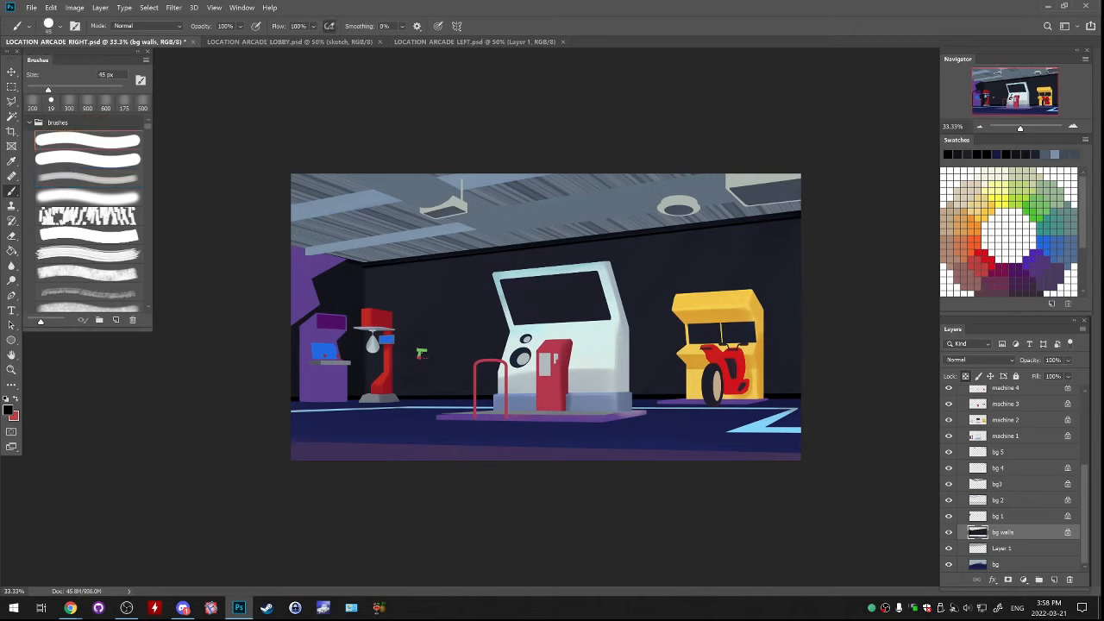
key(])
key(])
Try soft black shadows on the wall beside the yellow machine with 200 px and 500 px brushes, undoing the strokes
click(87, 178)
drag(766, 330, 765, 392)
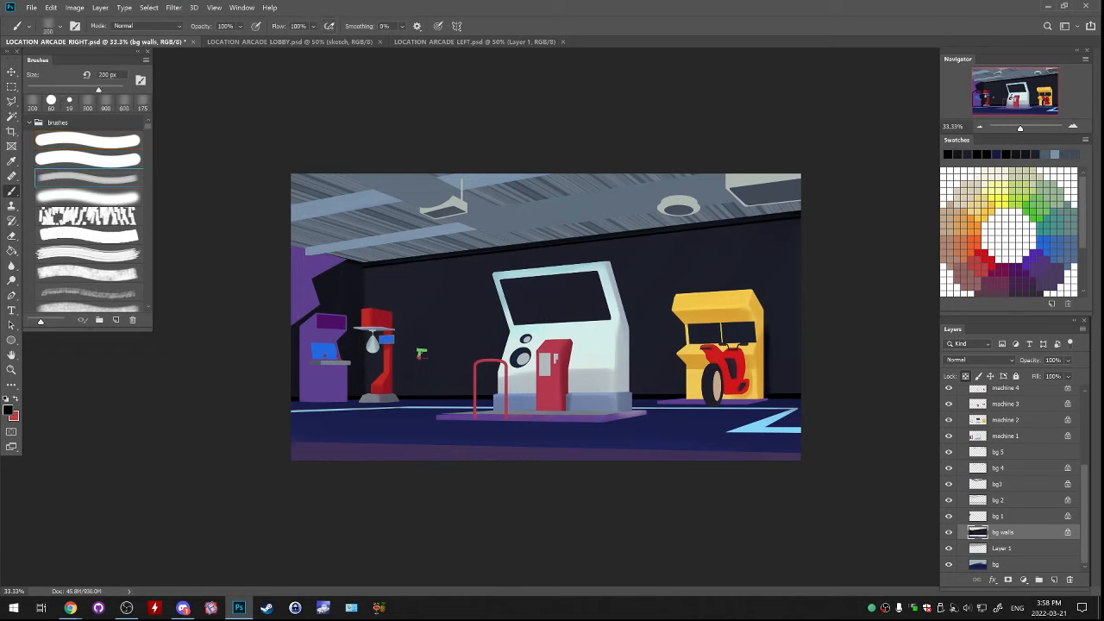
key(ctrl+z)
key(])
key(])
key(])
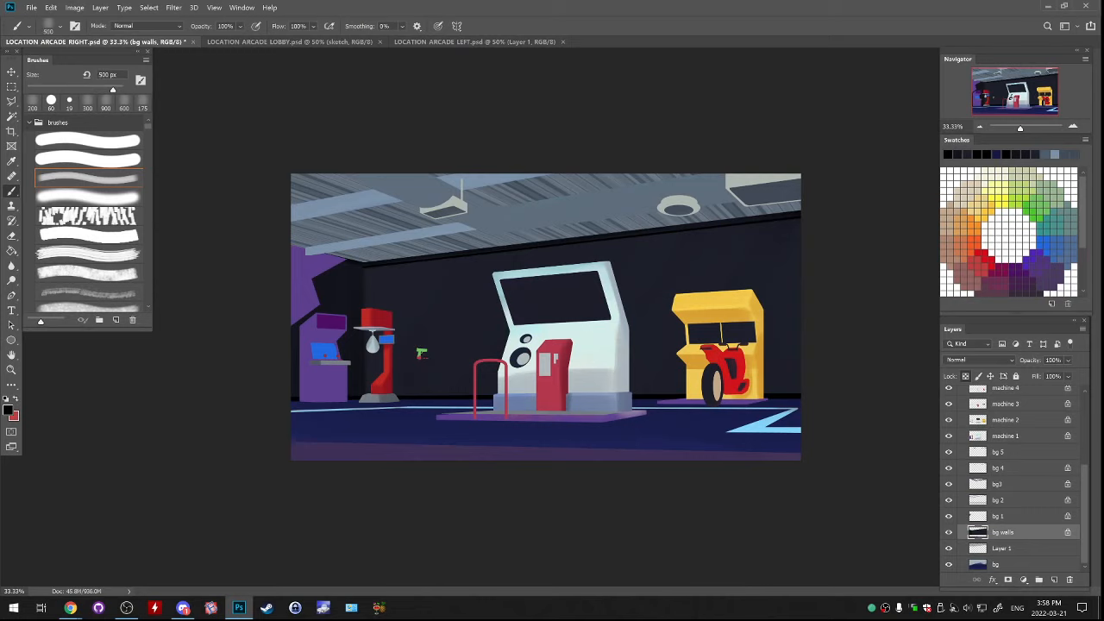
key(ctrl+z)
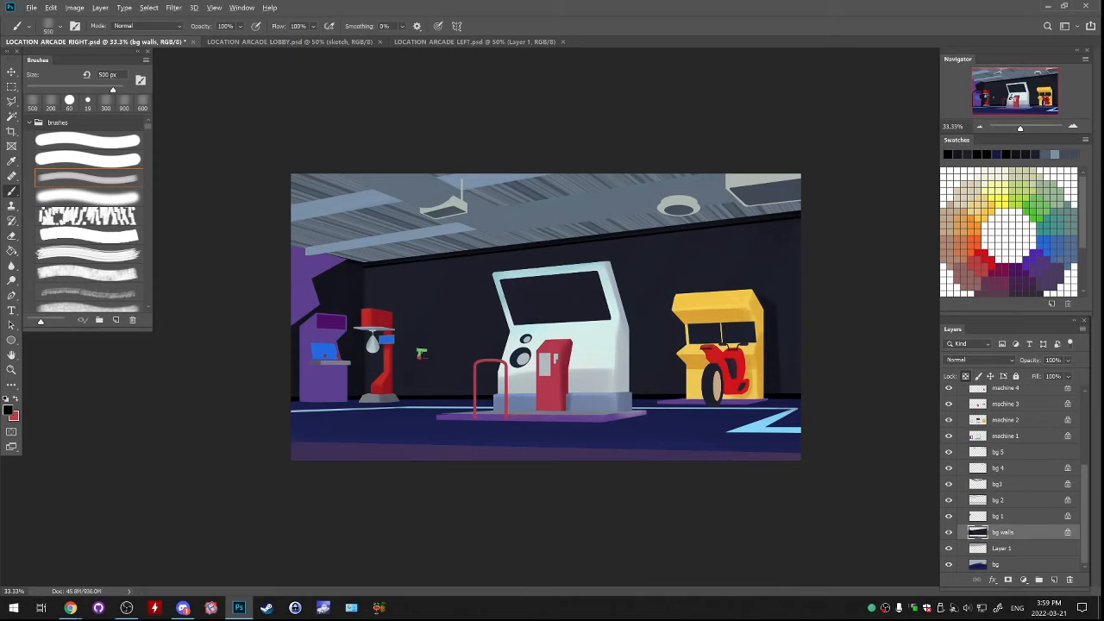
alt+click(420, 356)
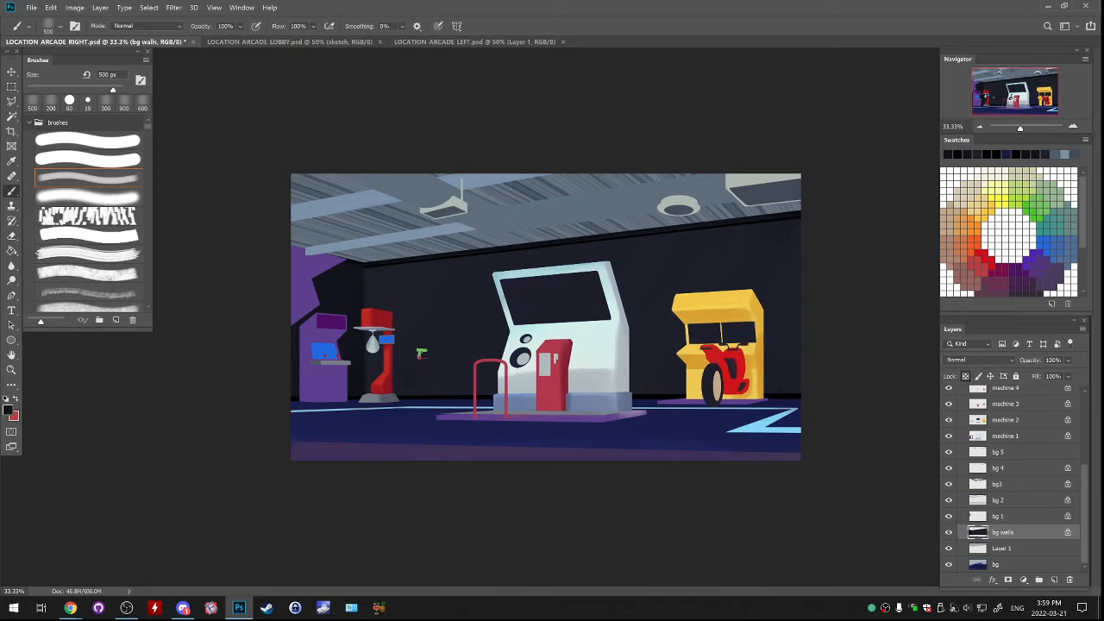
Draw a small rectangular marquee over the lower part of the yellow machine's dark screen
key(ctrl+plus)
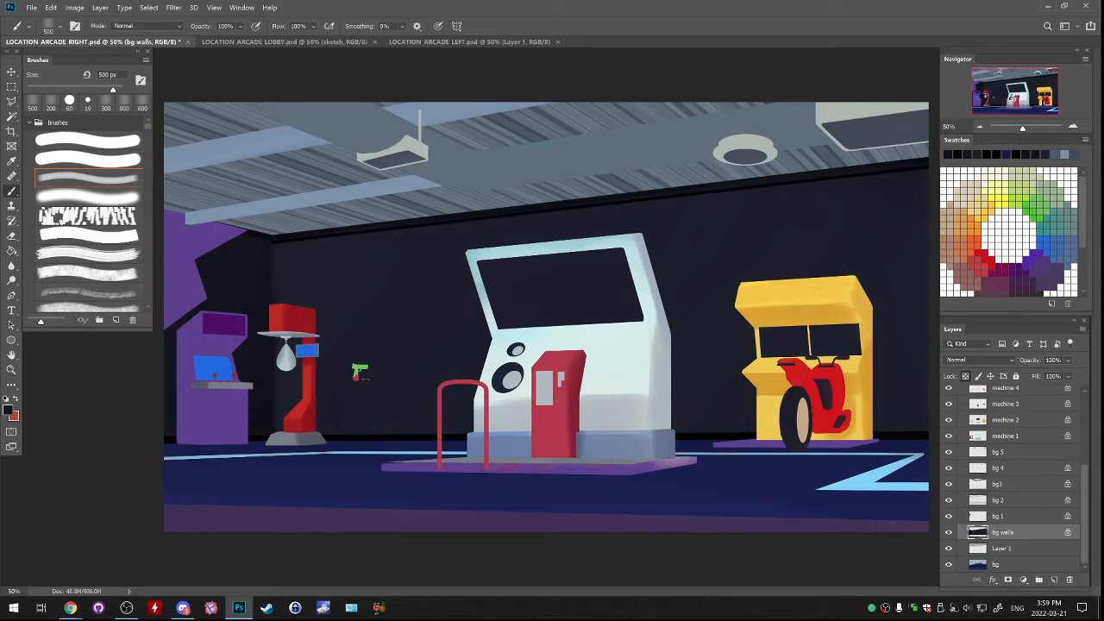
click(12, 87)
drag(749, 234, 779, 244)
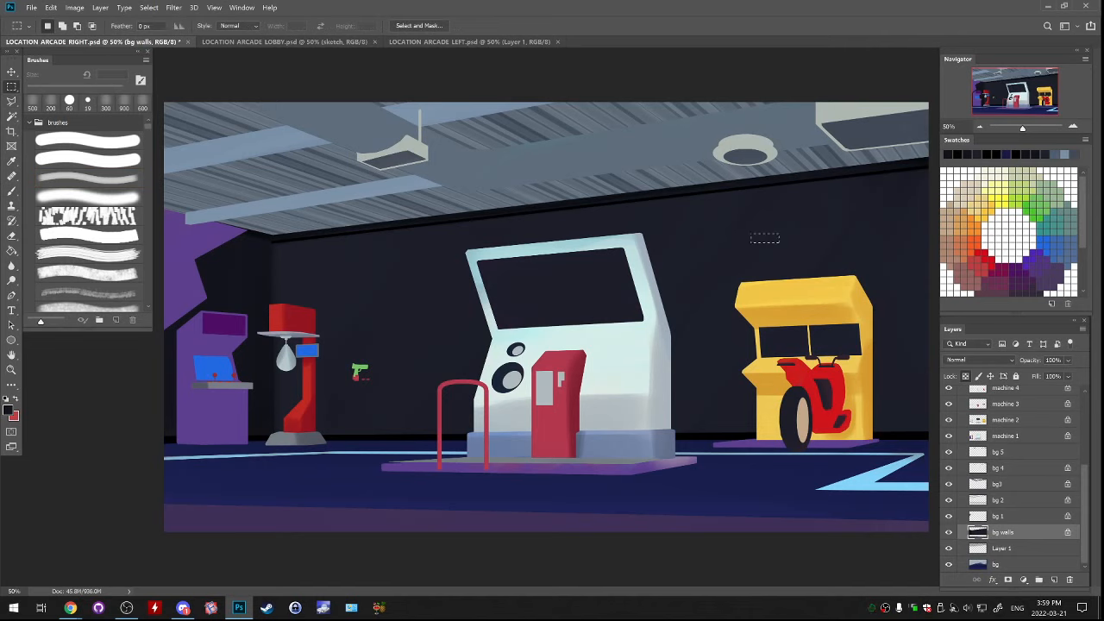
drag(760, 346, 800, 368)
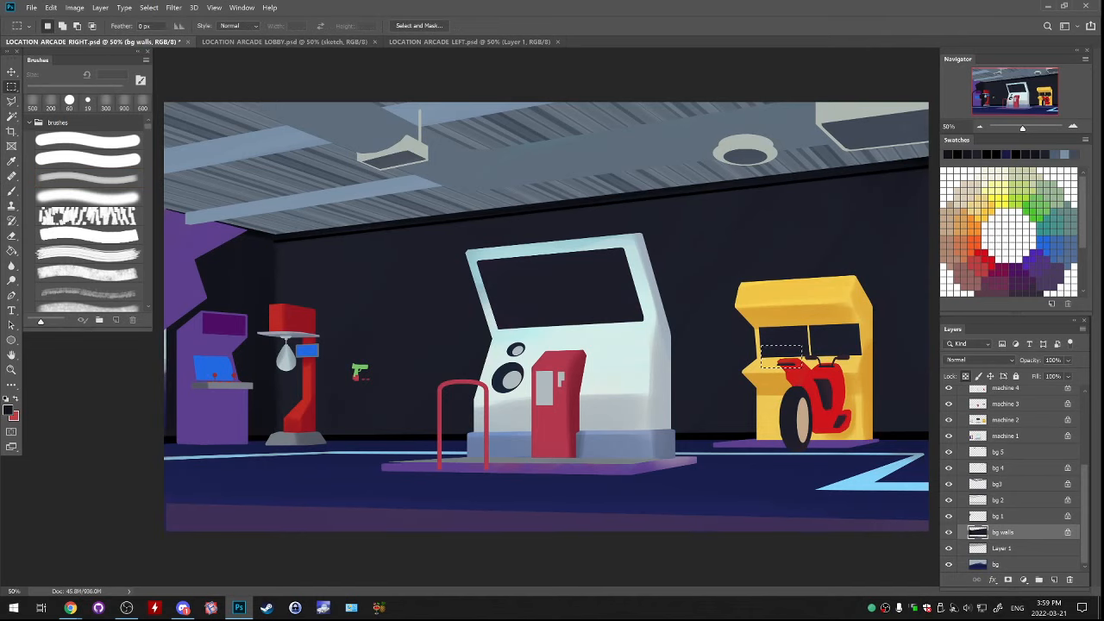
Toggle the visibility of layers bg 1 to bg 5 to check which background part each one contains
click(998, 452)
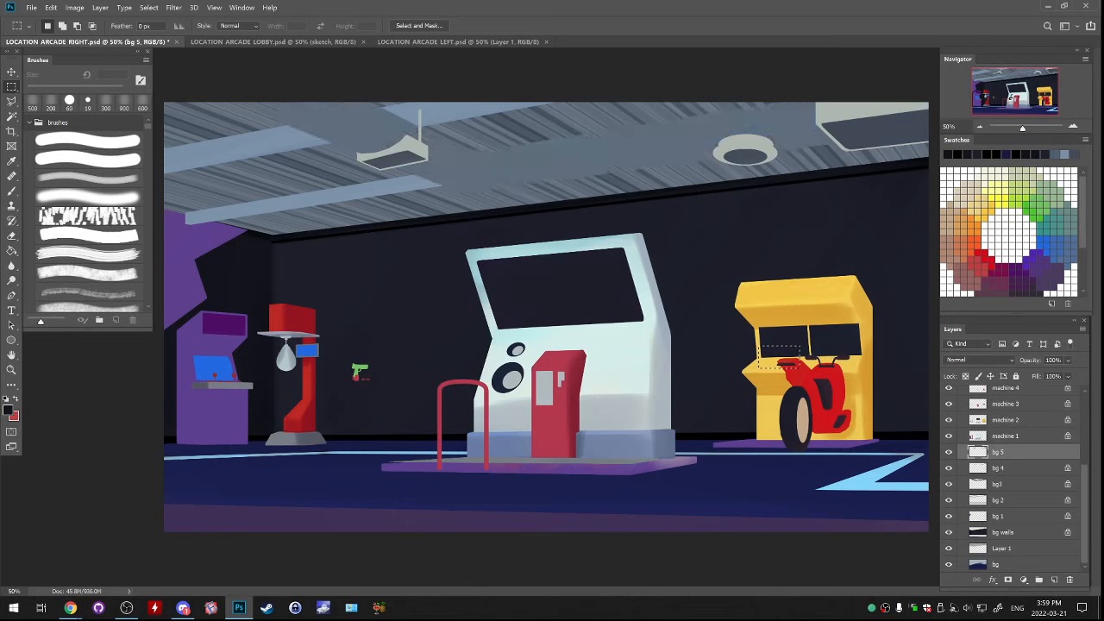
click(998, 516)
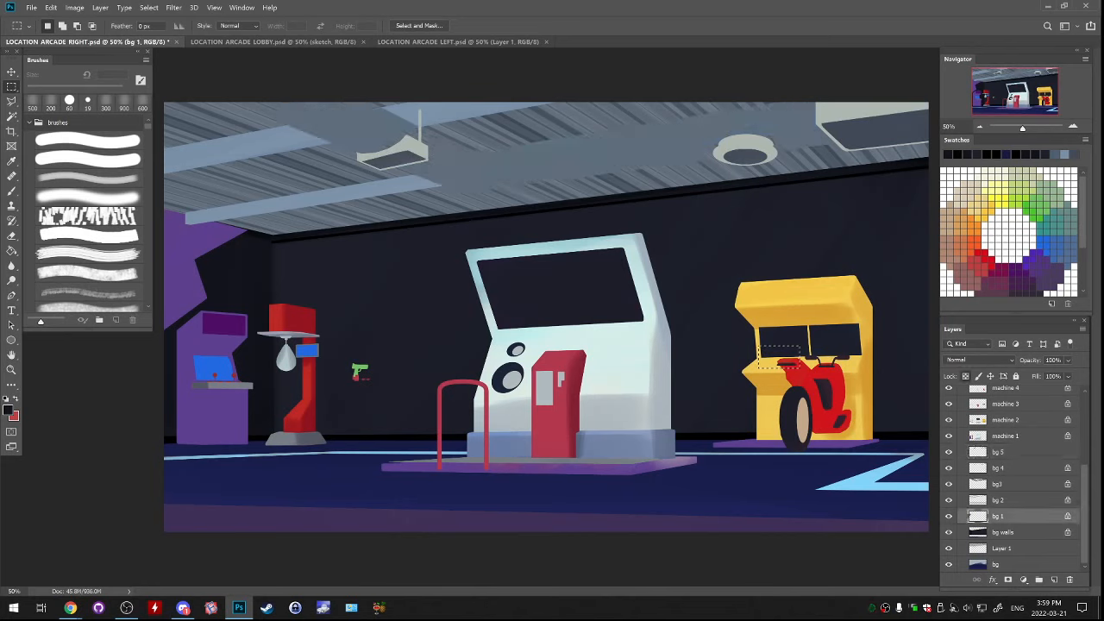
click(949, 515)
click(949, 516)
click(949, 500)
click(948, 500)
click(949, 484)
click(949, 484)
click(949, 469)
click(949, 468)
click(948, 452)
click(949, 452)
click(948, 468)
click(949, 468)
scroll(1018, 479, up, 4)
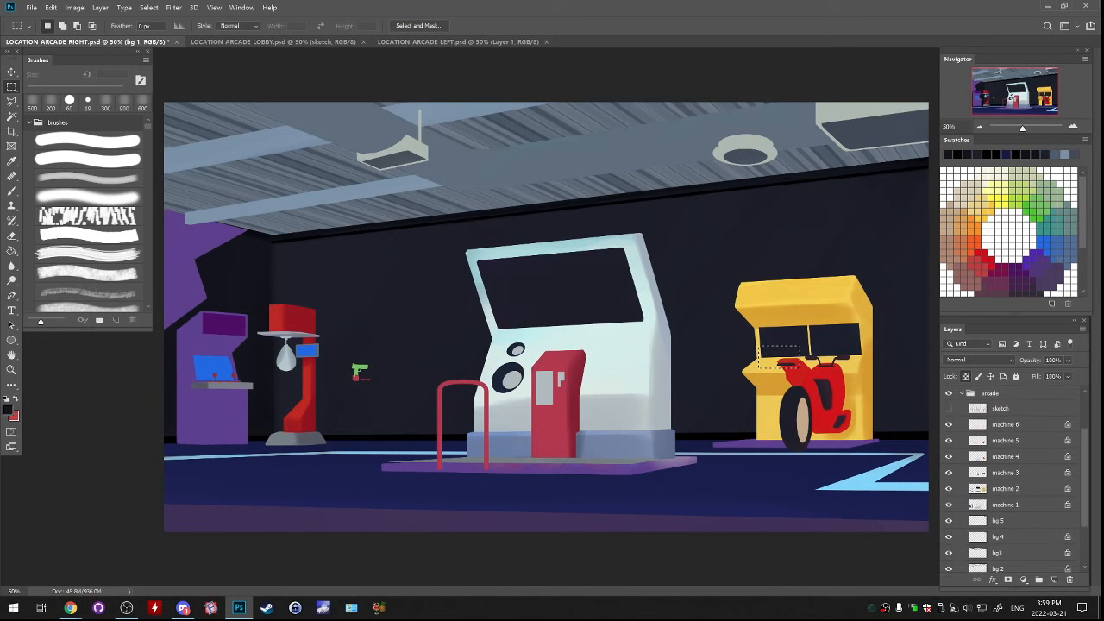
Toggle the visibility of layers machine 1 to machine 6 to check which machine parts each one contains
click(949, 504)
click(948, 489)
click(949, 489)
click(948, 472)
click(949, 472)
click(949, 457)
click(949, 456)
click(978, 440)
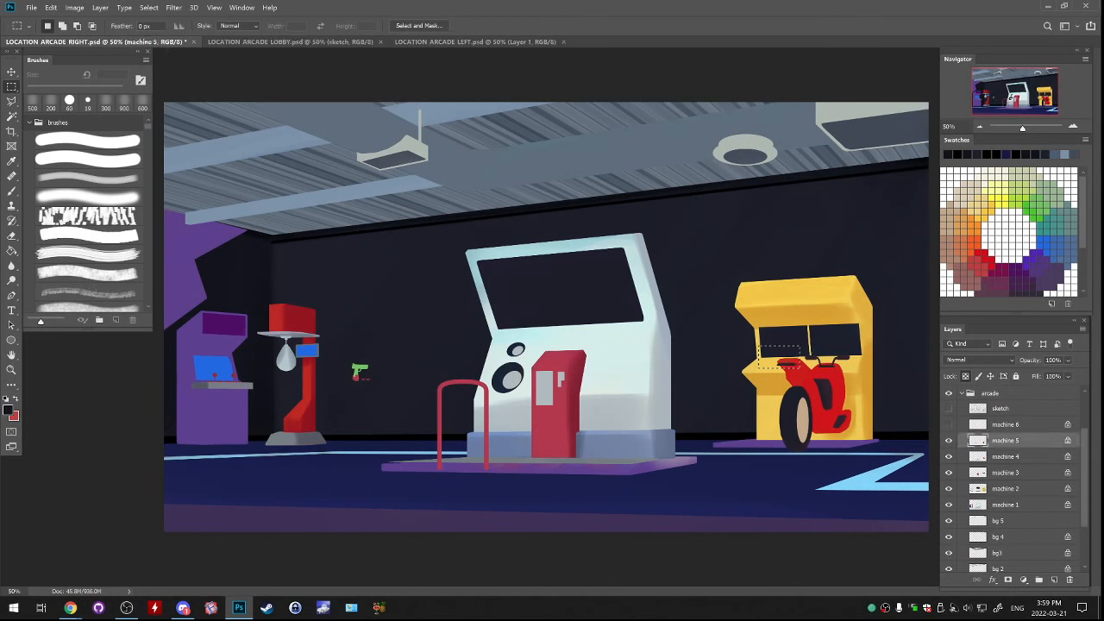
drag(948, 424, 949, 505)
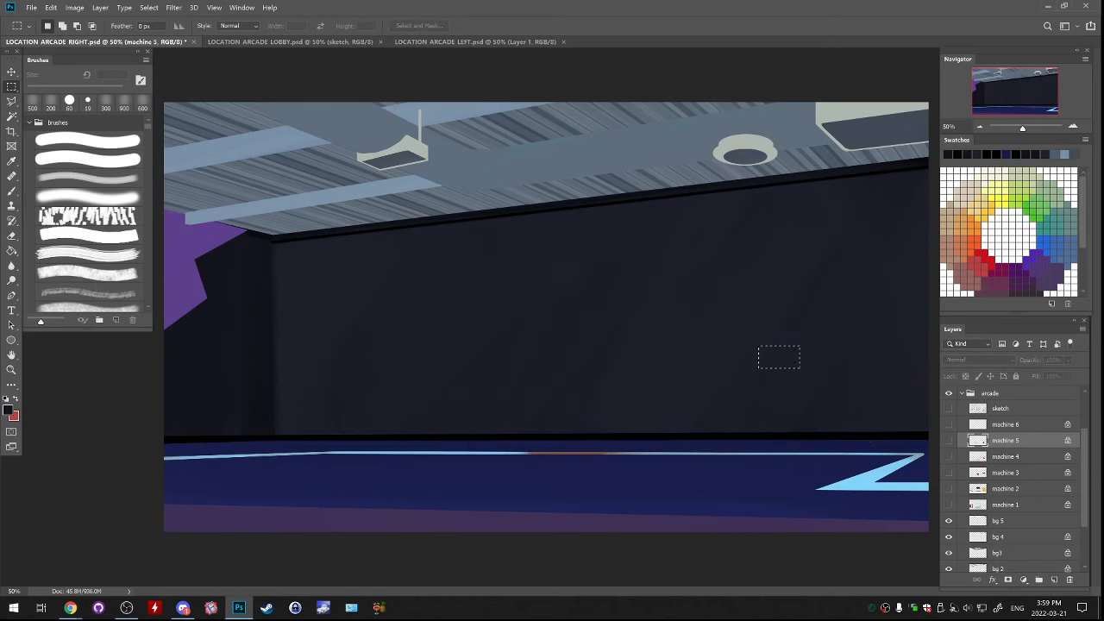
click(948, 505)
click(949, 489)
click(949, 472)
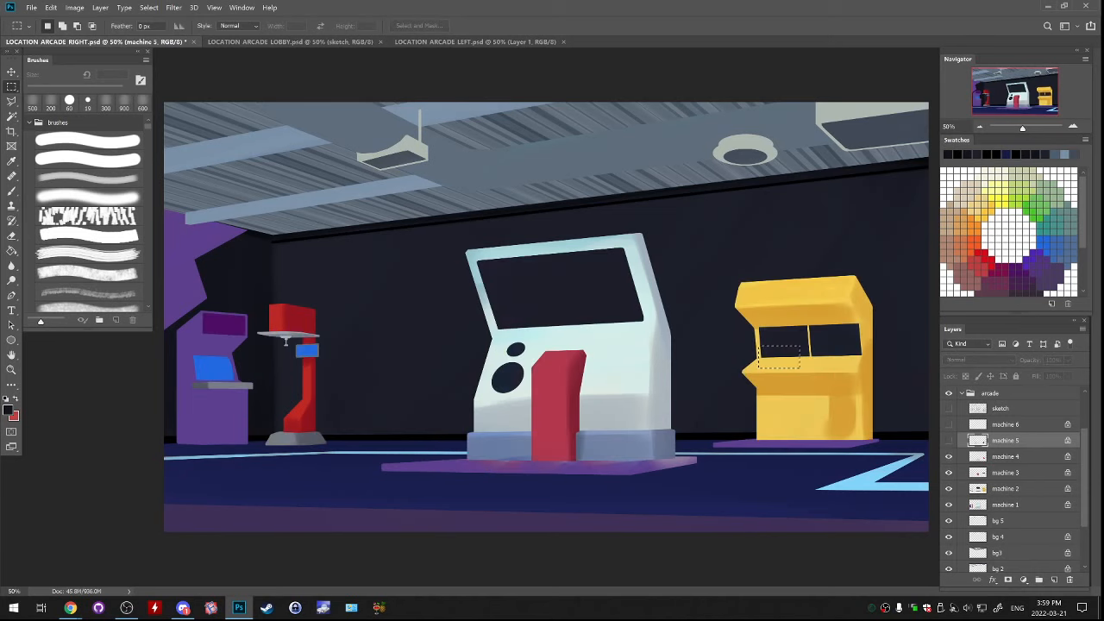
click(949, 456)
click(948, 440)
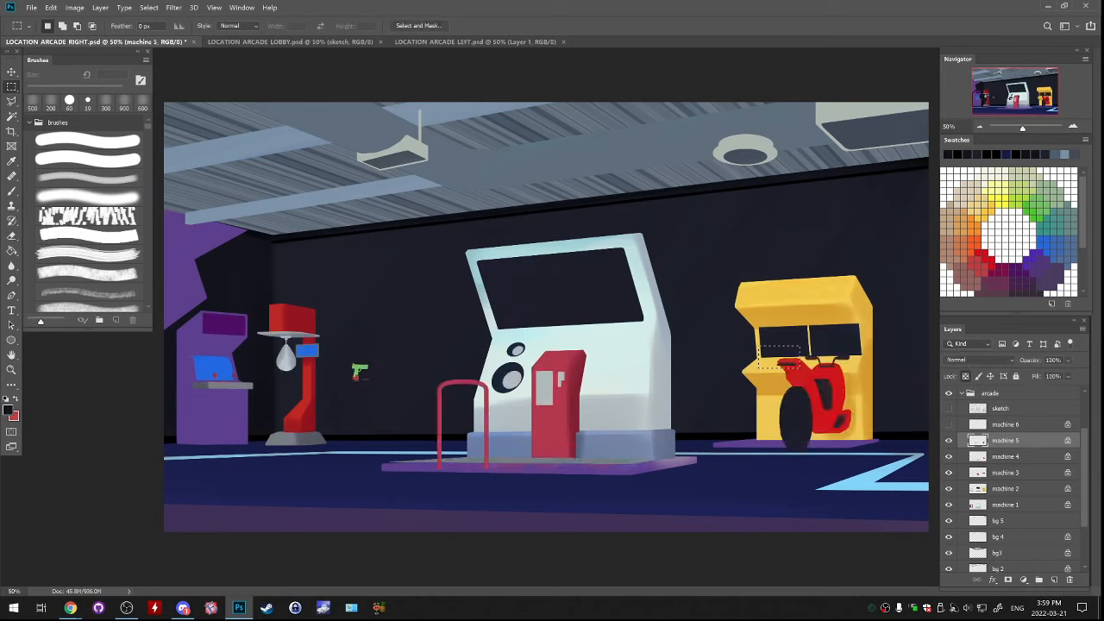
On layer machine 5, marquee-select the motorcycle's dark wheel and shift it slightly to the right
mouse_move(795, 355)
mouse_down()
mouse_move(807, 357)
mouse_move(800, 367)
mouse_move(854, 374)
mouse_move(835, 358)
mouse_move(832, 398)
mouse_move(862, 434)
mouse_move(831, 402)
mouse_up()
key(ctrl+d)
drag(872, 459, 772, 374)
drag(852, 417, 868, 422)
key(ctrl+z)
key(ctrl+d)
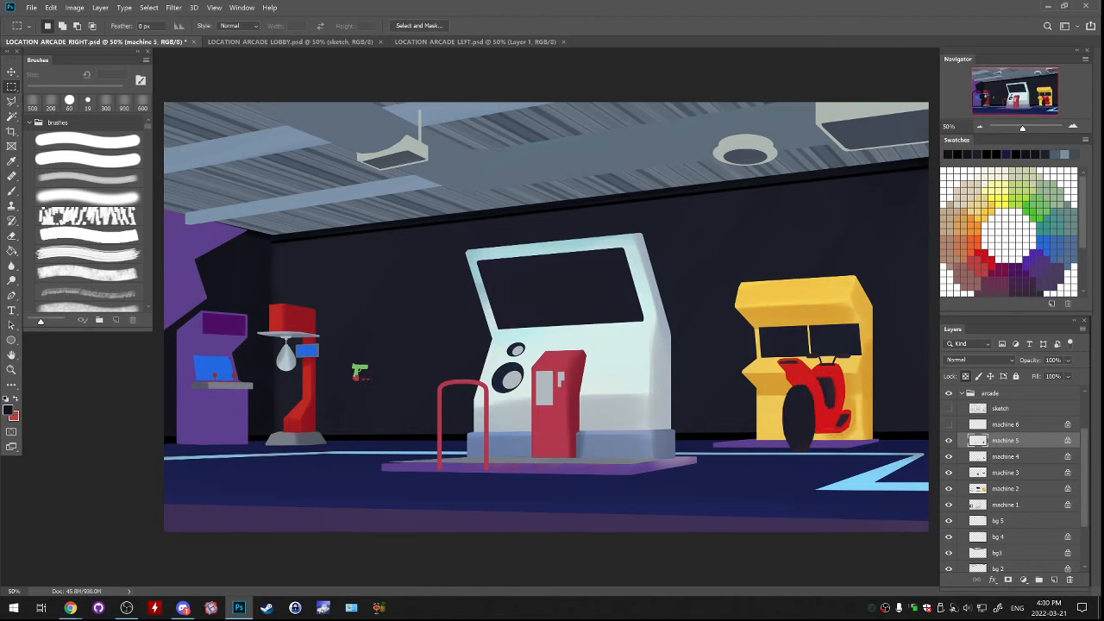
Unlock the transparent pixels of layer machine 5 with the Eraser at 19 px, and select layer machine 4
key(e)
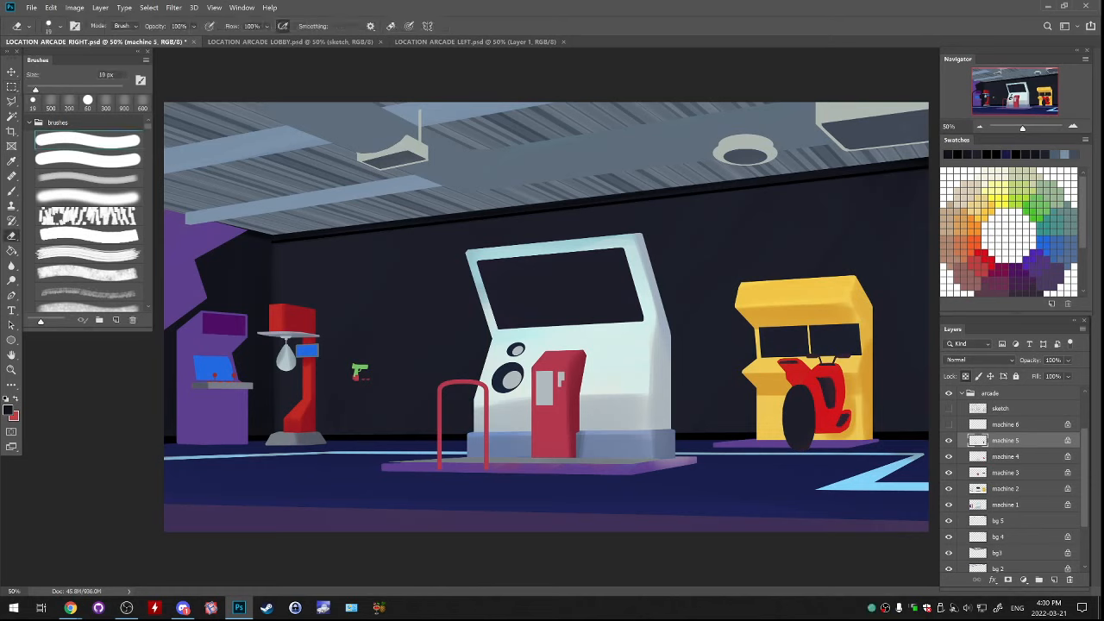
key(slash)
key(alt+bracketleft)
key(ctrl+plus)
drag(776, 370, 533, 313)
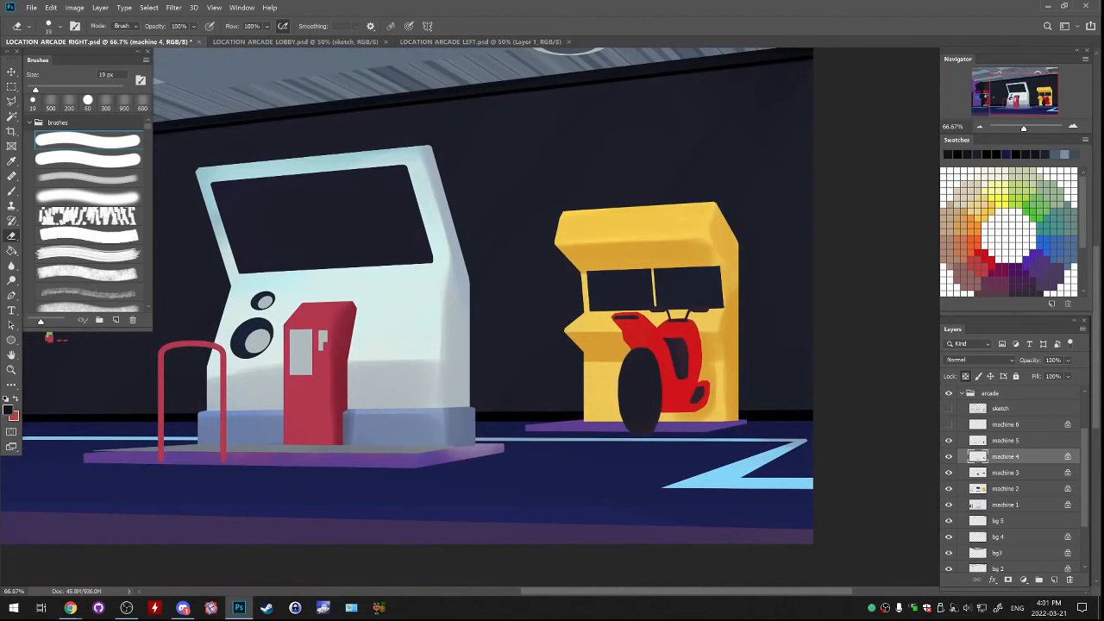
Sample the yellow machine's orange shade, find and select its layer, machine 2, and reduce the soft brush to 45 px
key(b)
alt+click(729, 362)
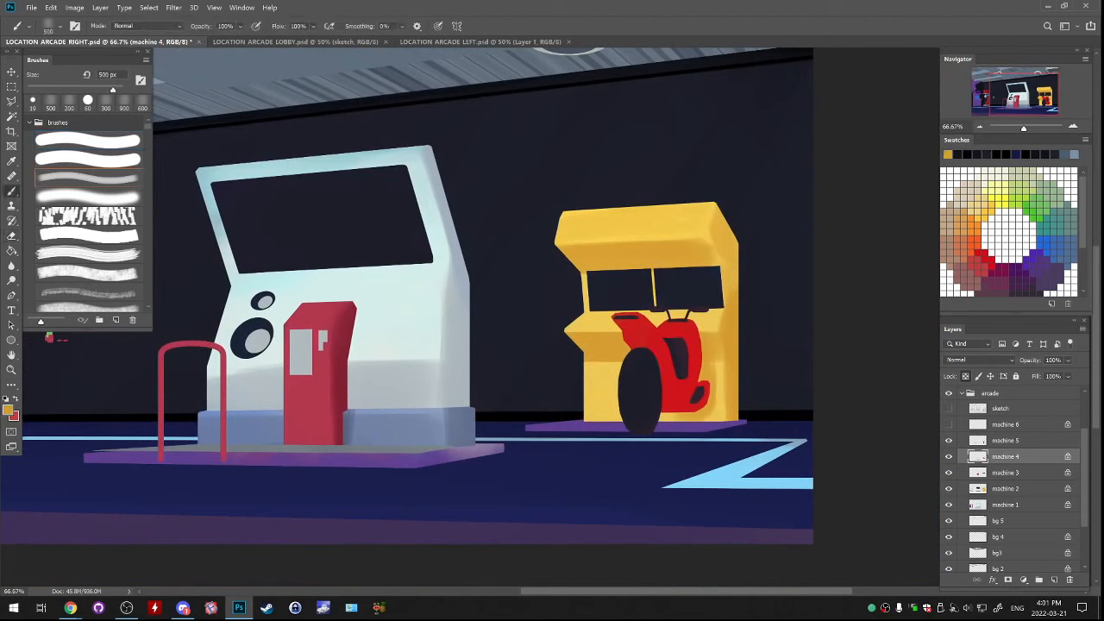
click(949, 457)
click(949, 456)
click(948, 489)
click(948, 489)
click(1001, 488)
scroll(547, 340, up, 1)
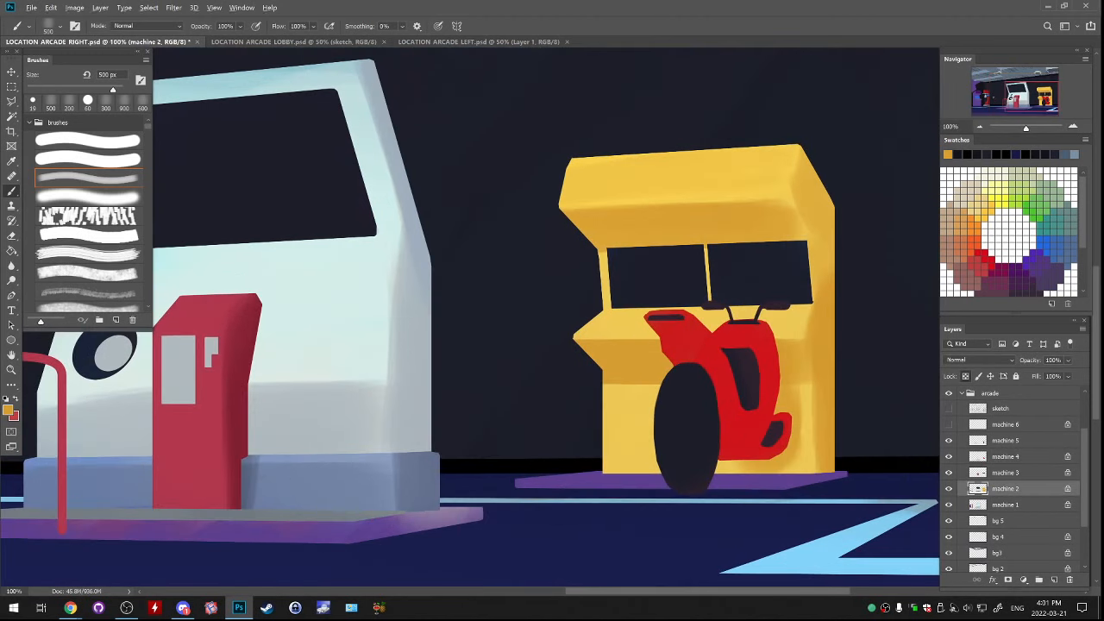
key(bracketleft)
key(bracketleft)
key(bracketleft)
key(bracketleft)
On layer machine 3, marquee-select the yellow machine's two dark screens, about 878 by 305 px, and shift them slightly to the left
key(m)
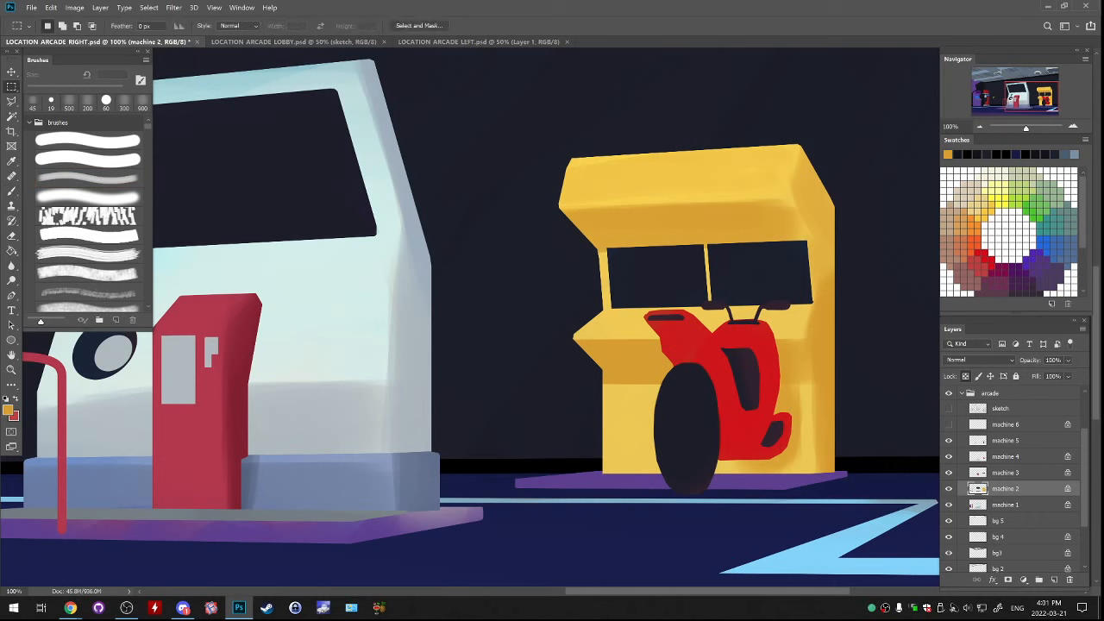
key(ctrl+s)
click(1006, 473)
drag(578, 227, 830, 315)
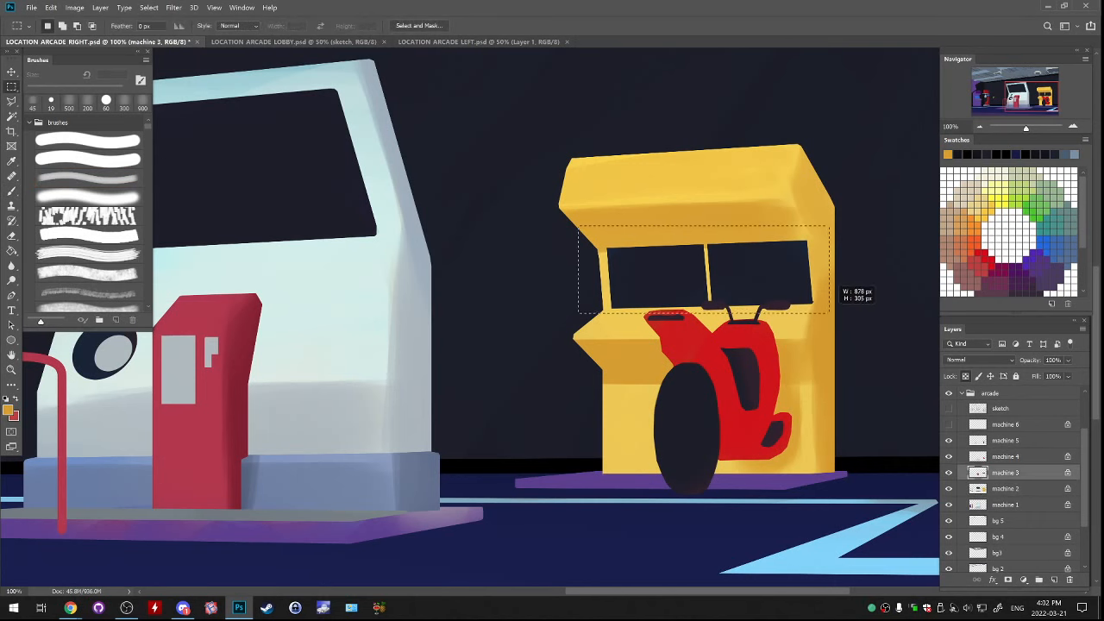
drag(798, 273, 803, 276)
key(ctrl+z)
key(ctrl+d)
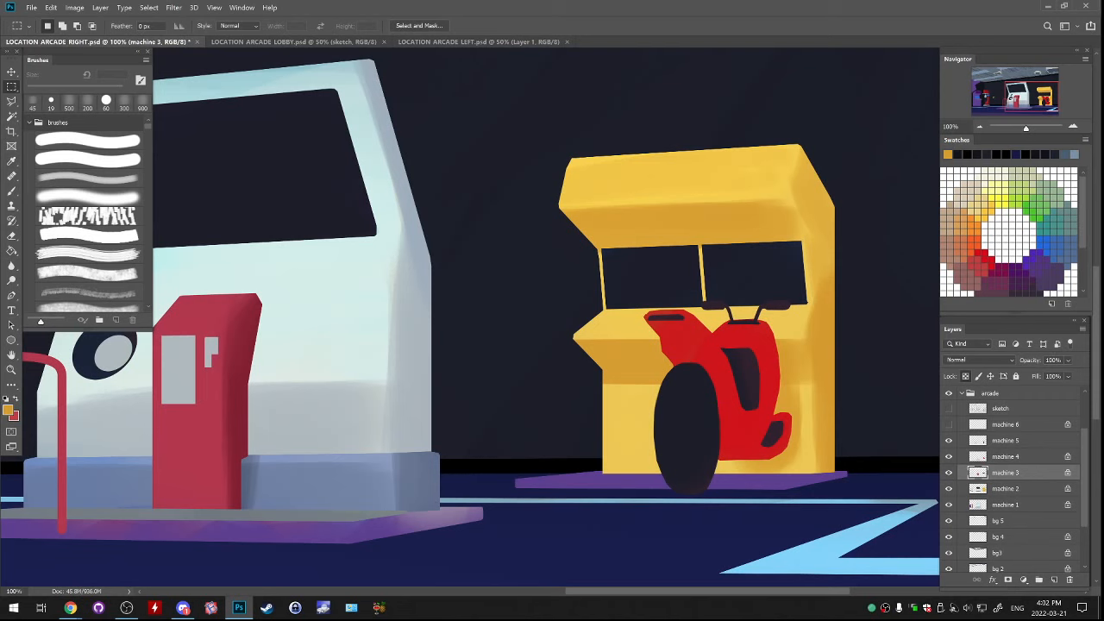
Make the machine 6 and sketch layers visible and select the sketch layer
click(980, 126)
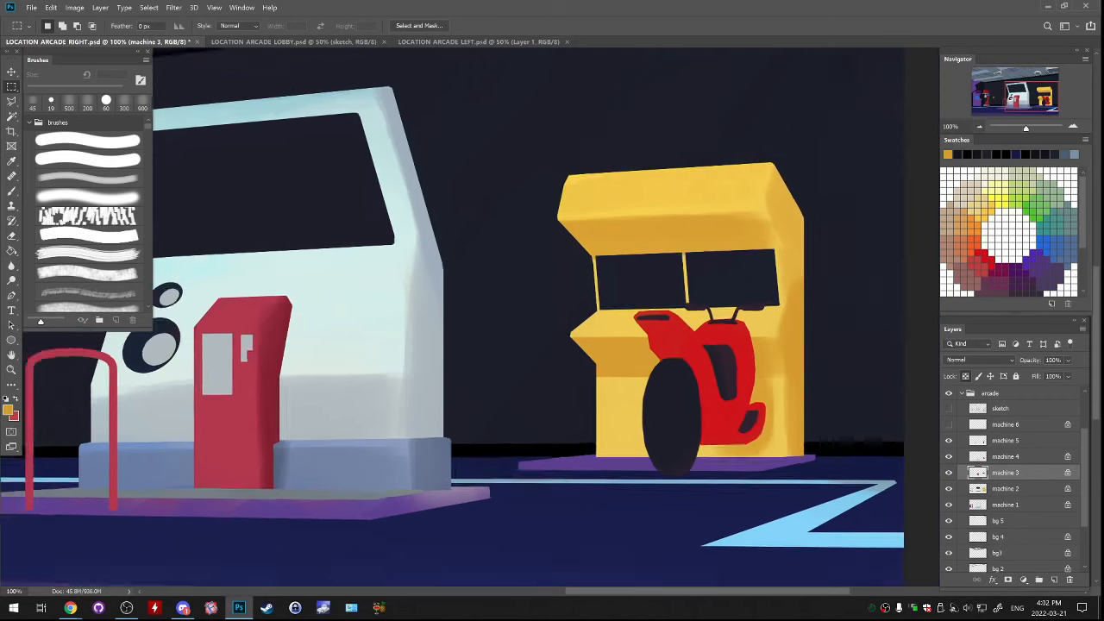
drag(1034, 95, 986, 95)
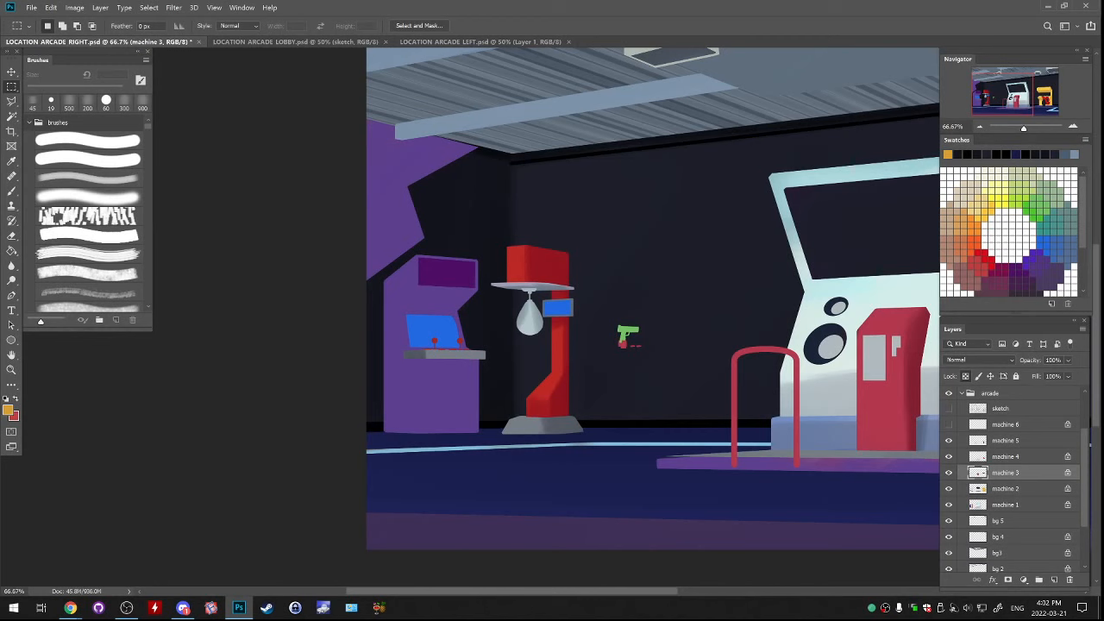
click(949, 424)
click(949, 408)
click(1005, 408)
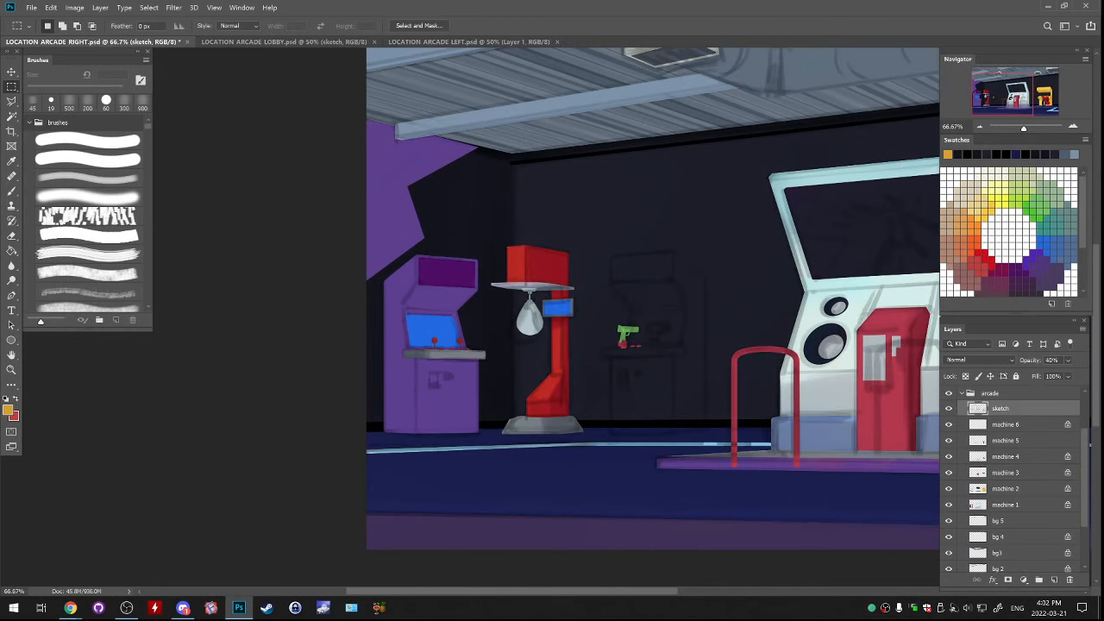
Check which parts layer machine 1 contains by toggling its visibility, and select that layer
scroll(1014, 478, down, 3)
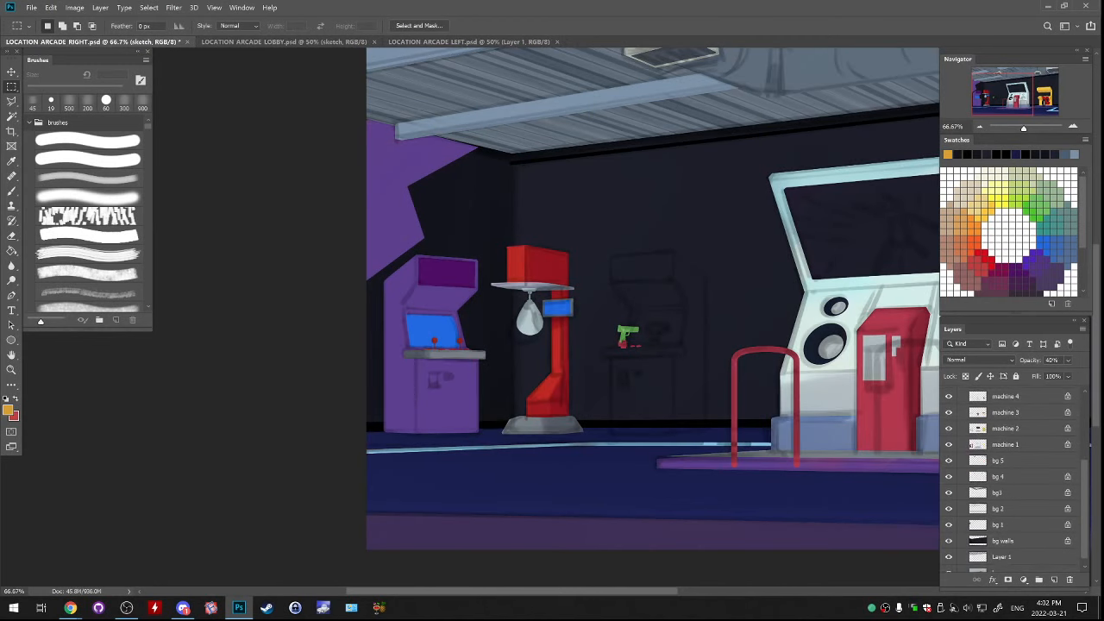
click(949, 429)
click(949, 428)
click(949, 444)
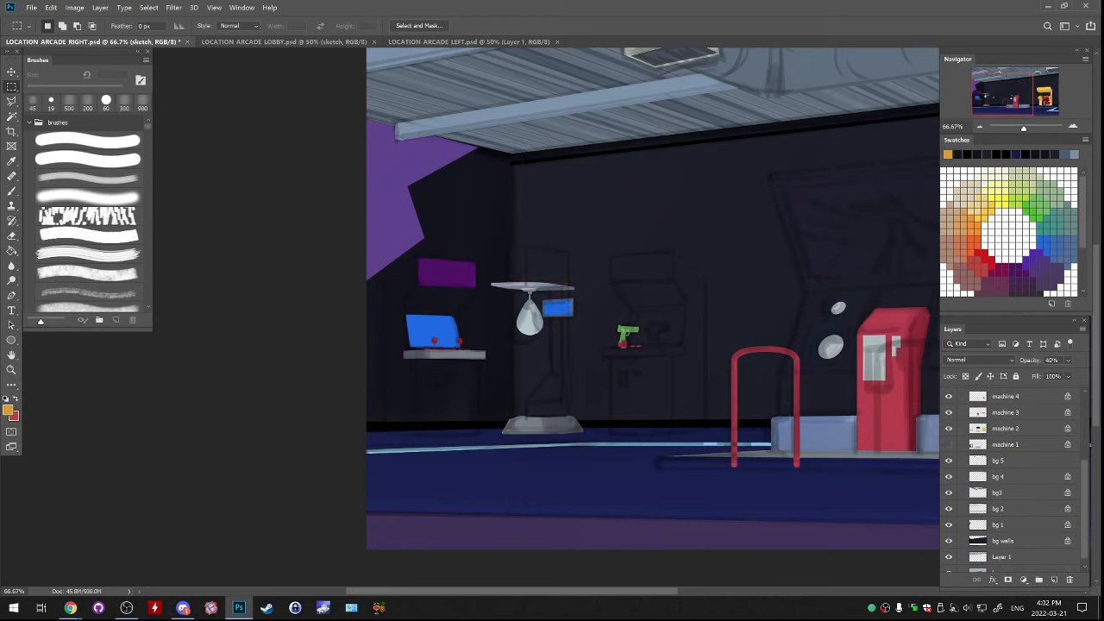
click(949, 445)
click(972, 444)
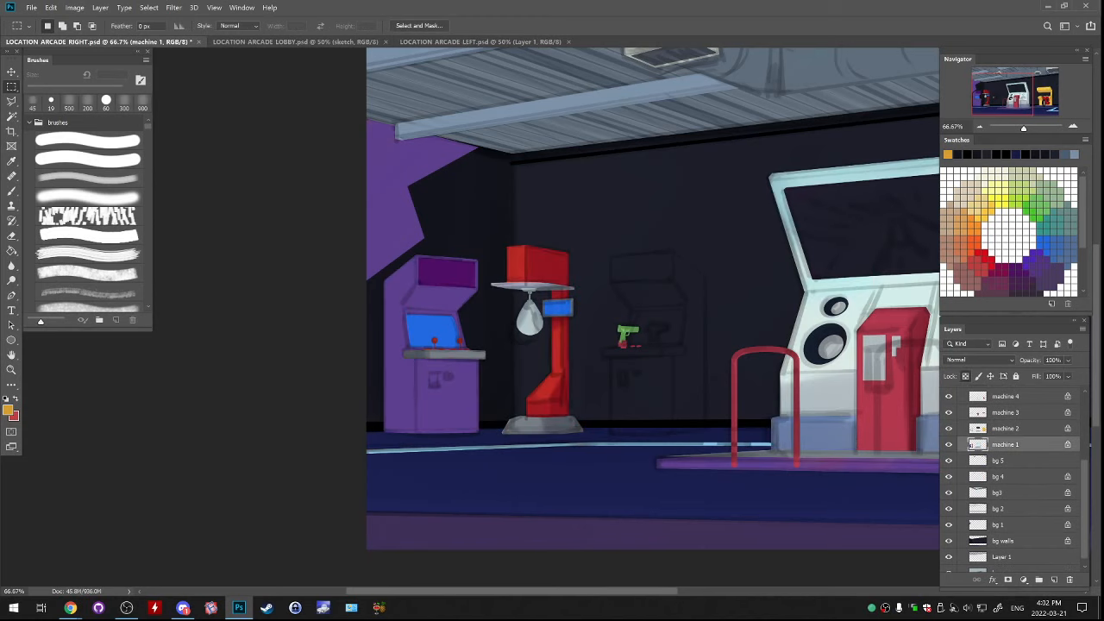
Try a soft dark purple stroke on the purple cabinet with the brush enlarged to 200 px, and undo it
key(ctrl+plus)
drag(534, 345, 685, 317)
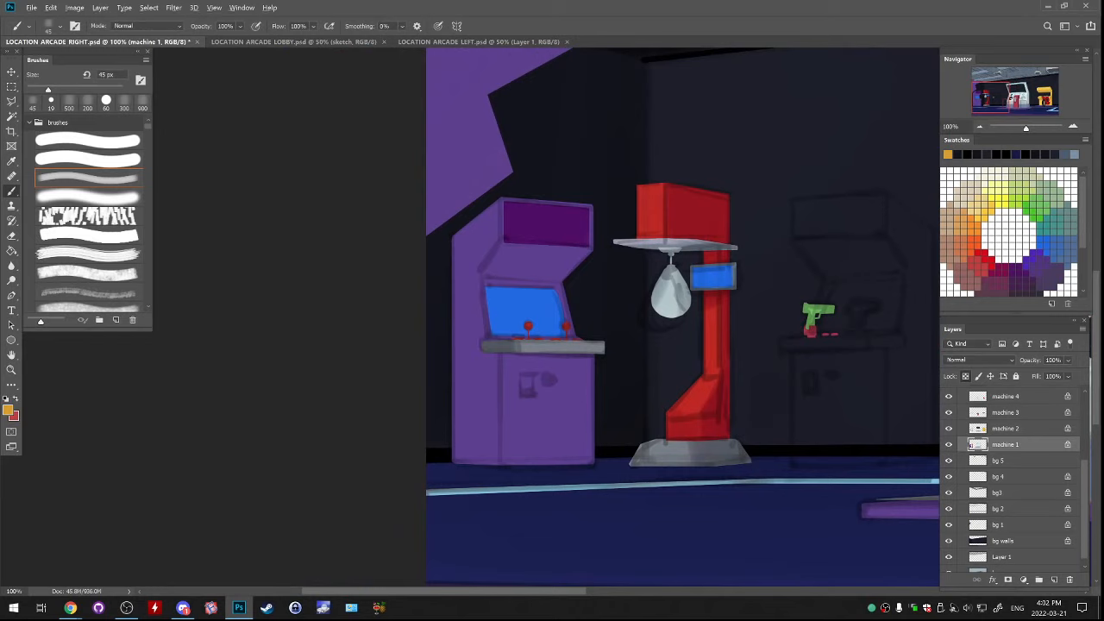
alt+click(567, 356)
key(bracketright)
key(bracketright)
key(bracketright)
key(bracketright)
key(bracketright)
key(bracketright)
key(bracketright)
key(bracketright)
key(bracketright)
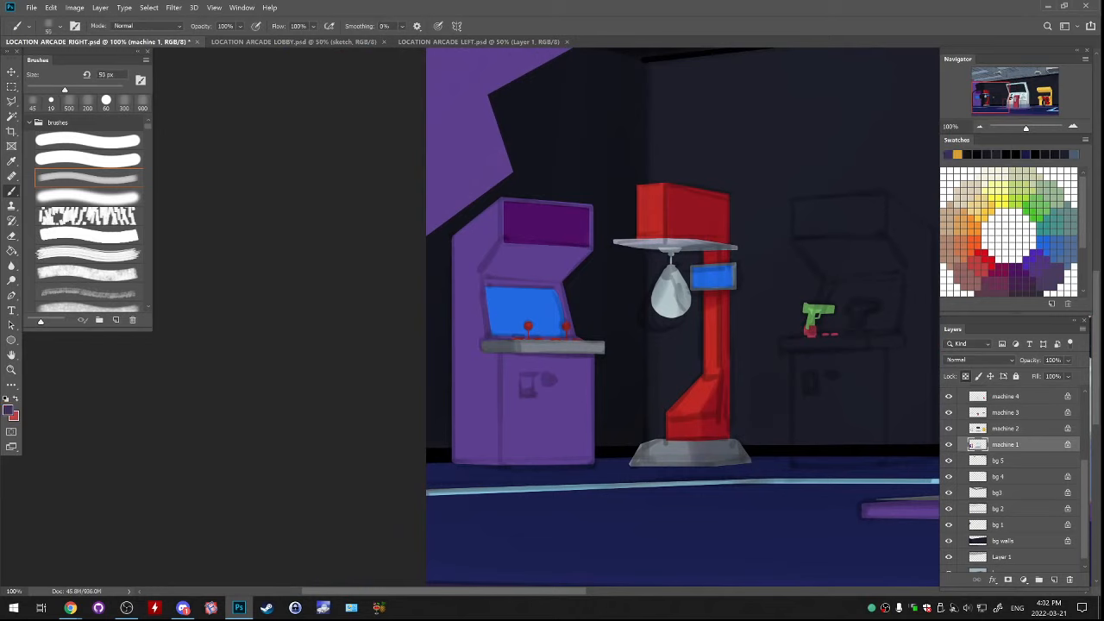
key(bracketright)
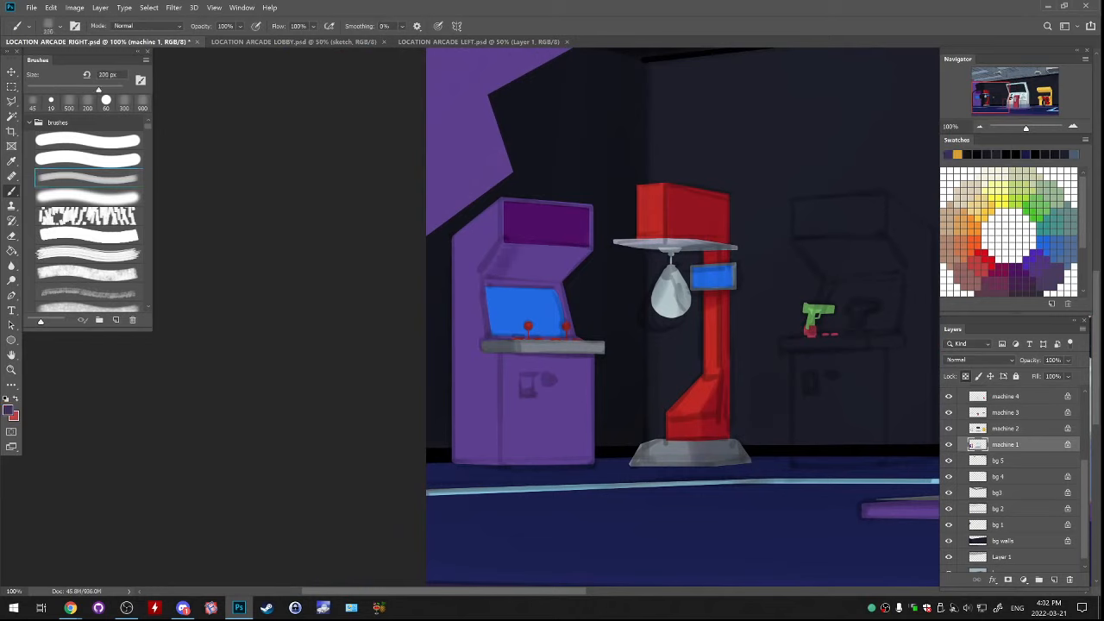
key(ctrl+z)
Toggle layer machine 4 off and on to check which parts of the machines it contains
click(949, 397)
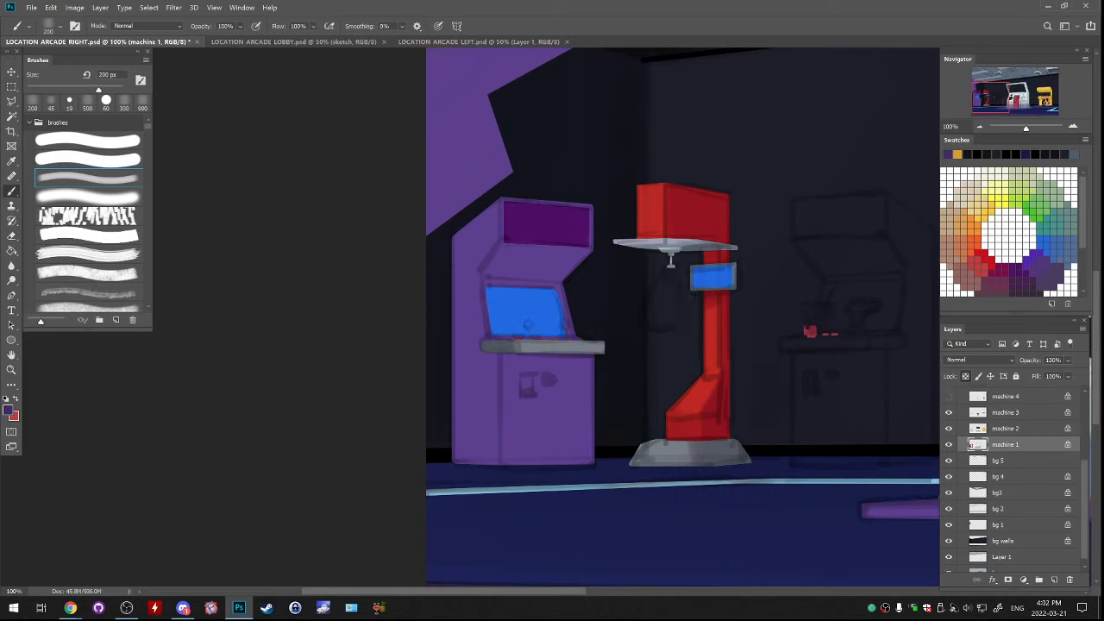
scroll(1014, 478, up, 3)
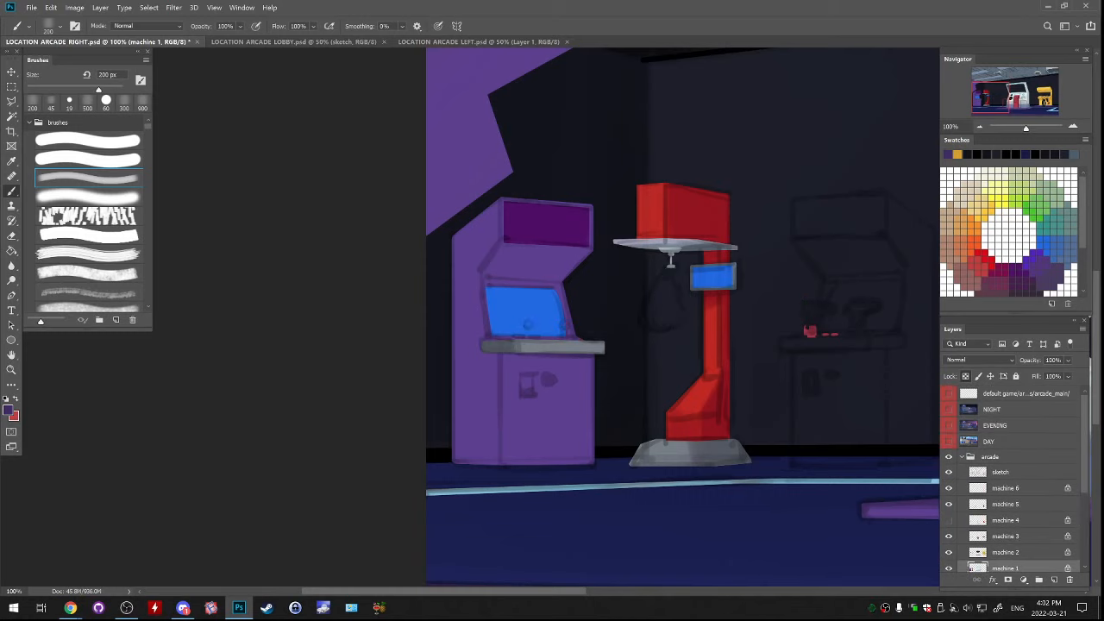
click(949, 520)
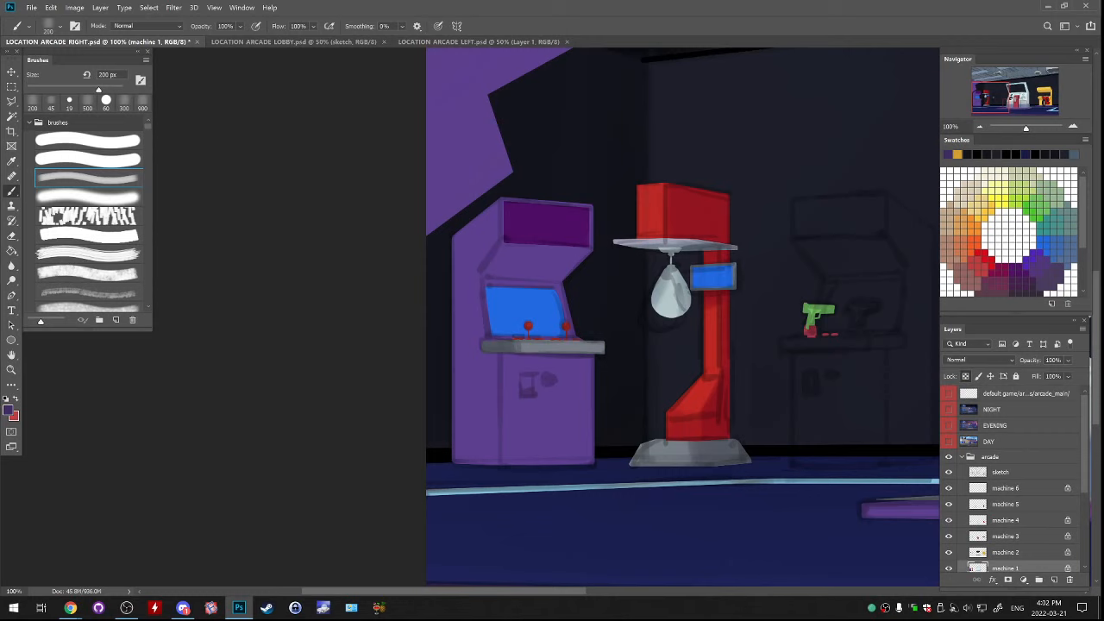
Hide the sketch layer in the arcade group
scroll(1014, 479, down, 1)
scroll(1014, 478, up, 1)
scroll(1013, 479, down, 2)
scroll(1013, 478, up, 1)
scroll(1013, 479, down, 1)
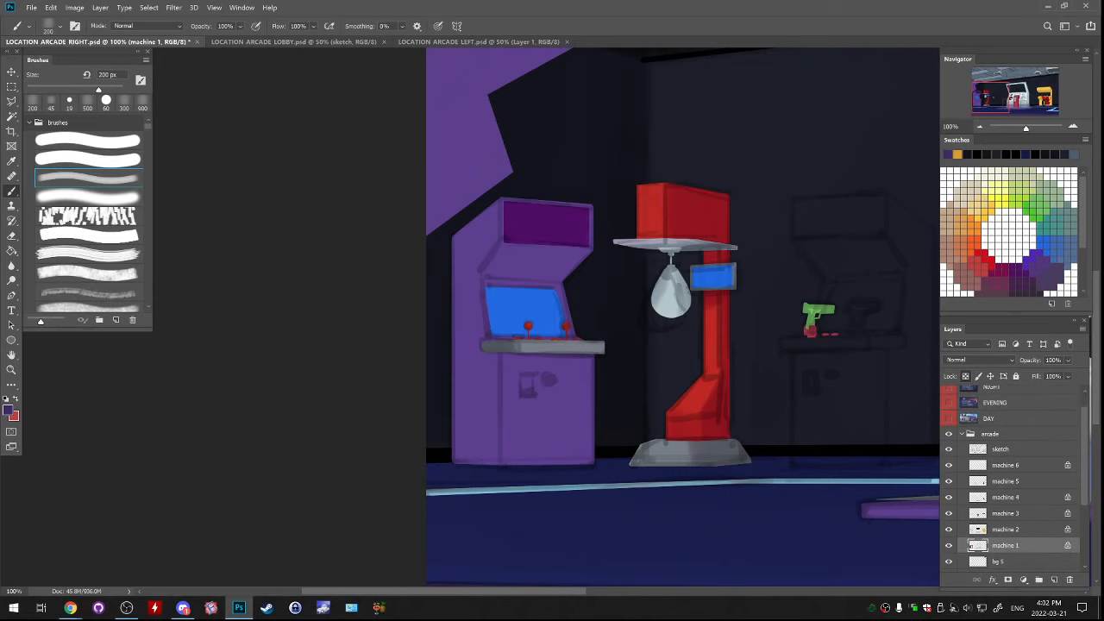
click(948, 449)
scroll(1013, 479, up, 2)
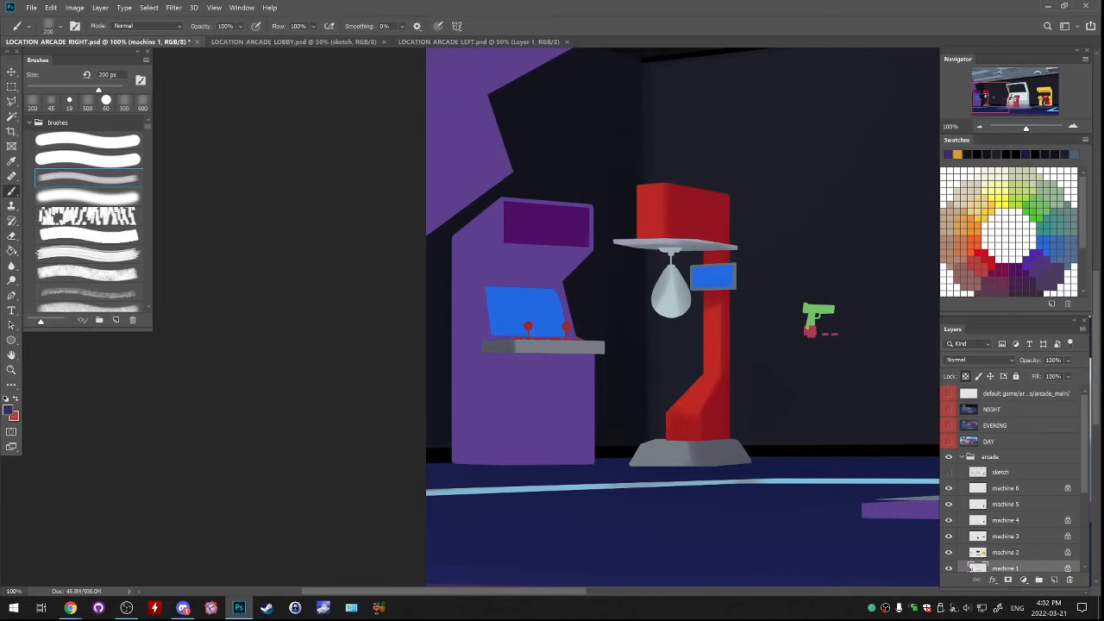
click(979, 126)
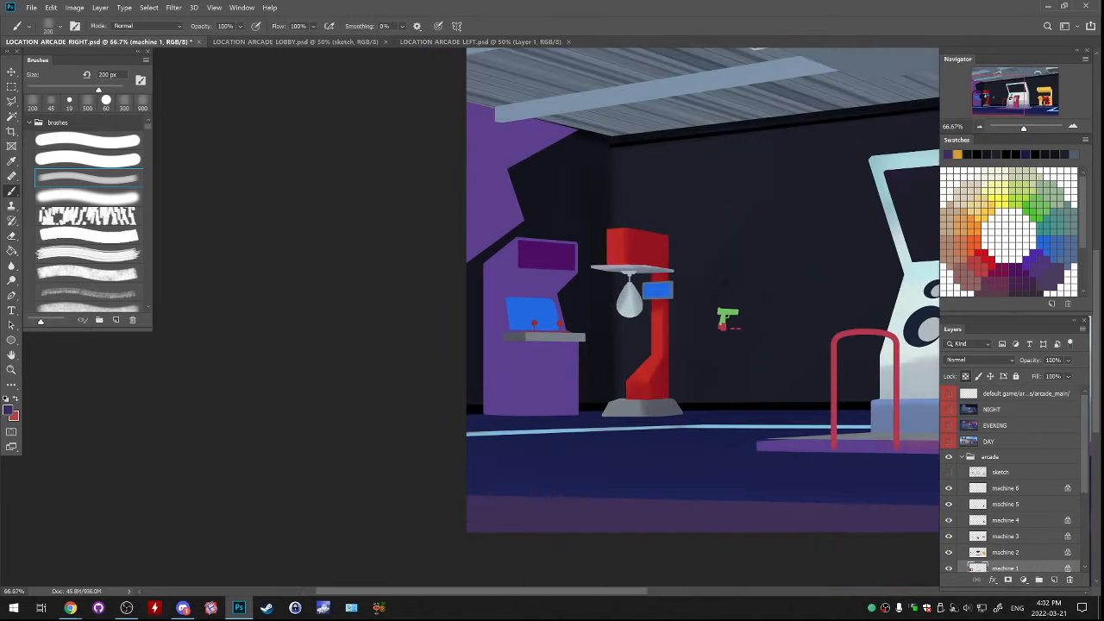
key(ctrl+minus)
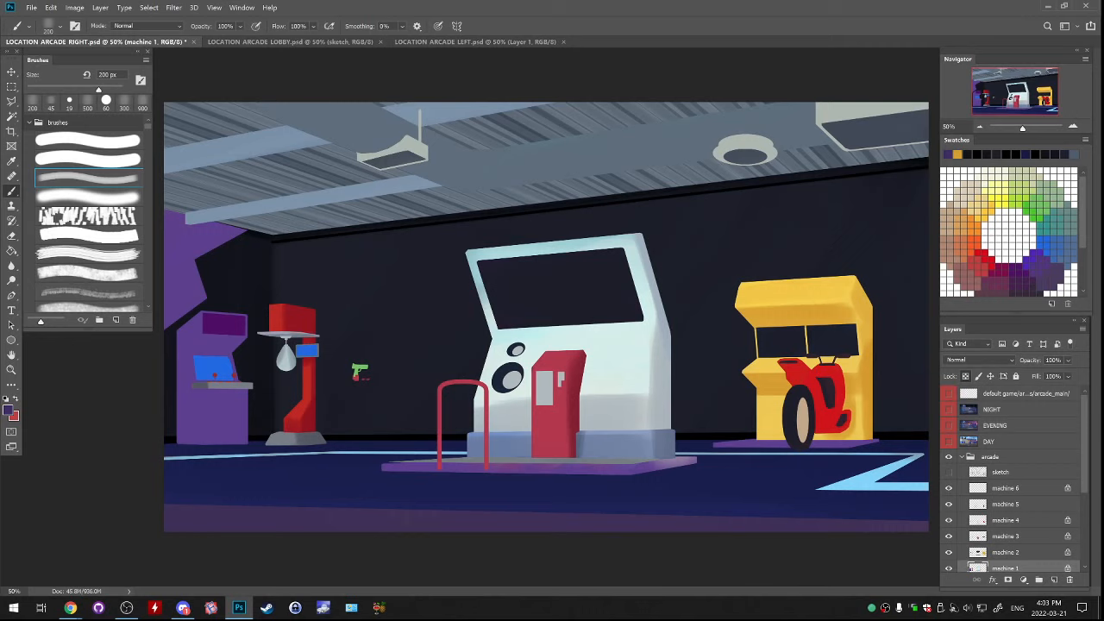
scroll(1013, 479, down, 5)
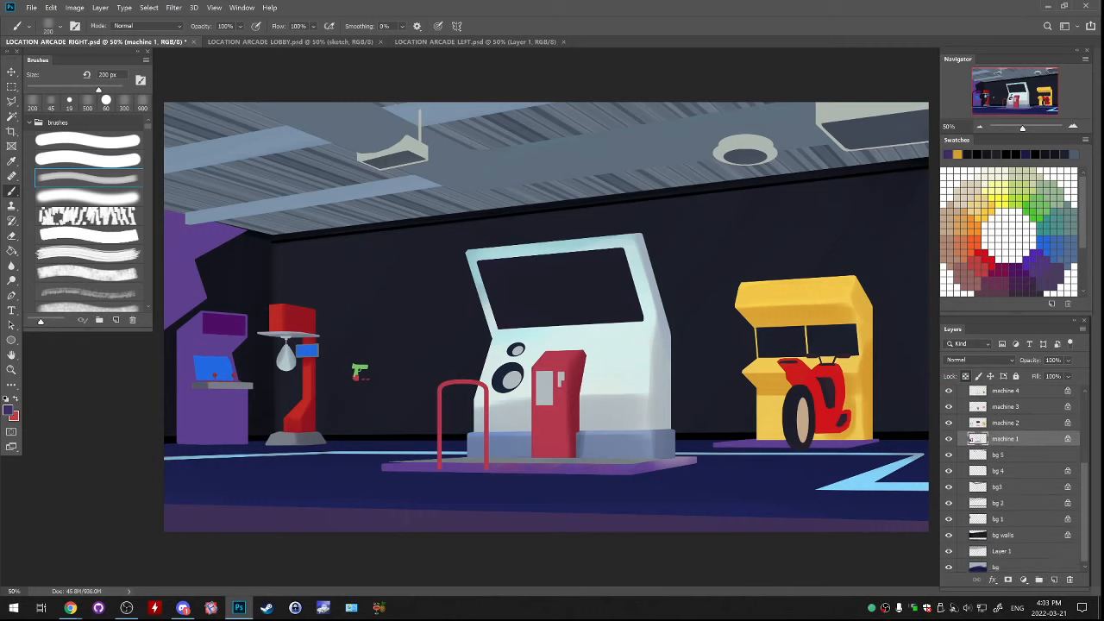
scroll(1013, 478, up, 3)
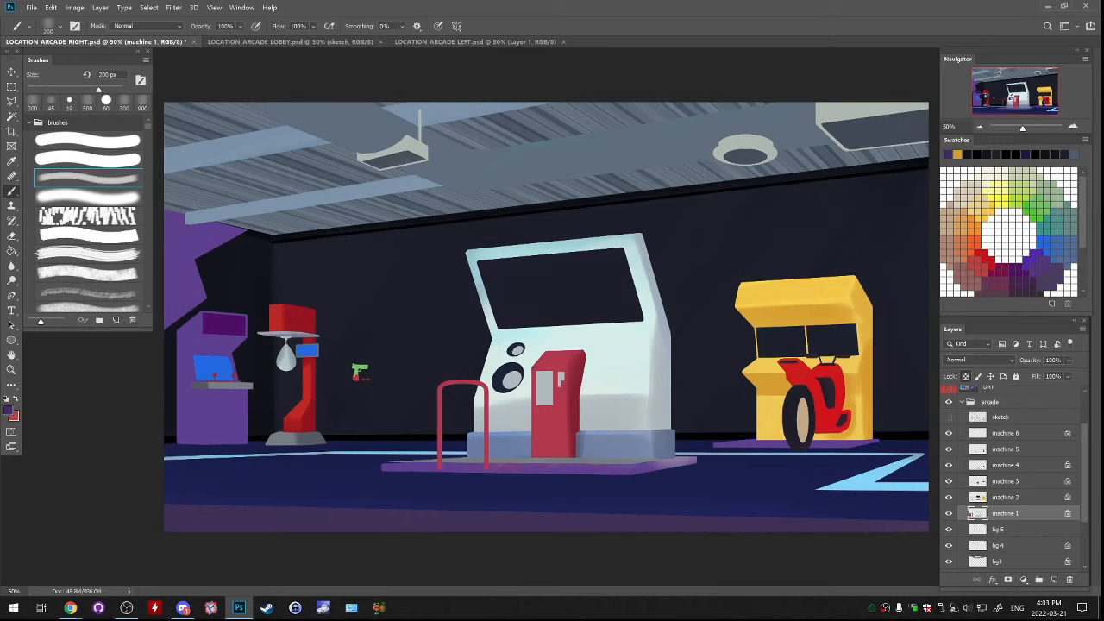
Collapse the arcade group and add a new empty layer above it
key(ctrl+plus)
key(ctrl+plus)
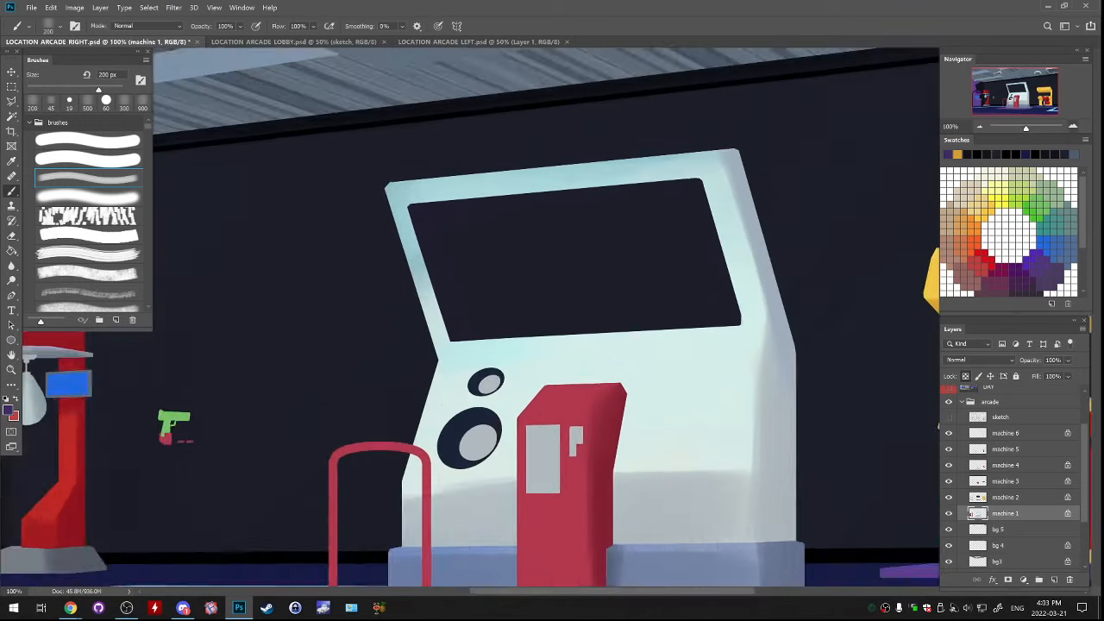
drag(759, 276, 373, 400)
click(990, 402)
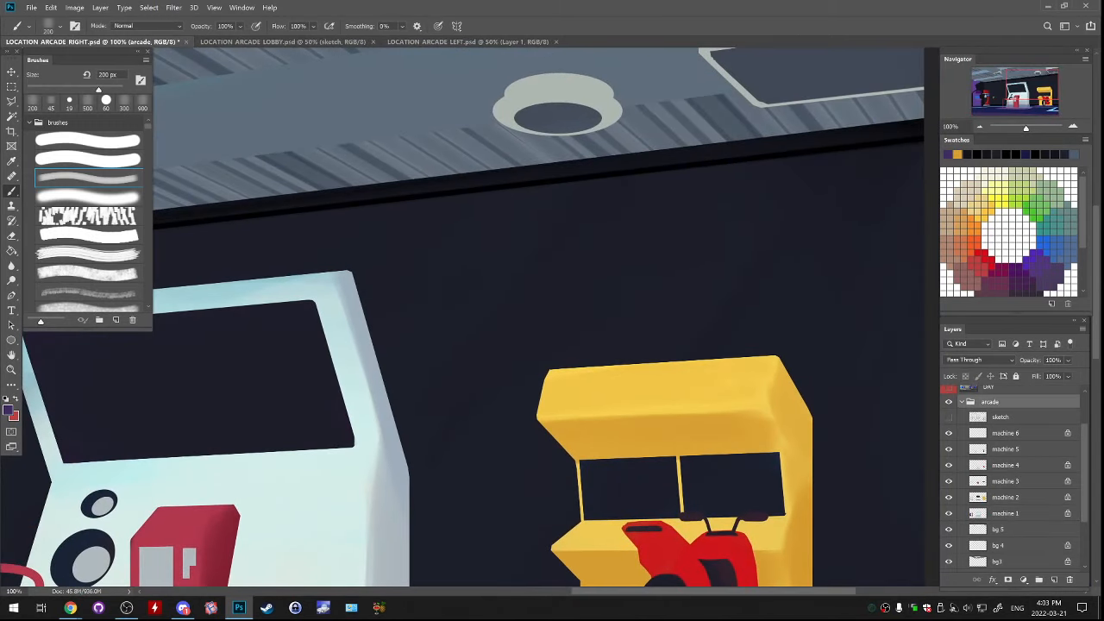
click(961, 402)
click(1053, 579)
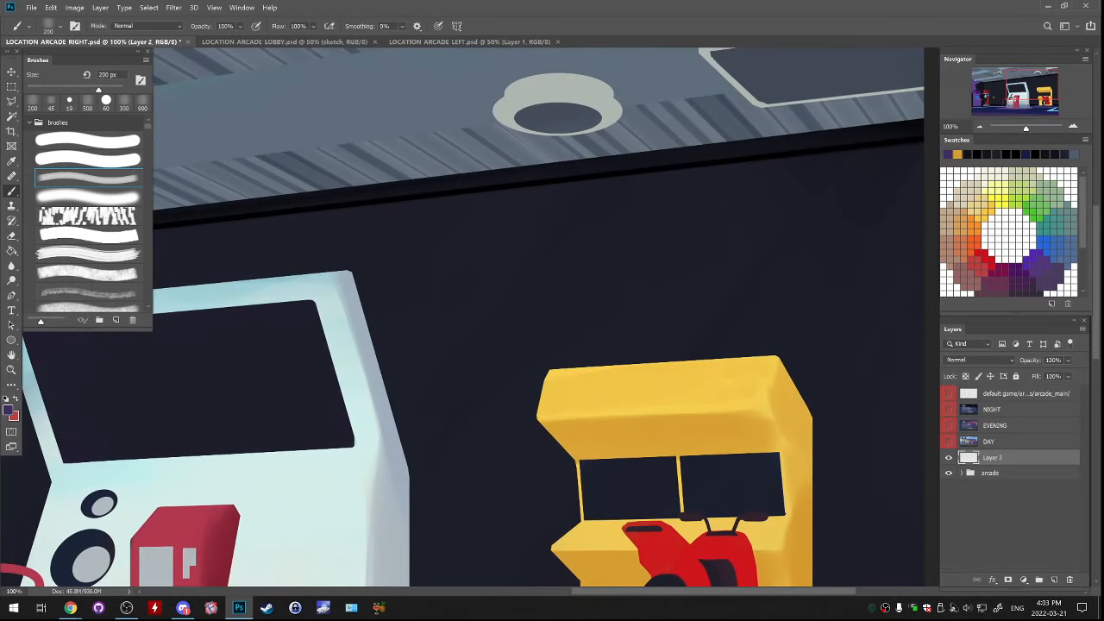
Set up the hard round brush in white at 30 px and try strokes on the wall above the yellow machine, undoing them
click(87, 140)
click(1009, 234)
drag(605, 230, 619, 302)
key(ctrl+z)
key(bracketright)
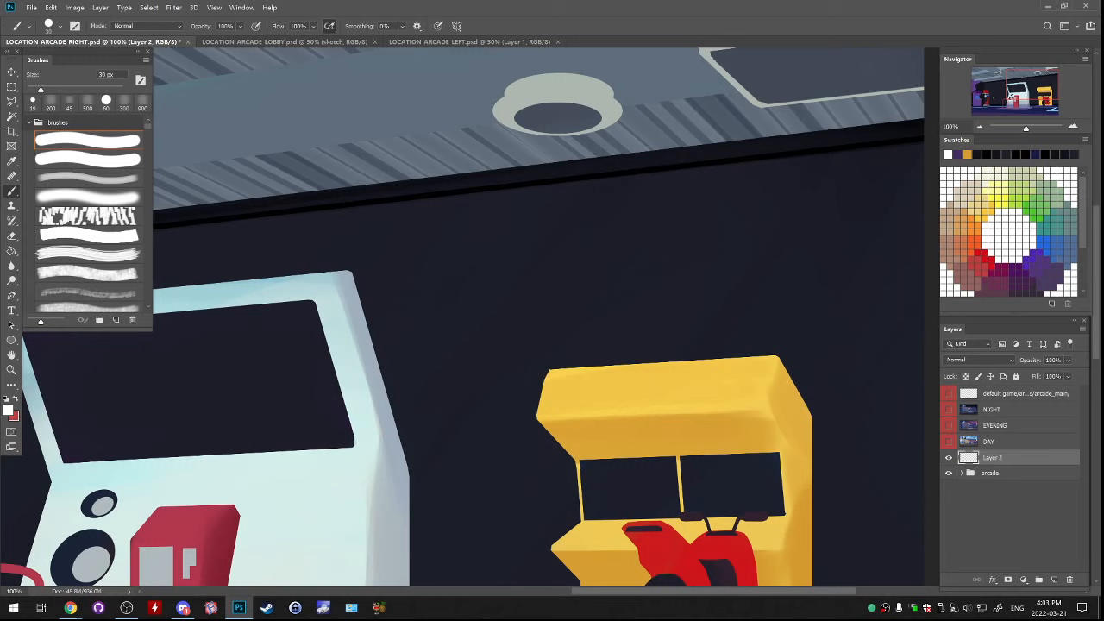
drag(602, 238, 621, 300)
key(ctrl+z)
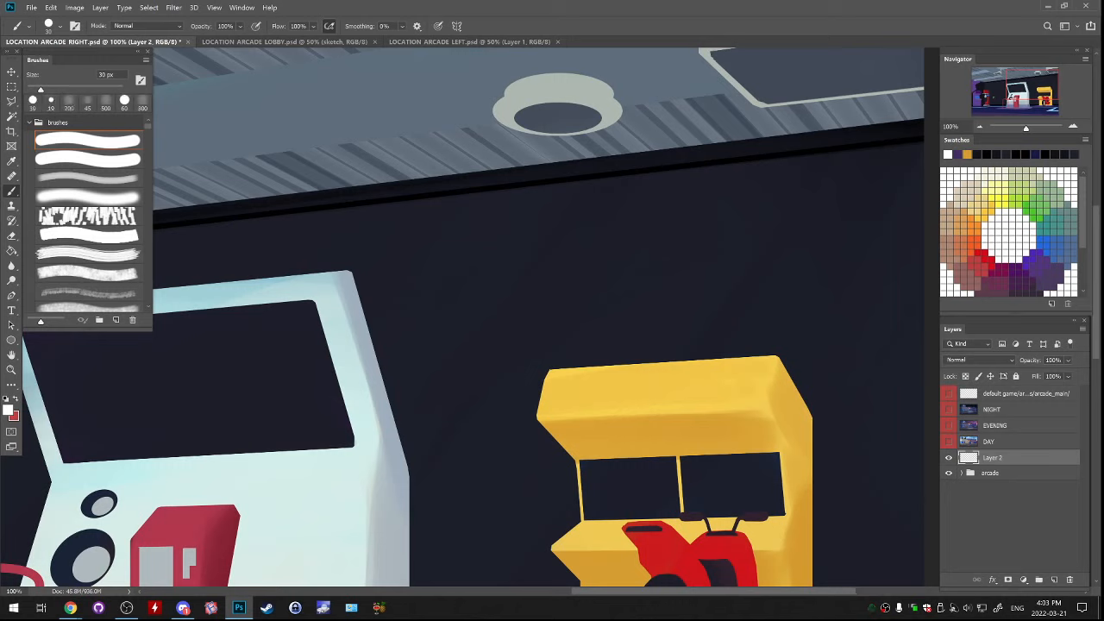
Handwrite "BYE!" in white on the wall above the yellow machine and draw two small hearts beside it
mouse_move(610, 235)
mouse_down()
mouse_move(628, 294)
mouse_move(649, 245)
mouse_move(606, 296)
mouse_up()
mouse_move(653, 229)
mouse_down()
mouse_move(679, 249)
mouse_move(668, 273)
mouse_up()
mouse_move(695, 222)
mouse_down()
mouse_move(723, 250)
mouse_move(721, 236)
mouse_up()
mouse_move(692, 224)
mouse_down()
mouse_move(727, 210)
mouse_move(731, 223)
mouse_up()
click(743, 244)
drag(750, 274, 757, 321)
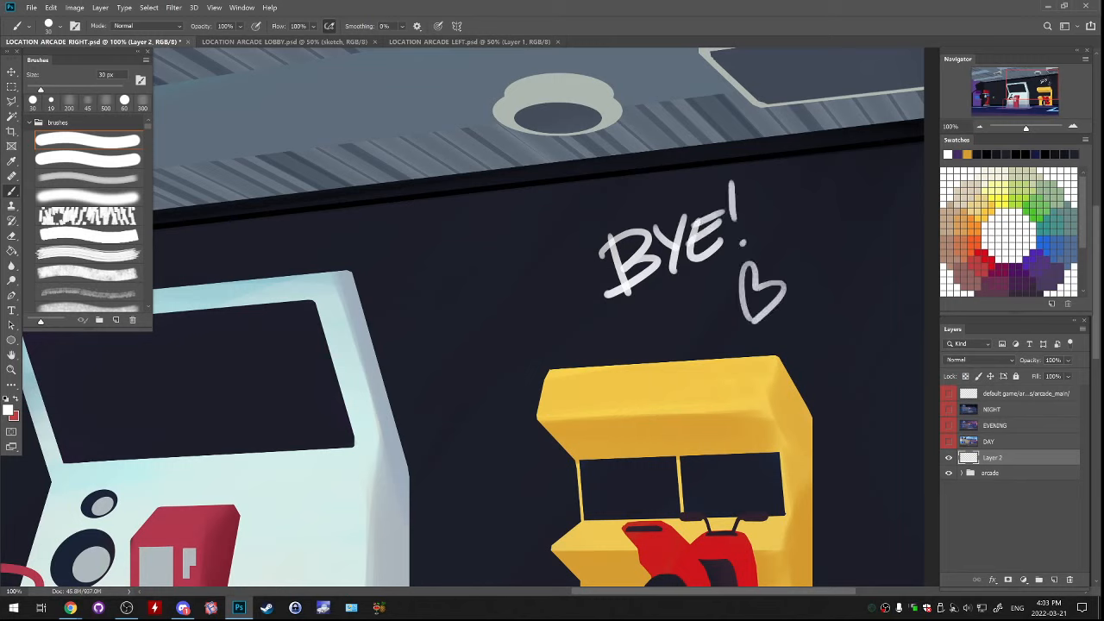
drag(825, 303, 828, 306)
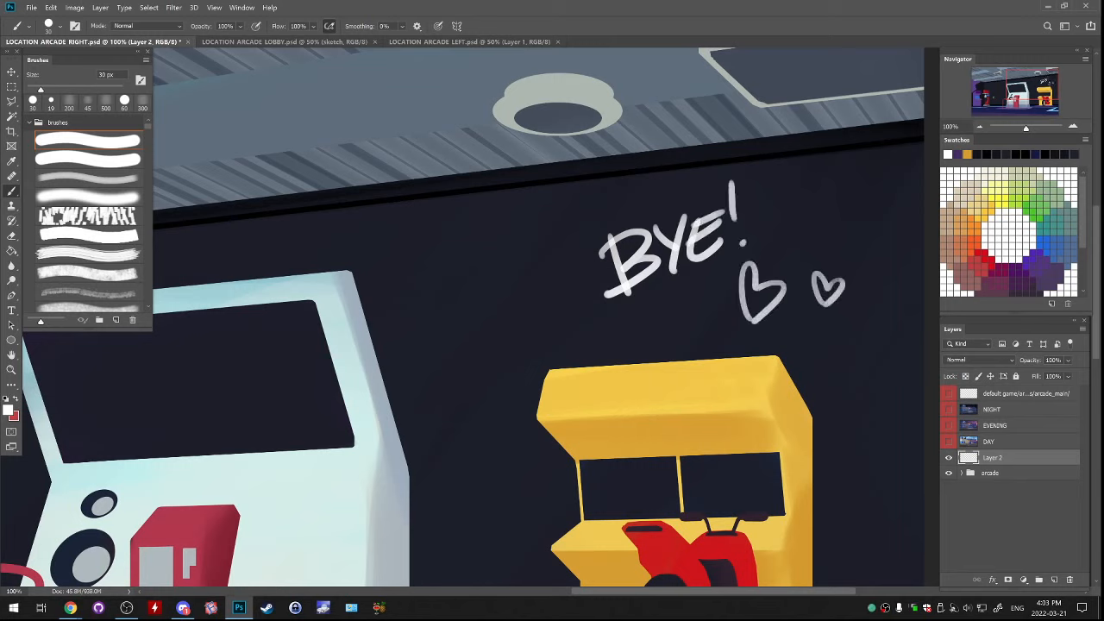